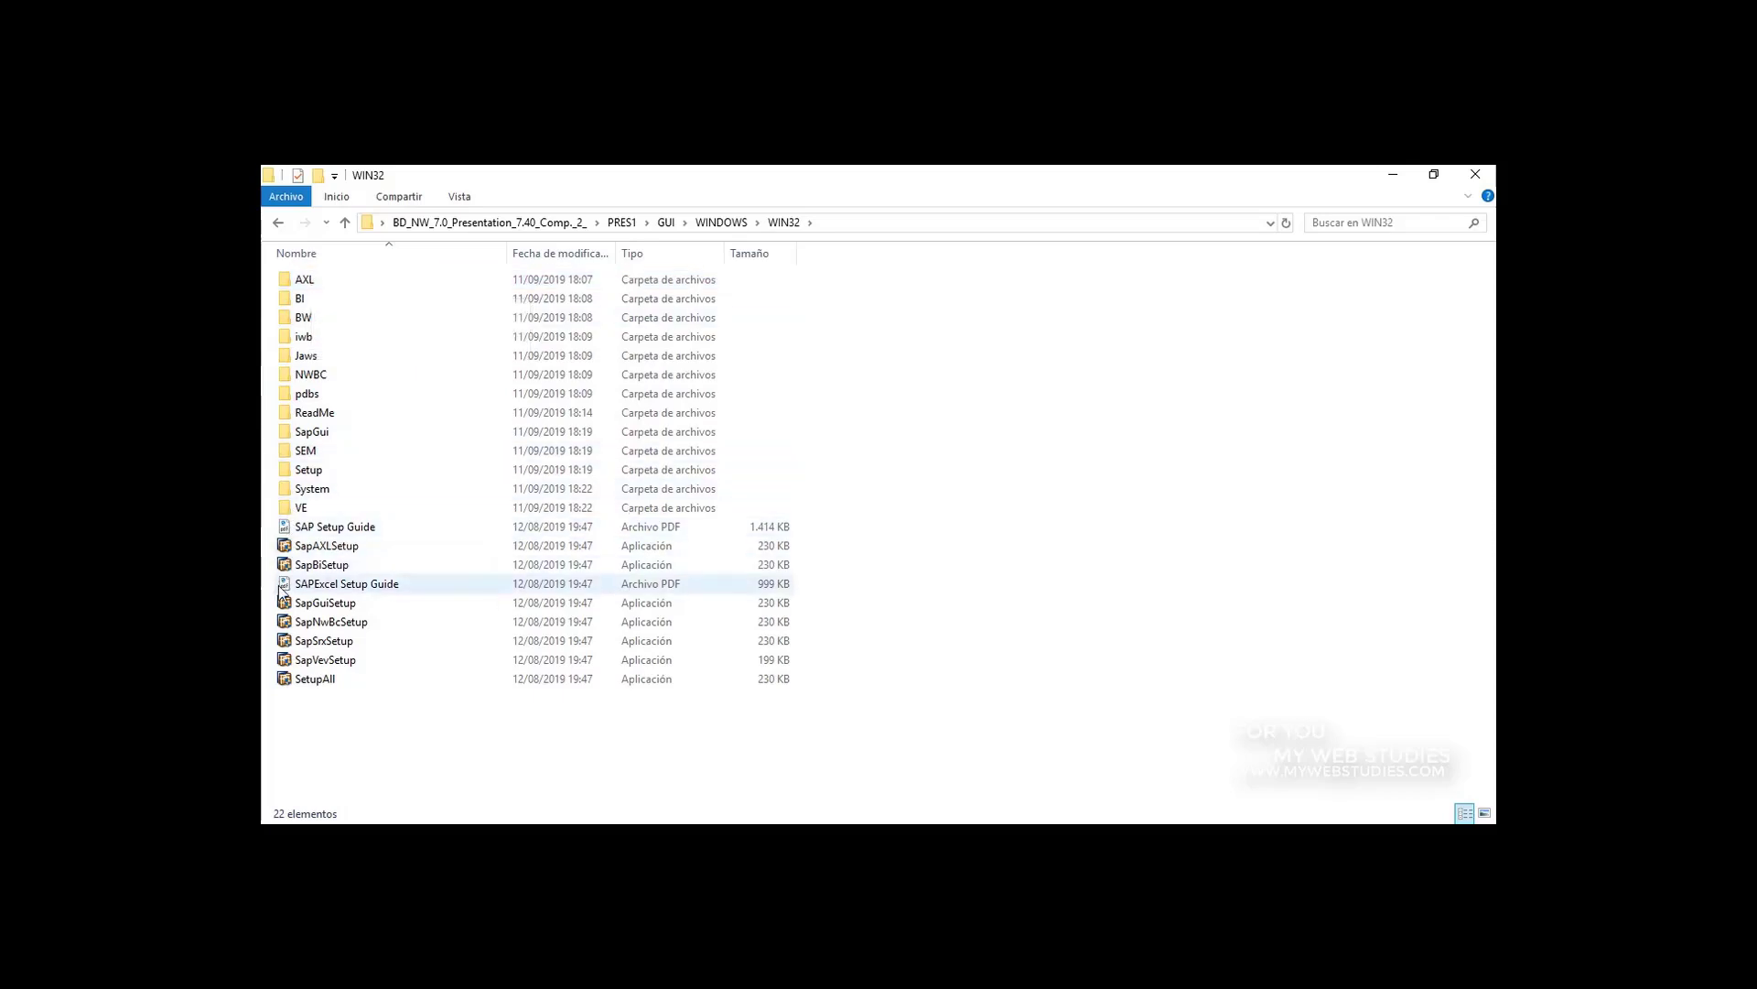
# Step: Launch the SetupAll installer and select all available SAP front-end products for installation
pyautogui.doubleClick(312, 689)
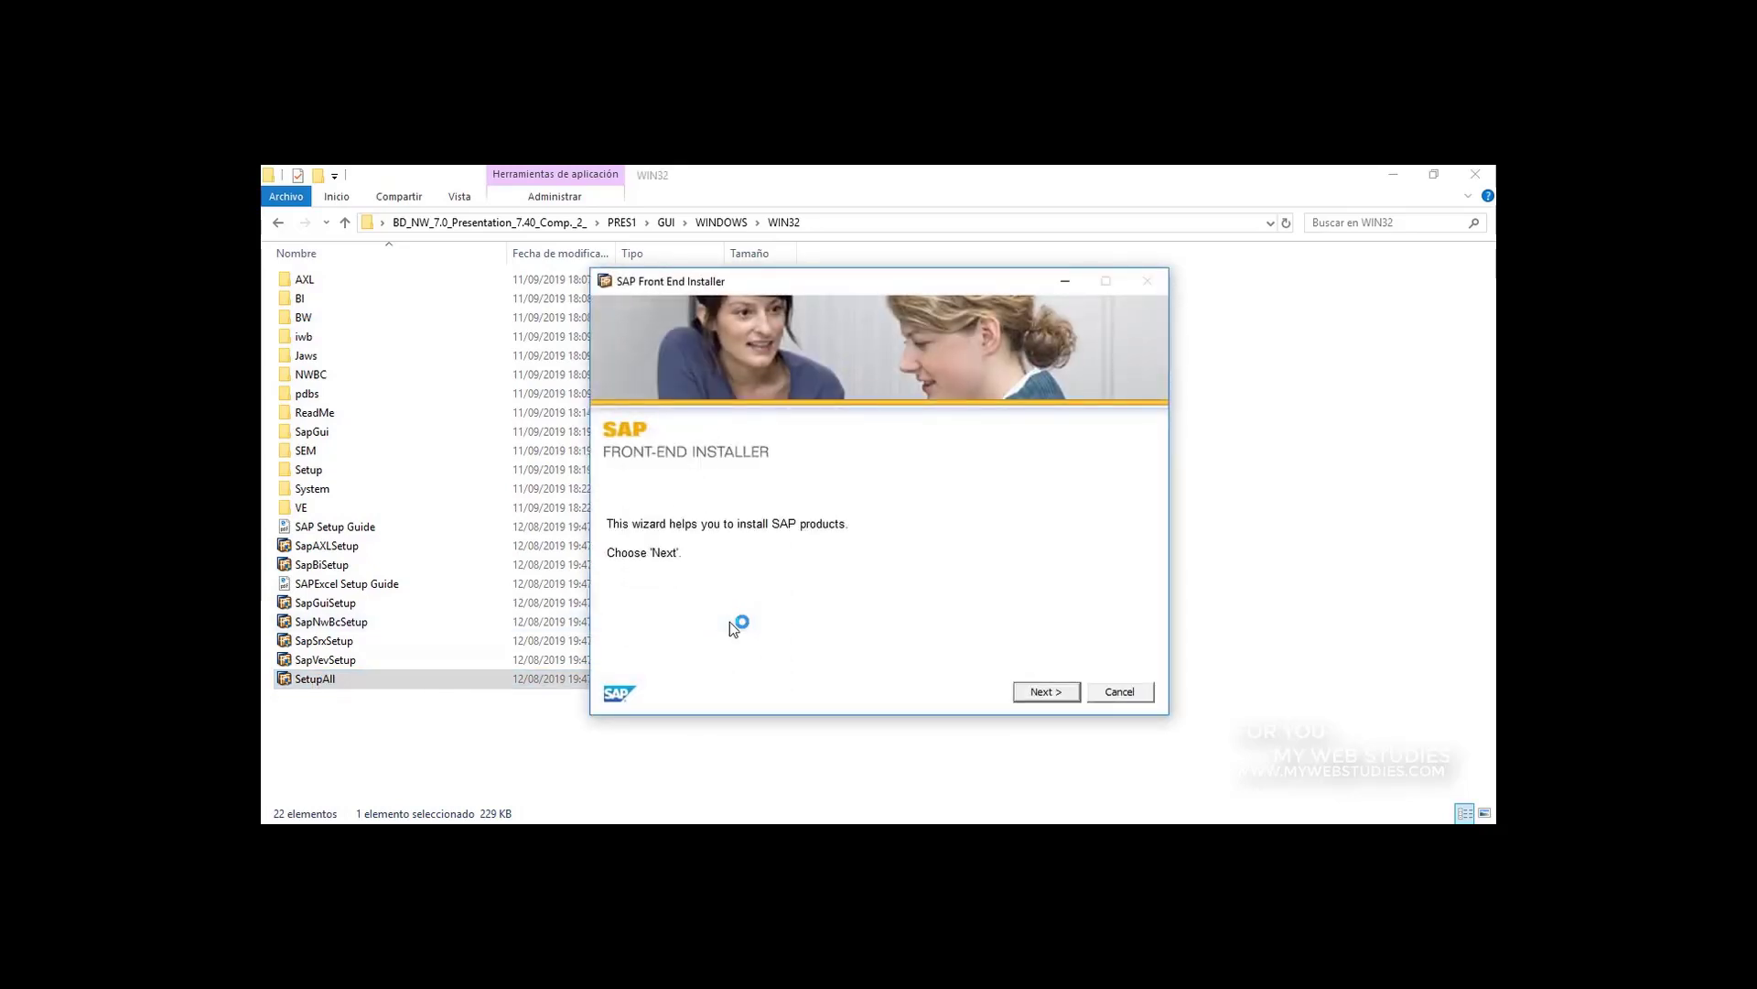
pyautogui.click(1046, 693)
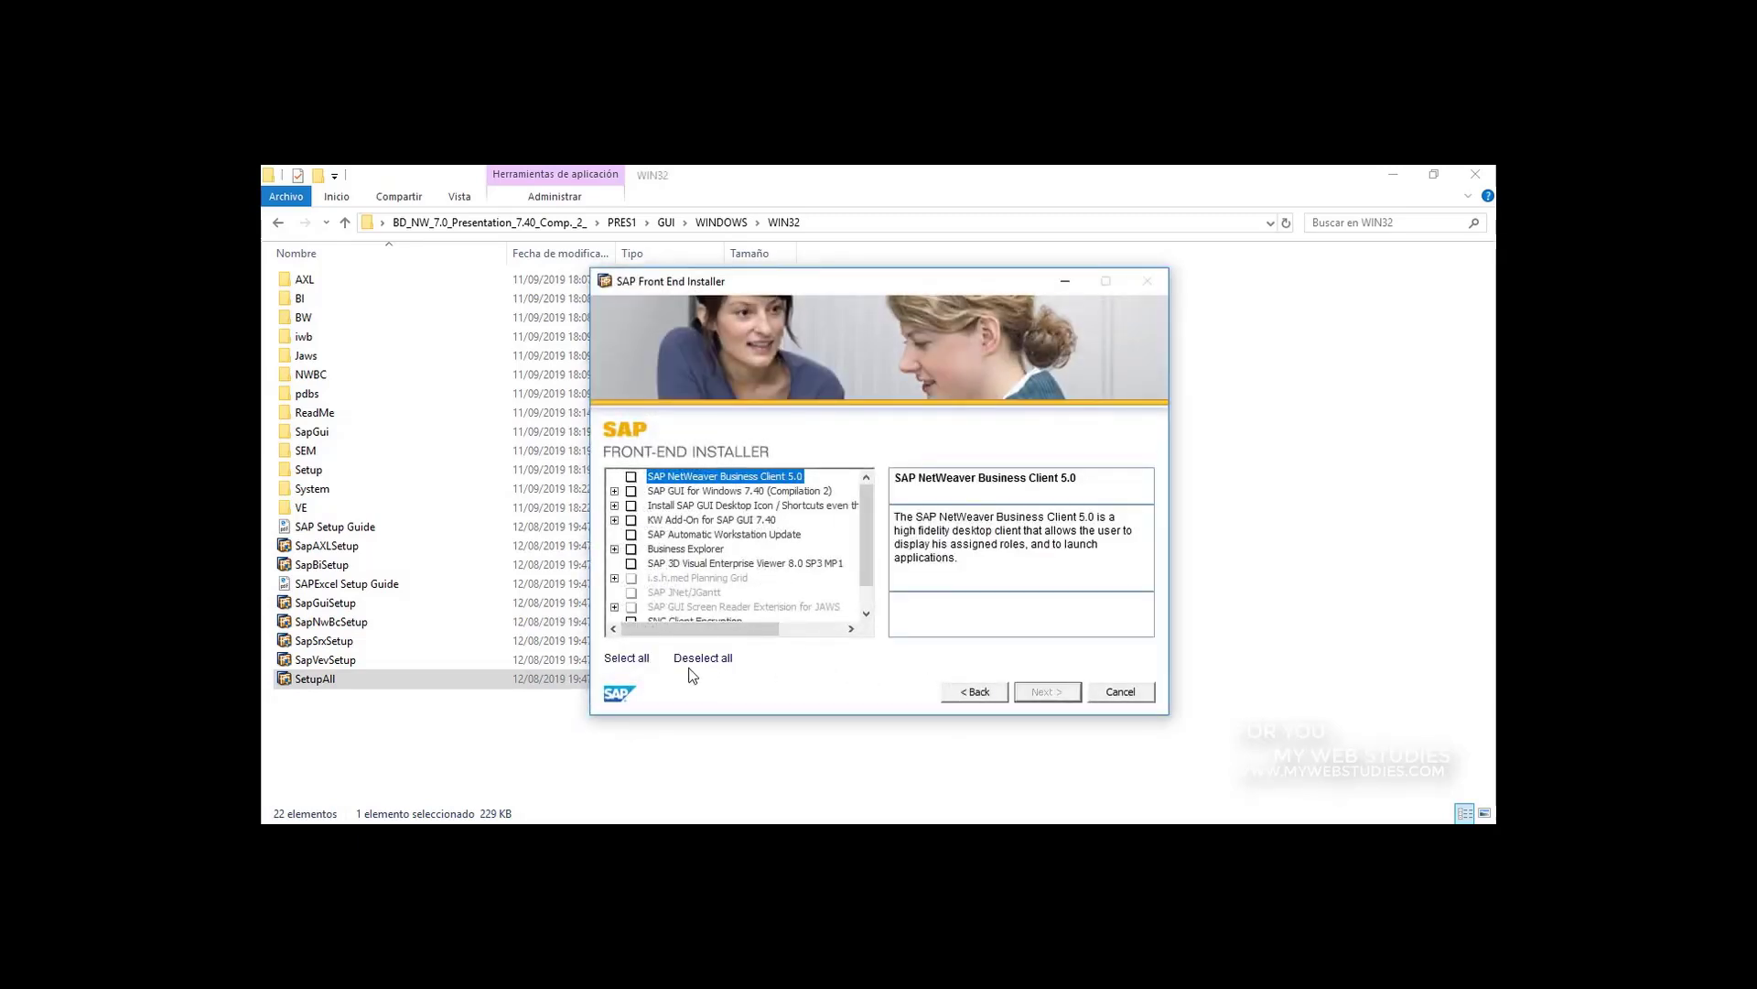
pyautogui.click(638, 667)
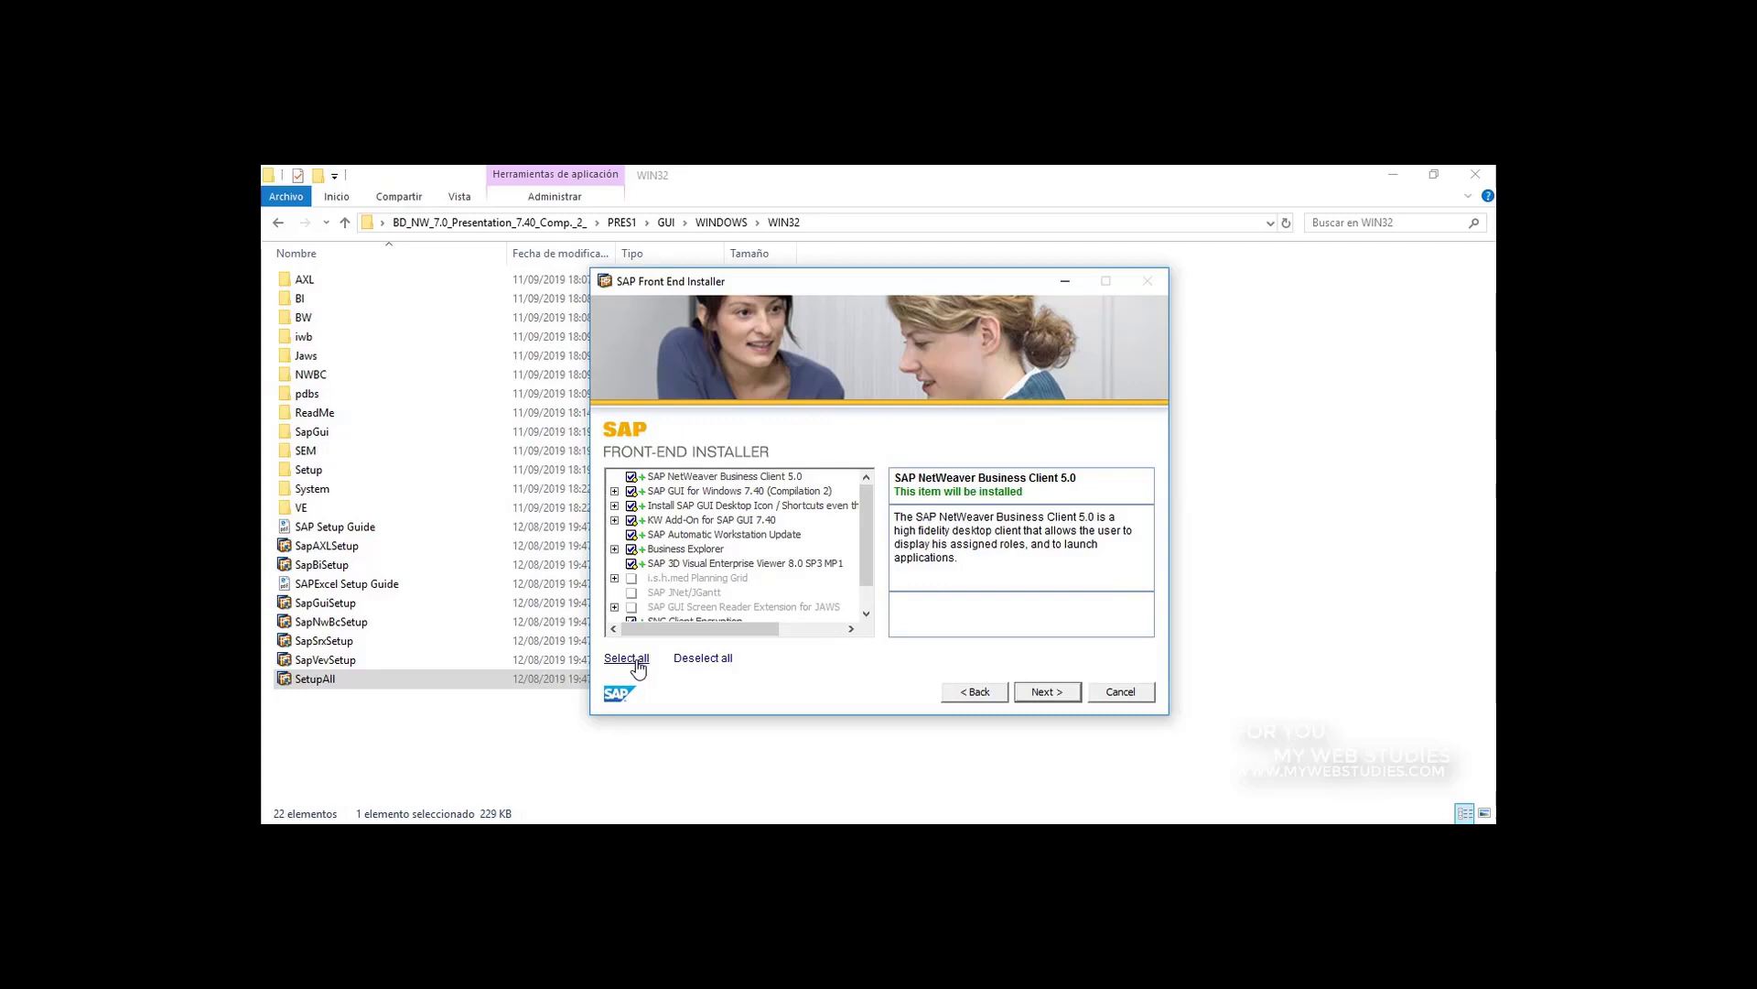
pyautogui.click(1043, 693)
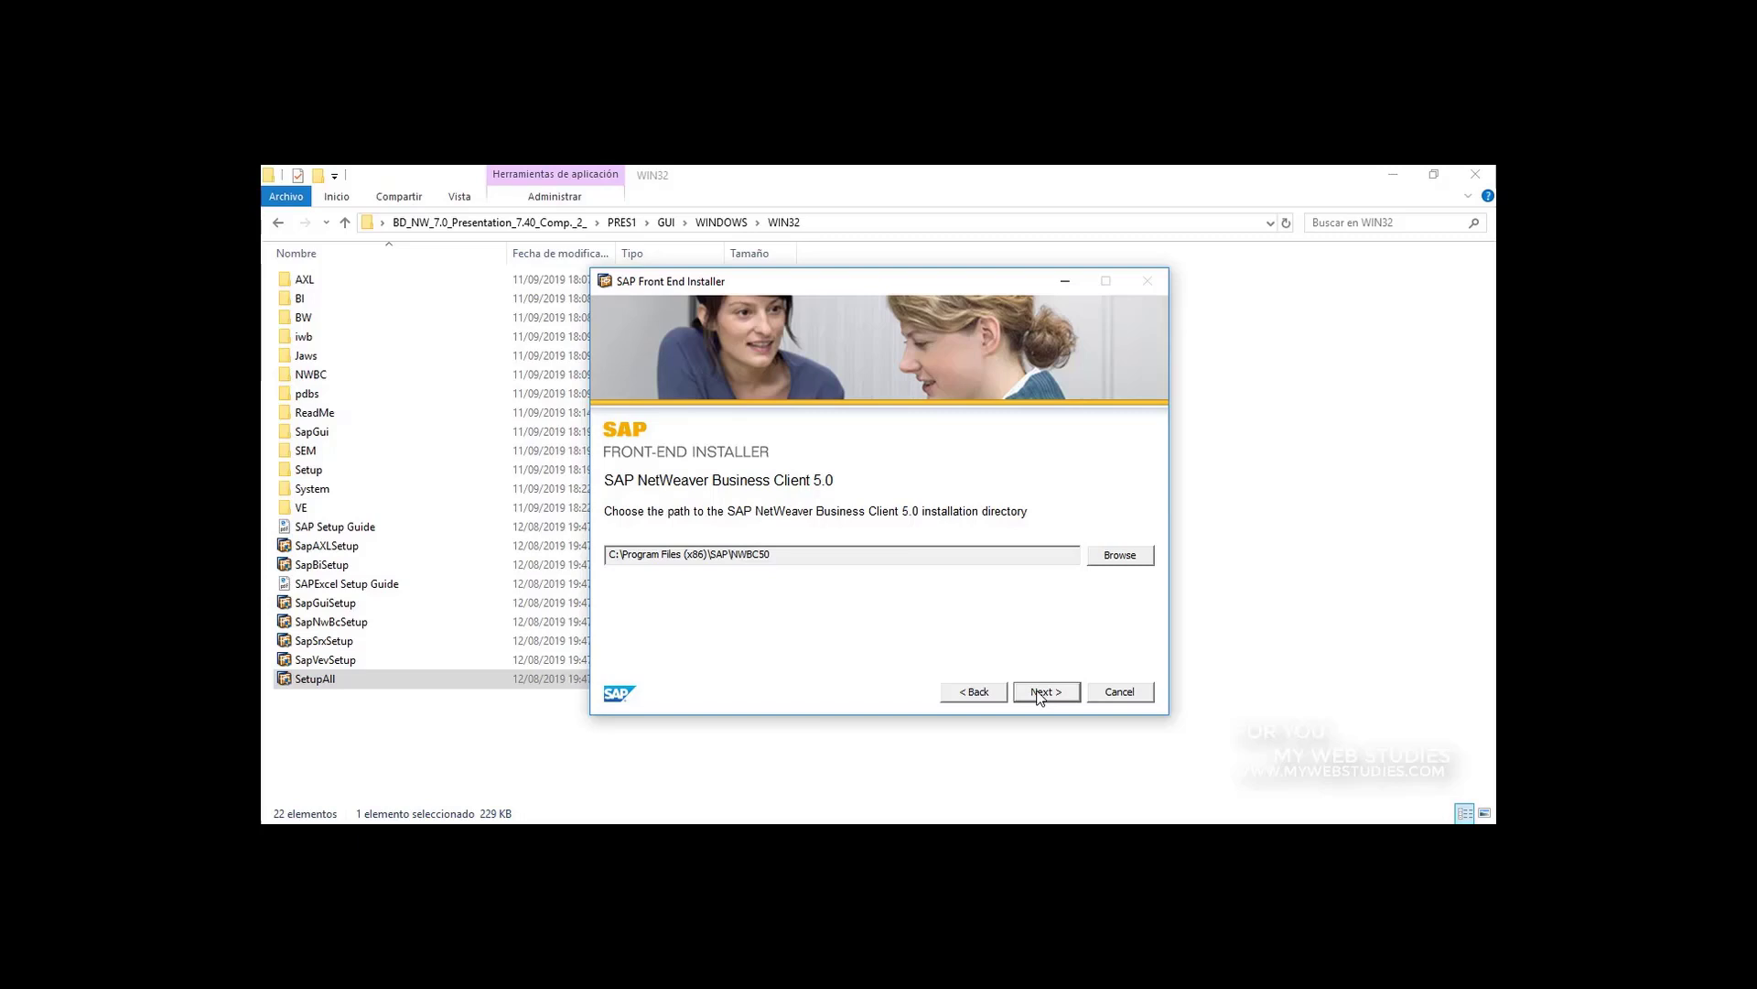
# Step: Install the selected SAP products in their default target directories and close the installer and the WIN32 folder
pyautogui.click(1040, 692)
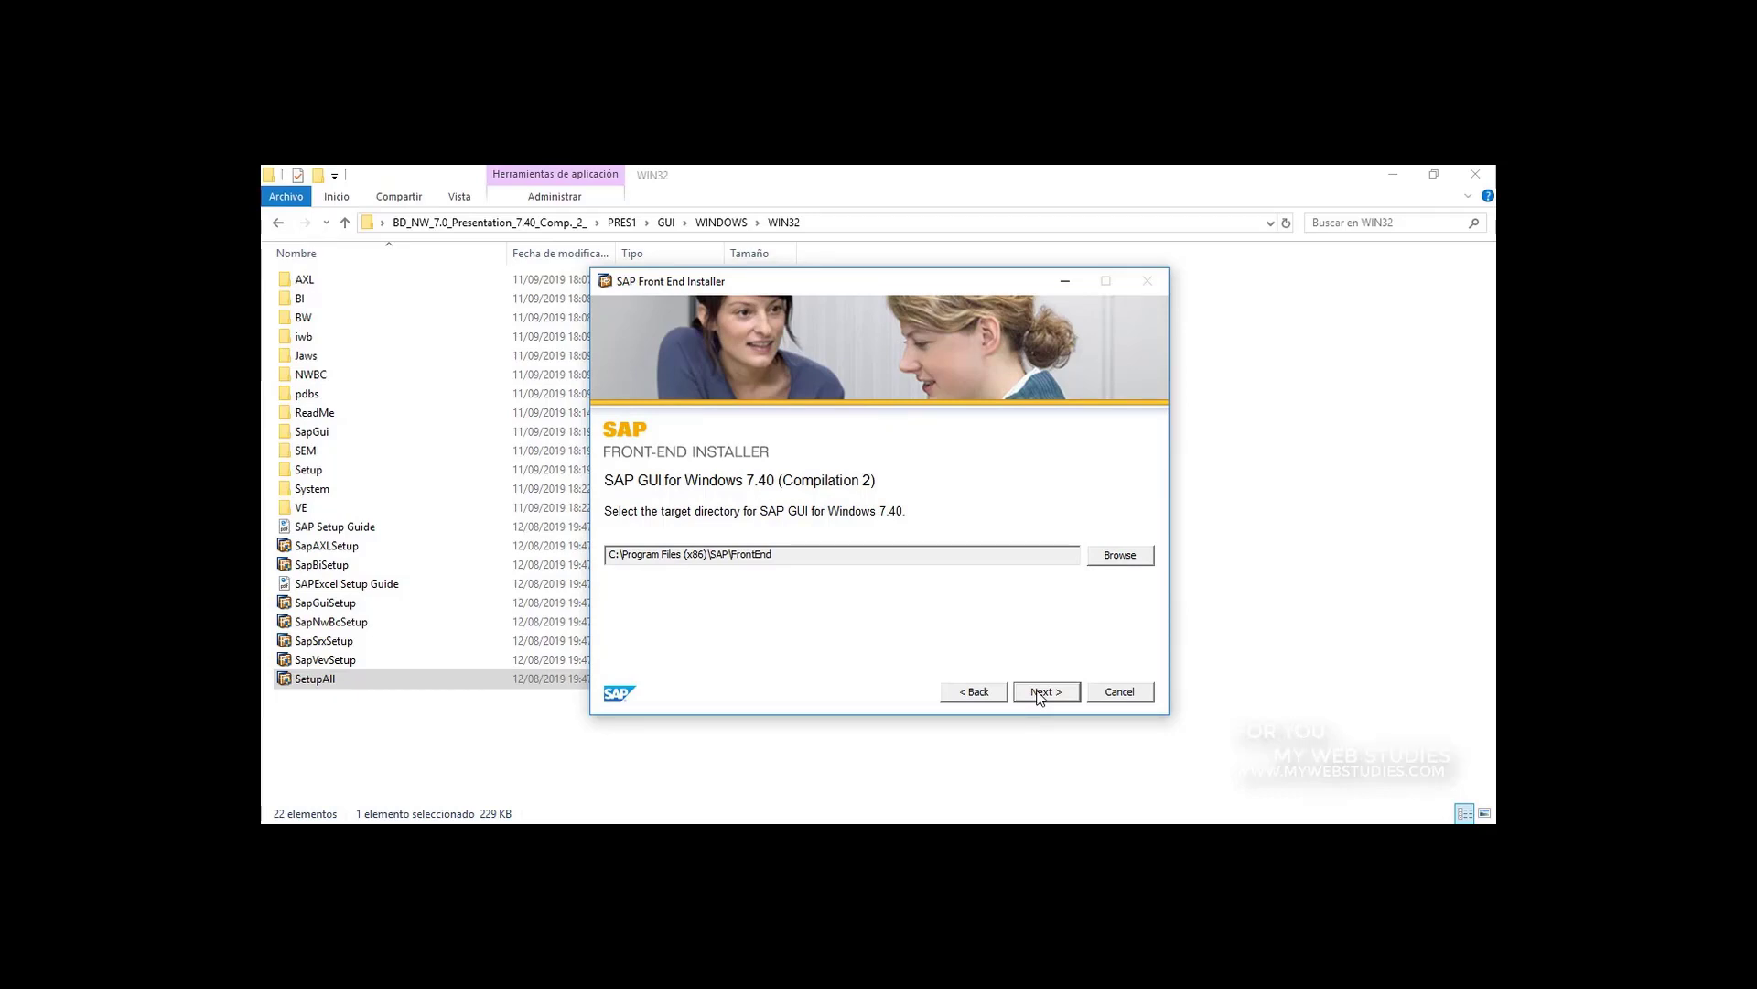
pyautogui.click(1044, 695)
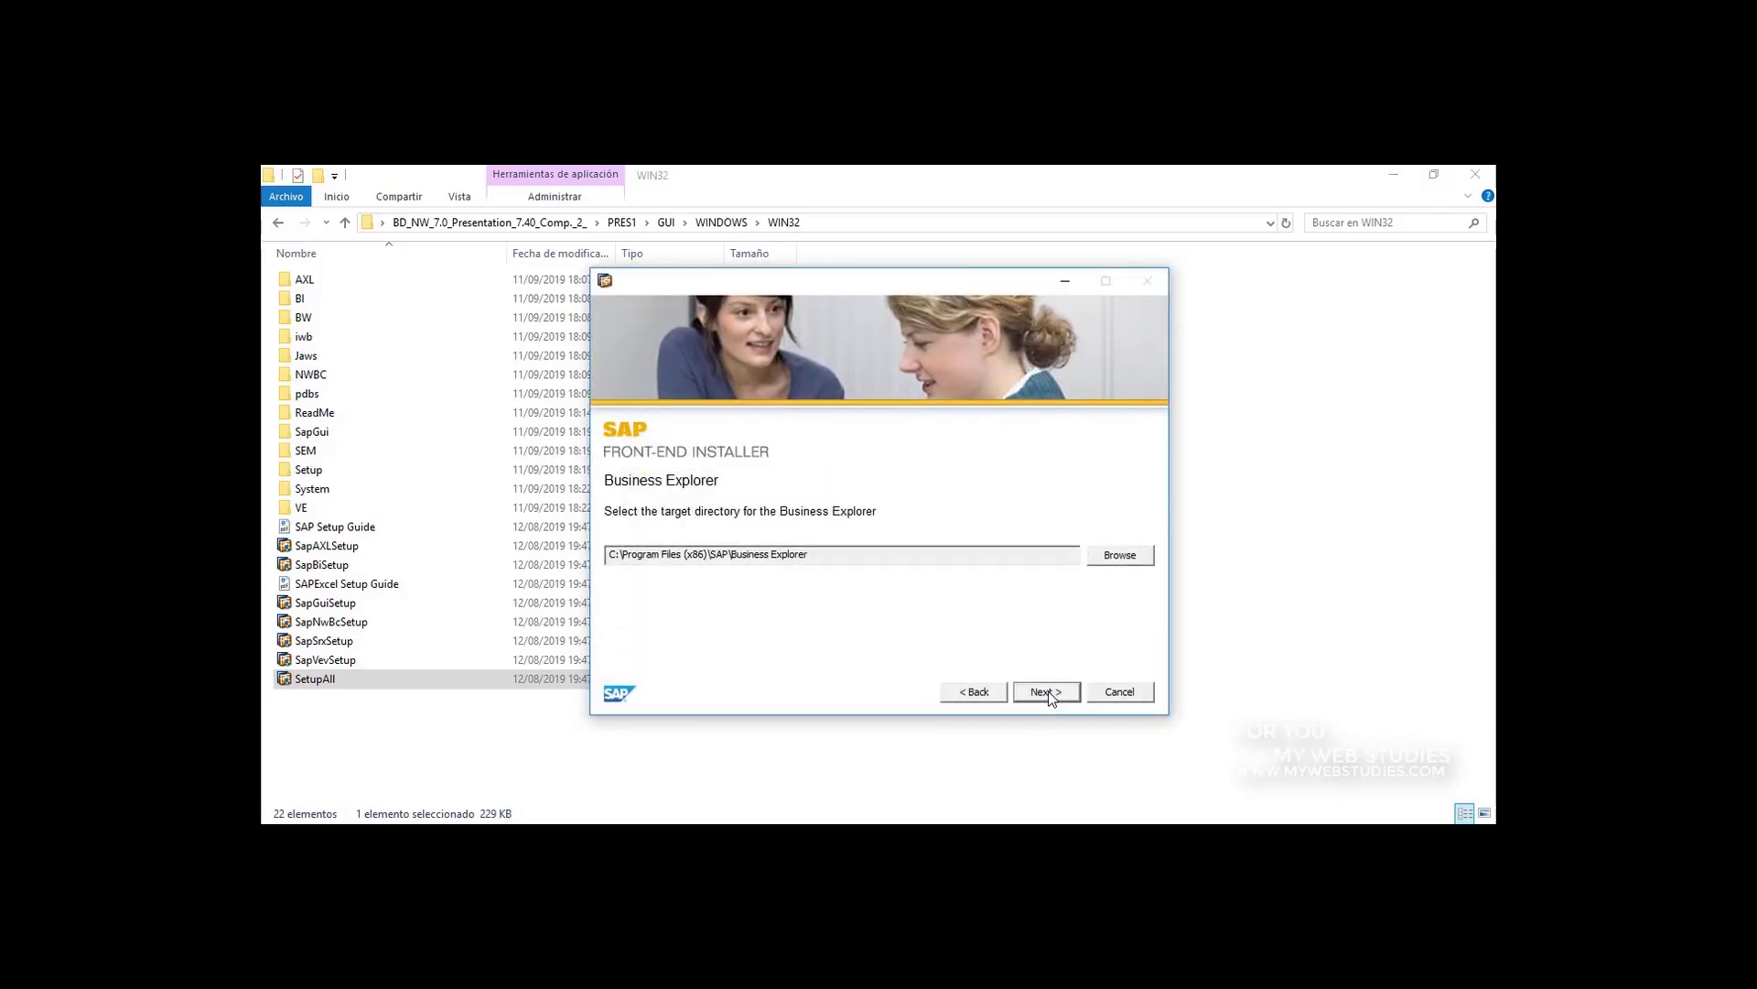
pyautogui.click(1046, 694)
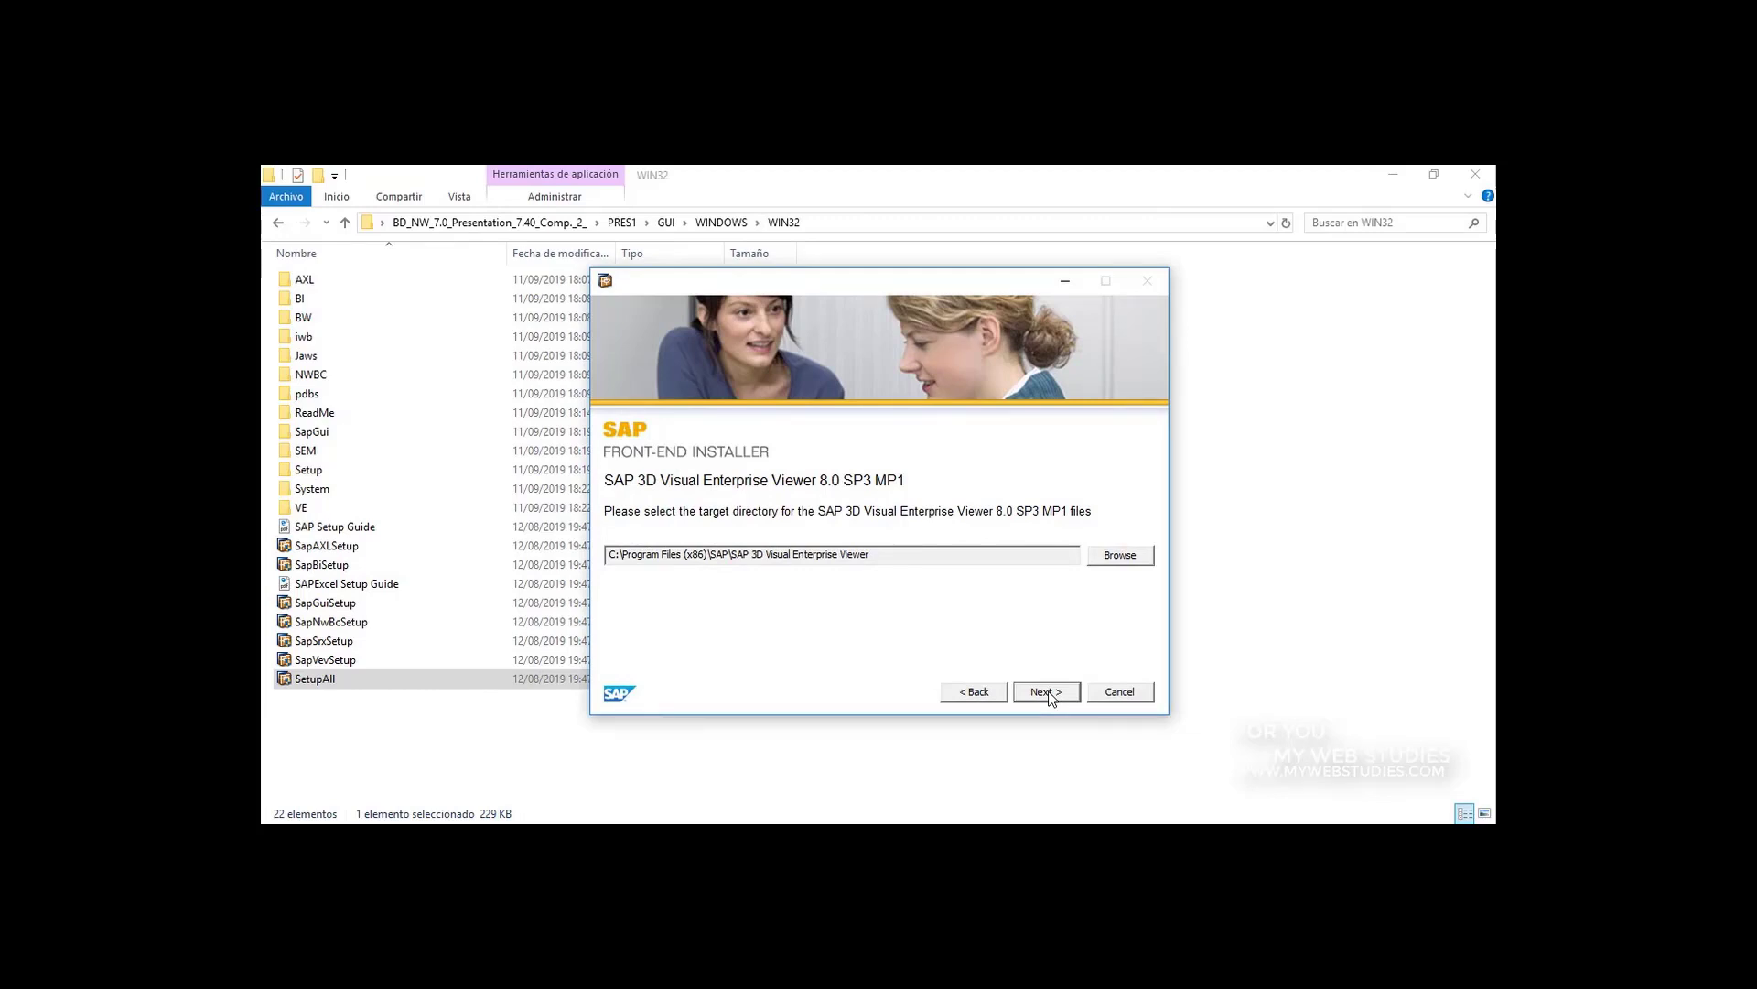
pyautogui.click(1048, 693)
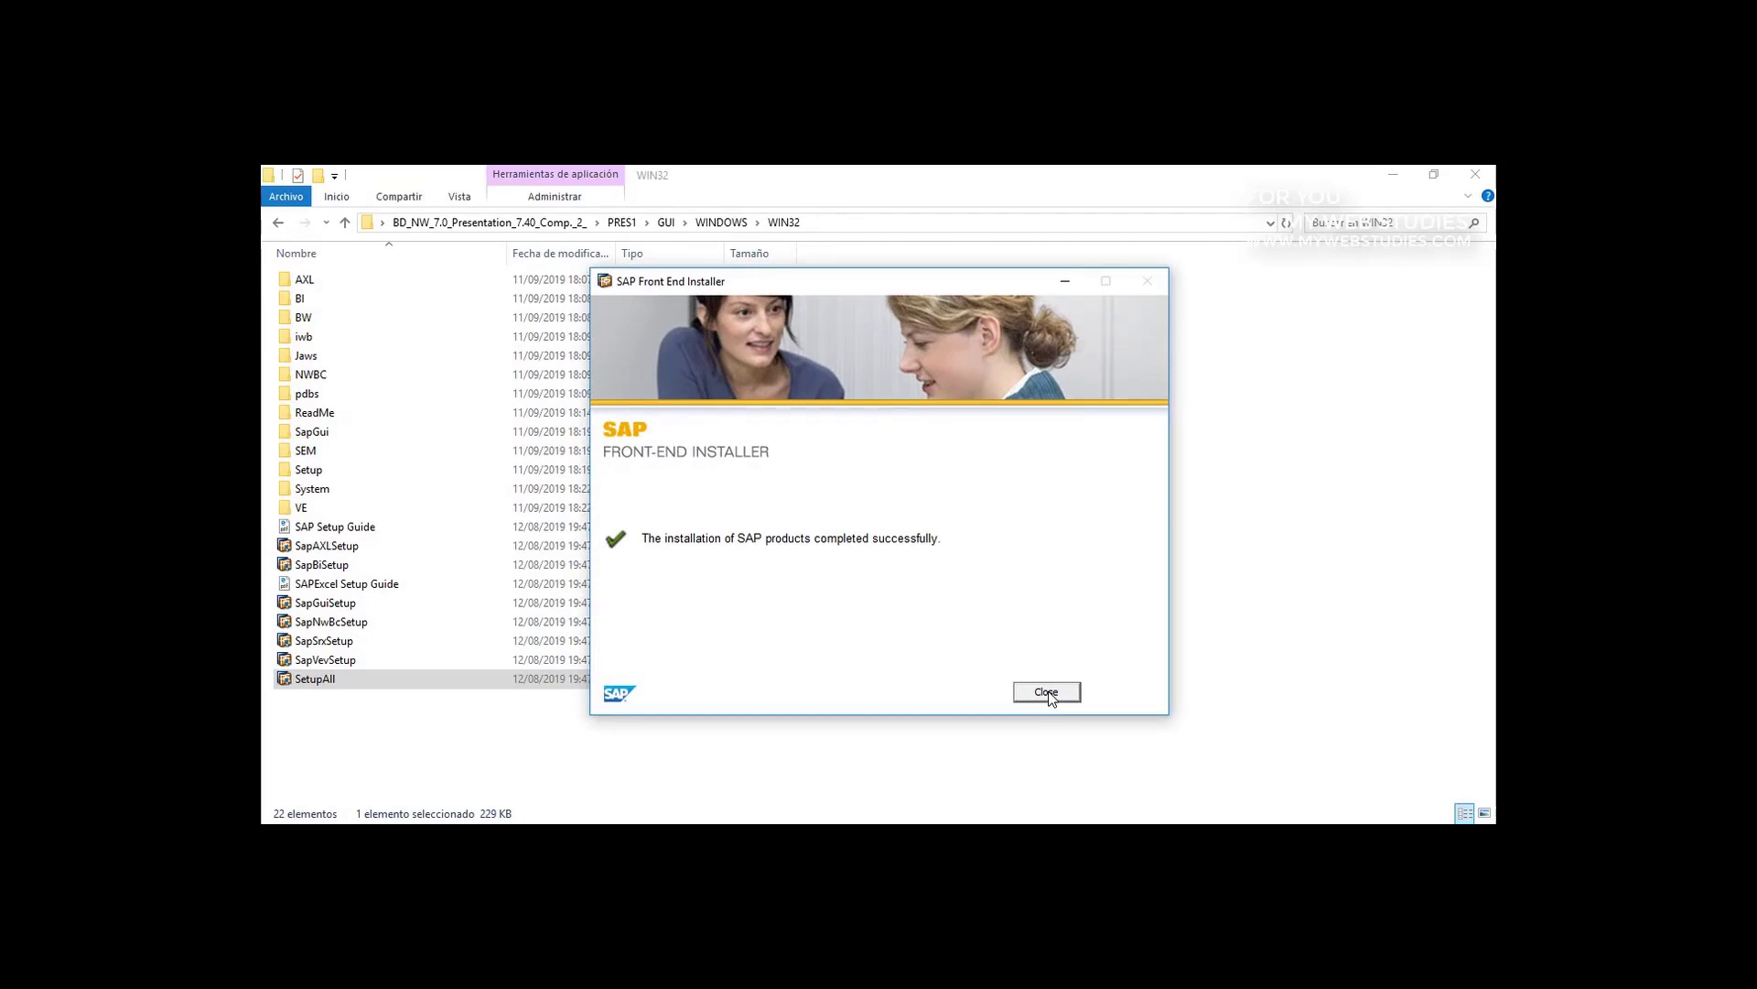
pyautogui.click(1047, 692)
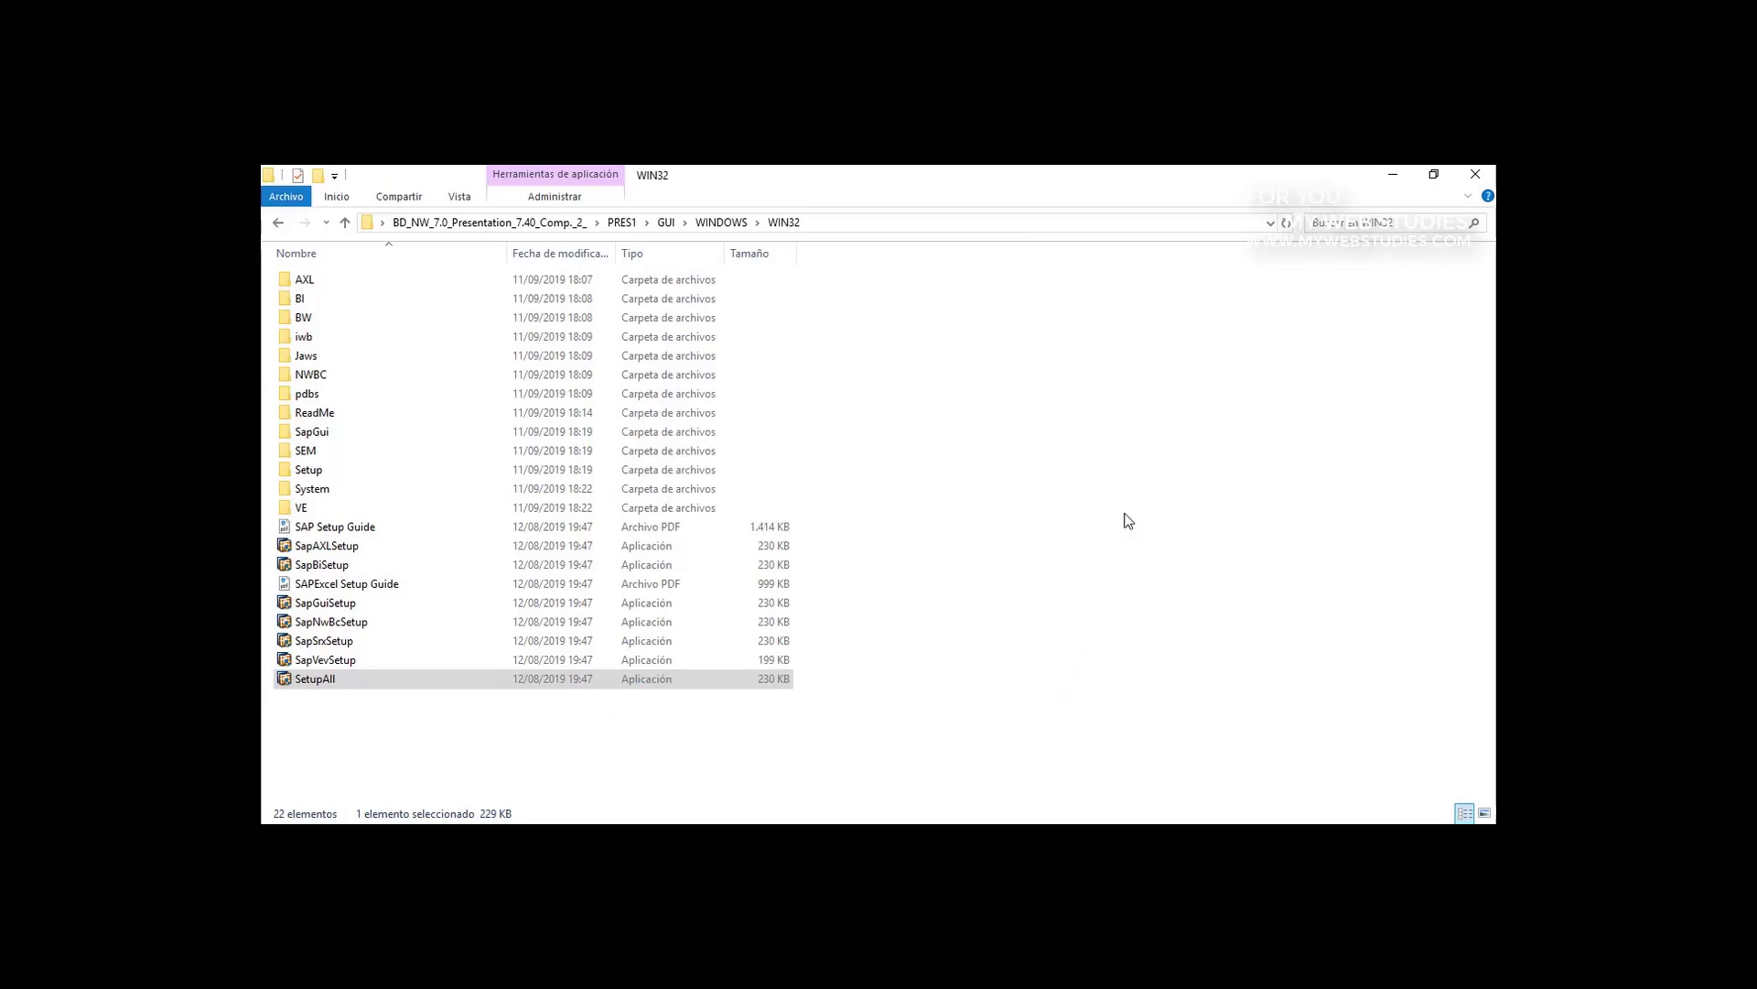
pyautogui.click(1475, 181)
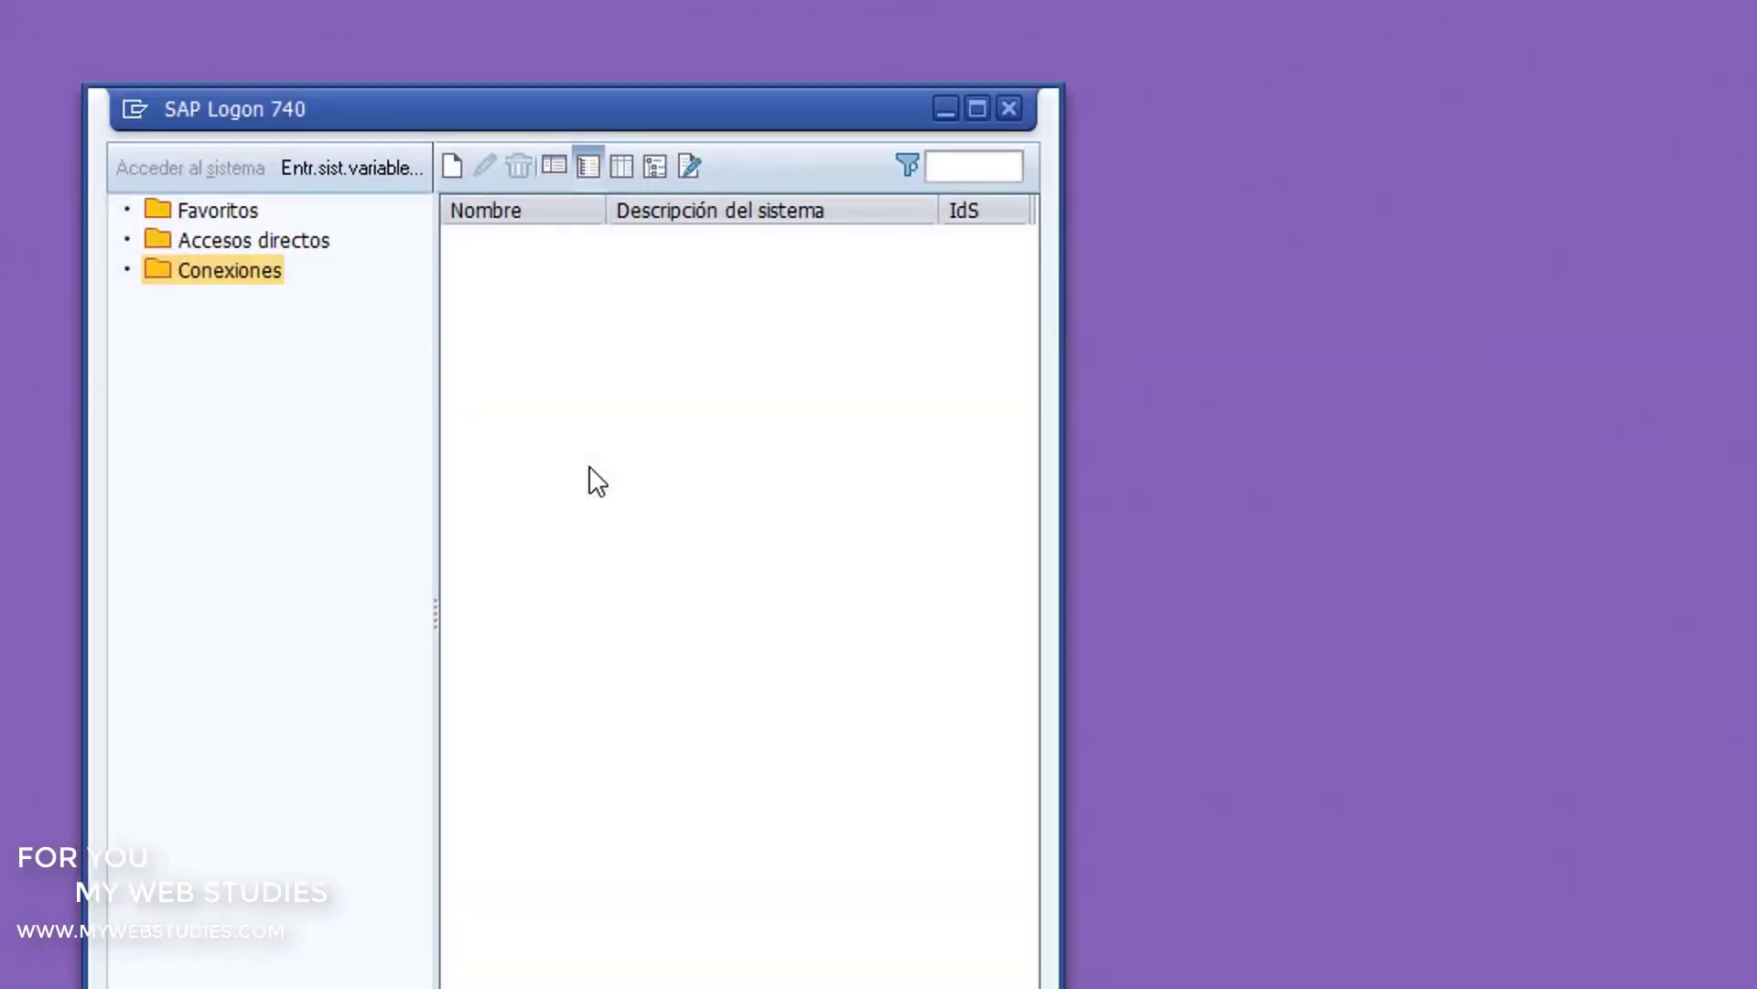
# Step: Maximize the SAP Logon 740 window and view the Accesos directos and Conexiones folders
pyautogui.click(973, 108)
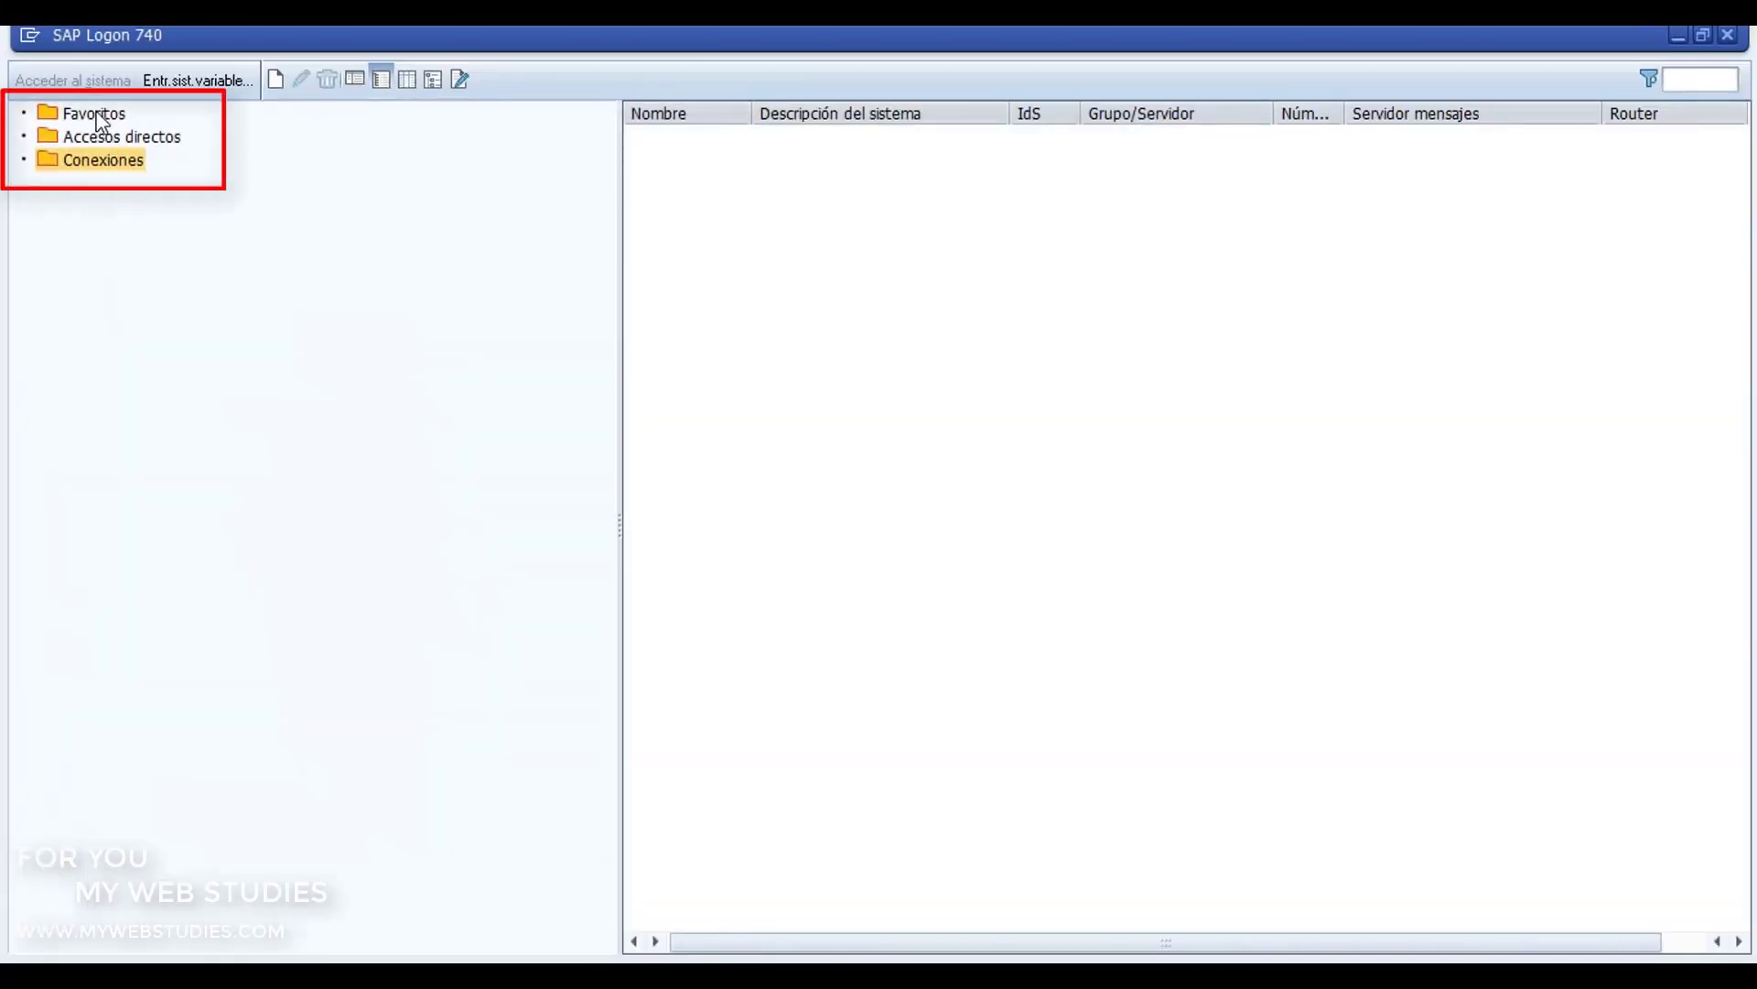
pyautogui.click(138, 140)
pyautogui.click(124, 163)
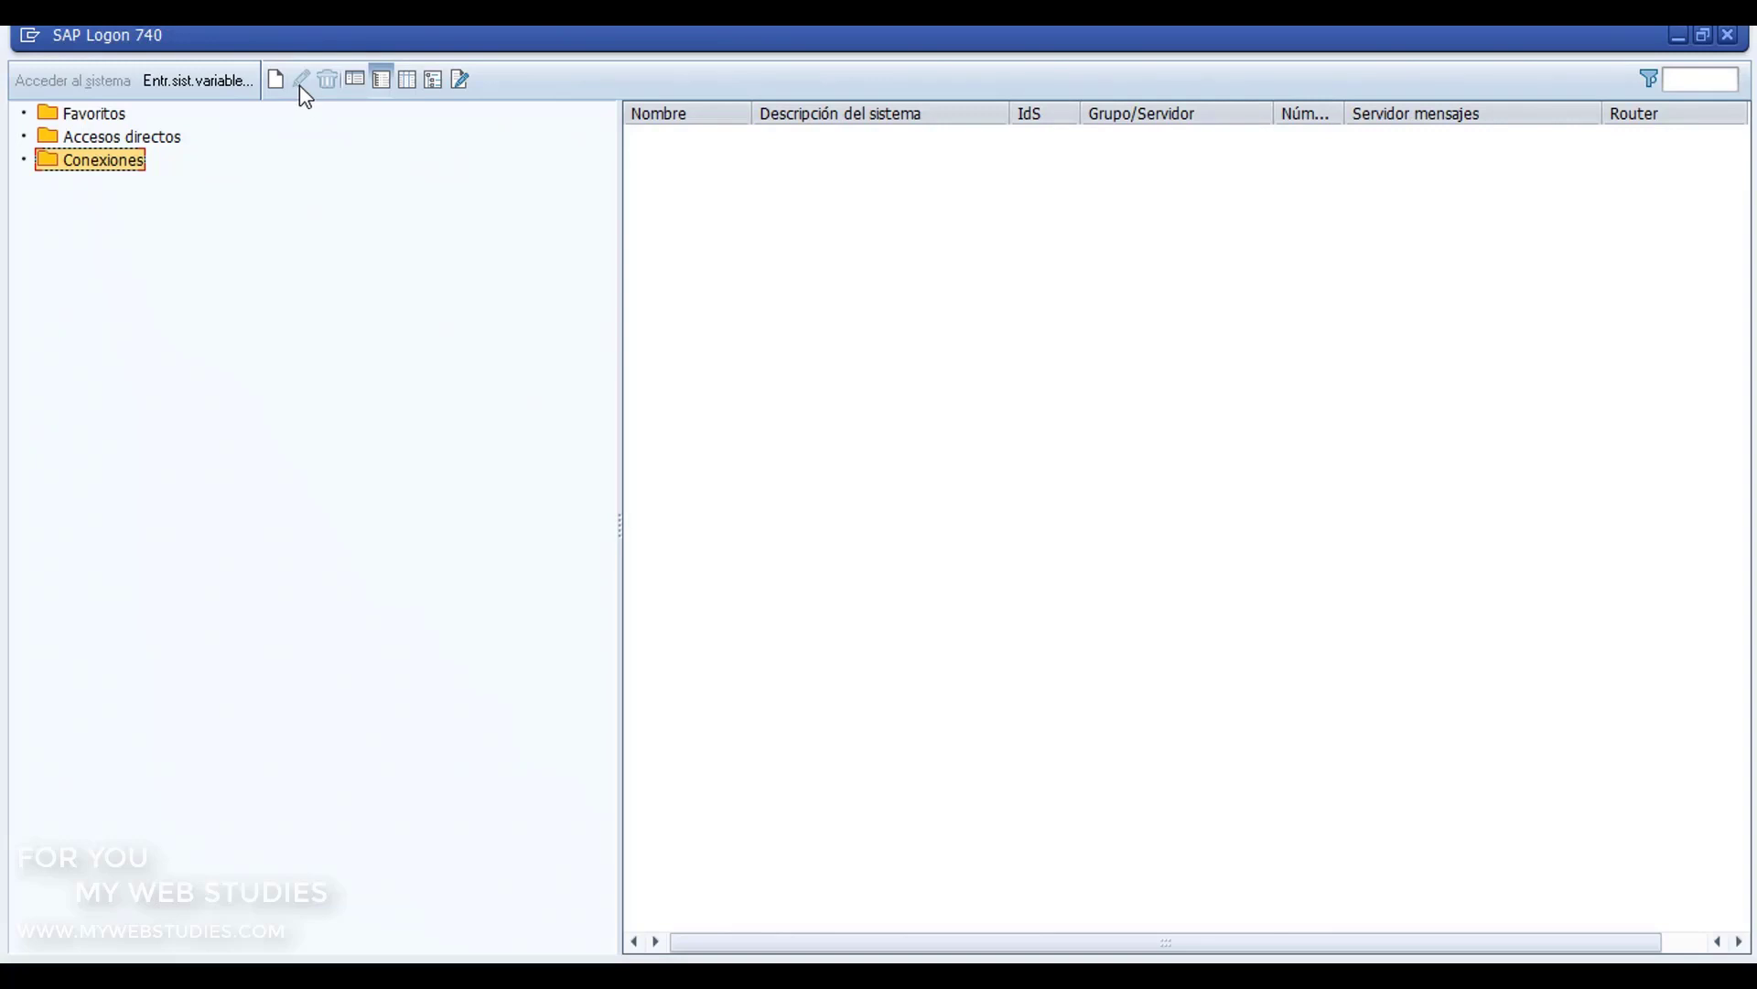
# Step: Try the explorer and tree views, show the lower notes pane, and leave the list in workspace view
pyautogui.click(355, 80)
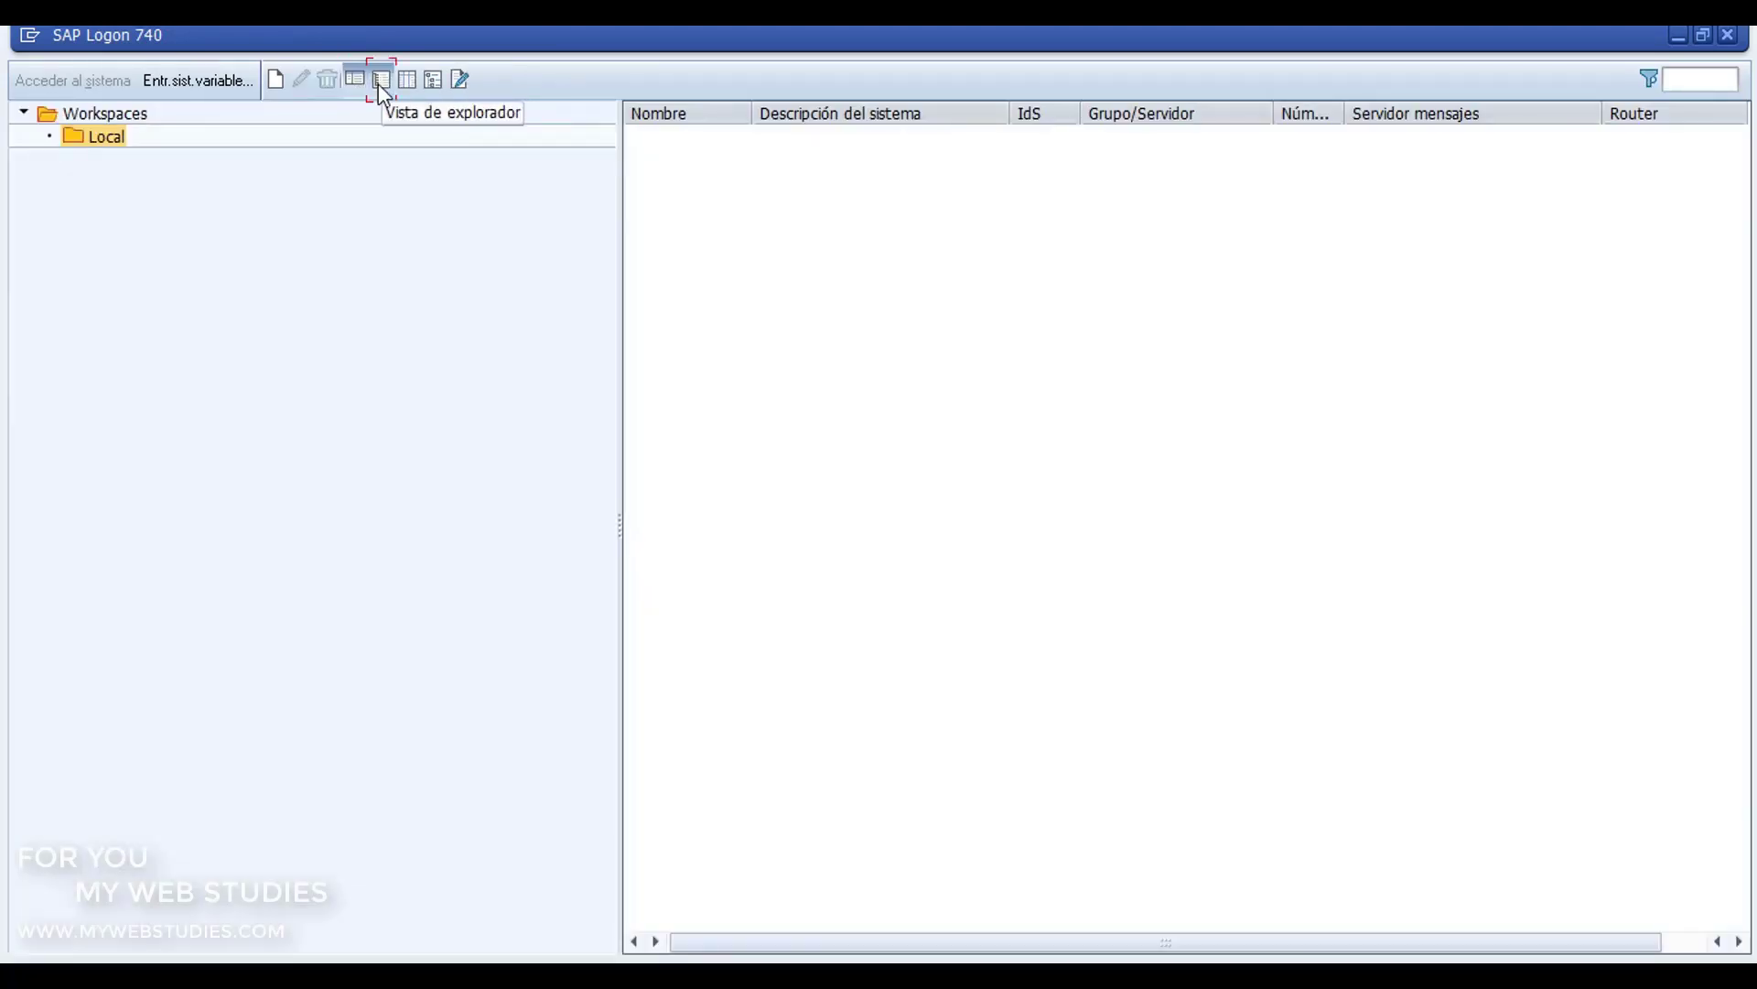
pyautogui.click(379, 82)
pyautogui.click(433, 81)
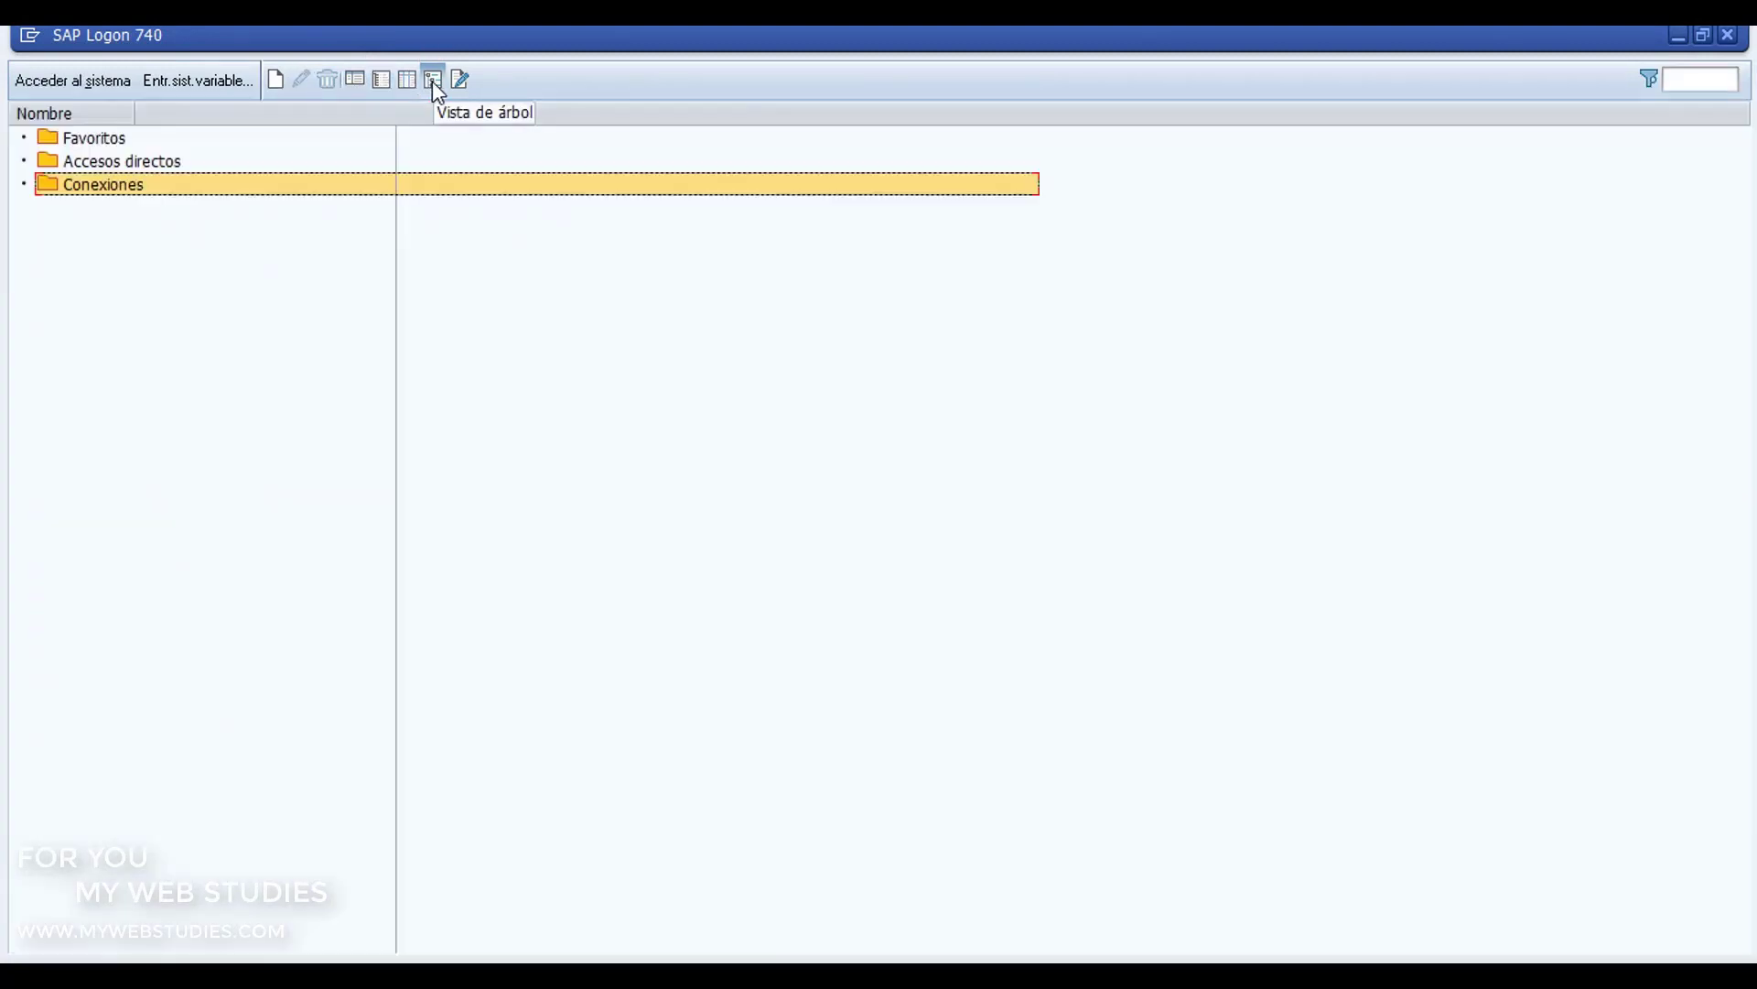
pyautogui.click(458, 80)
pyautogui.click(356, 79)
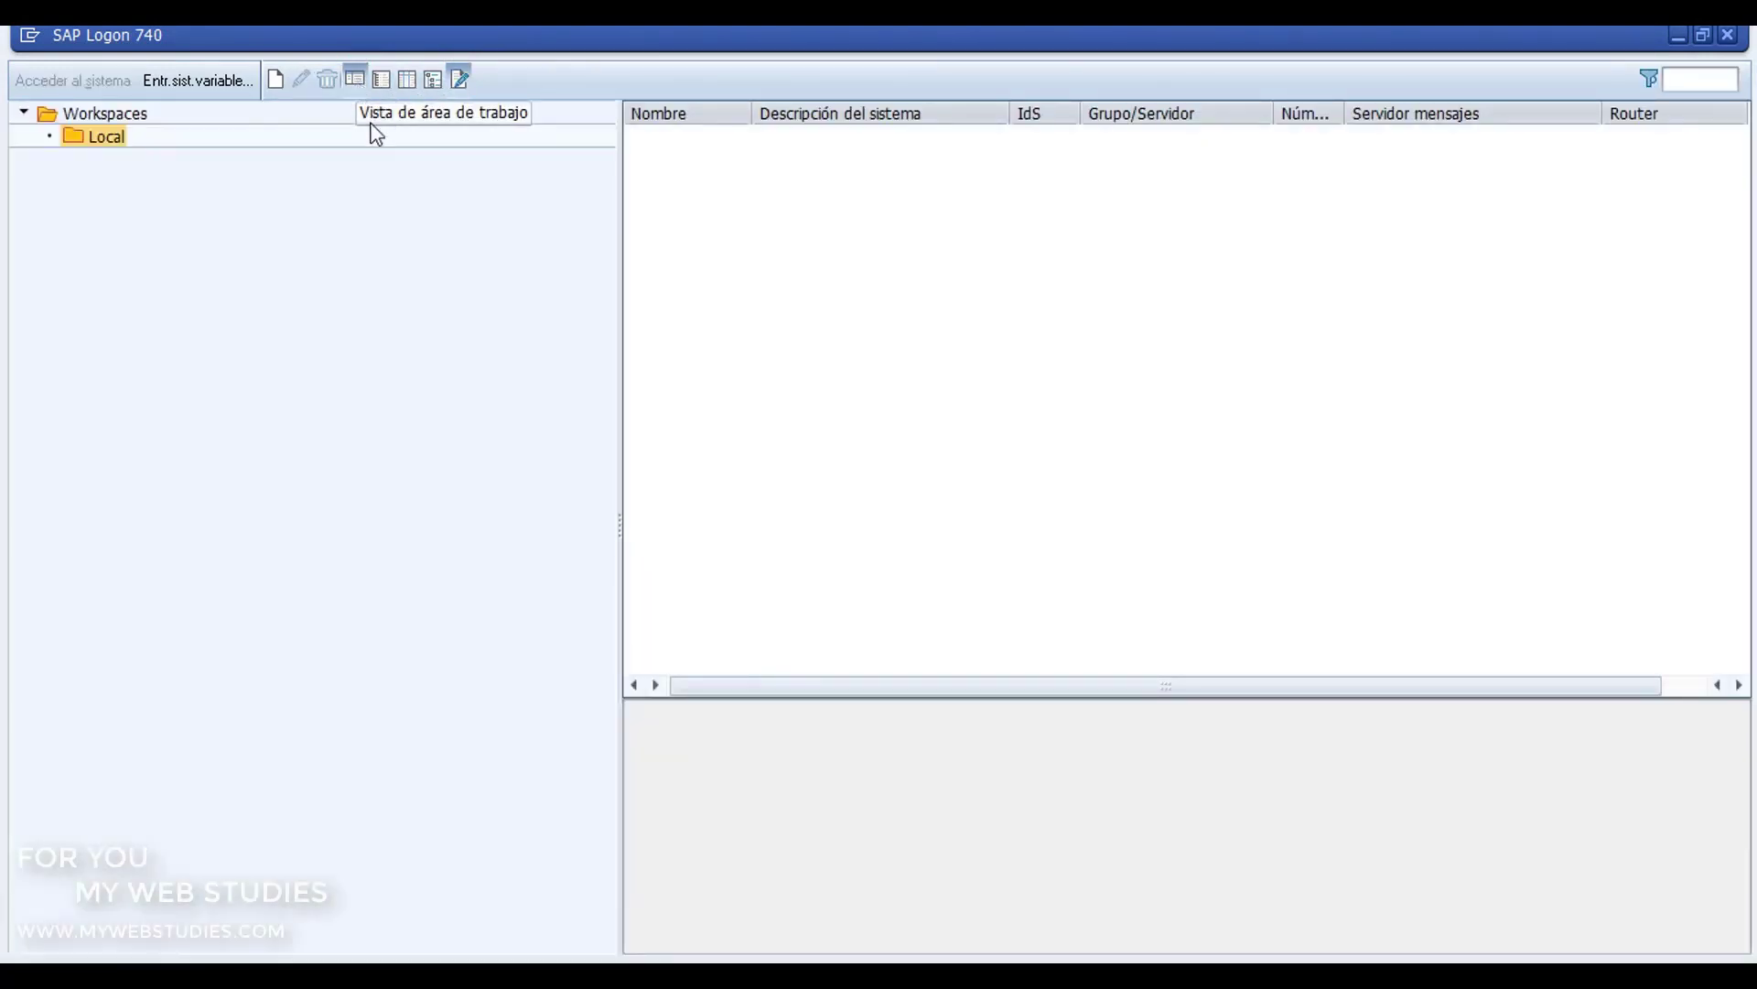
# Step: Create a connection with description ERP13, application server ERP13.SAP4PRACTICE.COM, instance number 13 and system ID ERP
pyautogui.click(275, 80)
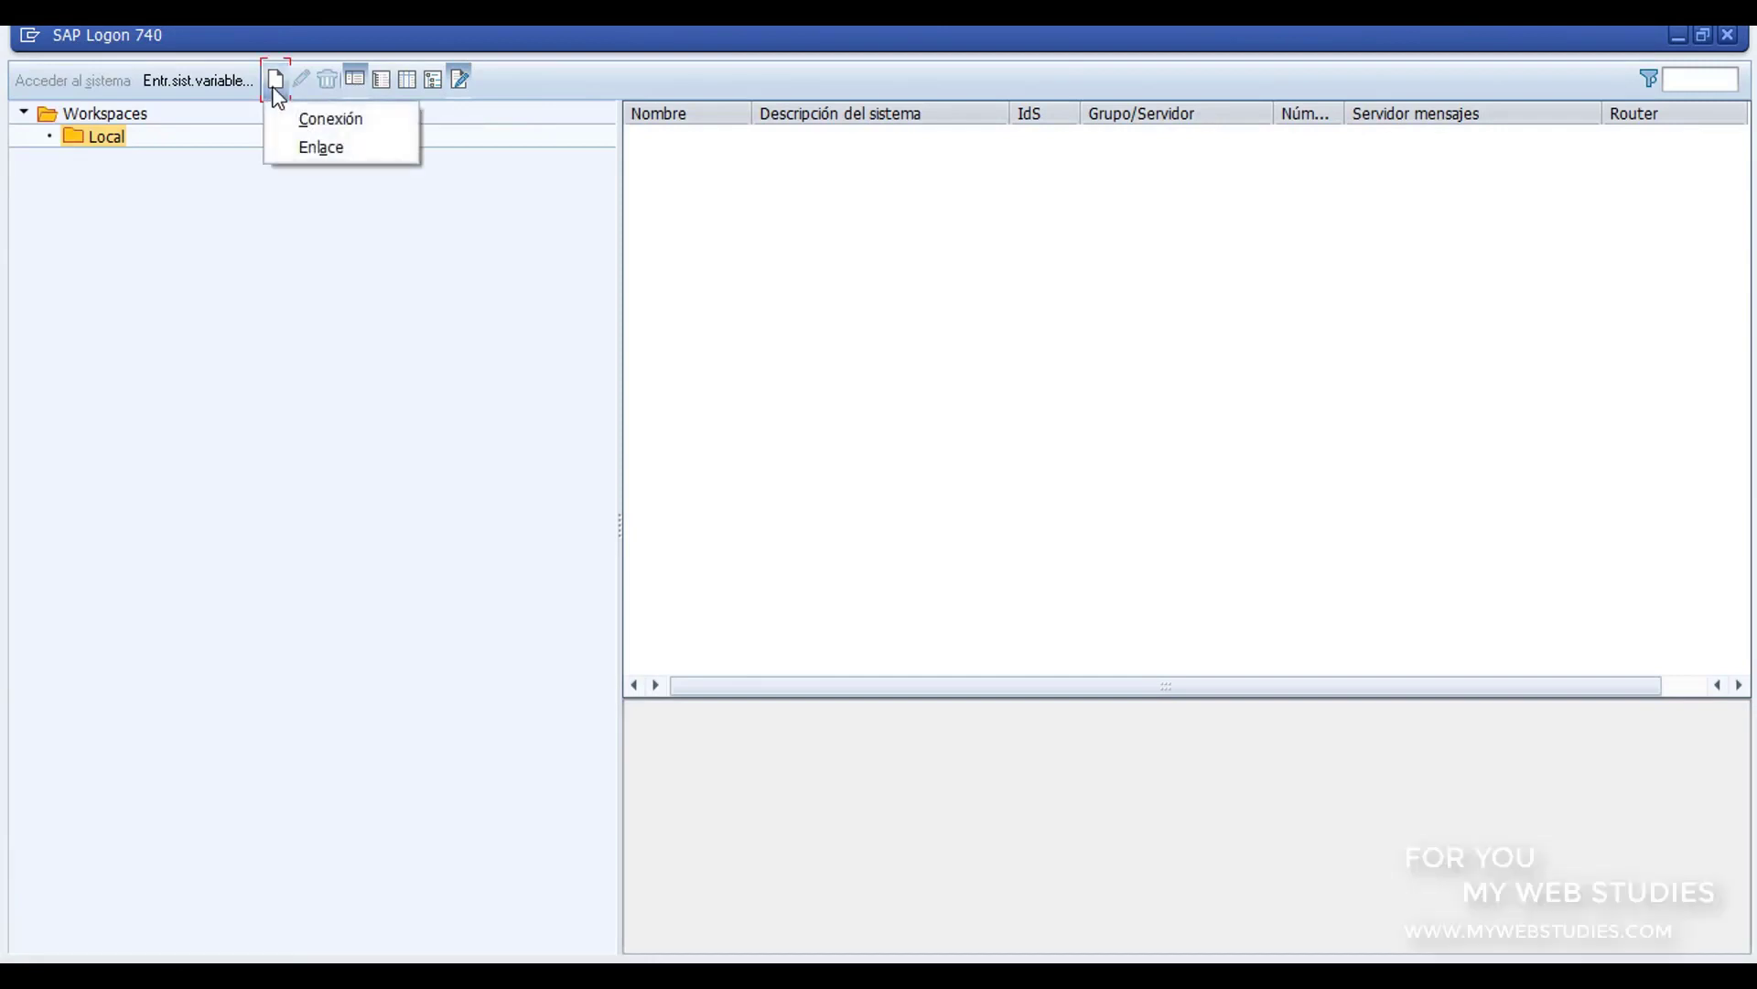
pyautogui.click(335, 119)
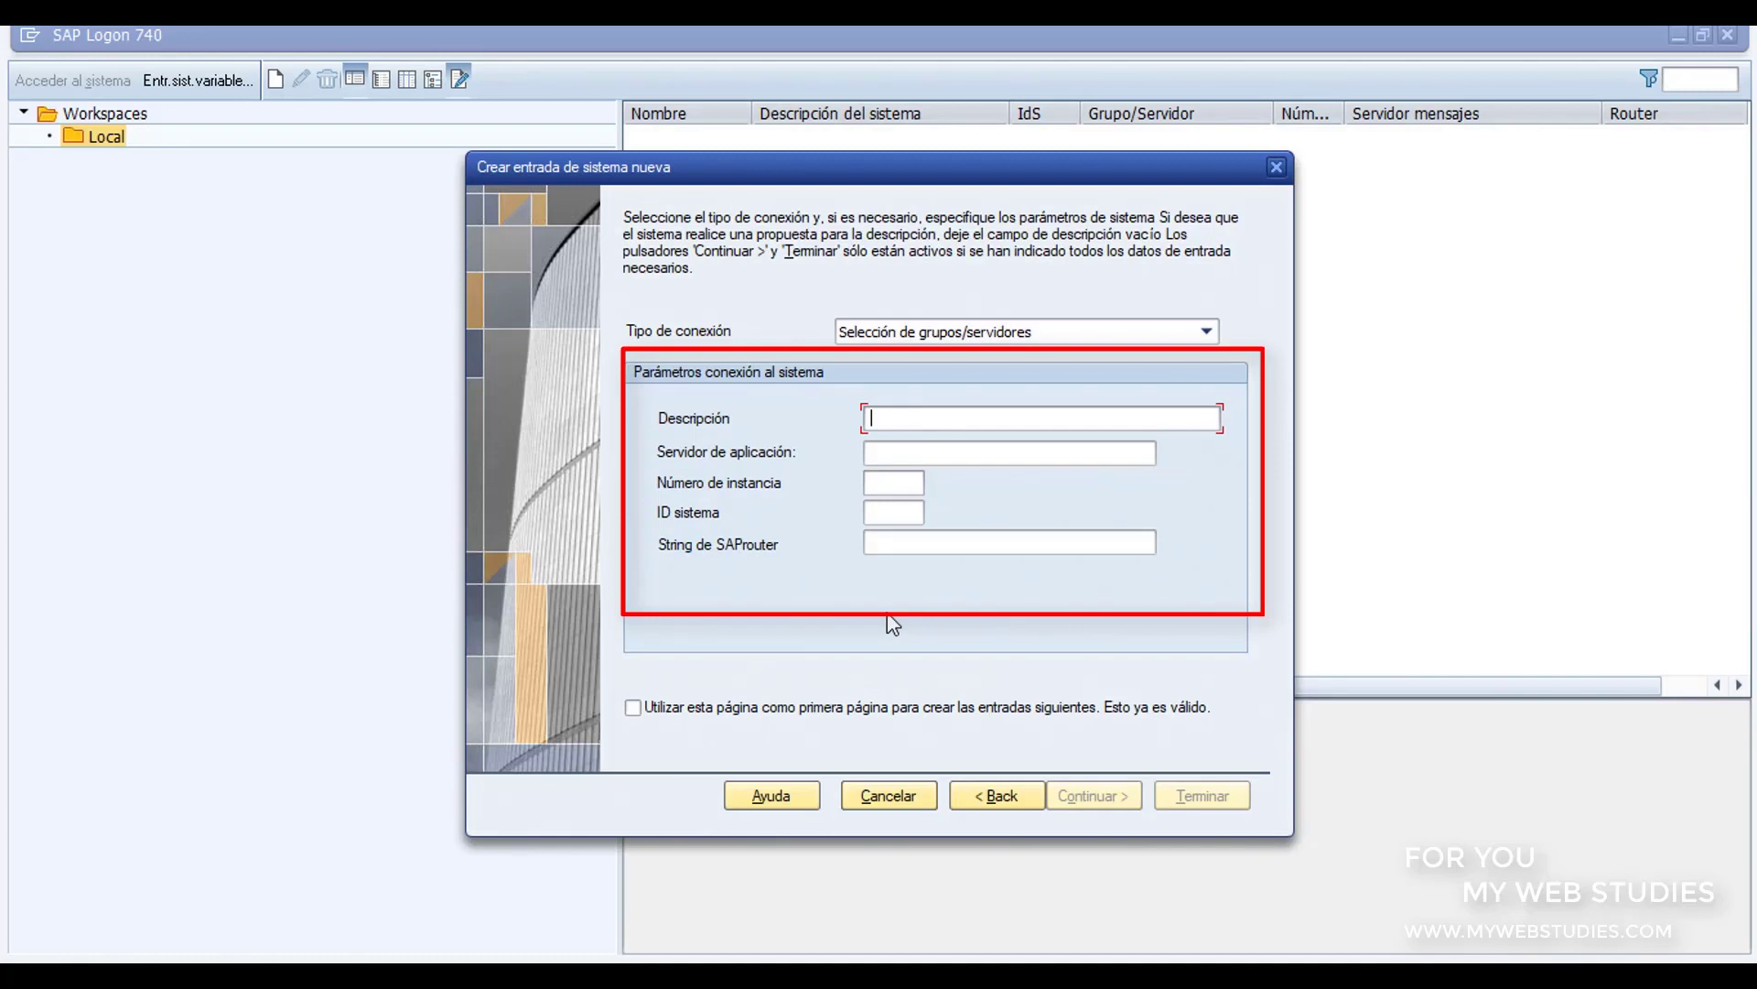
pyautogui.write('ERP13')
pyautogui.click(922, 457)
pyautogui.write('ERP13.SAP4PRACTICE.COM')
pyautogui.click(881, 483)
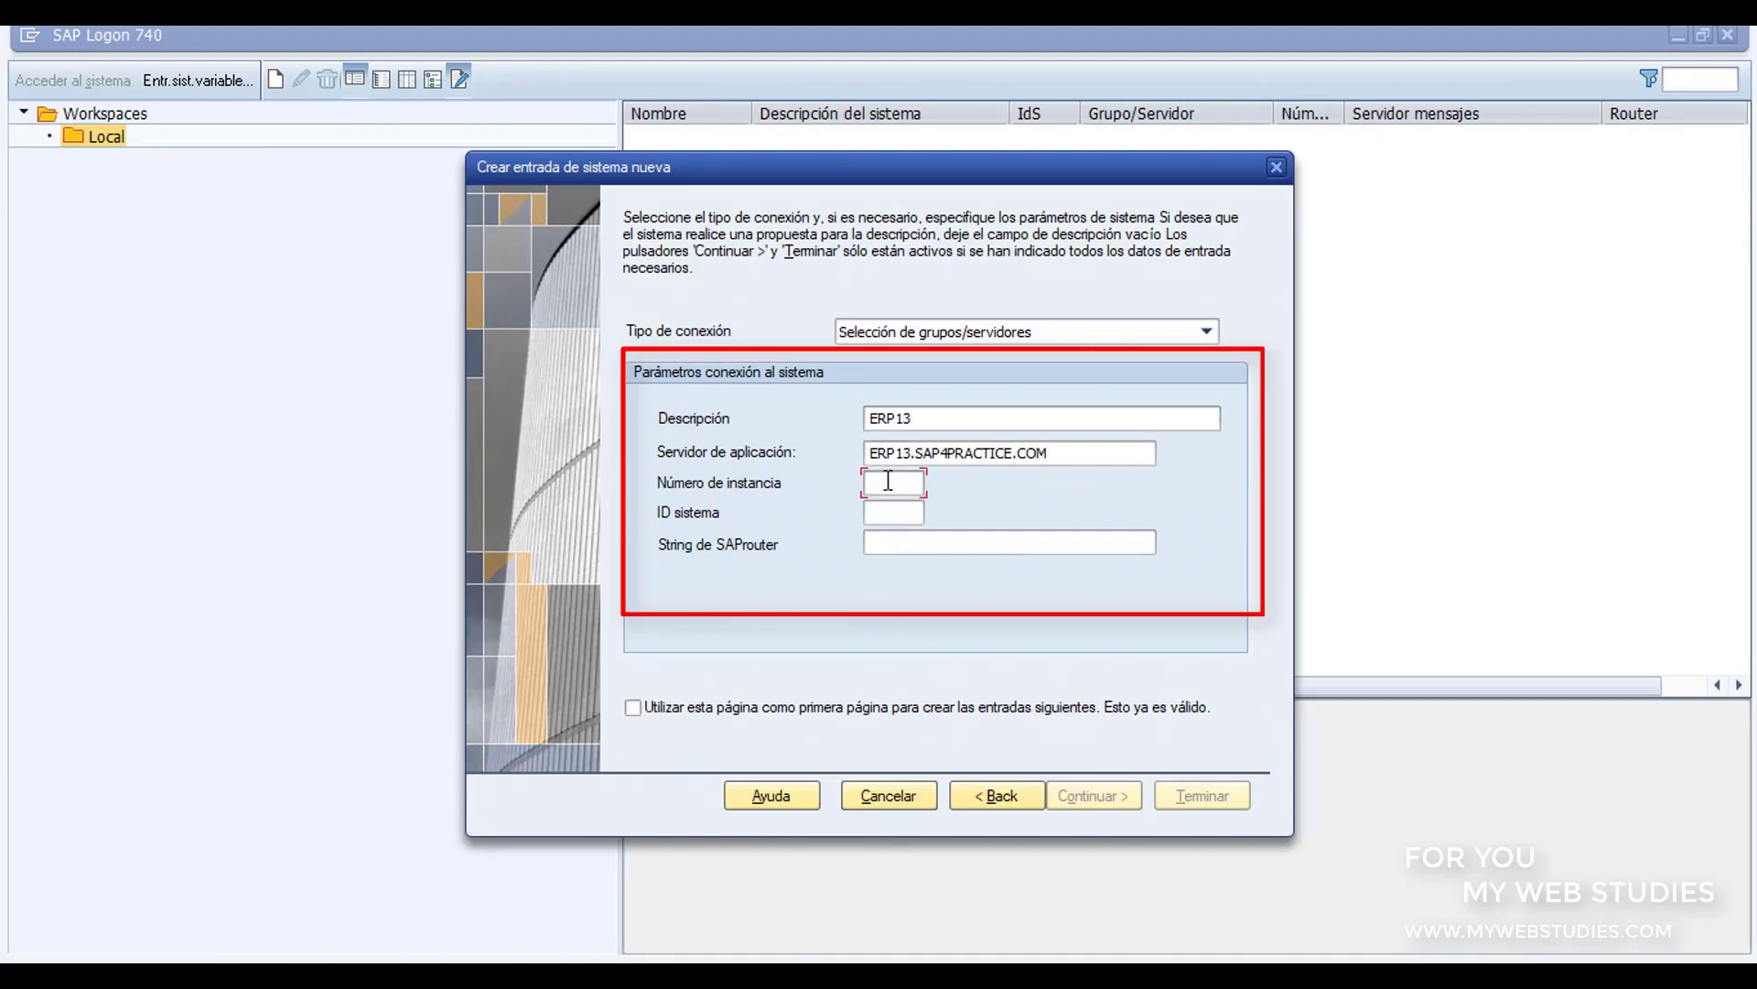
pyautogui.write('13')
pyautogui.click(895, 512)
pyautogui.write('ERP')
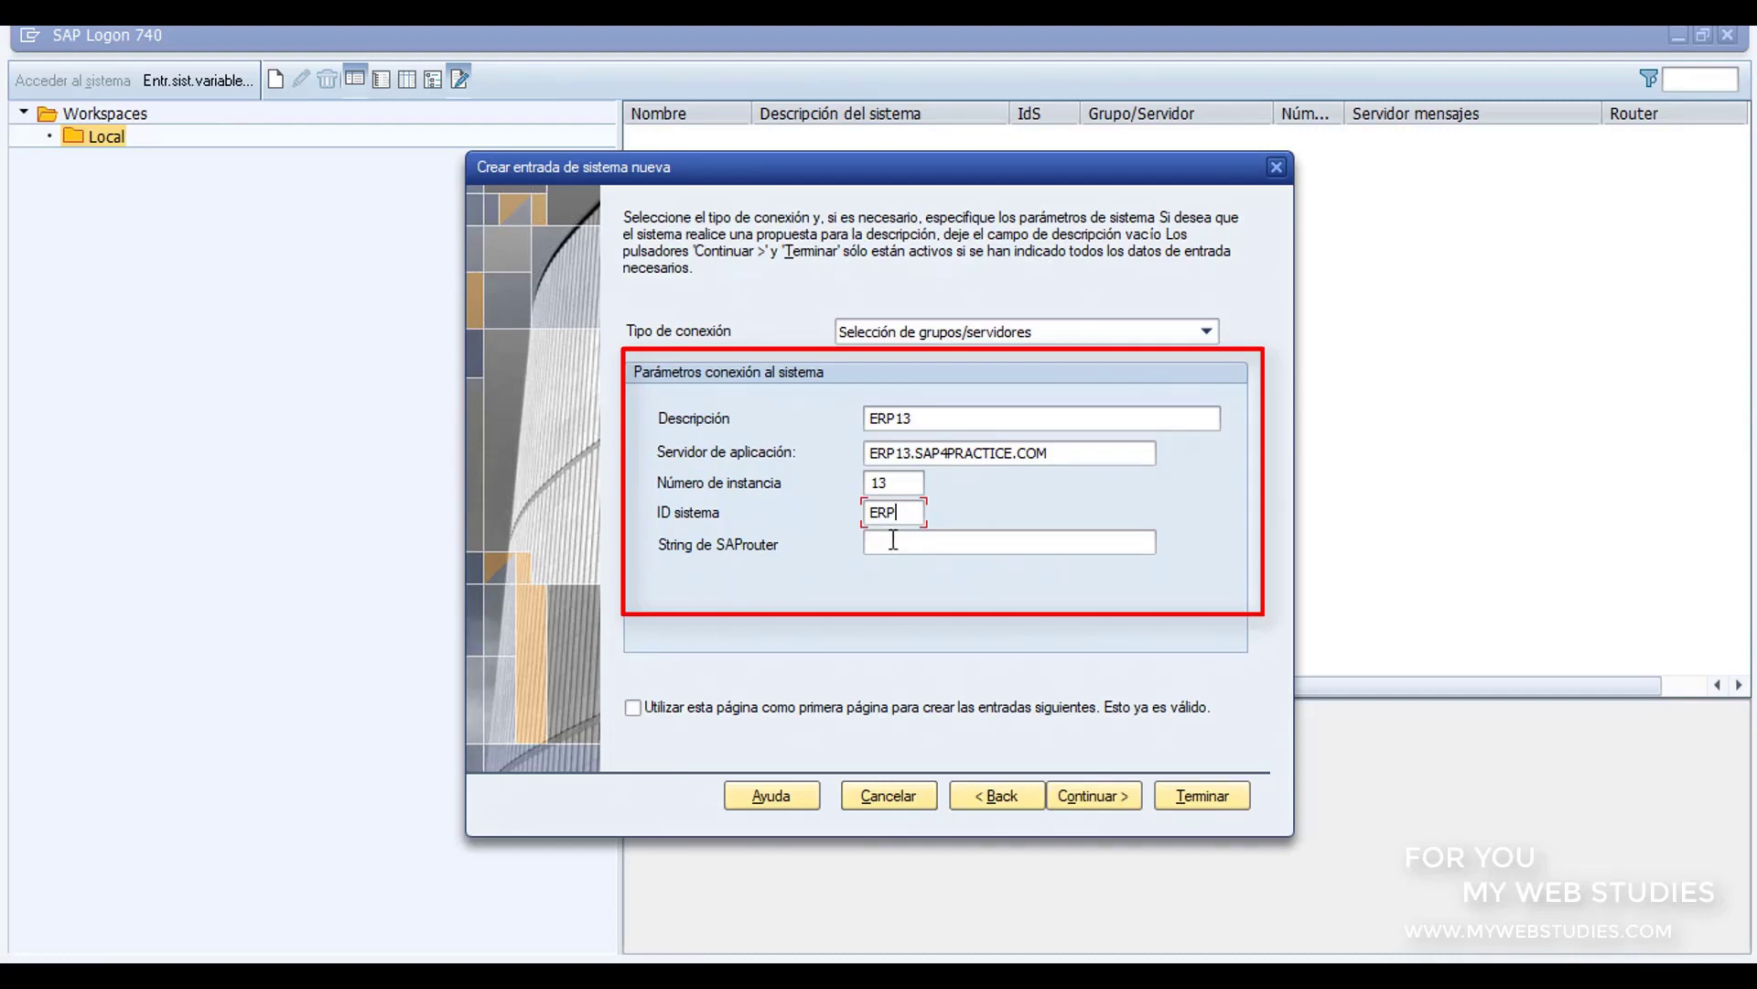
pyautogui.click(1225, 794)
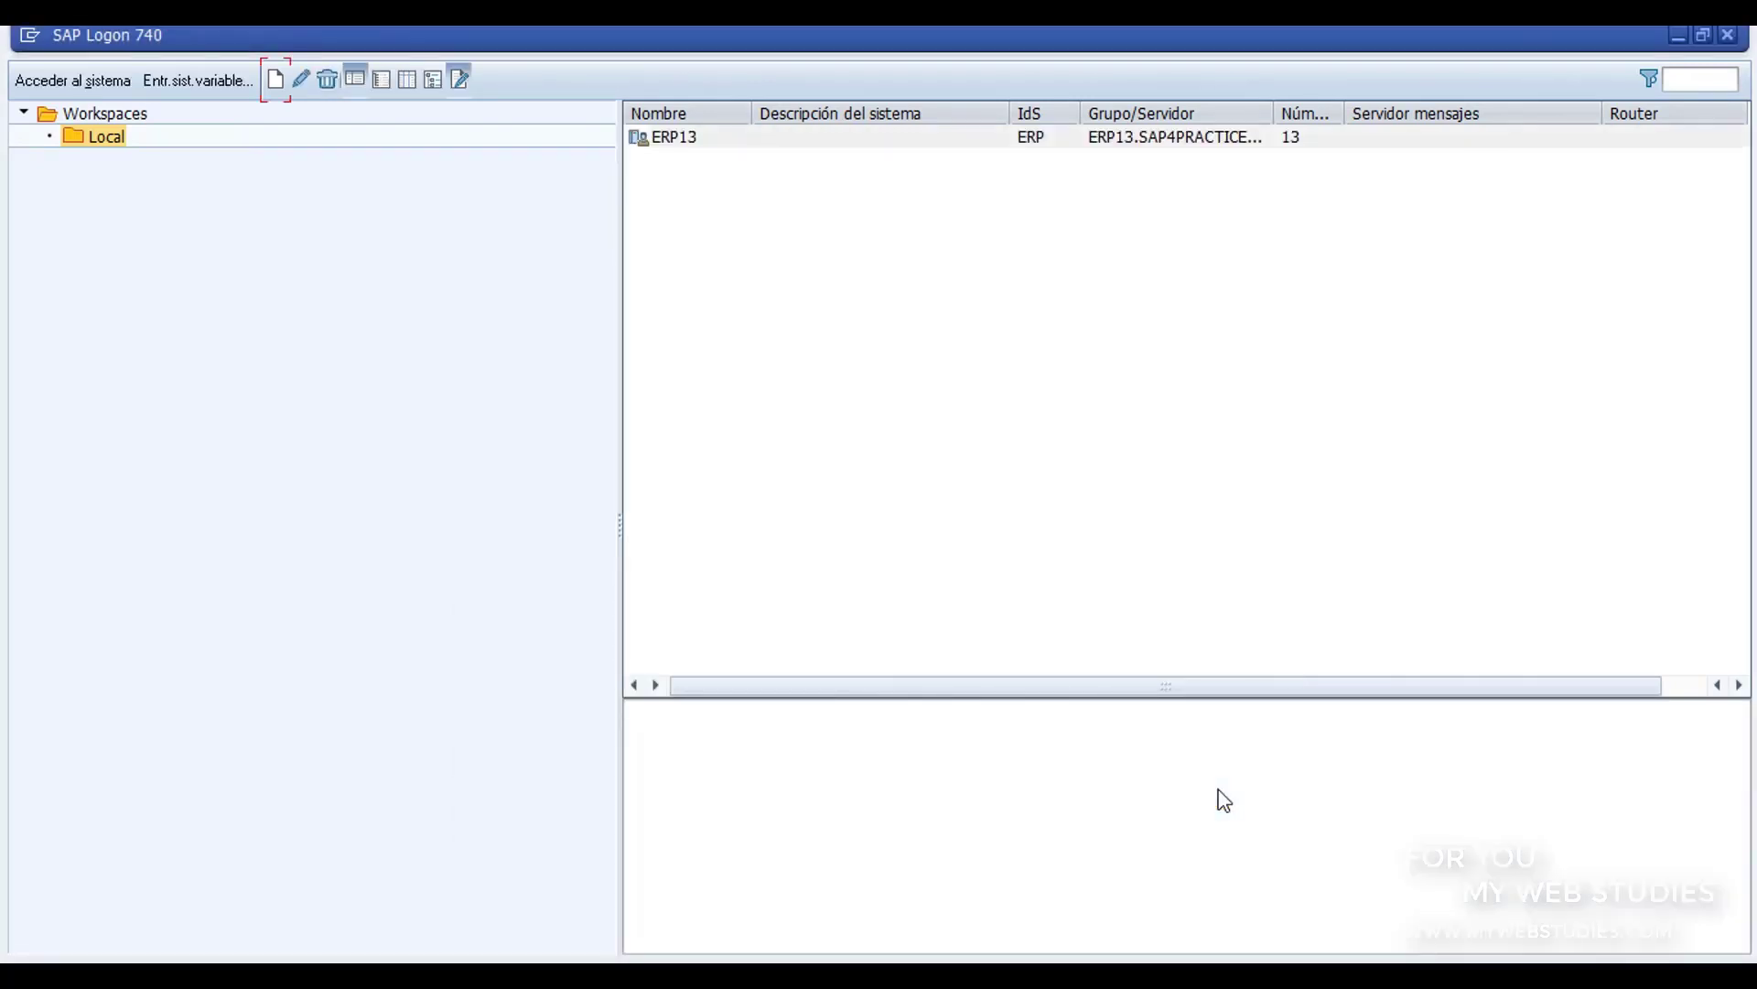
# Step: Open the ERP13 connection's logon screen and enter the account password
pyautogui.click(687, 139)
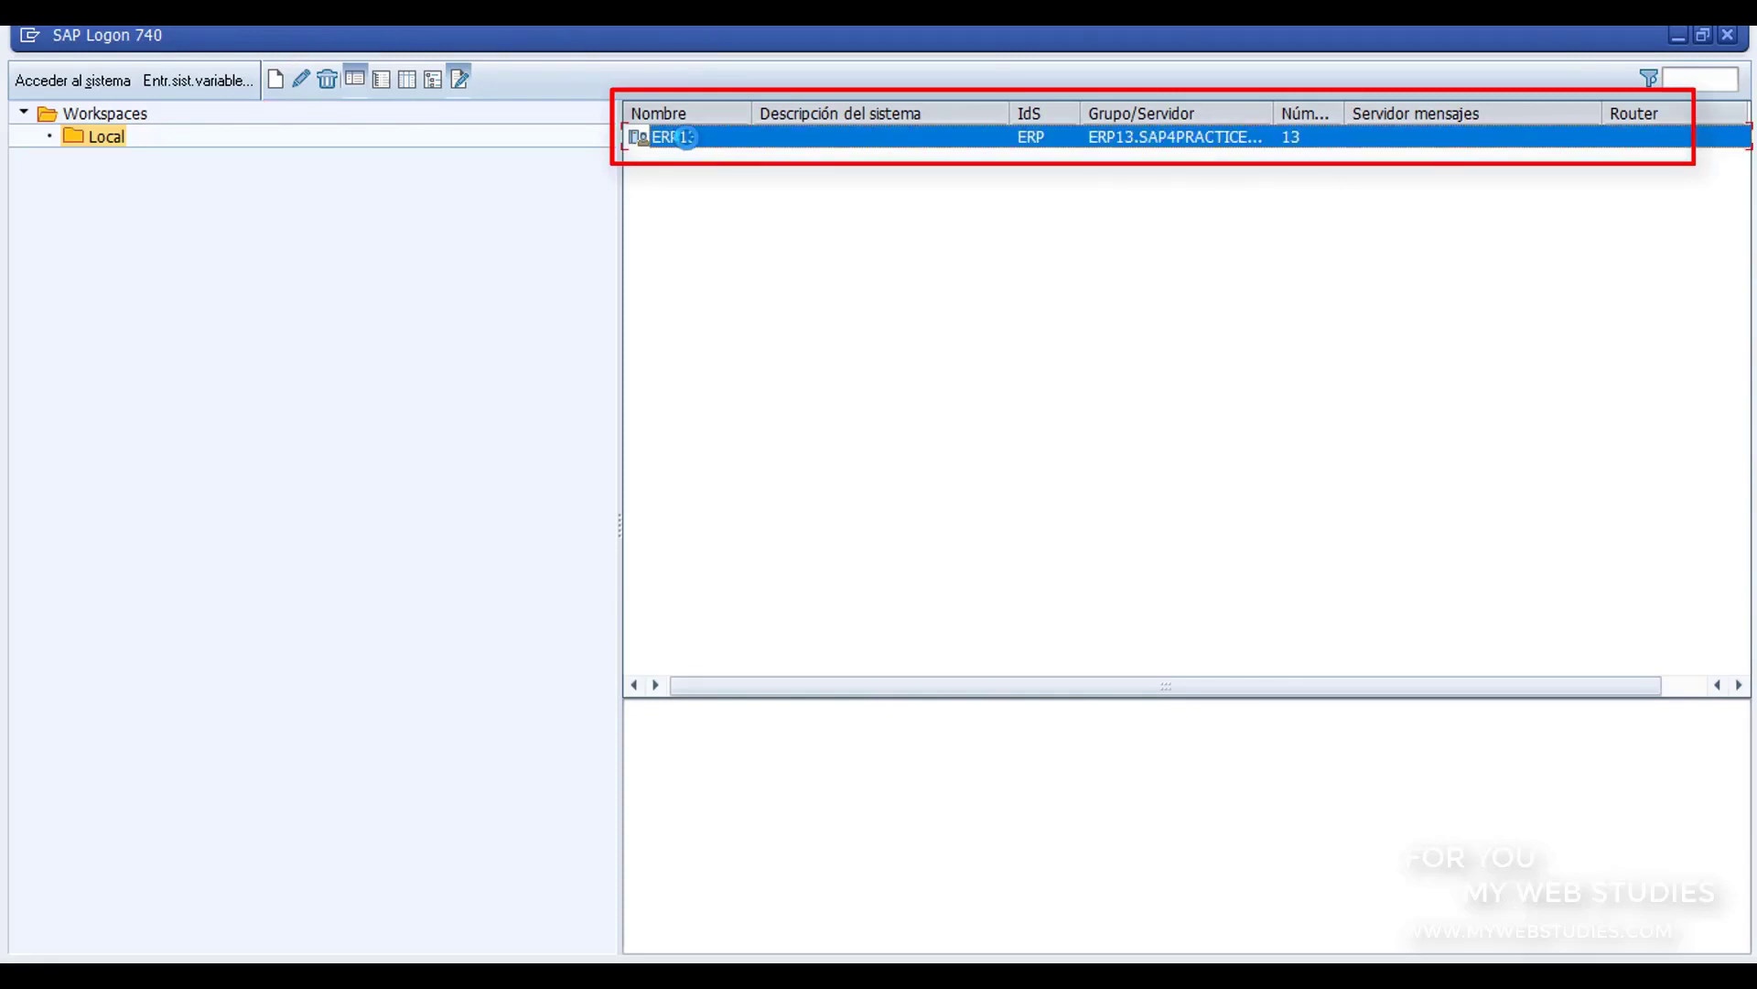
pyautogui.doubleClick(687, 137)
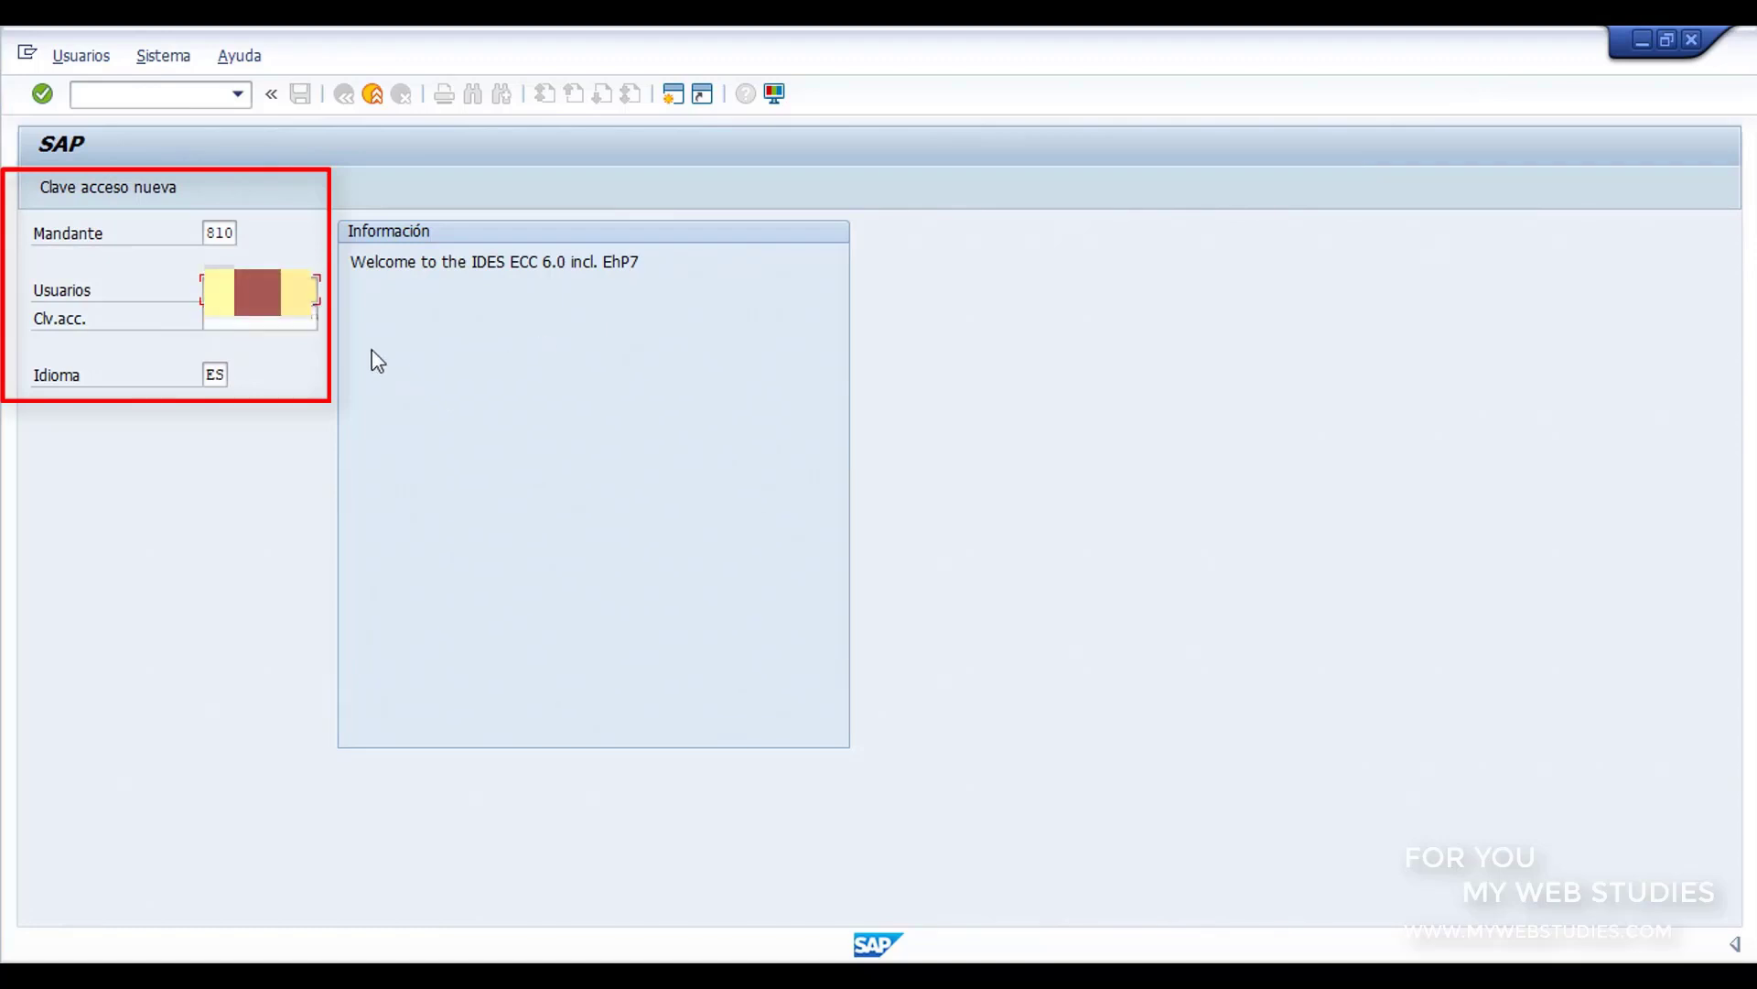
pyautogui.click(272, 321)
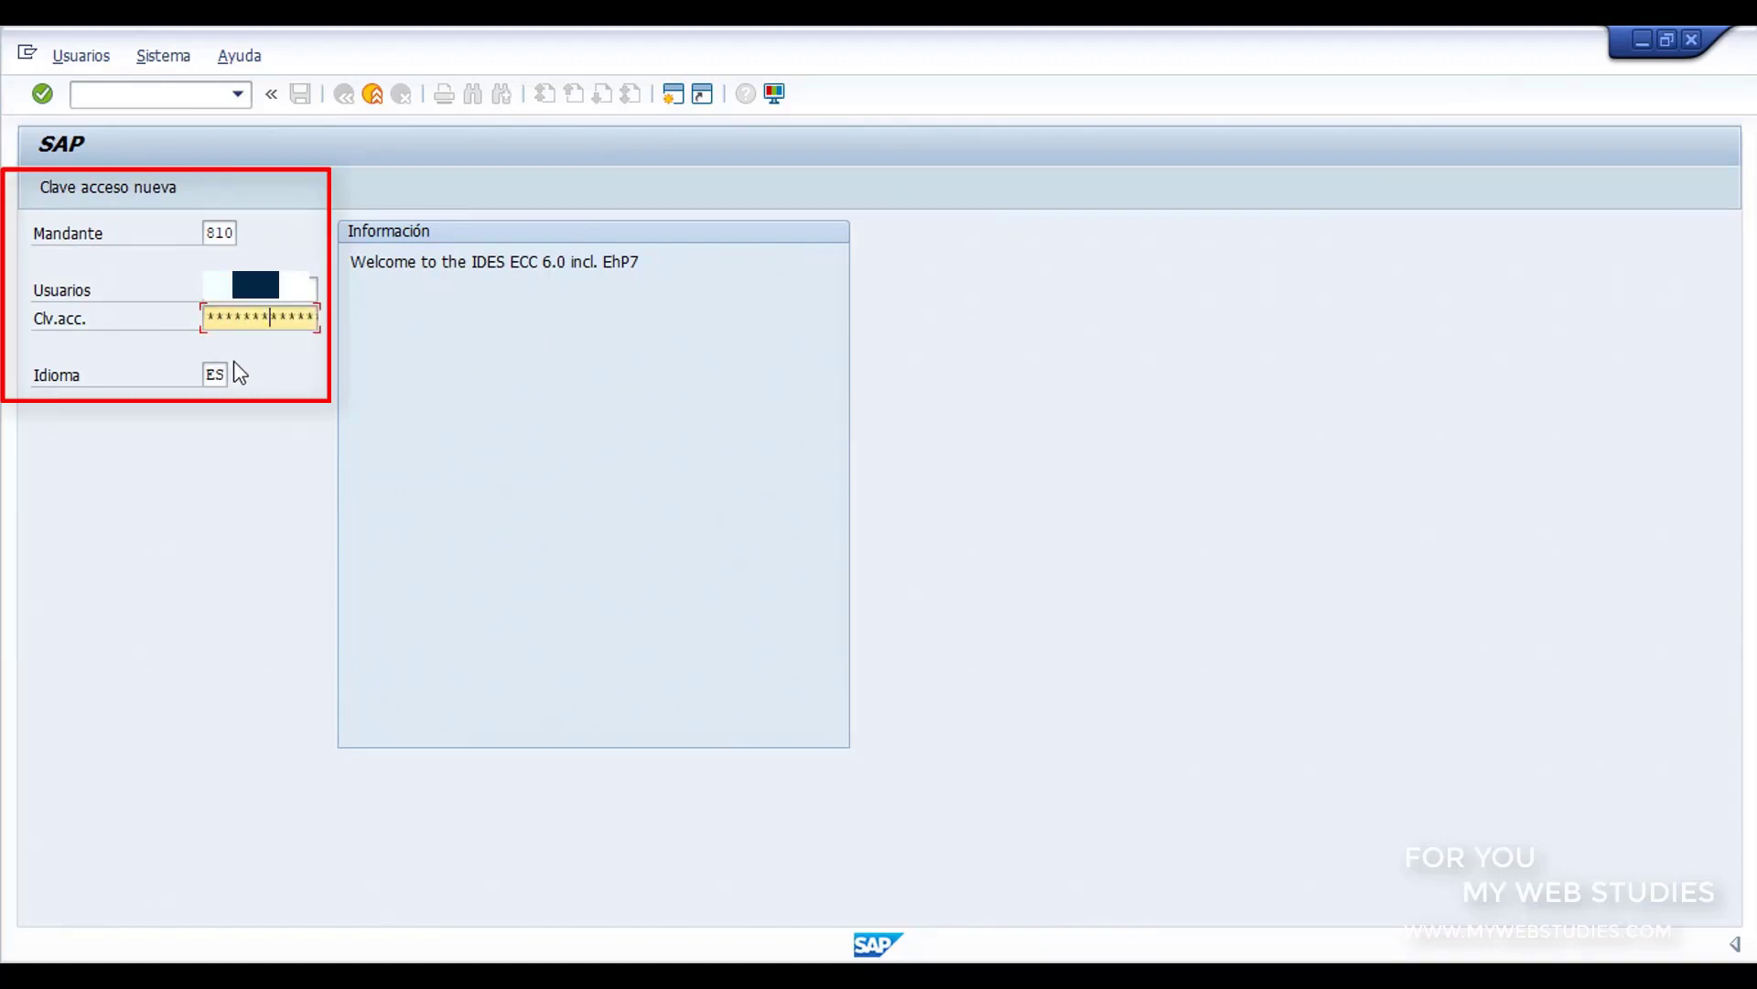
pyautogui.write('*')
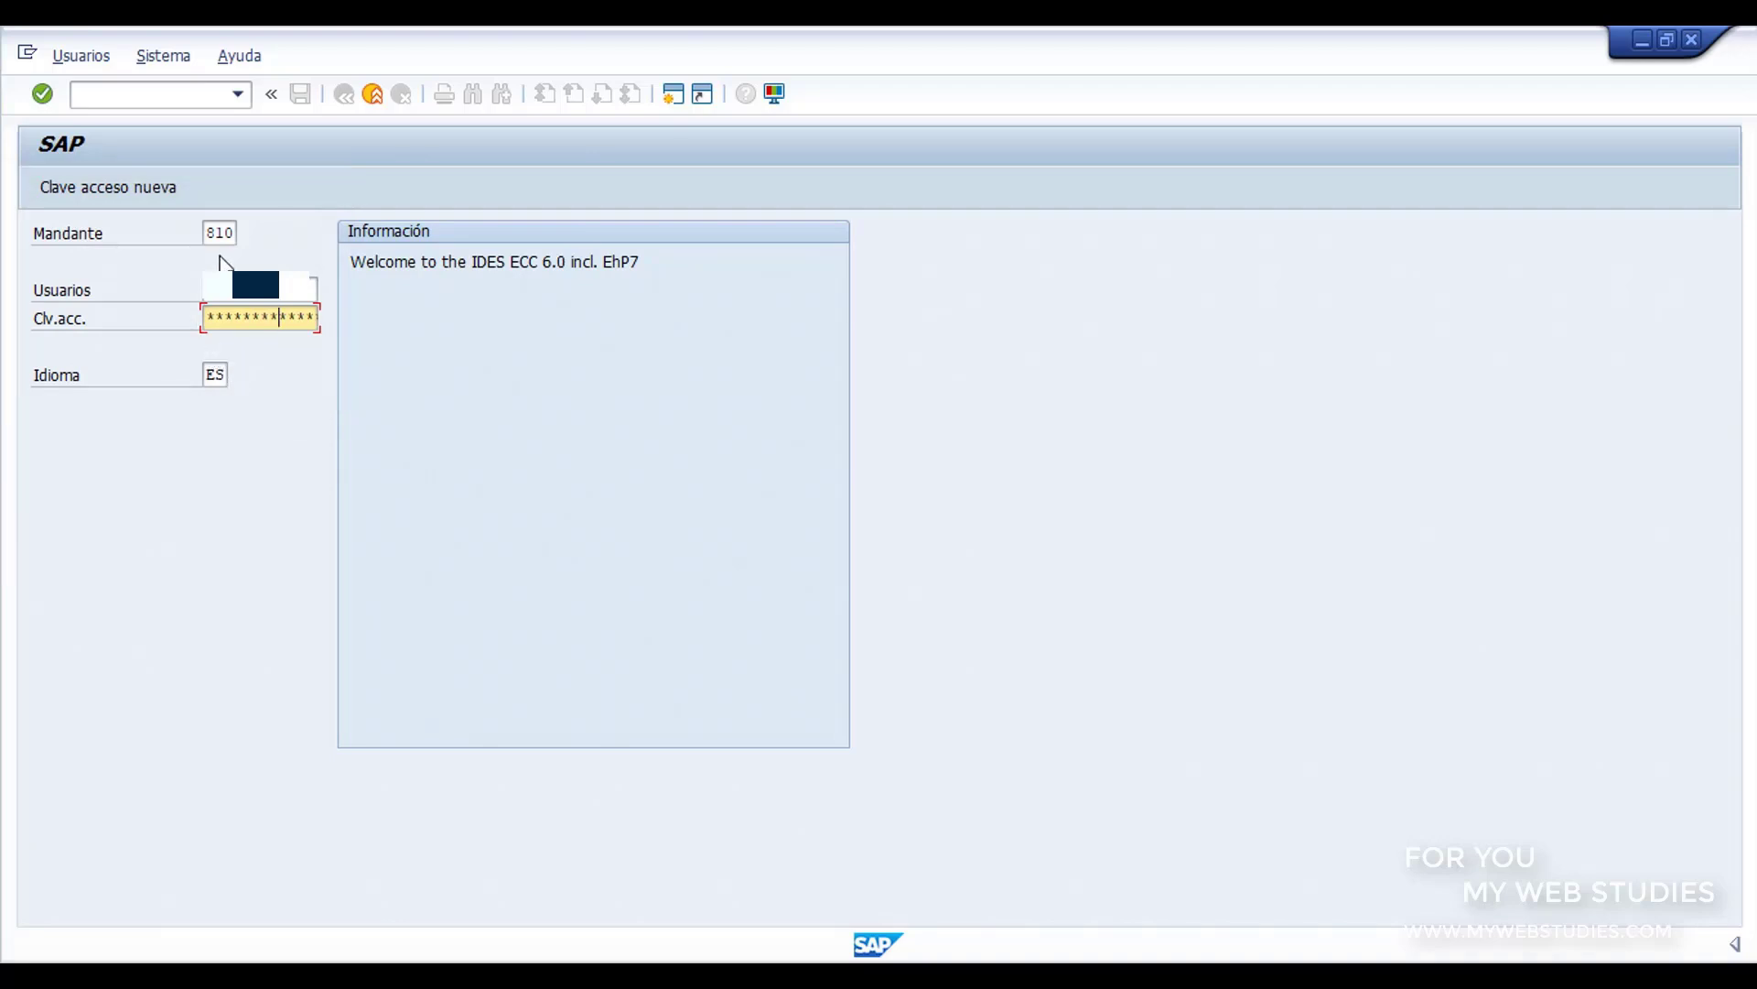
# Step: Set the logon language to EN and log on to client 810
pyautogui.click(219, 234)
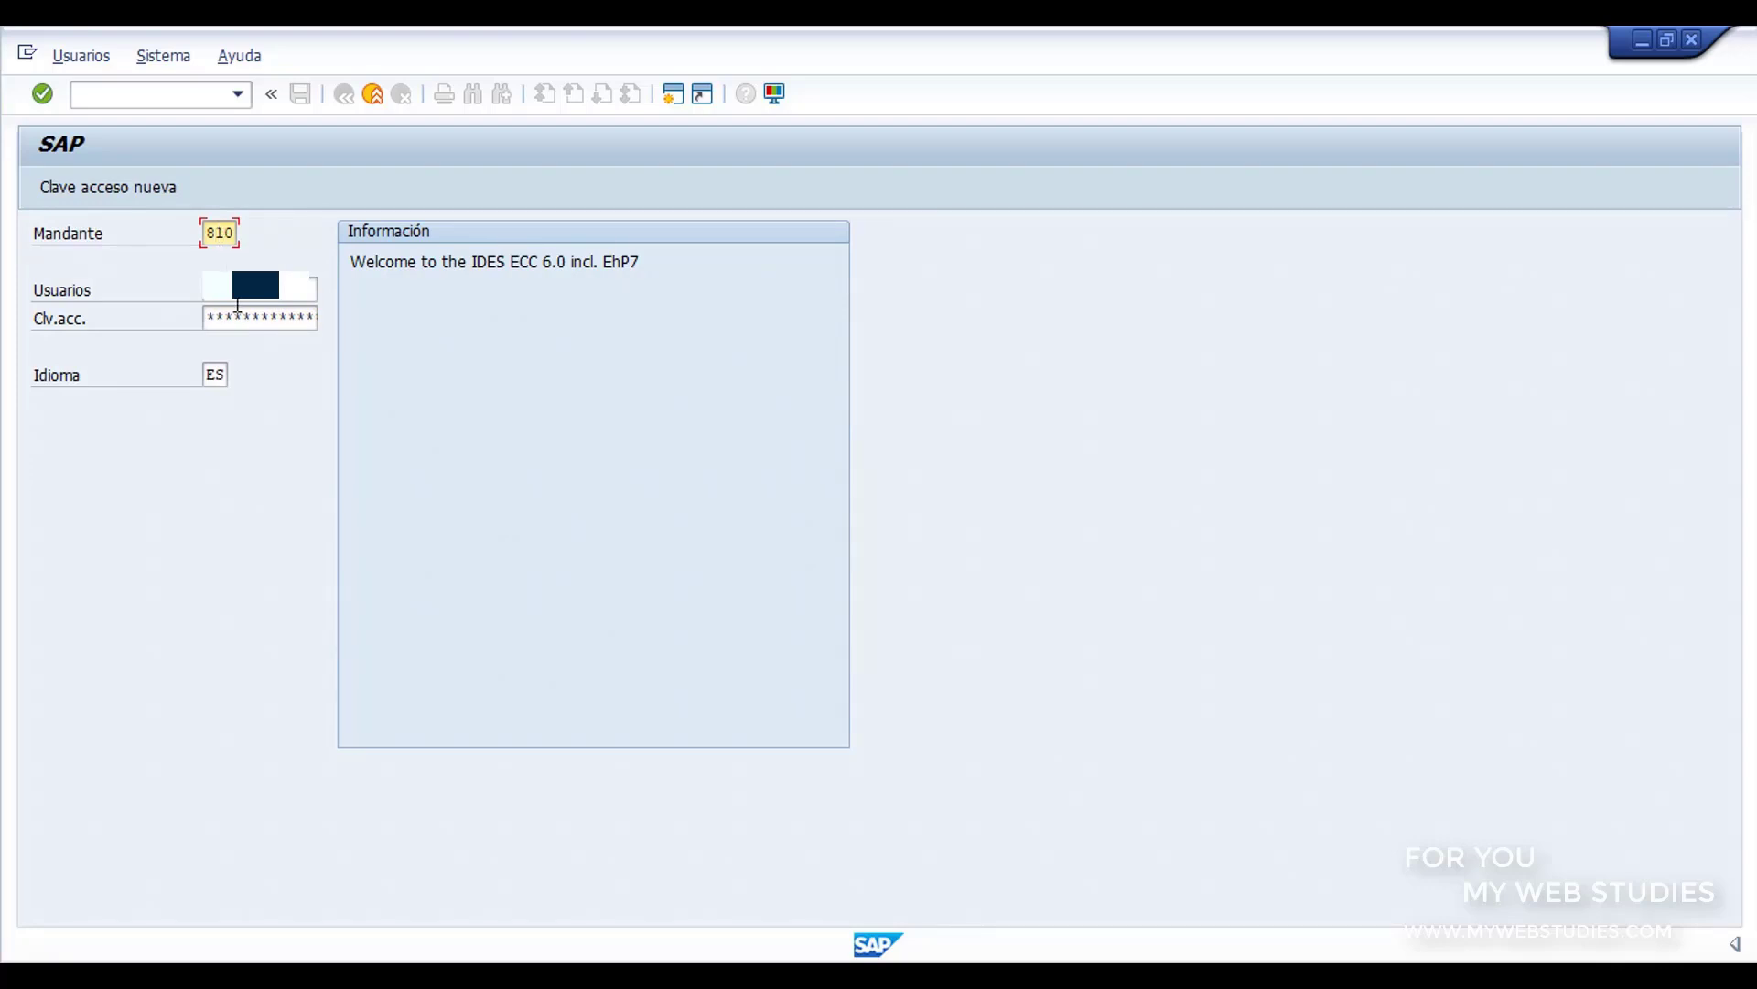
pyautogui.click(216, 373)
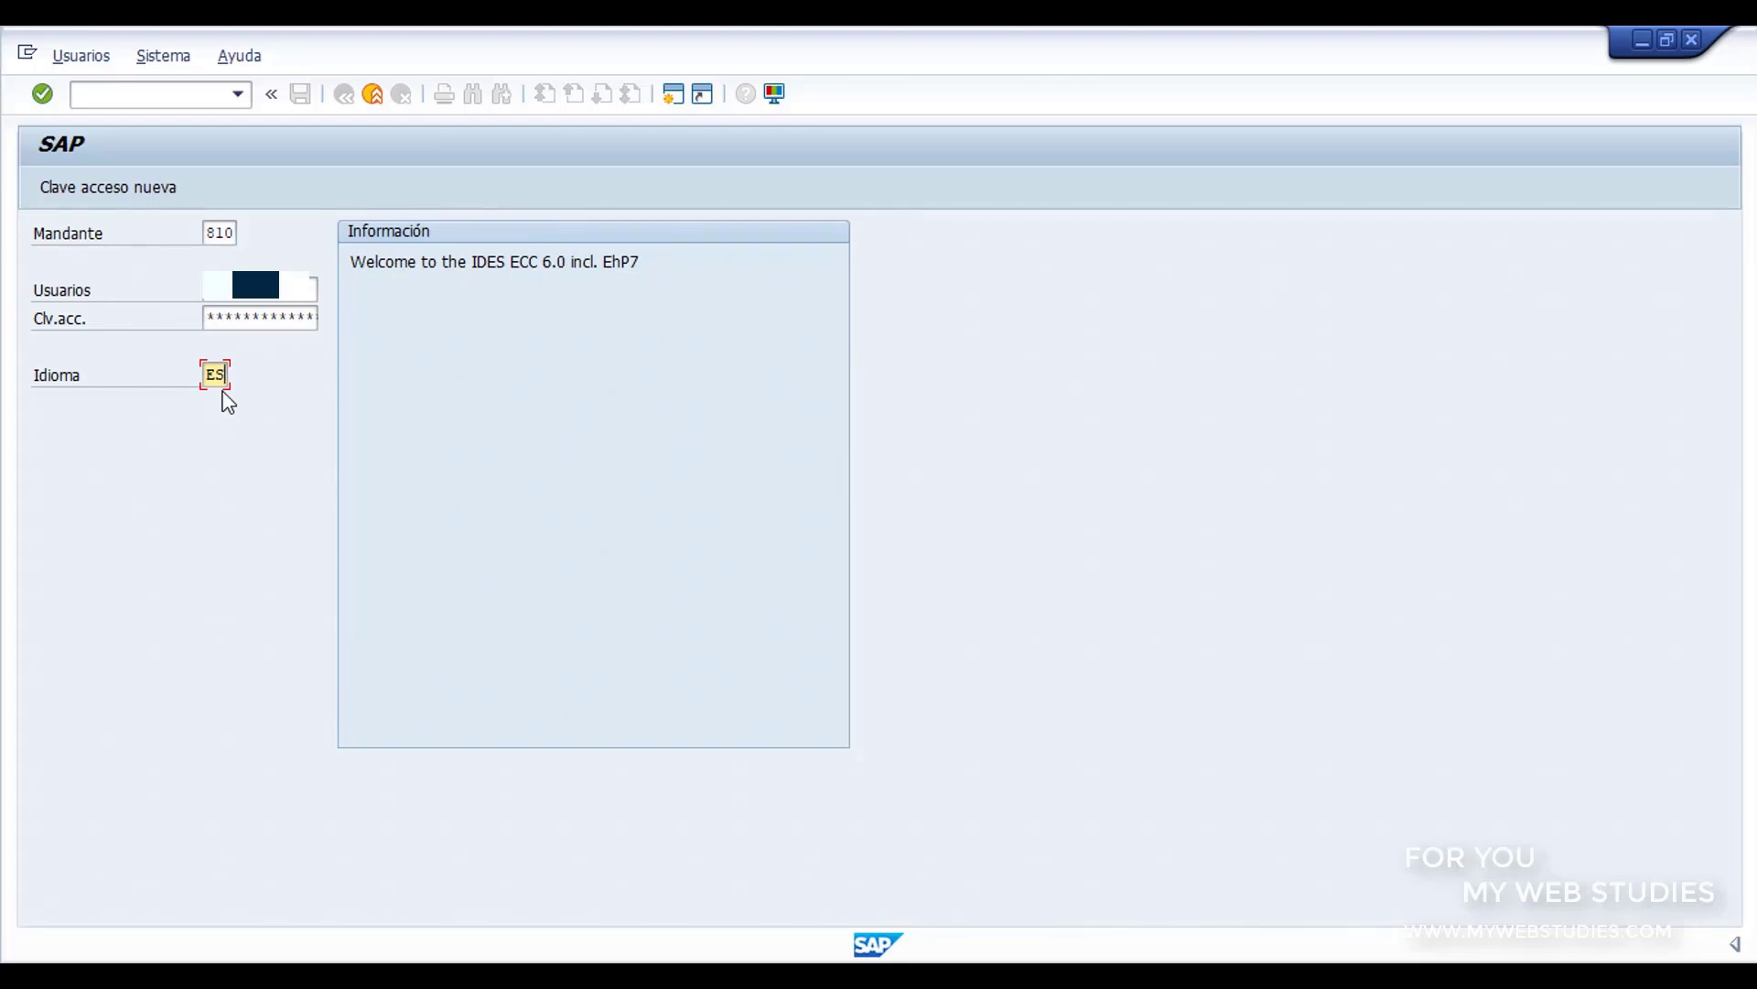
pyautogui.press('BackSpace')
pyautogui.press('BackSpace')
pyautogui.write('En')
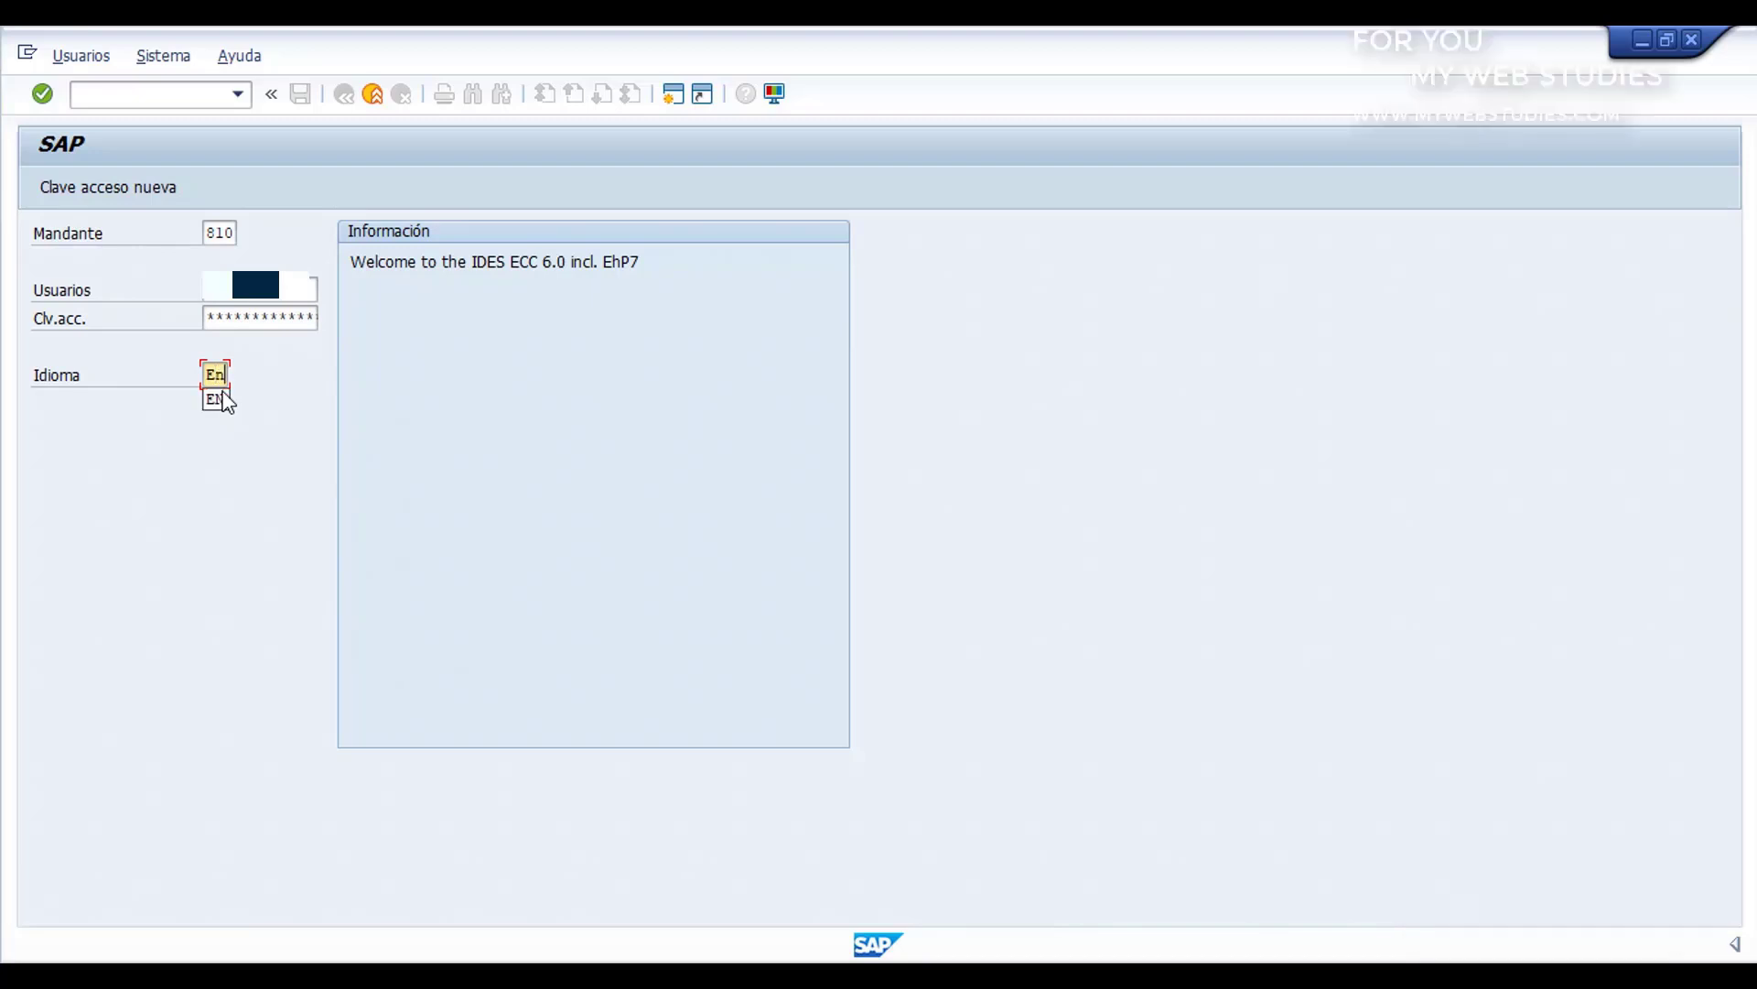
pyautogui.click(212, 408)
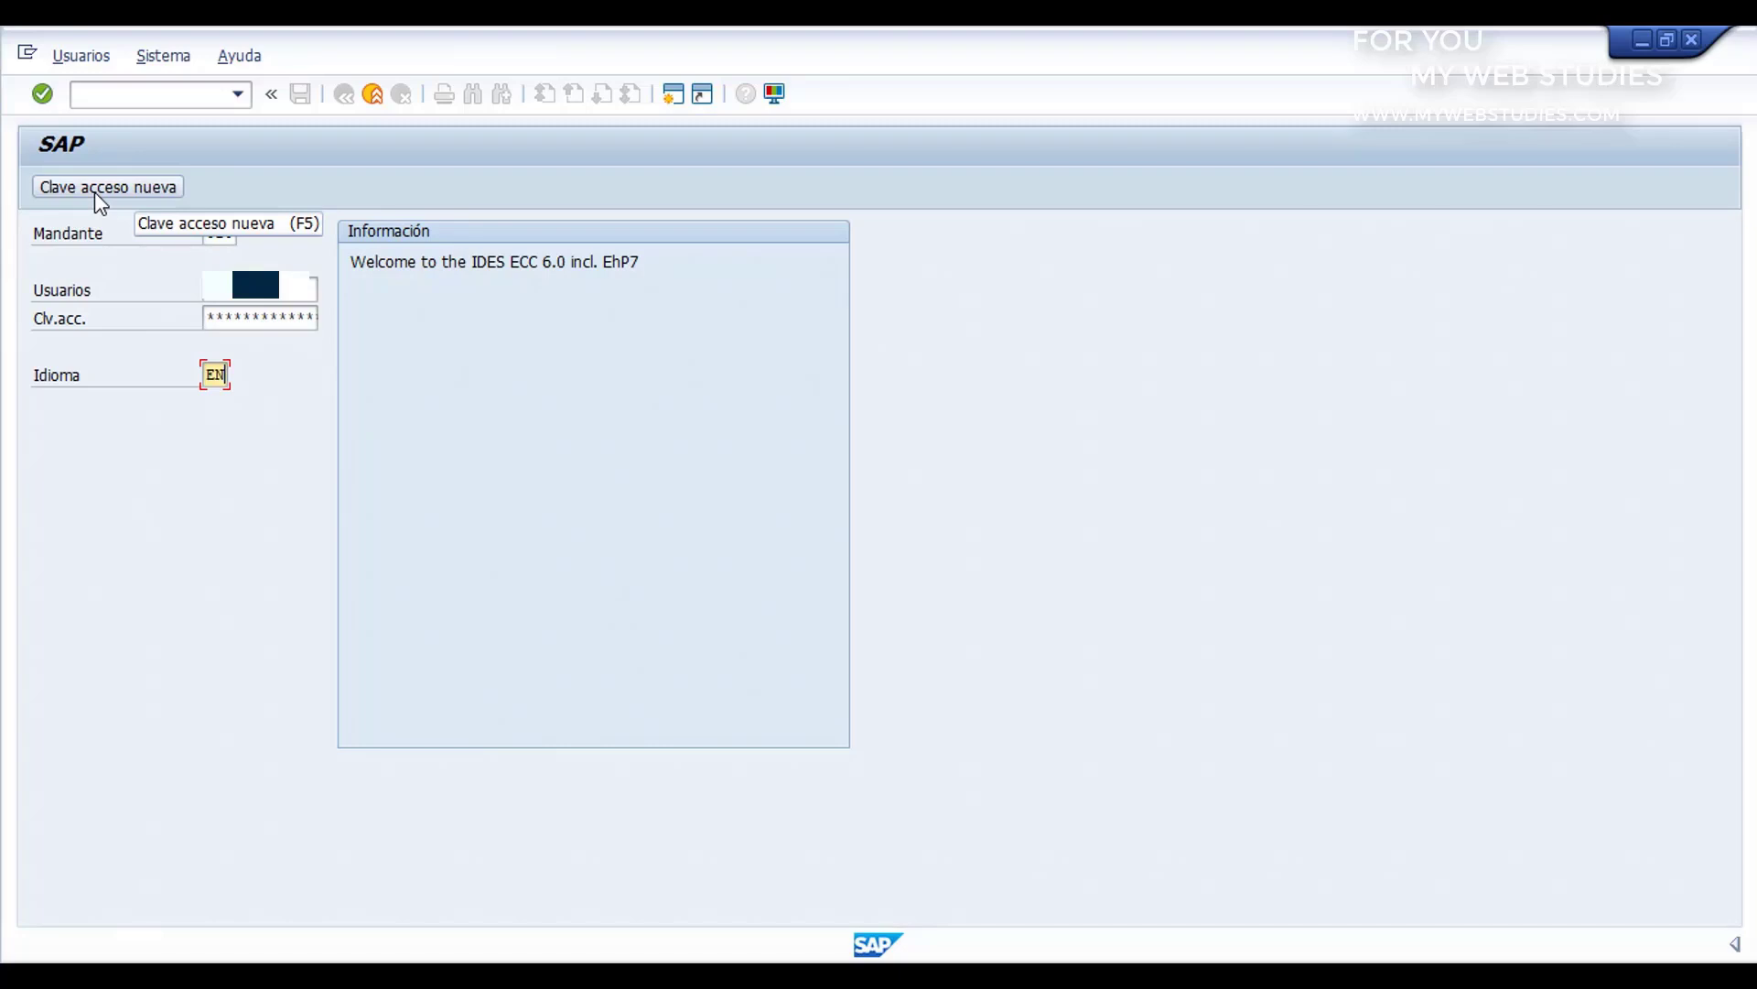
pyautogui.press('Return')
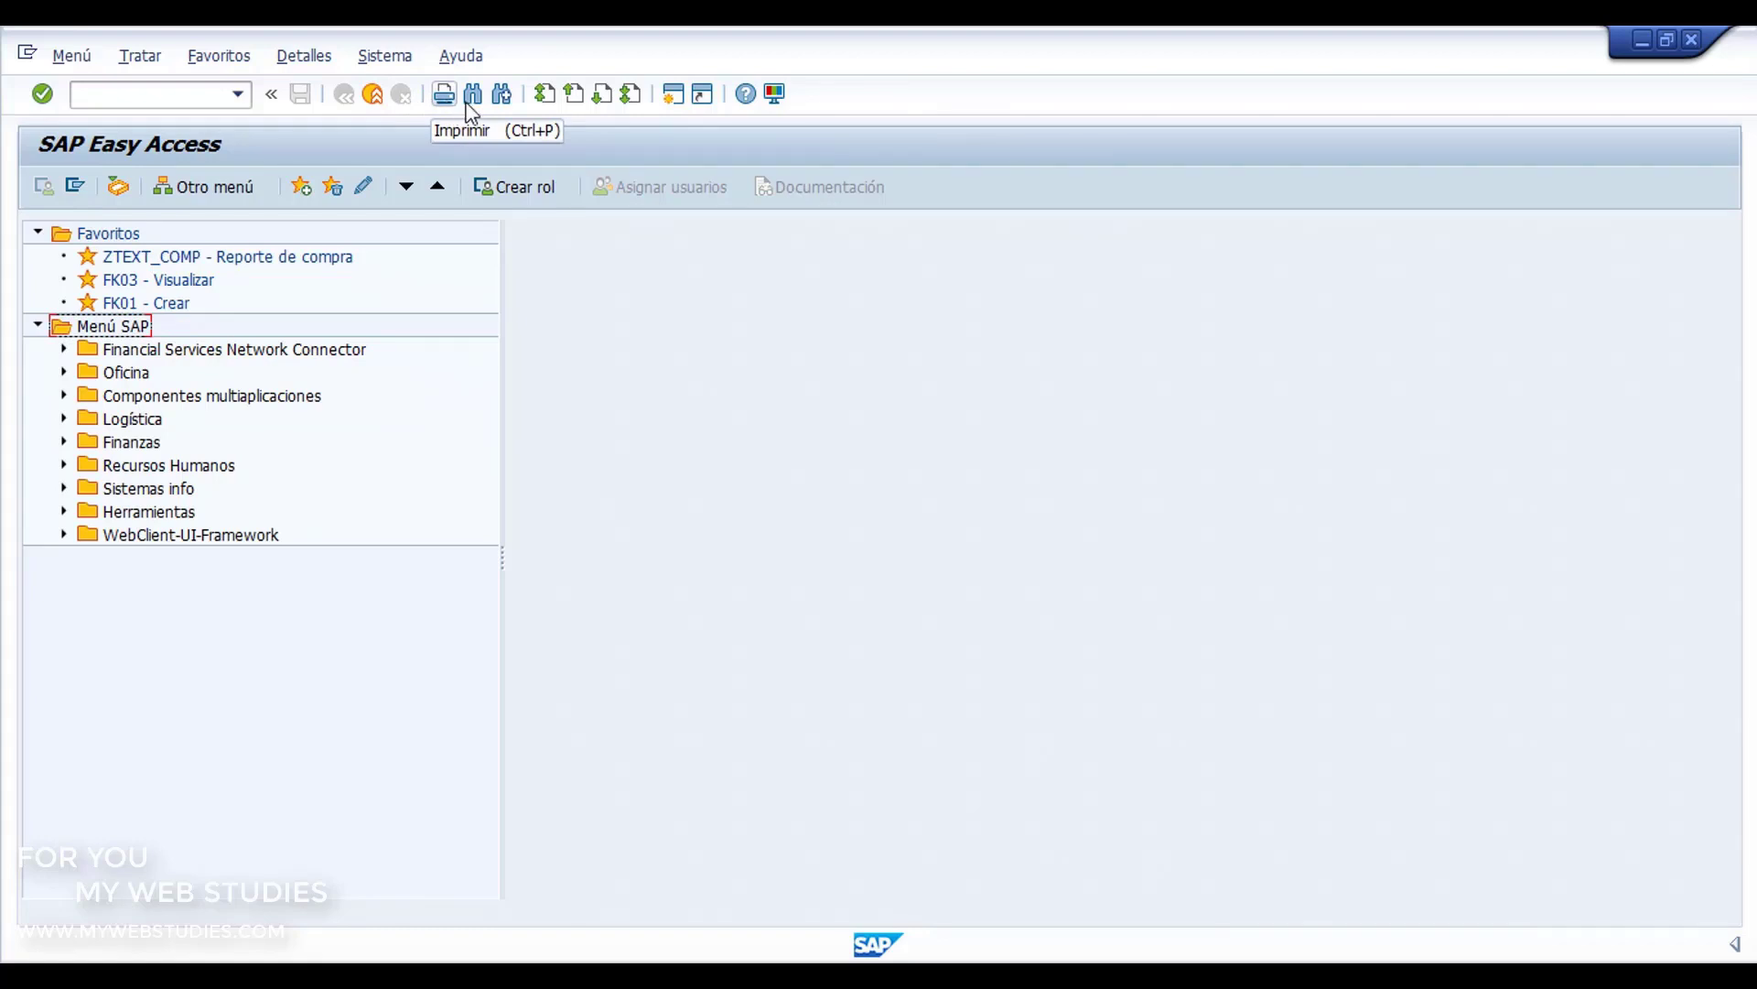
# Step: Generate a second session, move its window over the main one, and close that session
pyautogui.click(680, 104)
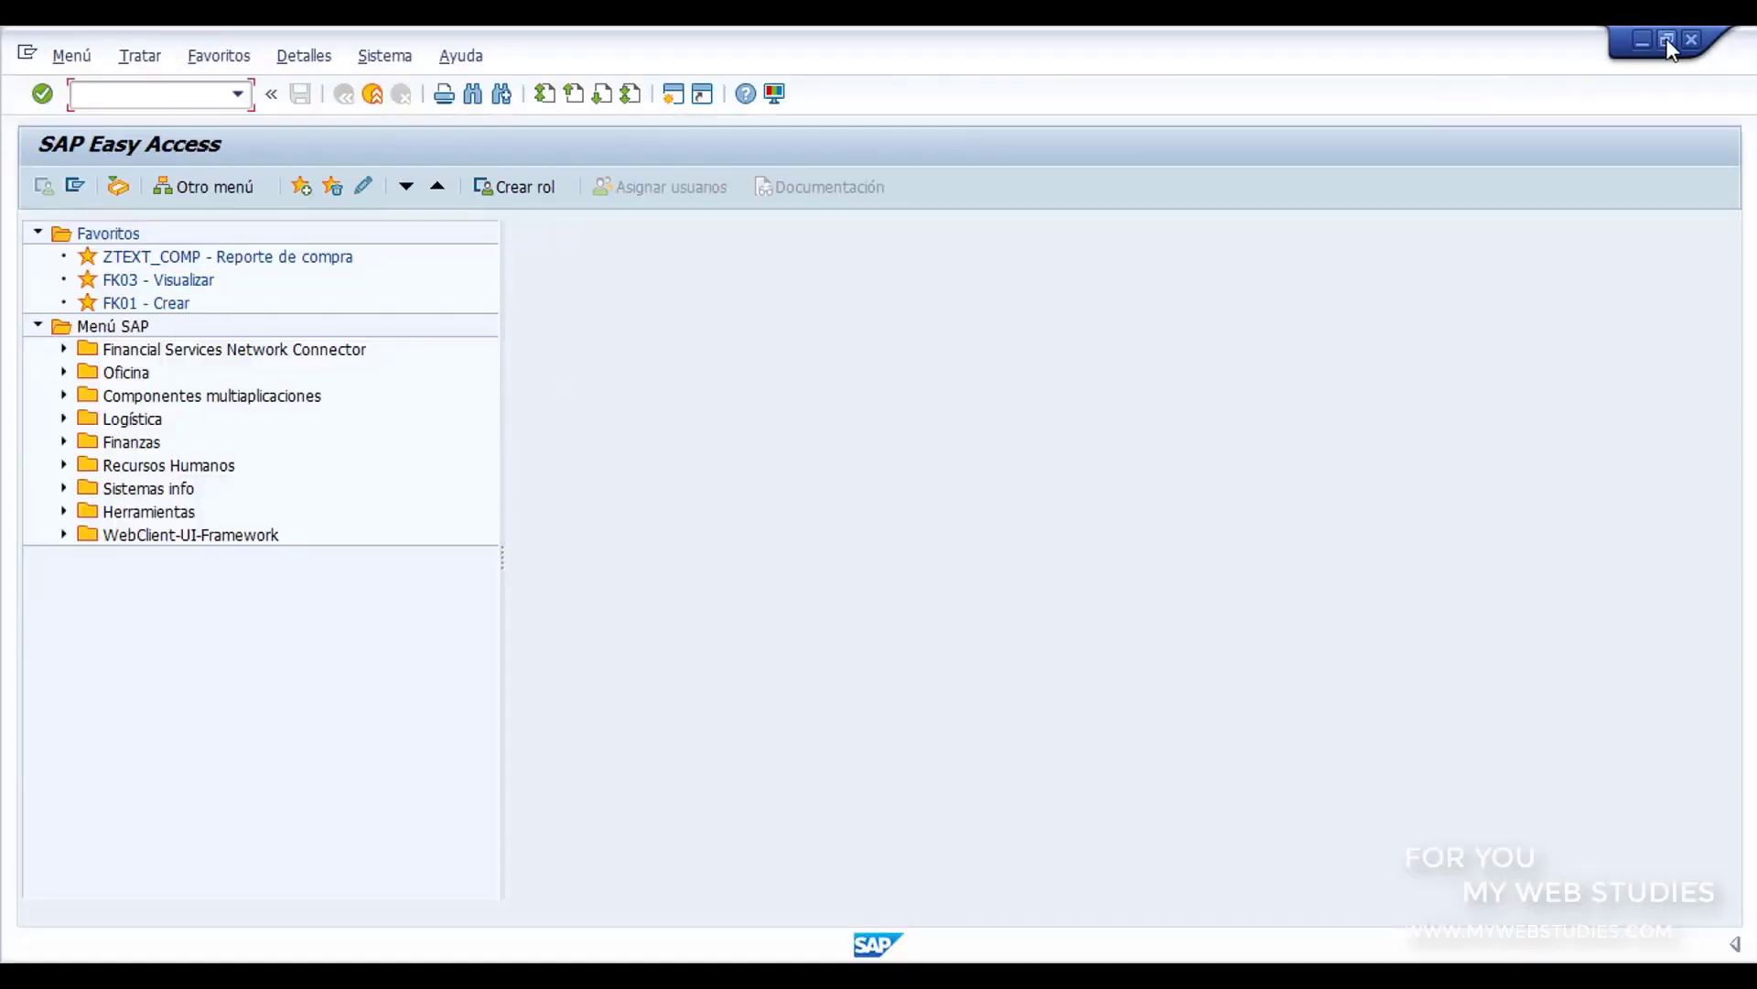
pyautogui.click(1668, 41)
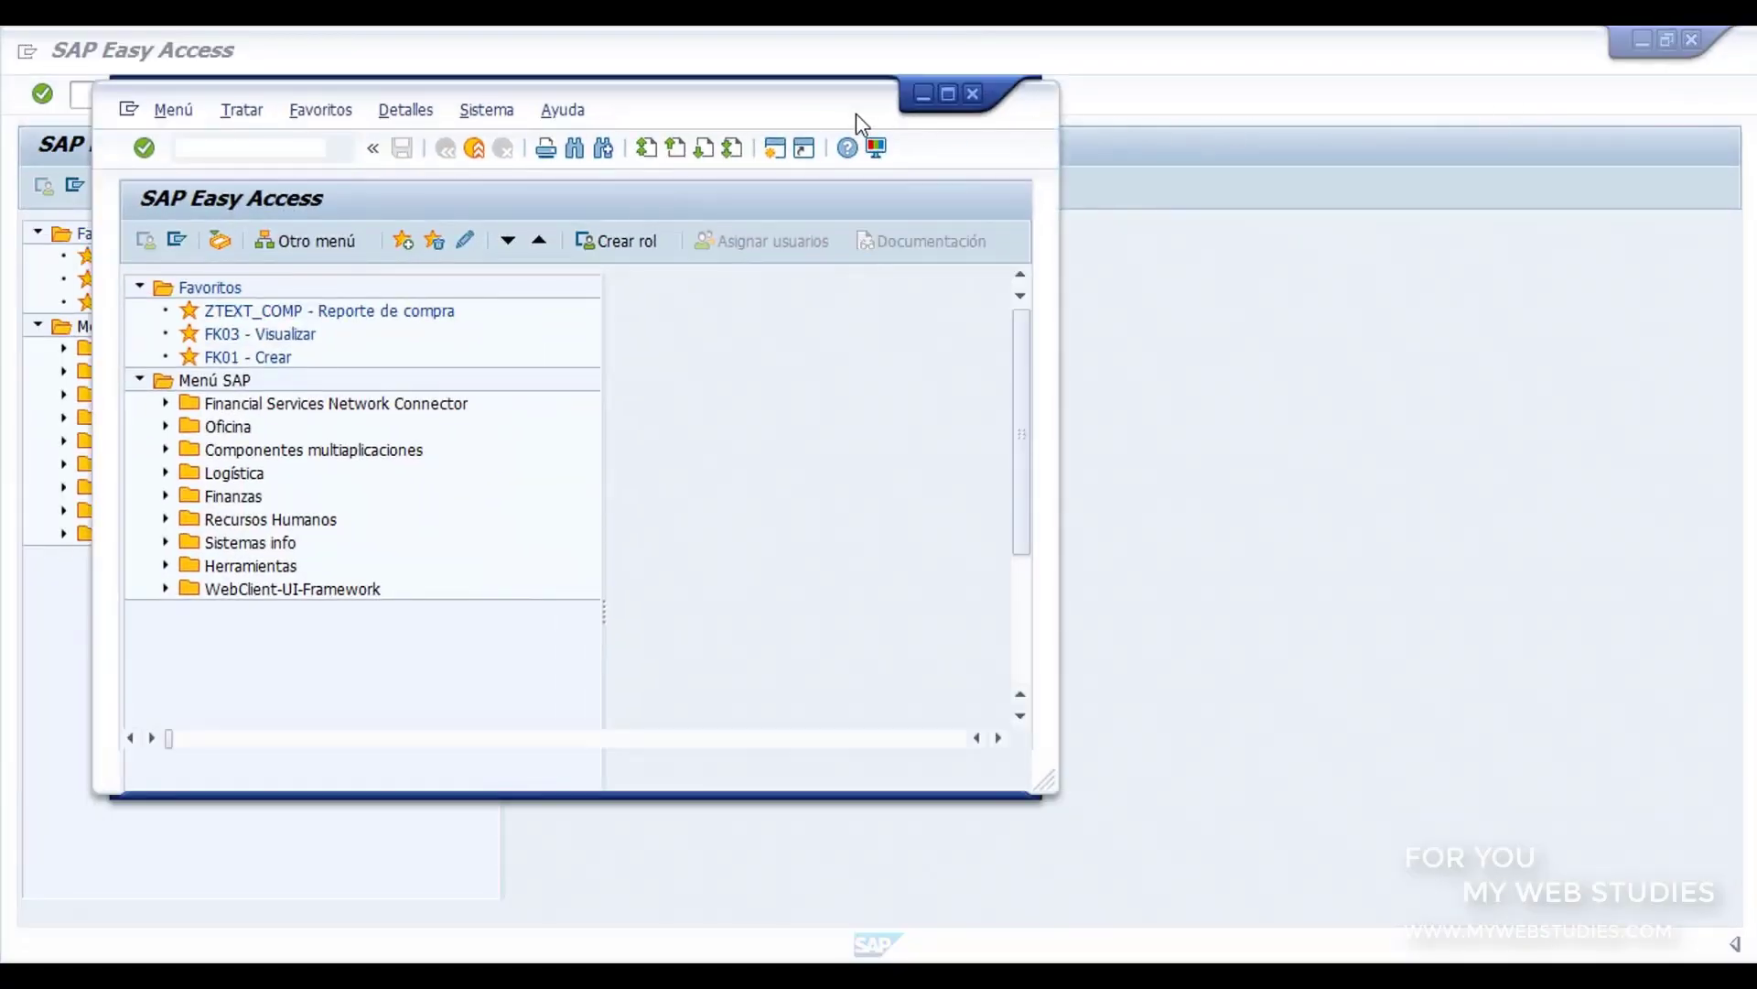
pyautogui.moveTo(1050, 172); pyautogui.dragTo(1093, 197)
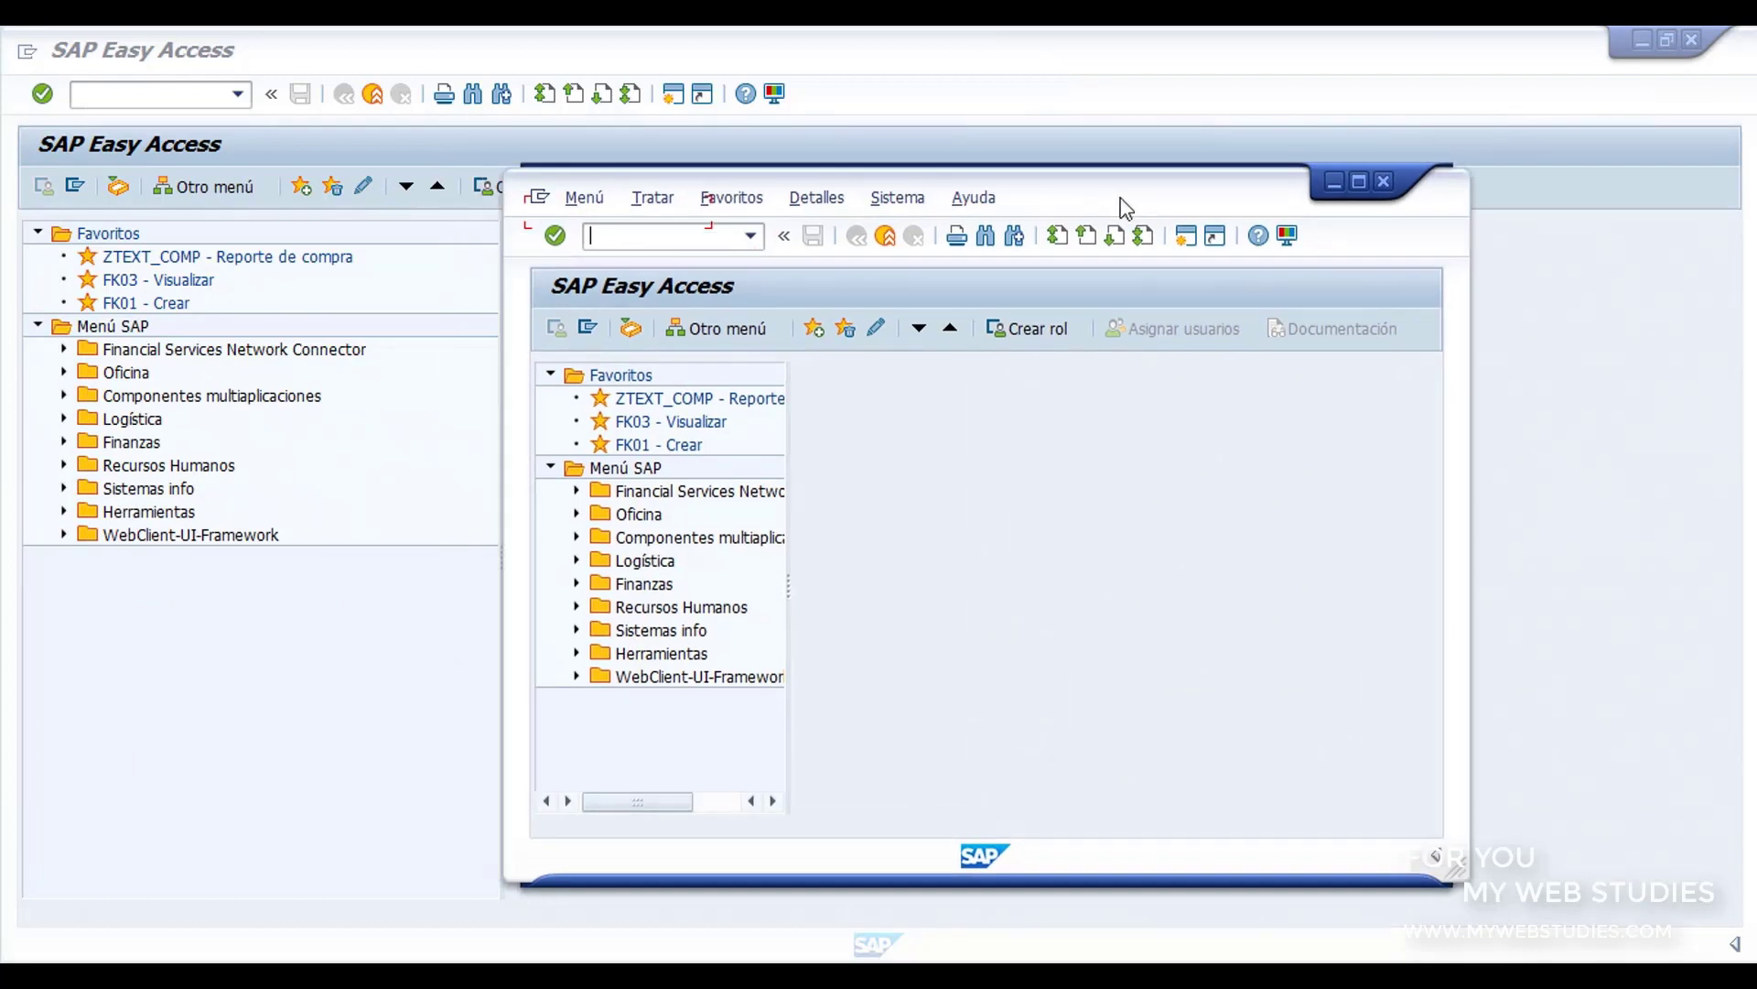
pyautogui.click(1384, 182)
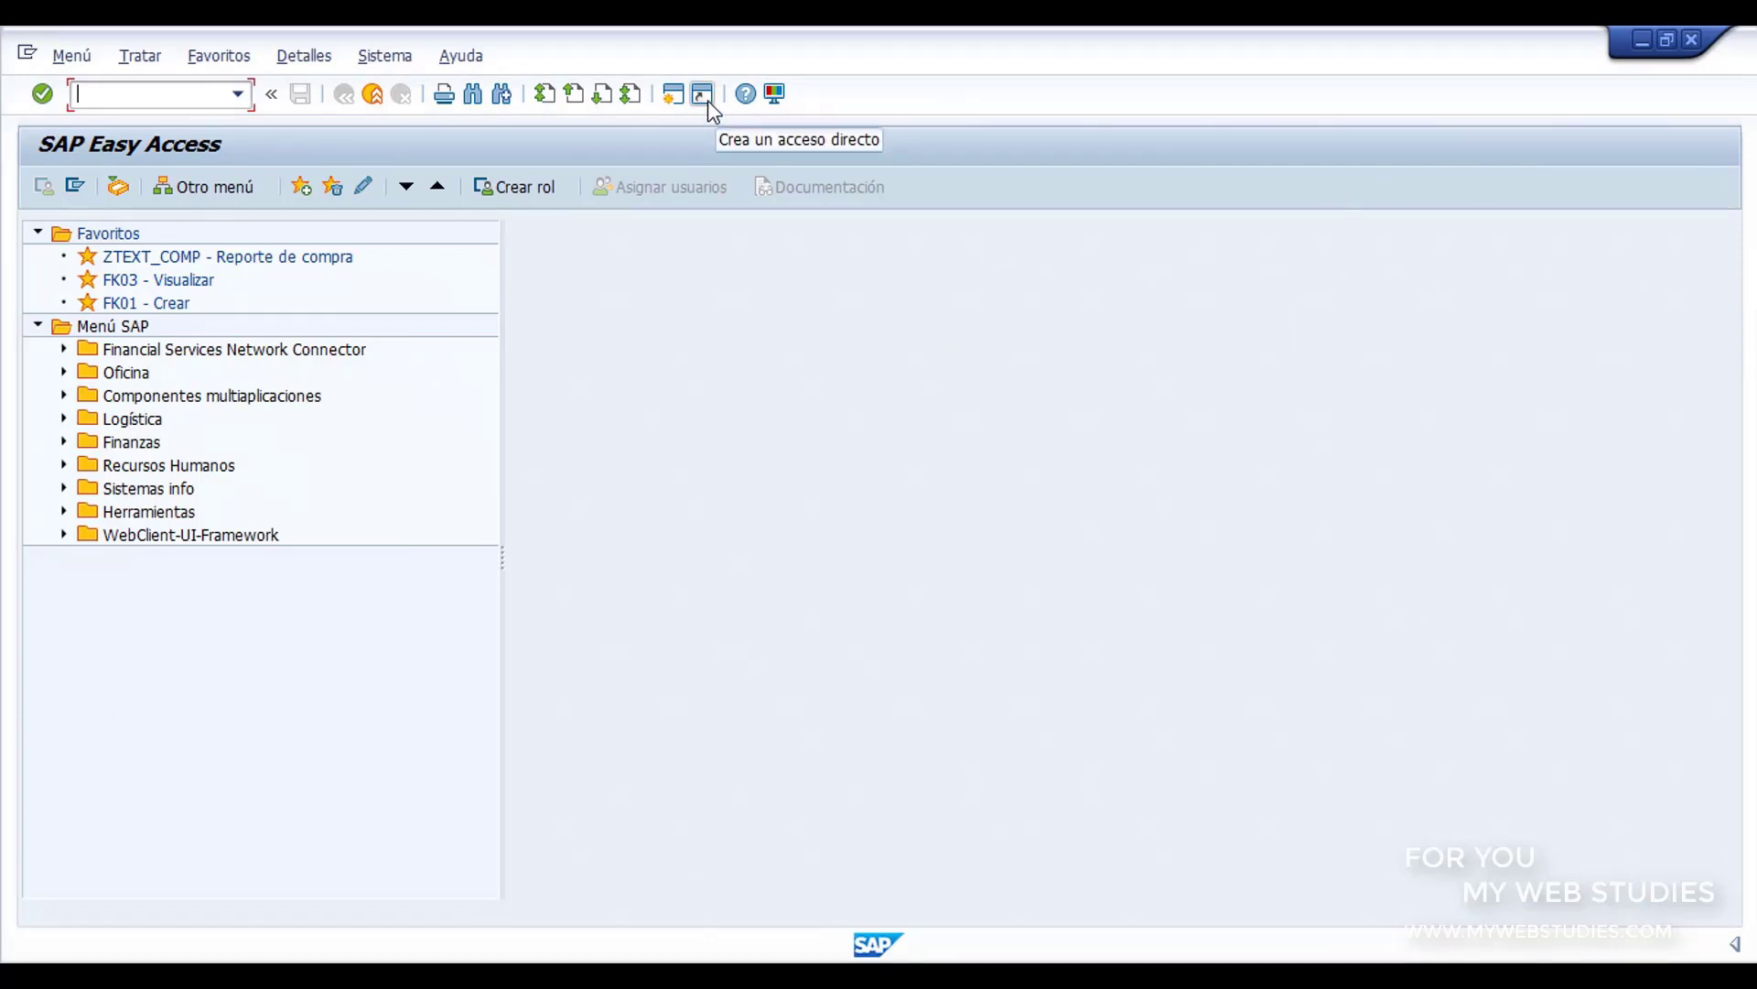
# Step: View the local layout options of SAP Easy Access and dismiss the list without choosing any
pyautogui.click(775, 96)
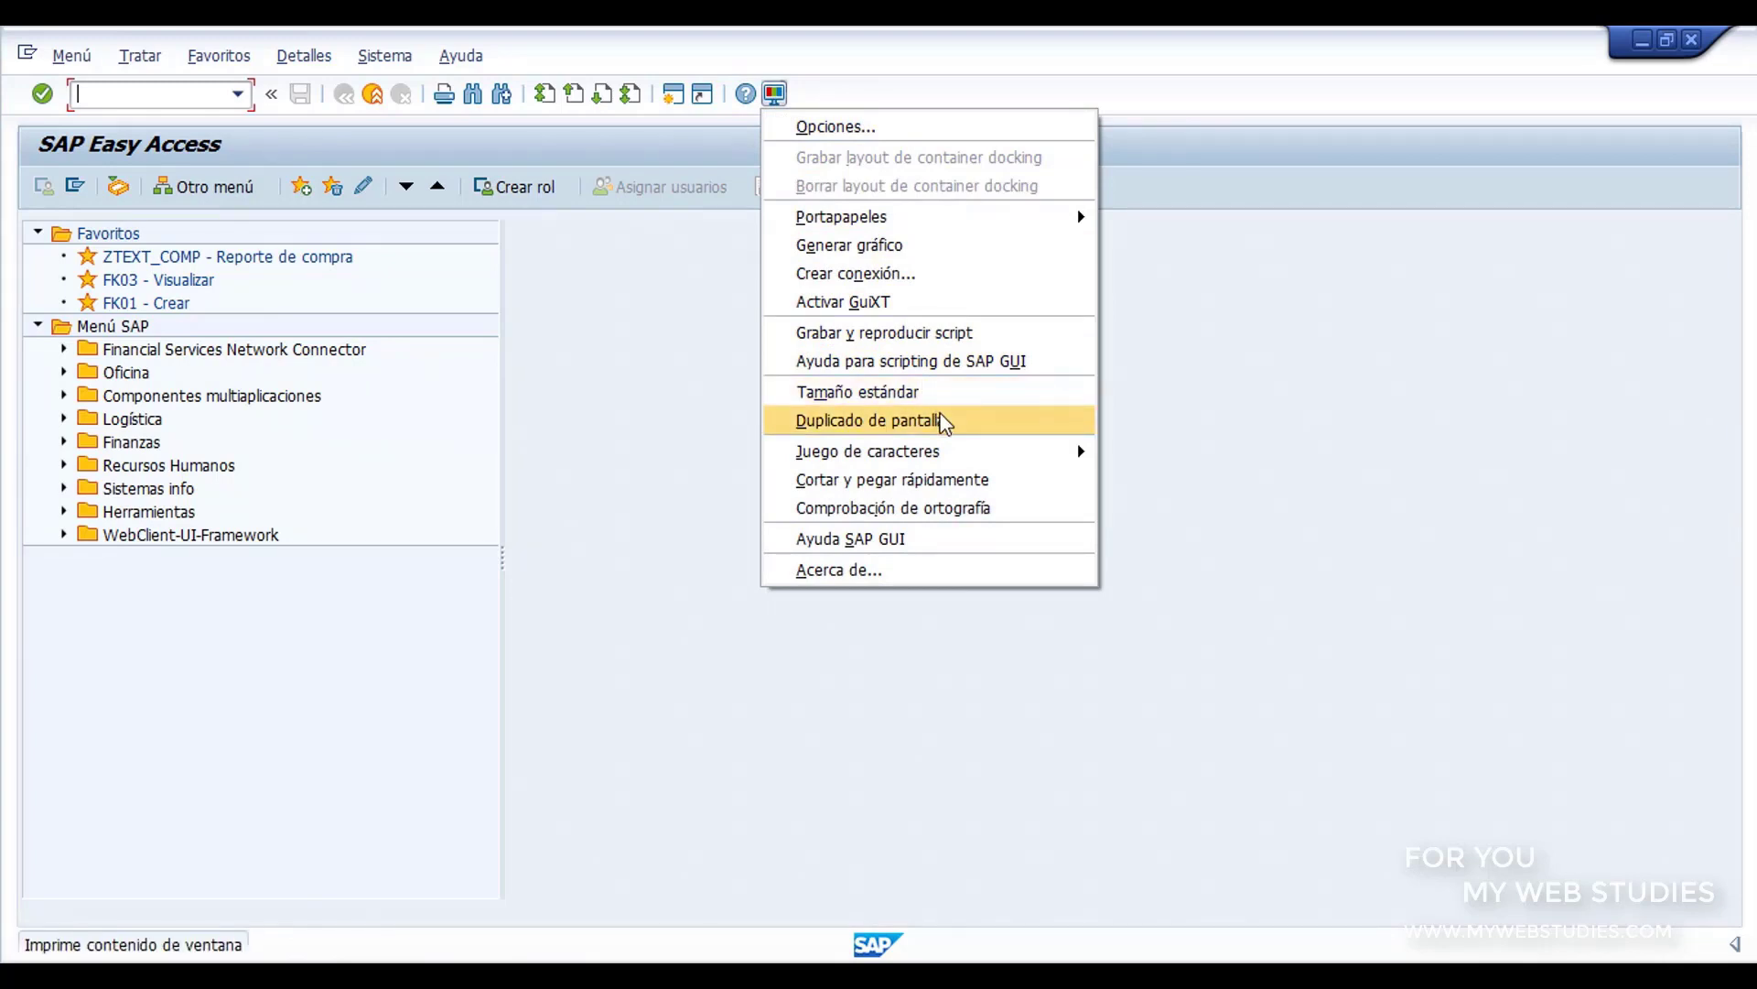
pyautogui.click(1171, 441)
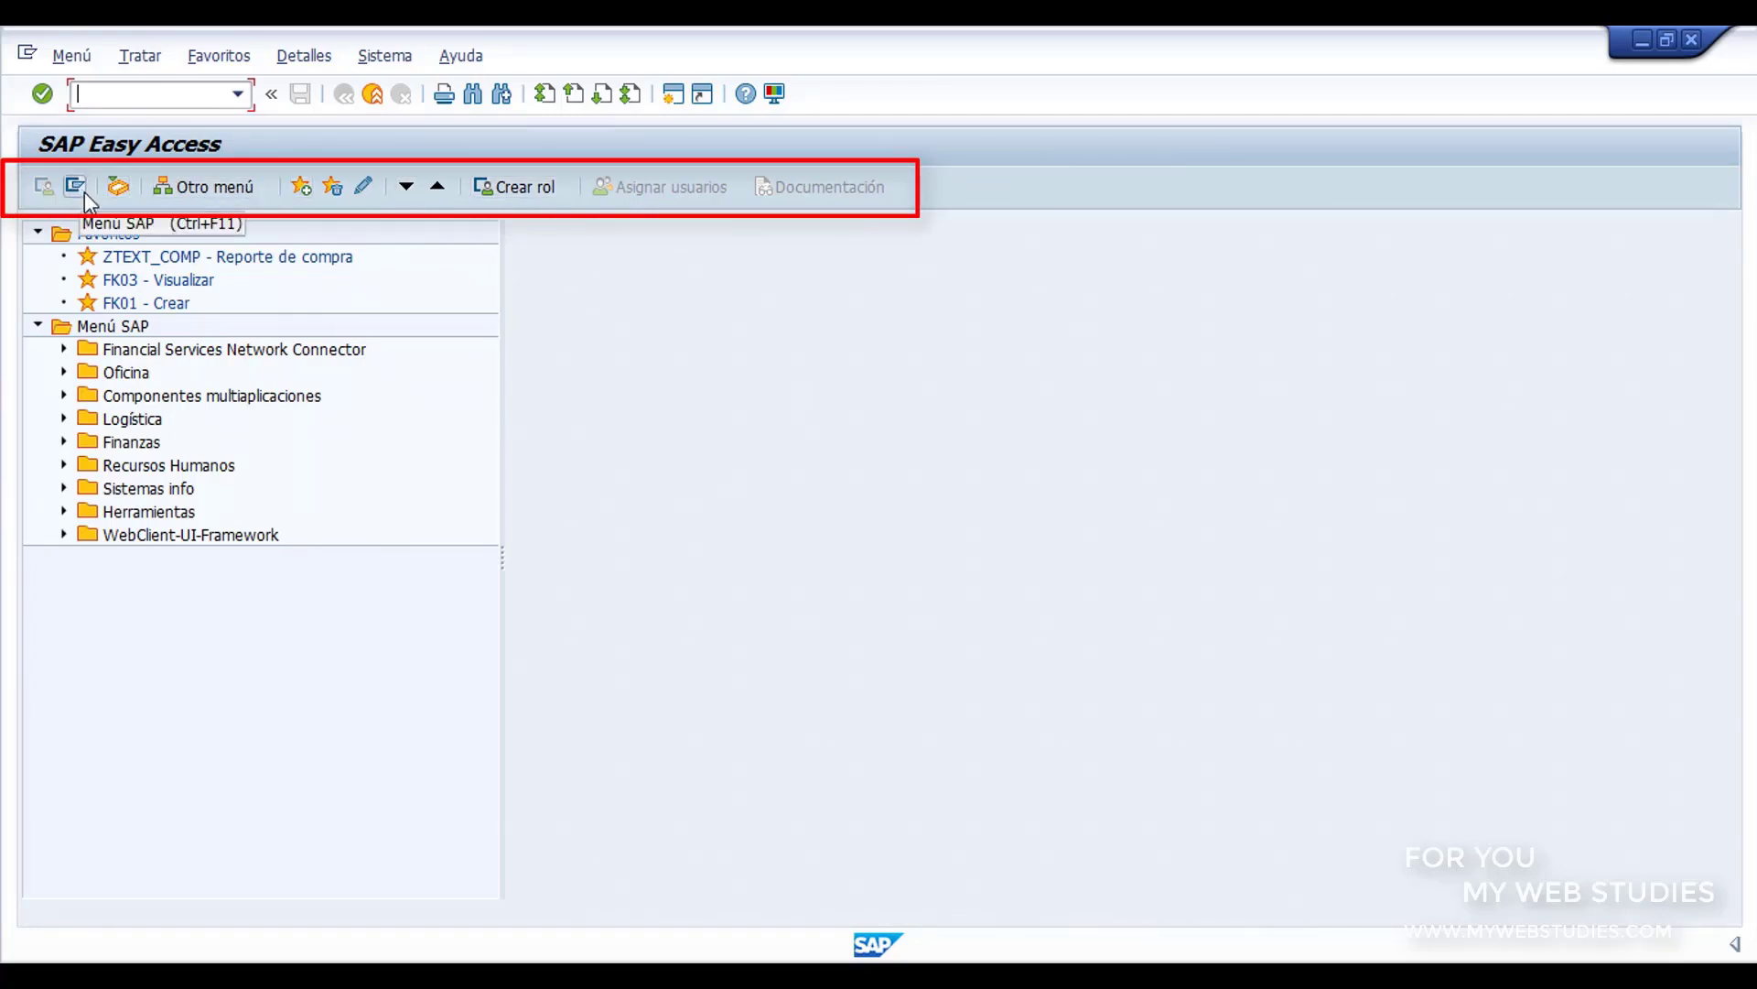
# Step: Collapse the Favoritos and Menú SAP folders and expand both again to view their entries
pyautogui.click(39, 233)
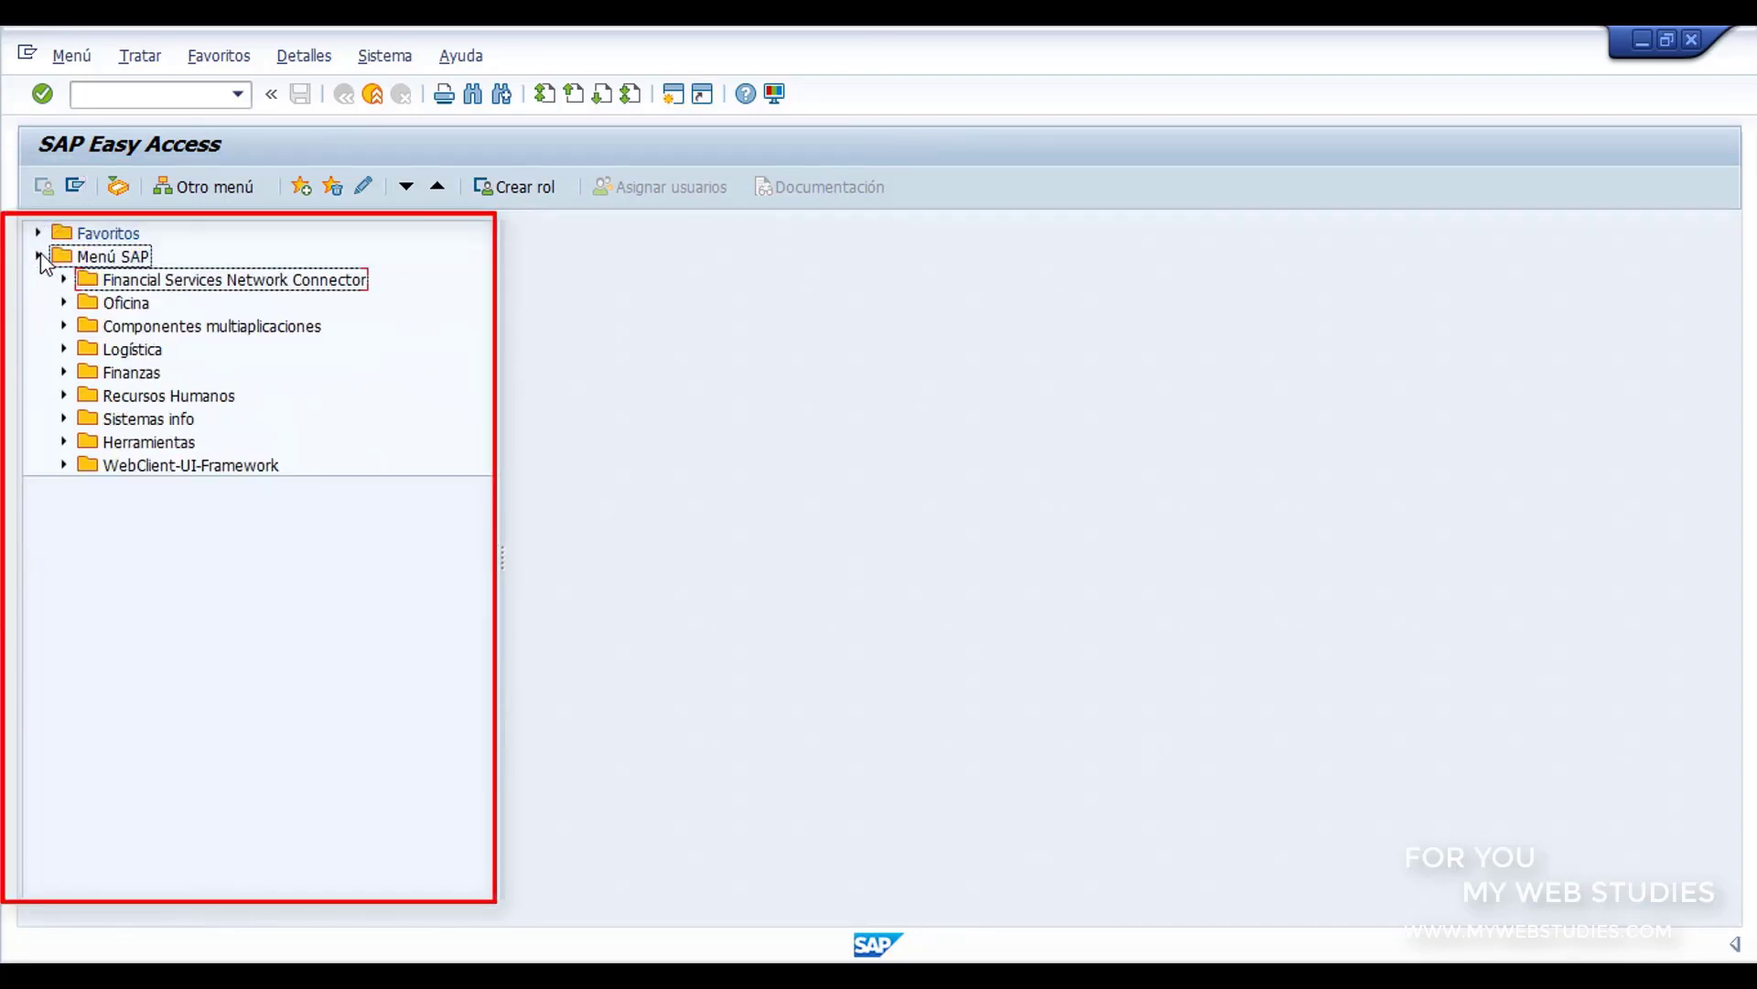
pyautogui.click(38, 255)
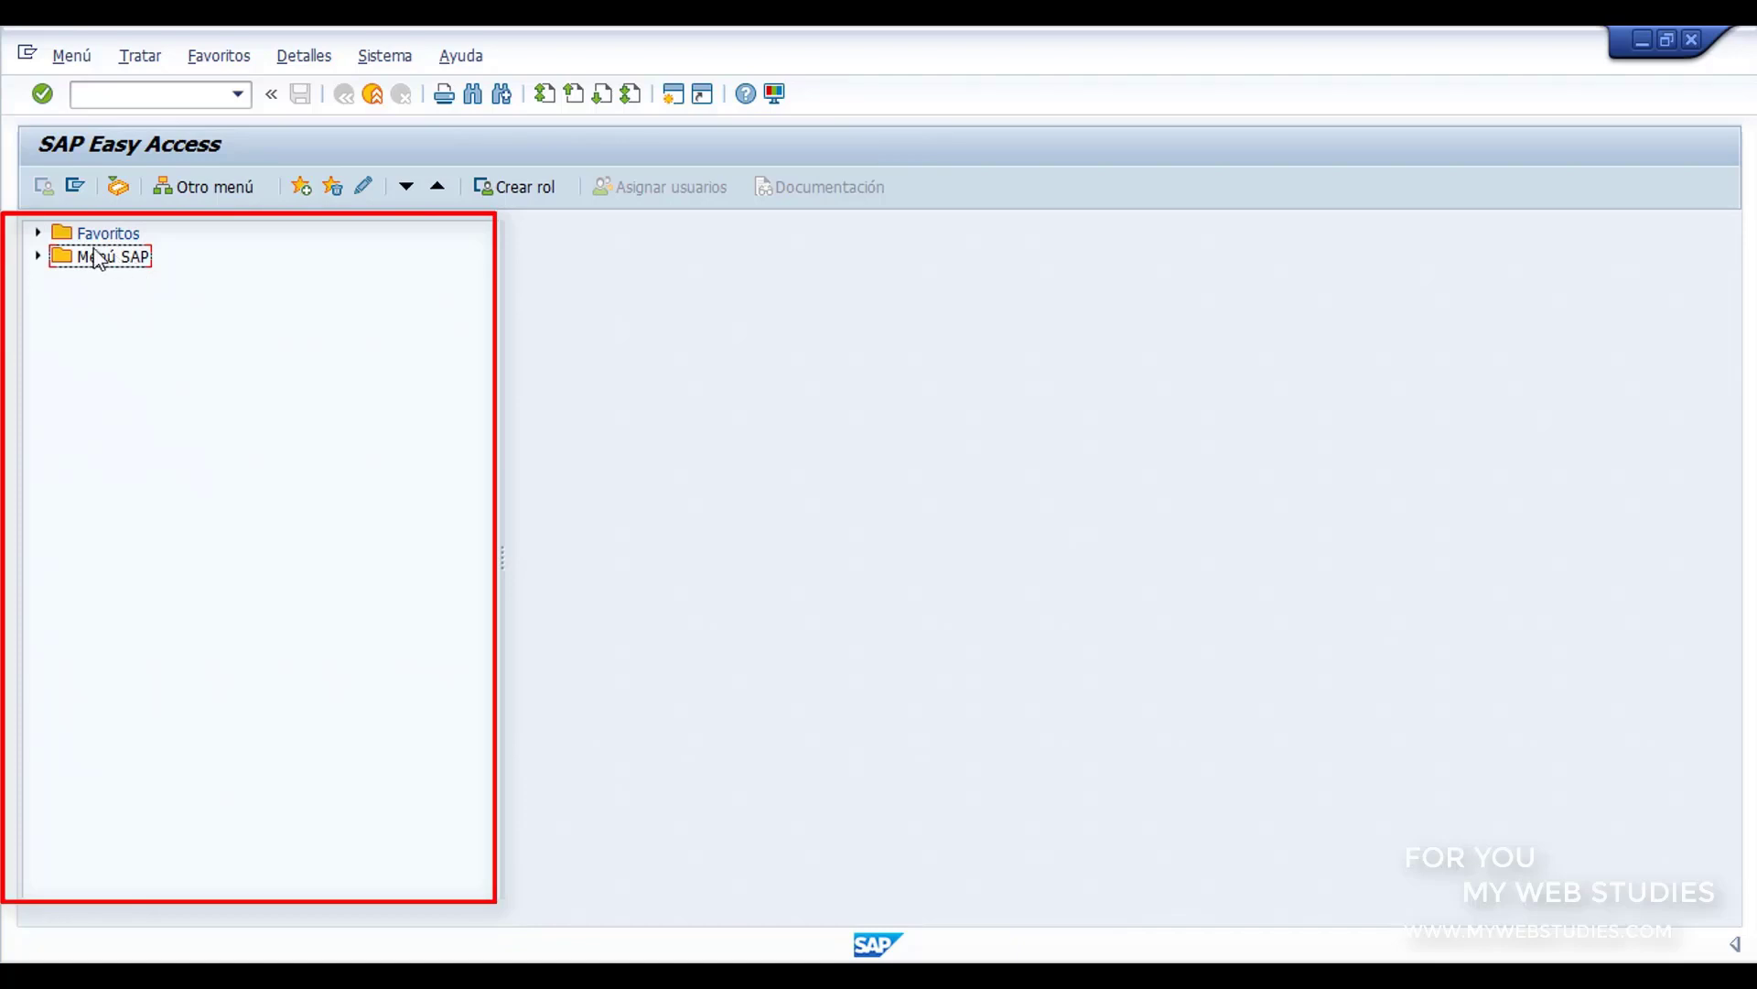
pyautogui.click(84, 237)
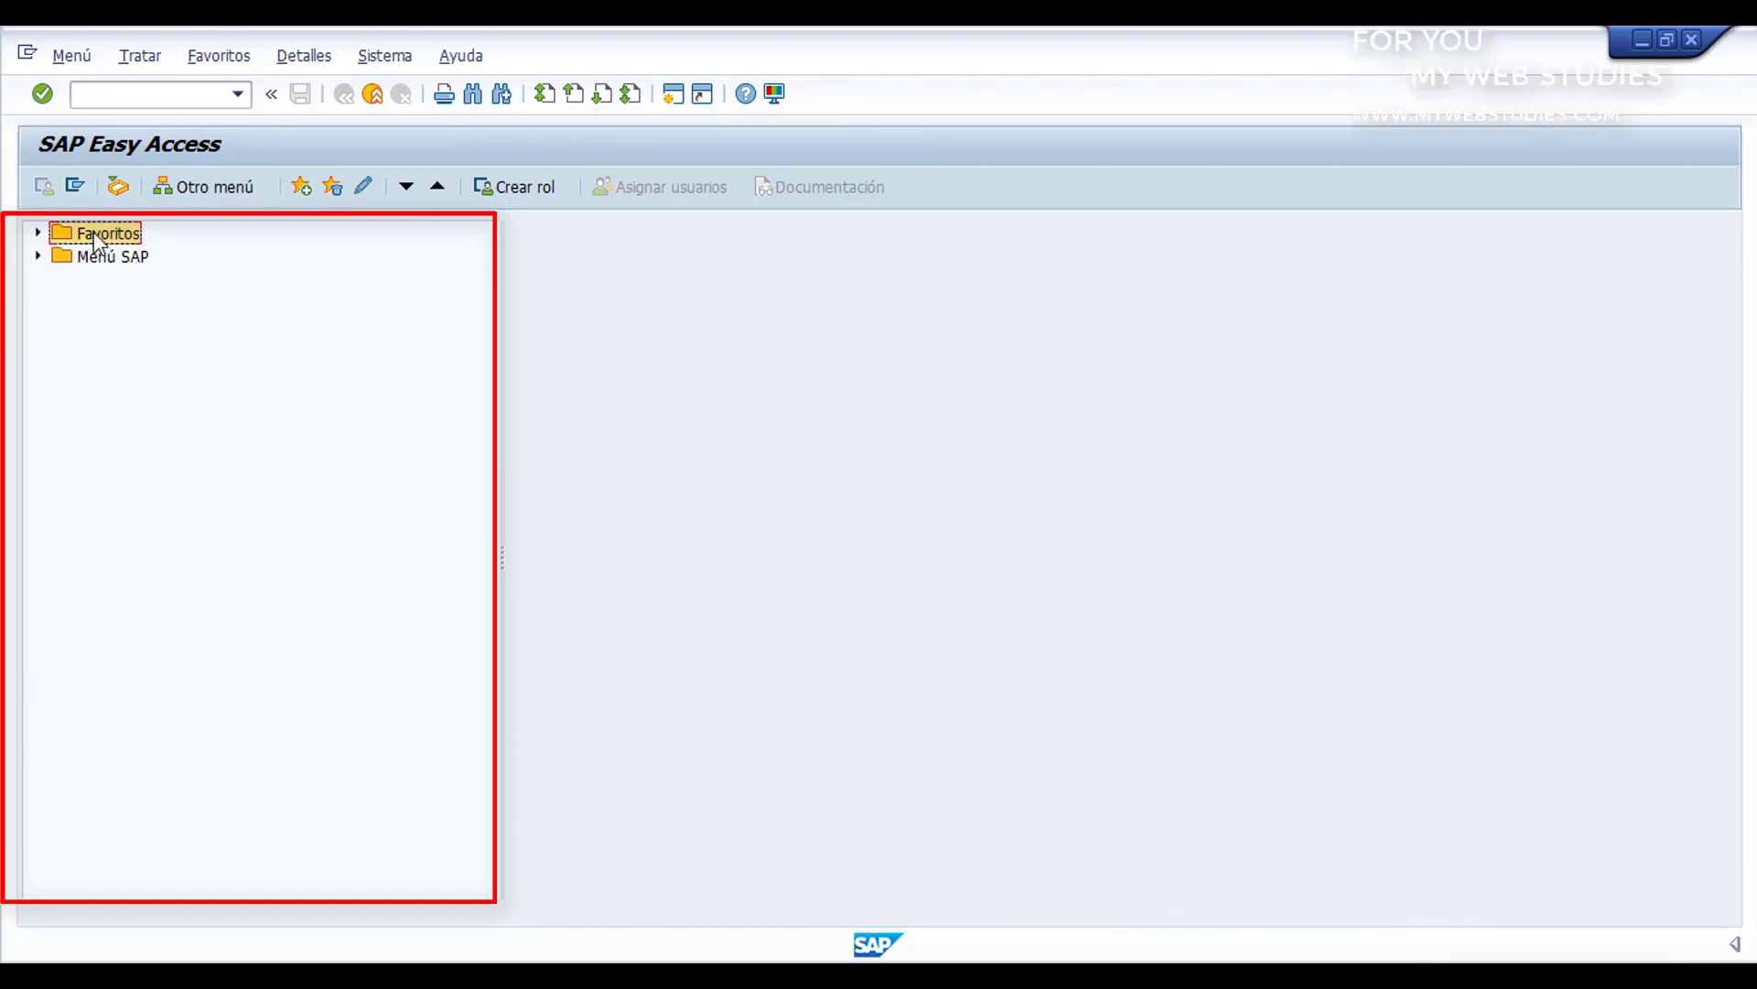
pyautogui.click(37, 233)
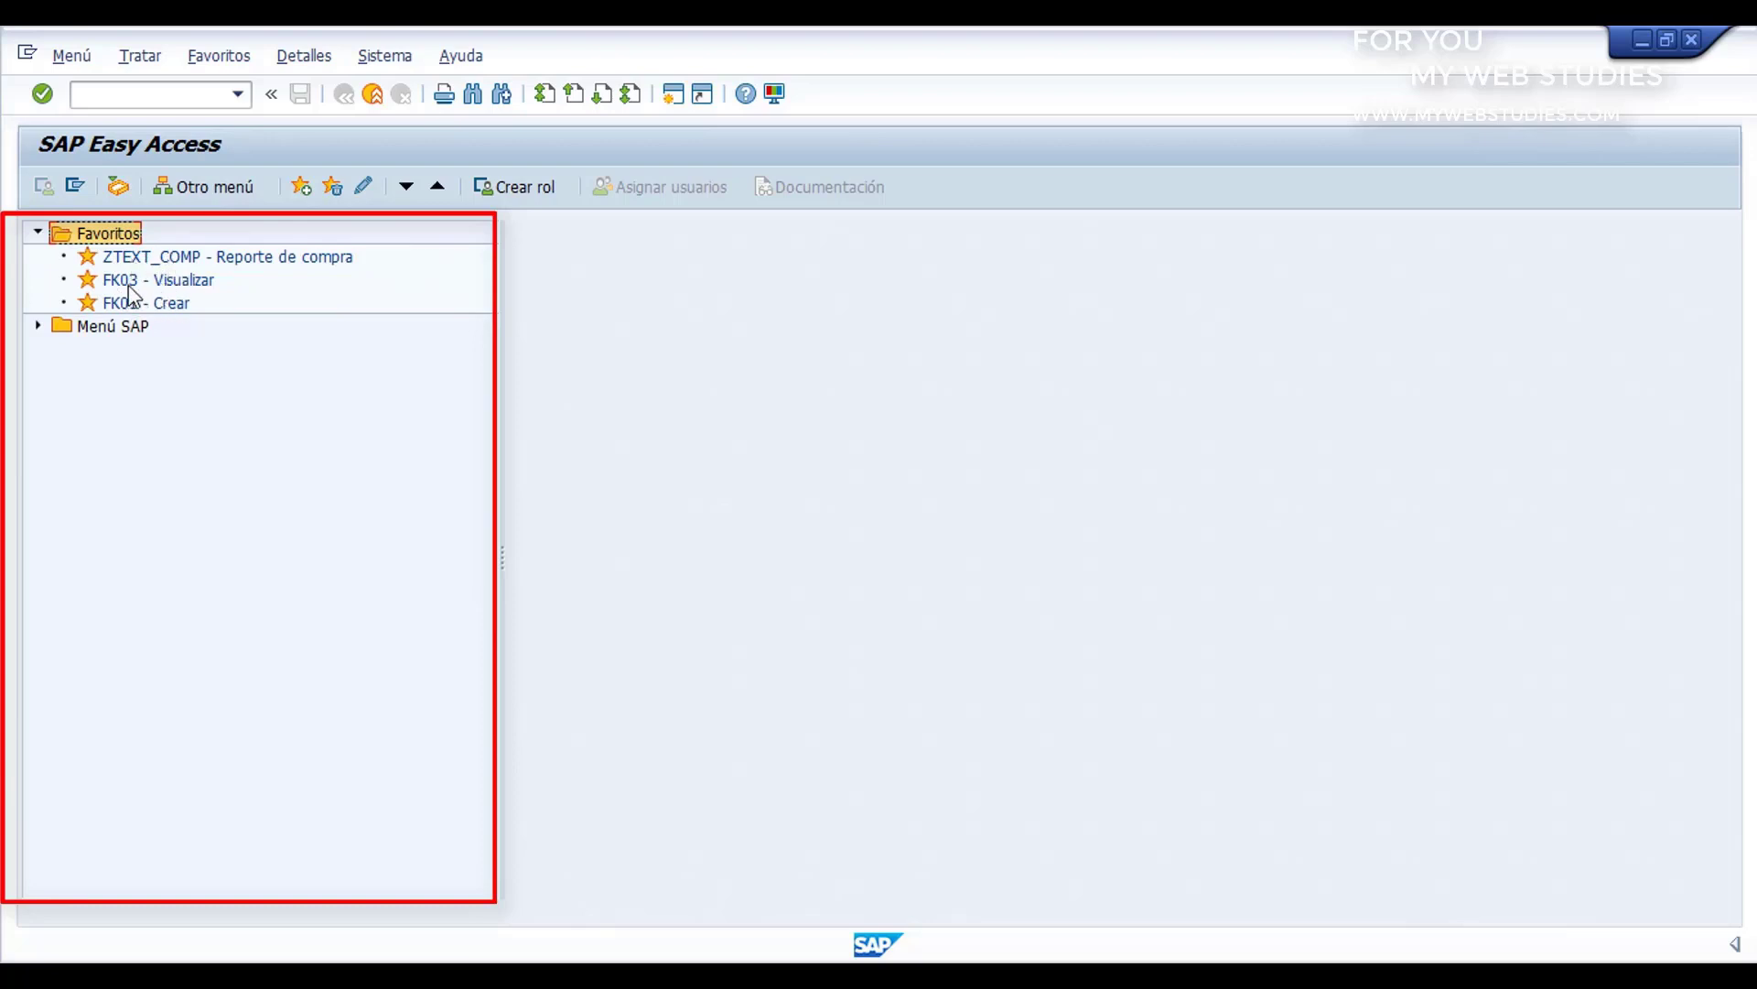
pyautogui.click(38, 326)
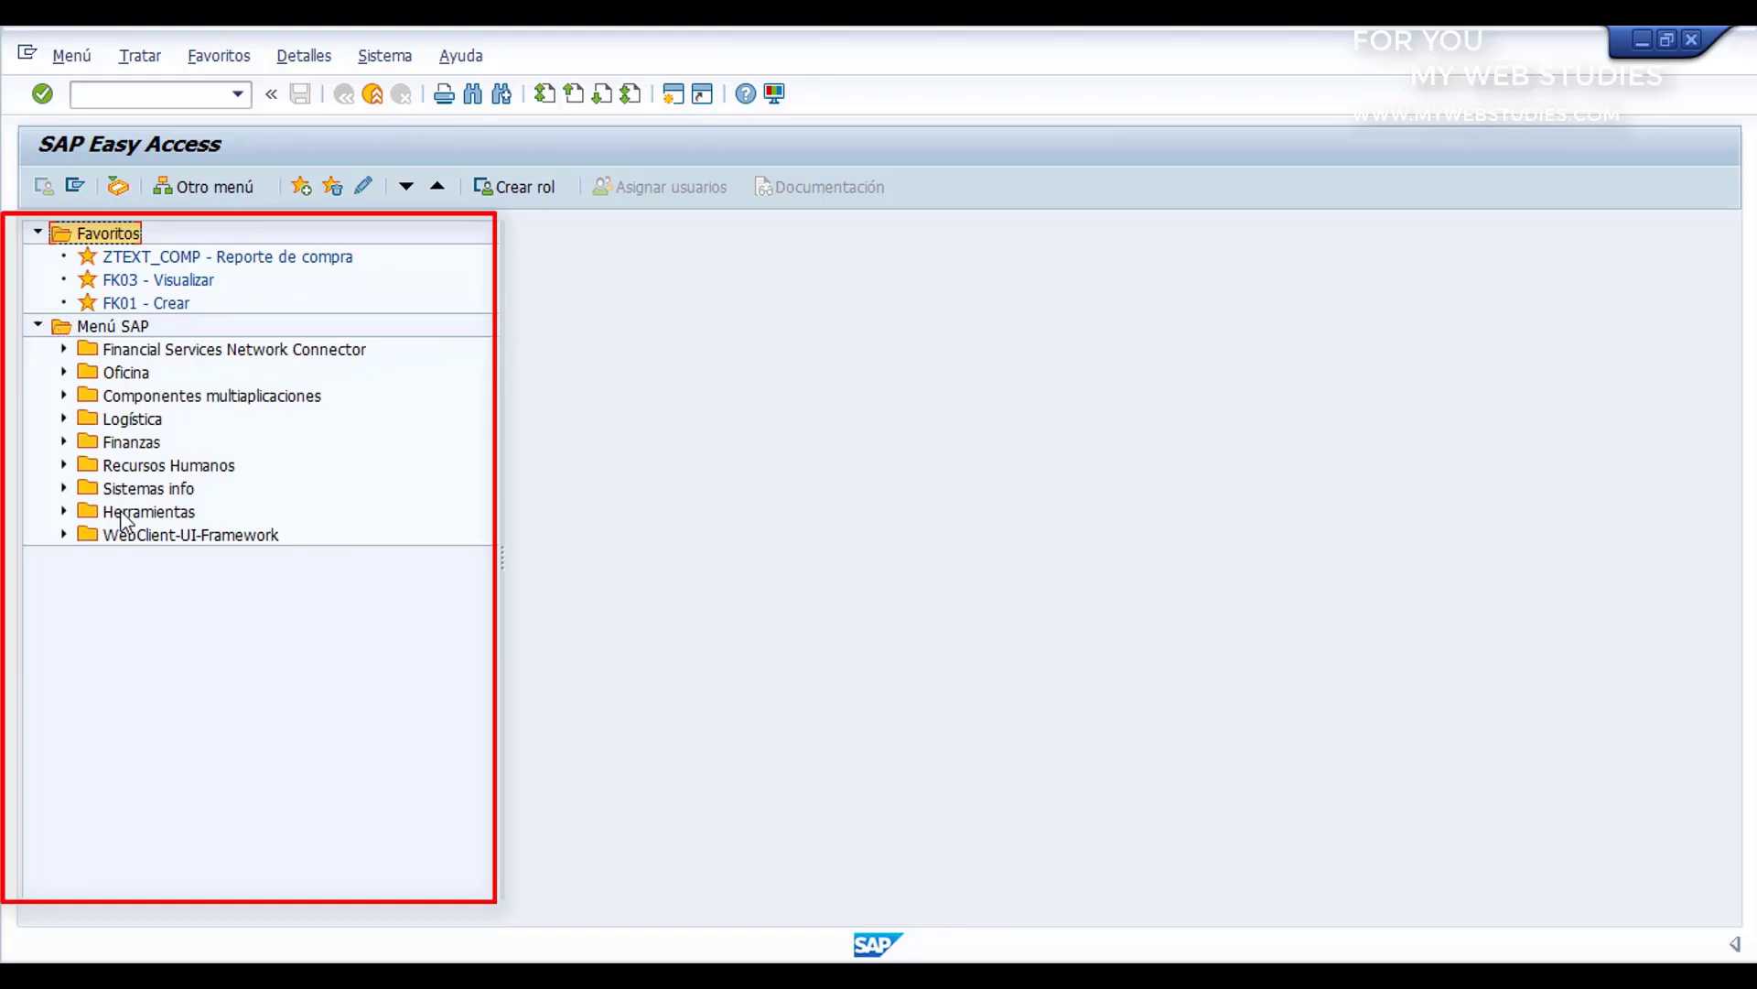
# Step: Browse the SAP menu tree through Herramientas and Workbench ABAP to the Desarrollo transactions, and collapse the Menú SAP folder
pyautogui.click(64, 511)
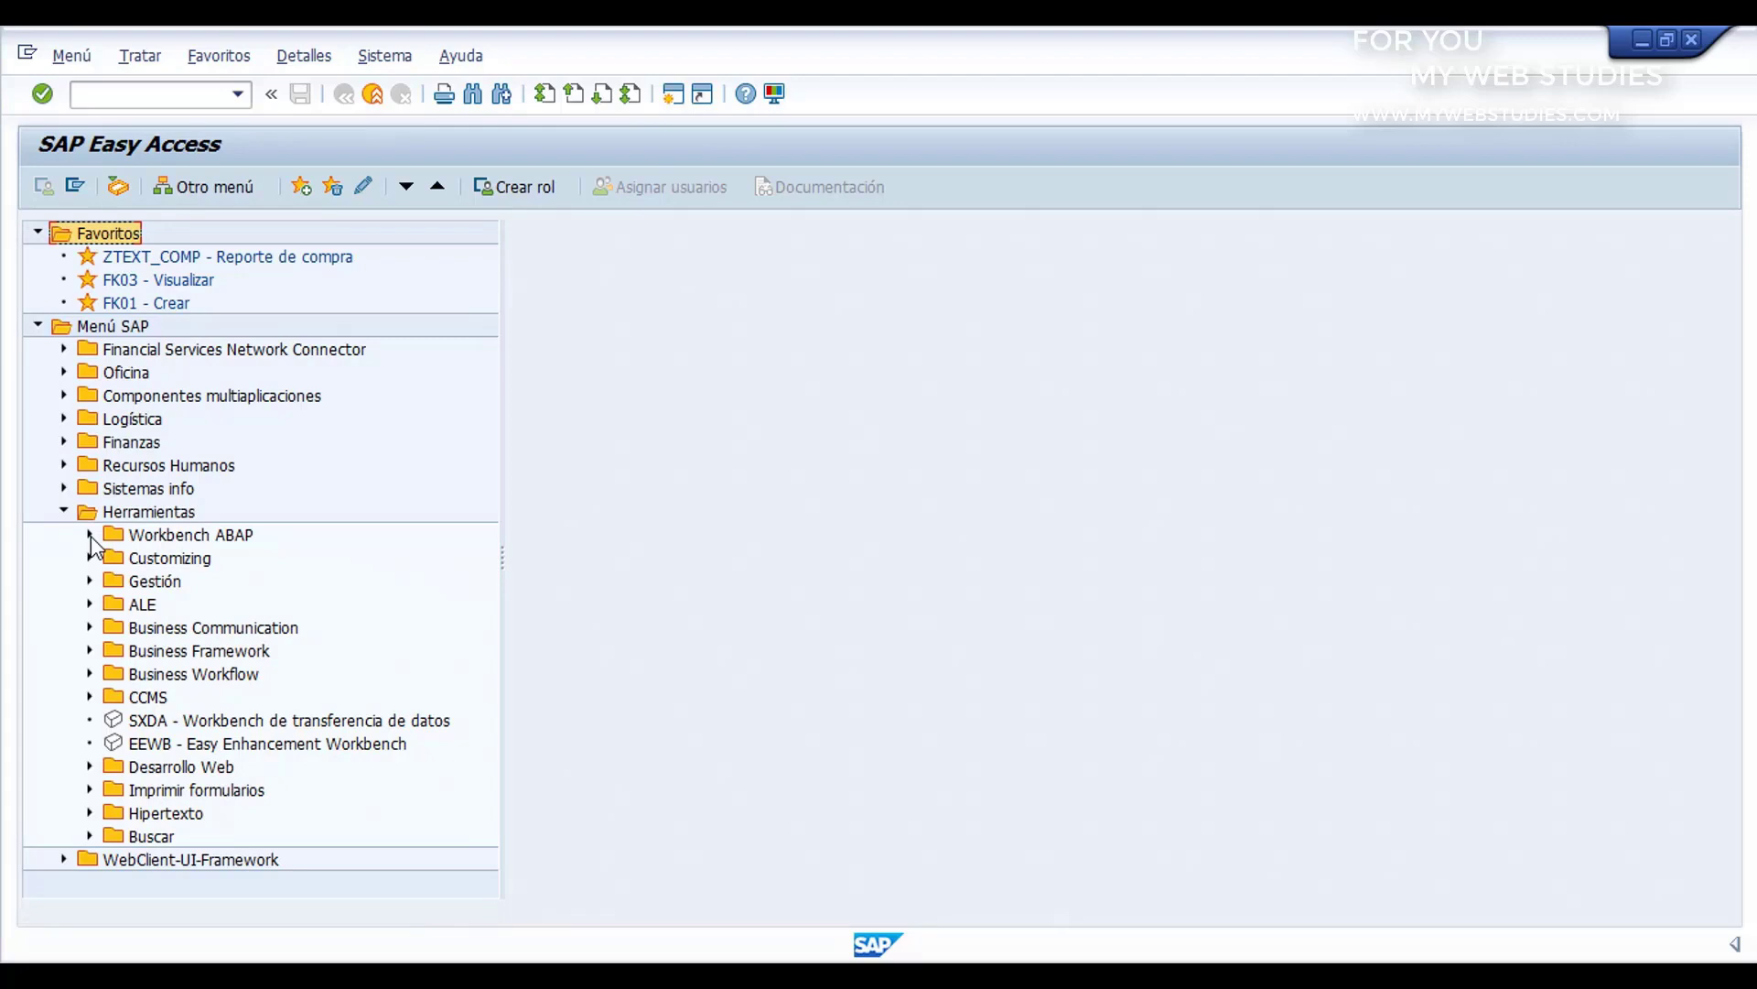
pyautogui.click(90, 534)
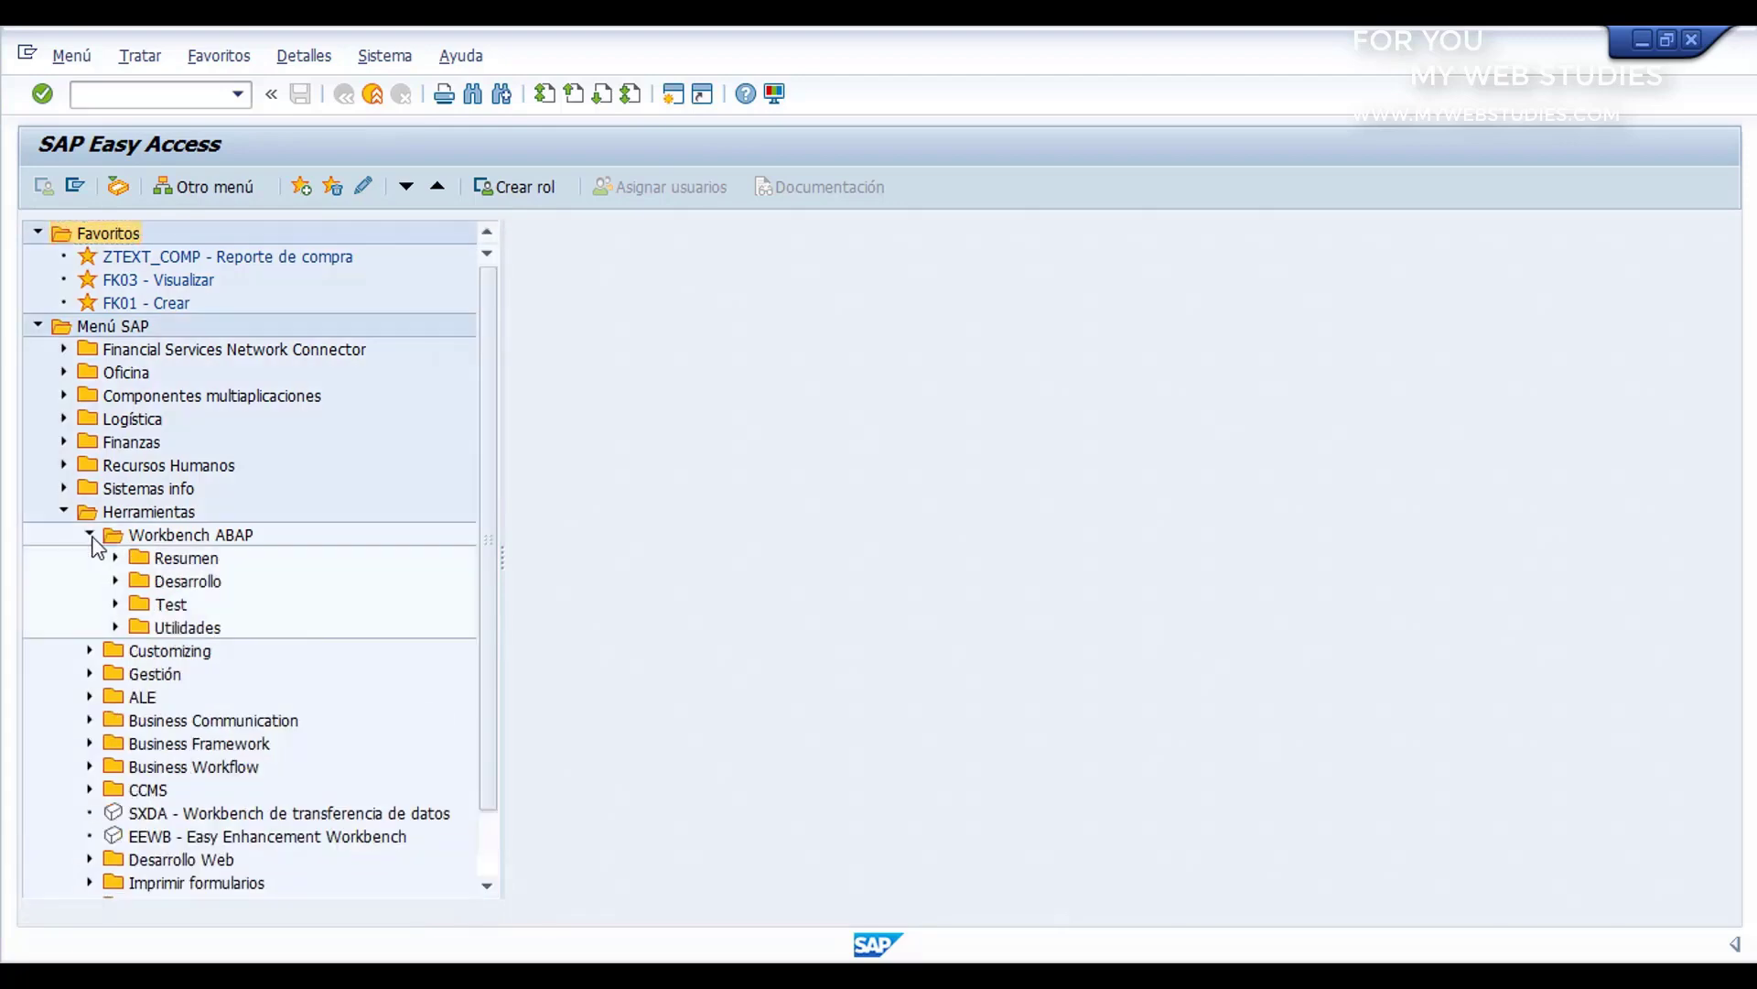
pyautogui.click(115, 581)
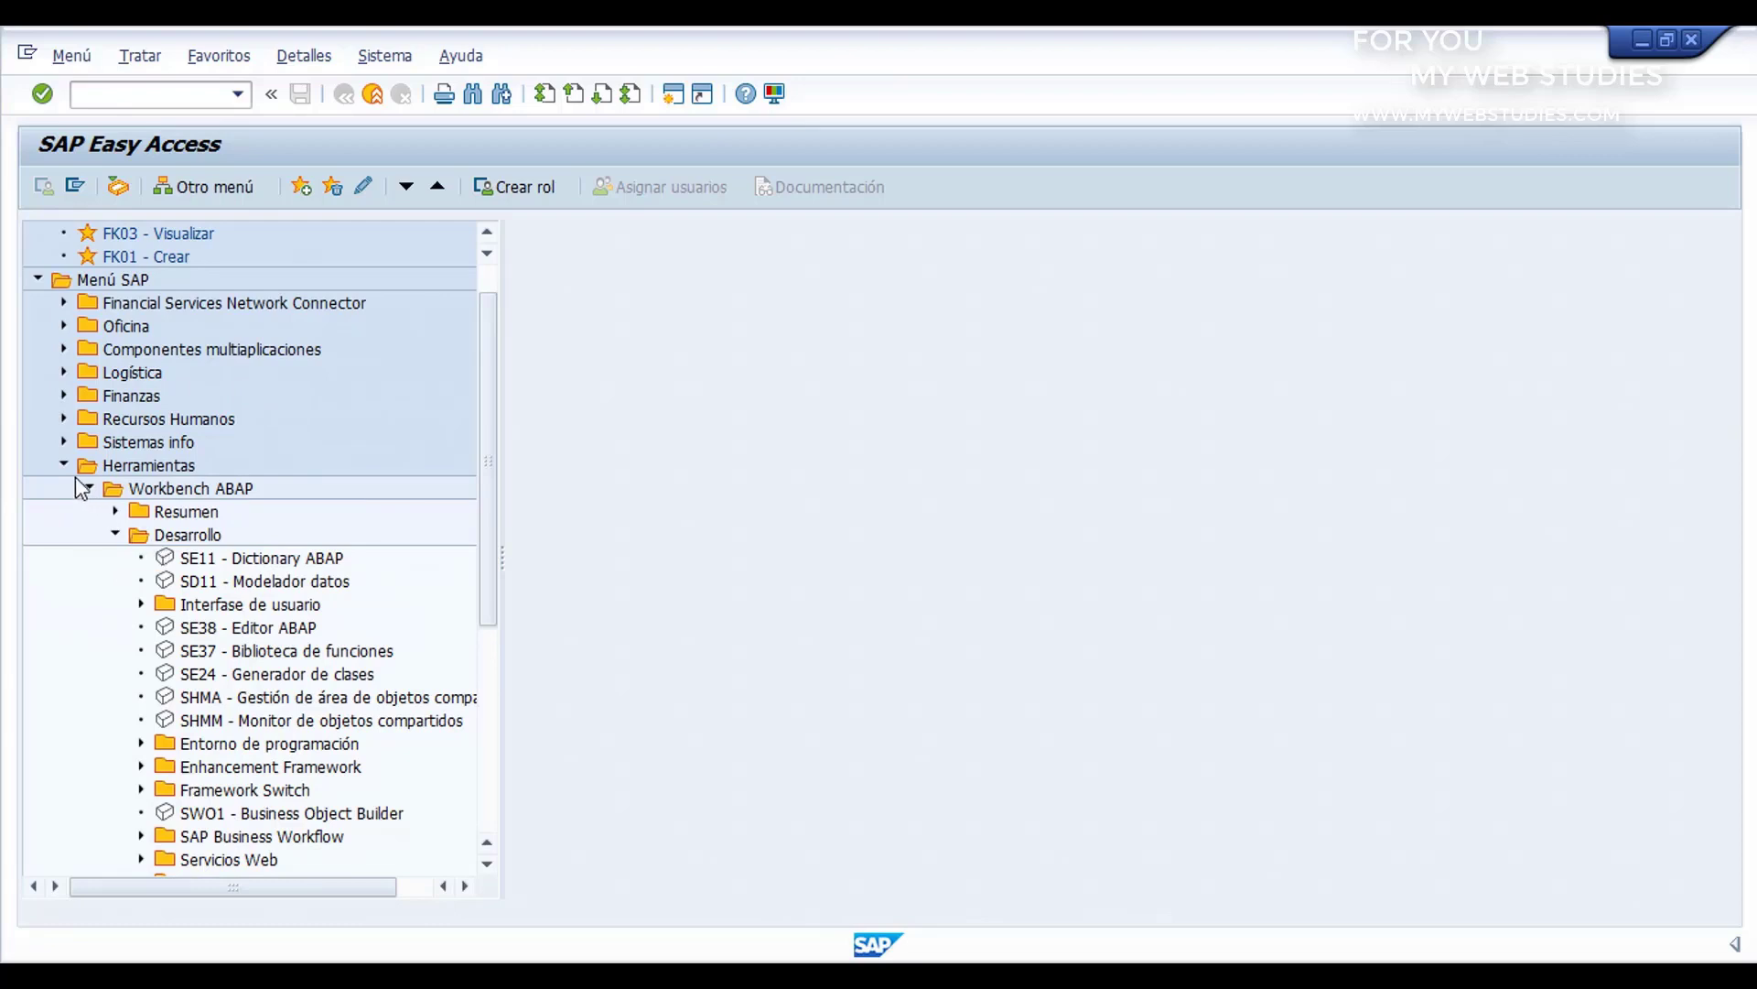
pyautogui.click(39, 280)
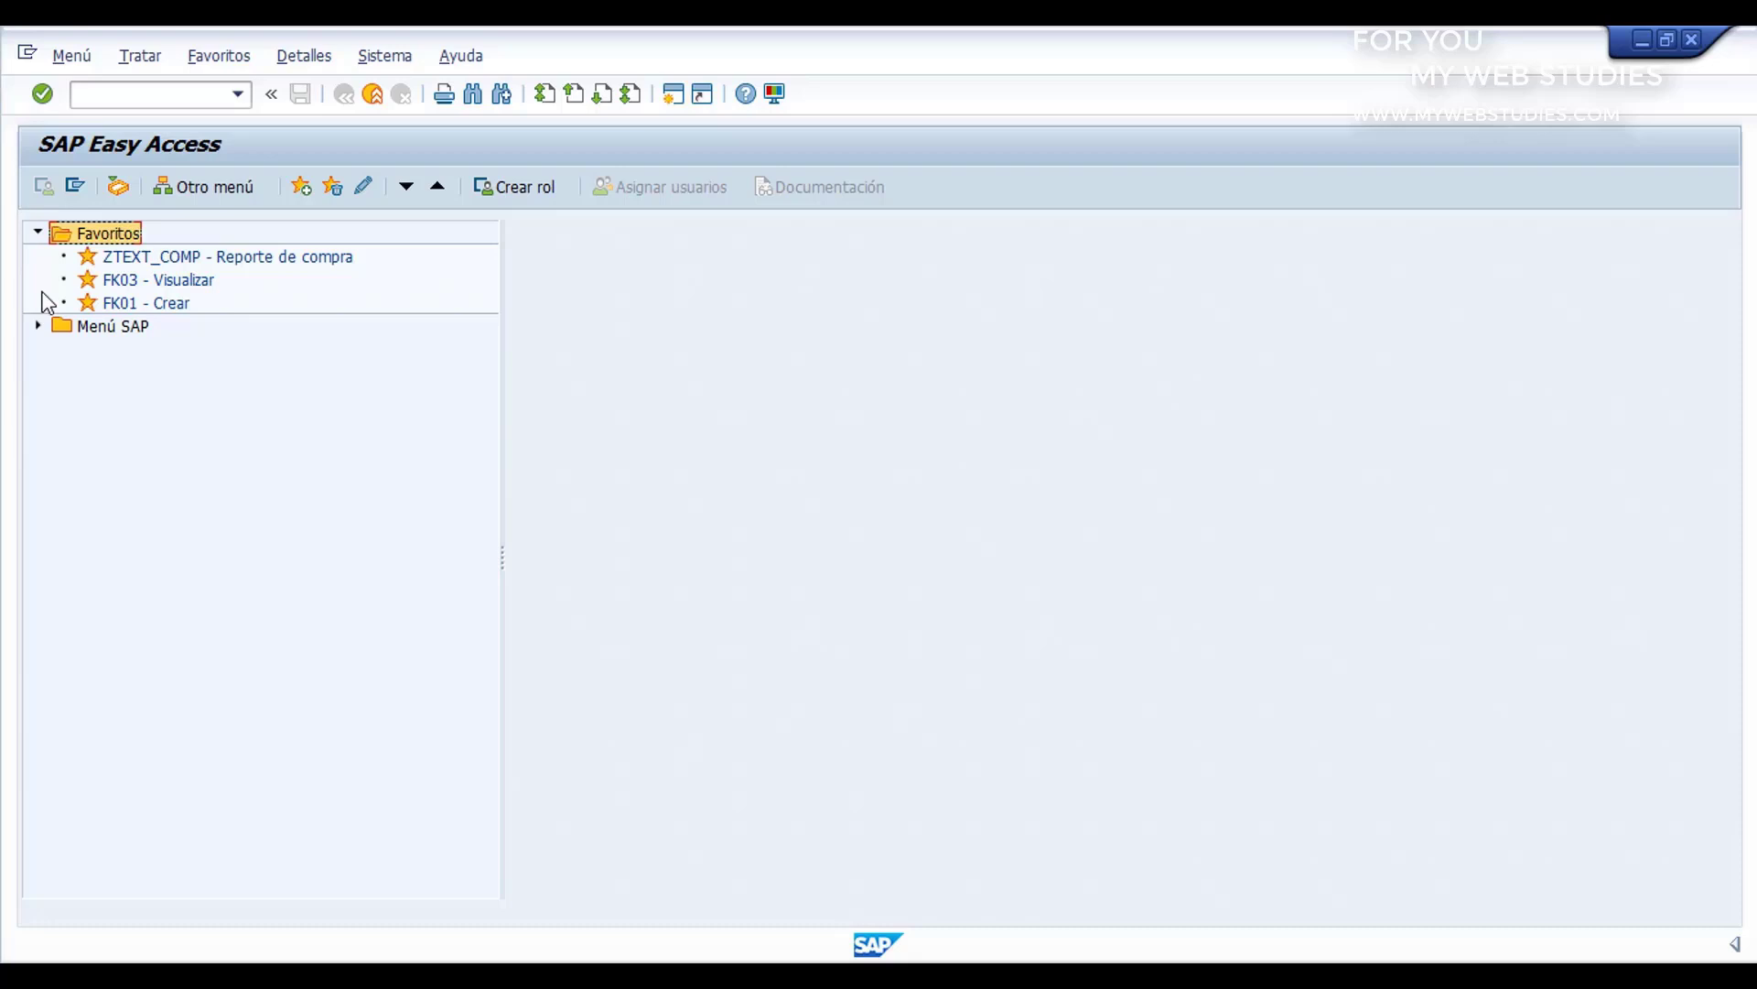
# Step: Exit SAP Easy Access and confirm logging off from the system
pyautogui.click(373, 95)
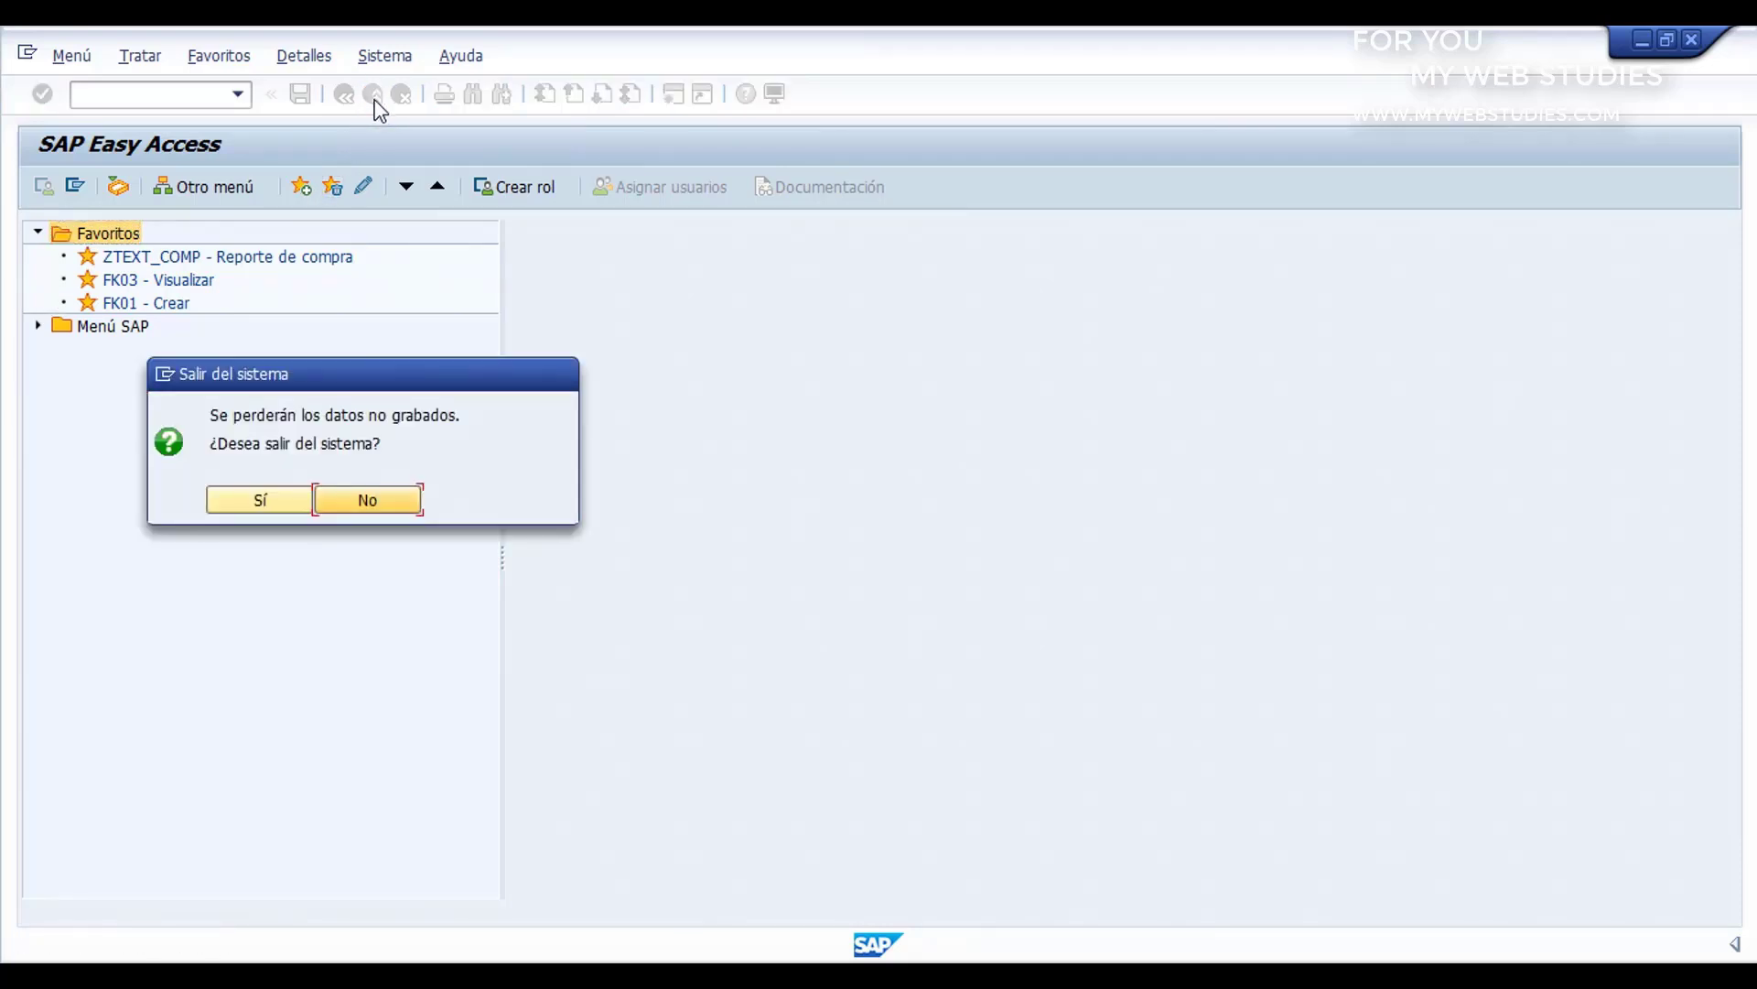
pyautogui.click(288, 496)
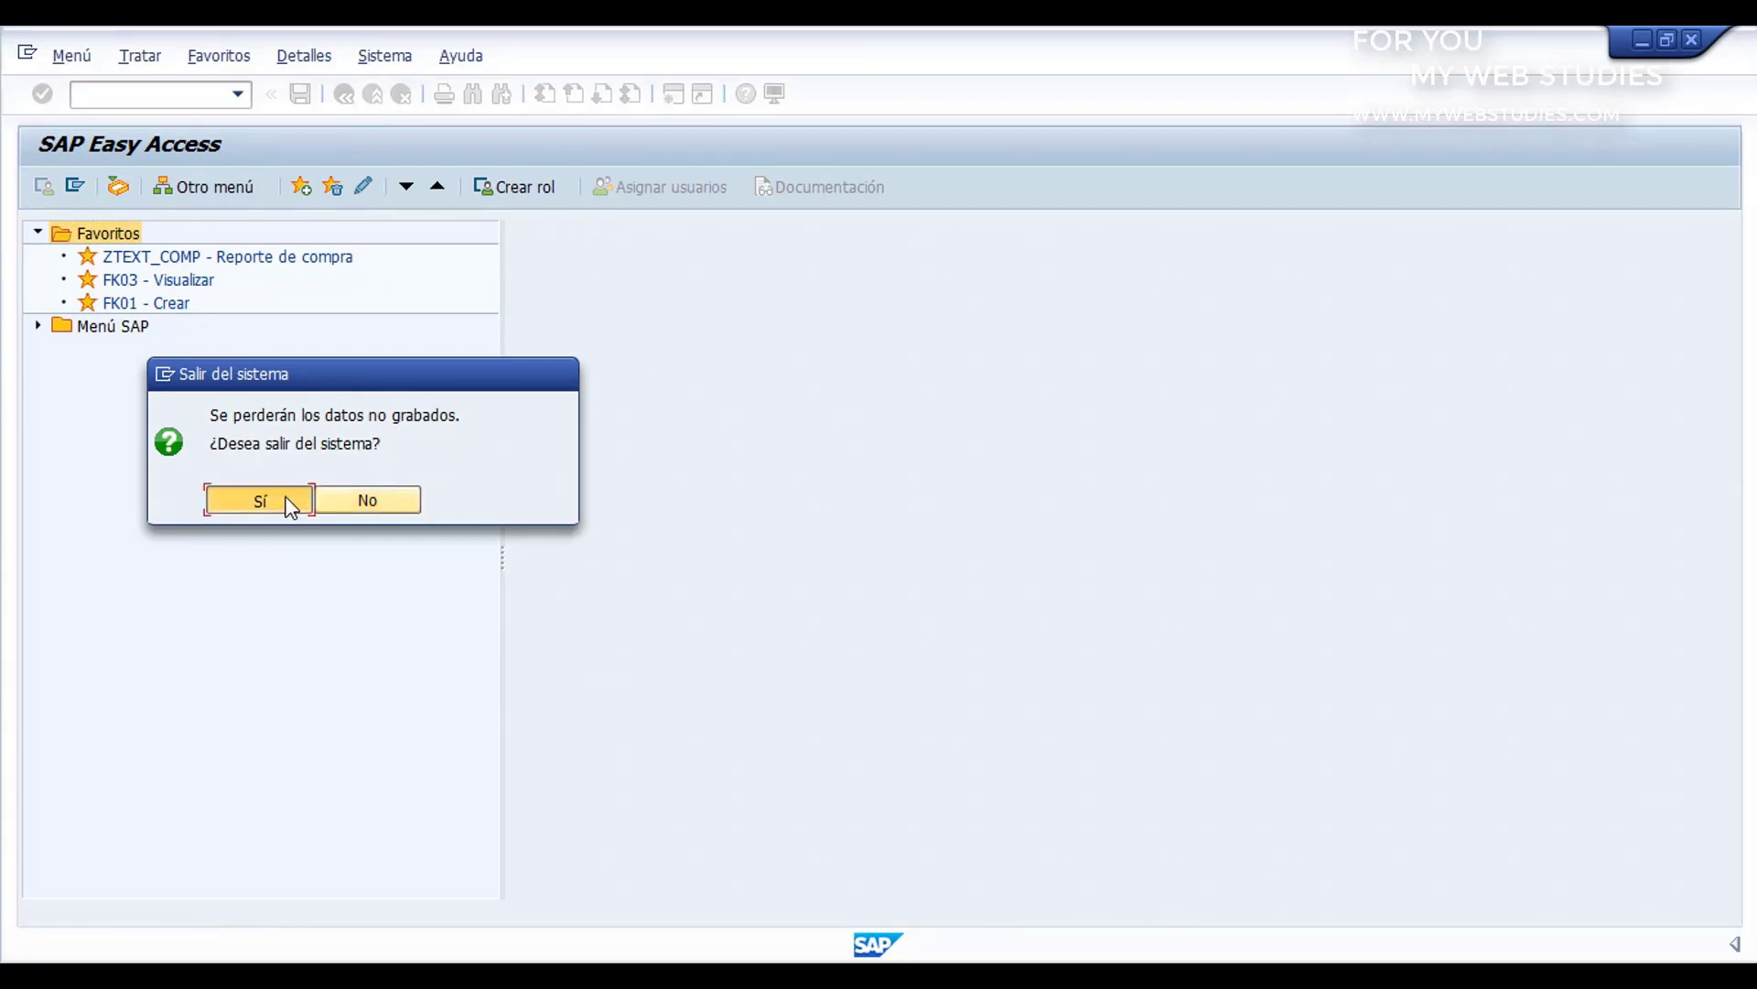
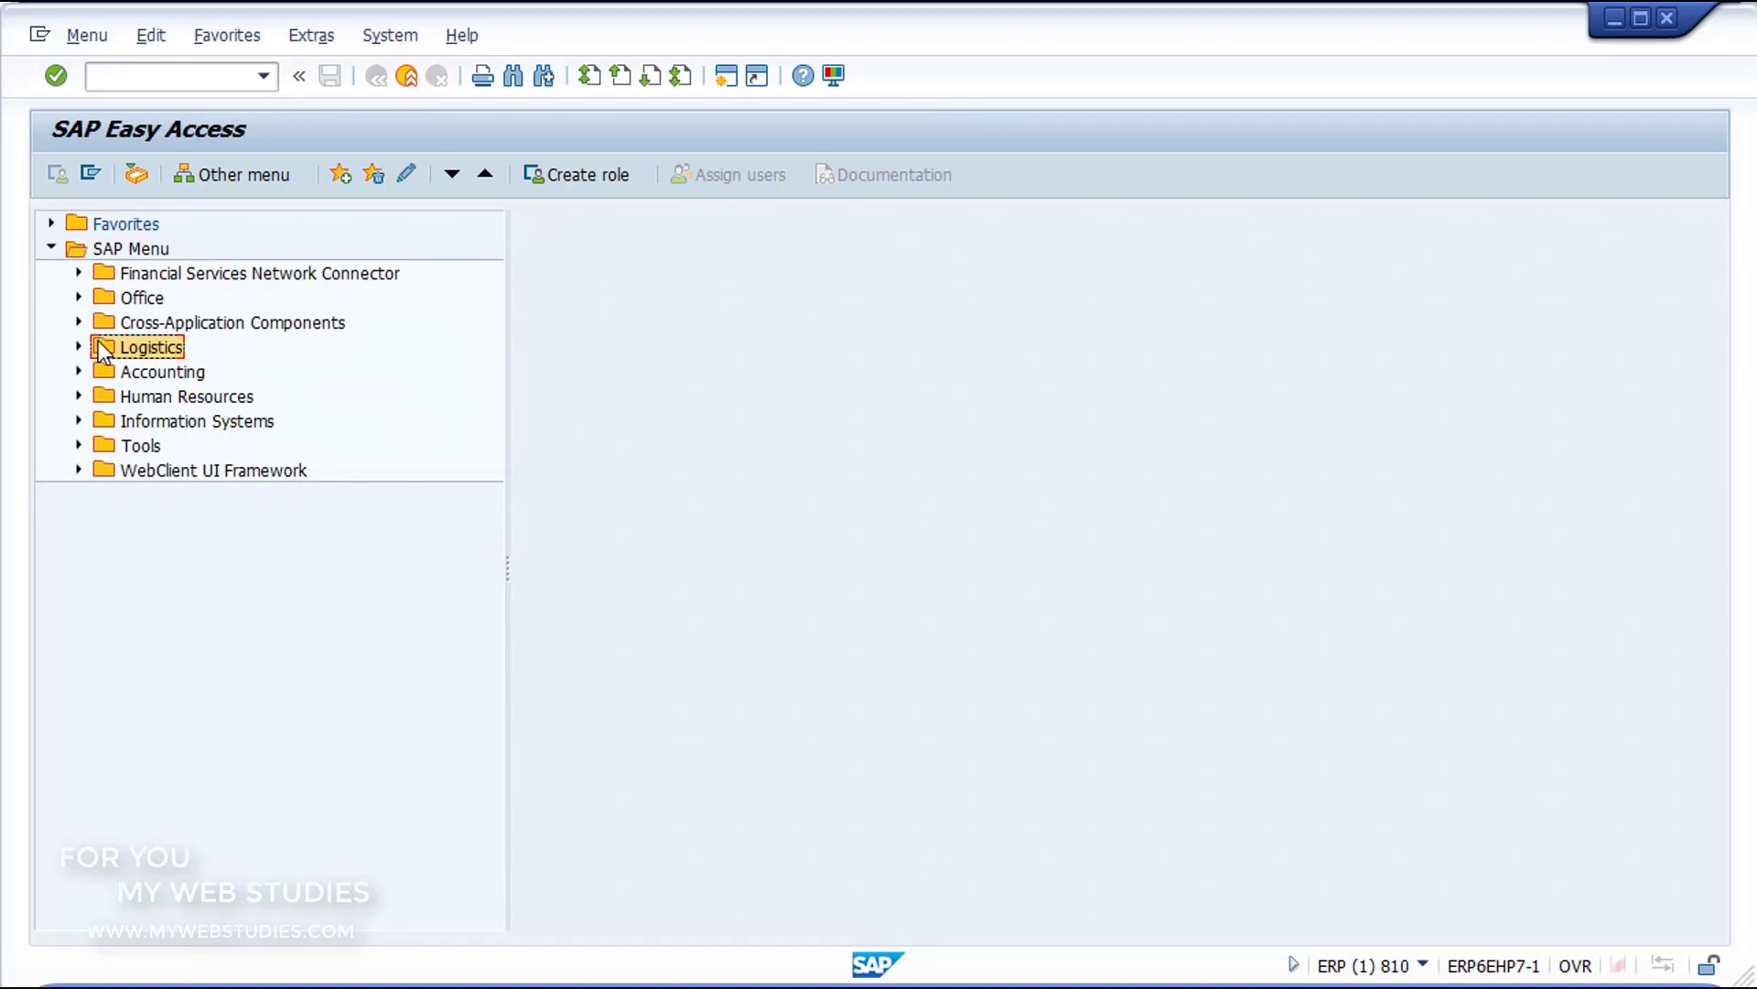
# Step: Browse the Accounting, Human Resources and Tools folders of the SAP menu, viewing the ABAP Workbench subfolders and collapsing them again
pyautogui.click(101, 370)
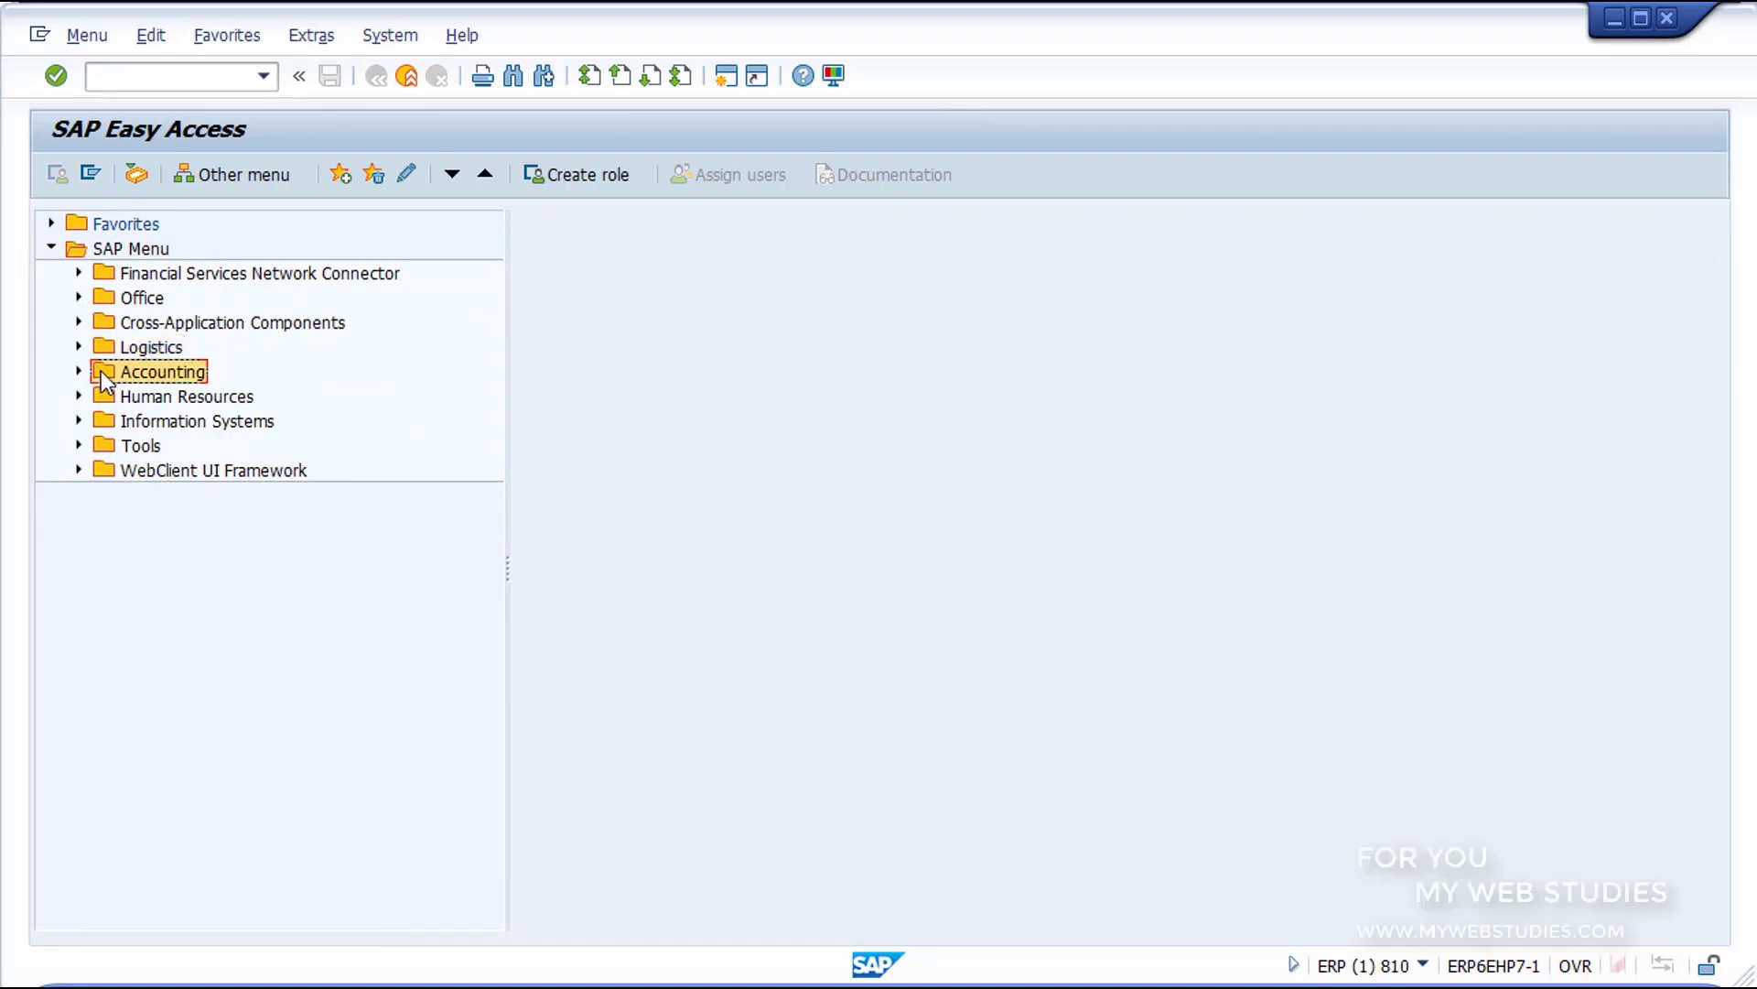
pyautogui.click(105, 397)
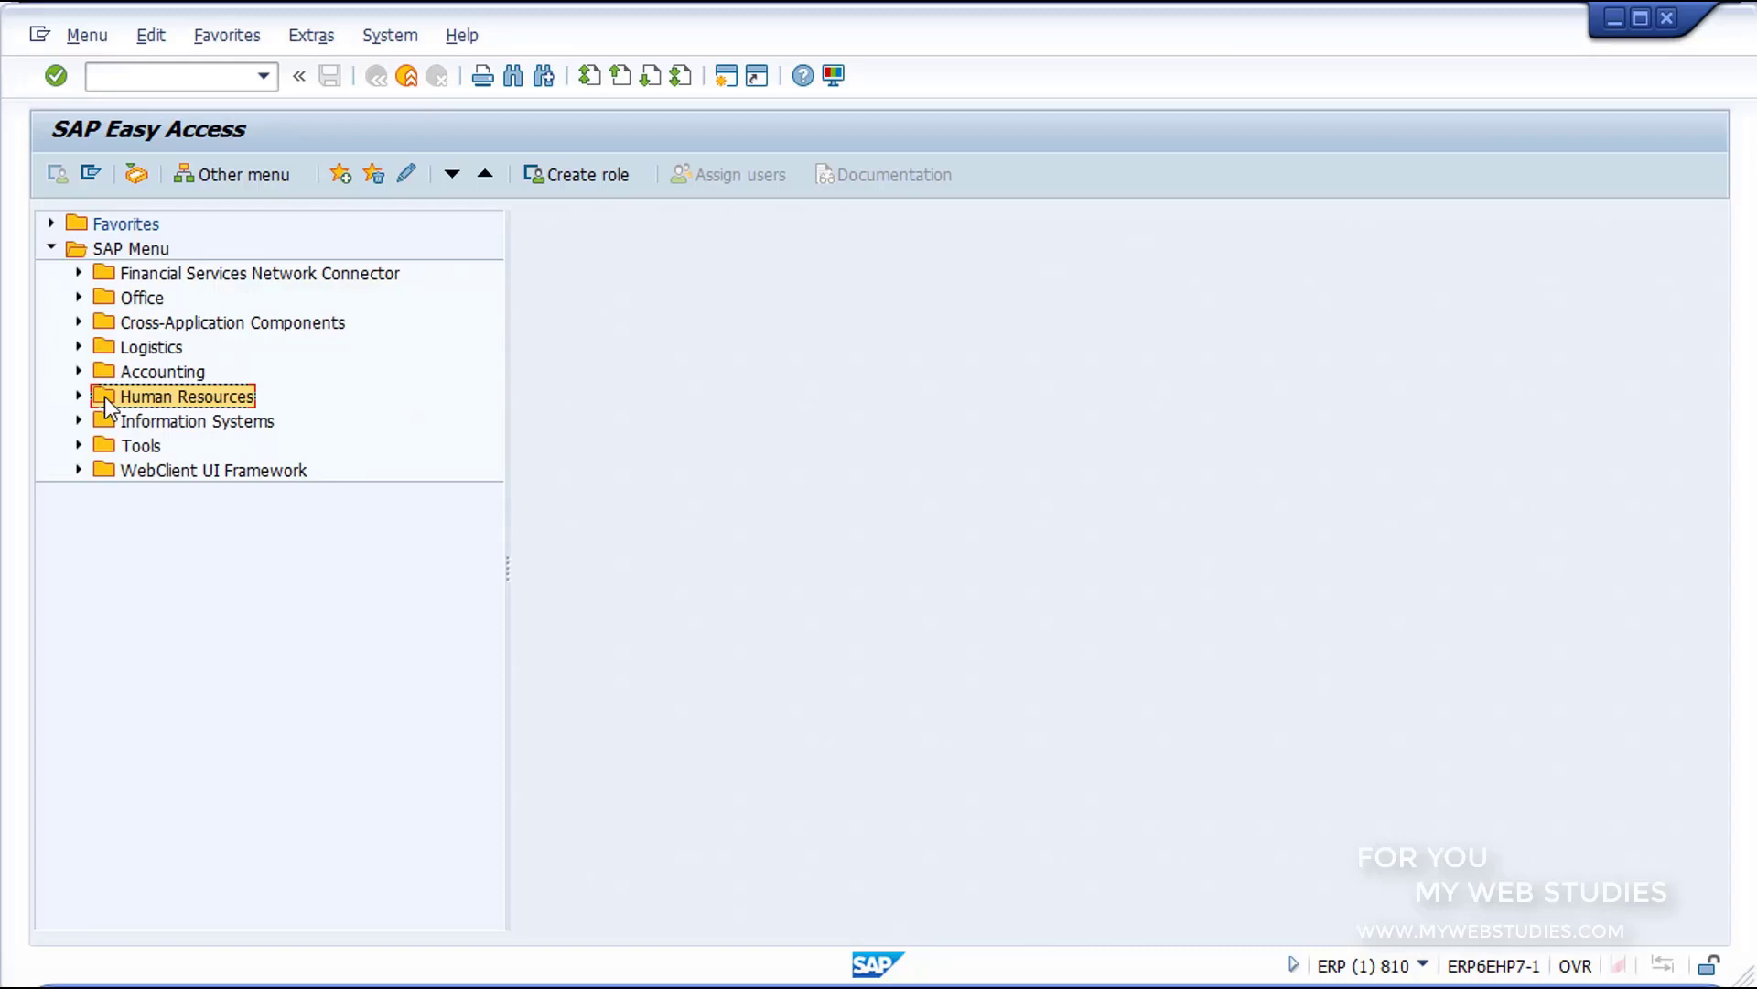
pyautogui.click(107, 449)
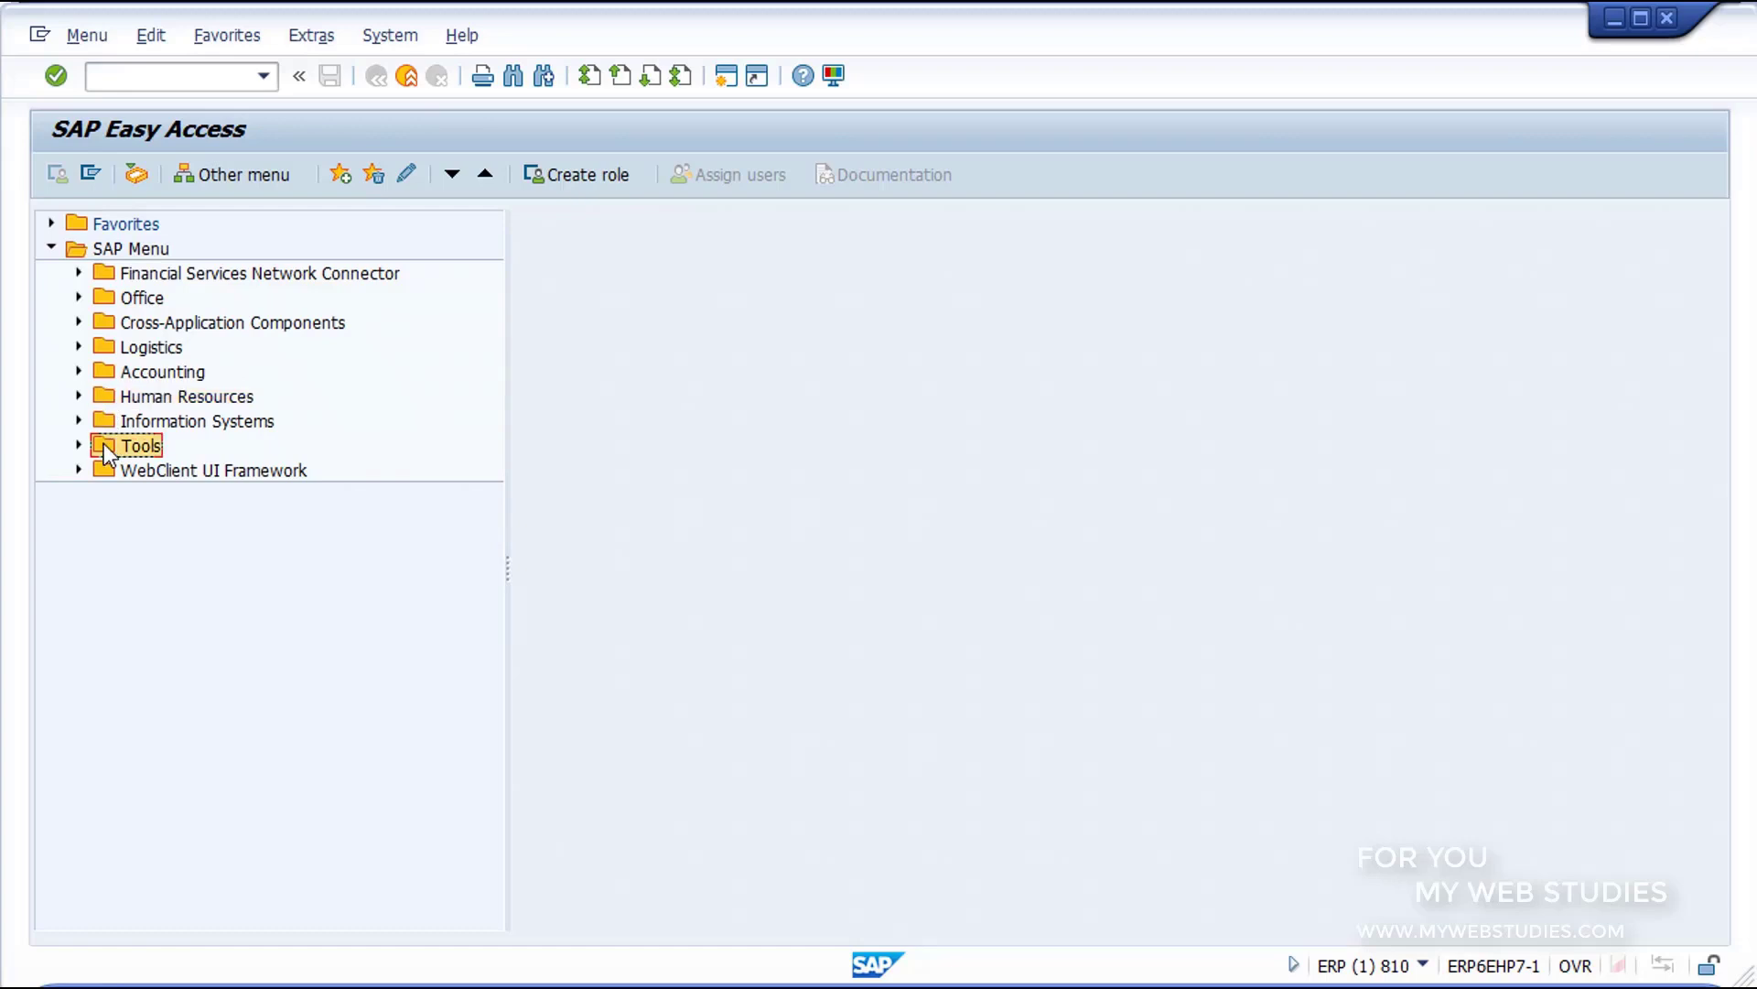
pyautogui.click(78, 446)
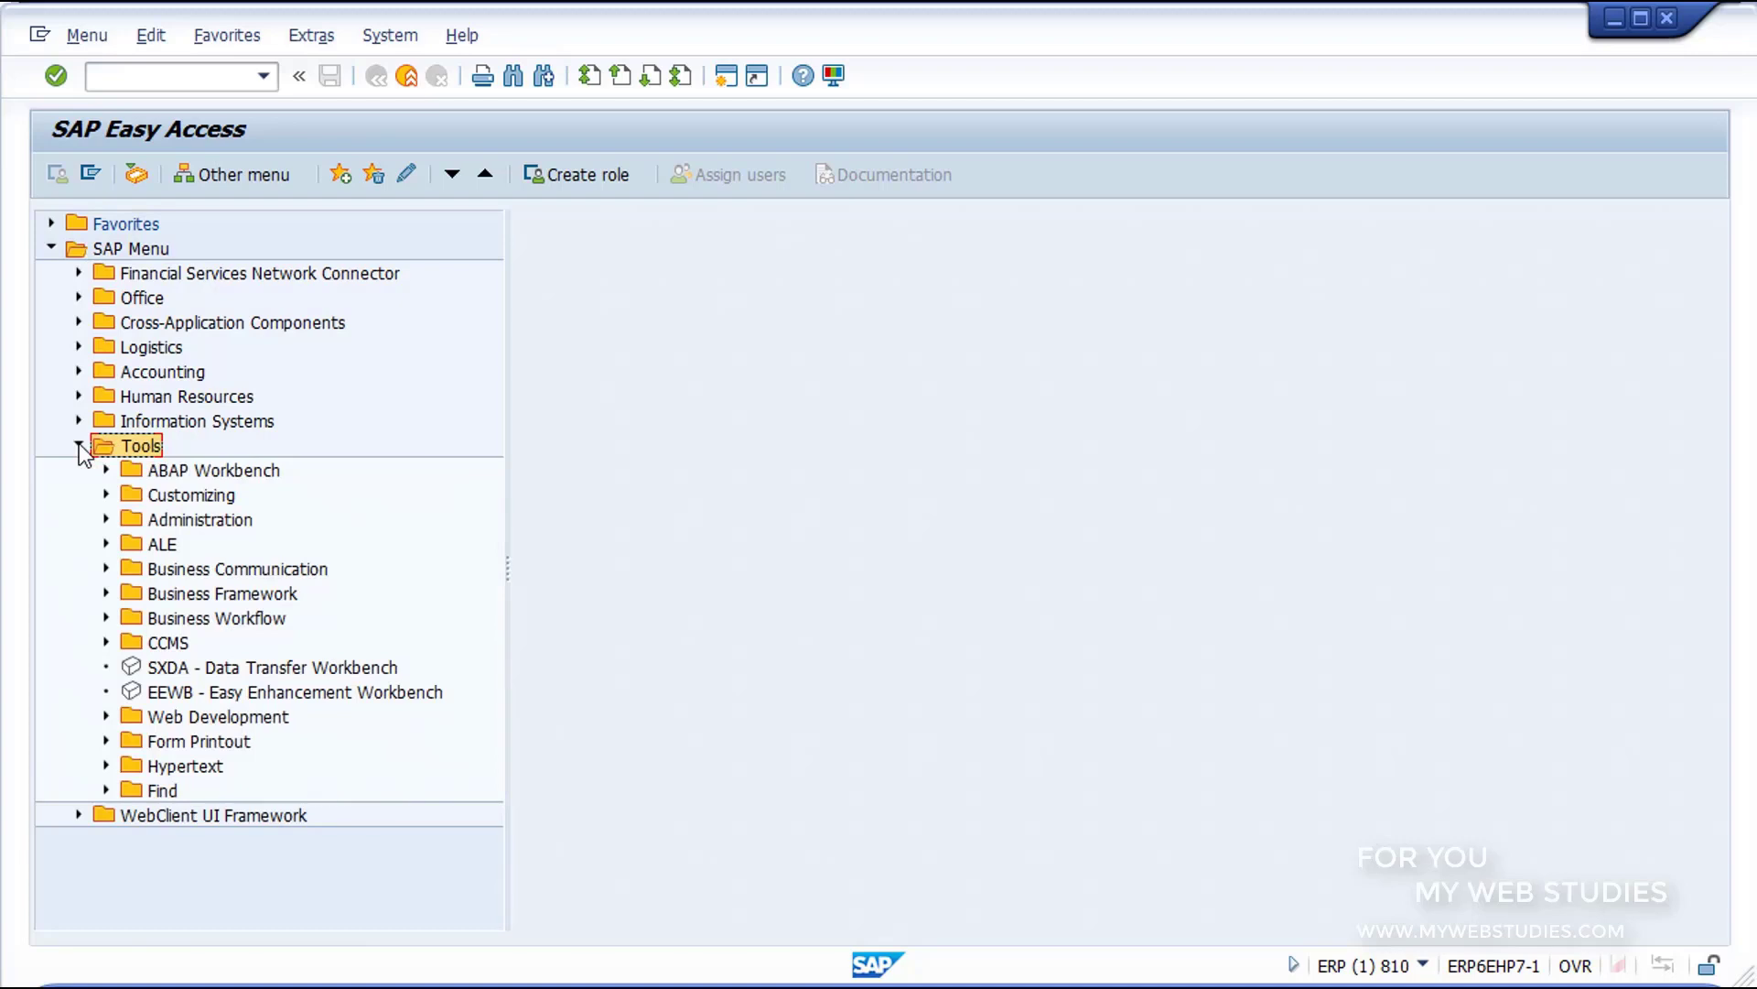
pyautogui.click(129, 469)
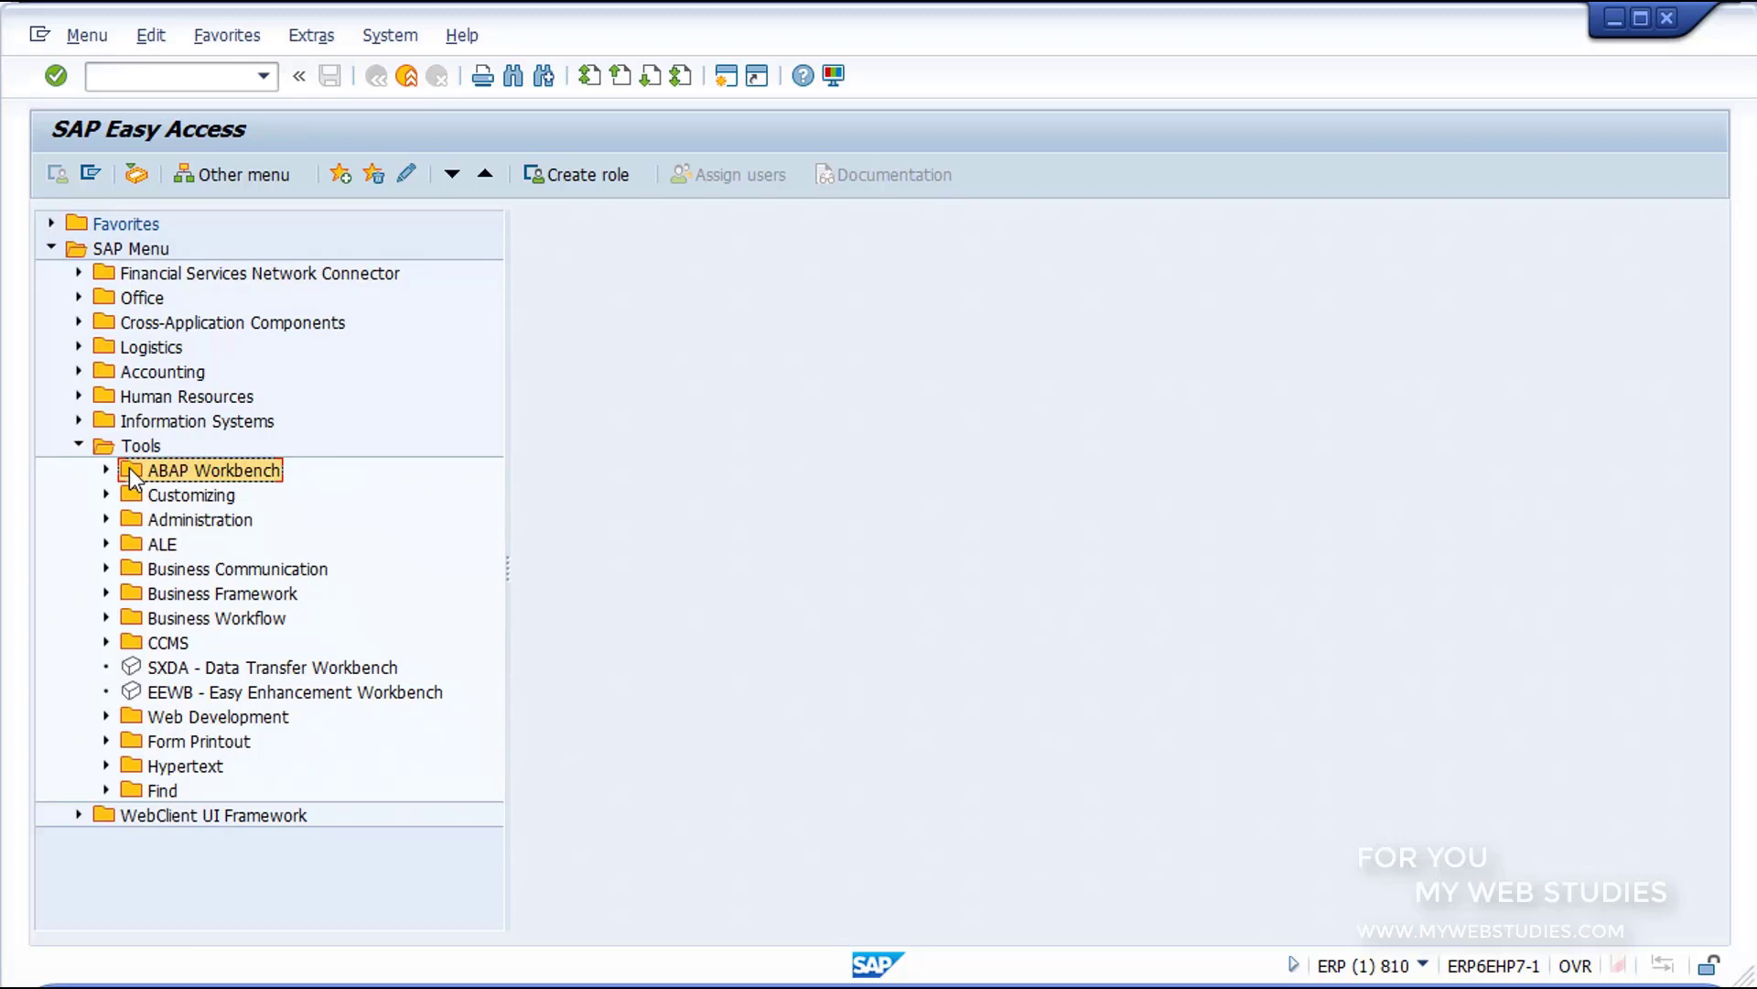
pyautogui.click(106, 469)
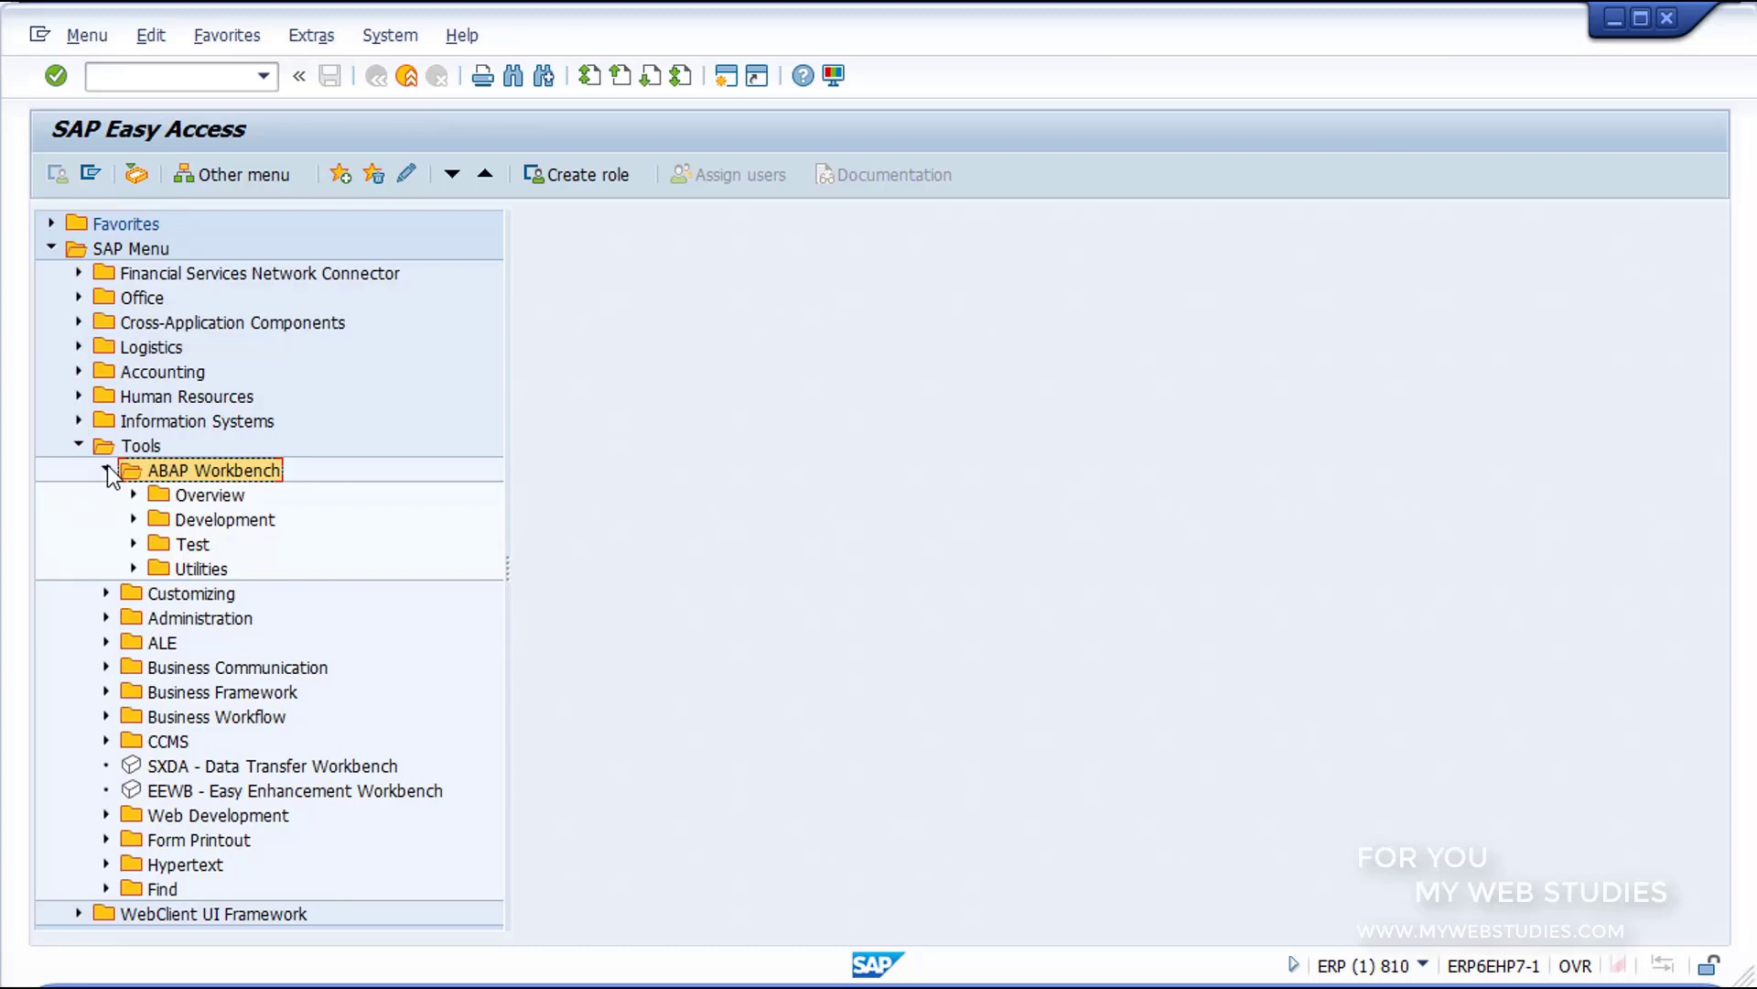
pyautogui.click(107, 470)
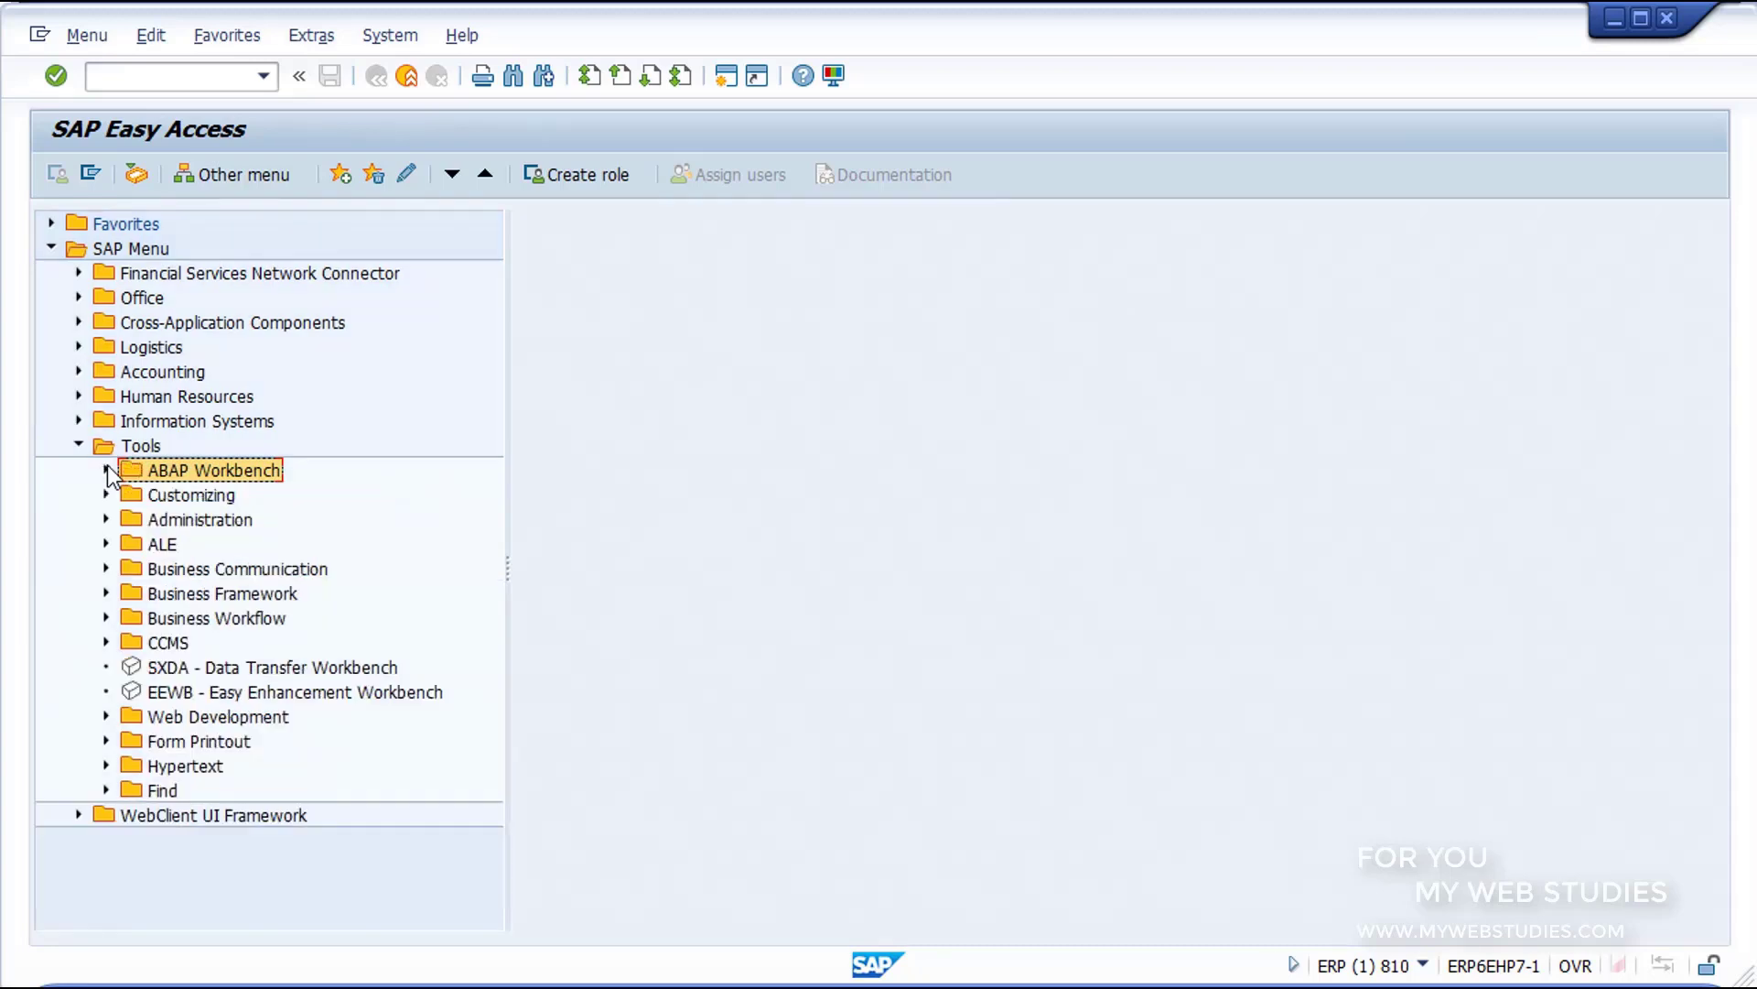
# Step: View the Customizing folder's IMG transactions, highlight SPRO - Execute Project, and collapse the Customizing folder
pyautogui.click(129, 494)
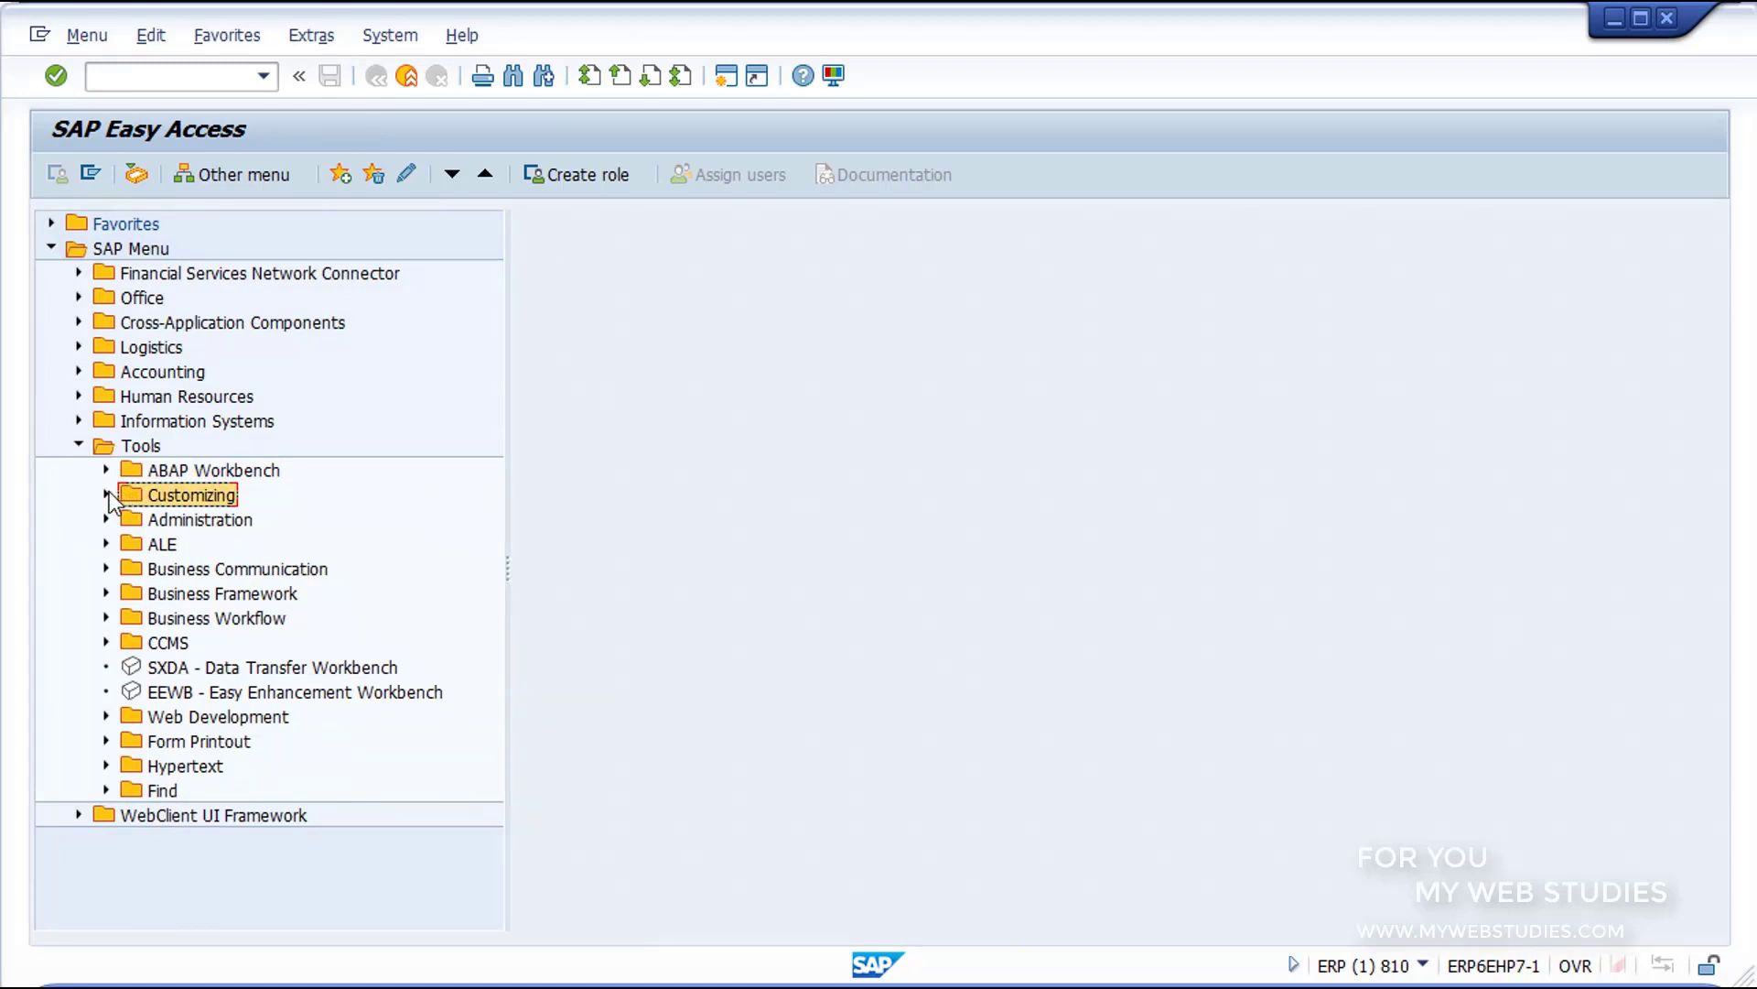
pyautogui.click(106, 495)
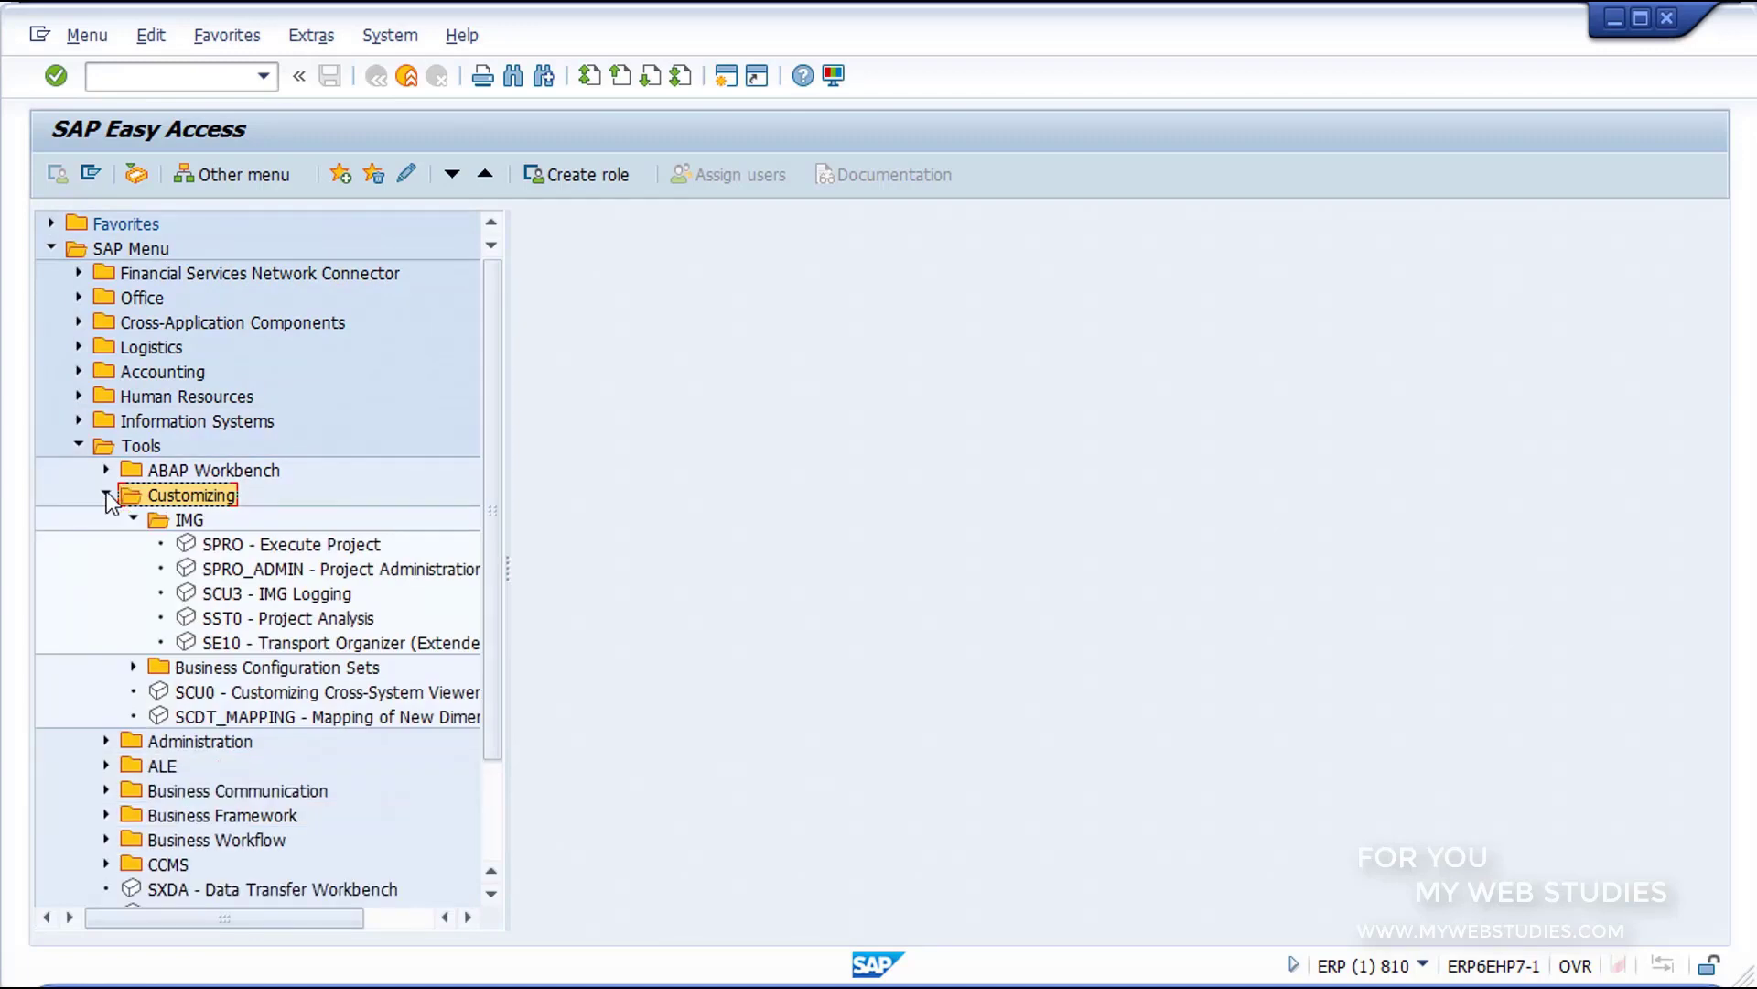
pyautogui.click(154, 518)
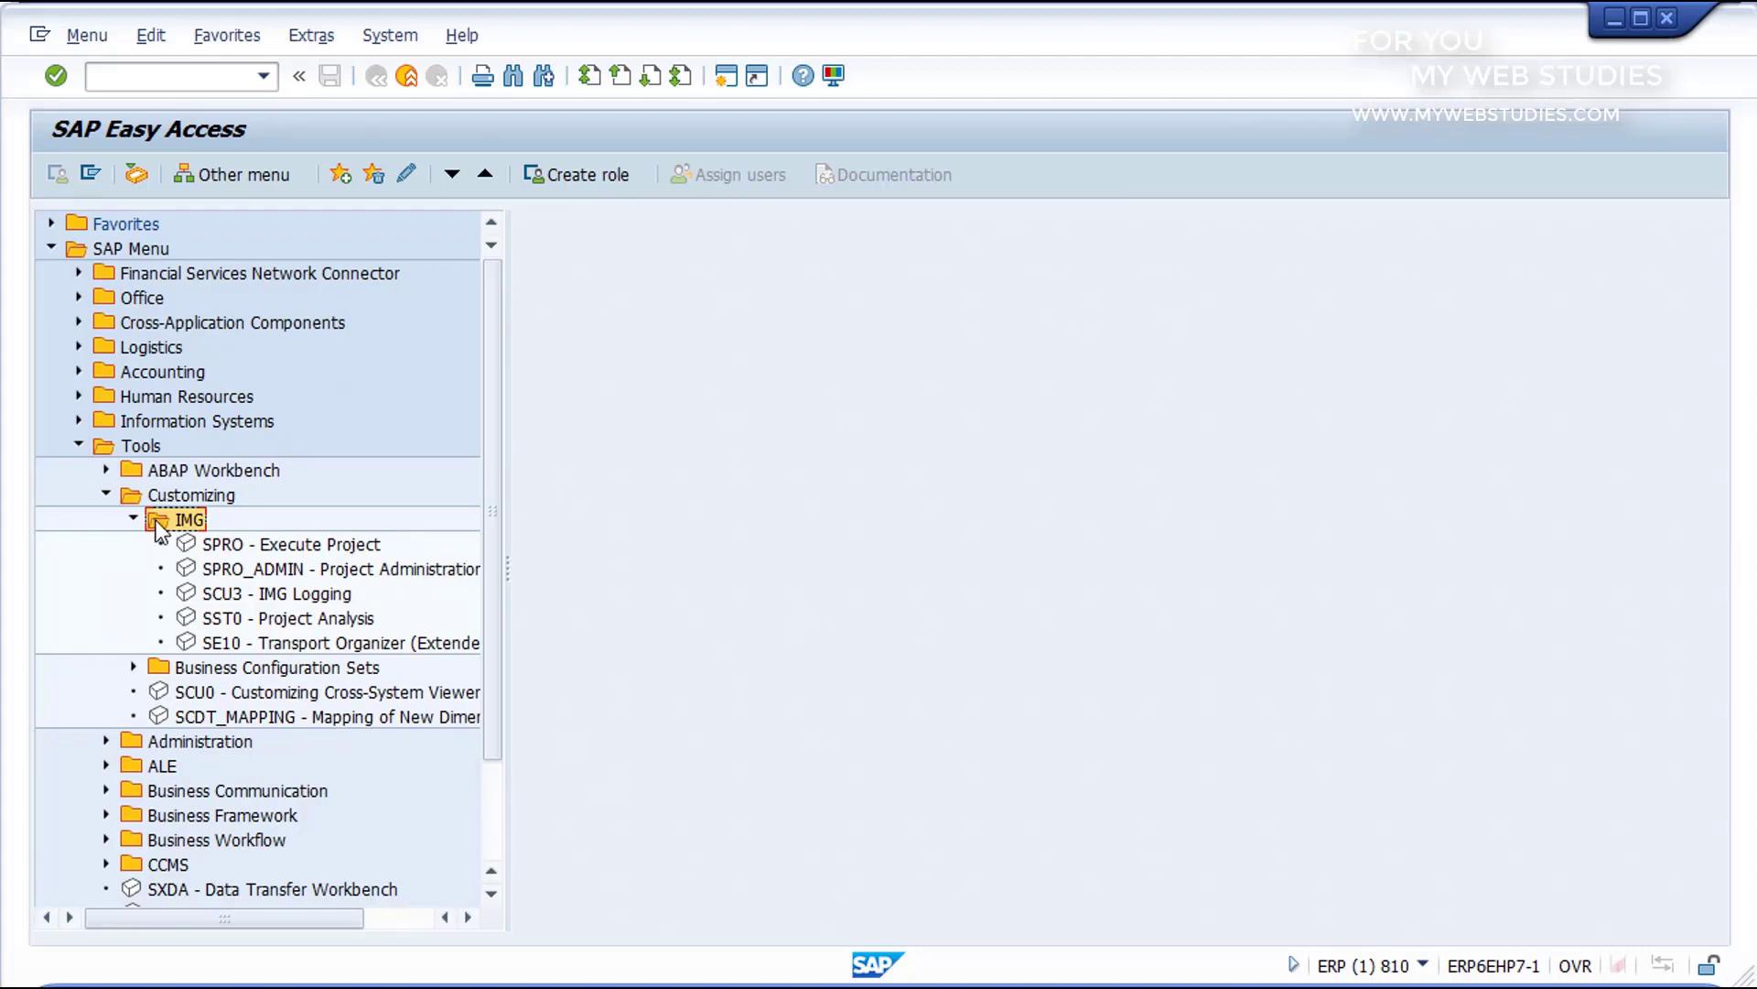
pyautogui.click(187, 544)
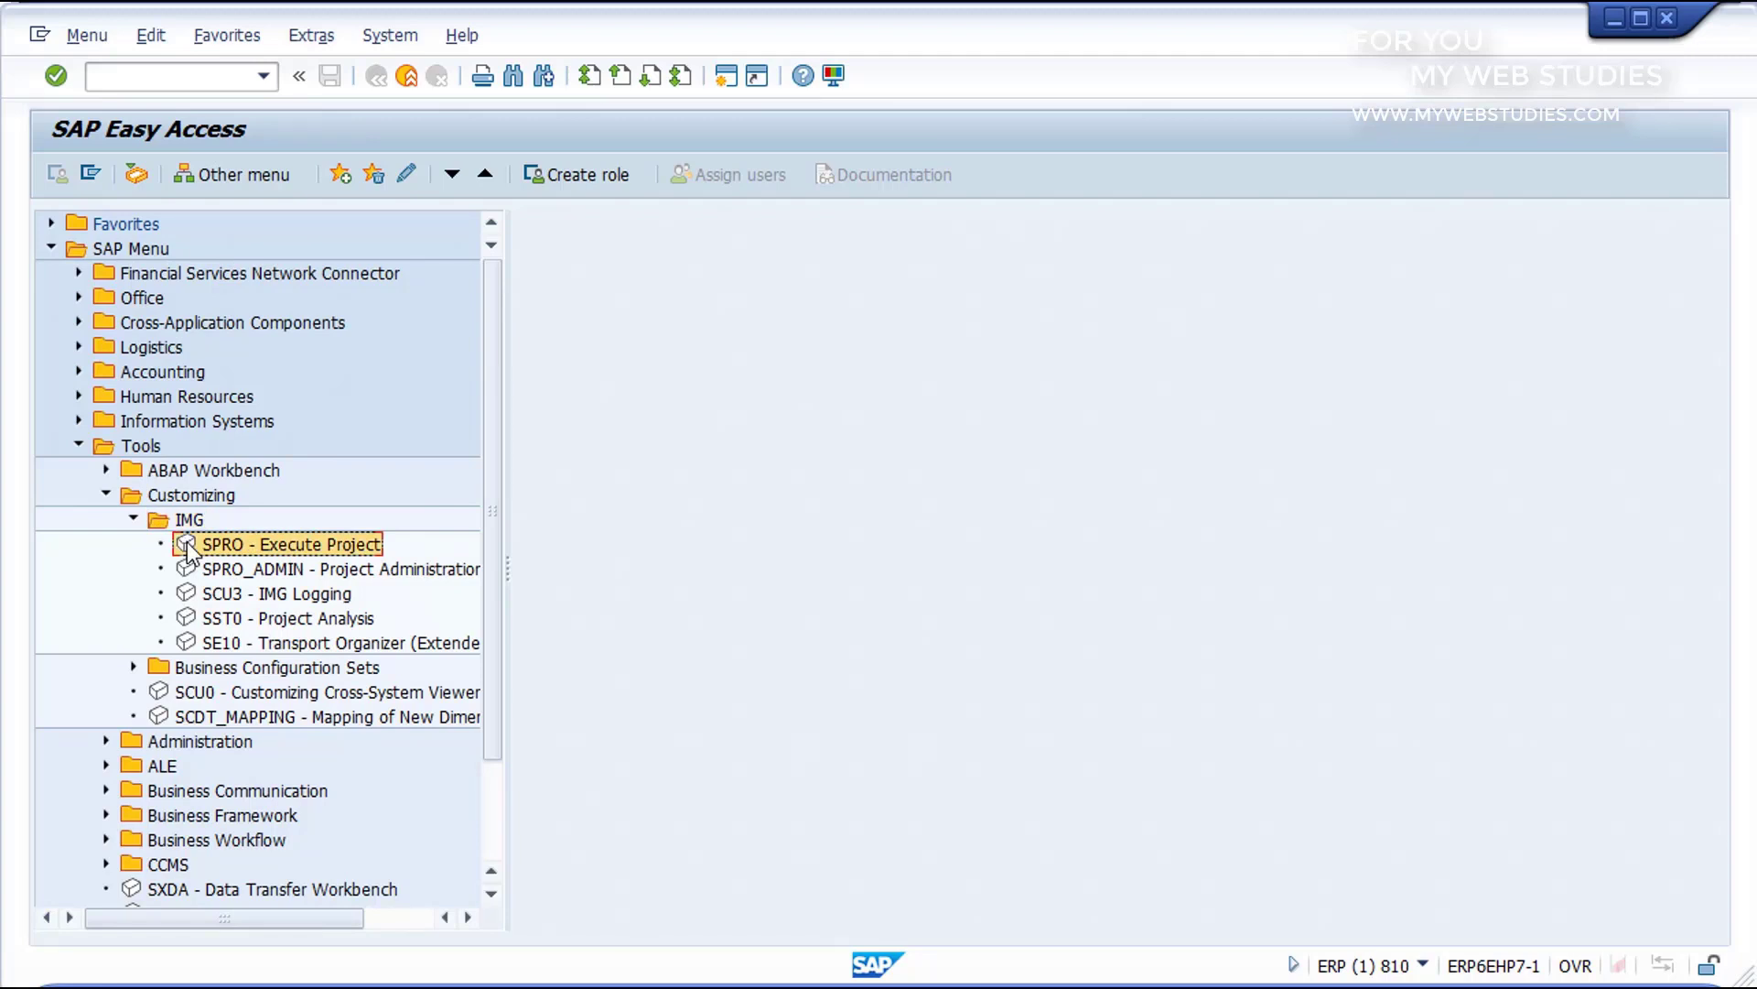
pyautogui.click(106, 494)
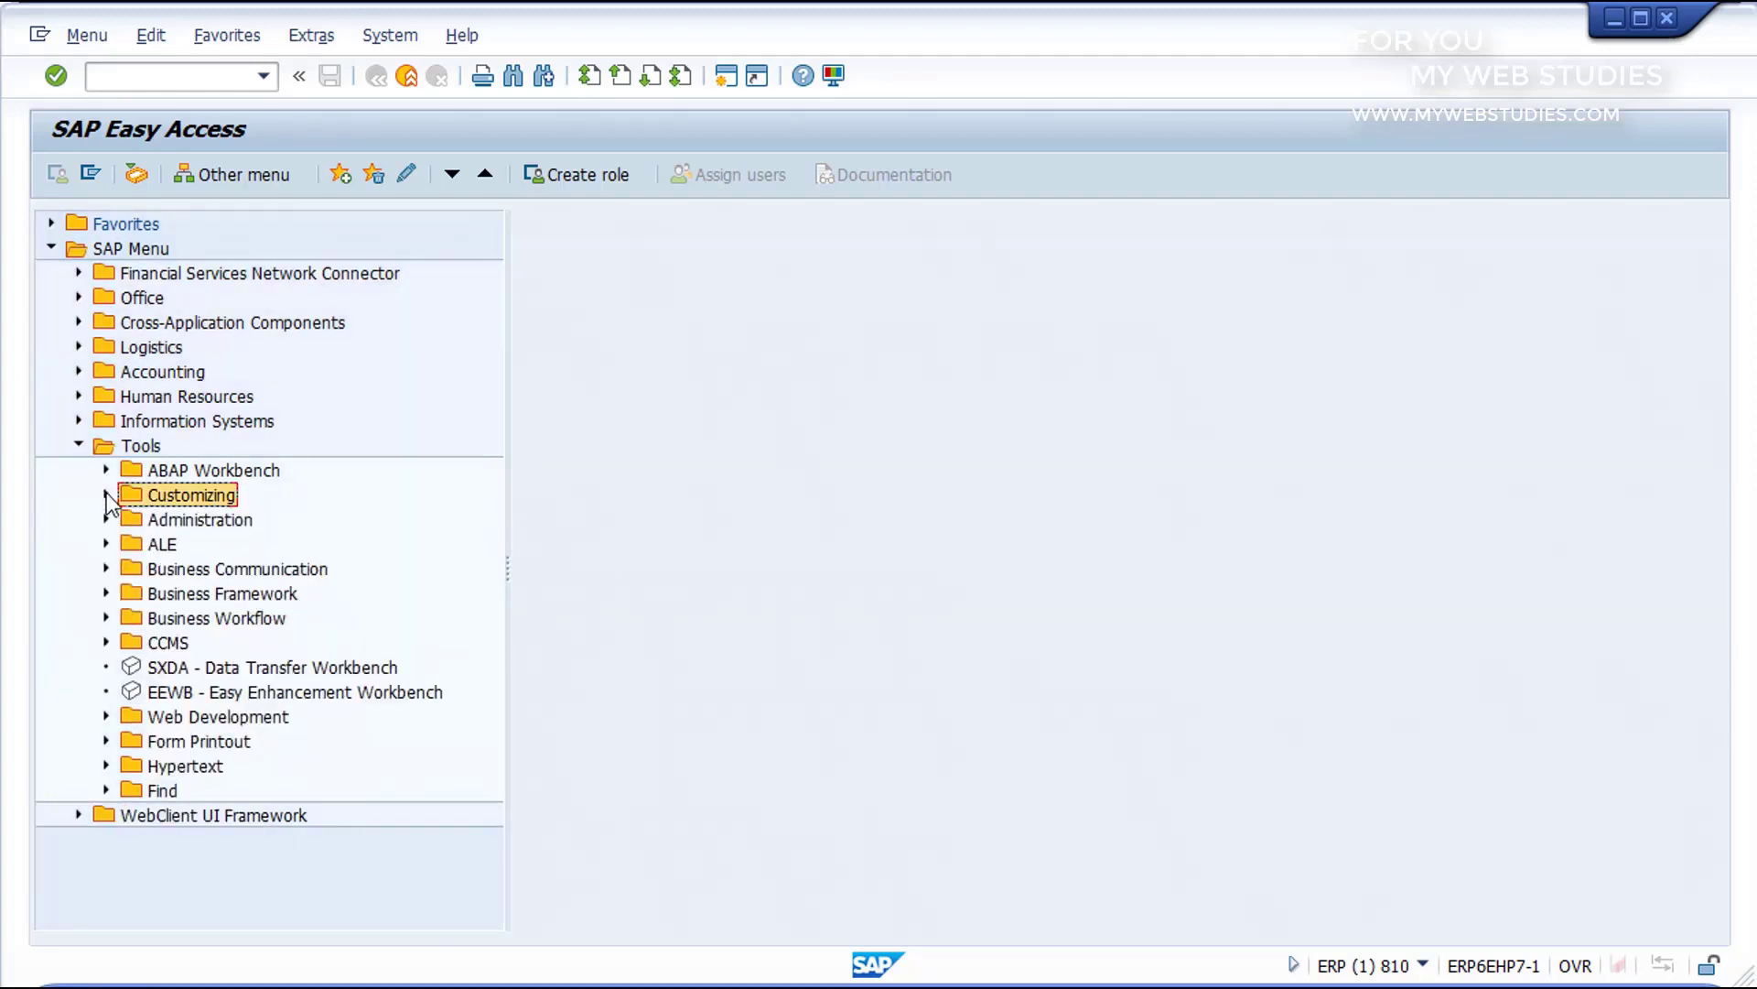
# Step: Highlight the Web Development and Form Printout folders under Tools, and return to the Tools folder
pyautogui.click(129, 718)
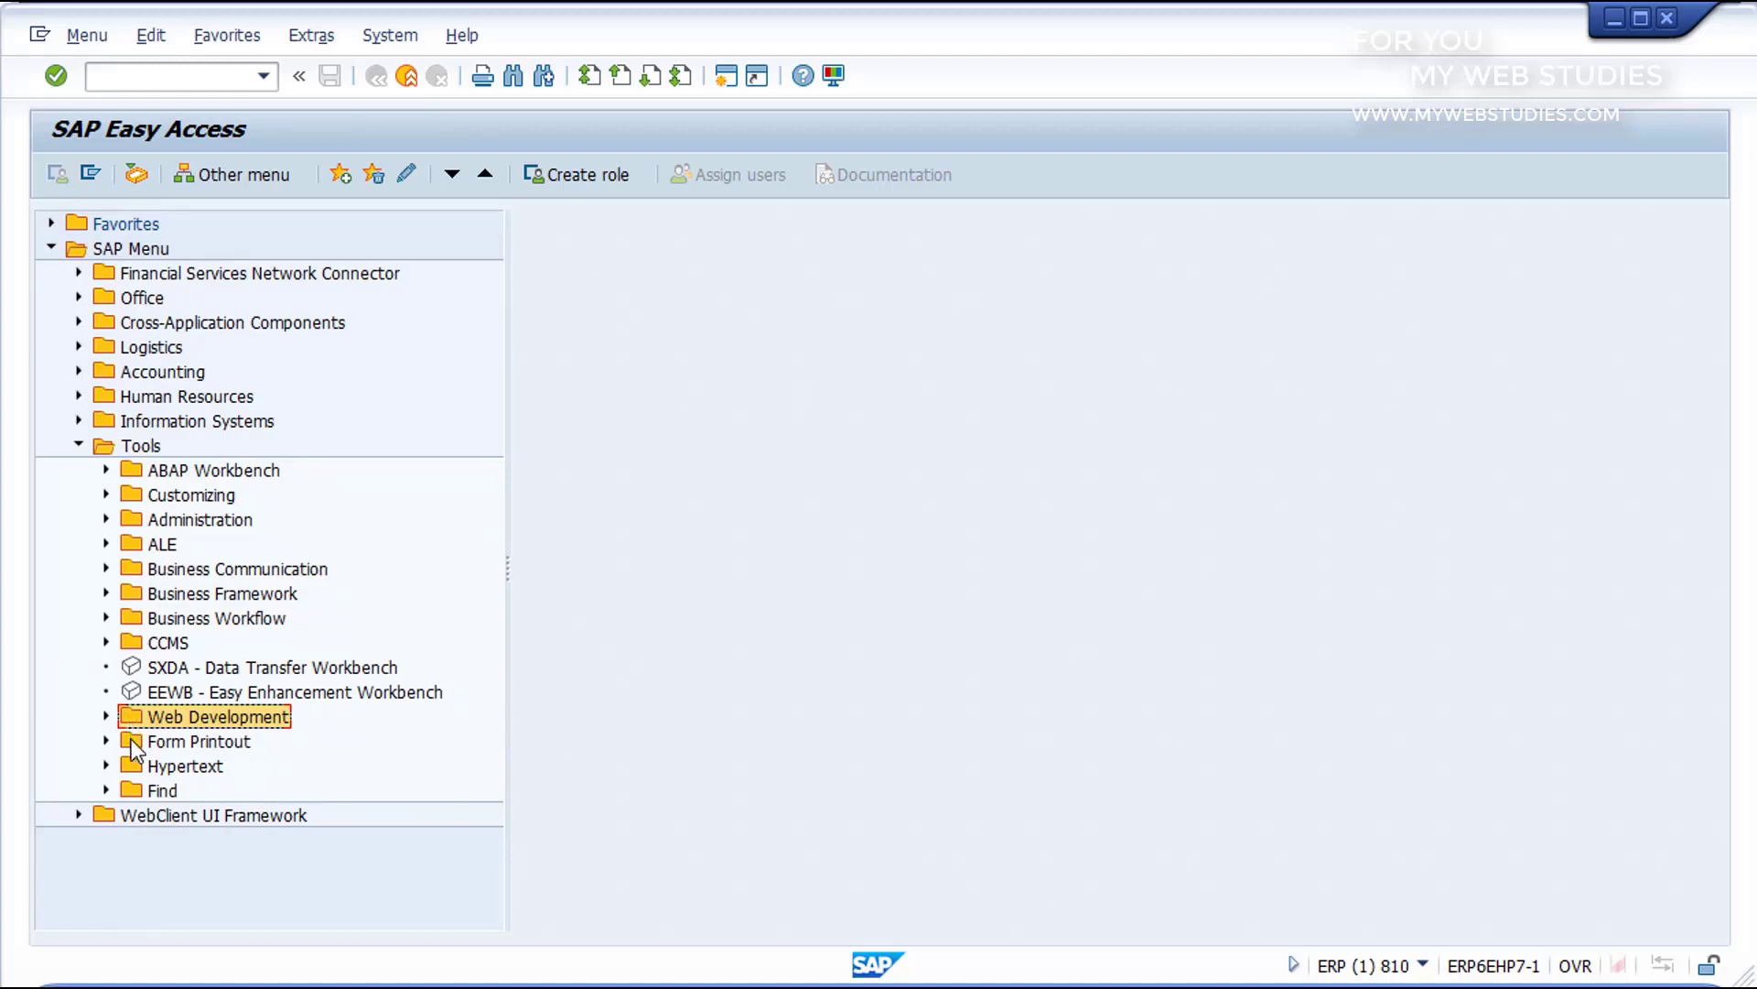
pyautogui.click(130, 741)
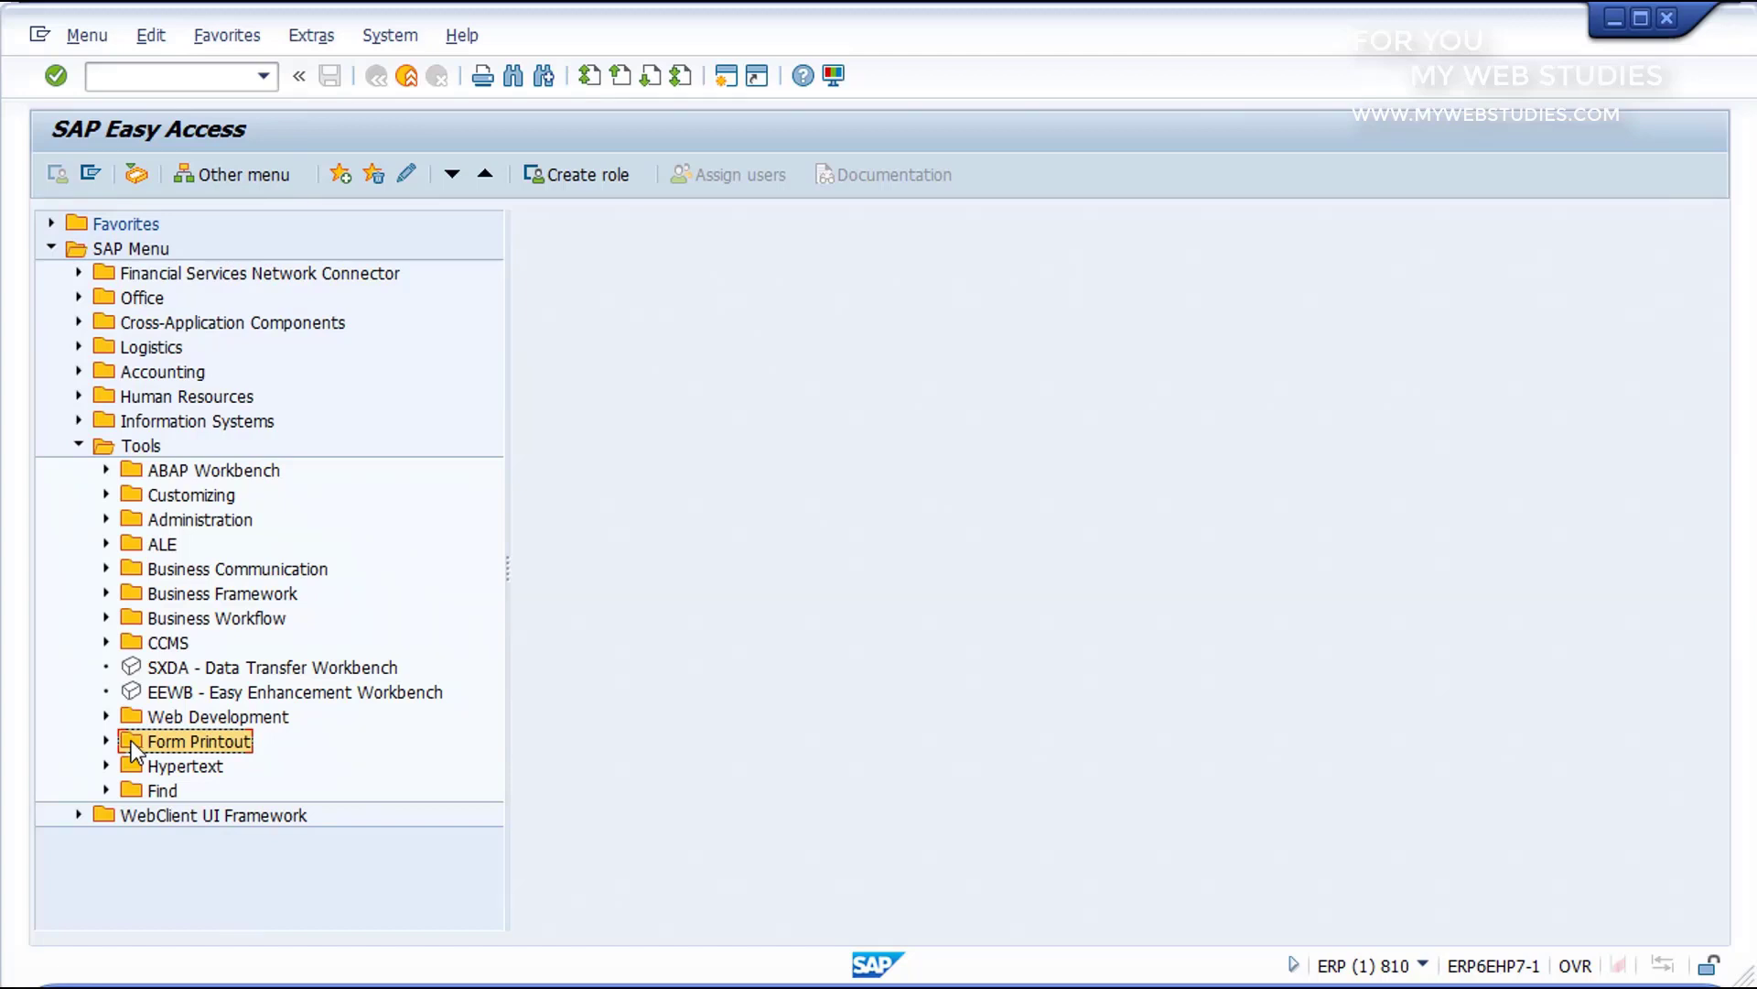
pyautogui.click(102, 449)
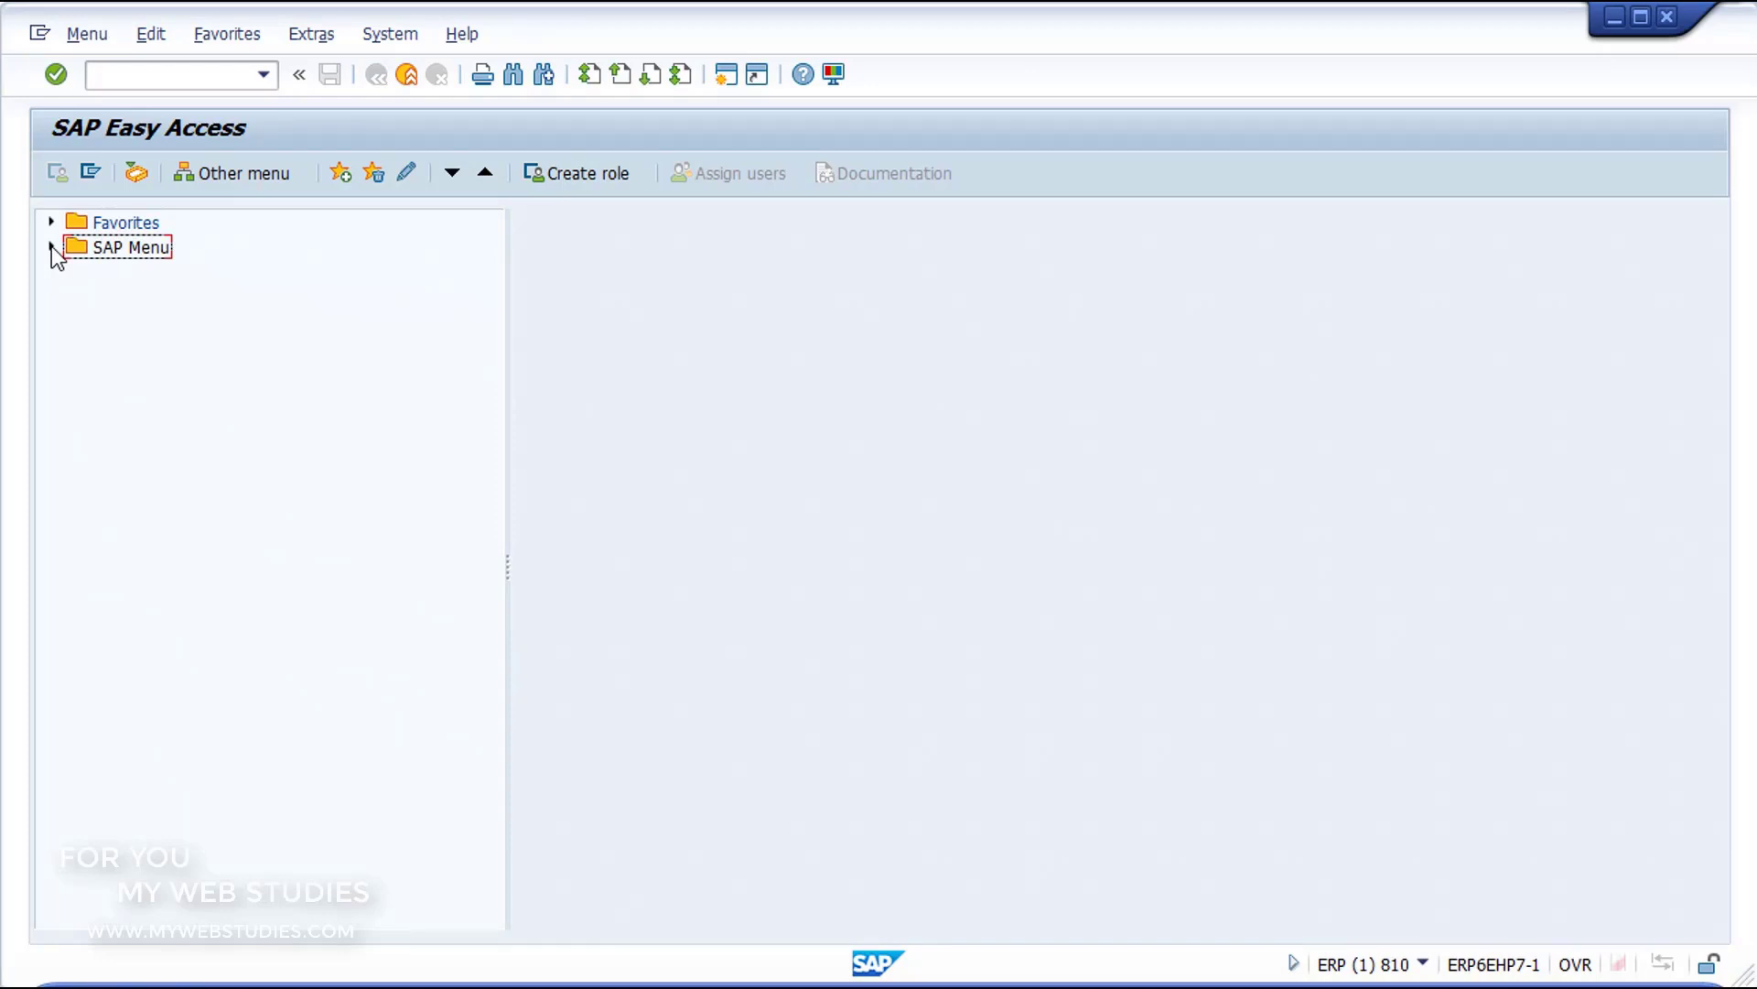
# Step: Expand the SAP Menu through Tools and Customizing to IMG and run the SPRO - Execute Project transaction
pyautogui.click(52, 245)
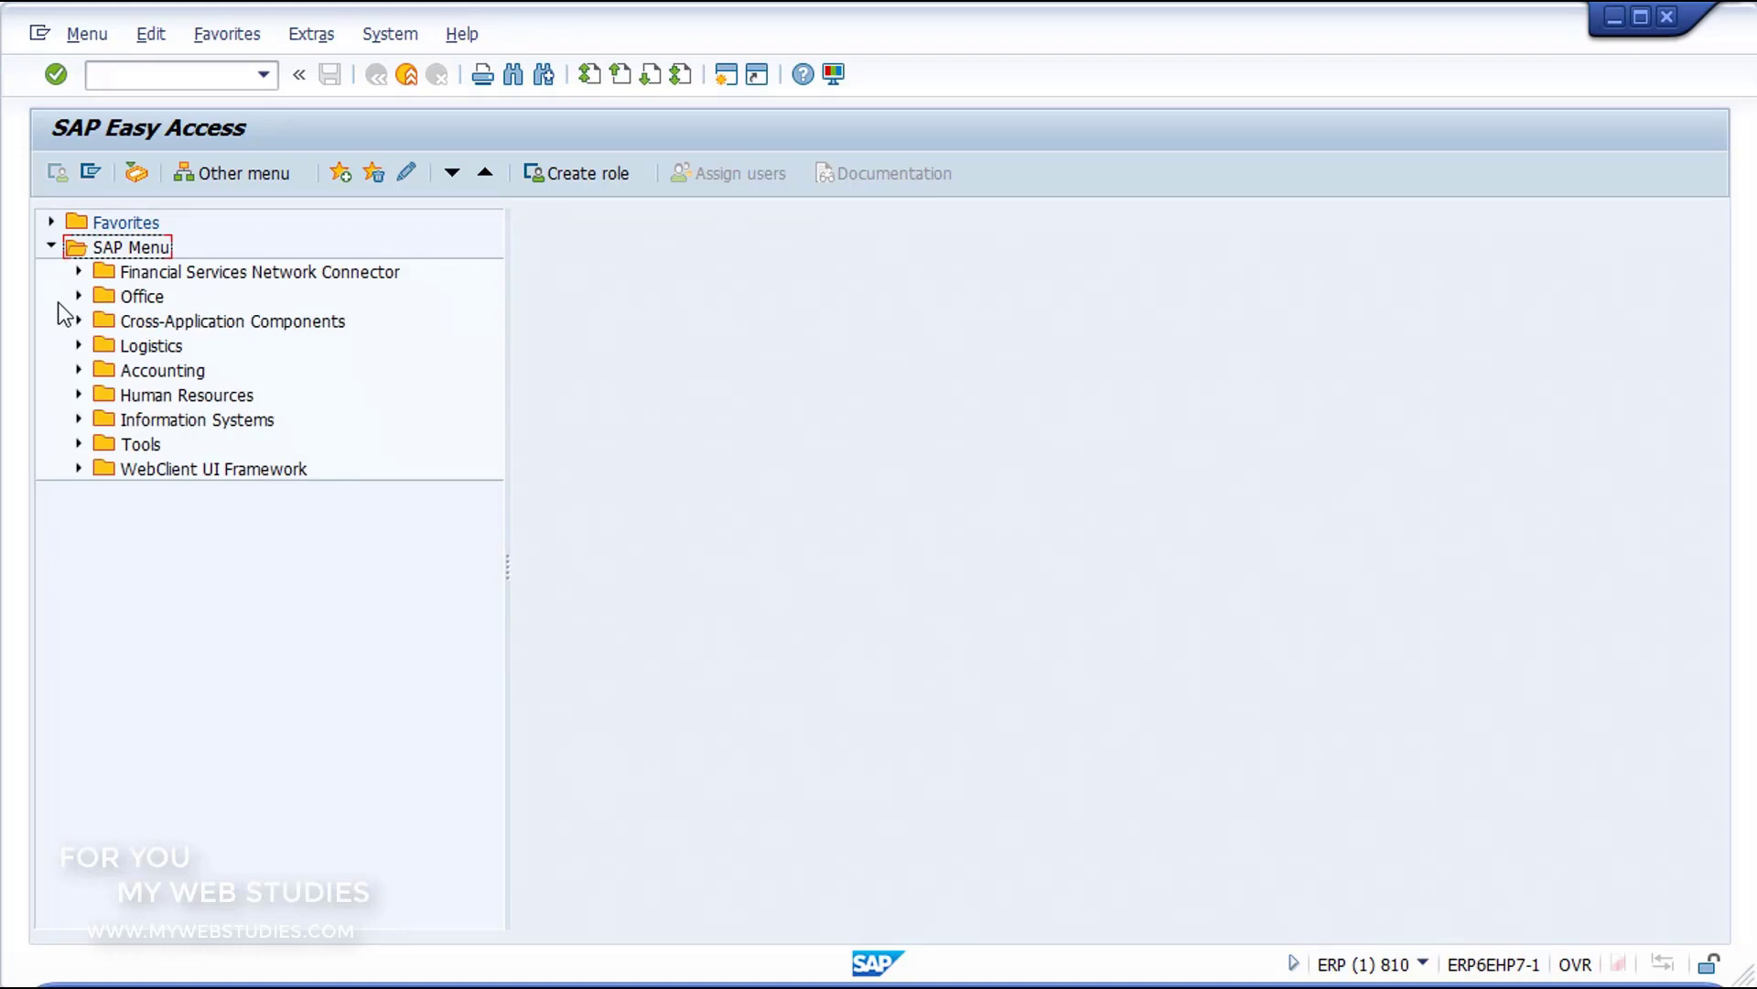
pyautogui.click(79, 445)
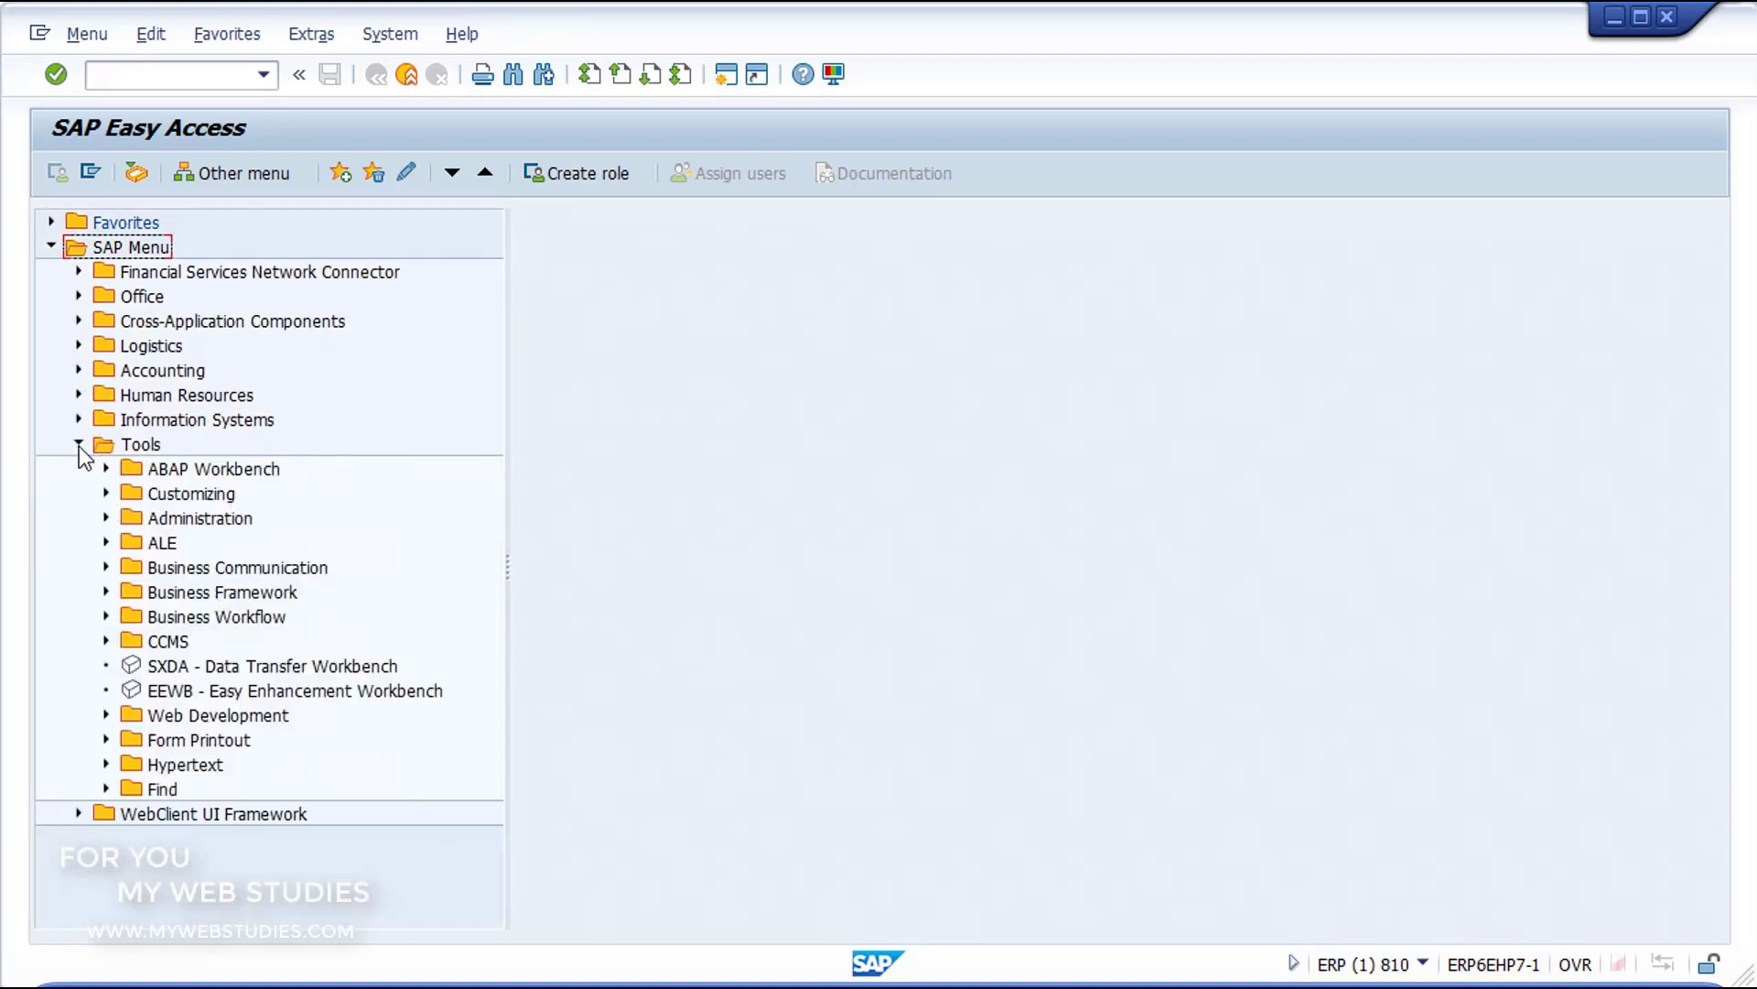
pyautogui.click(106, 494)
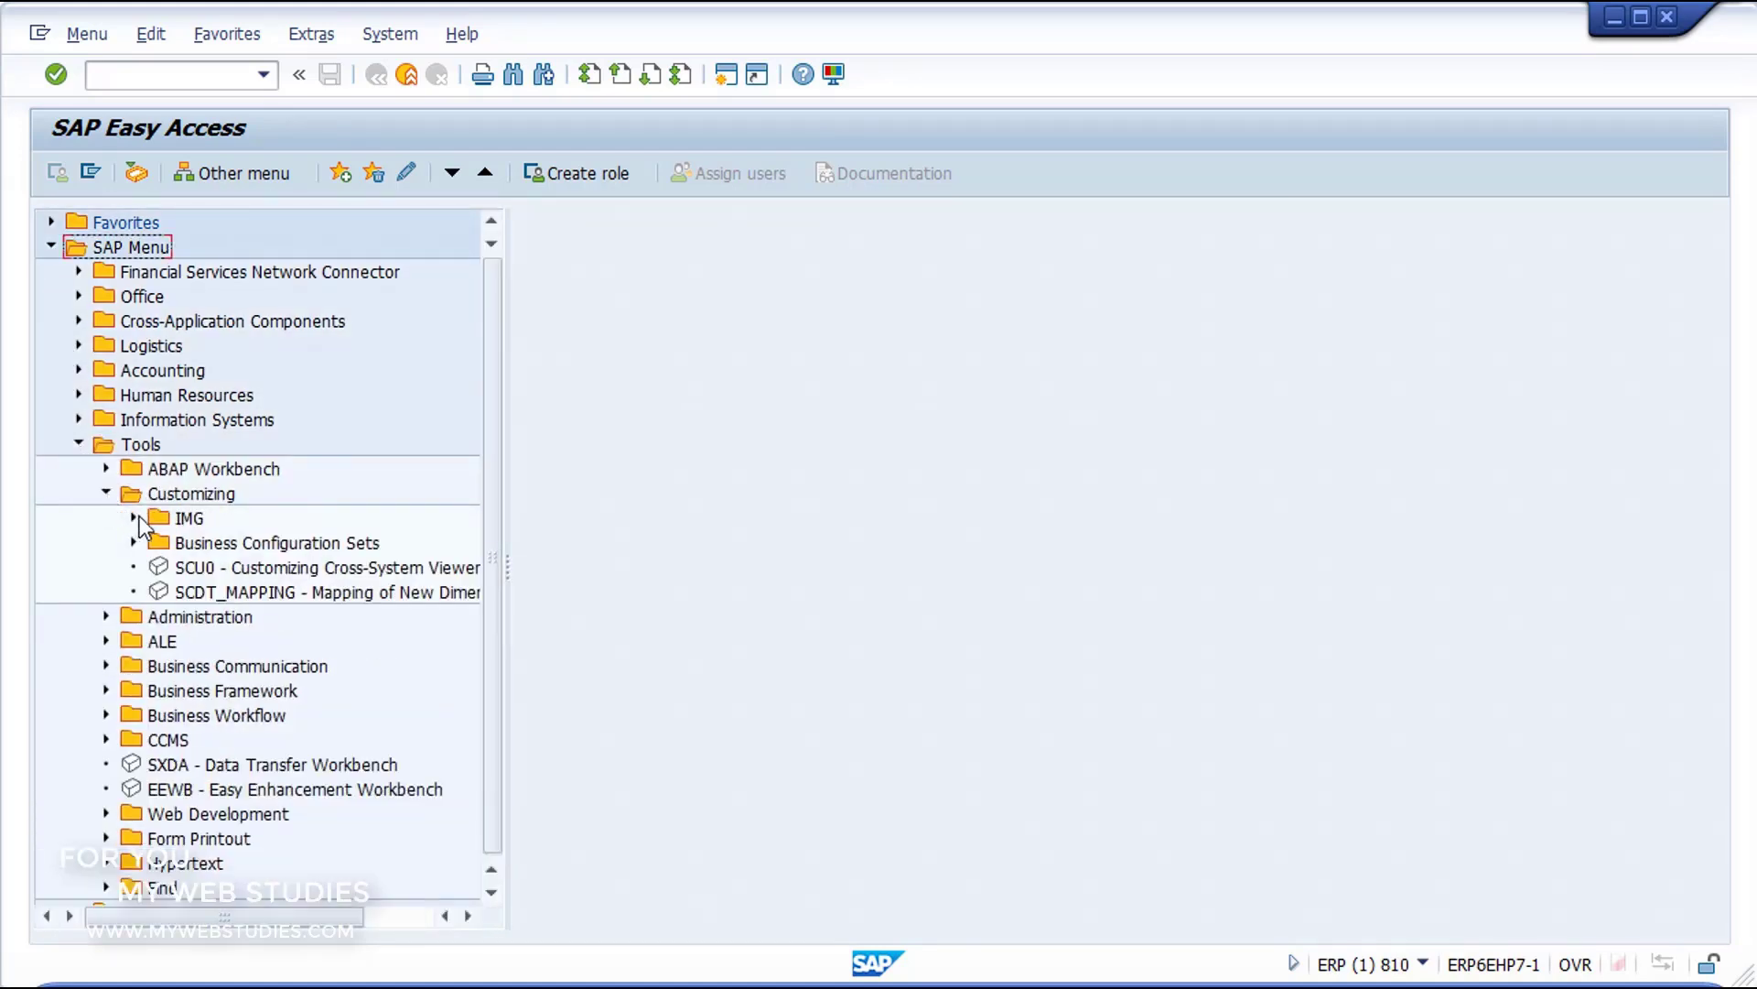
pyautogui.click(133, 519)
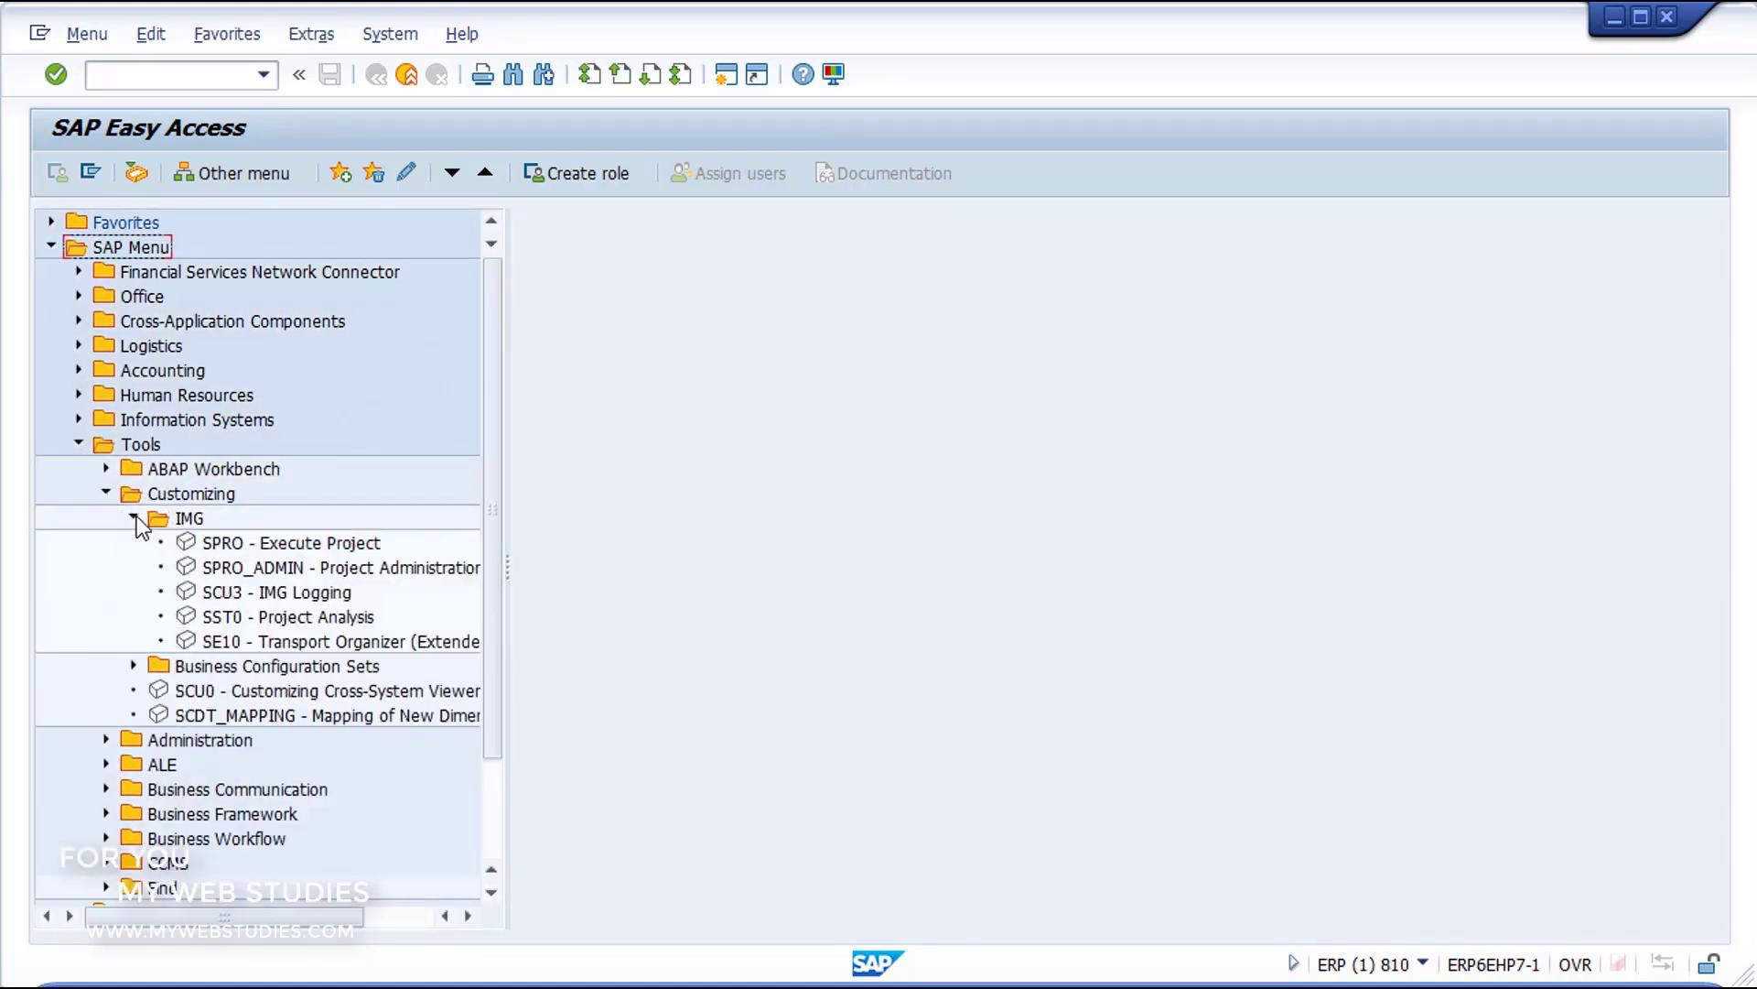
pyautogui.click(261, 542)
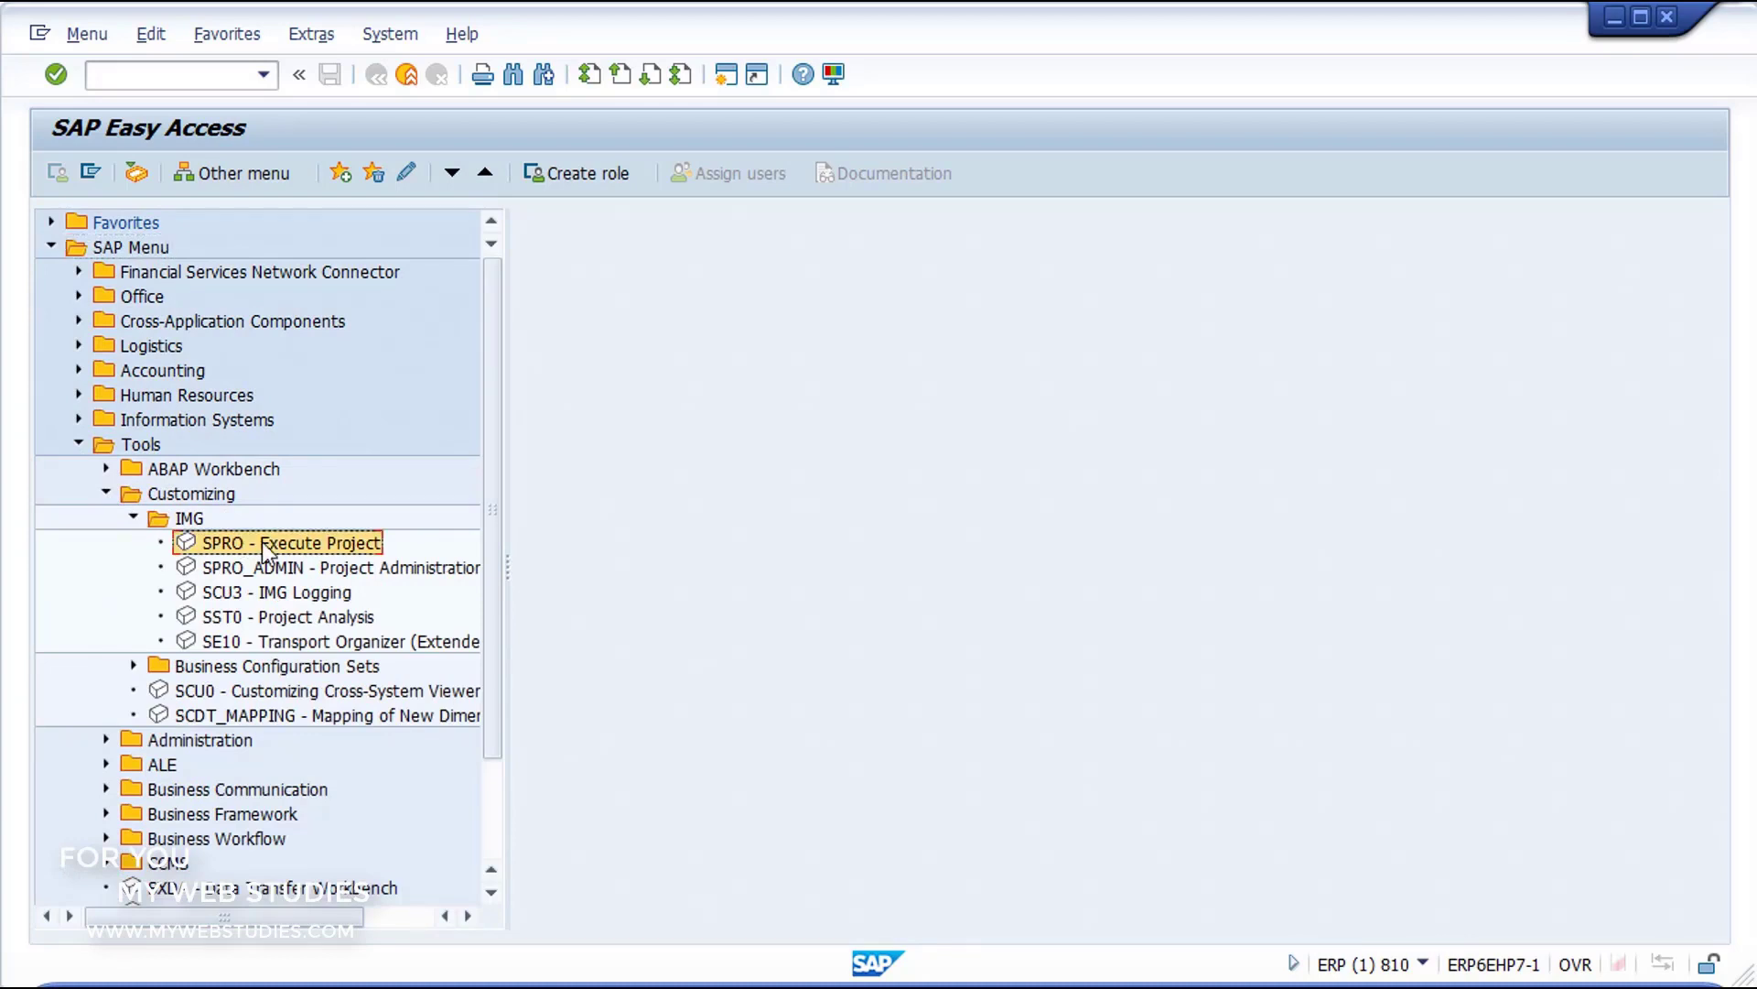
pyautogui.doubleClick(261, 542)
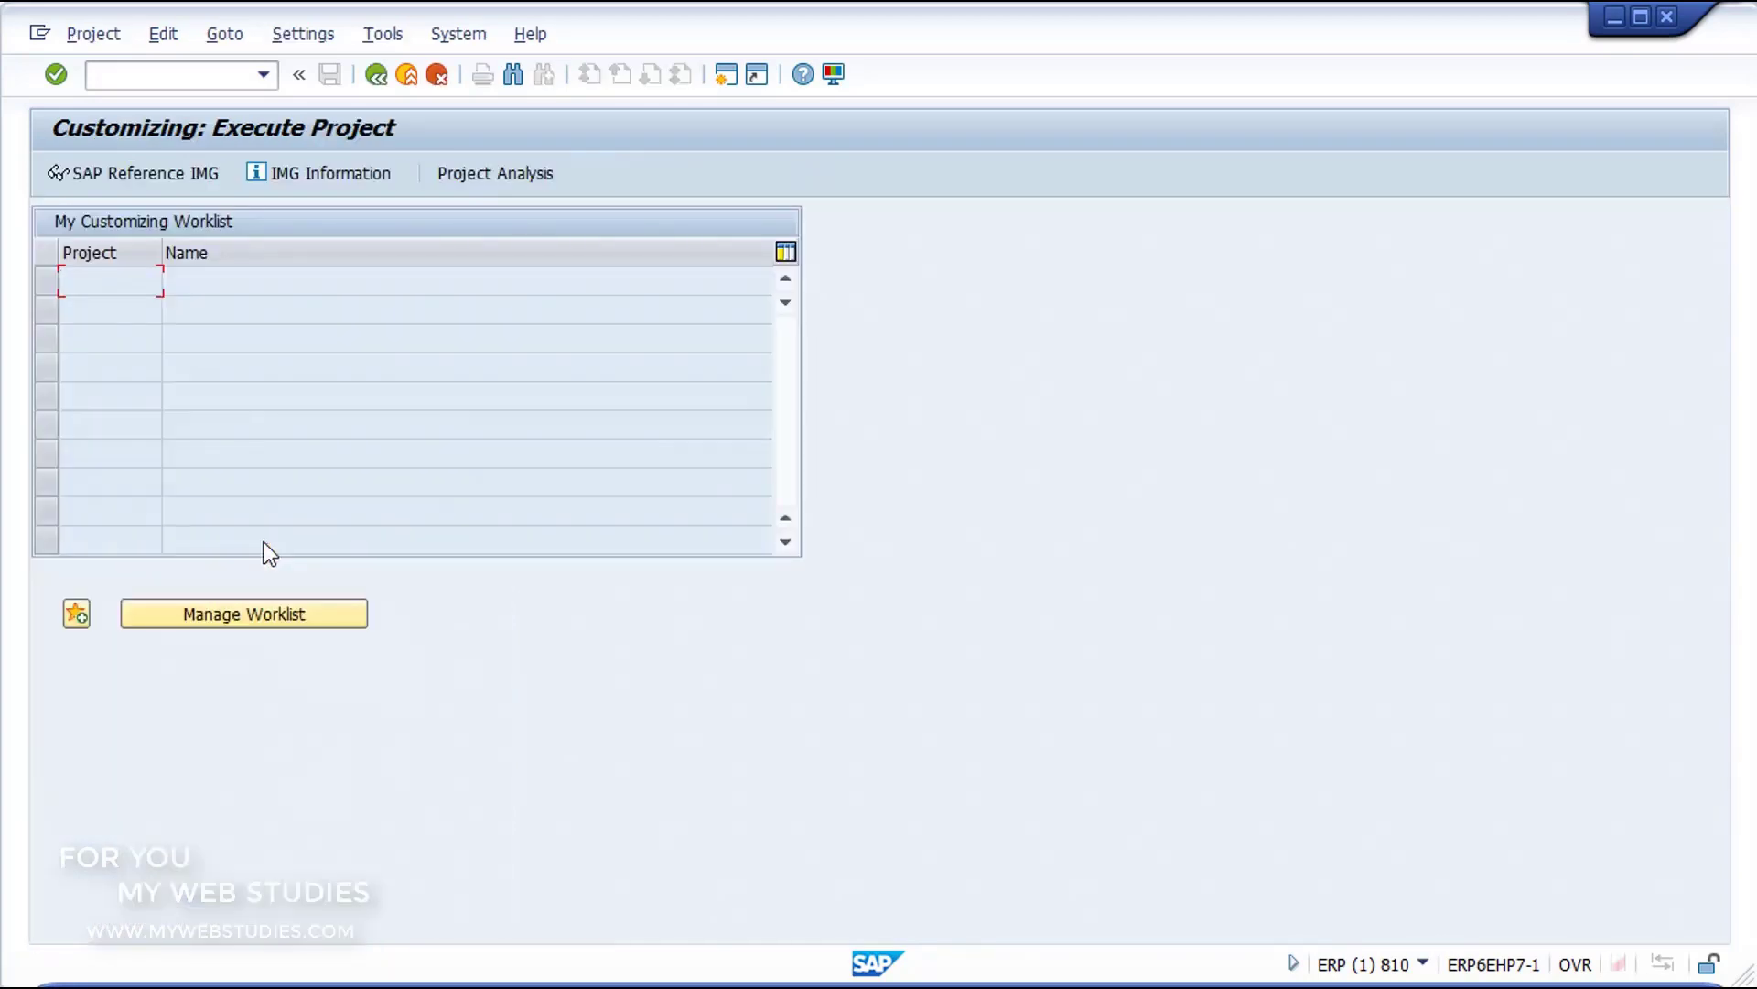
# Step: Display the SAP Reference IMG and expand Enterprise Structure, Definition and Financial Accounting
pyautogui.click(129, 173)
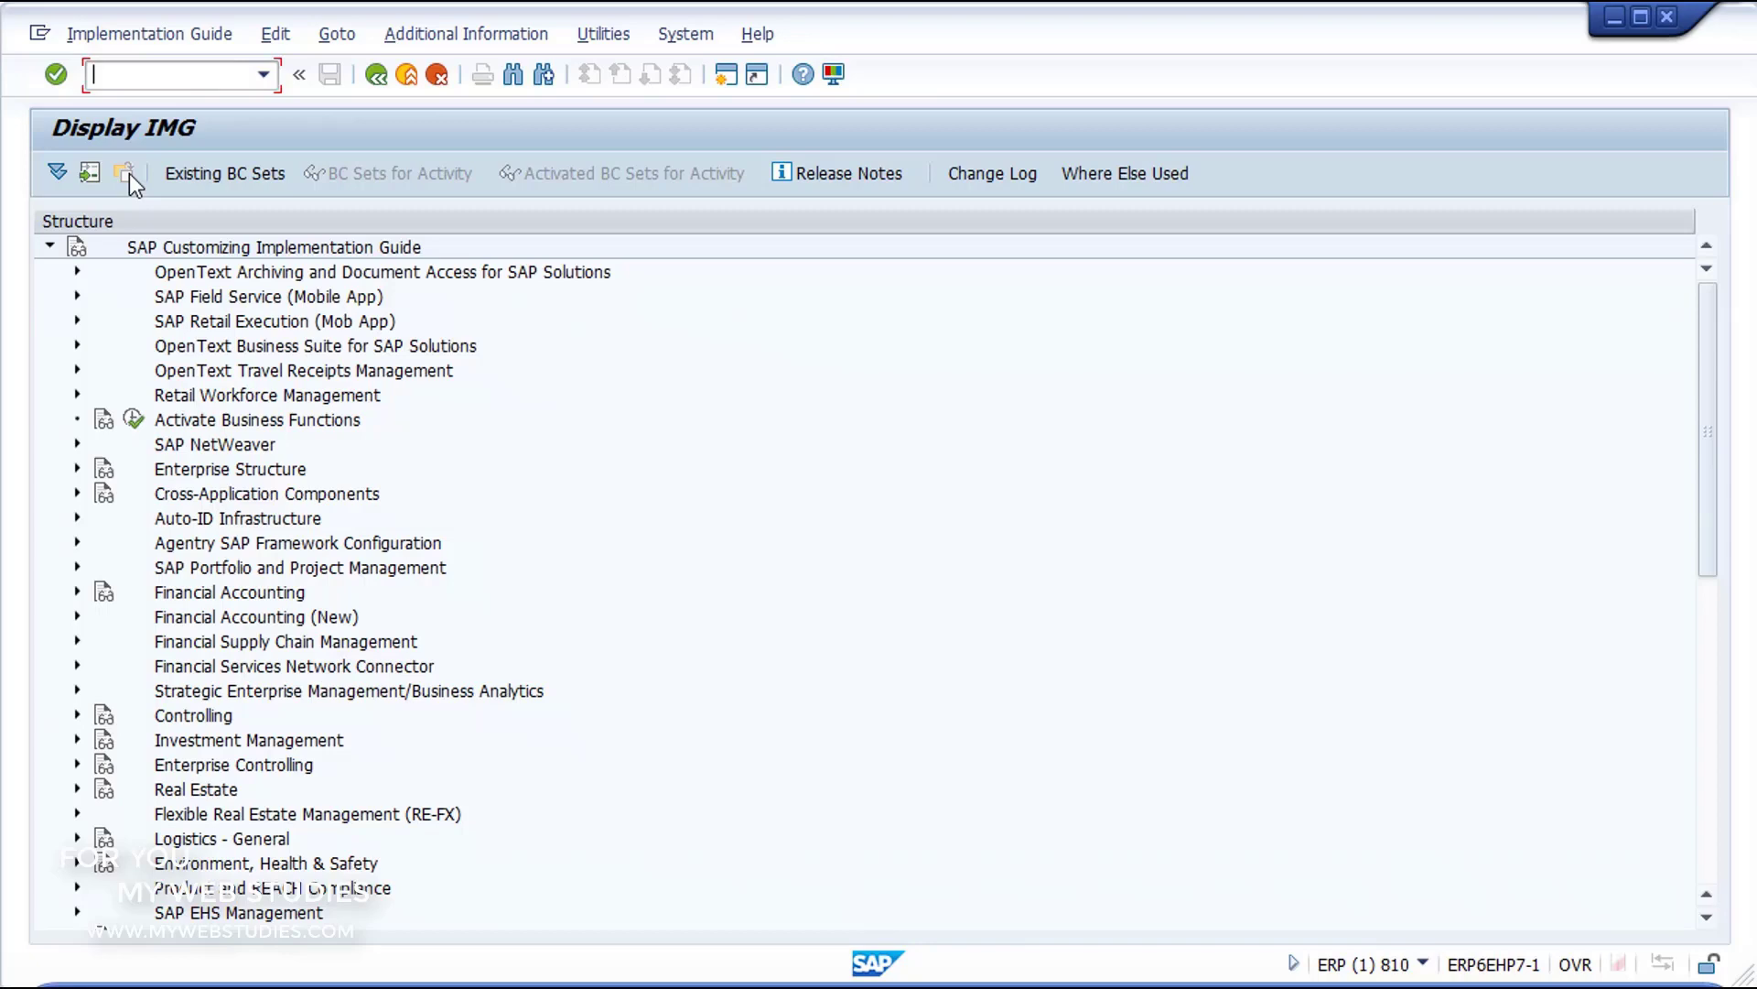
pyautogui.click(77, 469)
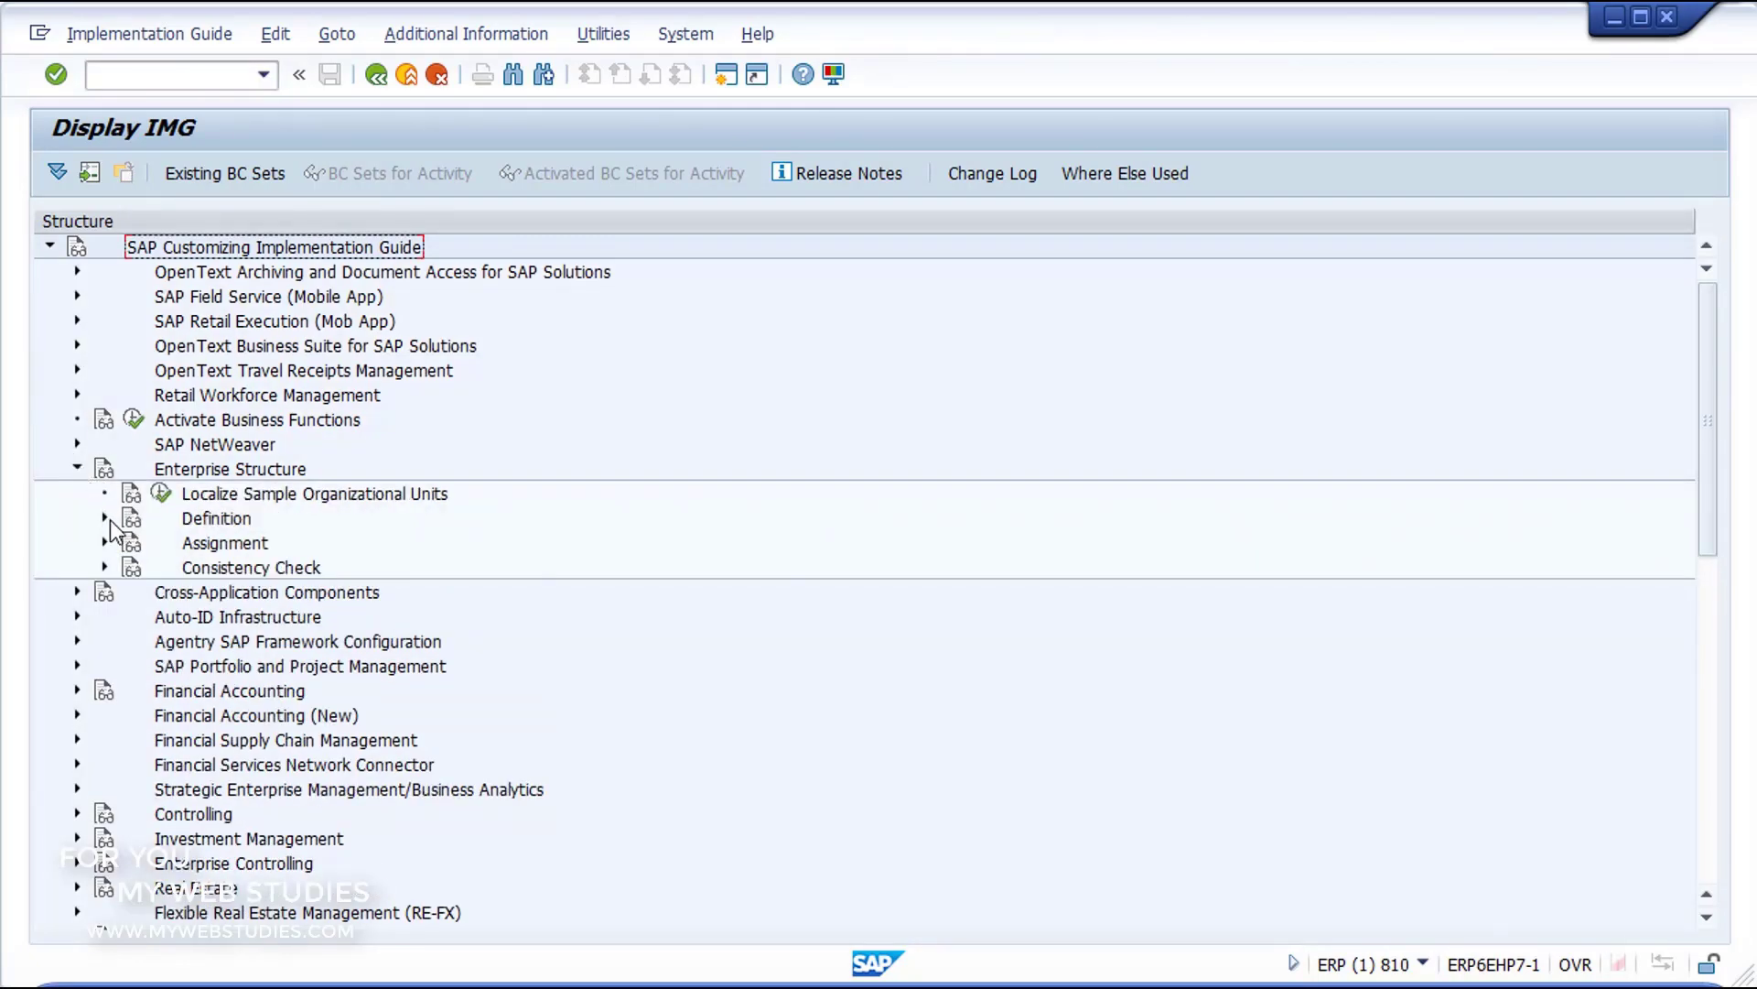
pyautogui.click(106, 519)
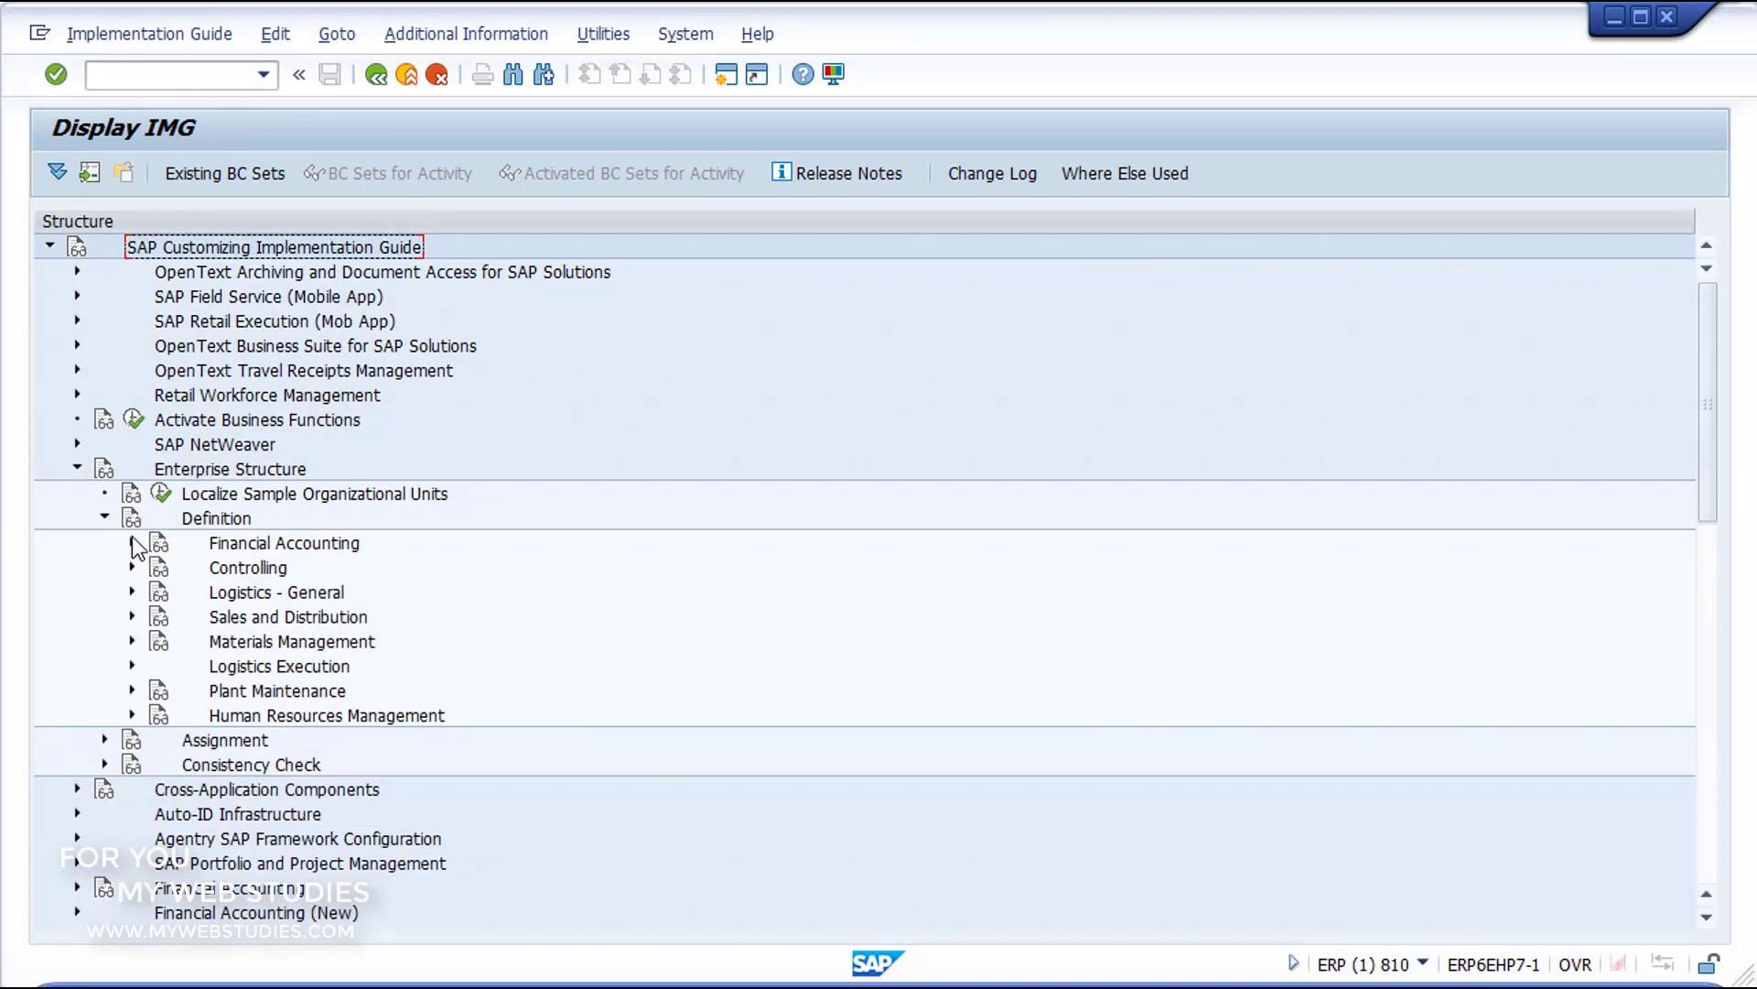
pyautogui.click(133, 543)
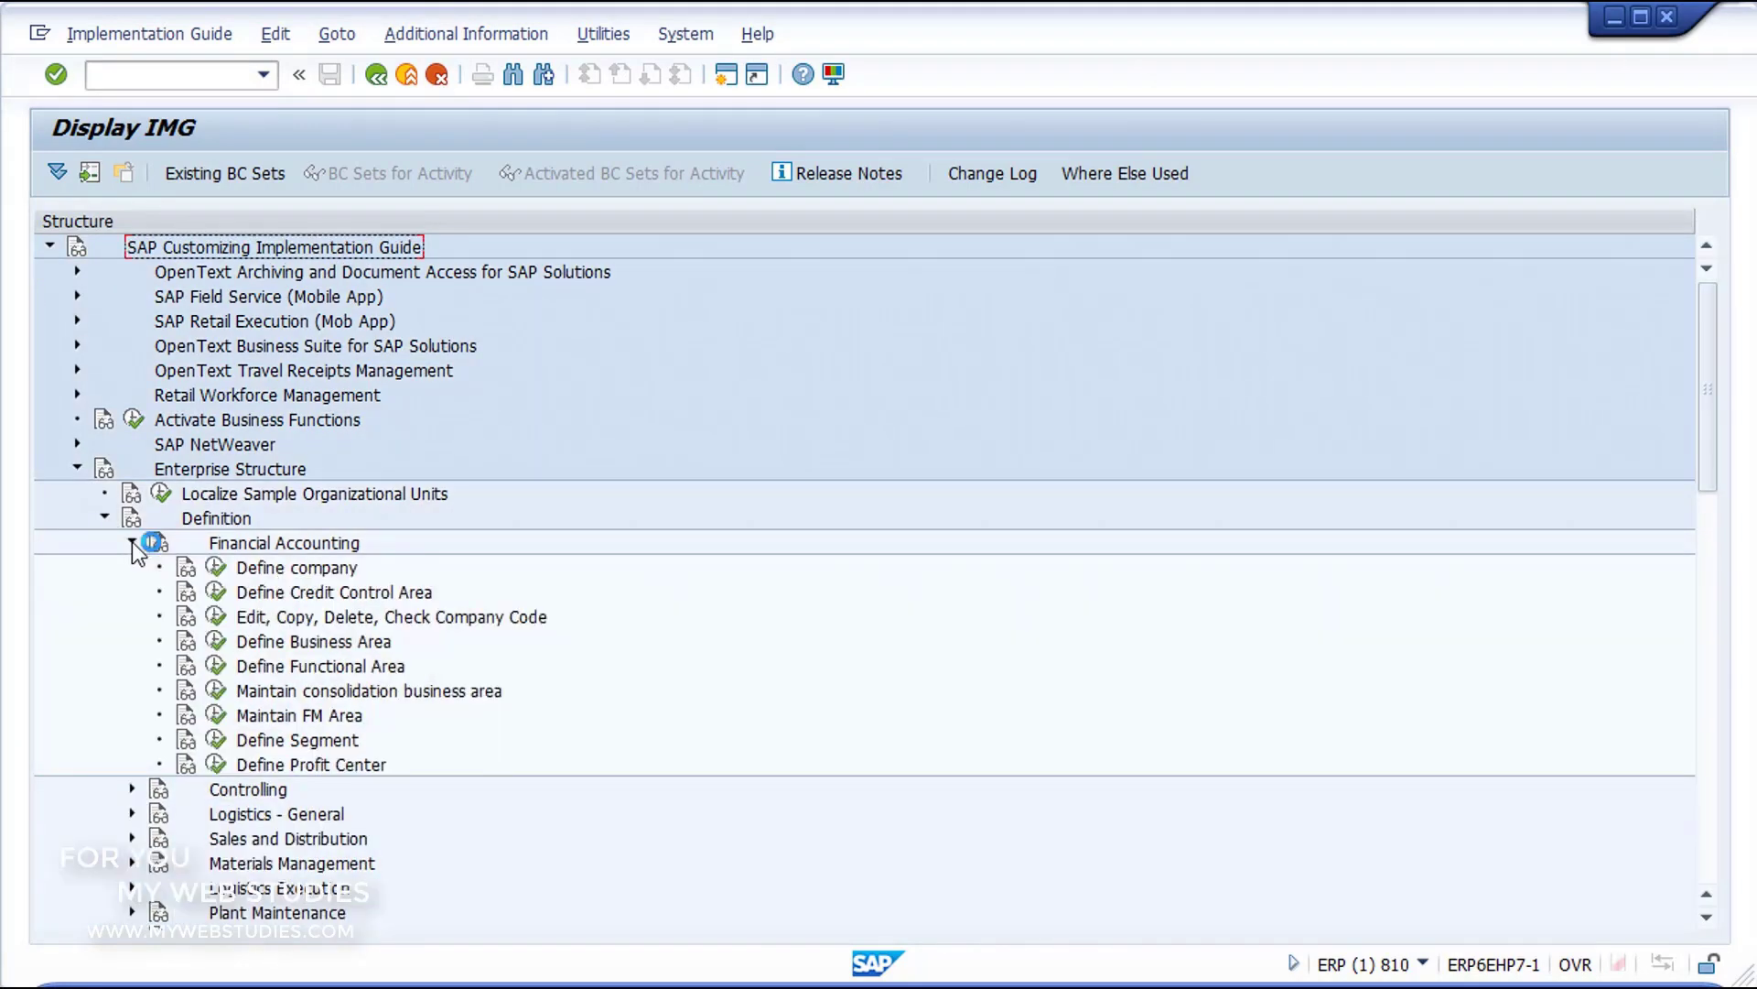
# Step: Execute the Edit, Copy, Delete, Check Company Code activity and choose Copy, delete, check company code
pyautogui.click(297, 618)
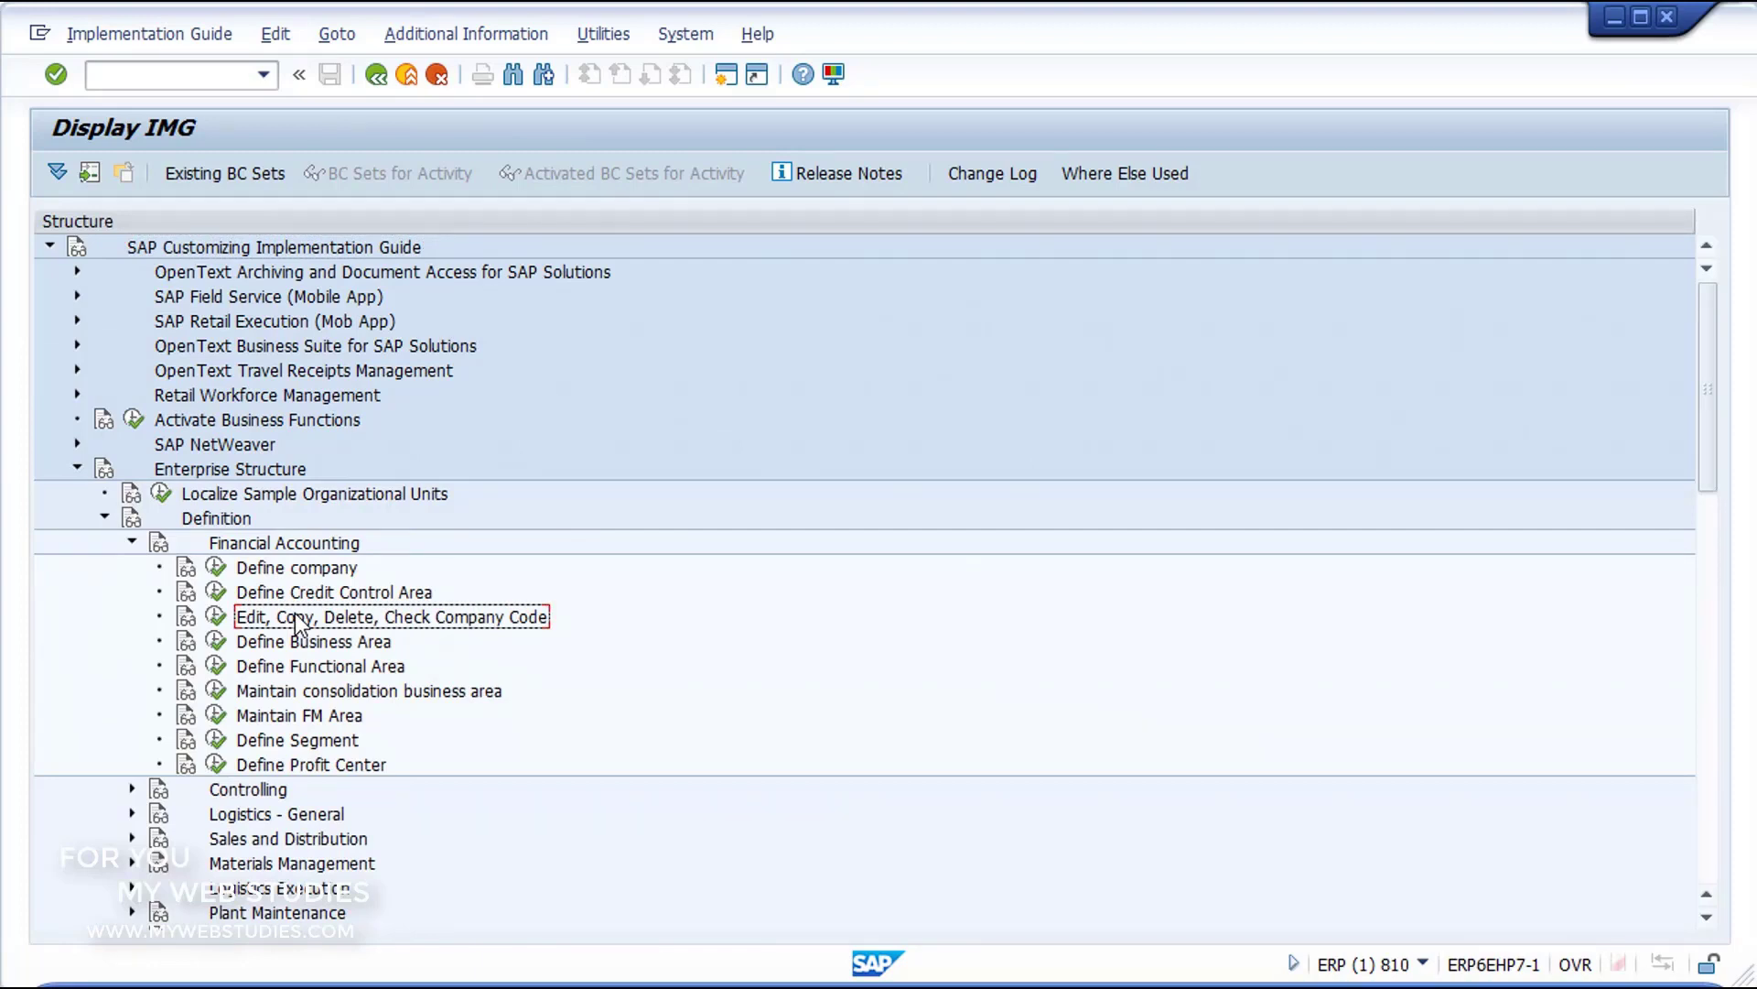
pyautogui.click(217, 618)
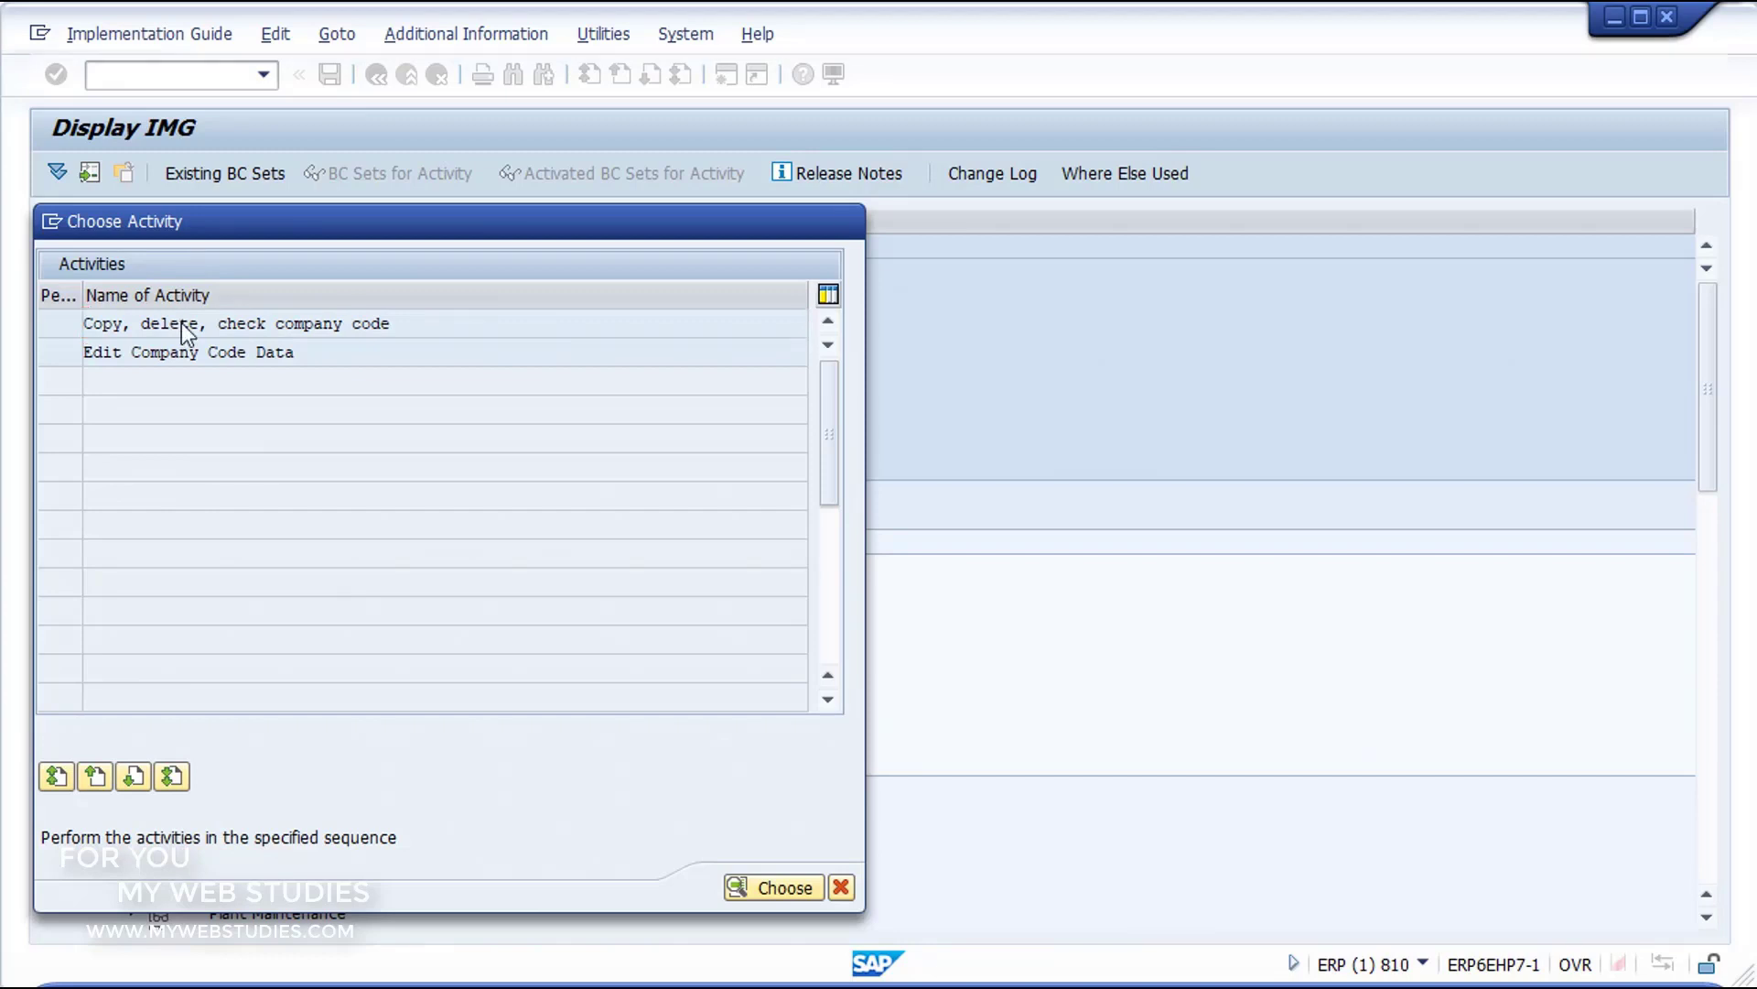
pyautogui.doubleClick(183, 323)
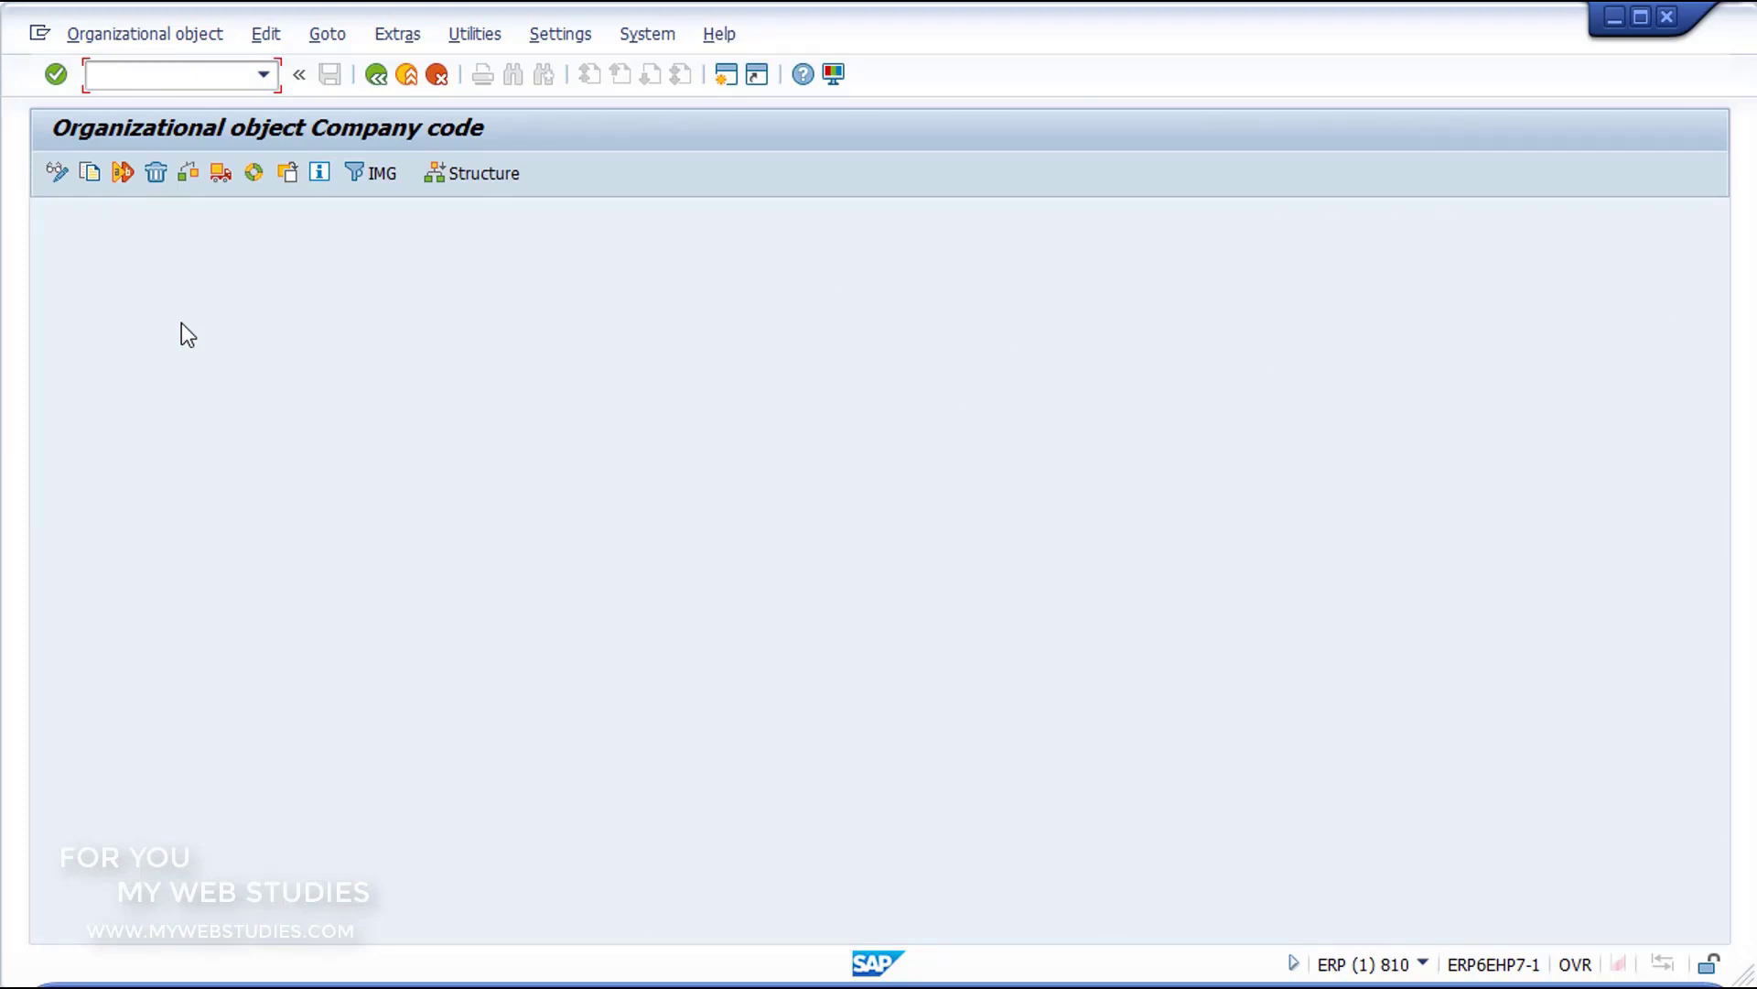
# Step: Start copying a company code and choose 0002, Sociedad practica 00, from the value list as the source
pyautogui.click(87, 173)
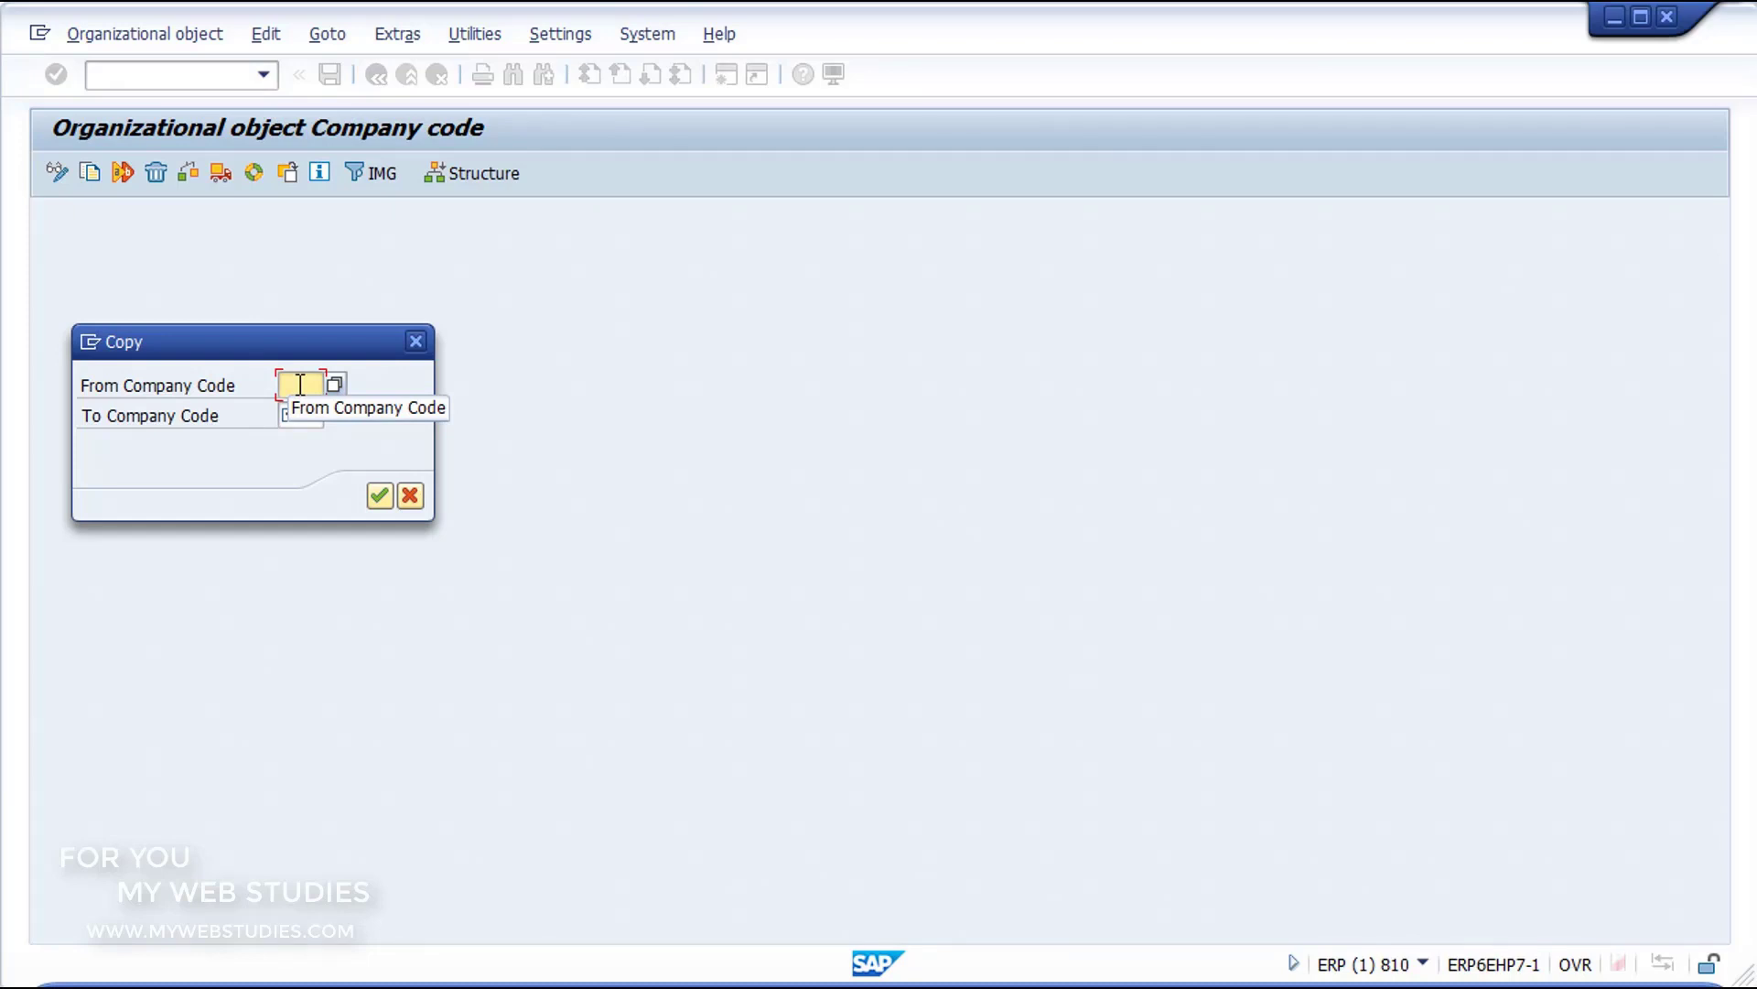
pyautogui.click(335, 383)
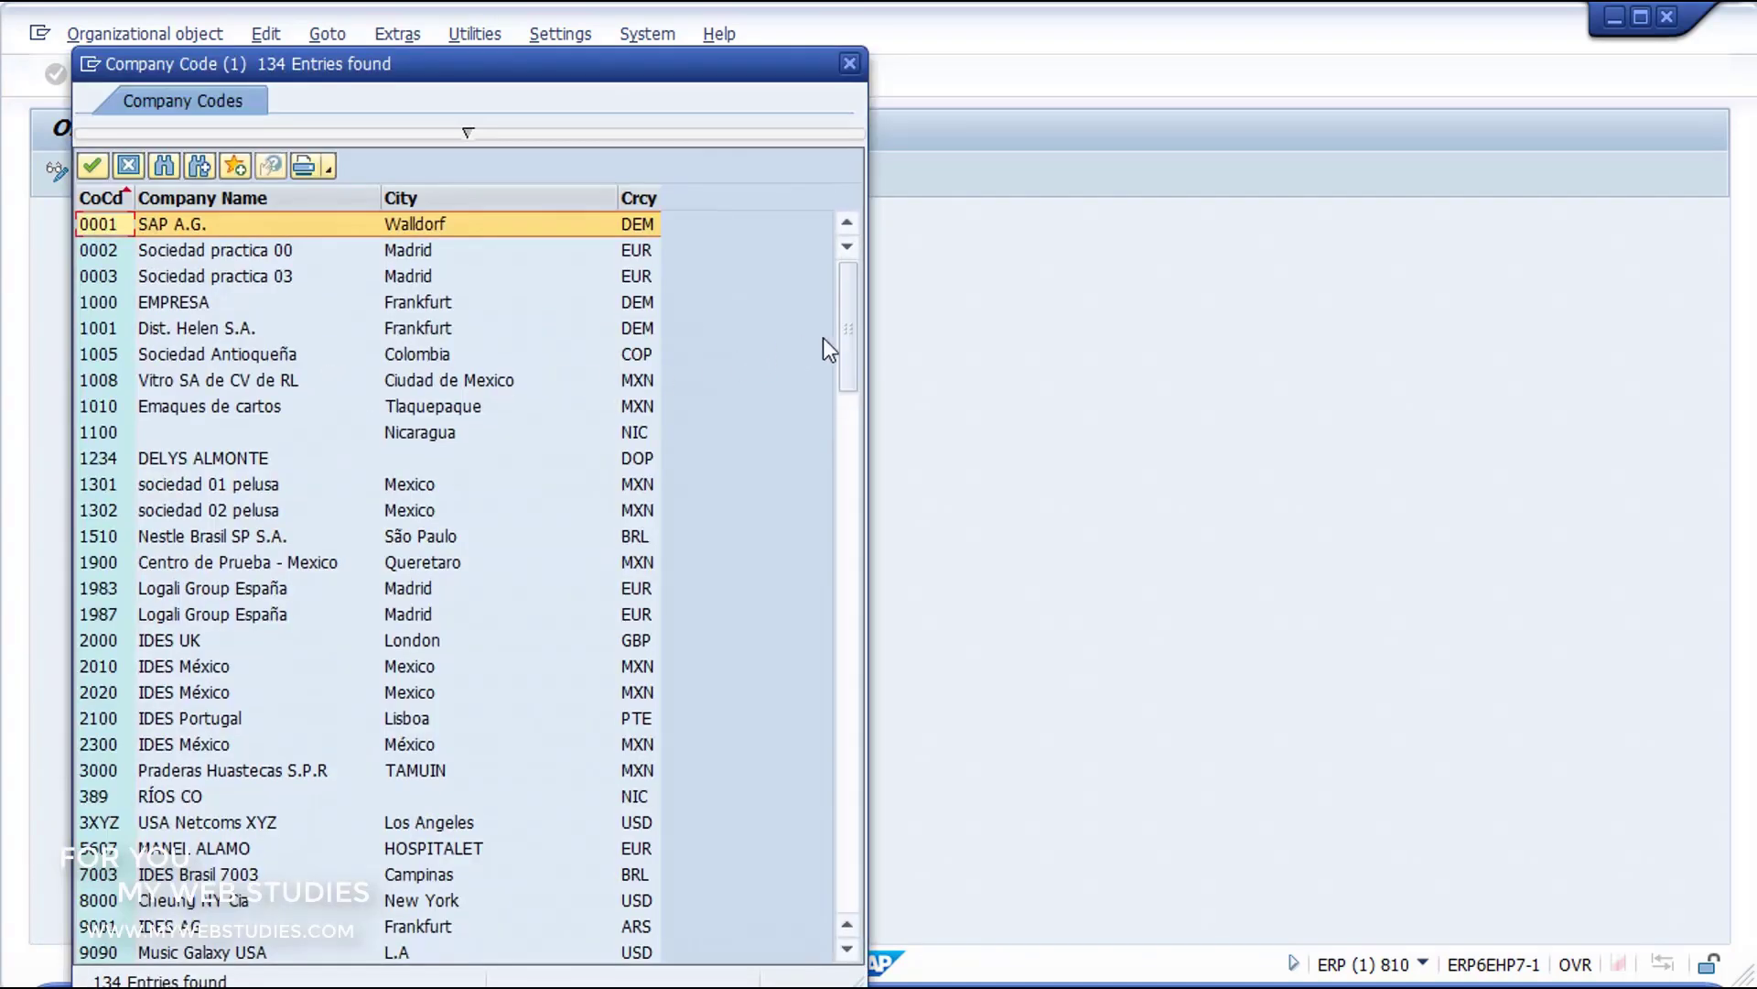
pyautogui.moveTo(839, 388); pyautogui.dragTo(849, 297)
pyautogui.click(260, 256)
pyautogui.press('Escape')
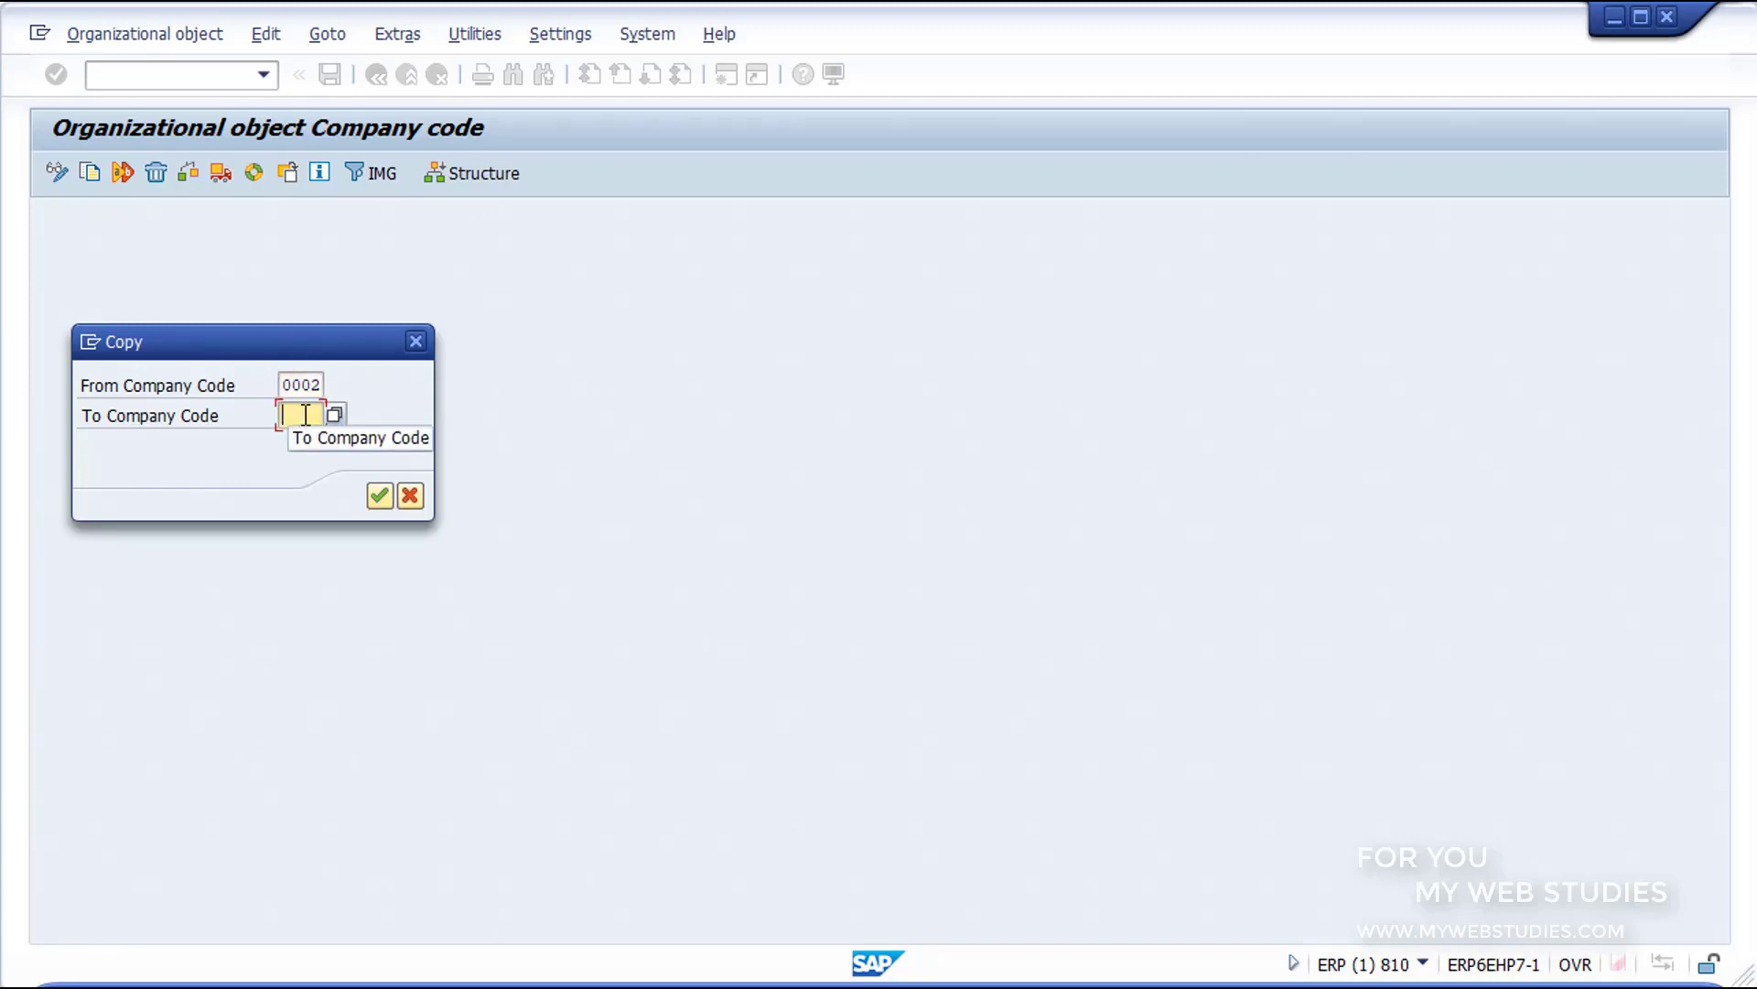
# Step: Set GR10 as the target company code, start the copy, and keep the reference local currency
pyautogui.write('GR10')
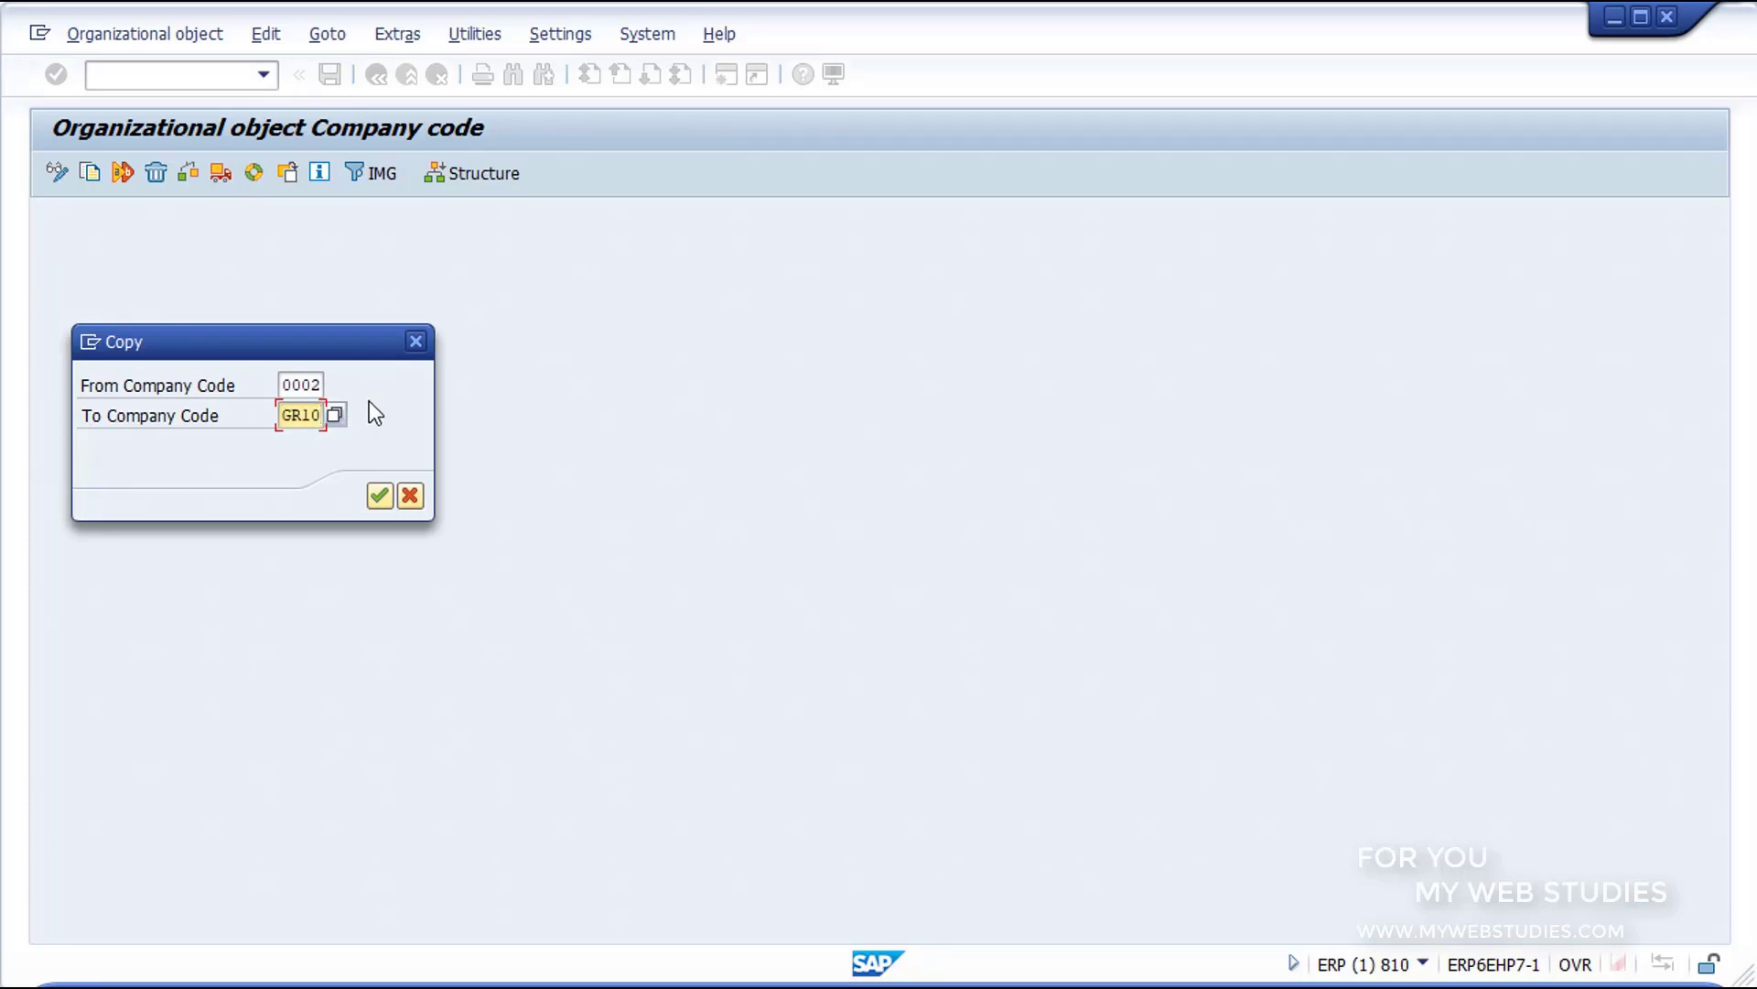
pyautogui.click(380, 496)
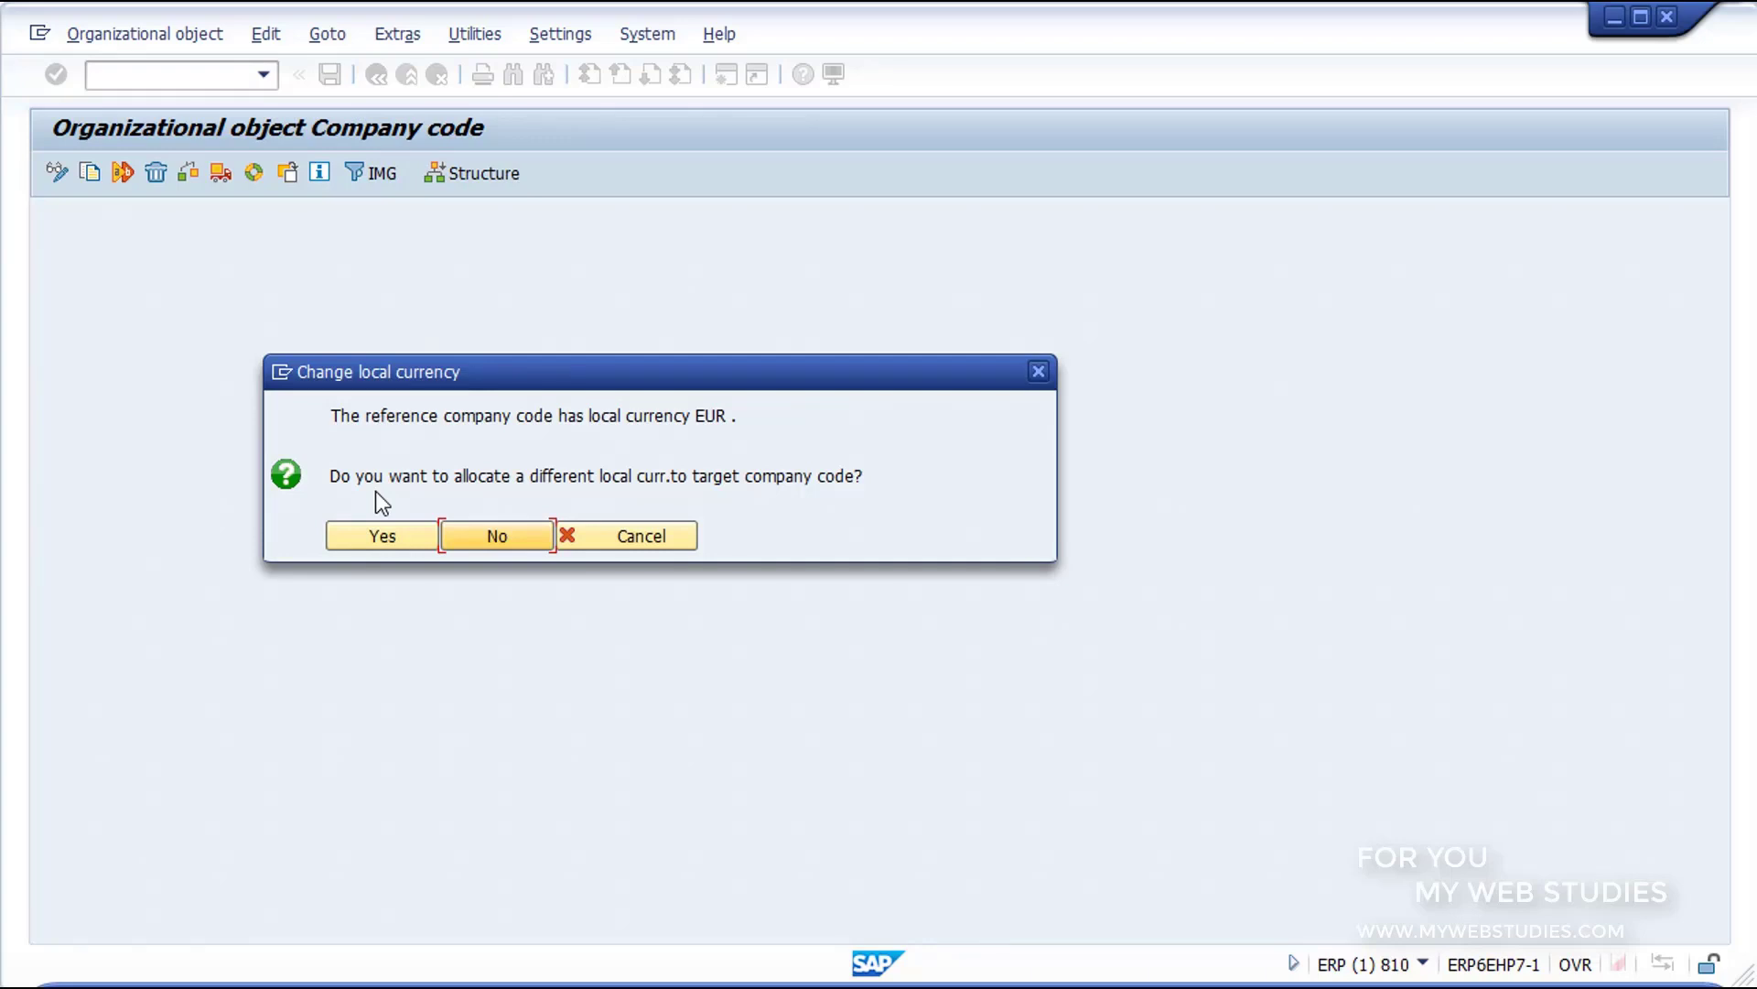
pyautogui.click(477, 539)
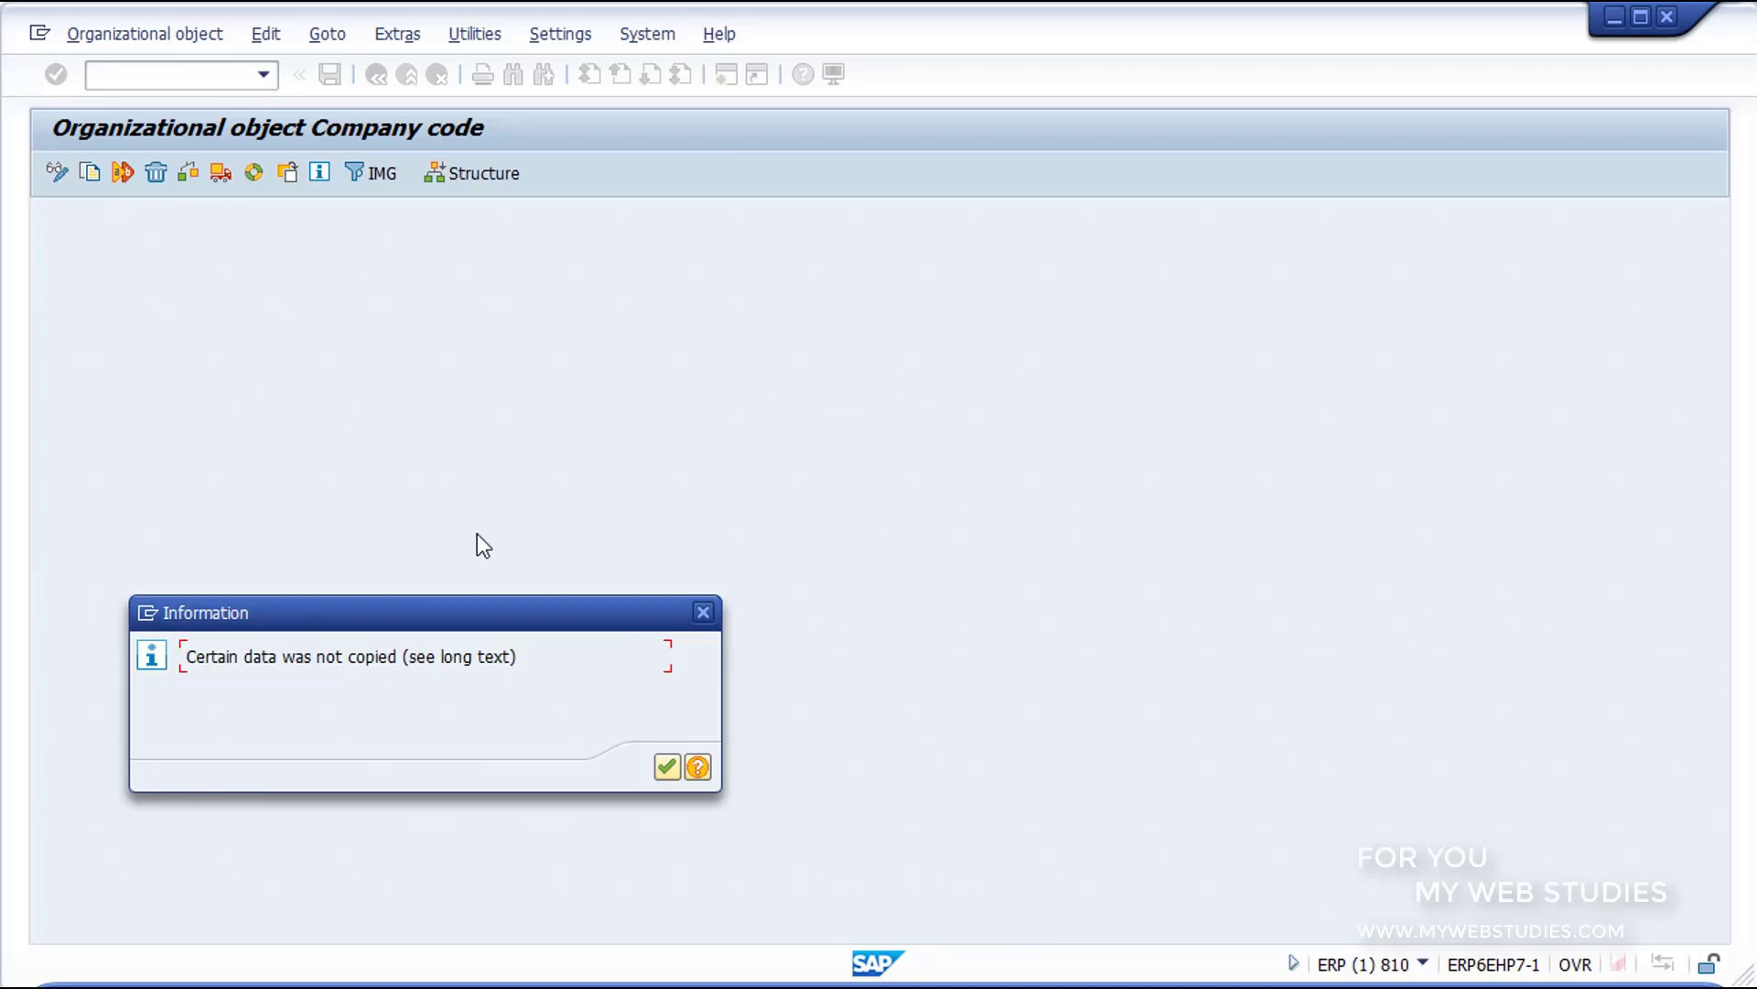
# Step: Acknowledge the copy notices and decline transporting number ranges to complete the copy to GR10
pyautogui.click(662, 765)
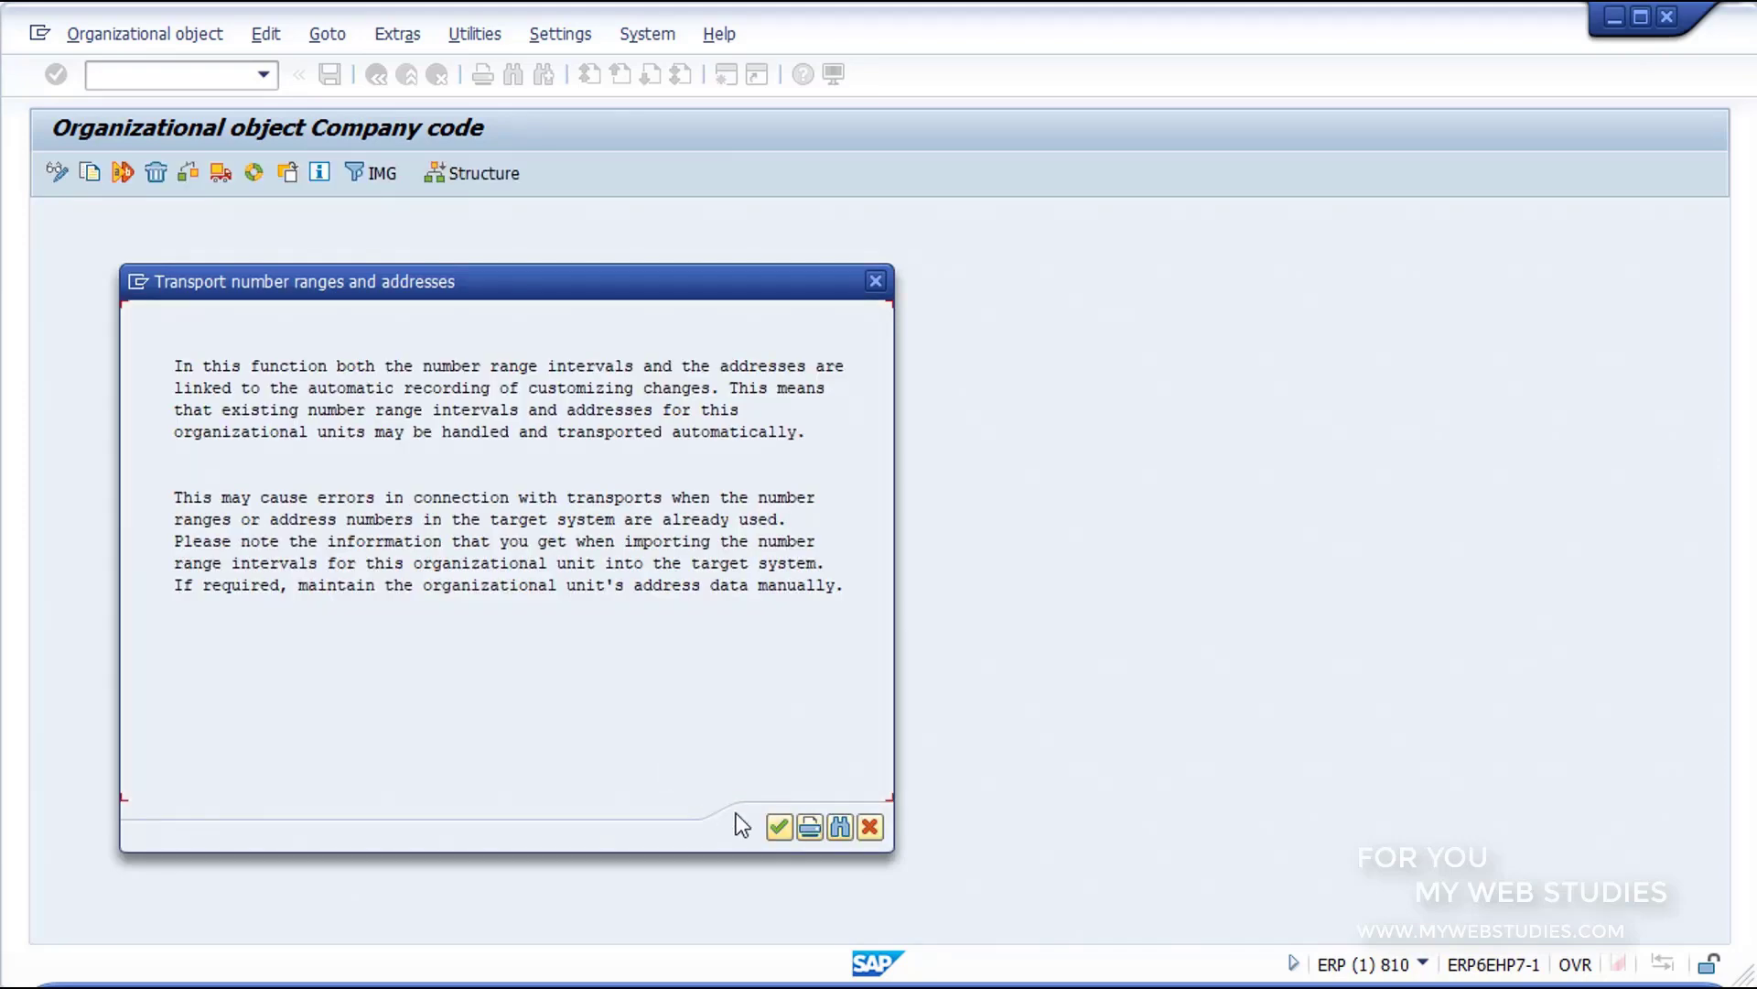
pyautogui.click(777, 826)
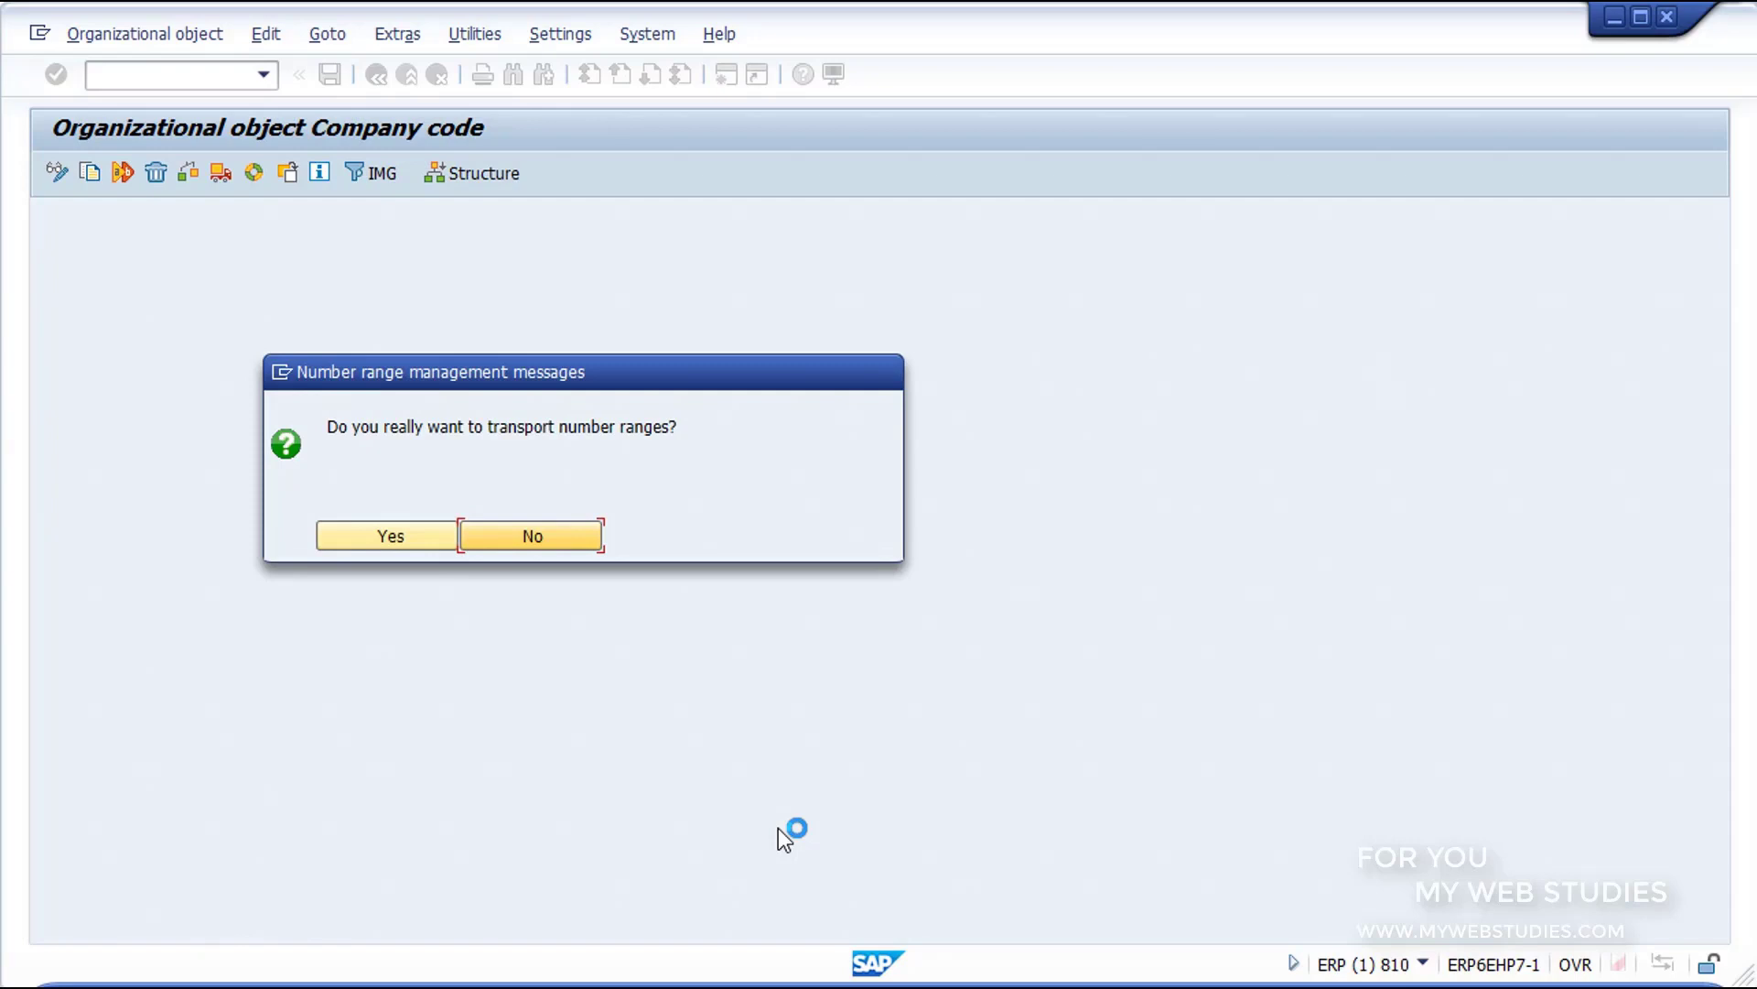
pyautogui.click(525, 542)
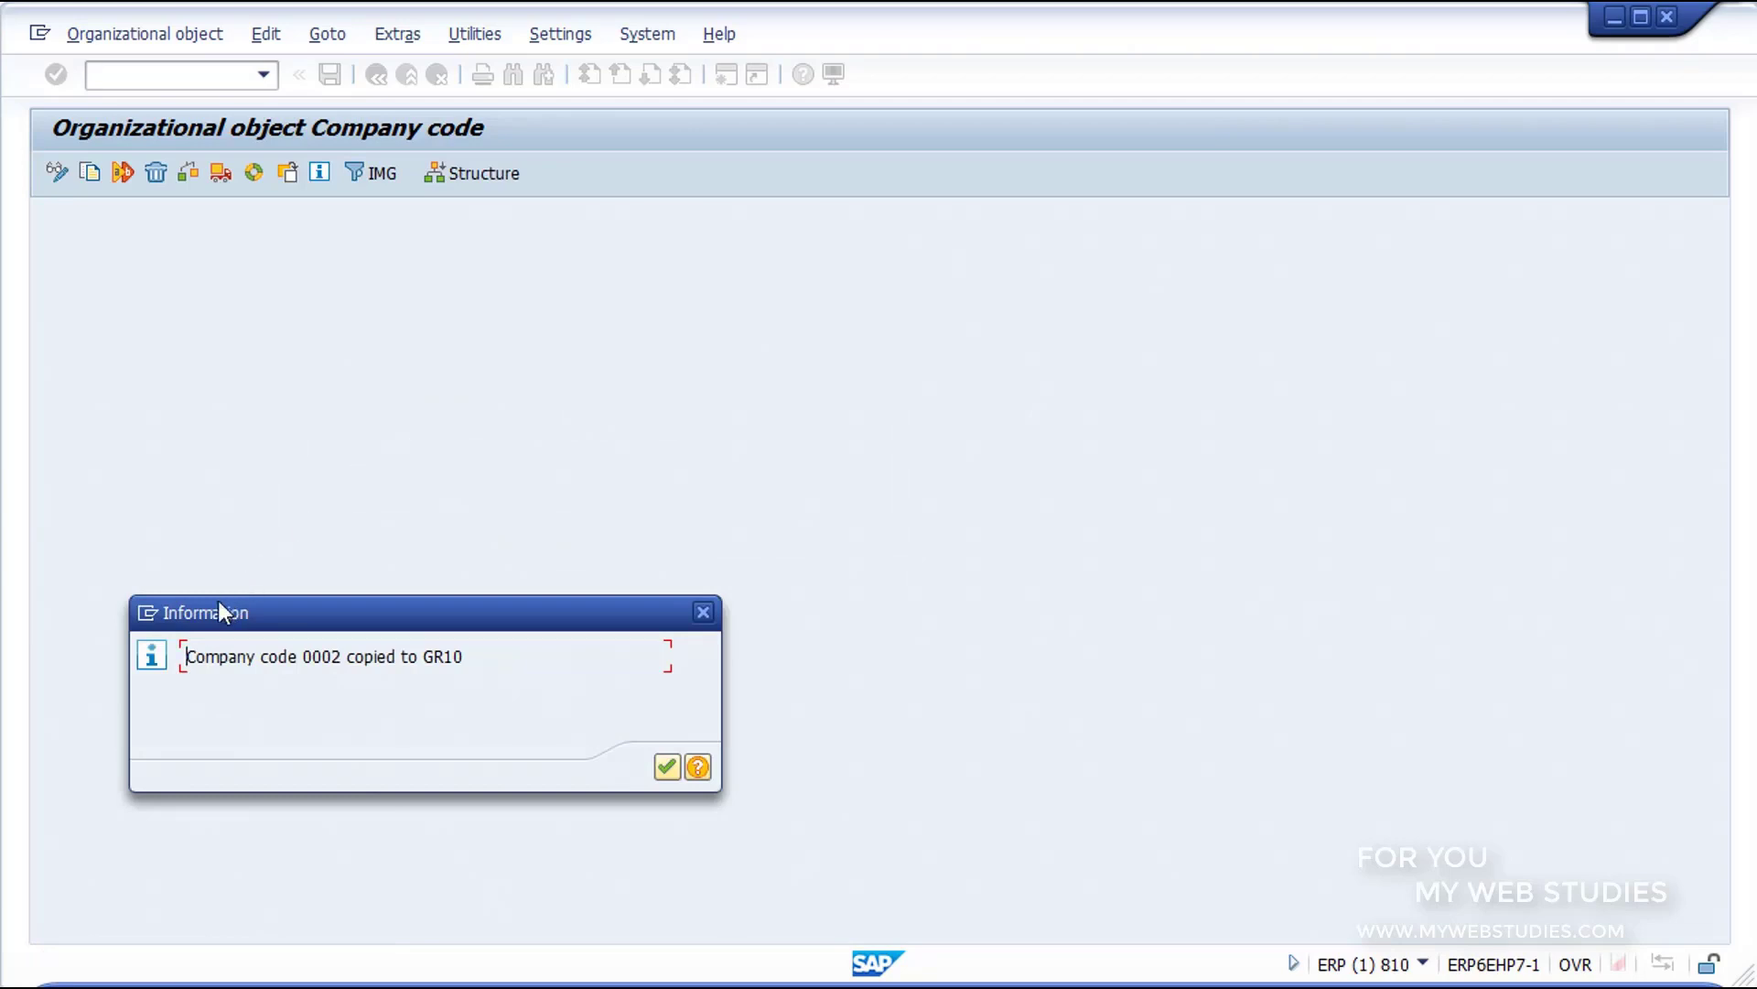
pyautogui.moveTo(184, 633); pyautogui.dragTo(479, 681)
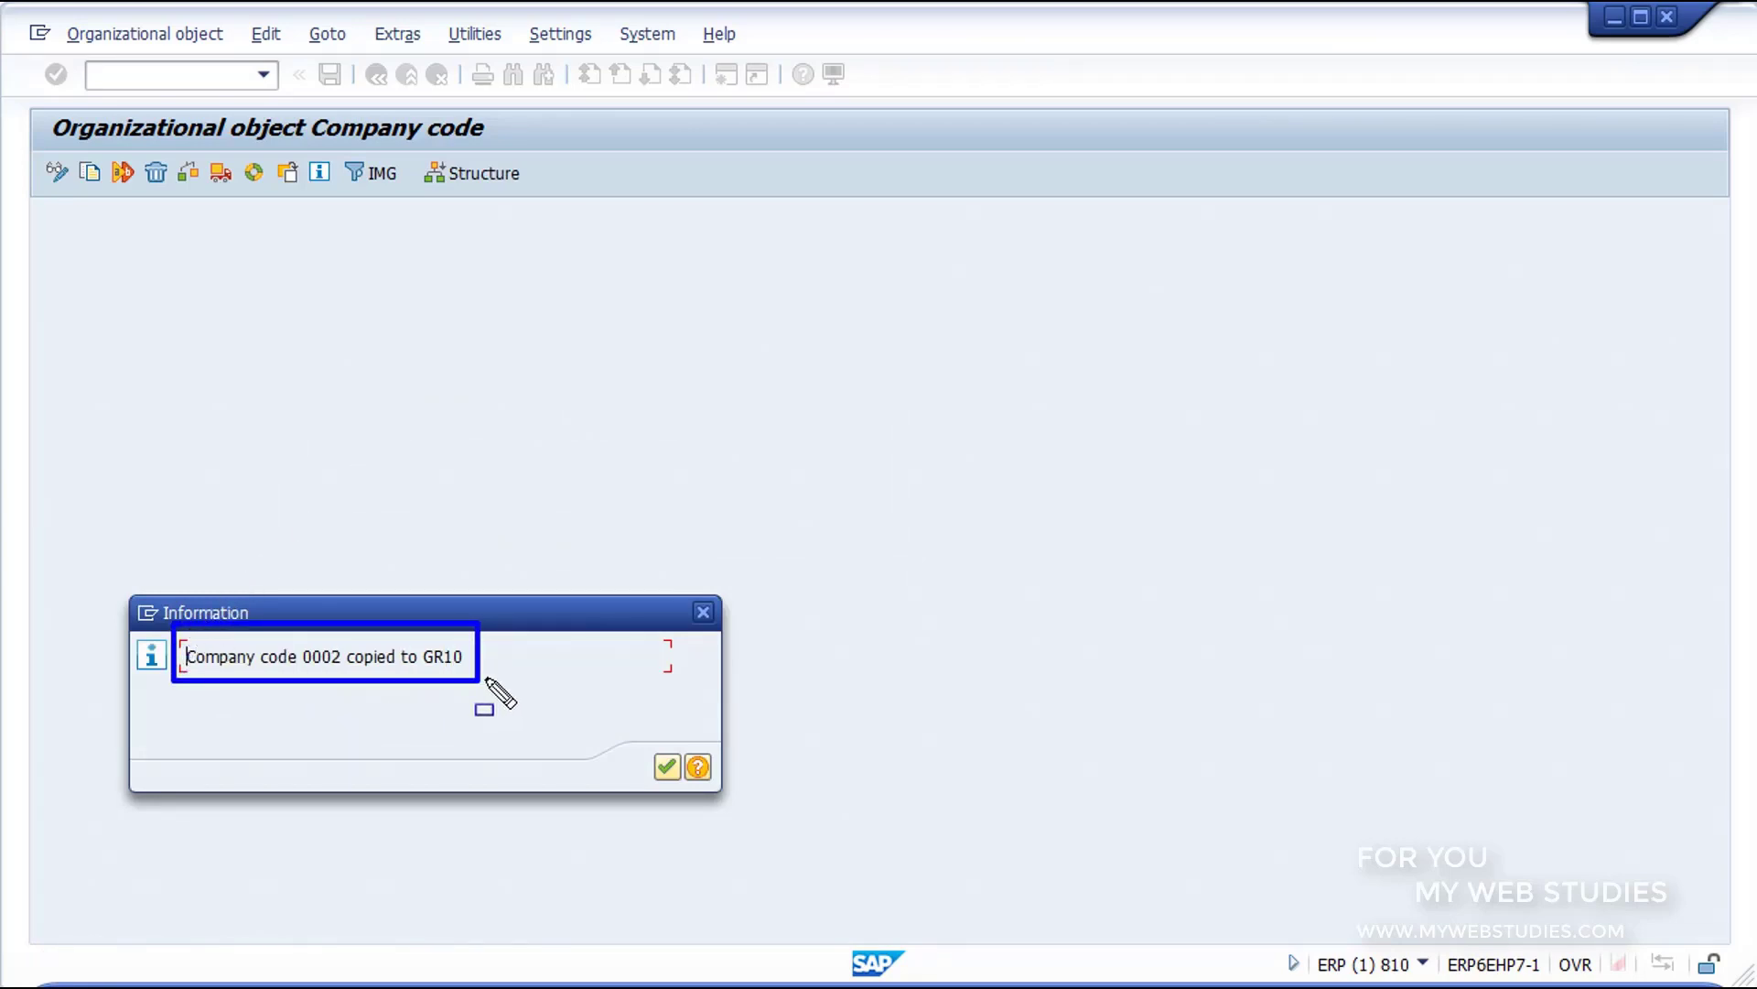
pyautogui.press('Escape')
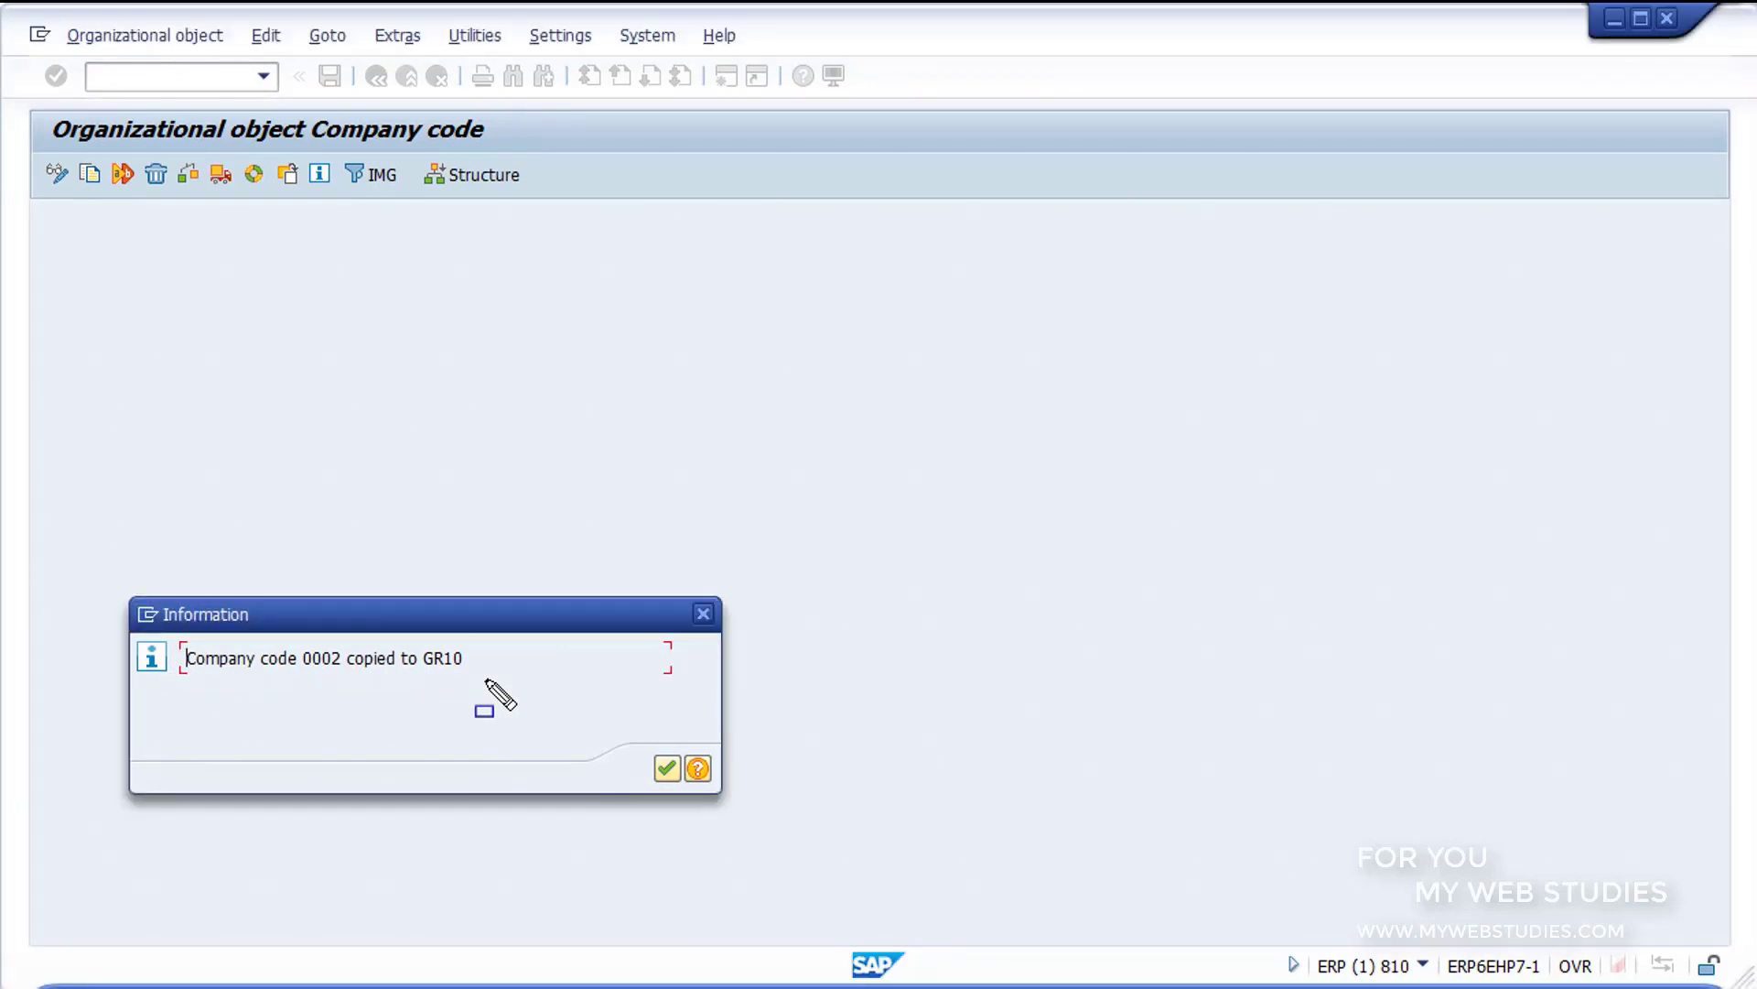
pyautogui.click(666, 767)
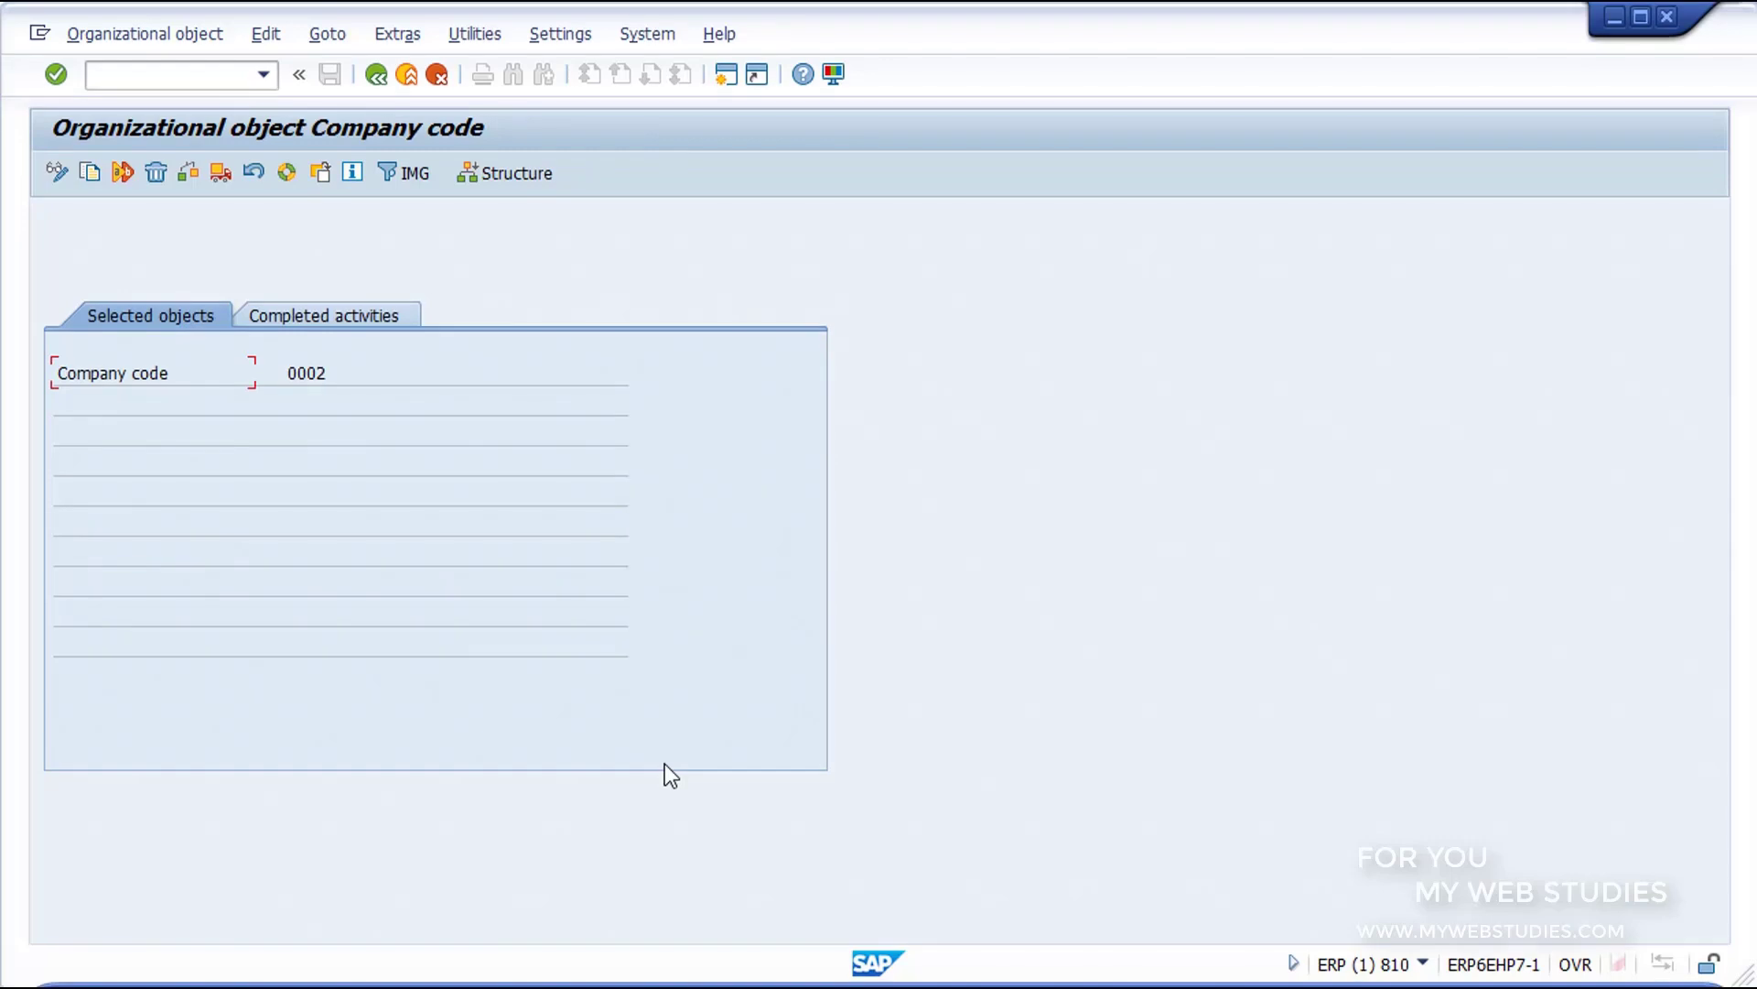
# Step: Return to the activity list and run Edit Company Code Data
pyautogui.click(416, 173)
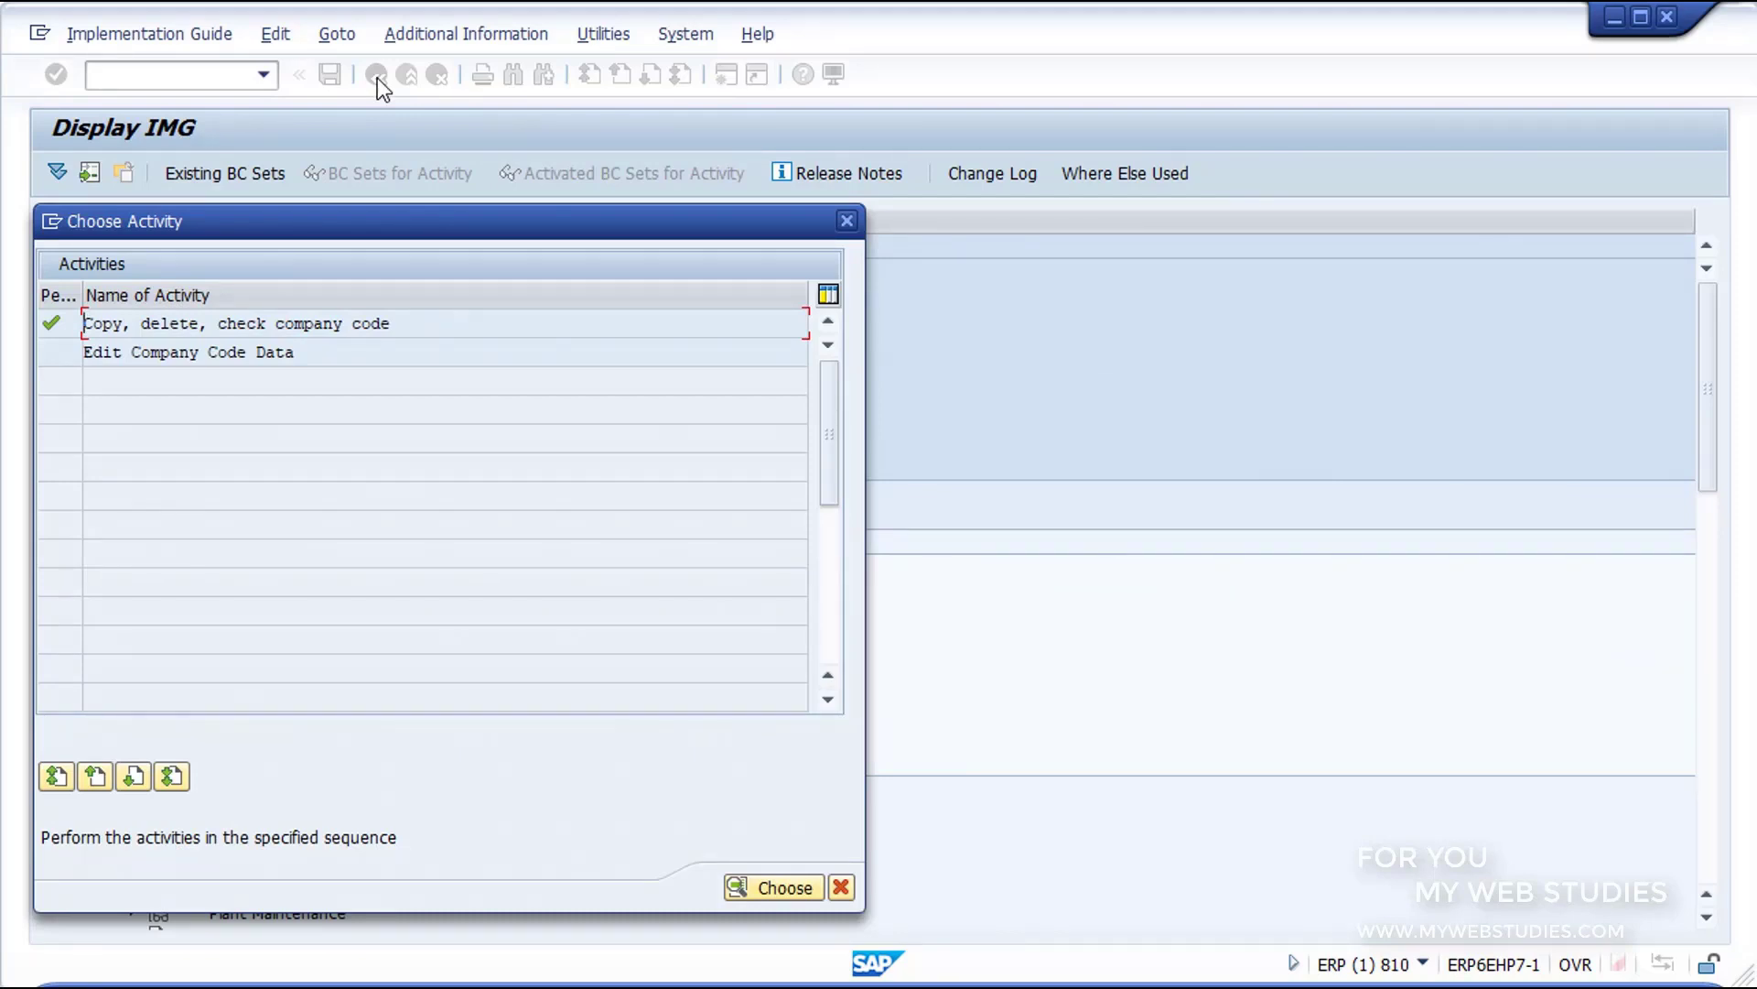
pyautogui.click(327, 352)
pyautogui.doubleClick(328, 351)
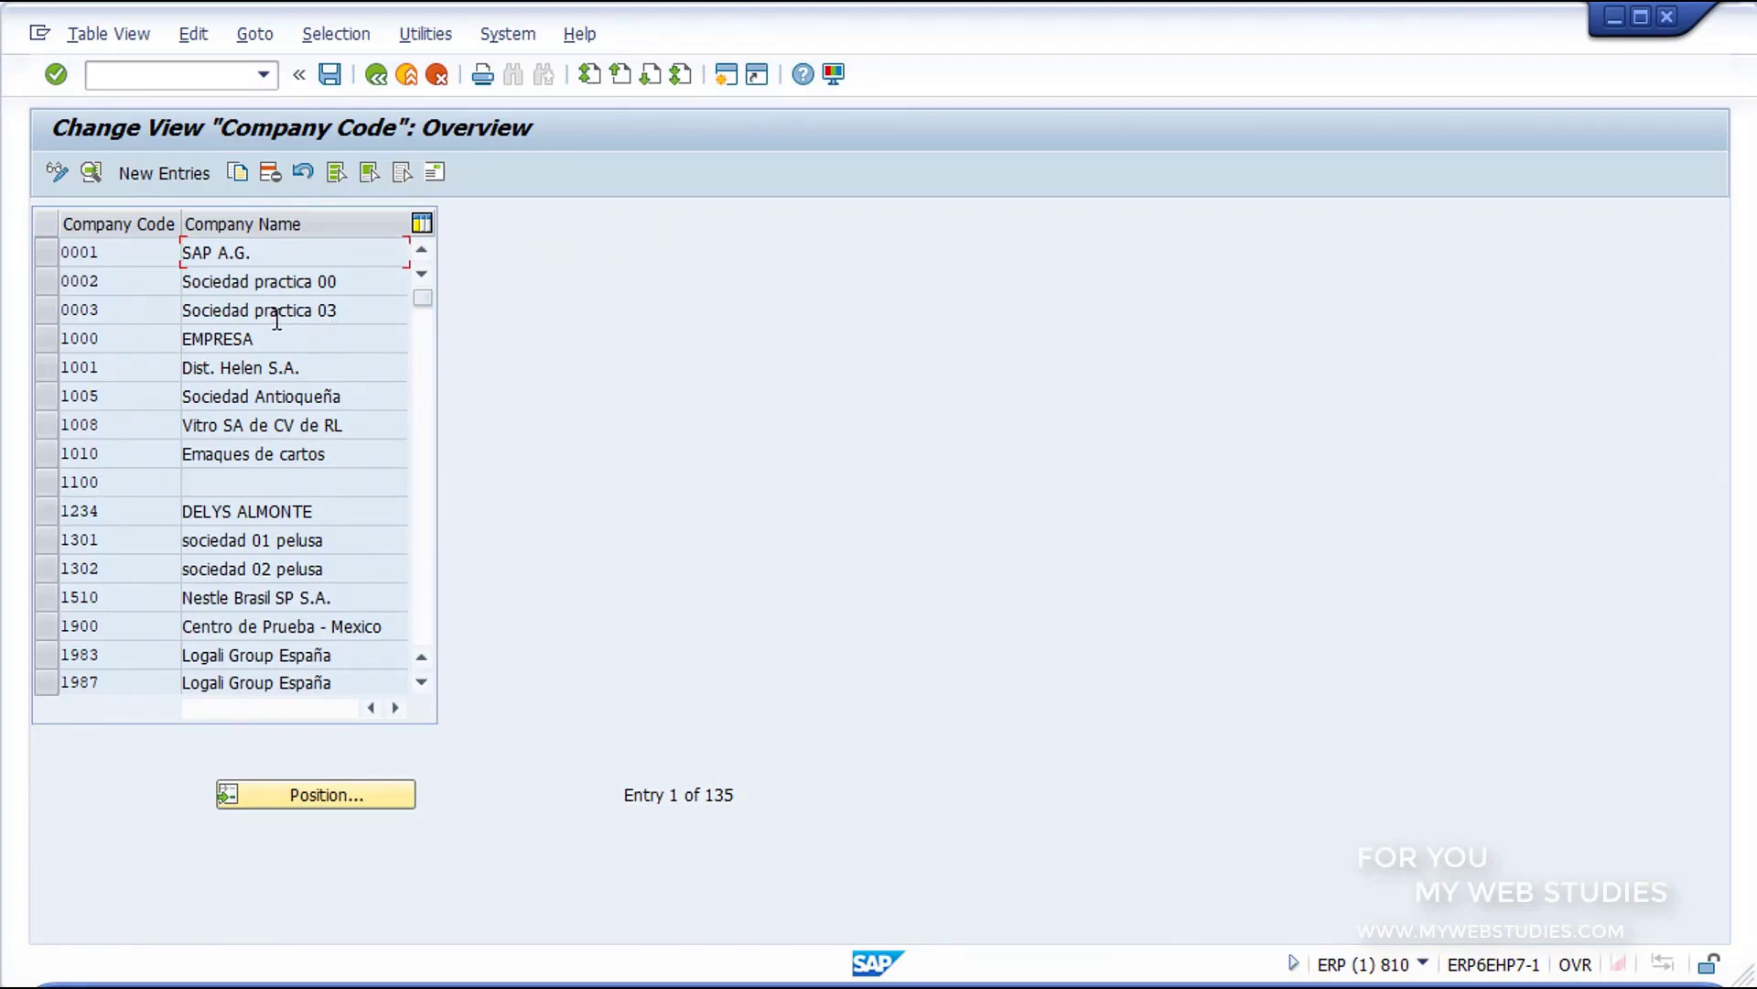
# Step: Position the company code overview on GR10 and display that entry's details
pyautogui.click(332, 802)
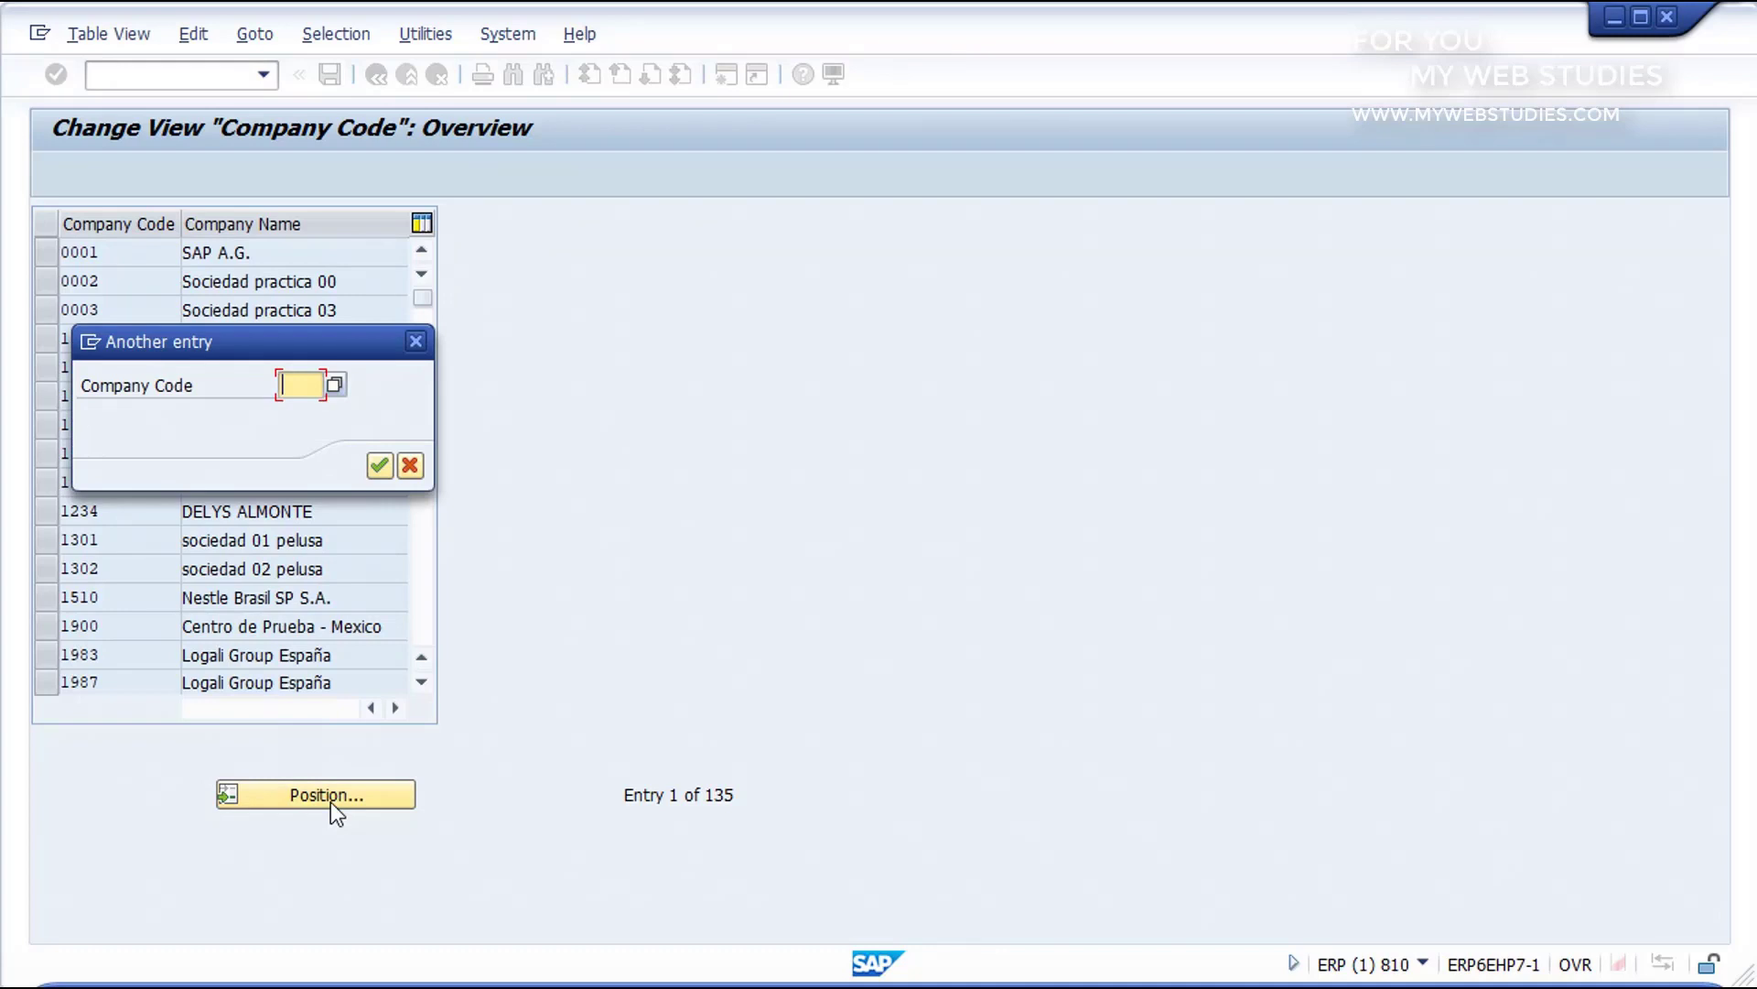
pyautogui.write('GR10')
pyautogui.click(378, 467)
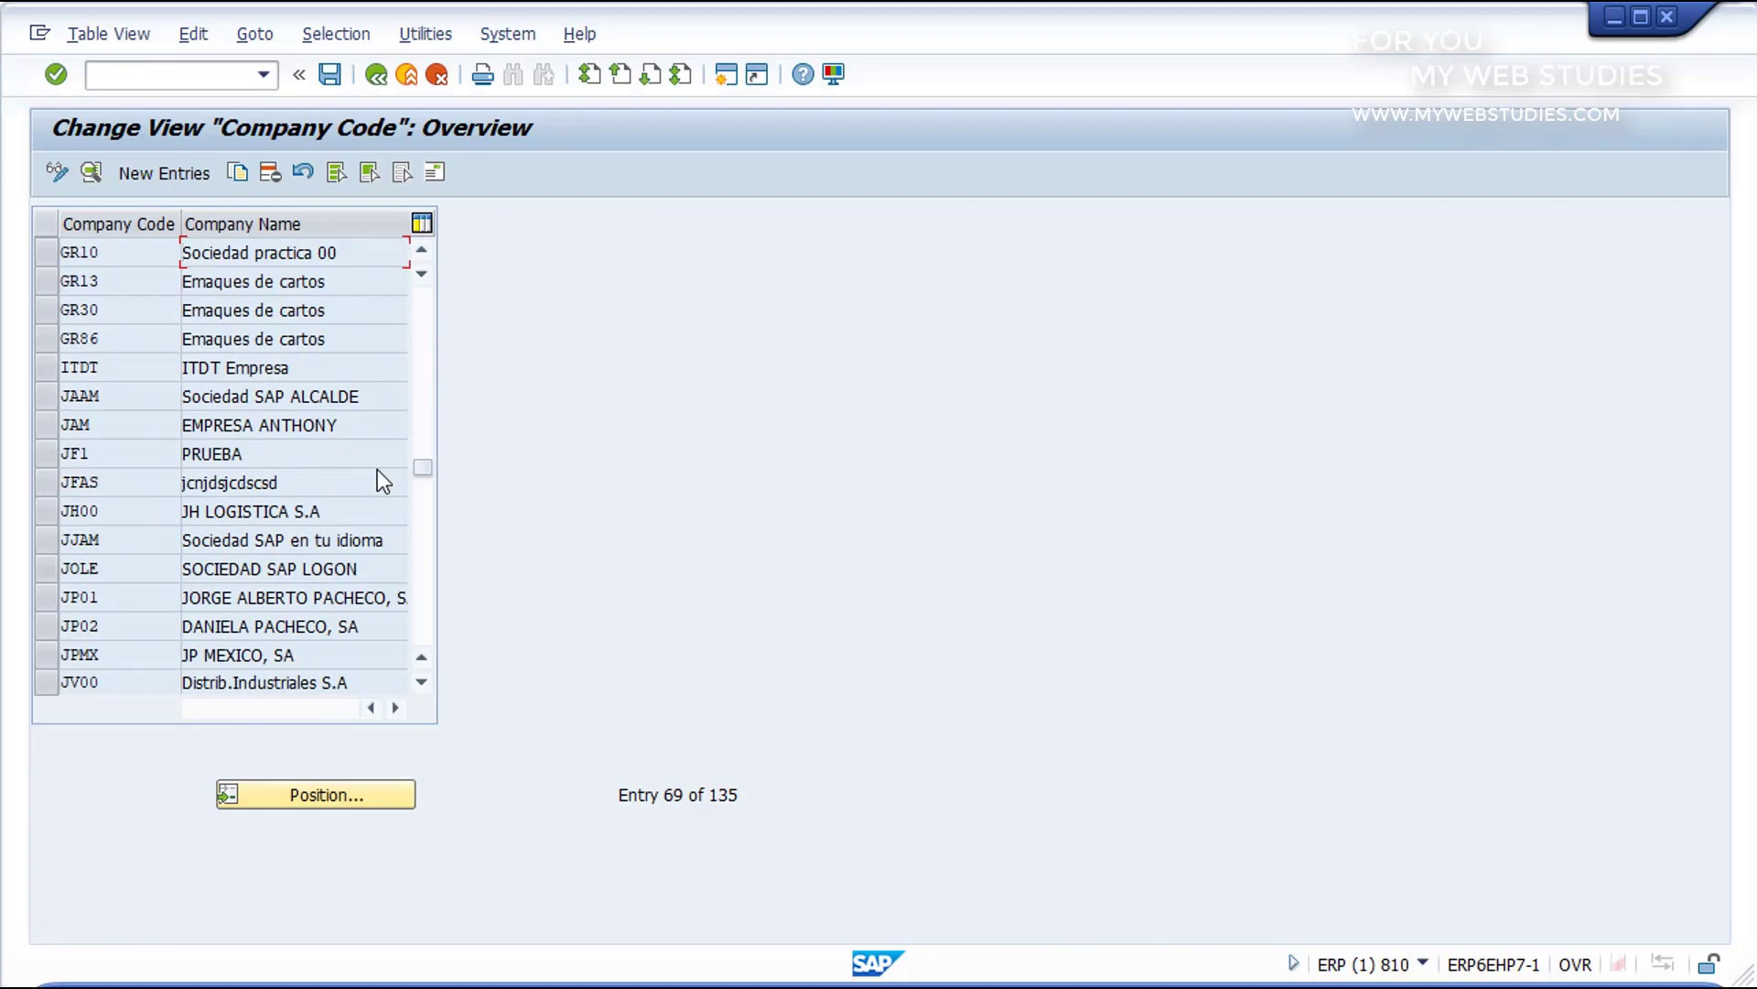
pyautogui.doubleClick(230, 253)
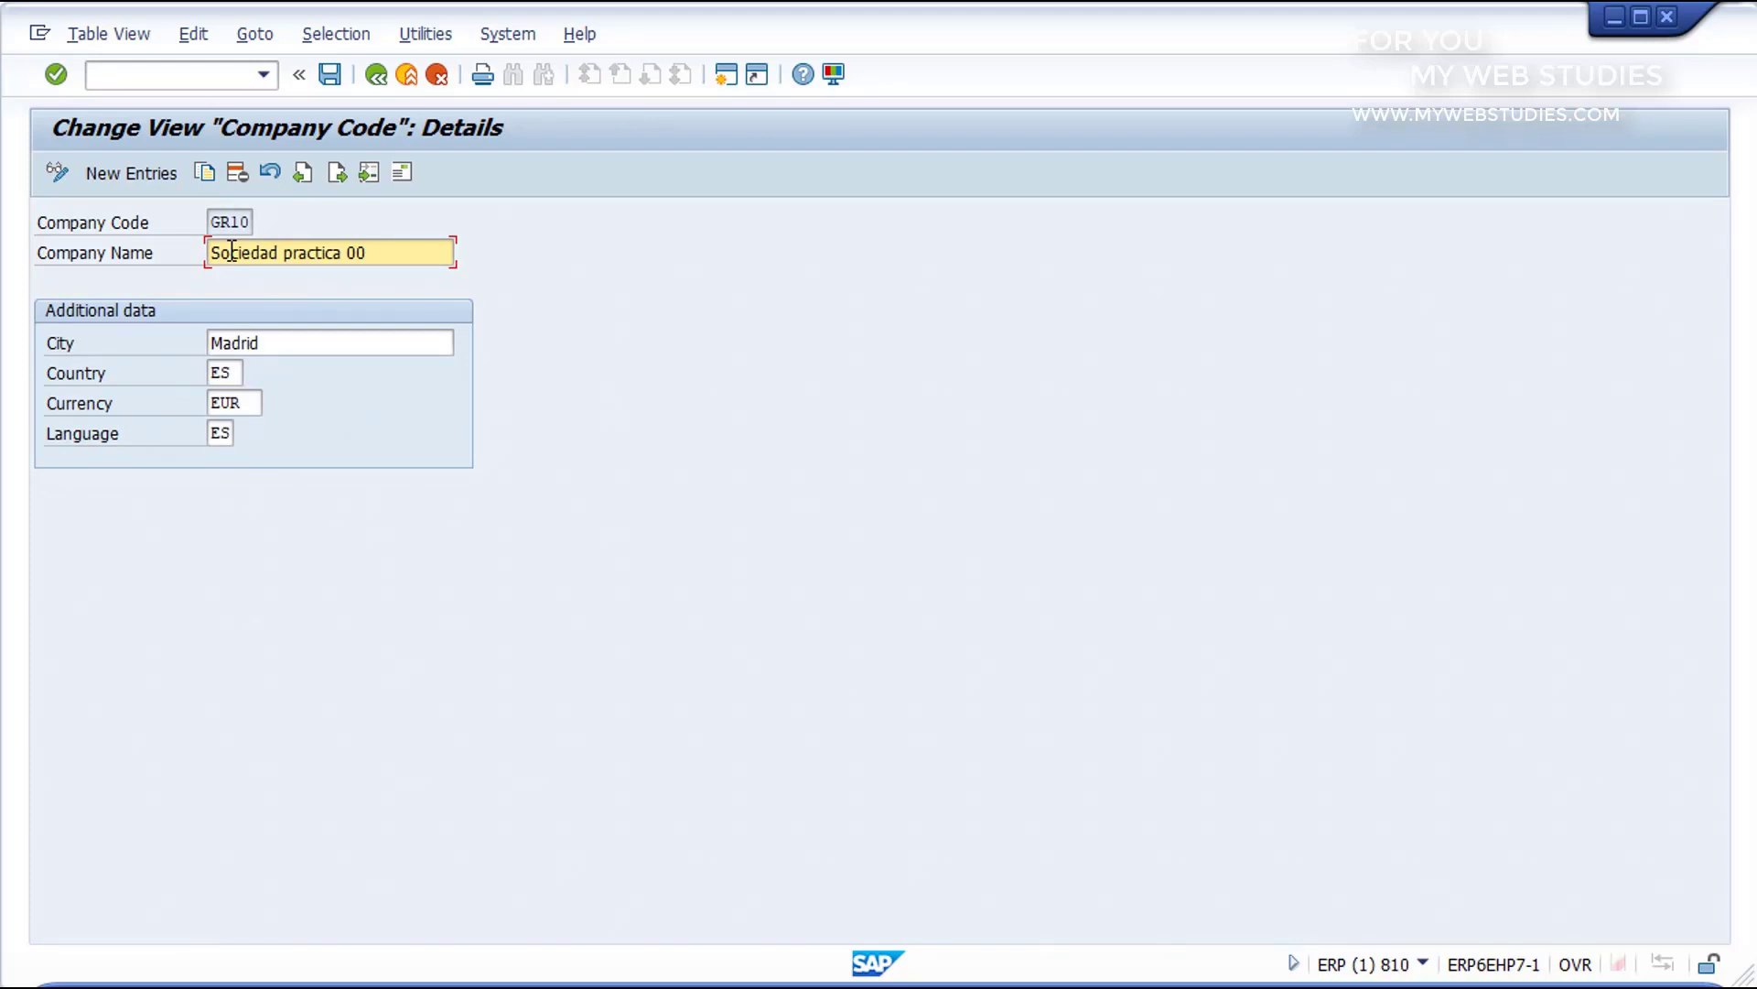
# Step: Change the company name of GR10 to Sociedad nueva creación
pyautogui.click(384, 252)
pyautogui.press('BackSpace')
pyautogui.press('BackSpace')
pyautogui.press('BackSpace')
pyautogui.press('BackSpace')
pyautogui.press('BackSpace')
pyautogui.press('BackSpace')
pyautogui.press('BackSpace')
pyautogui.press('BackSpace')
pyautogui.press('BackSpace')
pyautogui.press('BackSpace')
pyautogui.press('BackSpace')
pyautogui.press('capslock')
pyautogui.write('n')
pyautogui.write('eva creación')
# Step: Review the city, country, currency and language of GR10 and save the company code data
pyautogui.click(317, 345)
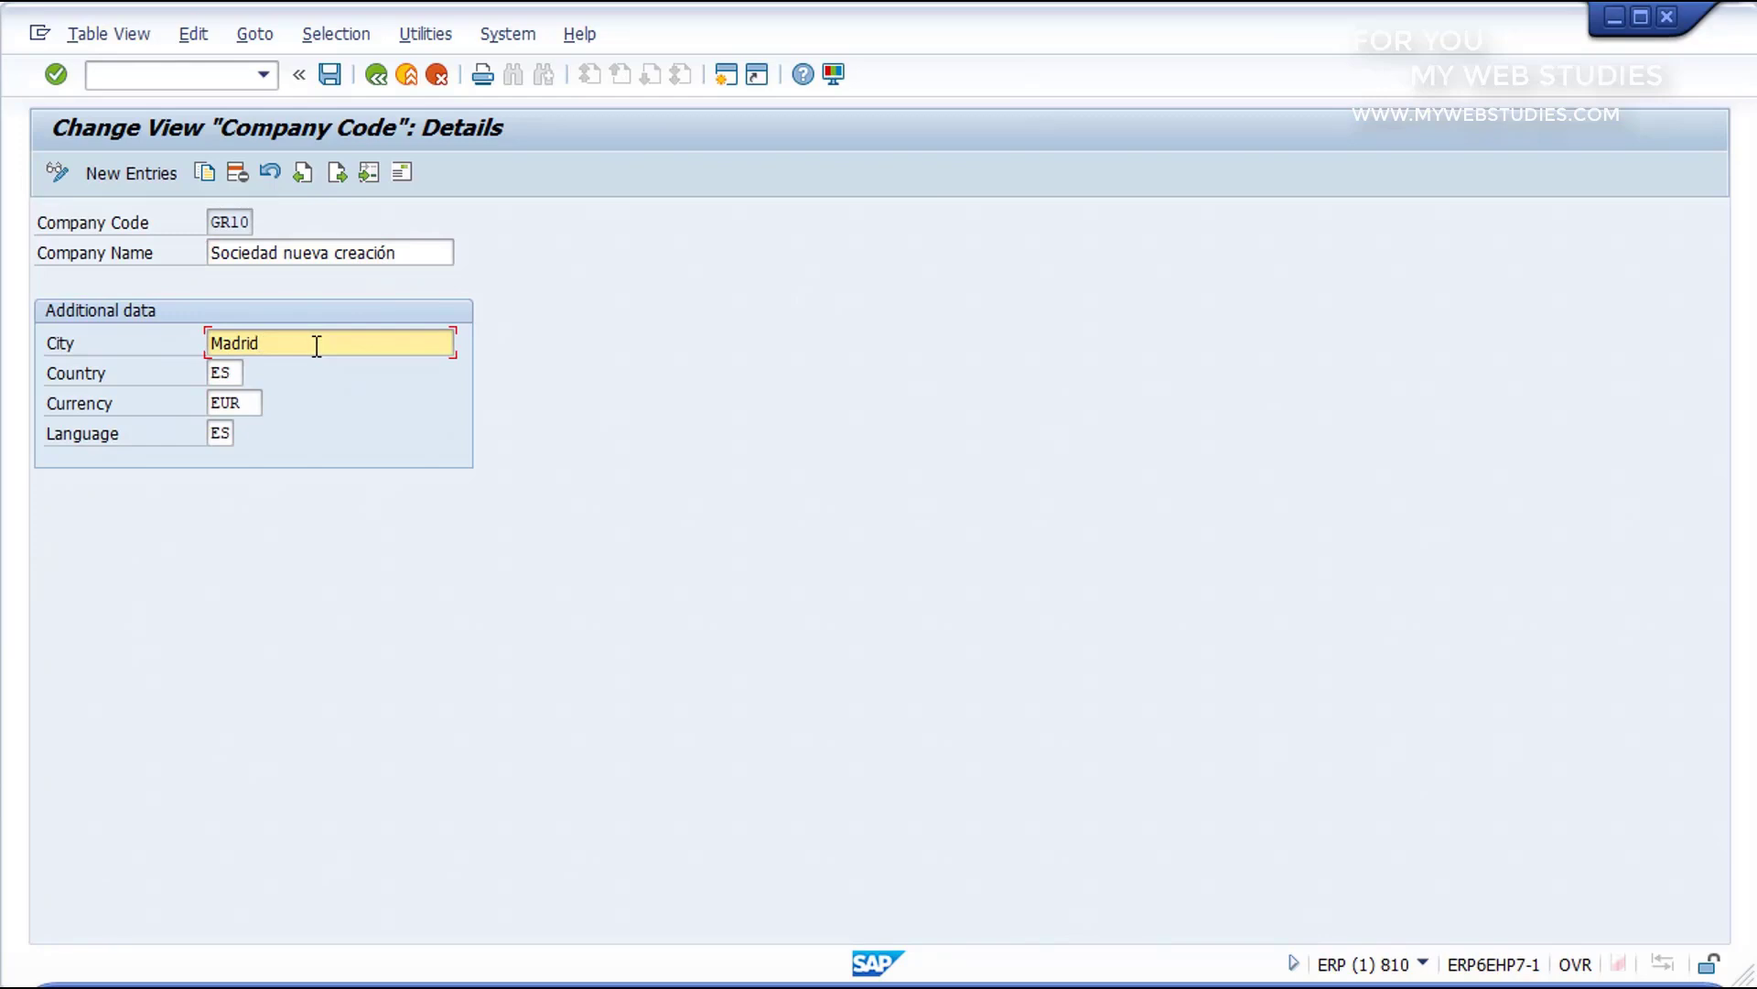
pyautogui.click(229, 372)
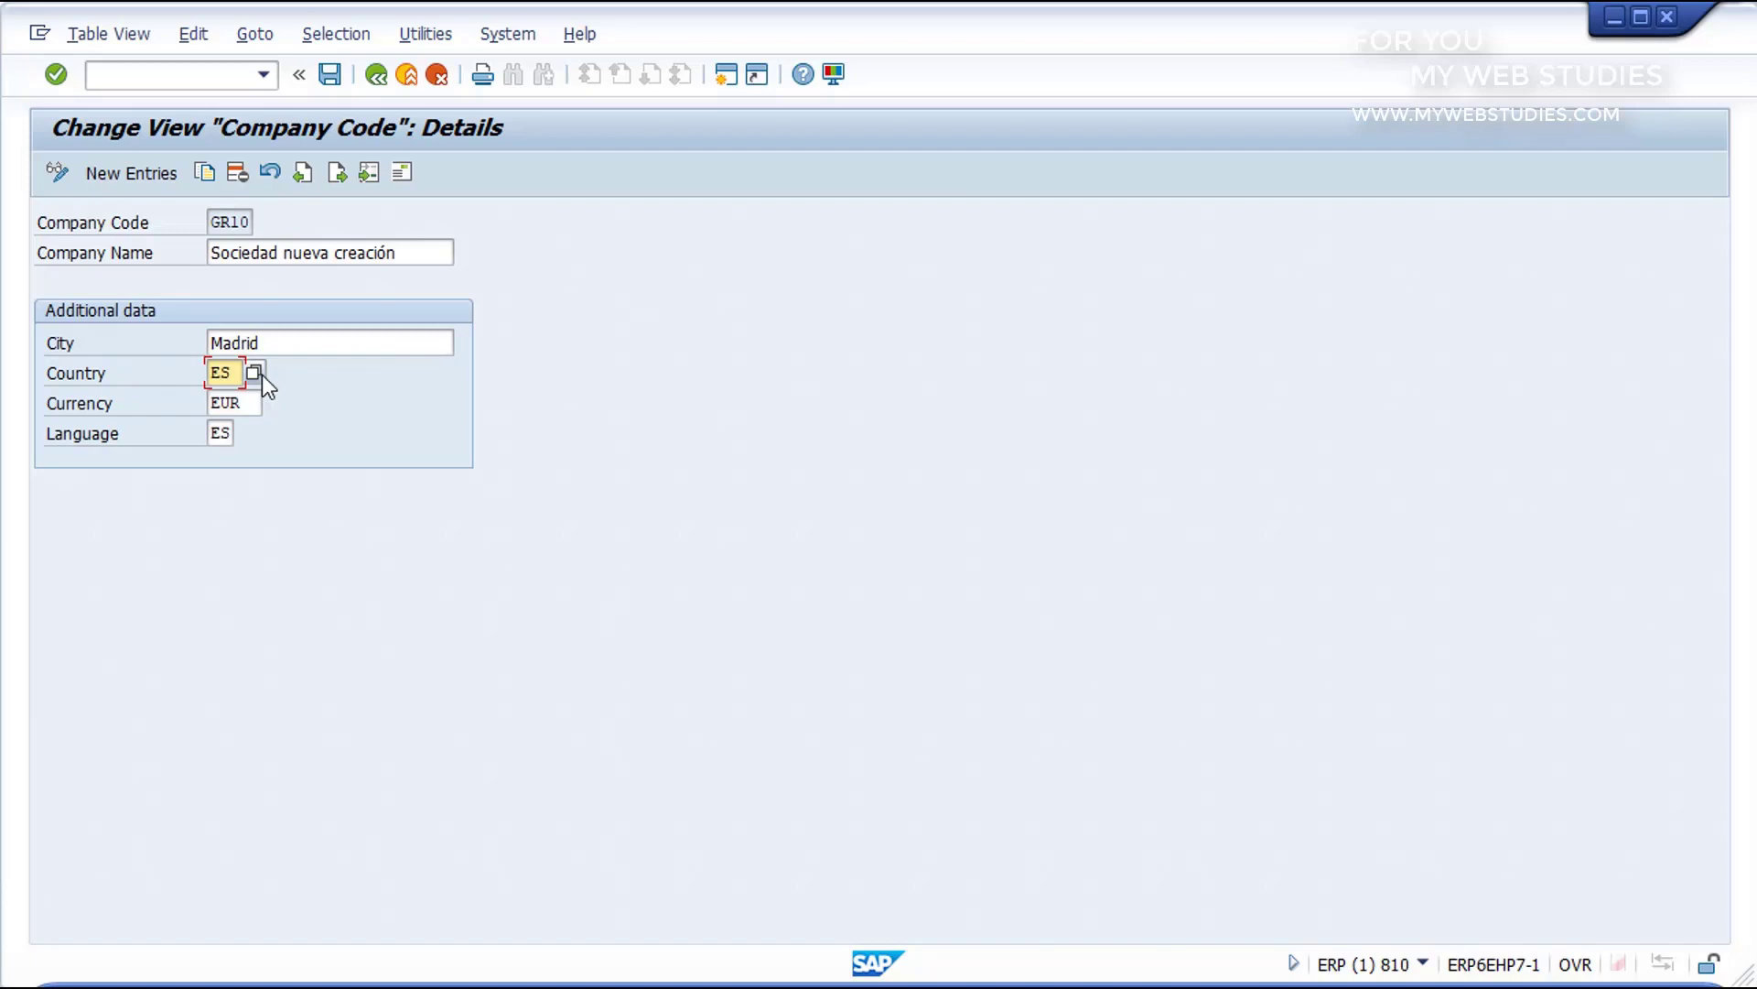
pyautogui.click(240, 402)
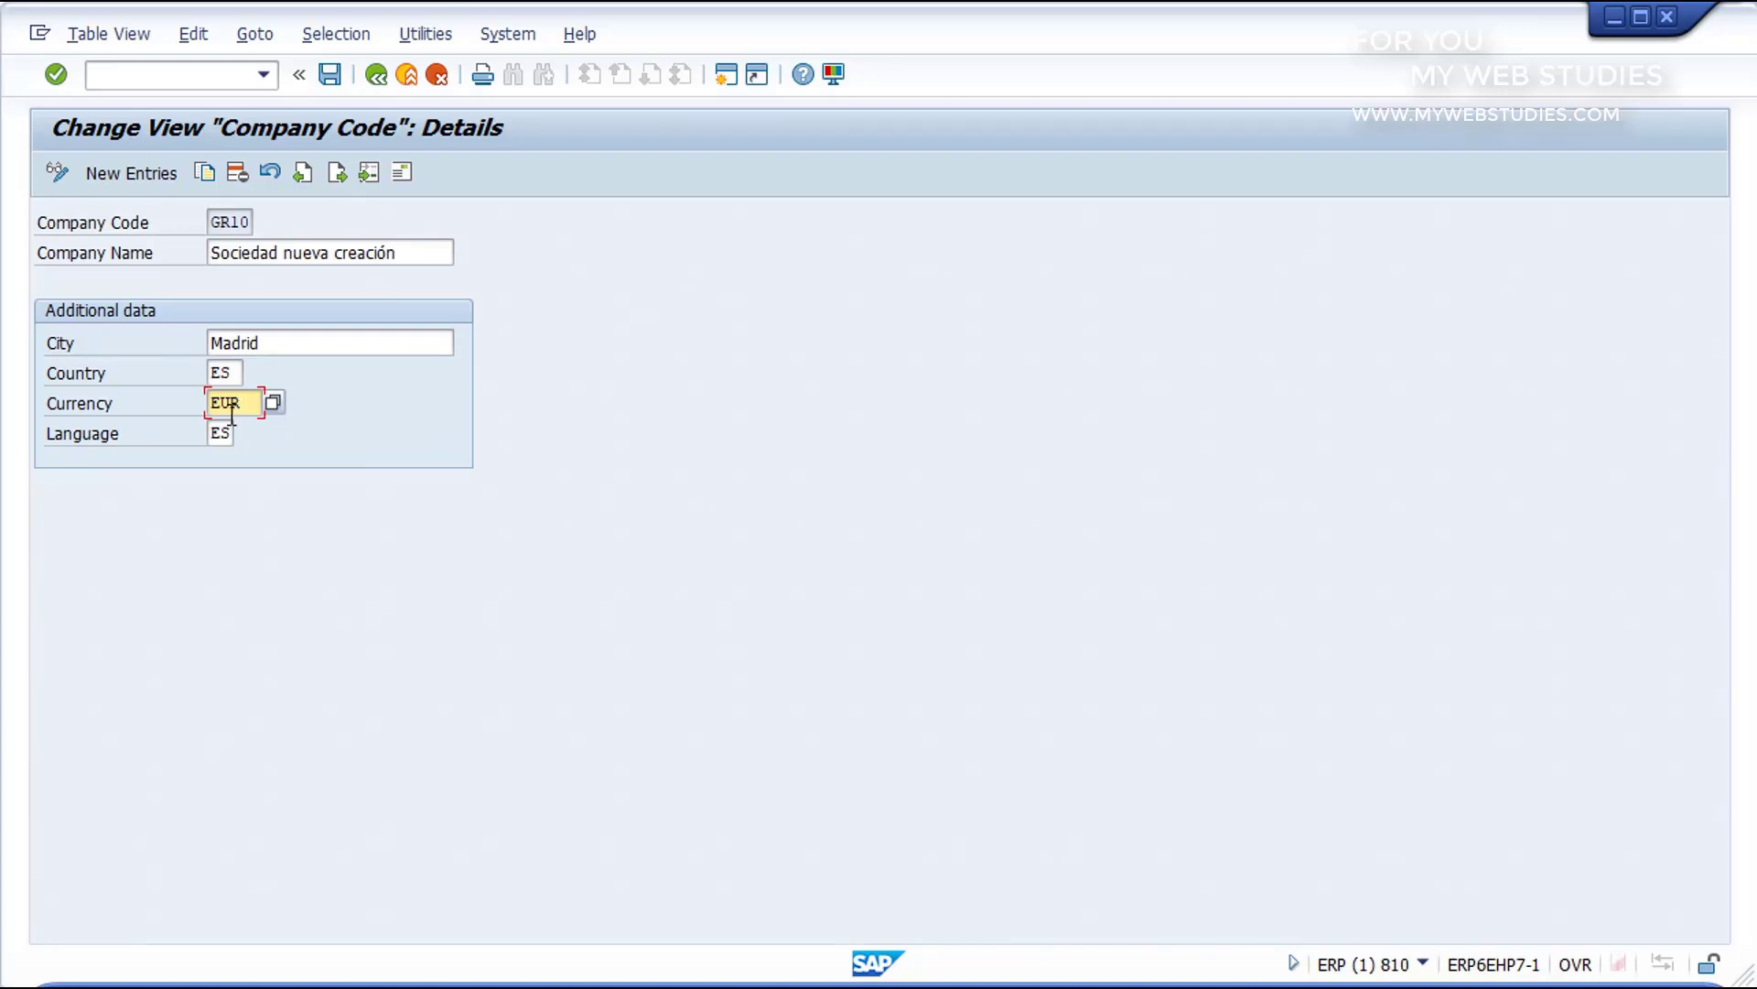
pyautogui.click(221, 434)
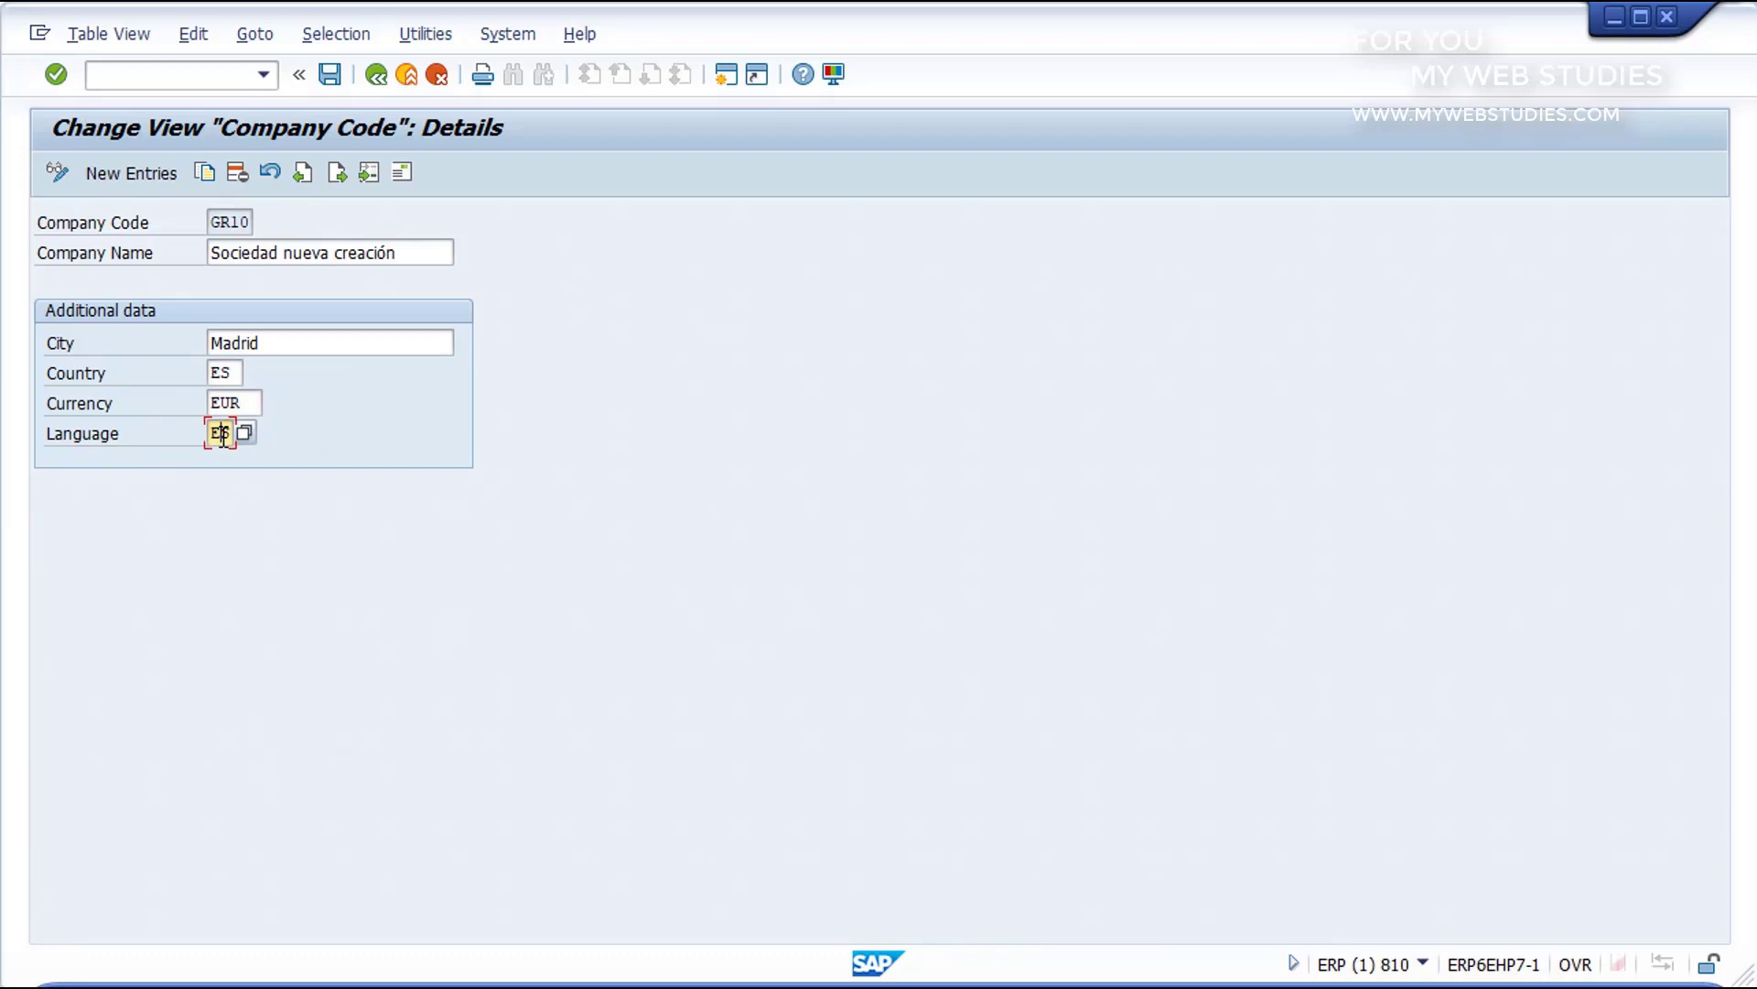
pyautogui.click(328, 74)
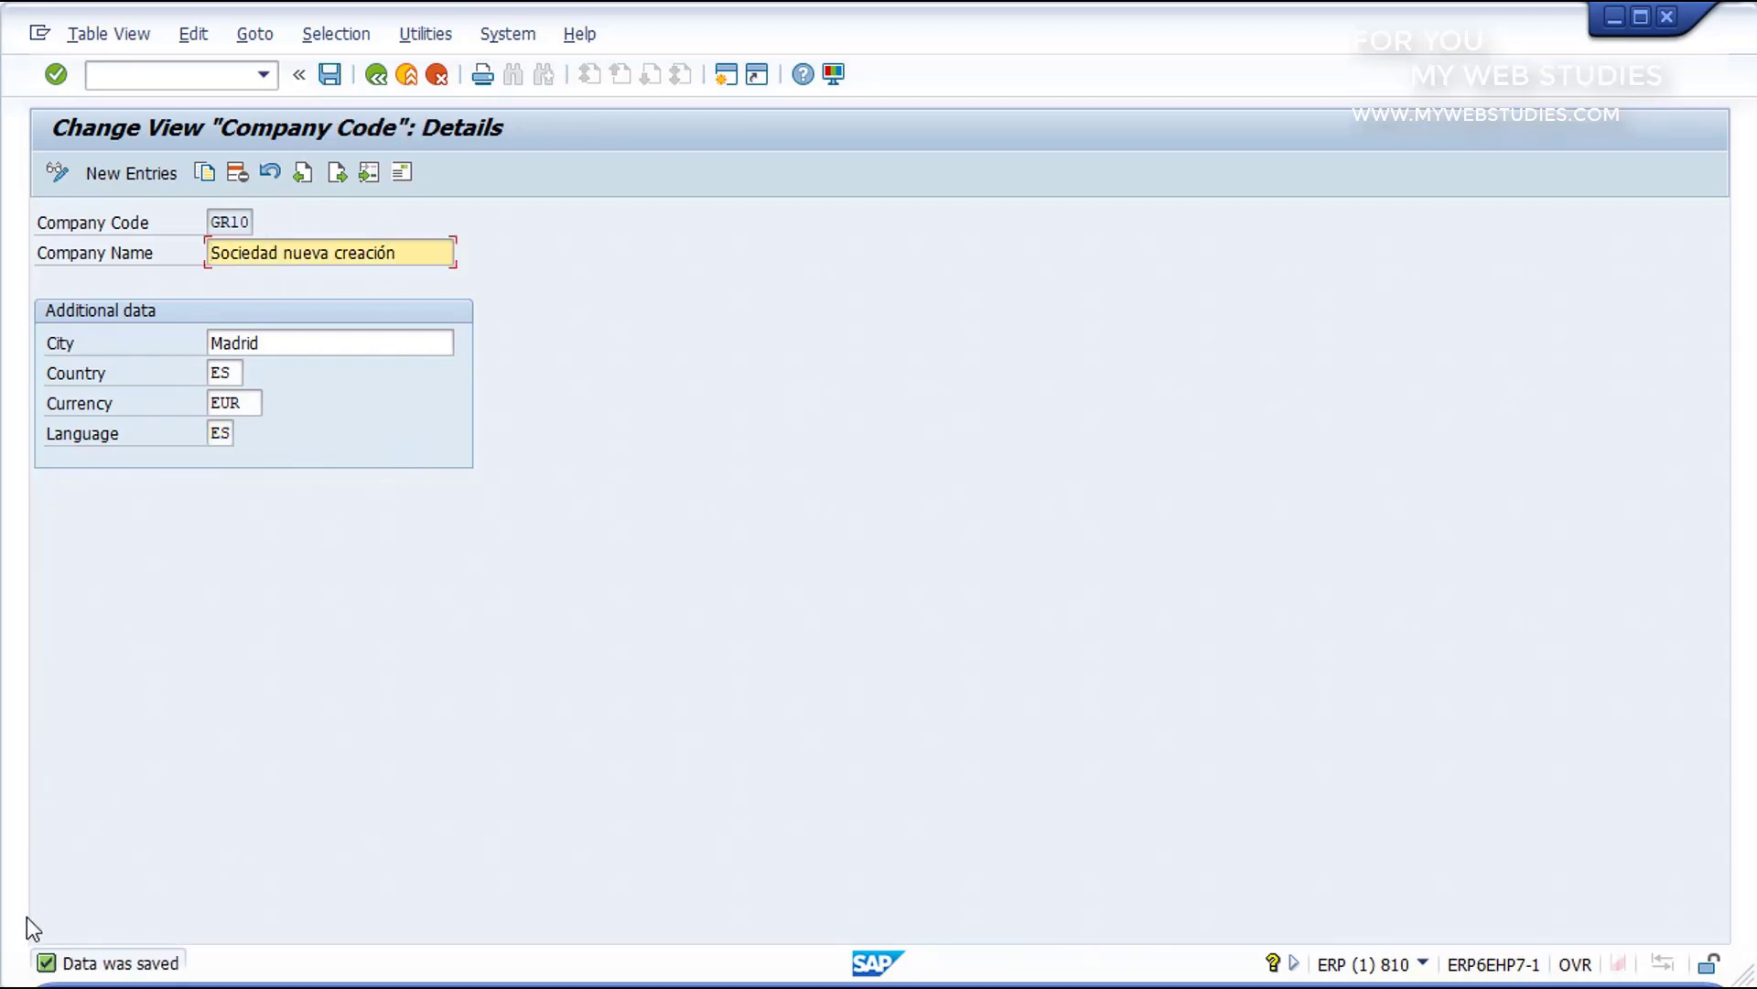
pyautogui.hotkey('ctrl', 'shift', 'd')
pyautogui.moveTo(23, 942); pyautogui.dragTo(206, 980)
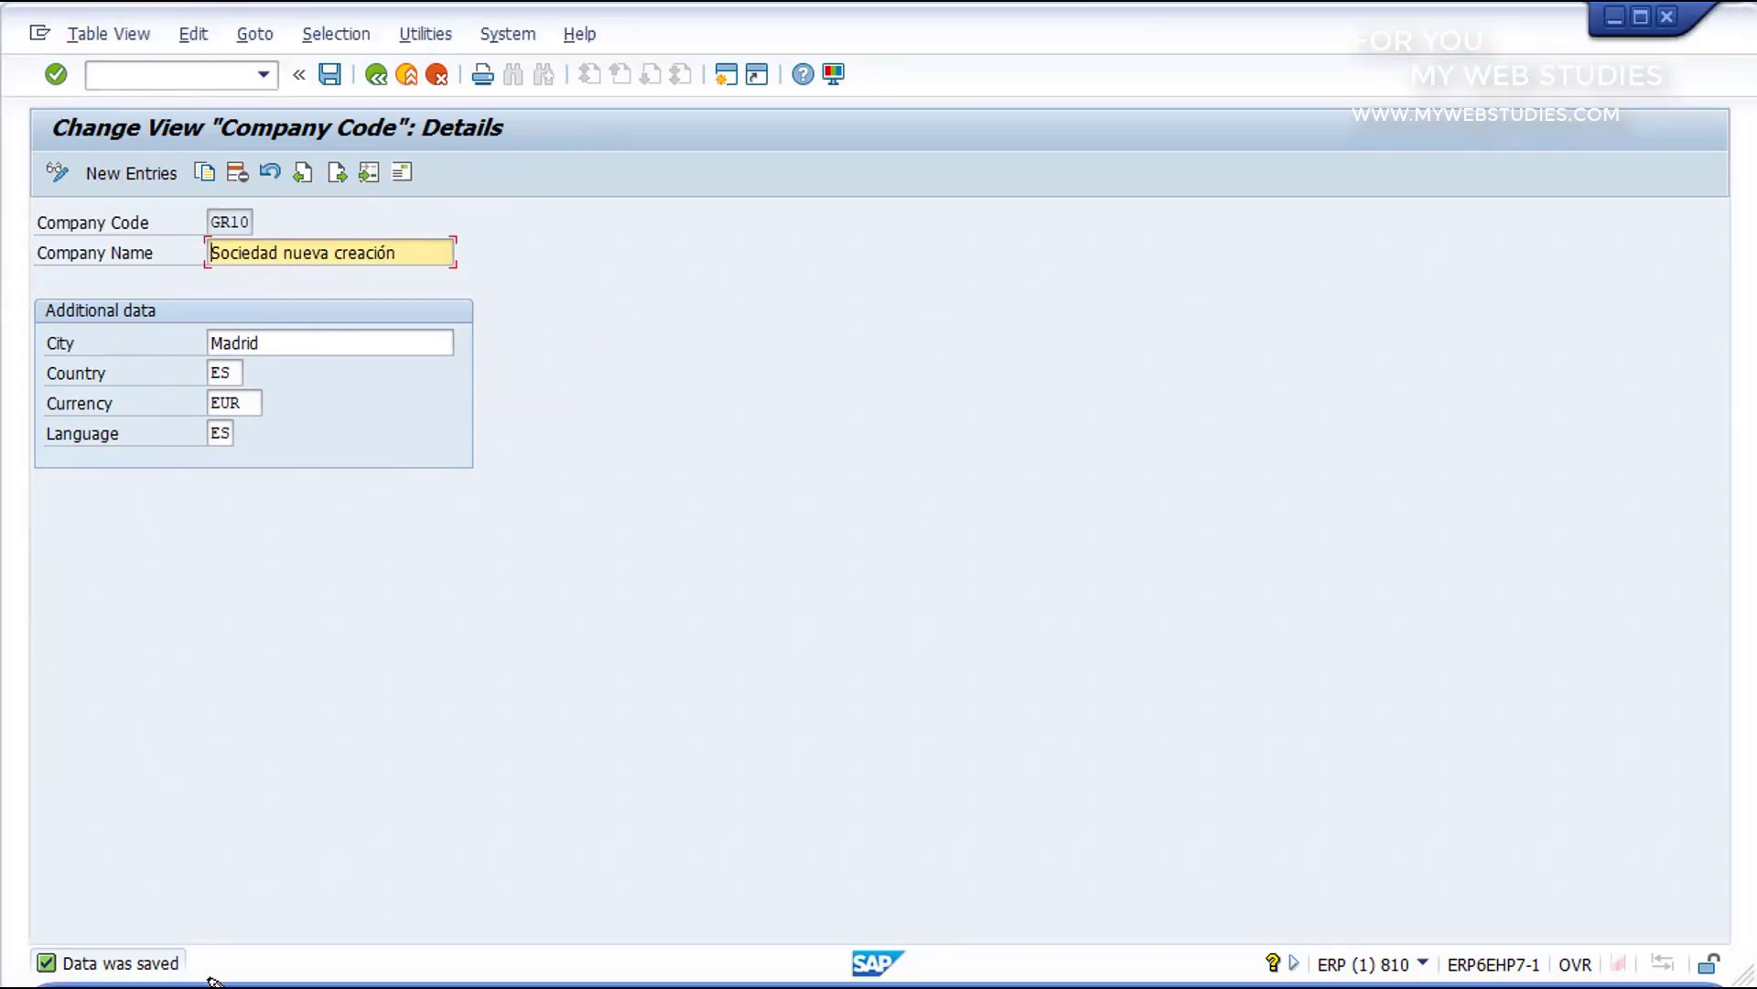
# Step: Exit the company code activity and return to SAP Easy Access with the command /n
pyautogui.click(412, 74)
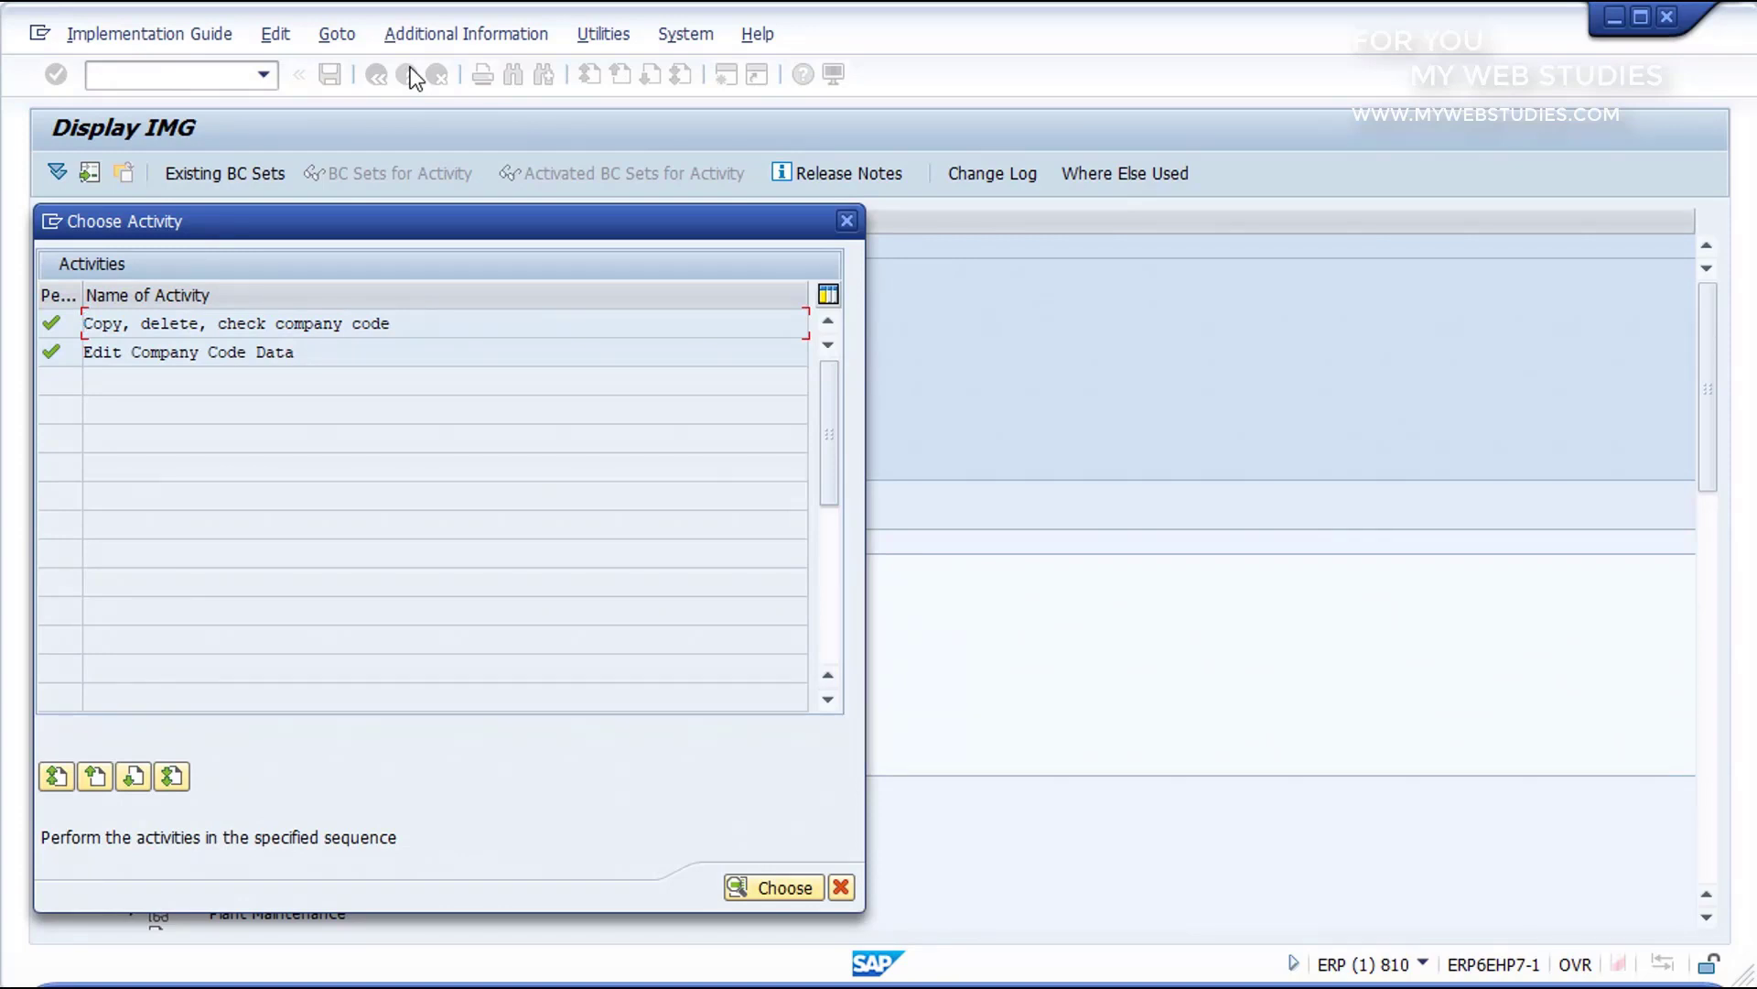
pyautogui.click(845, 222)
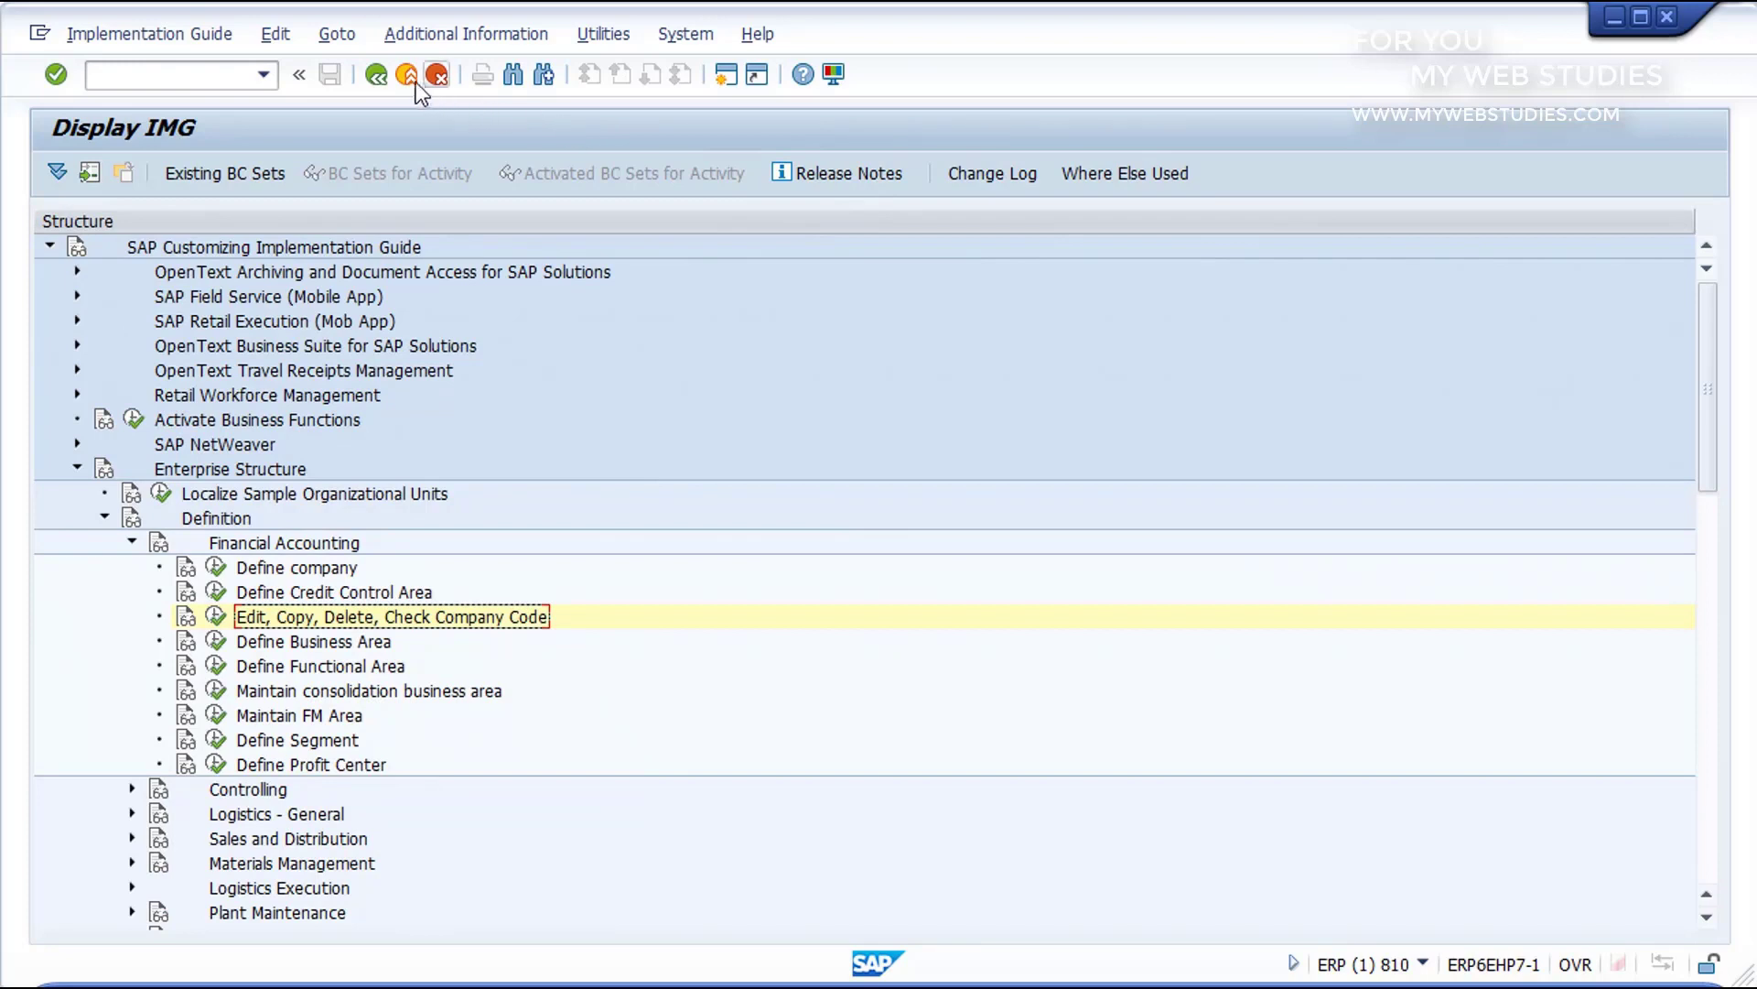
pyautogui.click(199, 77)
pyautogui.write('/n')
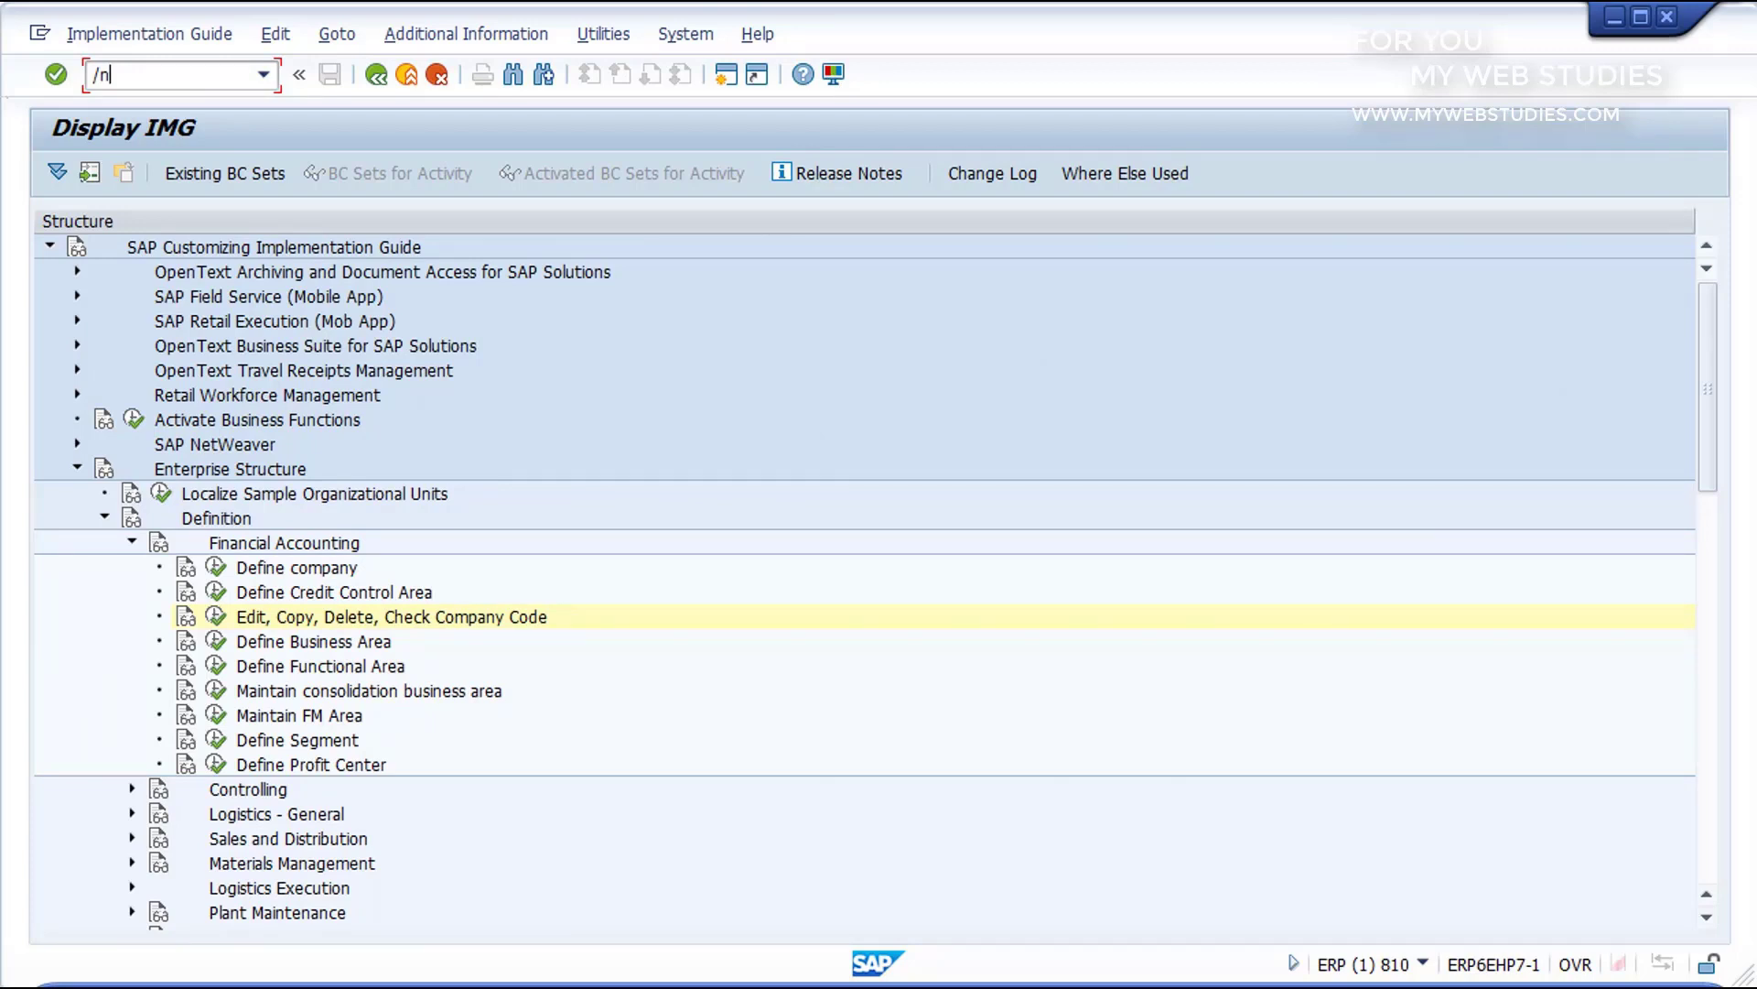
pyautogui.press('Return')
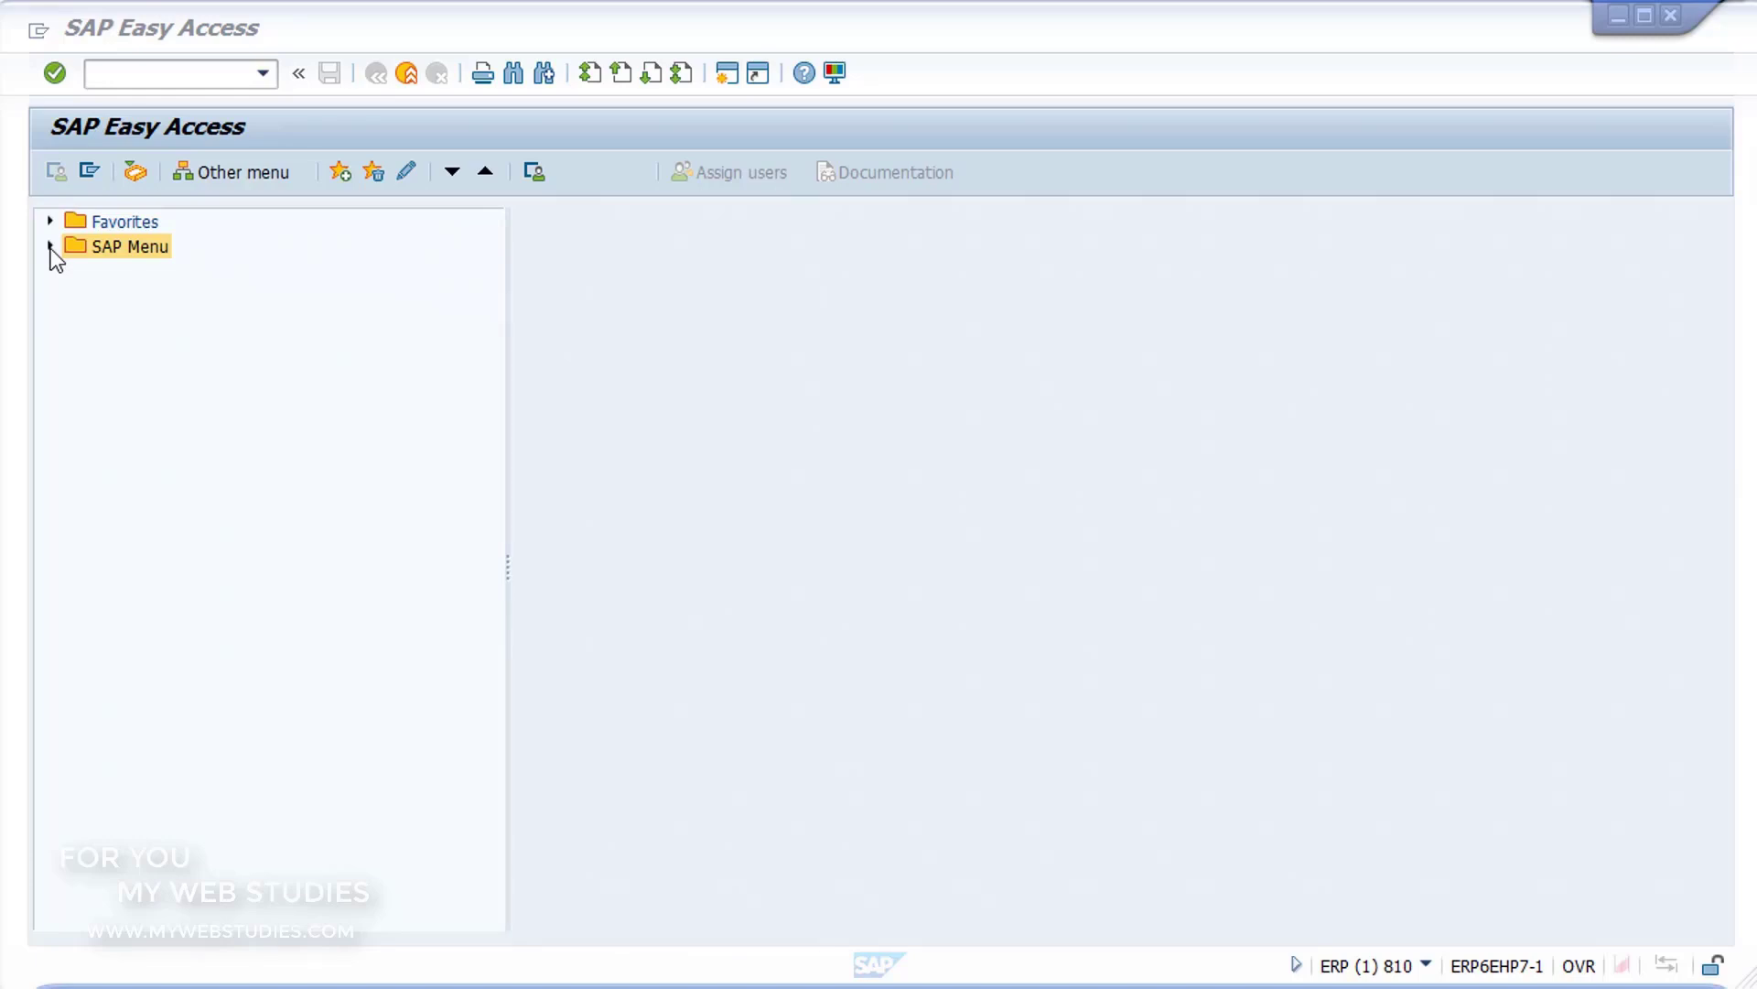
# Step: Expand the SAP Menu through Tools, Customizing and IMG and select the SPRO - Execute Project entry
pyautogui.click(51, 247)
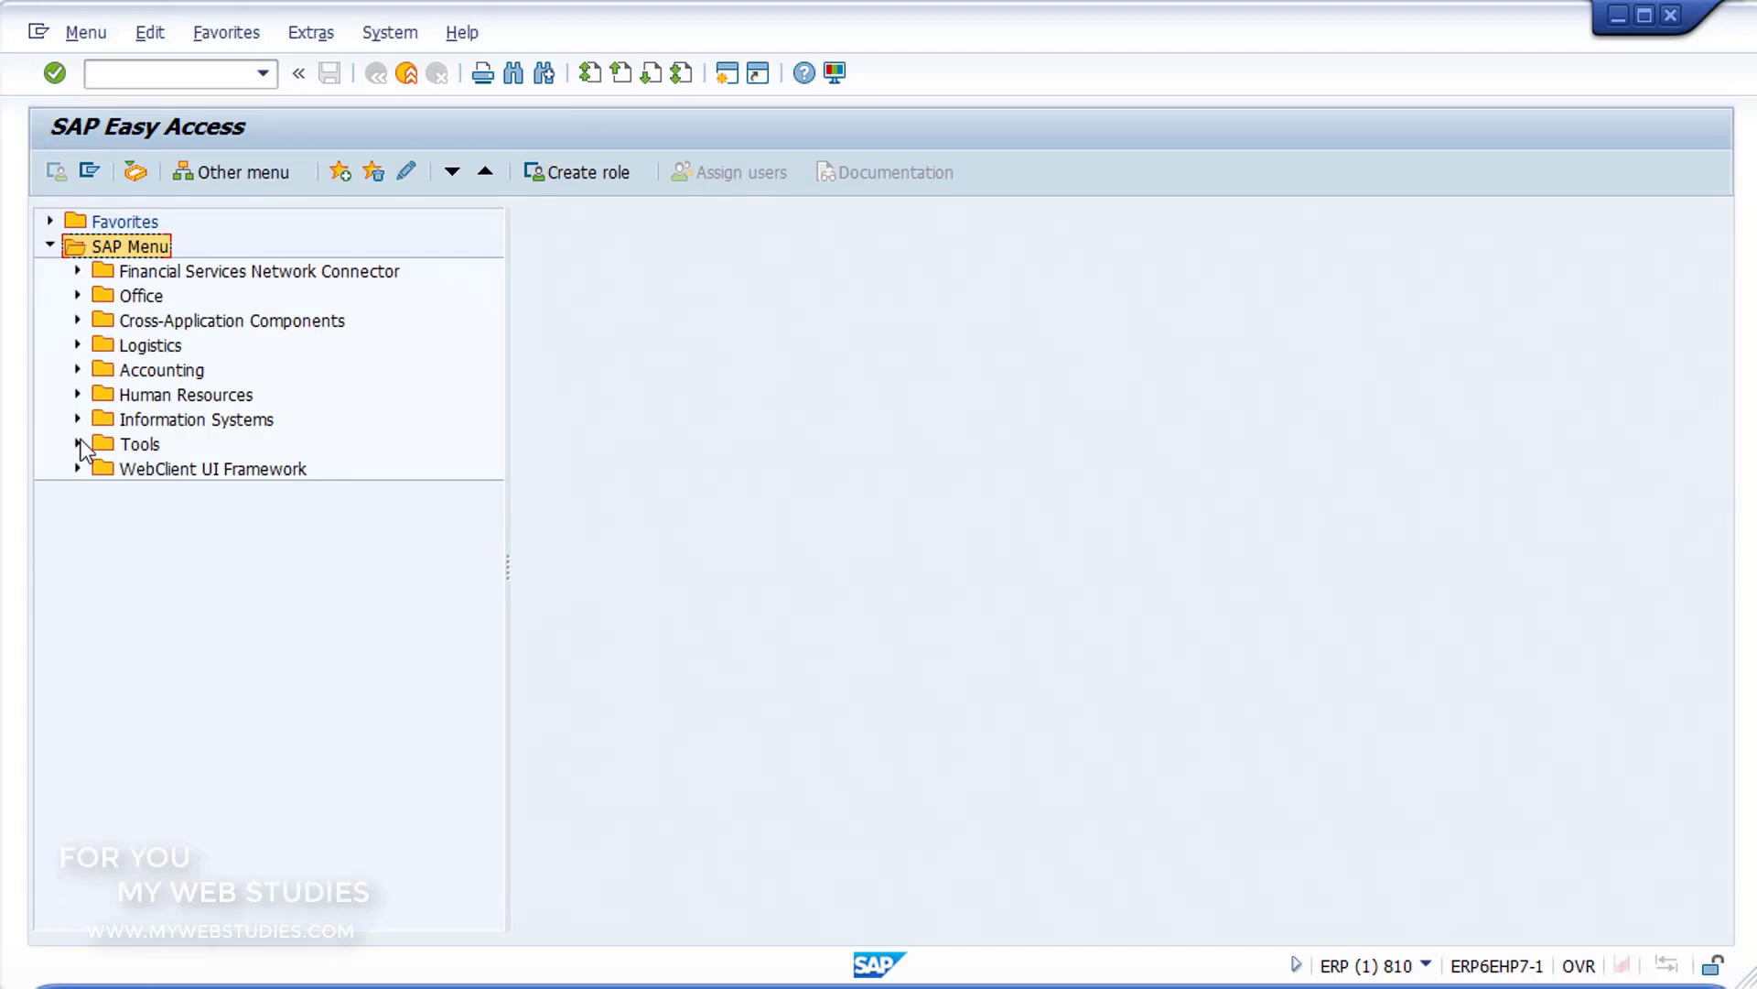
pyautogui.click(78, 444)
pyautogui.click(105, 494)
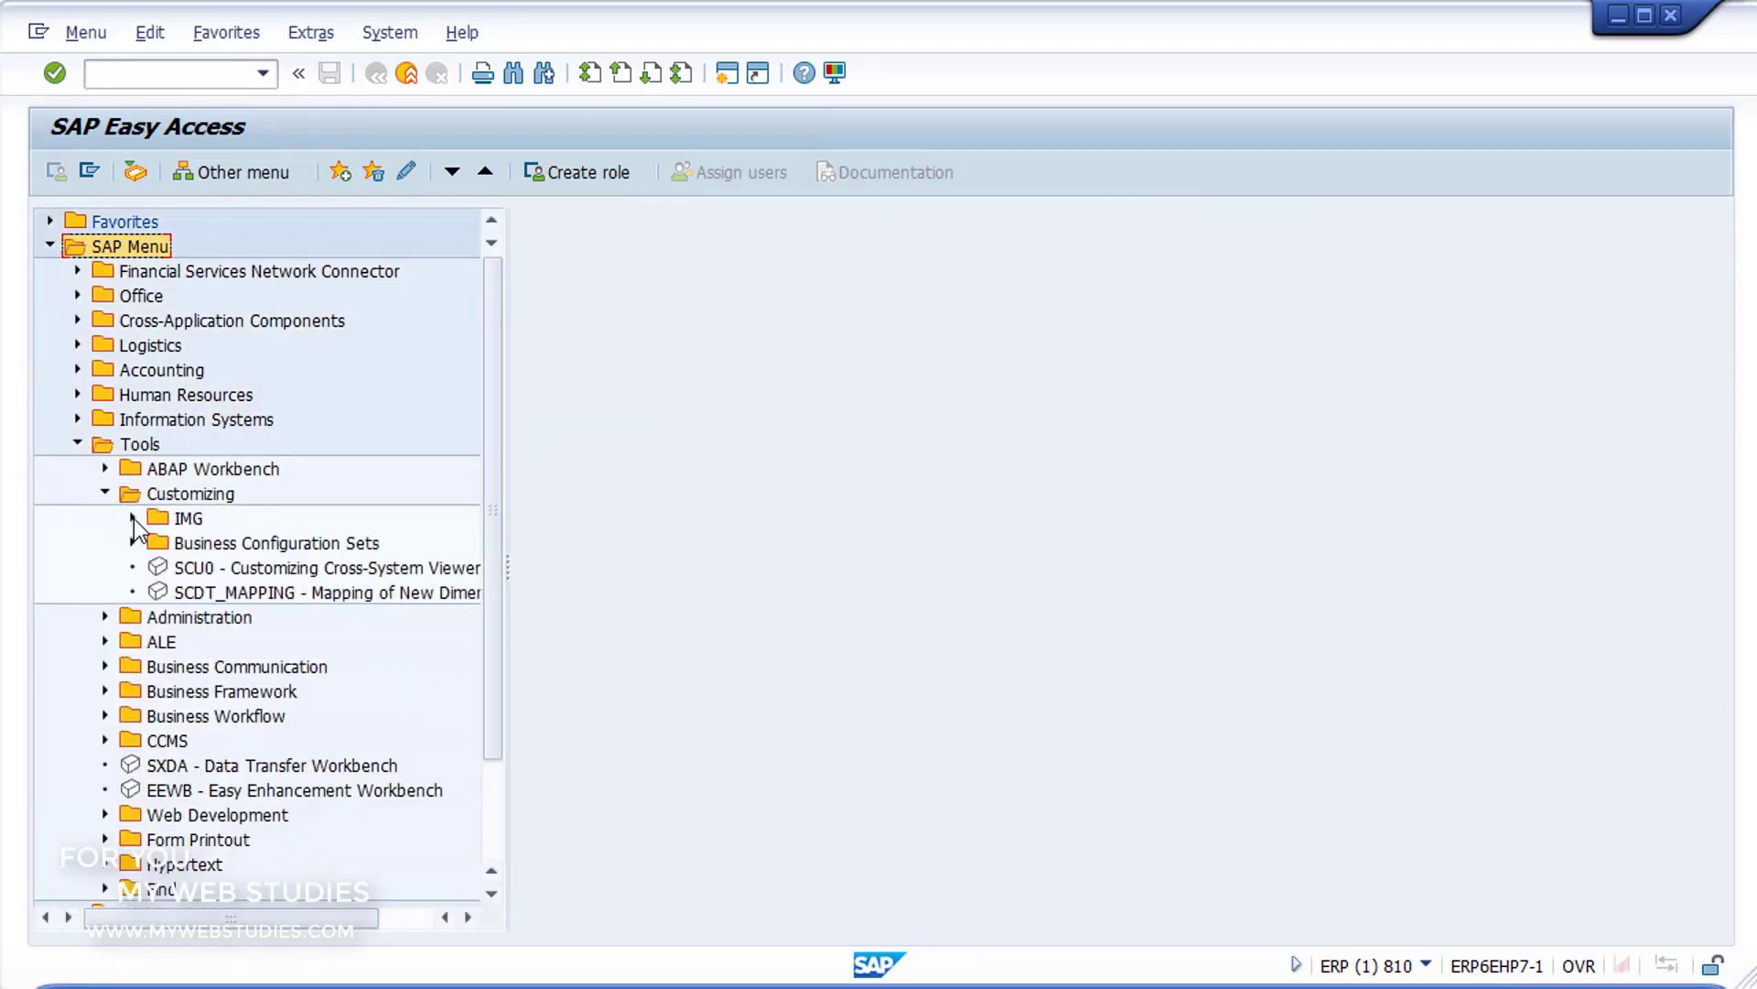
pyautogui.click(134, 518)
pyautogui.click(187, 543)
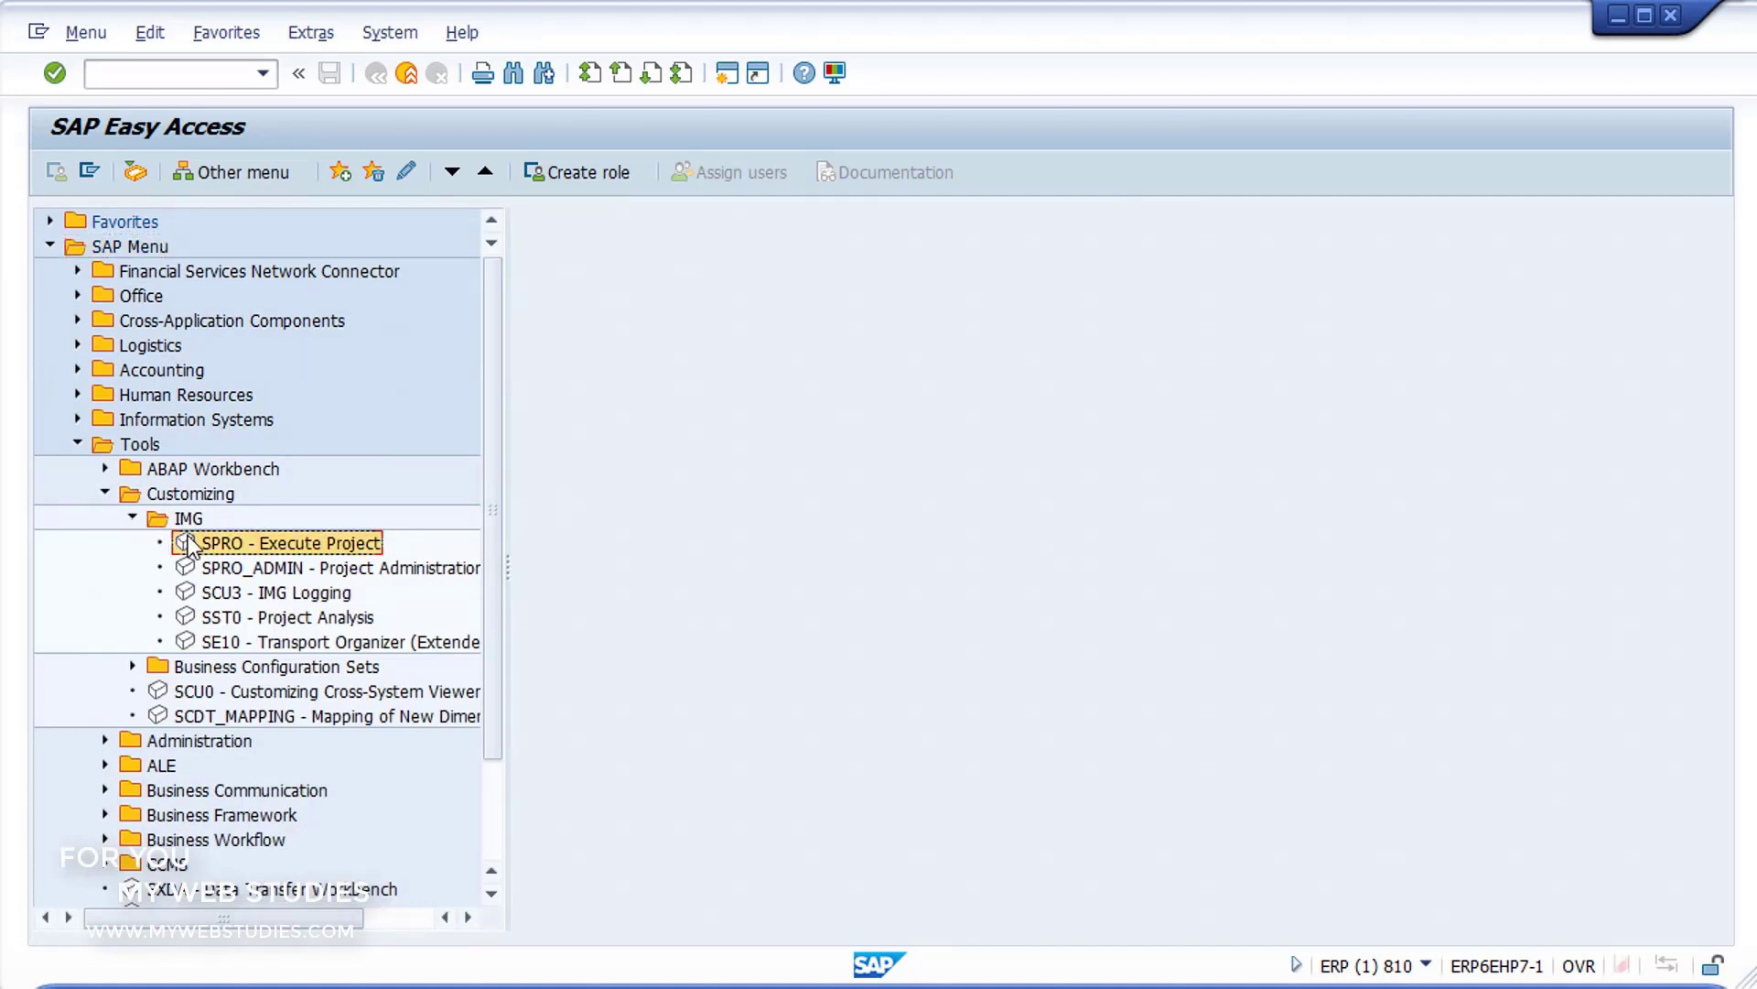
# Step: Run transaction SPRO directly by its code and display the SAP Reference IMG
pyautogui.click(221, 78)
pyautogui.write('SPRO')
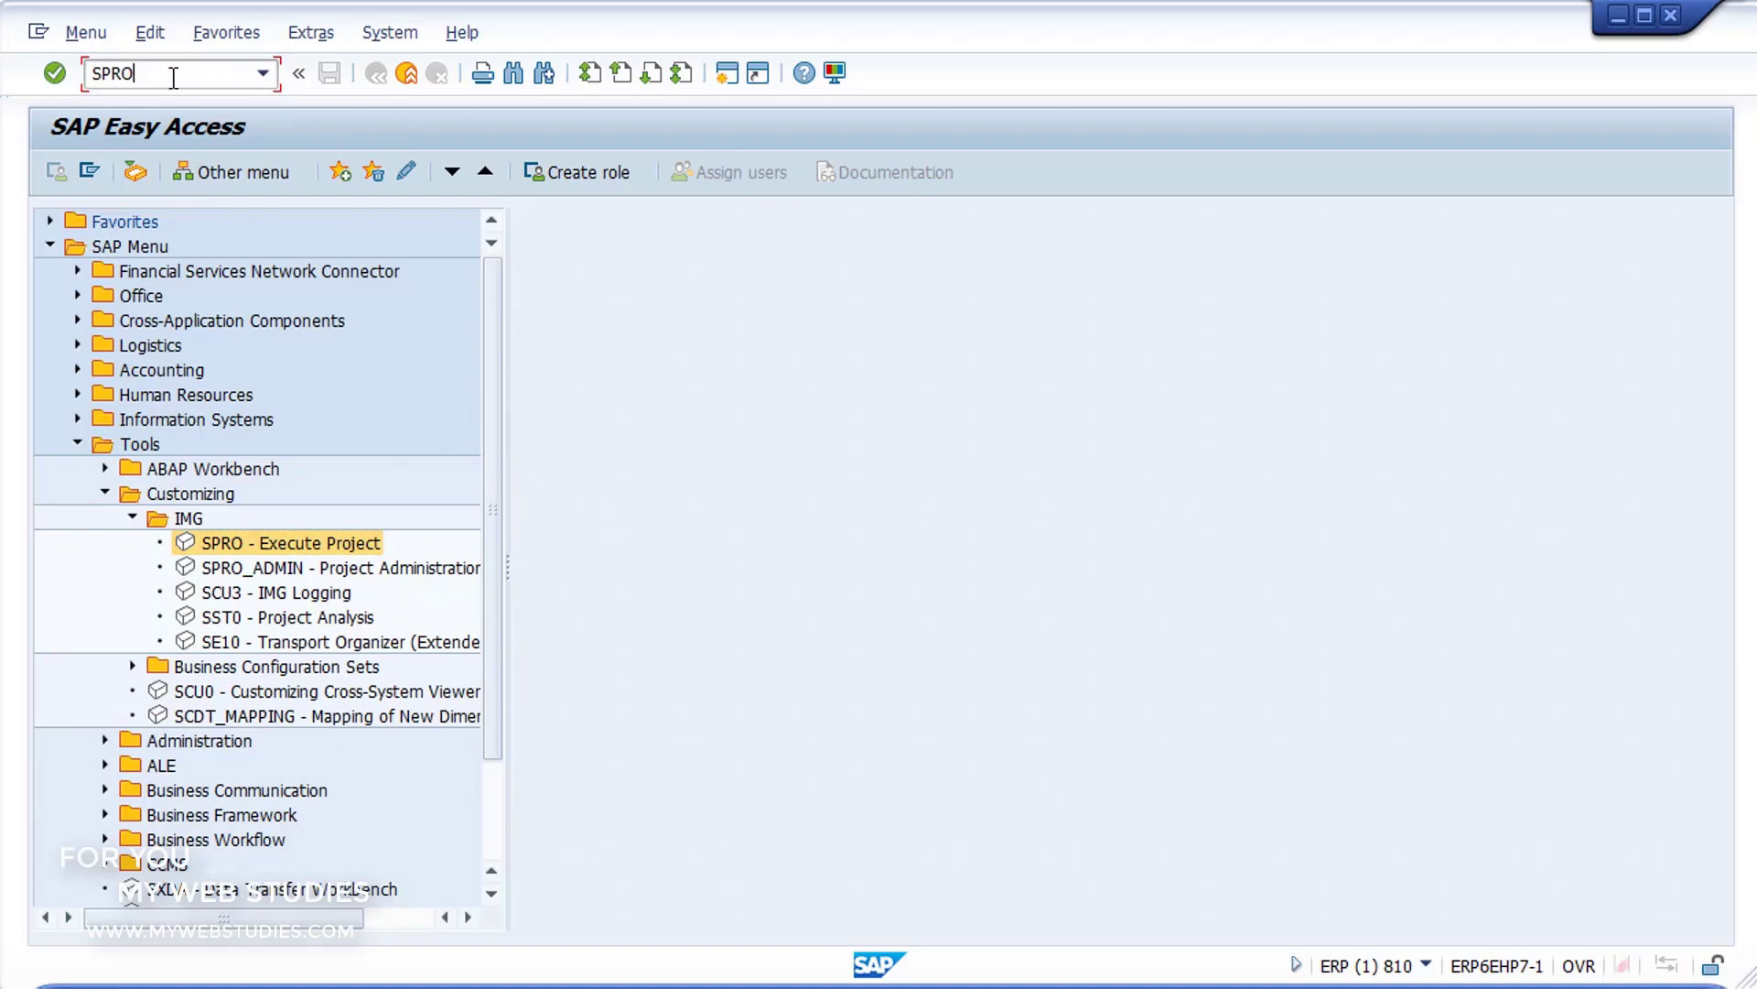
pyautogui.click(54, 74)
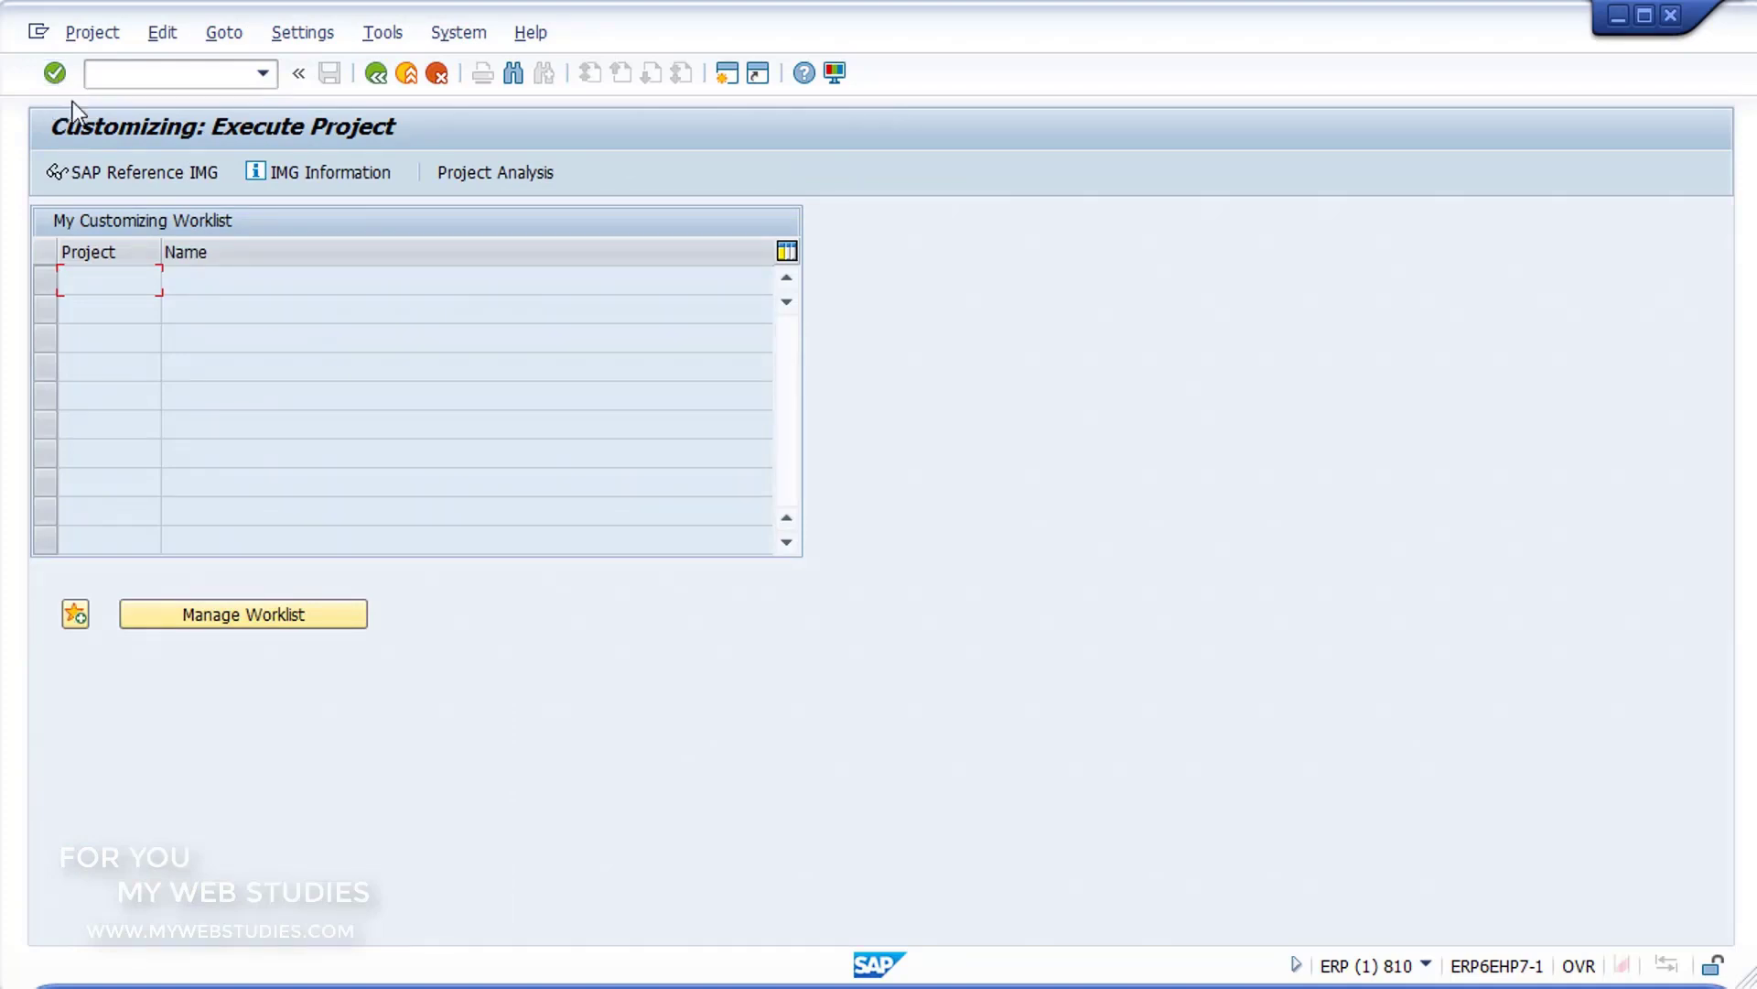
pyautogui.click(106, 174)
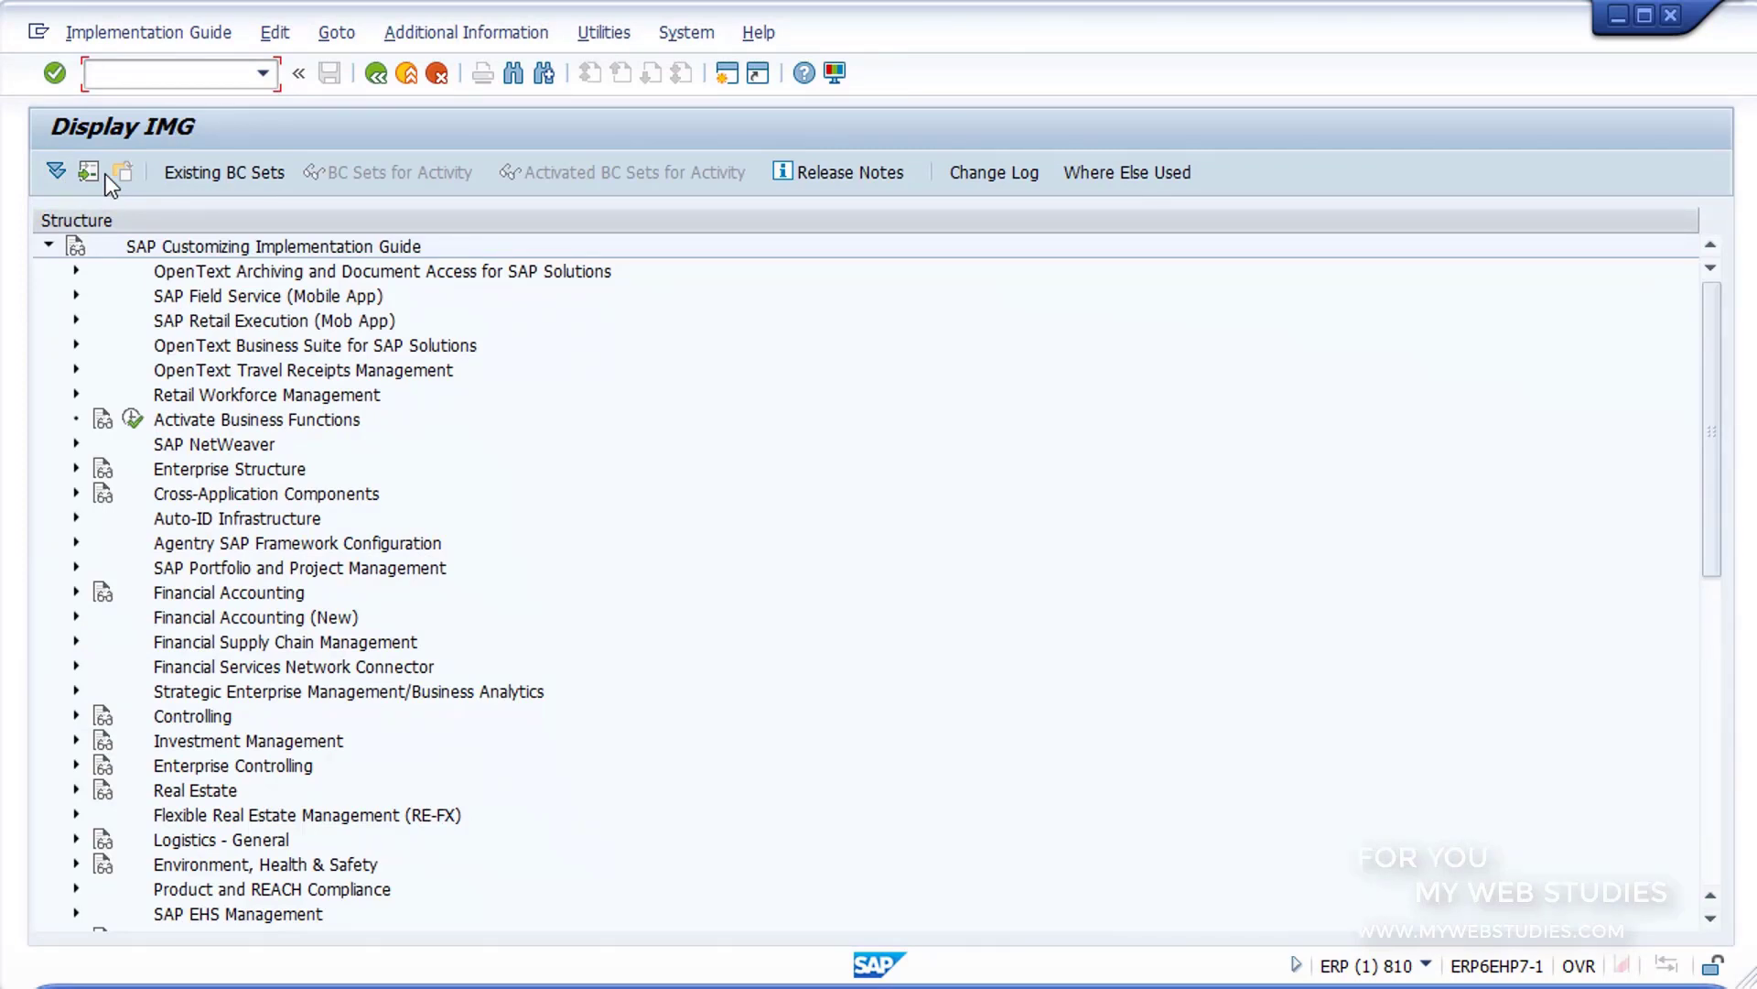
# Step: Expand Enterprise Structure, Definition and Financial Accounting in the IMG and select Define company
pyautogui.click(76, 469)
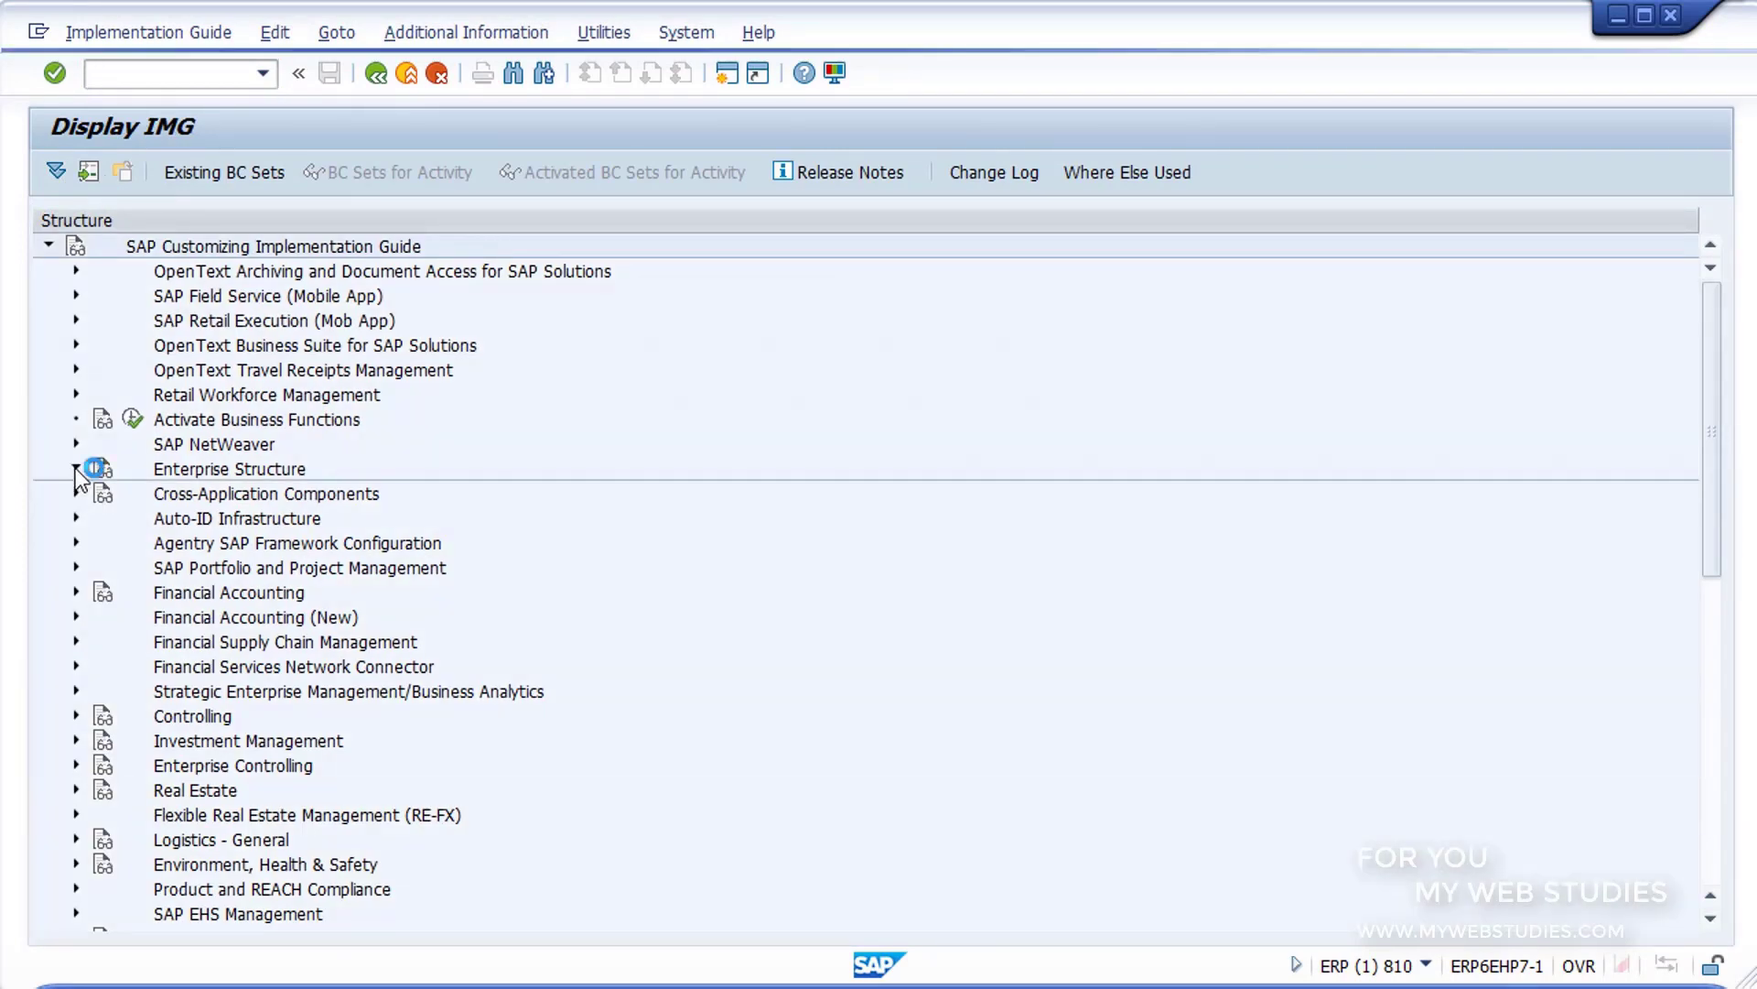
pyautogui.click(104, 518)
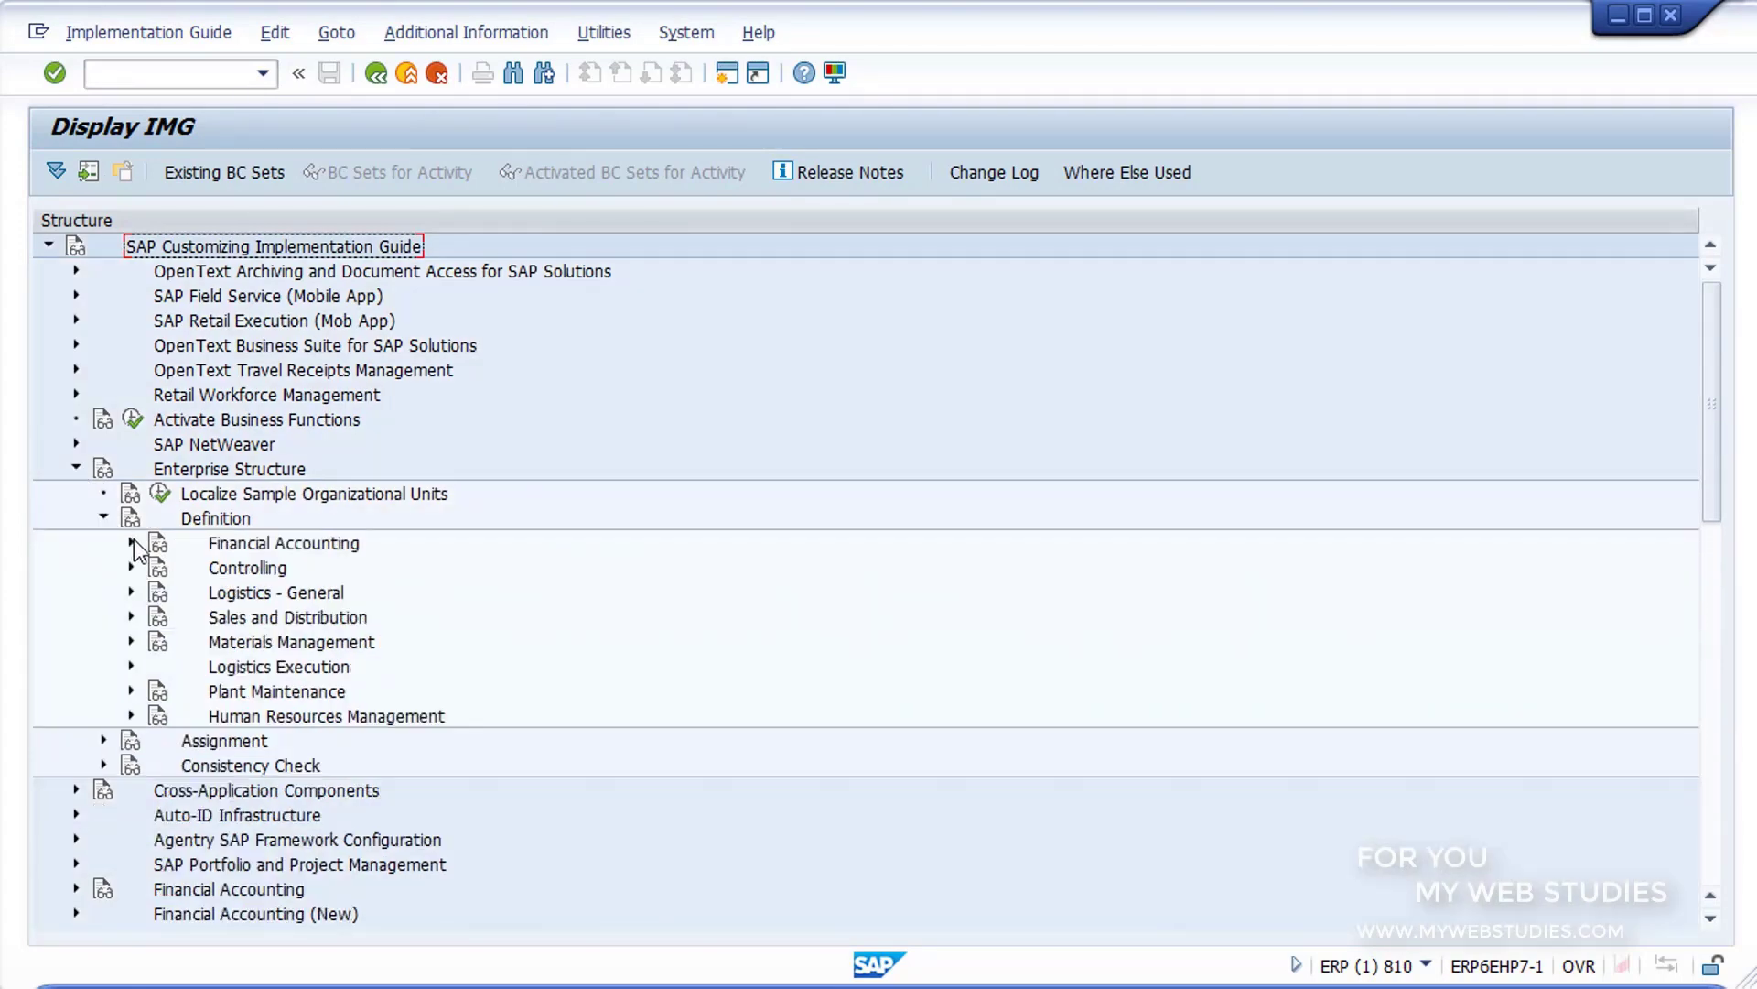
pyautogui.click(130, 542)
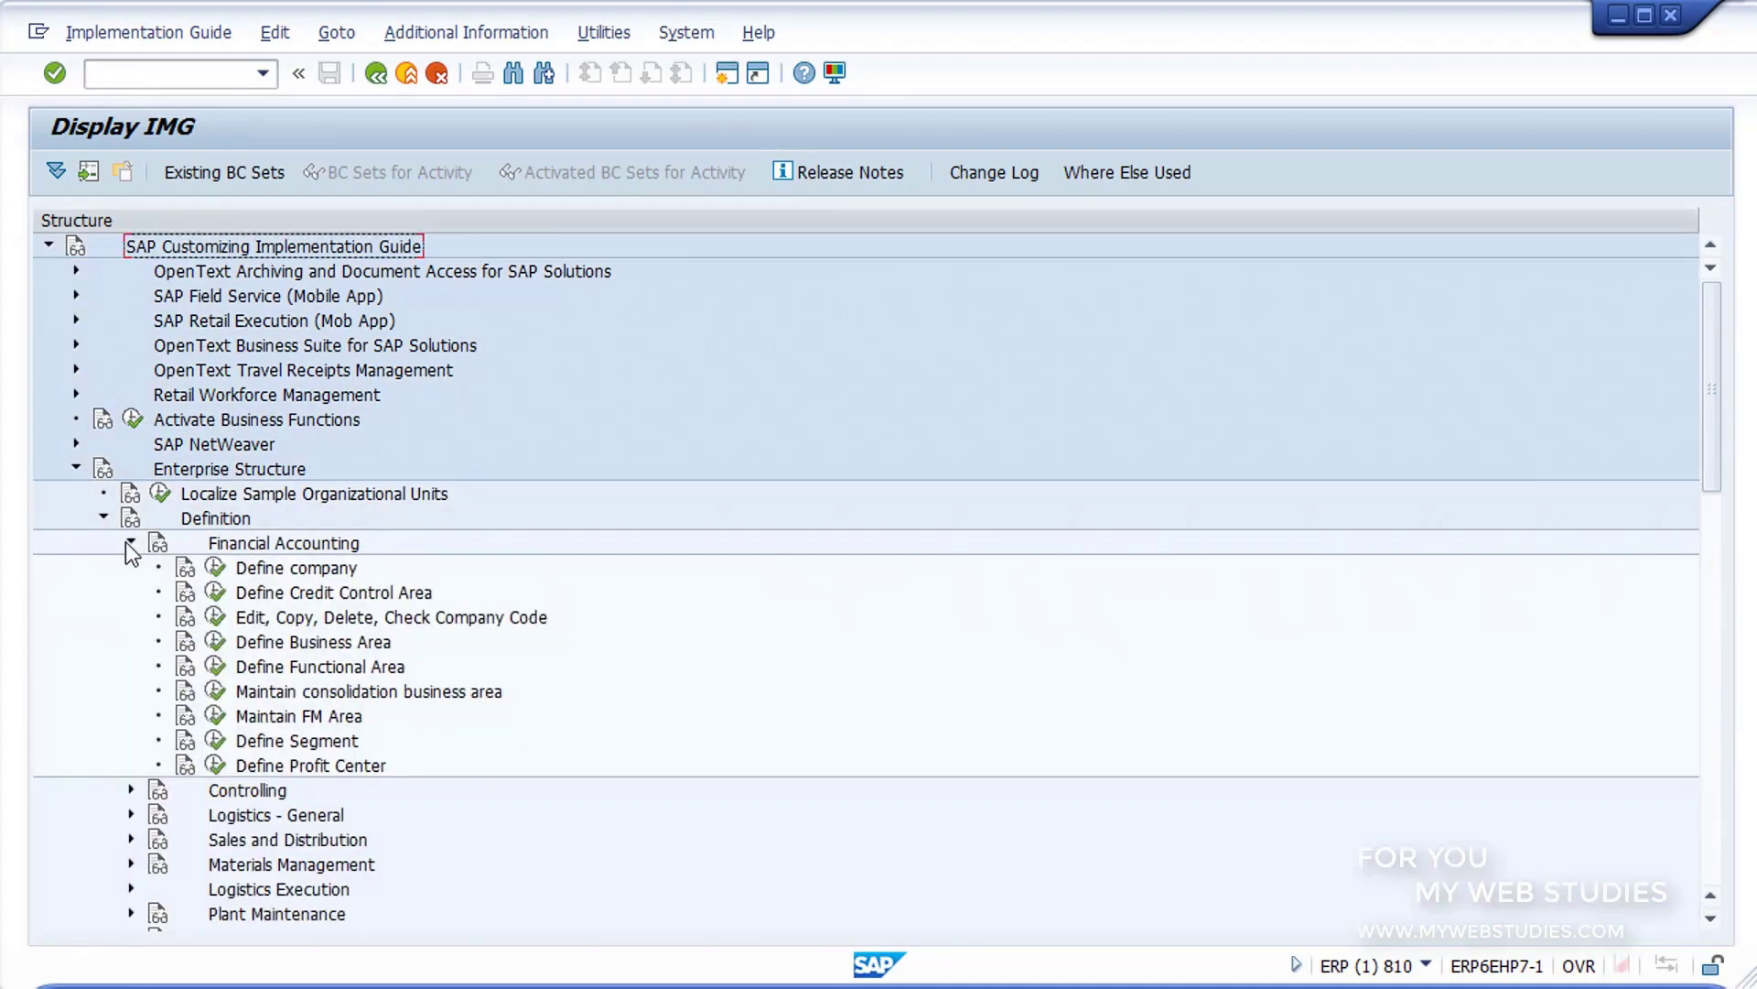
pyautogui.click(244, 621)
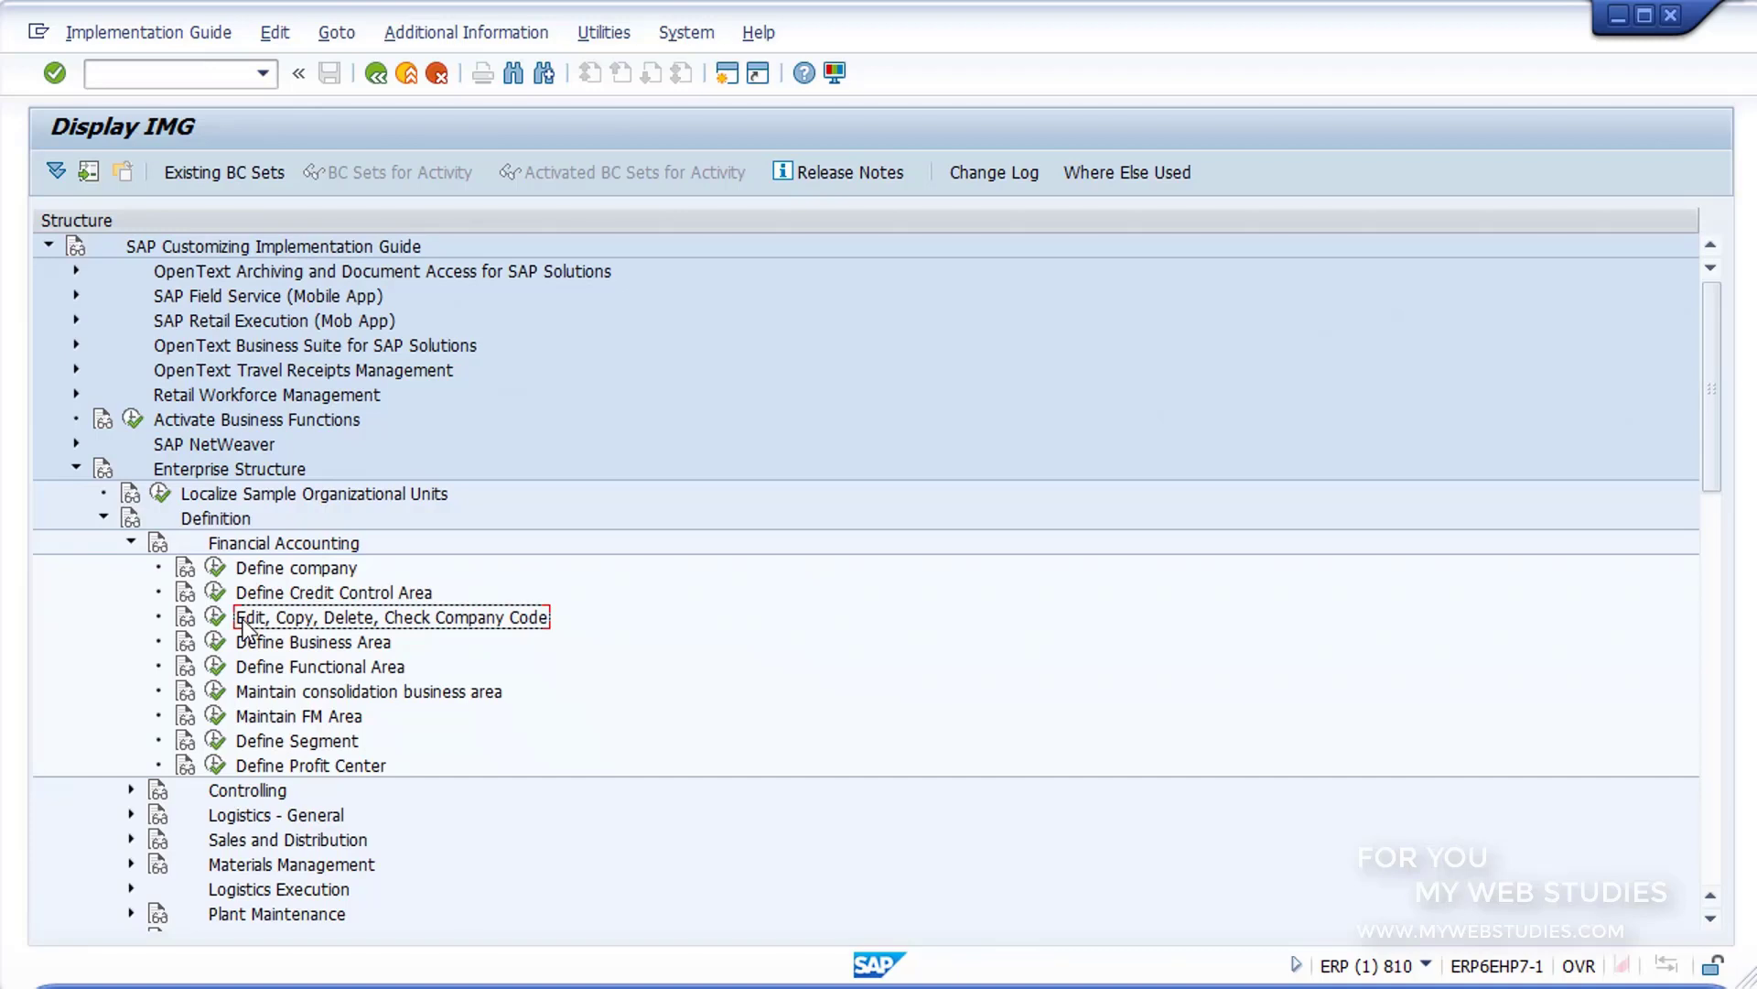
pyautogui.click(250, 572)
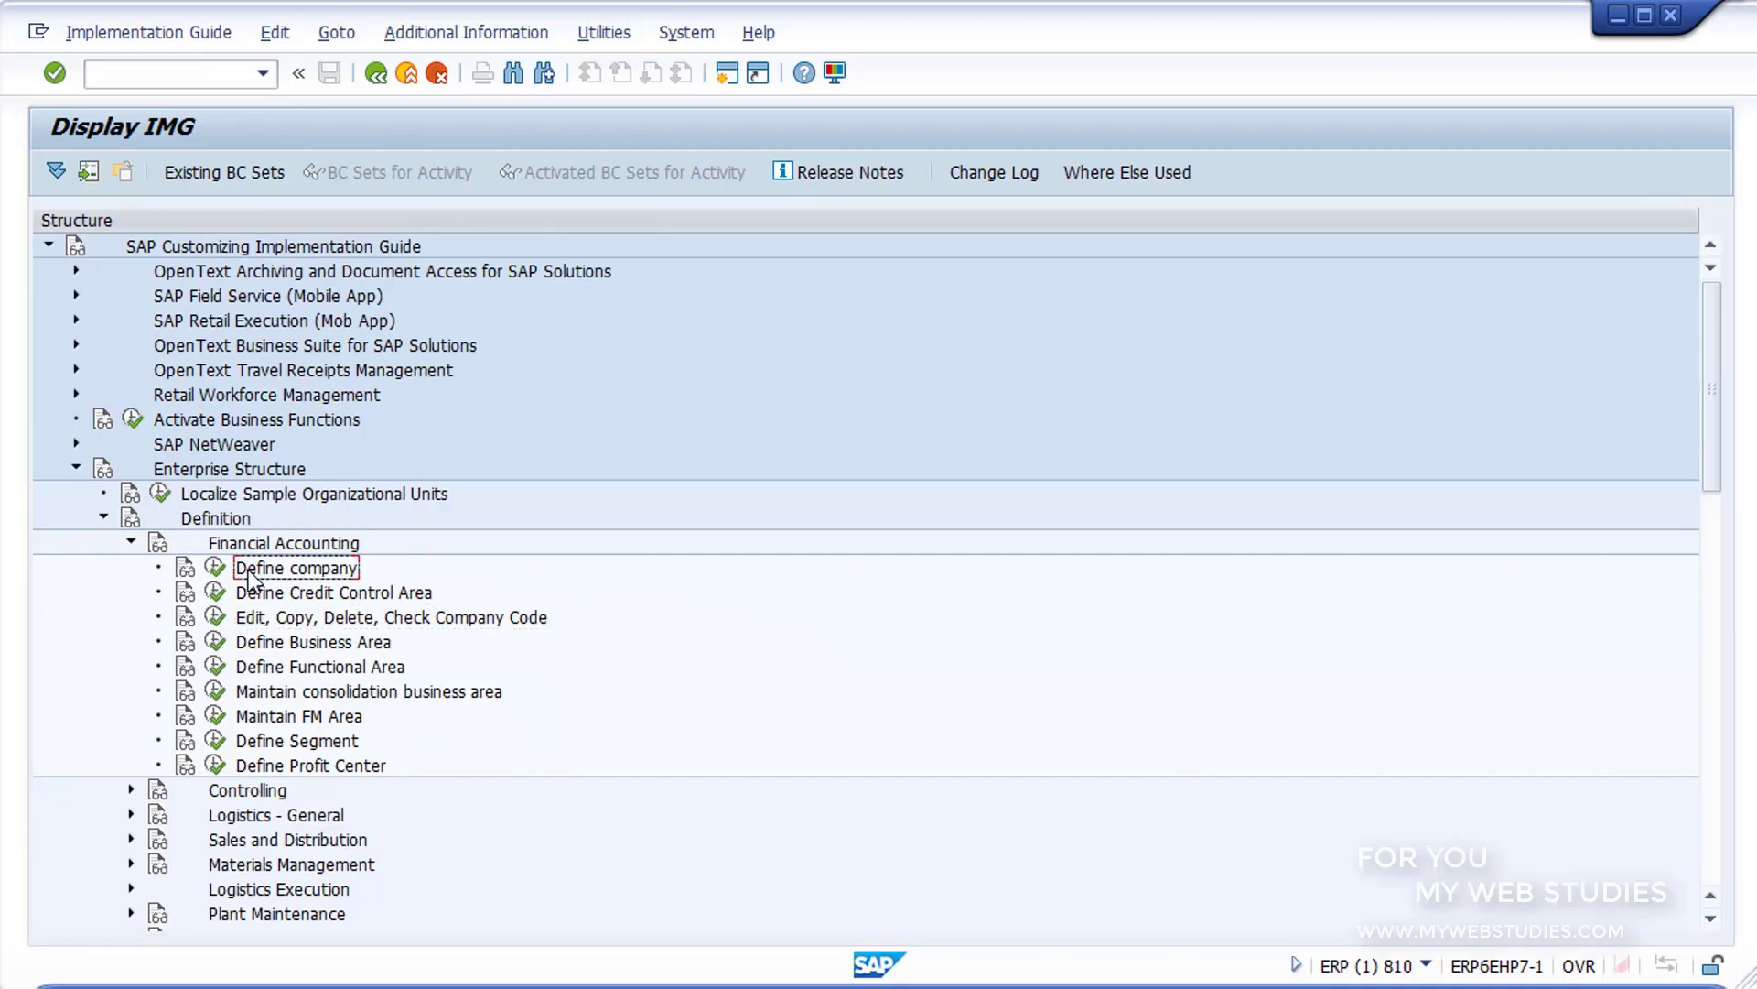
# Step: Execute the Define company activity and start a new entry with company GR10 and company name GRUPO1
pyautogui.click(213, 565)
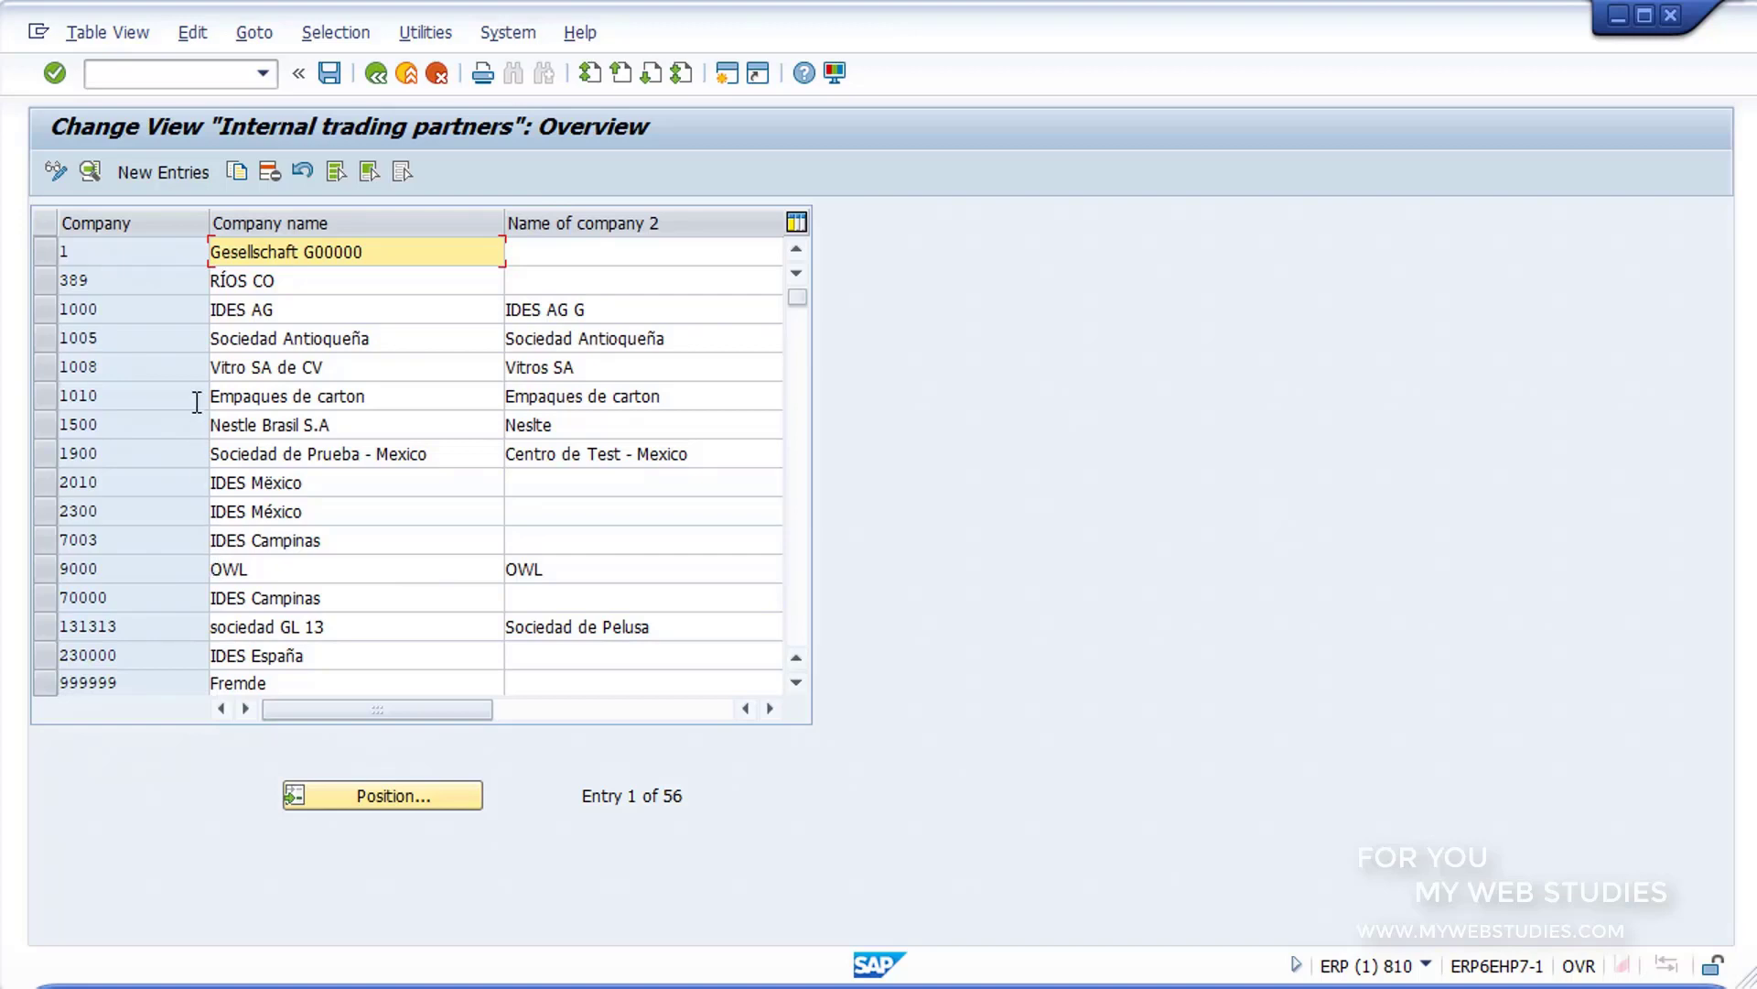
pyautogui.click(168, 178)
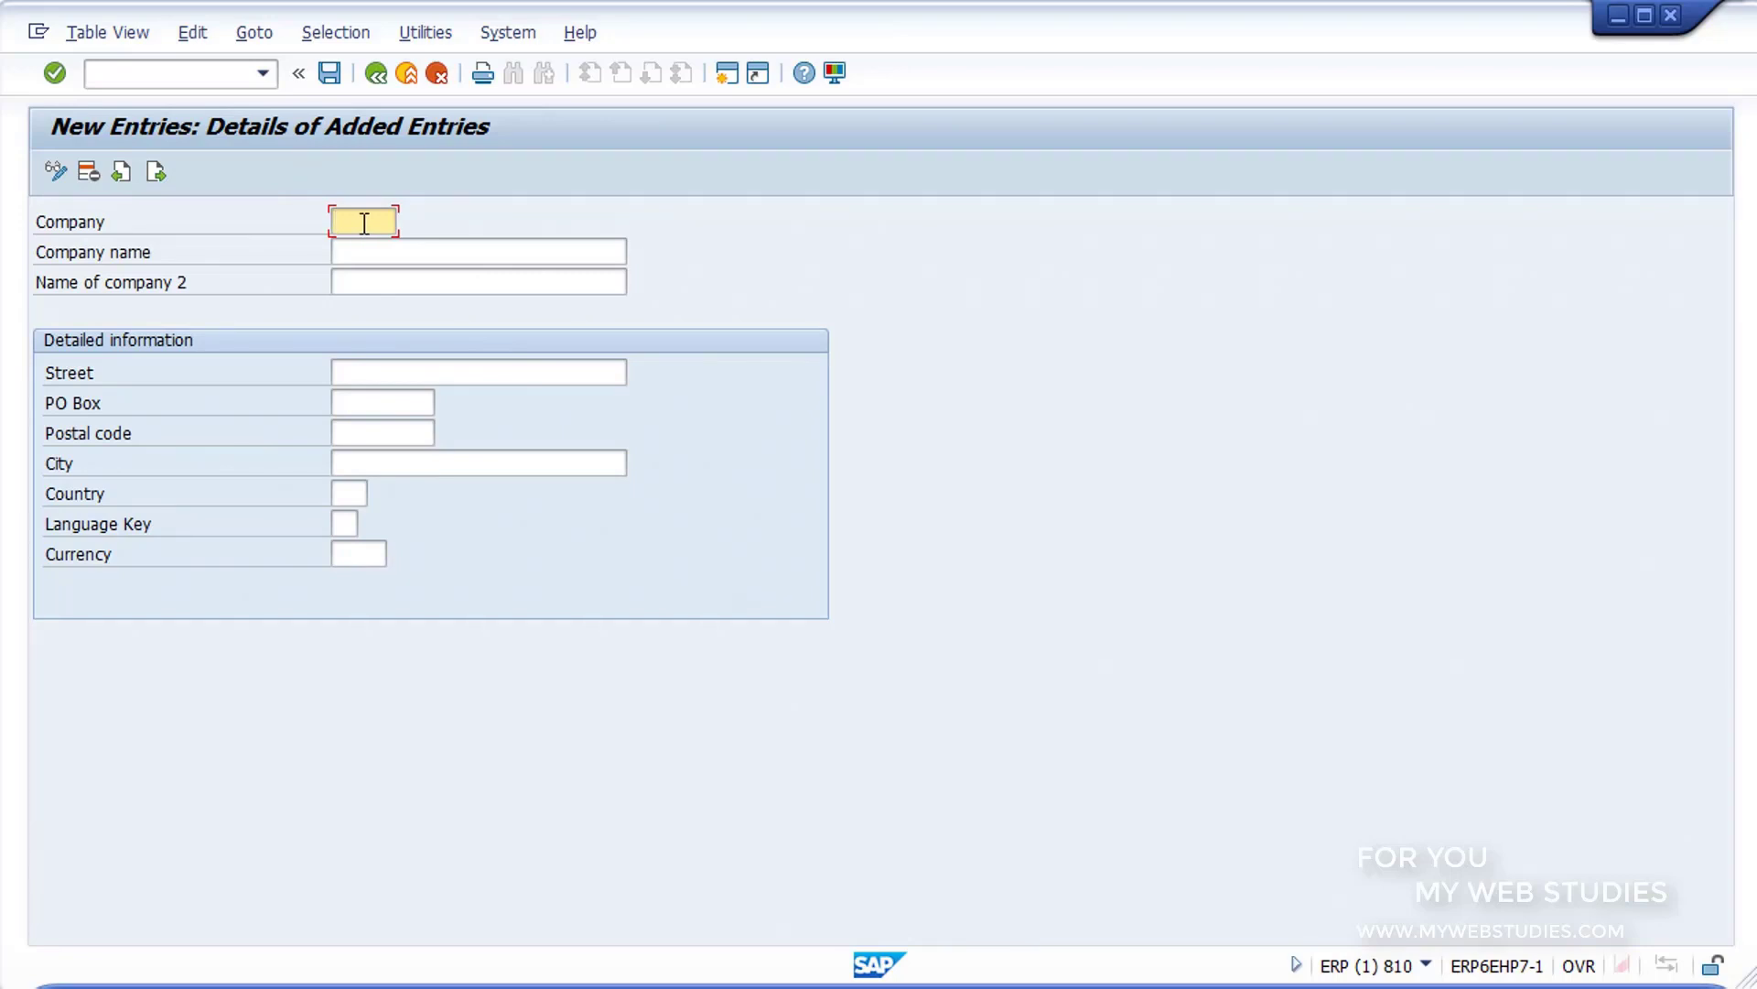
pyautogui.write('GR10')
pyautogui.click(379, 249)
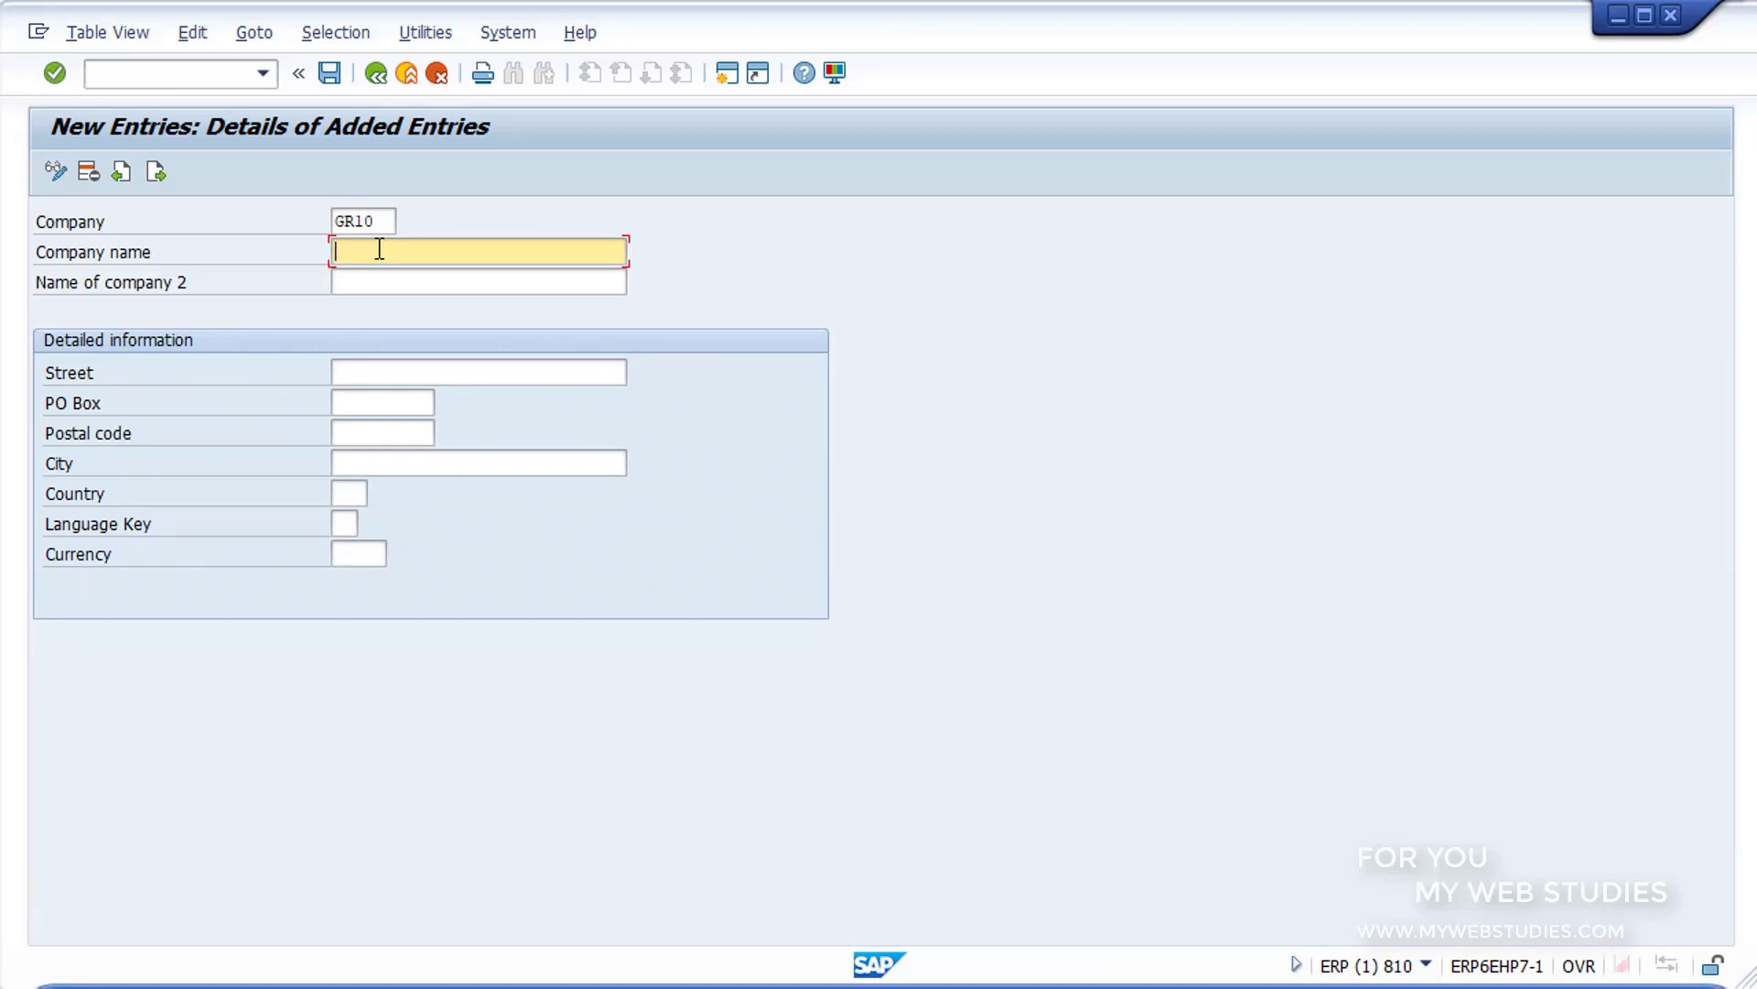
pyautogui.write('GRUPO1')
pyautogui.click(386, 278)
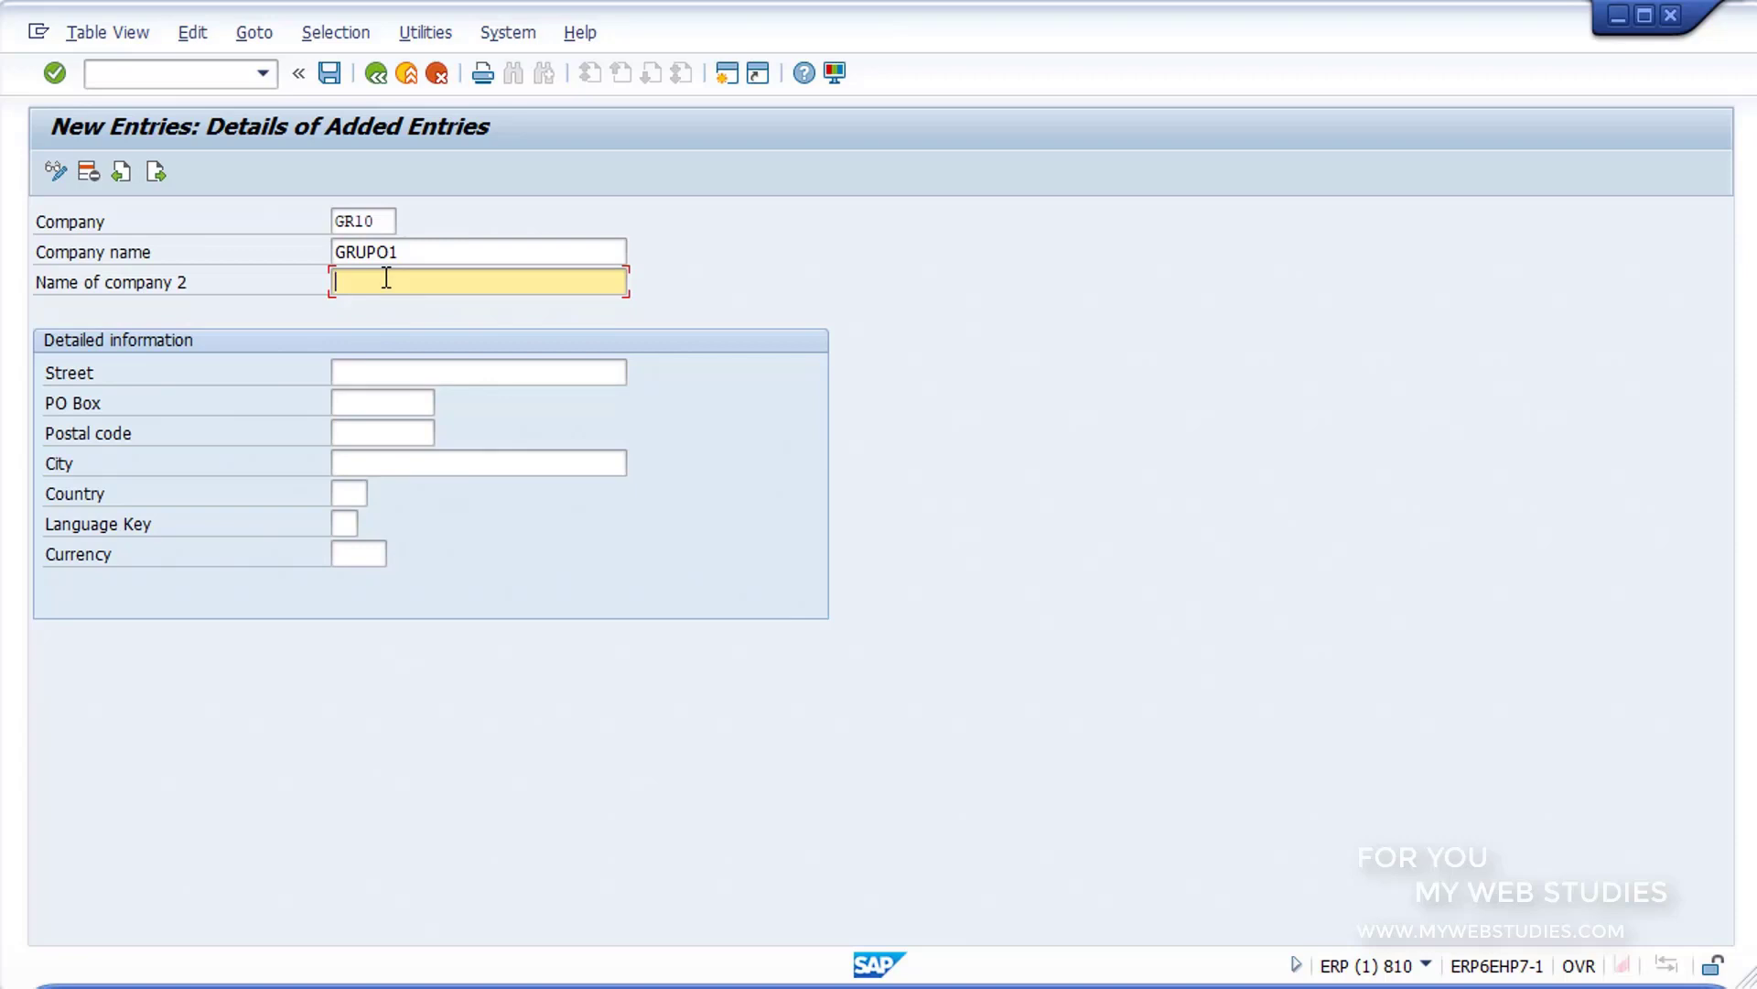
# Step: Fill in the new company's street, PO box, postal code and city in the detailed information
pyautogui.click(406, 374)
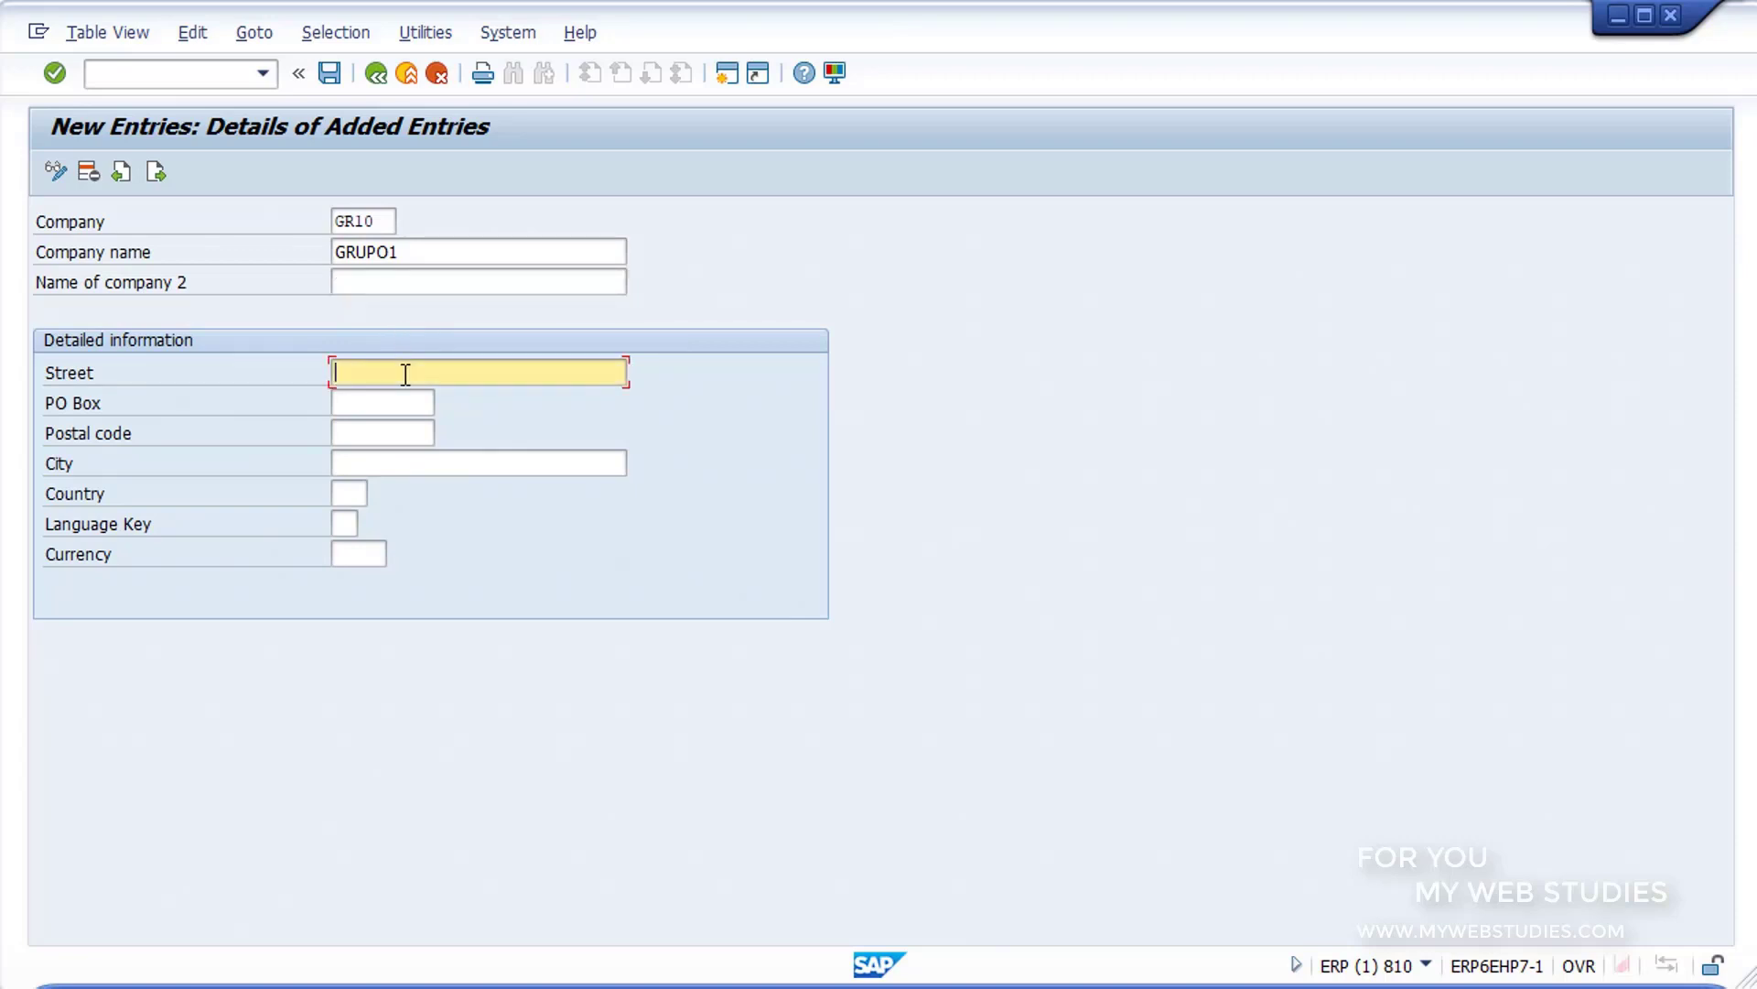
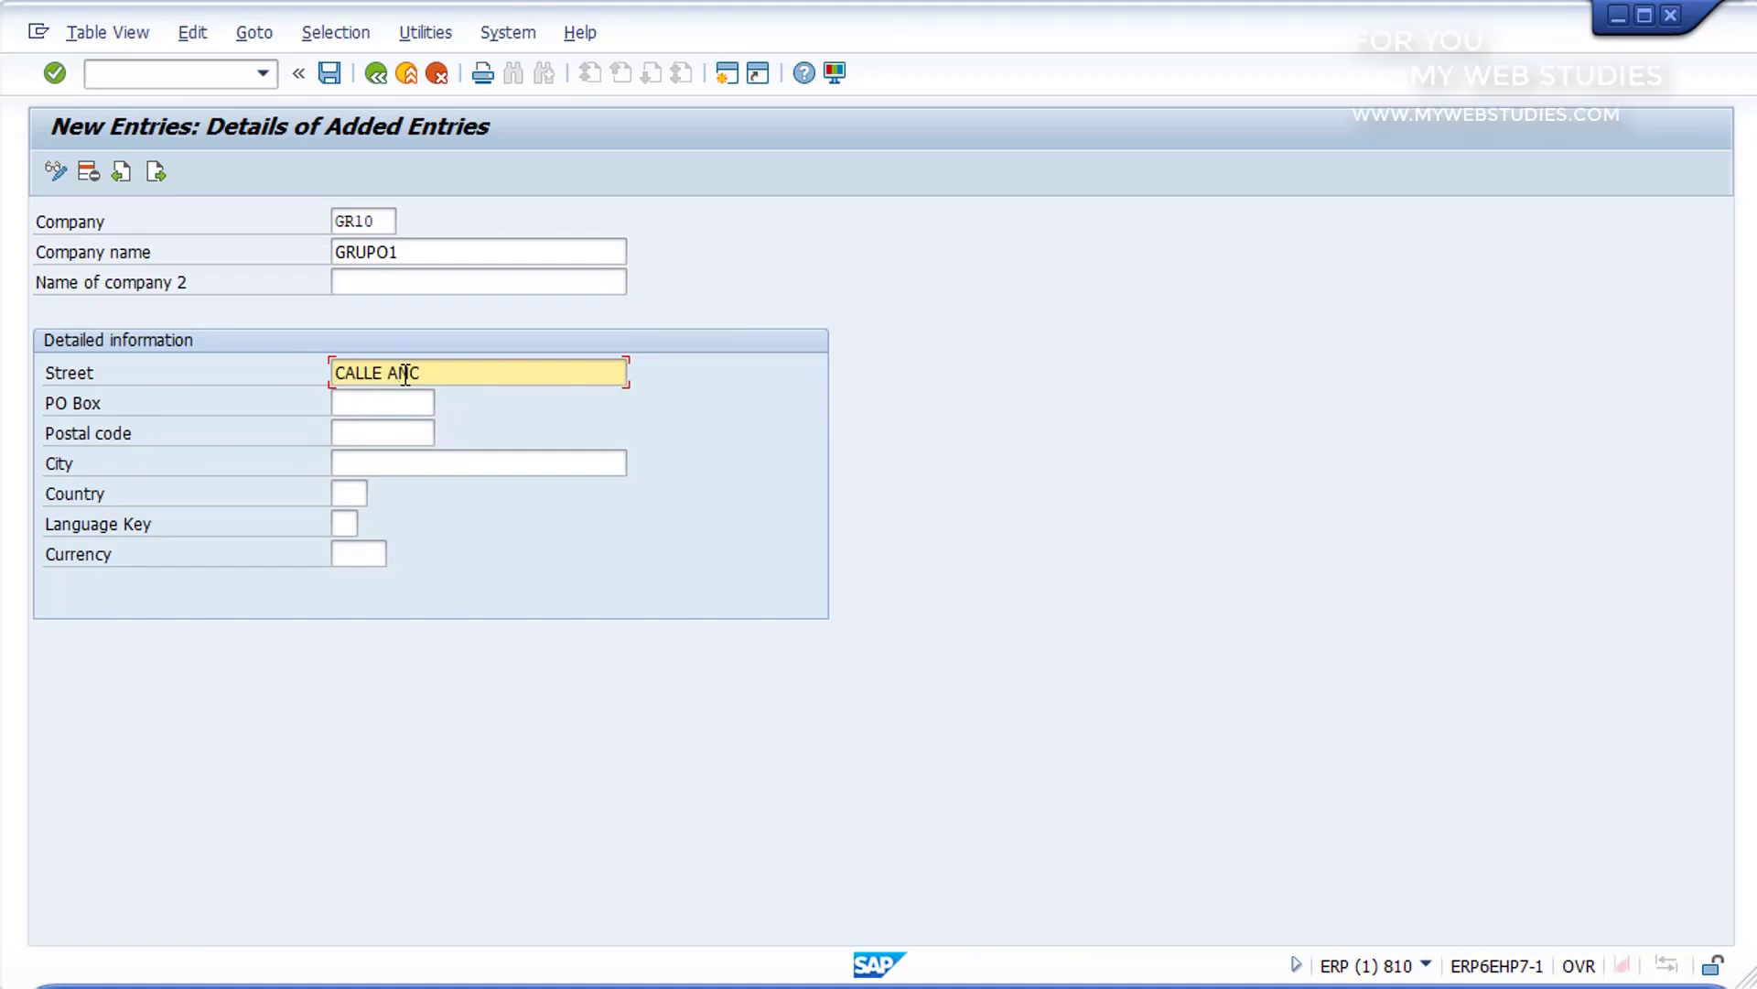
pyautogui.click(394, 400)
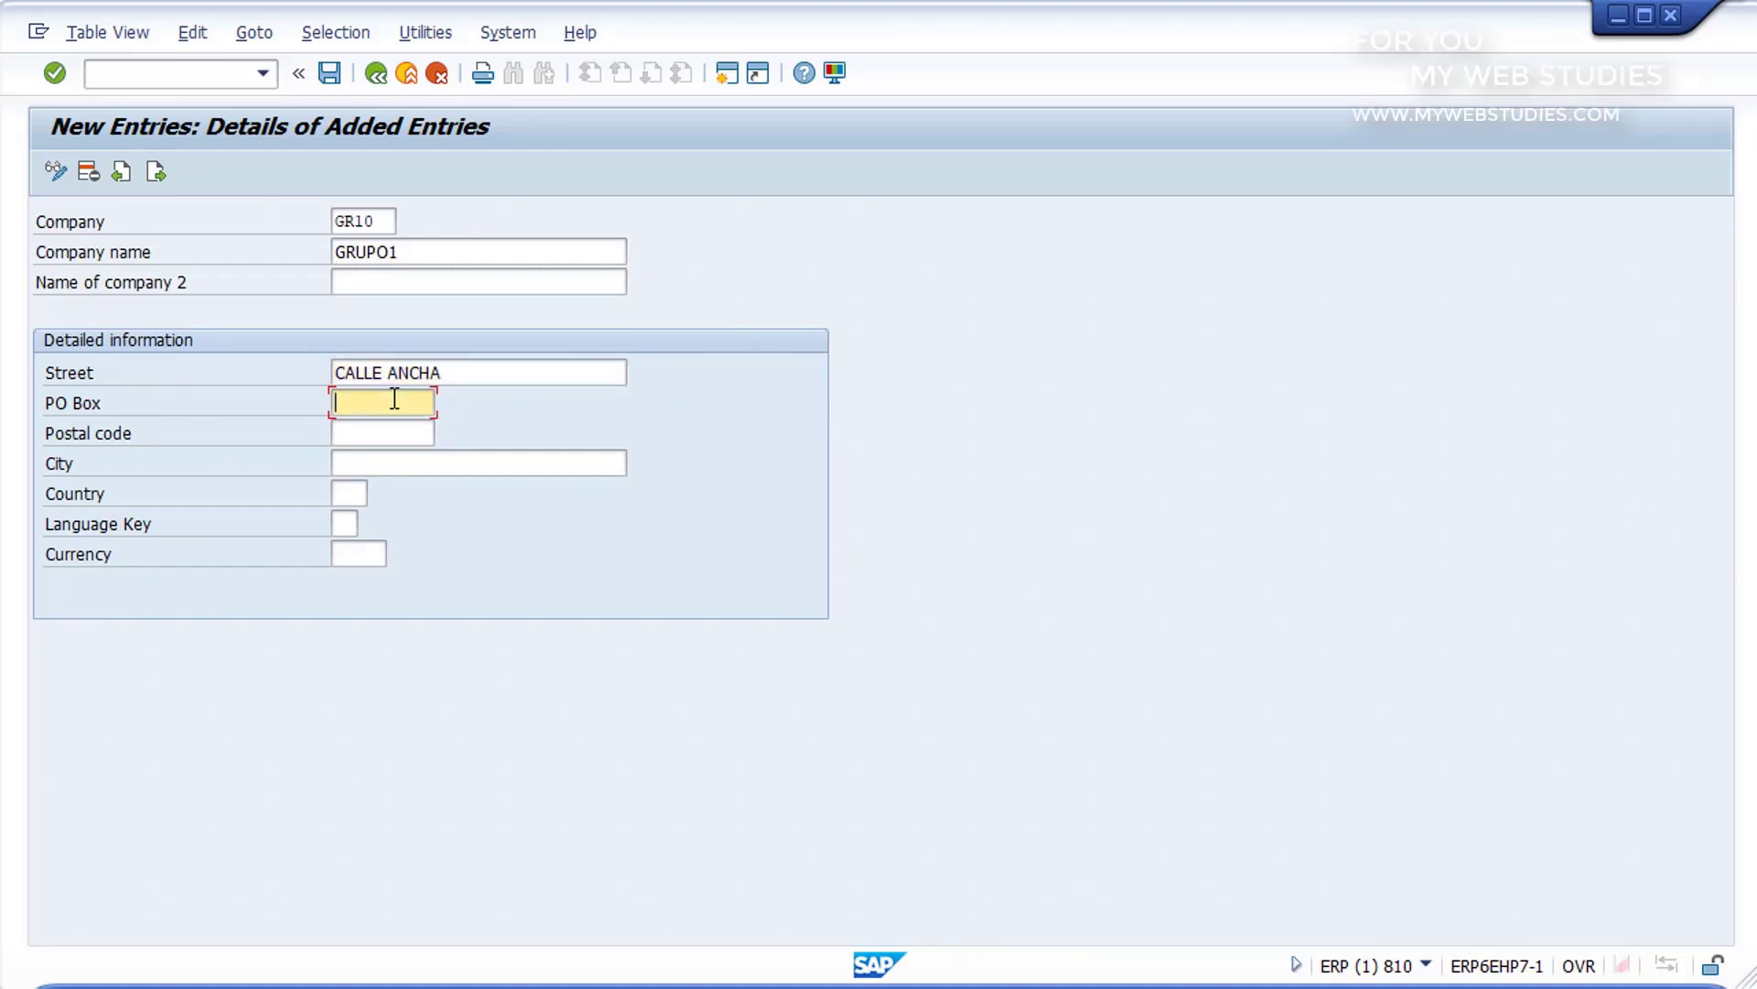
pyautogui.write('34')
pyautogui.click(402, 433)
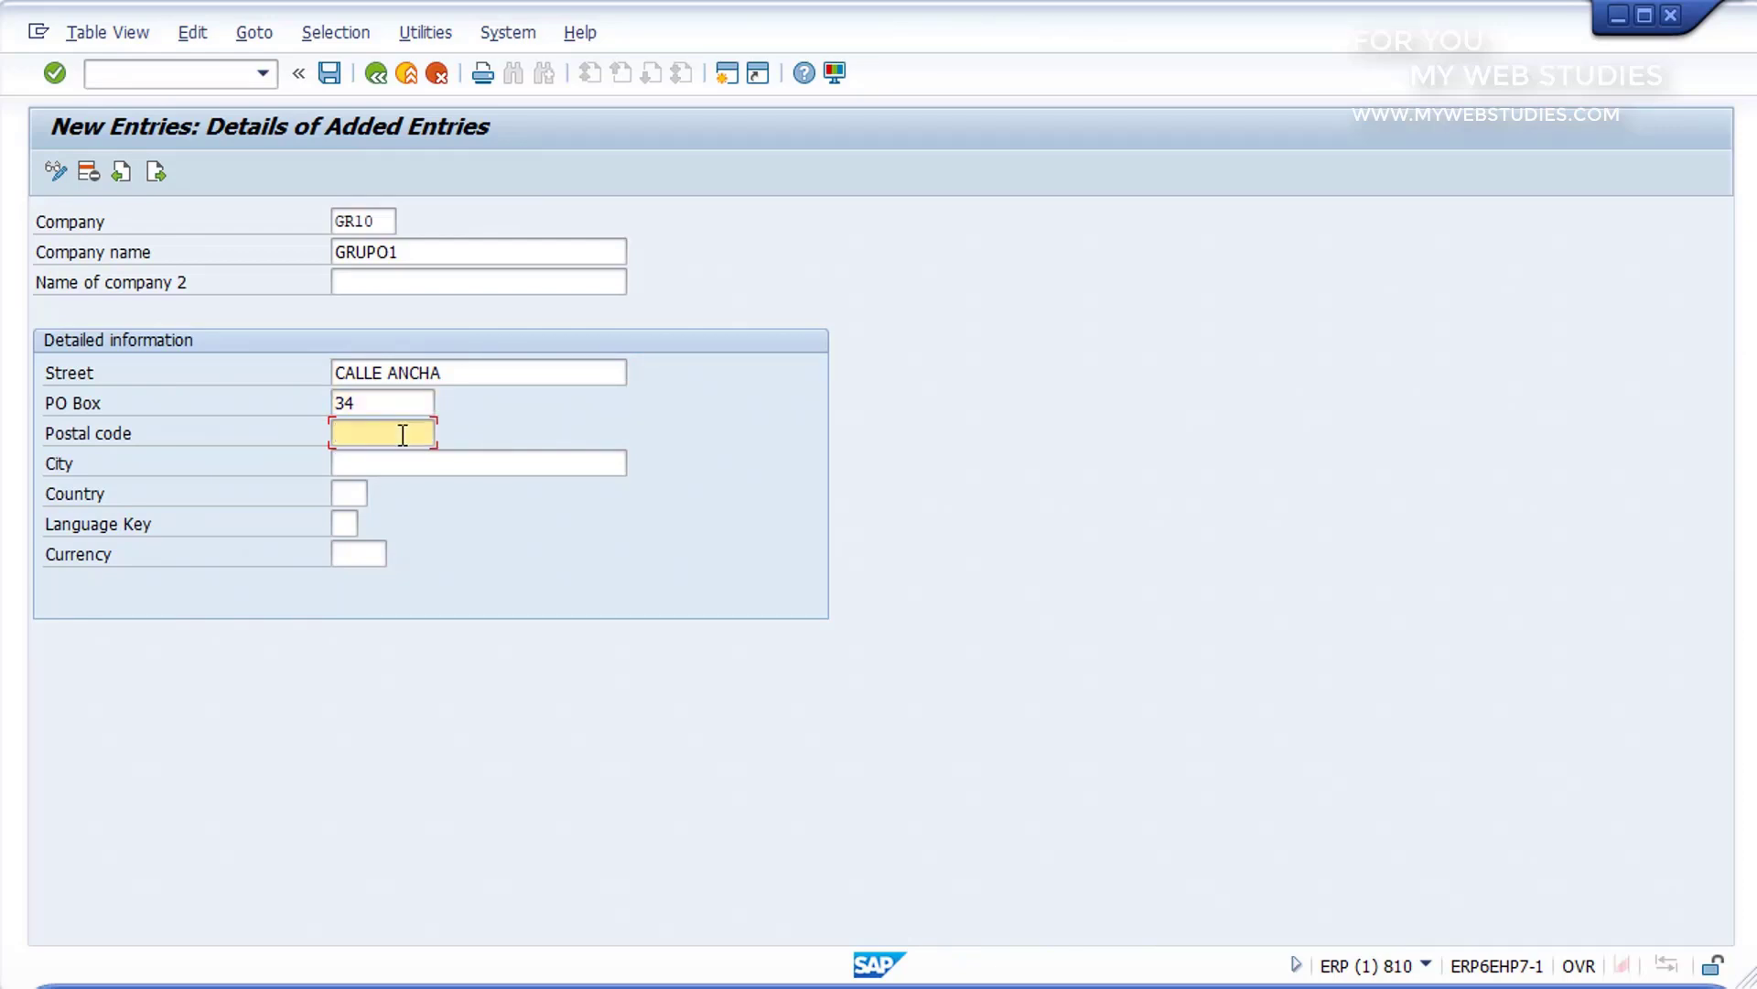
pyautogui.write('28034')
pyautogui.click(395, 462)
pyautogui.write('MADRID')
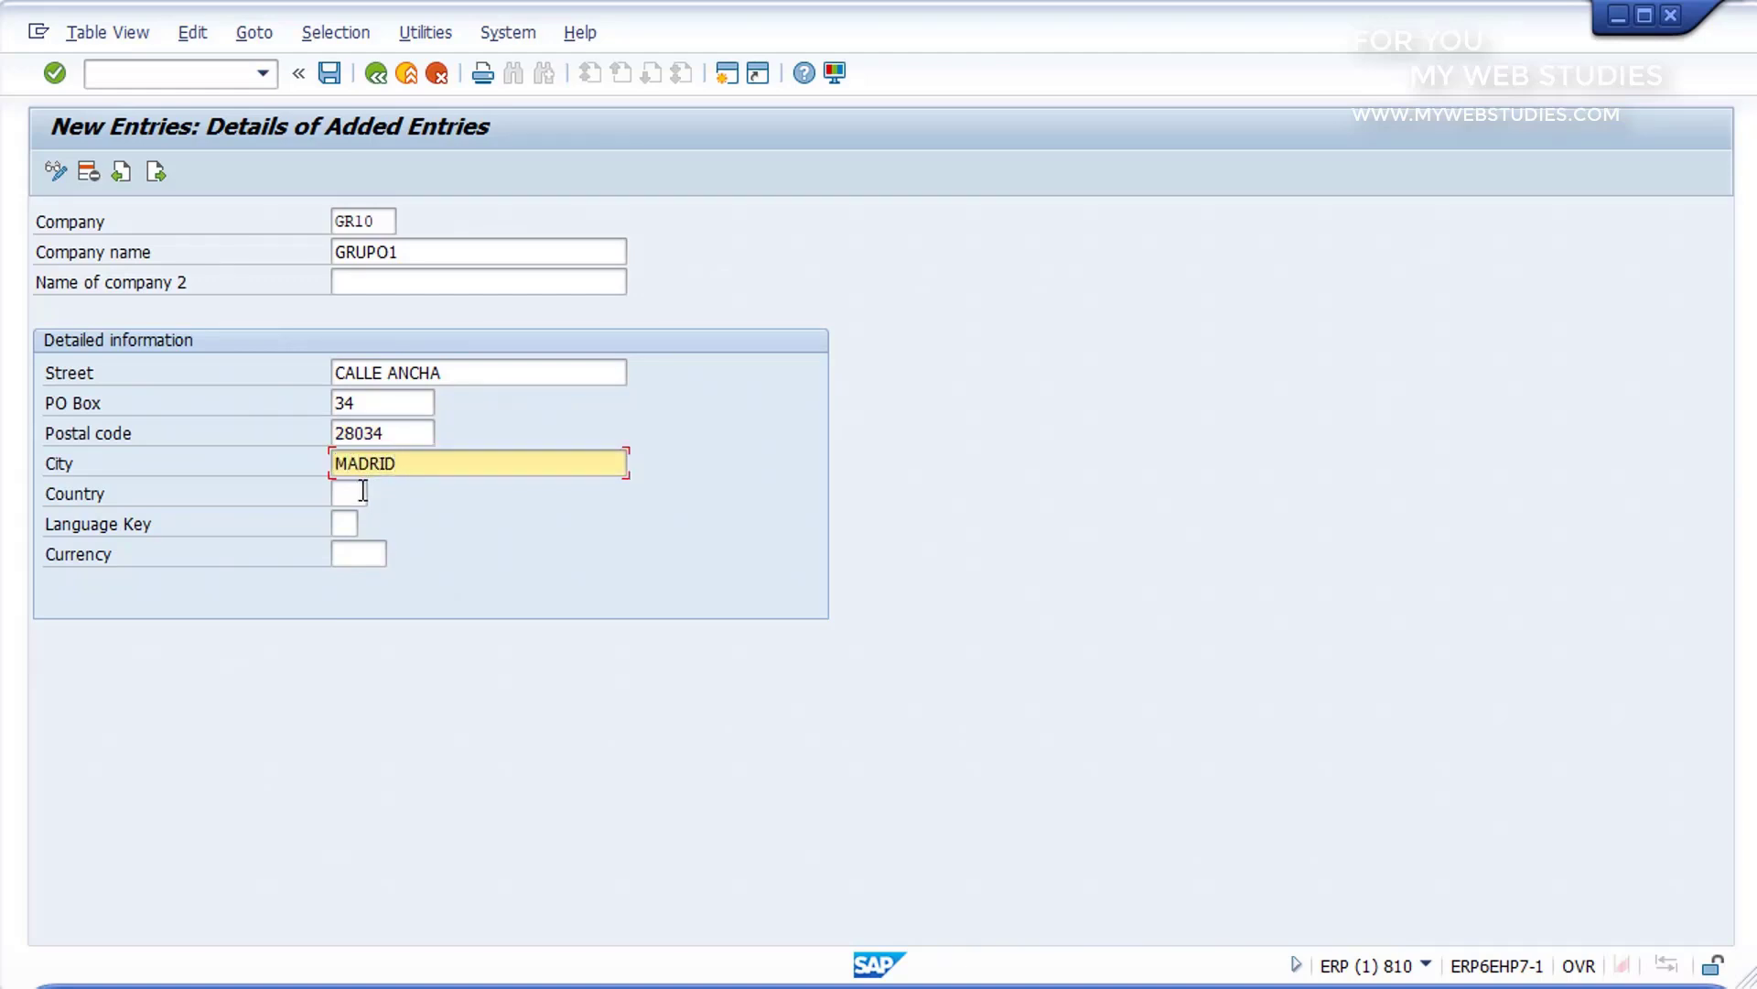
# Step: Set the company's country to ES, language key to ES (Spanish) and currency to EUR, and save the entry
pyautogui.click(364, 491)
pyautogui.write('ES')
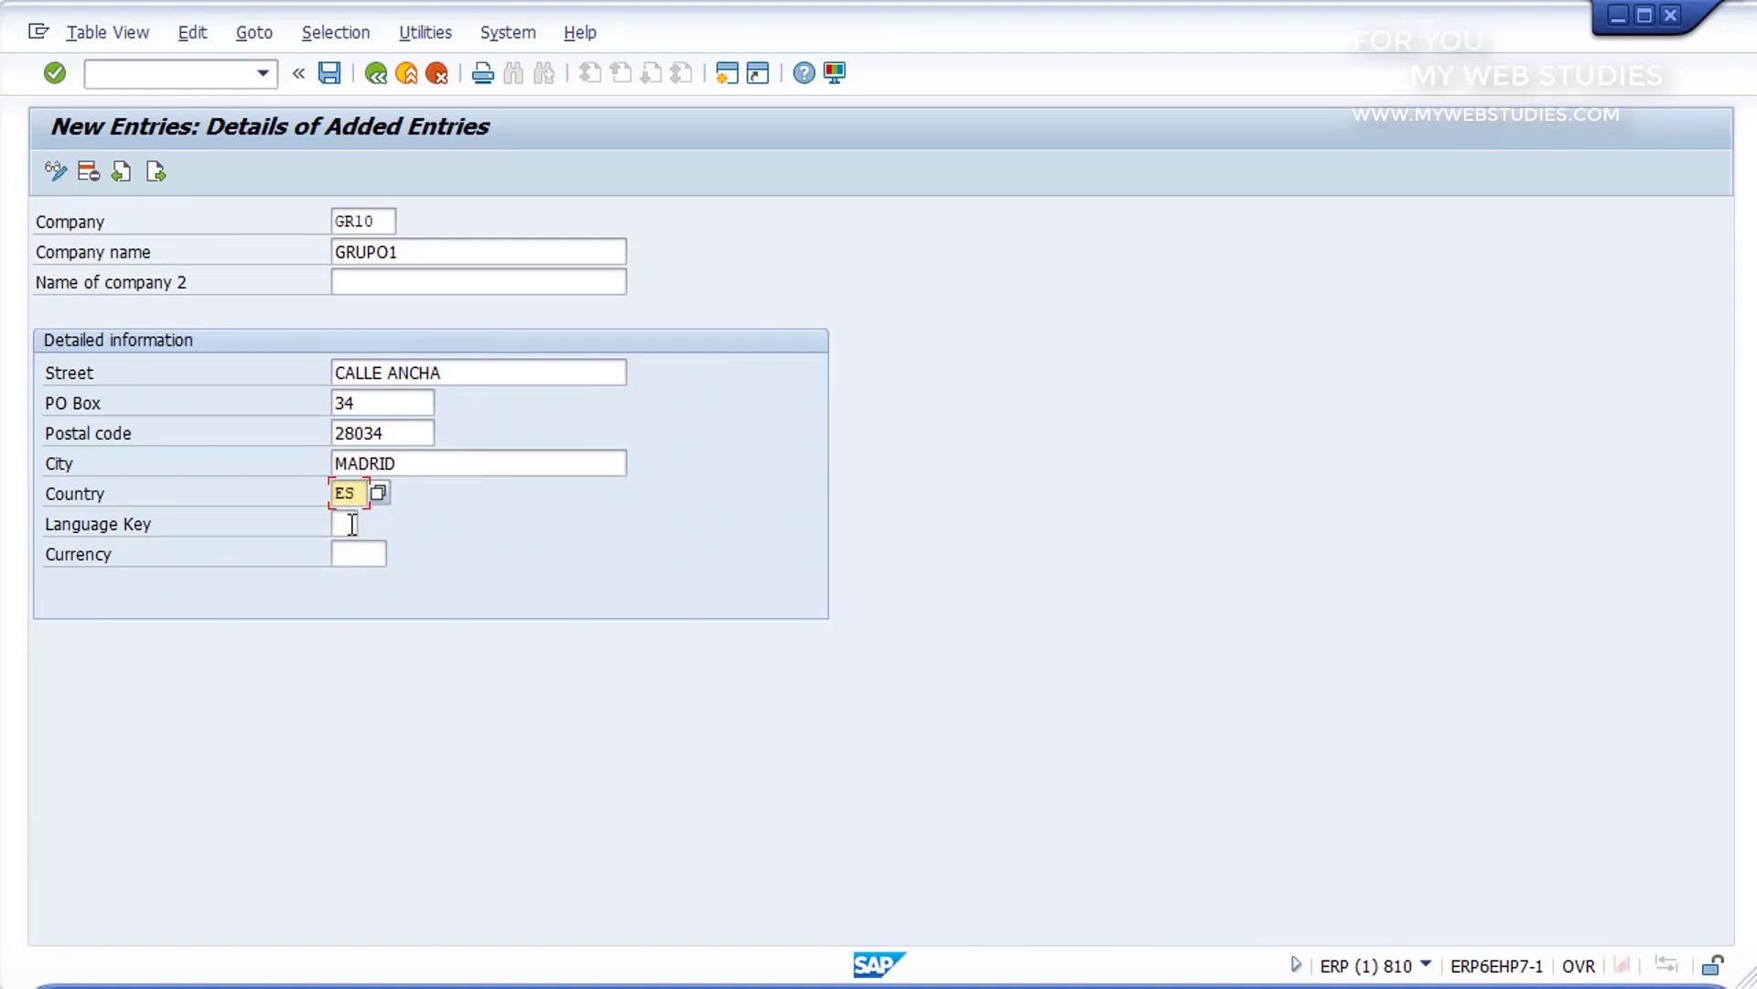
pyautogui.click(355, 522)
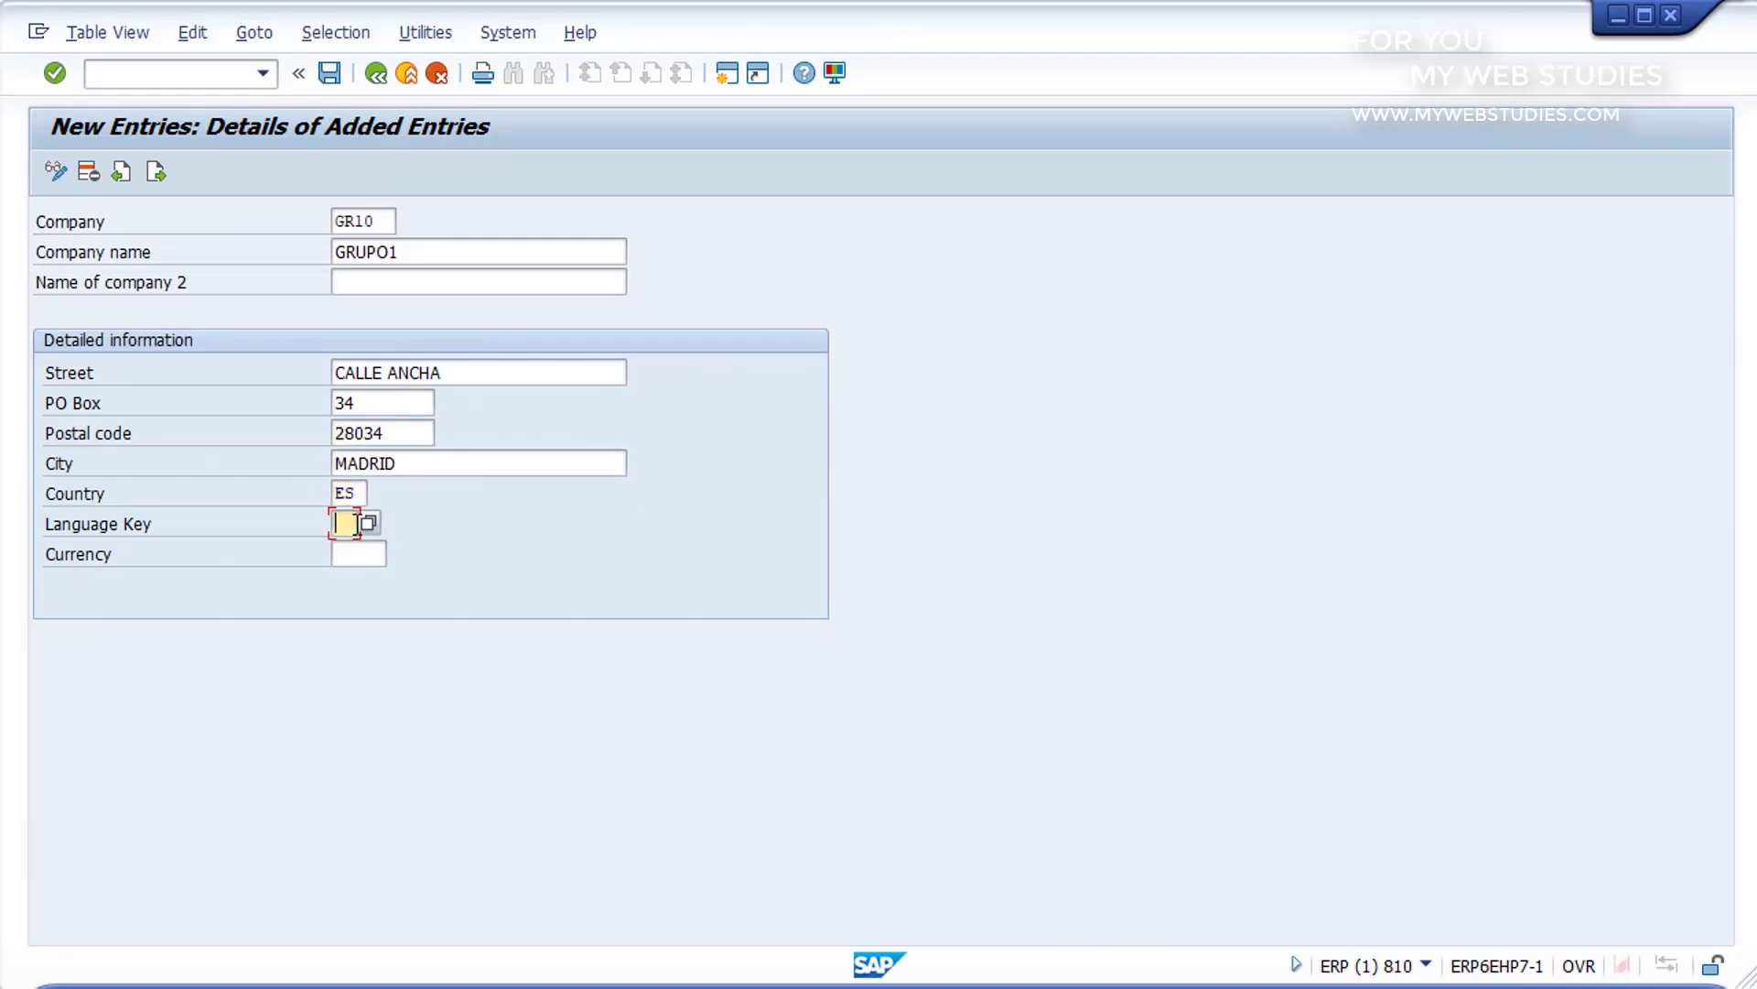
pyautogui.click(369, 524)
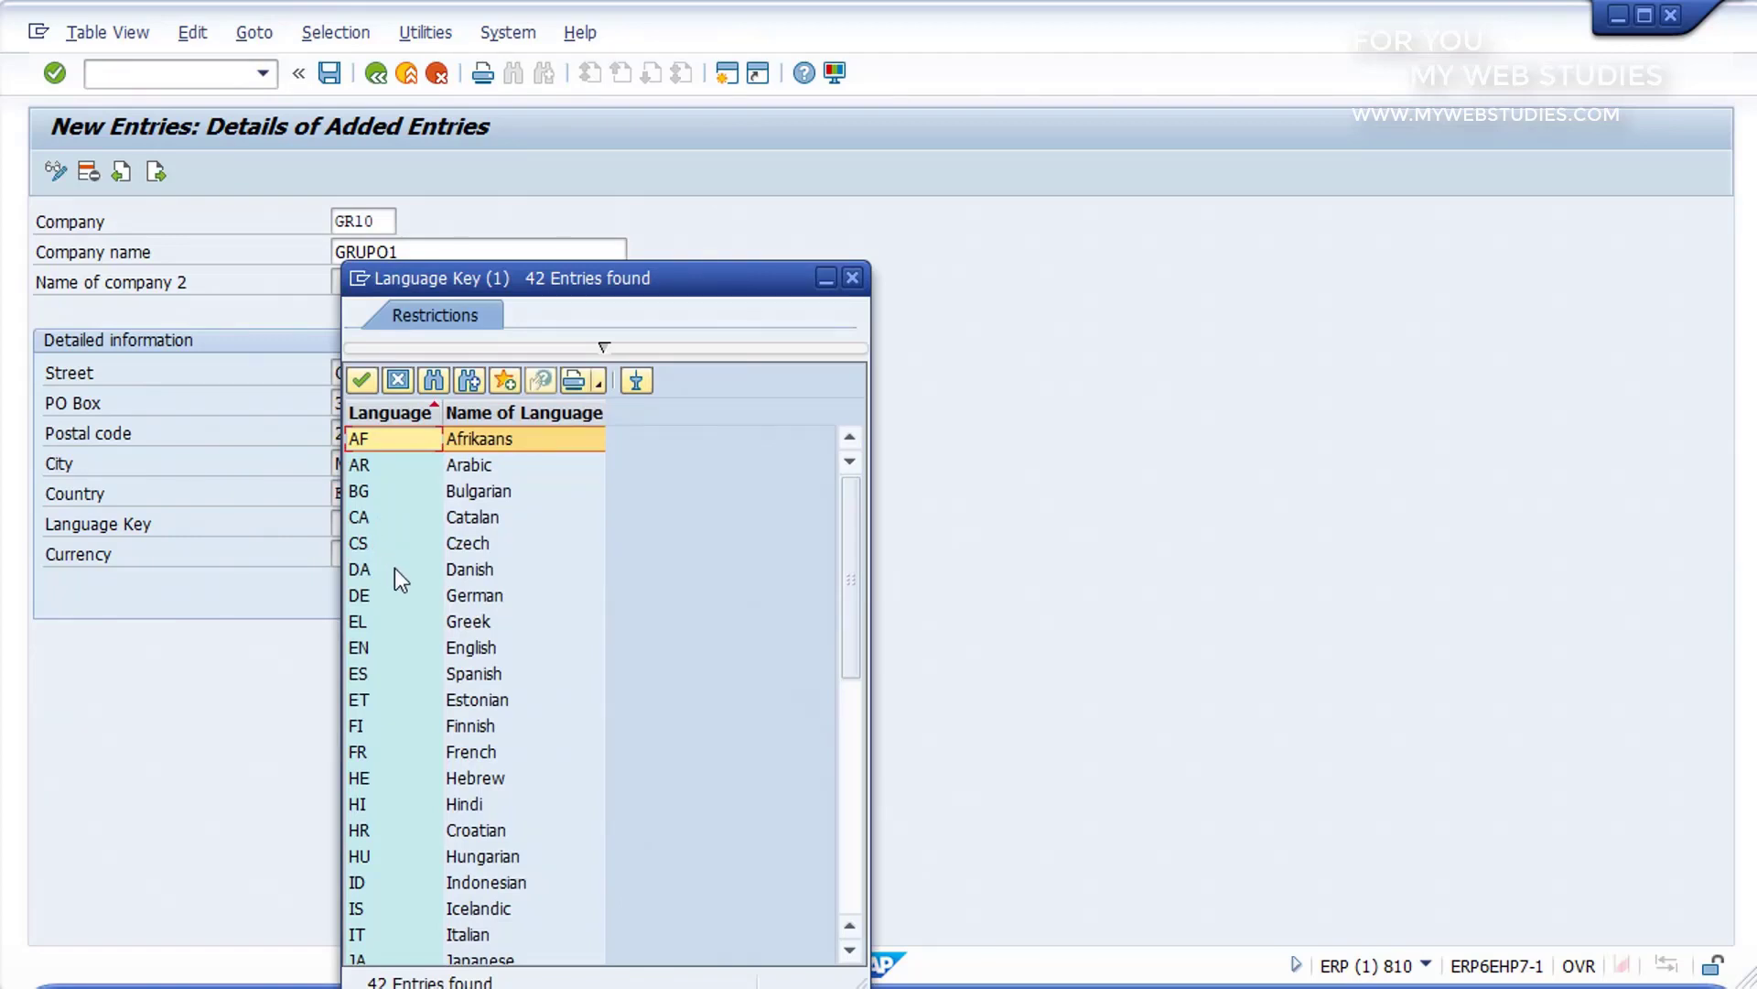
pyautogui.click(463, 673)
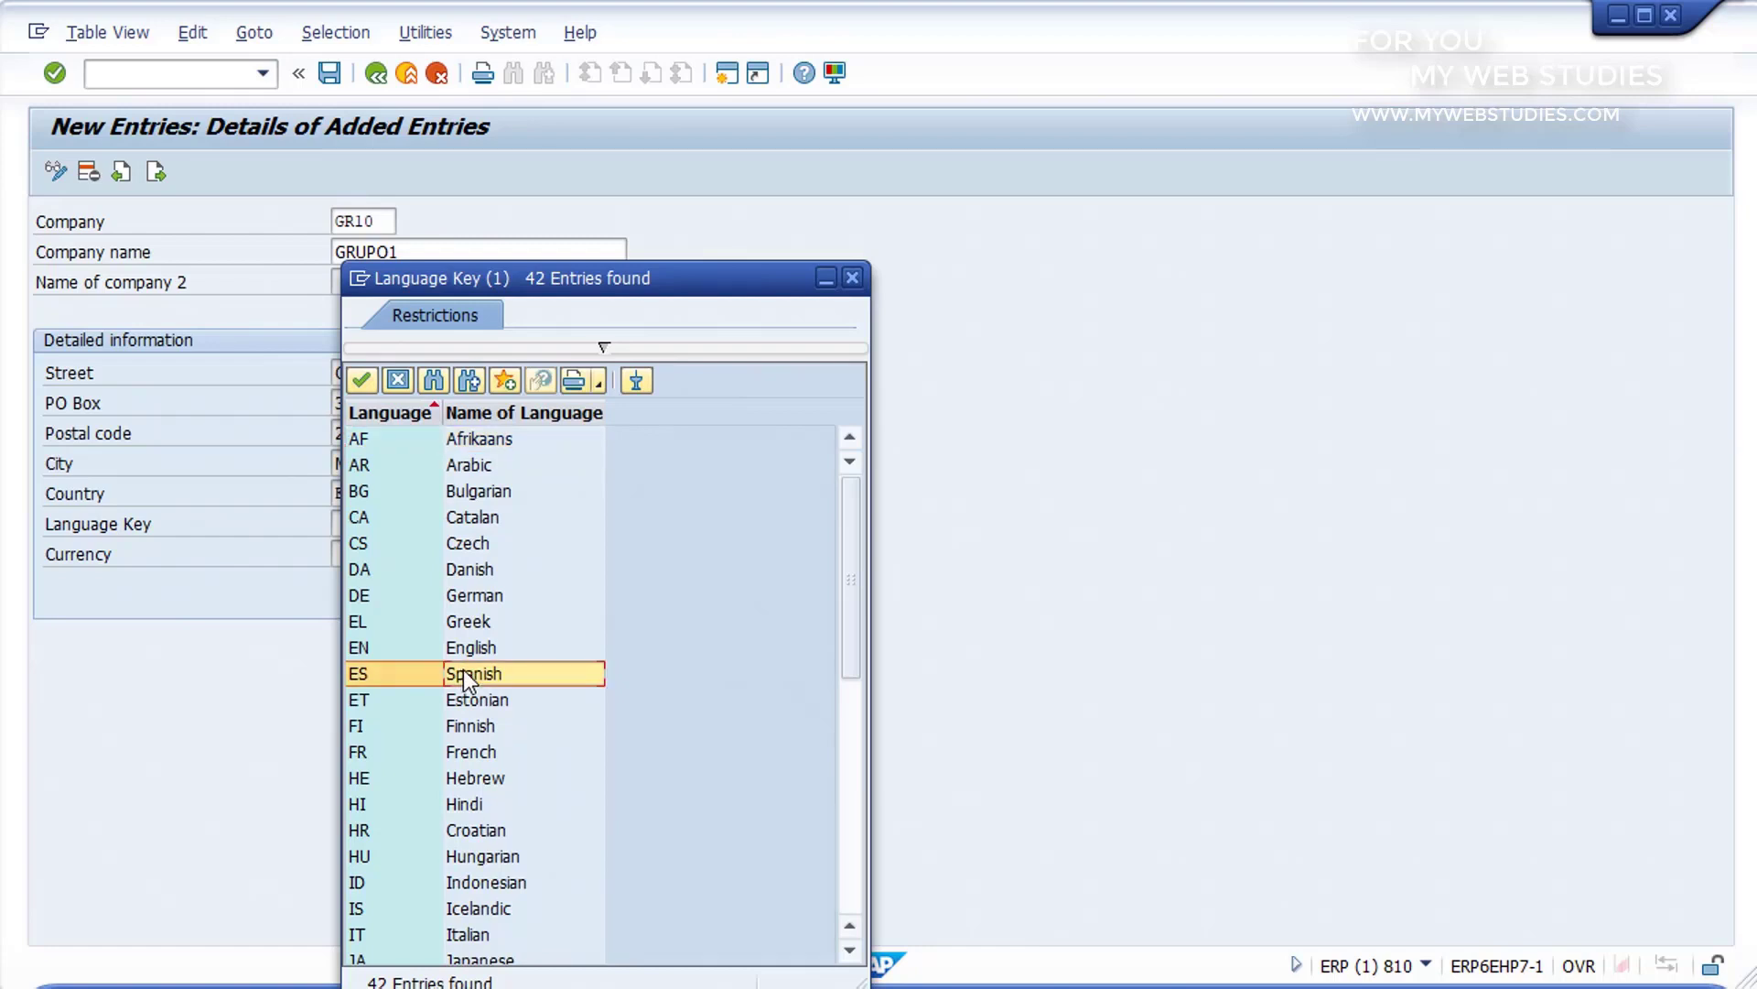
pyautogui.doubleClick(463, 673)
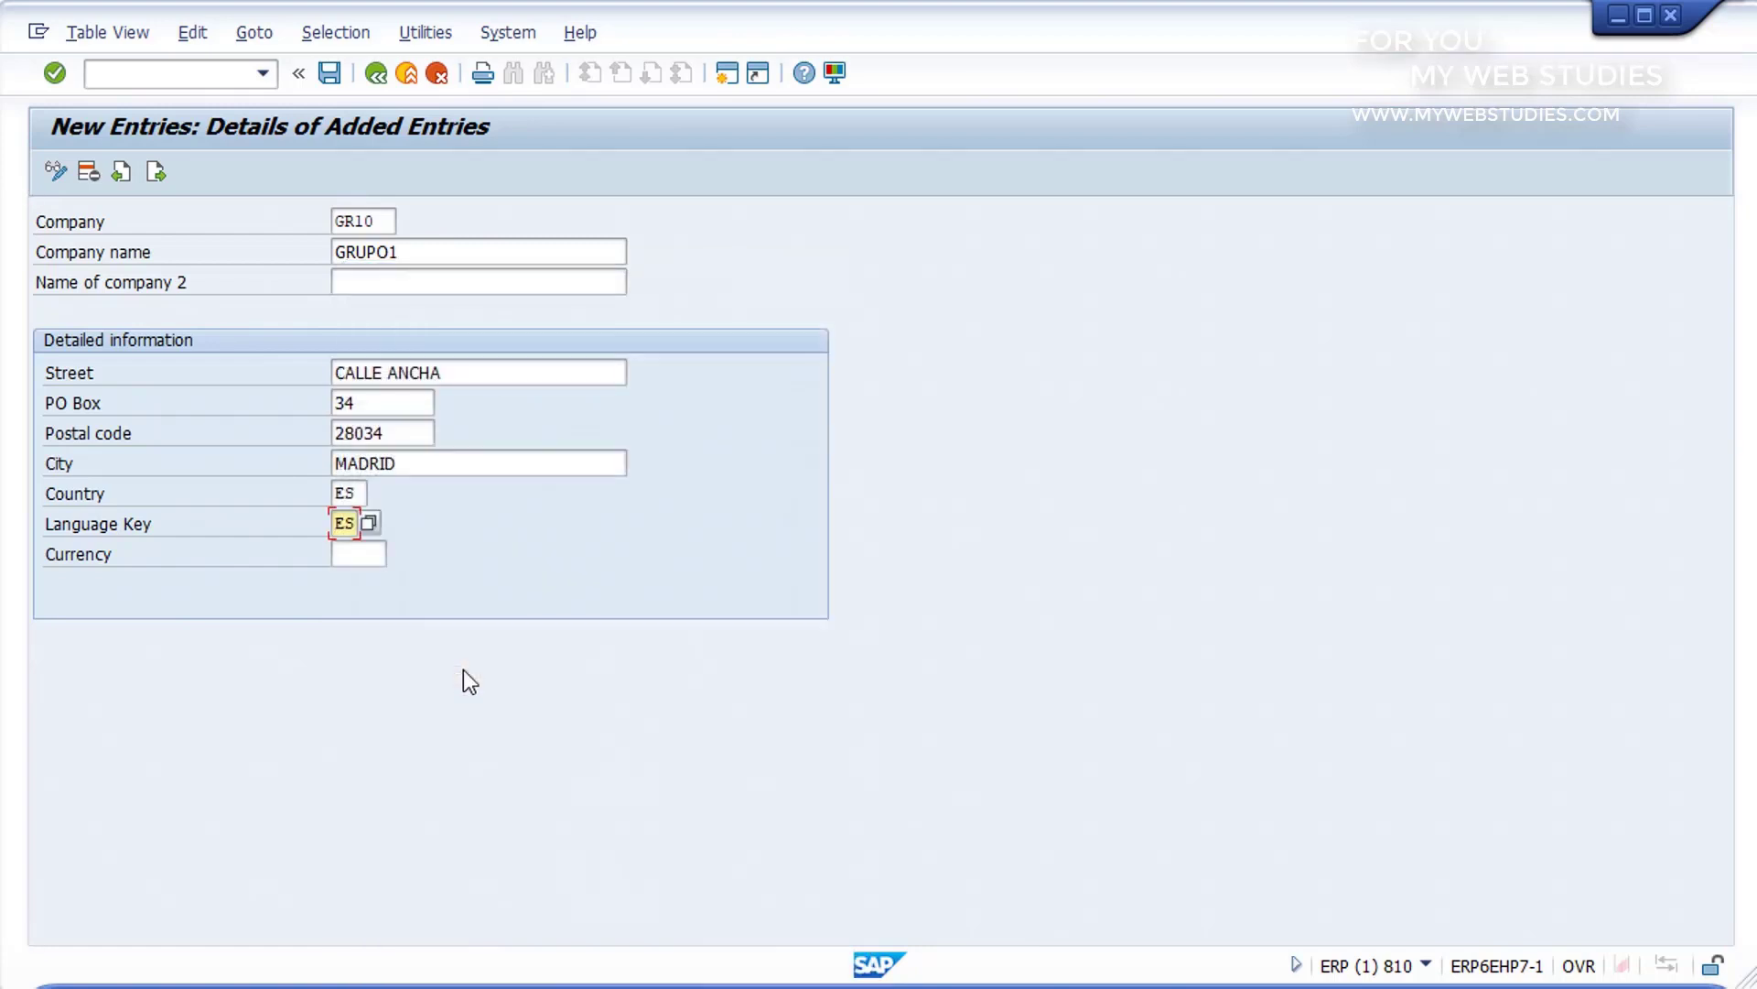
pyautogui.click(383, 556)
pyautogui.write('EUR')
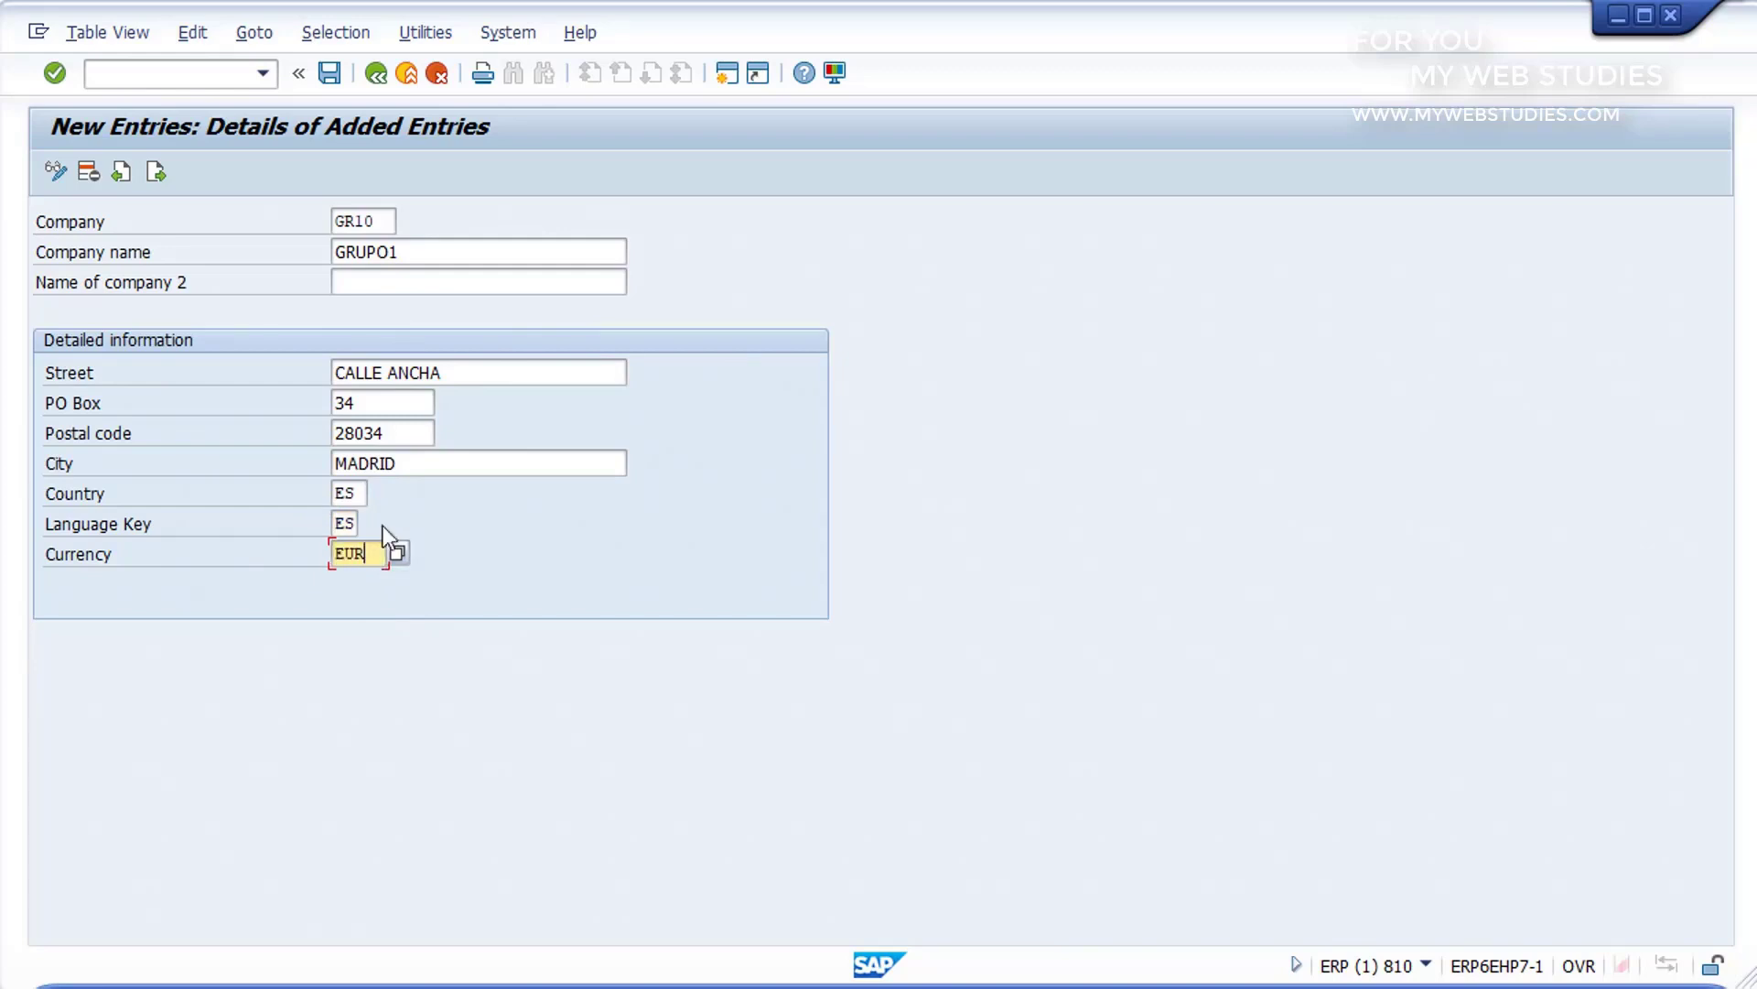
pyautogui.click(335, 76)
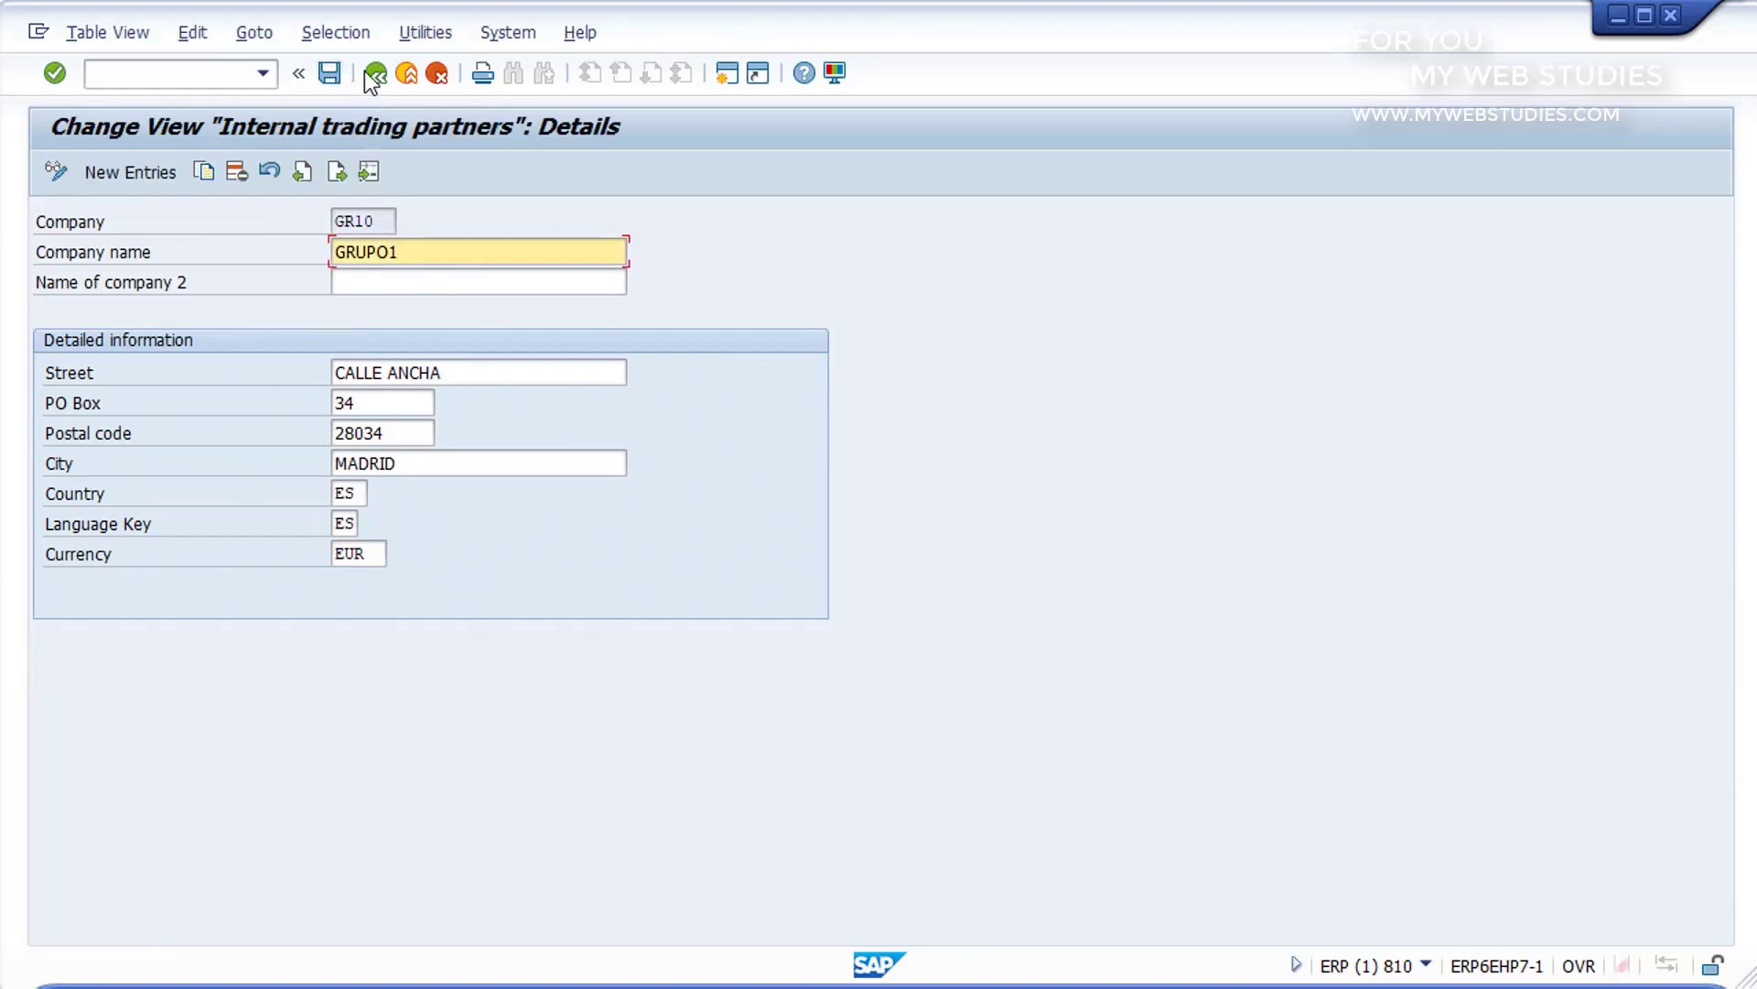
# Step: Go back to the internal trading partners overview and return to SAP Easy Access with the command /N
pyautogui.click(376, 75)
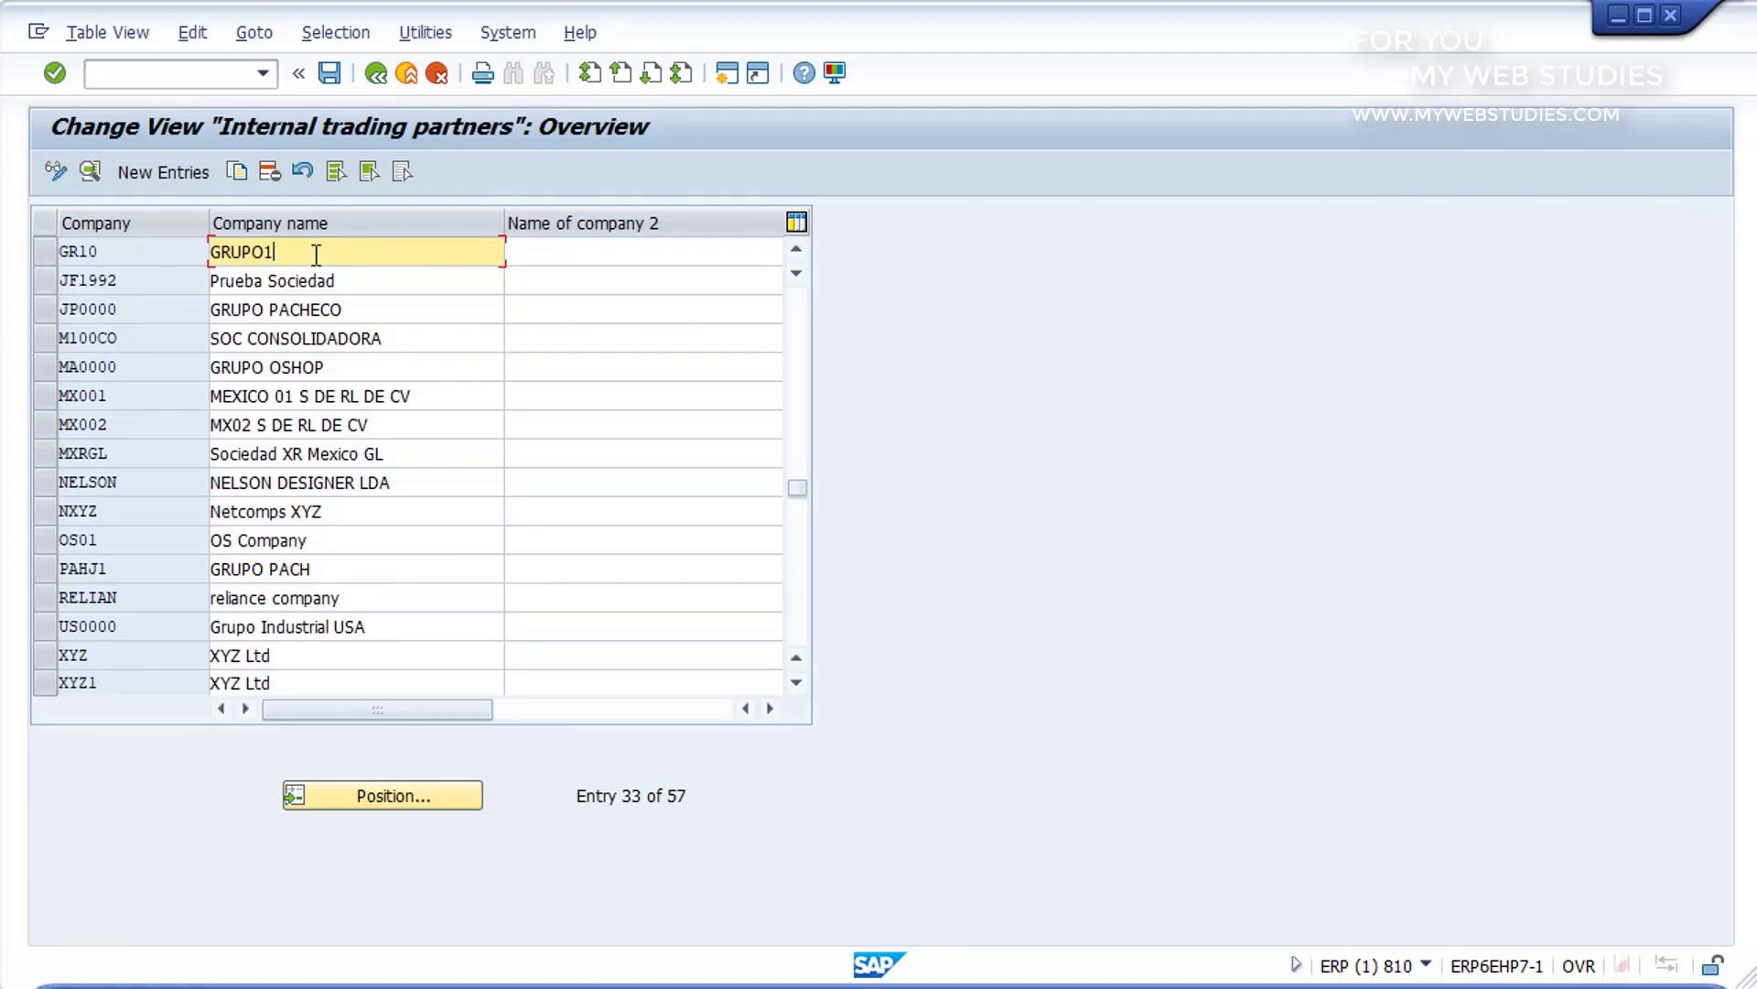
pyautogui.click(186, 76)
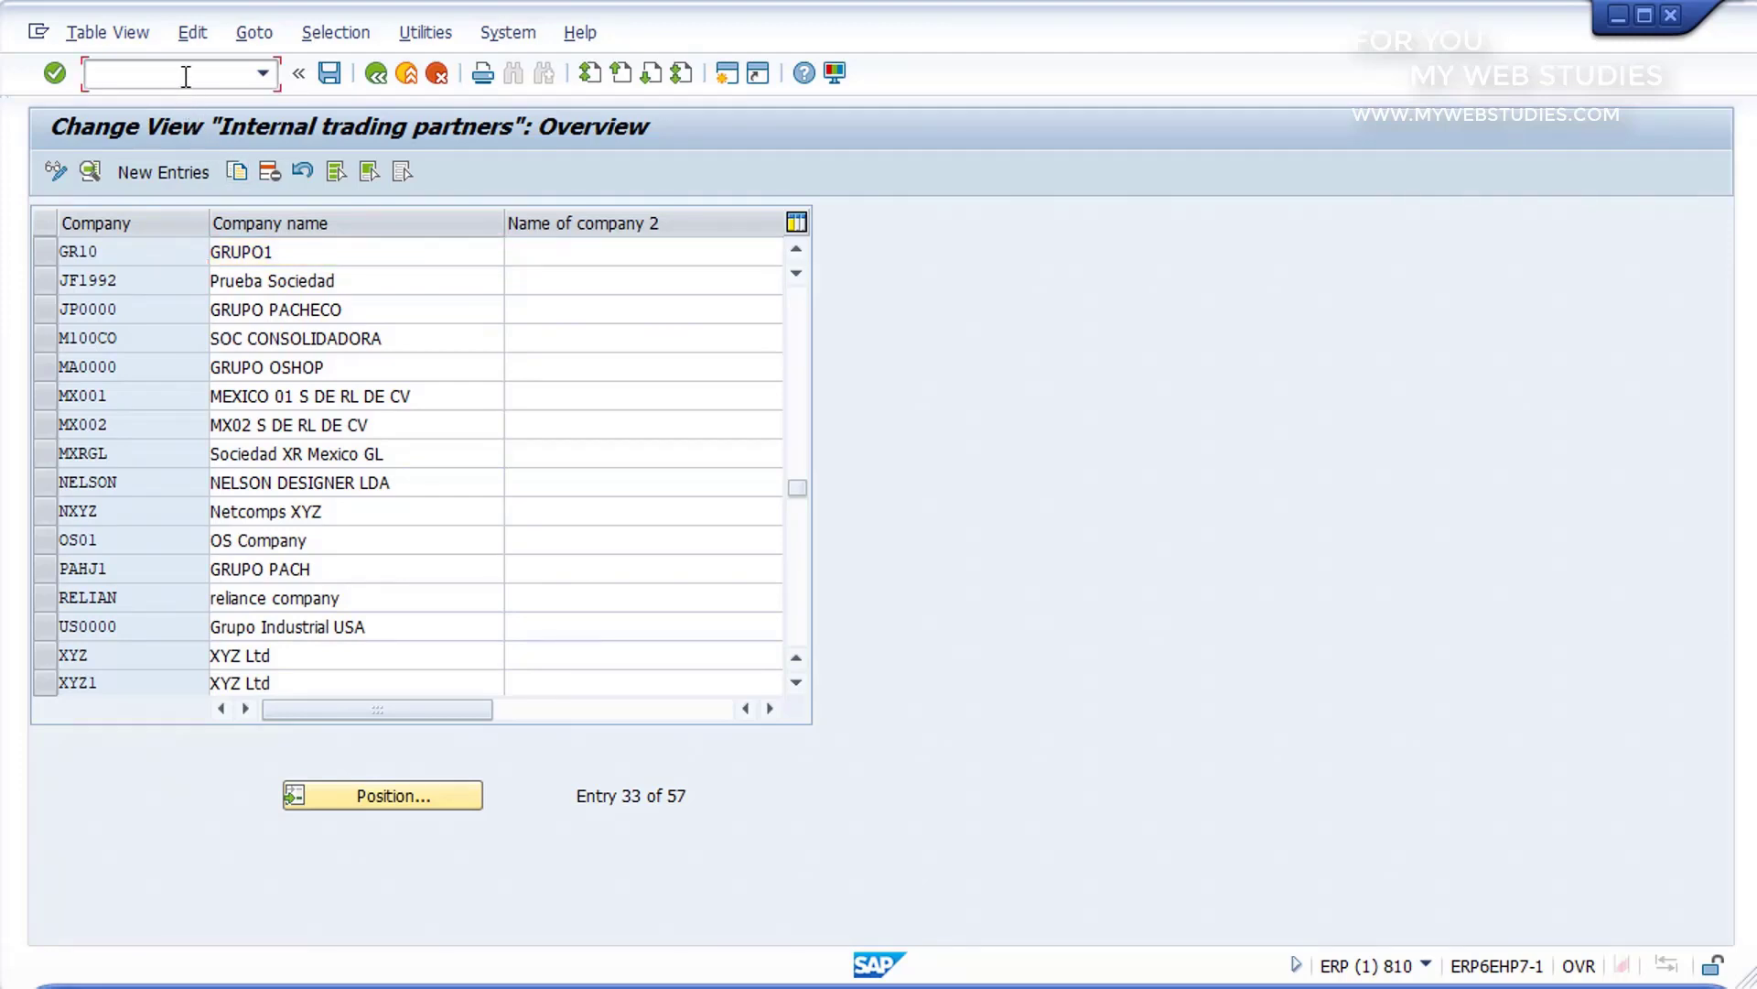
pyautogui.write('/N')
pyautogui.press('Return')
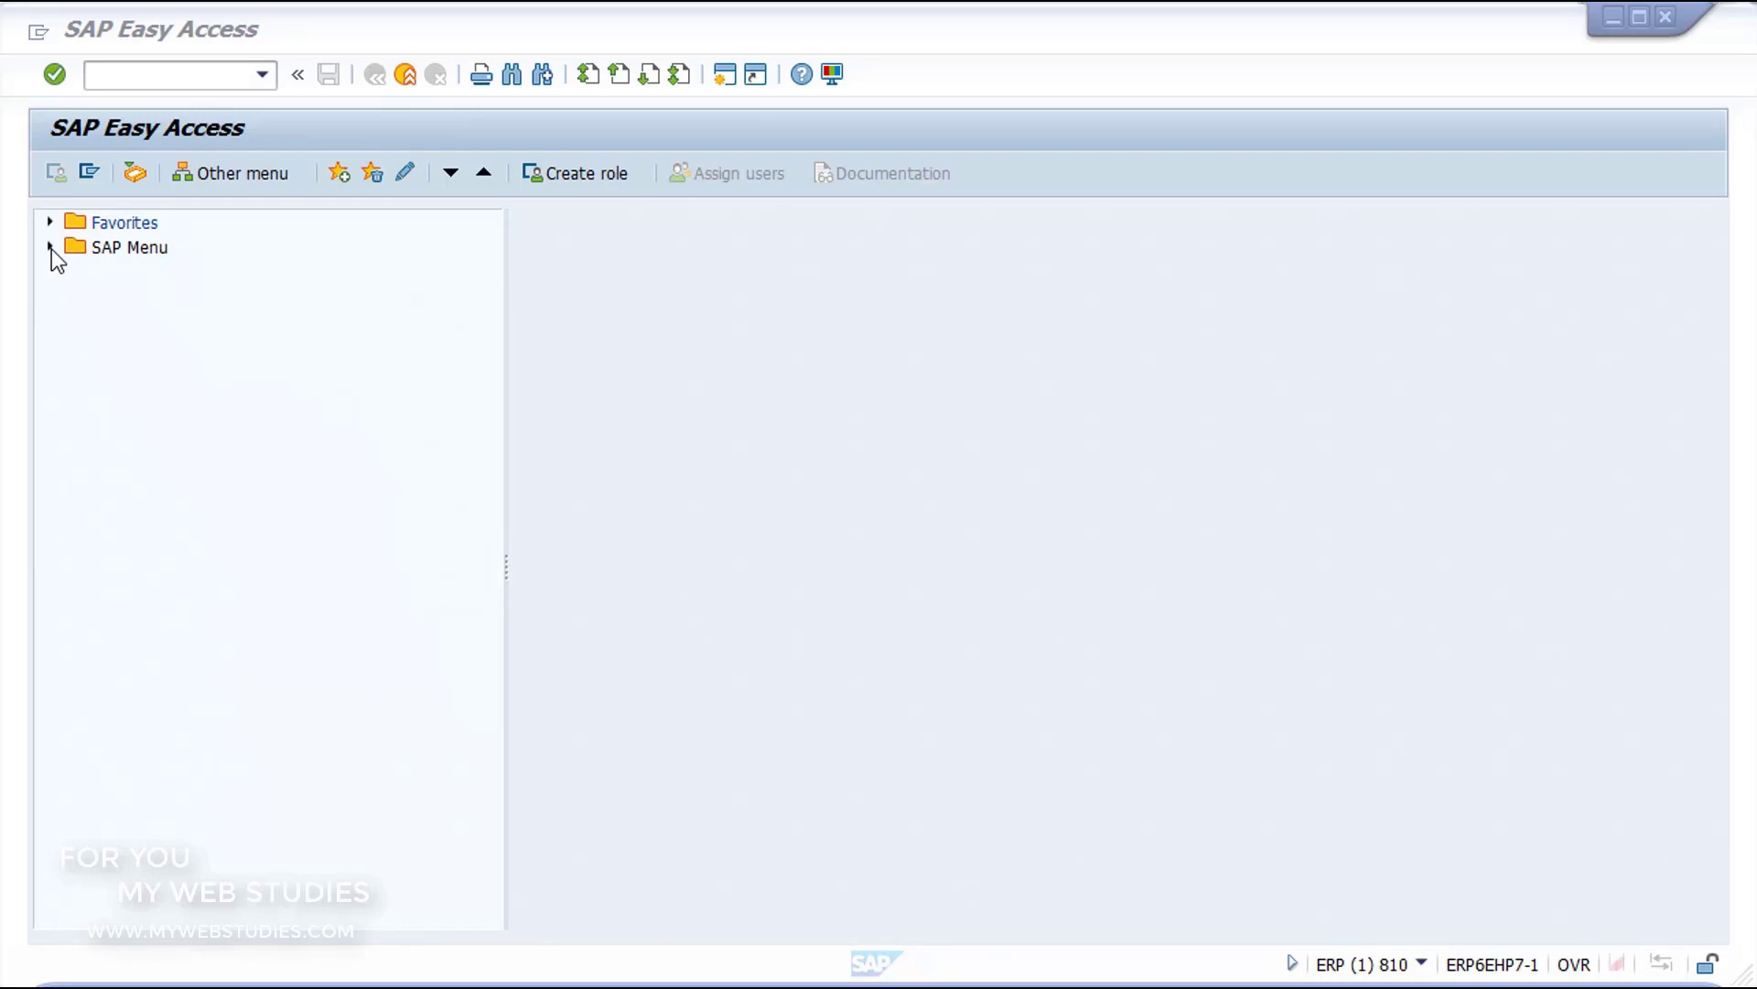
# Step: Run SPRO - Execute Project from Tools, Customizing, IMG in the SAP Menu and display the SAP Reference IMG
pyautogui.click(51, 247)
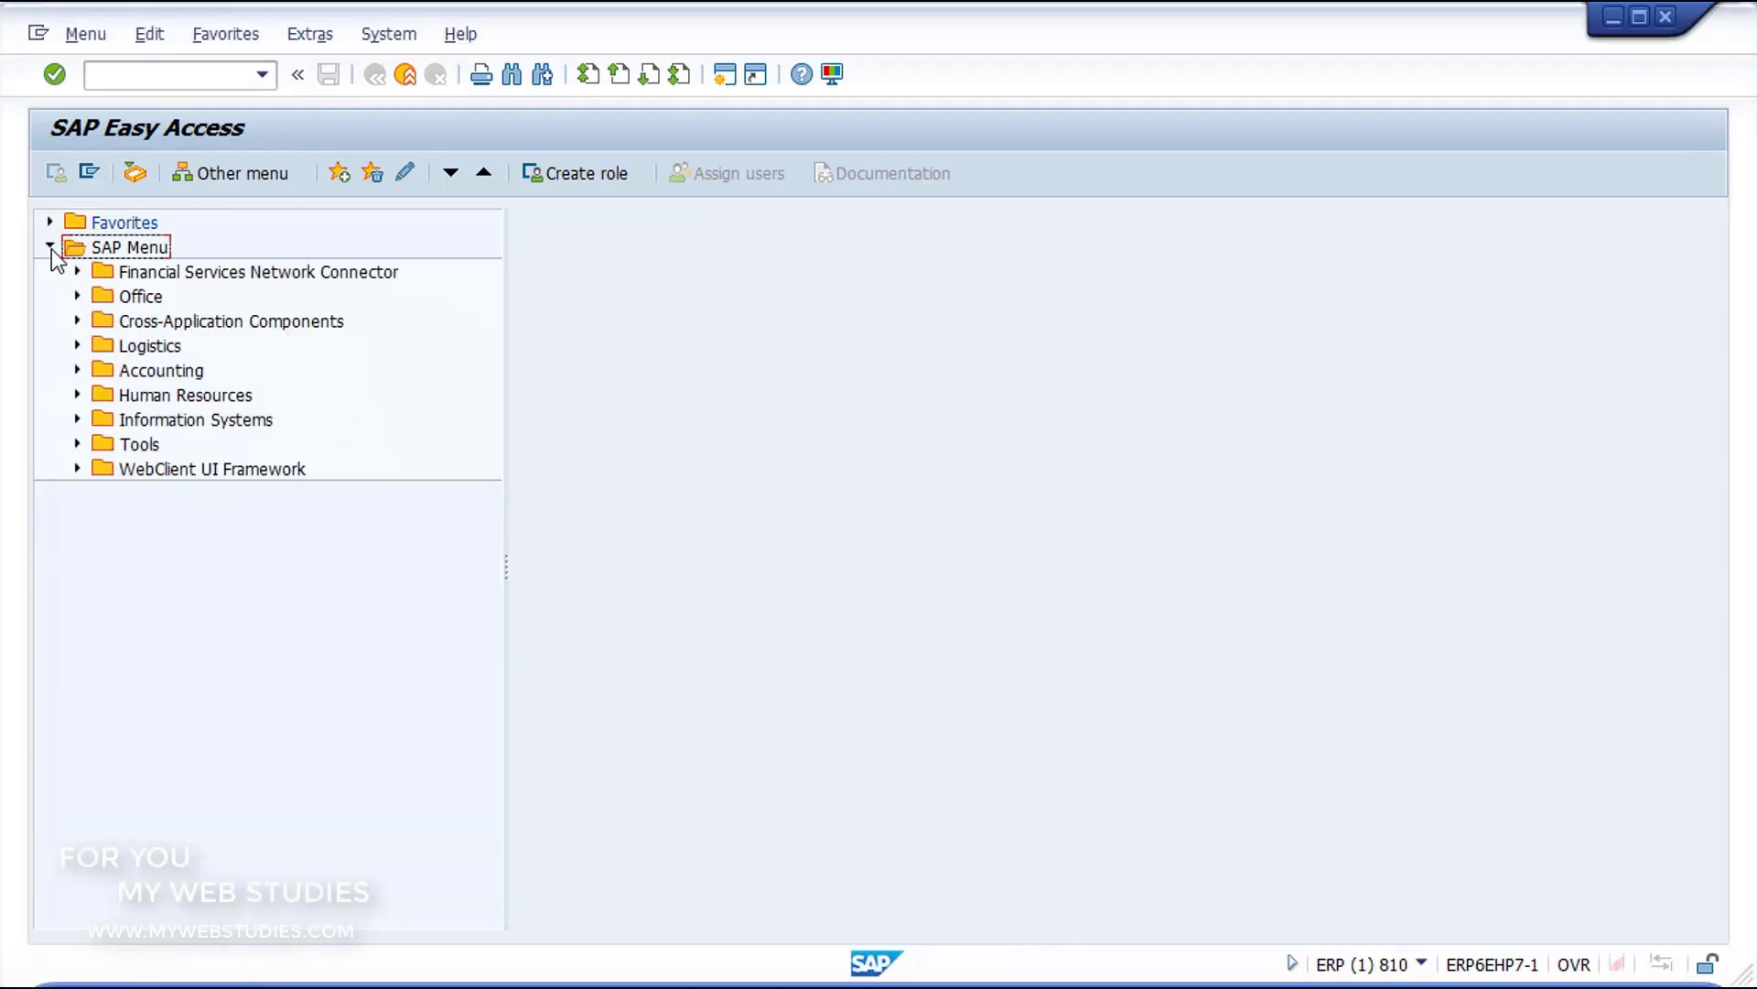
pyautogui.click(77, 444)
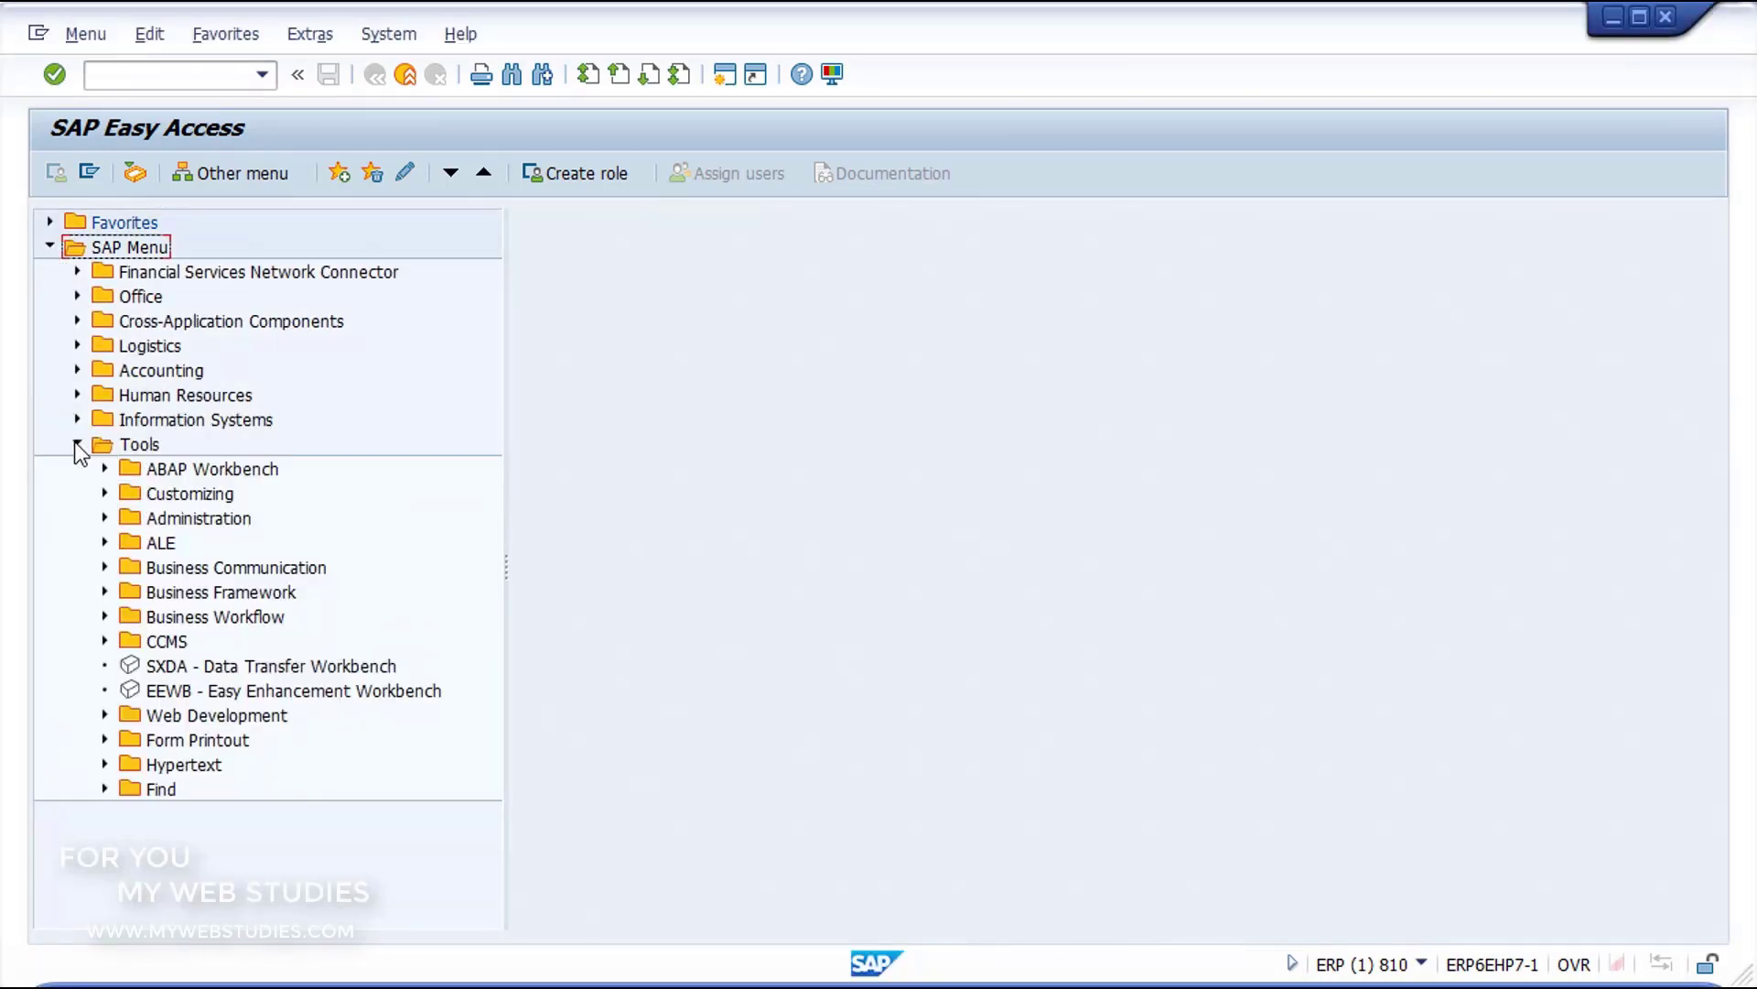
pyautogui.click(104, 493)
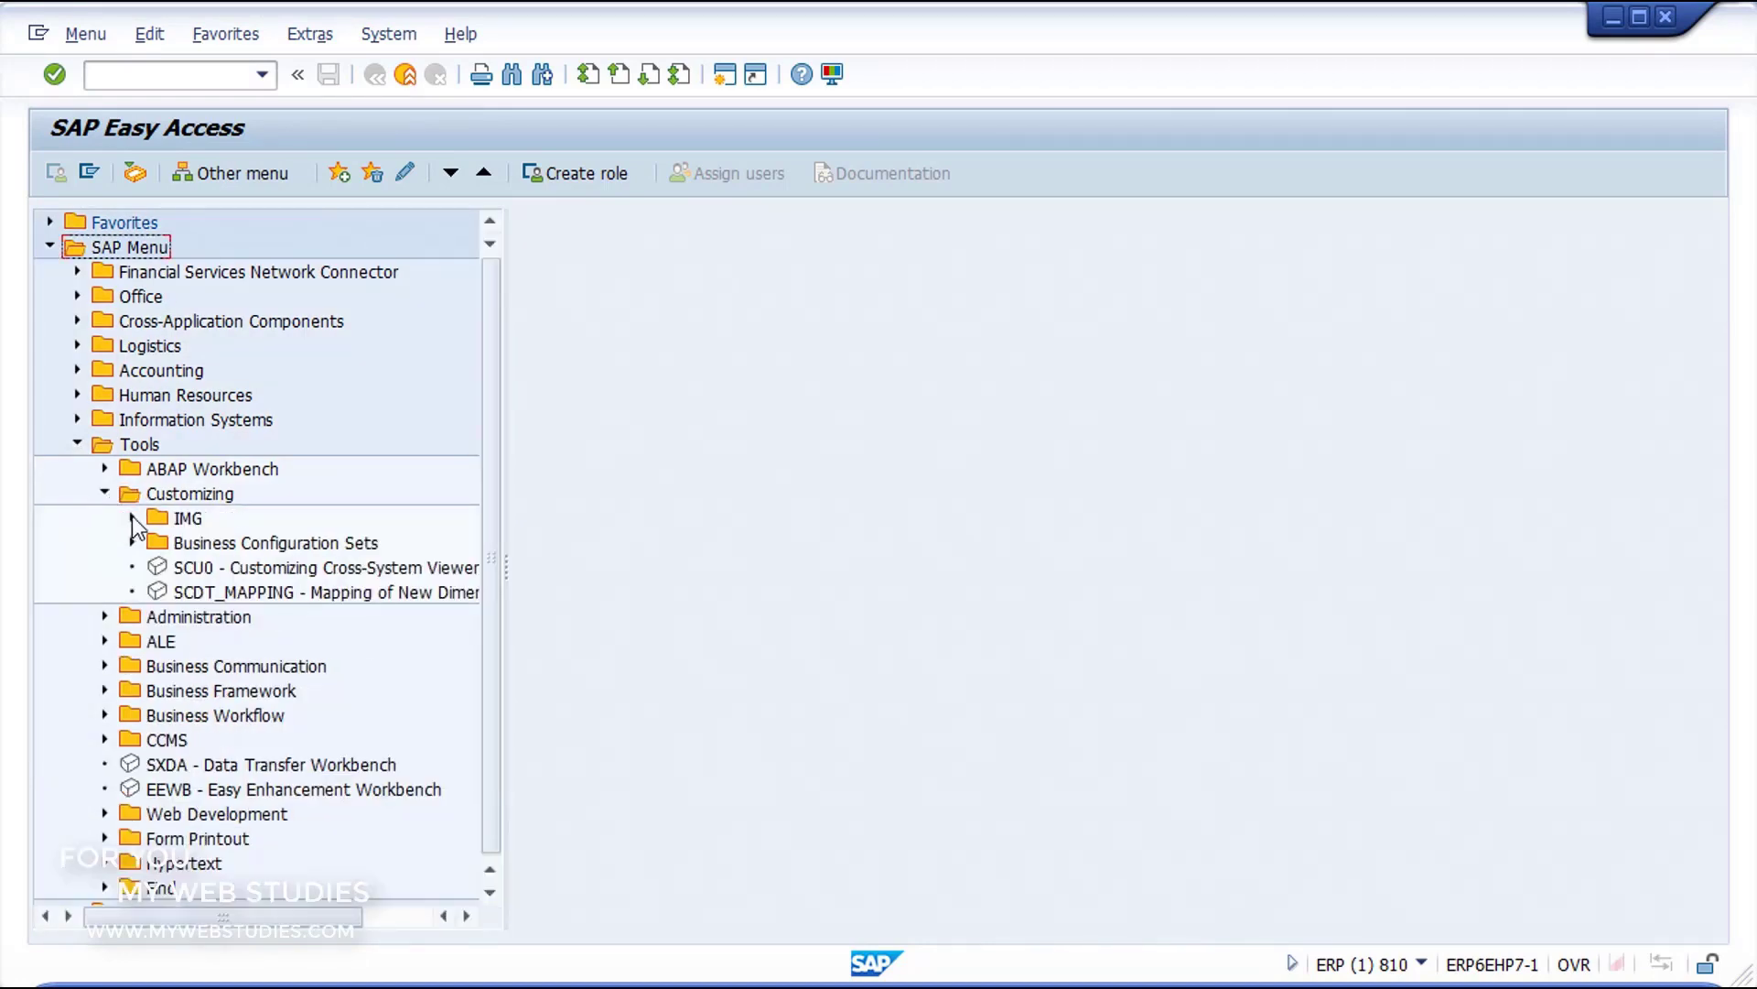
pyautogui.click(133, 518)
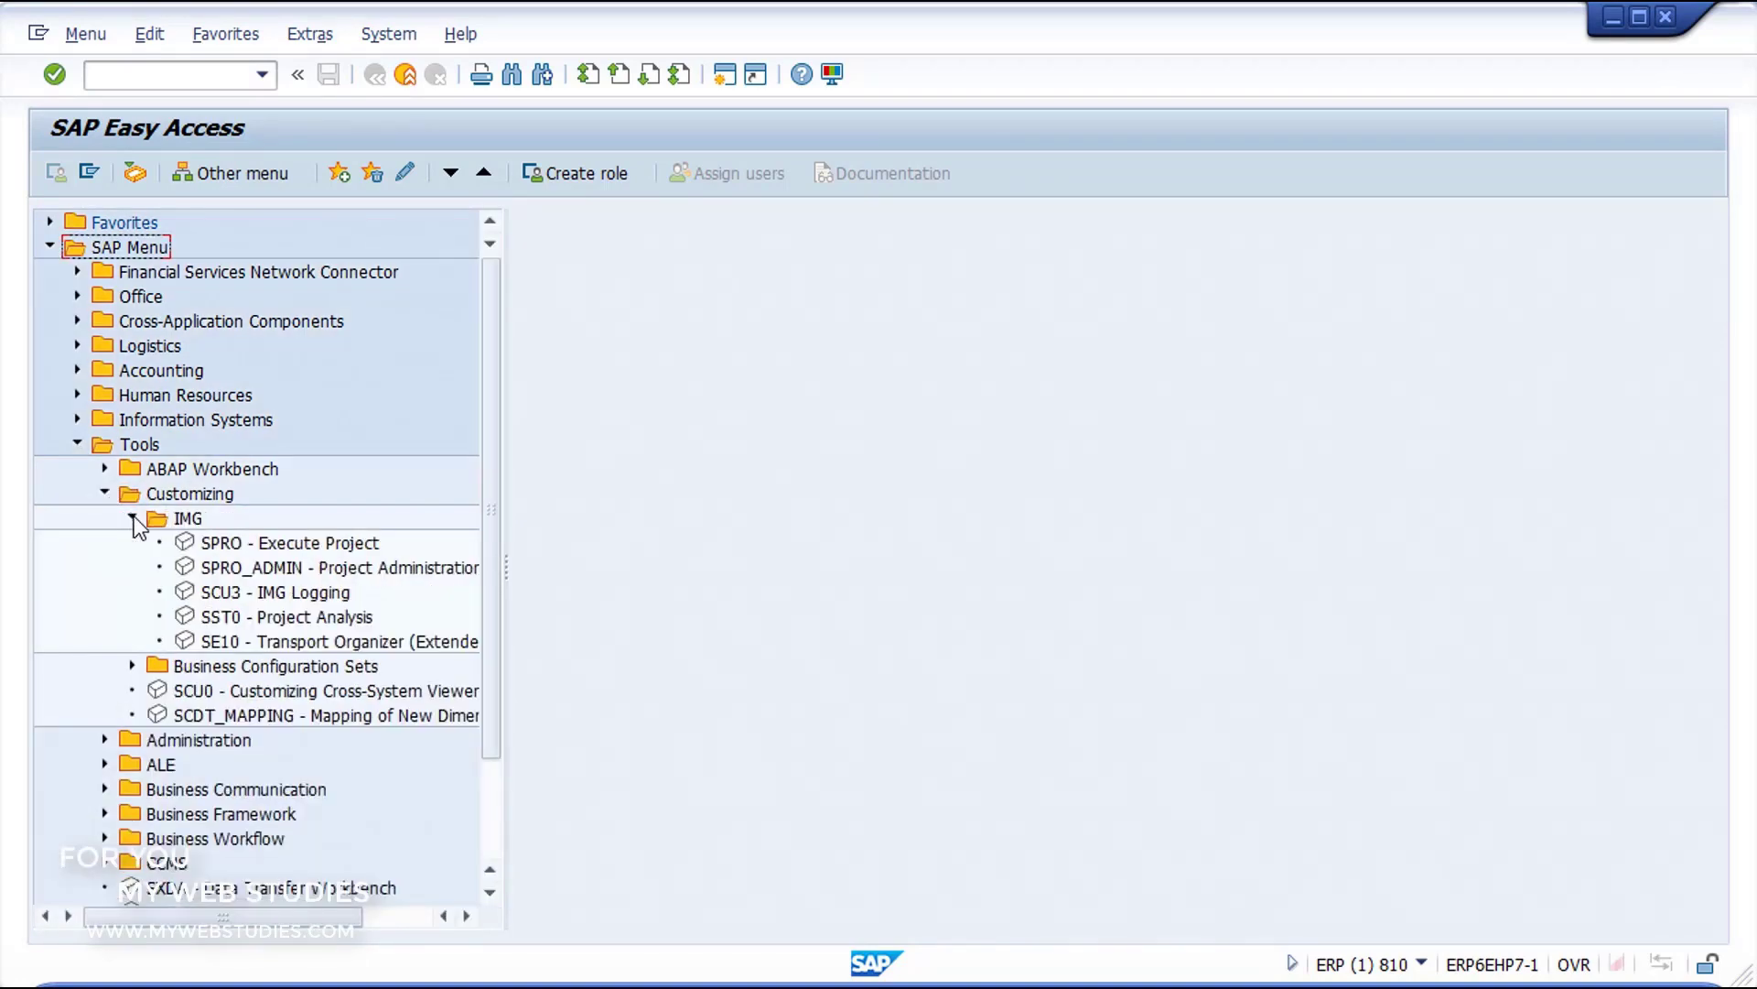
pyautogui.click(207, 542)
pyautogui.doubleClick(207, 542)
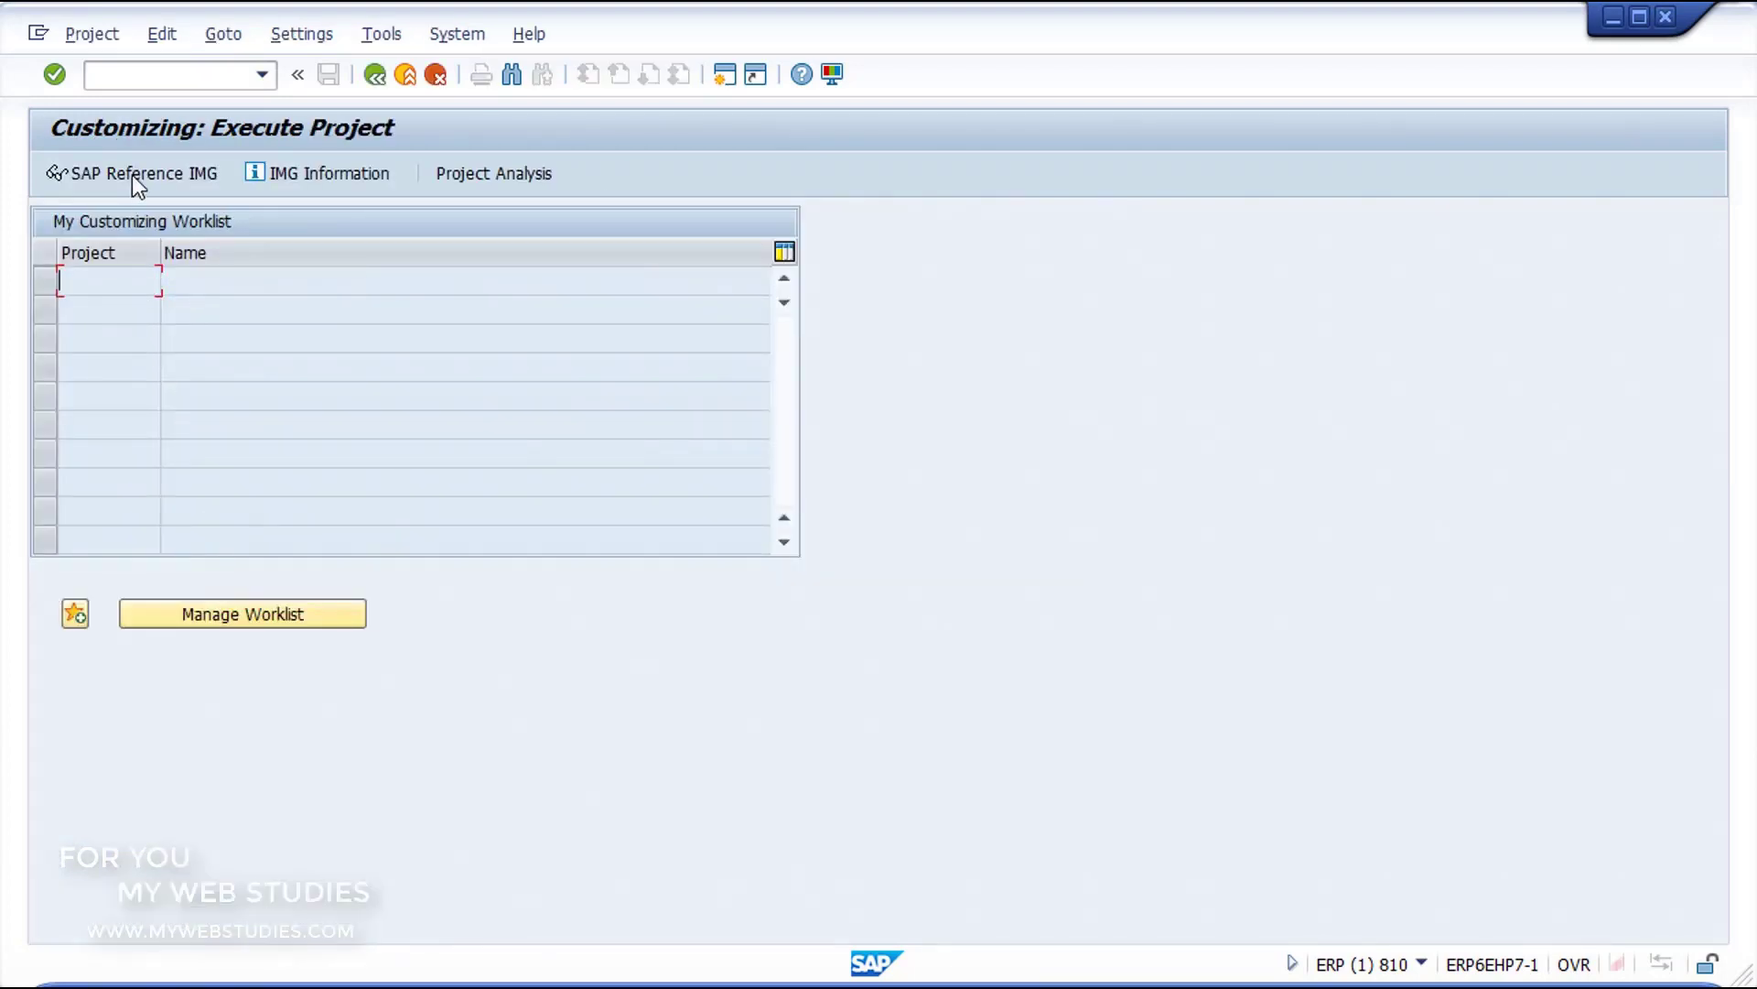
pyautogui.click(132, 174)
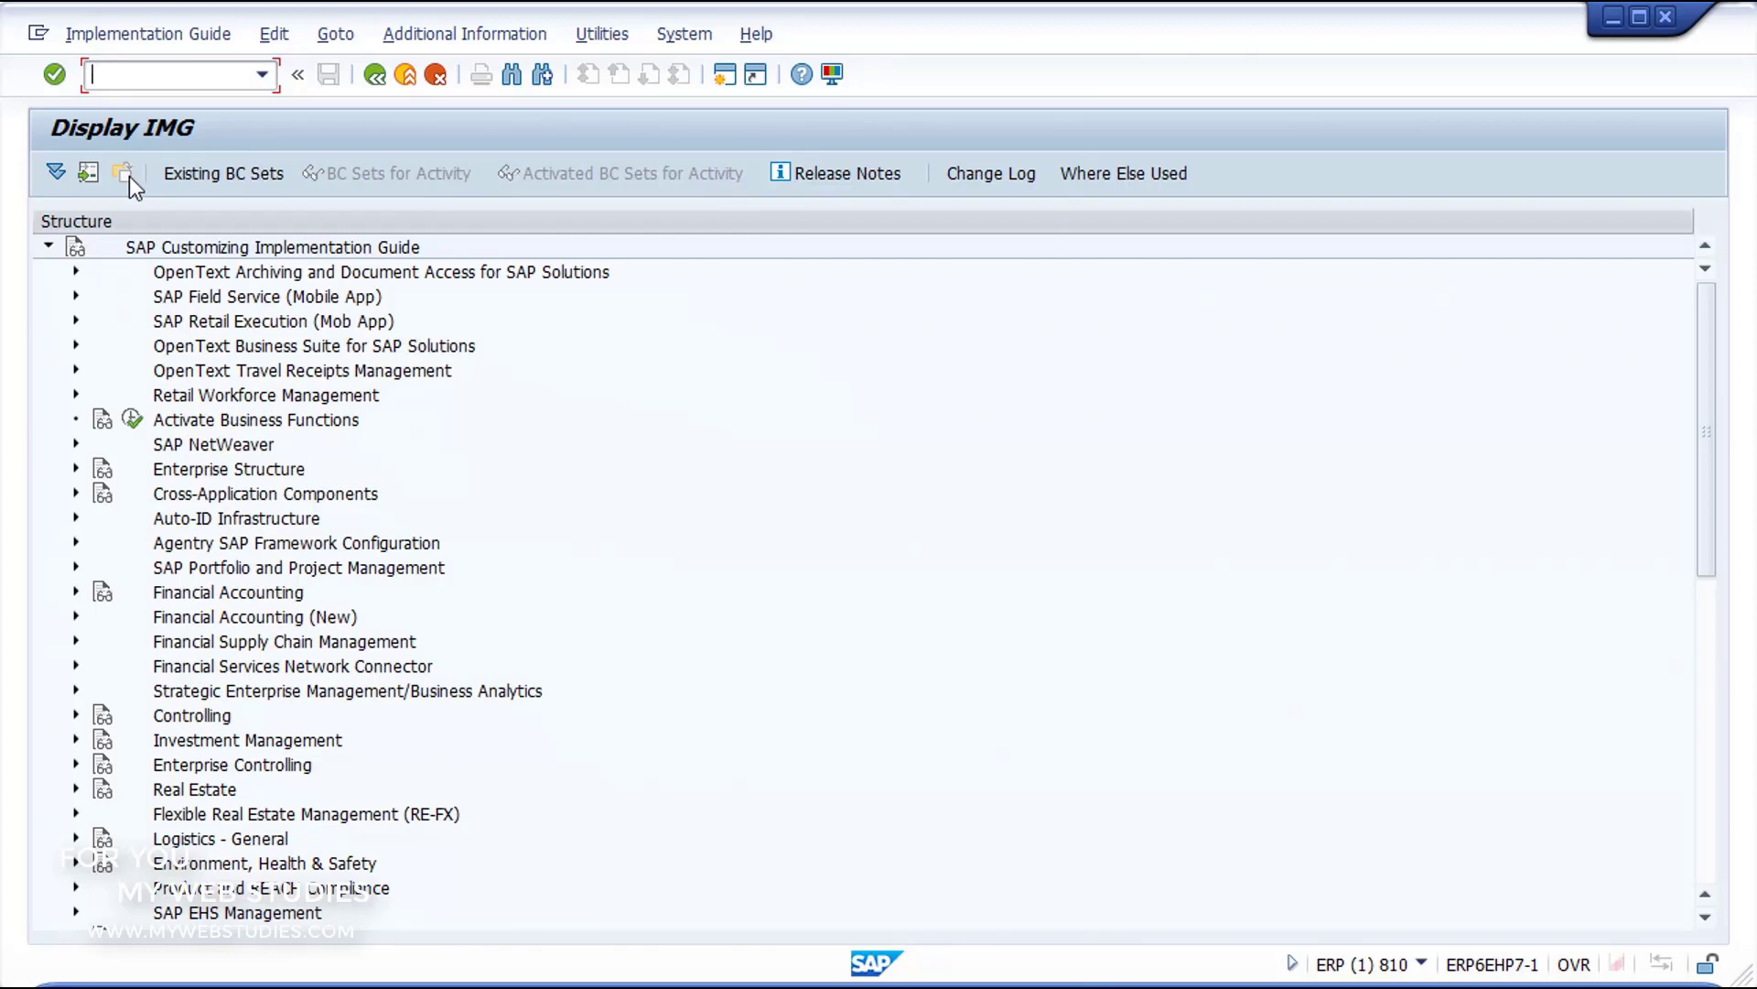
# Step: Execute Enter Global Parameters under Financial Accounting (New), Financial Accounting Global Settings (New), Global Parameters for Company Code
pyautogui.click(76, 620)
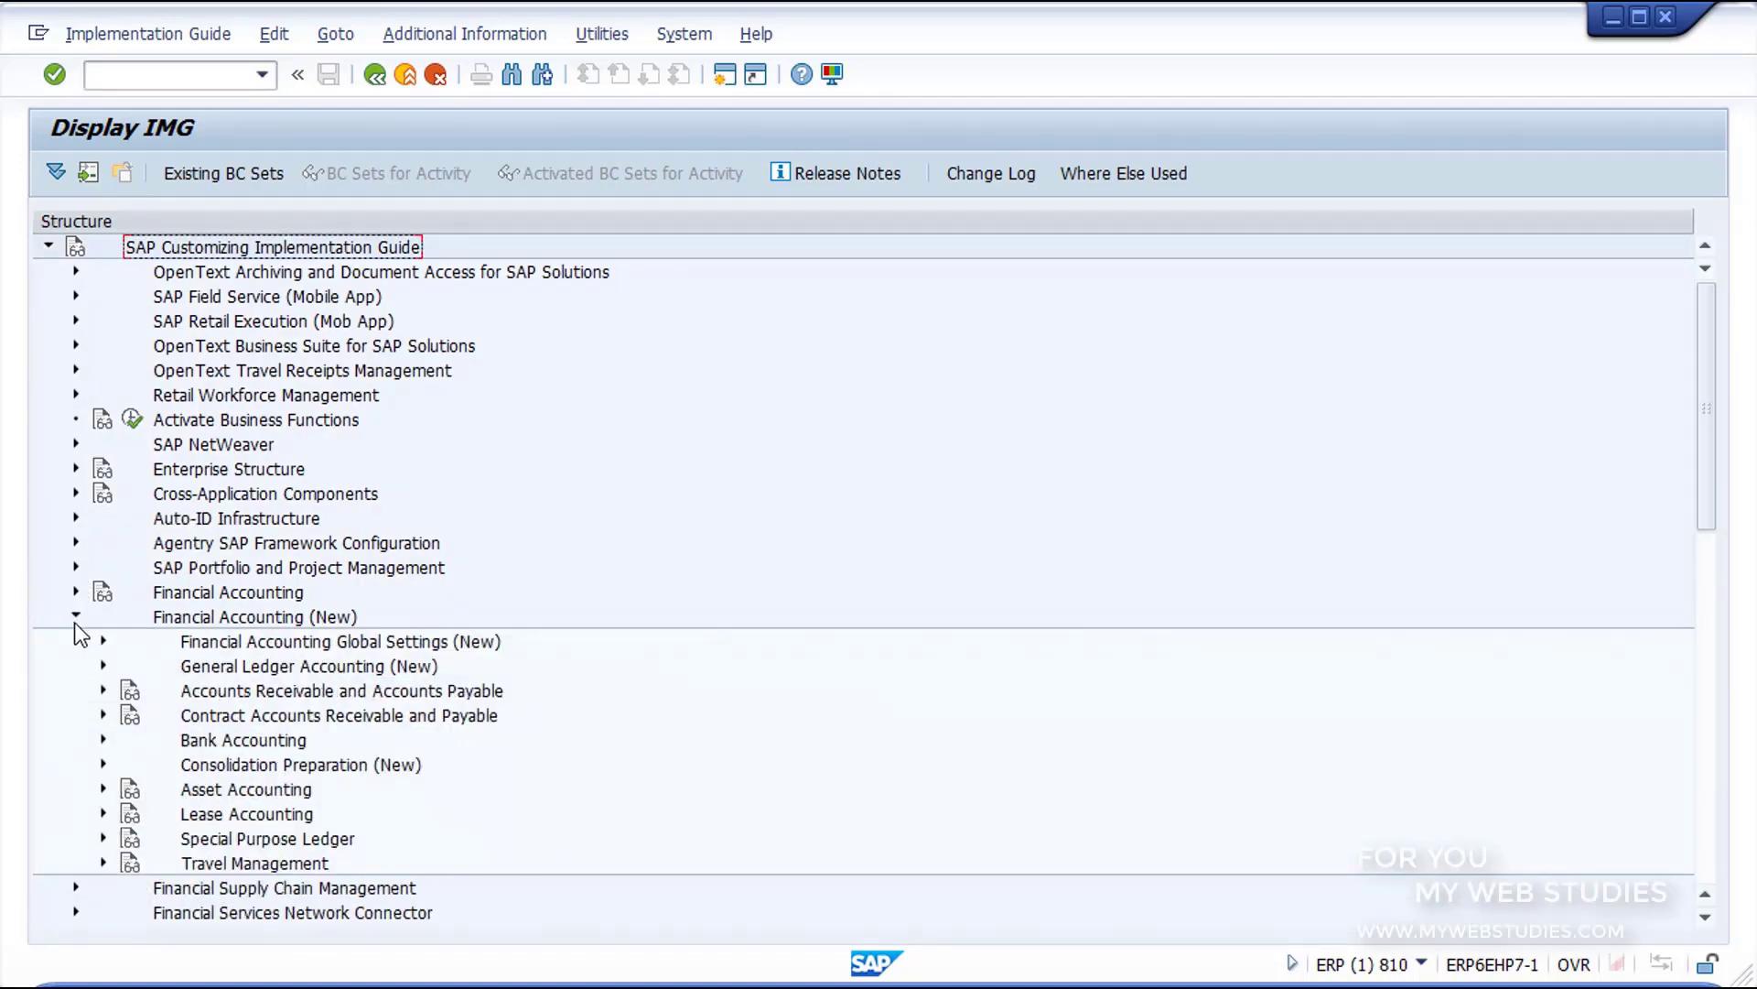
pyautogui.click(103, 639)
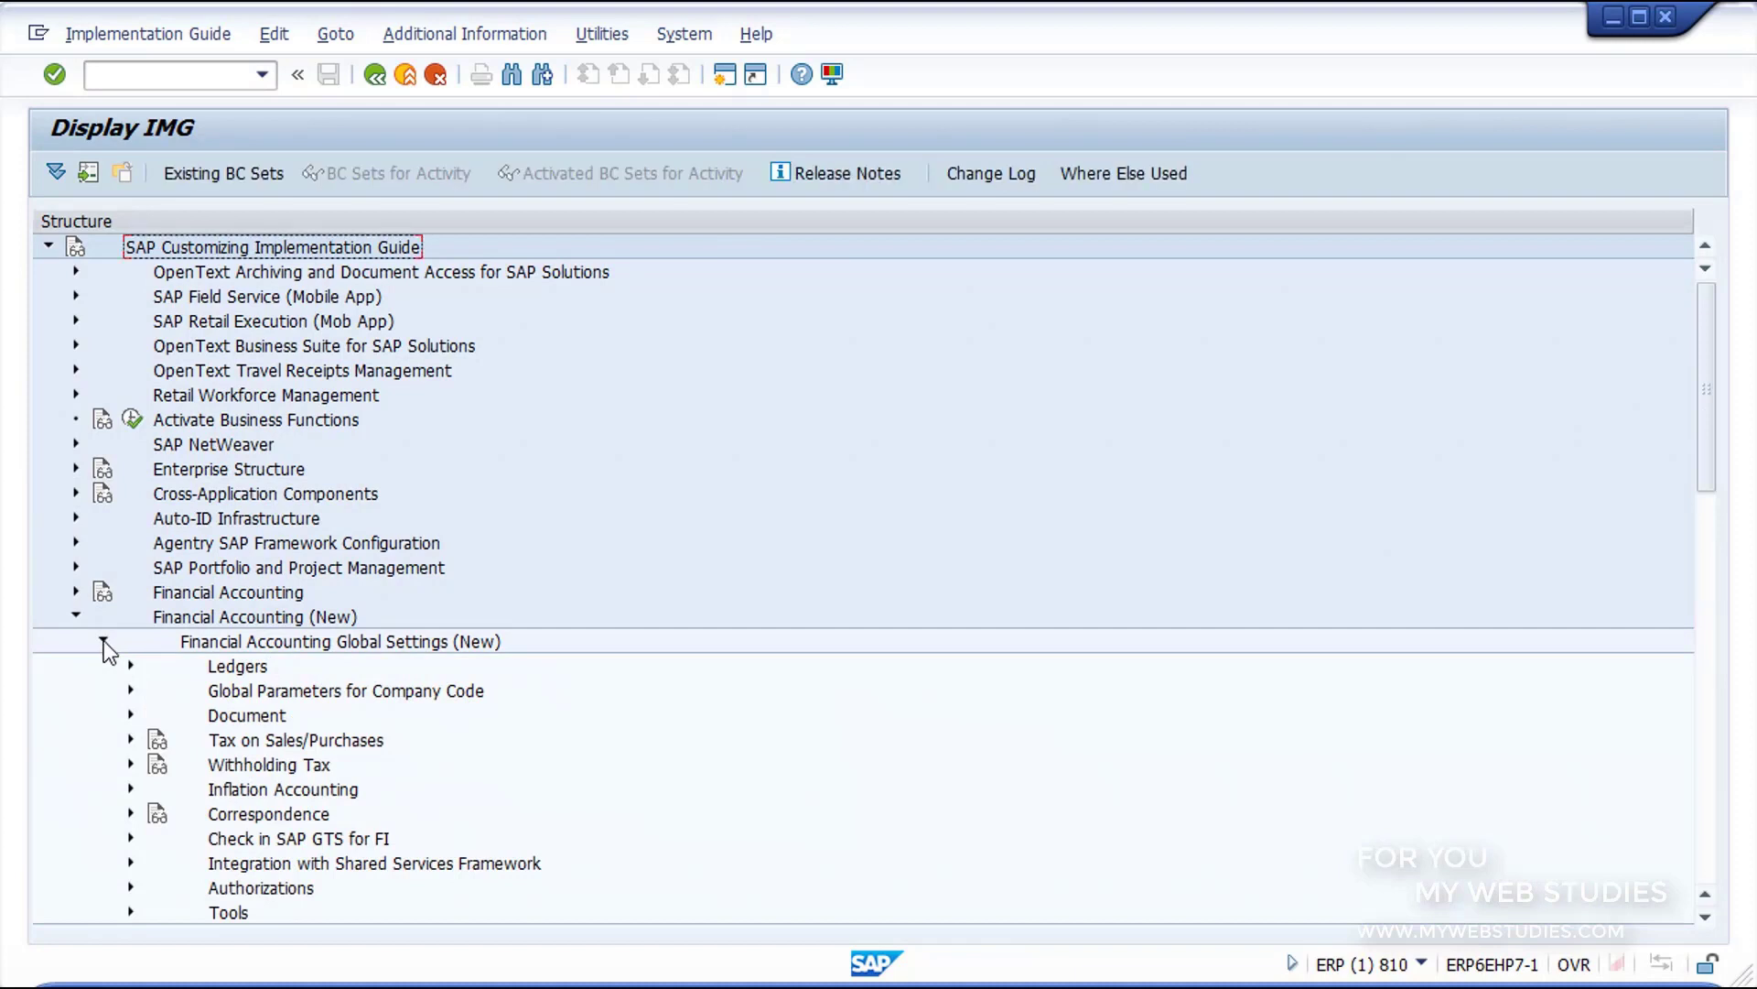
pyautogui.click(130, 690)
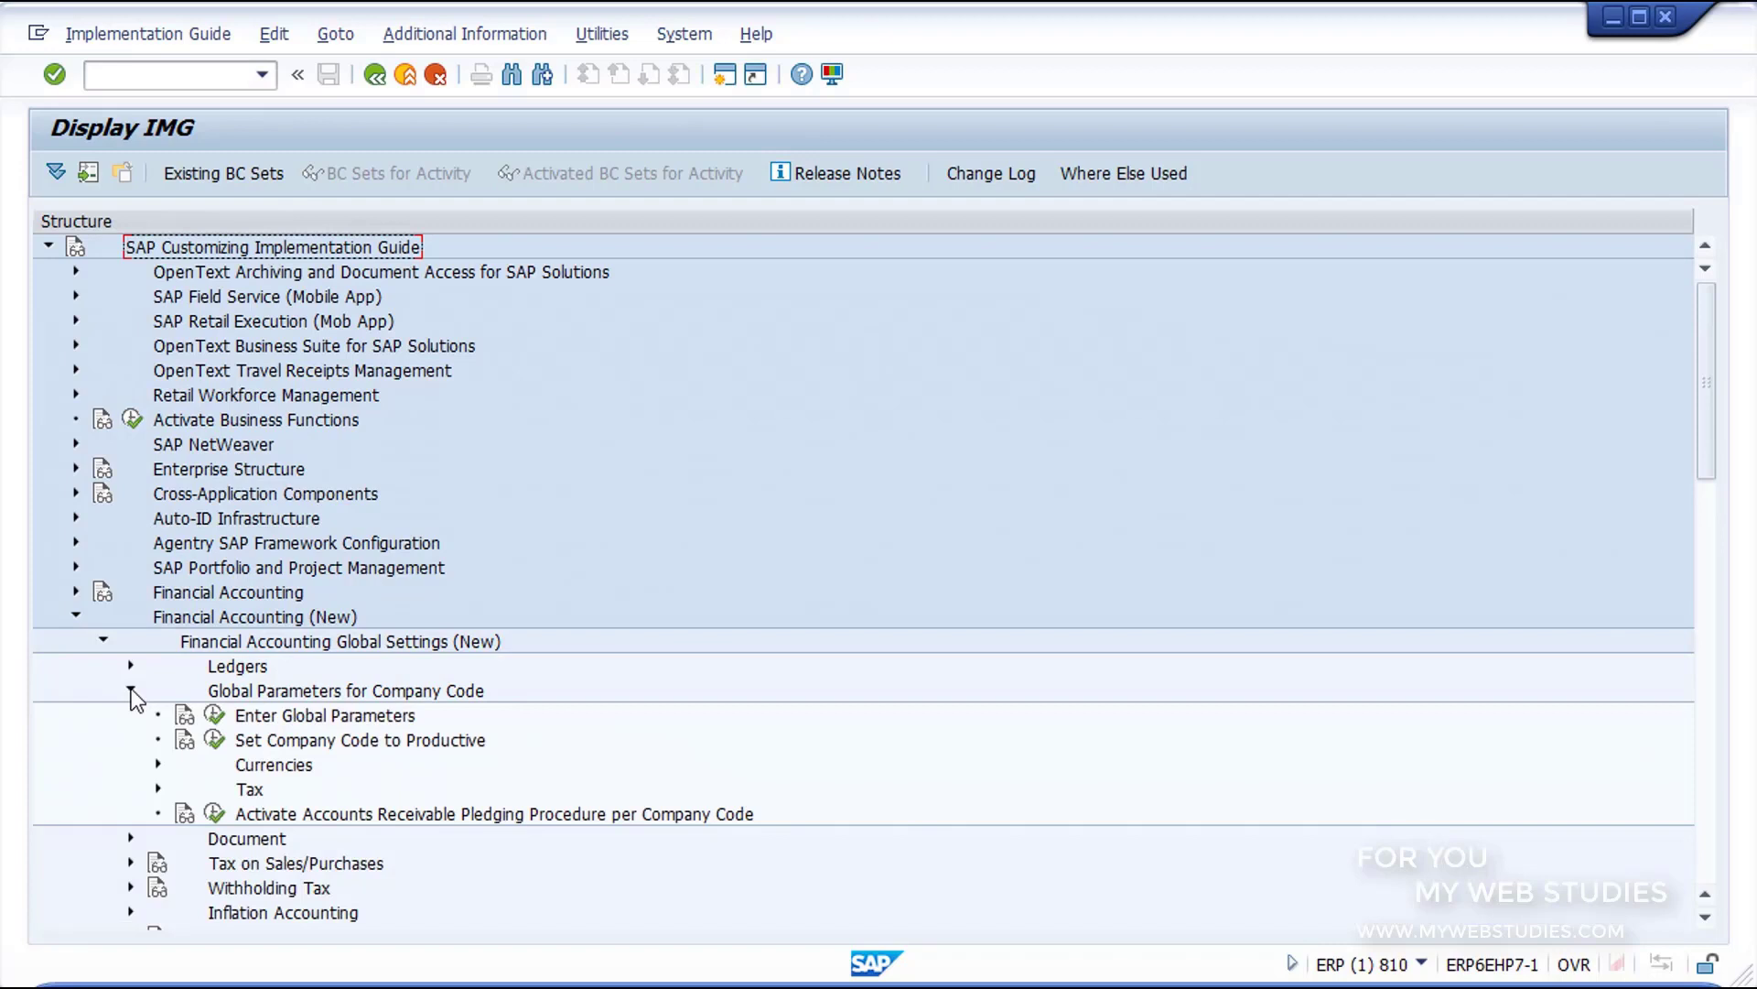
pyautogui.click(212, 717)
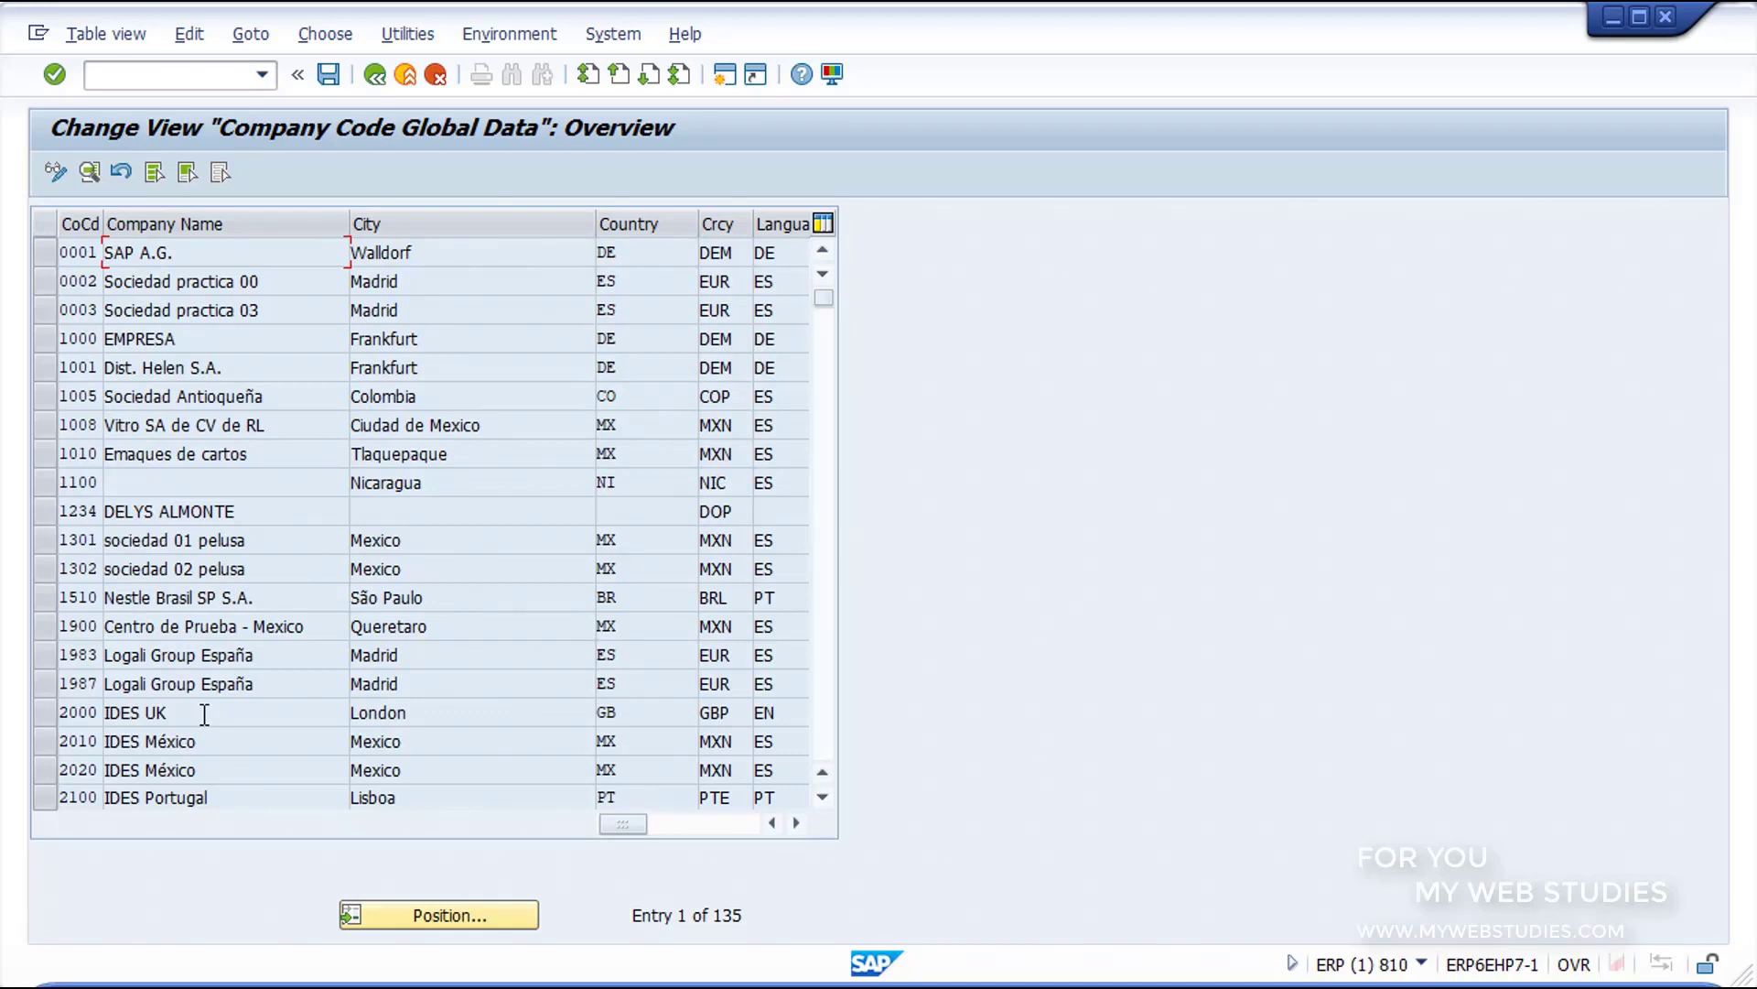
# Step: Position the company code list on GR10 and open the details of its global data
pyautogui.click(359, 924)
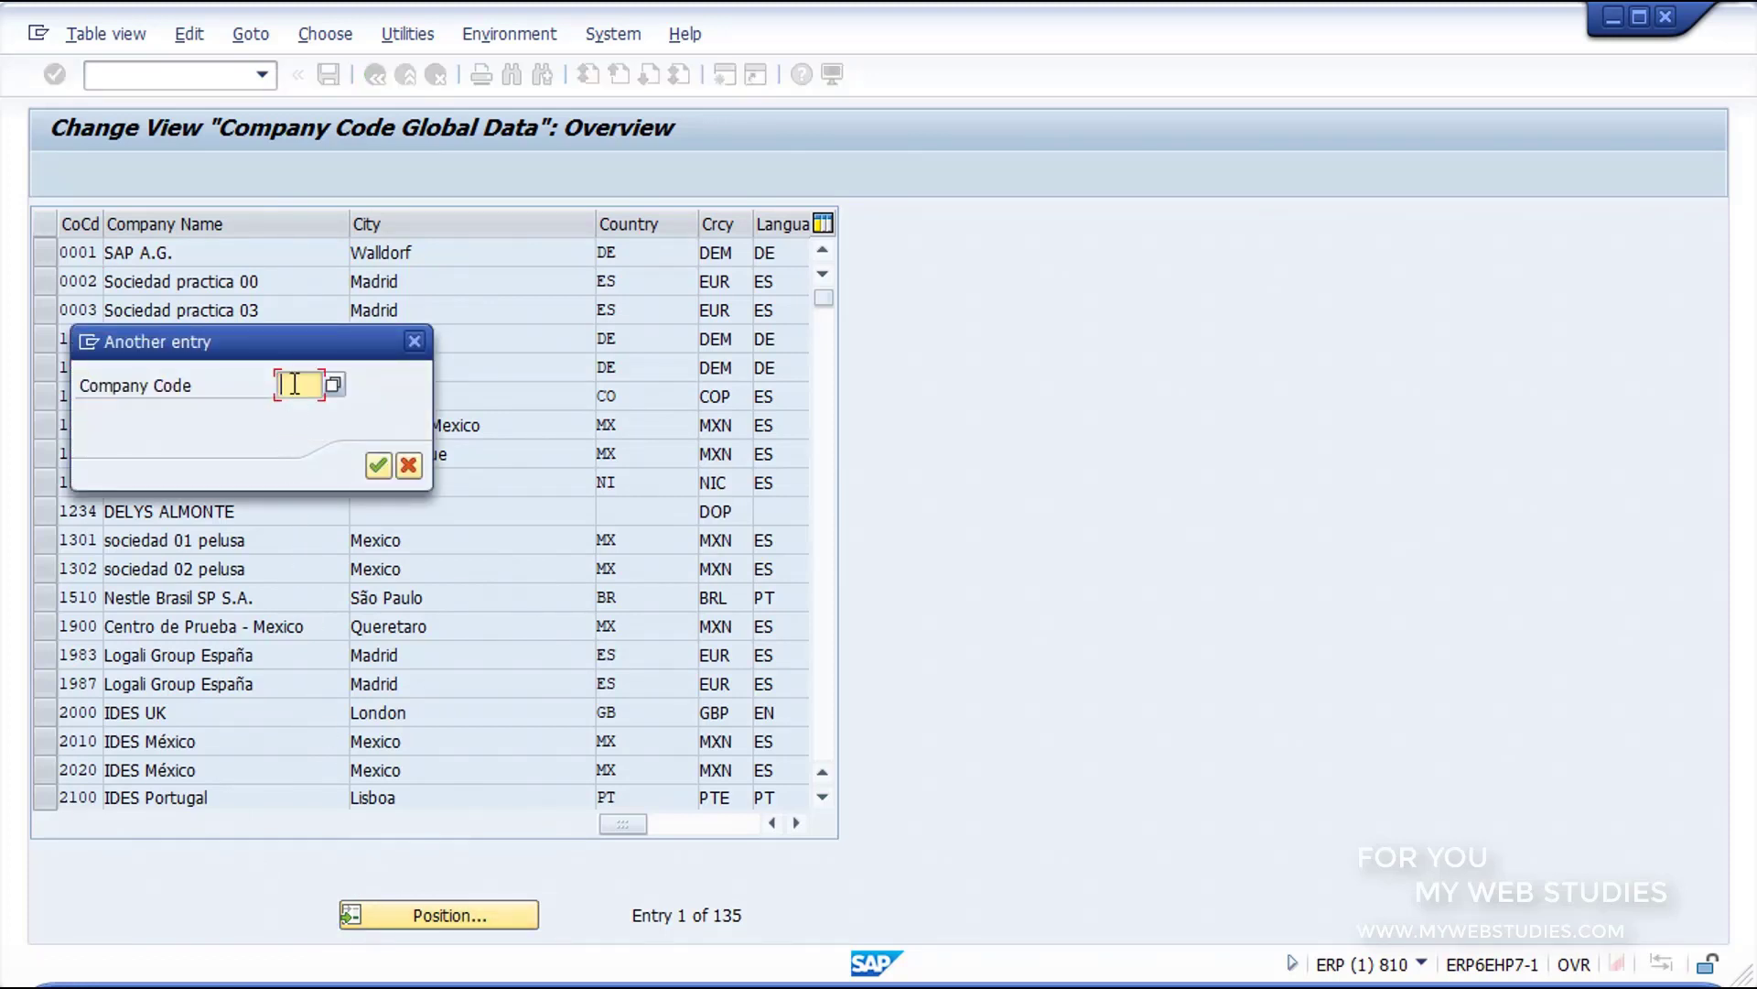
pyautogui.write('GR10')
pyautogui.click(379, 465)
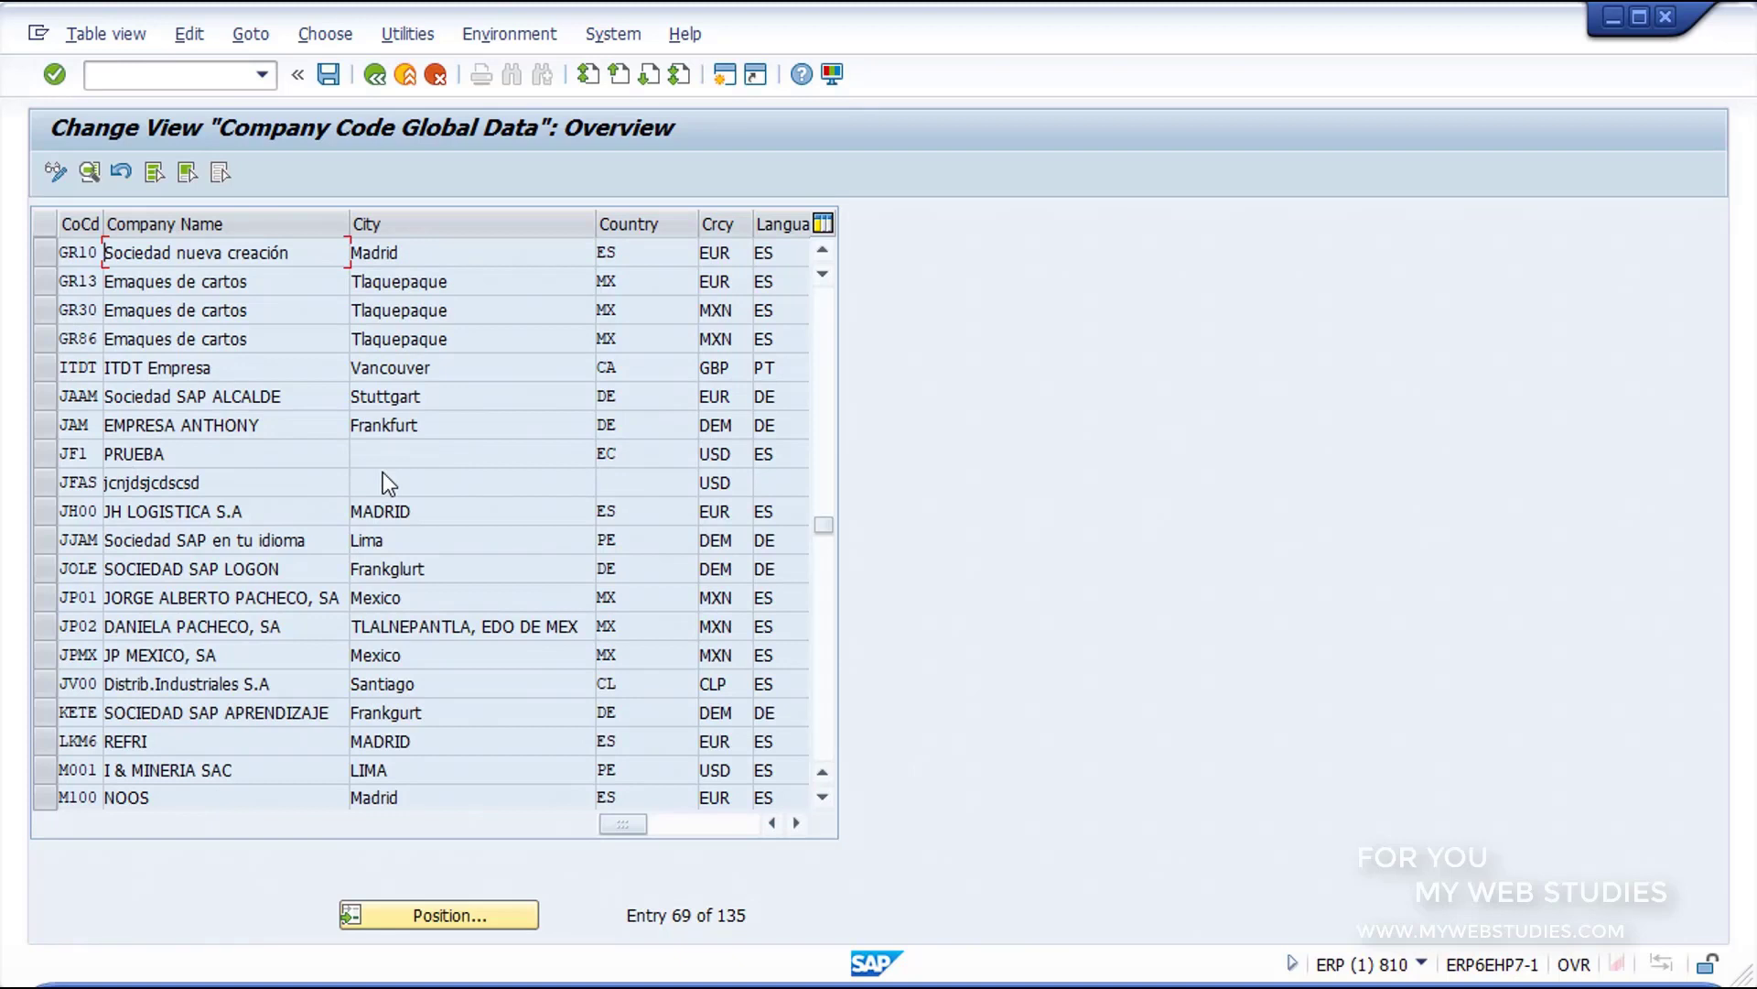
pyautogui.doubleClick(294, 254)
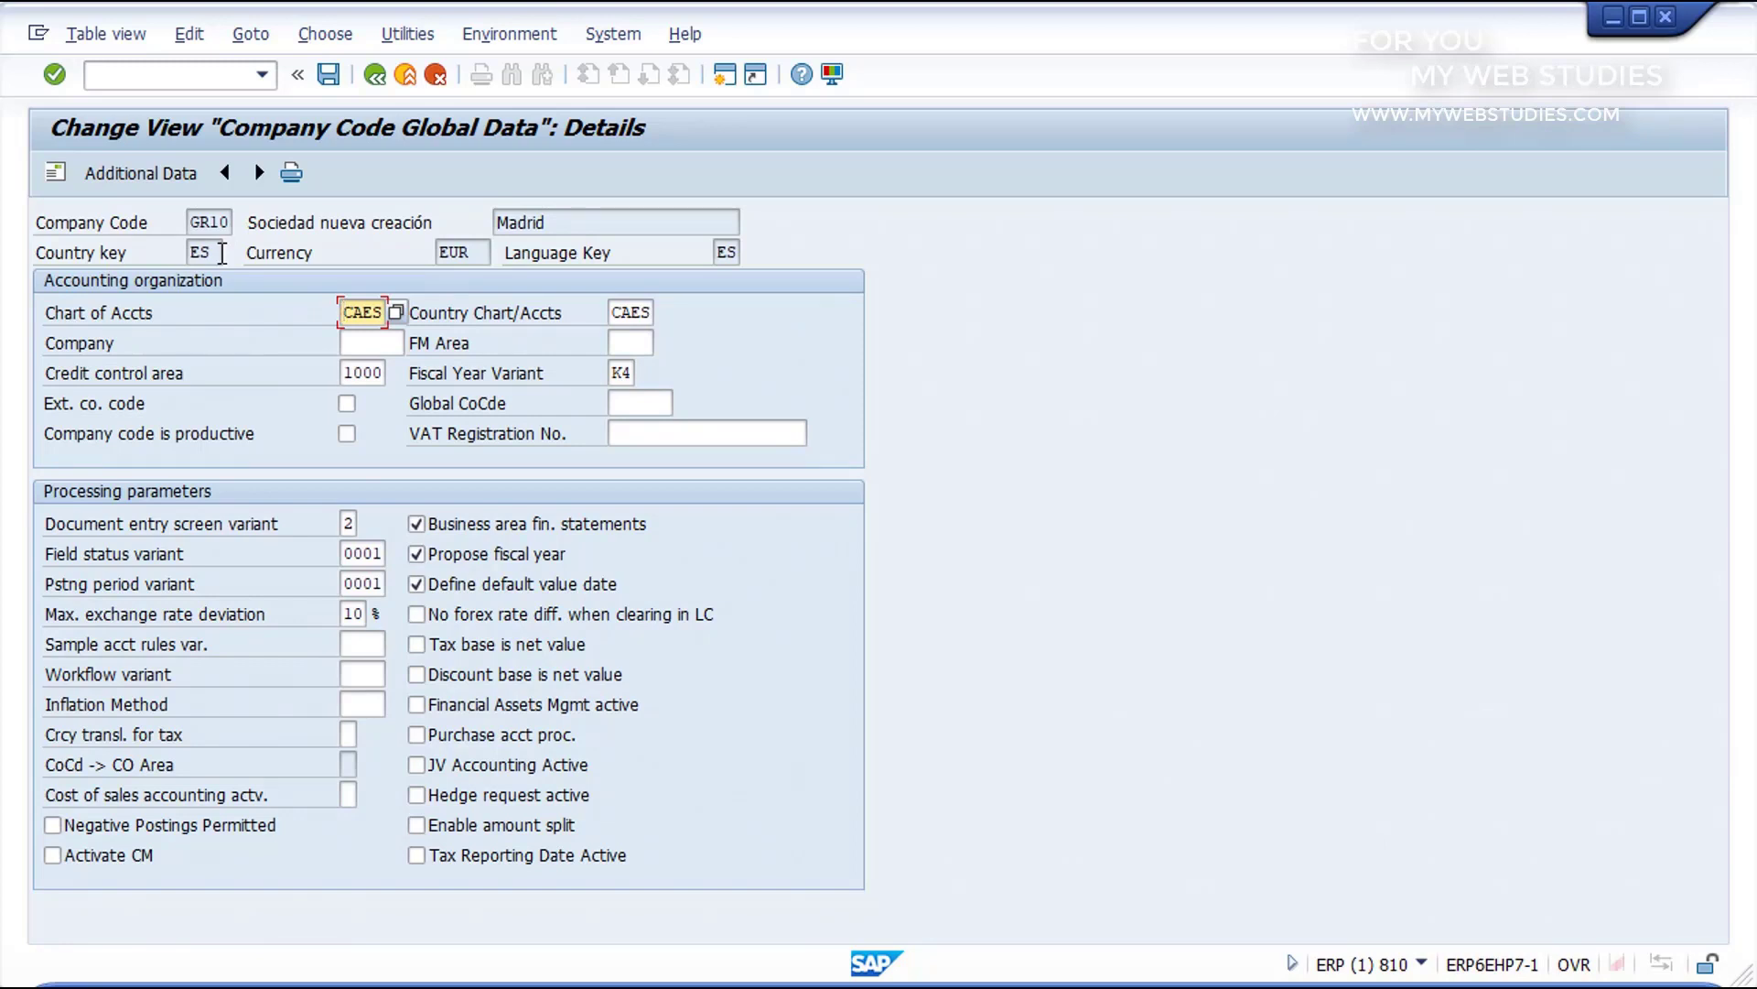
# Step: Assign company GR10 to company code GR10 in its accounting organization data and save
pyautogui.click(372, 342)
pyautogui.write('GR10')
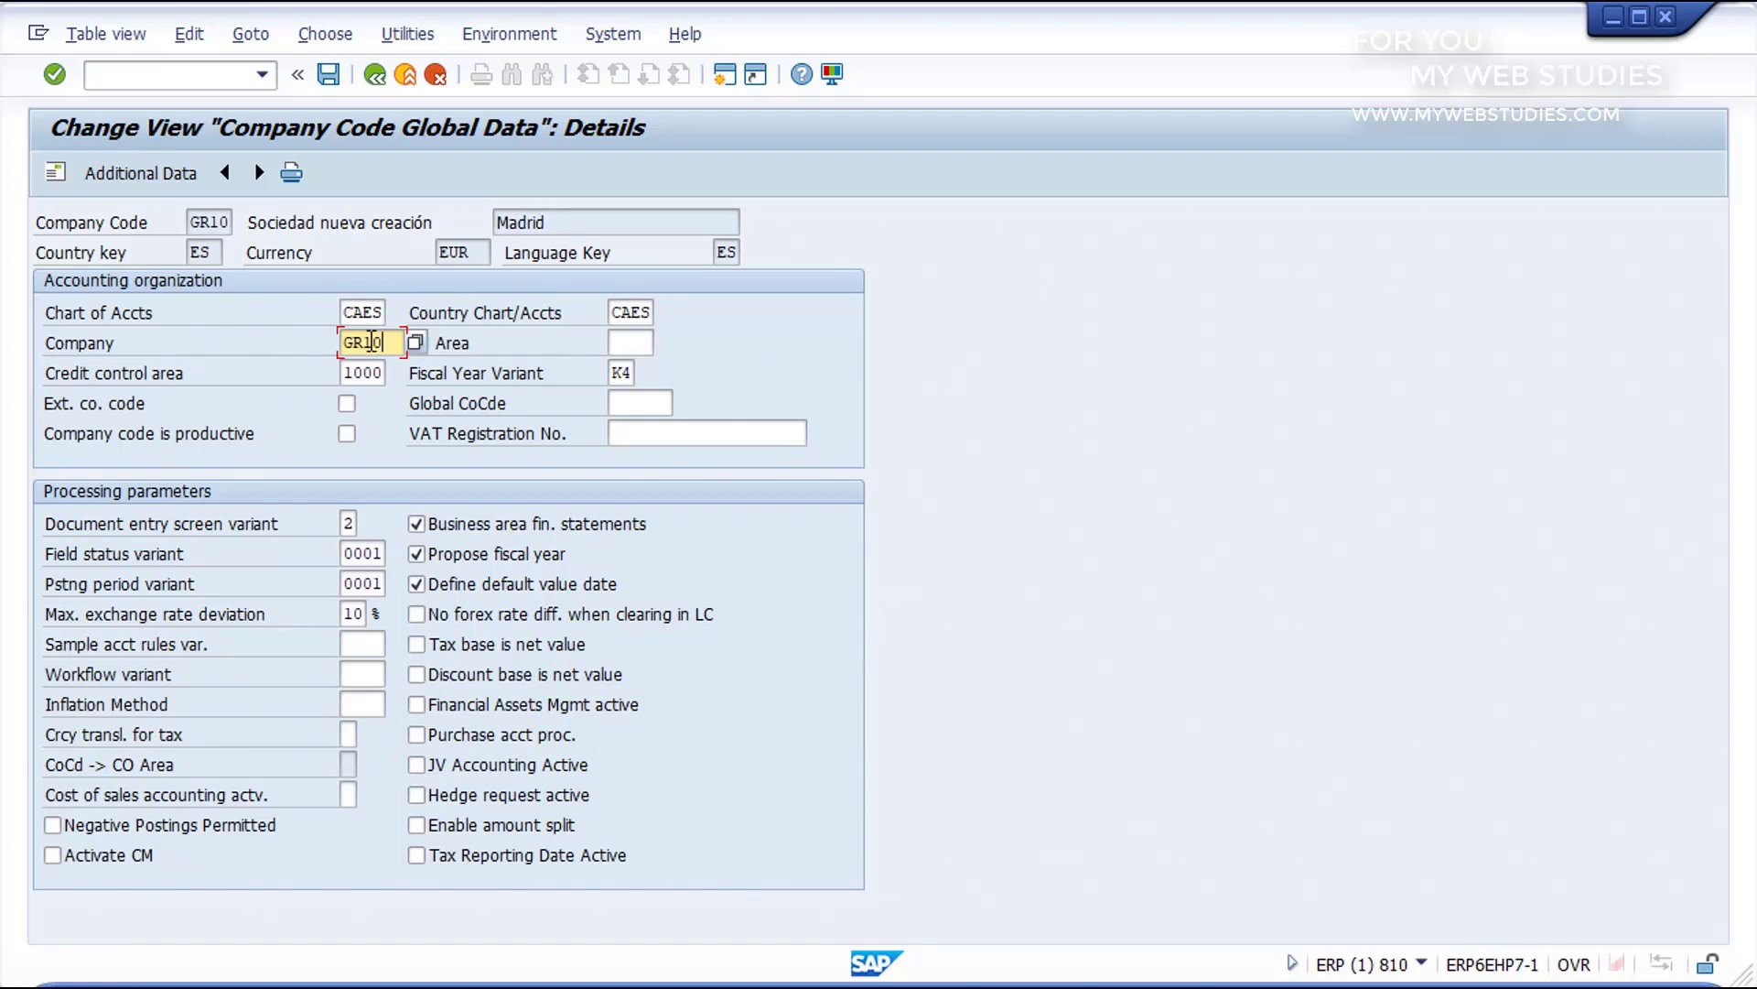
pyautogui.click(328, 76)
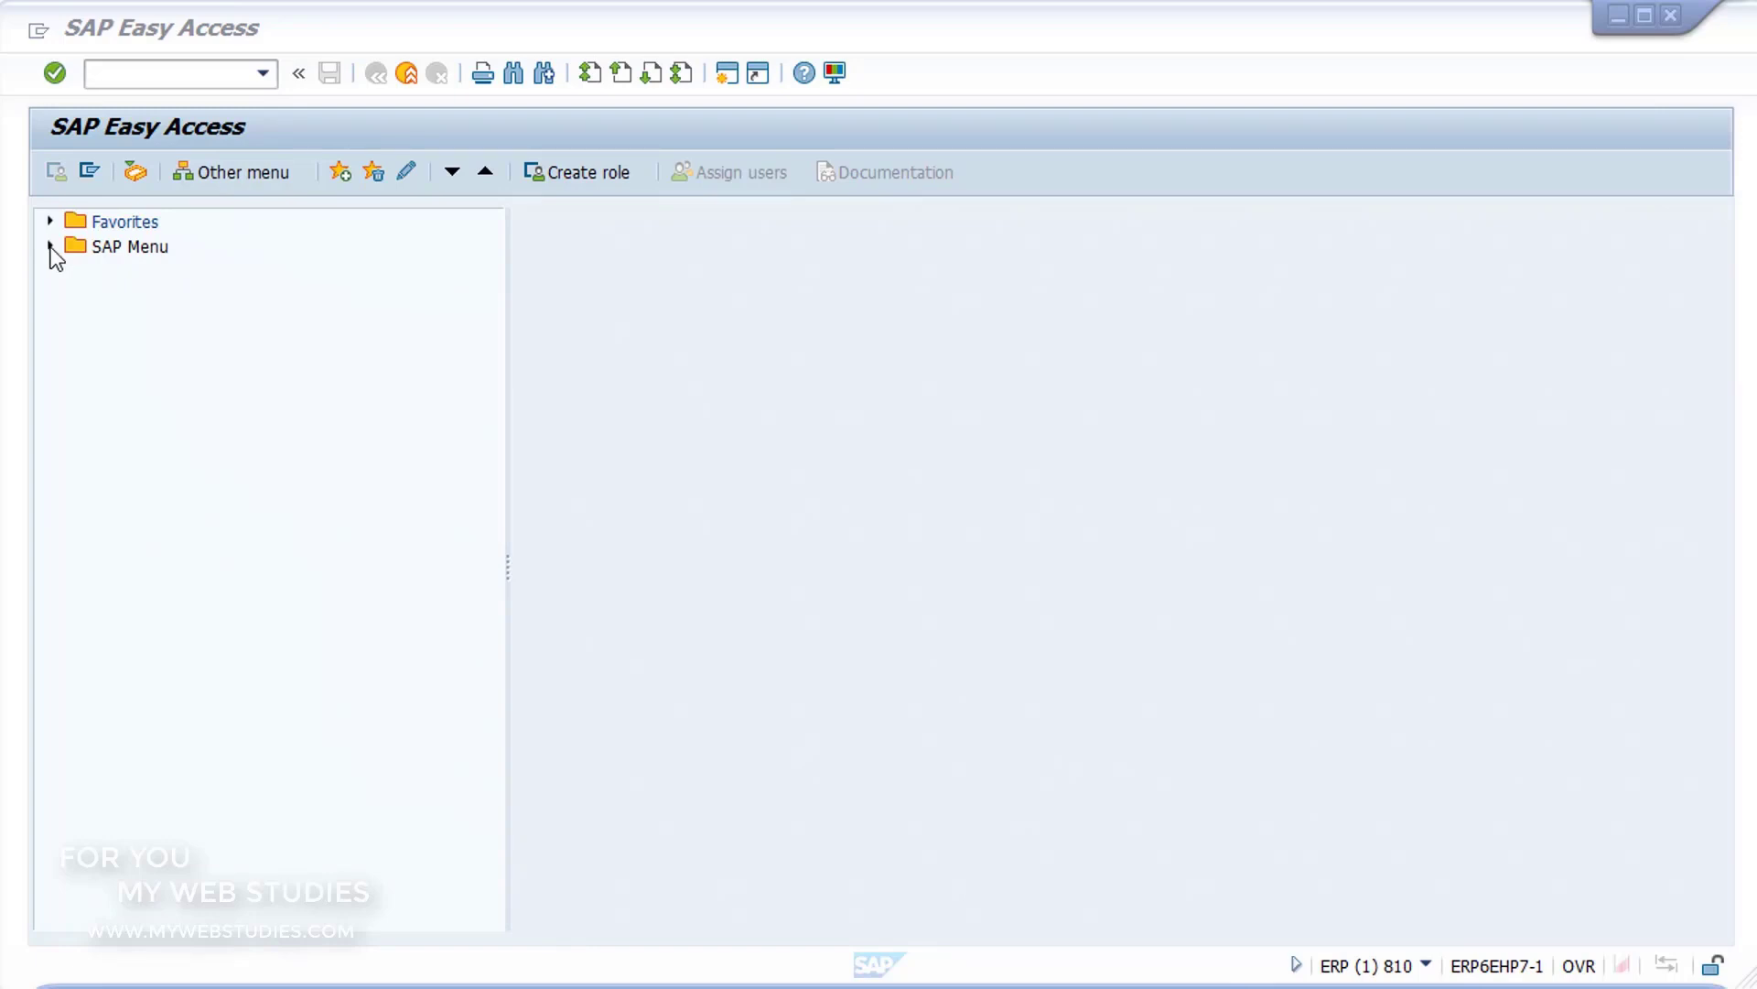
# Step: Examine the Materials Management folders under Logistics in the SAP Menu, including Purchasing, Inventory Management, Excise Duty and Physical Inventory
pyautogui.click(51, 247)
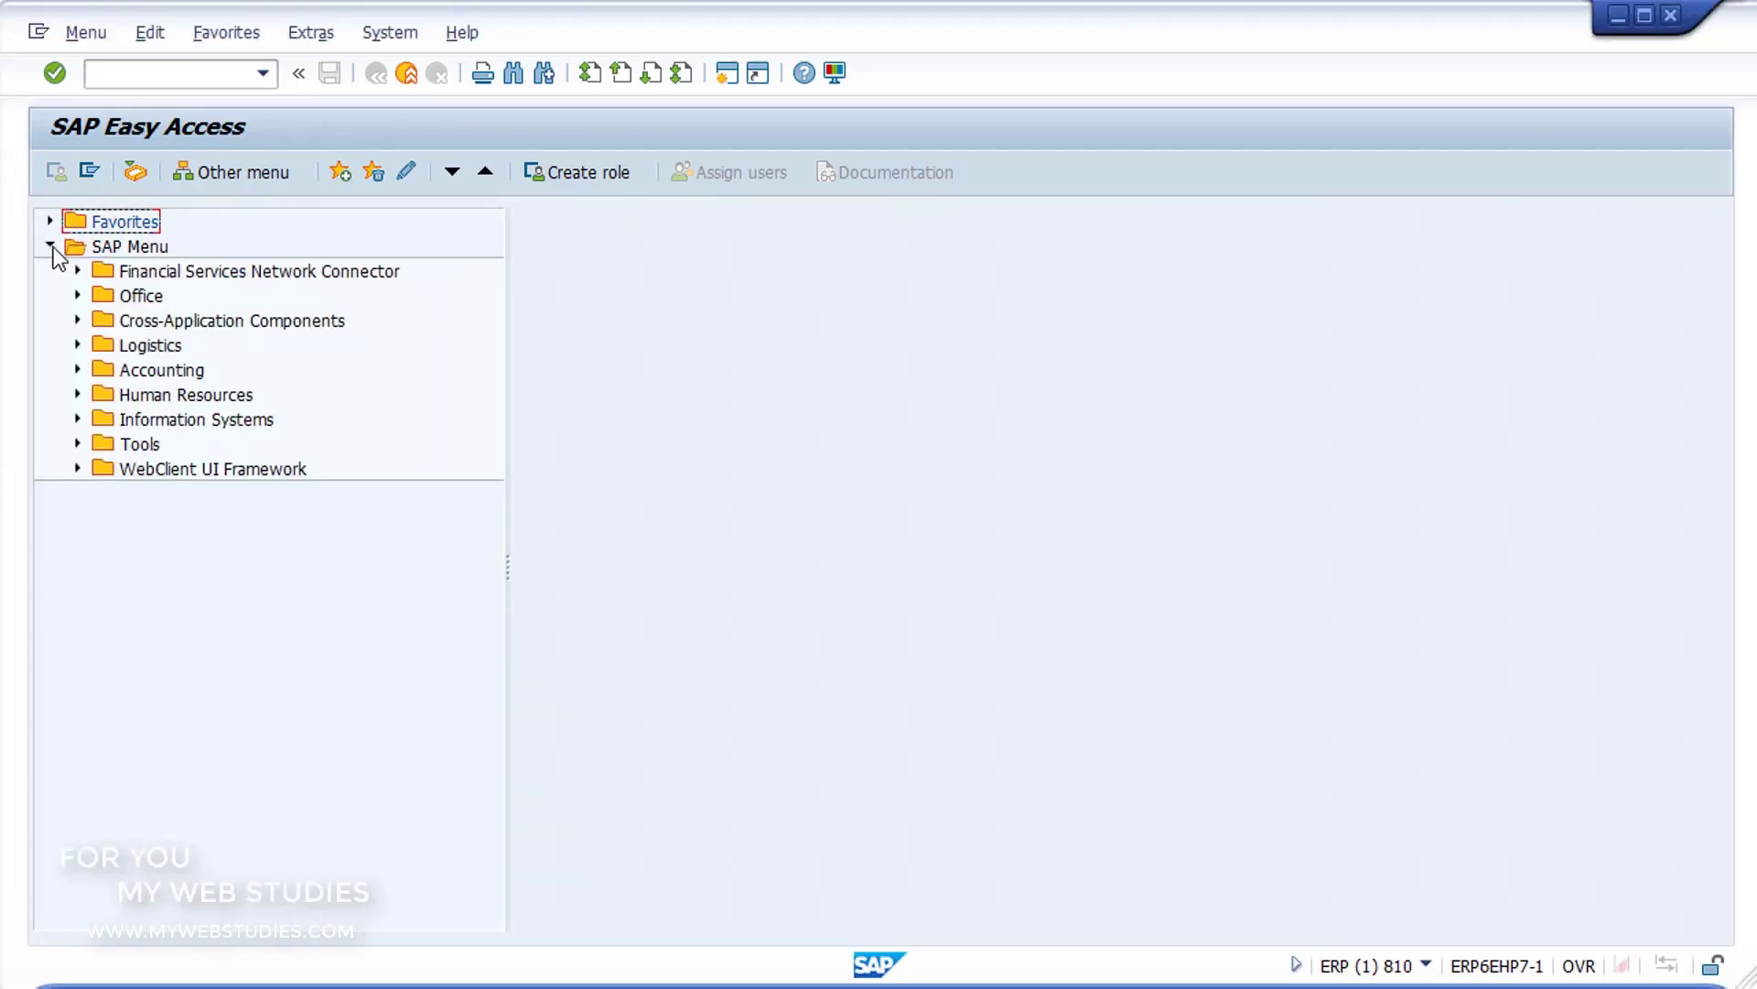
pyautogui.click(108, 348)
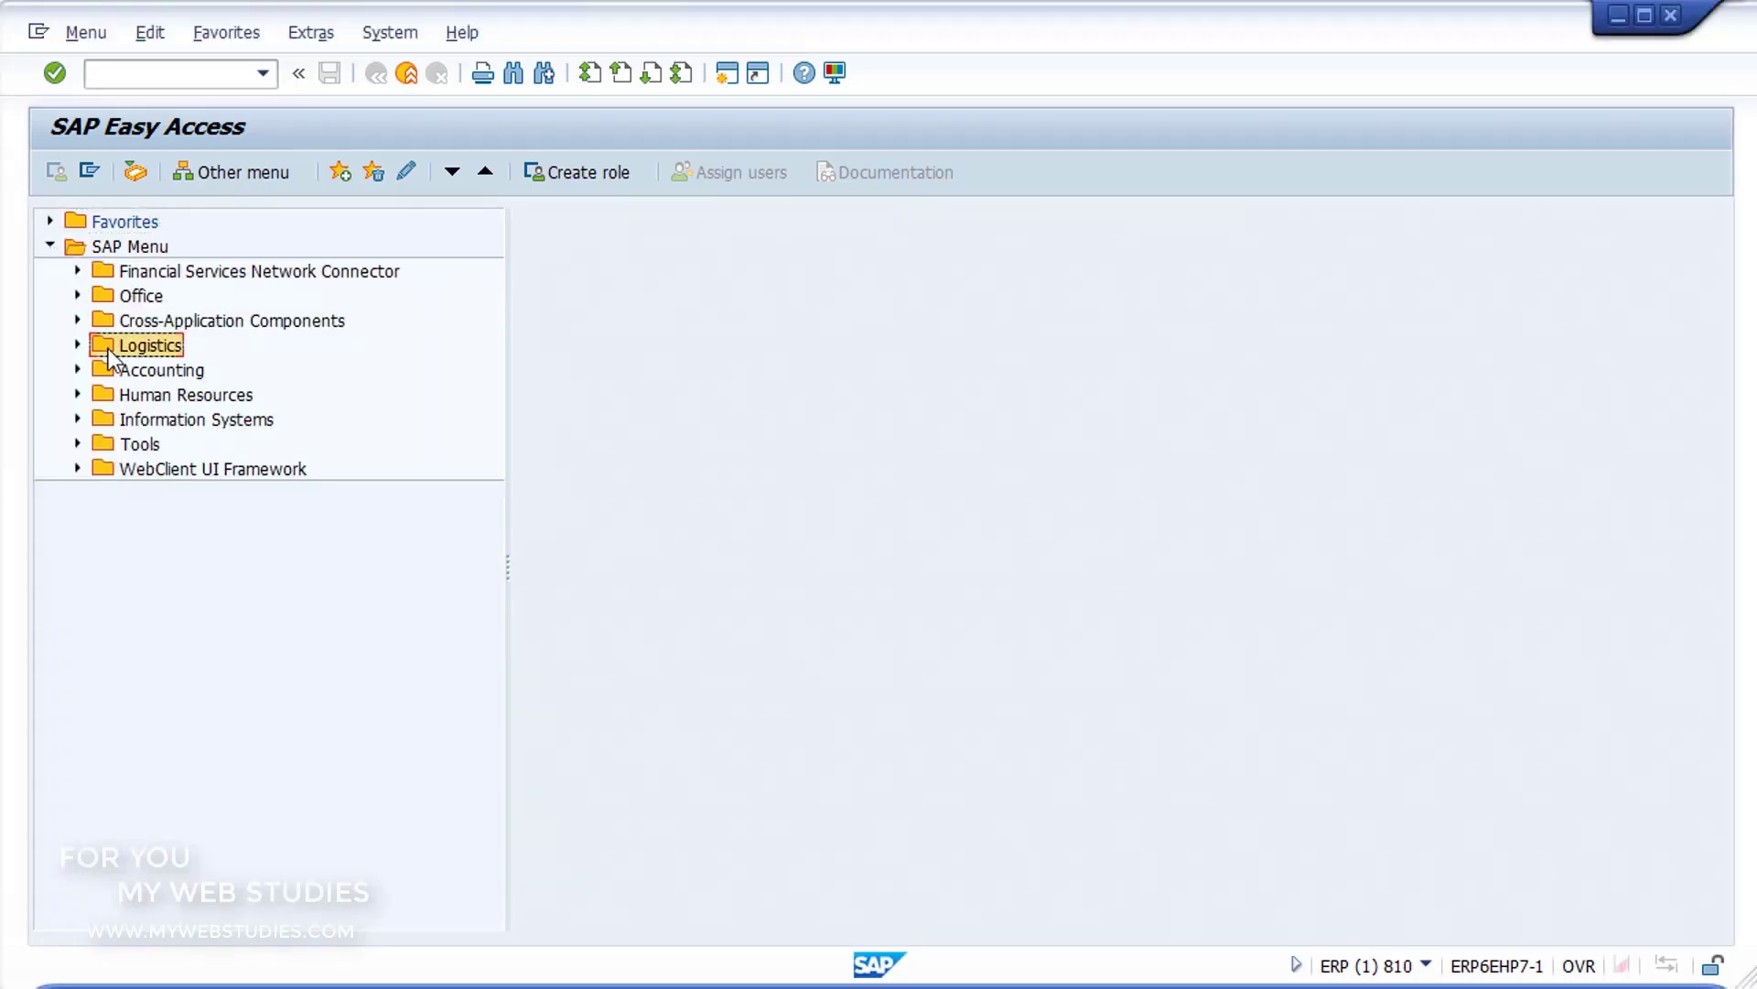
pyautogui.click(77, 346)
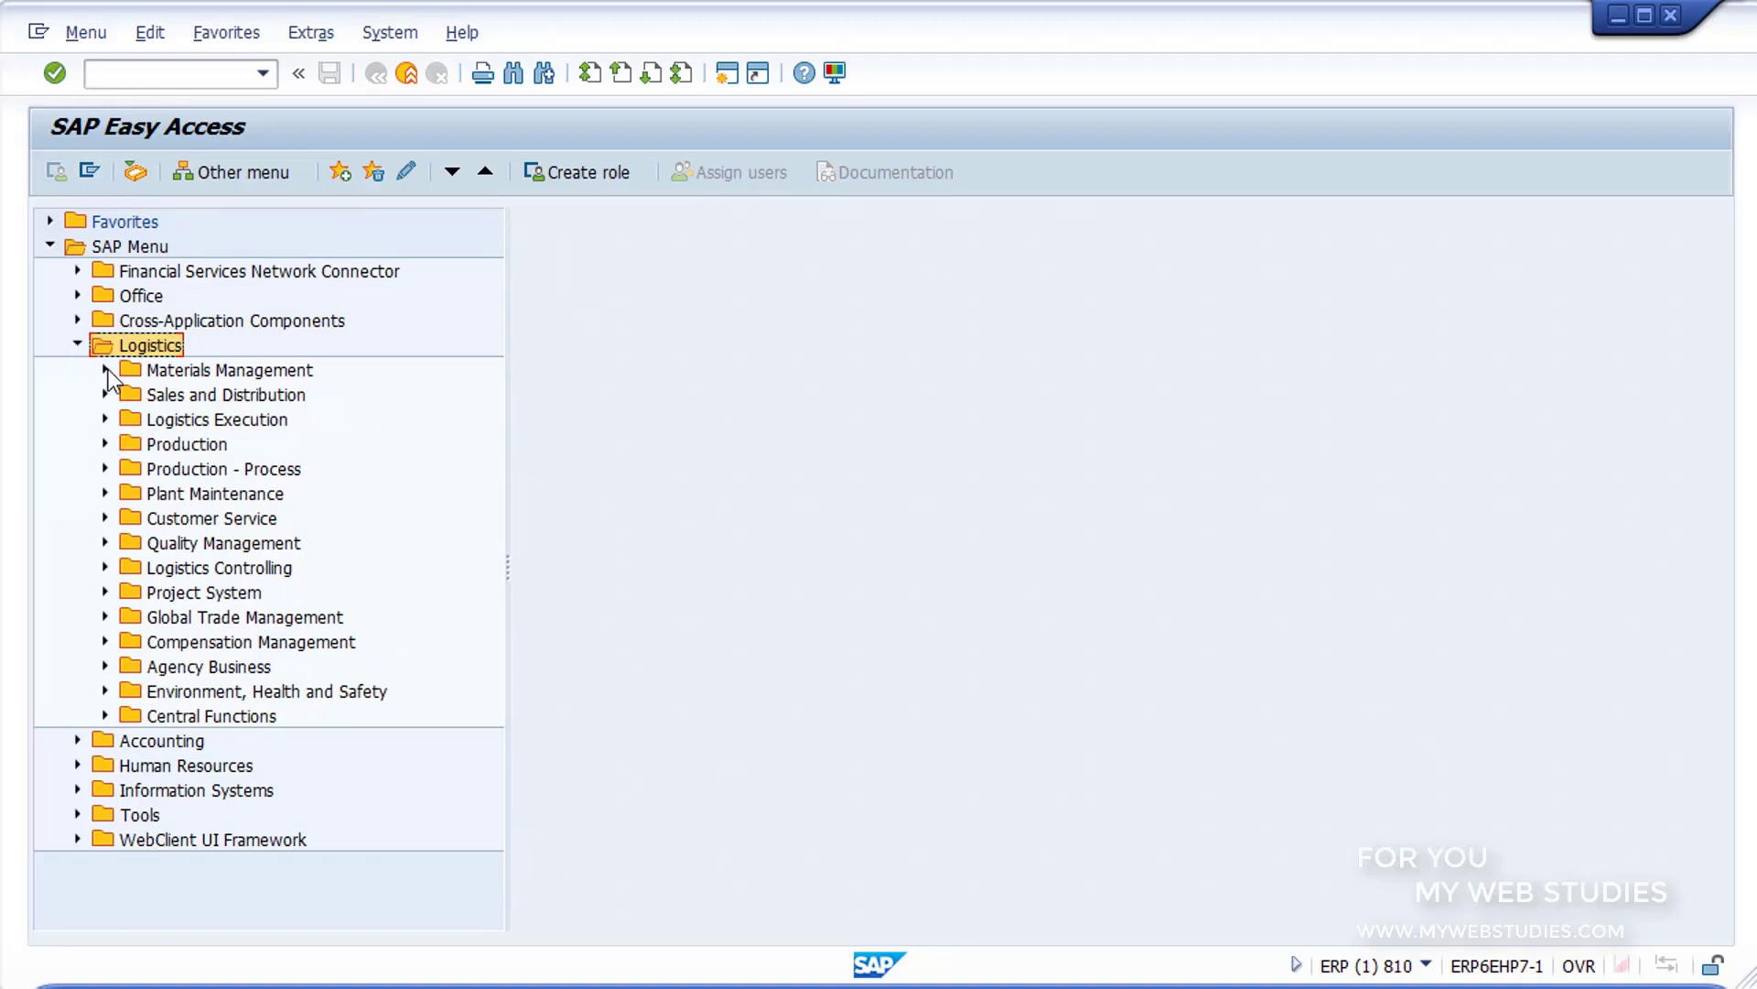
pyautogui.click(105, 369)
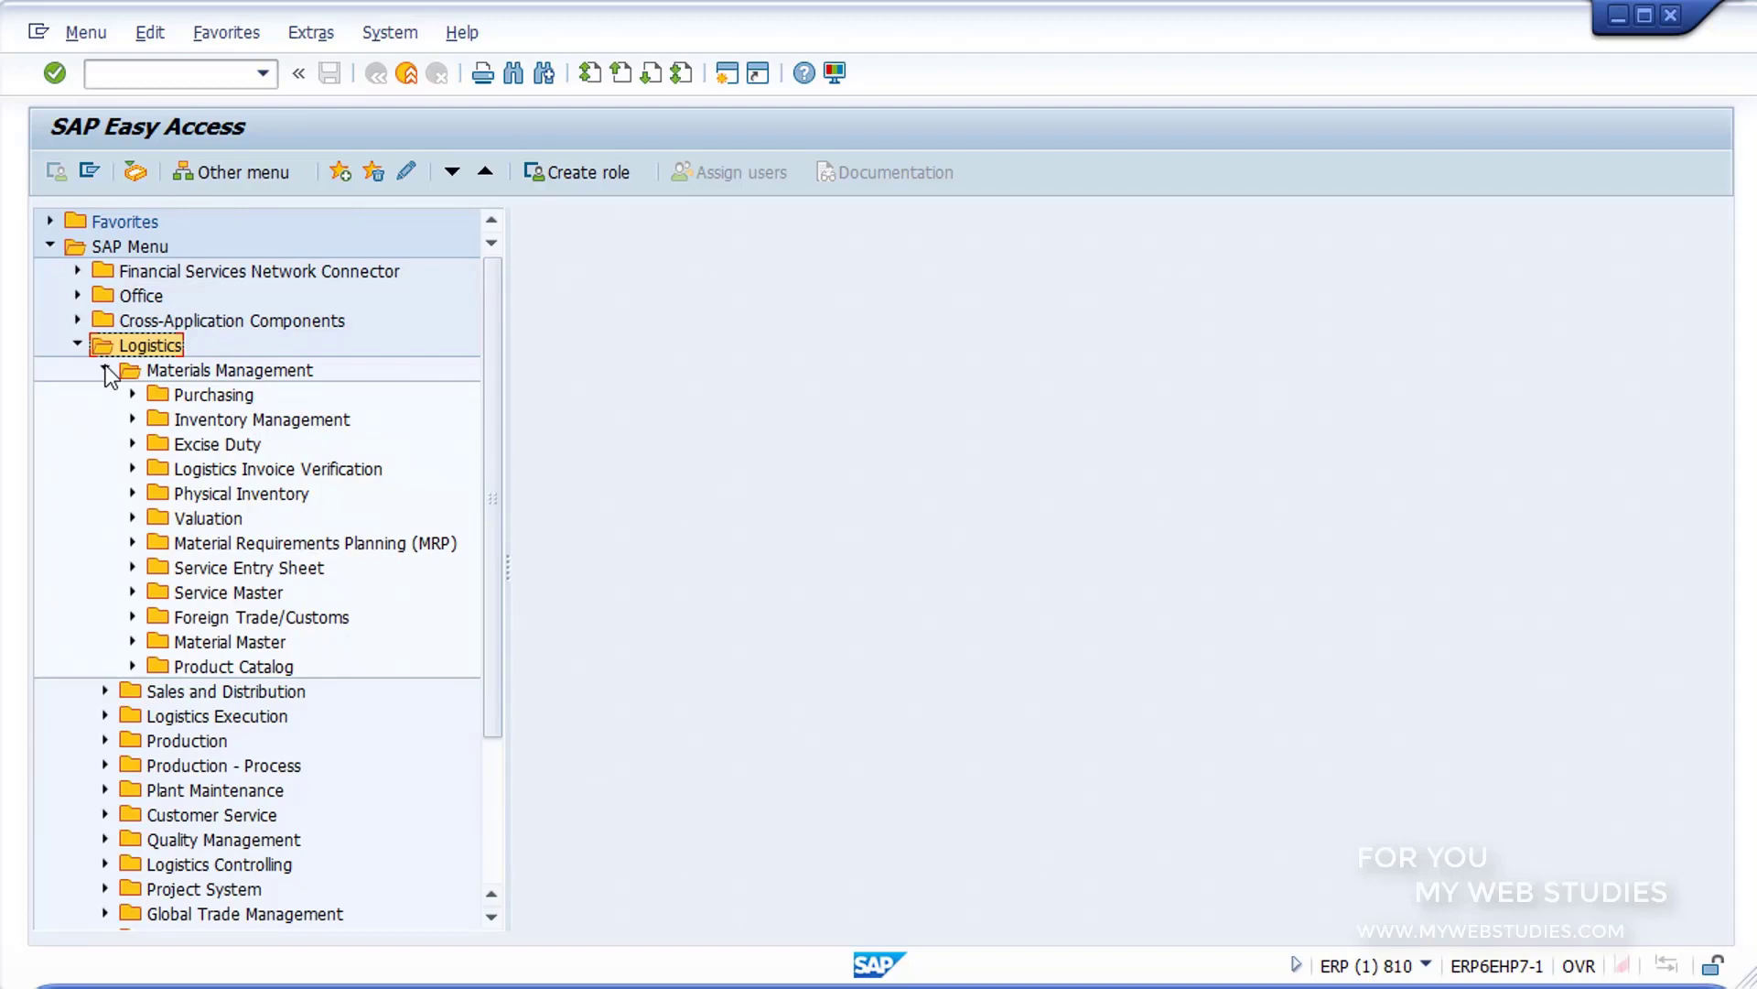
pyautogui.click(159, 392)
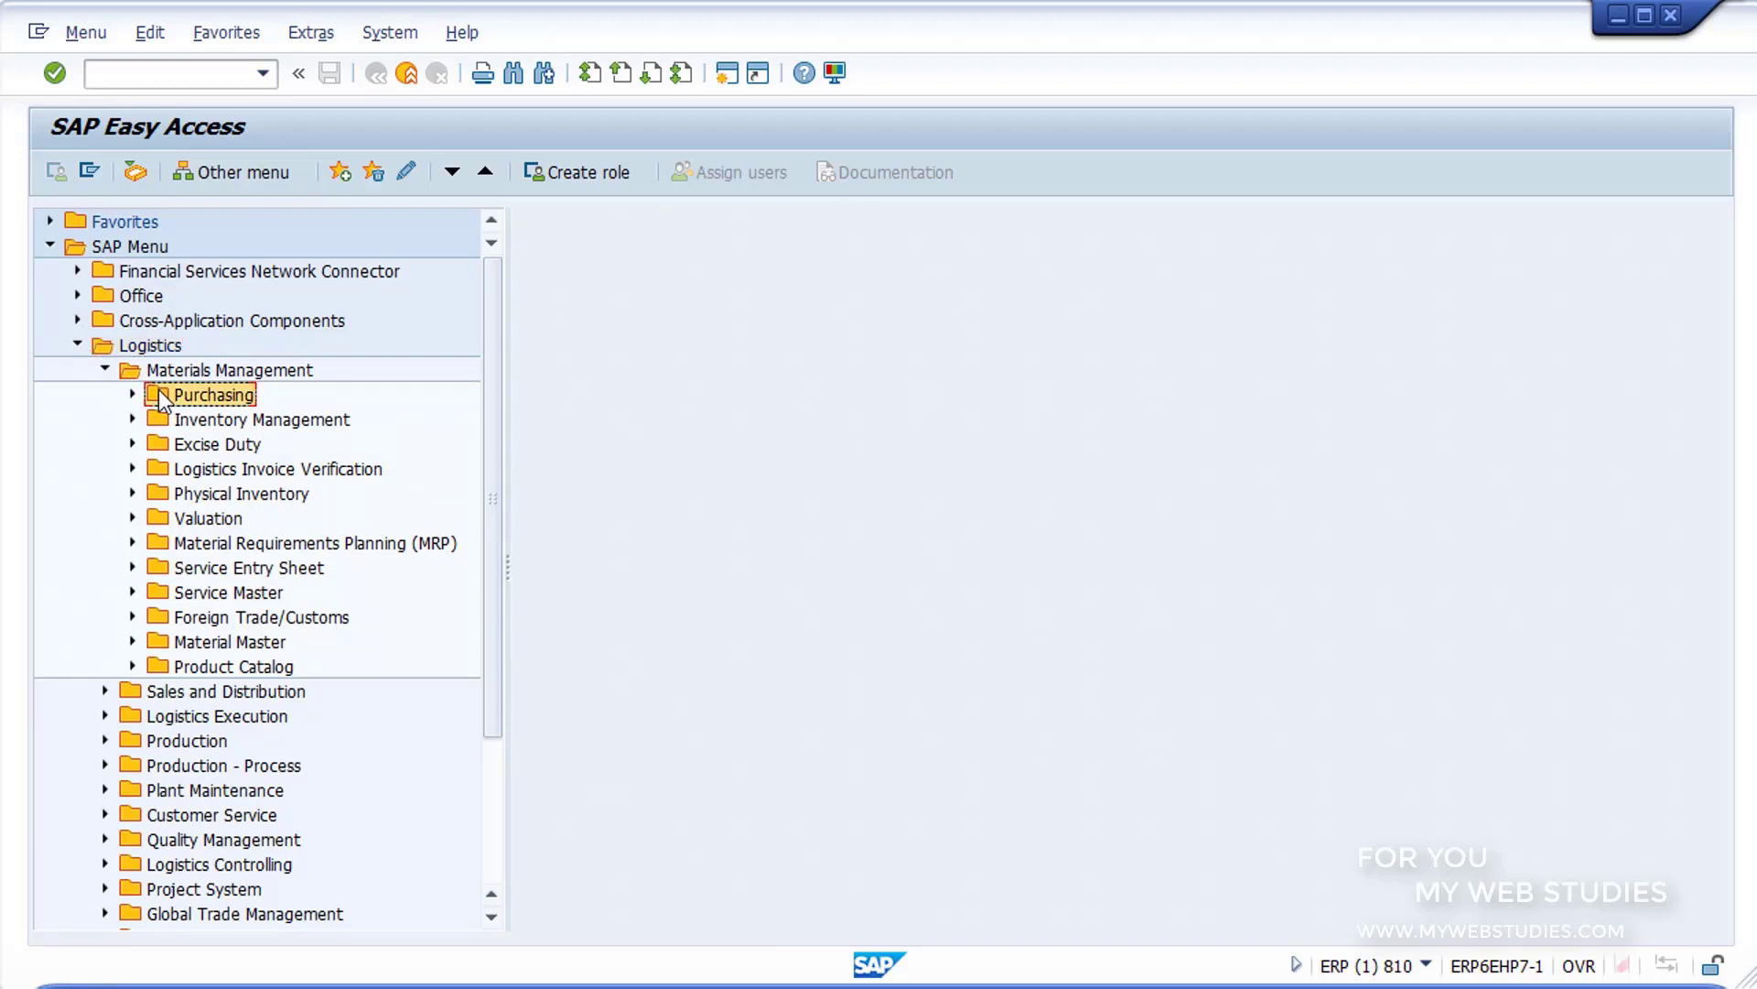
pyautogui.click(185, 423)
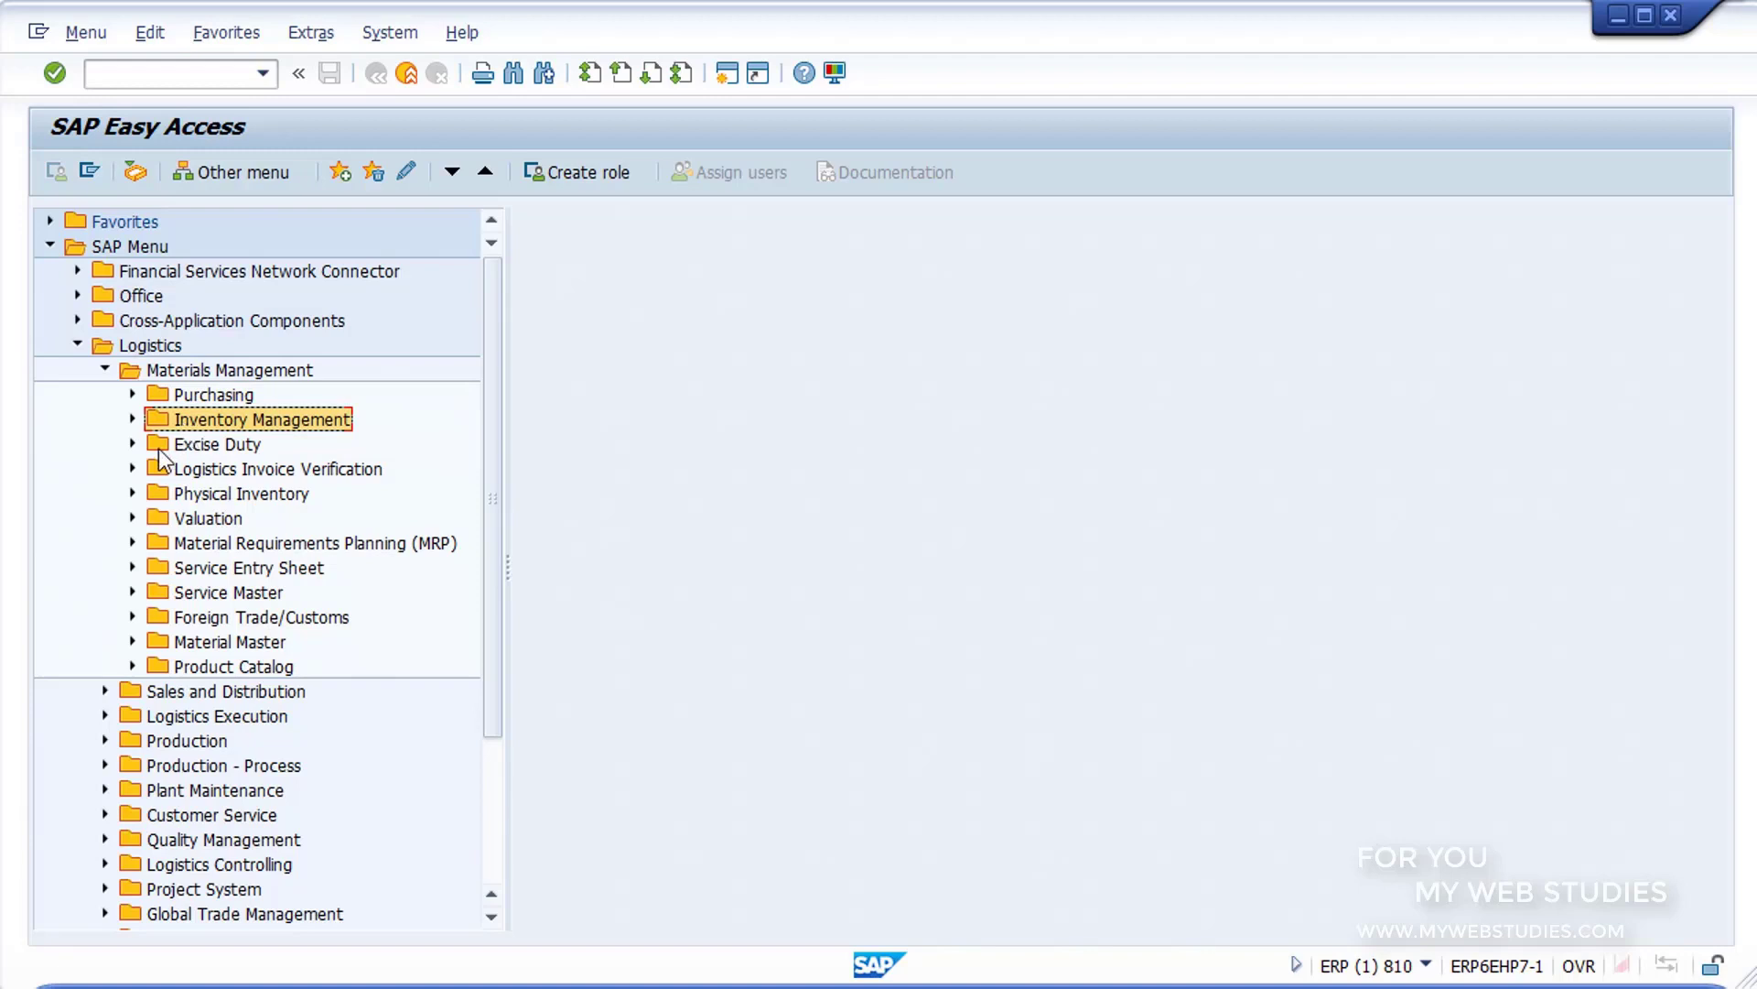
pyautogui.click(158, 449)
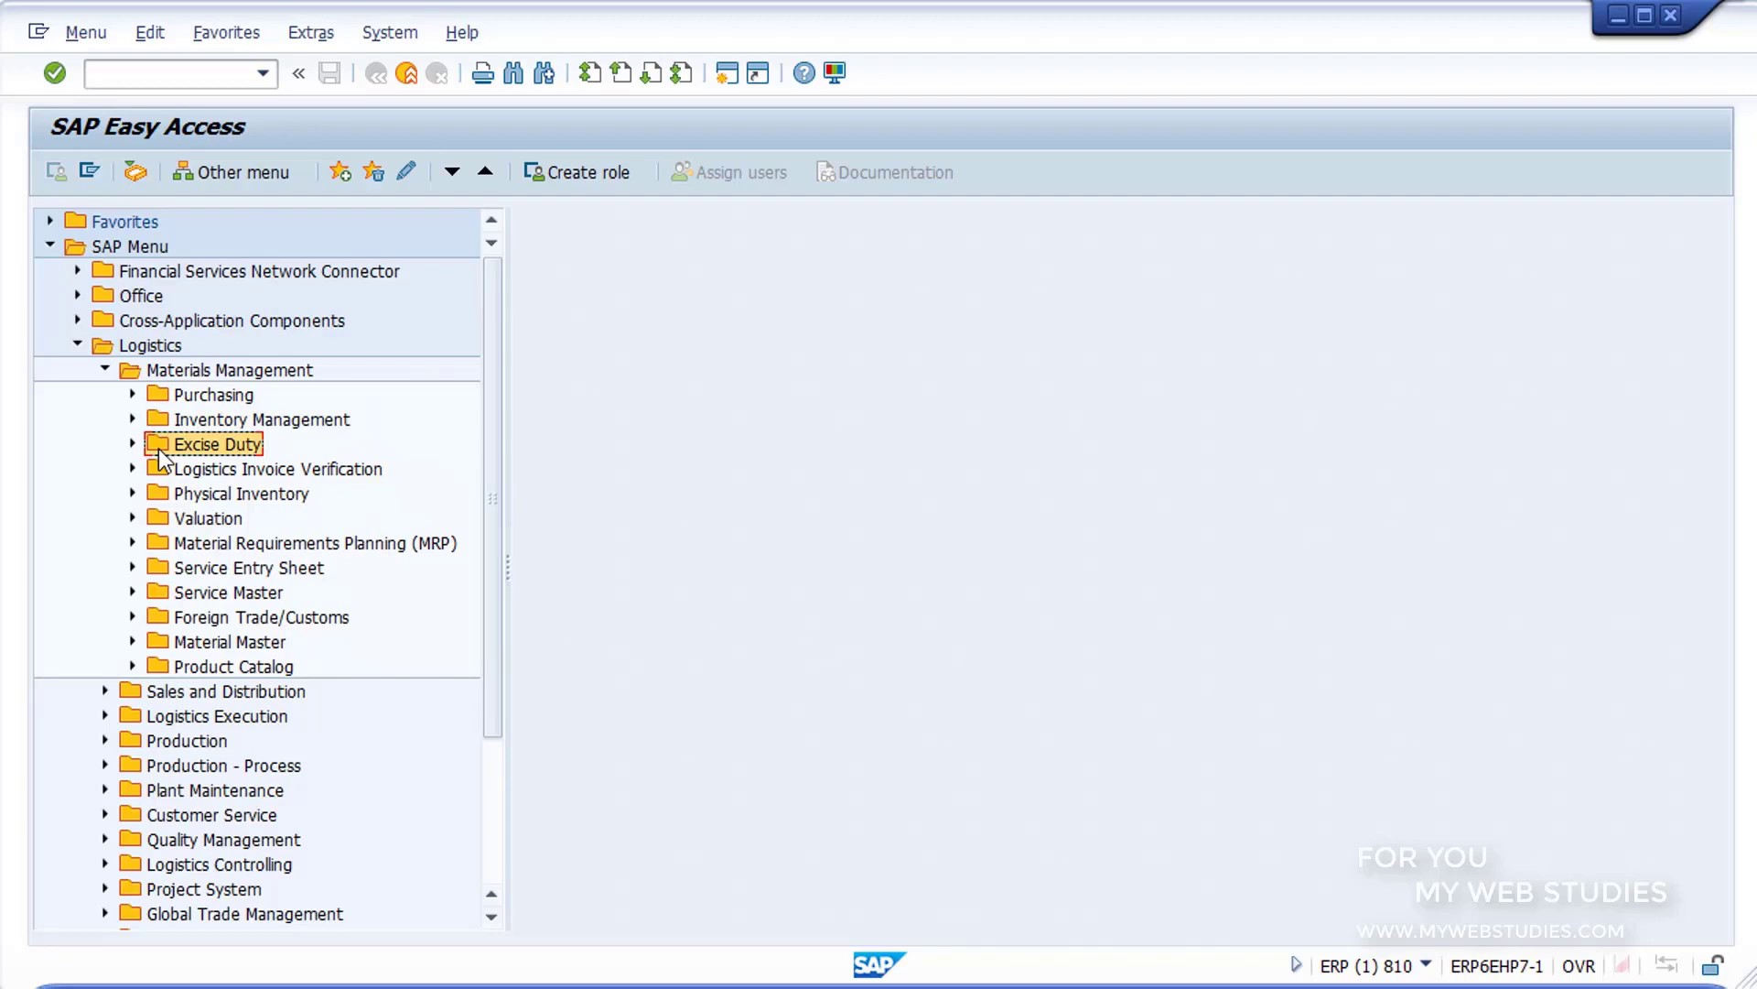
pyautogui.click(158, 492)
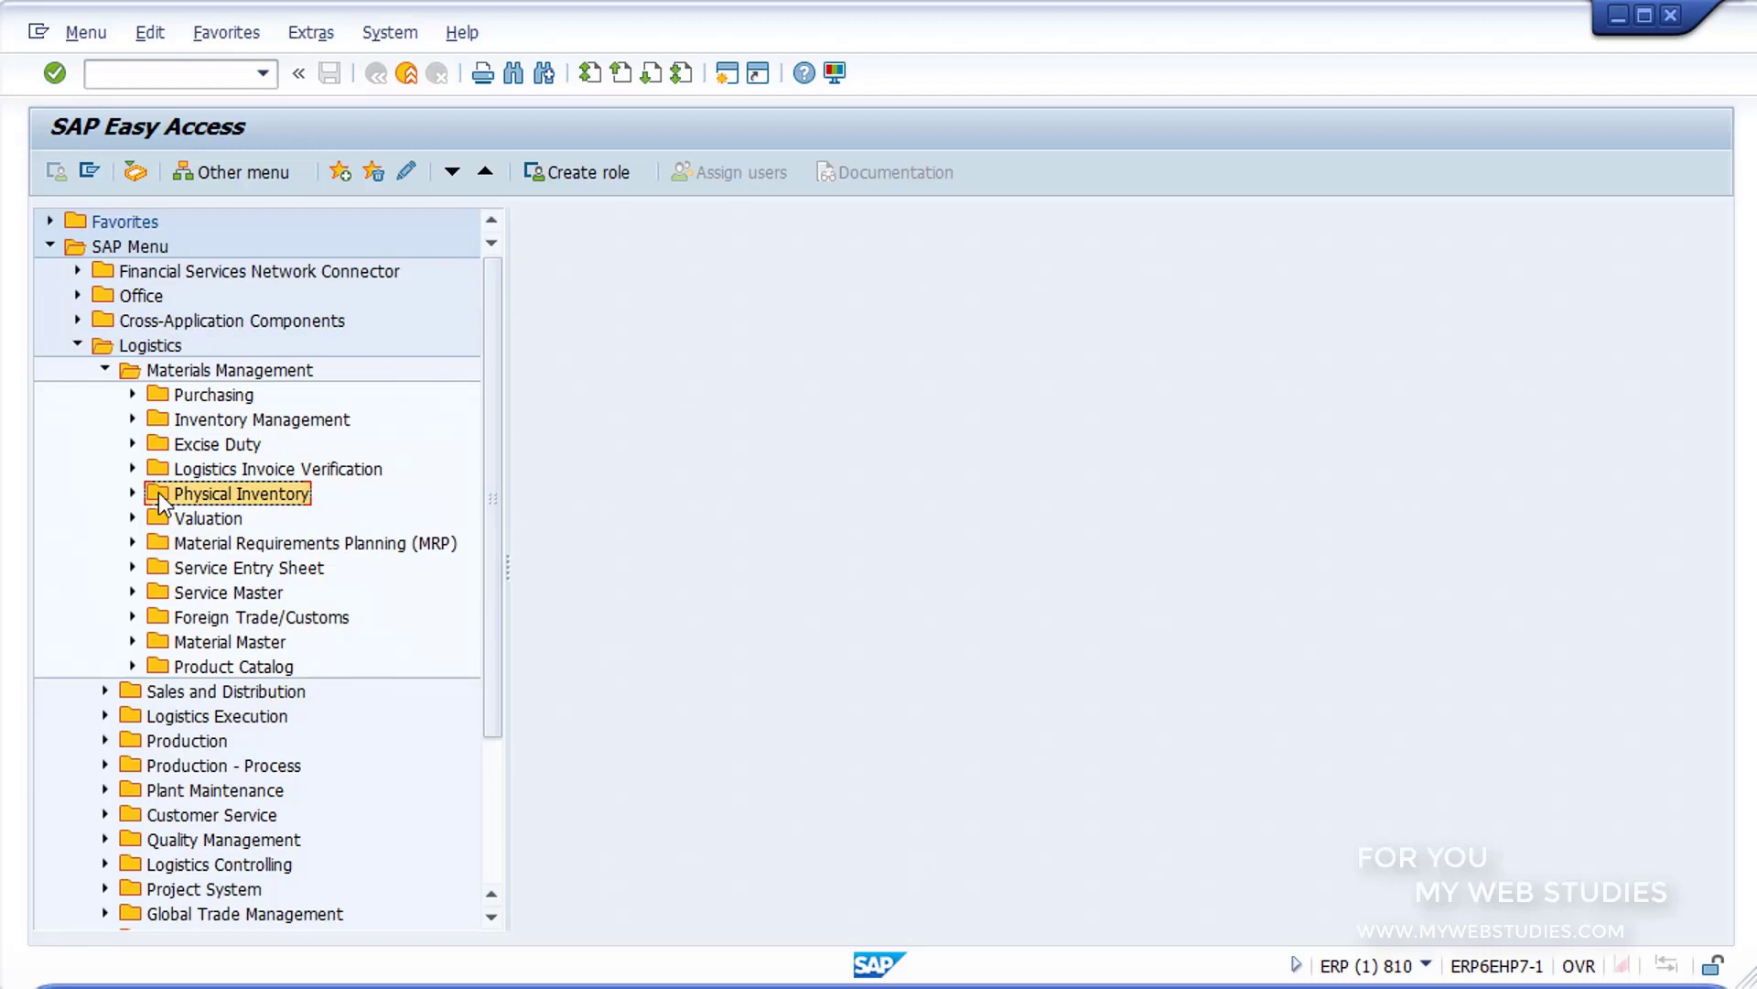
pyautogui.click(106, 369)
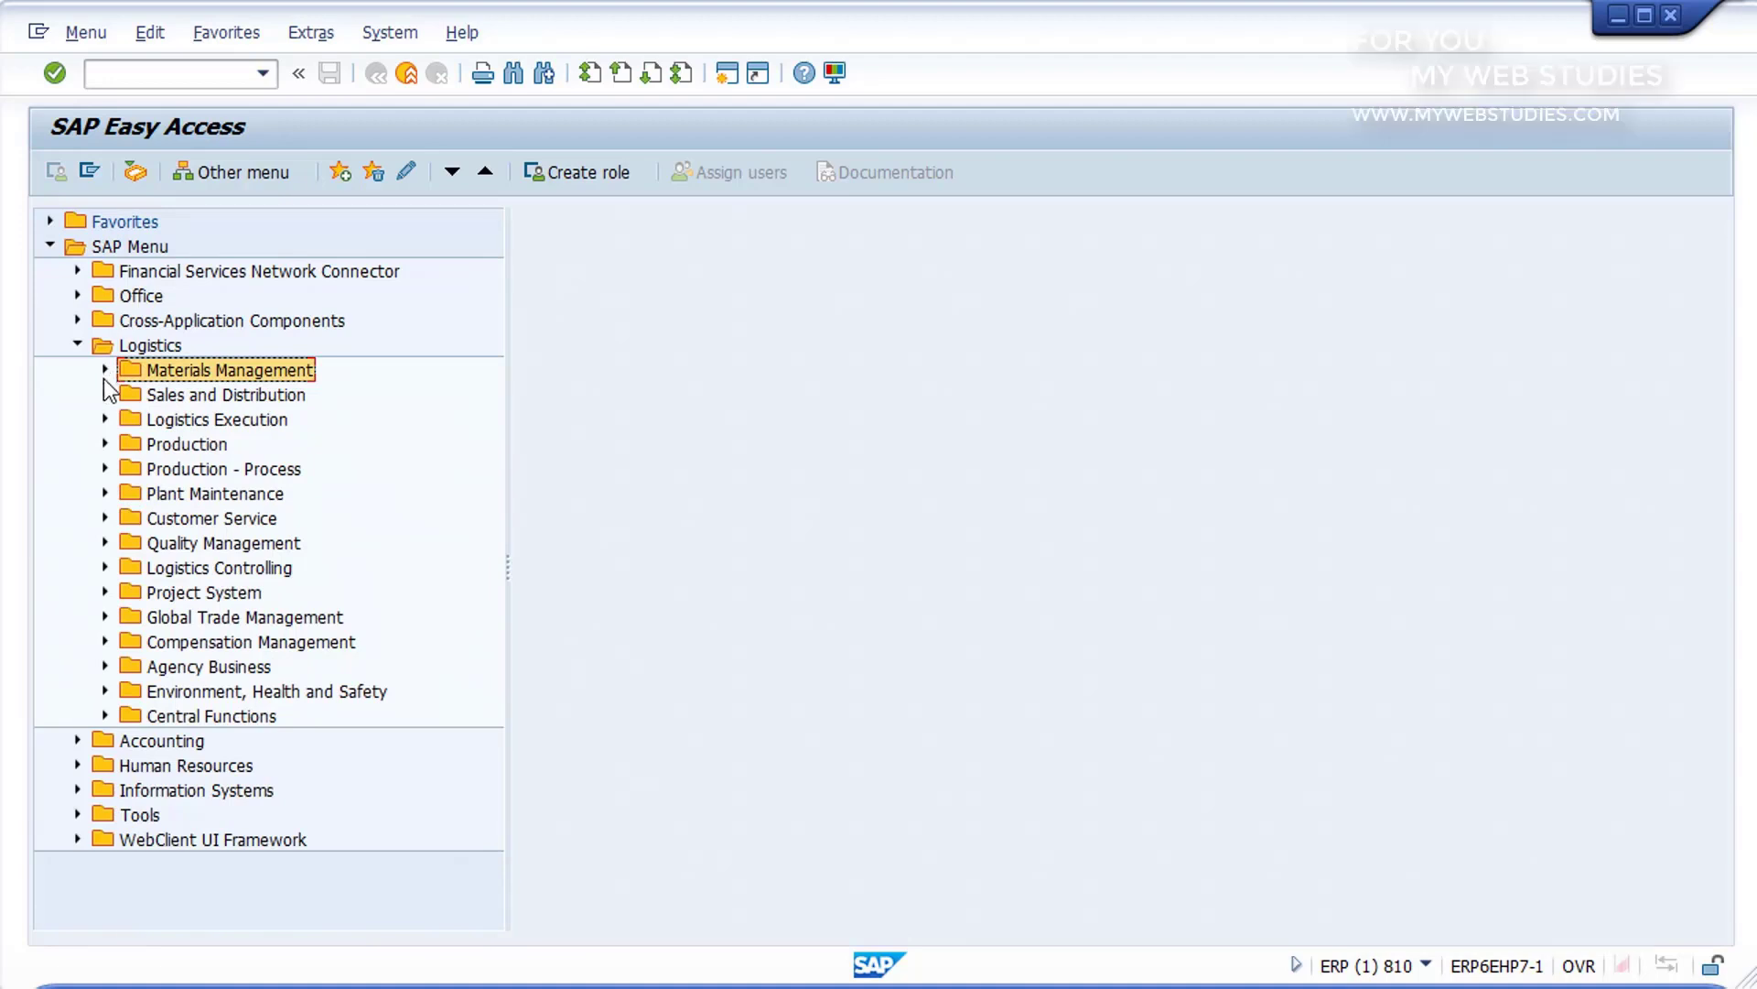
# Step: Examine the Sales and Distribution folders under Logistics, including Master Data, Sales Support and Sales
pyautogui.click(105, 394)
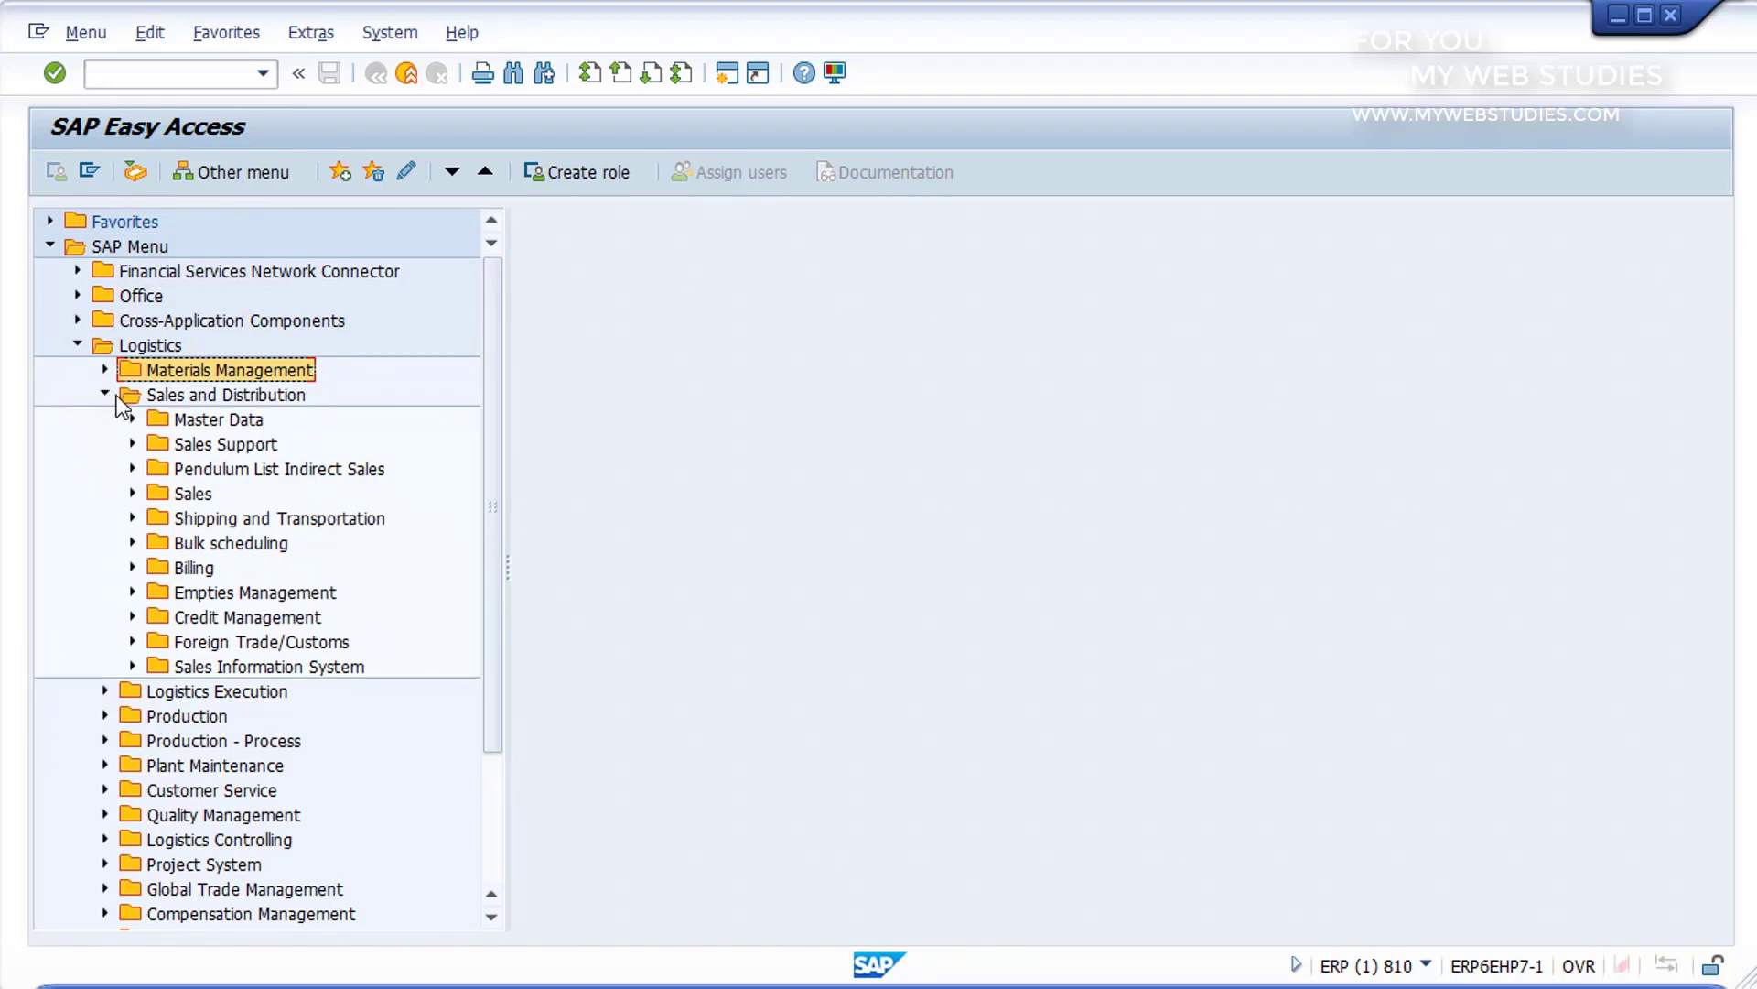
pyautogui.click(163, 422)
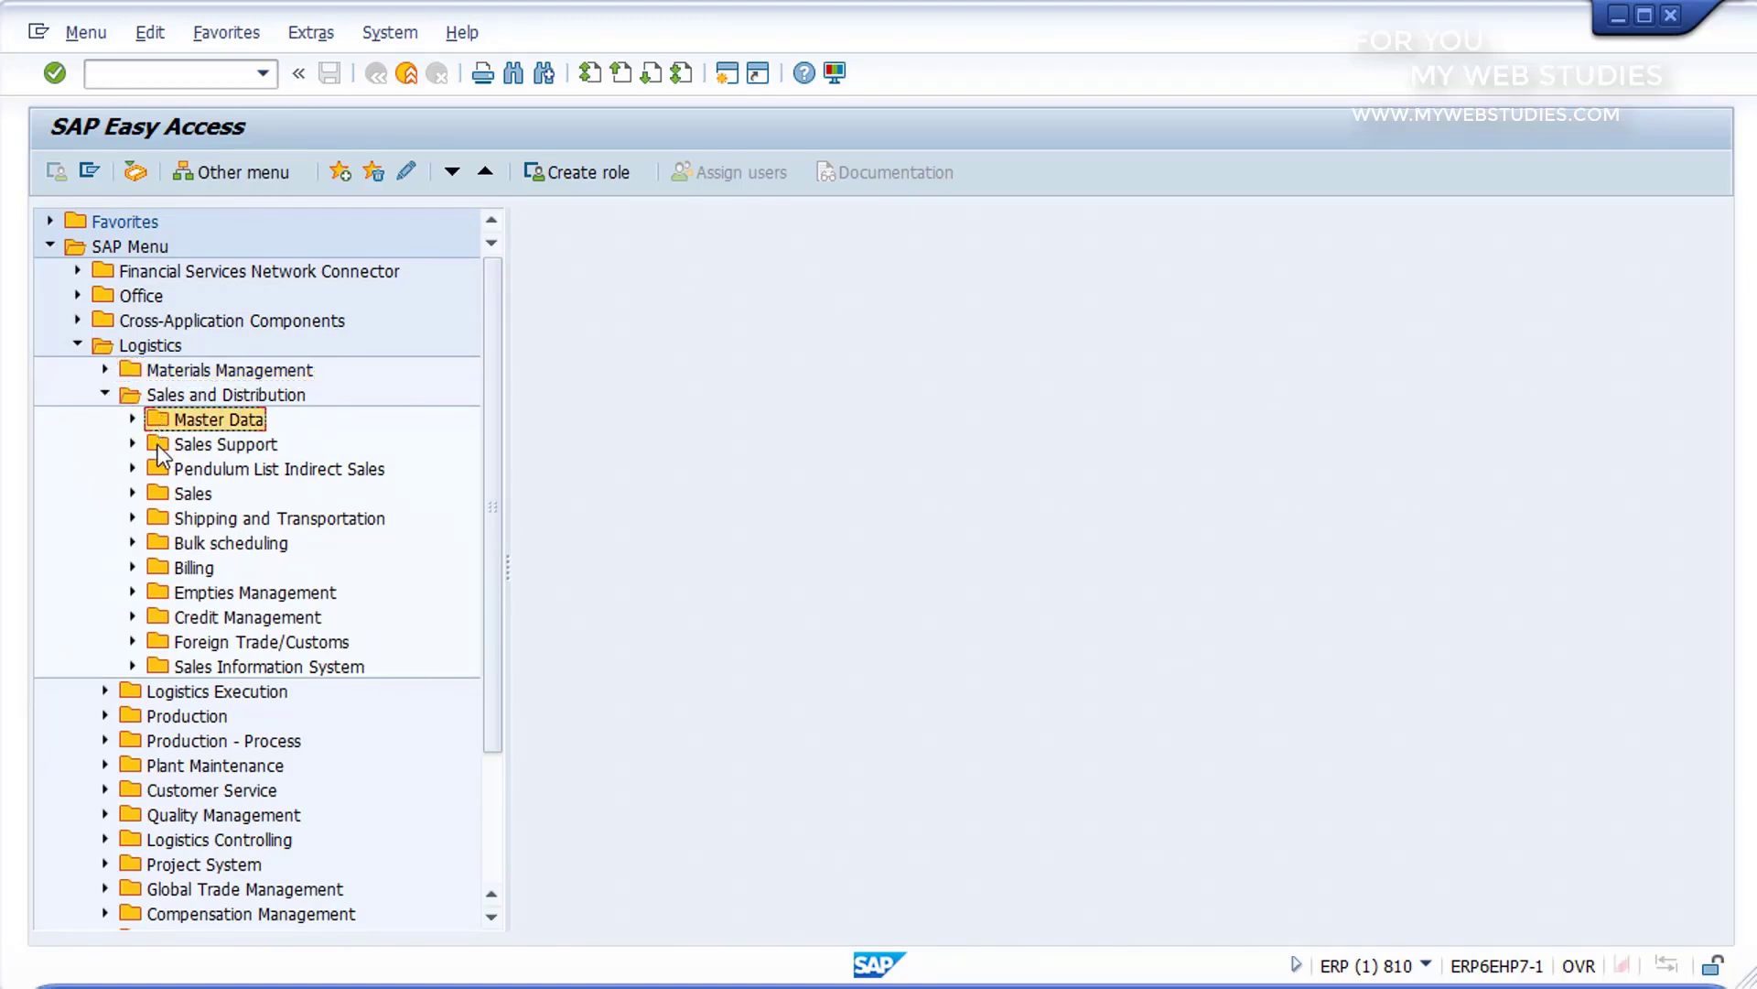
pyautogui.click(157, 447)
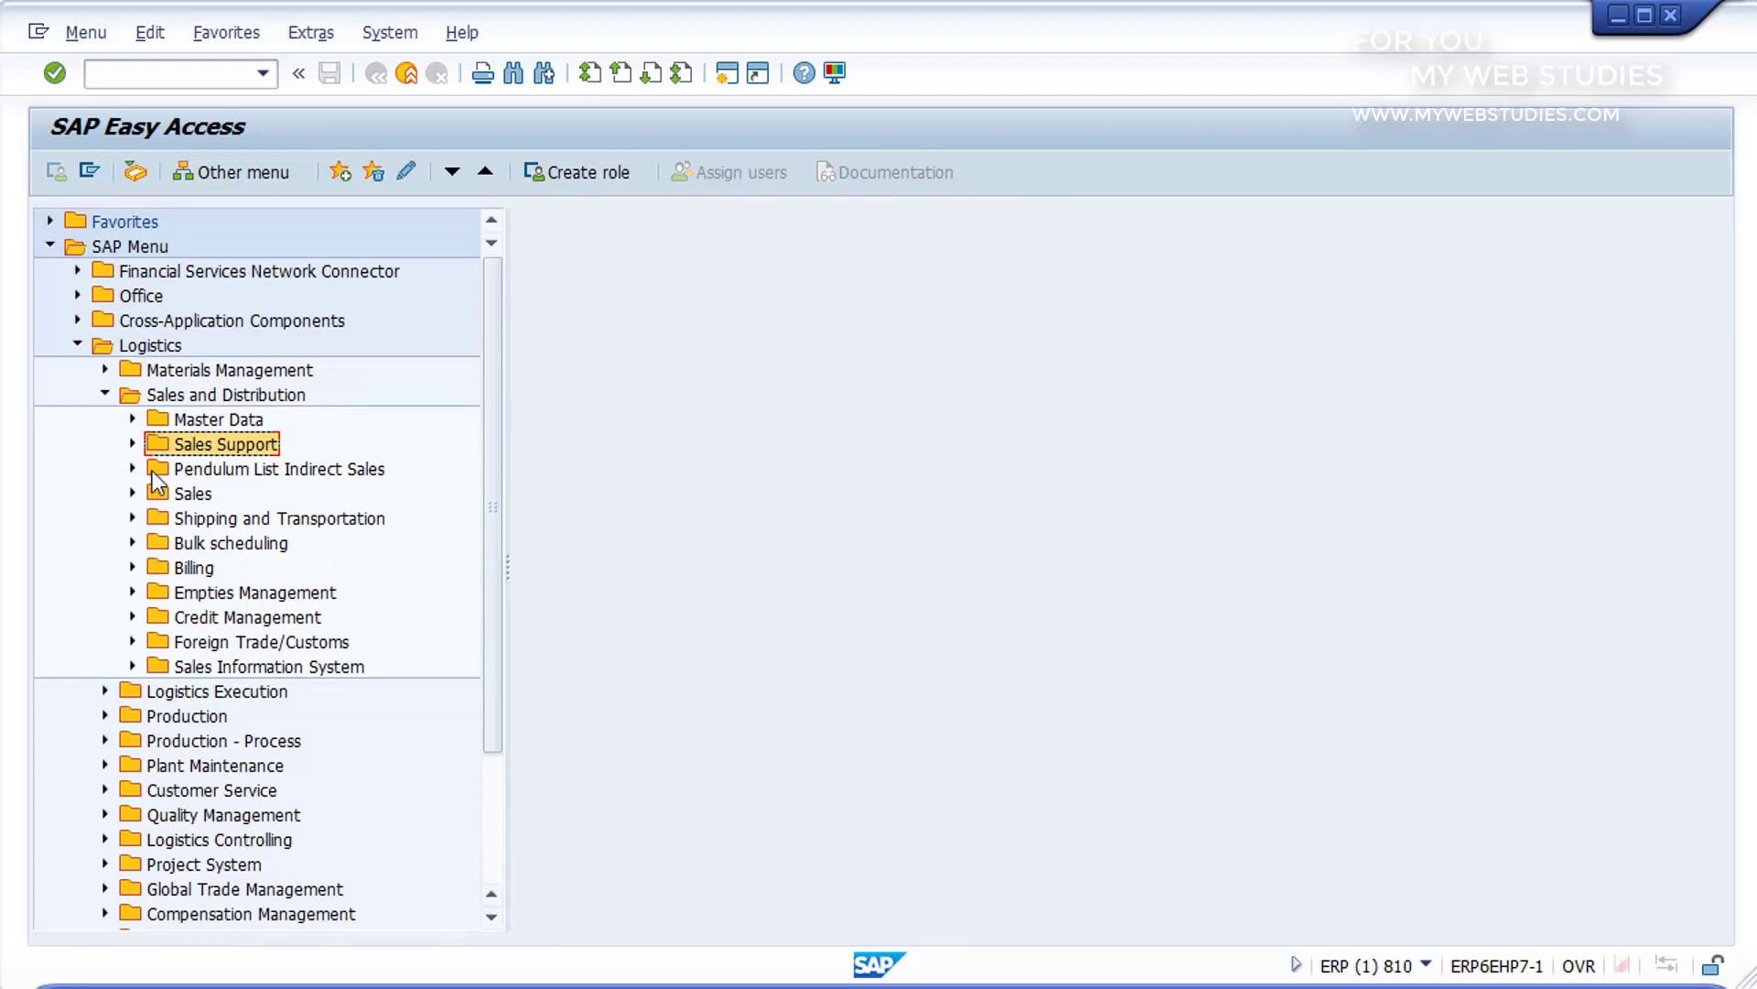
pyautogui.click(158, 495)
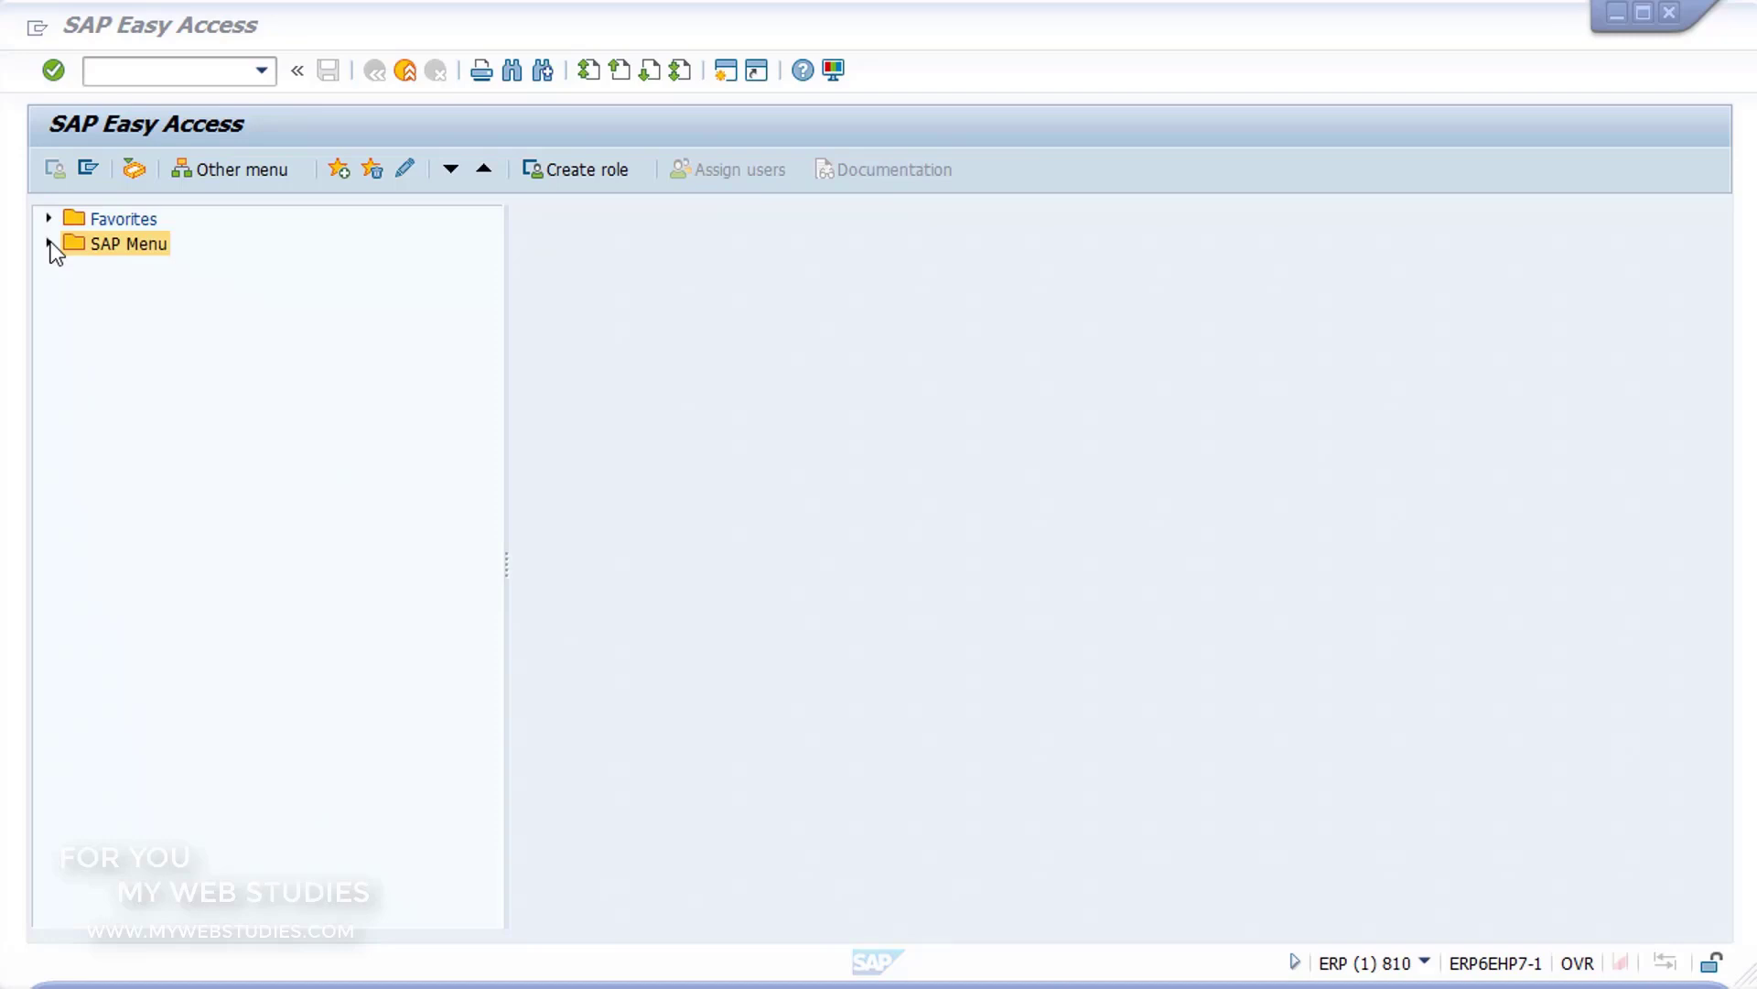
# Step: Run MM01 - Immediately from Logistics, Materials Management, Material Master, Material, Create (General) in the SAP Menu
pyautogui.click(50, 244)
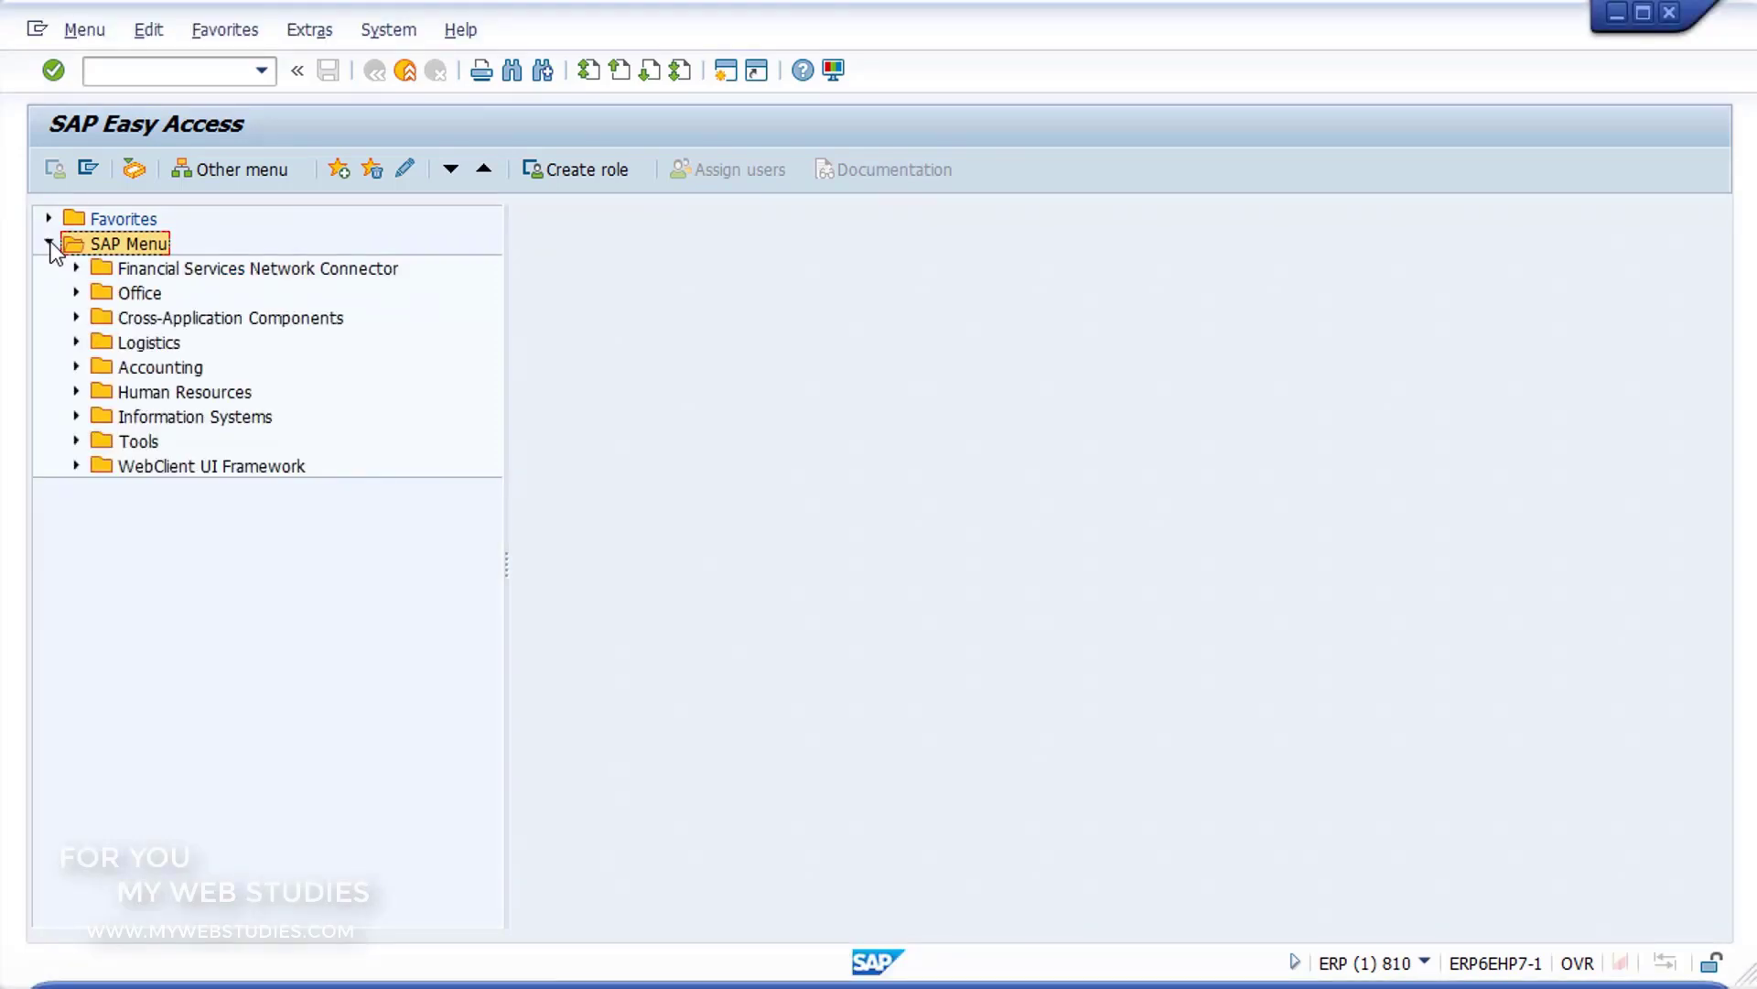
pyautogui.click(77, 343)
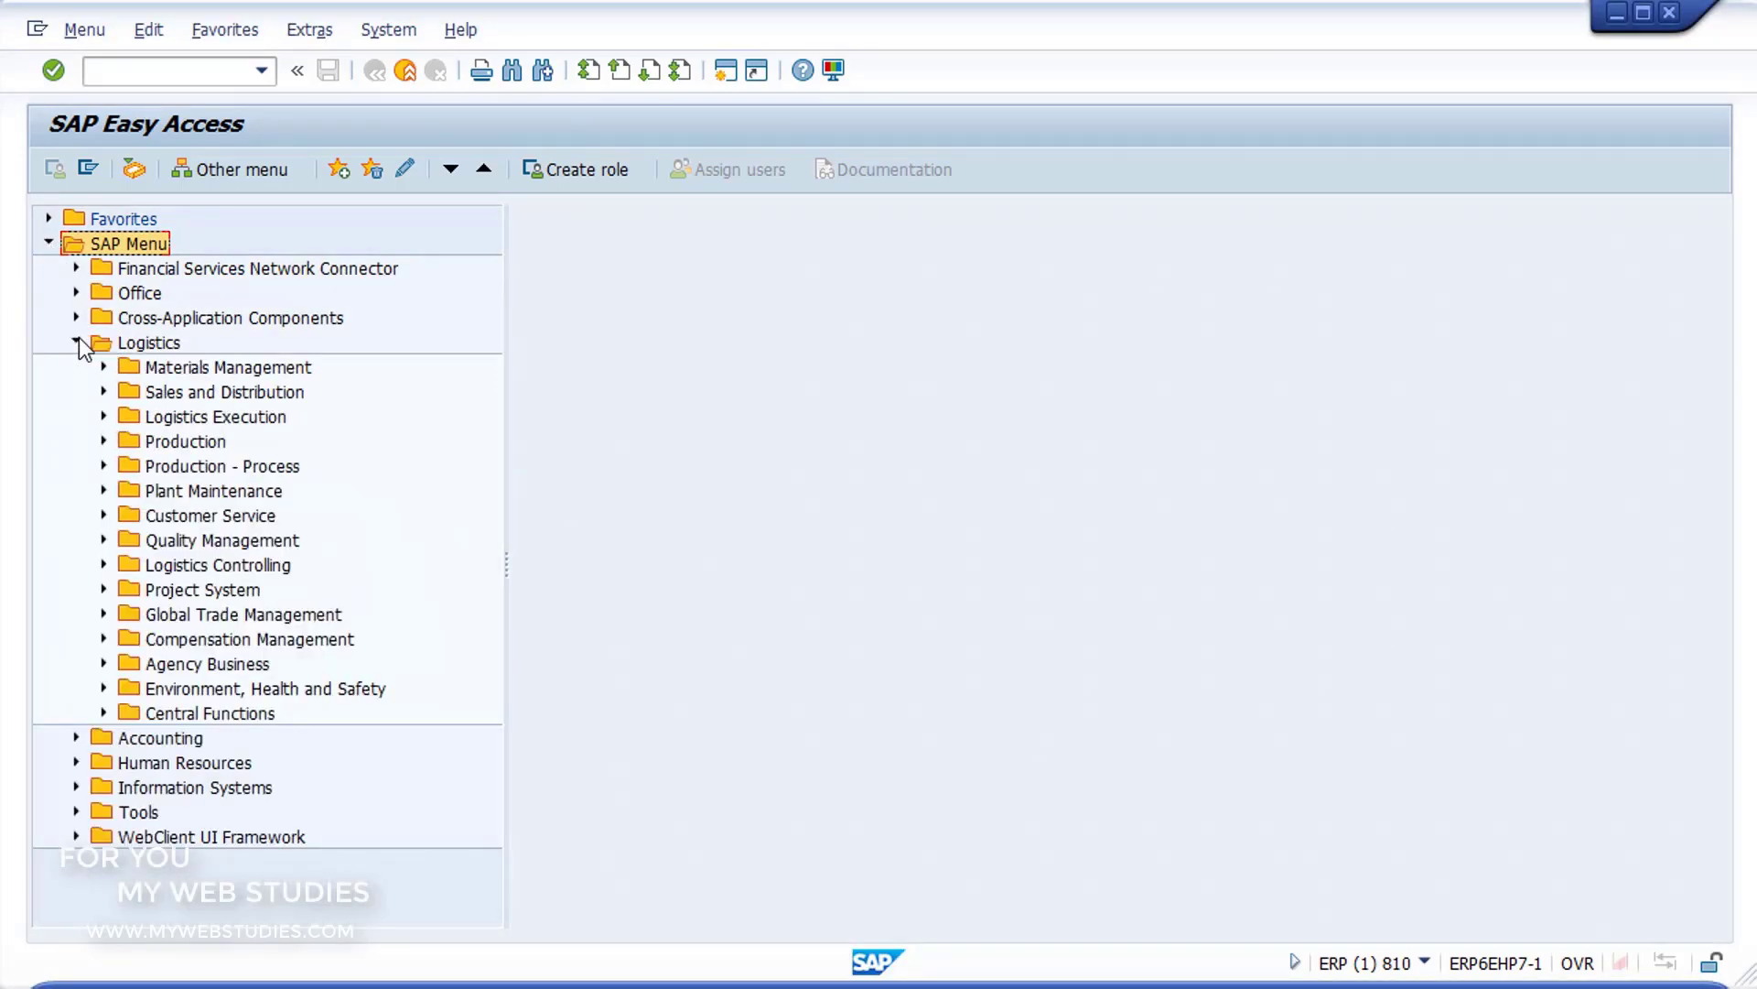
pyautogui.click(103, 366)
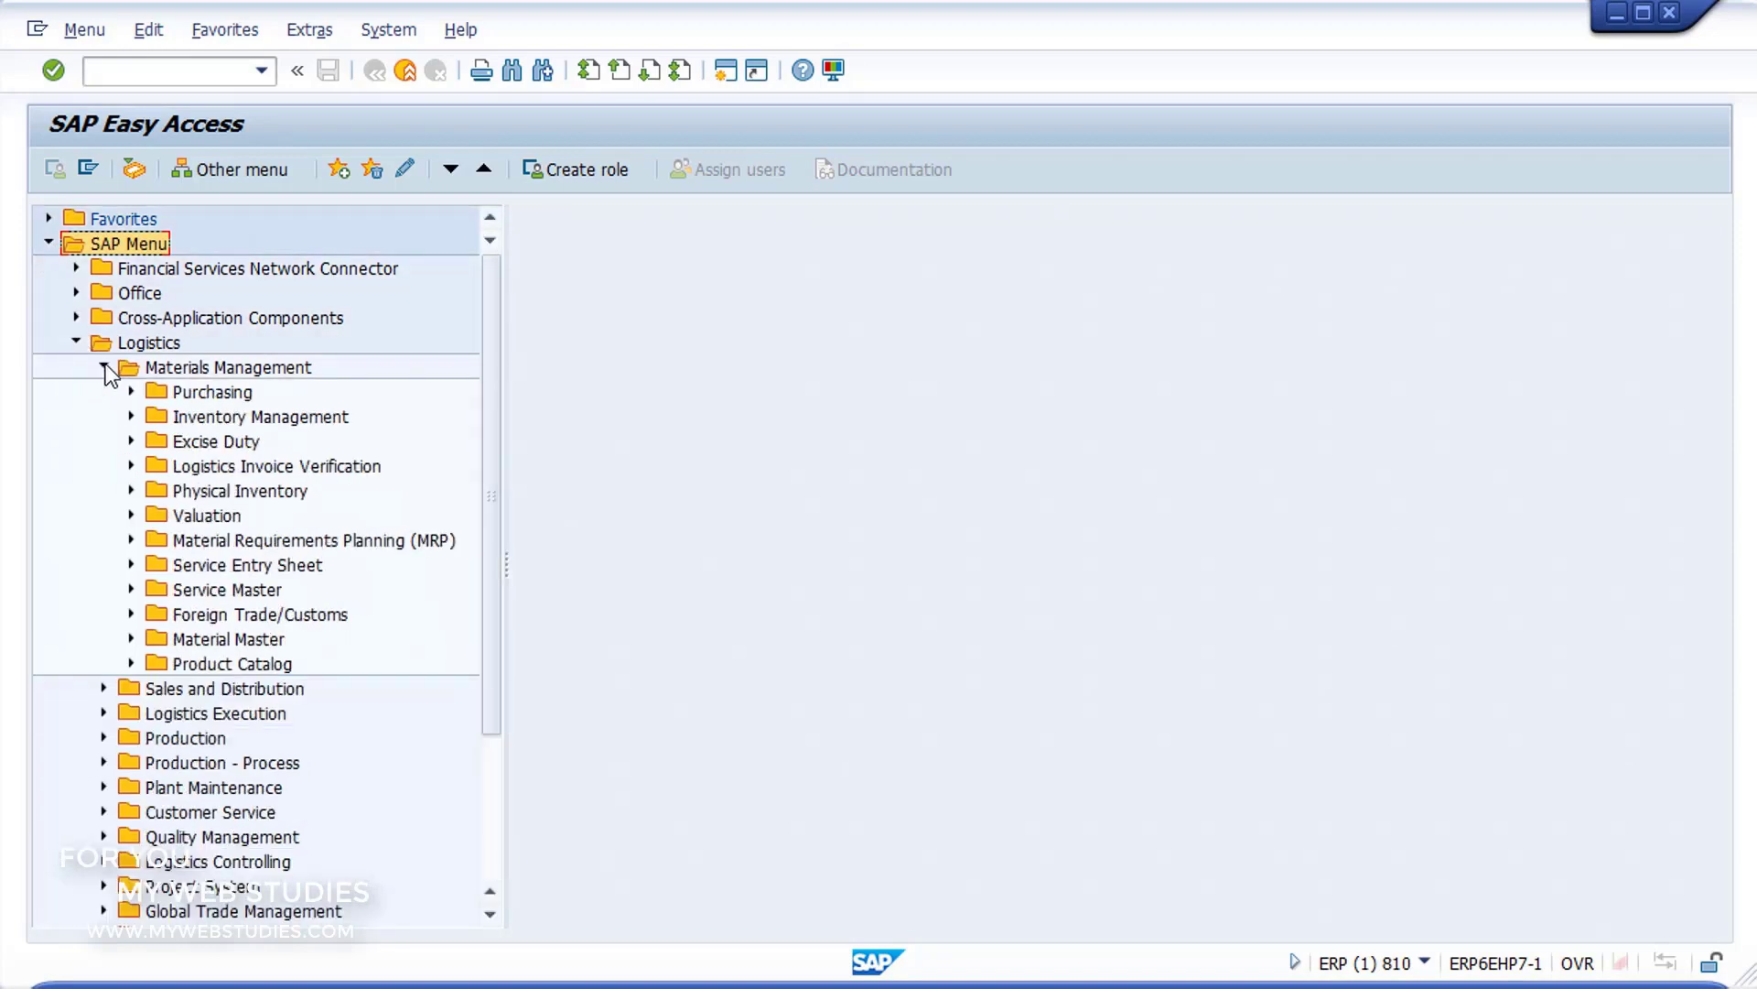
pyautogui.click(130, 639)
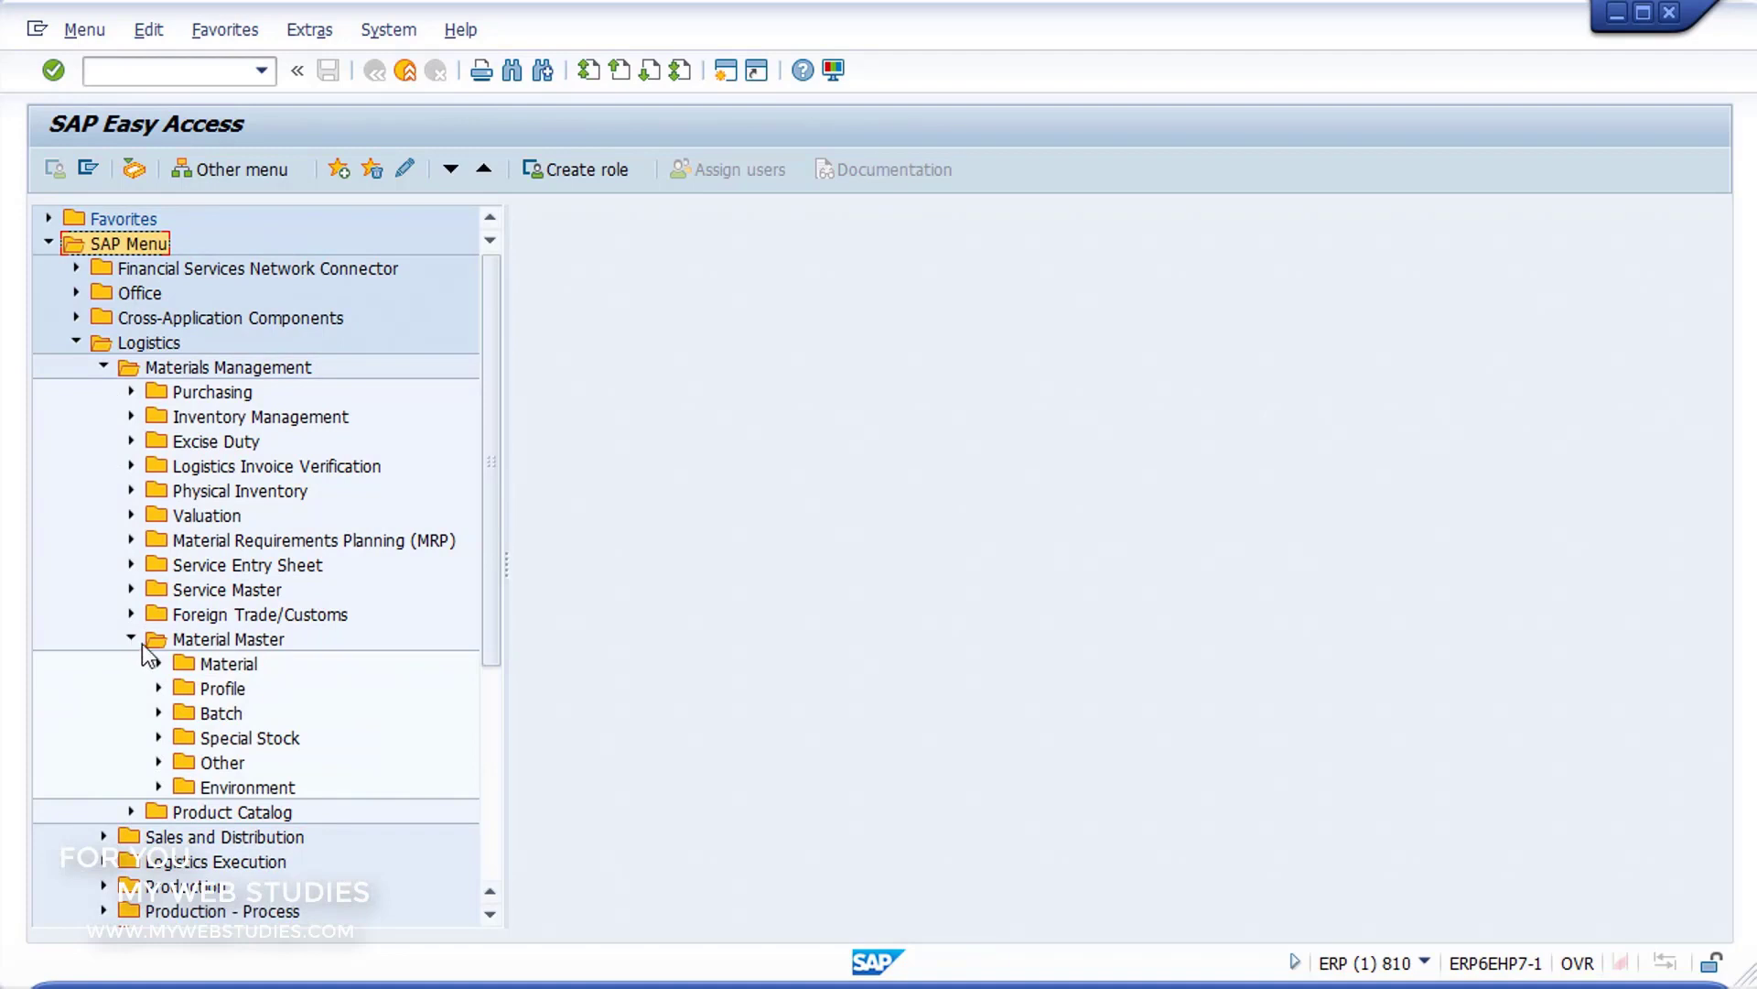
pyautogui.click(159, 664)
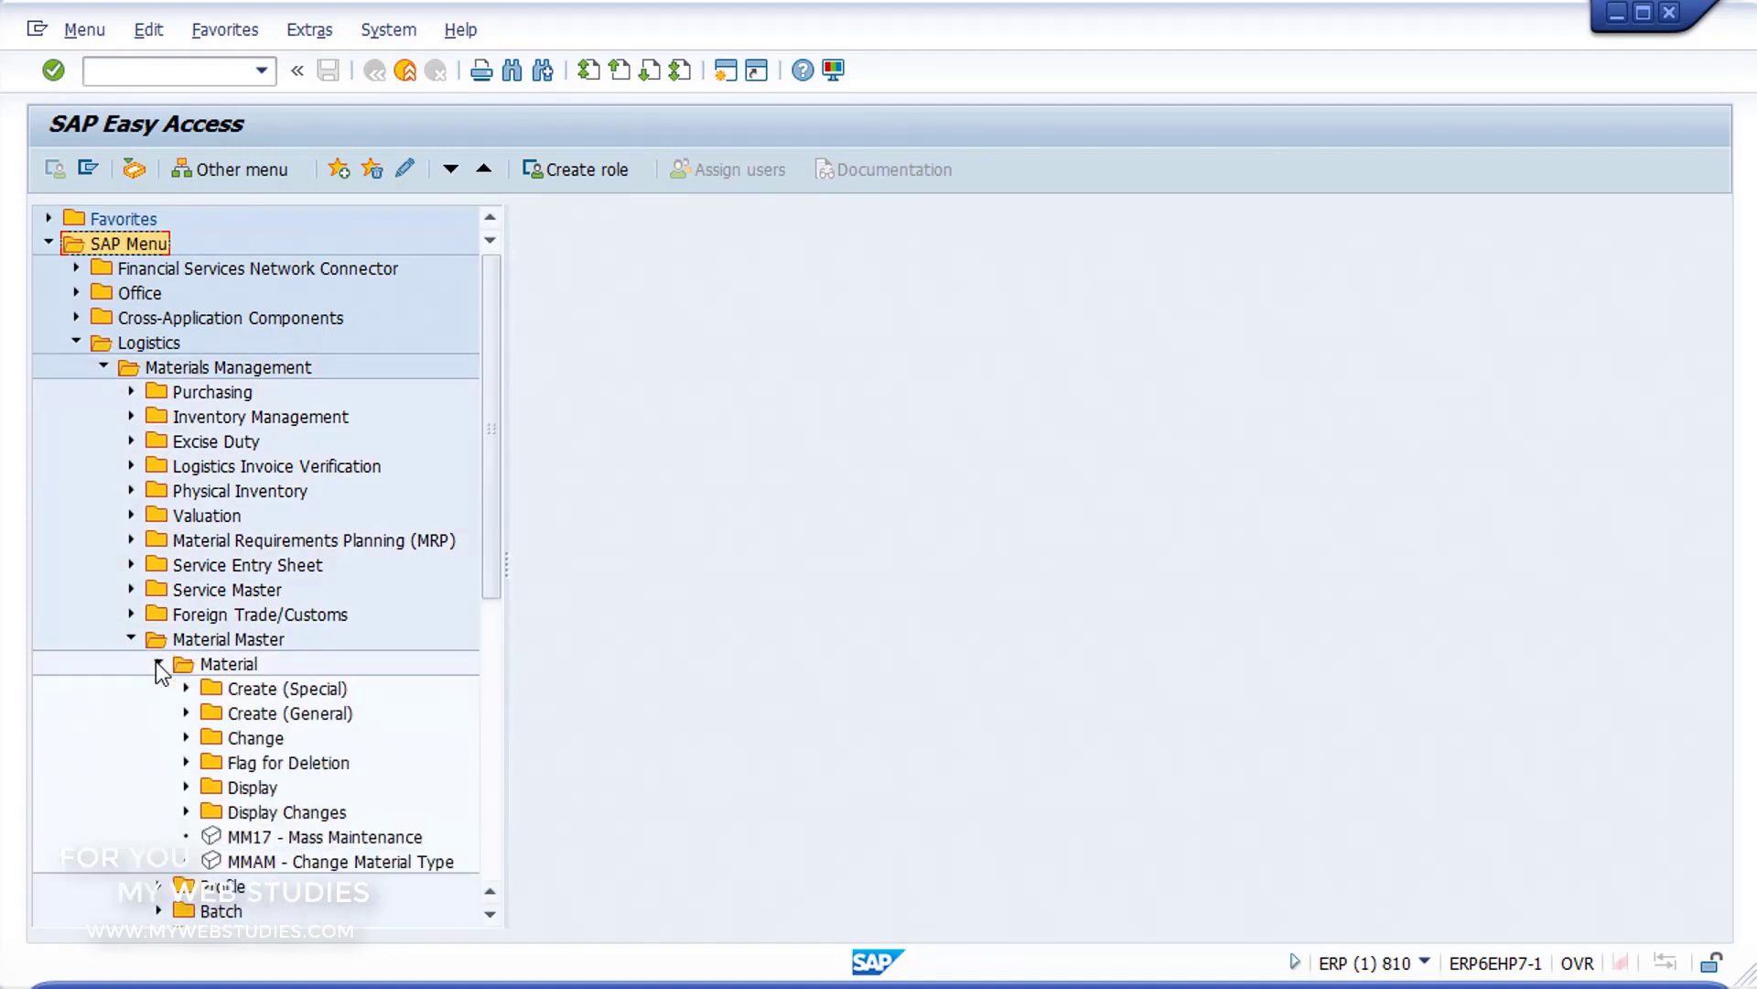
pyautogui.click(186, 712)
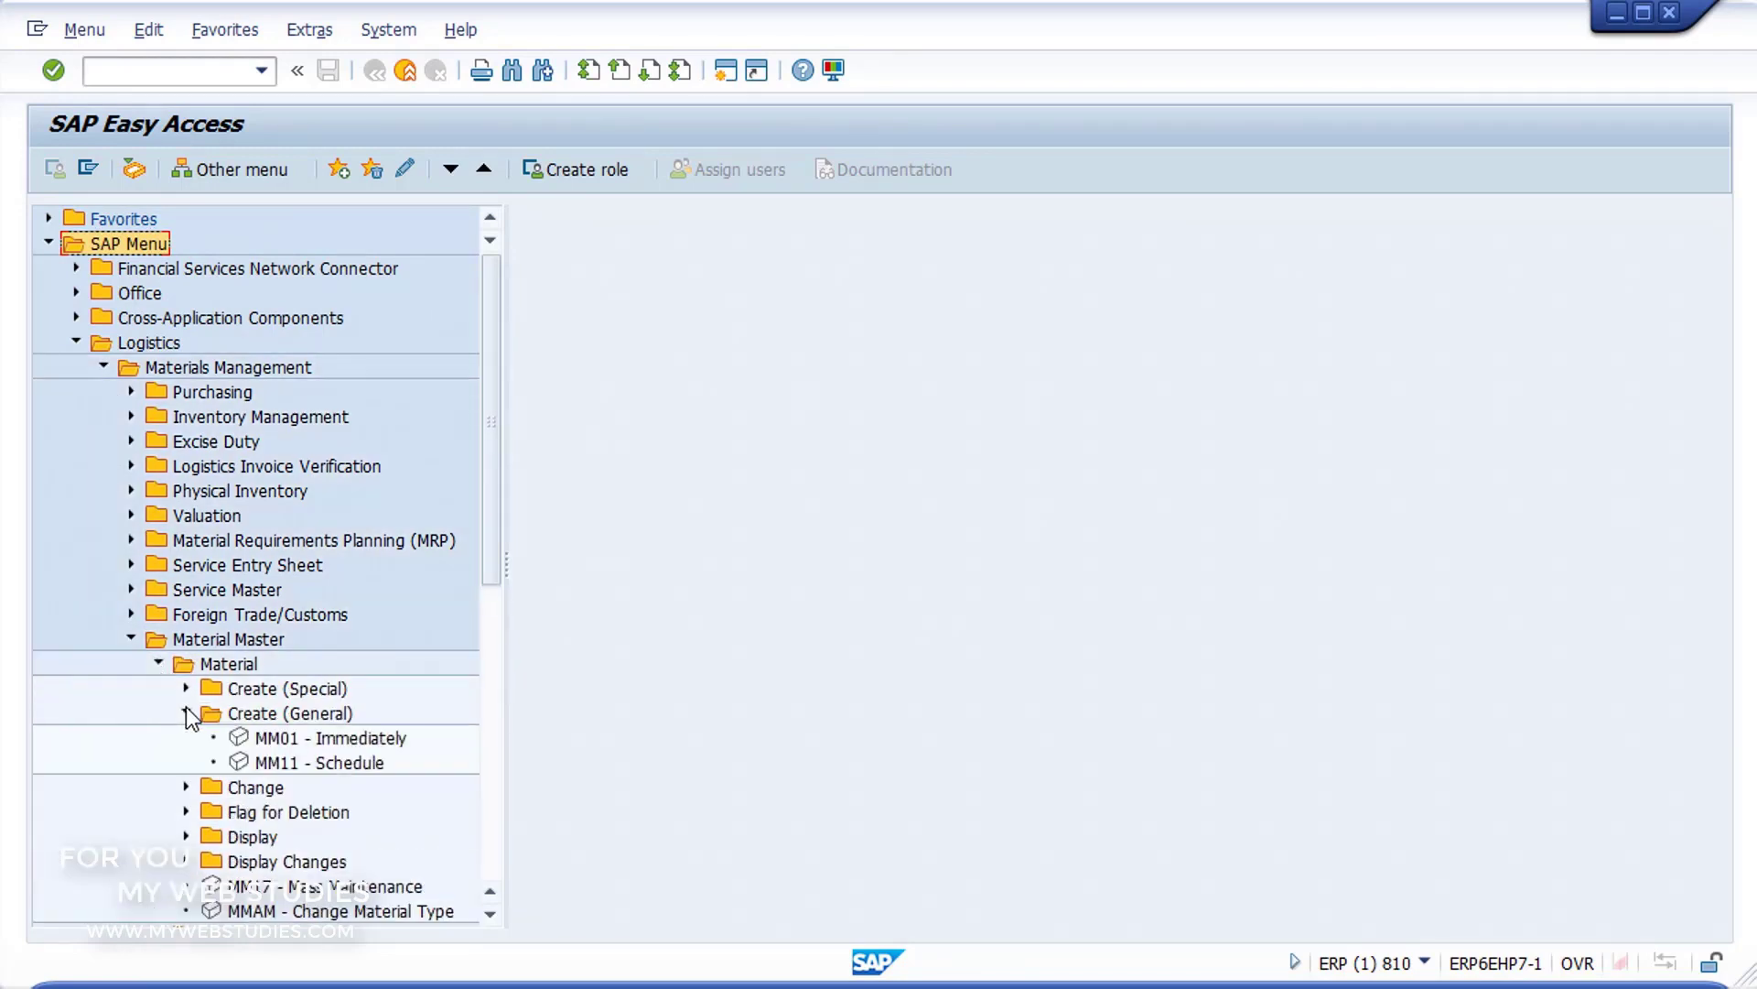
pyautogui.click(239, 743)
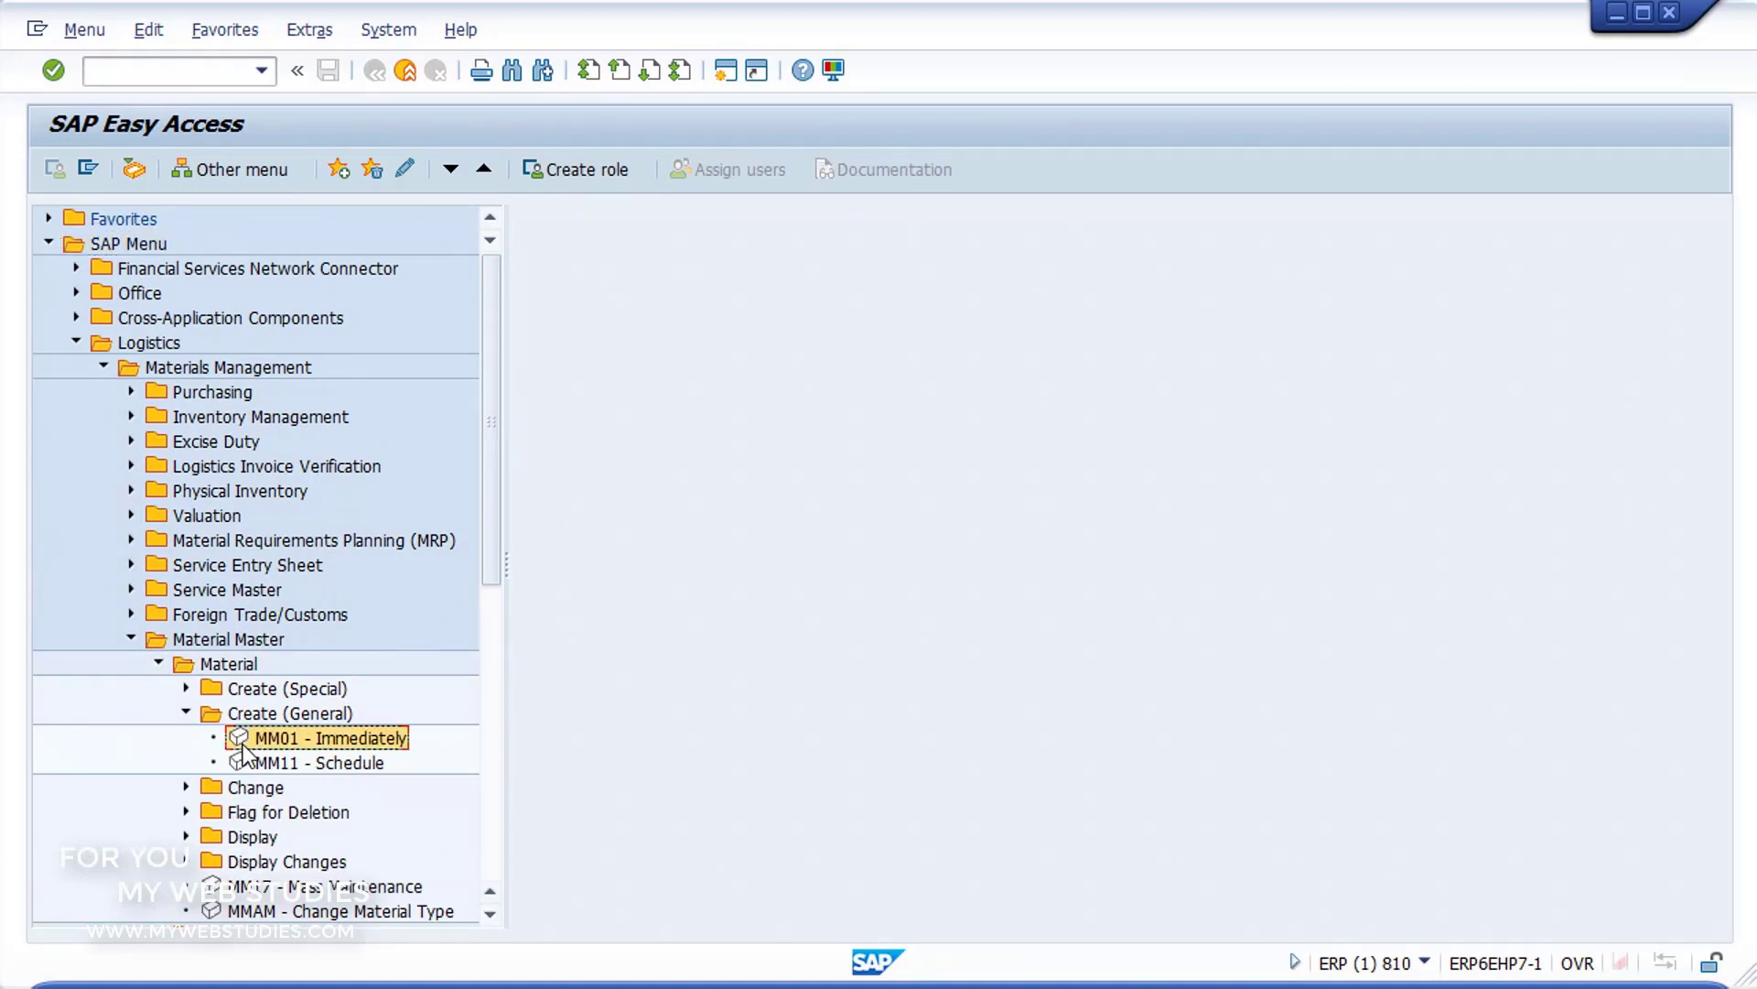
pyautogui.doubleClick(243, 741)
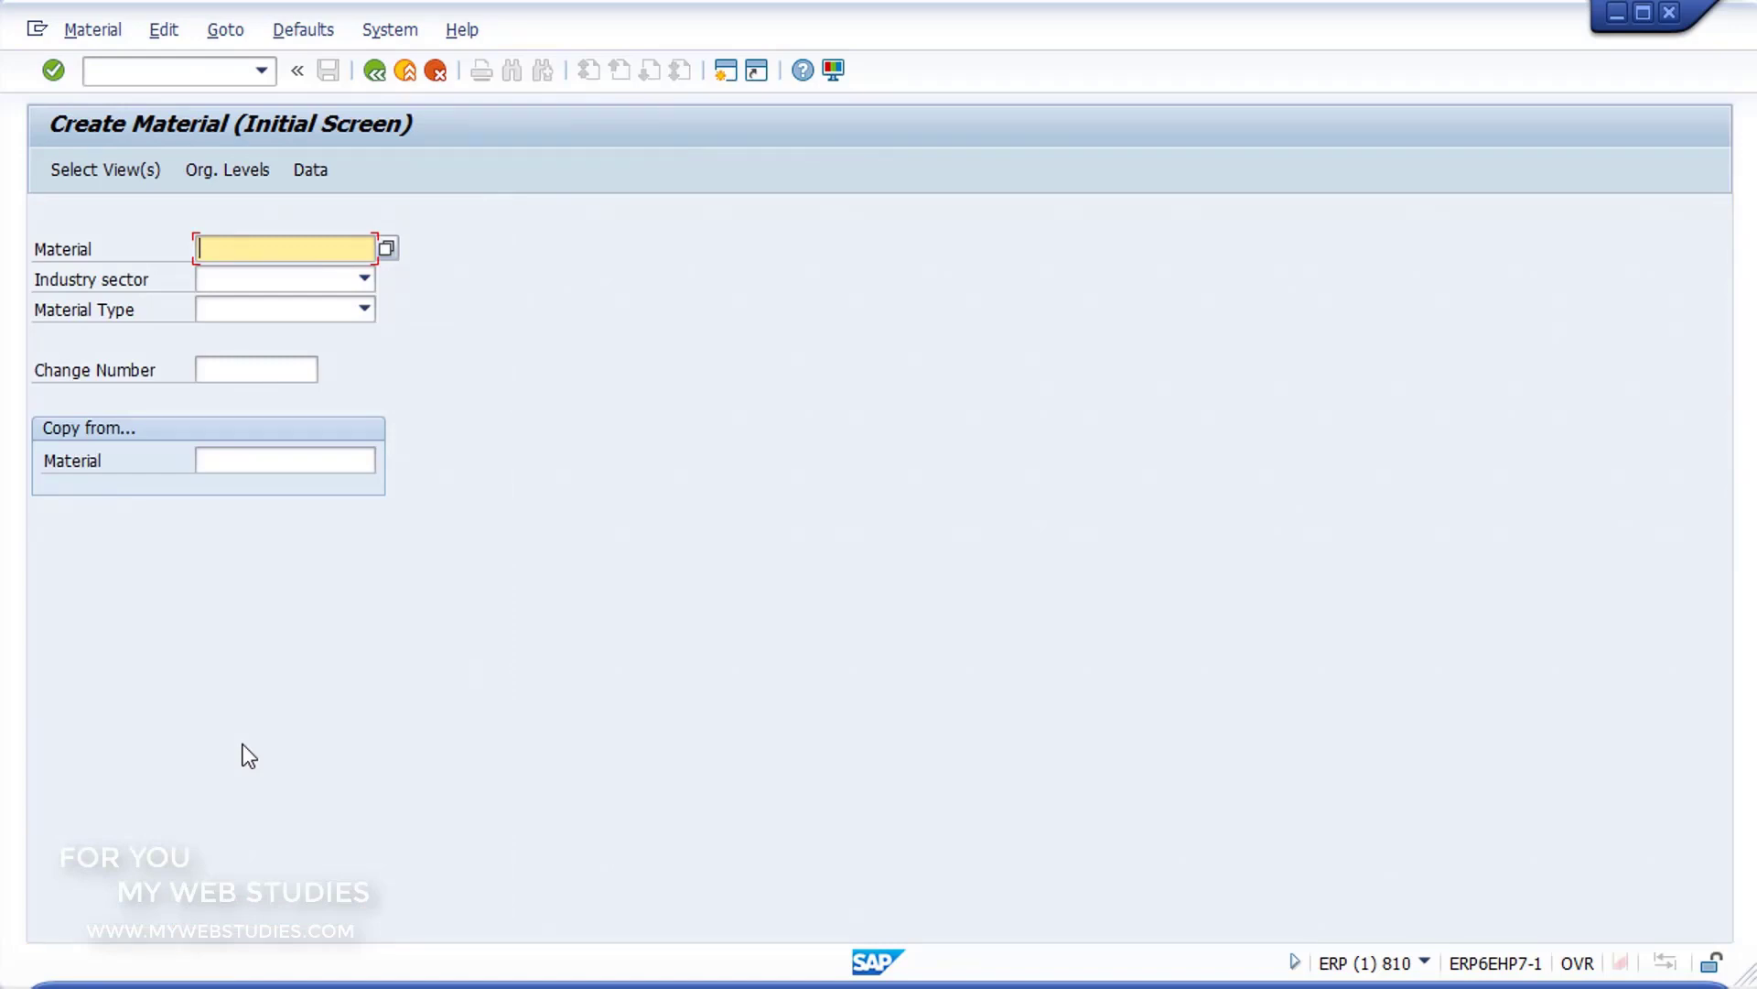
# Step: Set the new material's industry sector to Plant engin./construction and its material type to Packaging, and continue to the view selection
pyautogui.click(364, 279)
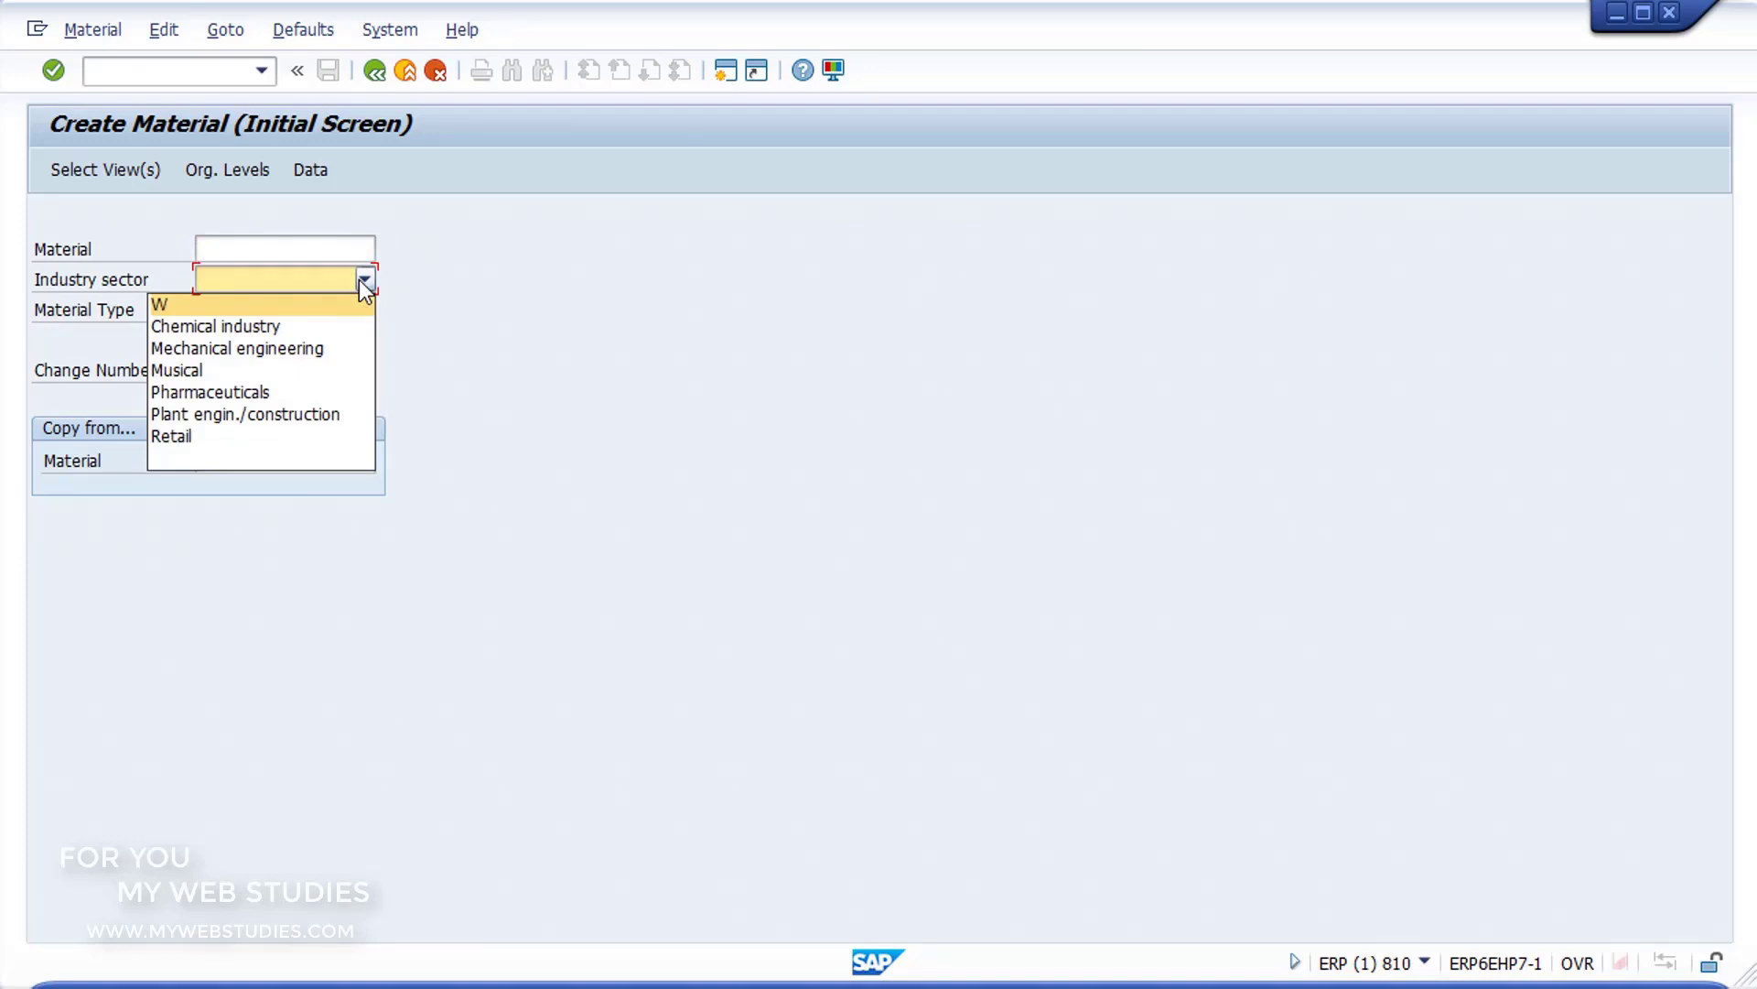
pyautogui.click(305, 415)
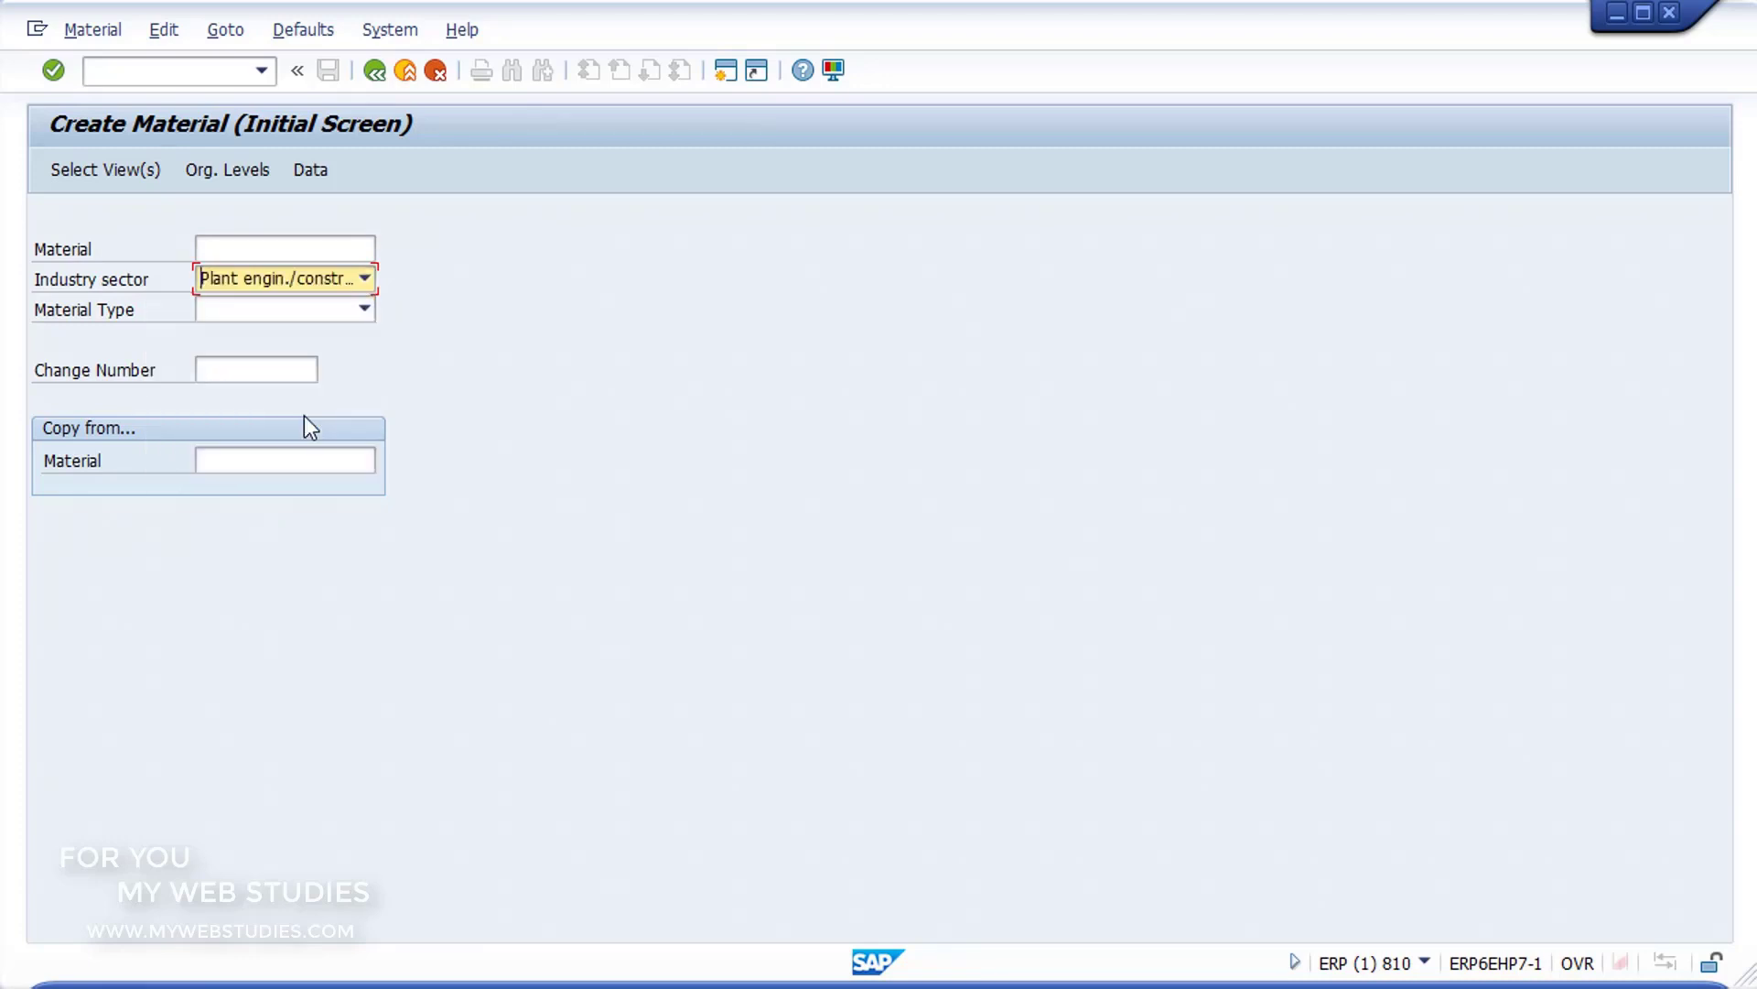
pyautogui.click(364, 312)
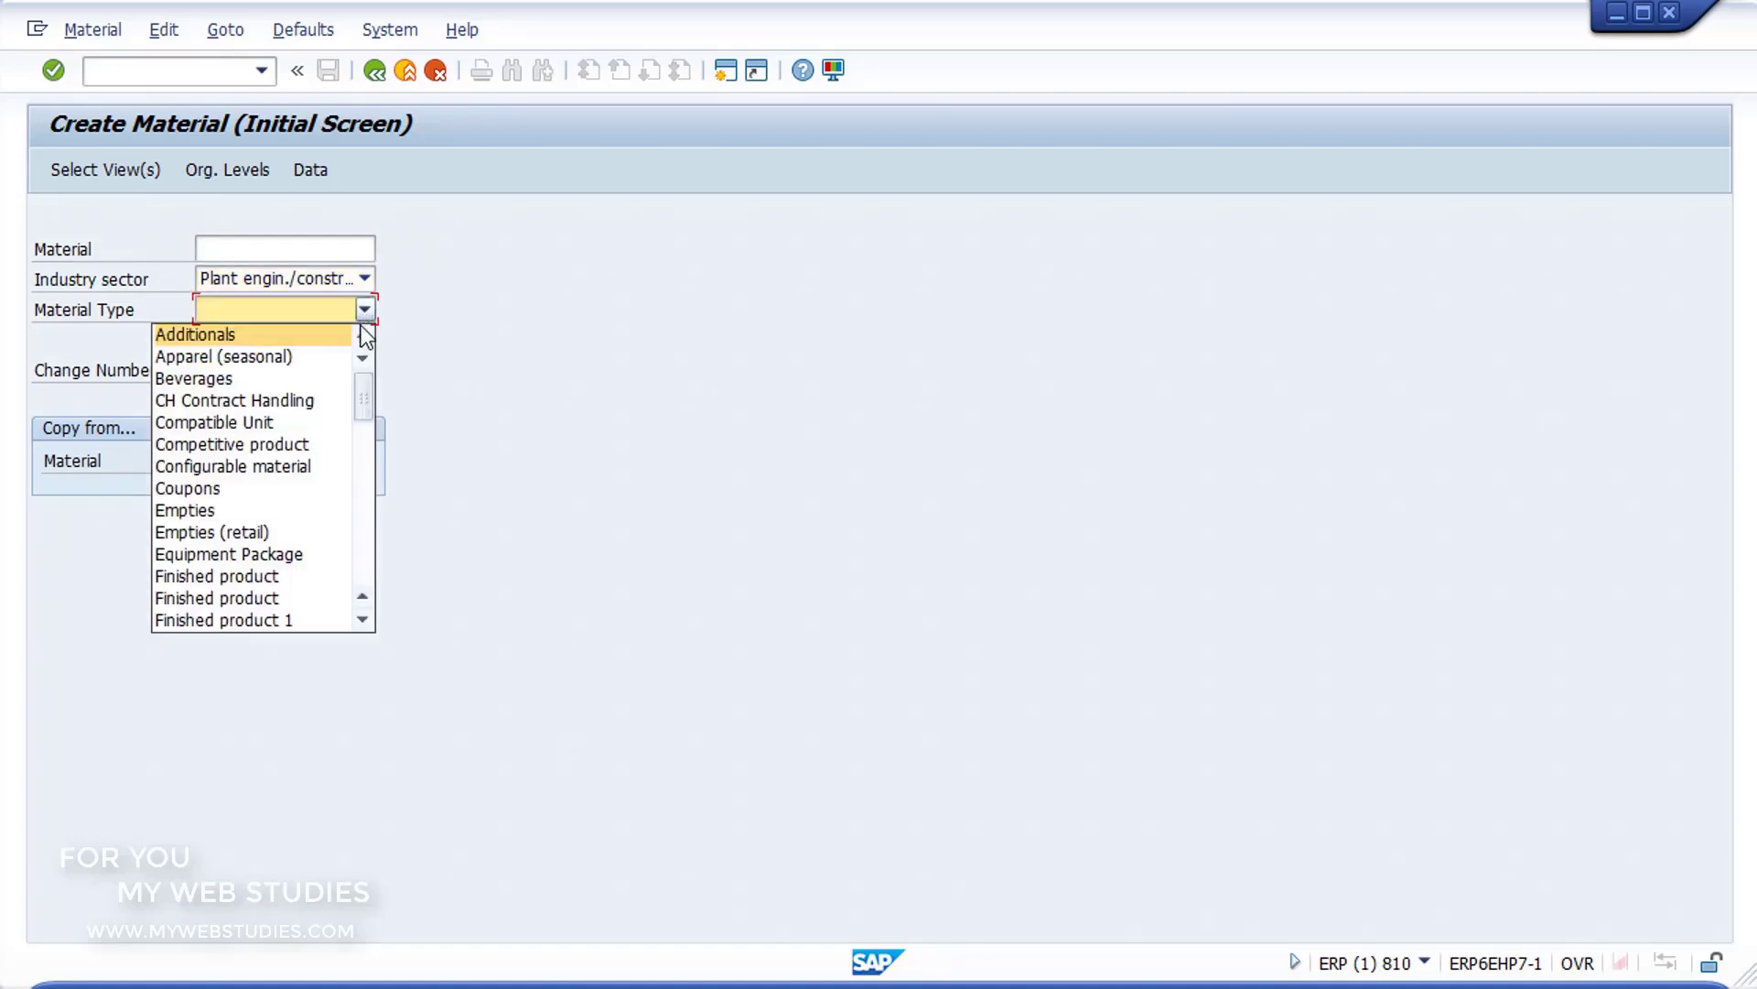
pyautogui.moveTo(360, 387); pyautogui.dragTo(375, 481)
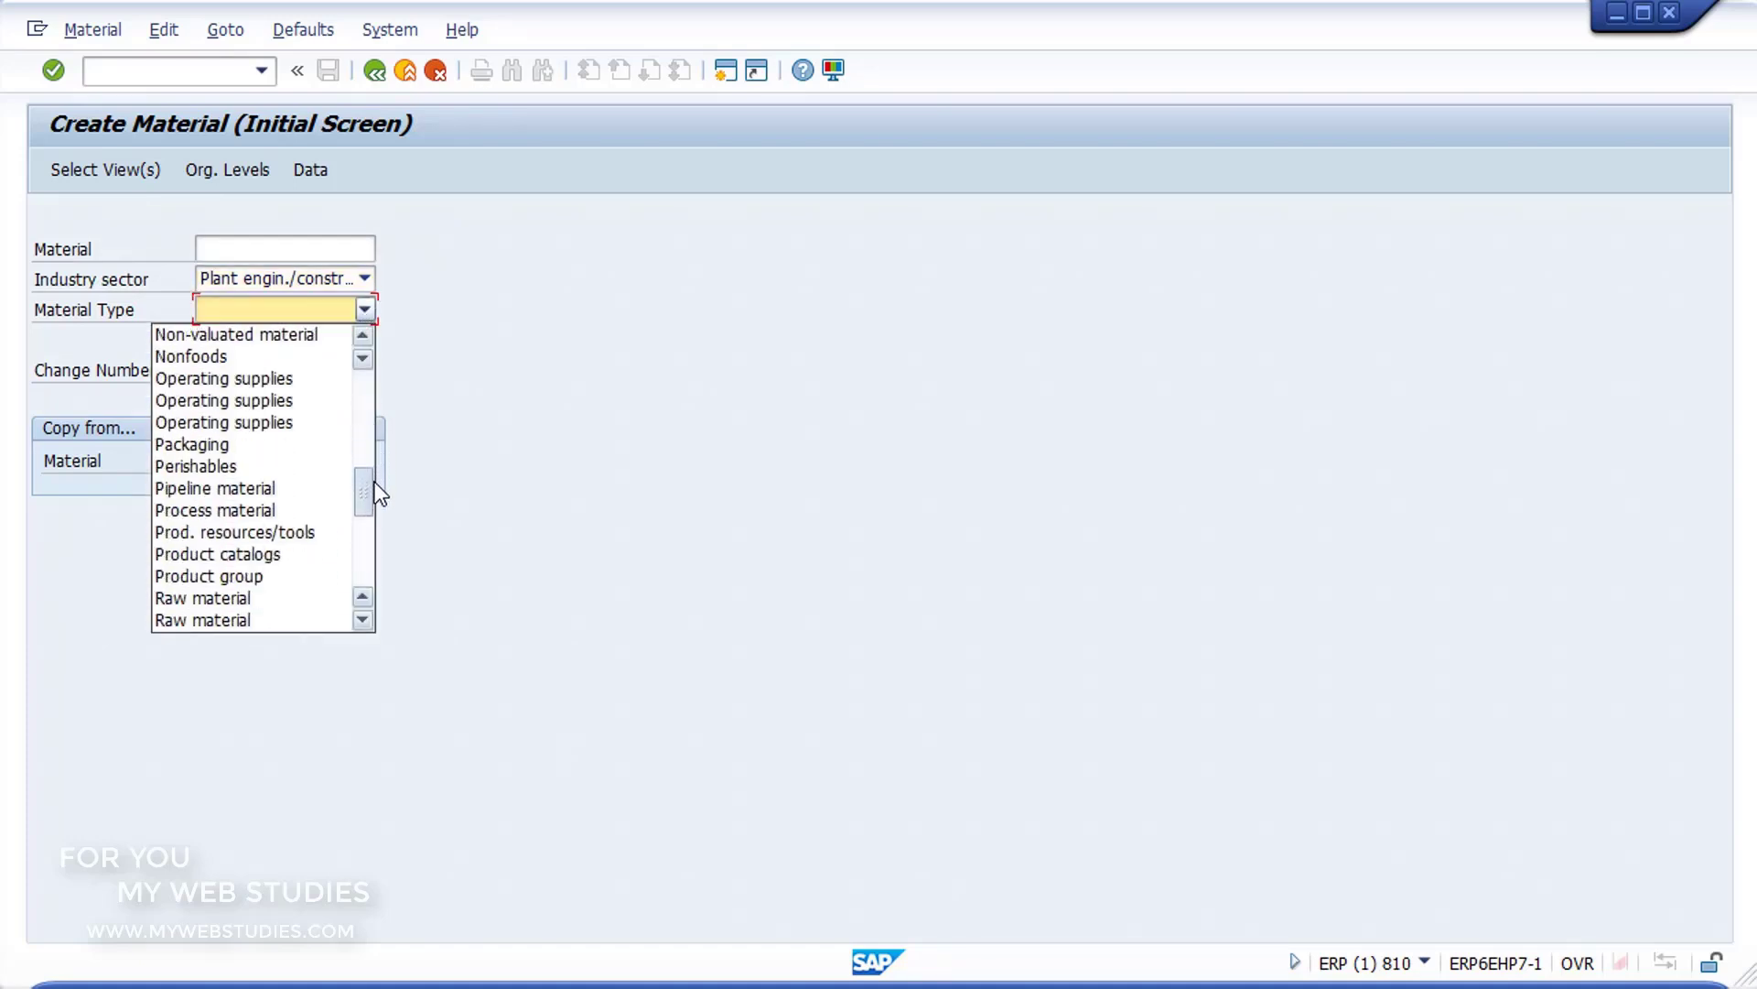
pyautogui.click(245, 441)
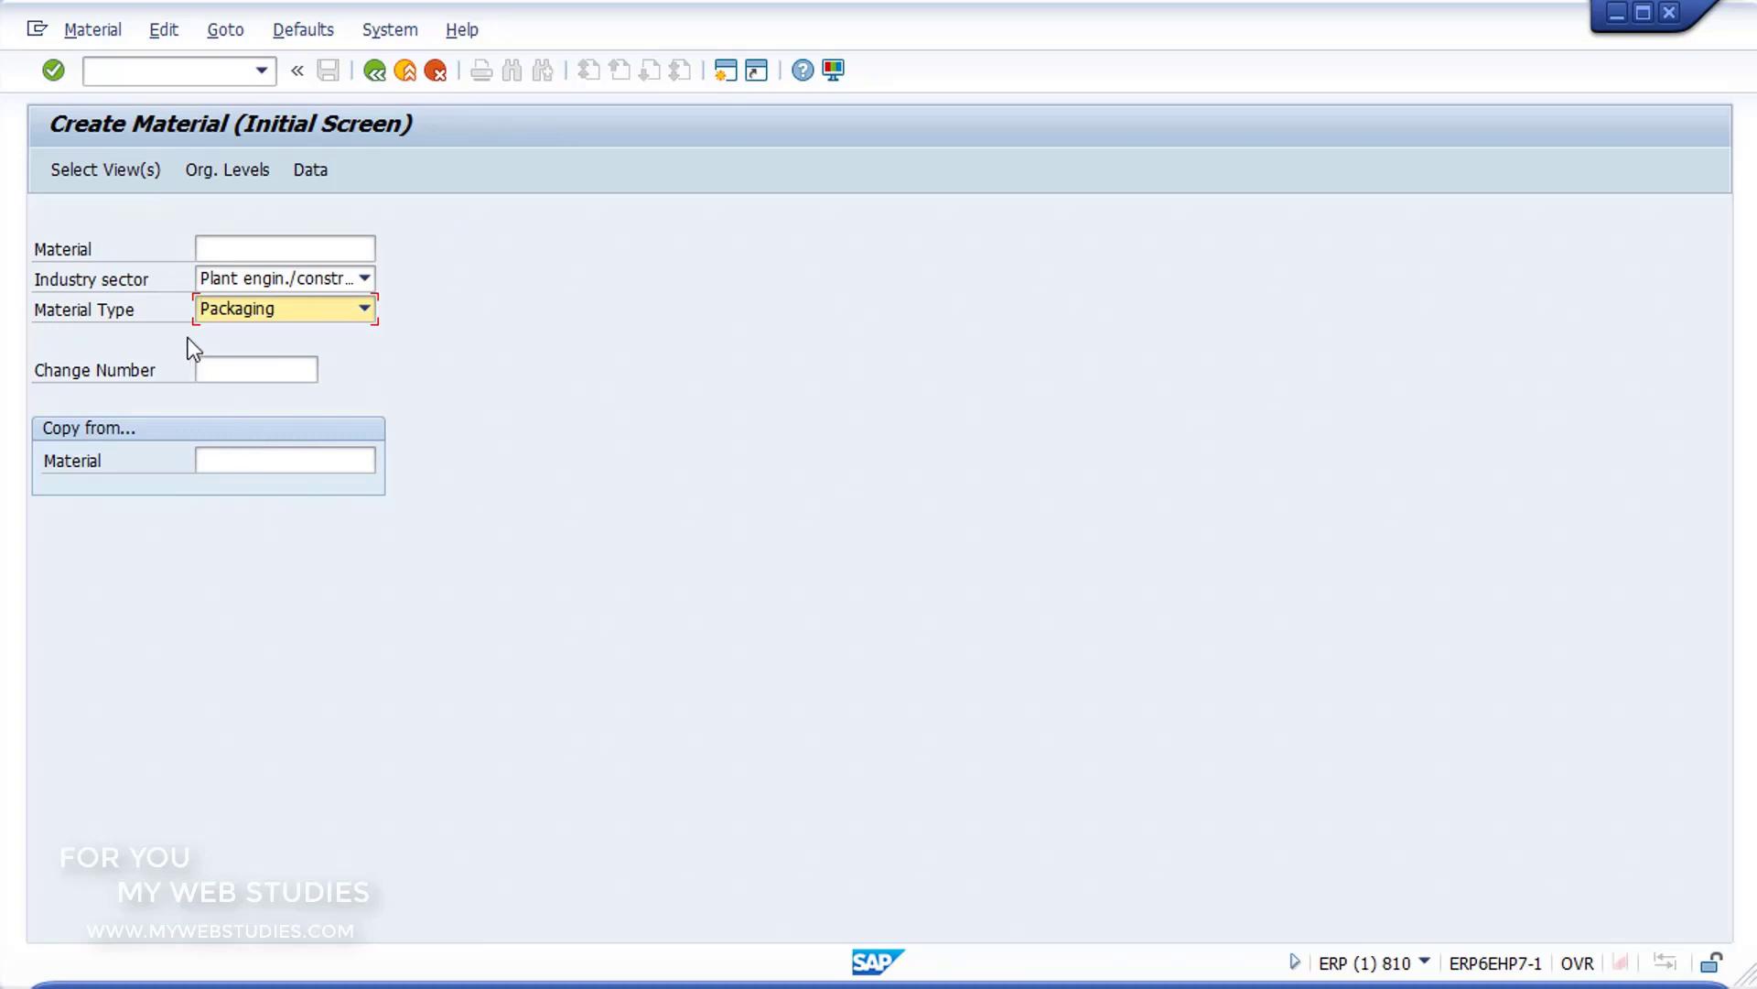
pyautogui.click(52, 81)
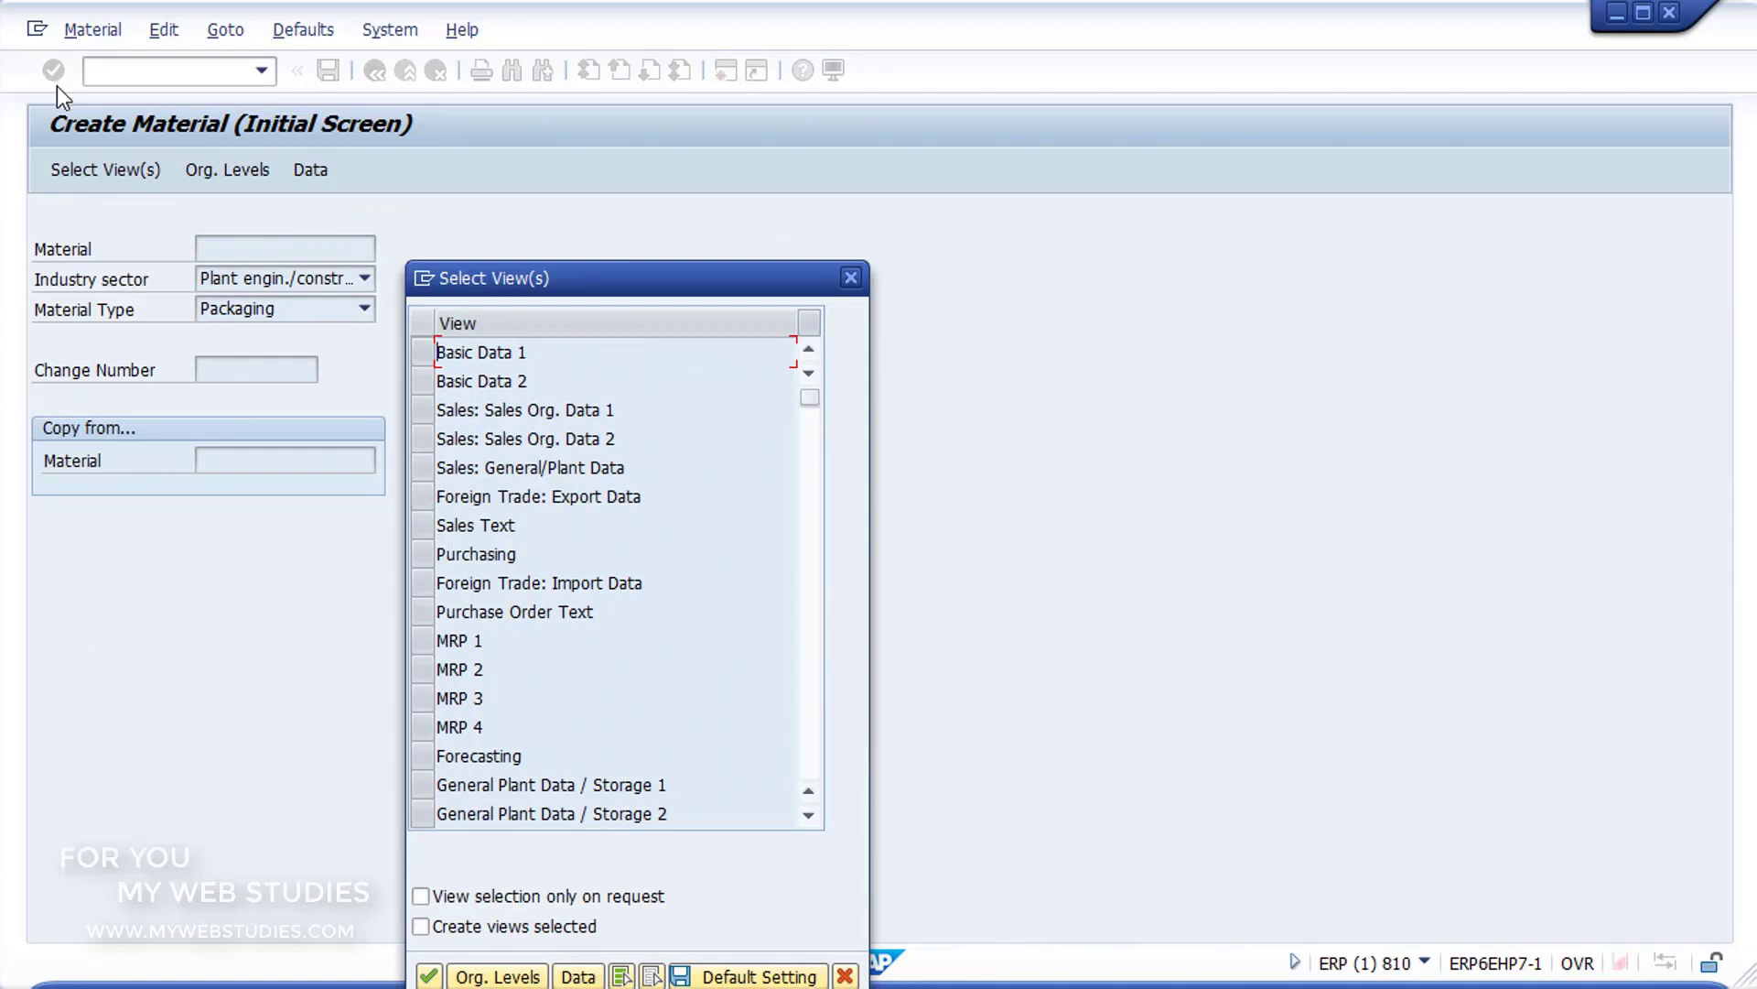
# Step: Select the Basic Data 1, Purchasing and Accounting 1 views for the material and confirm the selection
pyautogui.click(420, 351)
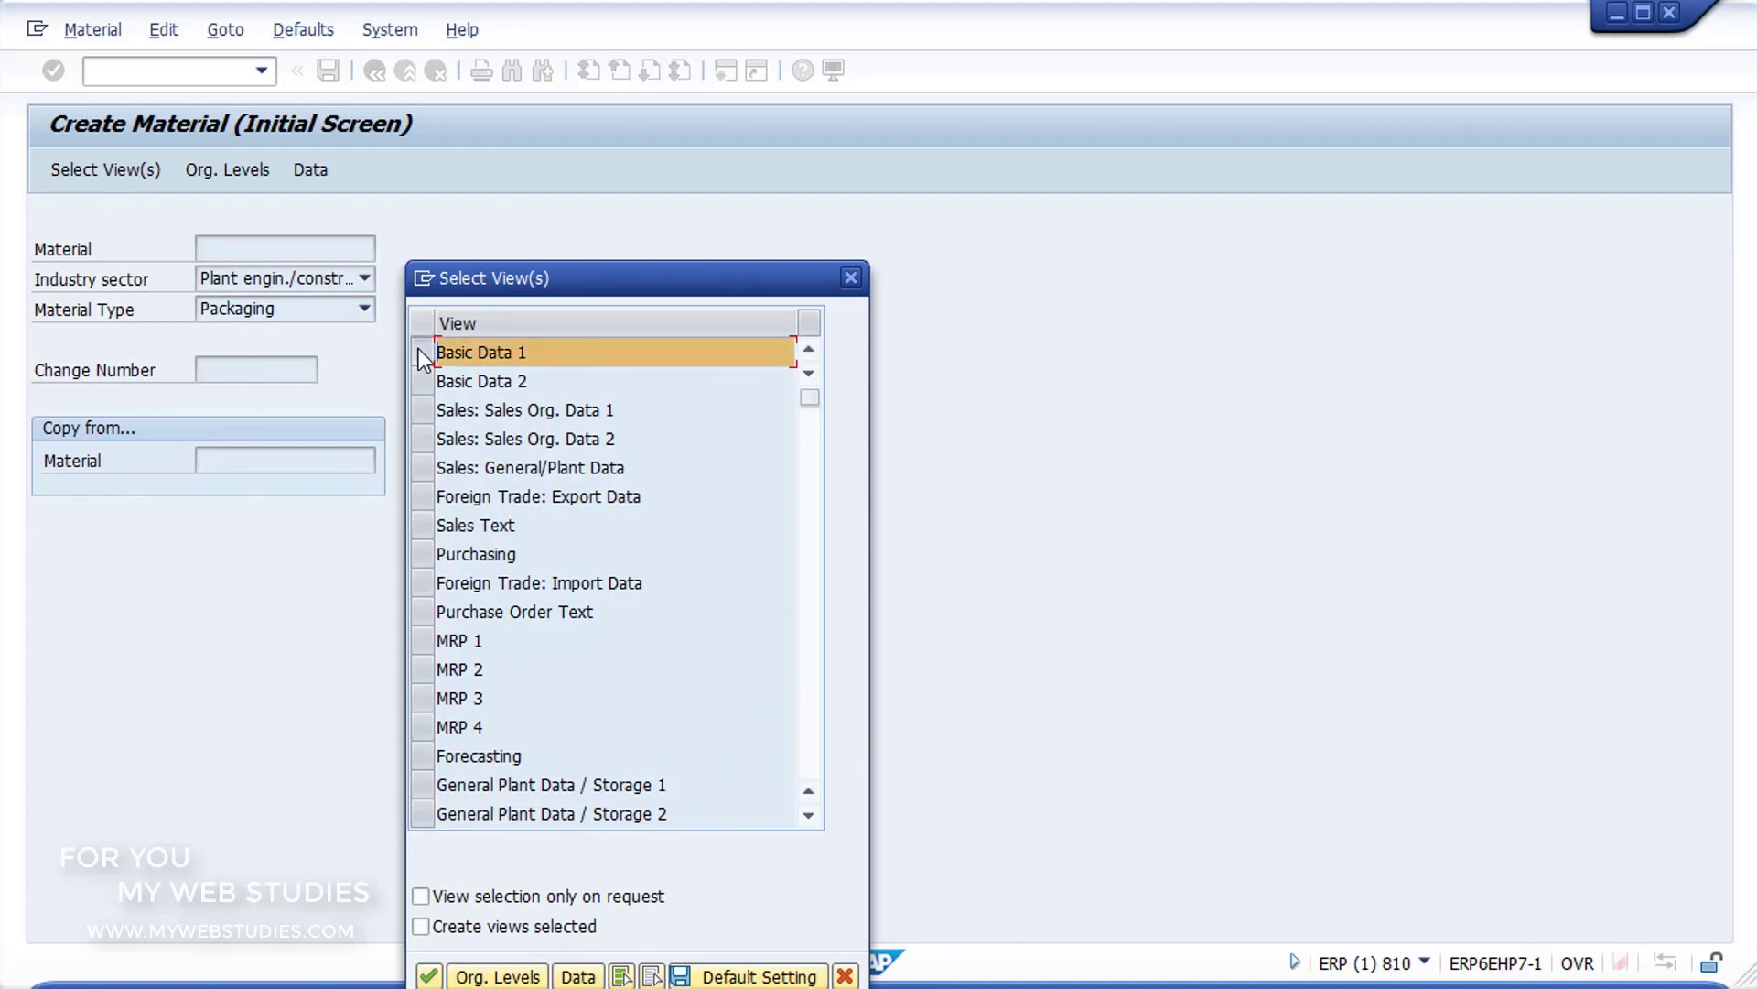
pyautogui.click(422, 555)
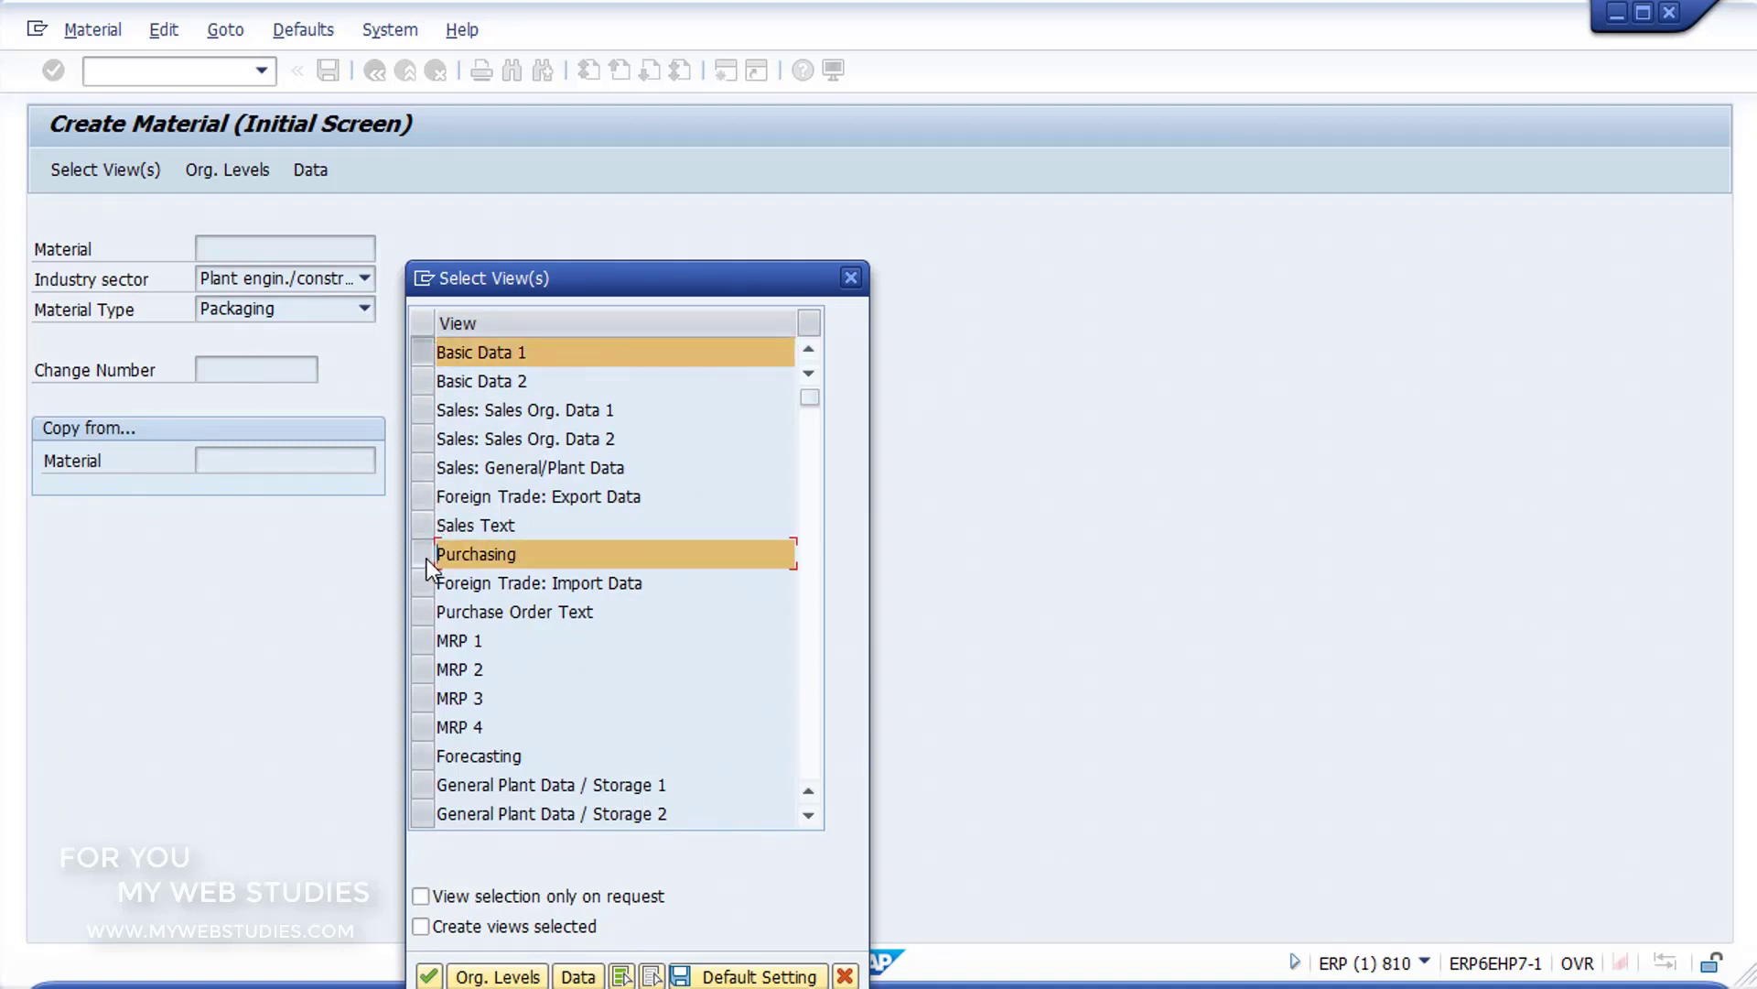
pyautogui.scroll(-2, 427, 562)
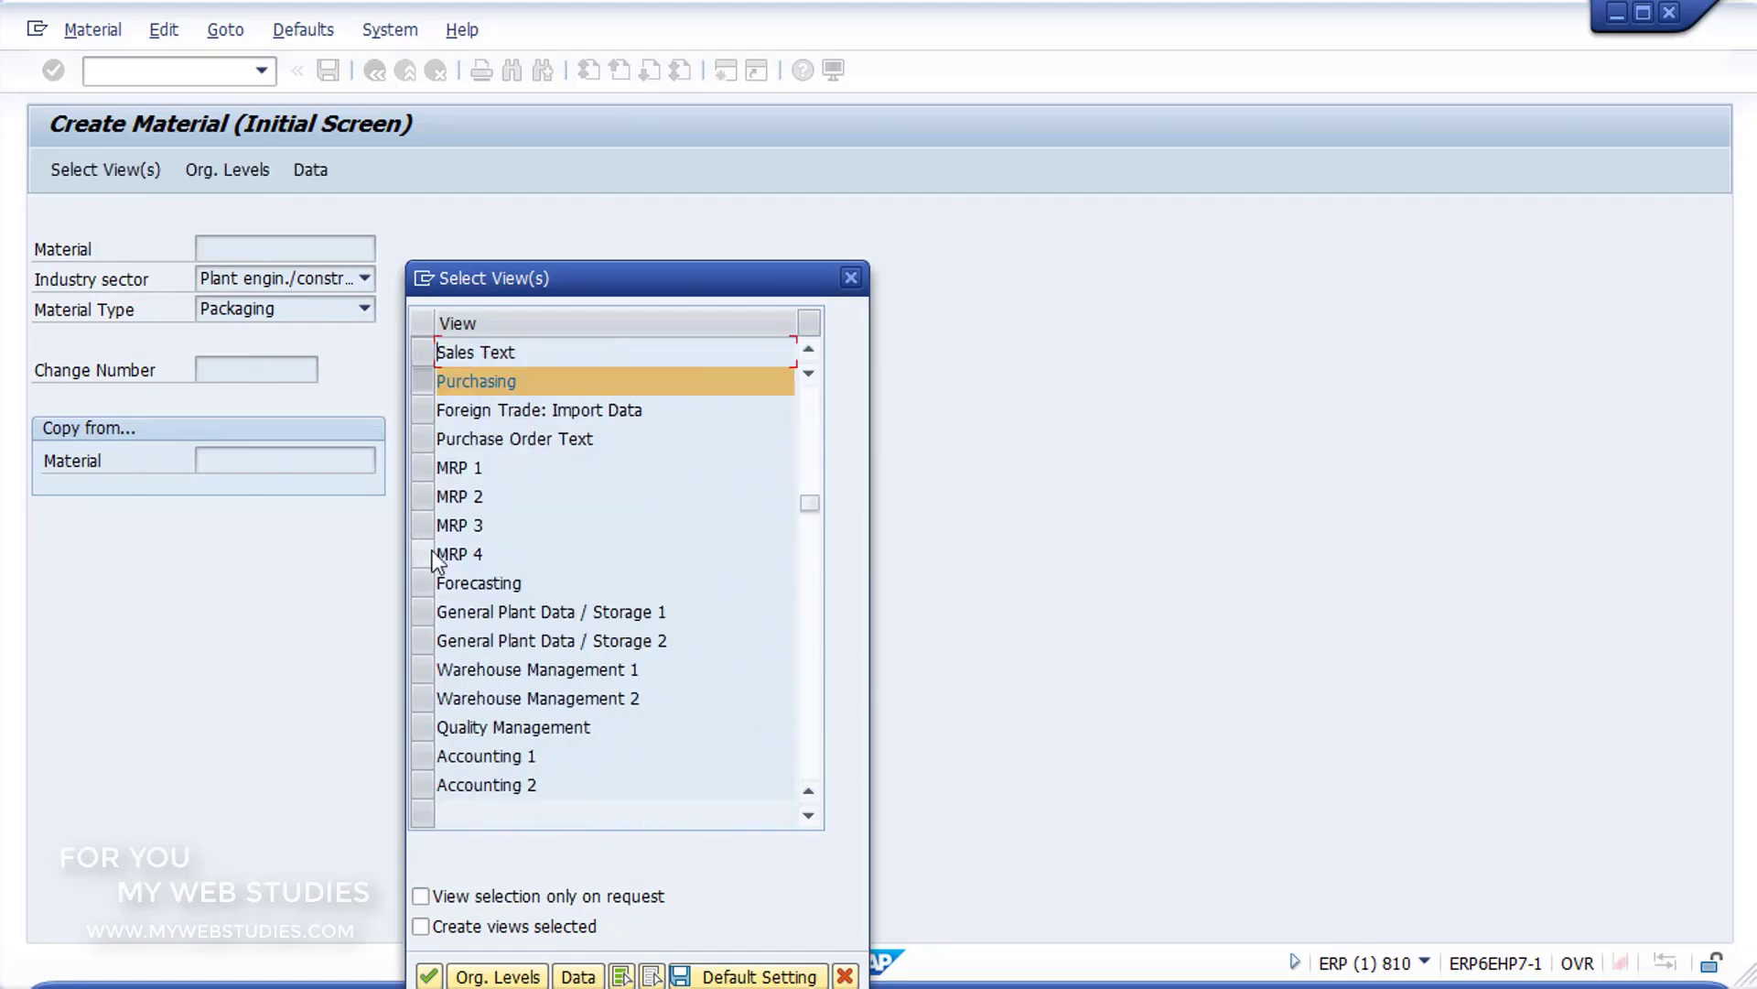
pyautogui.click(432, 756)
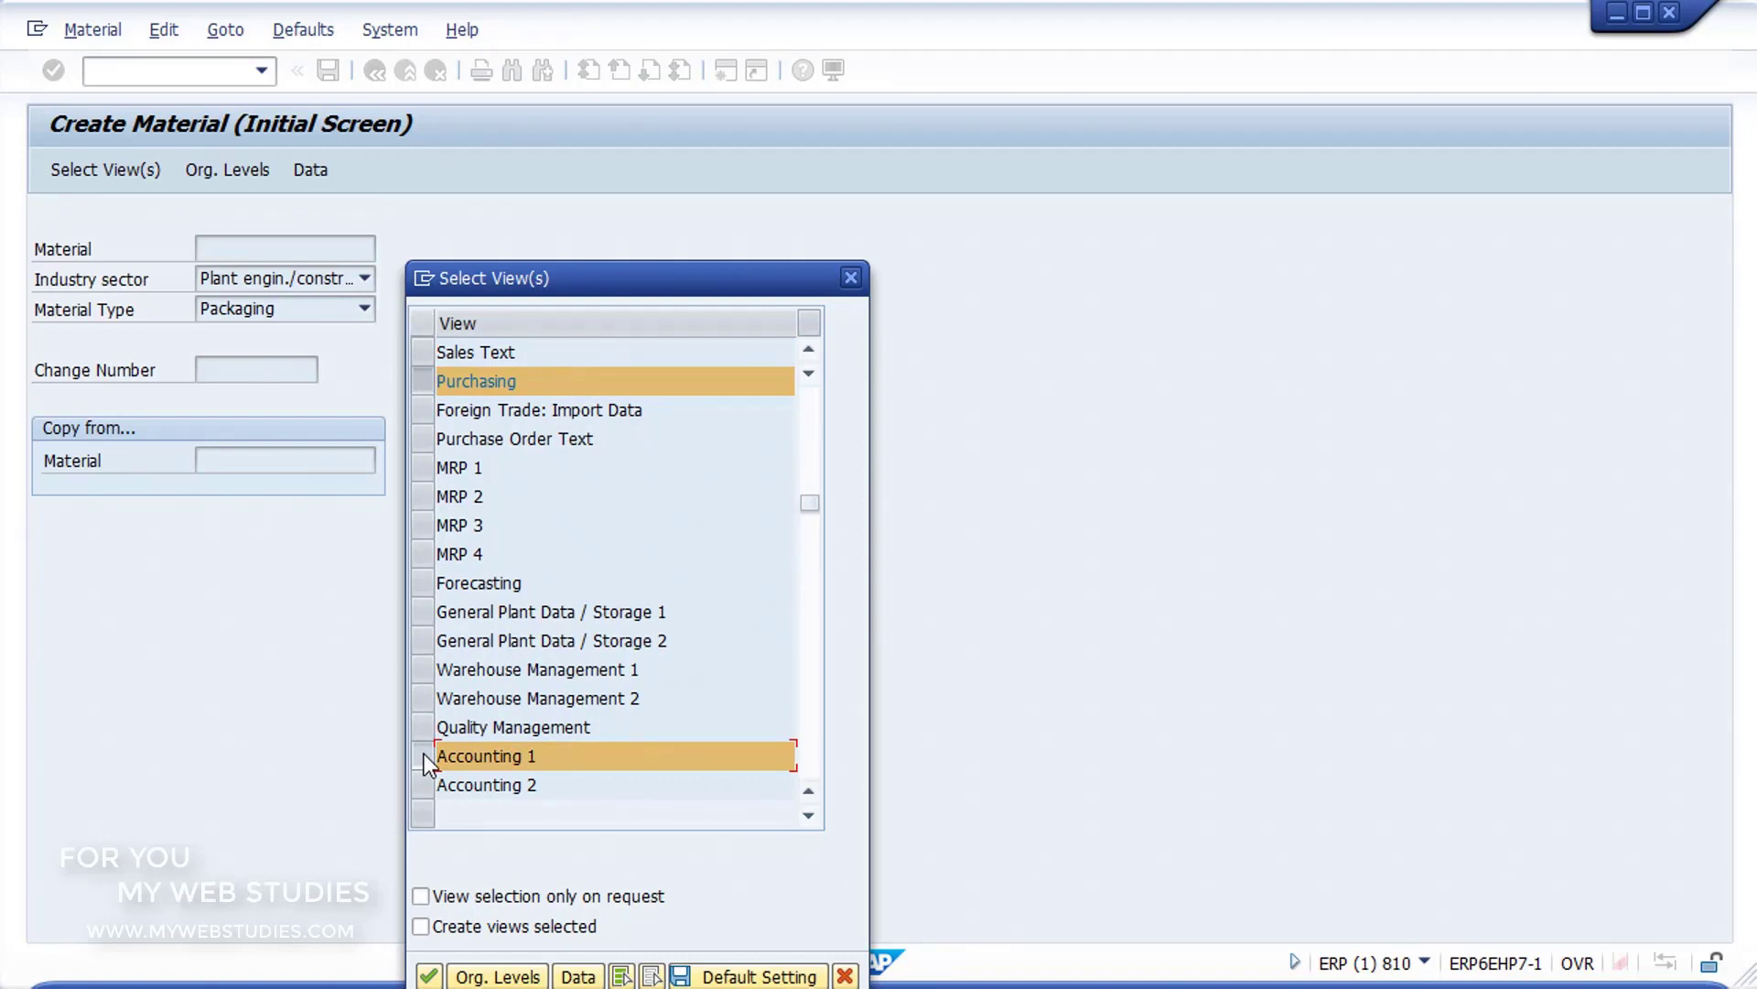
pyautogui.click(435, 974)
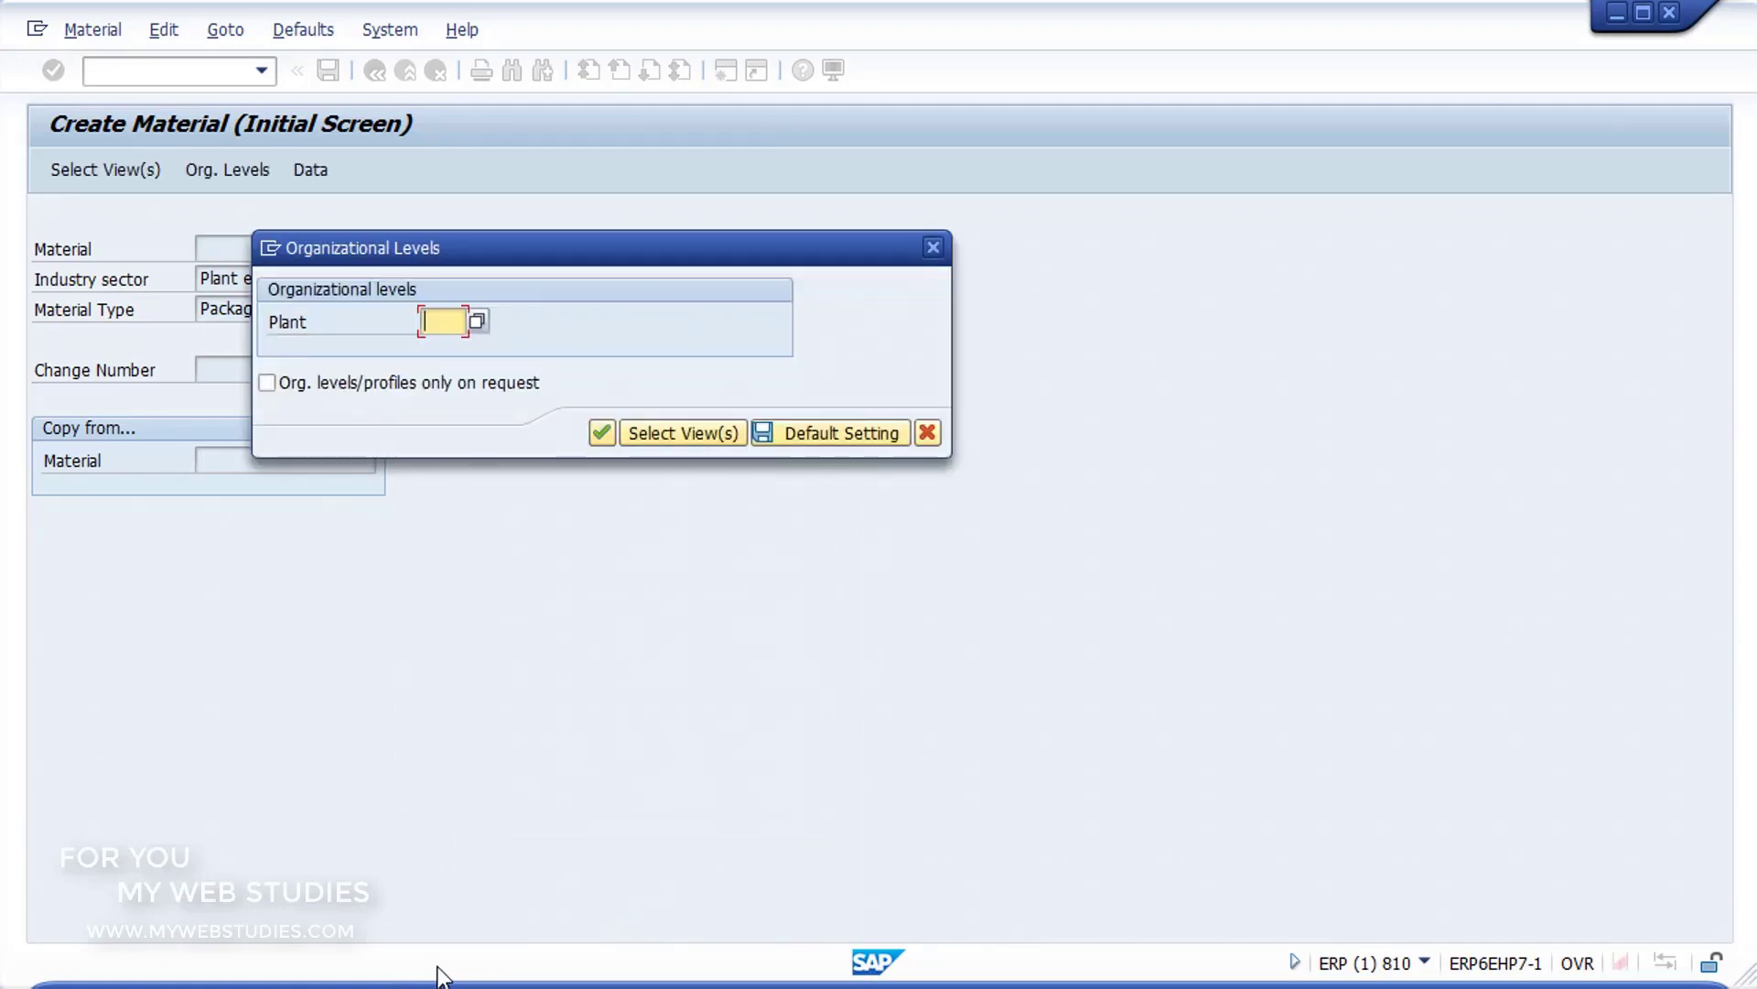
# Step: Choose plant 13C1, CENTRO PRODUCCION 1, from the possible entries as the material's organizational level
pyautogui.click(477, 320)
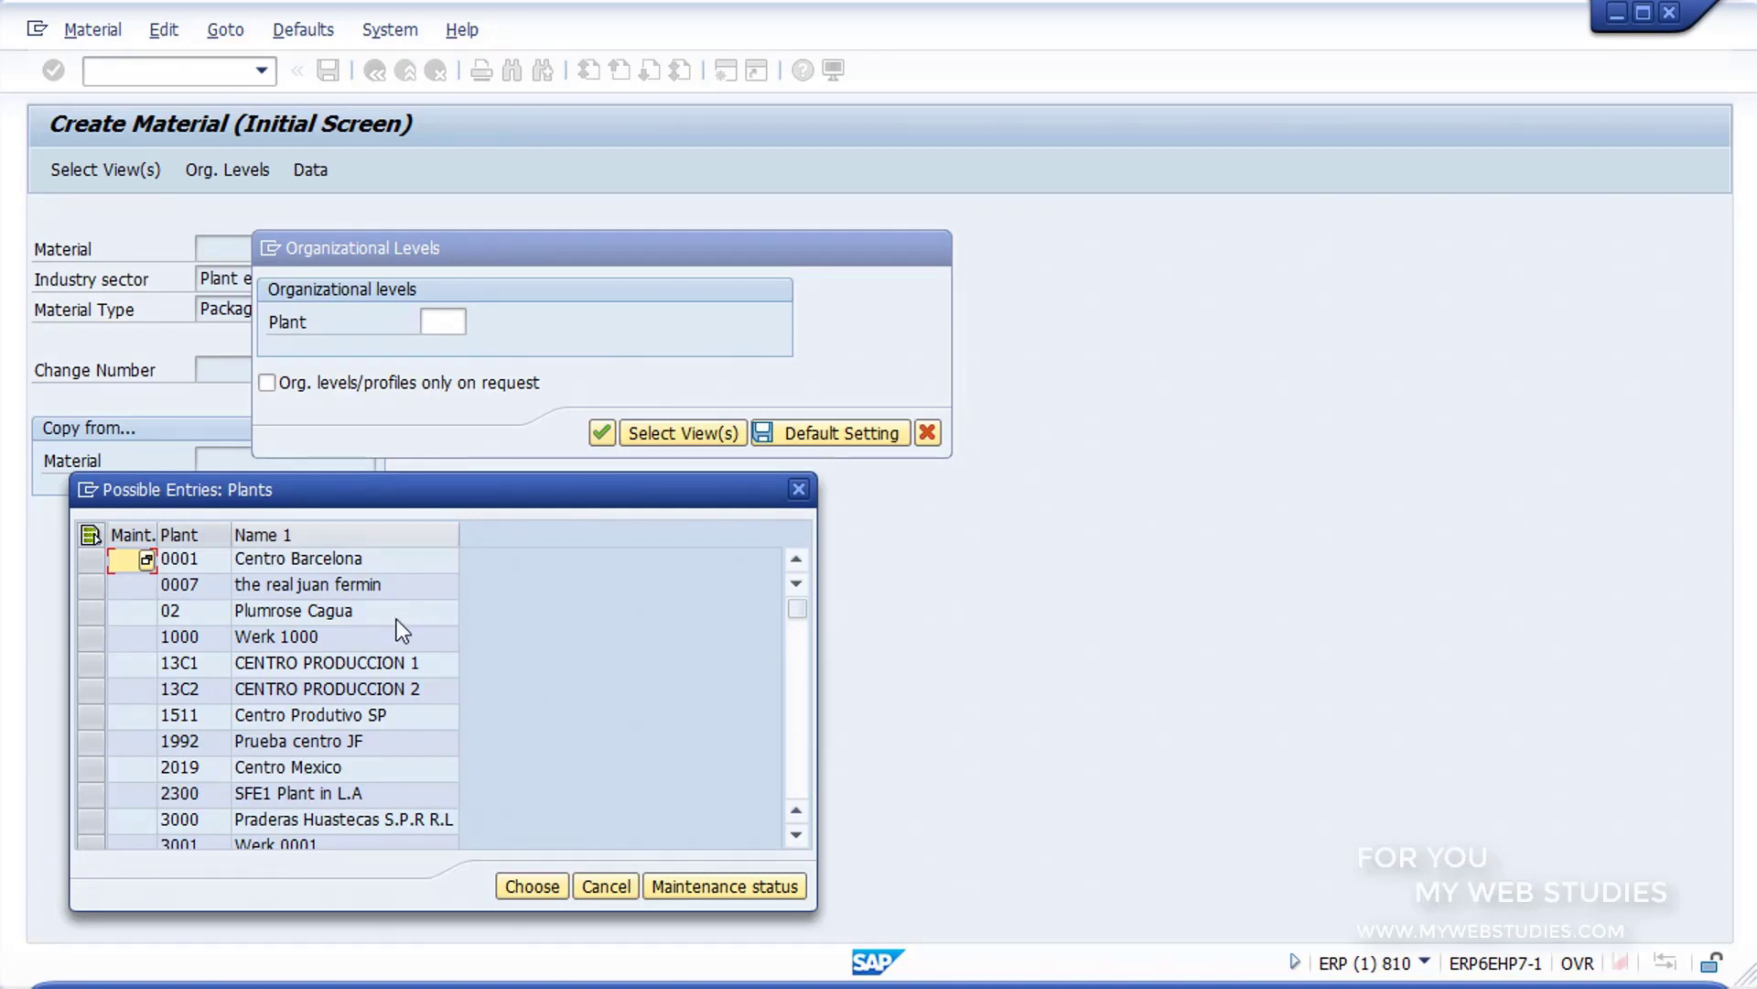
pyautogui.click(394, 661)
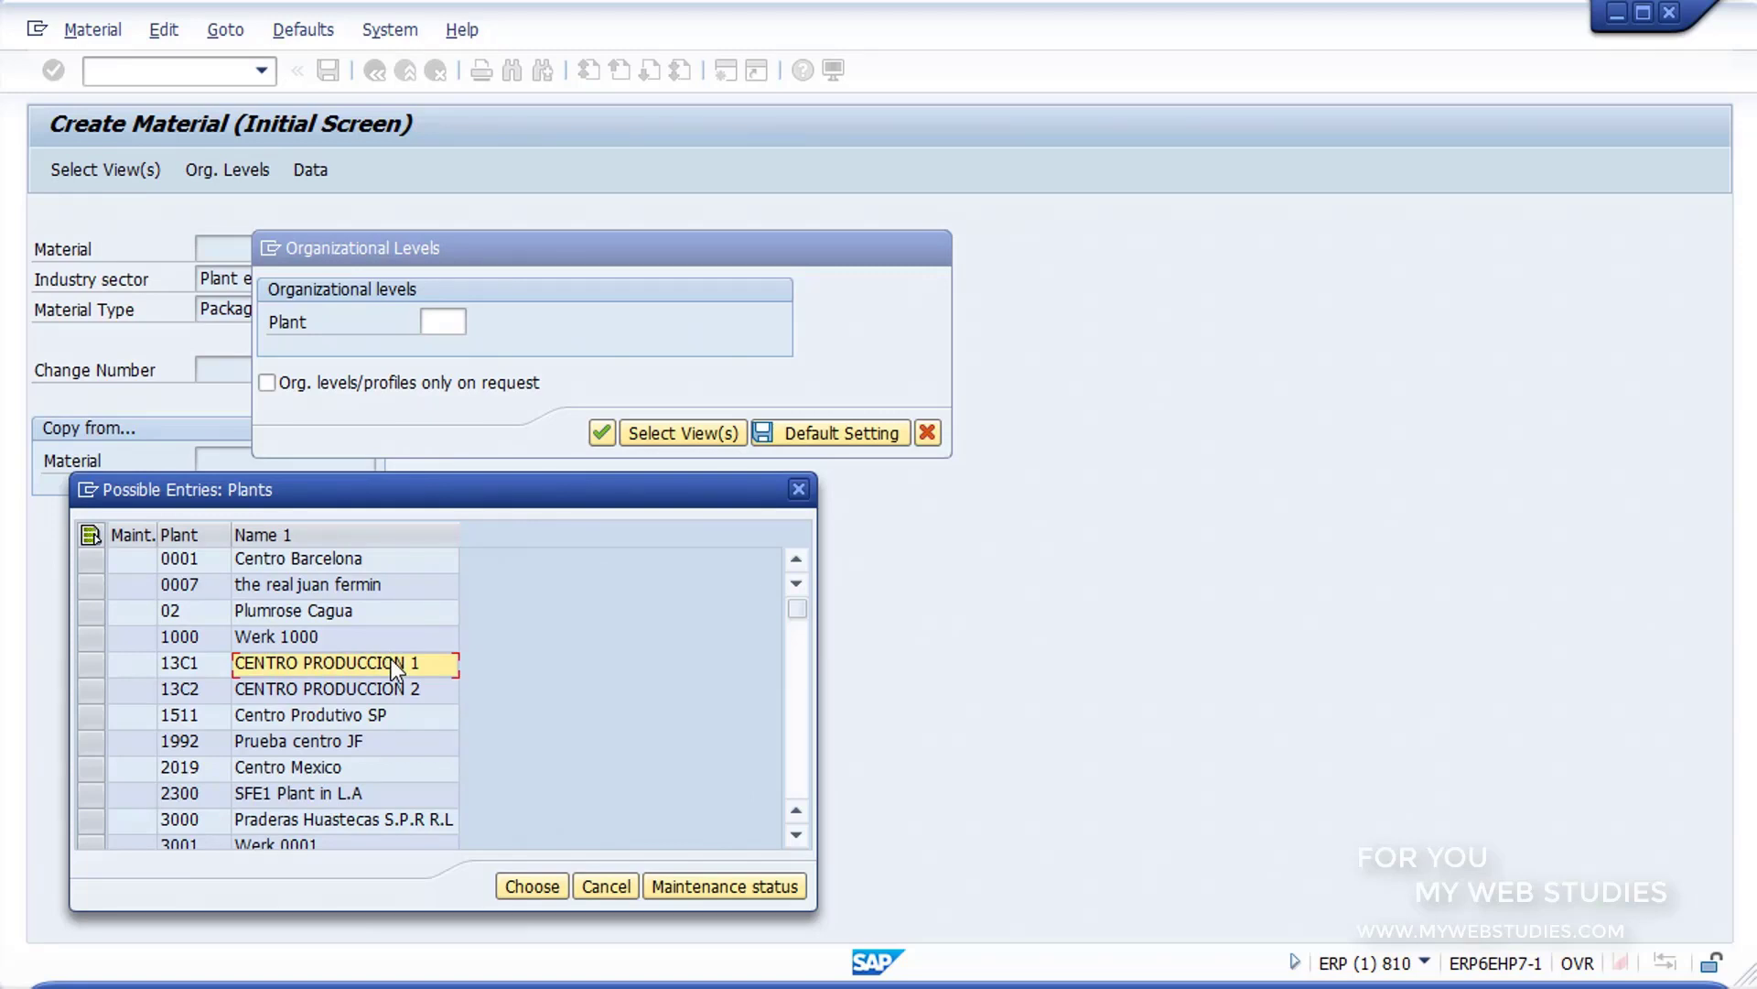
pyautogui.click(531, 887)
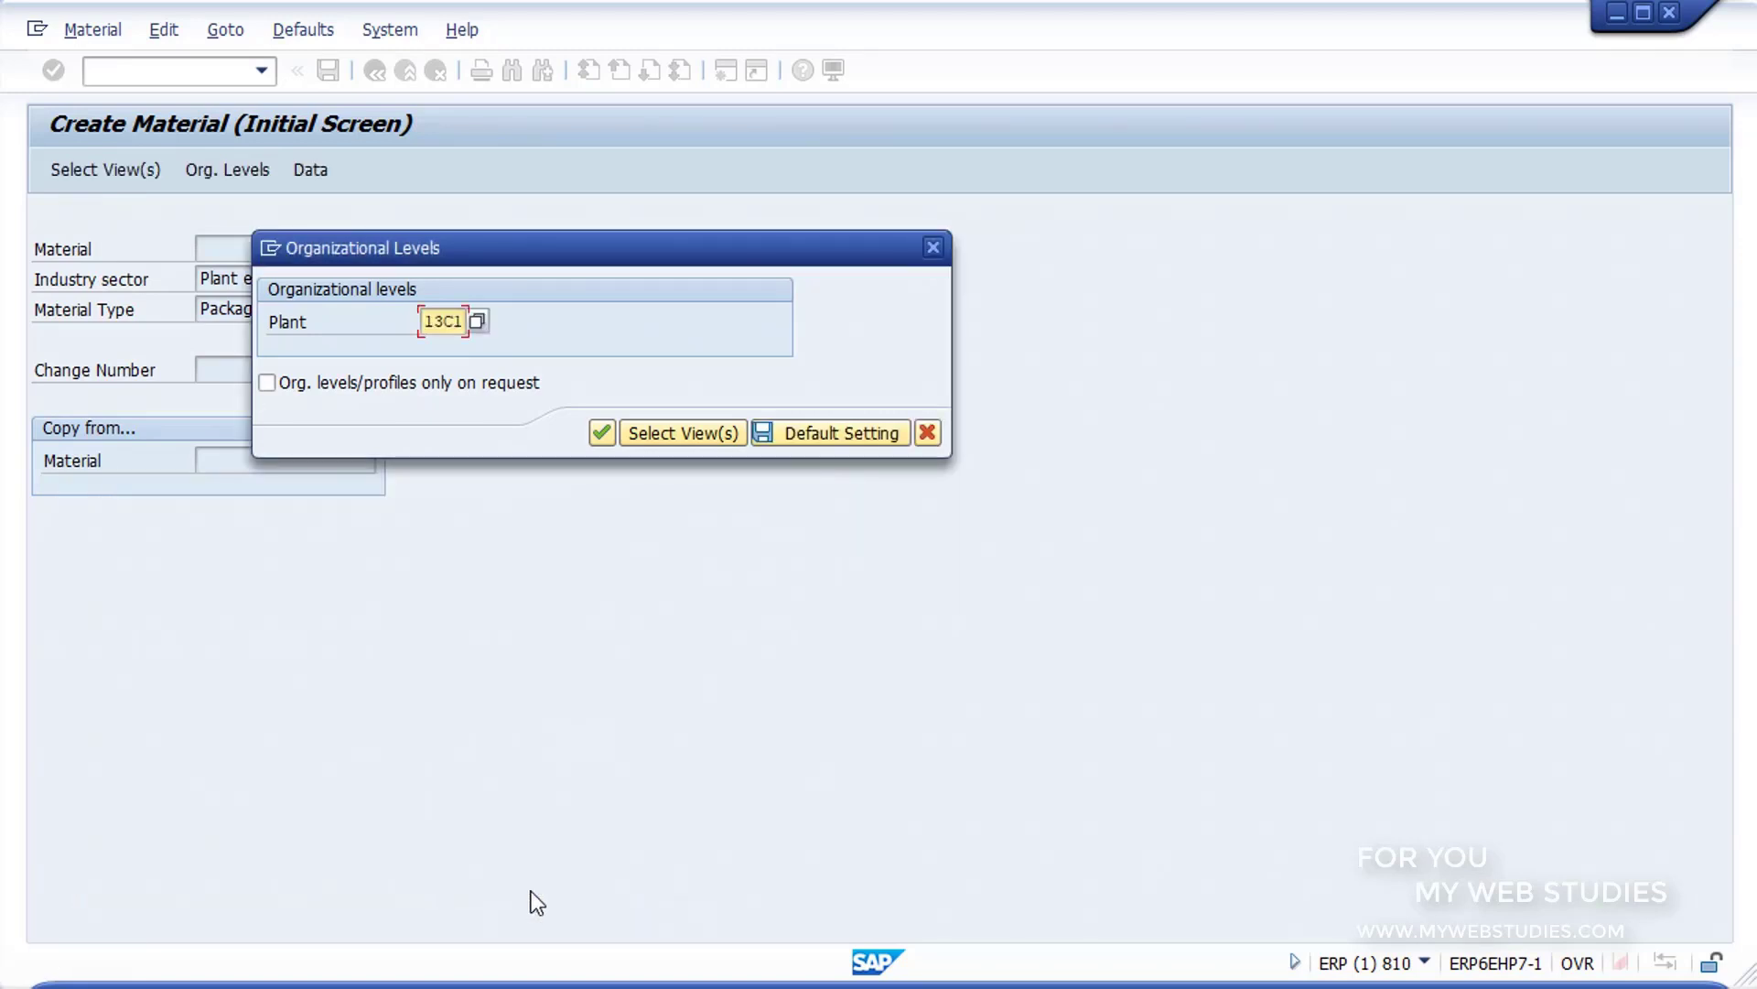
# Step: Accept plant 13C1 as the organizational level and enter EMBALAJE LEGERO as the material description in Basic data 1
pyautogui.click(600, 431)
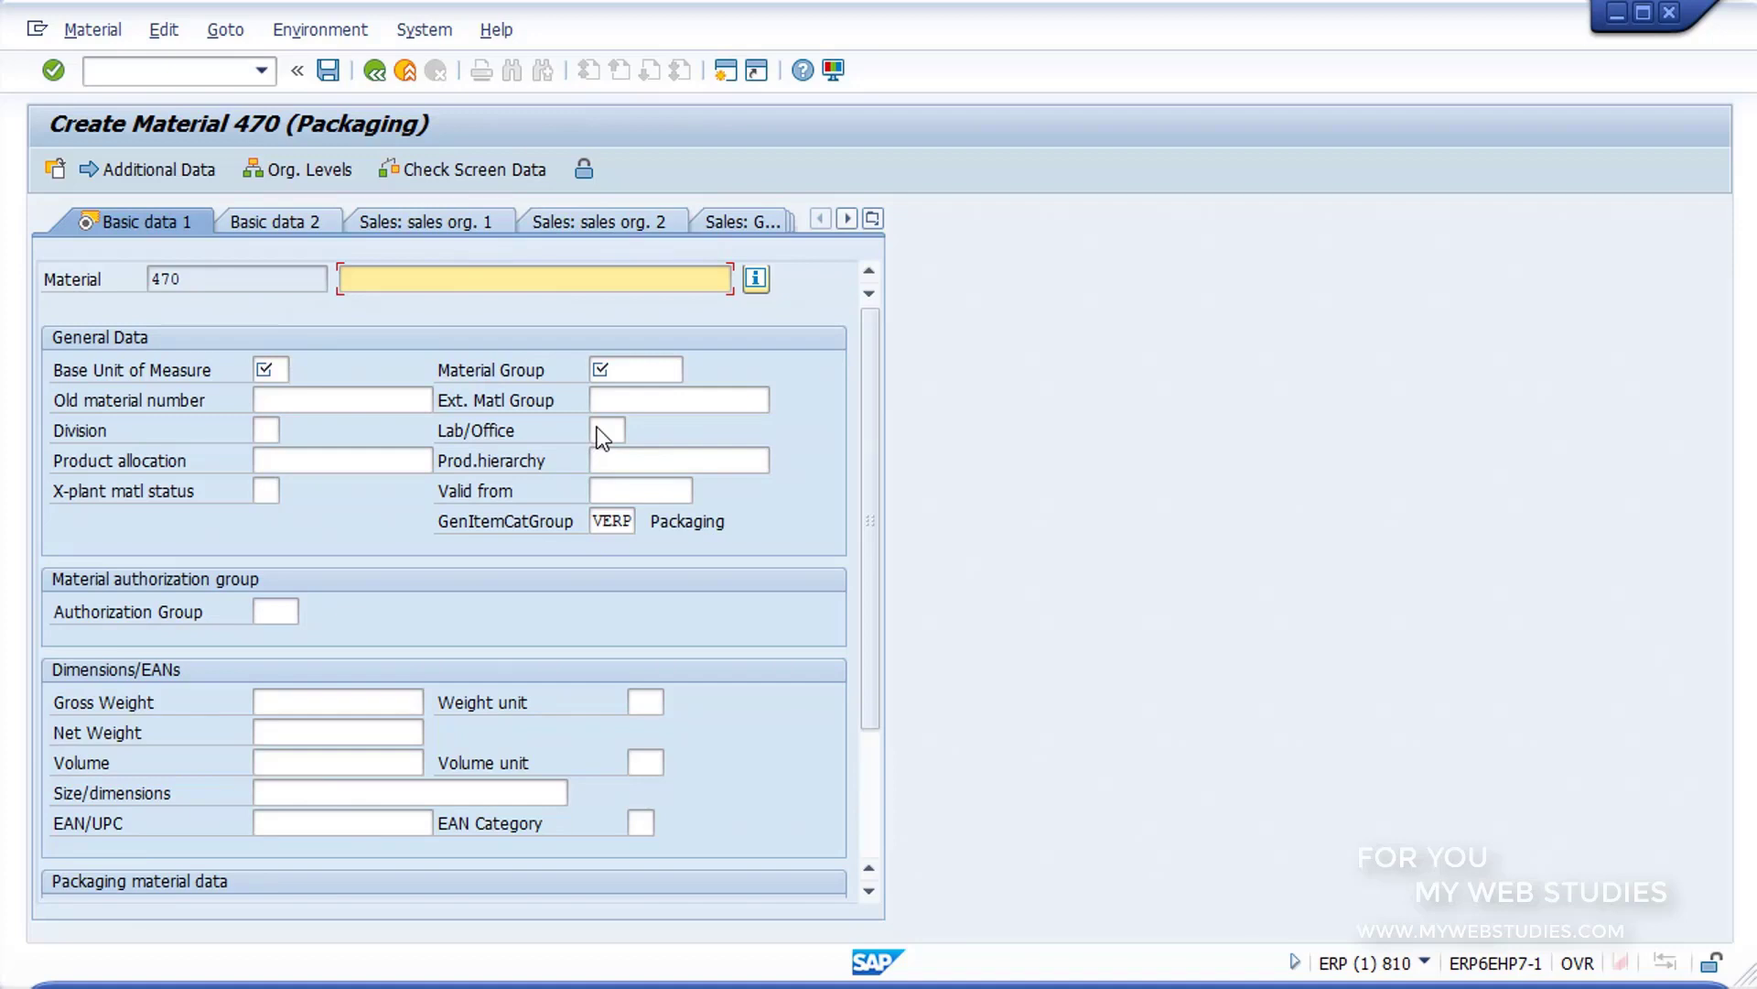
pyautogui.write('EMBALAJE LEGERO')
# Step: Choose UN, Unidad, from the possible entries as the material's base unit of measure
pyautogui.click(267, 370)
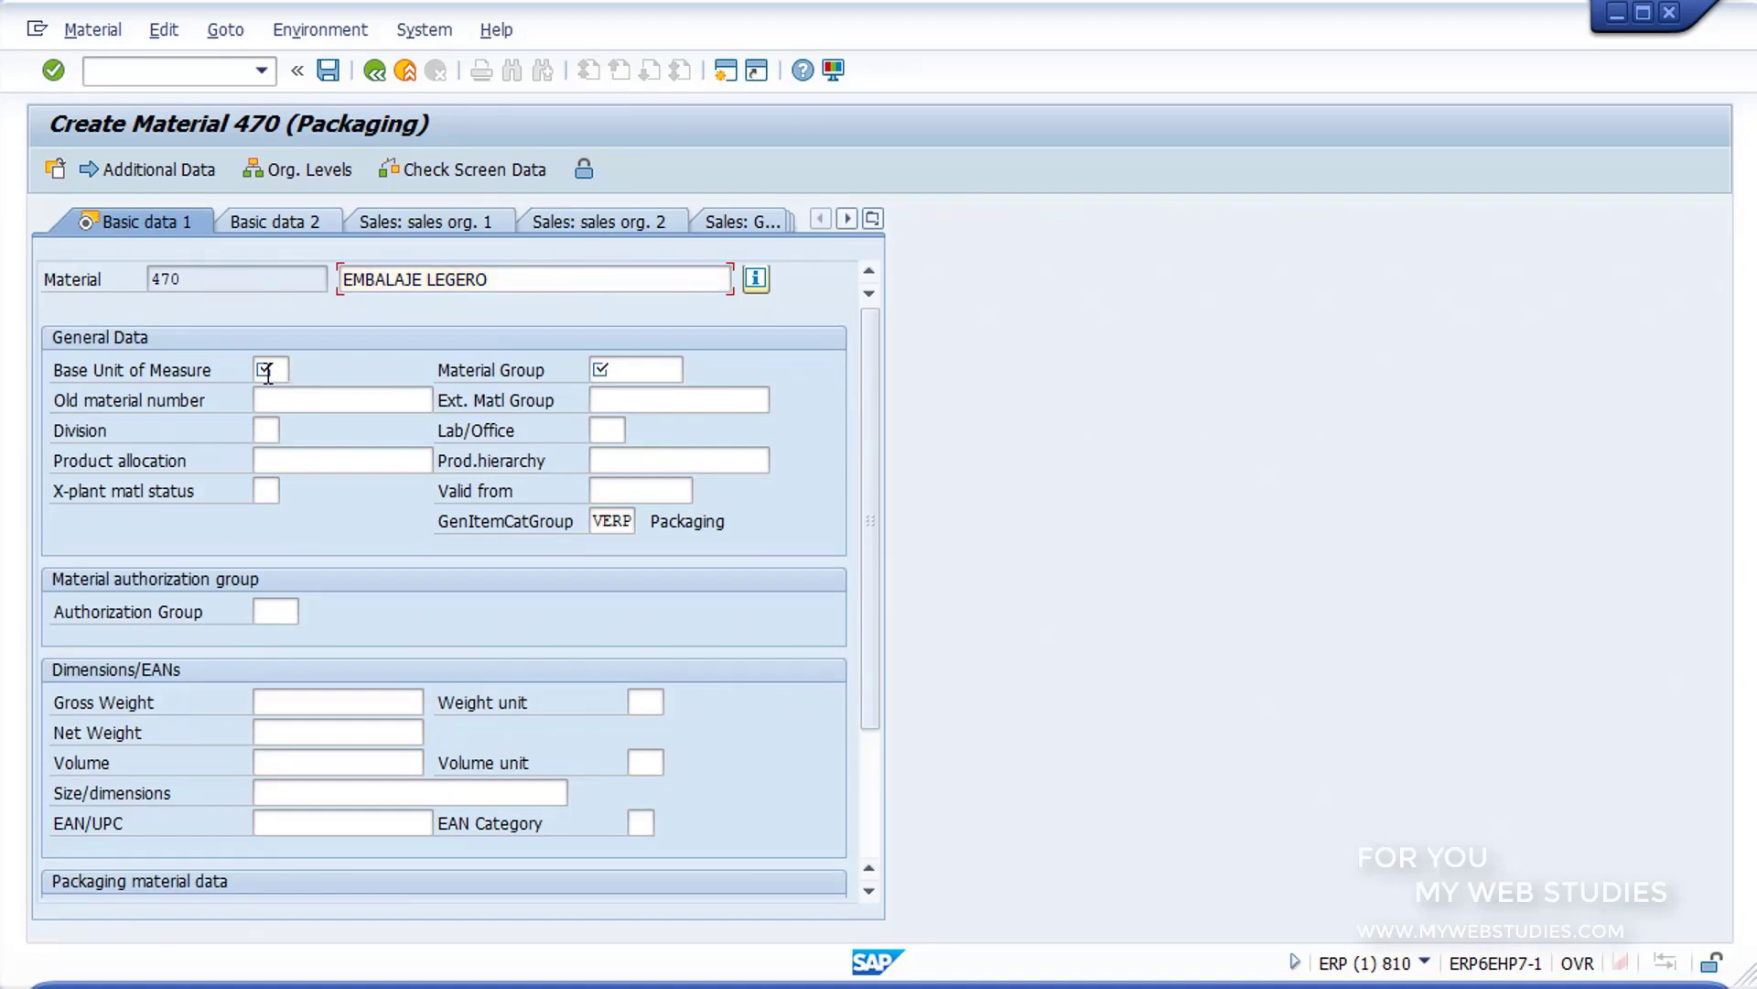
pyautogui.click(268, 371)
pyautogui.click(300, 371)
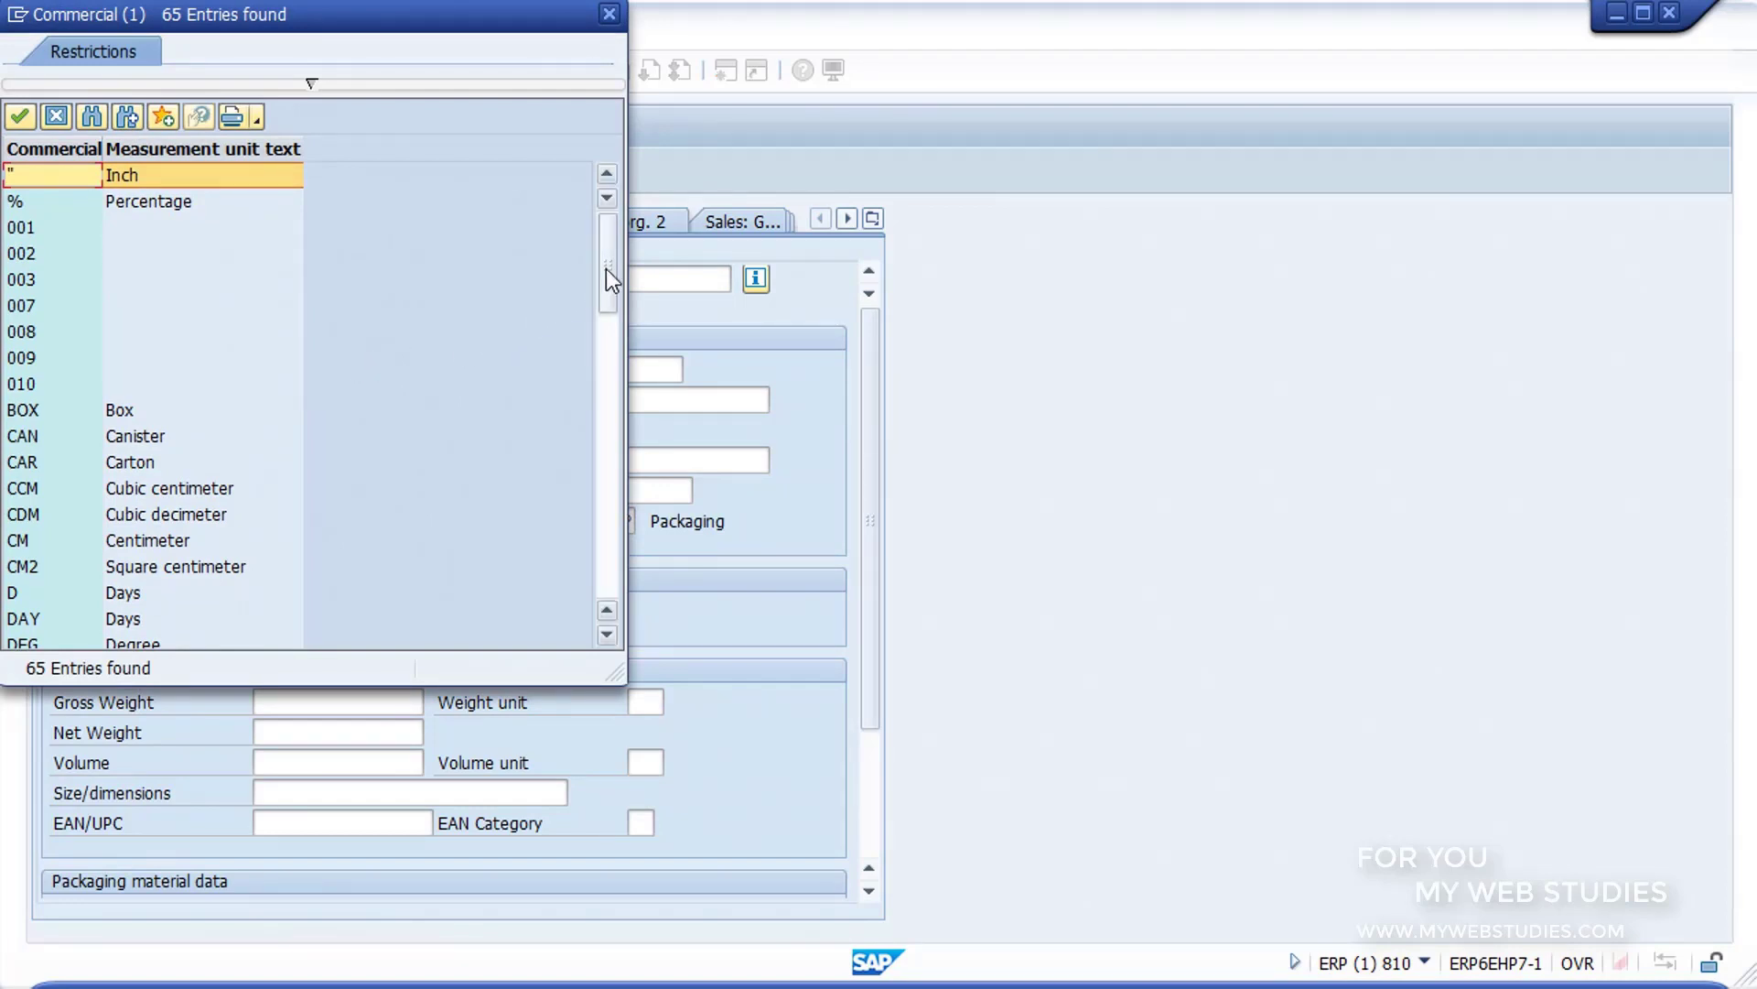
pyautogui.moveTo(606, 267); pyautogui.dragTo(612, 601)
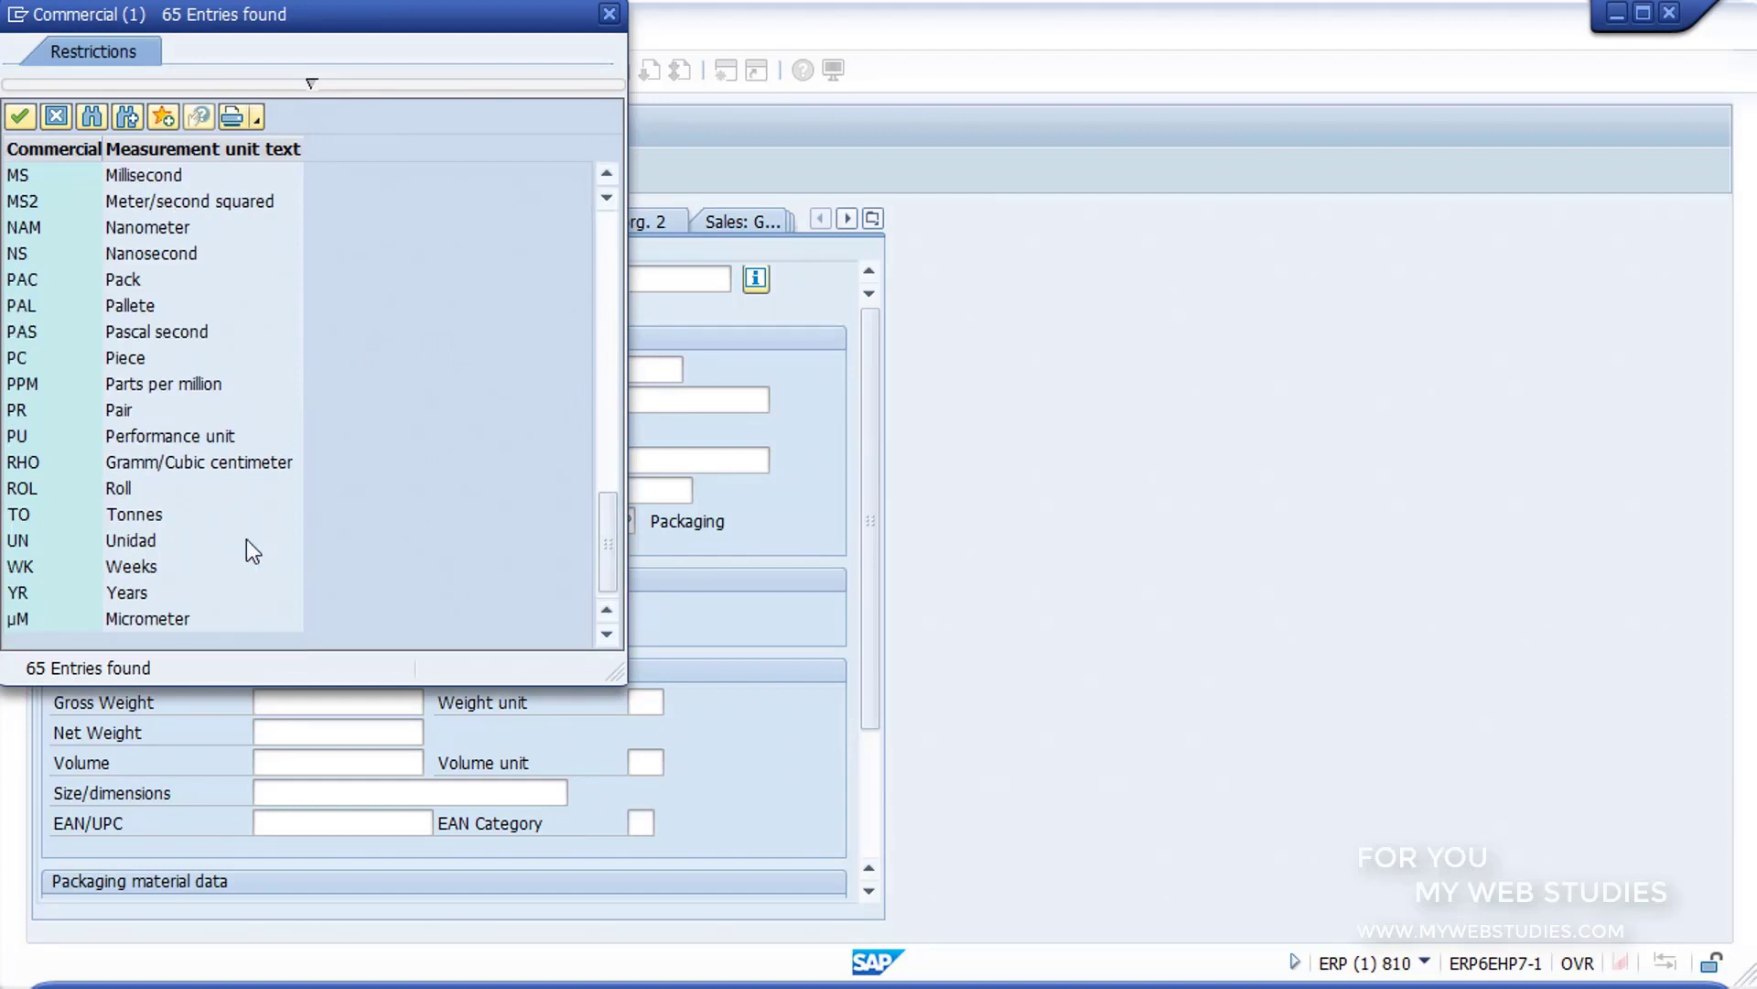
pyautogui.click(145, 542)
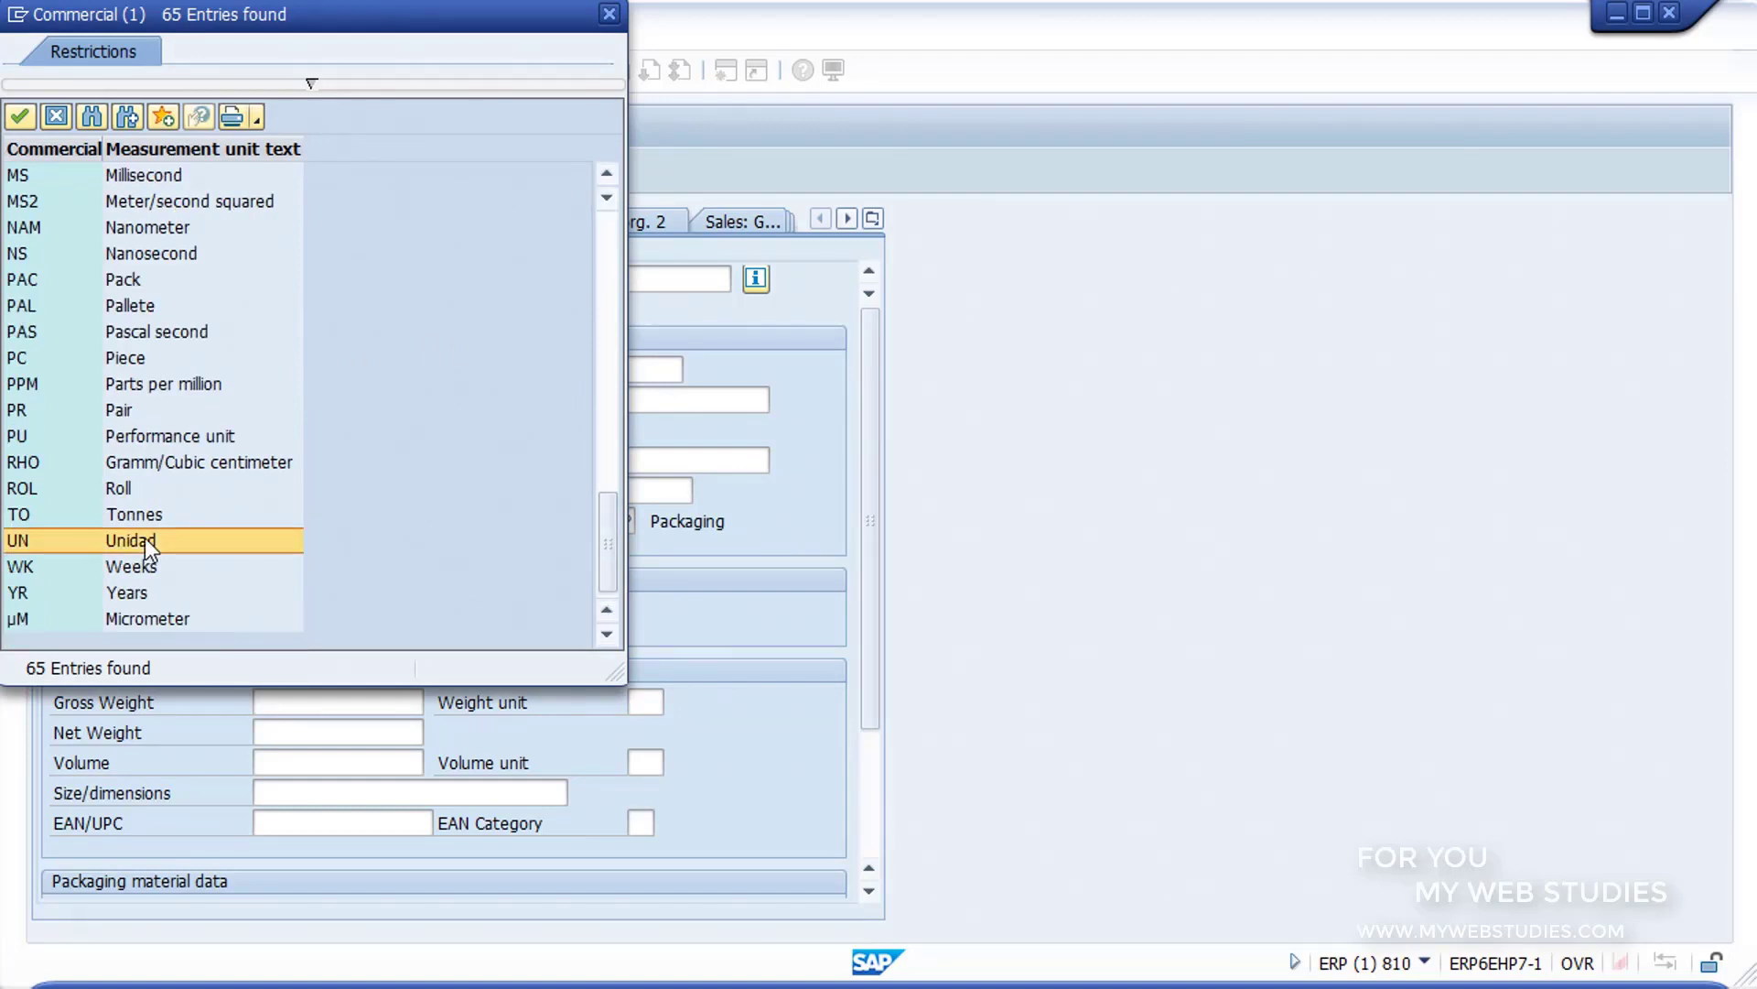
pyautogui.doubleClick(145, 540)
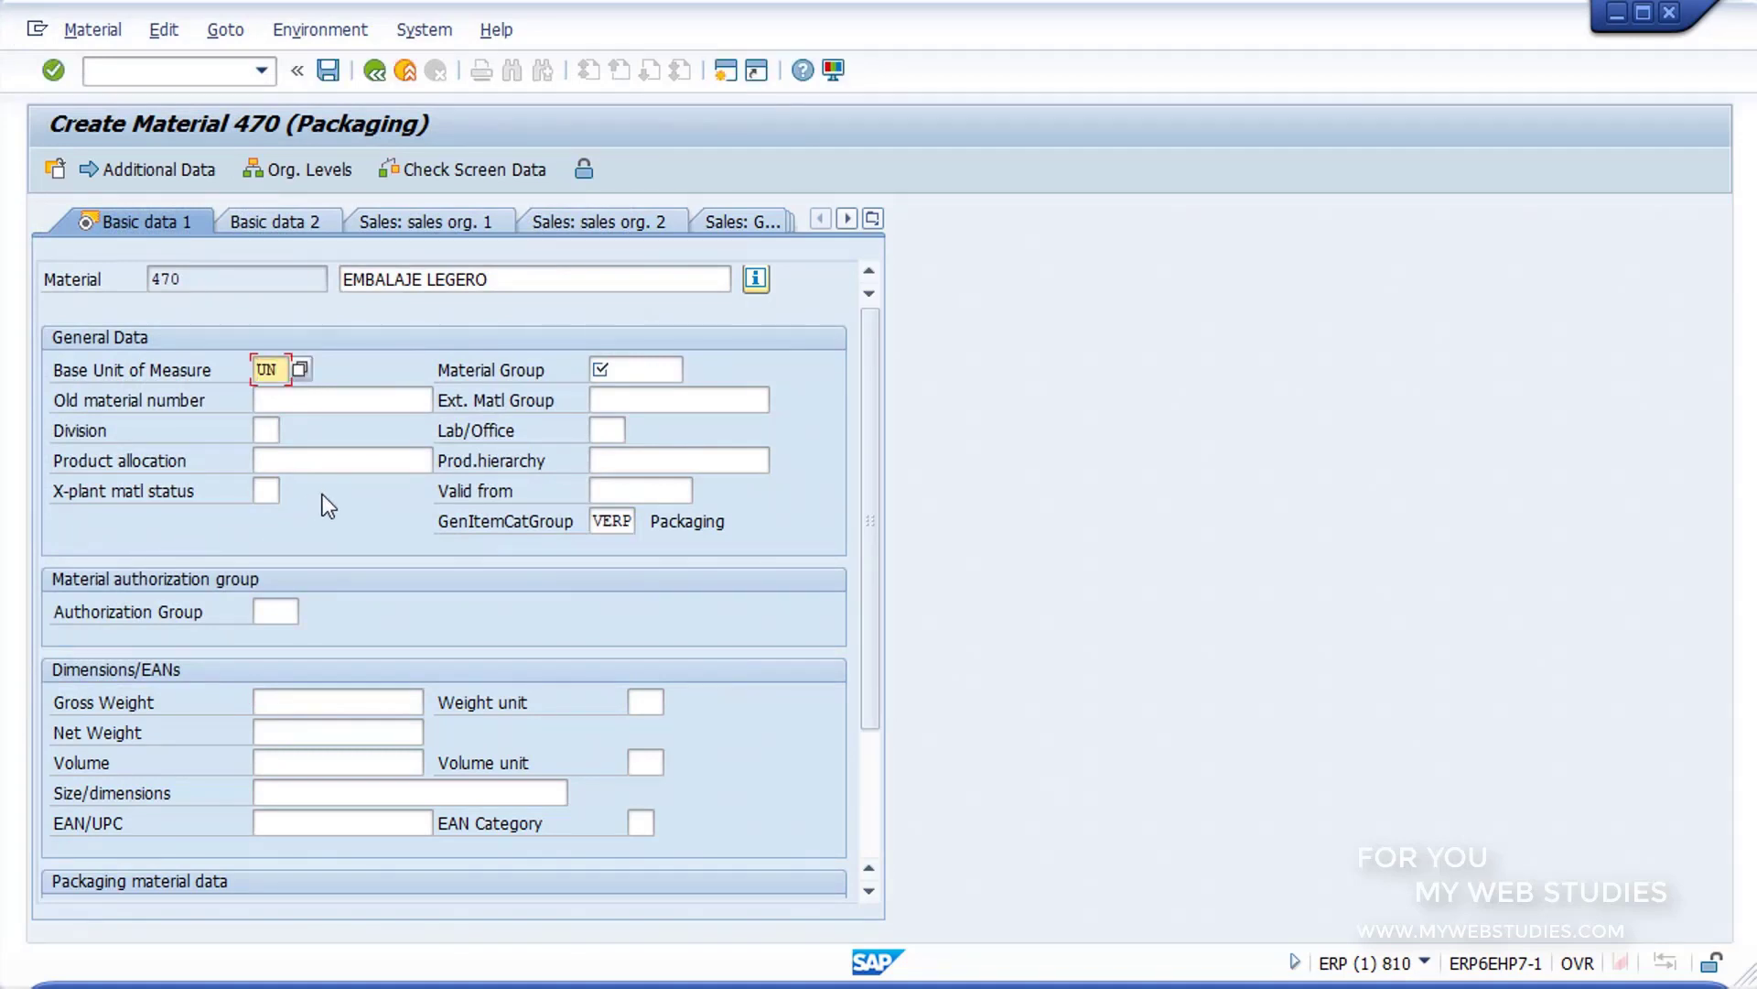
# Step: Set the material group to 00101 and the division to 00, Cross-division, from their possible entries
pyautogui.click(630, 373)
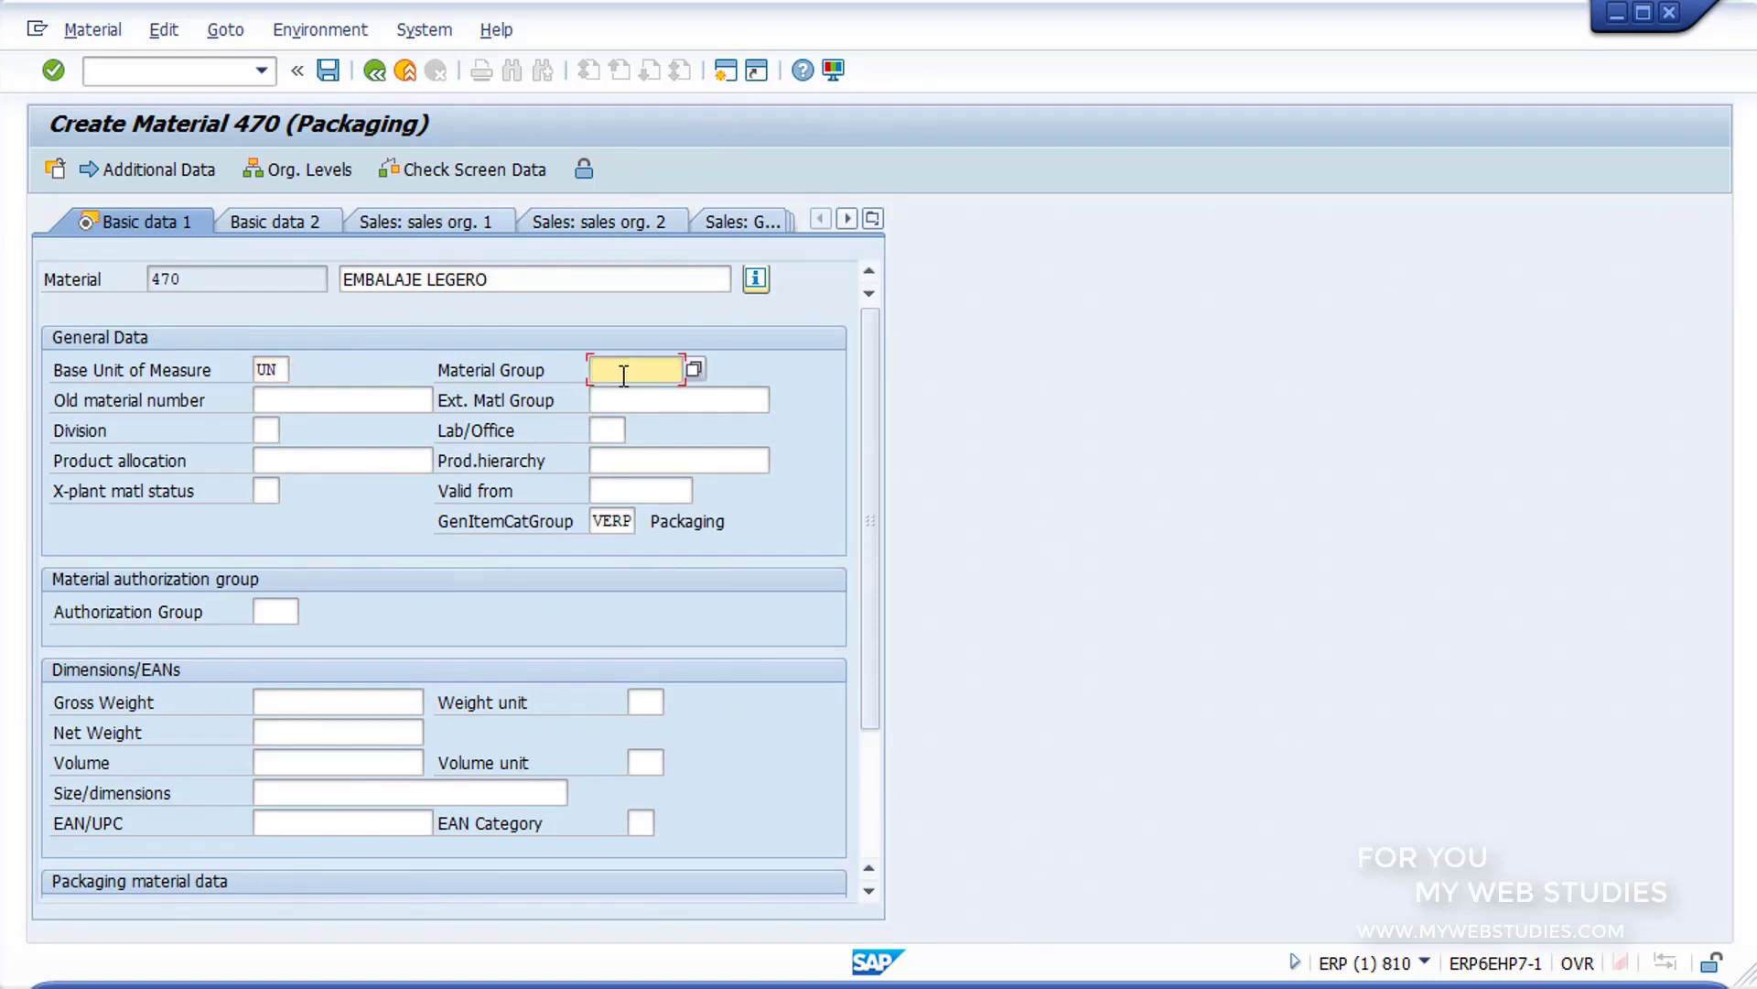
pyautogui.click(694, 370)
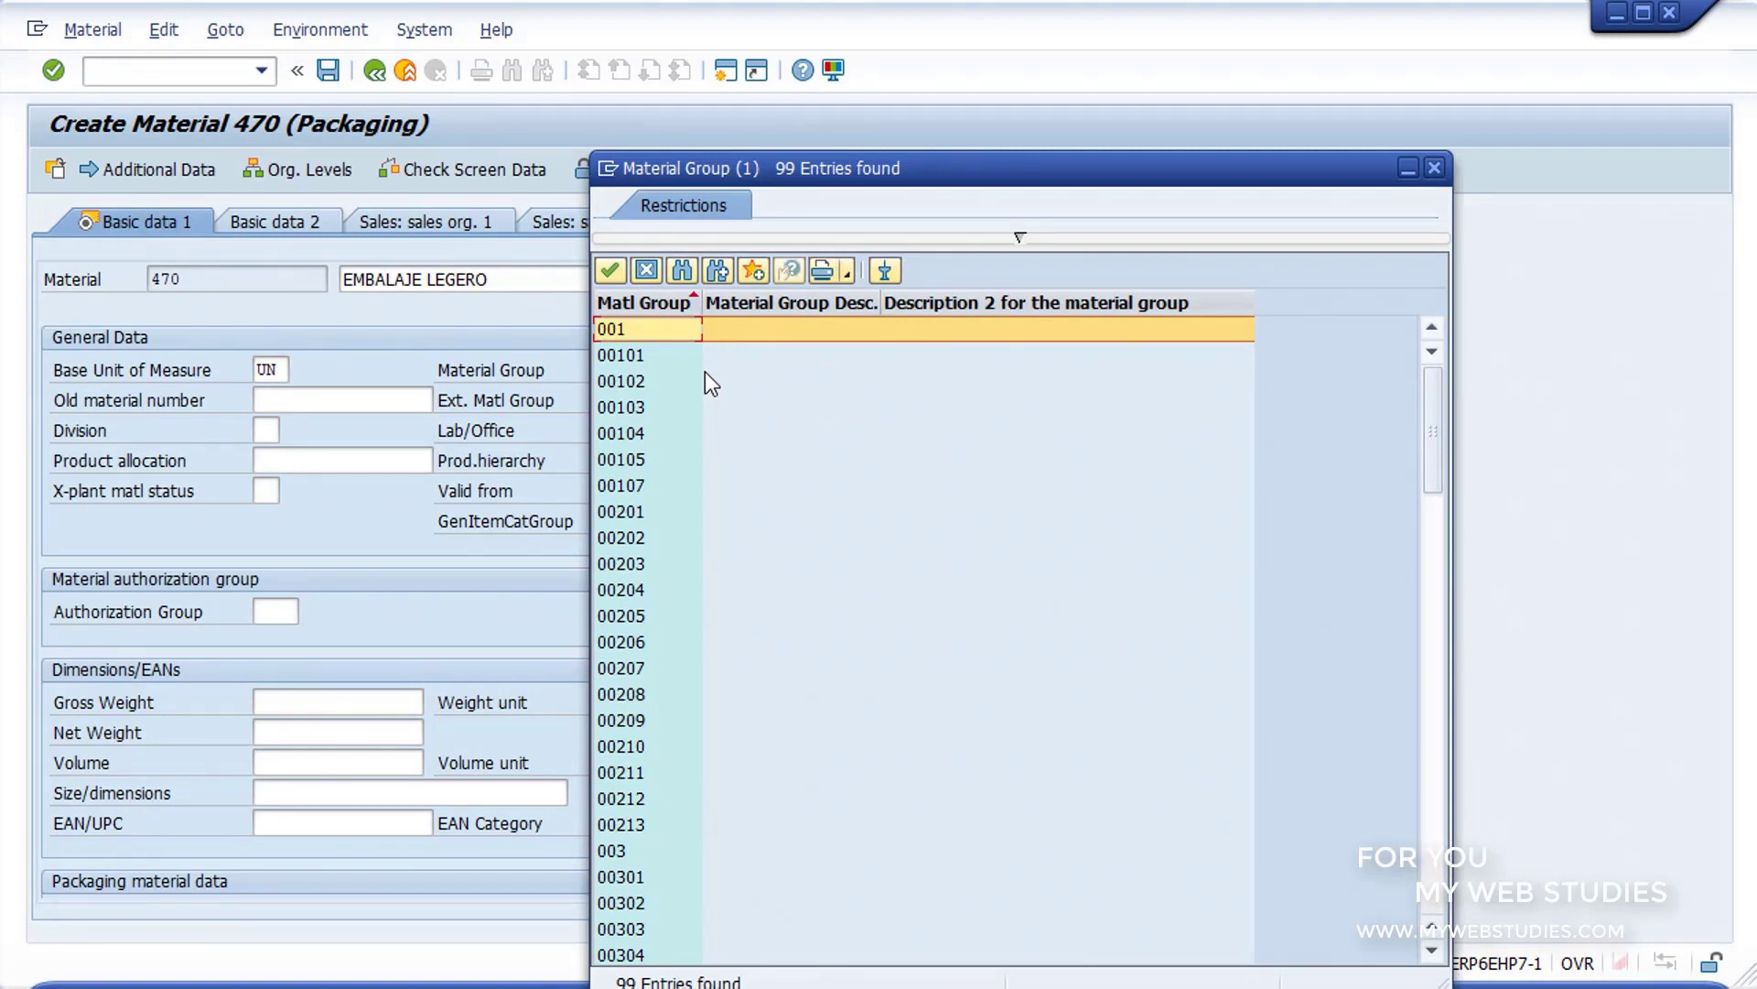
pyautogui.doubleClick(669, 353)
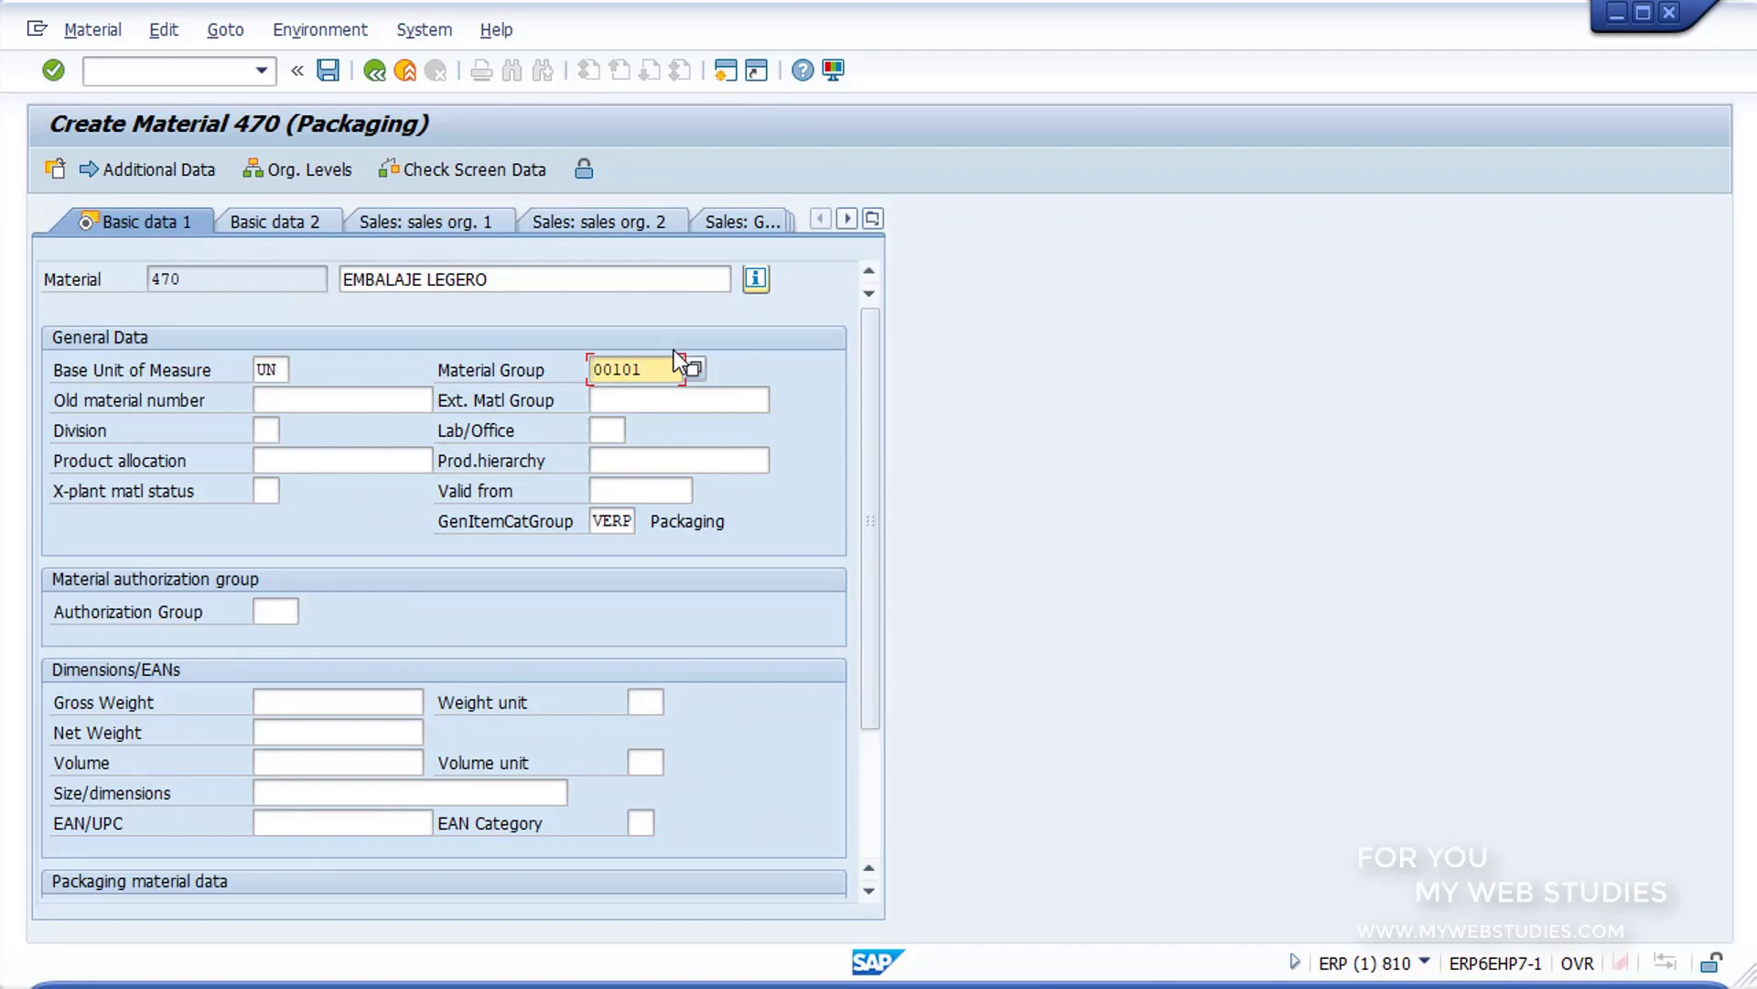
pyautogui.click(282, 427)
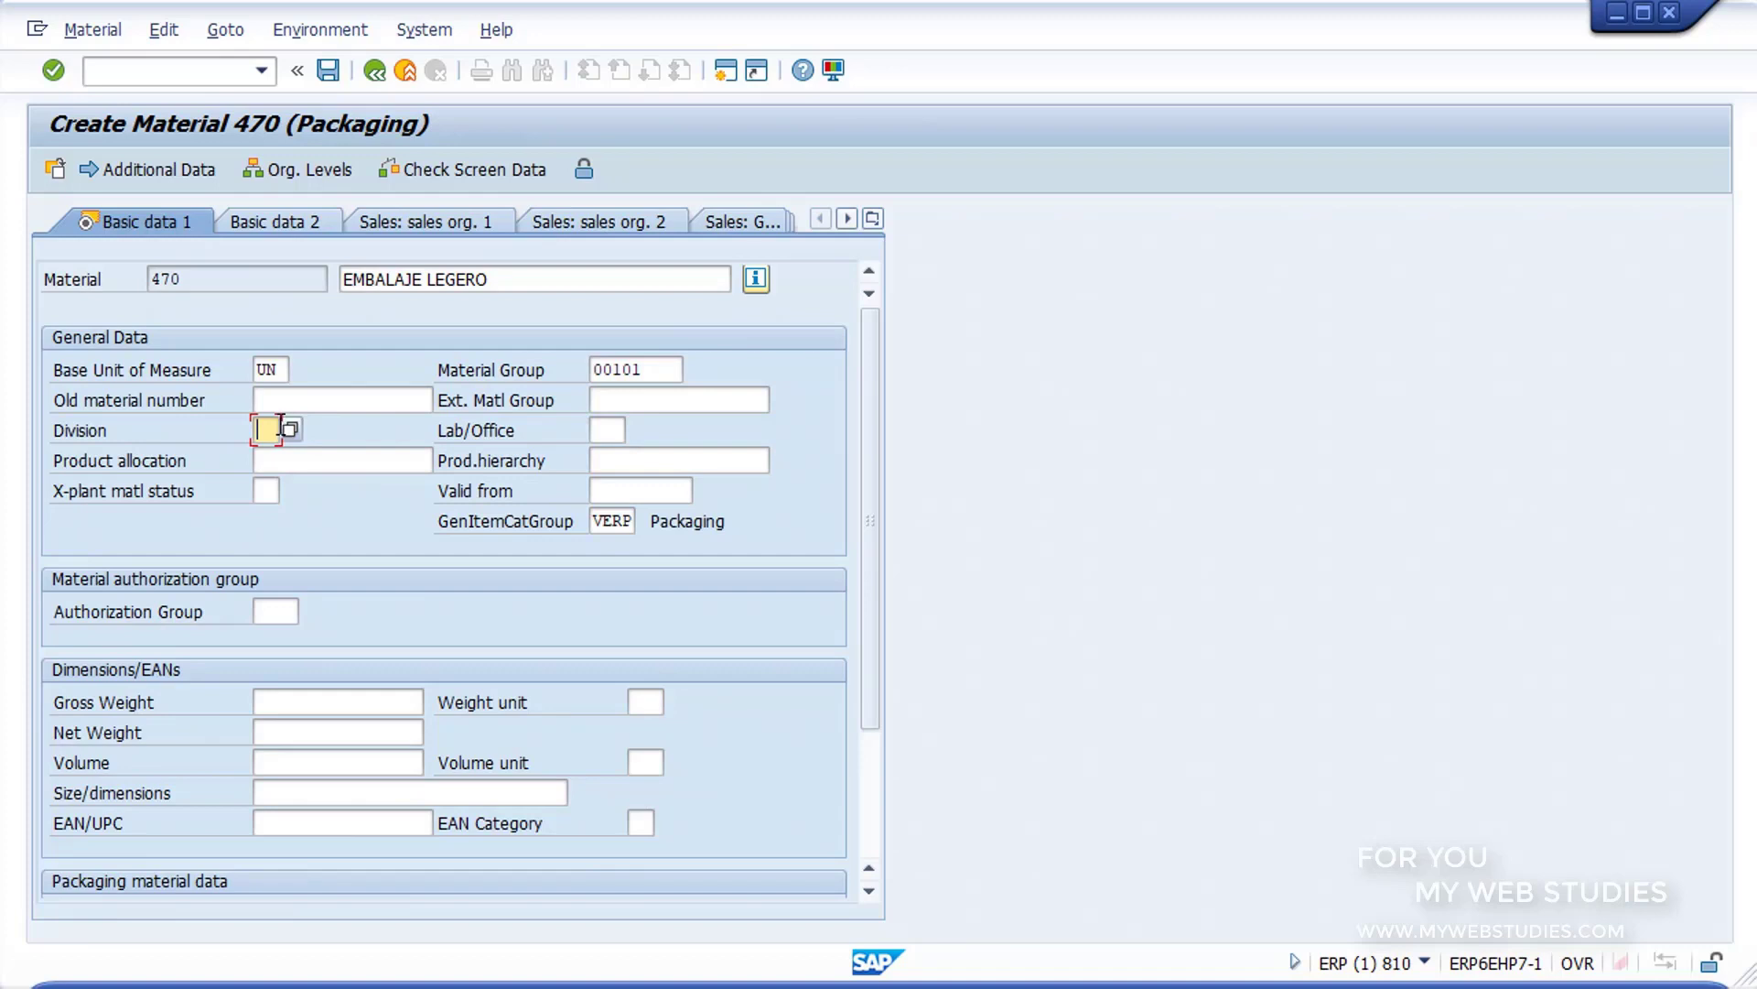
pyautogui.click(289, 428)
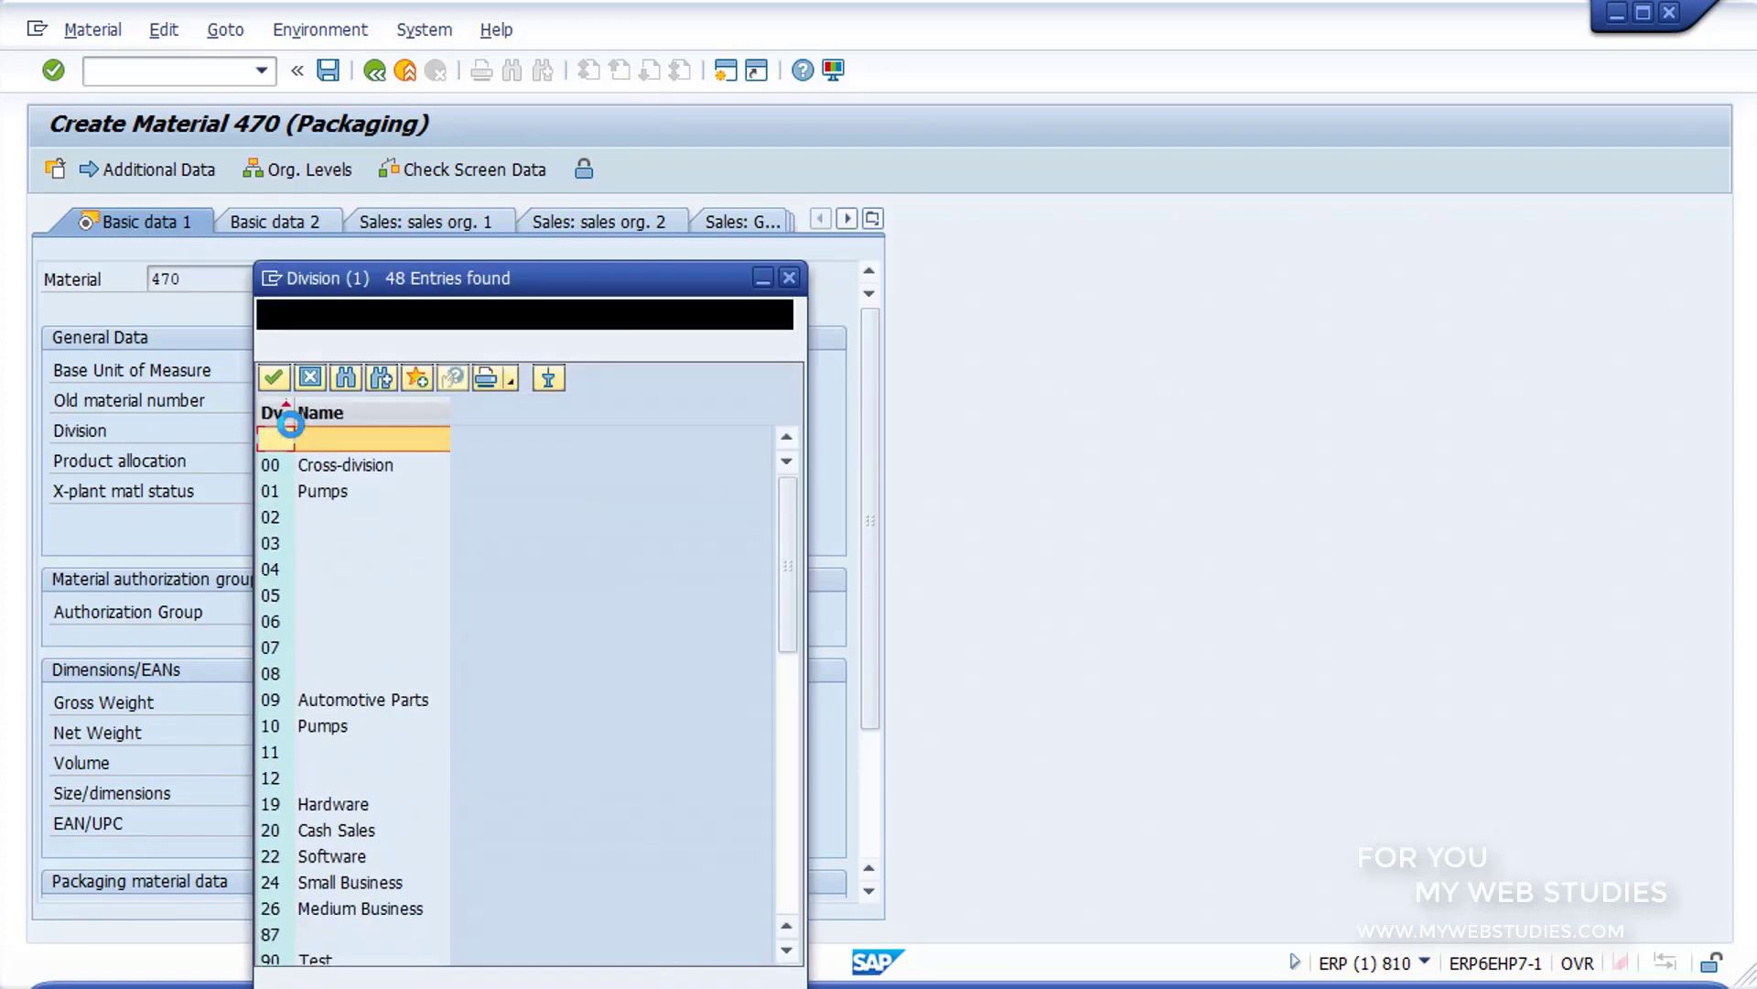
pyautogui.doubleClick(317, 464)
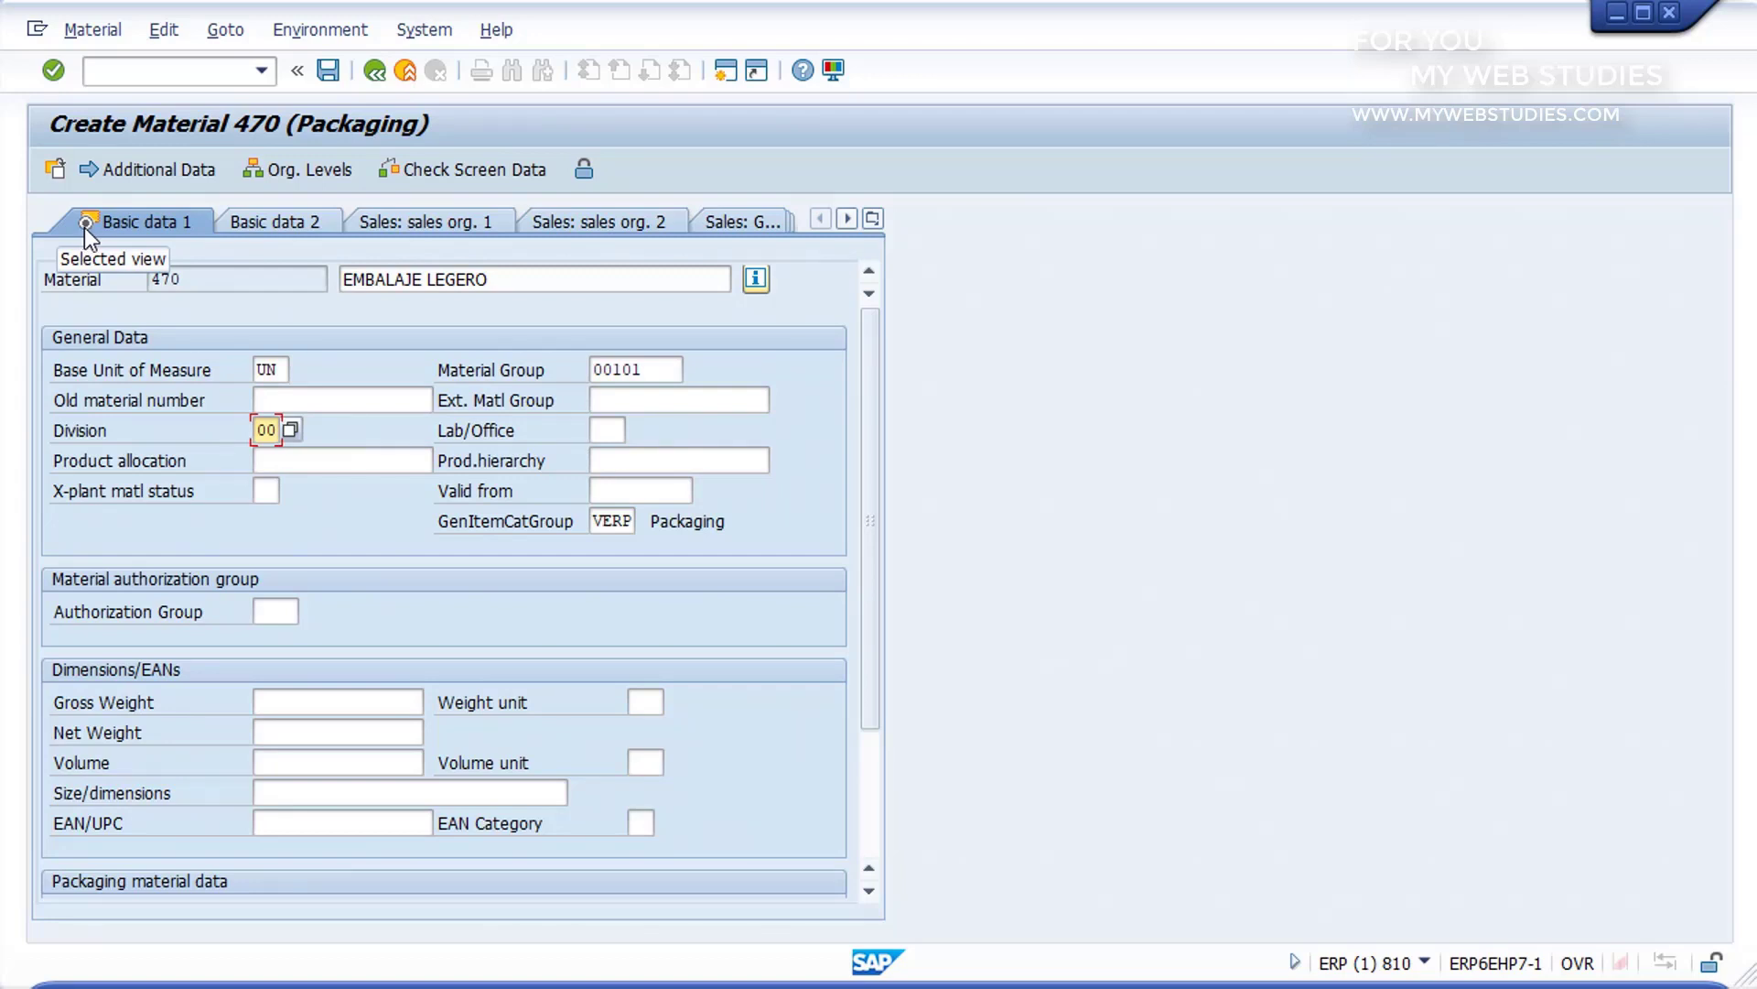
# Step: In the material's Purchasing view, choose EC1, Compras Locales, as the purchasing group from the possible entries
pyautogui.click(853, 221)
pyautogui.click(853, 221)
pyautogui.click(853, 221)
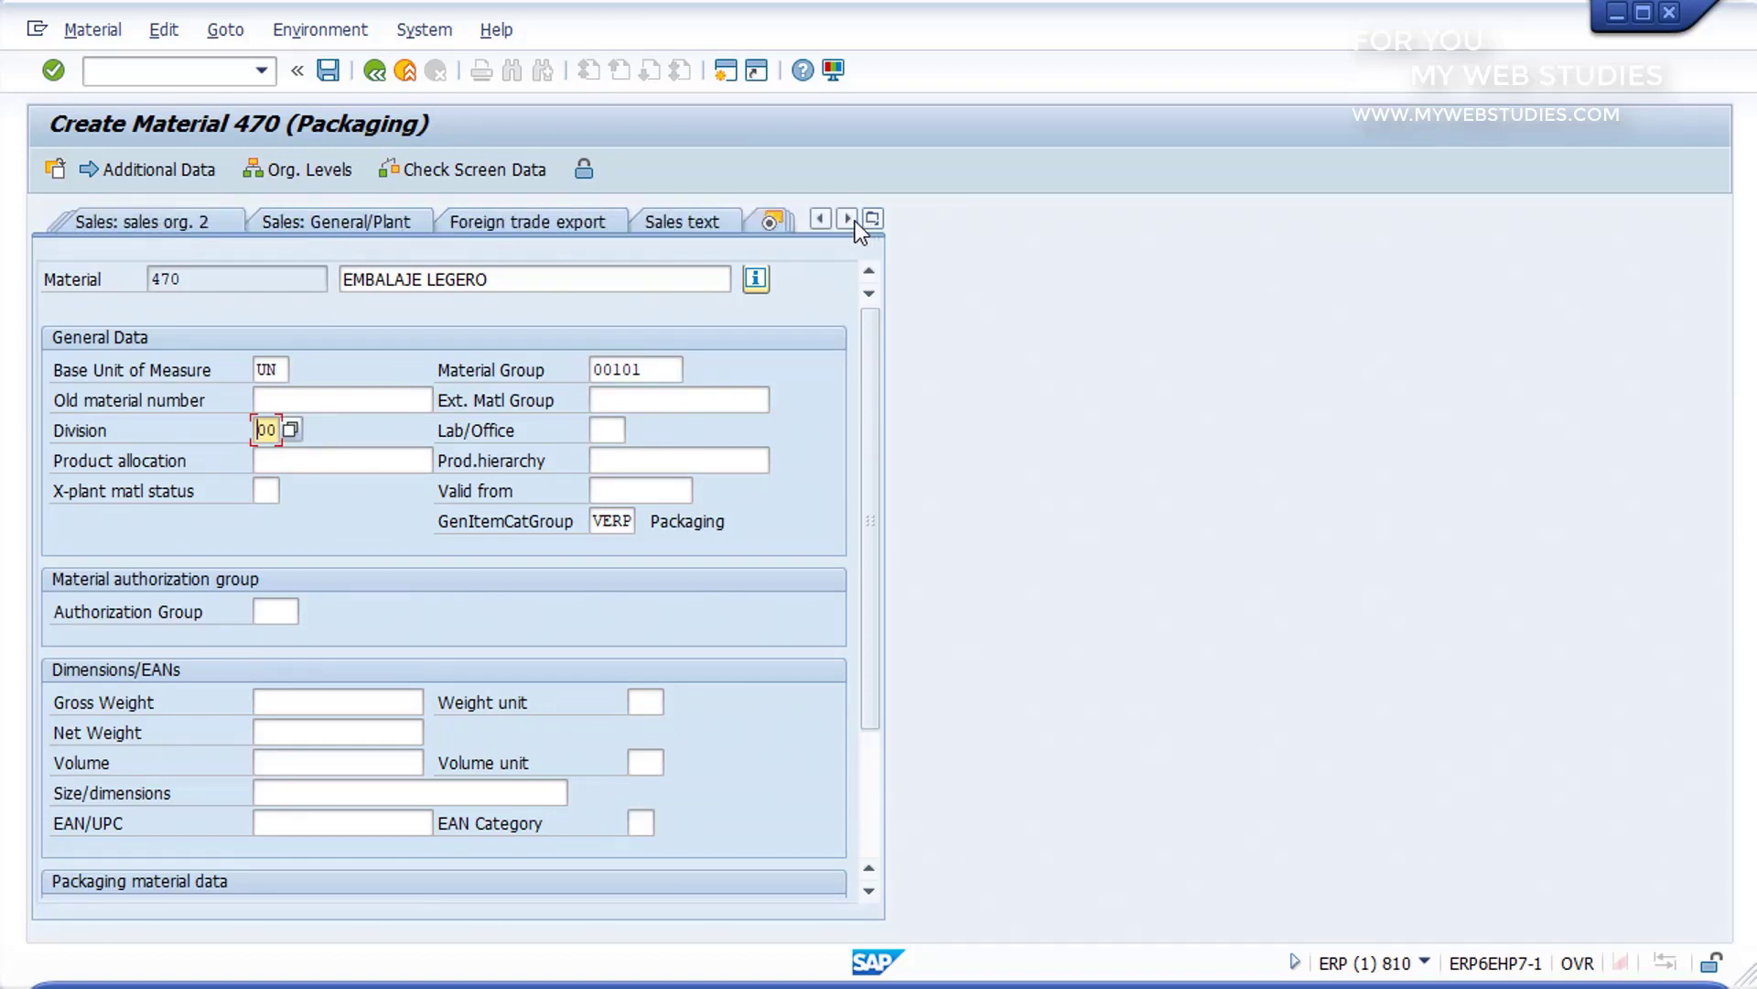
pyautogui.click(853, 221)
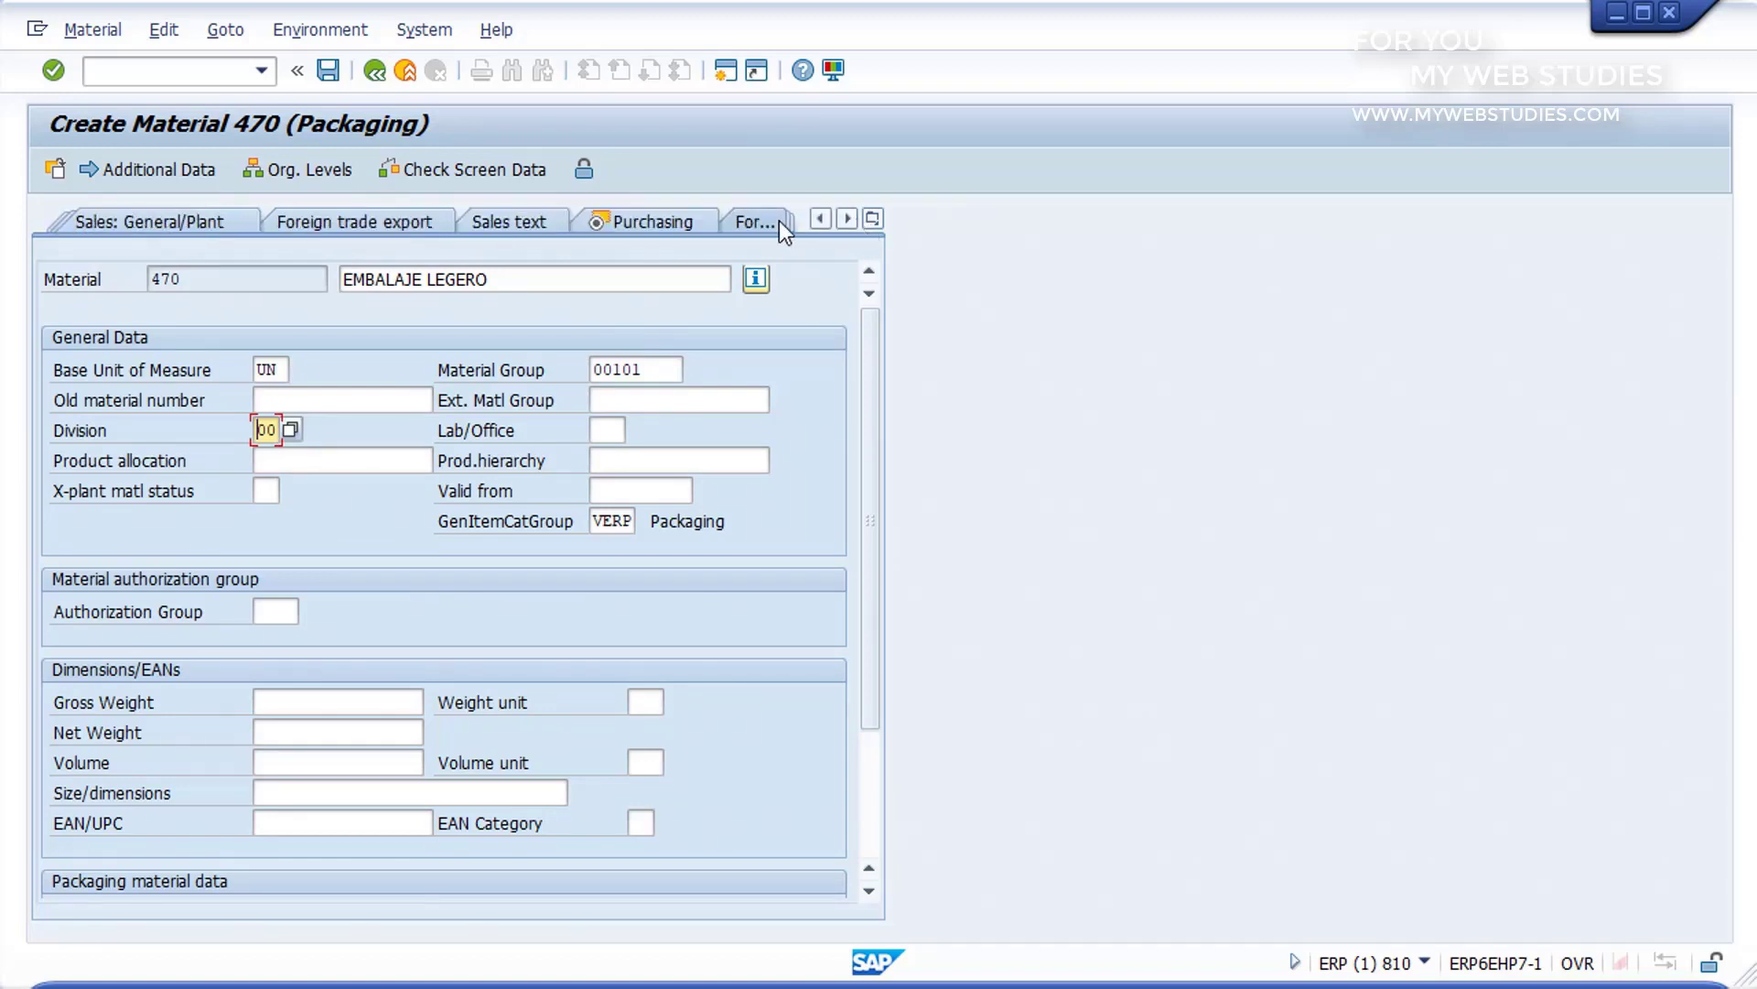
pyautogui.click(648, 222)
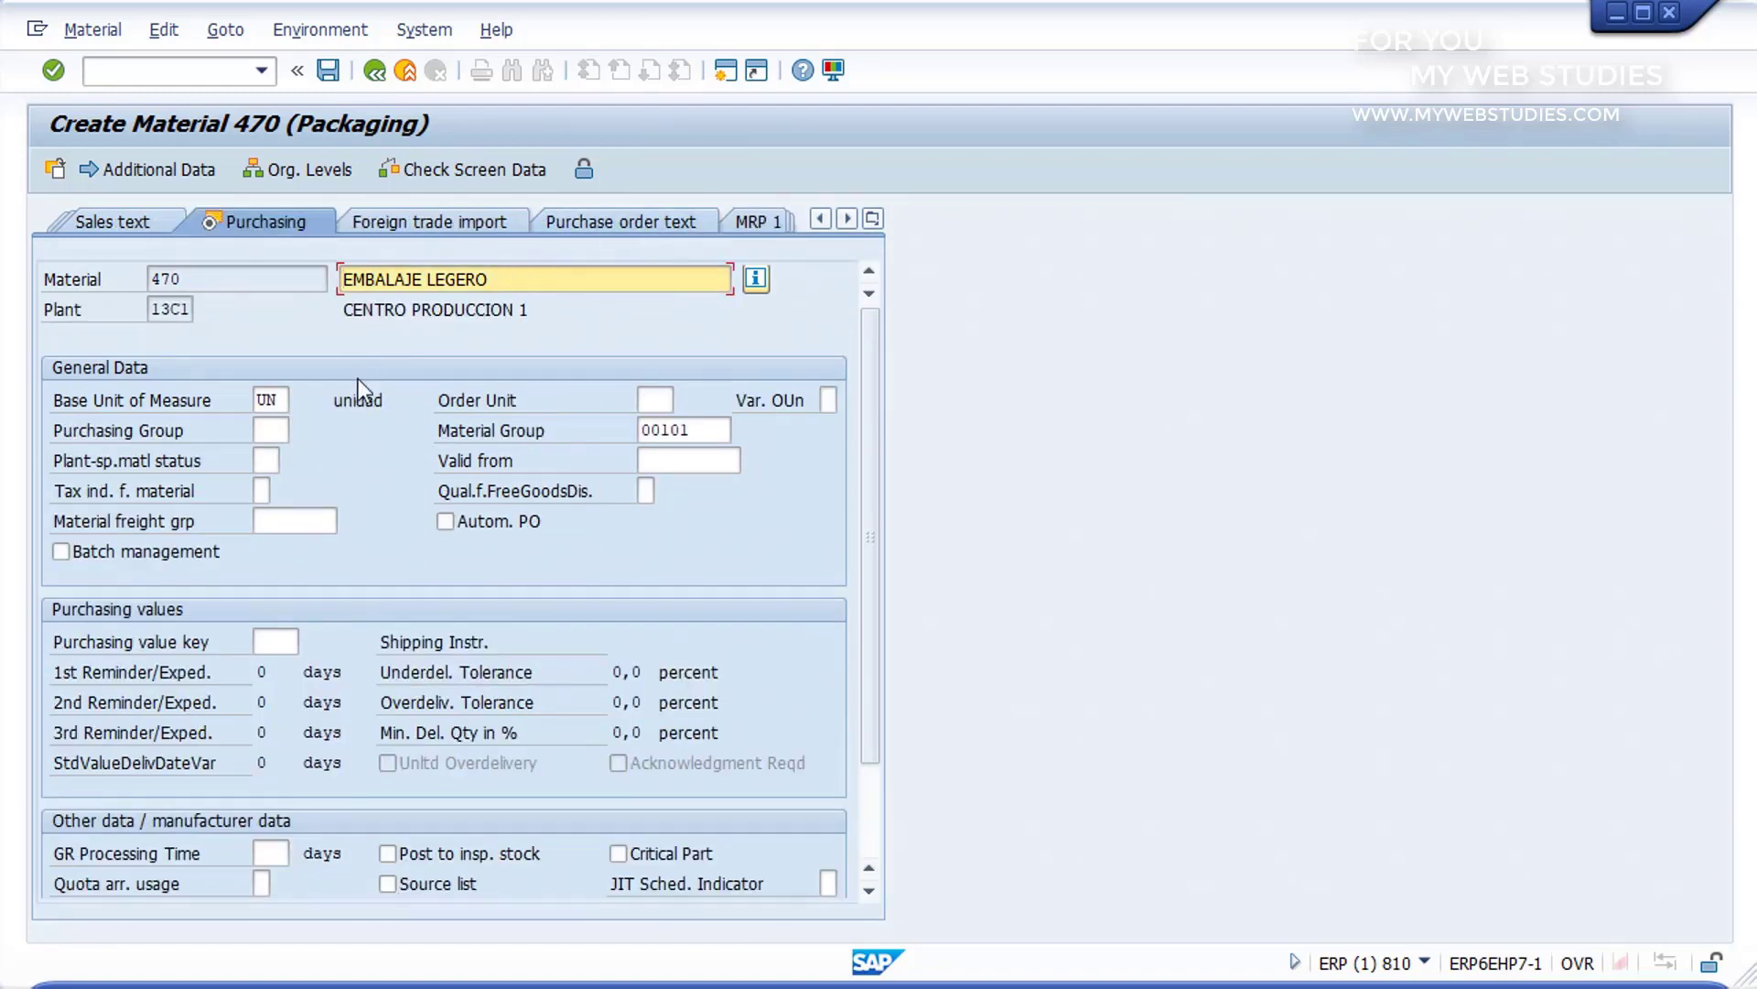
pyautogui.click(271, 428)
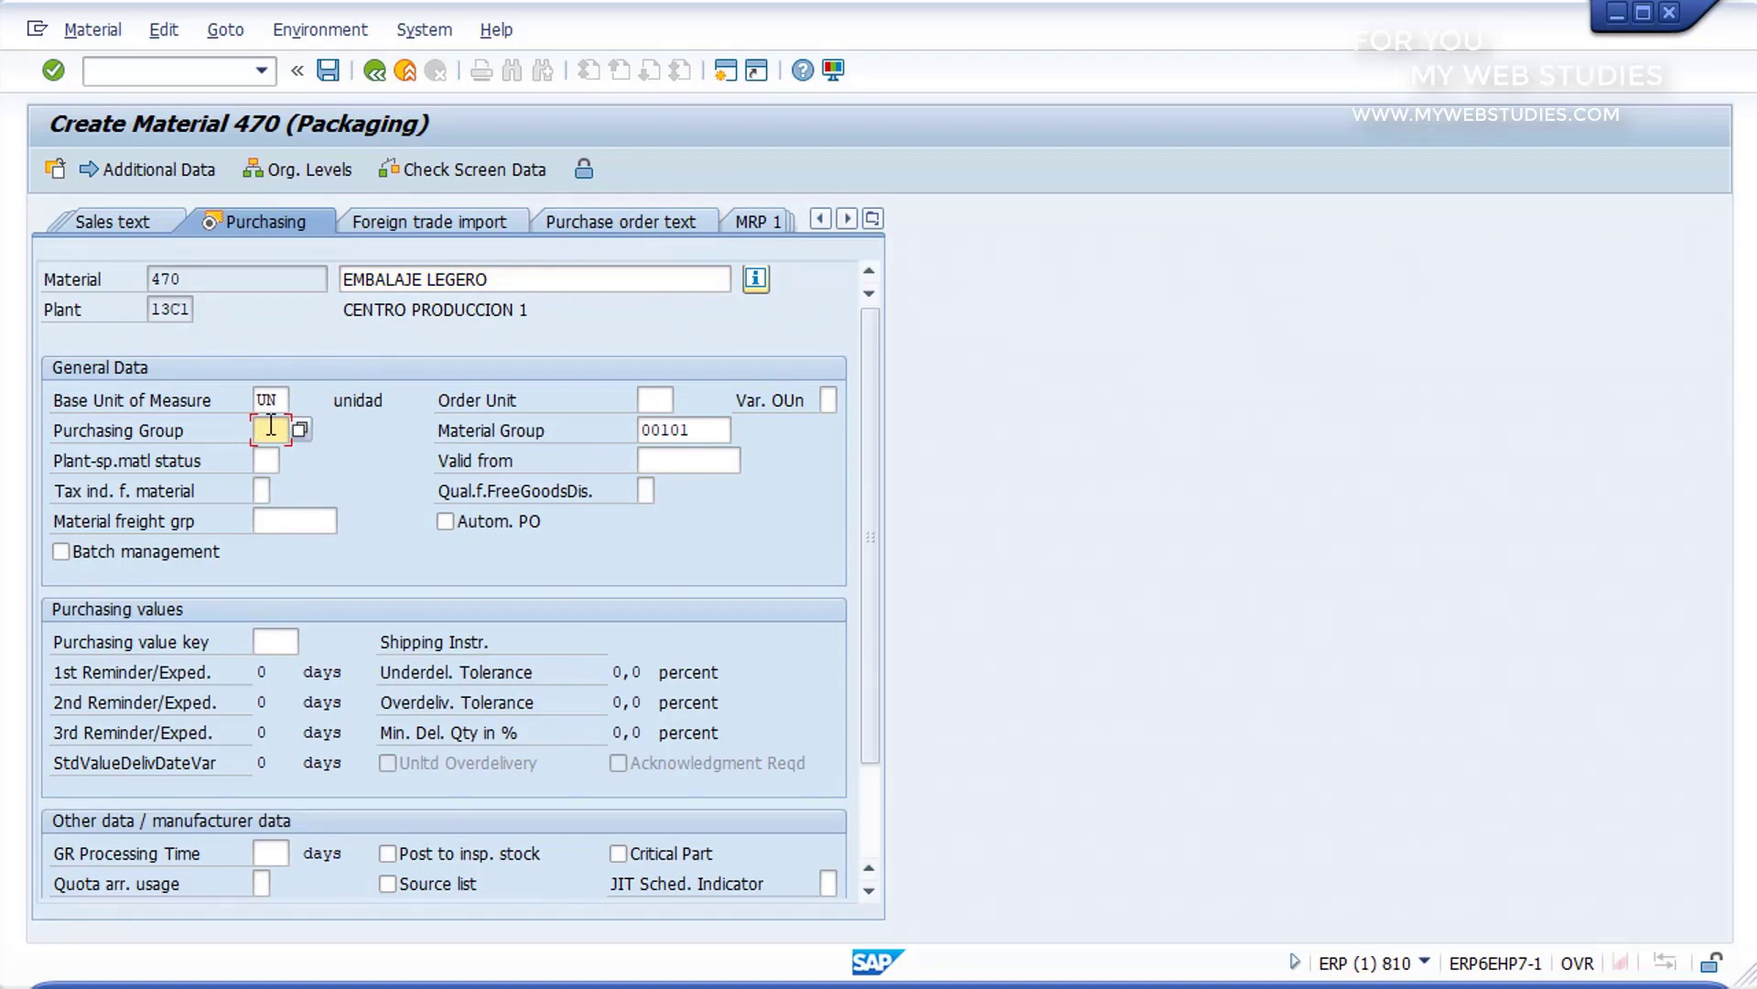
pyautogui.click(302, 430)
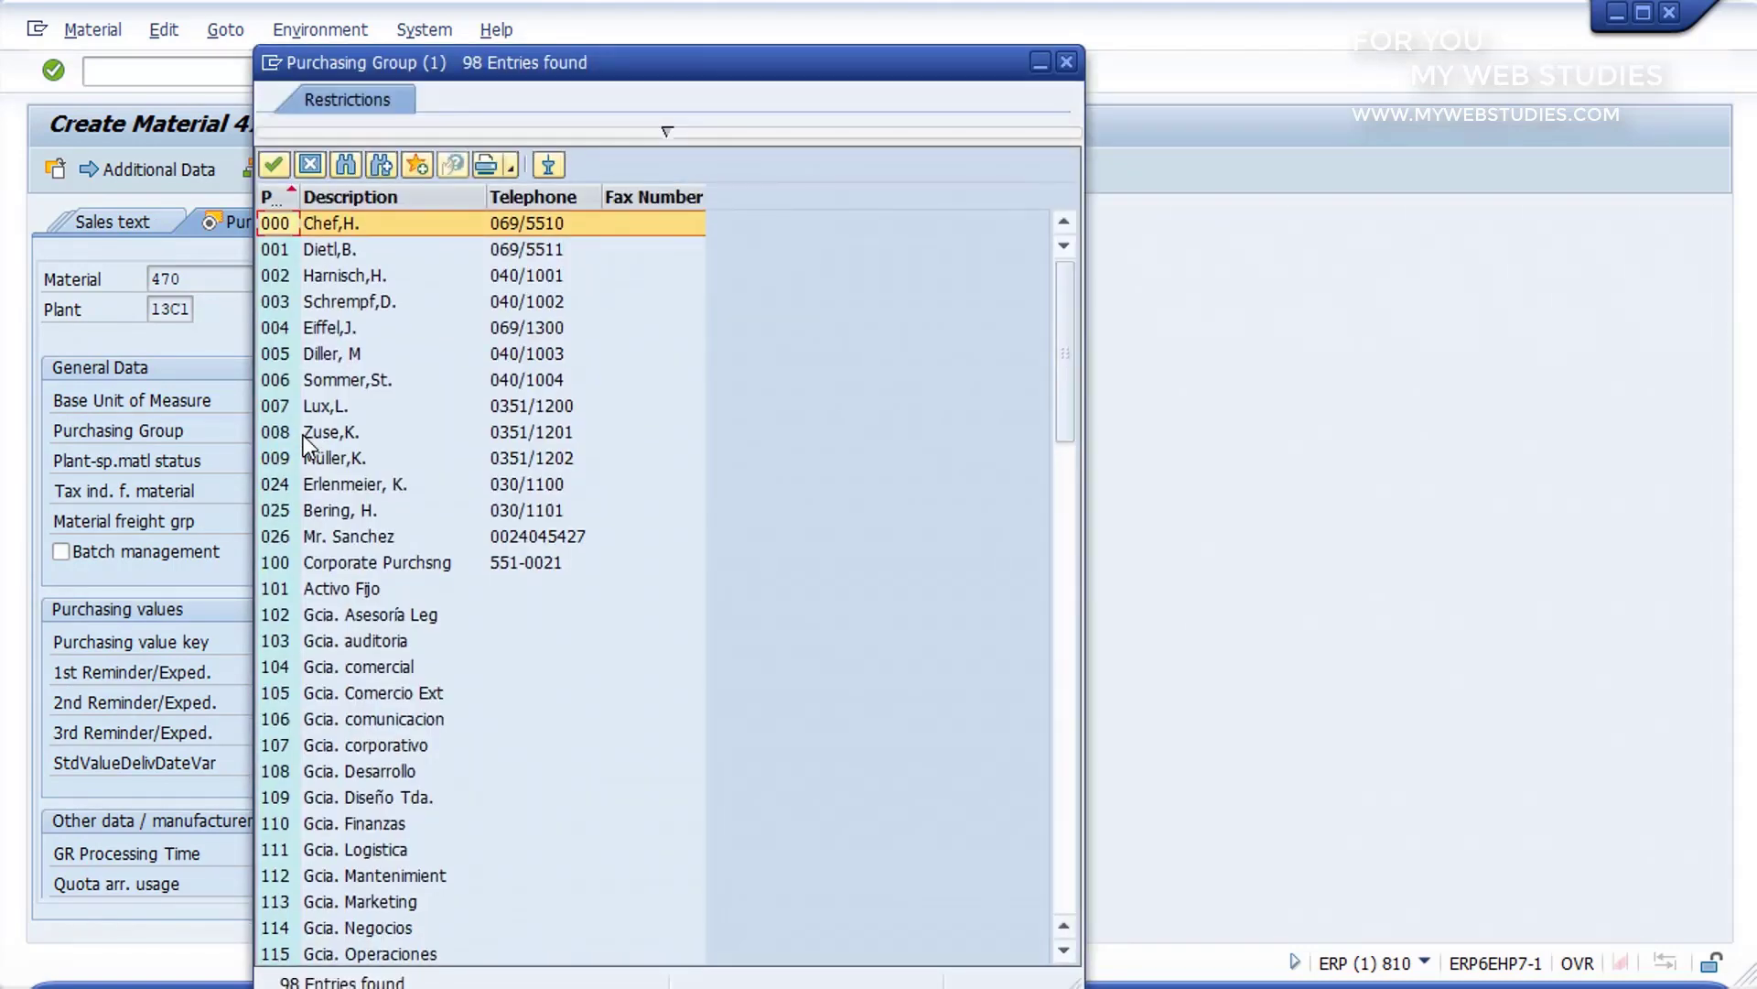
pyautogui.scroll(-12, 305, 440)
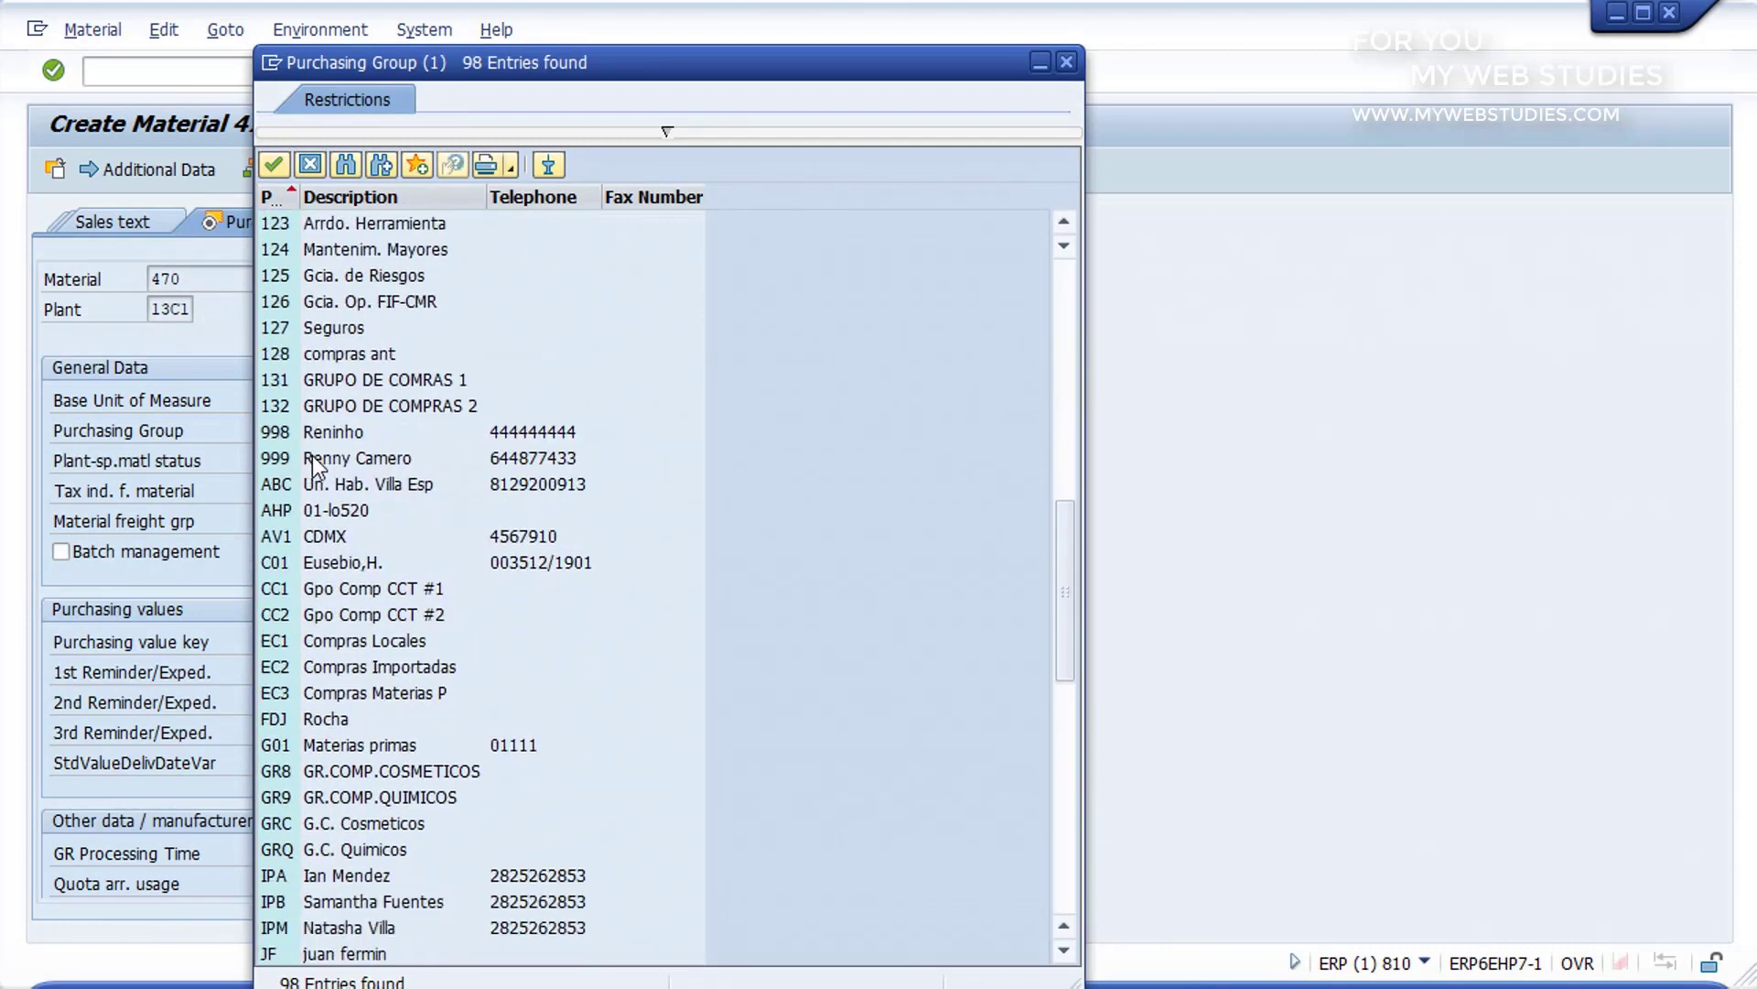
pyautogui.doubleClick(365, 633)
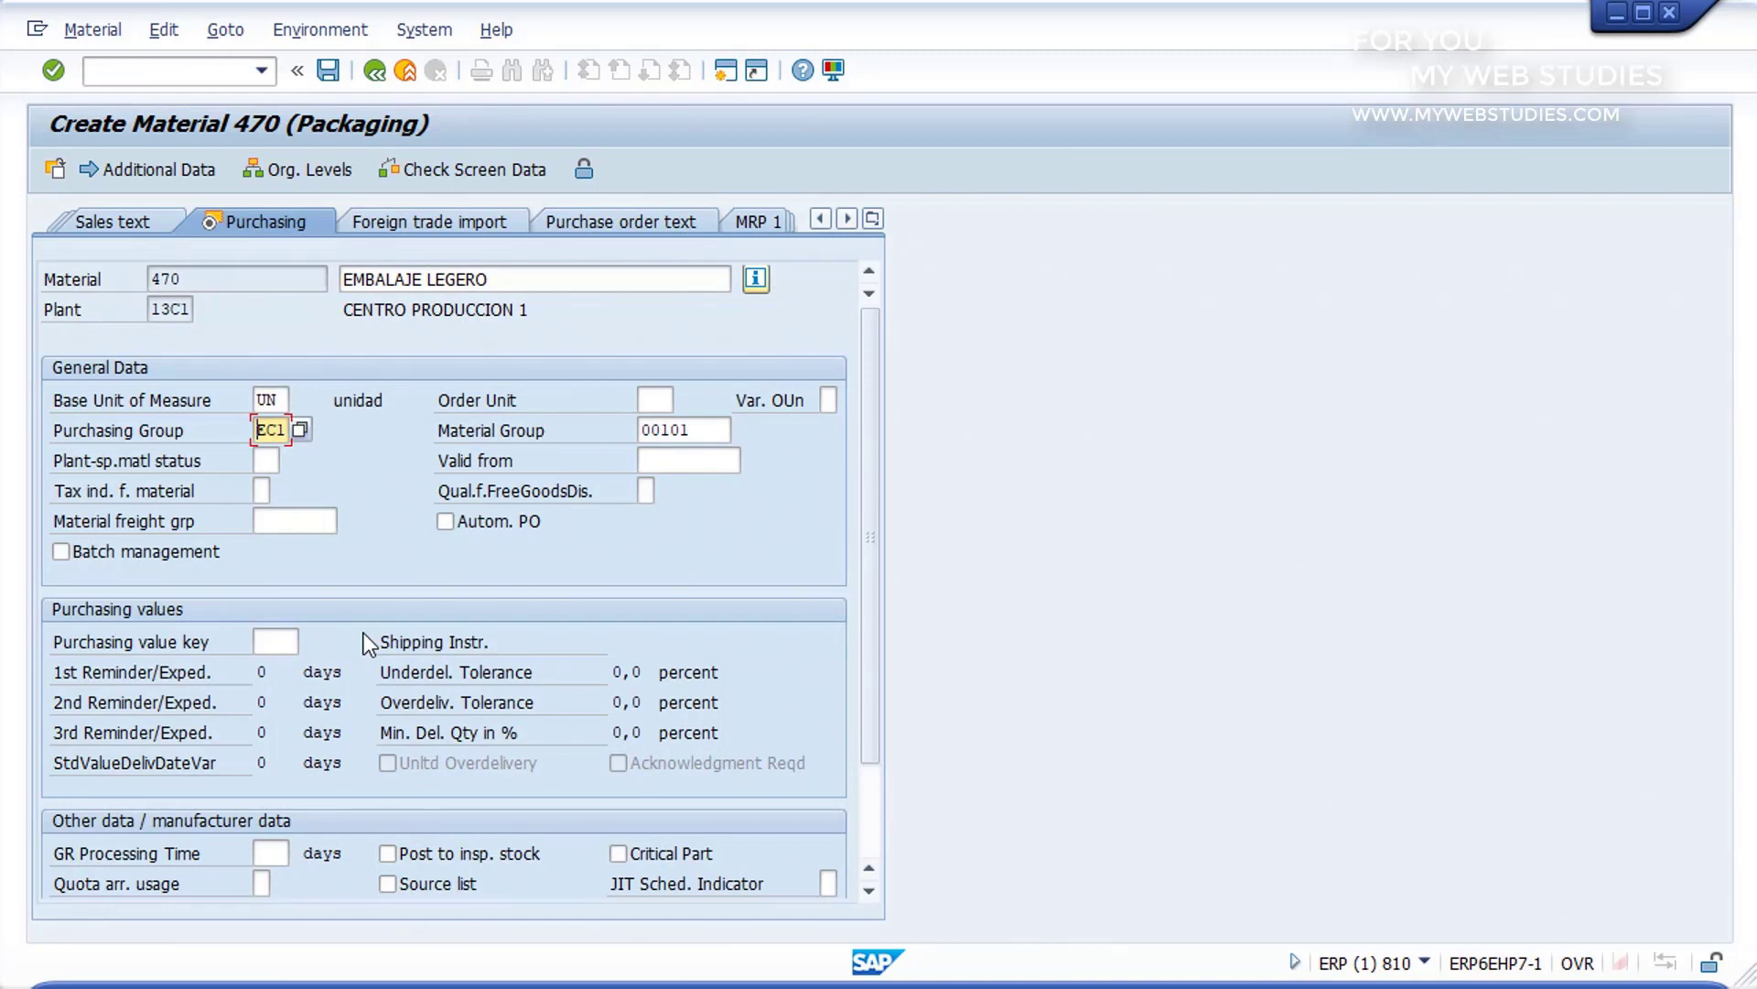
# Step: In the material's Accounting 1 view, set the price control to S, Standard price, from the possible entries
pyautogui.click(847, 219)
pyautogui.click(847, 218)
pyautogui.click(848, 219)
pyautogui.click(848, 219)
pyautogui.click(848, 219)
pyautogui.click(848, 219)
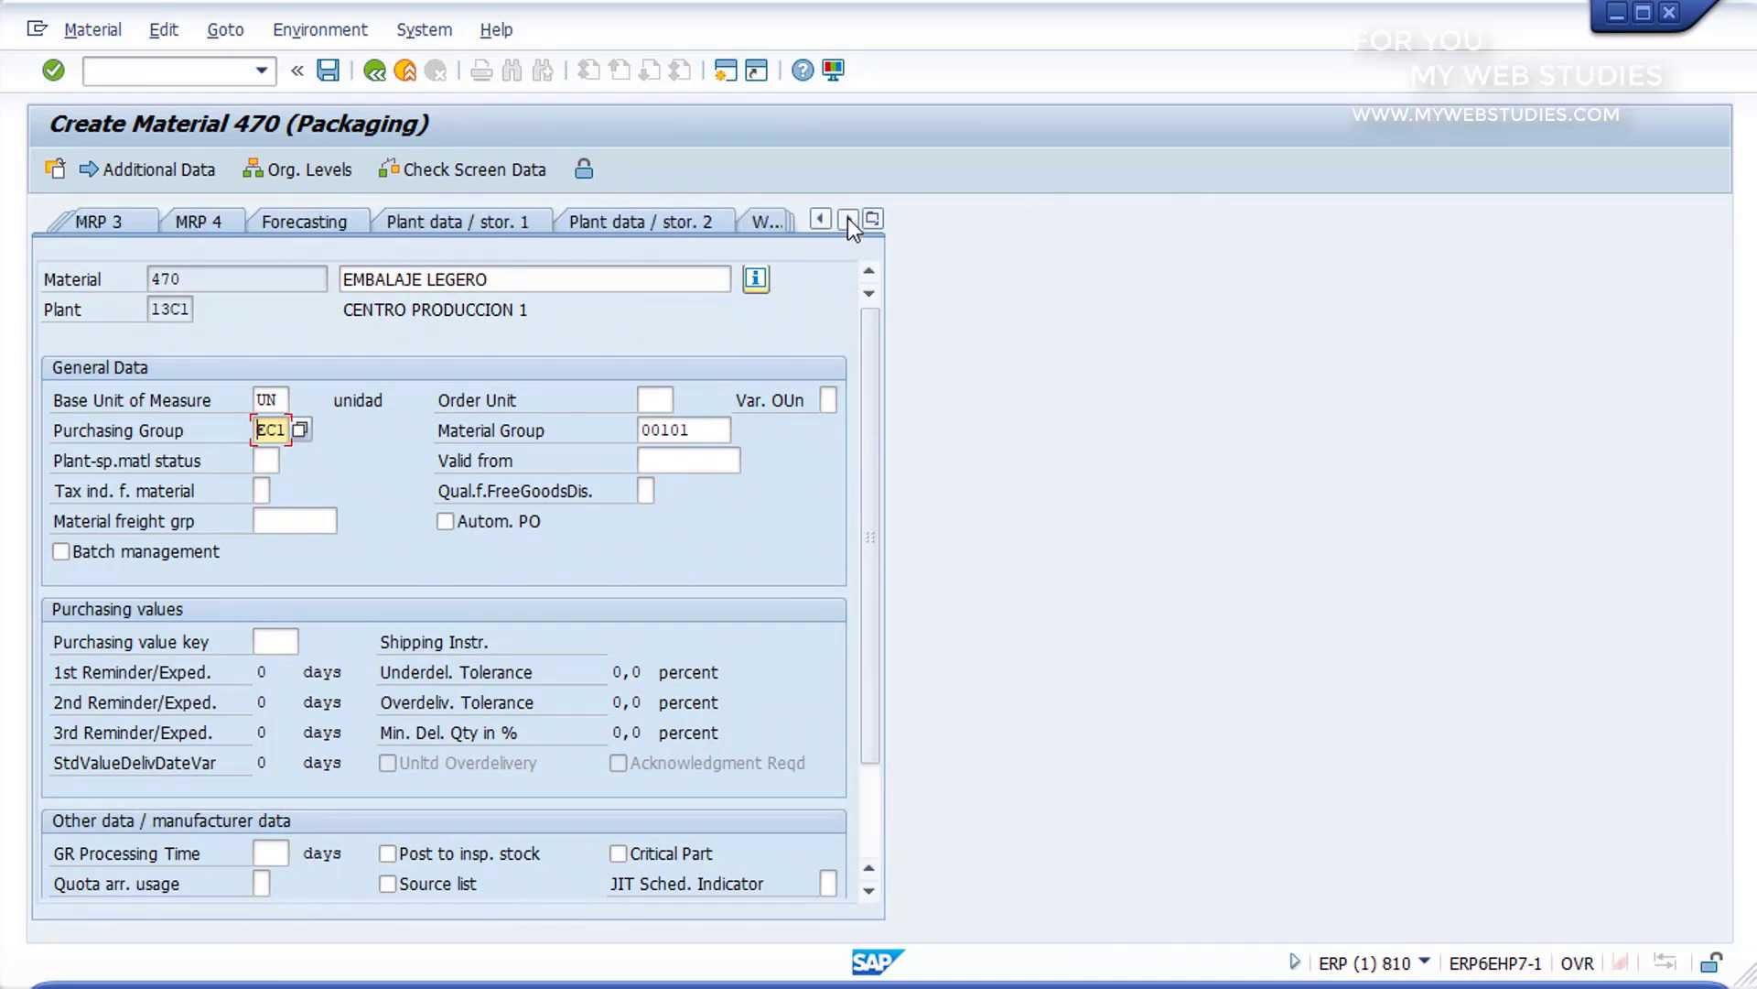
pyautogui.click(847, 218)
pyautogui.click(848, 219)
pyautogui.click(848, 219)
pyautogui.click(848, 218)
pyautogui.click(847, 219)
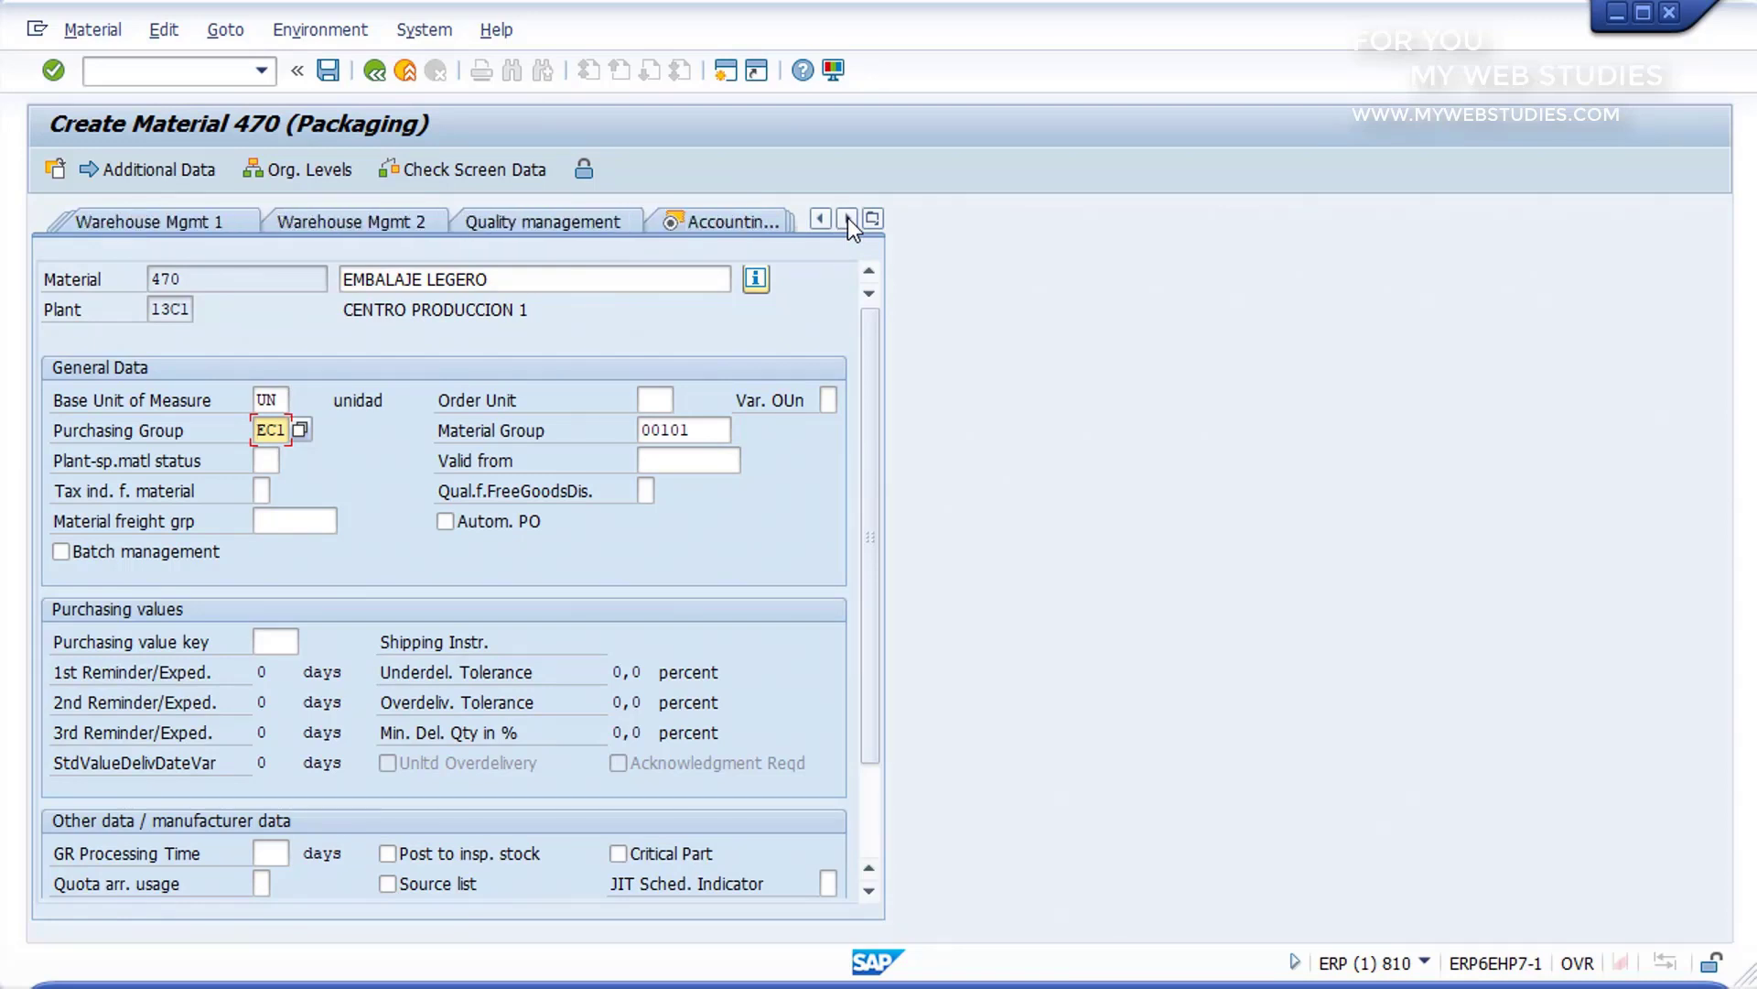
pyautogui.click(847, 219)
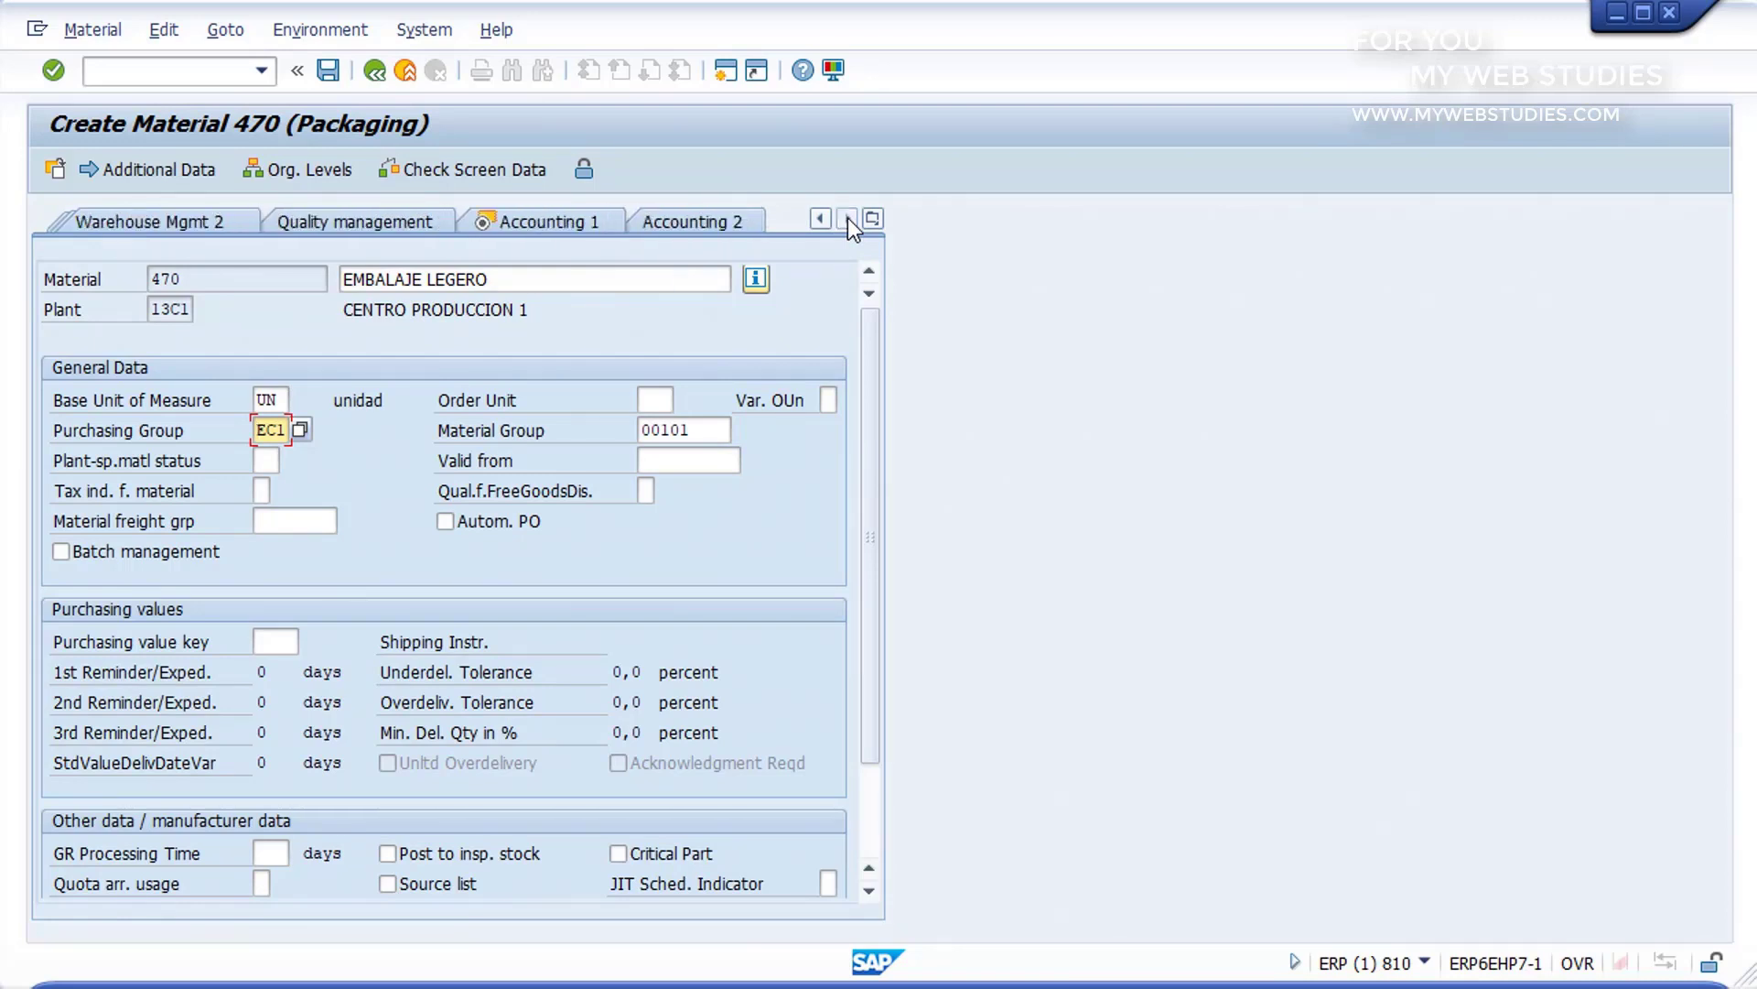
pyautogui.click(546, 222)
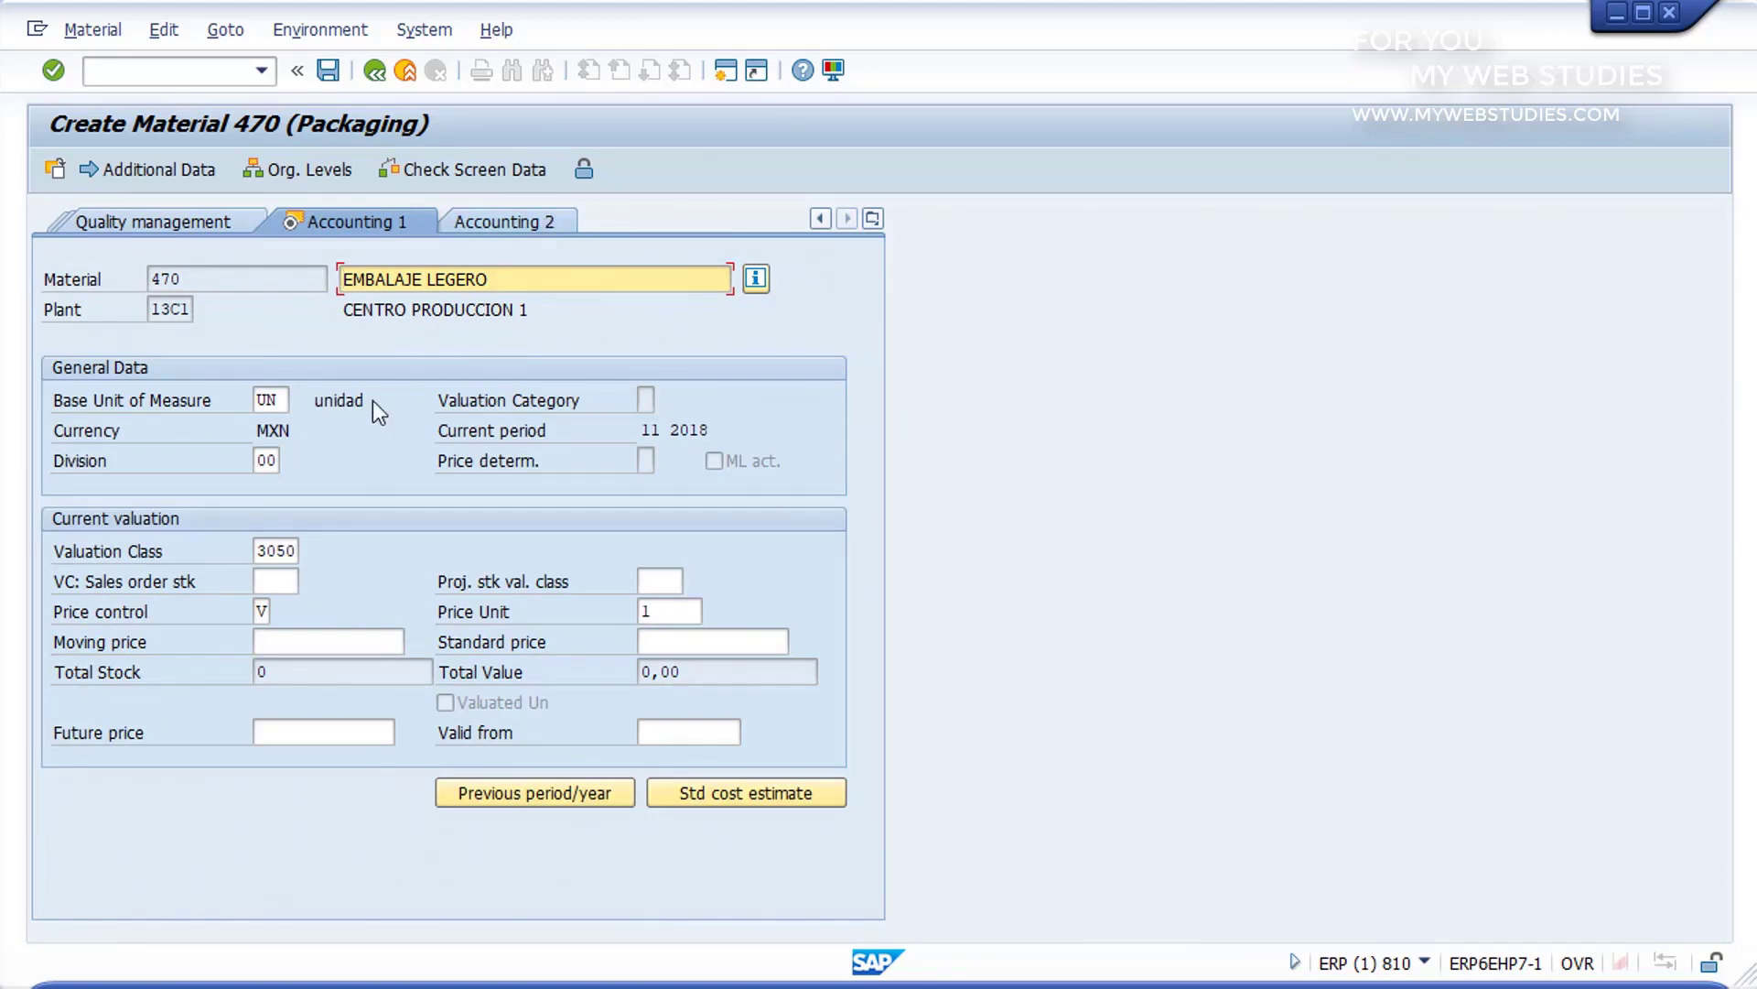
pyautogui.click(262, 612)
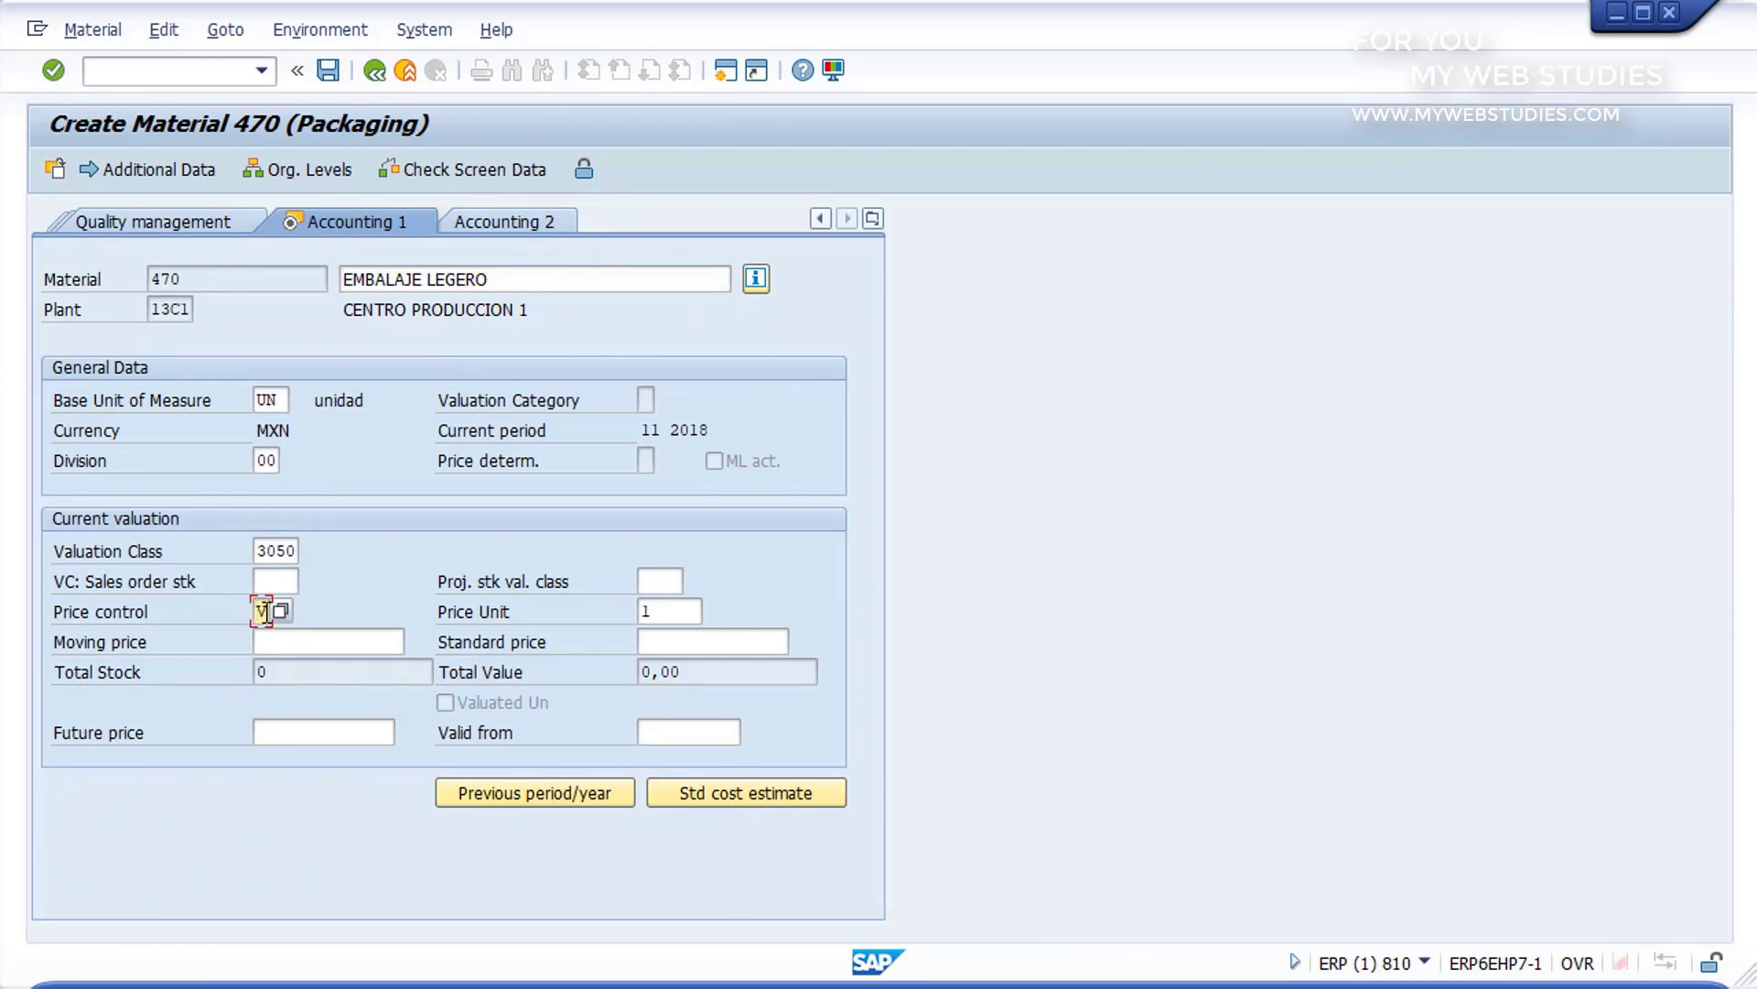
pyautogui.click(278, 611)
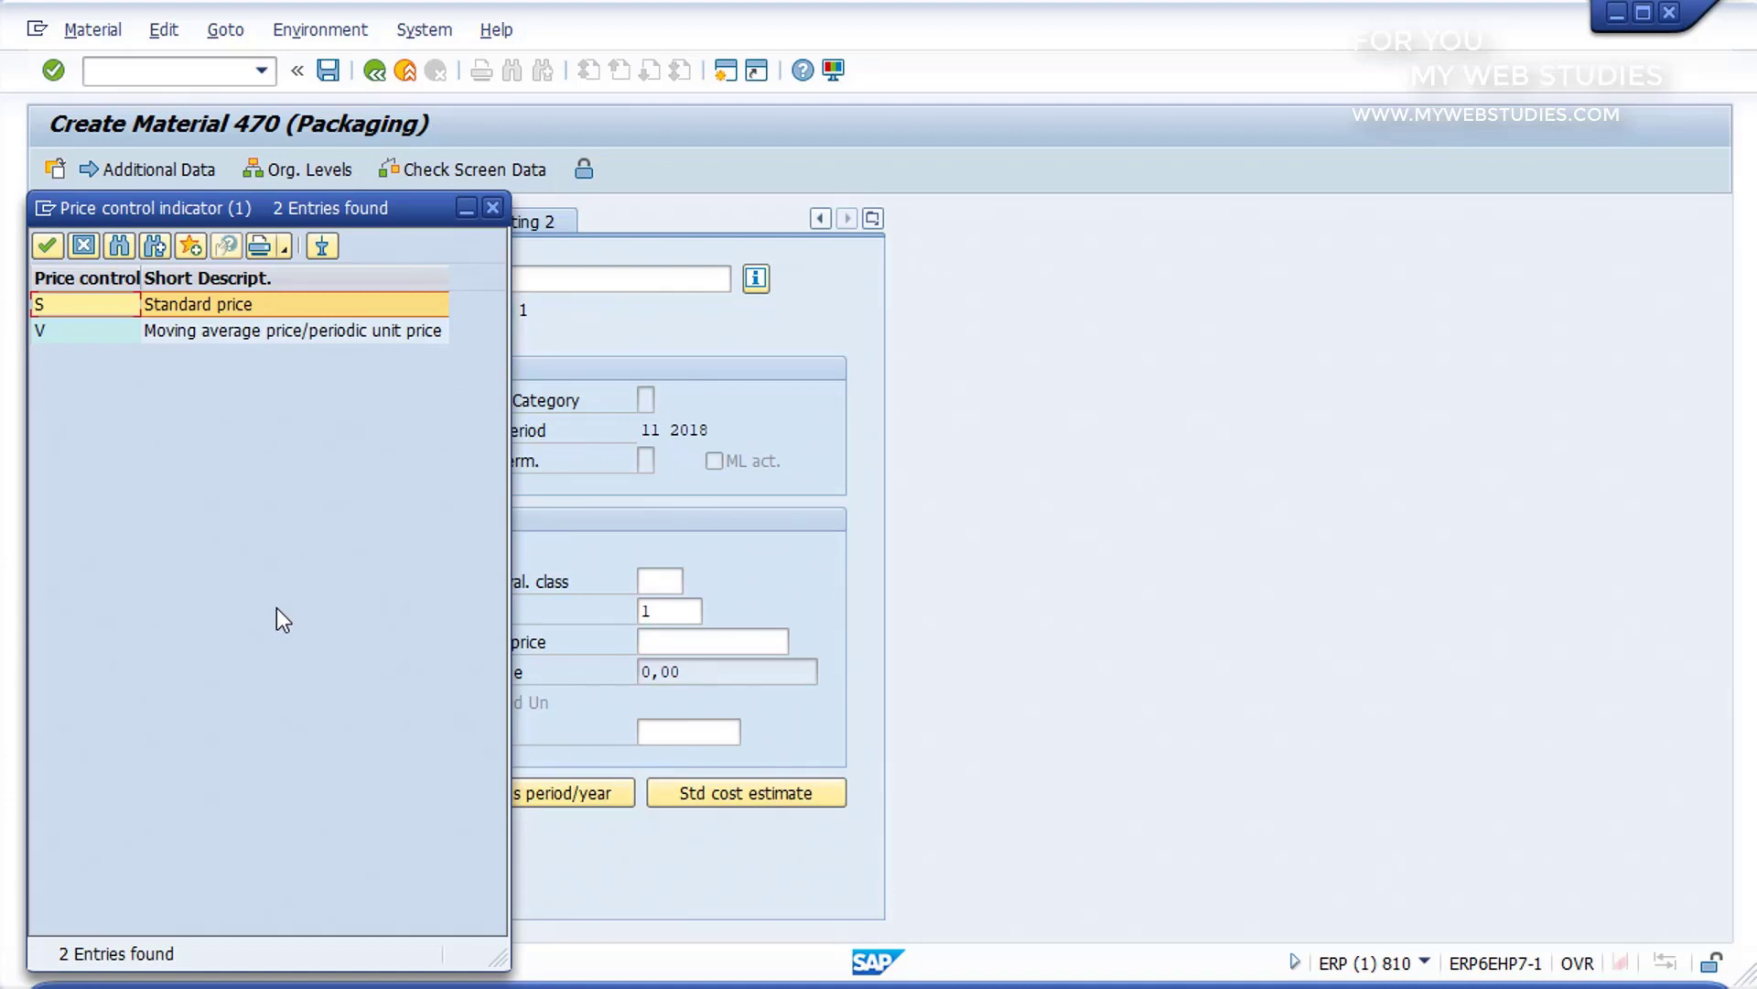
pyautogui.doubleClick(222, 300)
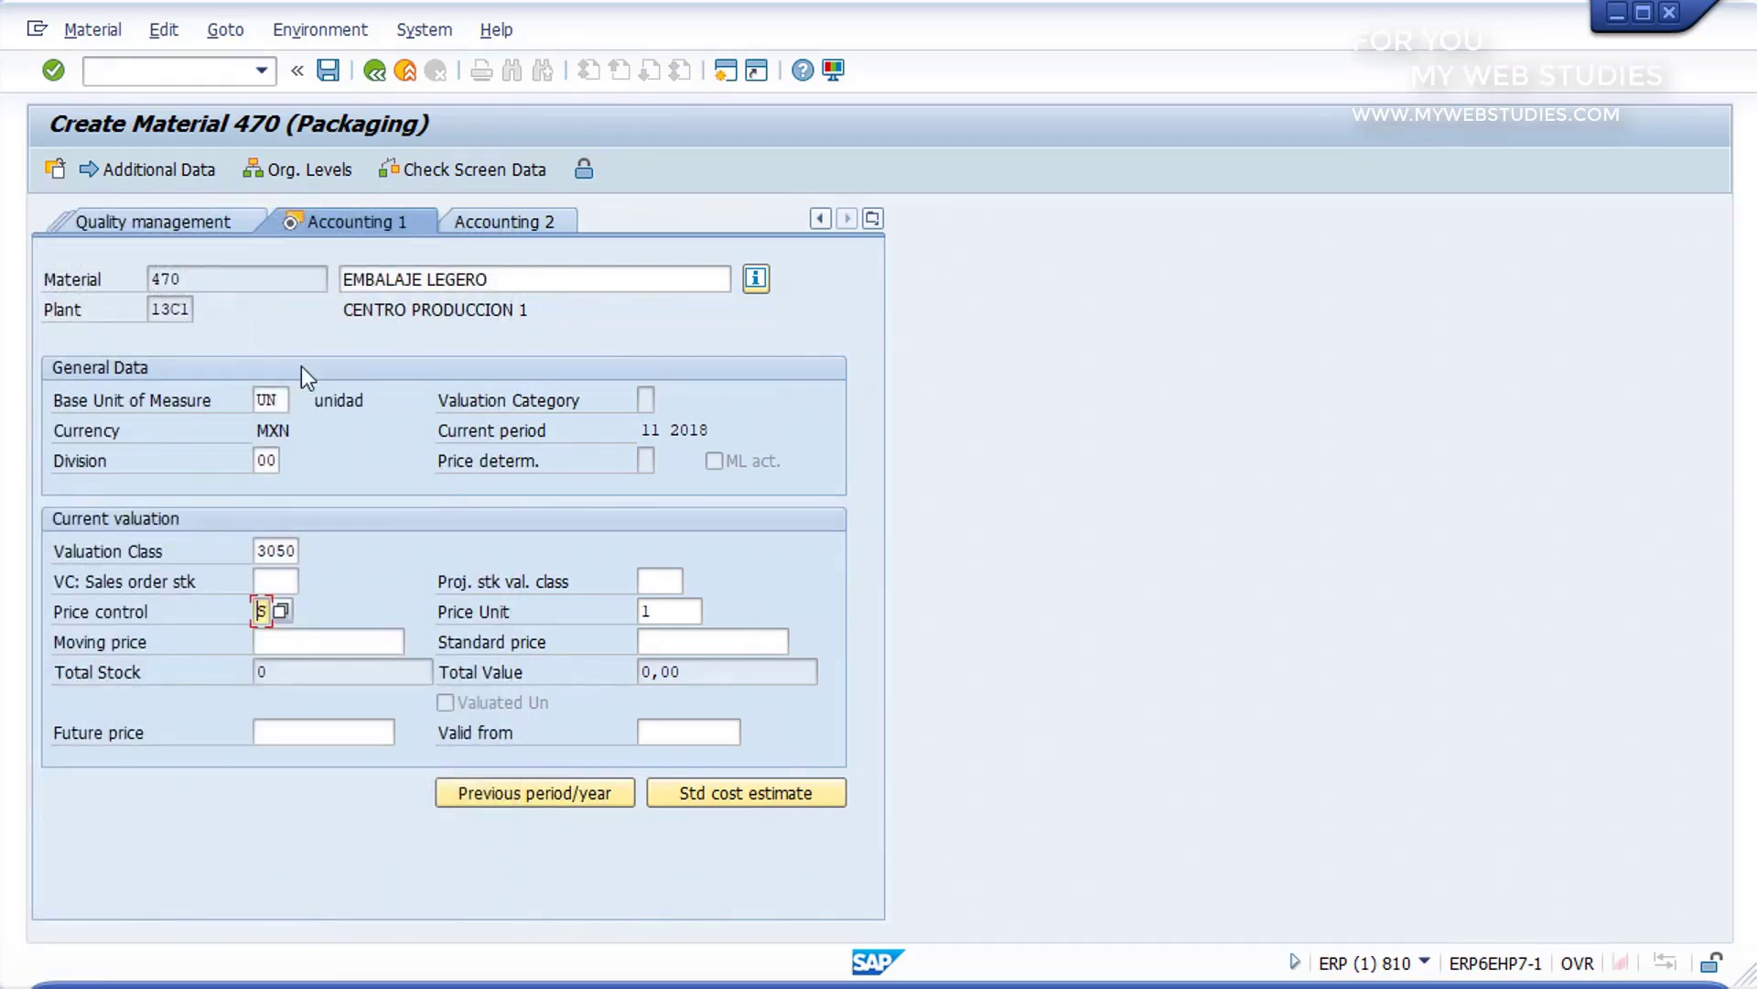
# Step: Enter 1 as the material's standard price and save the new material
pyautogui.click(684, 639)
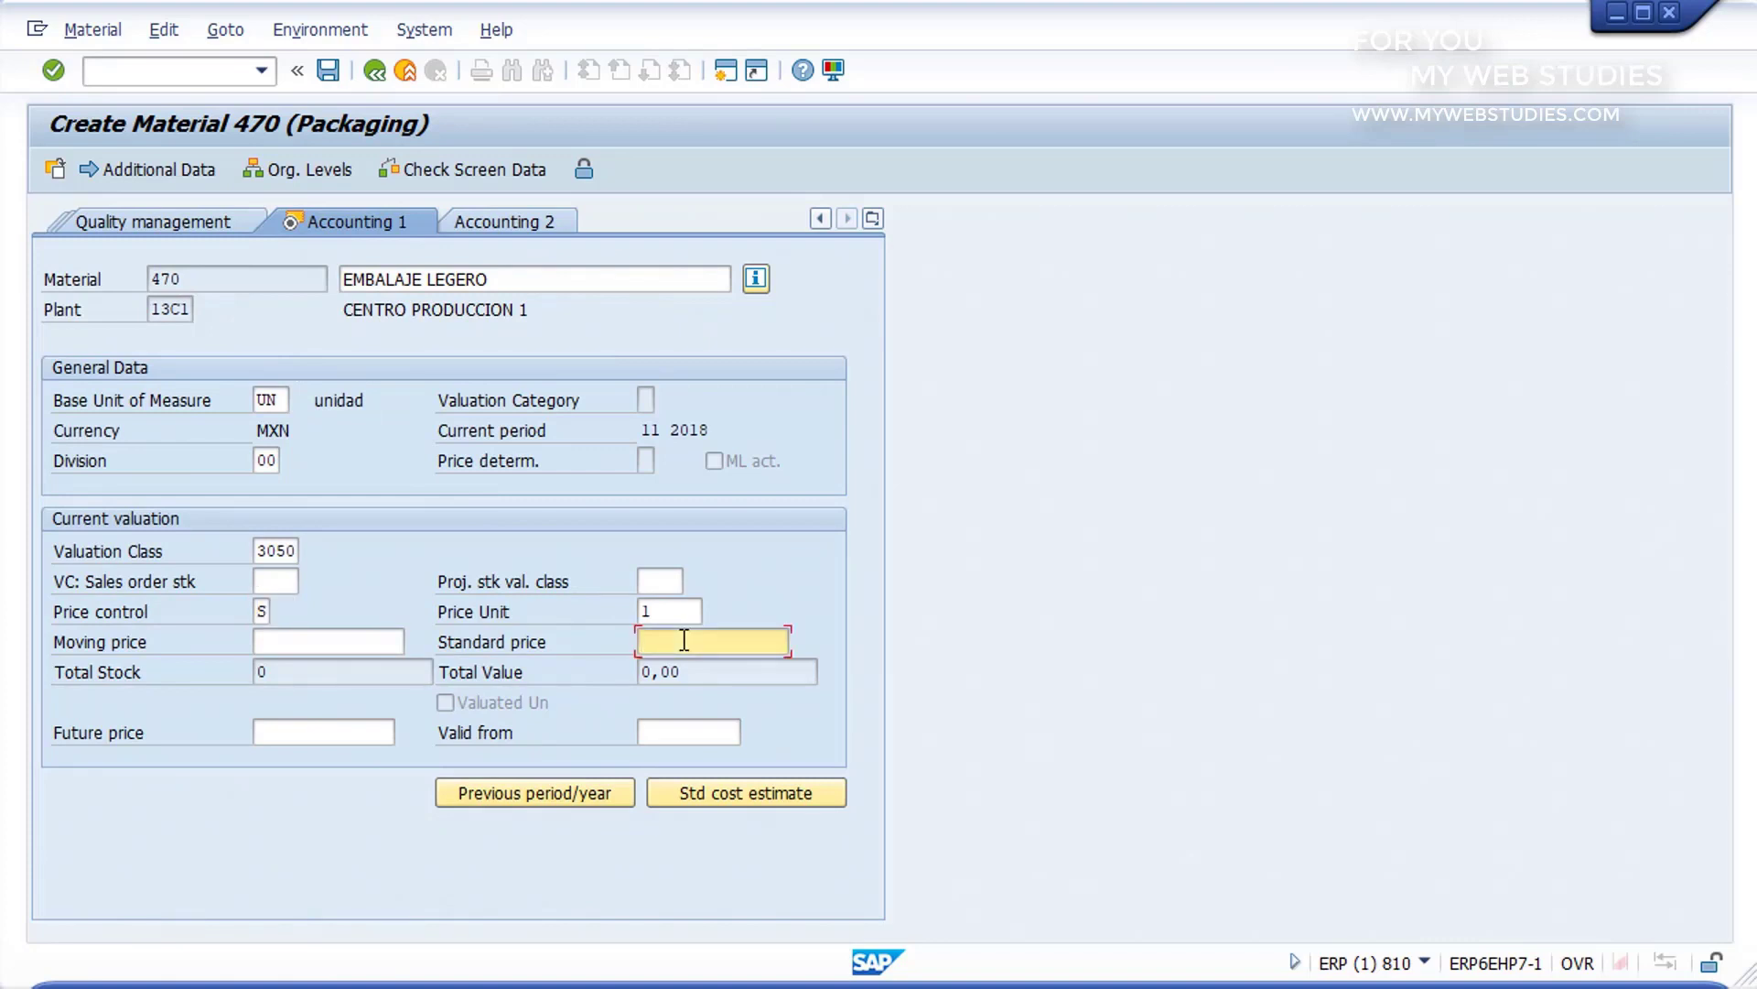
pyautogui.write('1')
pyautogui.click(329, 70)
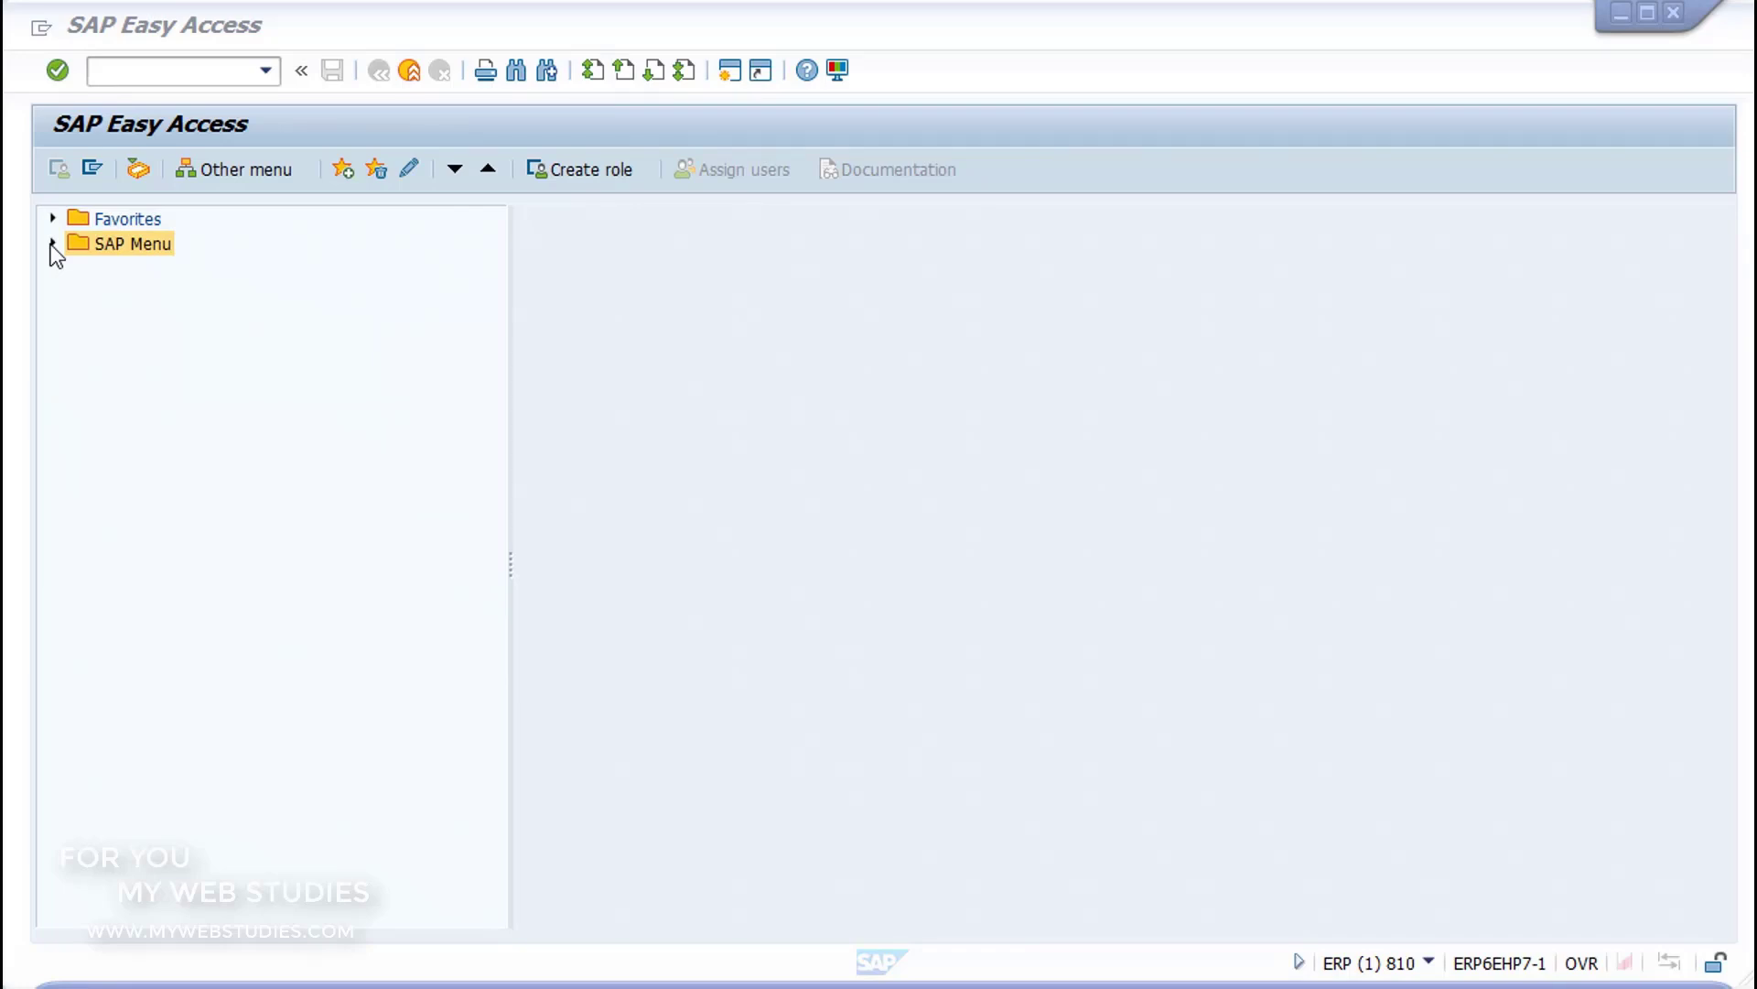
# Step: Locate MMBE - Stock Overview in the SAP Menu under Logistics, Materials Management, Inventory Management, Environment, Stock
pyautogui.click(52, 243)
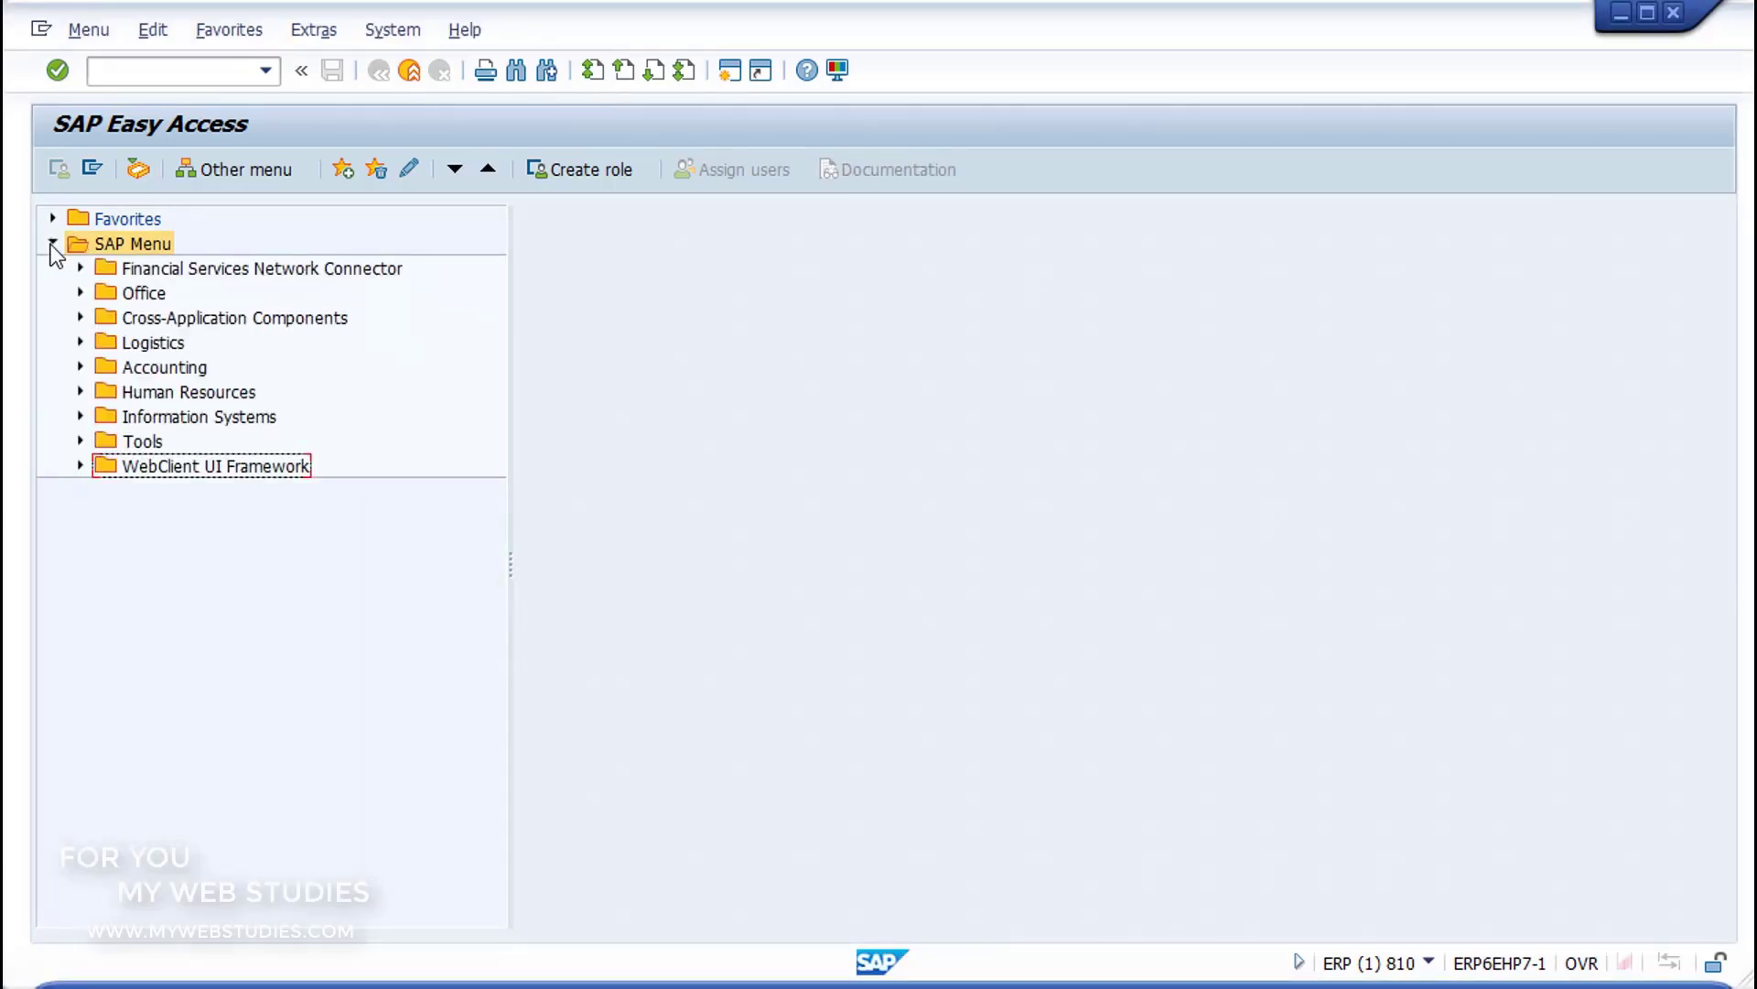
pyautogui.click(80, 341)
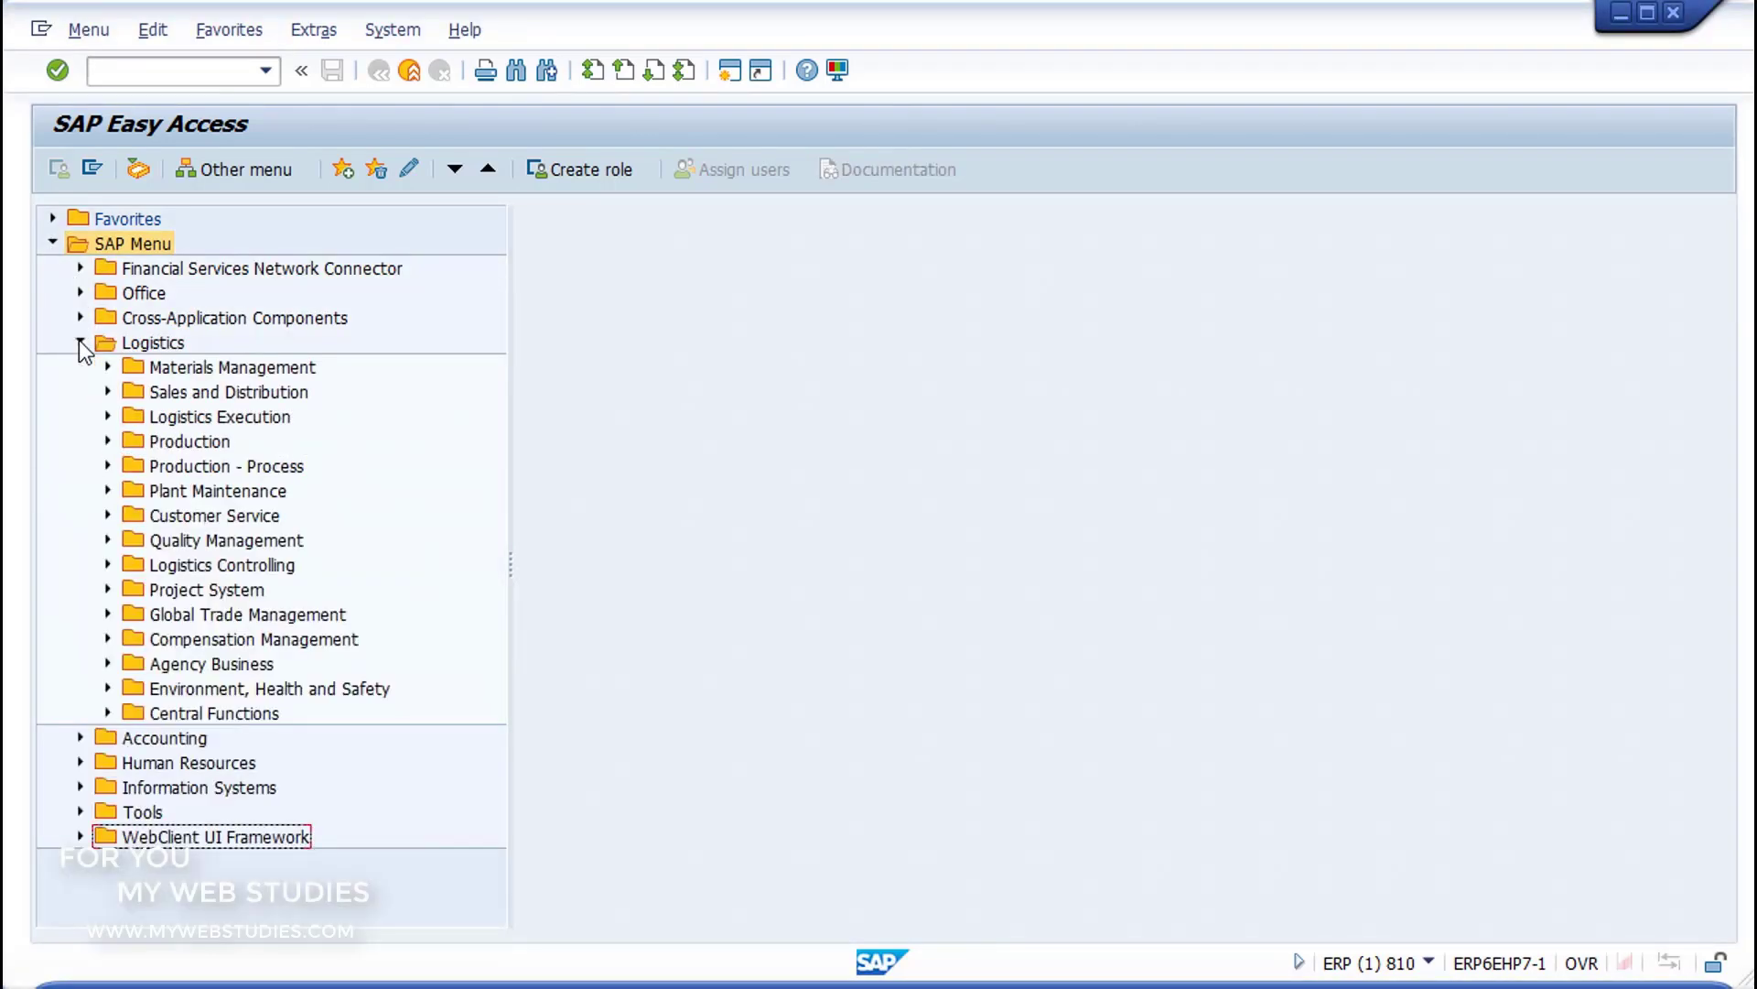
pyautogui.click(108, 366)
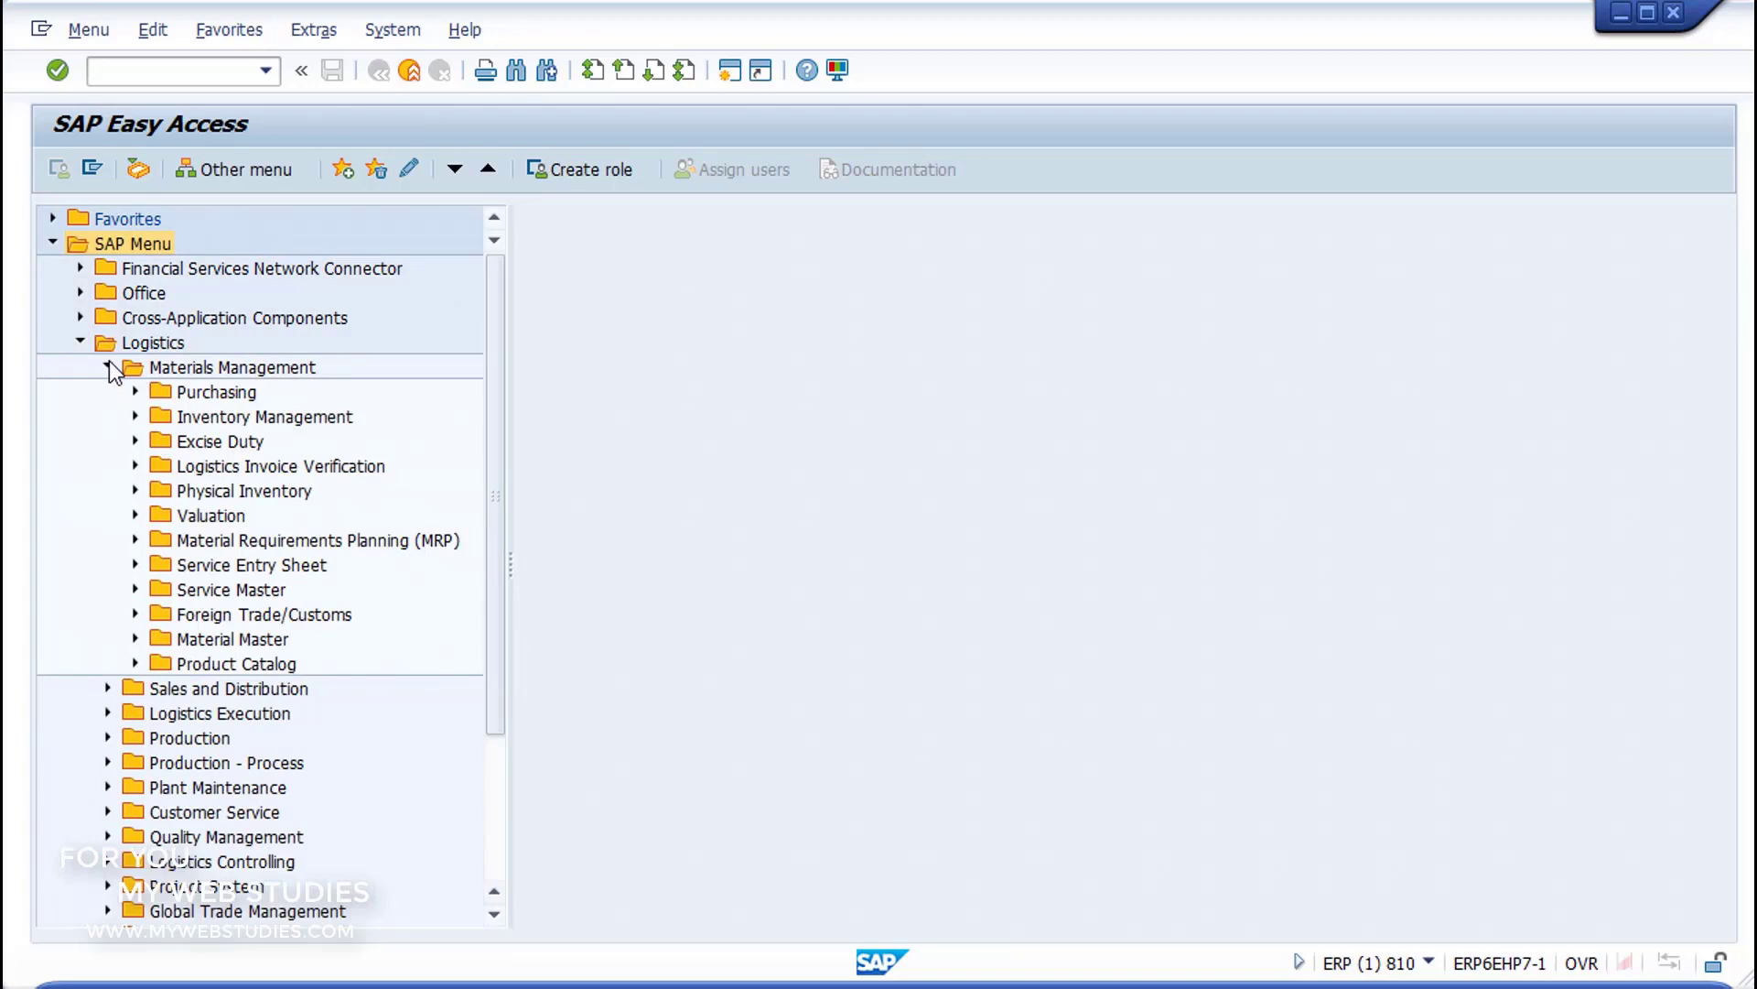
pyautogui.click(136, 417)
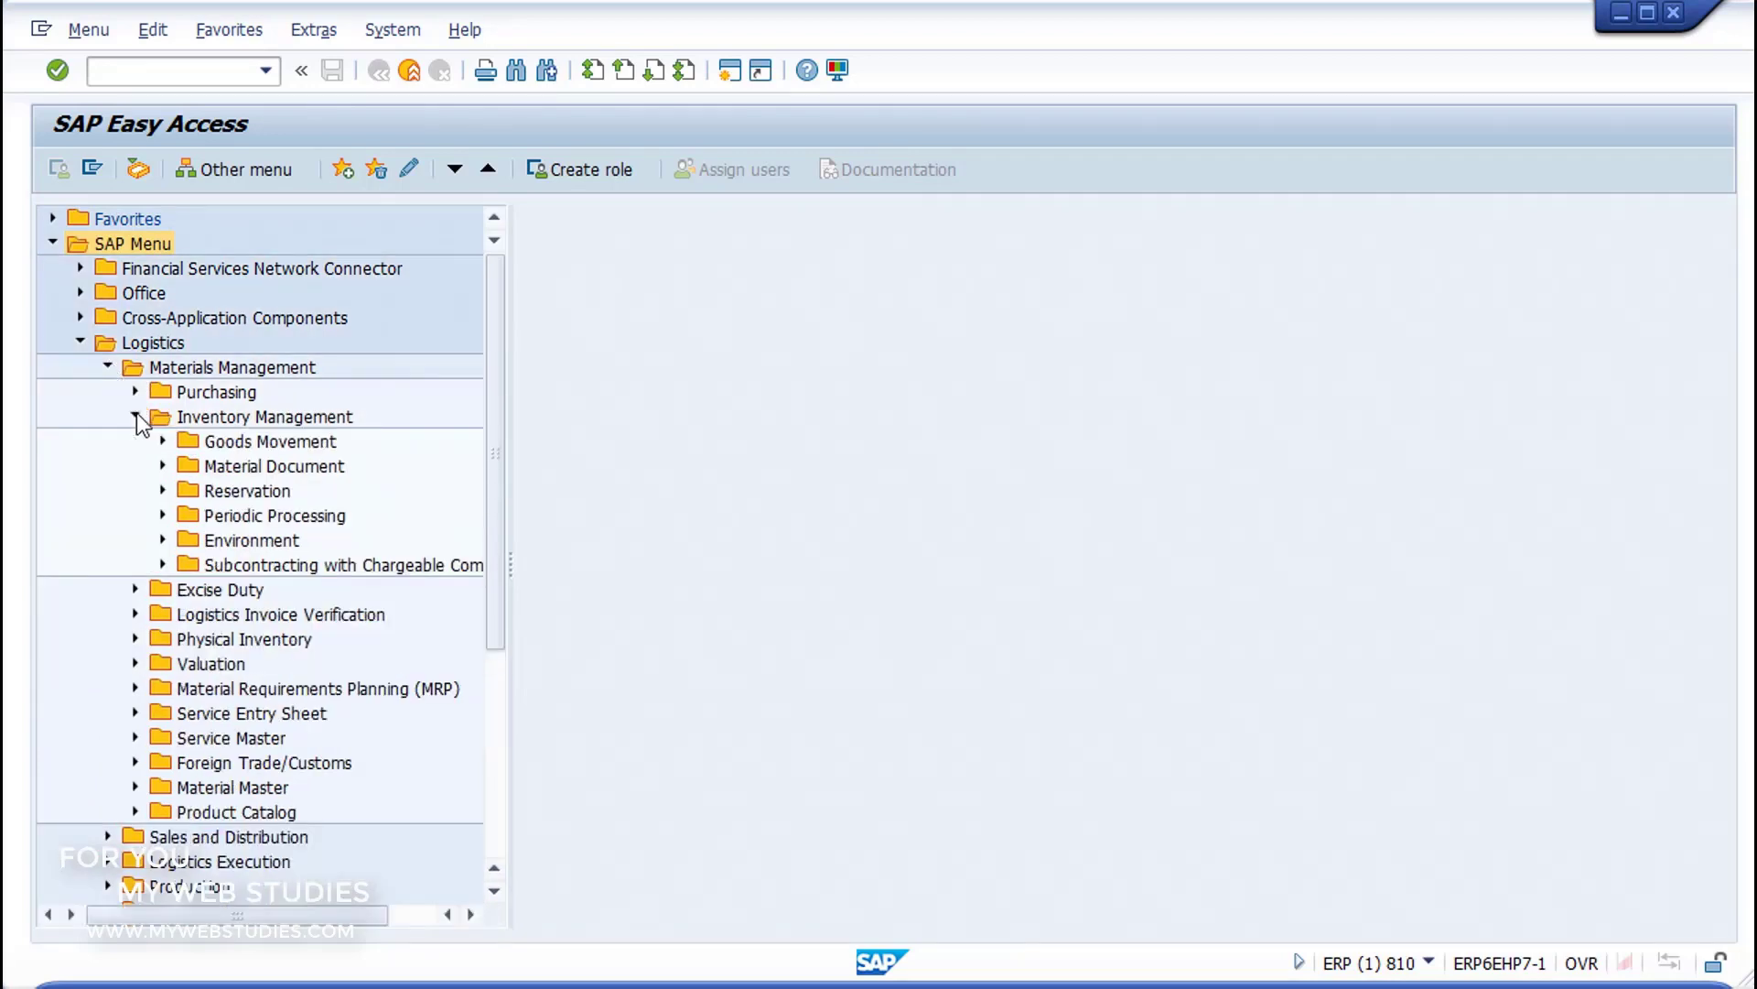
pyautogui.click(164, 540)
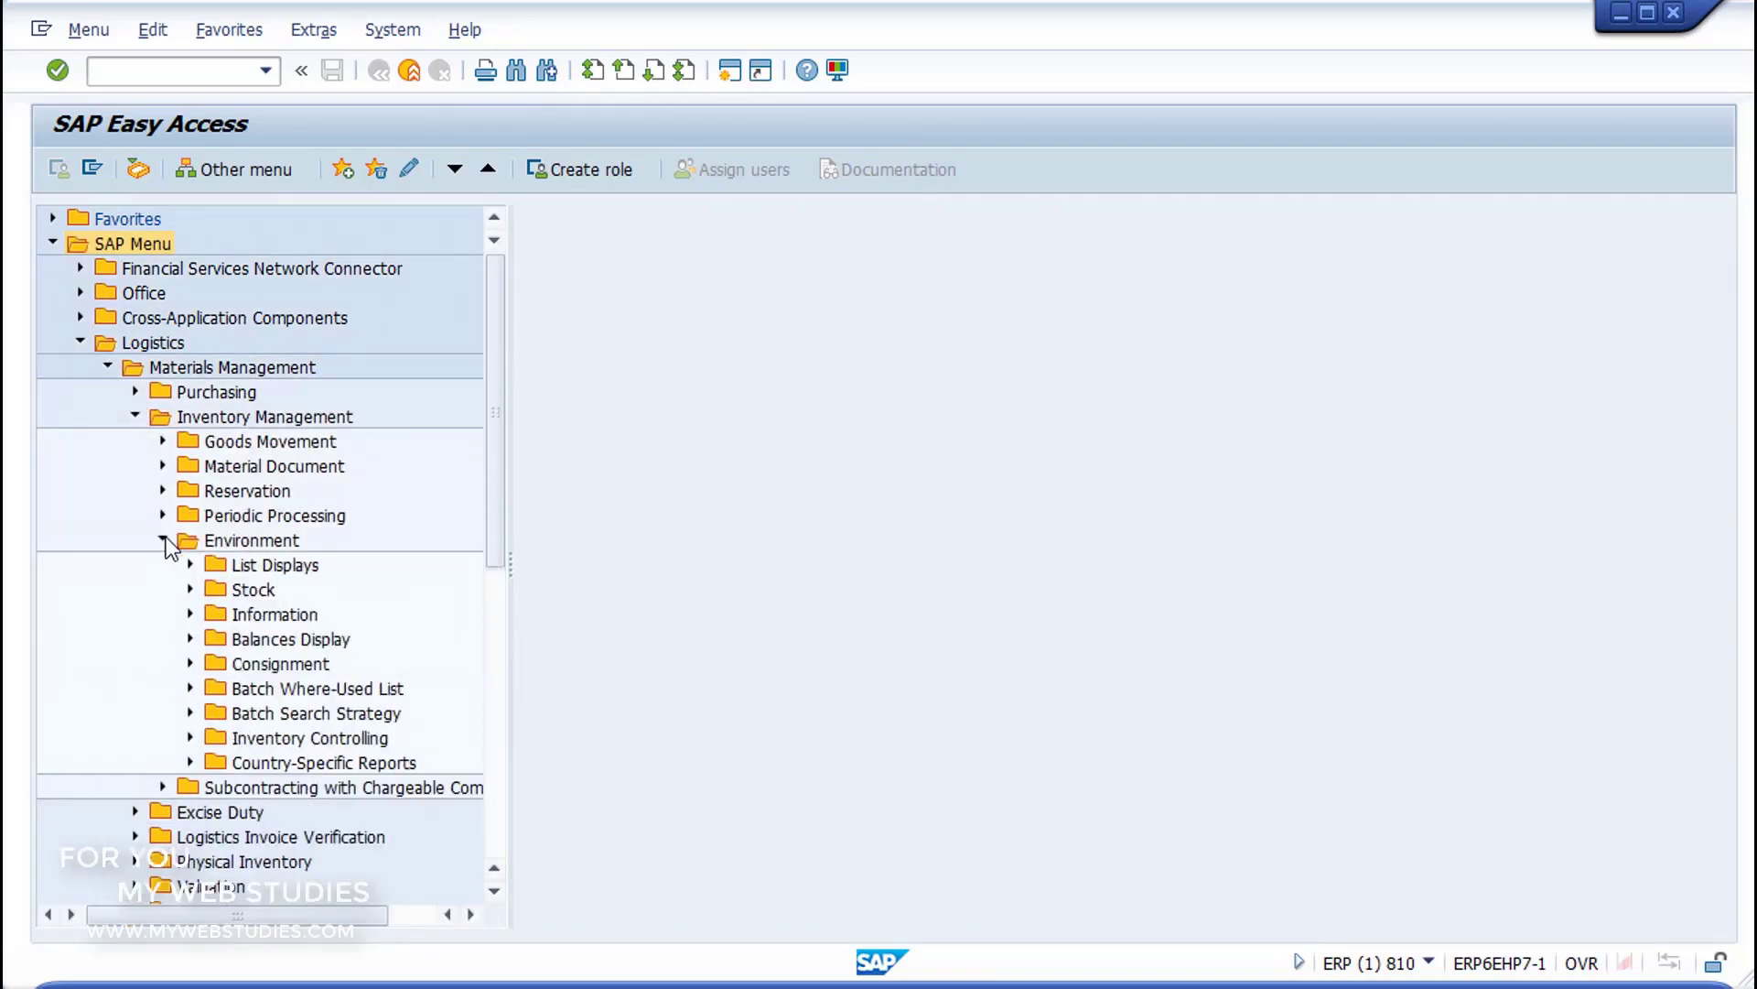
pyautogui.click(191, 589)
pyautogui.click(240, 574)
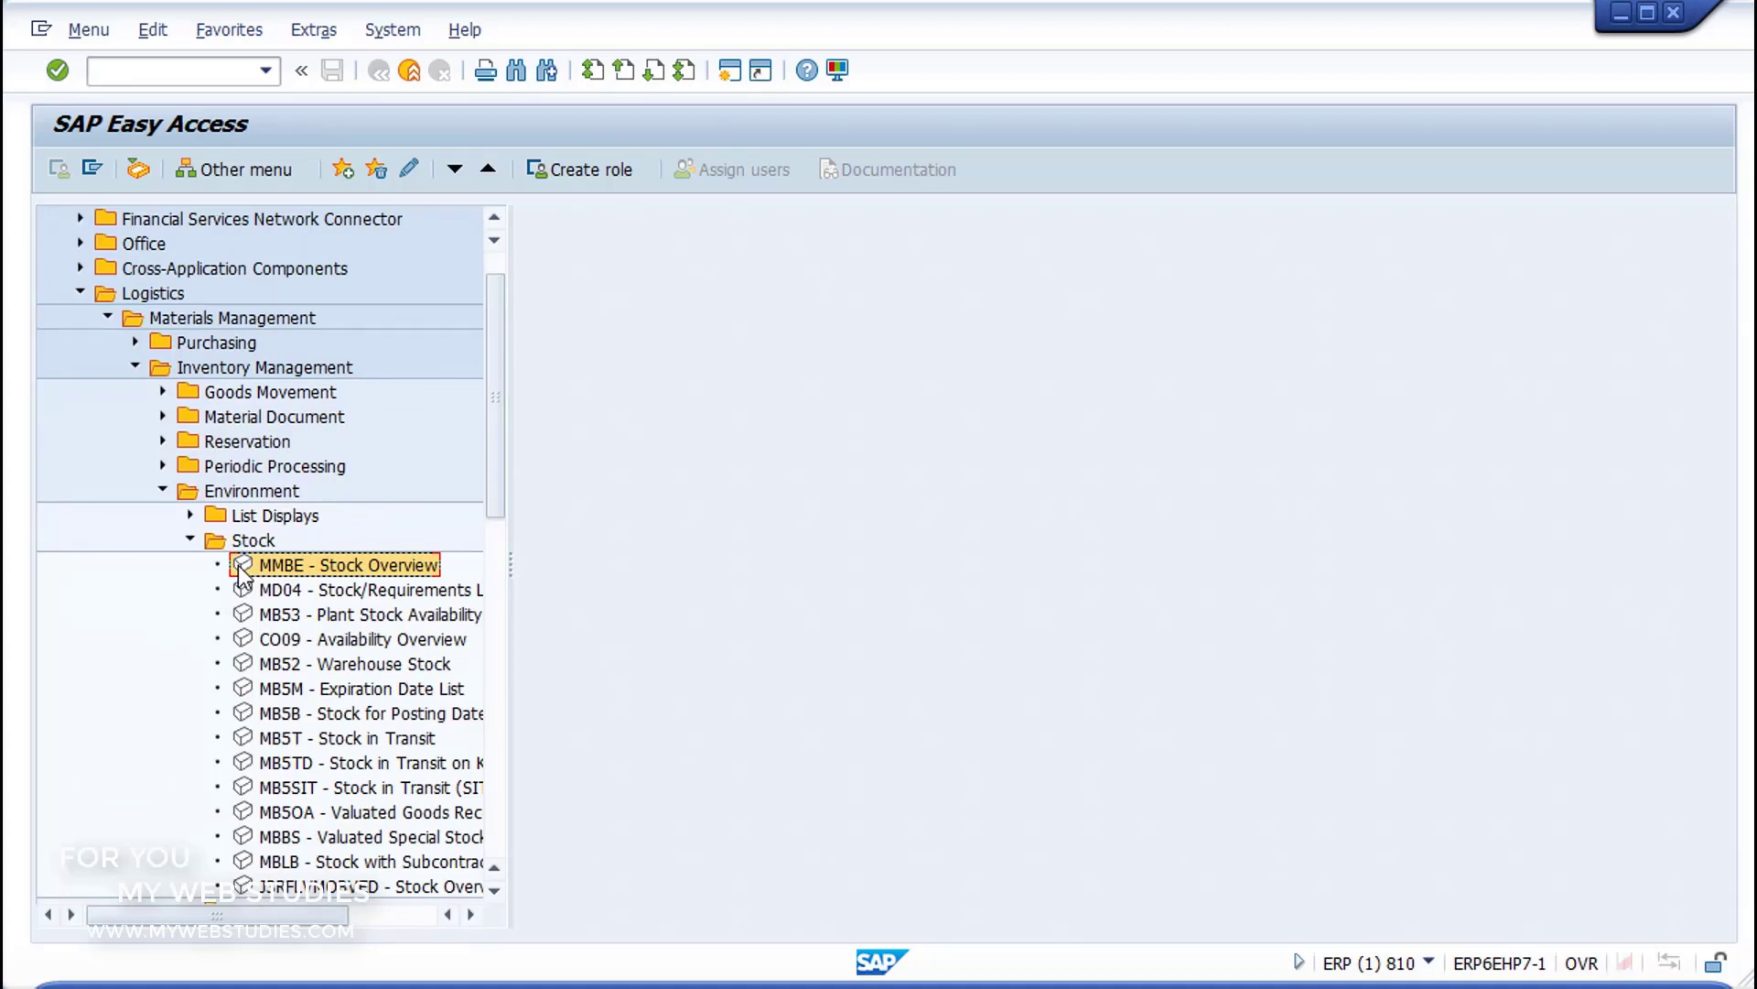
# Step: Run the stock overview by entering its transaction code MMBE
pyautogui.click(134, 73)
pyautogui.write('MMBE')
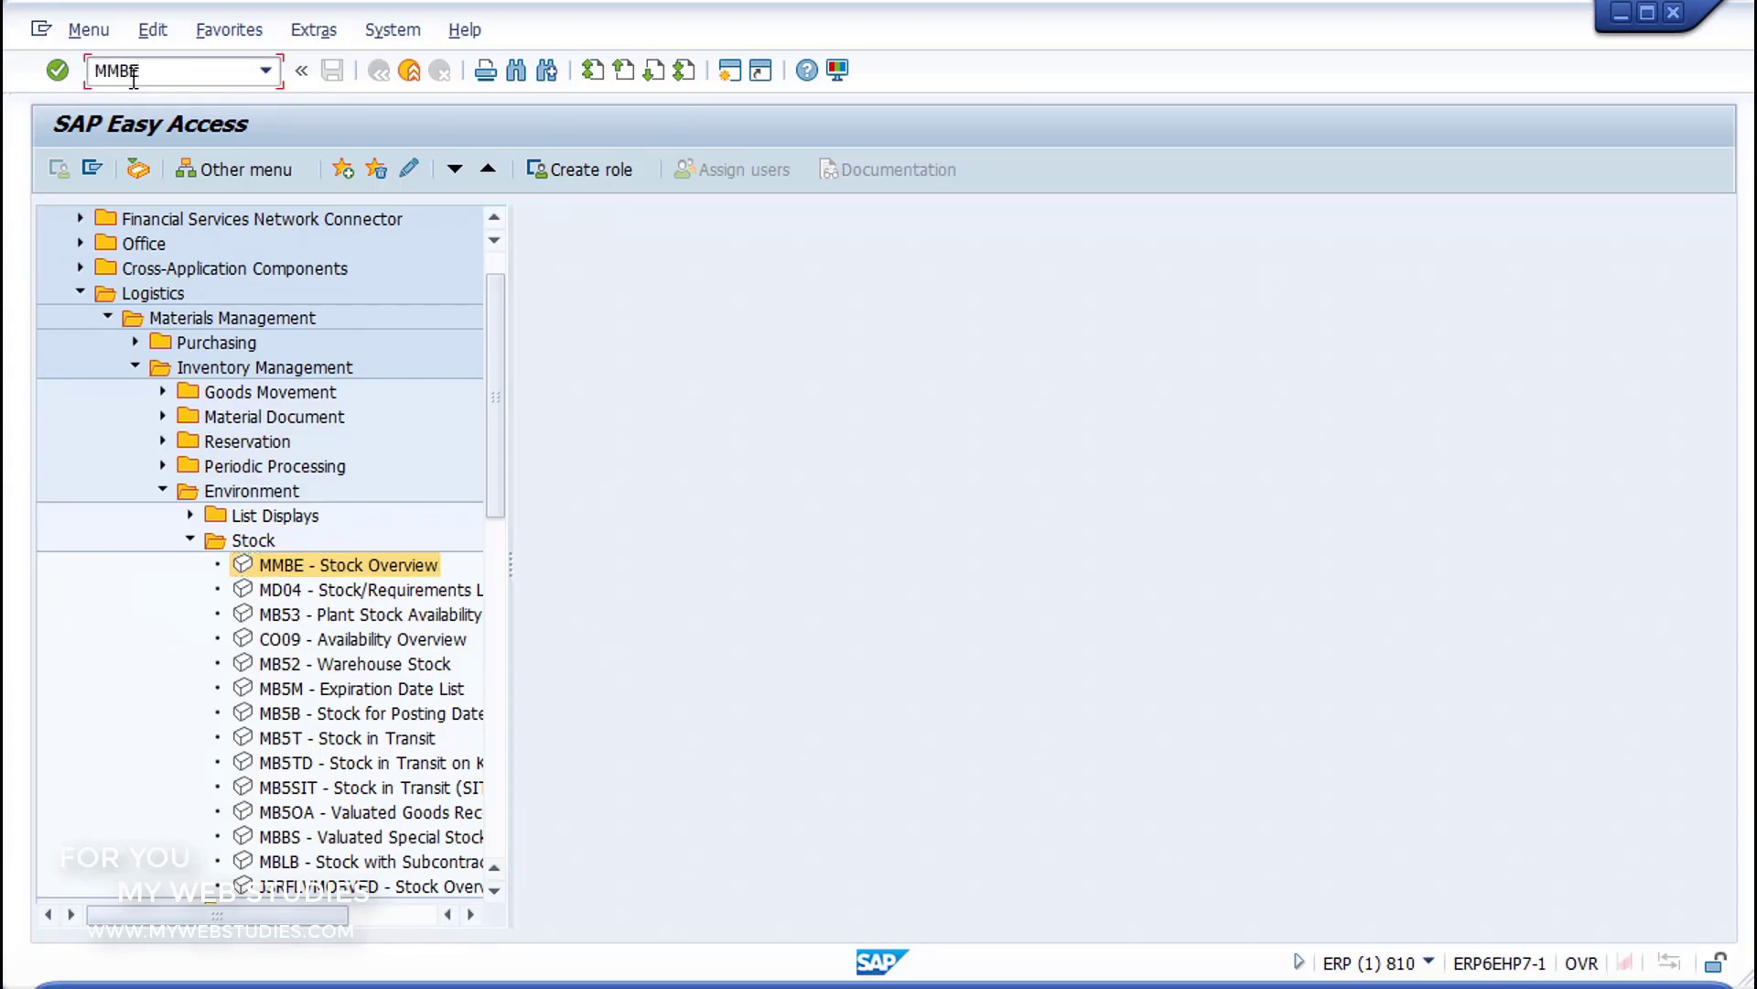
pyautogui.click(64, 73)
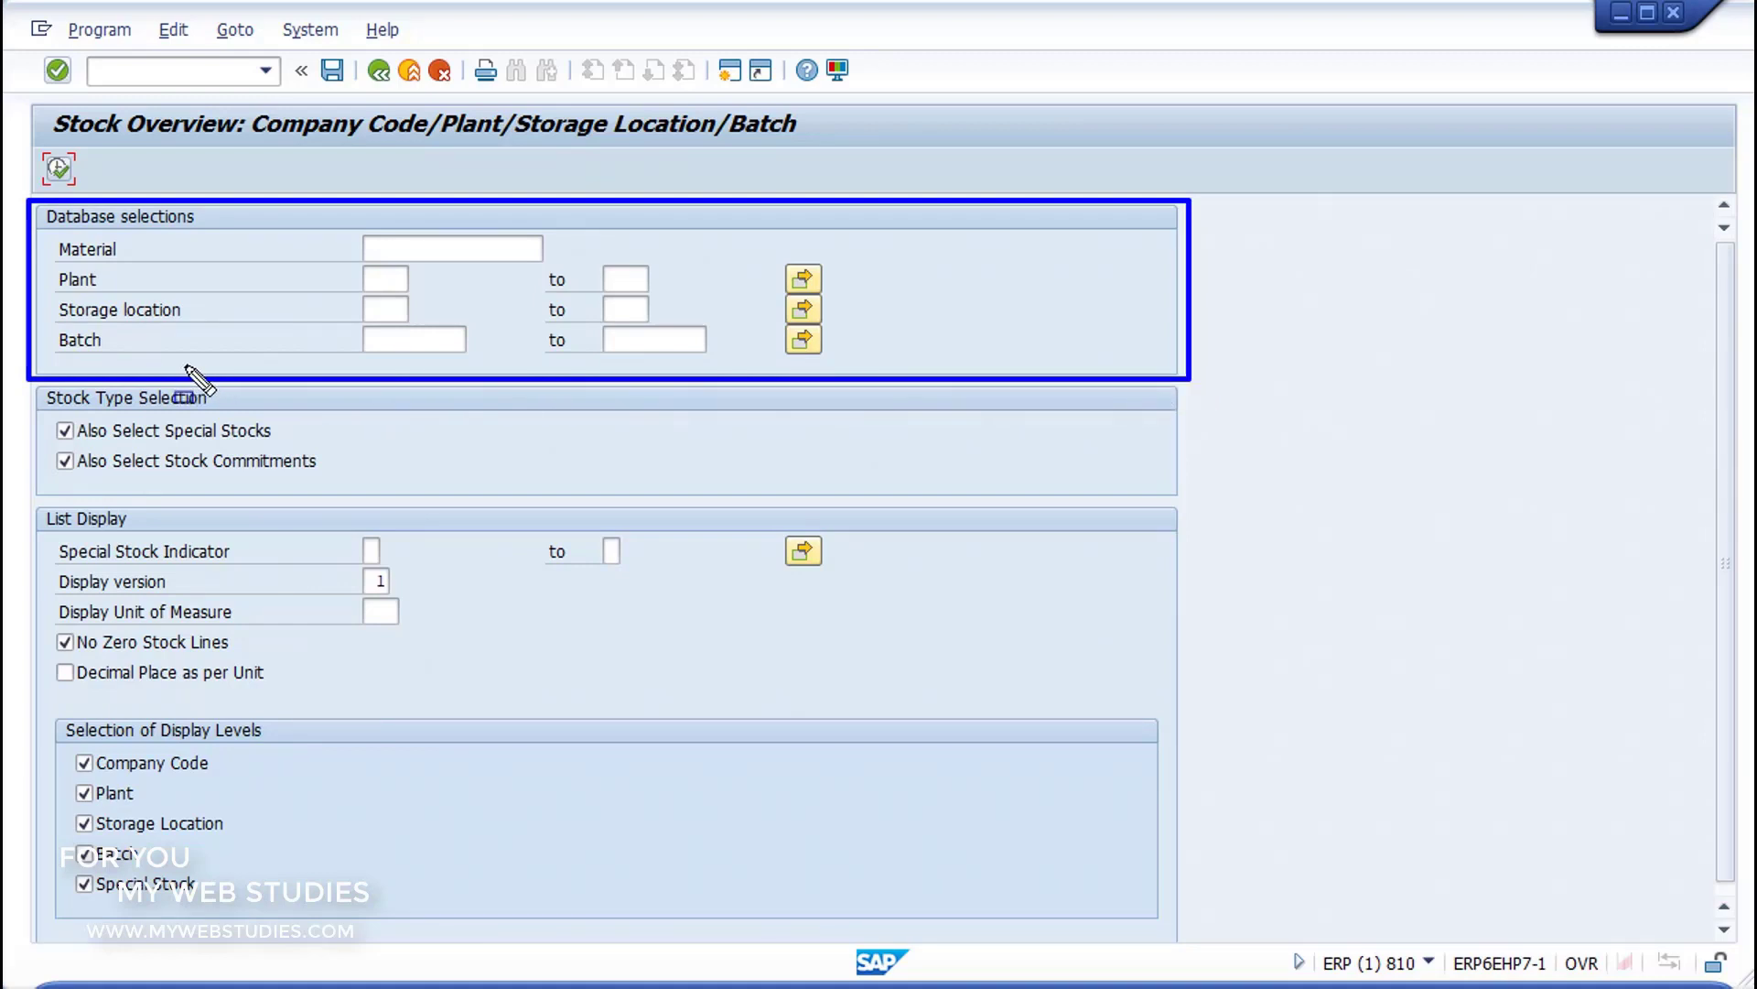
pyautogui.moveTo(25, 381)
pyautogui.mouseDown()
pyautogui.moveTo(1055, 463)
pyautogui.moveTo(1212, 495)
pyautogui.mouseUp()
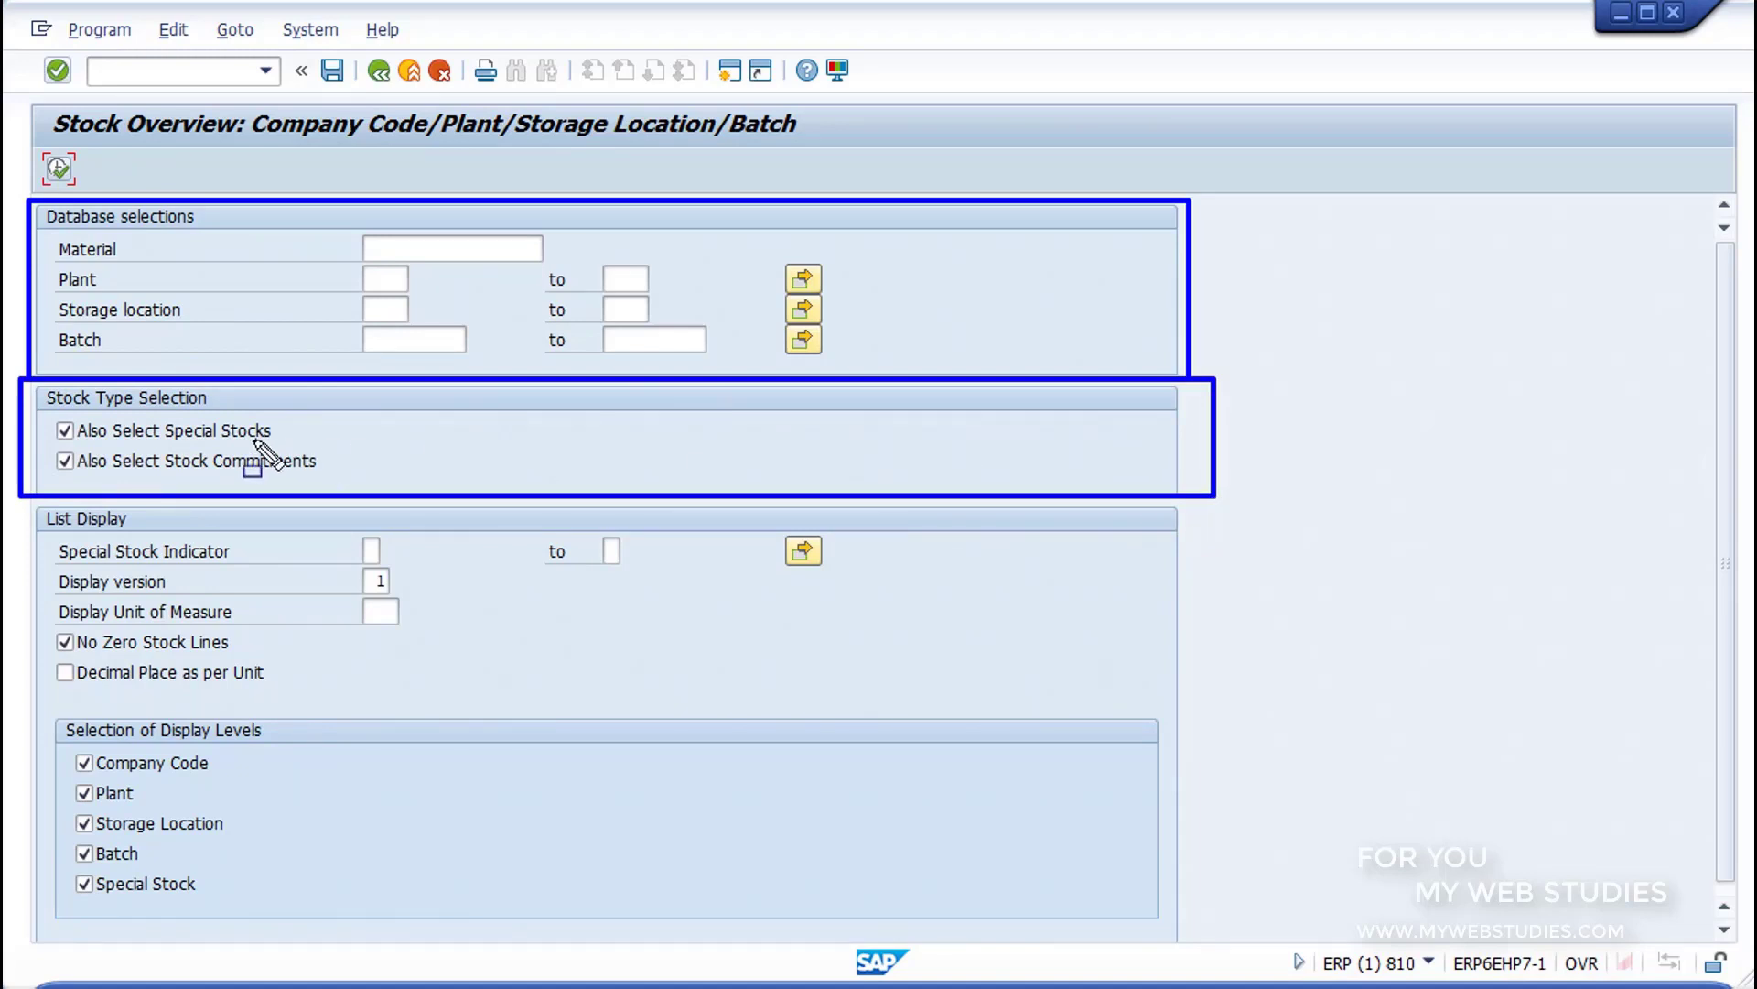
pyautogui.moveTo(11, 499); pyautogui.dragTo(1193, 704)
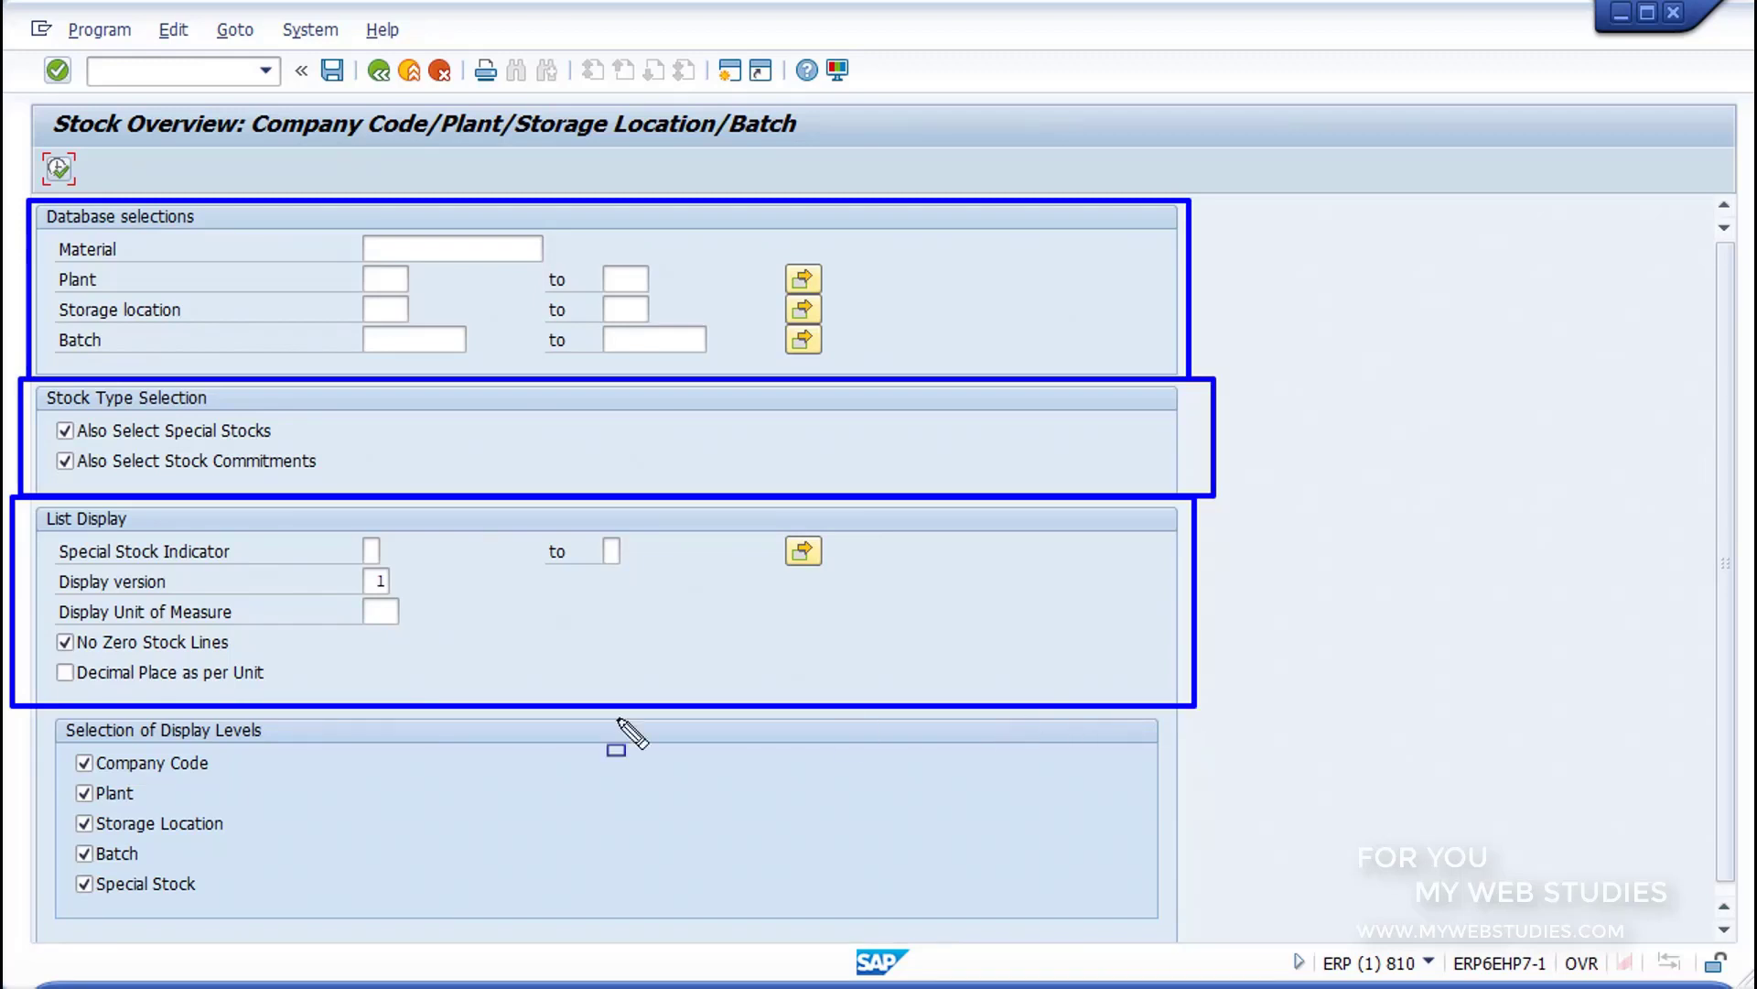
pyautogui.moveTo(32, 710)
pyautogui.mouseDown()
pyautogui.moveTo(1013, 894)
pyautogui.moveTo(1192, 947)
pyautogui.mouseUp()
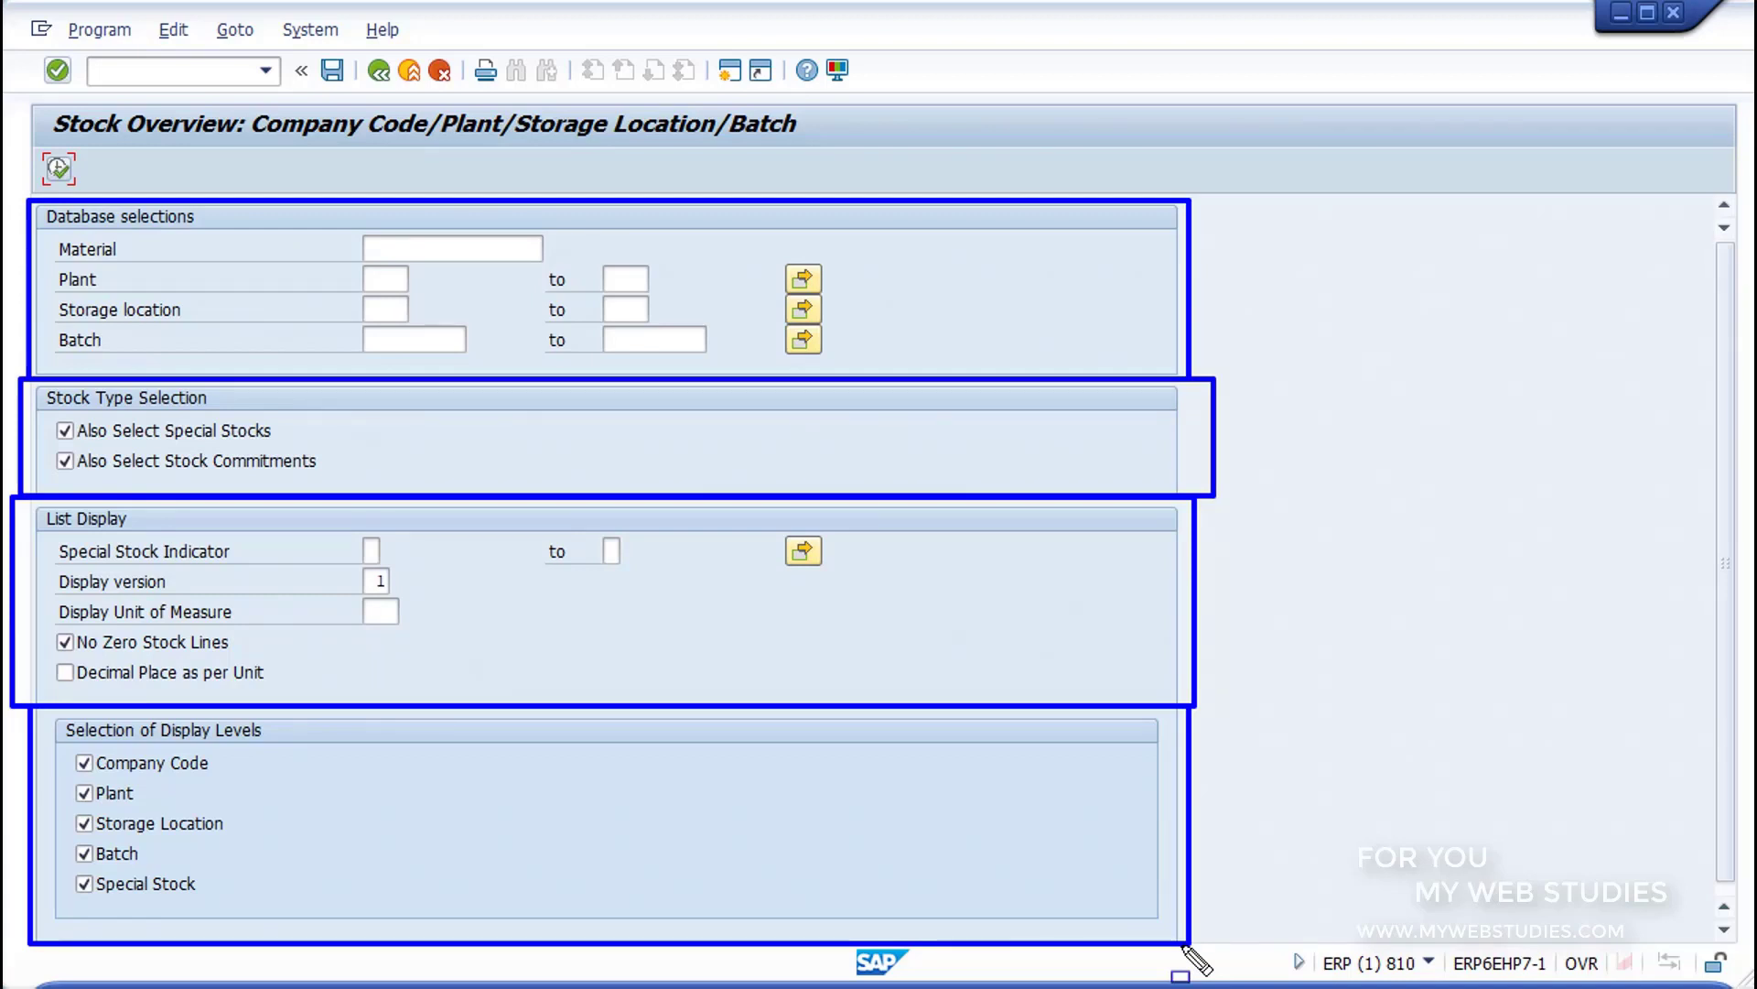
pyautogui.press('Escape')
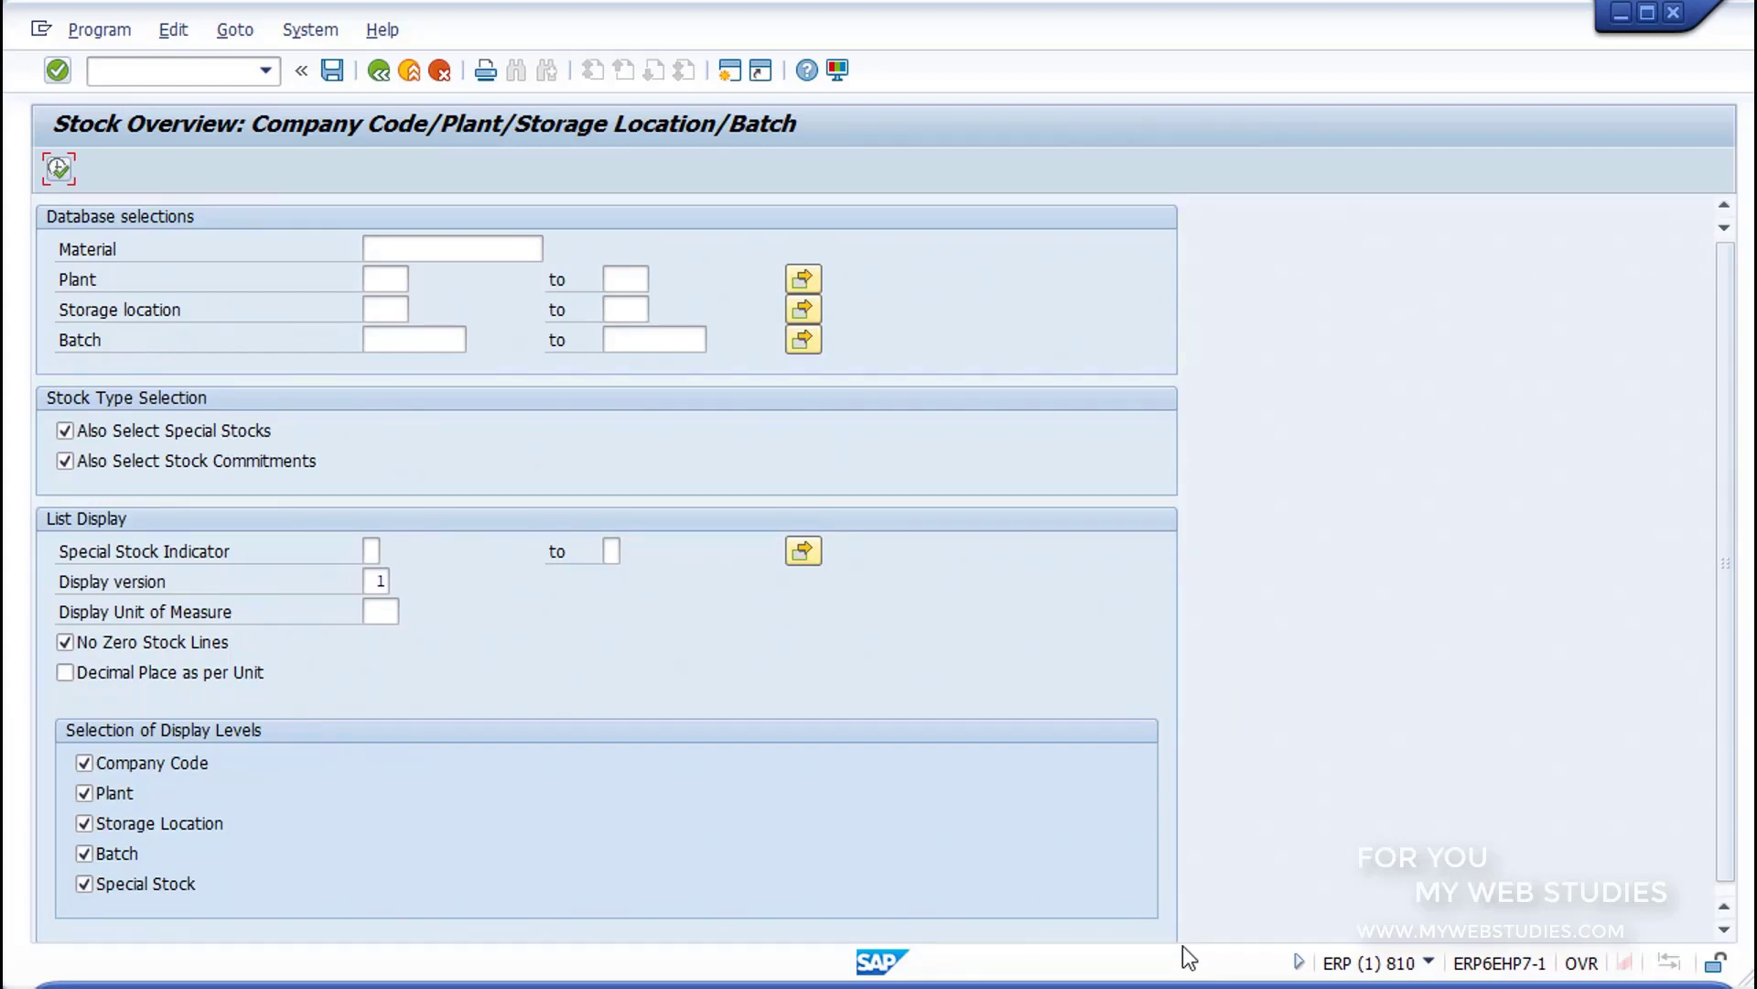
# Step: Choose material BICI_DTHA (BICICLETA) from the search help for materials by bill of material and execute its stock overview
pyautogui.click(468, 240)
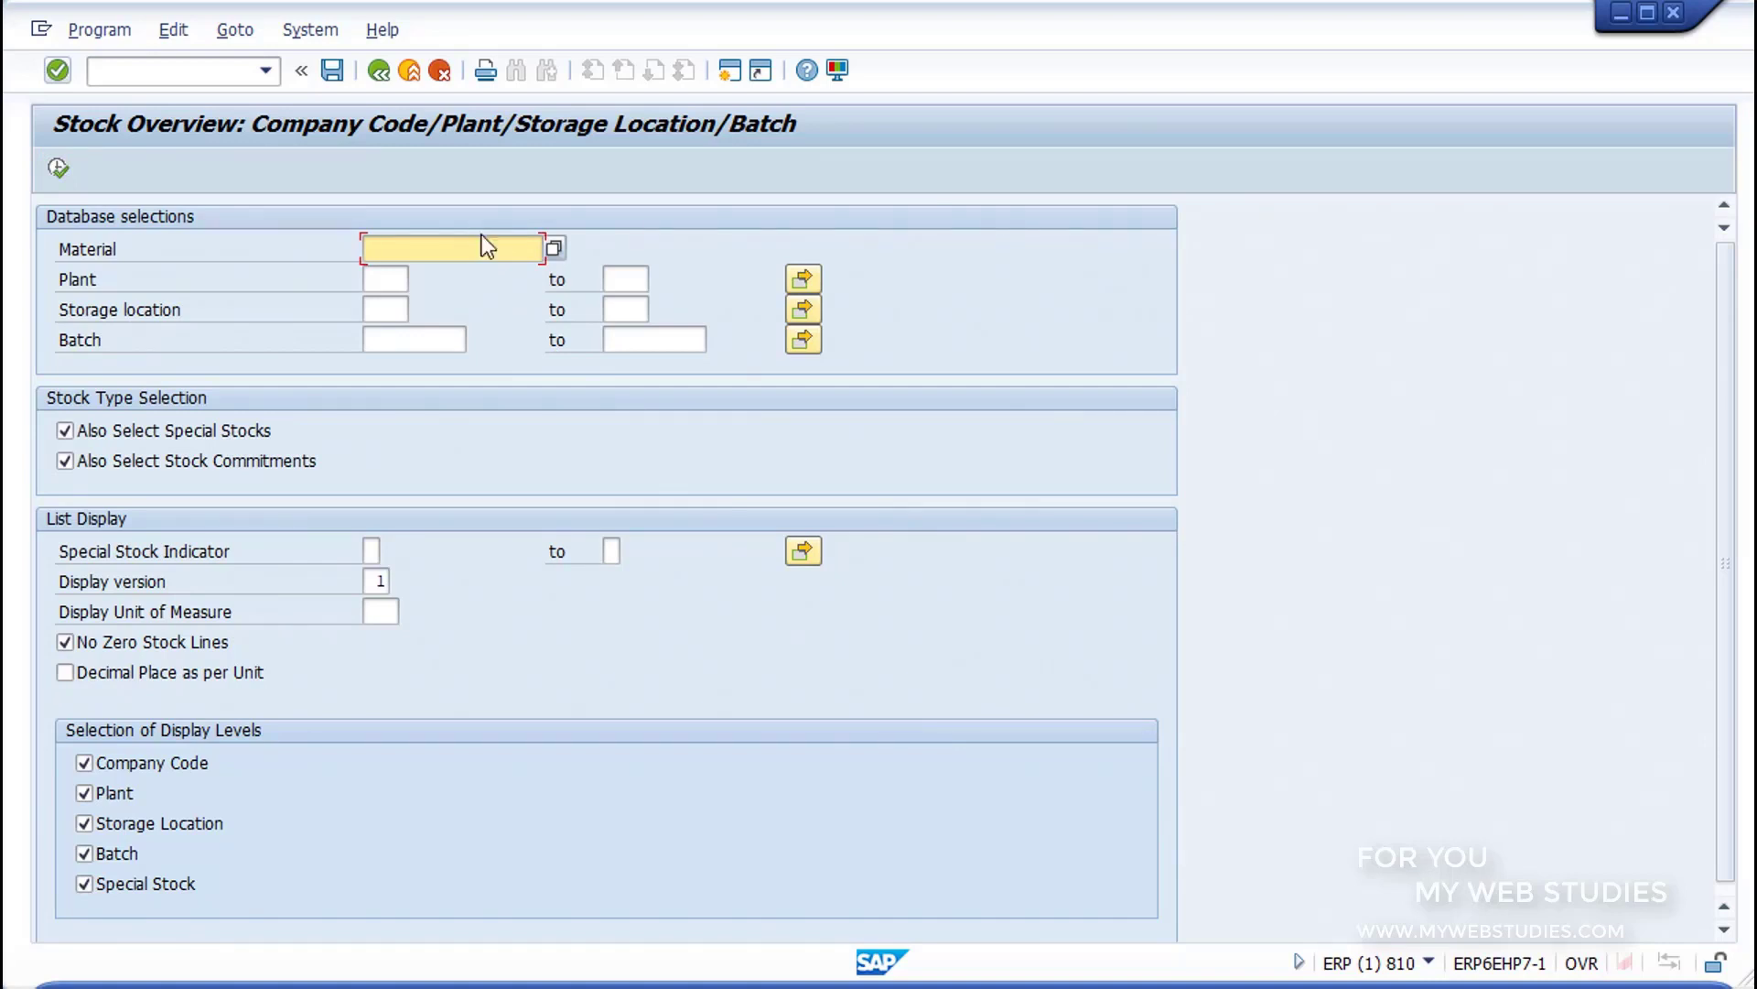
pyautogui.click(554, 248)
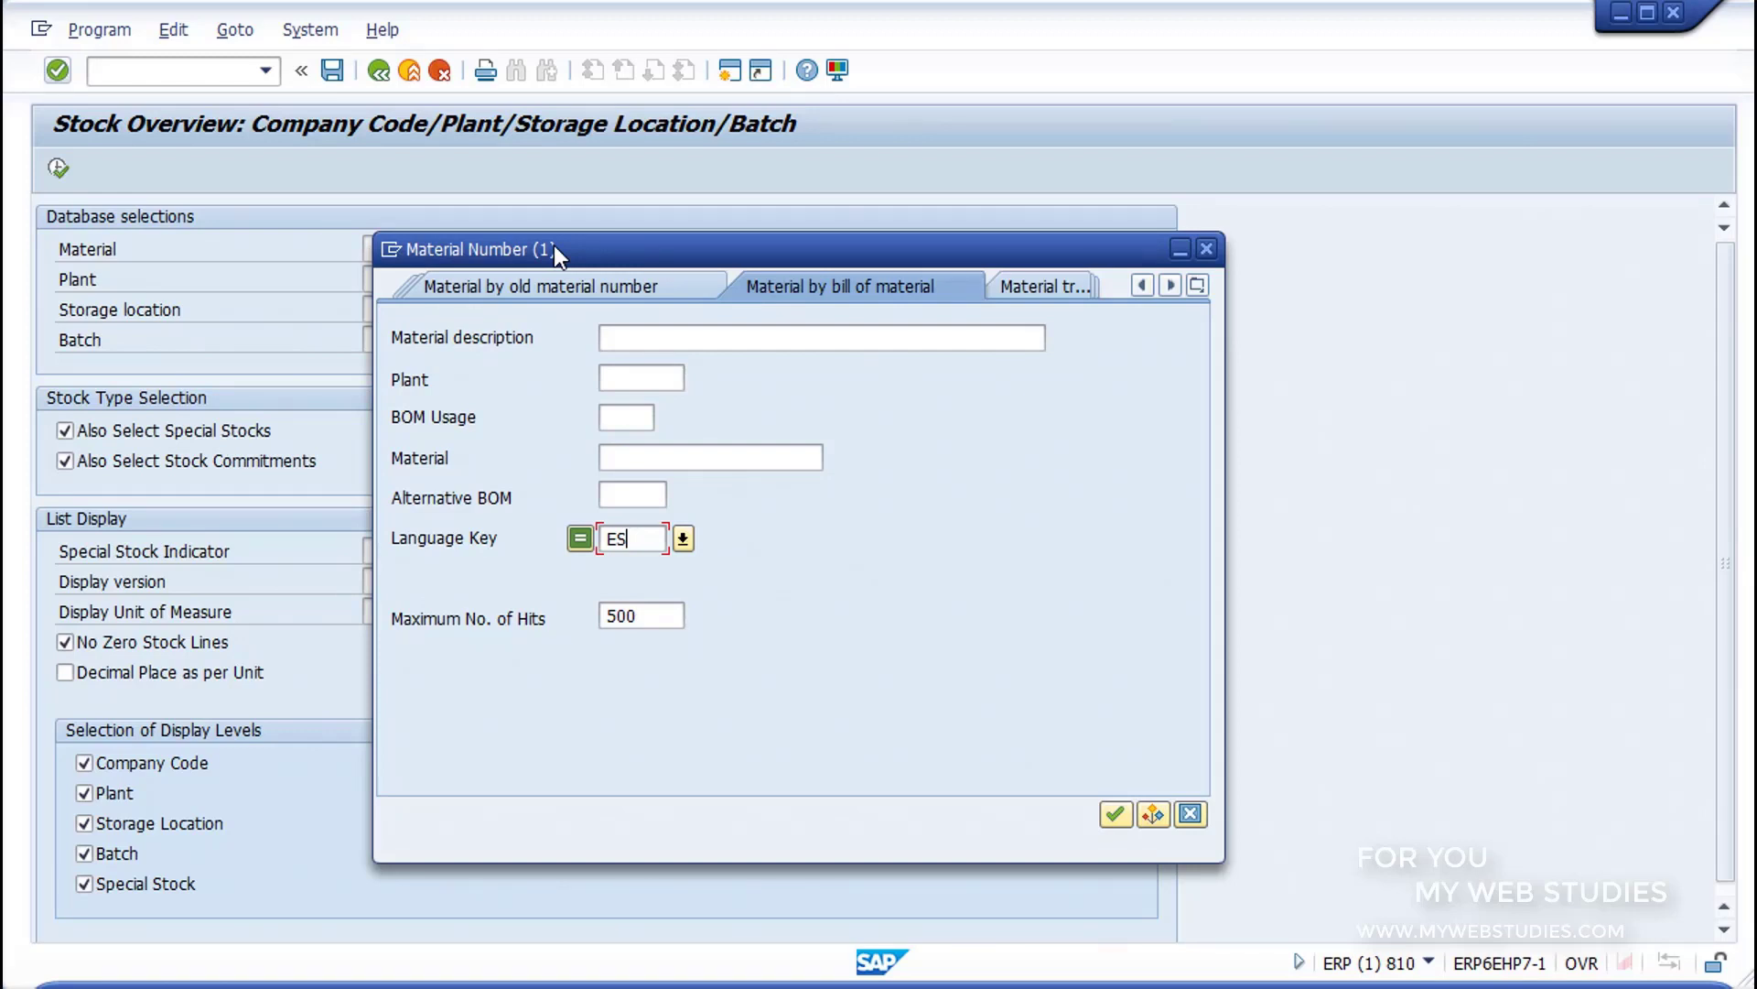
pyautogui.click(1116, 815)
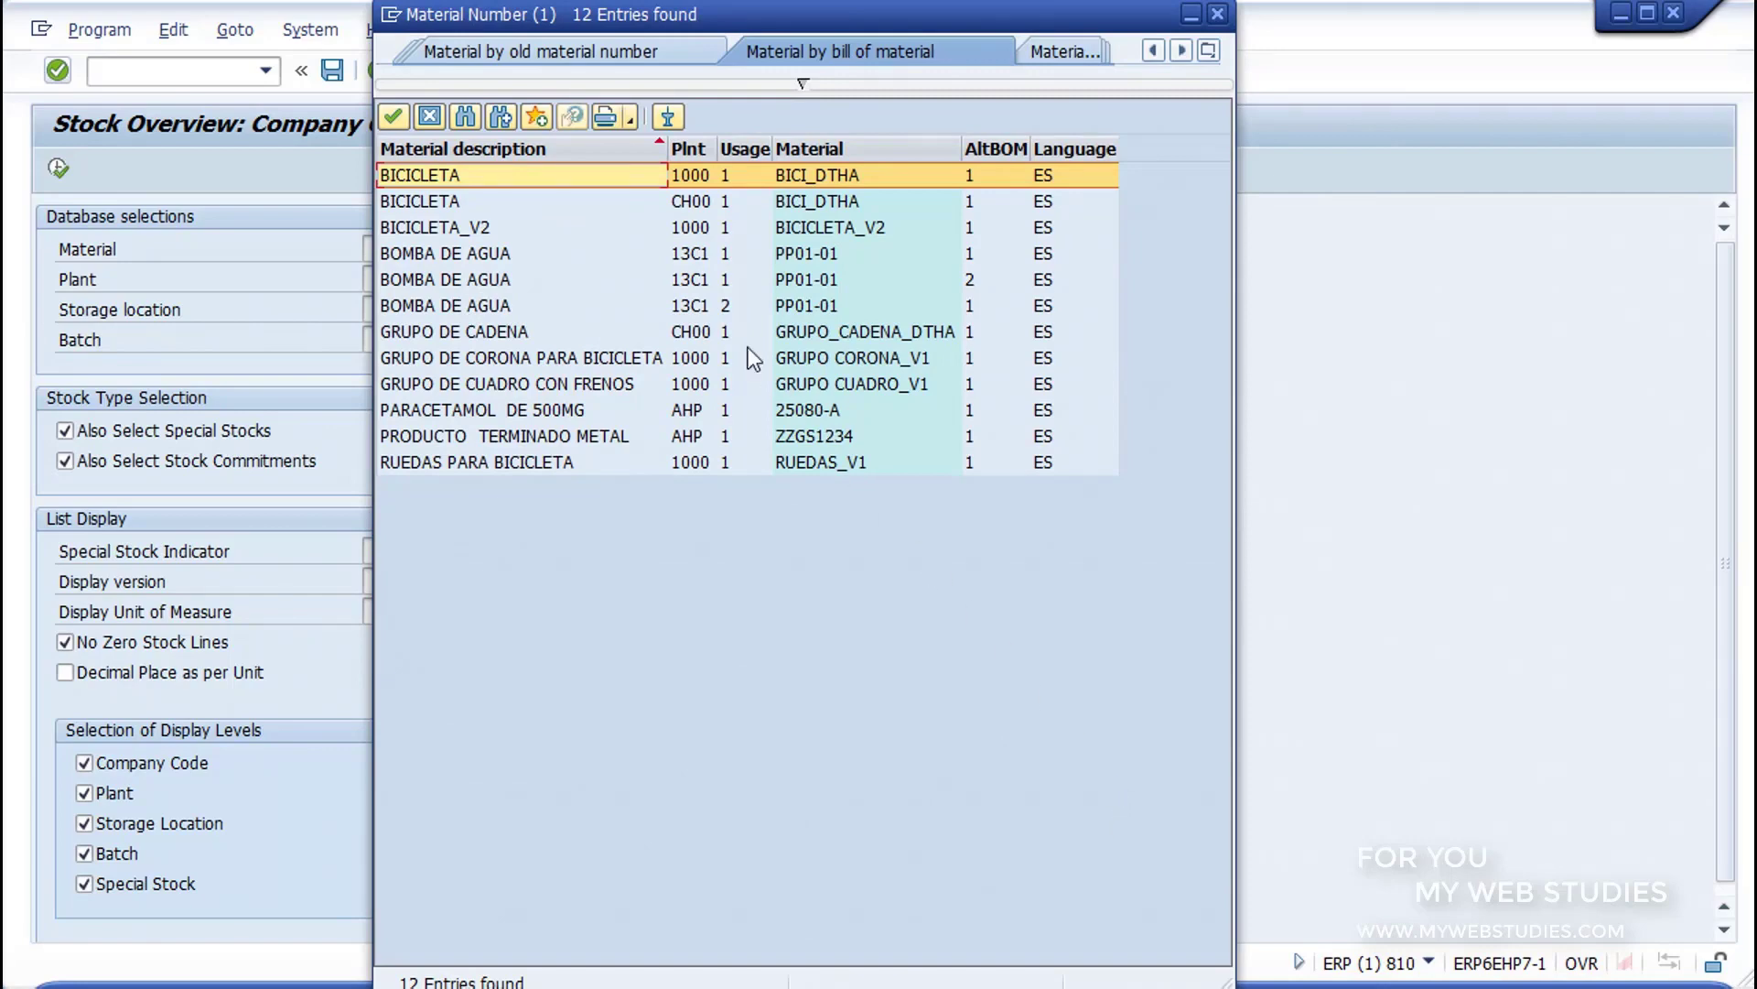
pyautogui.doubleClick(605, 174)
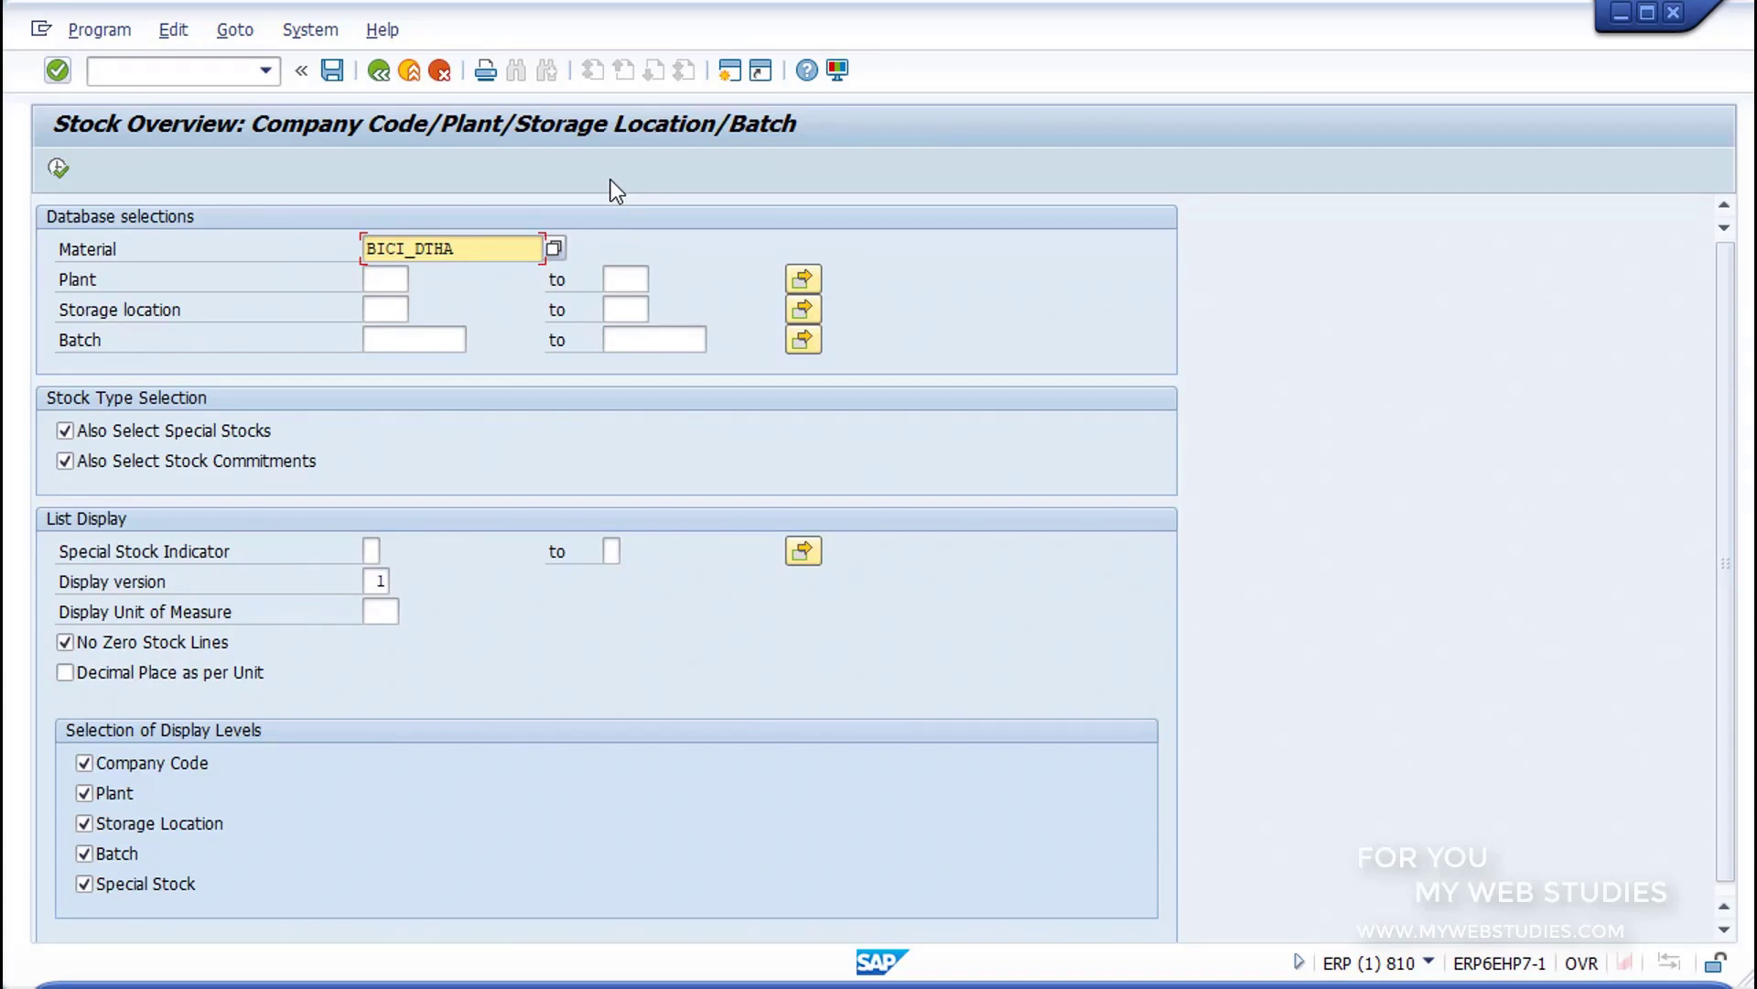
pyautogui.click(60, 171)
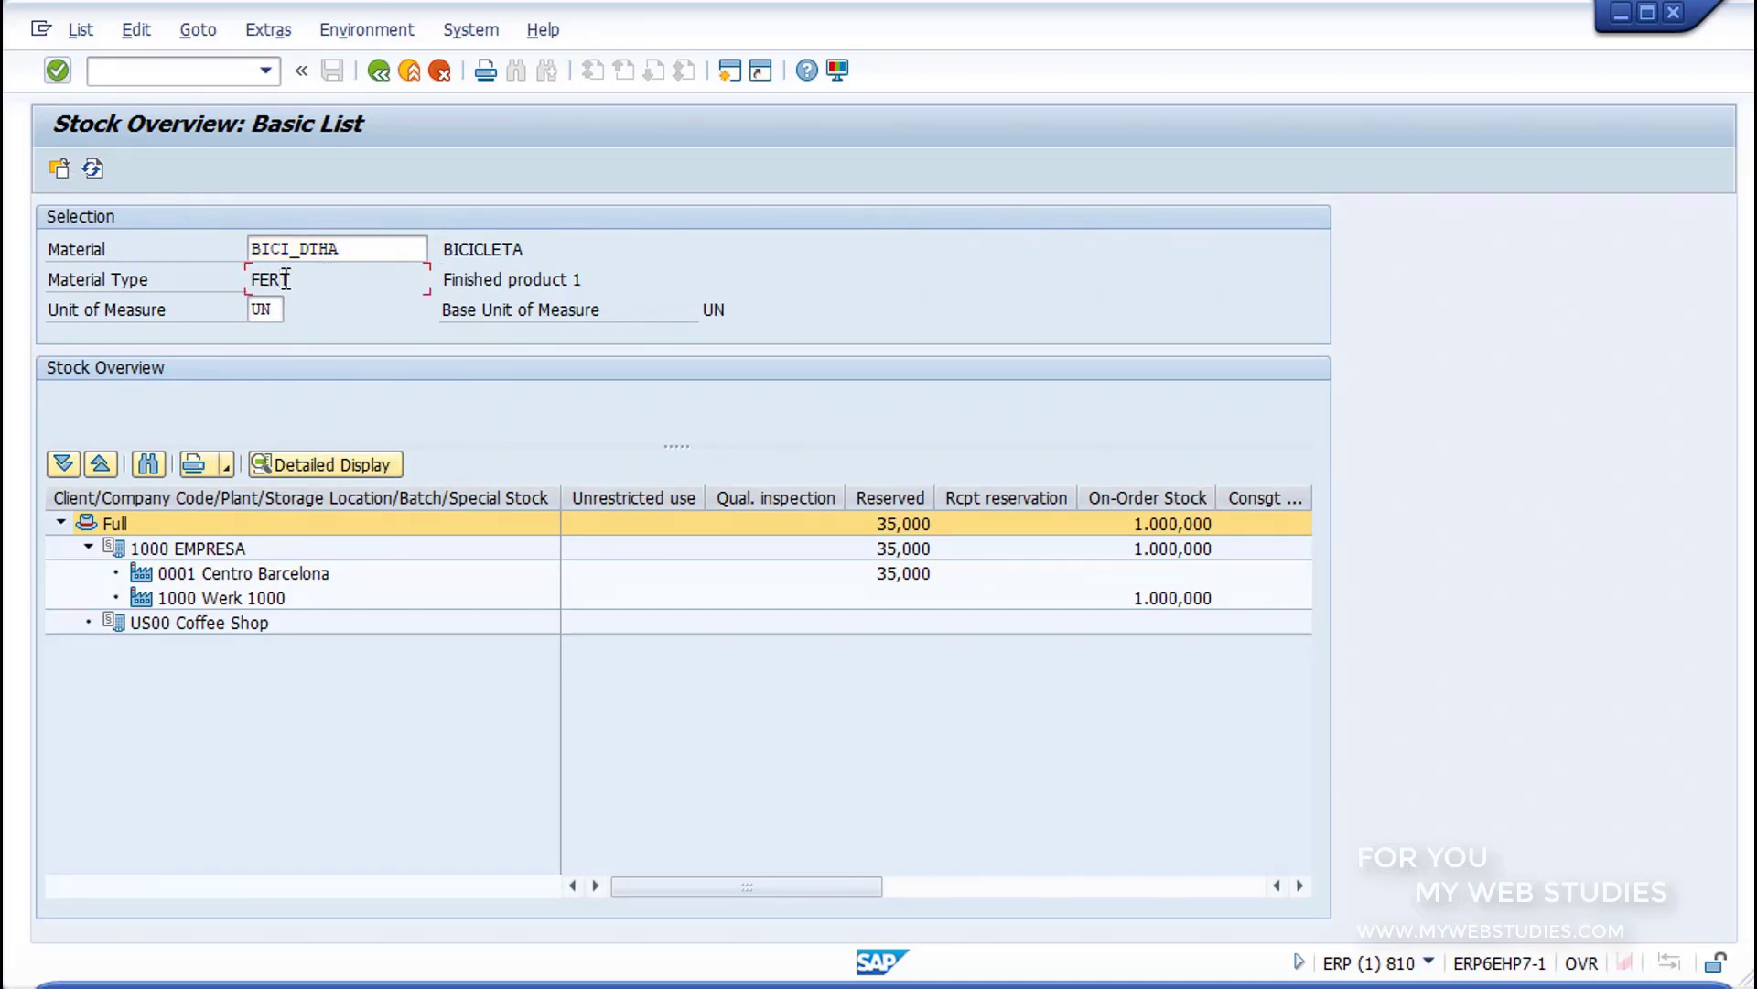
# Step: Examine the basic list's unit of measure, stock columns, and the company code and plant levels under Full, including 1000 EMPRESA and US00 Coffee Shop
pyautogui.click(270, 310)
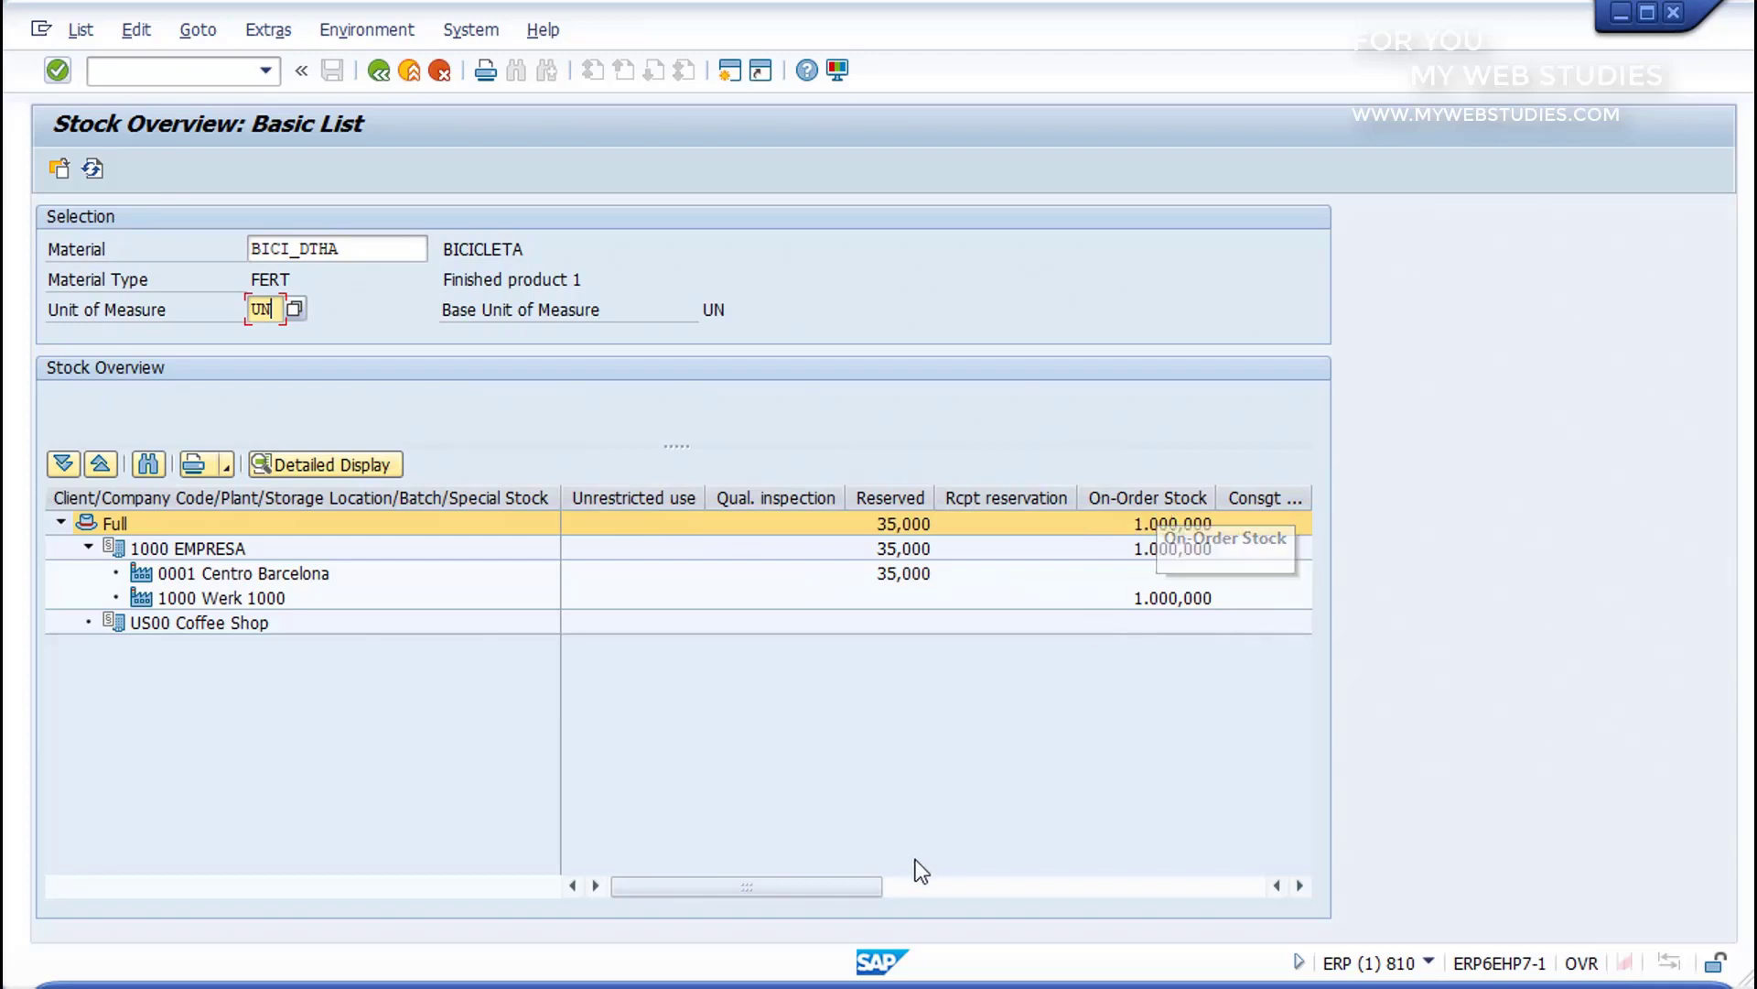
pyautogui.moveTo(855, 886)
pyautogui.mouseDown()
pyautogui.moveTo(1177, 878)
pyautogui.moveTo(879, 893)
pyautogui.mouseUp()
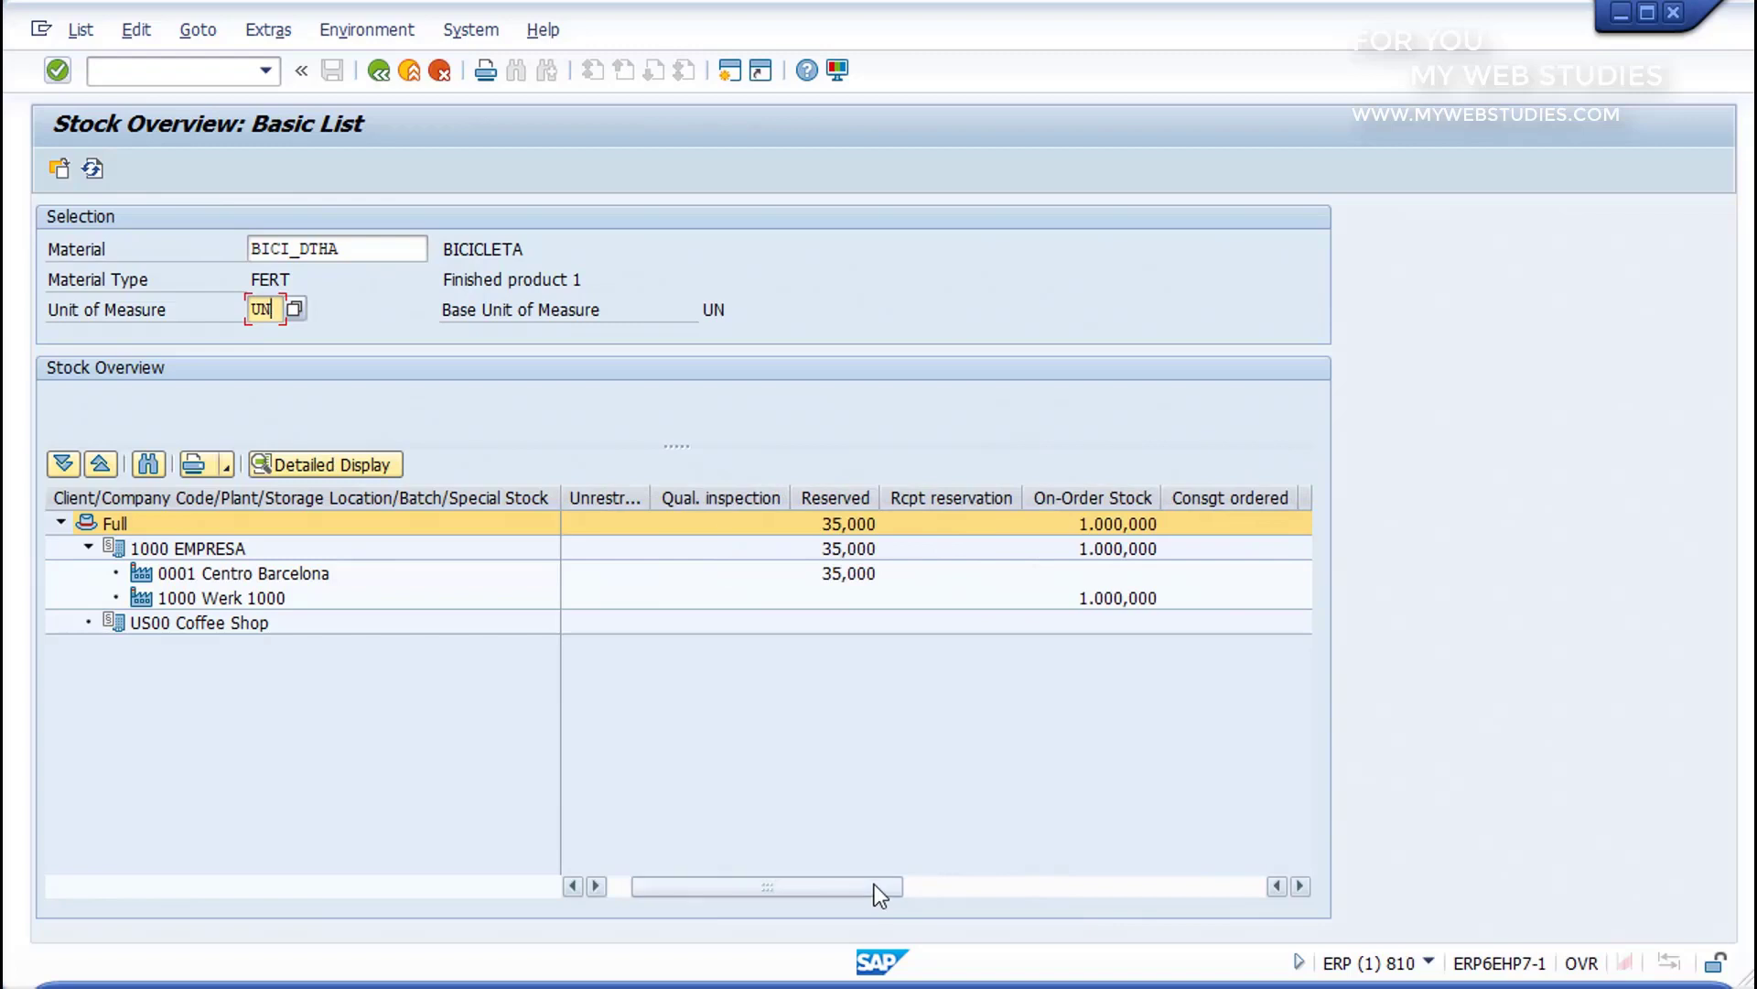
pyautogui.click(173, 519)
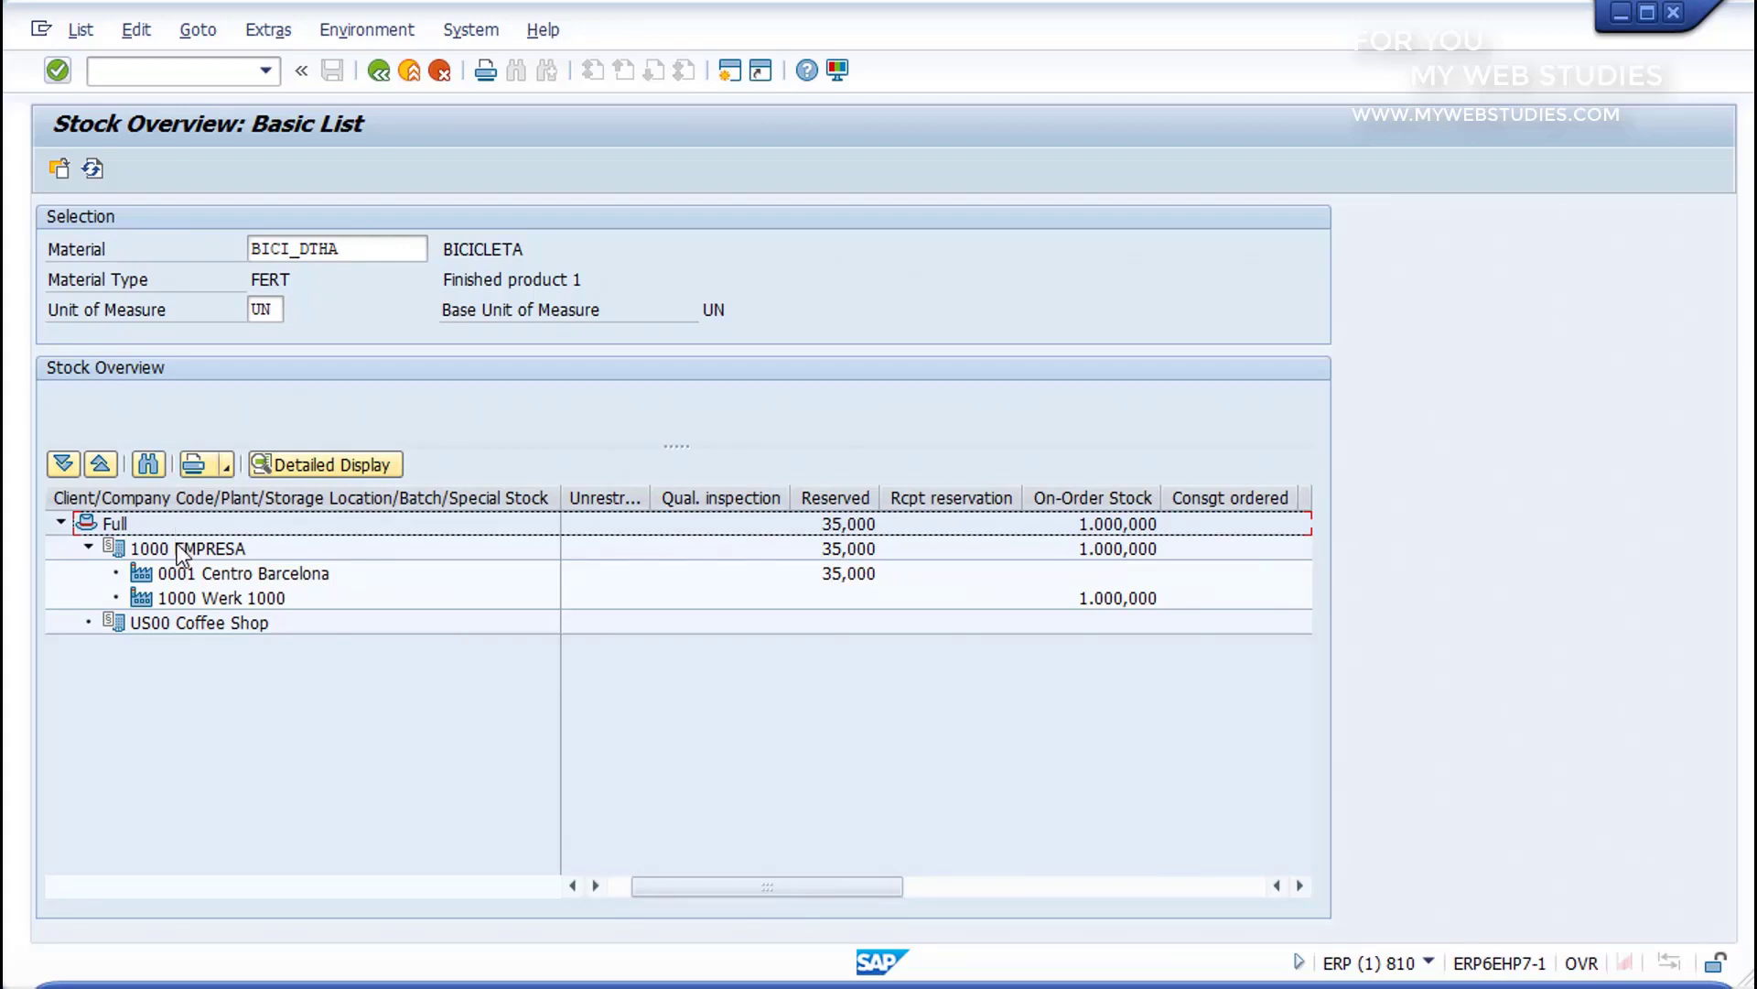
pyautogui.click(177, 548)
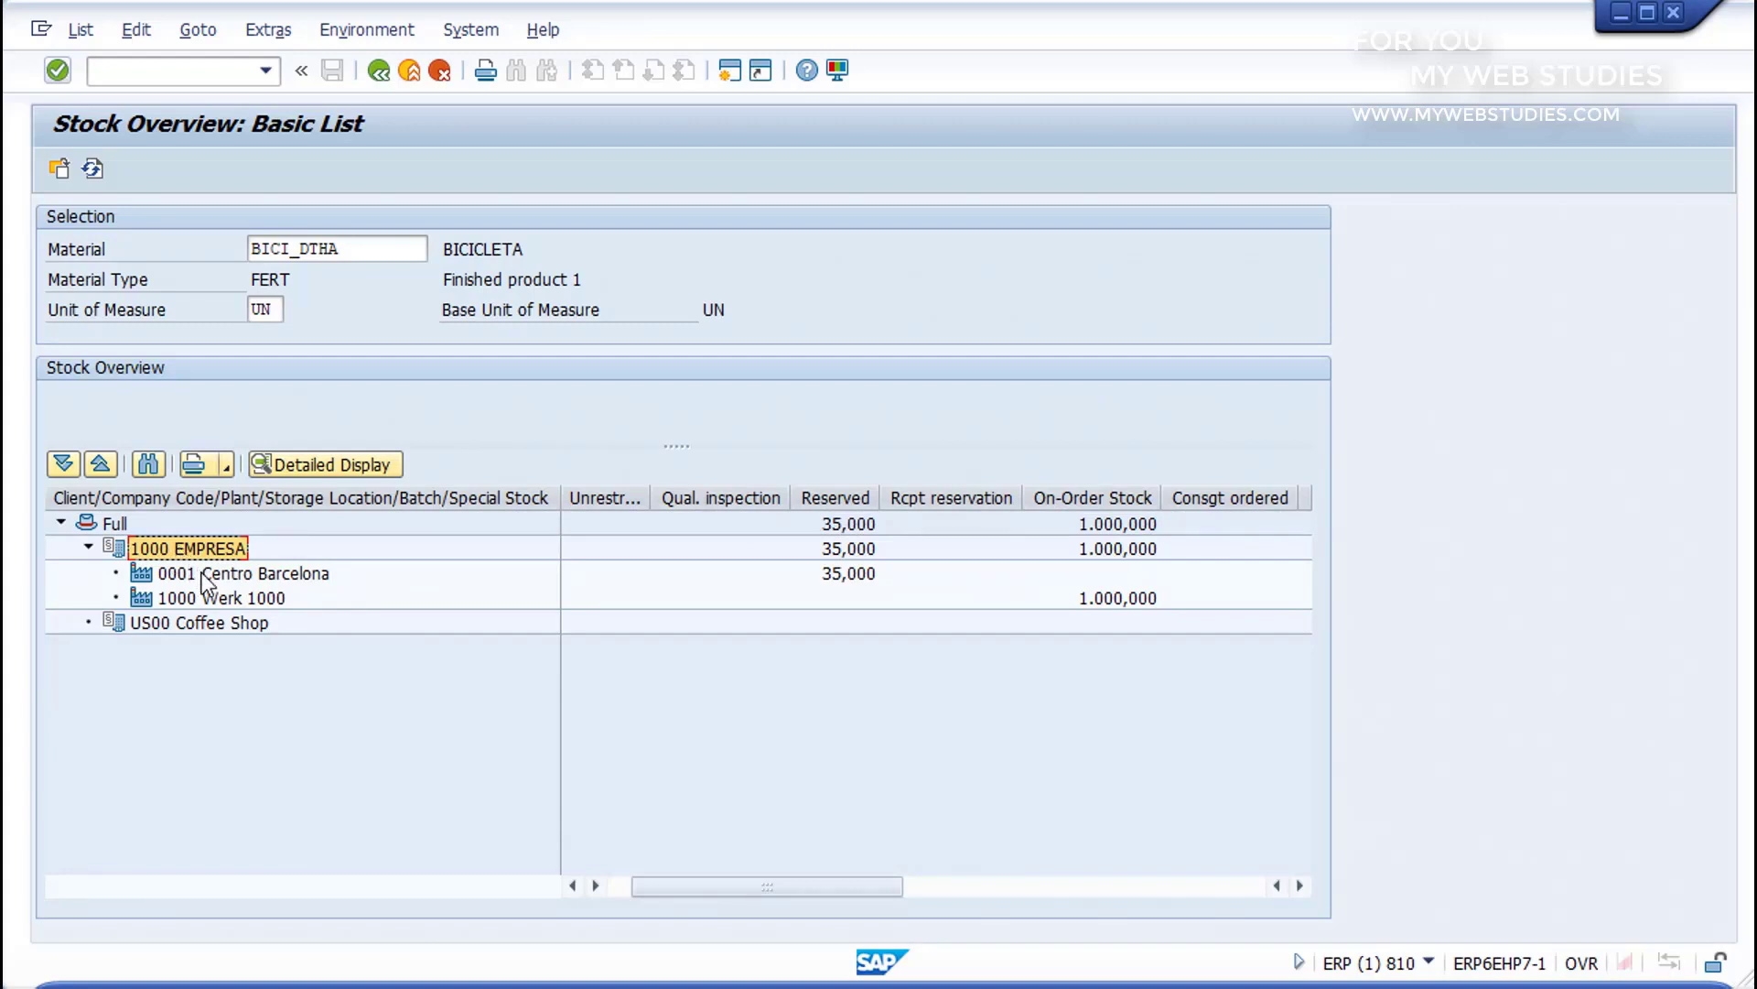
pyautogui.click(201, 573)
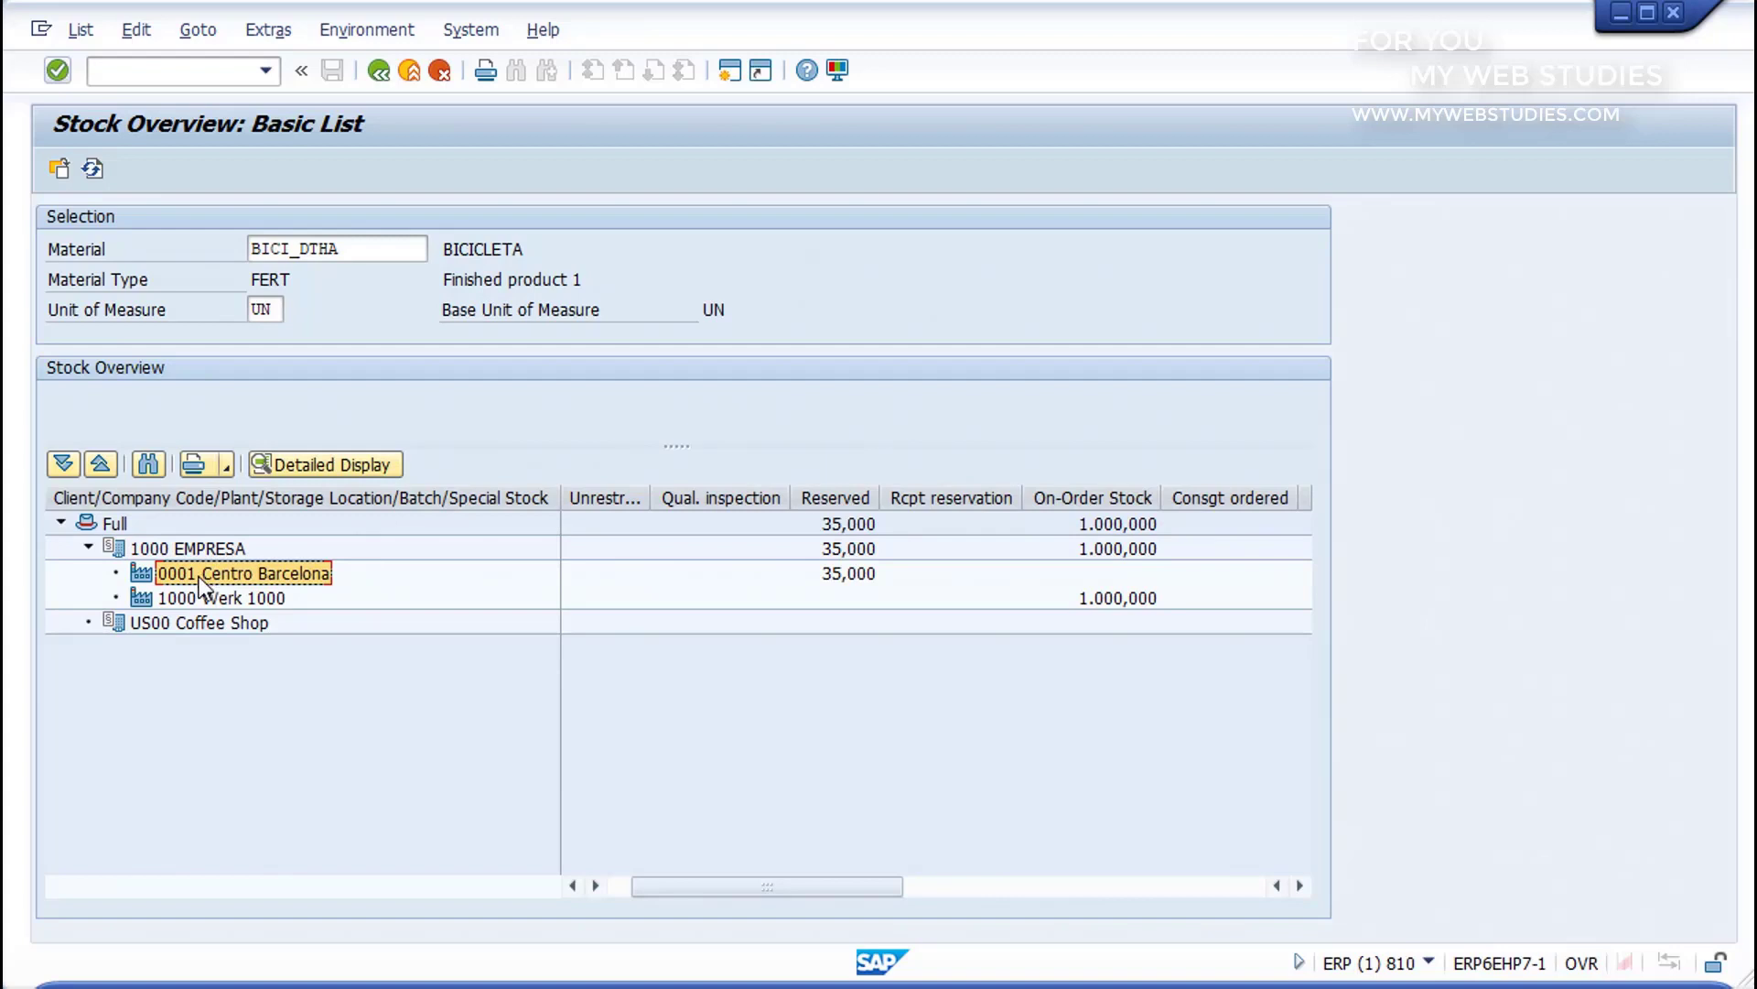
pyautogui.click(222, 604)
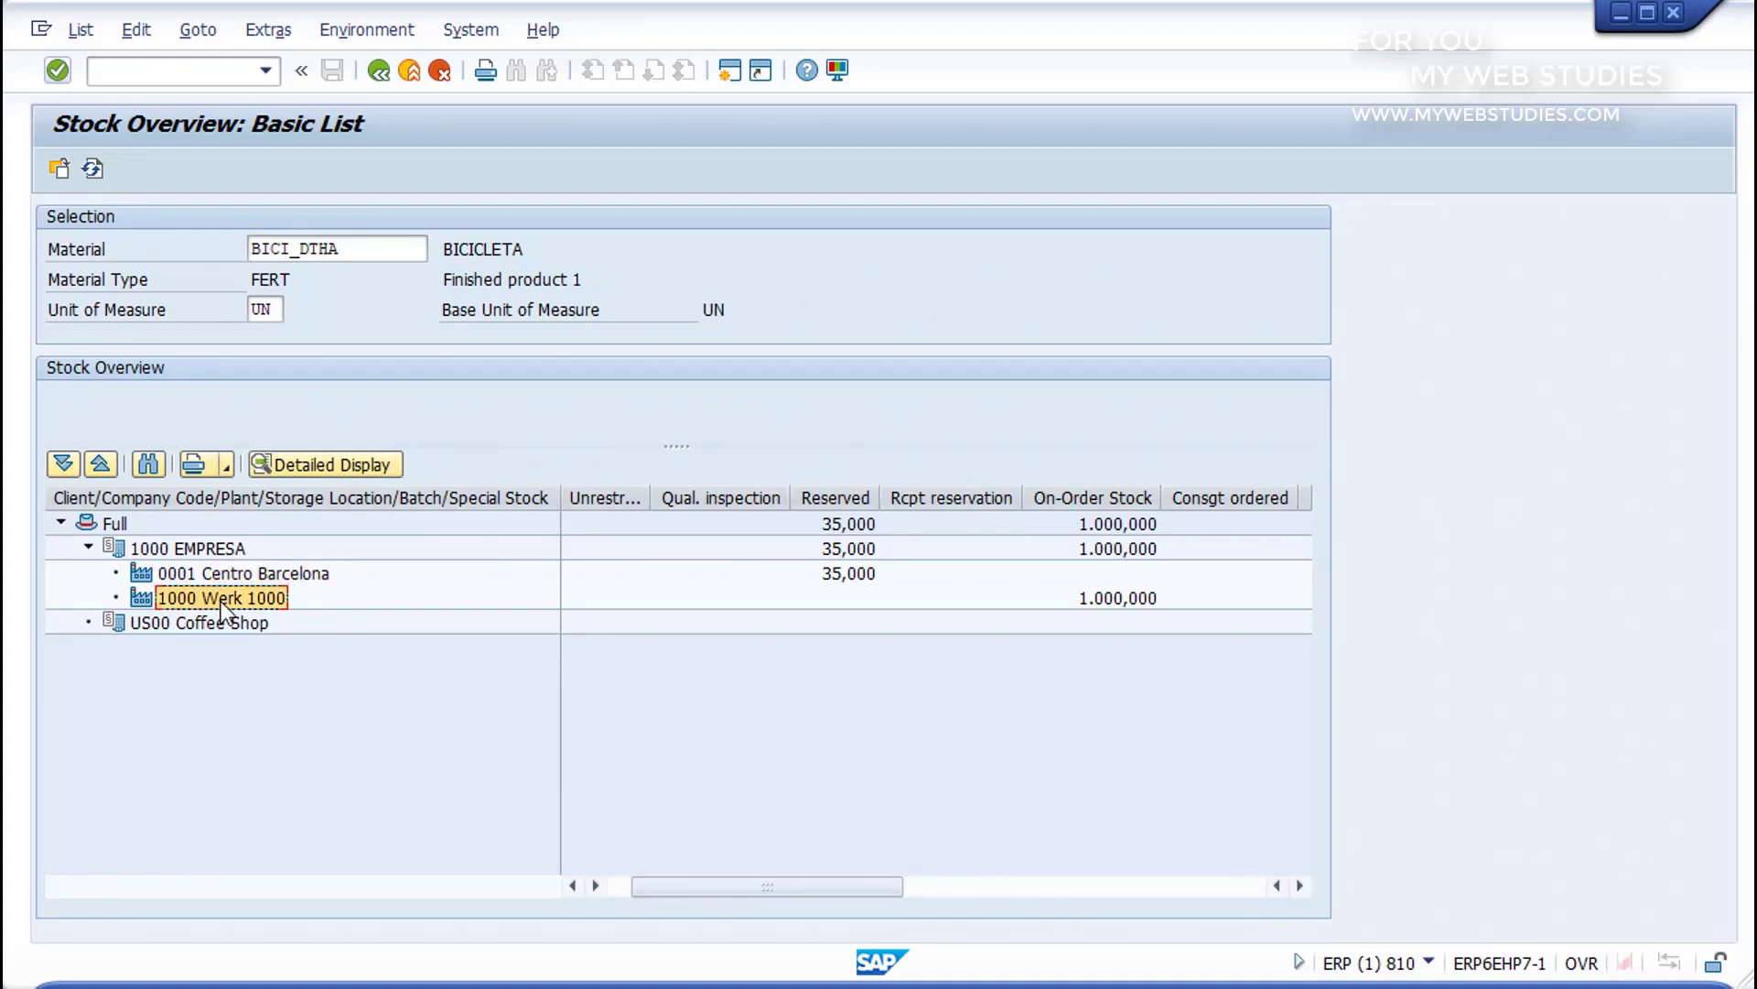
pyautogui.click(192, 620)
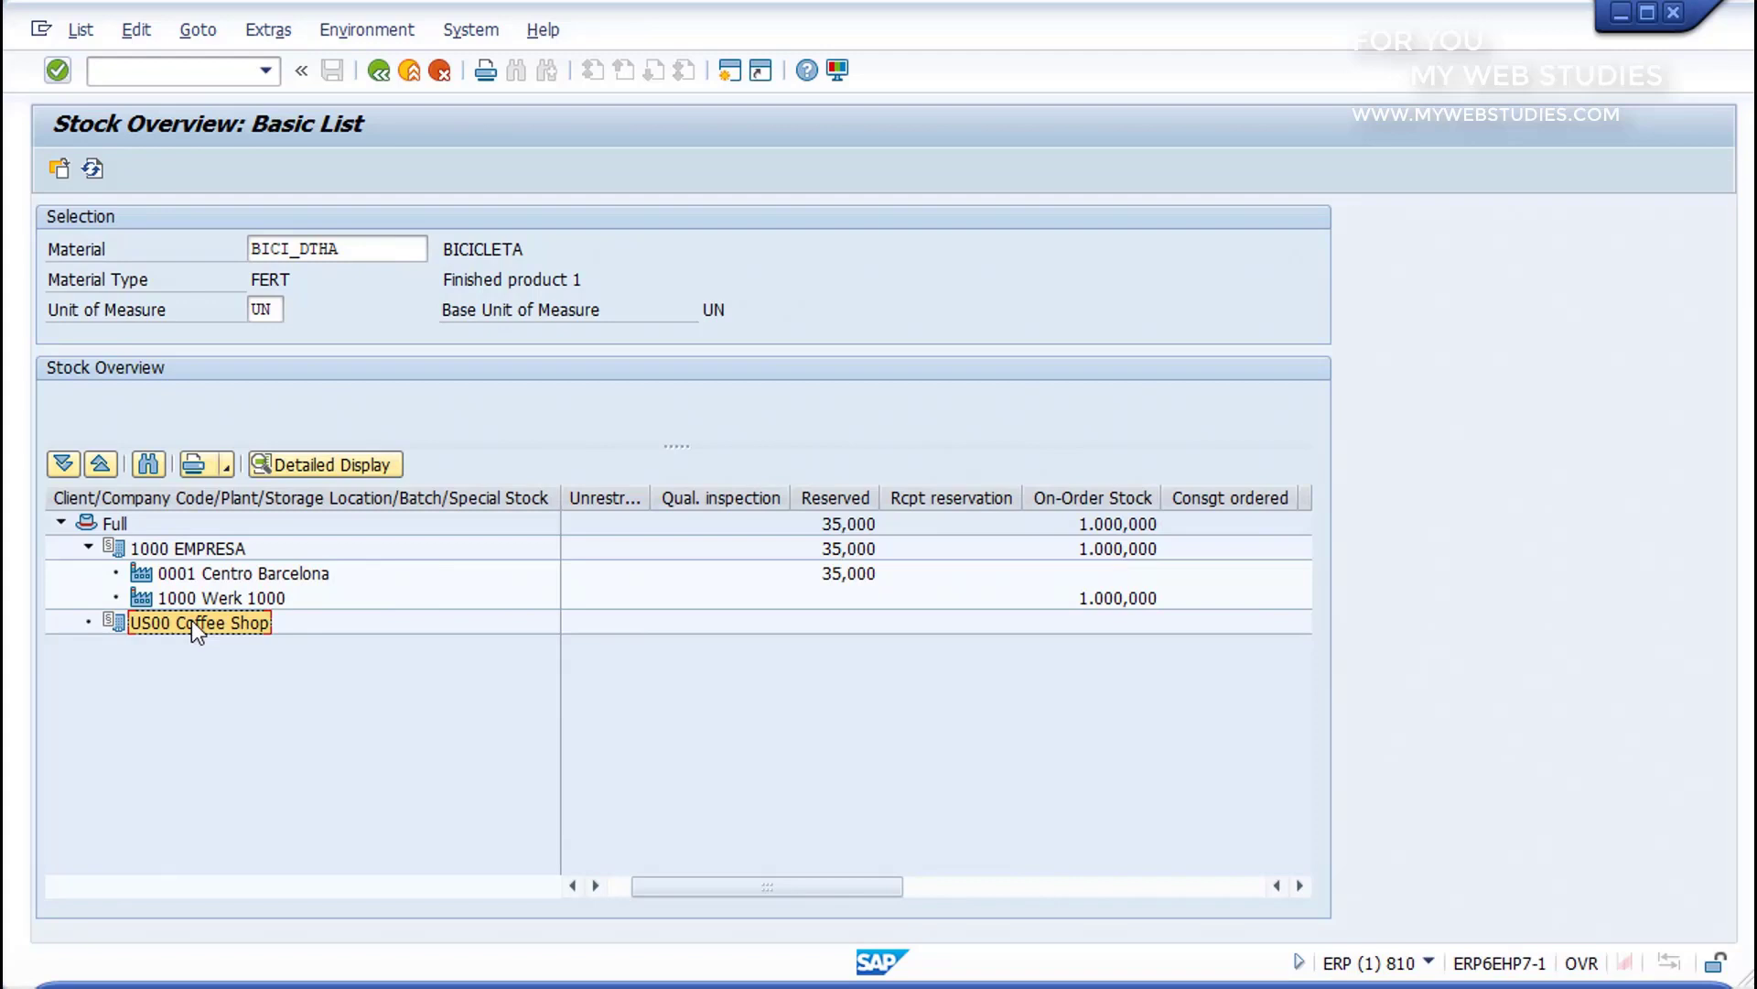
pyautogui.click(89, 549)
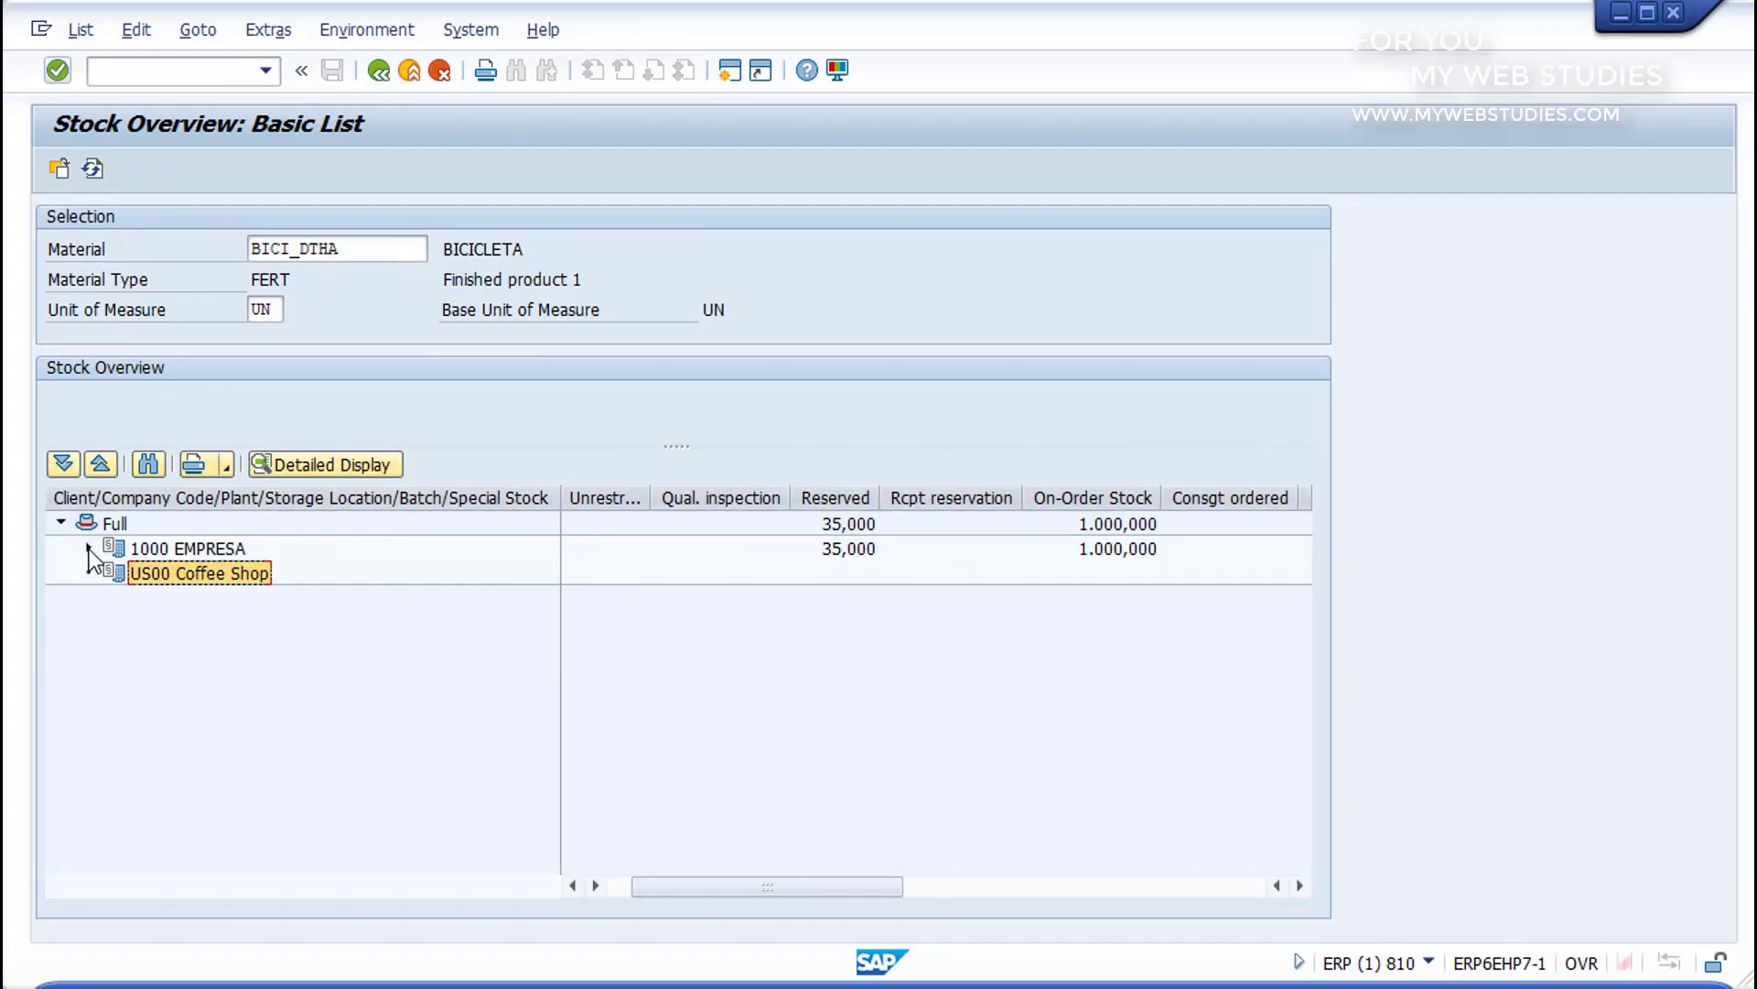
pyautogui.click(88, 548)
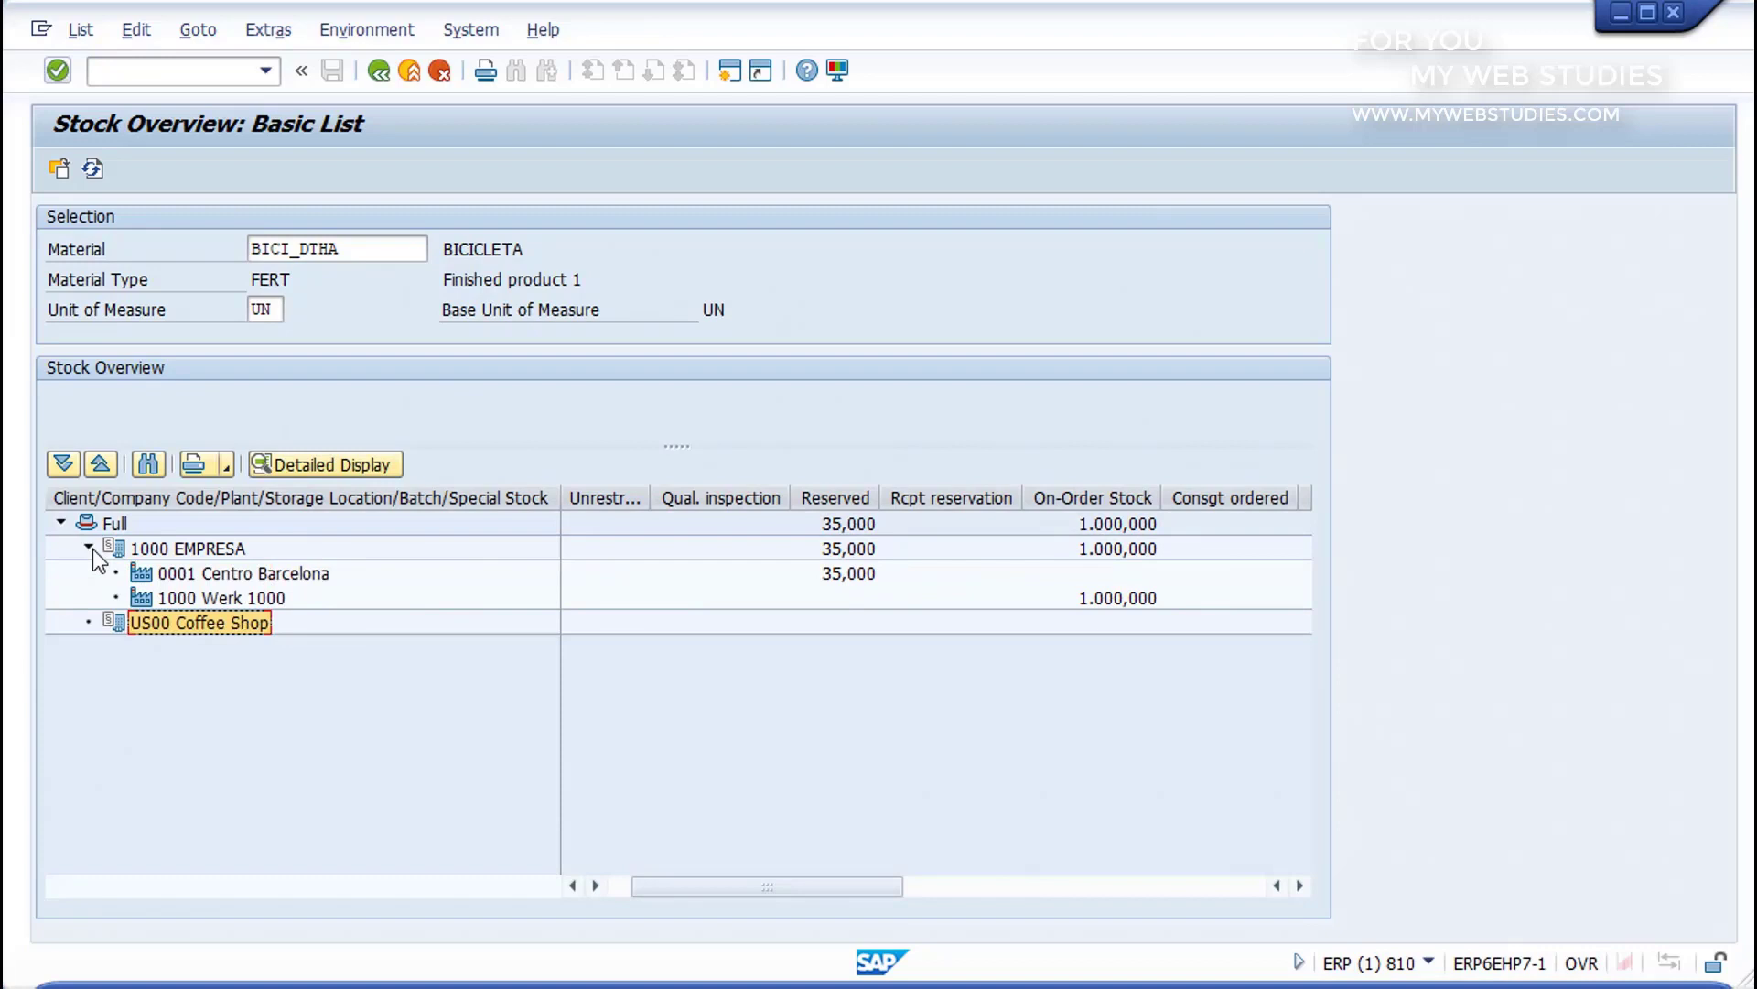
# Step: Open the detailed display for plant 0001 Centro Barcelona and look through its stock types
pyautogui.click(183, 574)
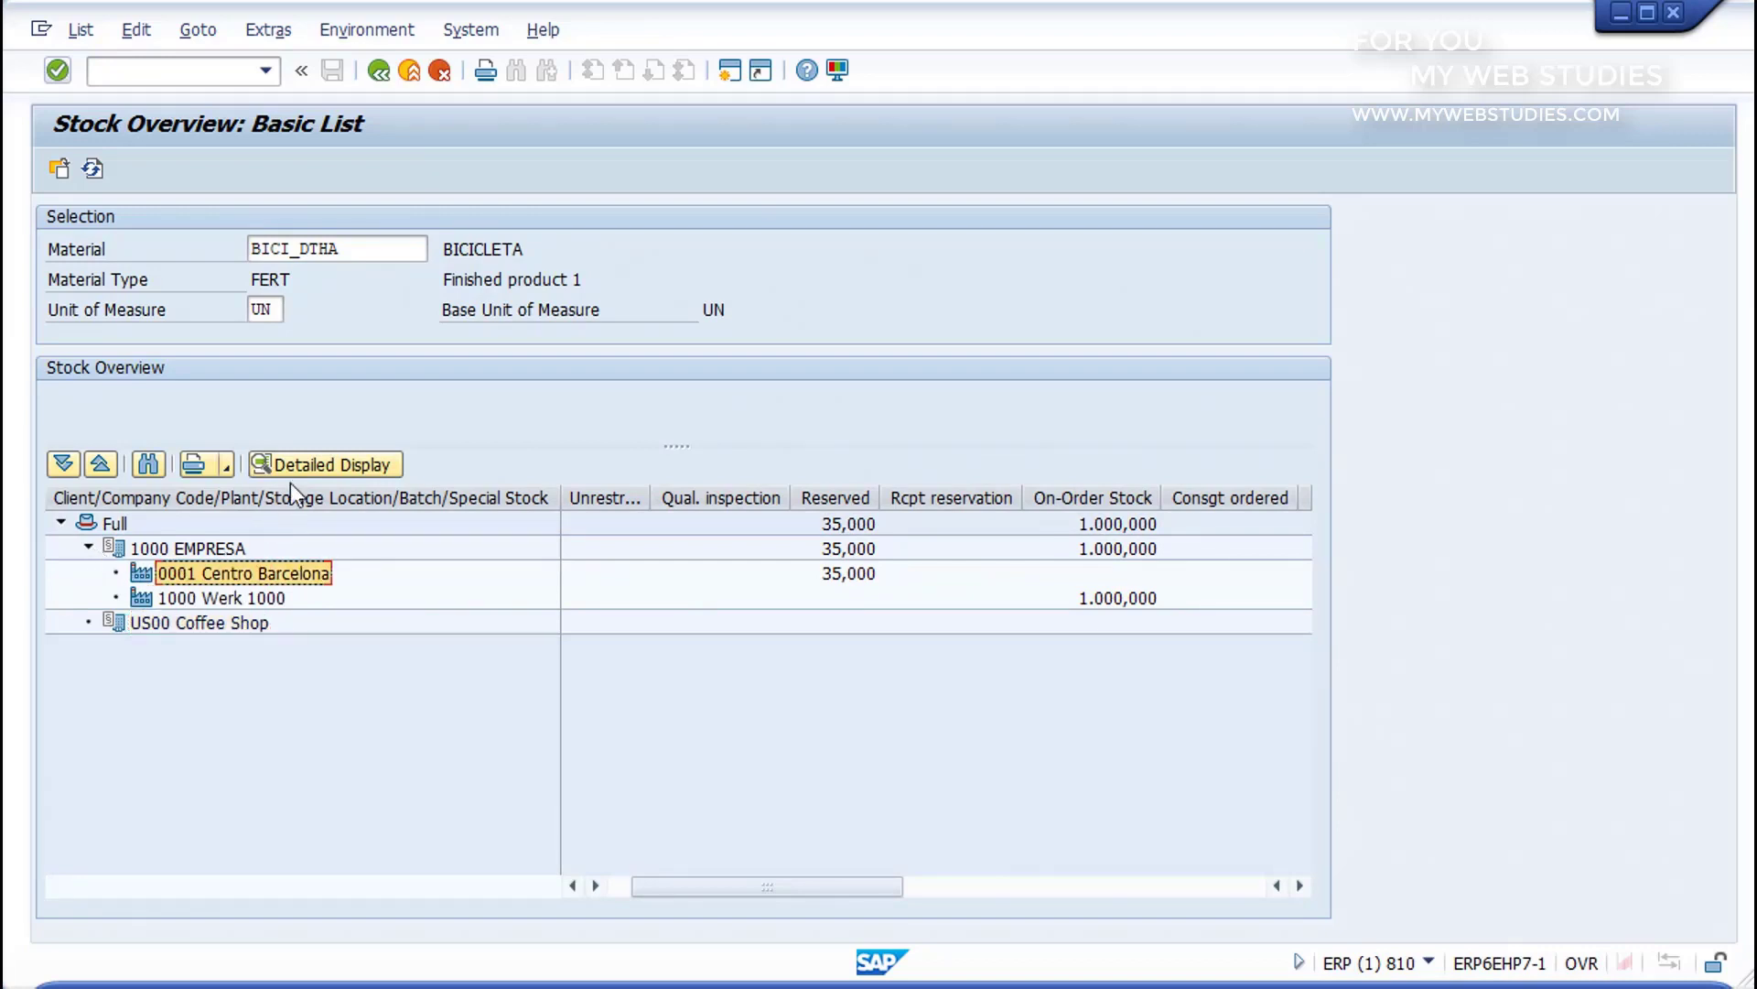
pyautogui.click(304, 463)
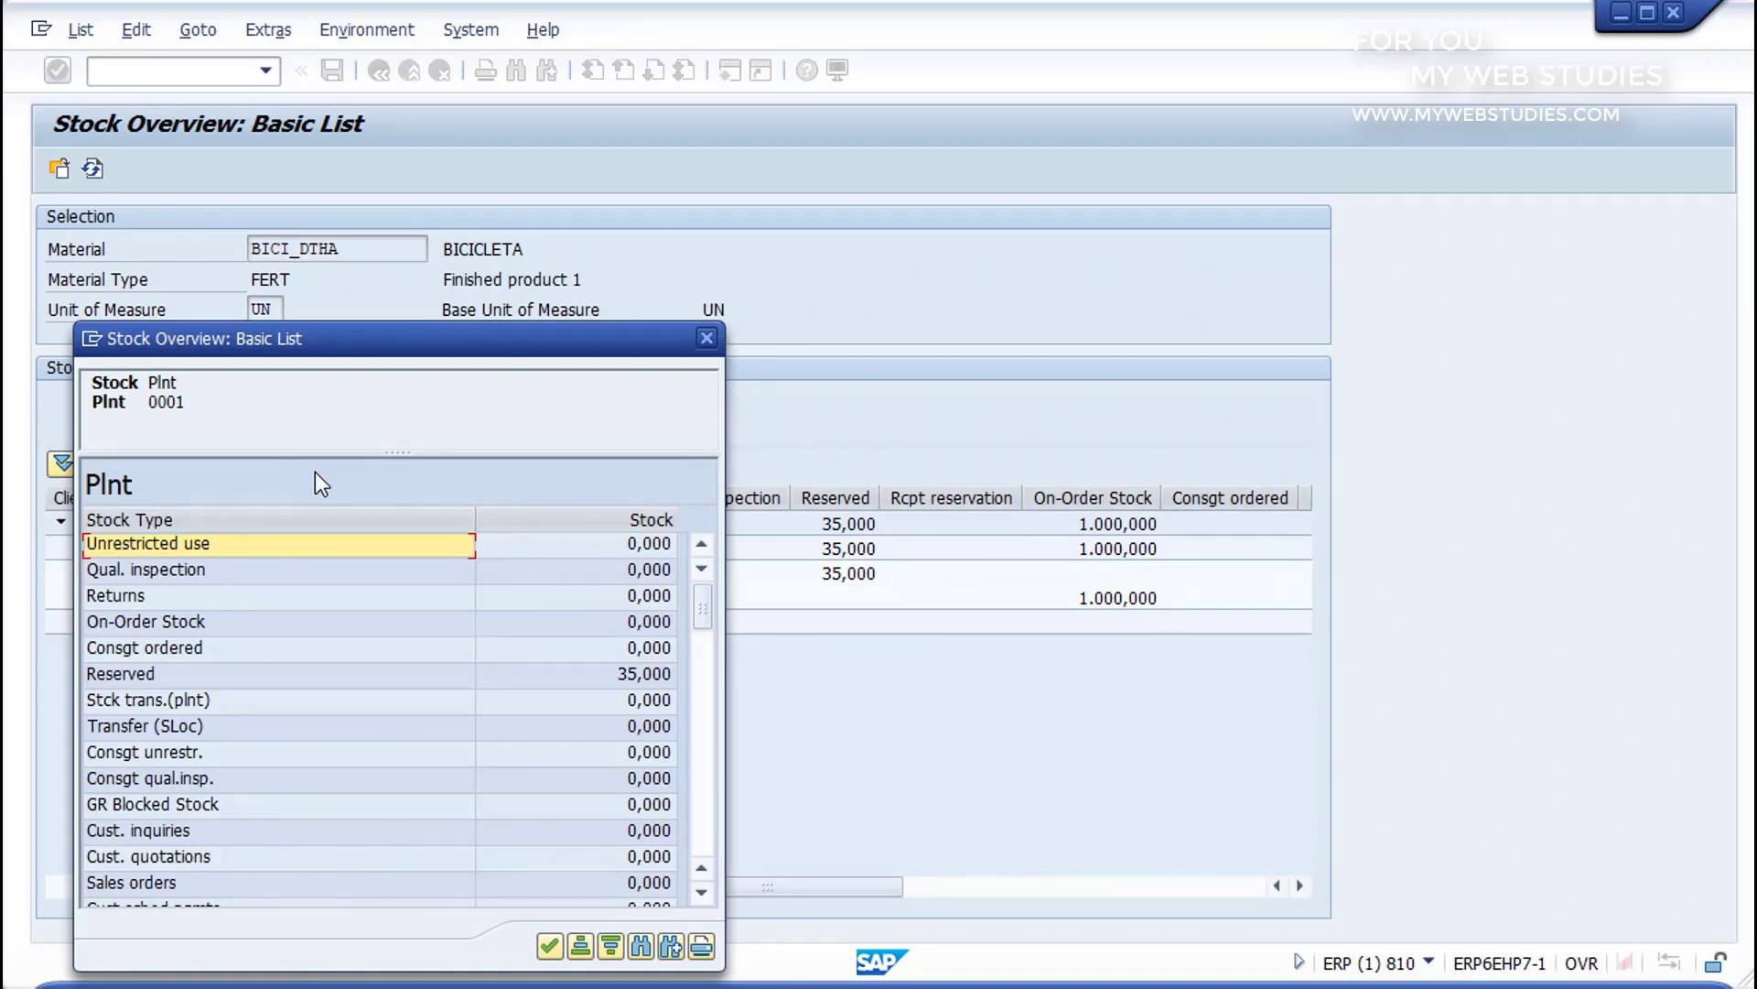
pyautogui.moveTo(707, 627); pyautogui.dragTo(705, 685)
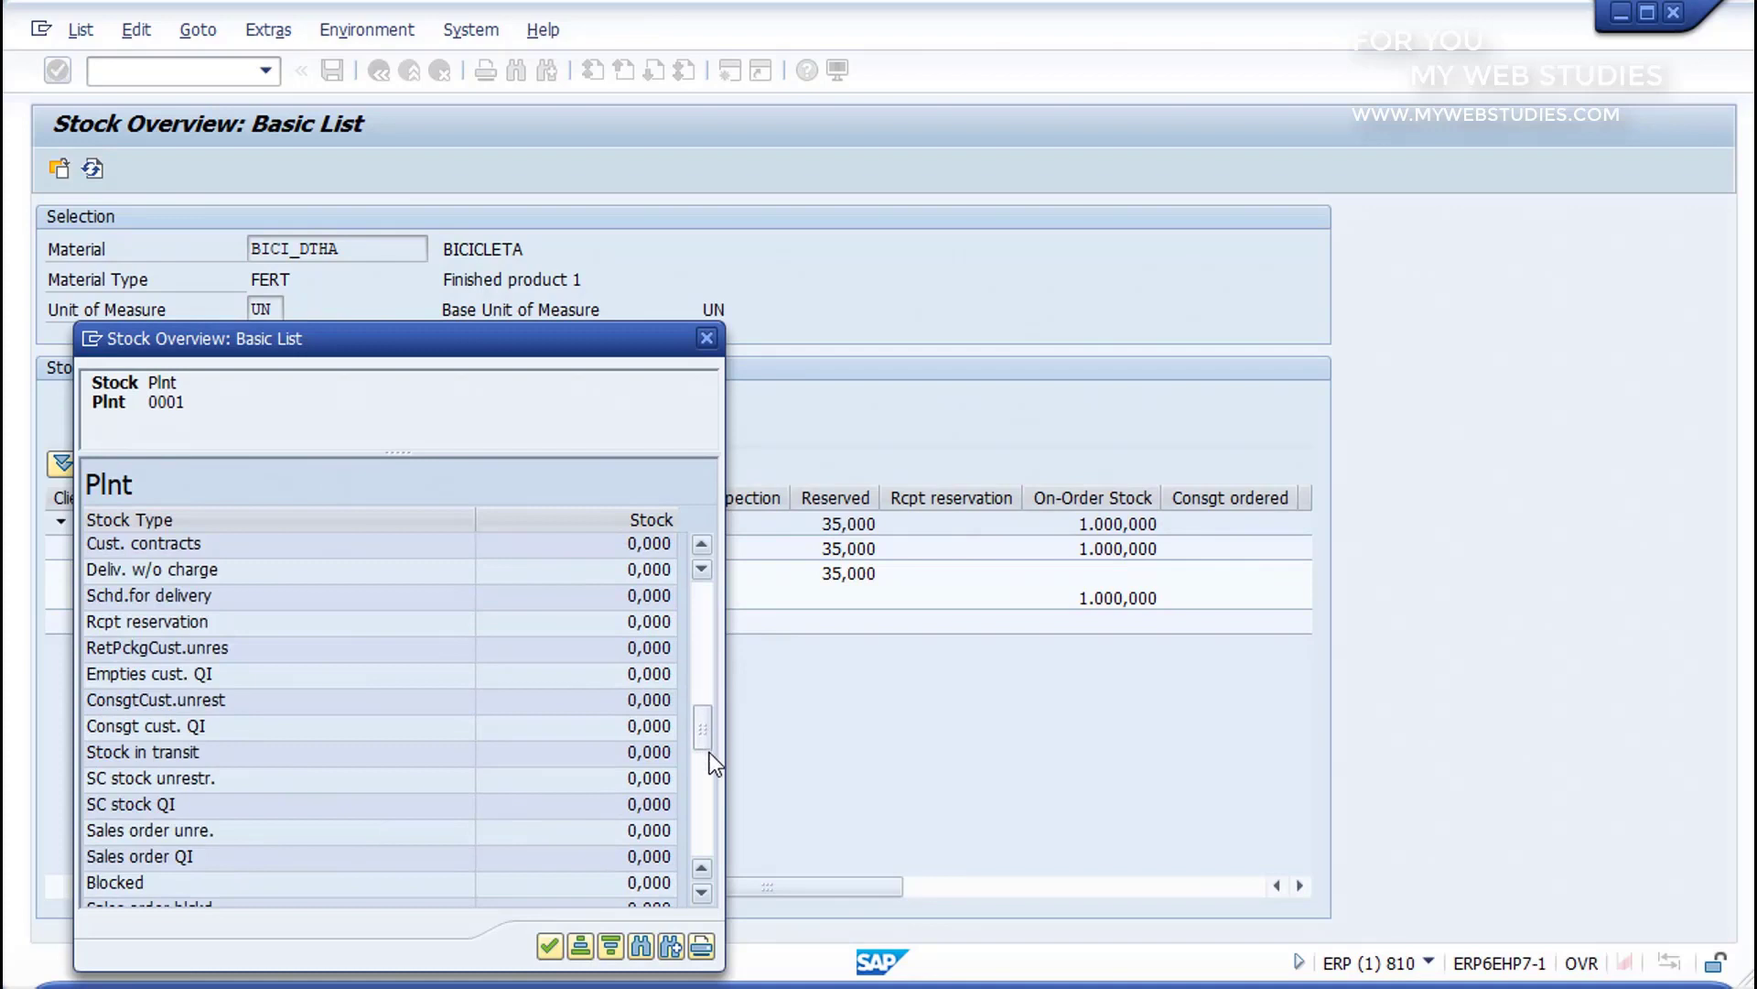
pyautogui.click(710, 753)
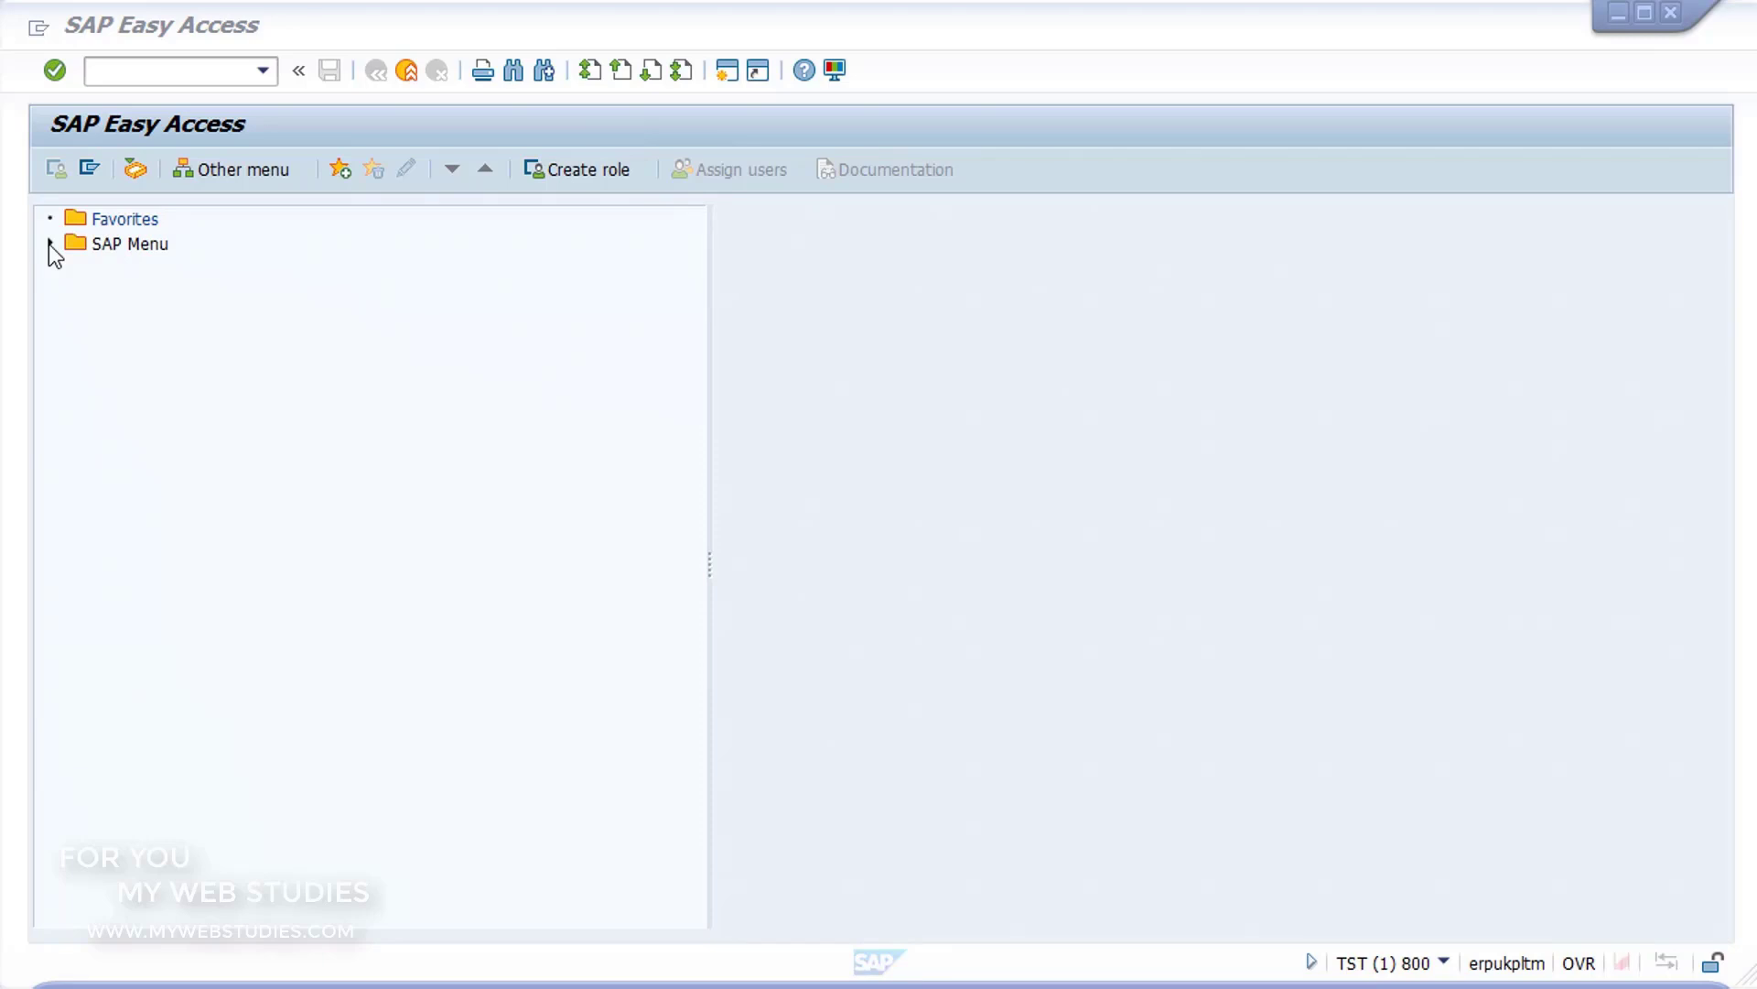
# Step: Open CO03 - Display from the SAP Menu under Logistics, Production, Shop Floor Control, Order
pyautogui.click(49, 243)
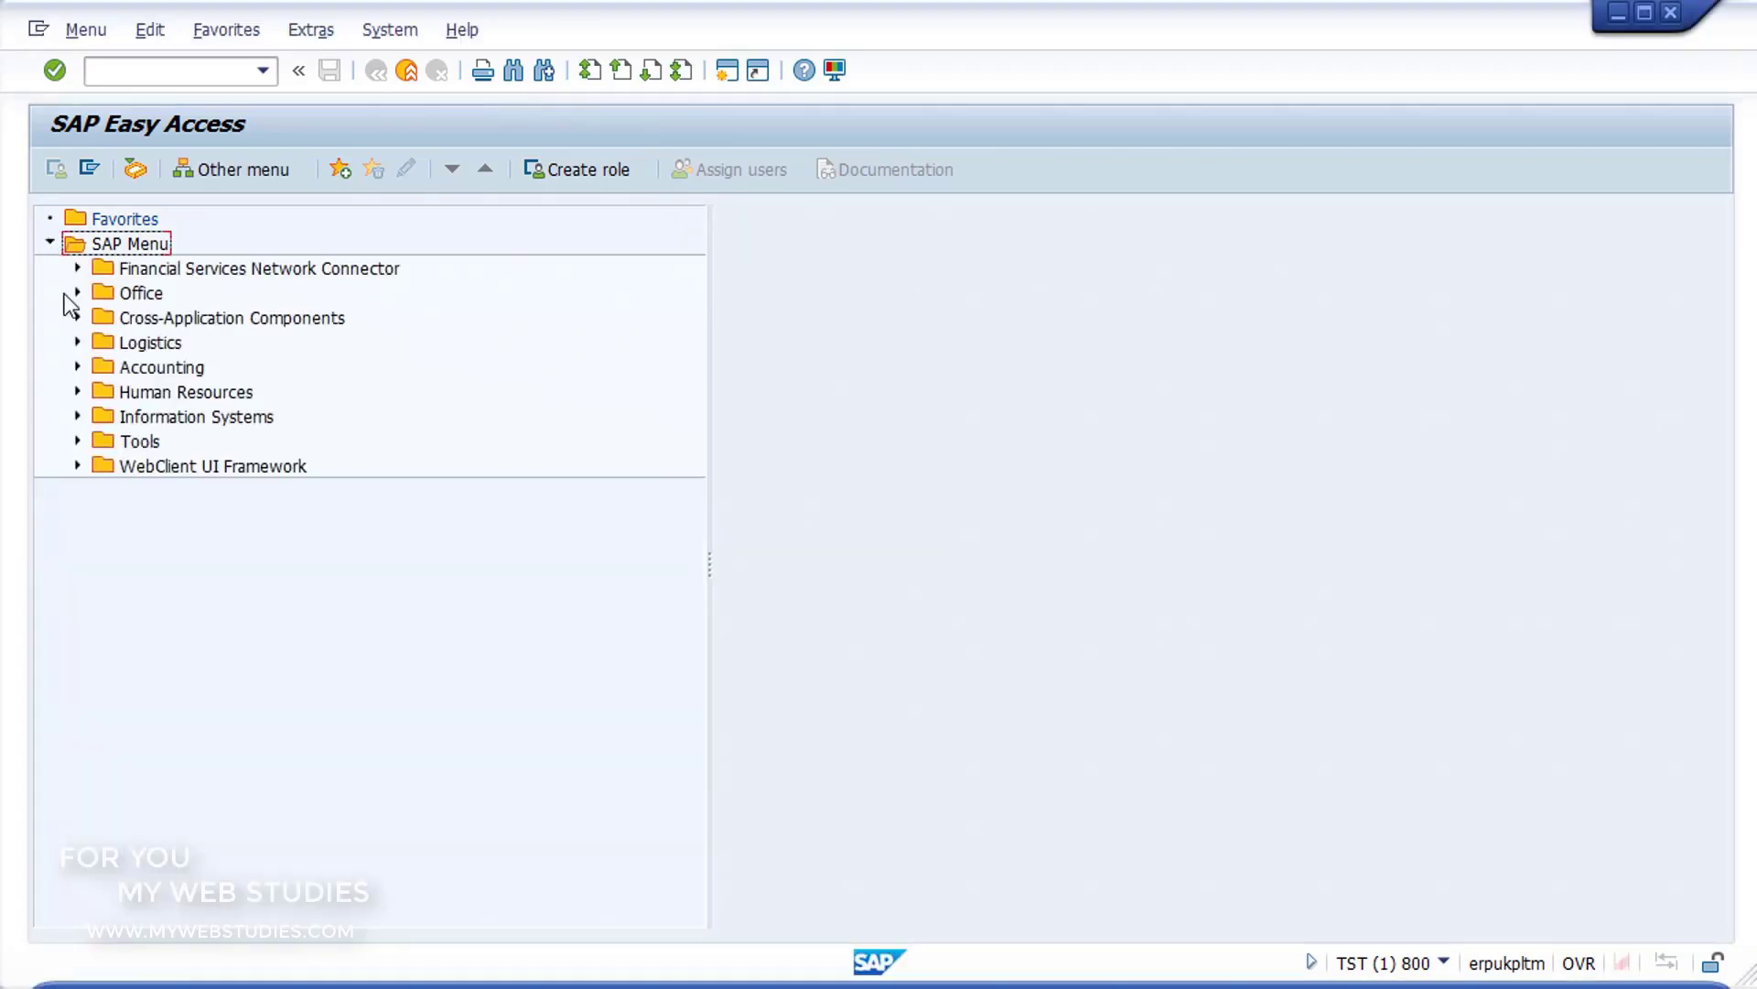
pyautogui.click(77, 342)
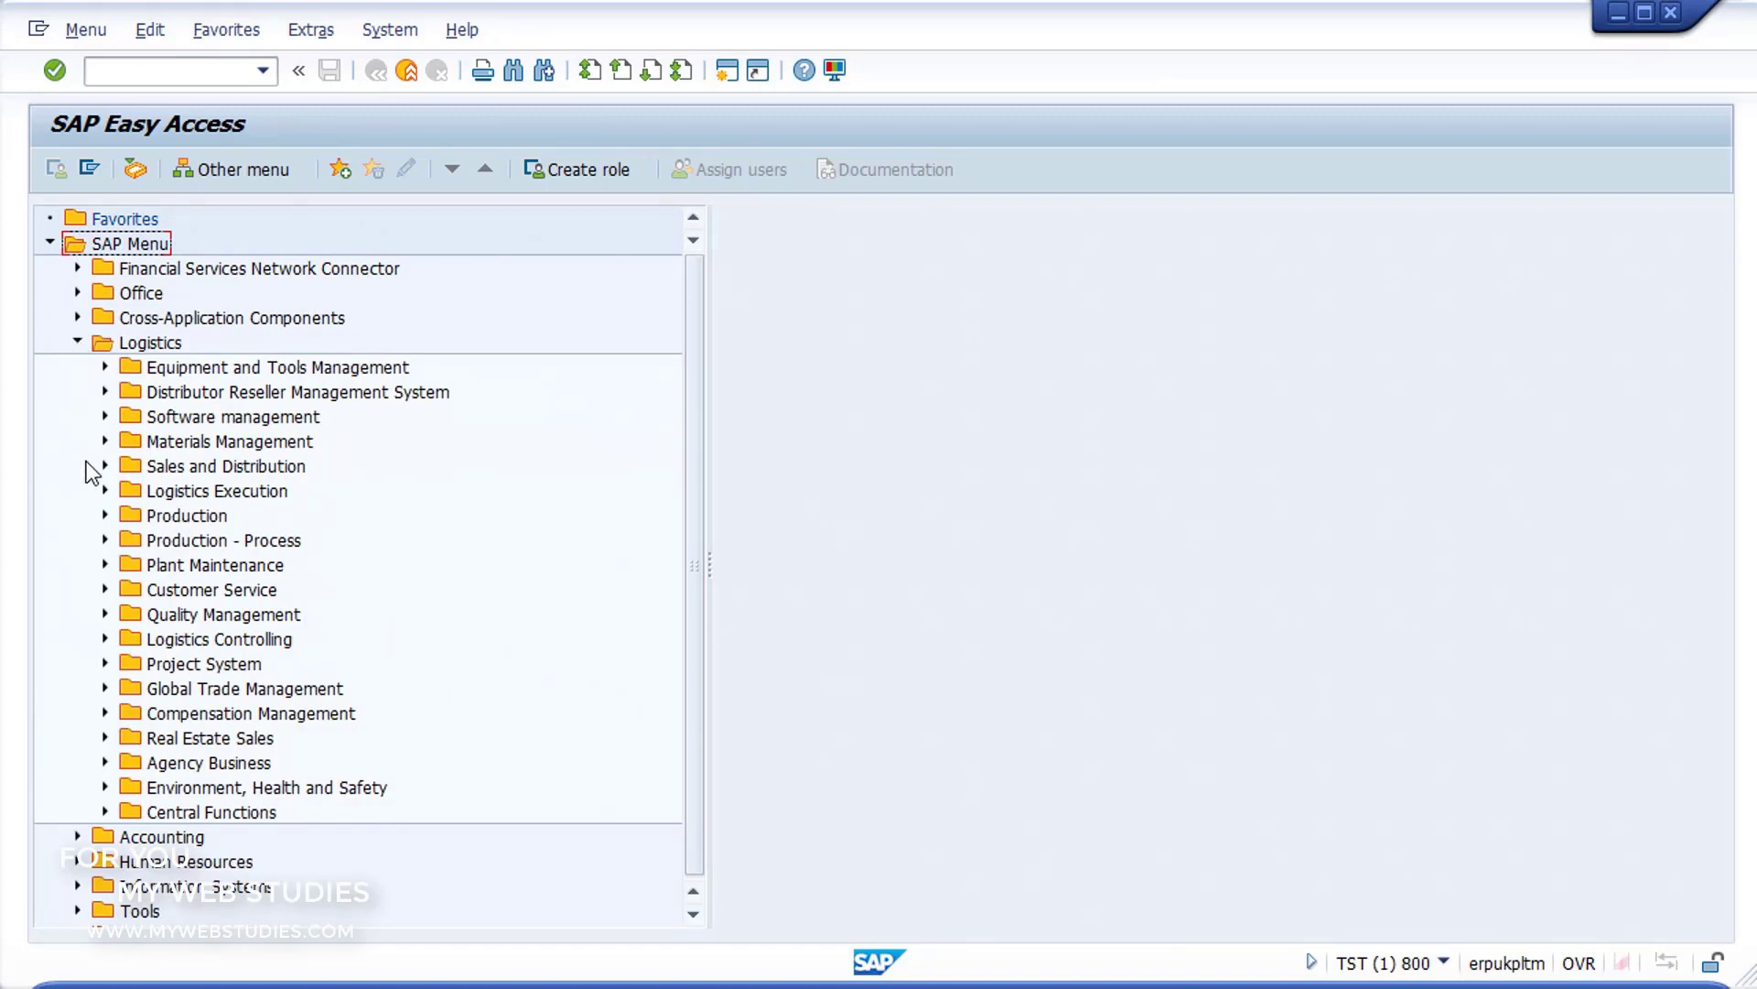
pyautogui.click(104, 516)
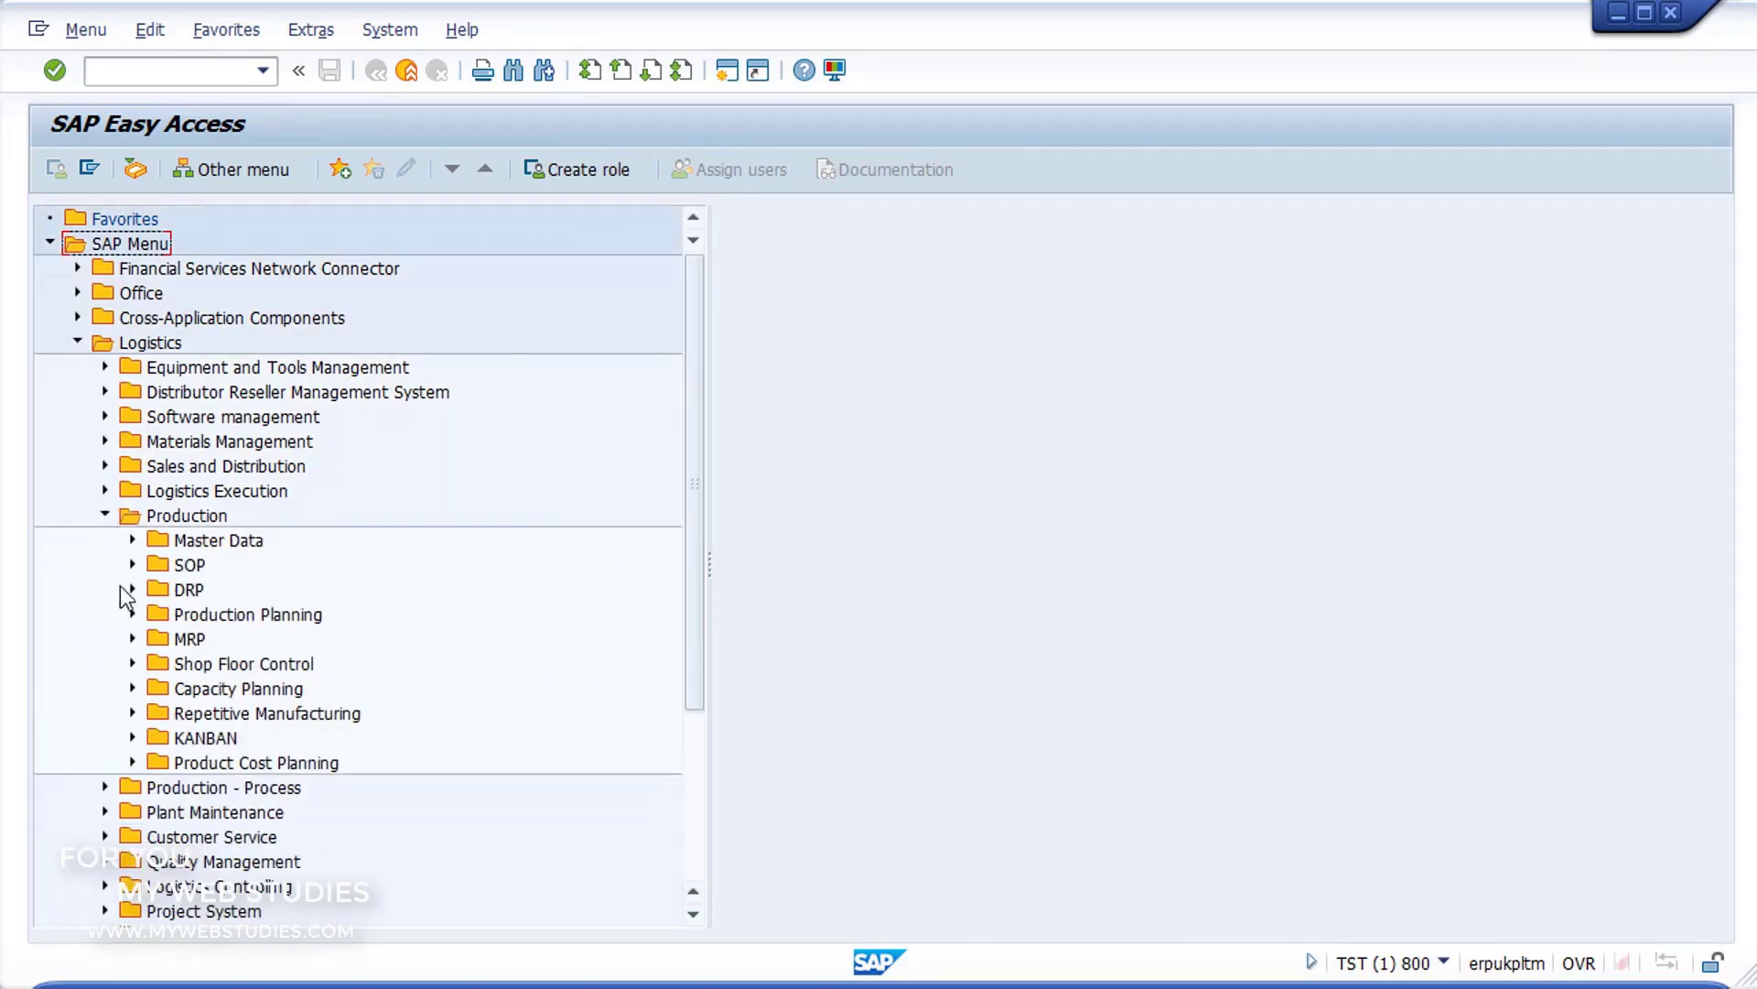
pyautogui.click(133, 665)
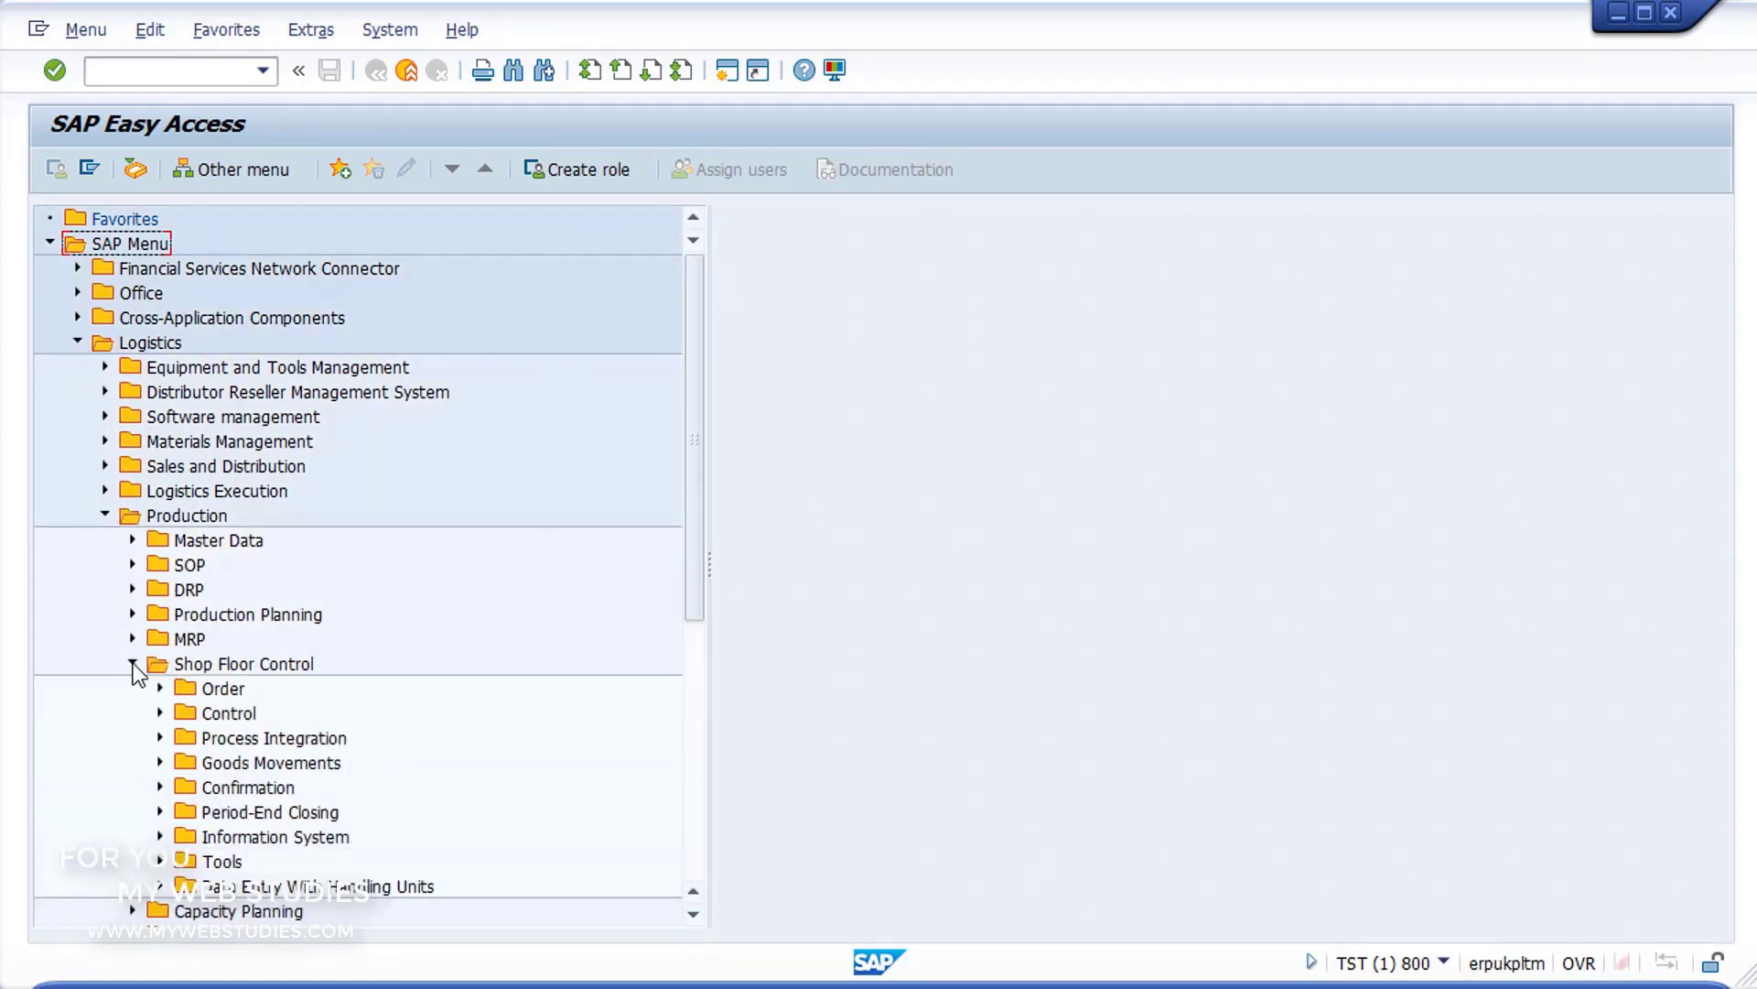
pyautogui.click(160, 688)
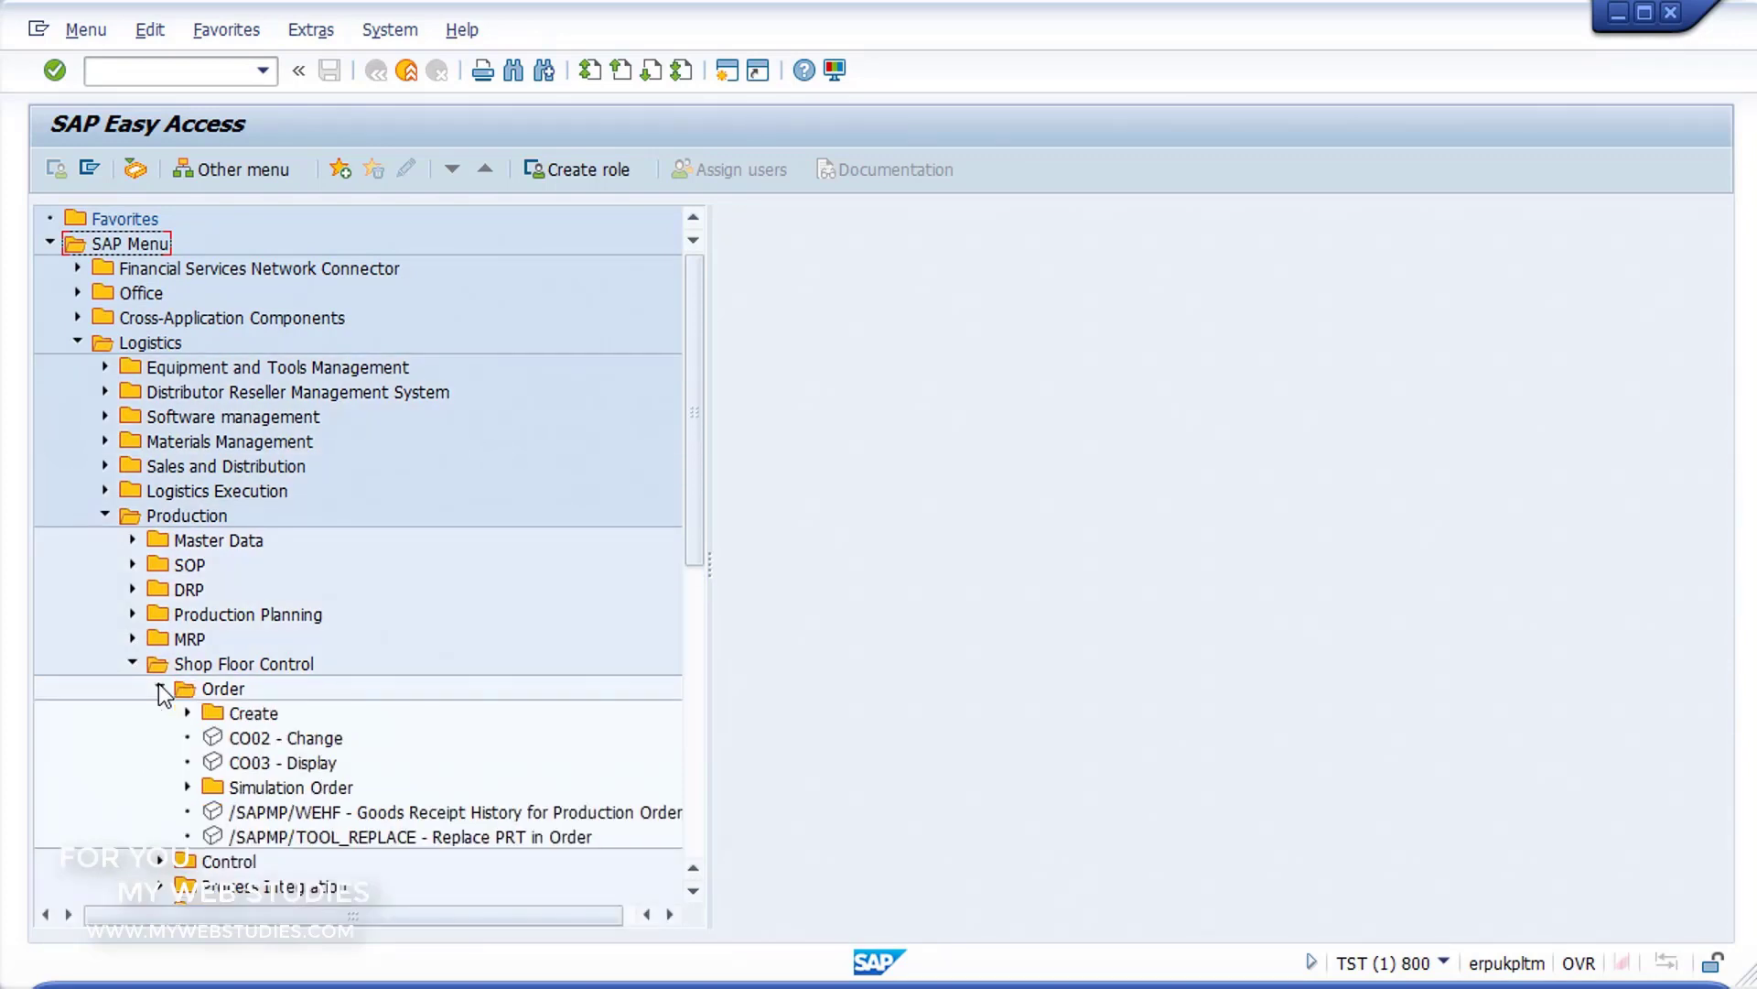
pyautogui.click(216, 764)
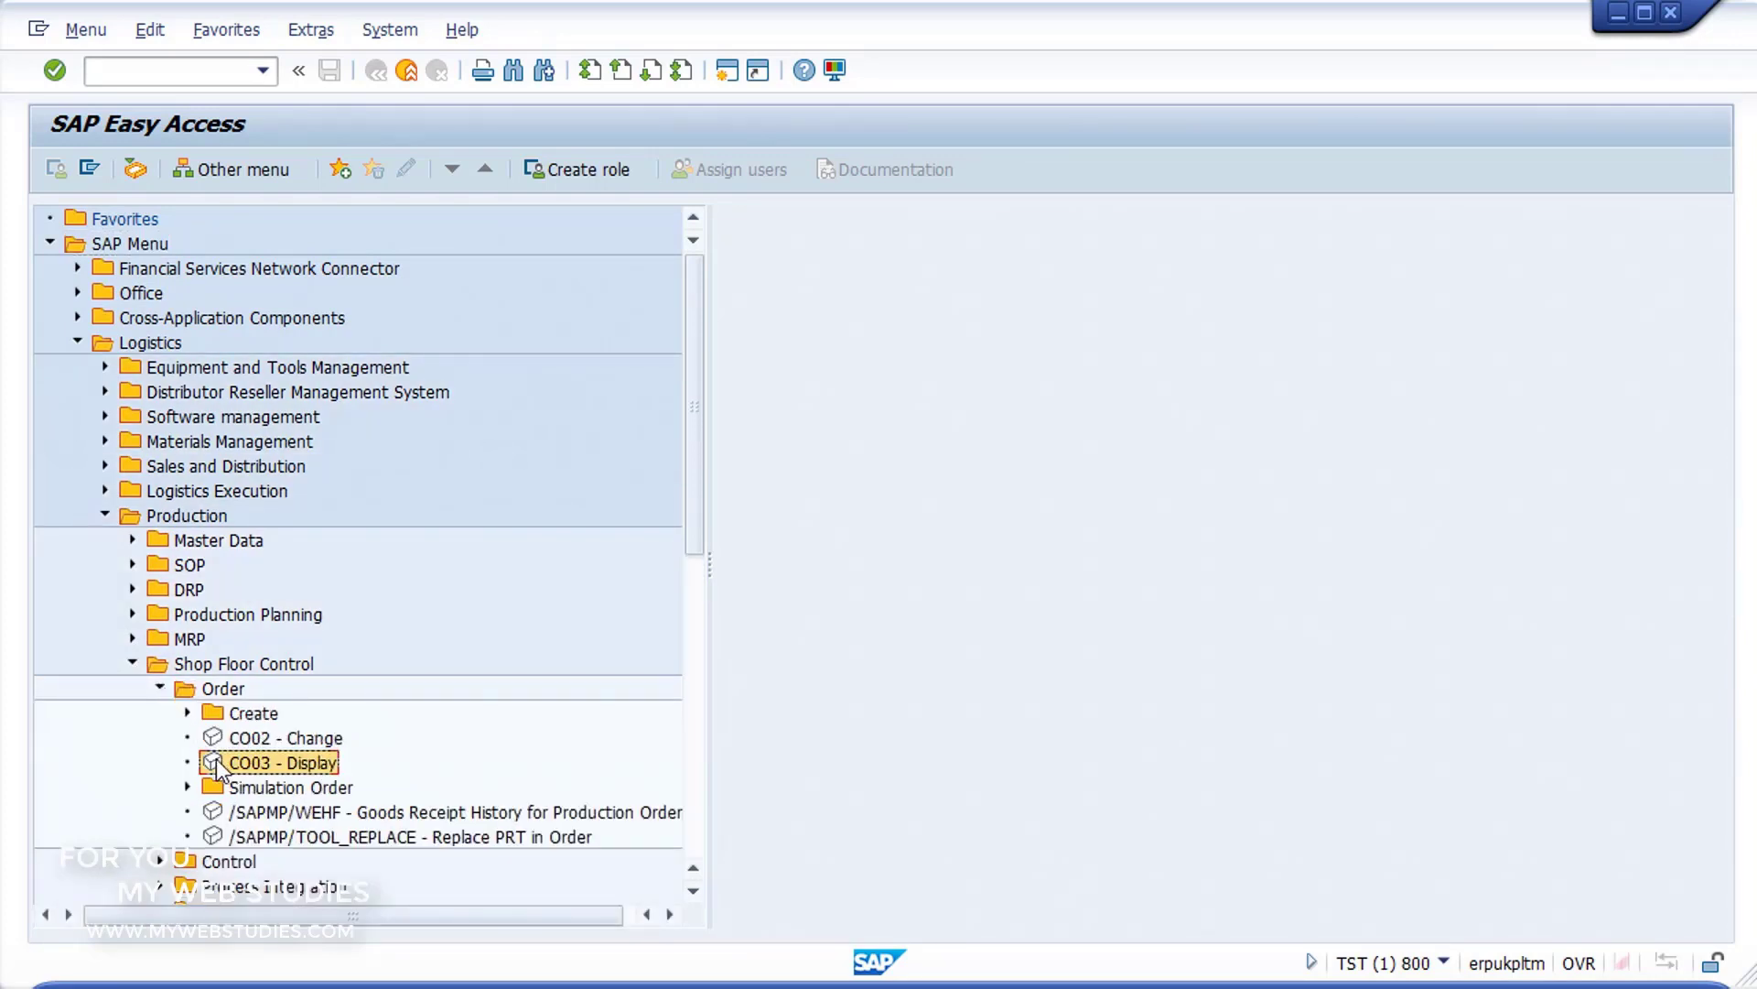
pyautogui.doubleClick(216, 763)
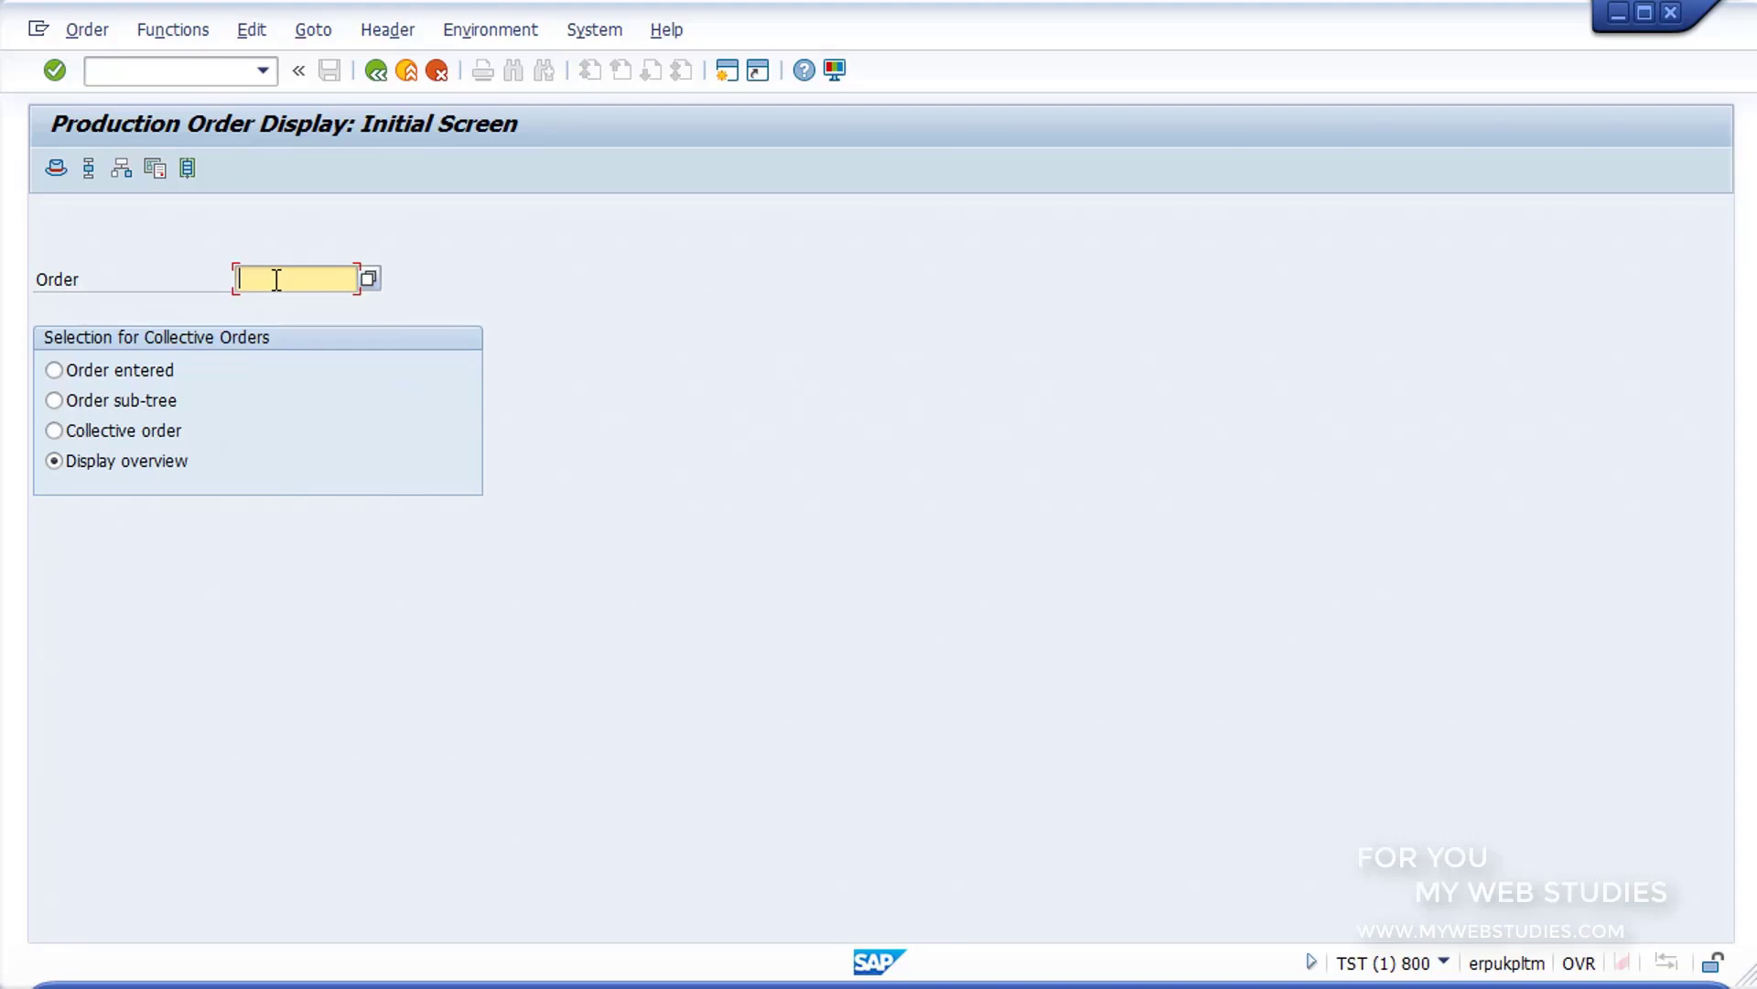
# Step: Search production orders without filters, pick the first listed order of type ID01 in controlling area 1000, and display its header
pyautogui.click(371, 280)
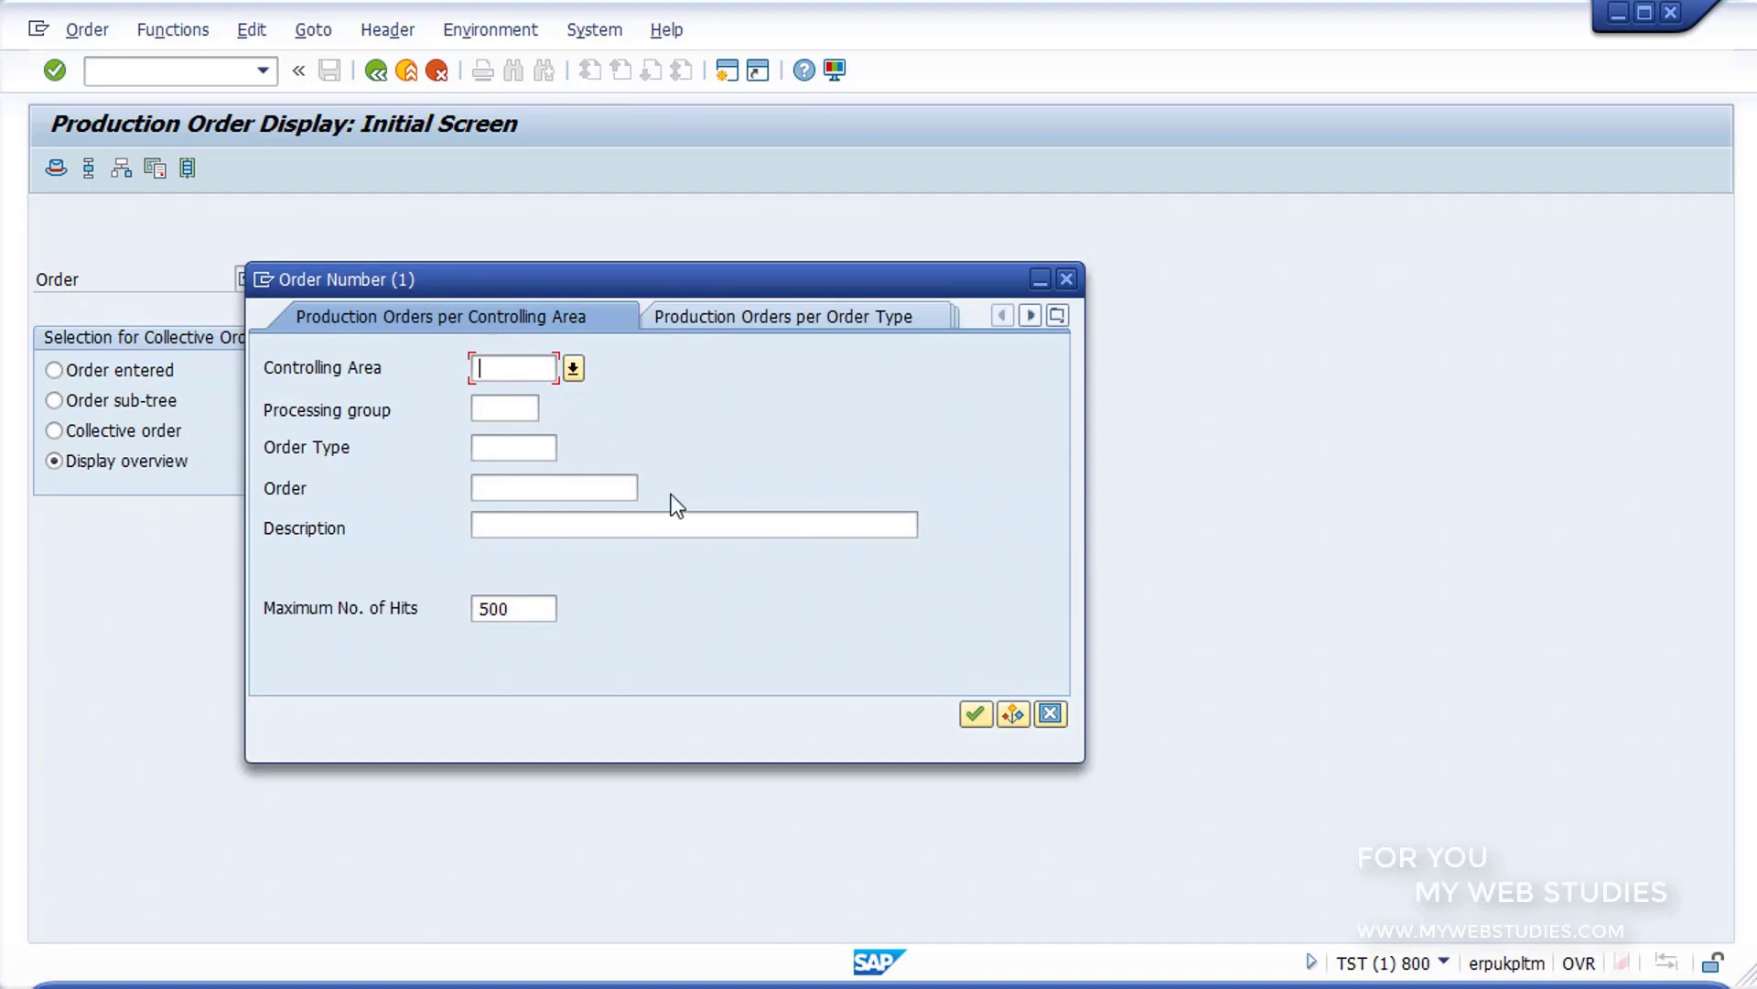
pyautogui.click(973, 715)
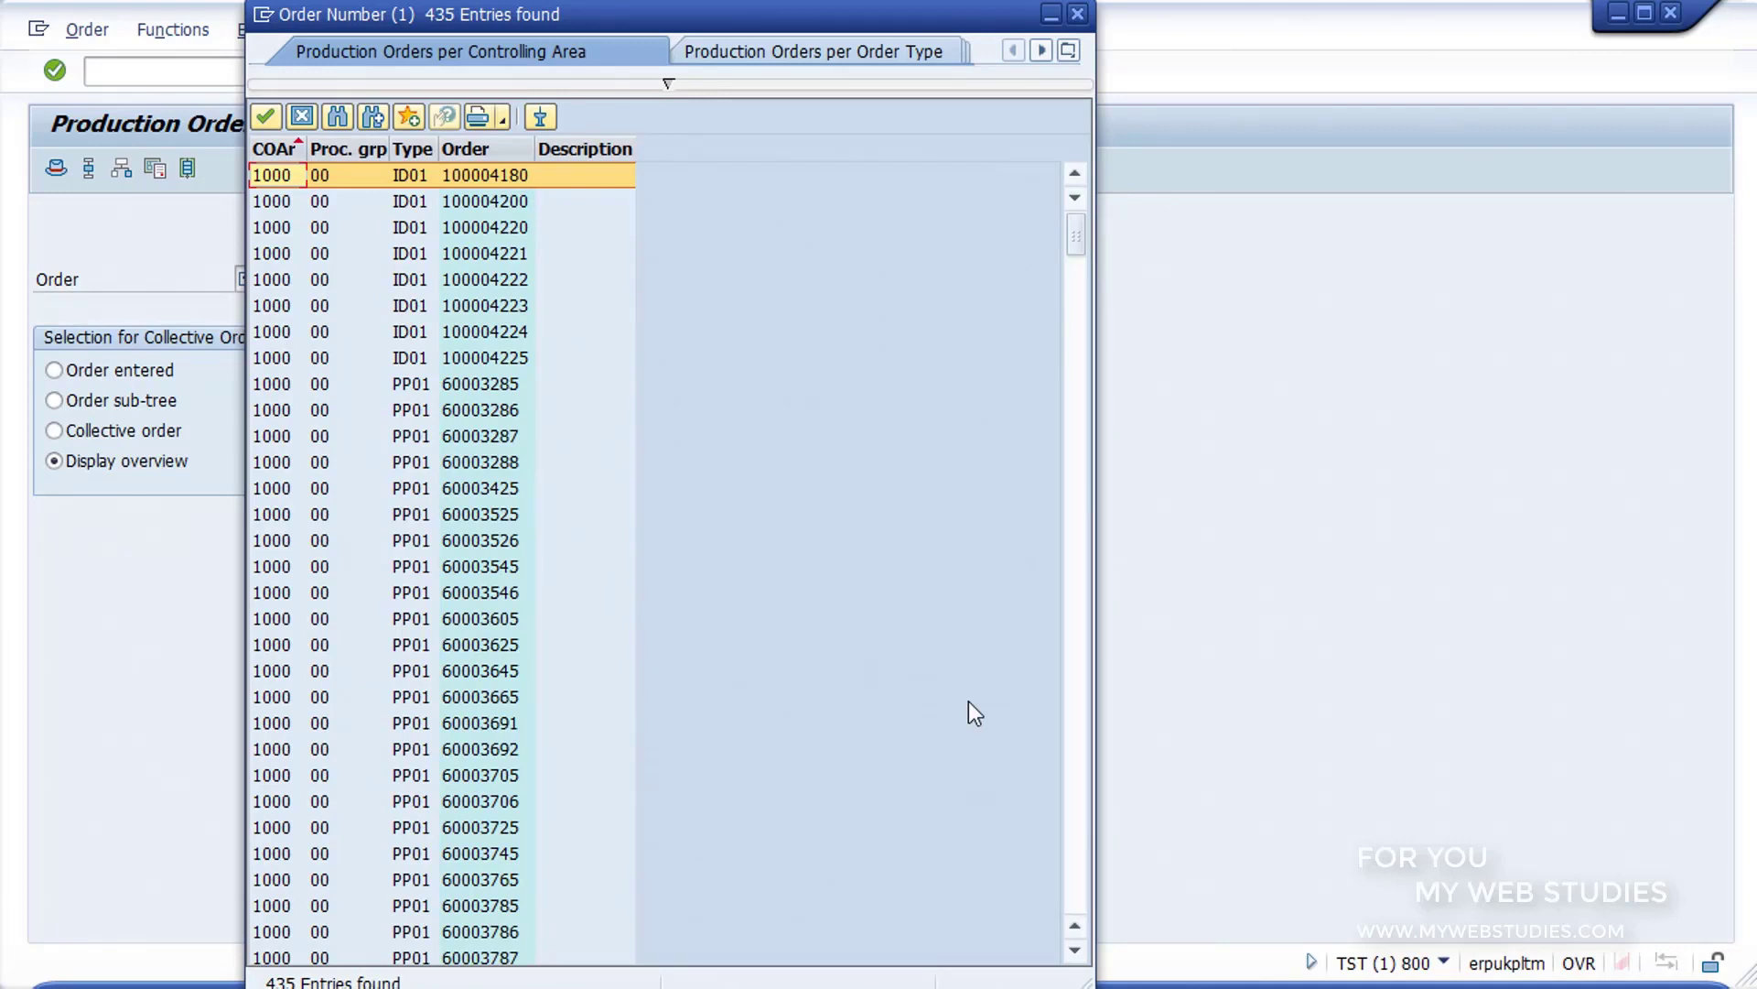
pyautogui.doubleClick(421, 174)
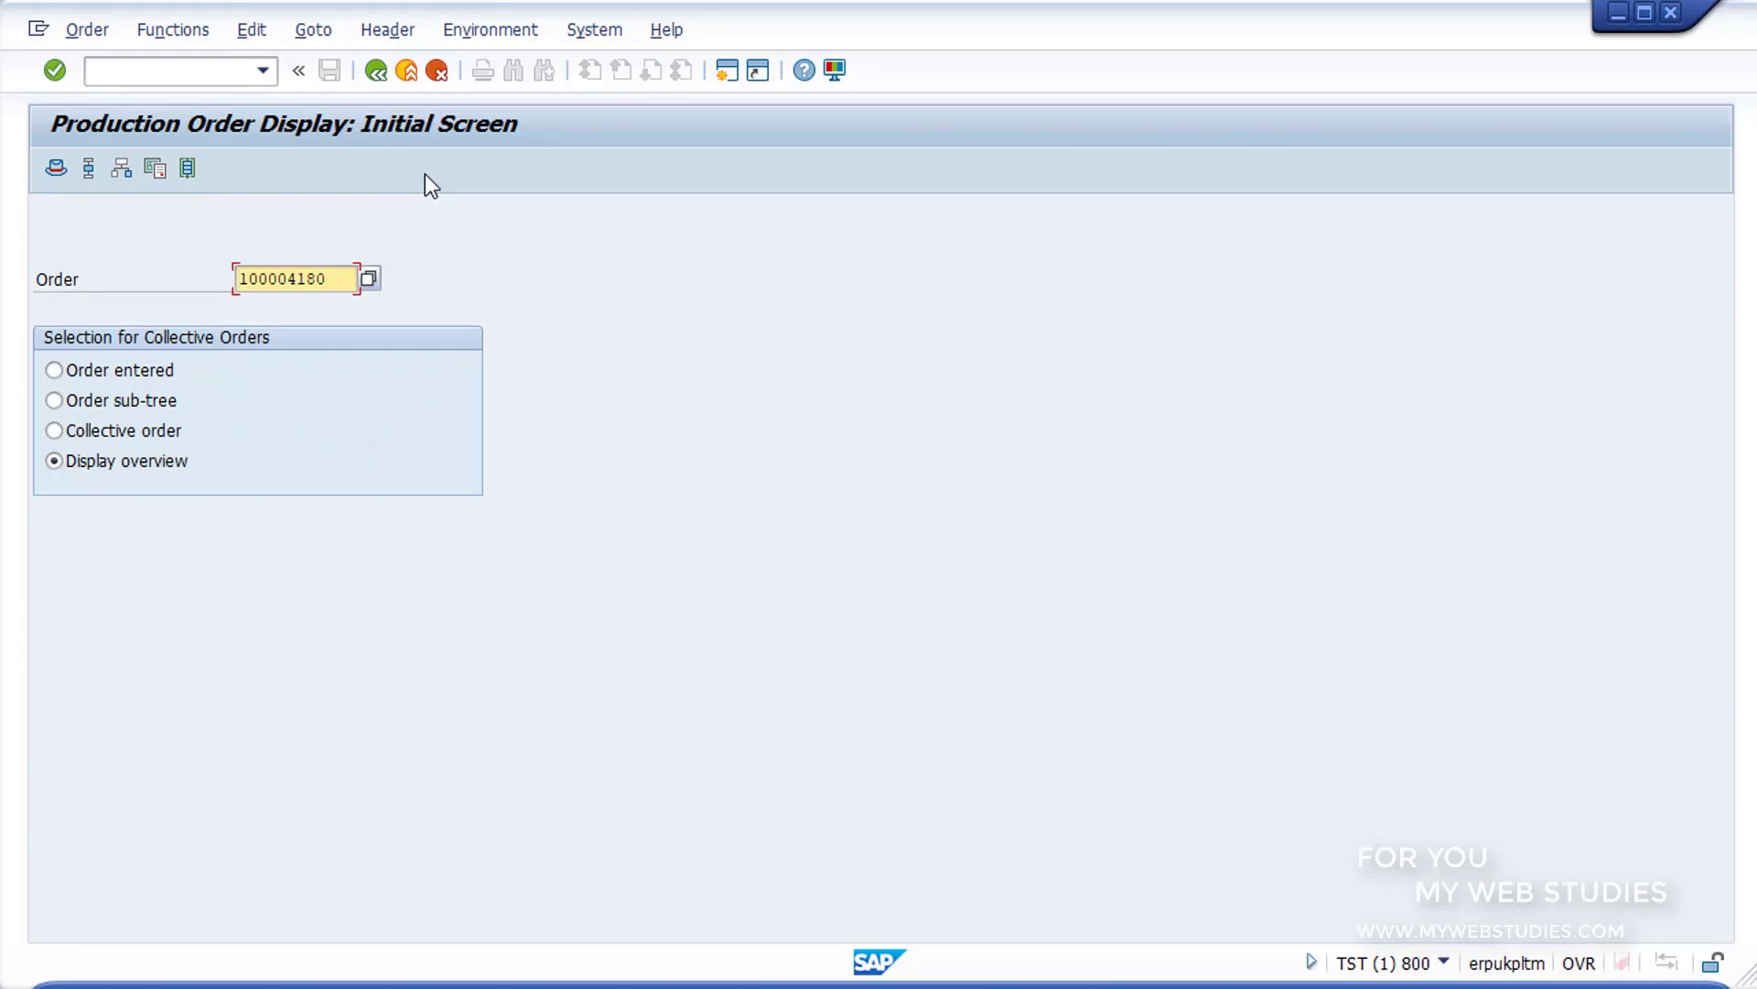
pyautogui.moveTo(128, 375)
pyautogui.mouseDown()
pyautogui.moveTo(490, 526)
pyautogui.moveTo(476, 525)
pyautogui.mouseUp()
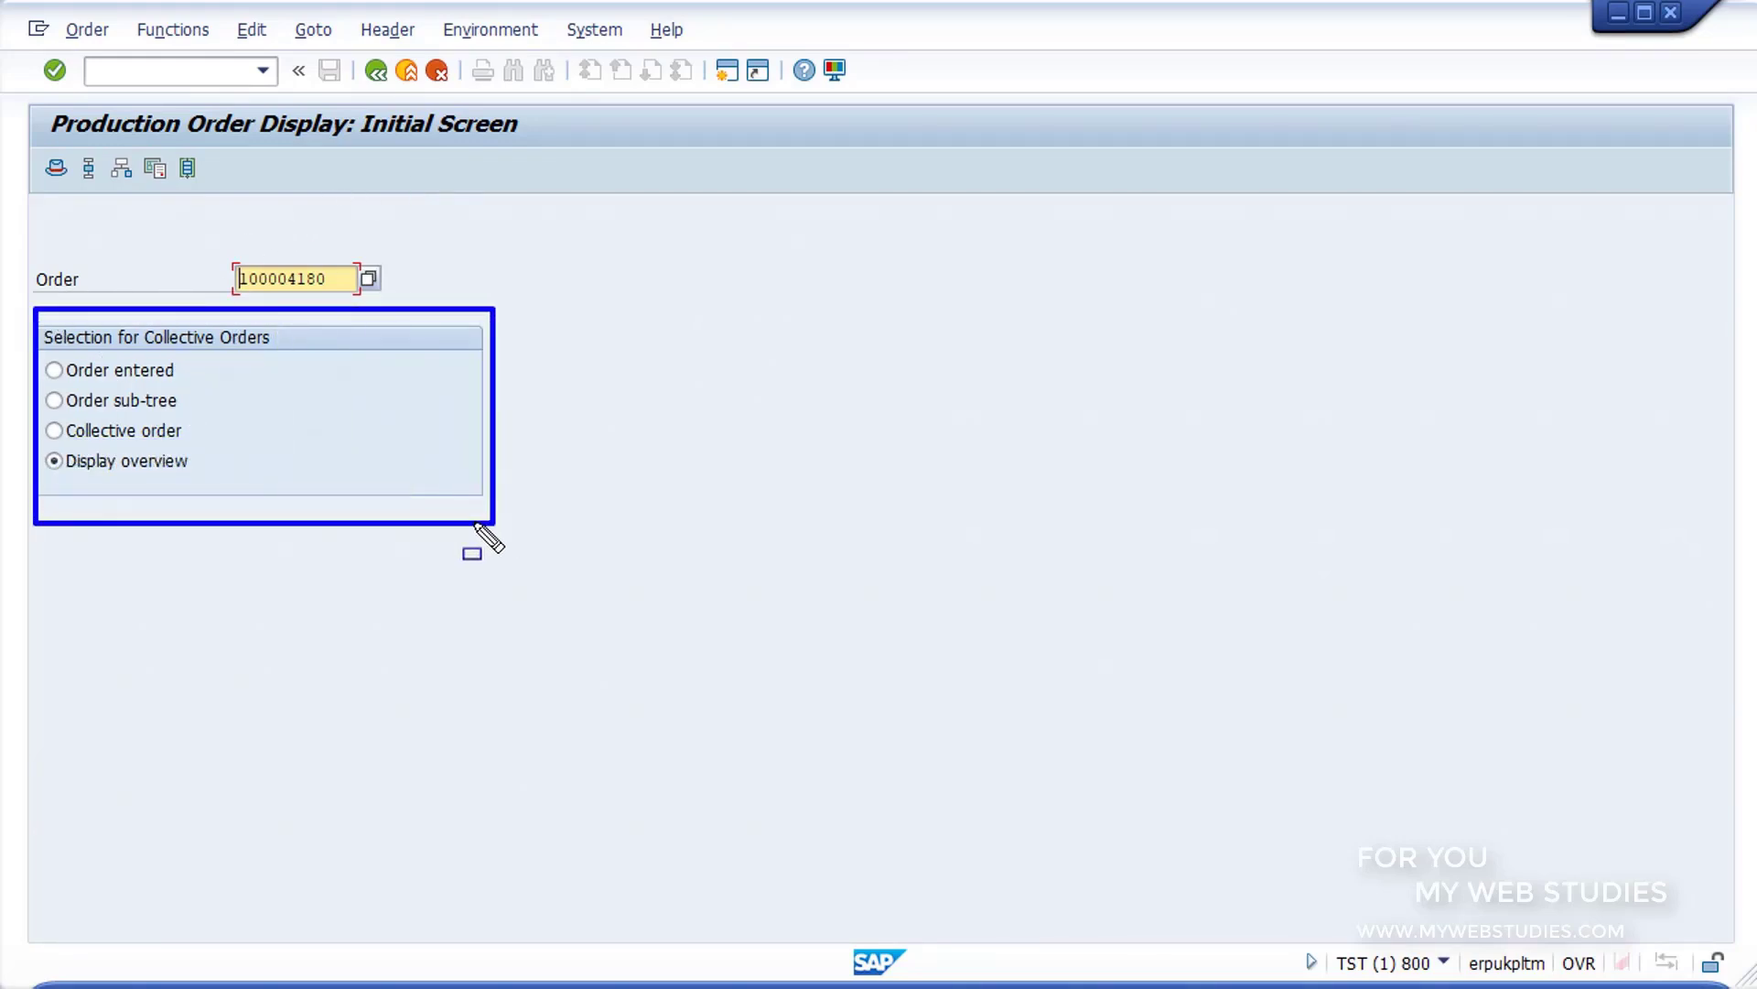
pyautogui.press('Escape')
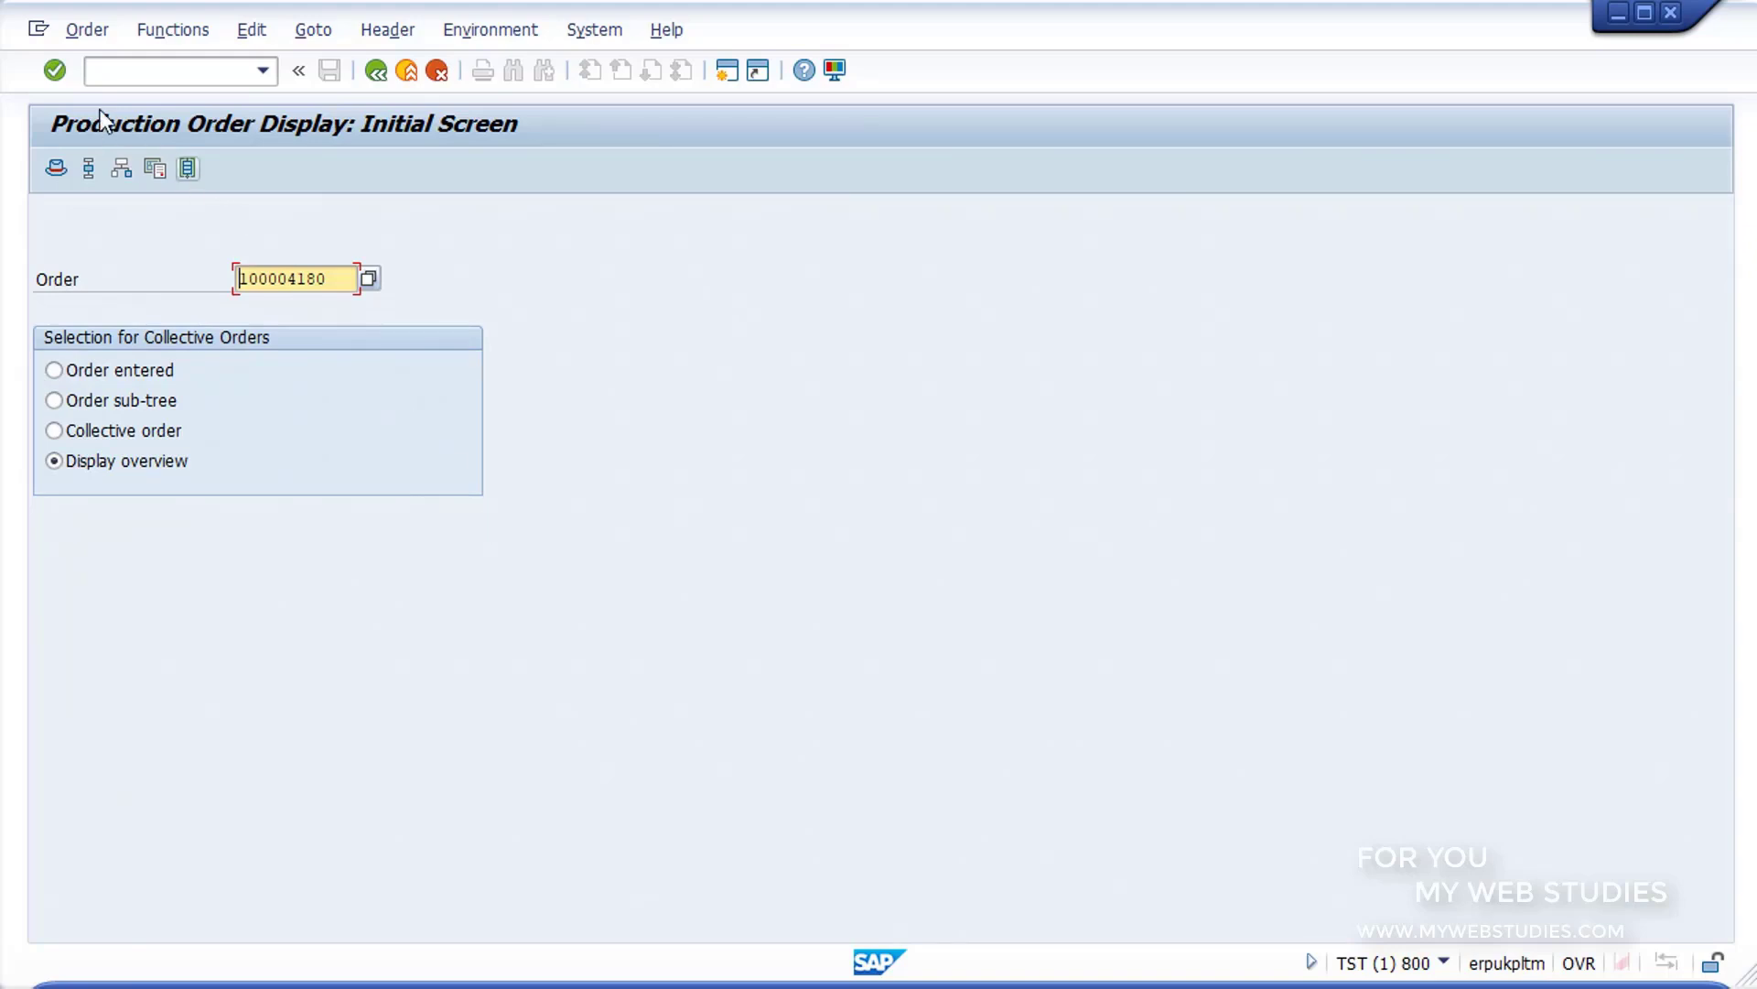
pyautogui.click(55, 70)
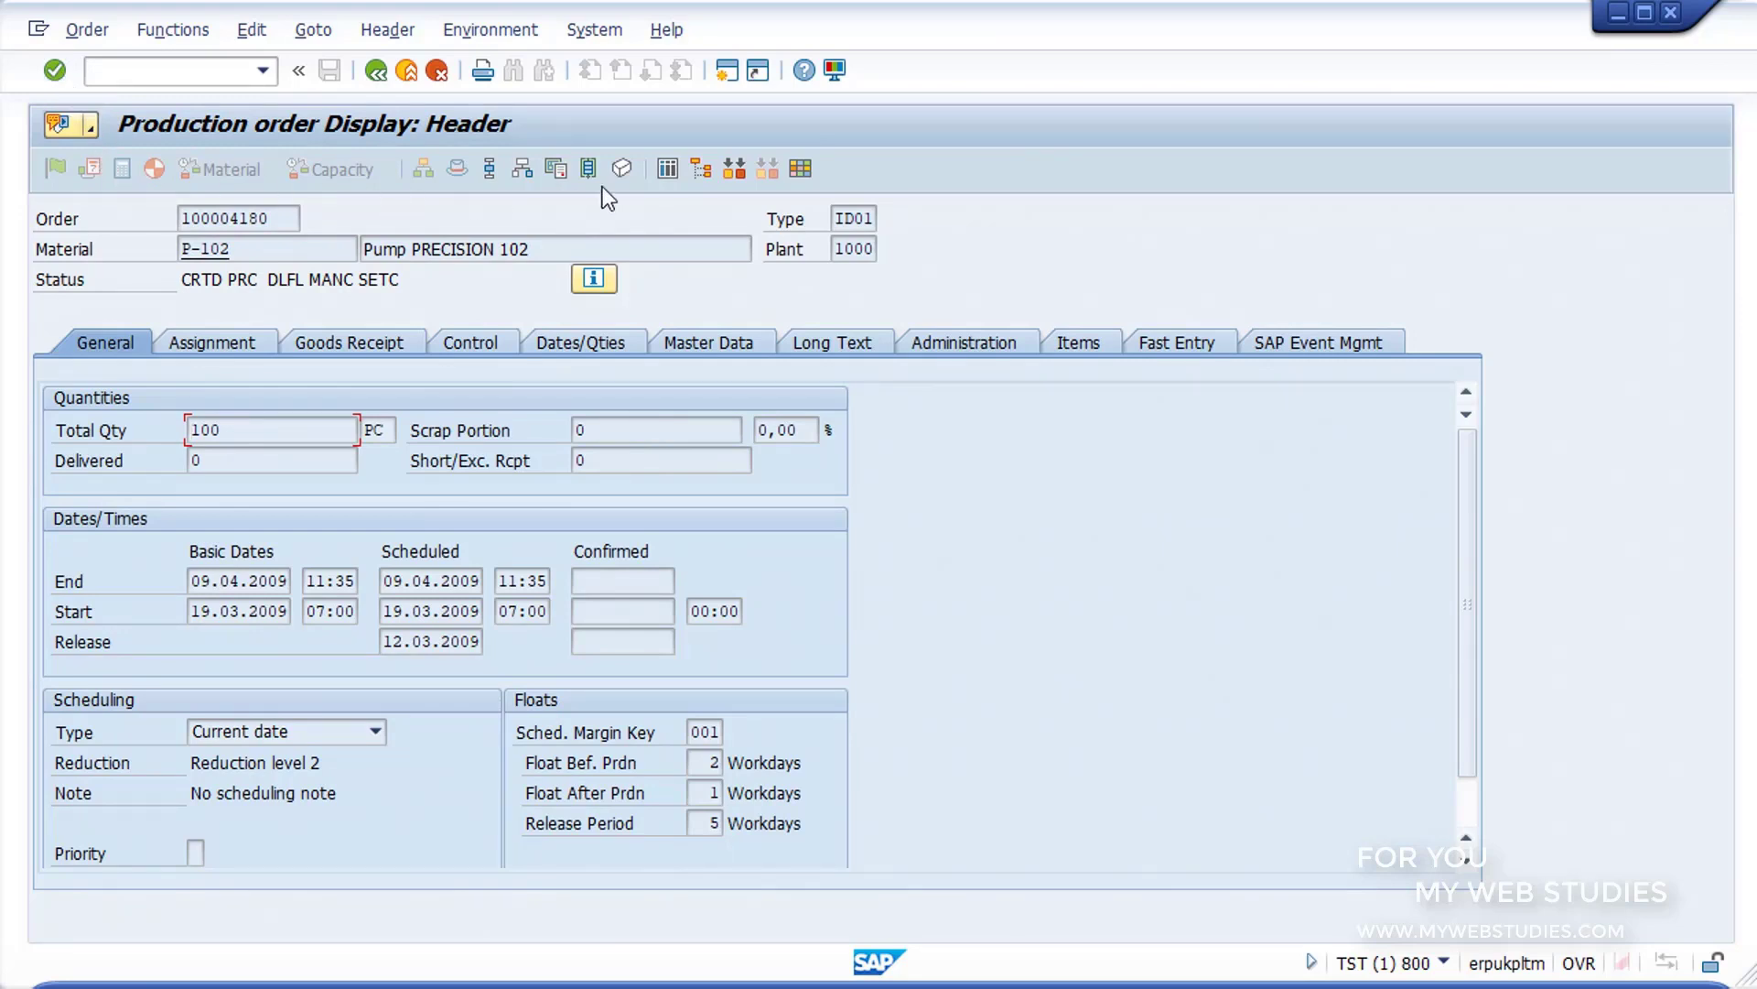
# Step: View the production order's component overview, and back in the header examine the order, material, status and total quantity
pyautogui.click(531, 168)
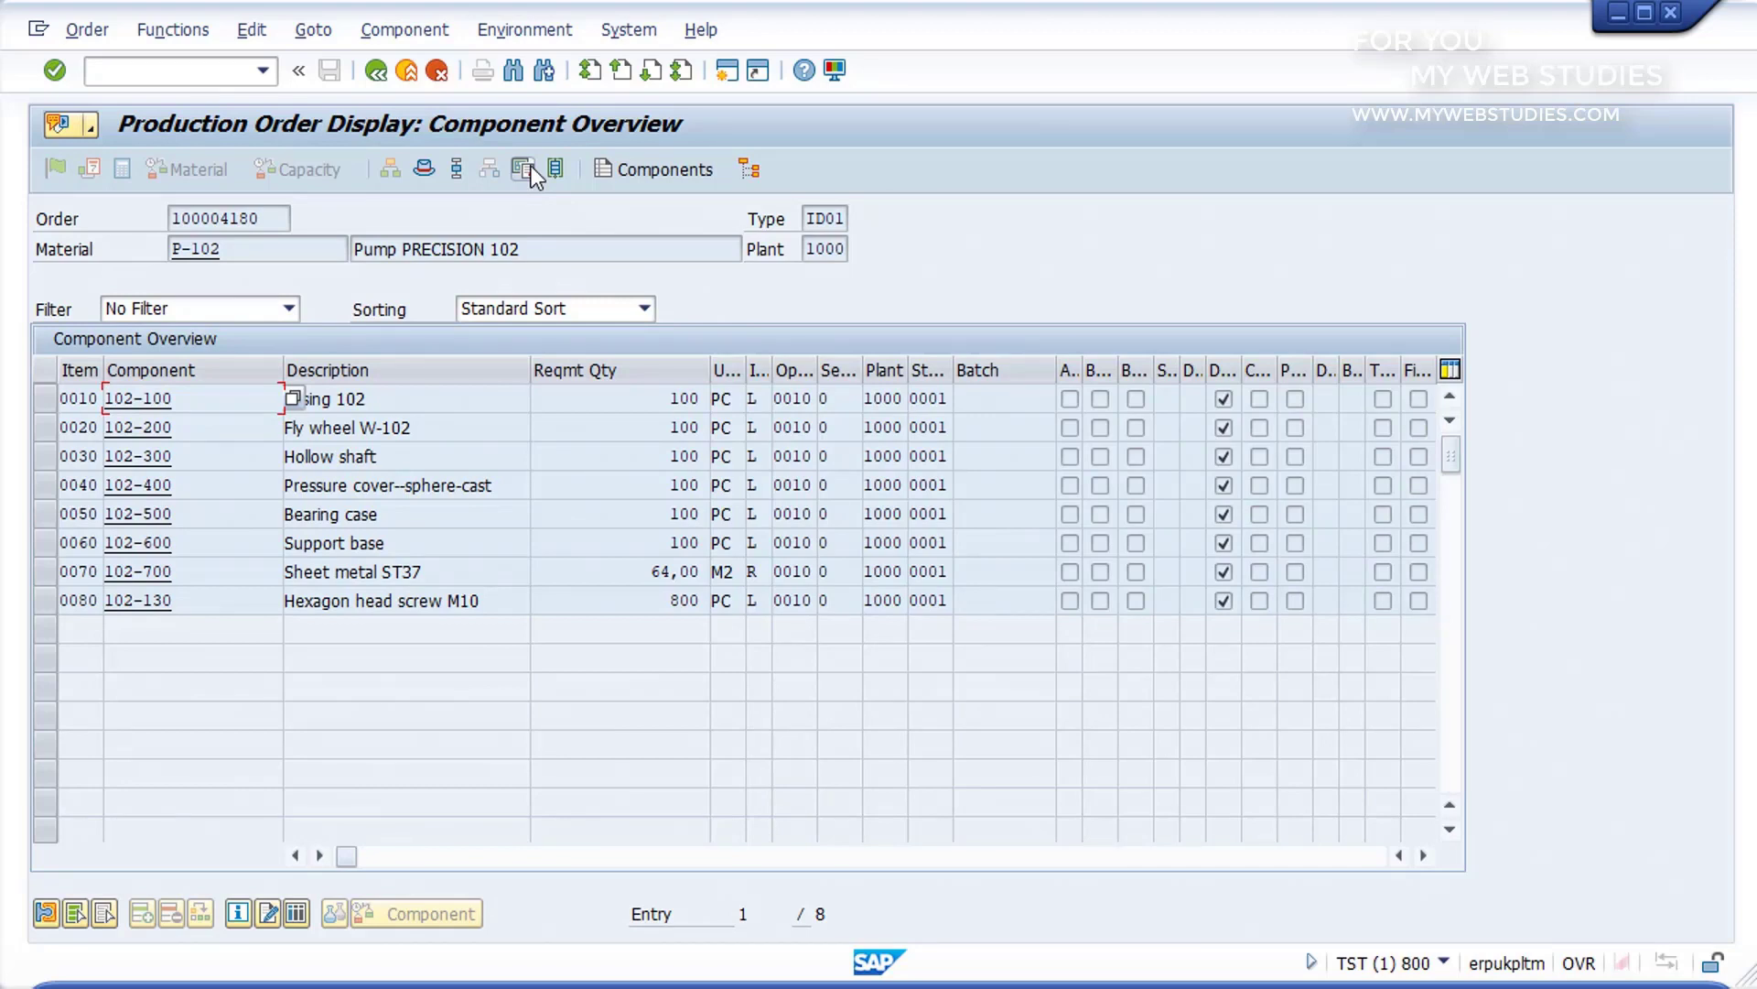
pyautogui.click(377, 73)
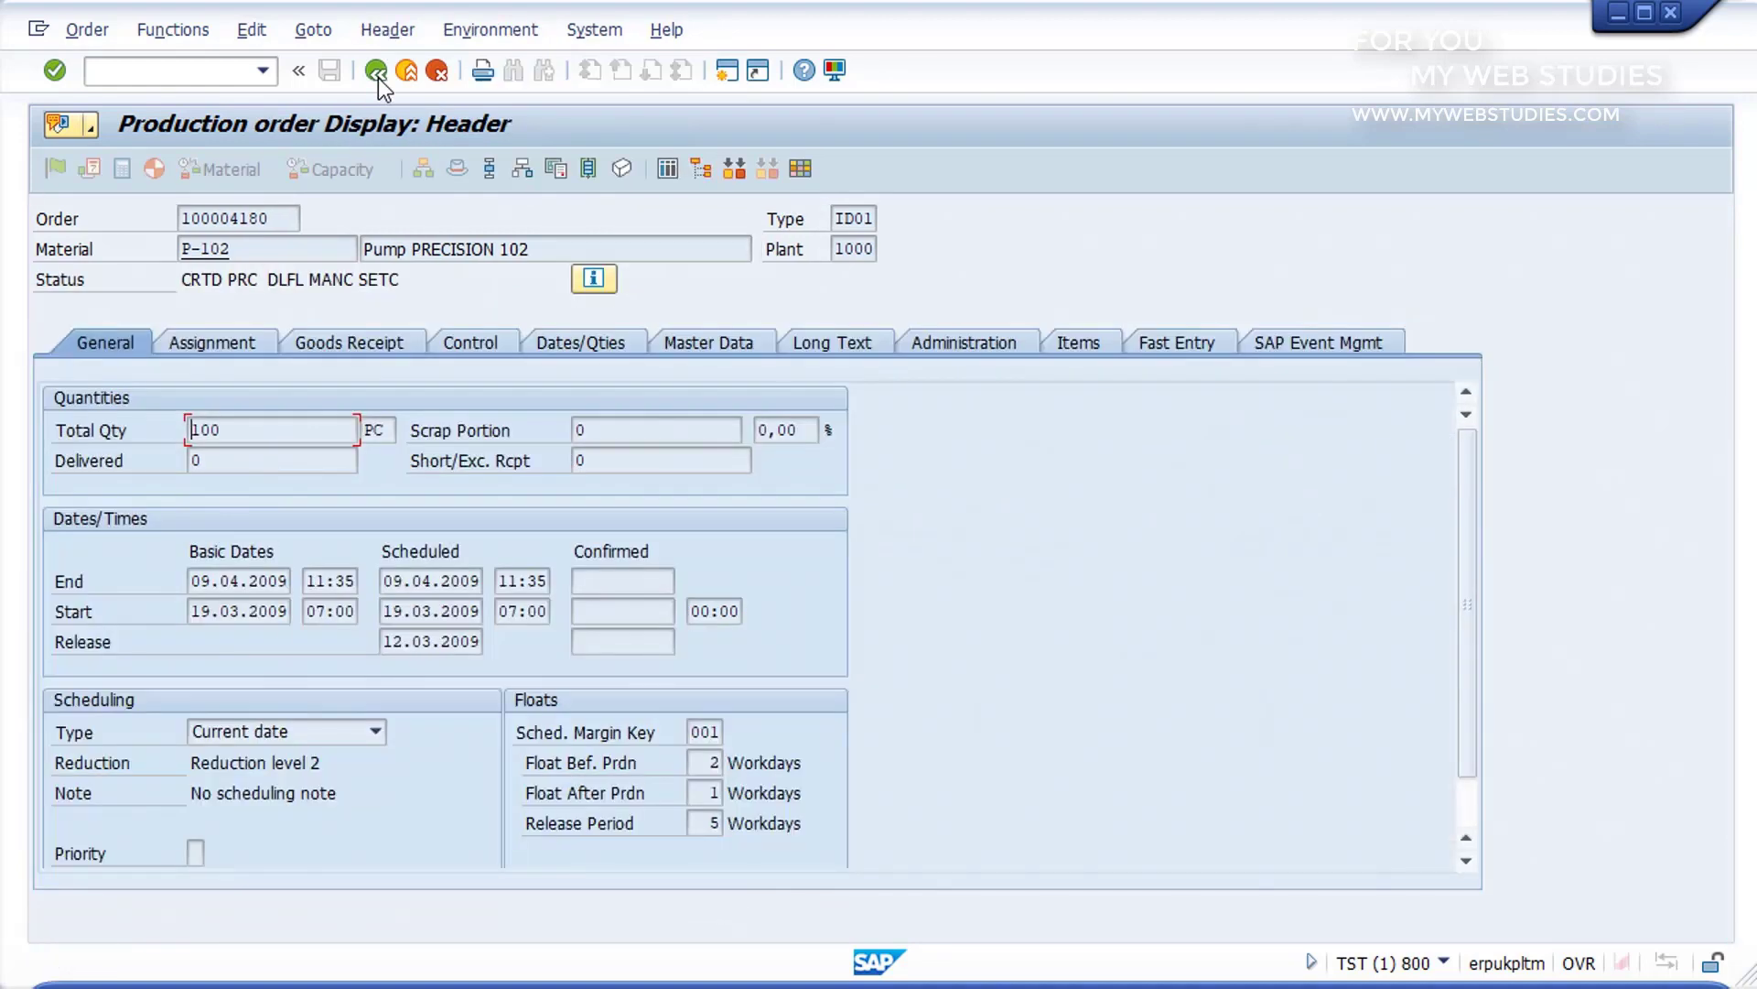
pyautogui.click(276, 216)
pyautogui.click(261, 249)
pyautogui.click(261, 273)
pyautogui.click(231, 425)
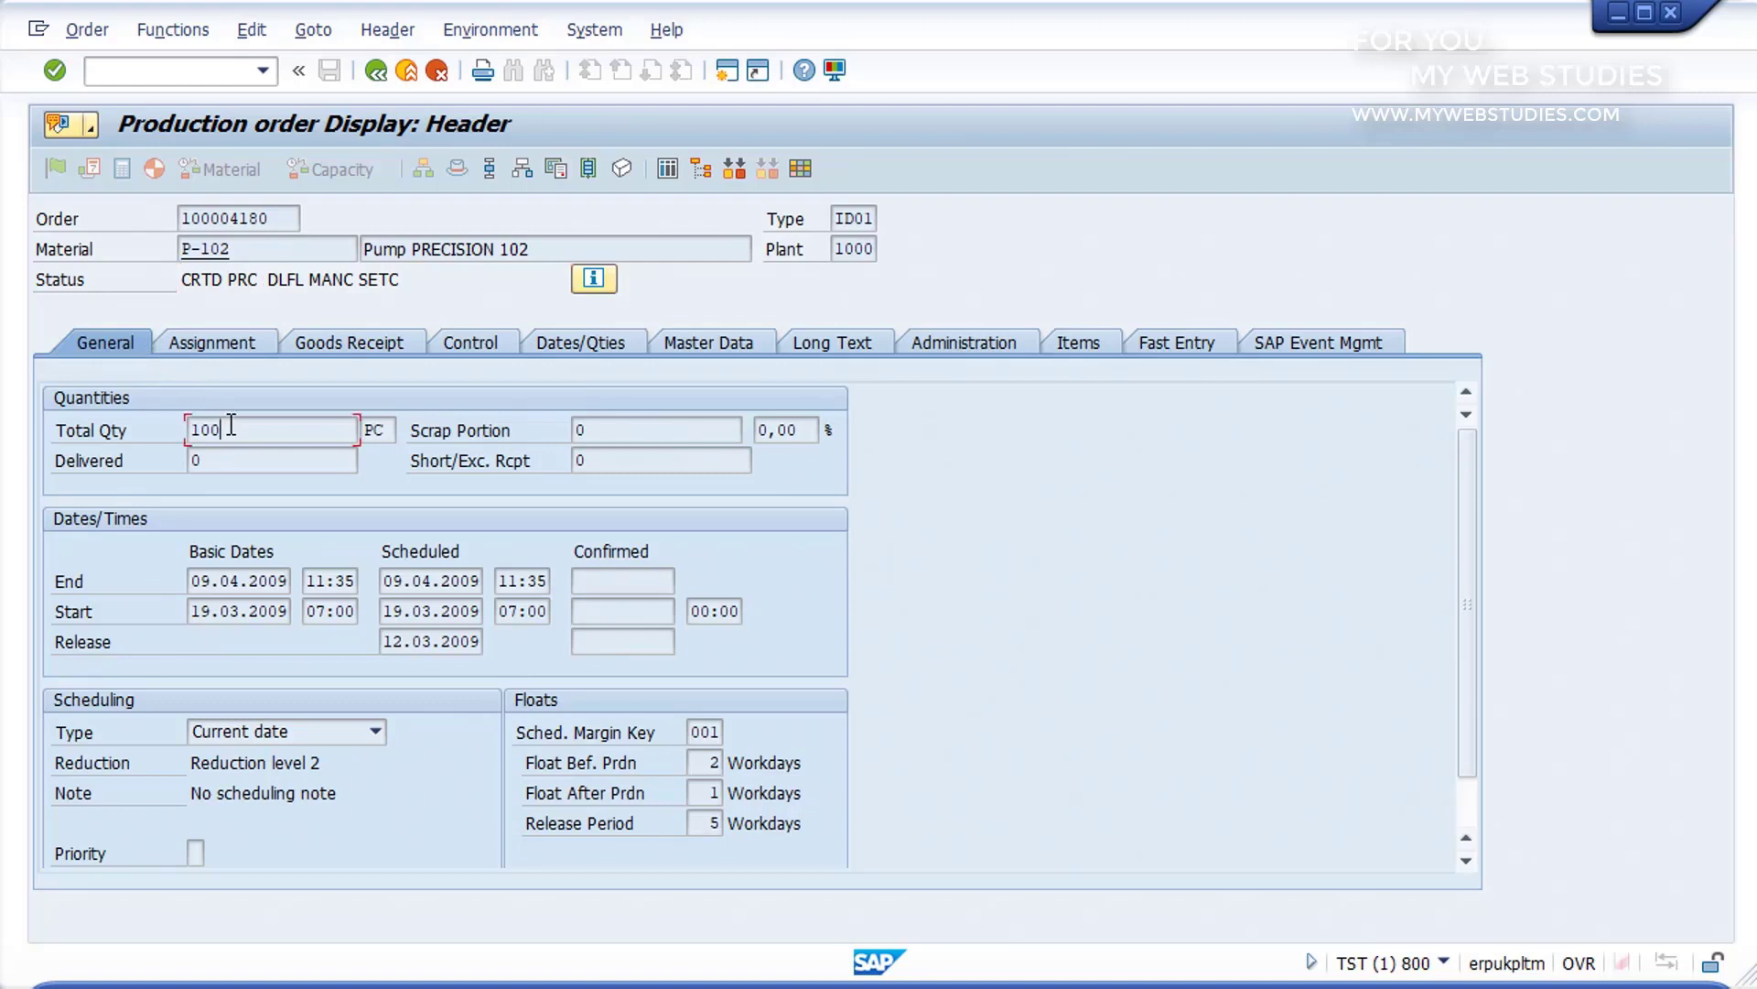
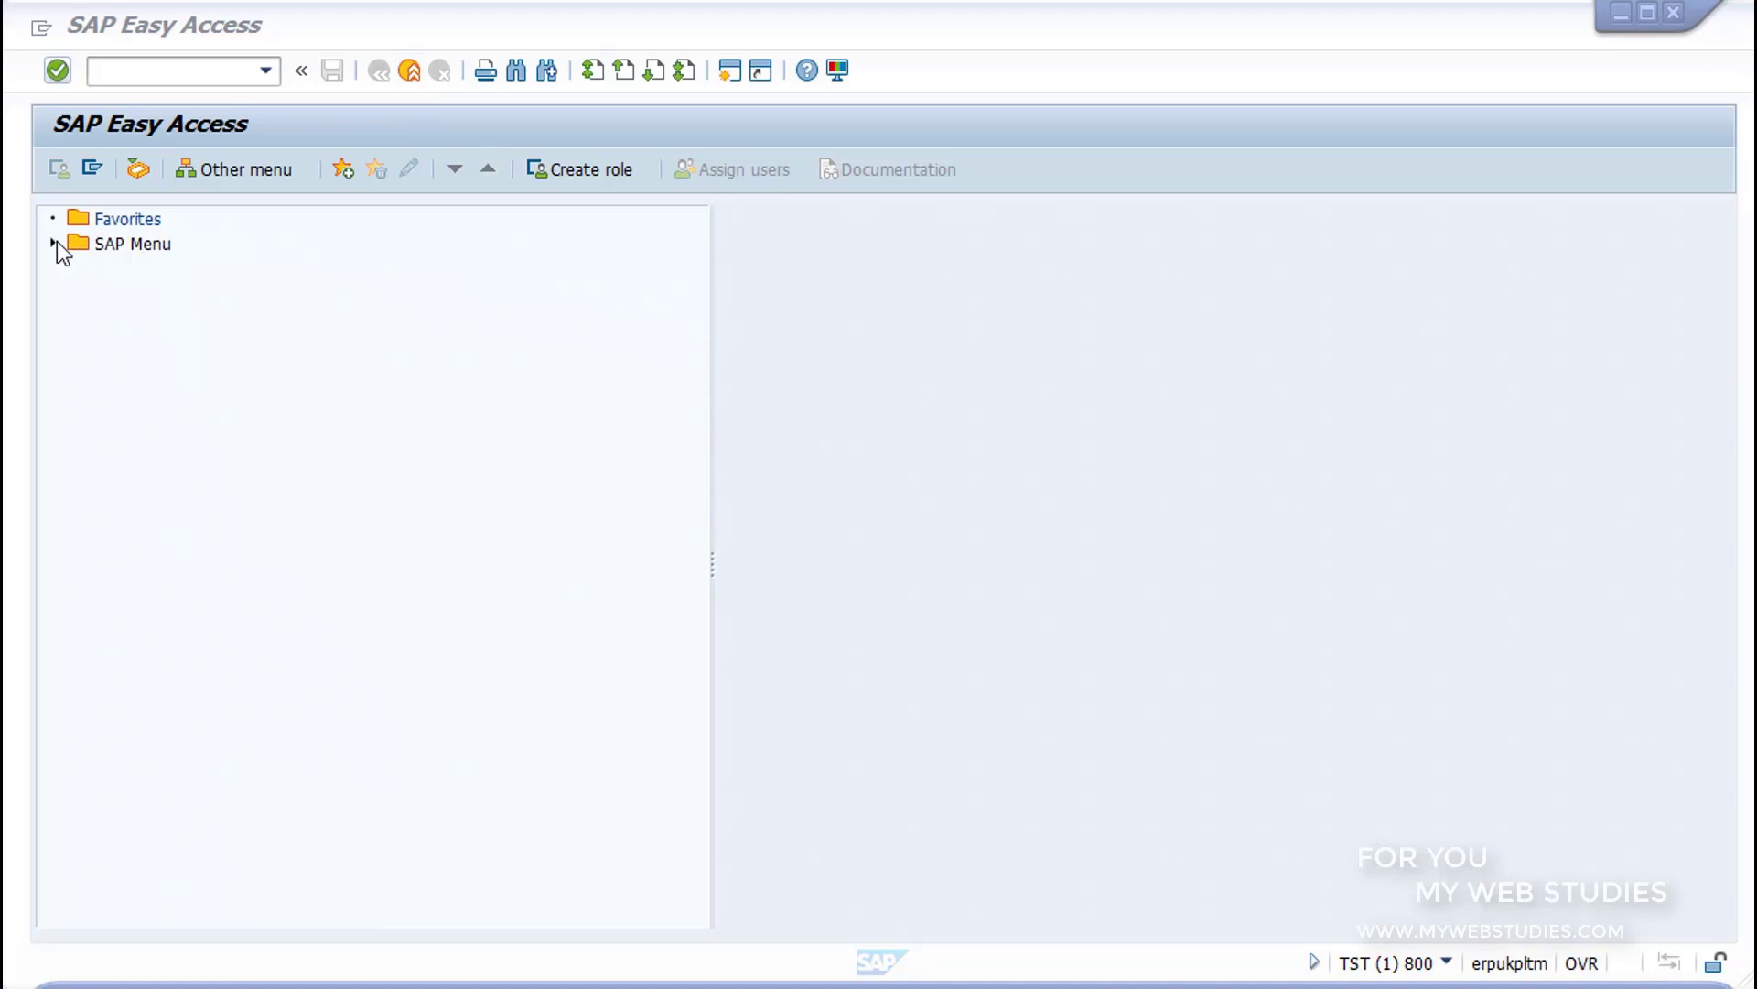
# Step: Locate CO02 - Change in the SAP Menu under Logistics, Production, Shop Floor Control, Order
pyautogui.click(54, 243)
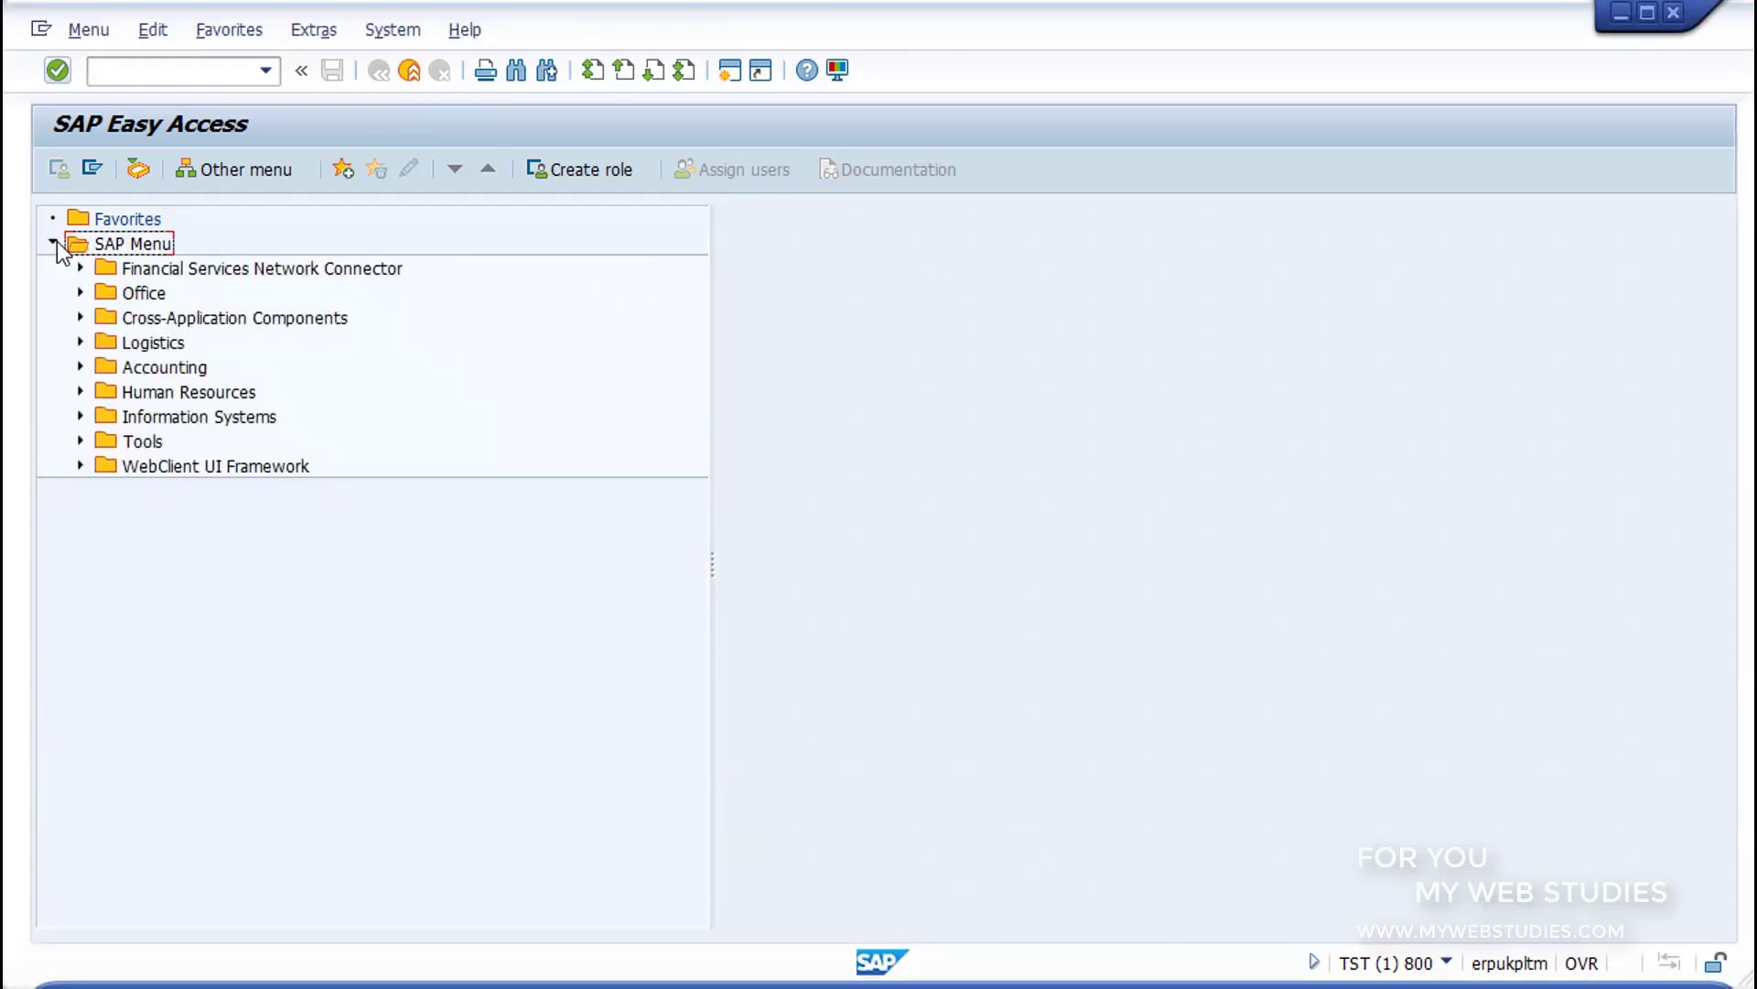
pyautogui.click(81, 342)
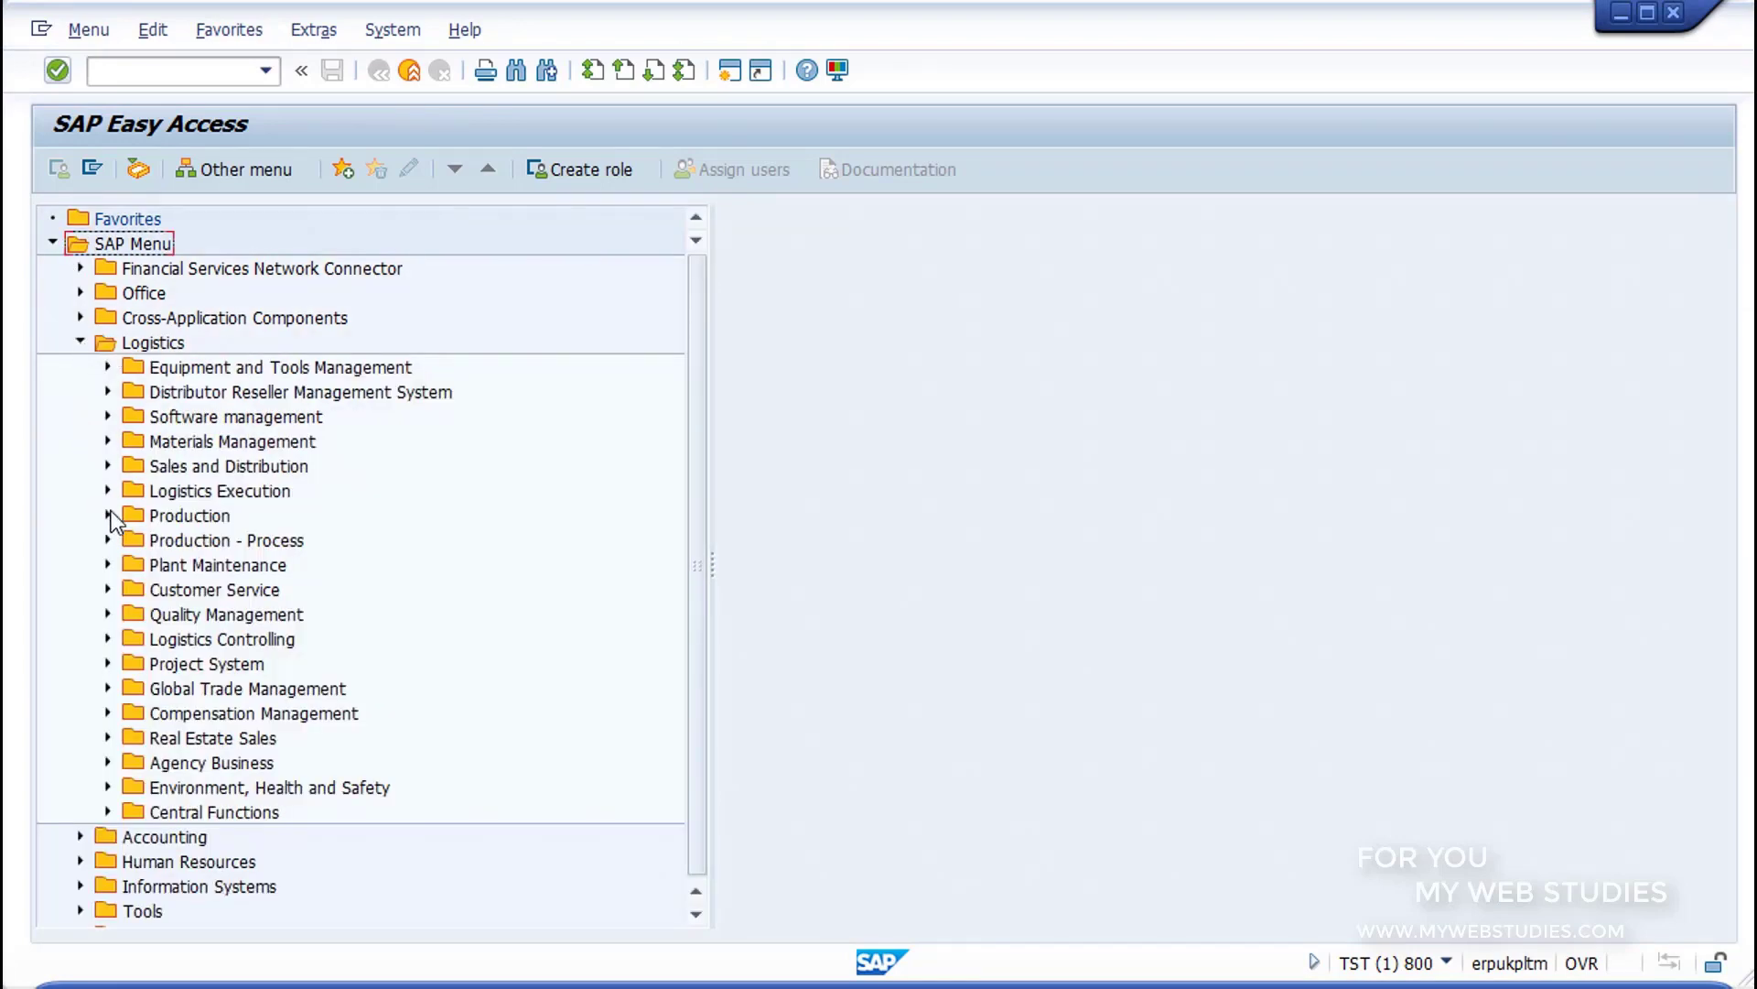
pyautogui.click(108, 516)
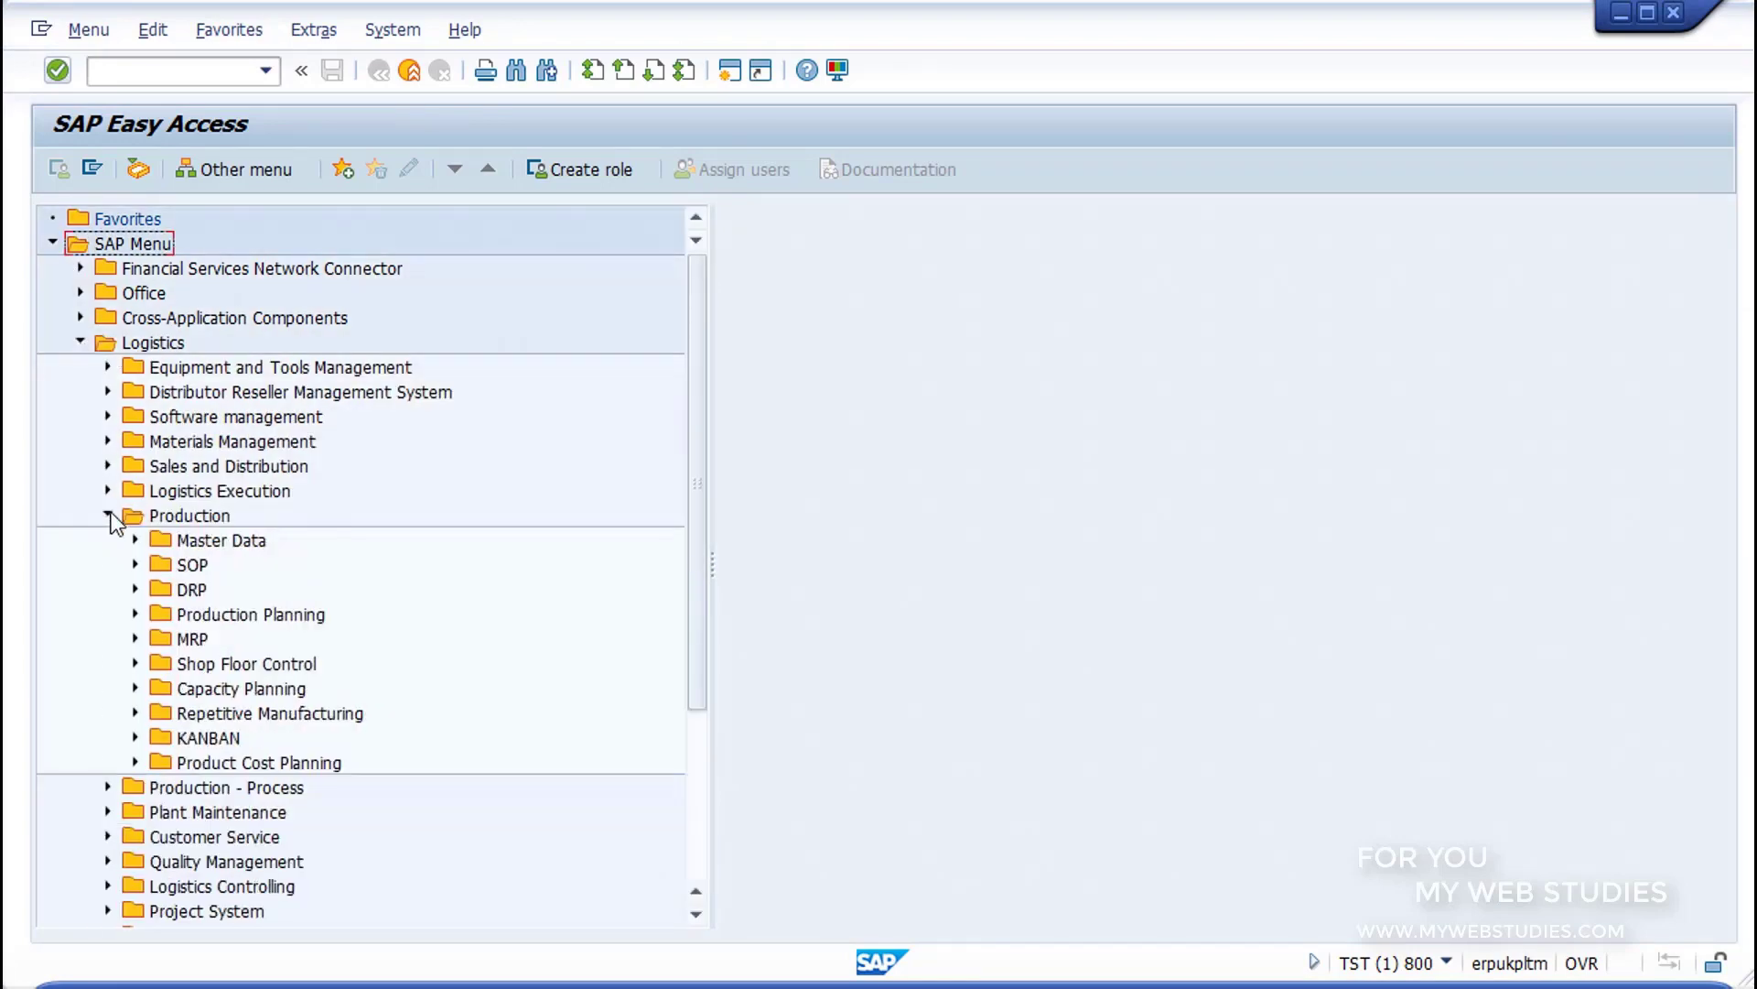
pyautogui.click(135, 664)
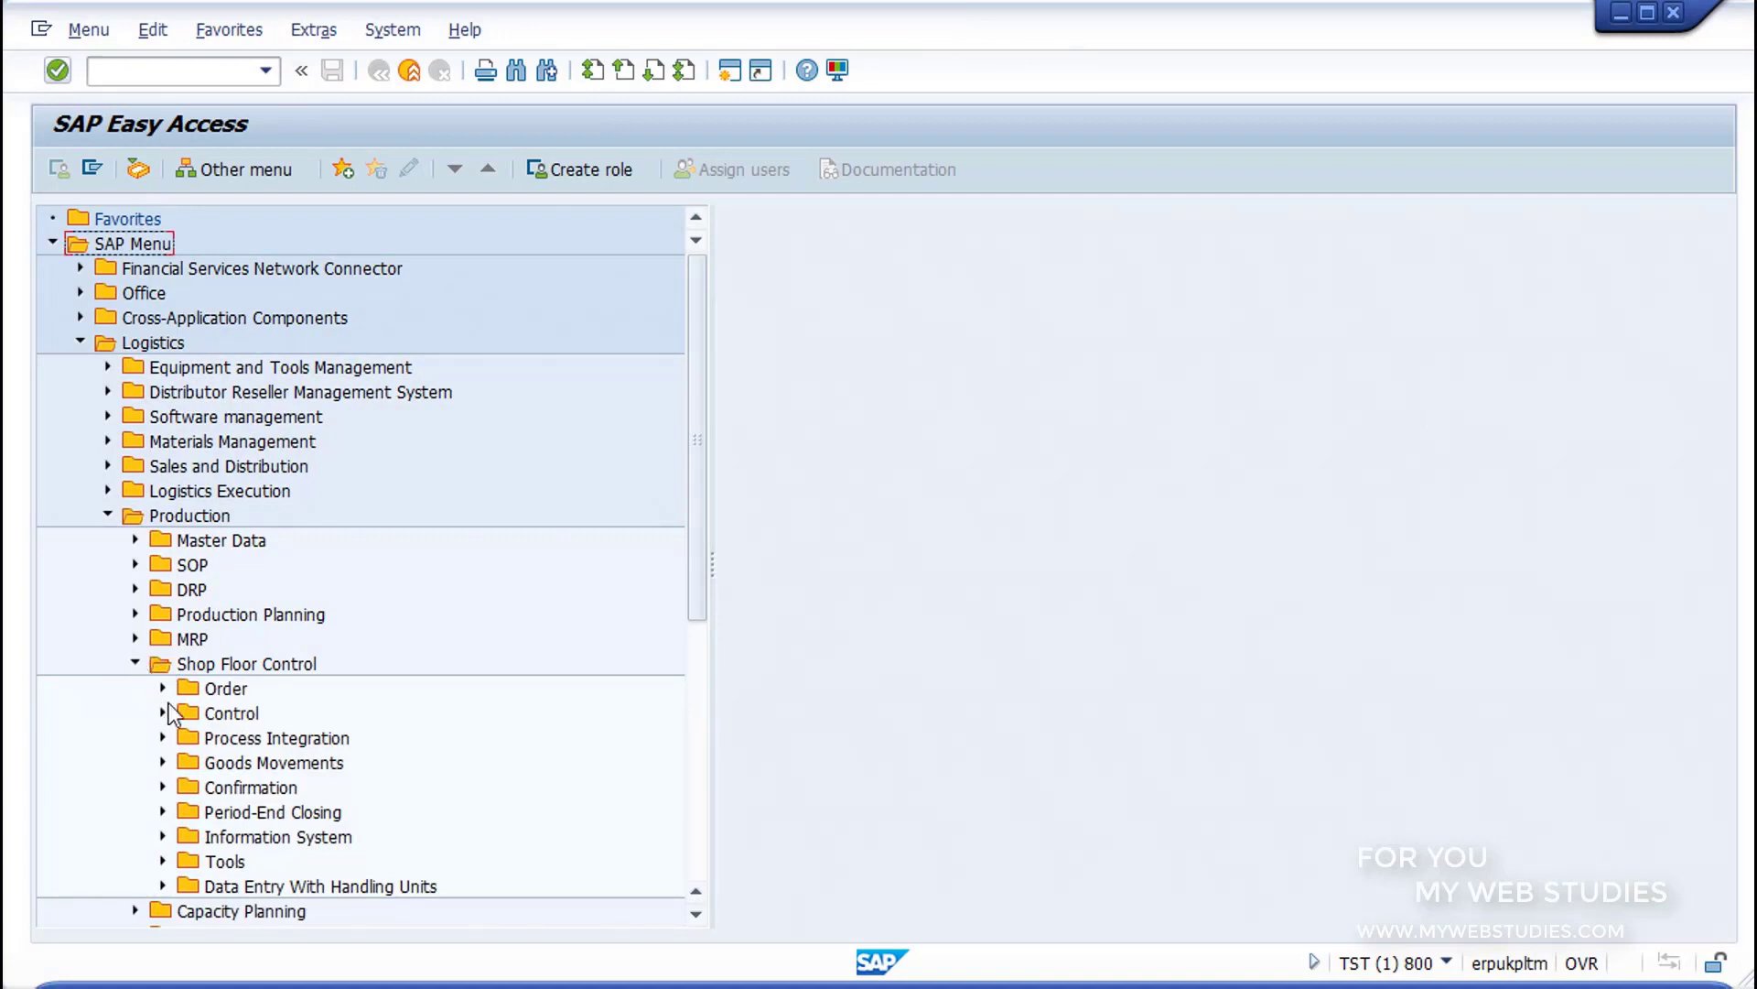
pyautogui.click(164, 692)
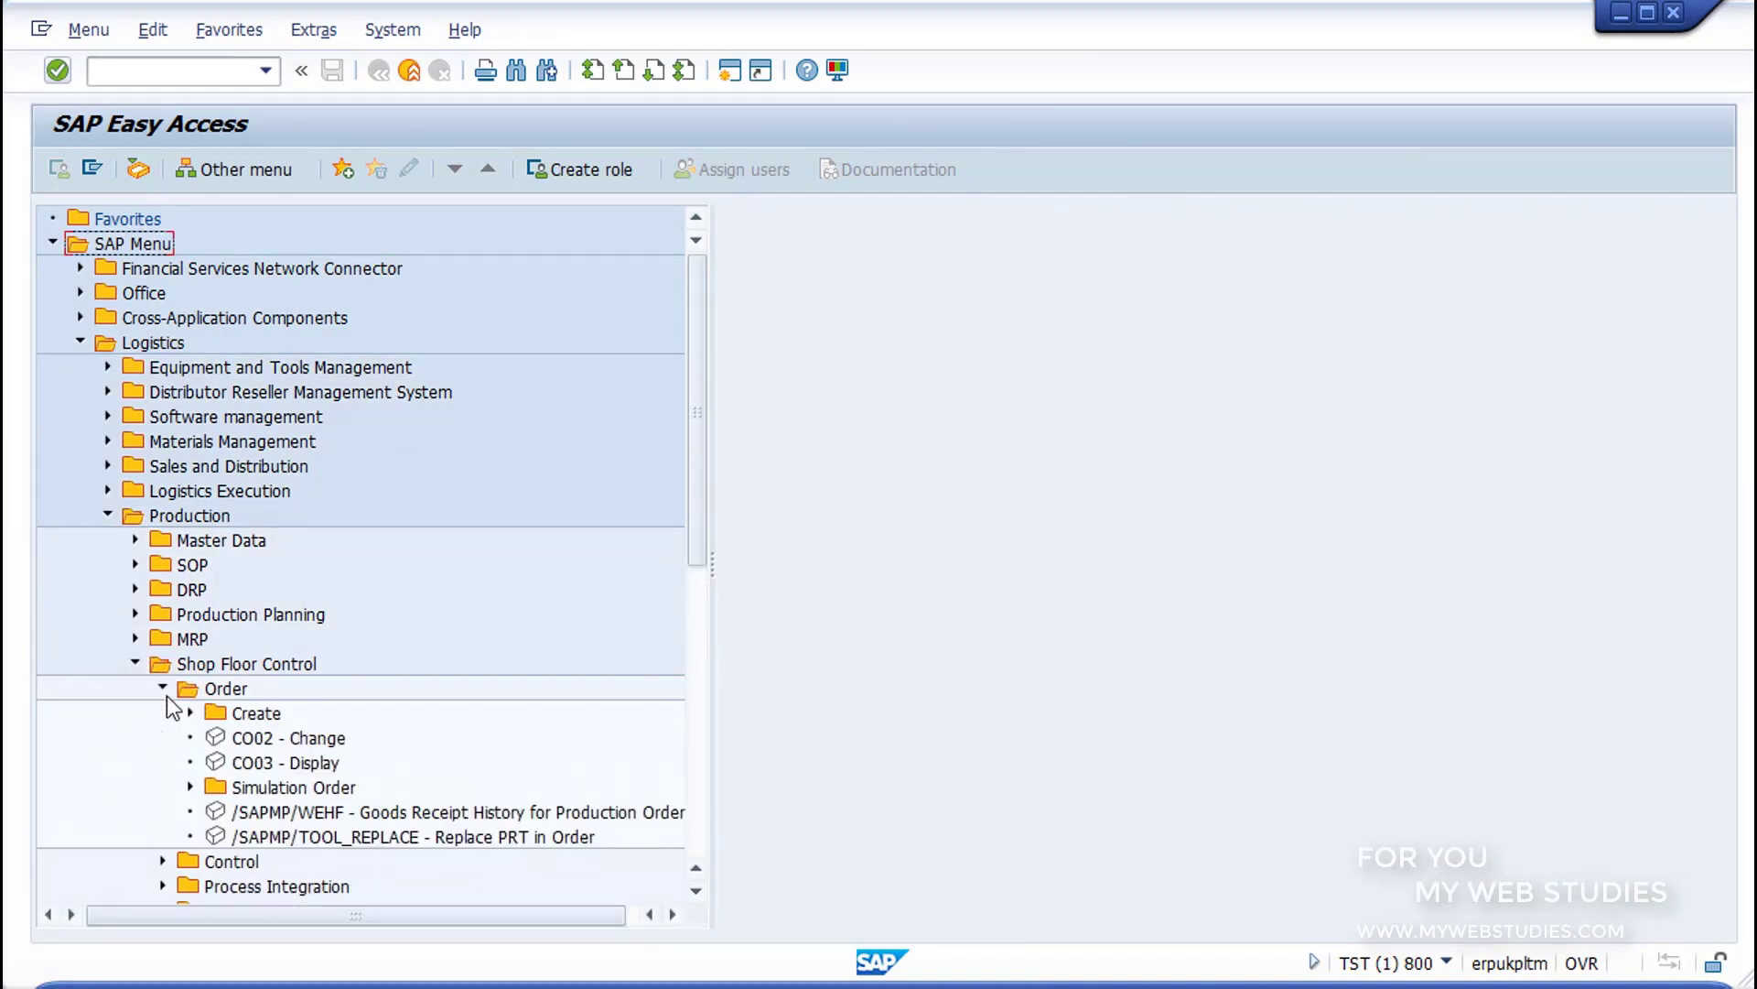
pyautogui.click(232, 740)
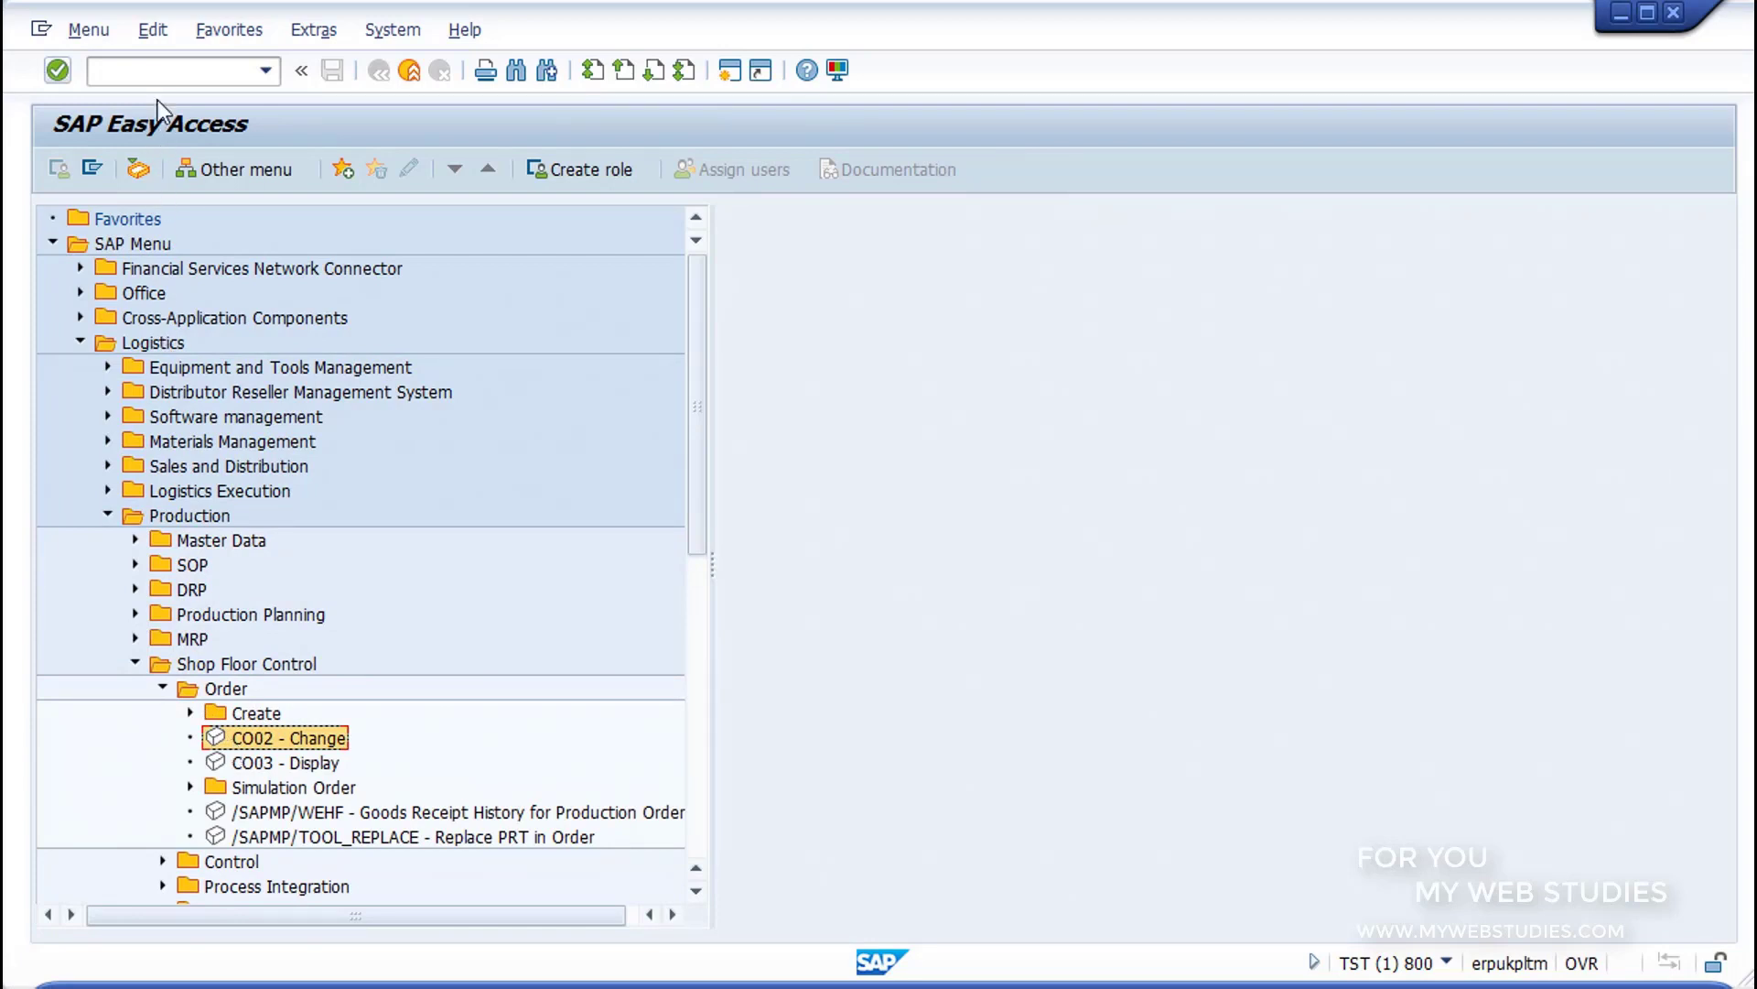
# Step: Start transaction CO02, enter the production order number and open the order's header for changing
pyautogui.click(156, 70)
pyautogui.write('CO02')
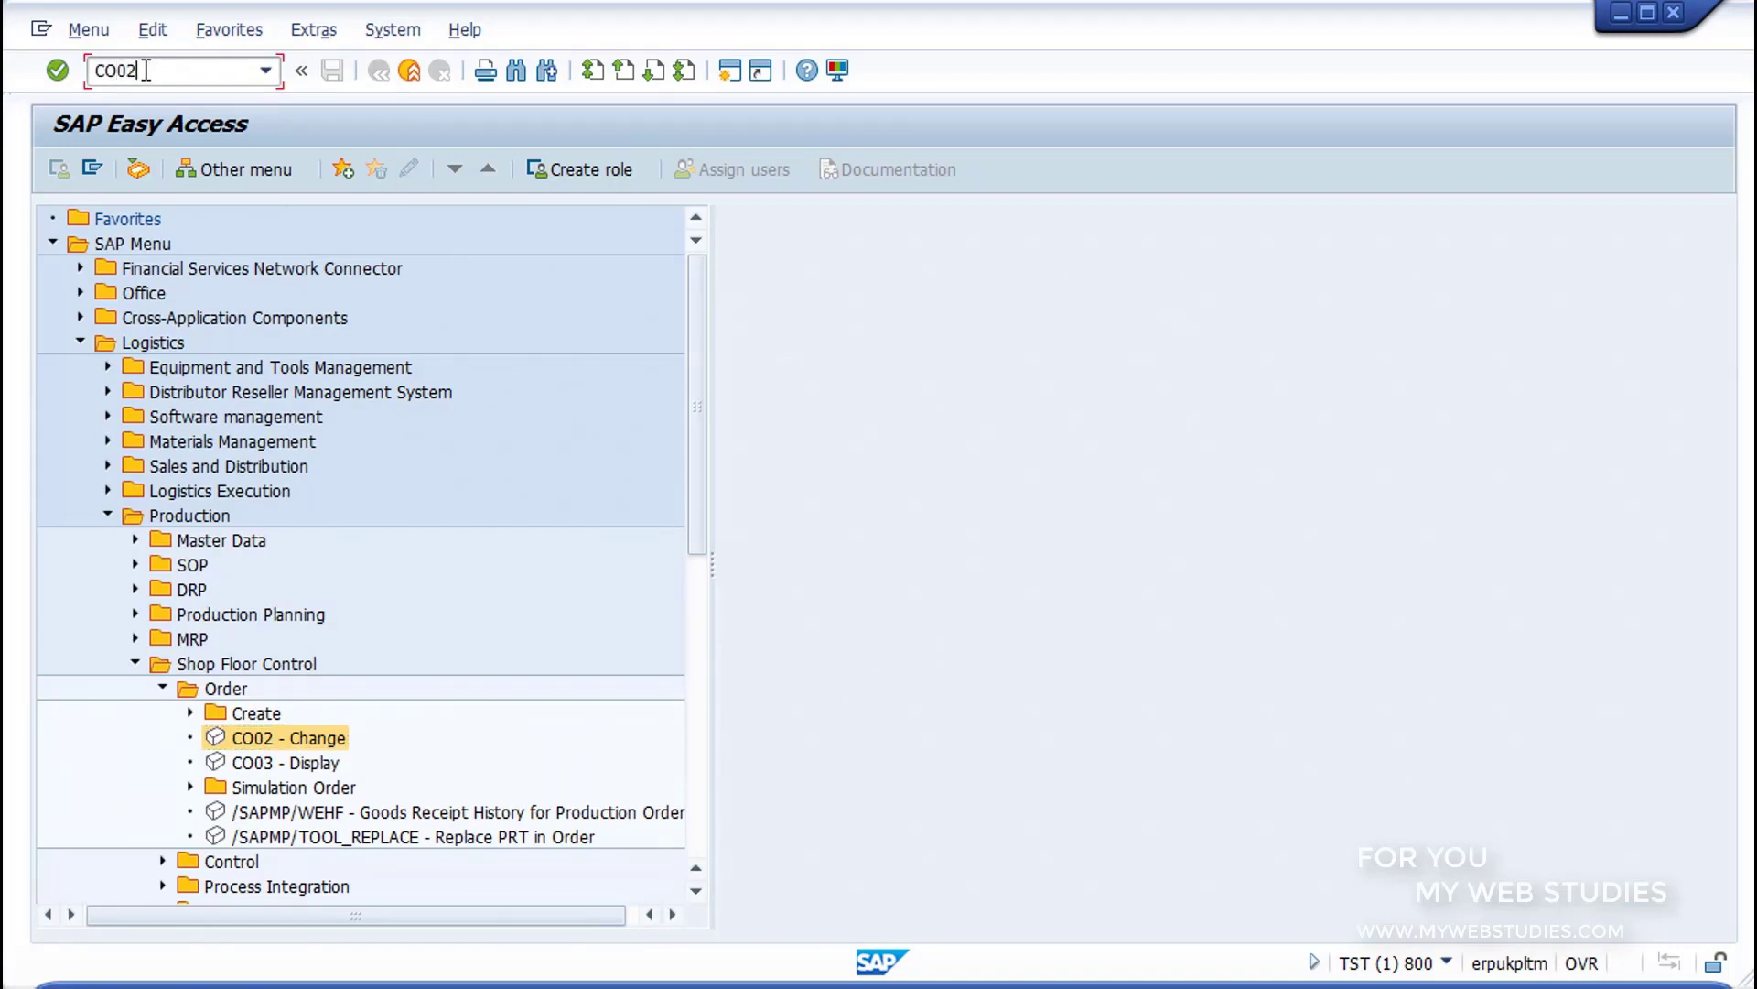
pyautogui.press('Return')
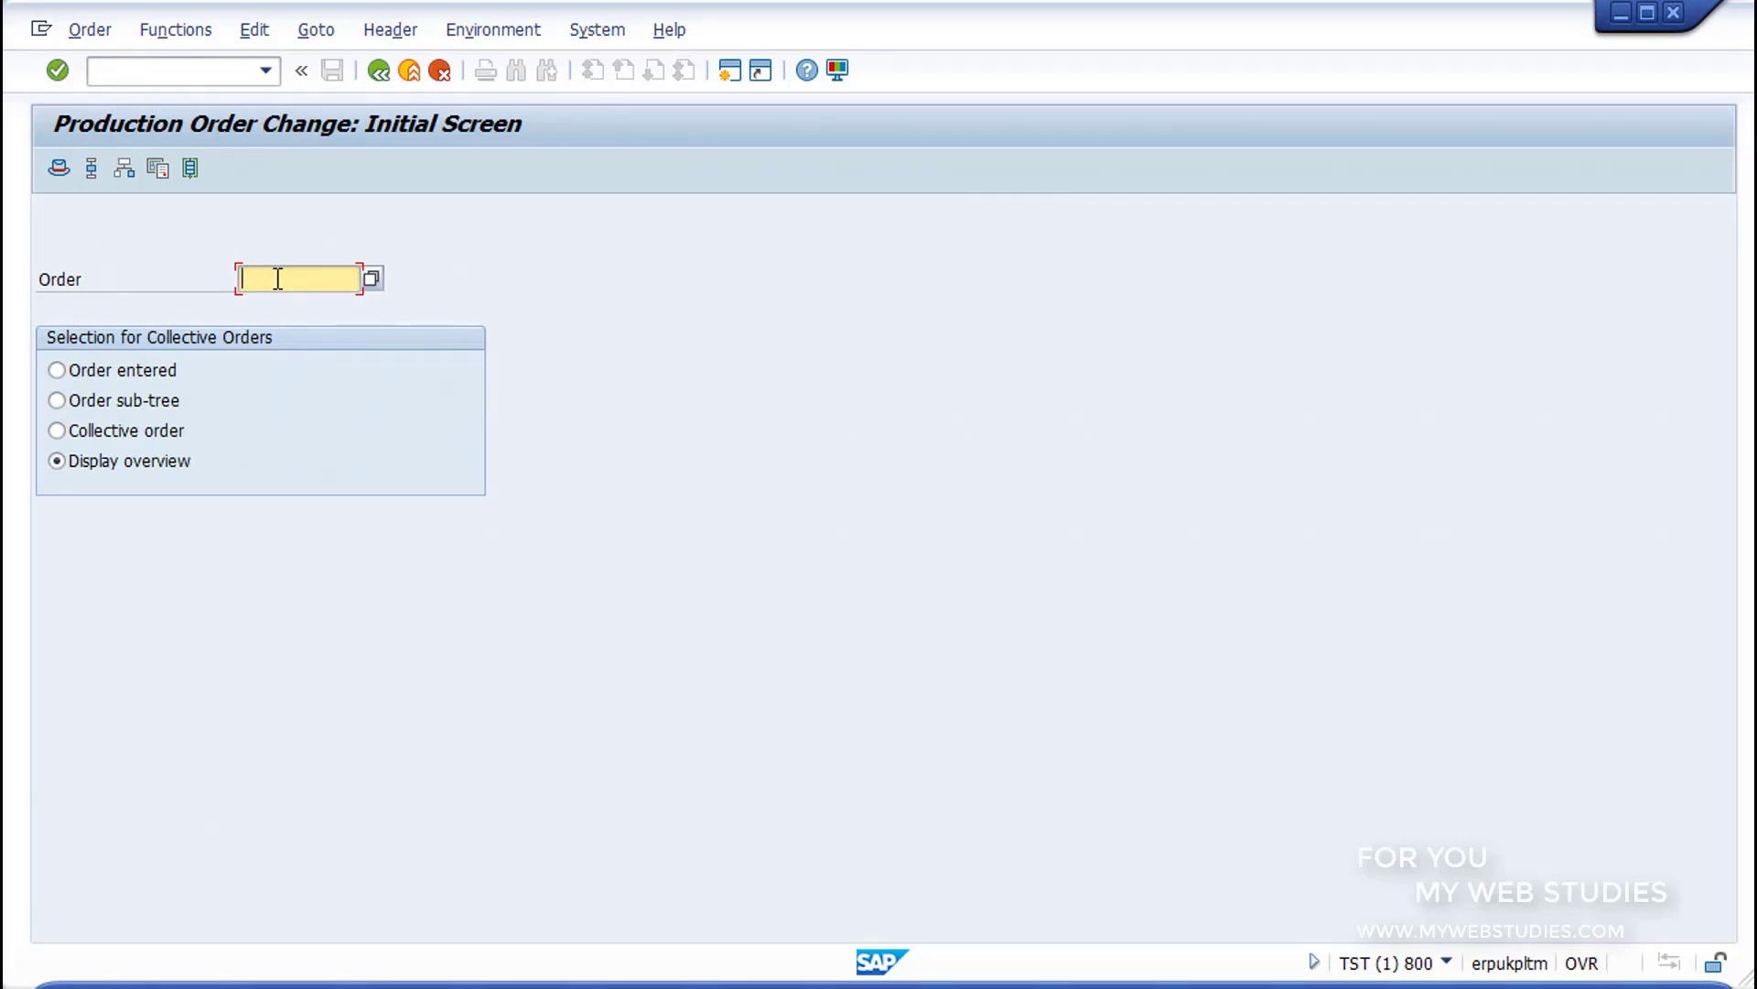
pyautogui.write('60004726')
pyautogui.click(56, 70)
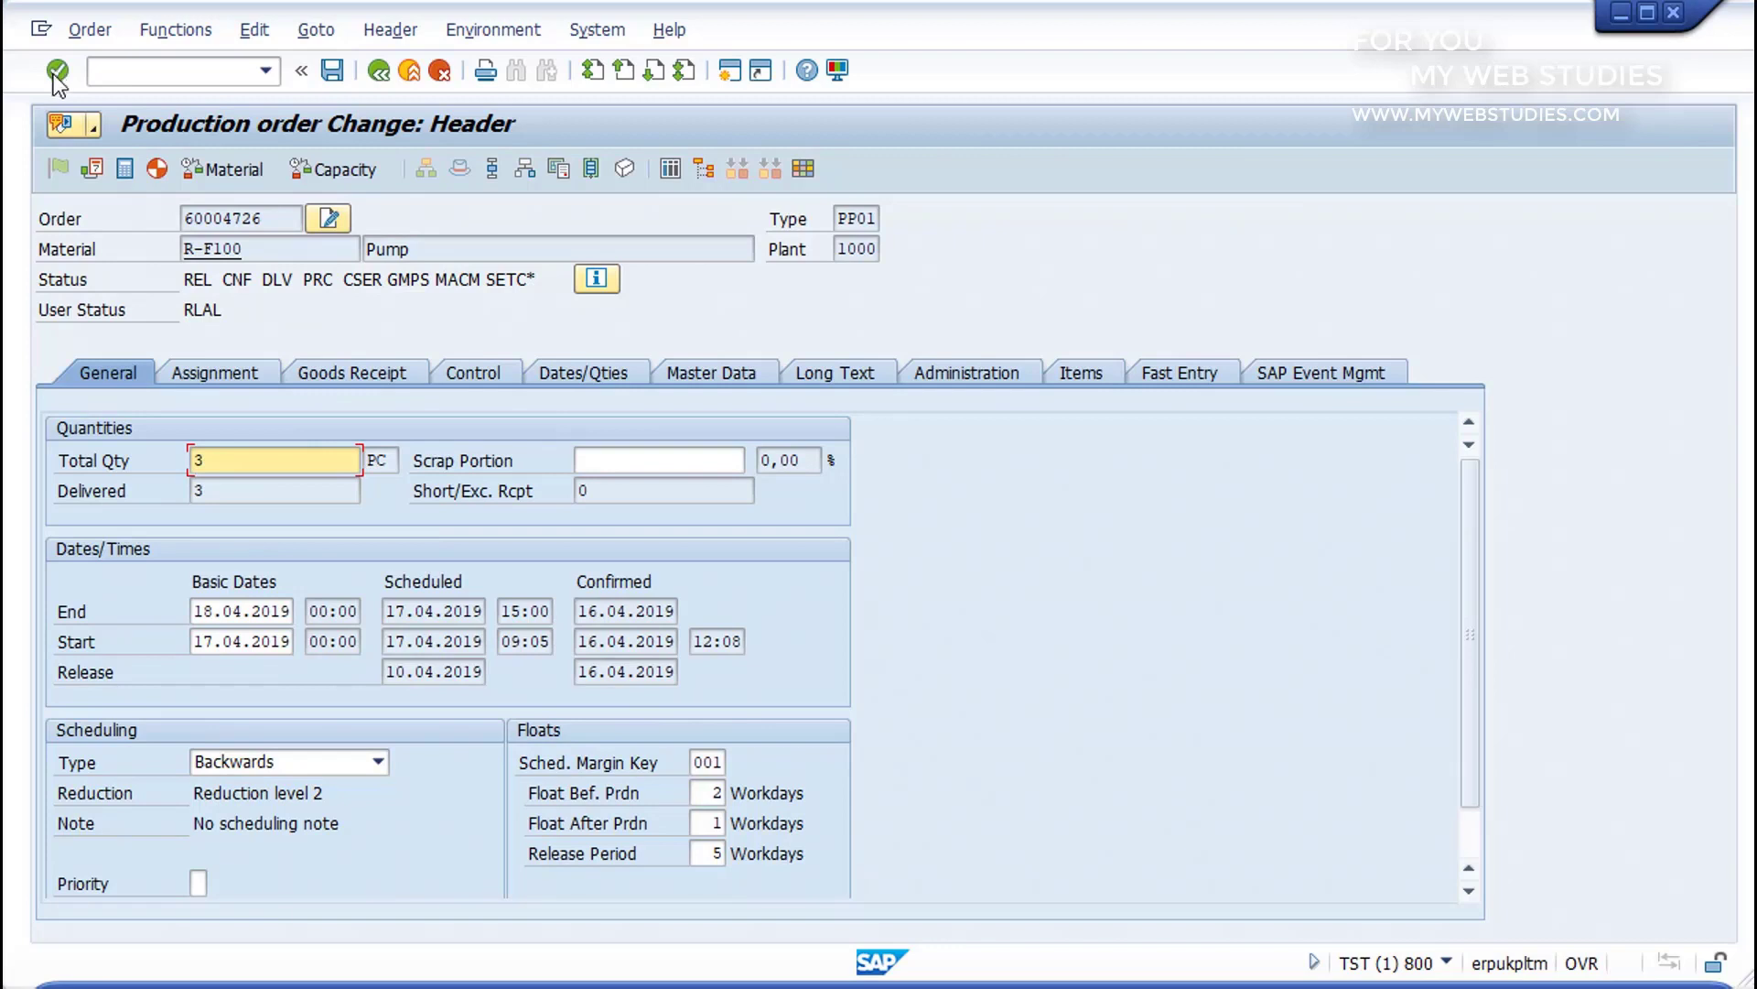
# Step: Look through the production order header's Assignment, Goods Receipt and Control data
pyautogui.click(201, 370)
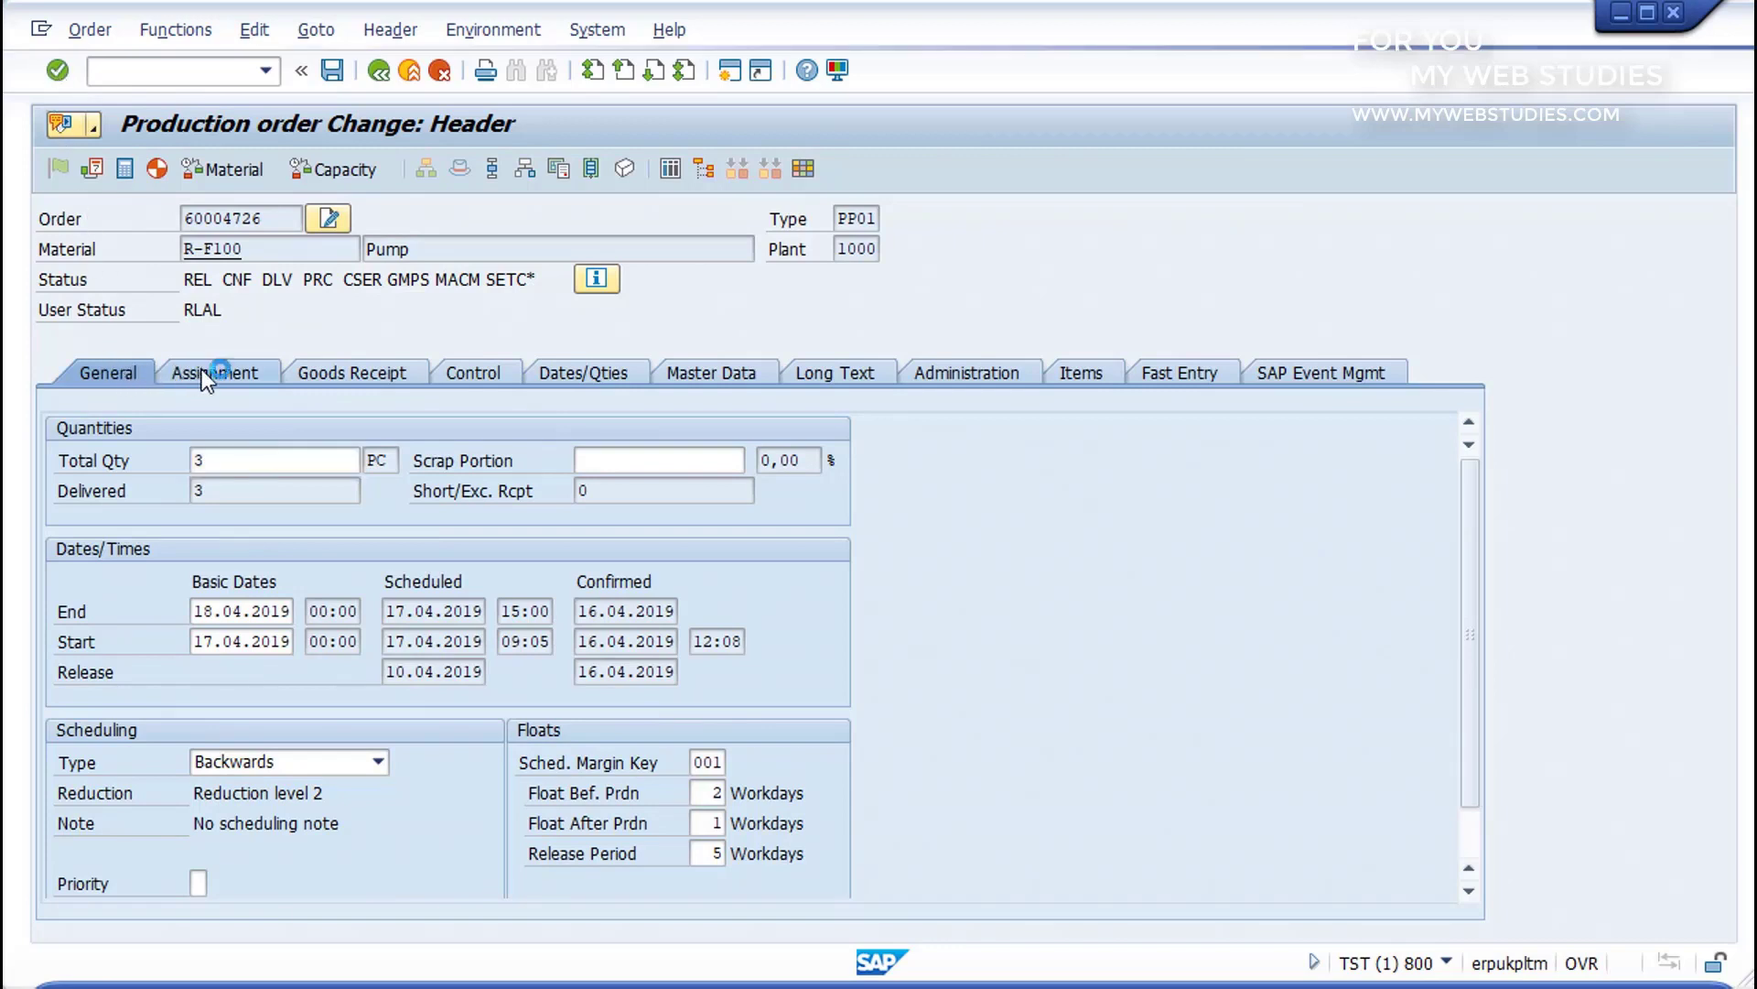
pyautogui.click(353, 376)
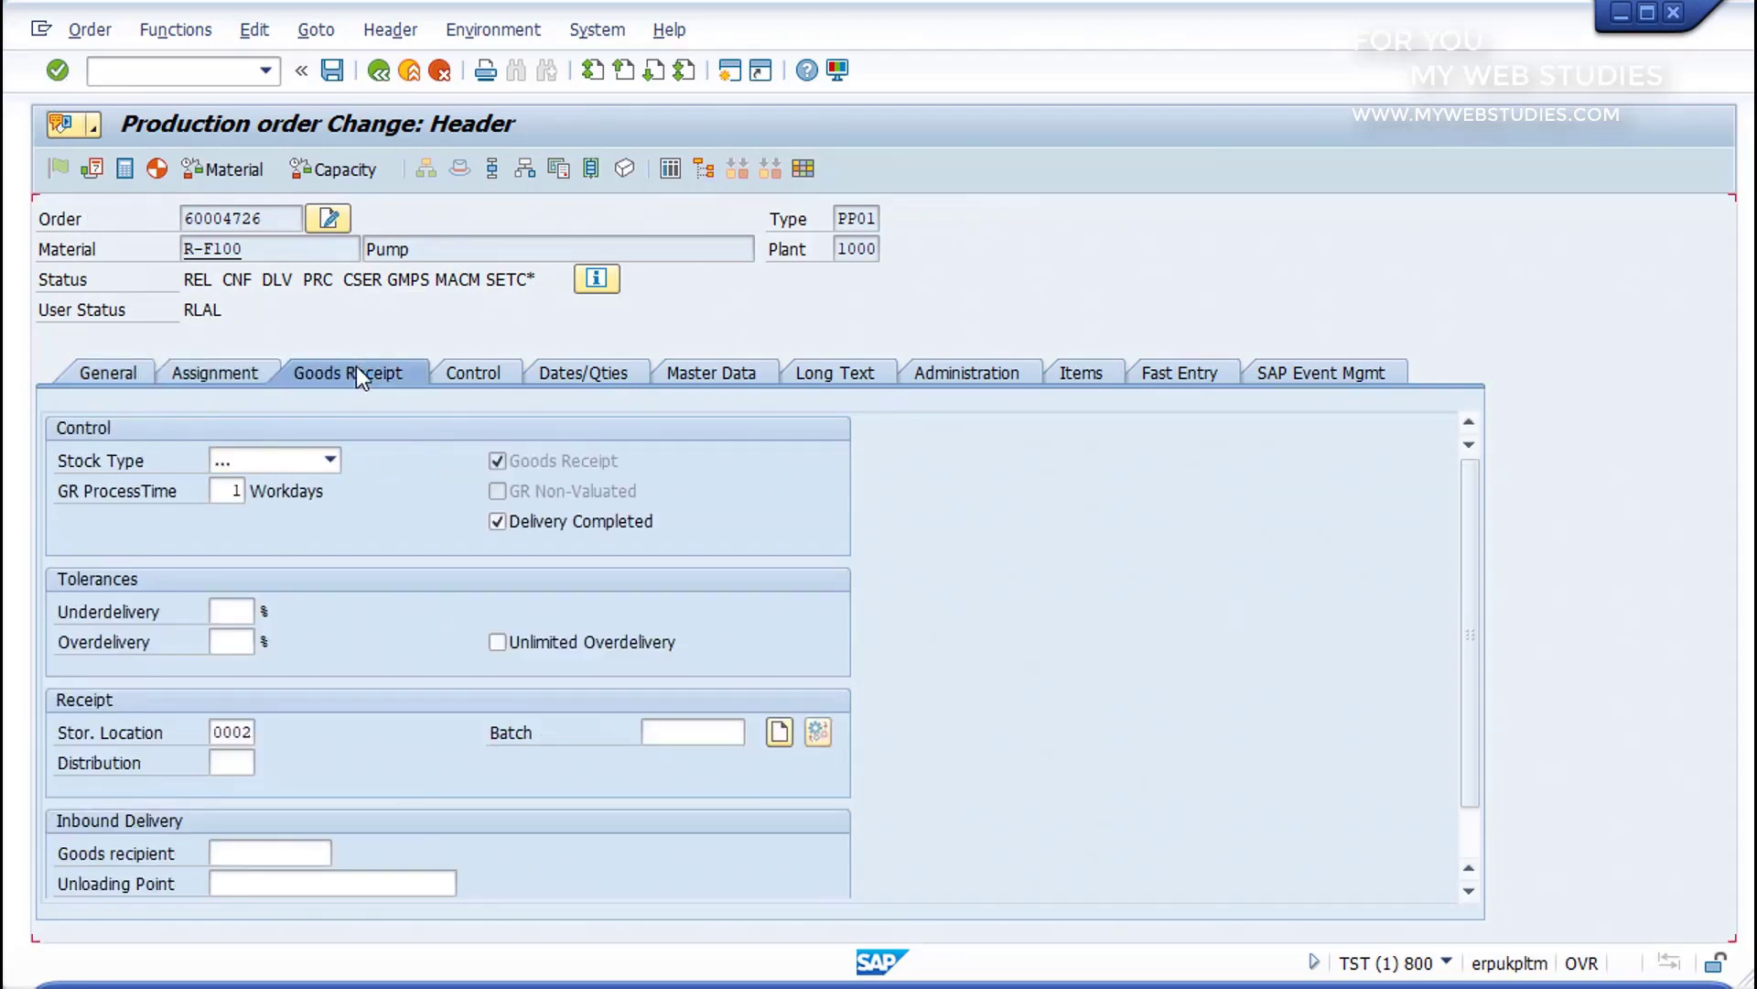
pyautogui.click(465, 375)
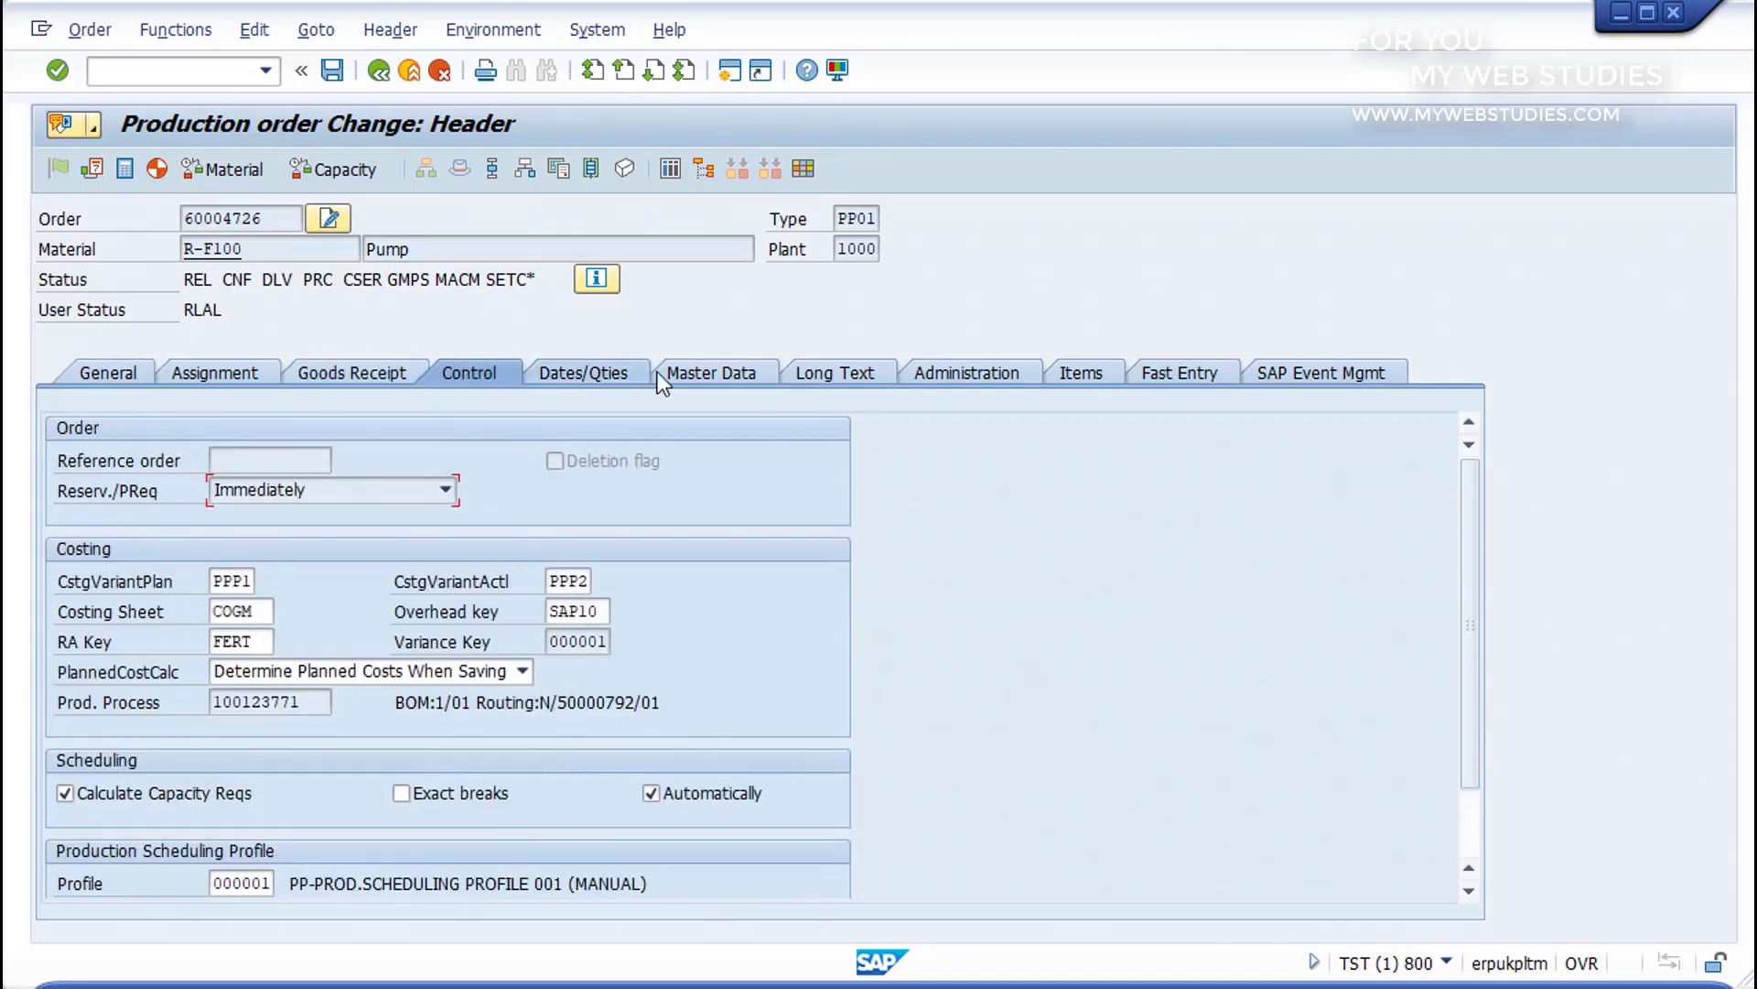
# Step: Enter "TEXT" as the production order's long text and save the order
pyautogui.click(852, 368)
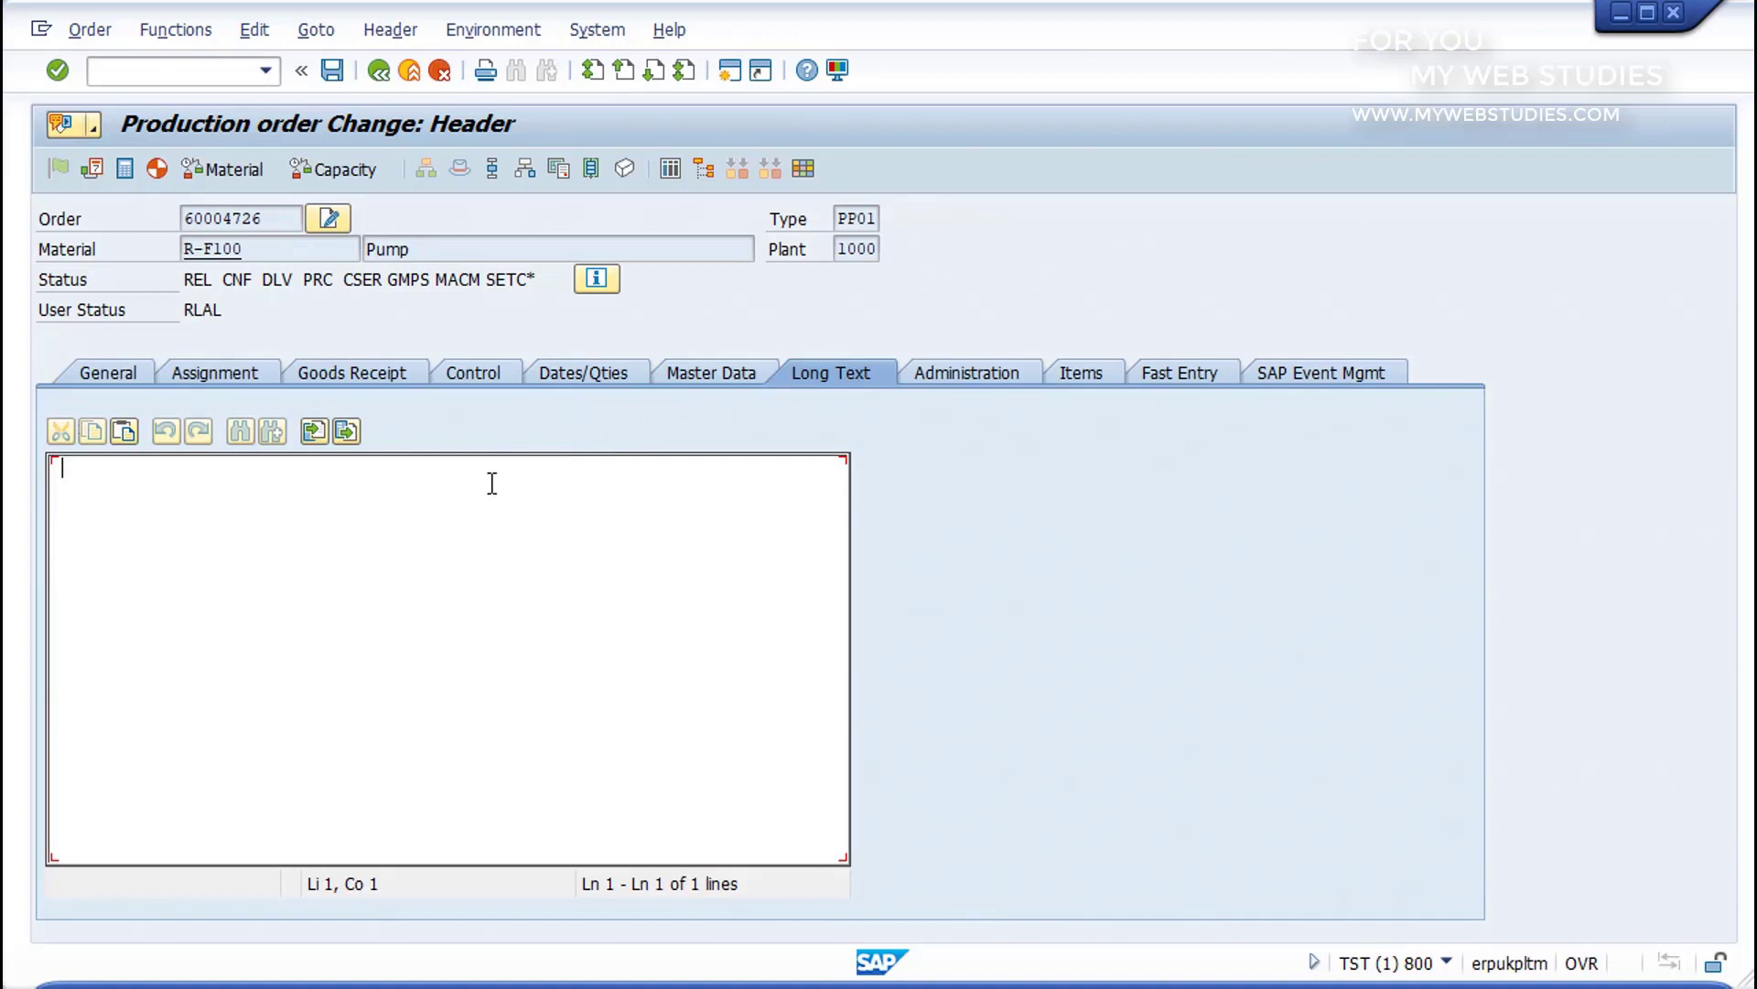
pyautogui.write('TEXT')
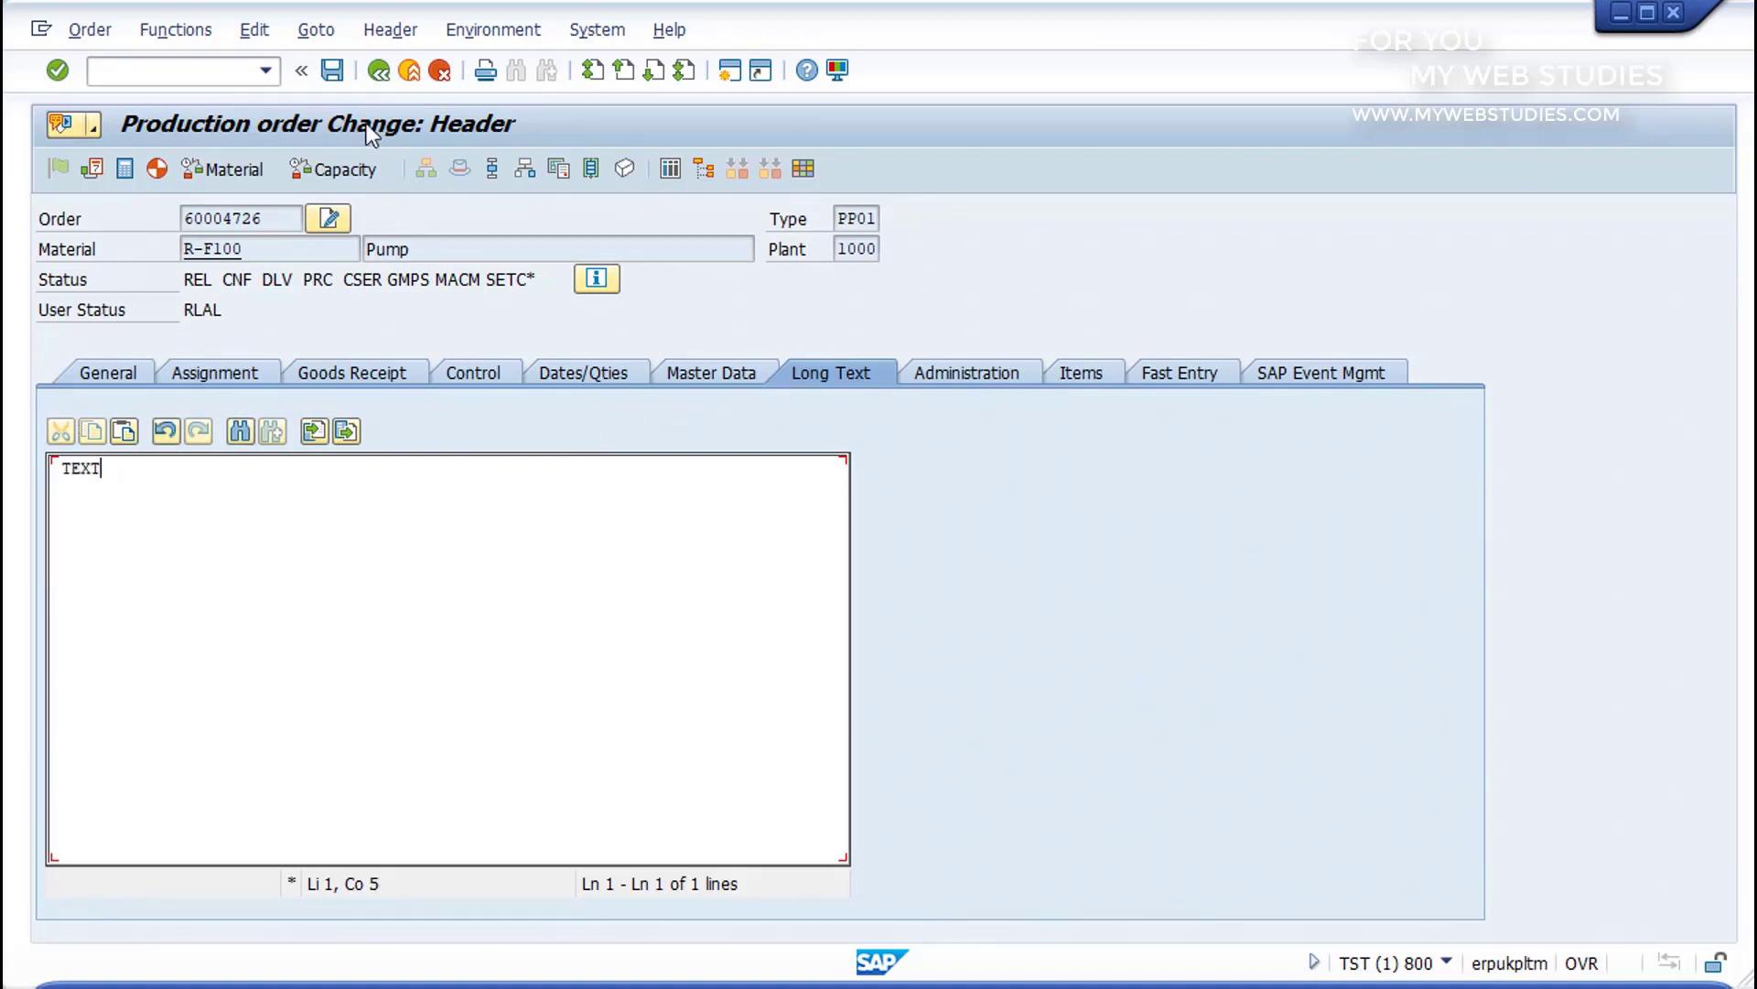
pyautogui.click(332, 72)
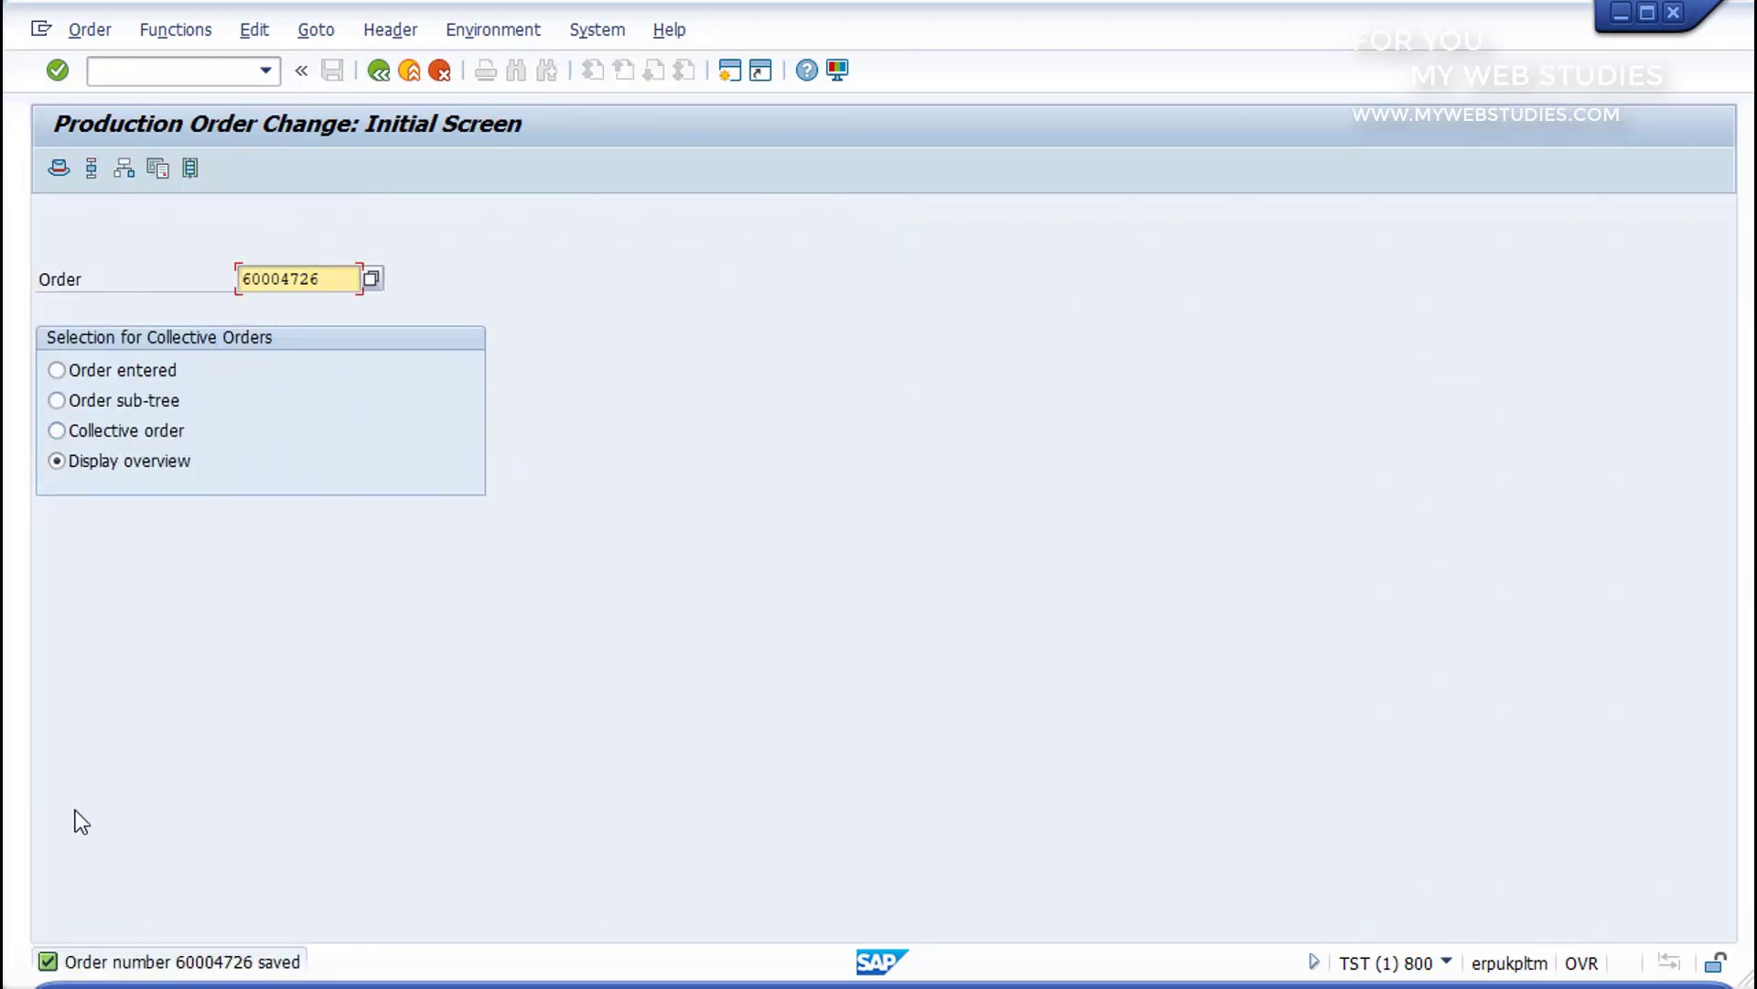
# Step: Leave the production order change transaction with /N and return to SAP Easy Access
pyautogui.moveTo(35, 935); pyautogui.dragTo(325, 983)
pyautogui.press('Escape')
pyautogui.click(178, 73)
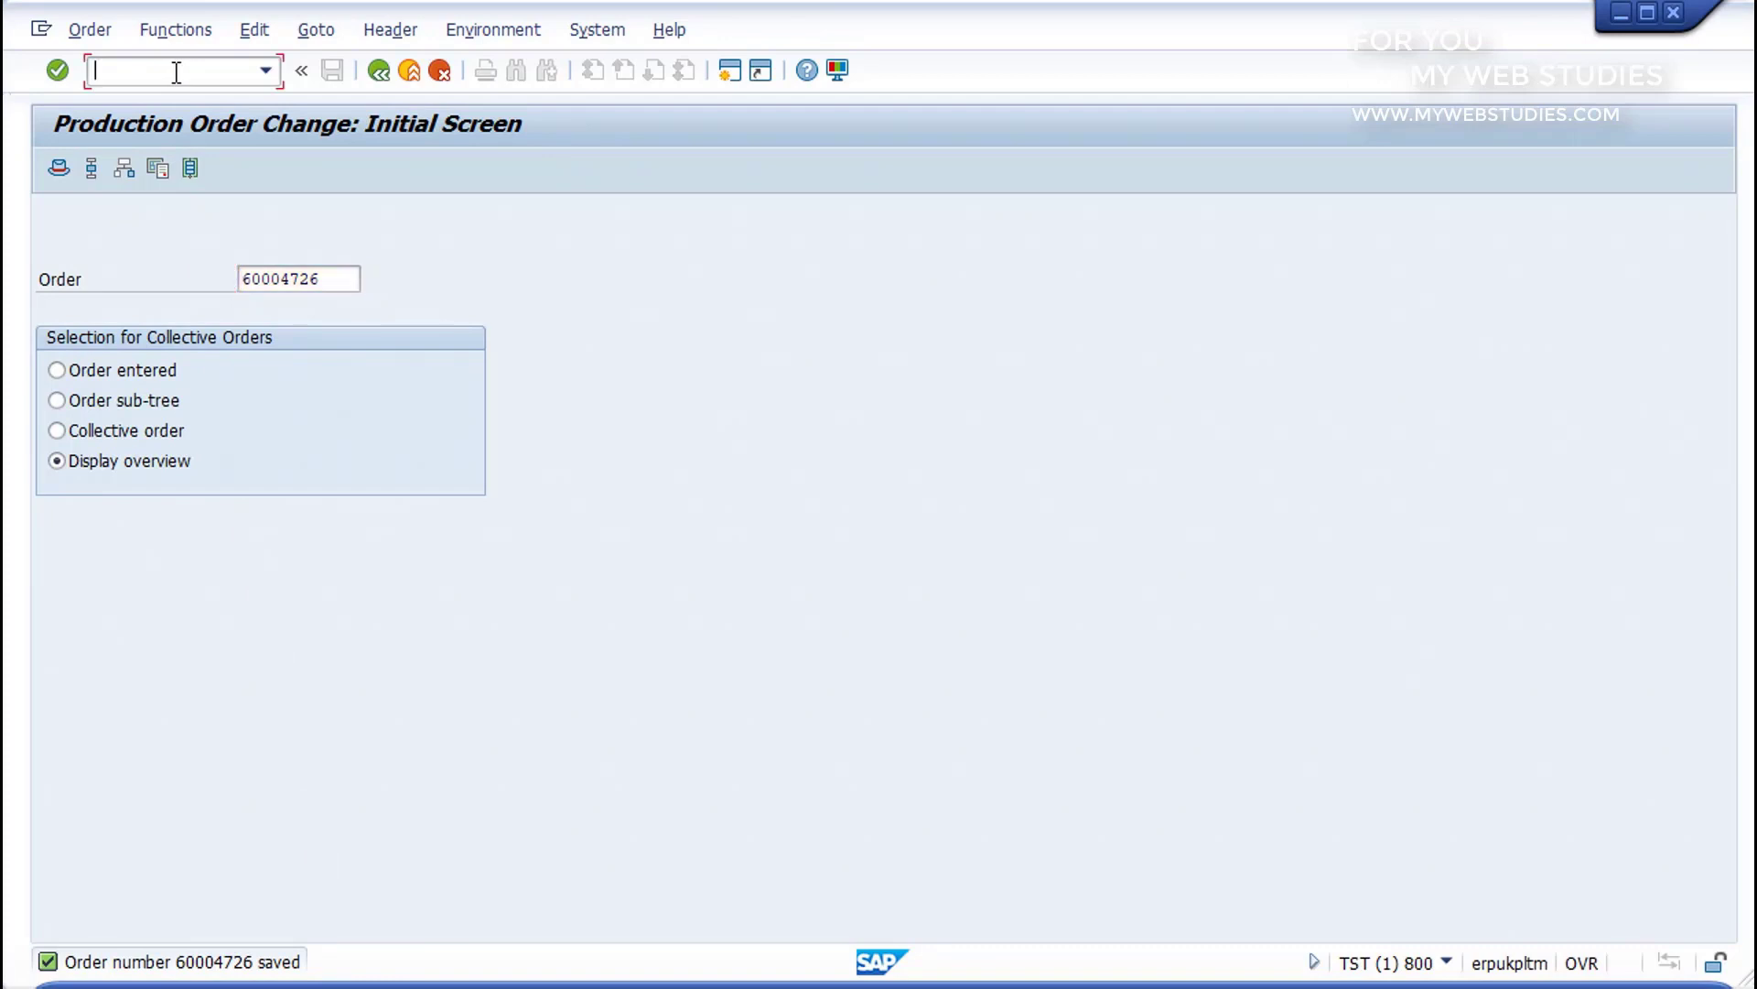
pyautogui.write('/N')
pyautogui.press('Return')
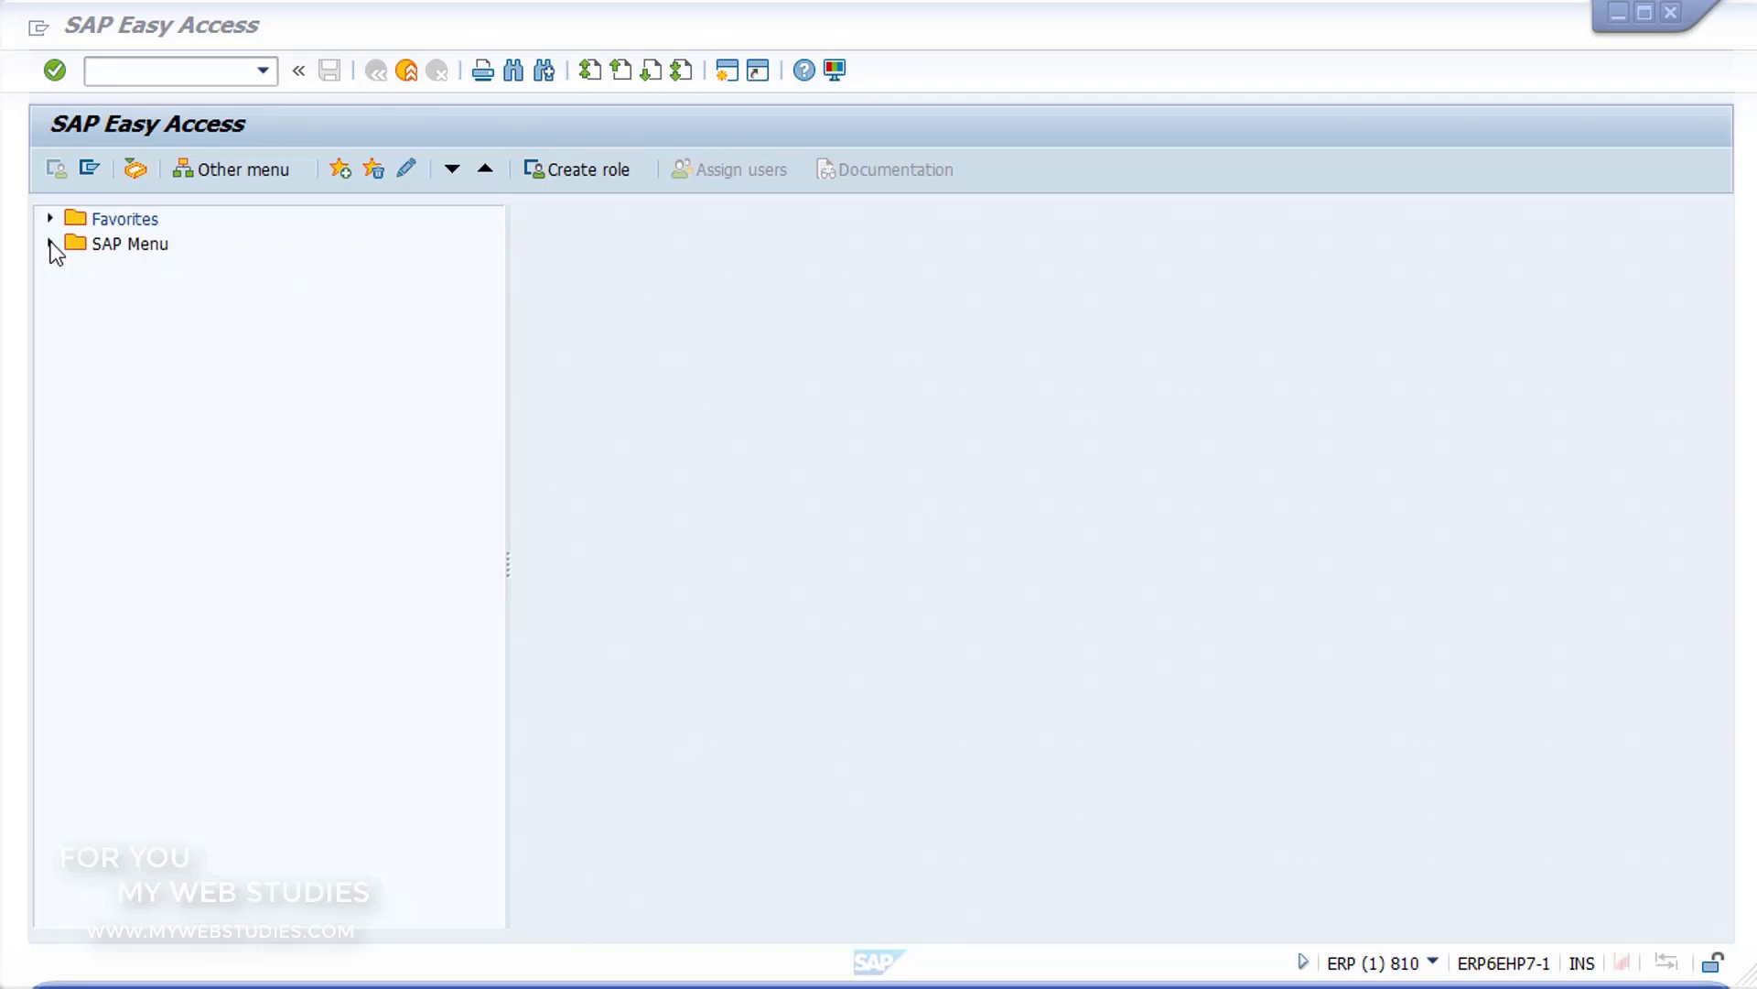
# Step: Open MCE1 - Purchasing Group from Logistics Controlling, Logistics Information System, Standard Analyses, Purchasing
pyautogui.click(50, 244)
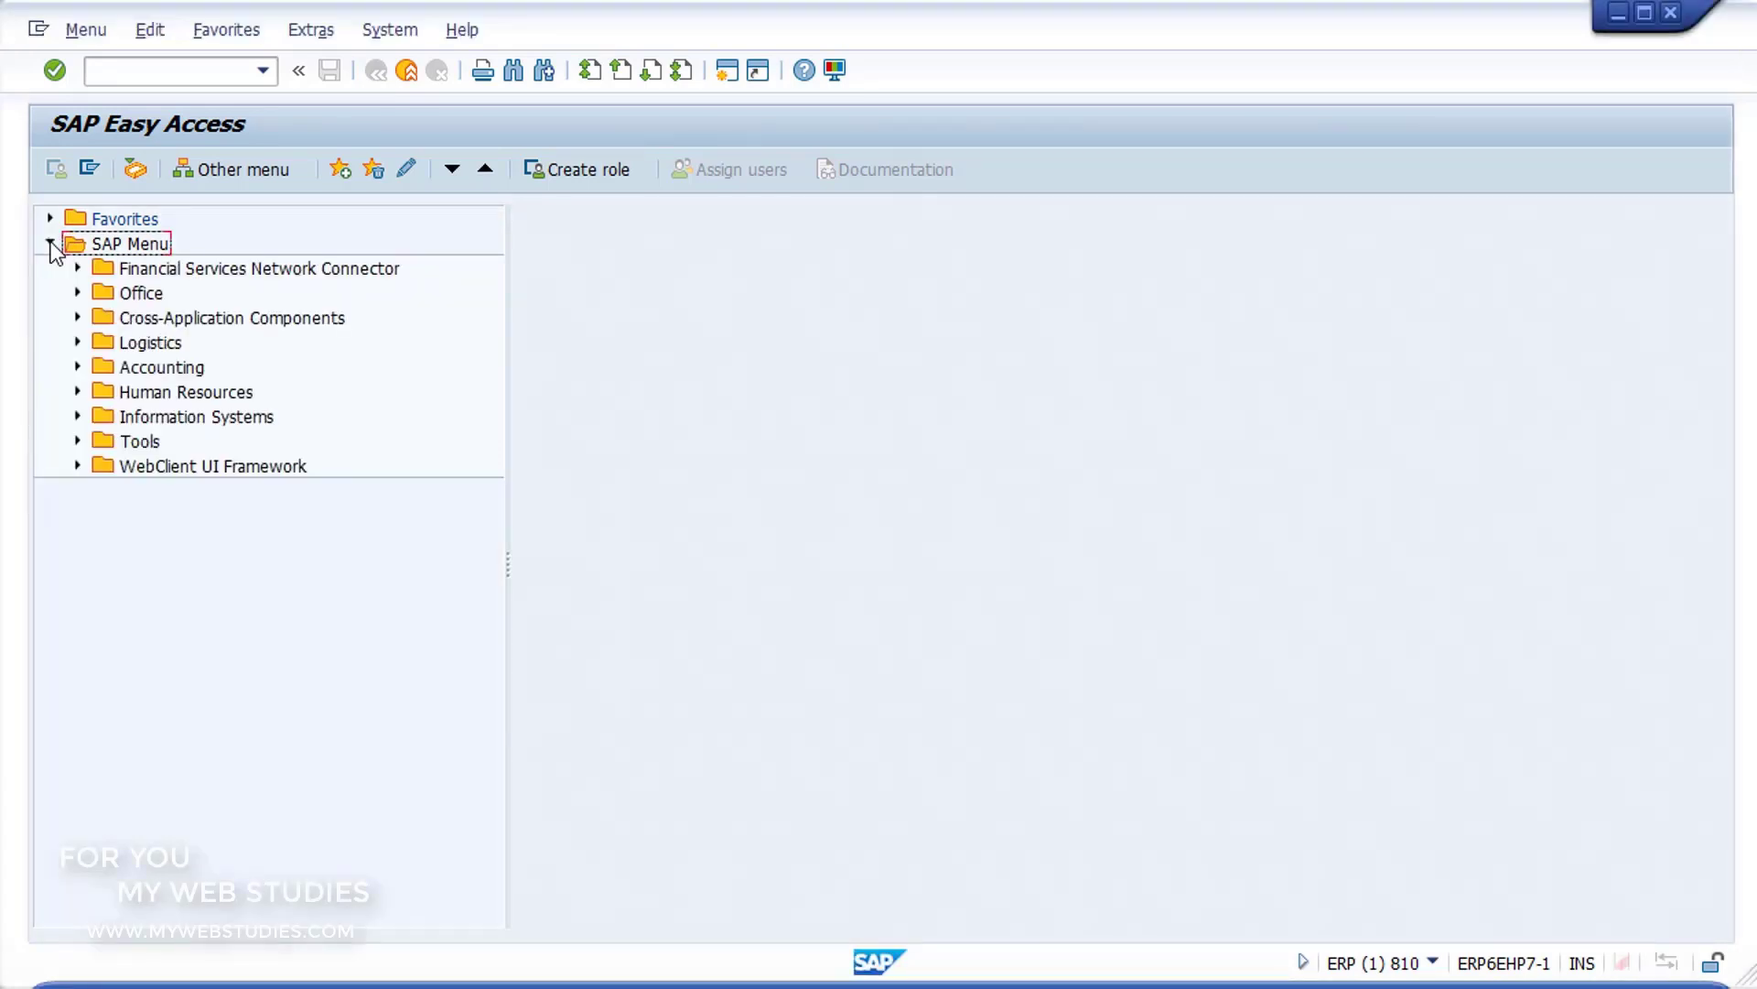
pyautogui.click(77, 343)
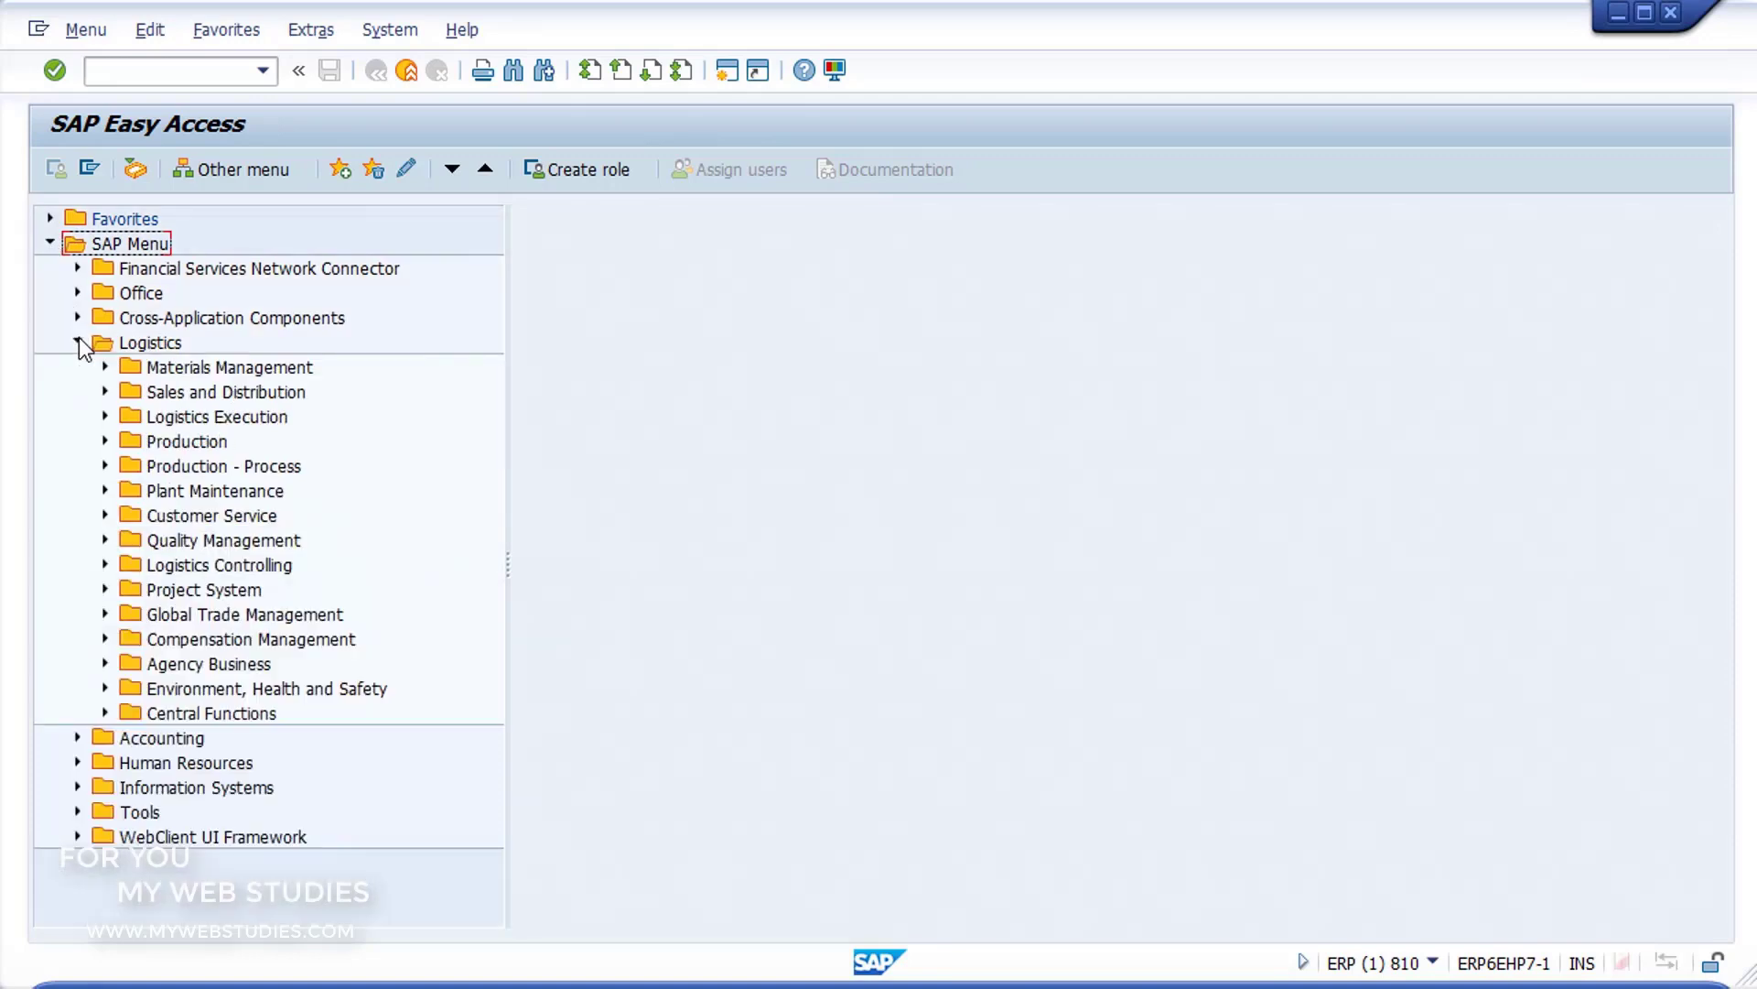
pyautogui.click(104, 565)
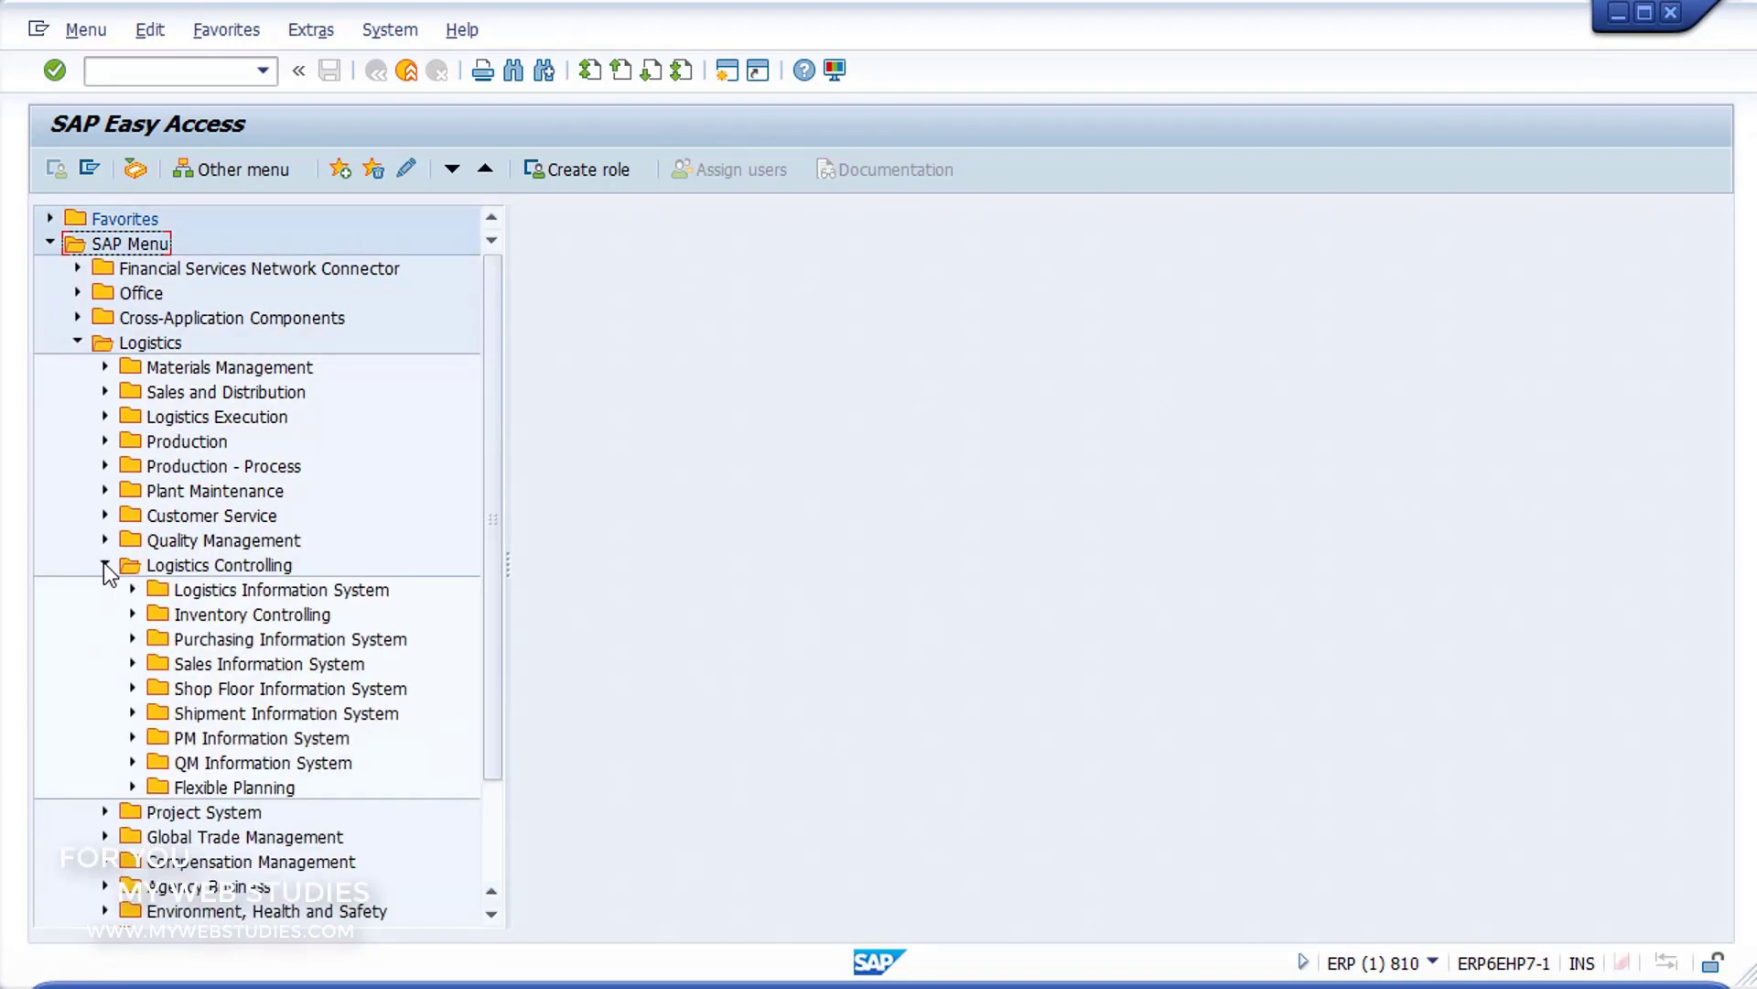
pyautogui.click(134, 589)
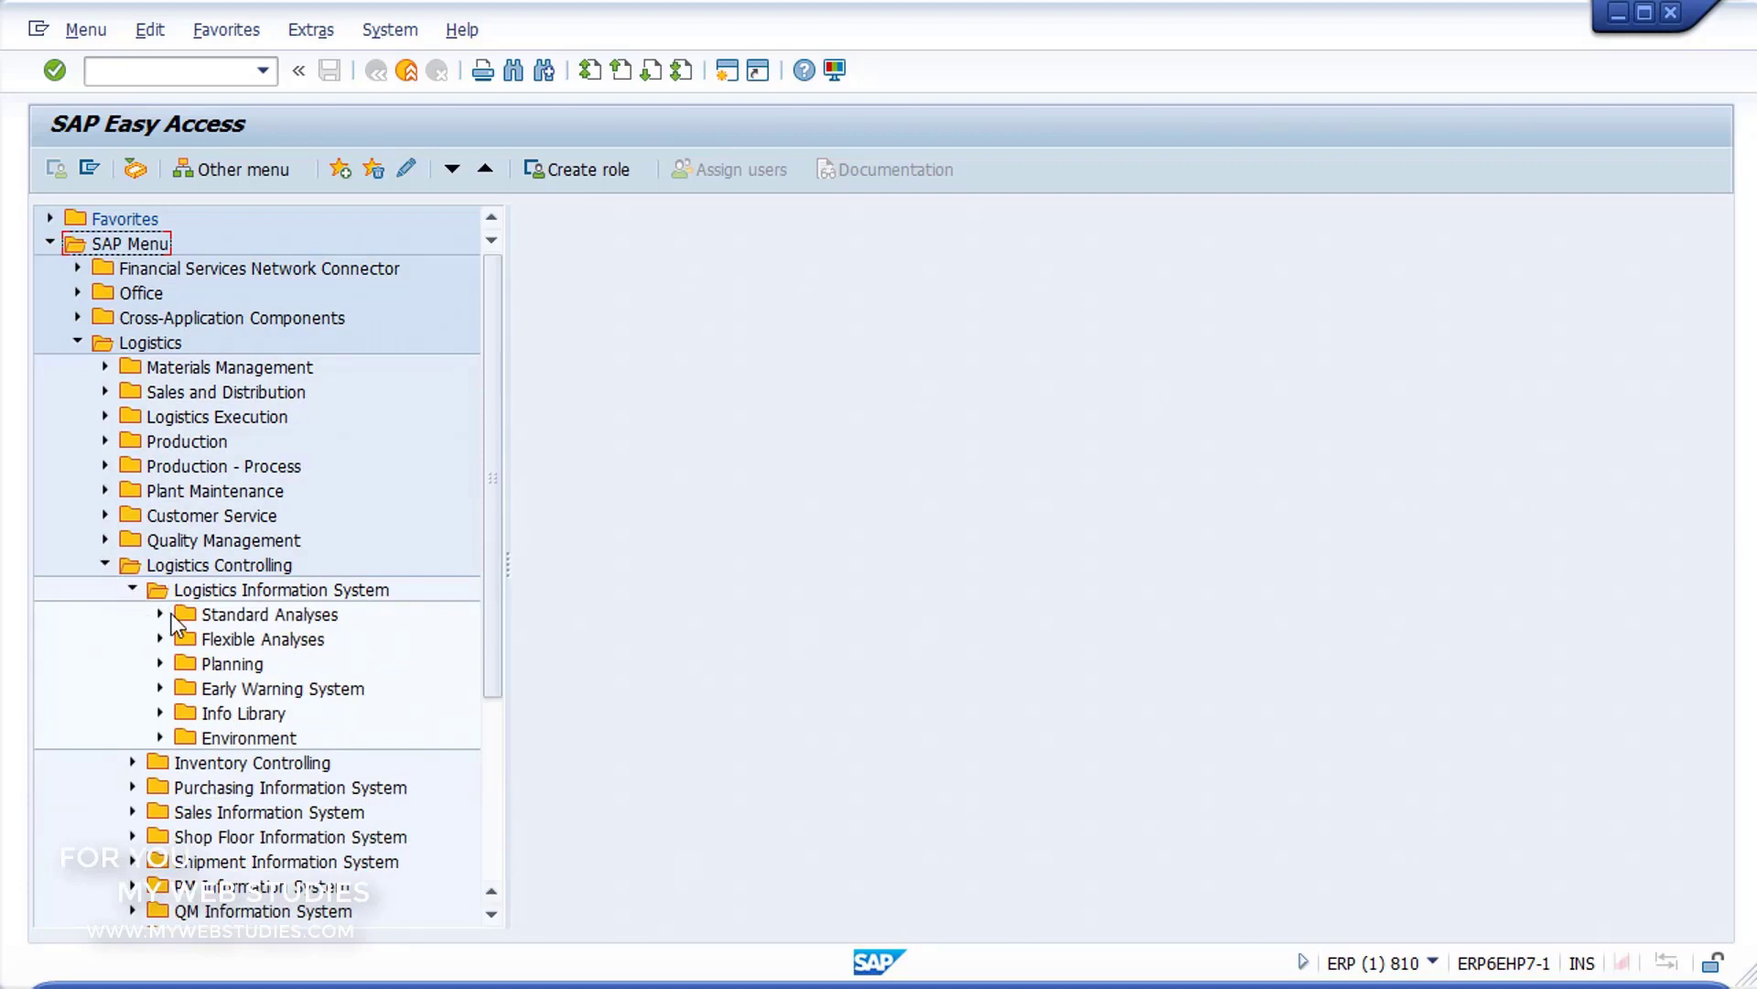
pyautogui.click(161, 614)
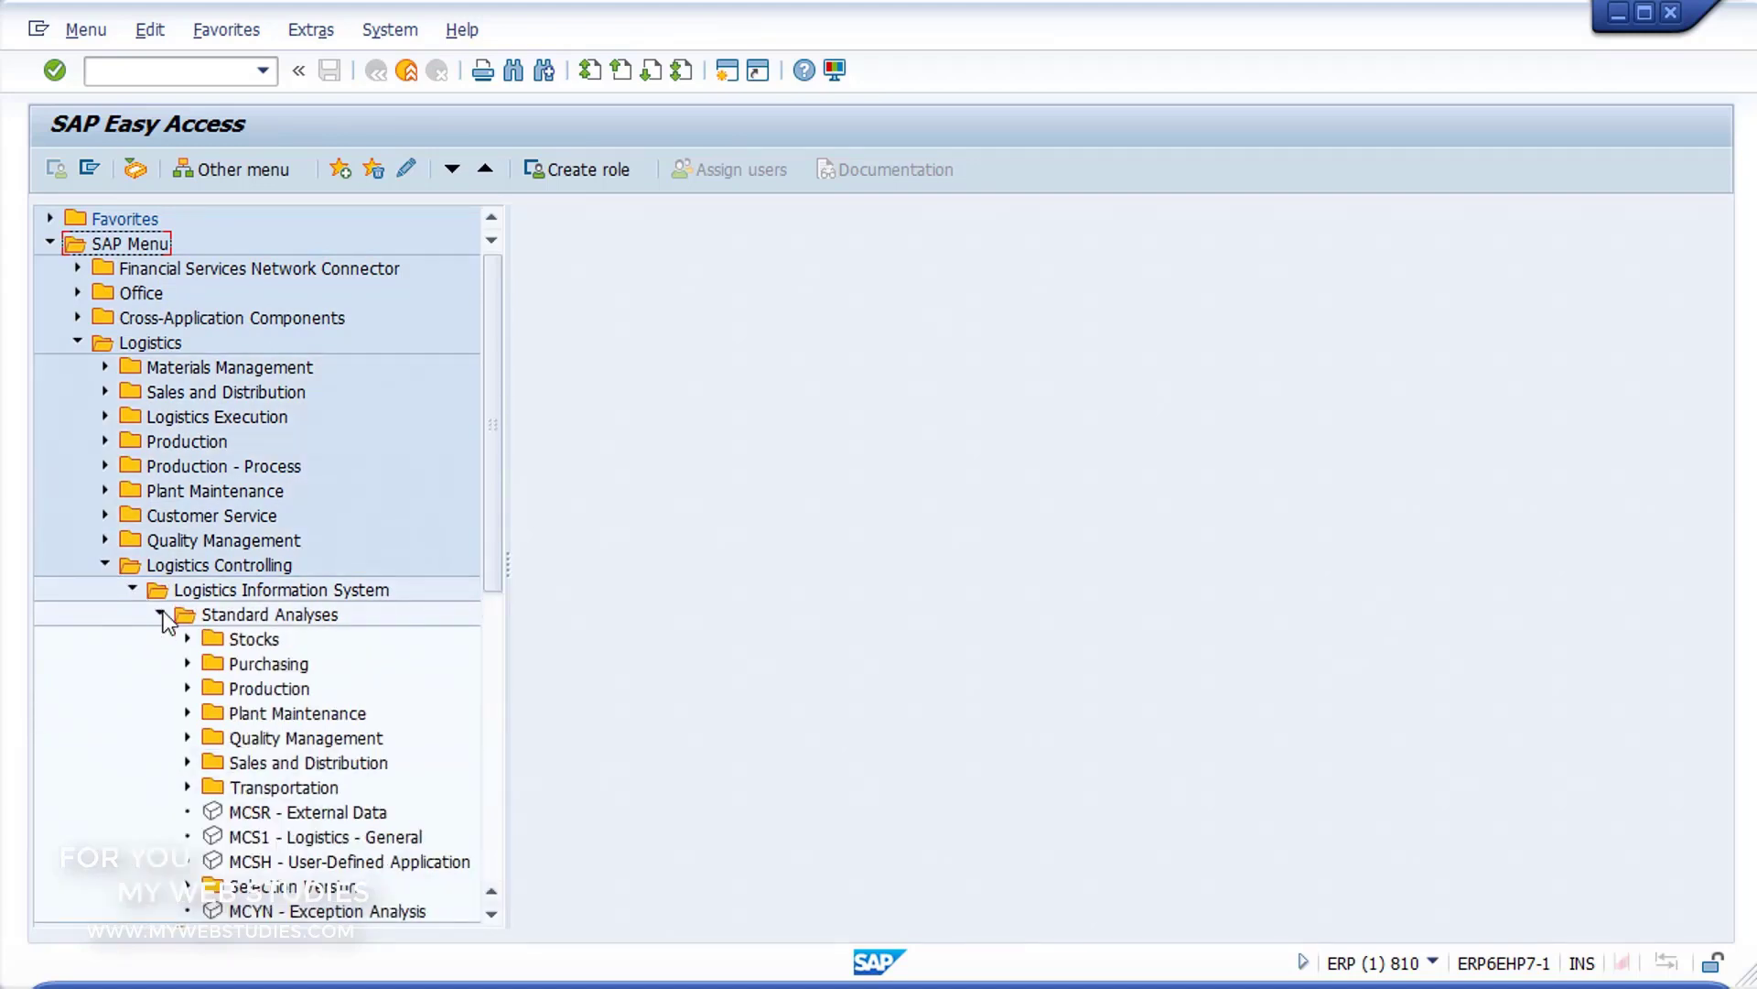
pyautogui.click(189, 664)
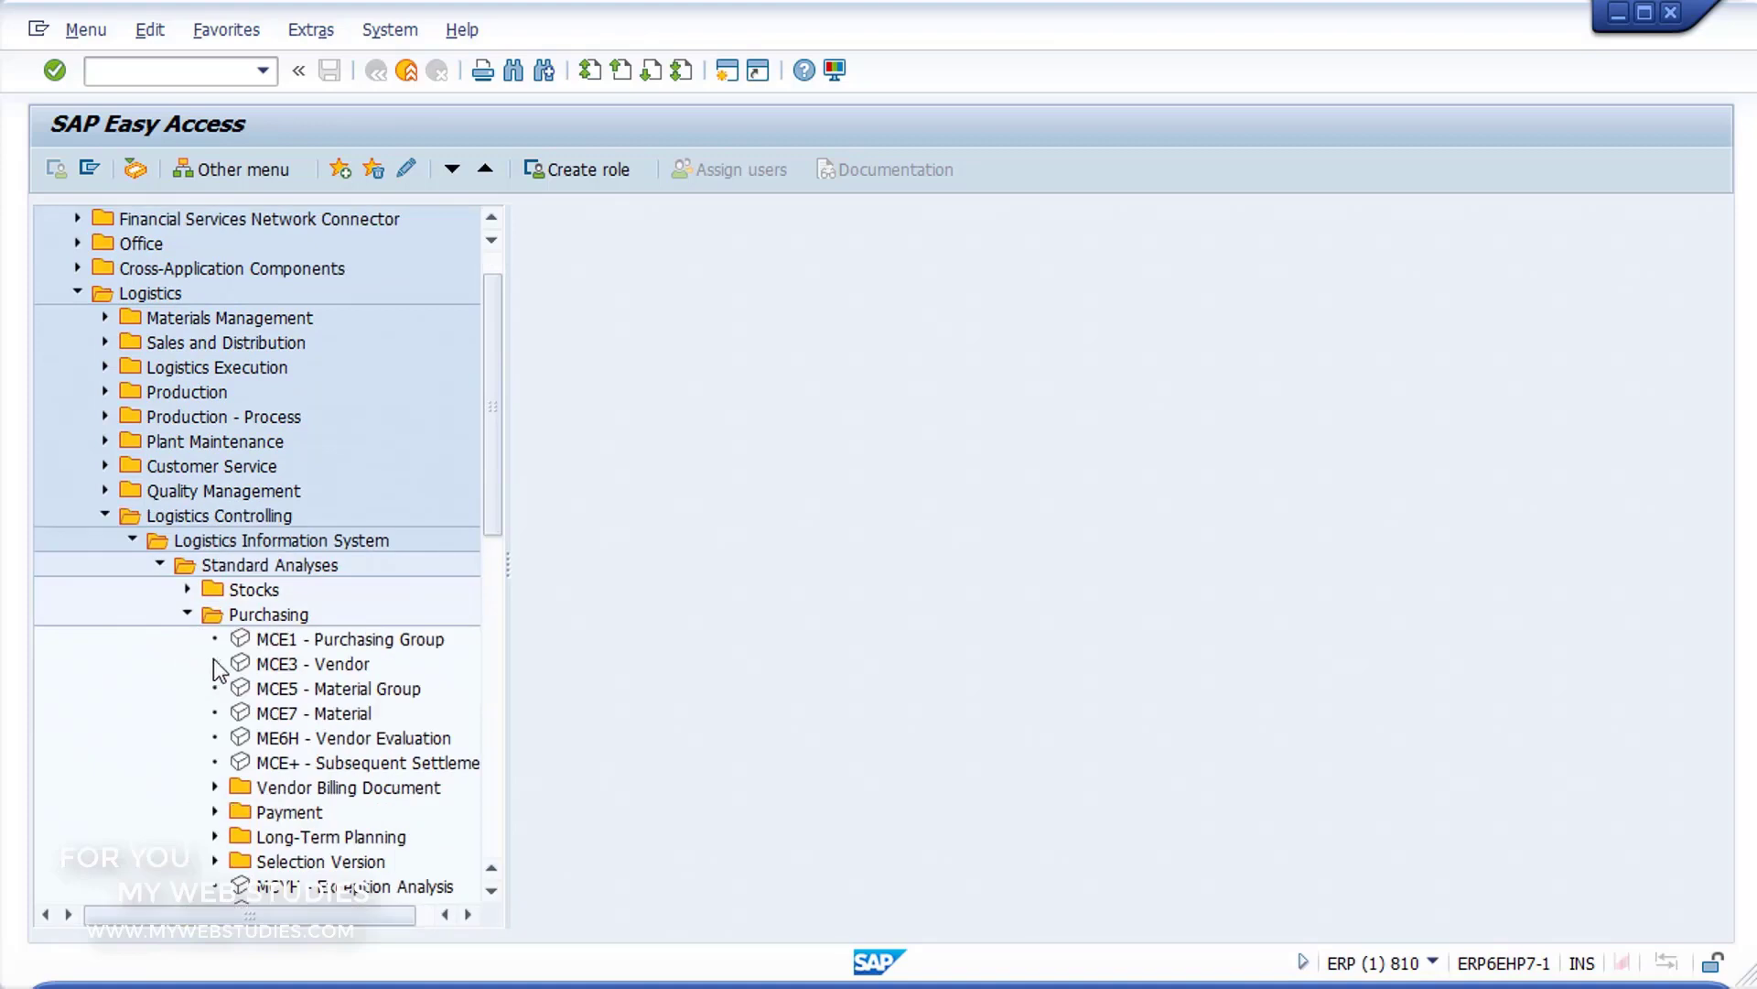
pyautogui.click(249, 639)
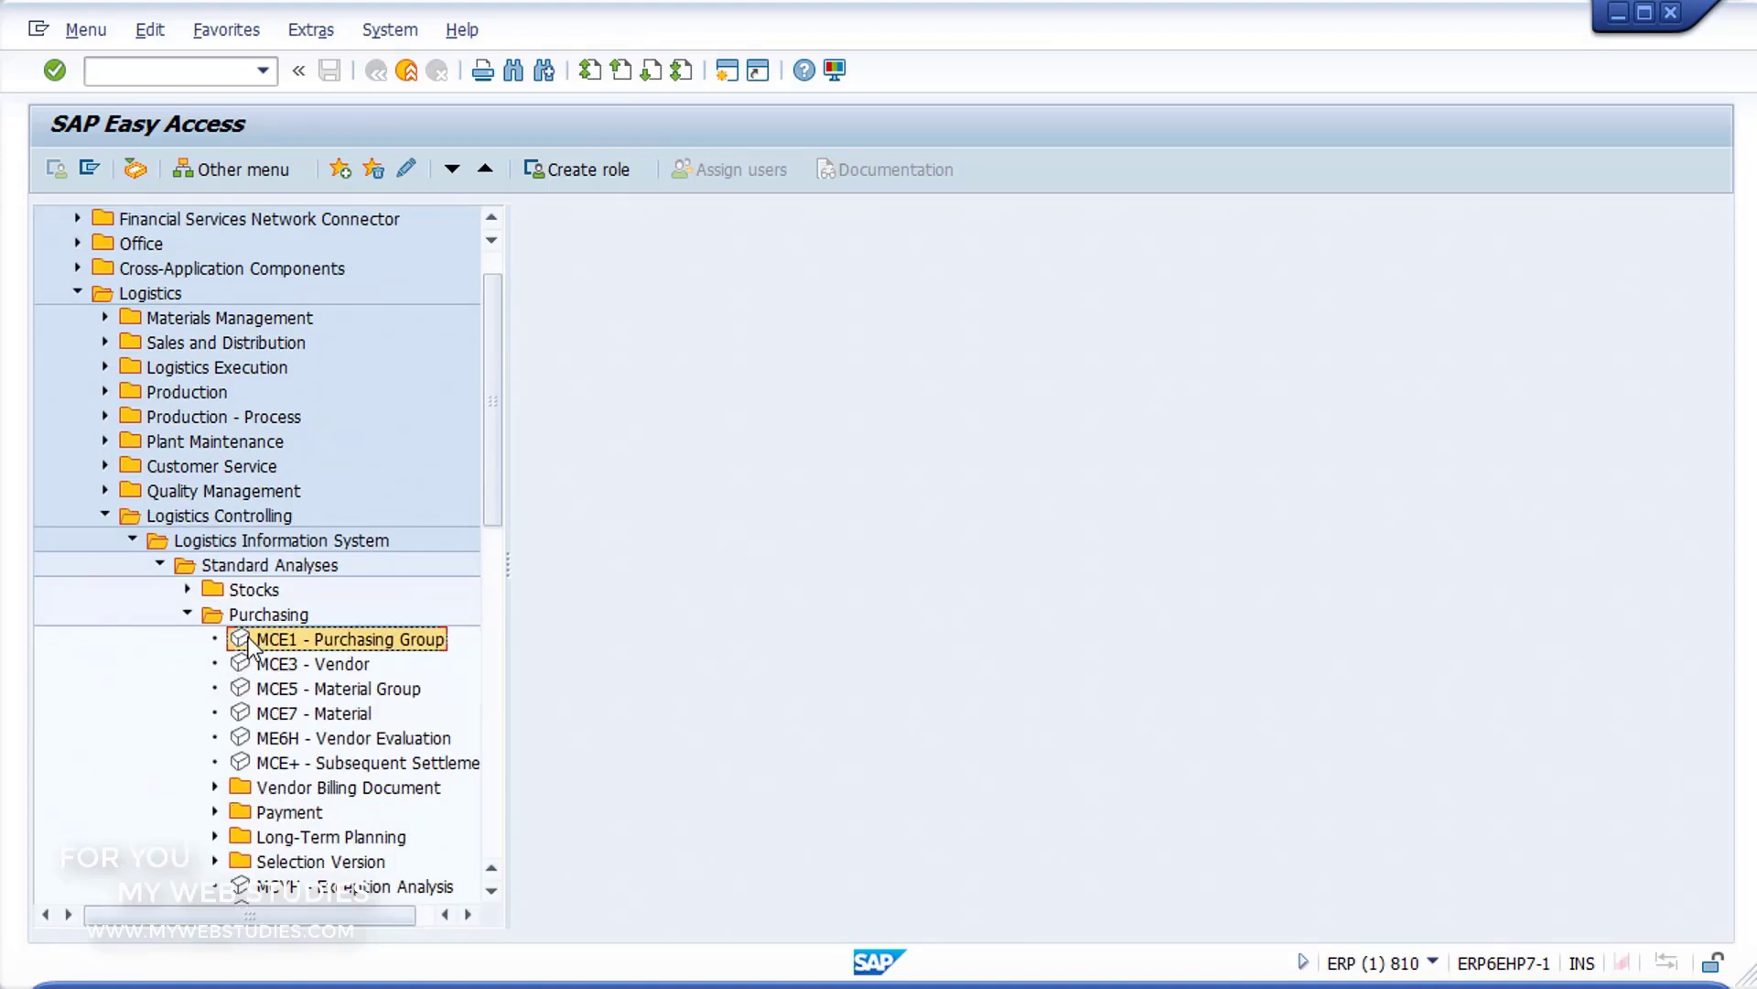
pyautogui.doubleClick(249, 638)
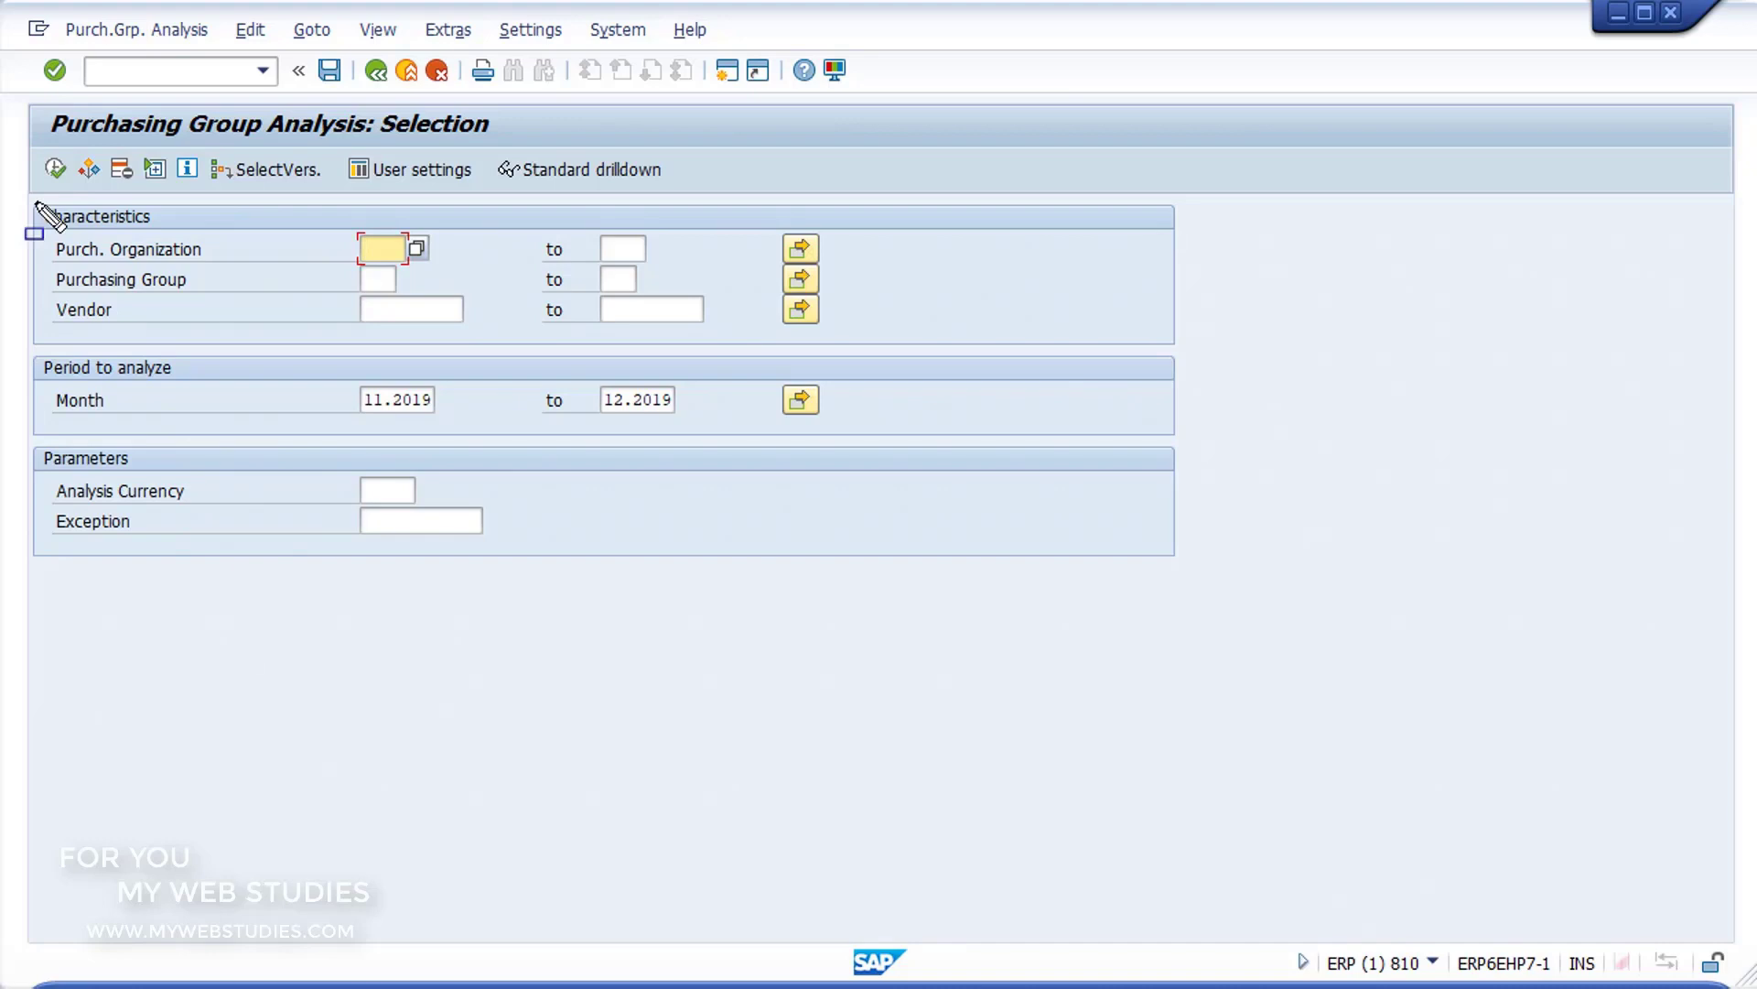
# Step: Look through the purchasing organization, purchasing group and vendor characteristics of the analysis selection
pyautogui.moveTo(37, 203)
pyautogui.mouseDown()
pyautogui.moveTo(929, 337)
pyautogui.moveTo(1195, 346)
pyautogui.mouseUp()
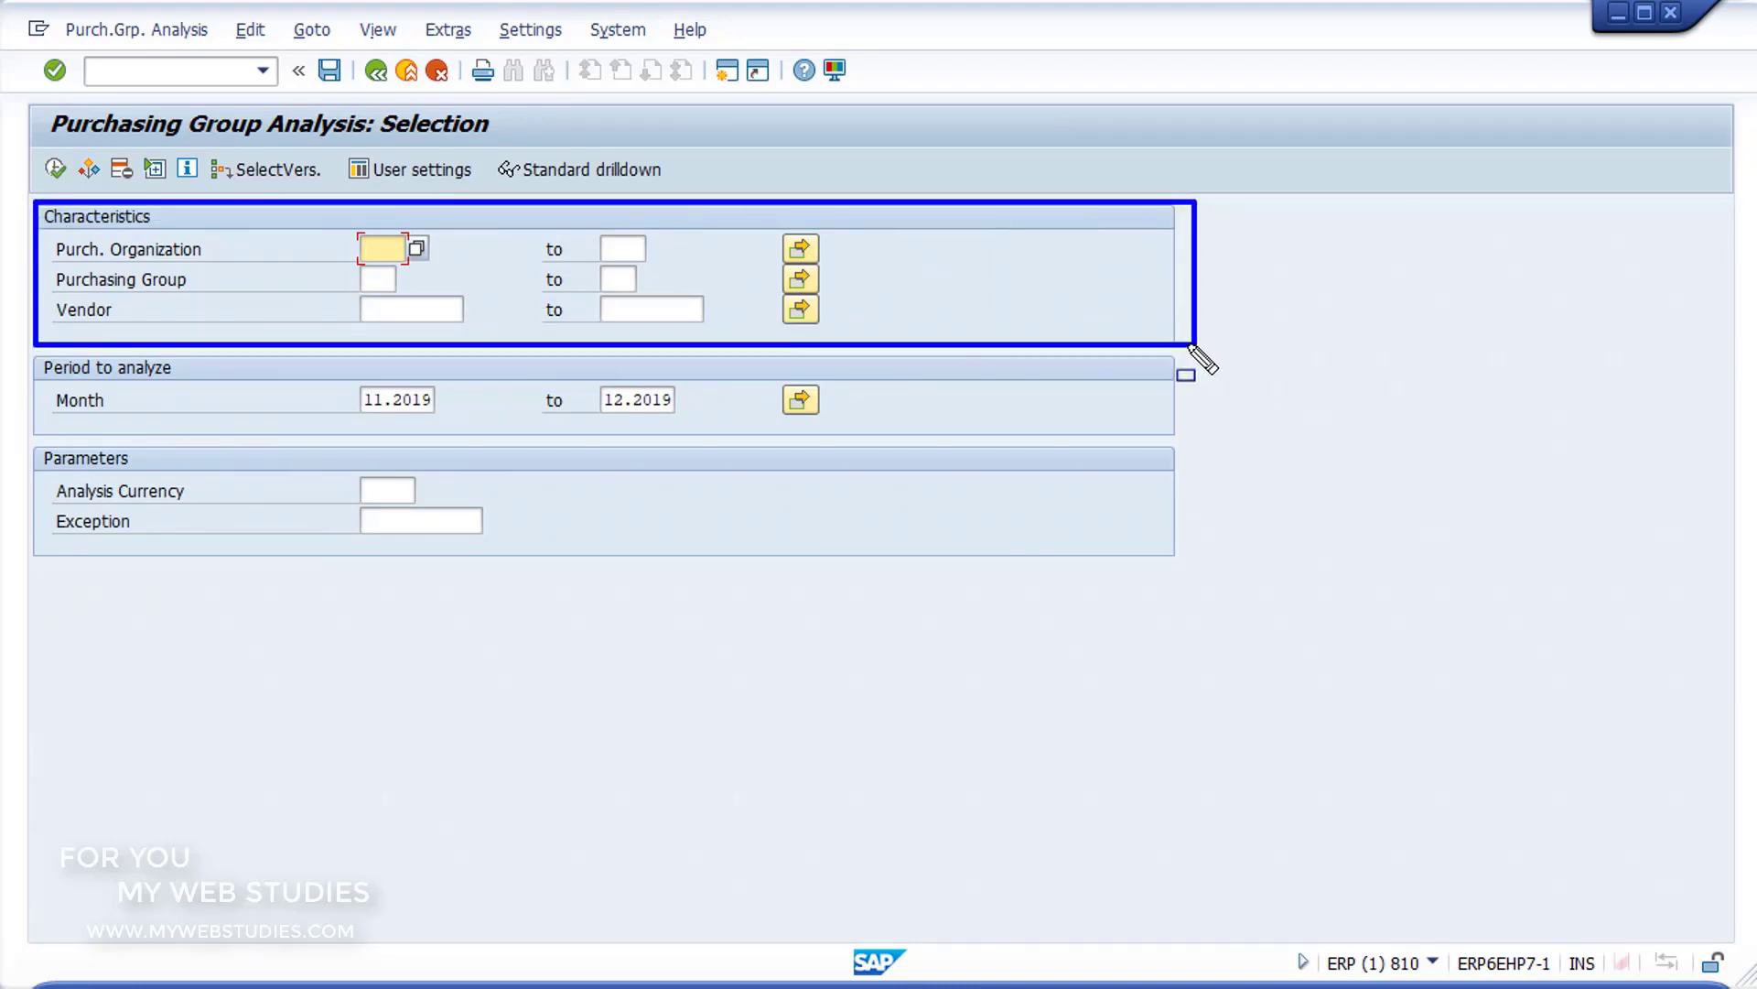
pyautogui.press('Escape')
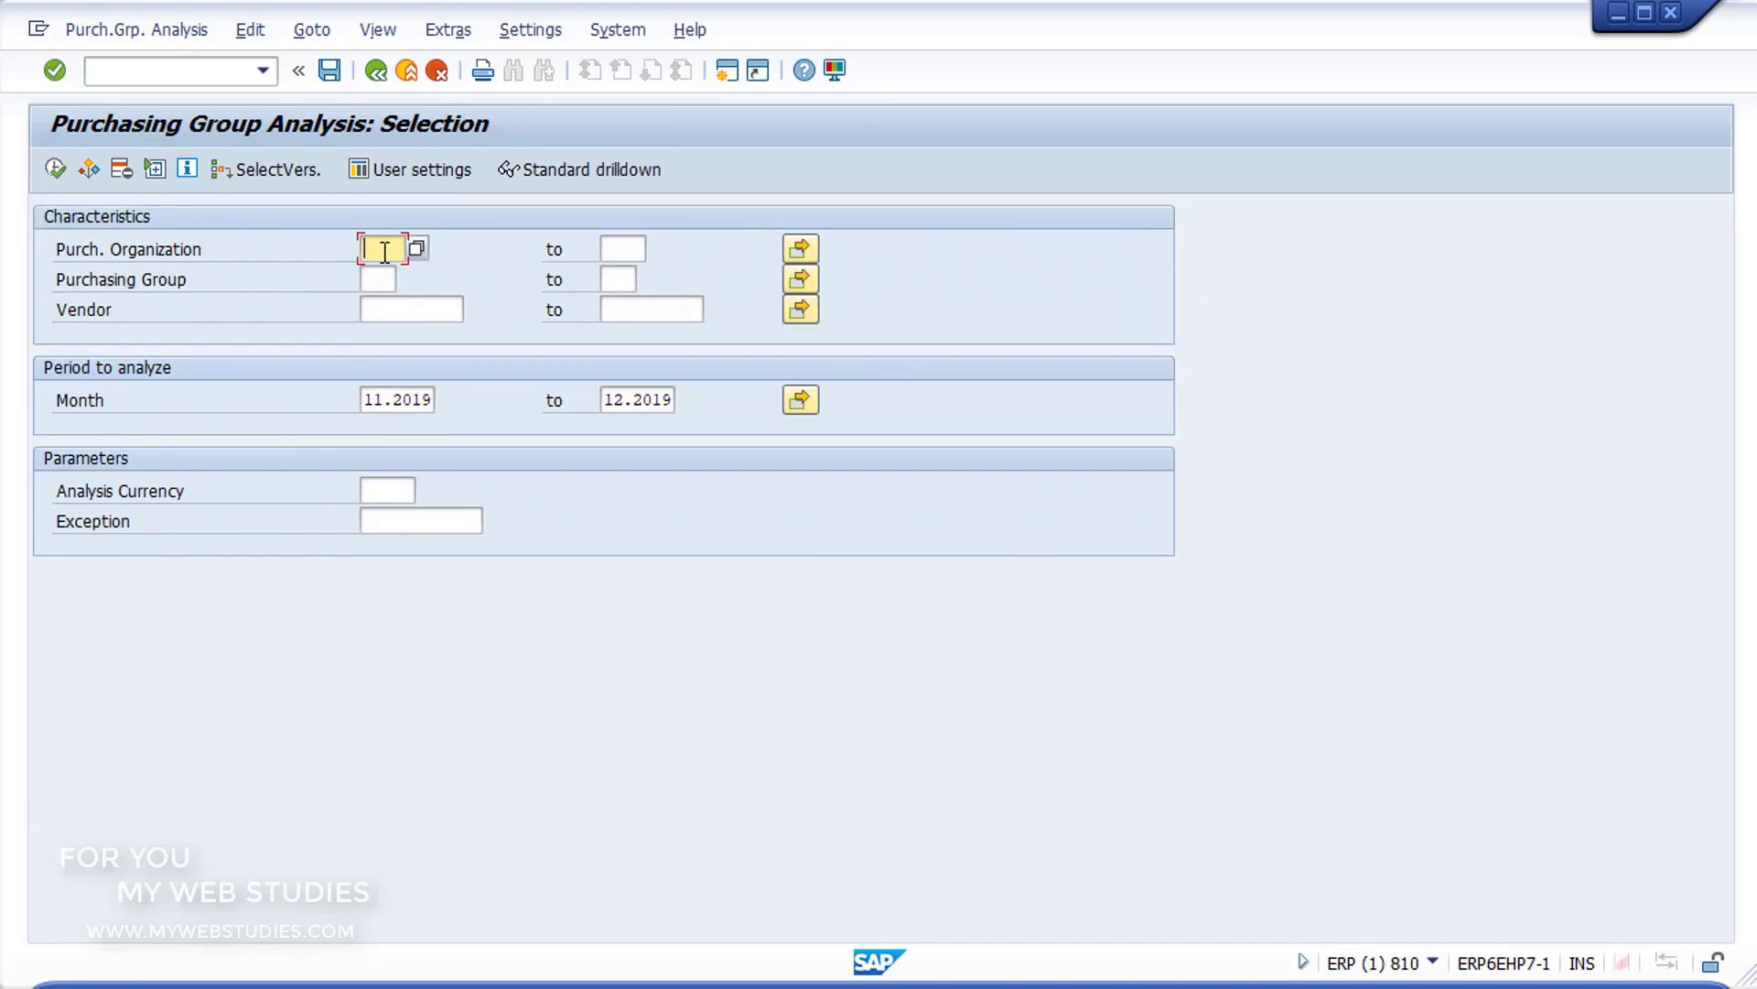
pyautogui.click(378, 282)
pyautogui.click(389, 306)
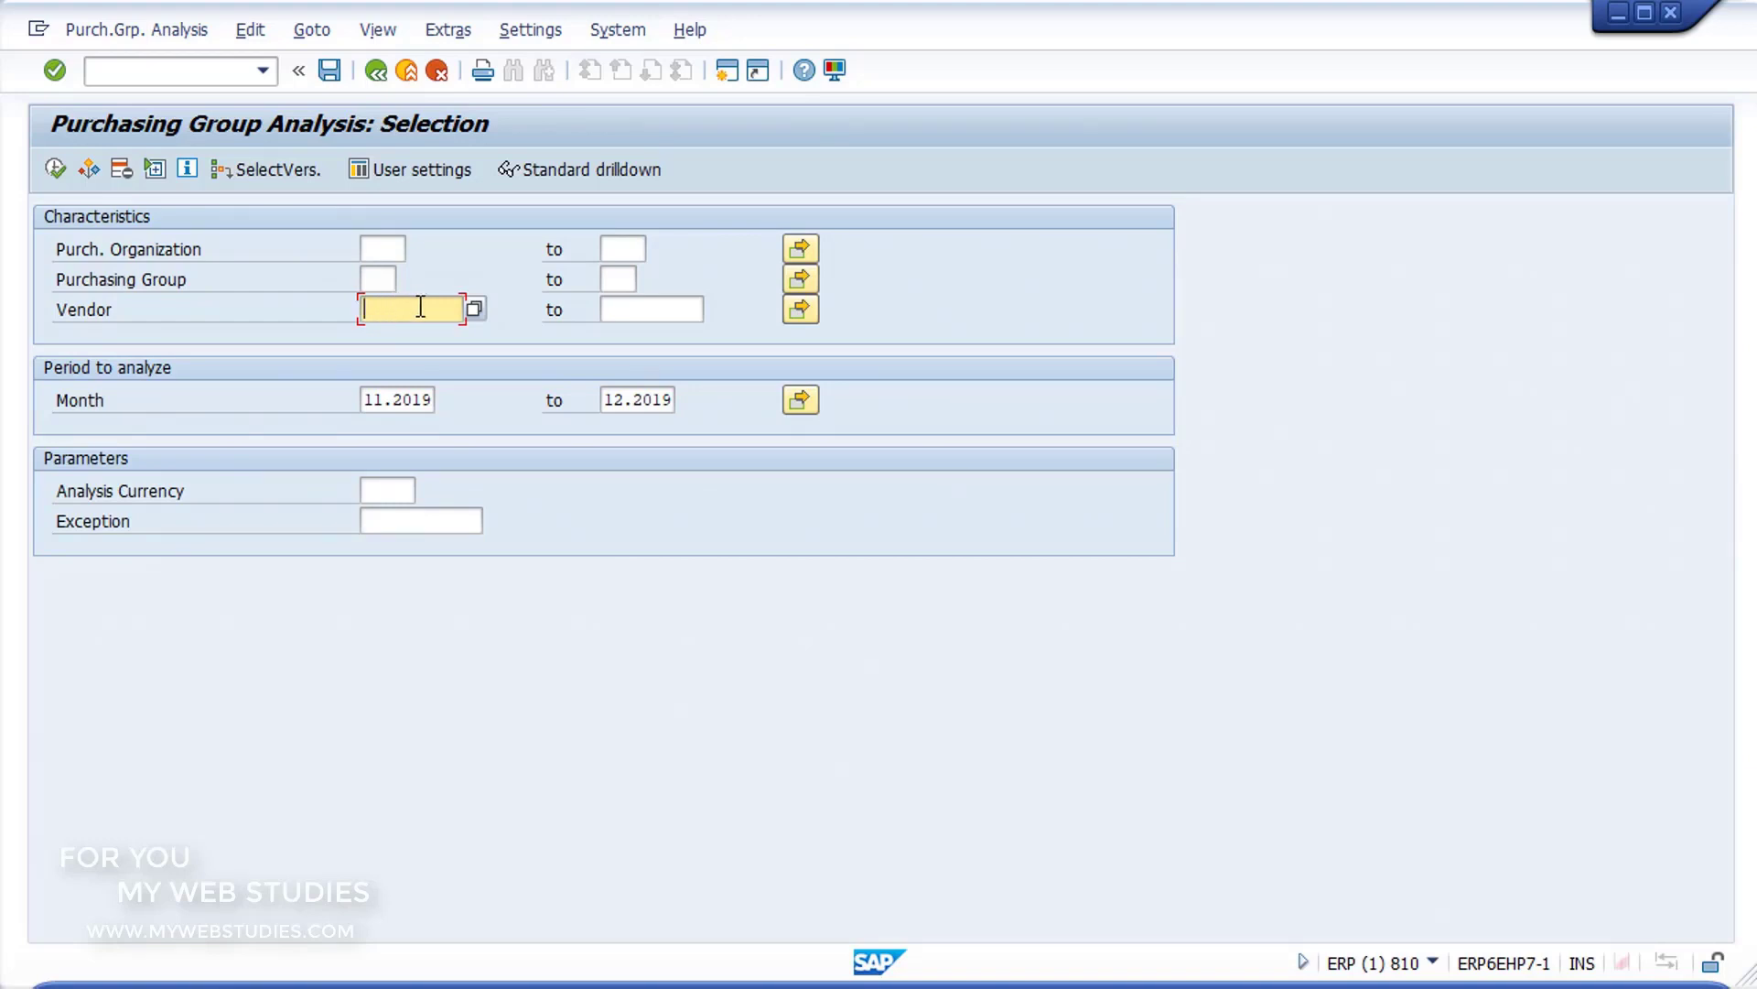
pyautogui.click(634, 311)
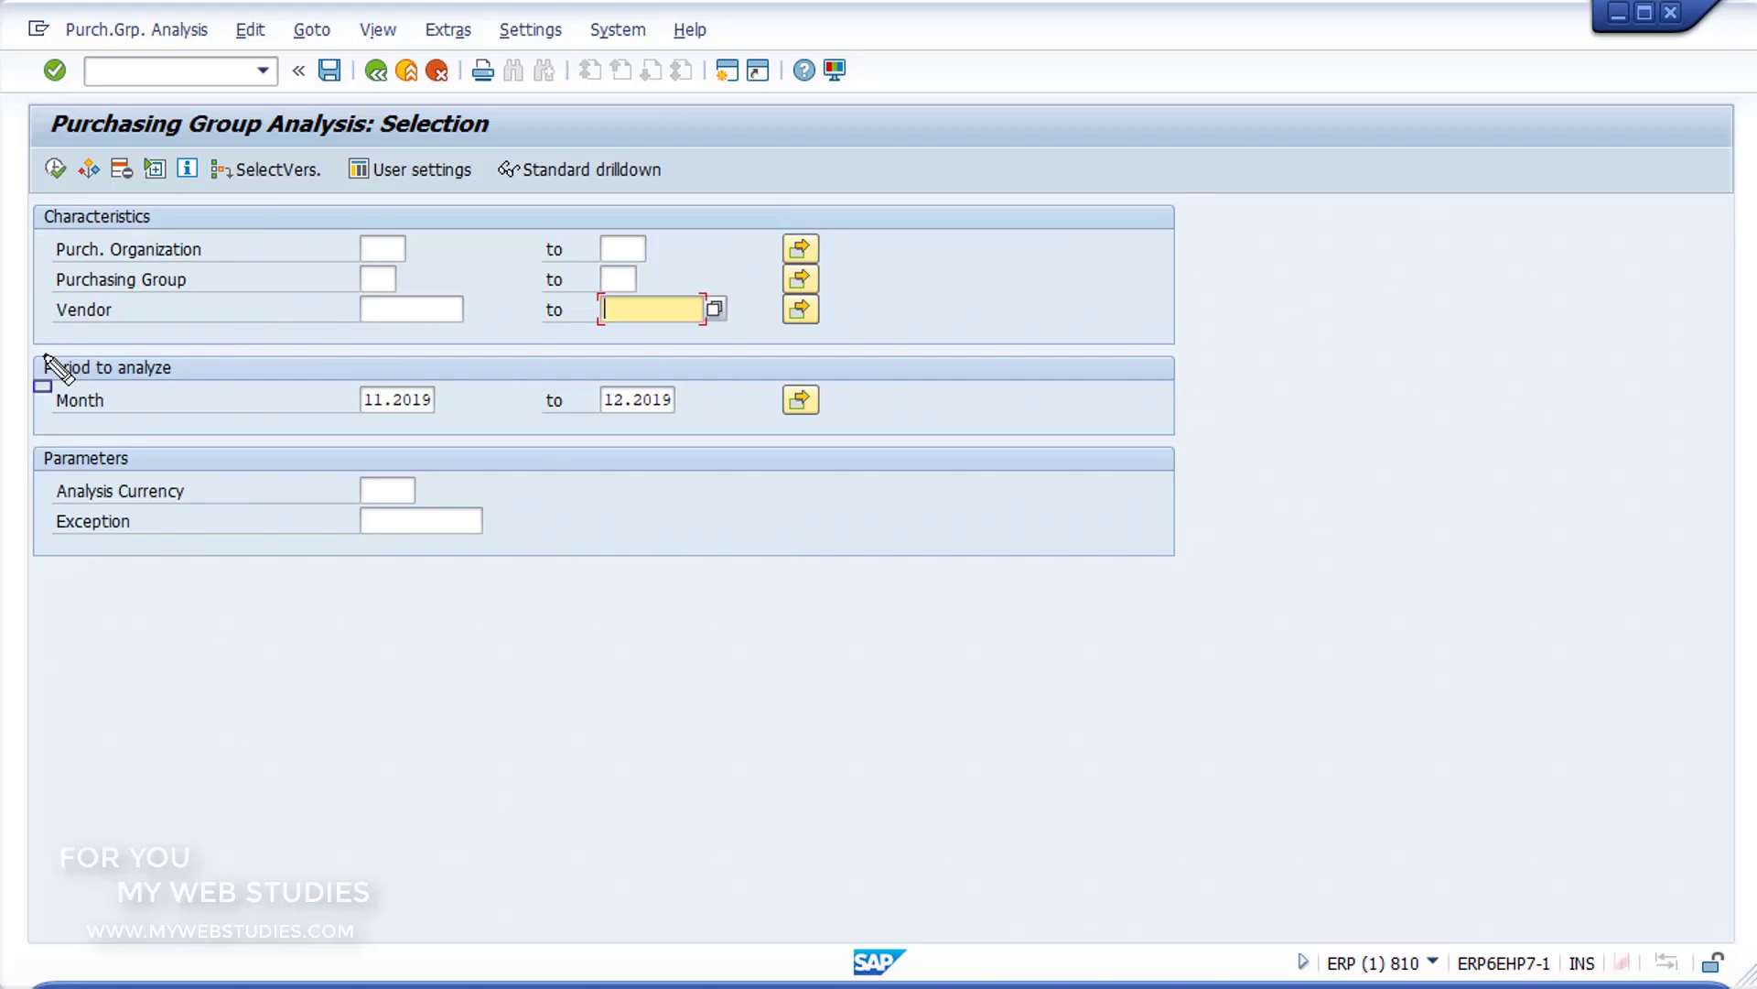
# Step: Set the start month of the period to analyze to 01.2019 and go to the Analysis Currency parameter
pyautogui.moveTo(44, 355)
pyautogui.mouseDown()
pyautogui.moveTo(728, 384)
pyautogui.moveTo(917, 446)
pyautogui.mouseUp()
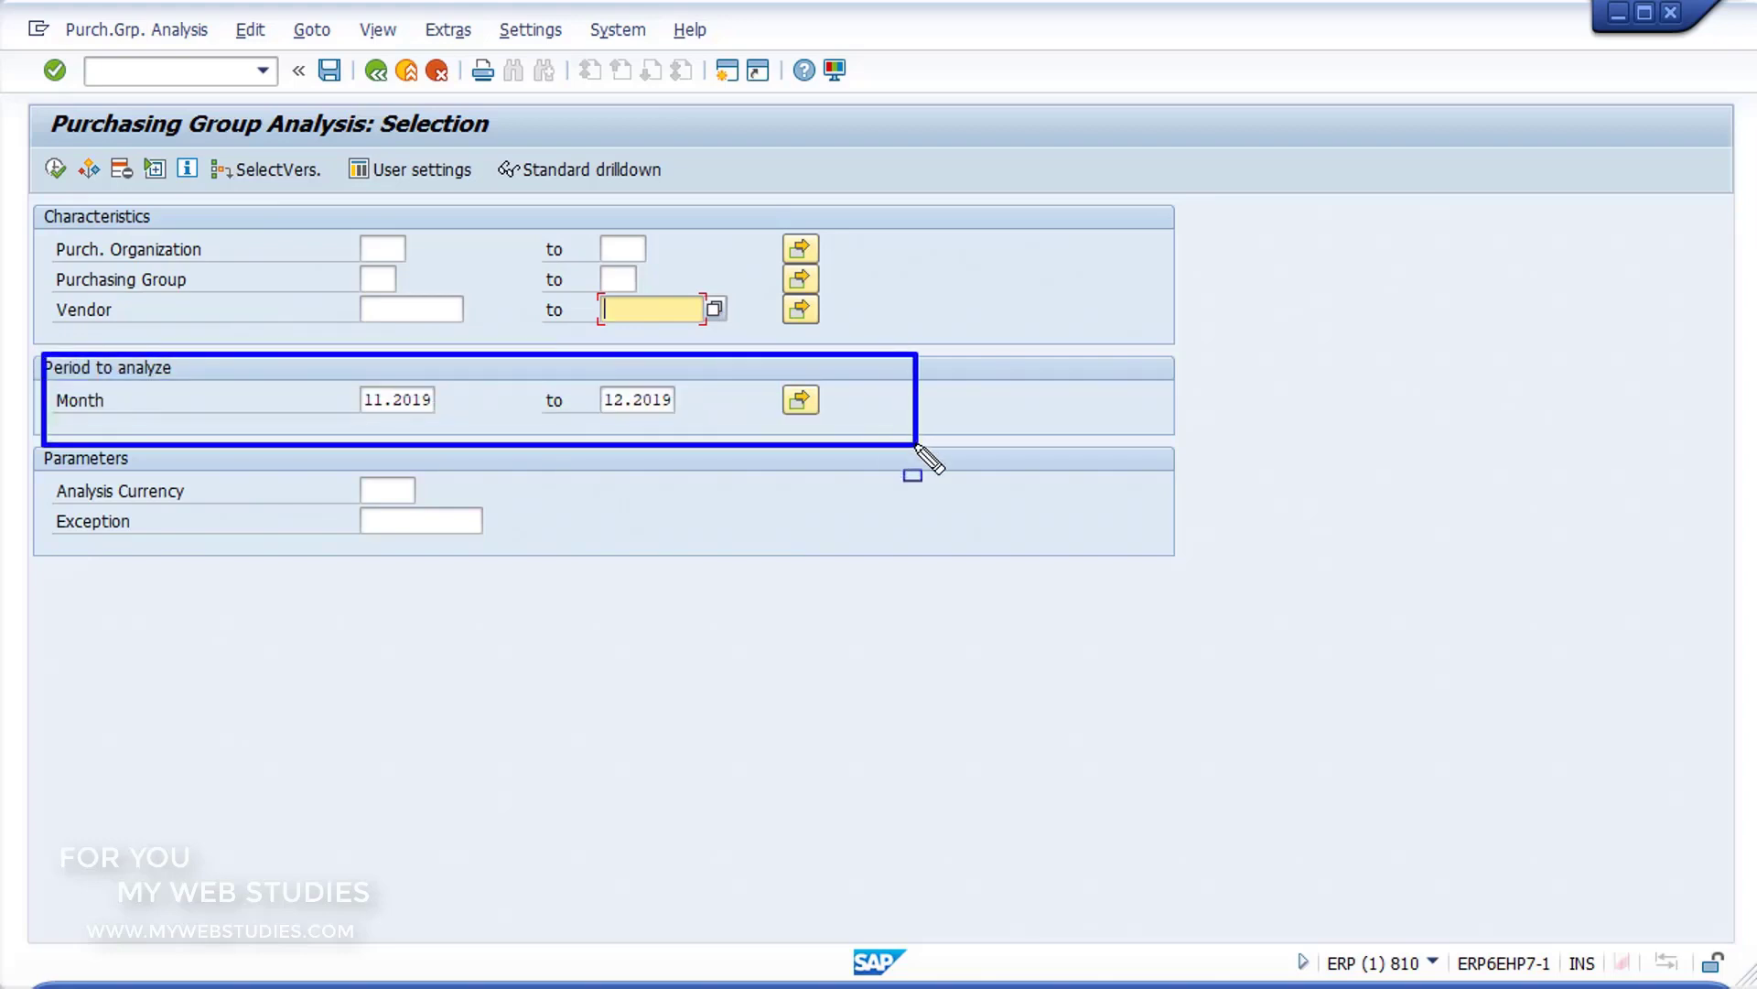
pyautogui.hotkey('ctrl', 'z')
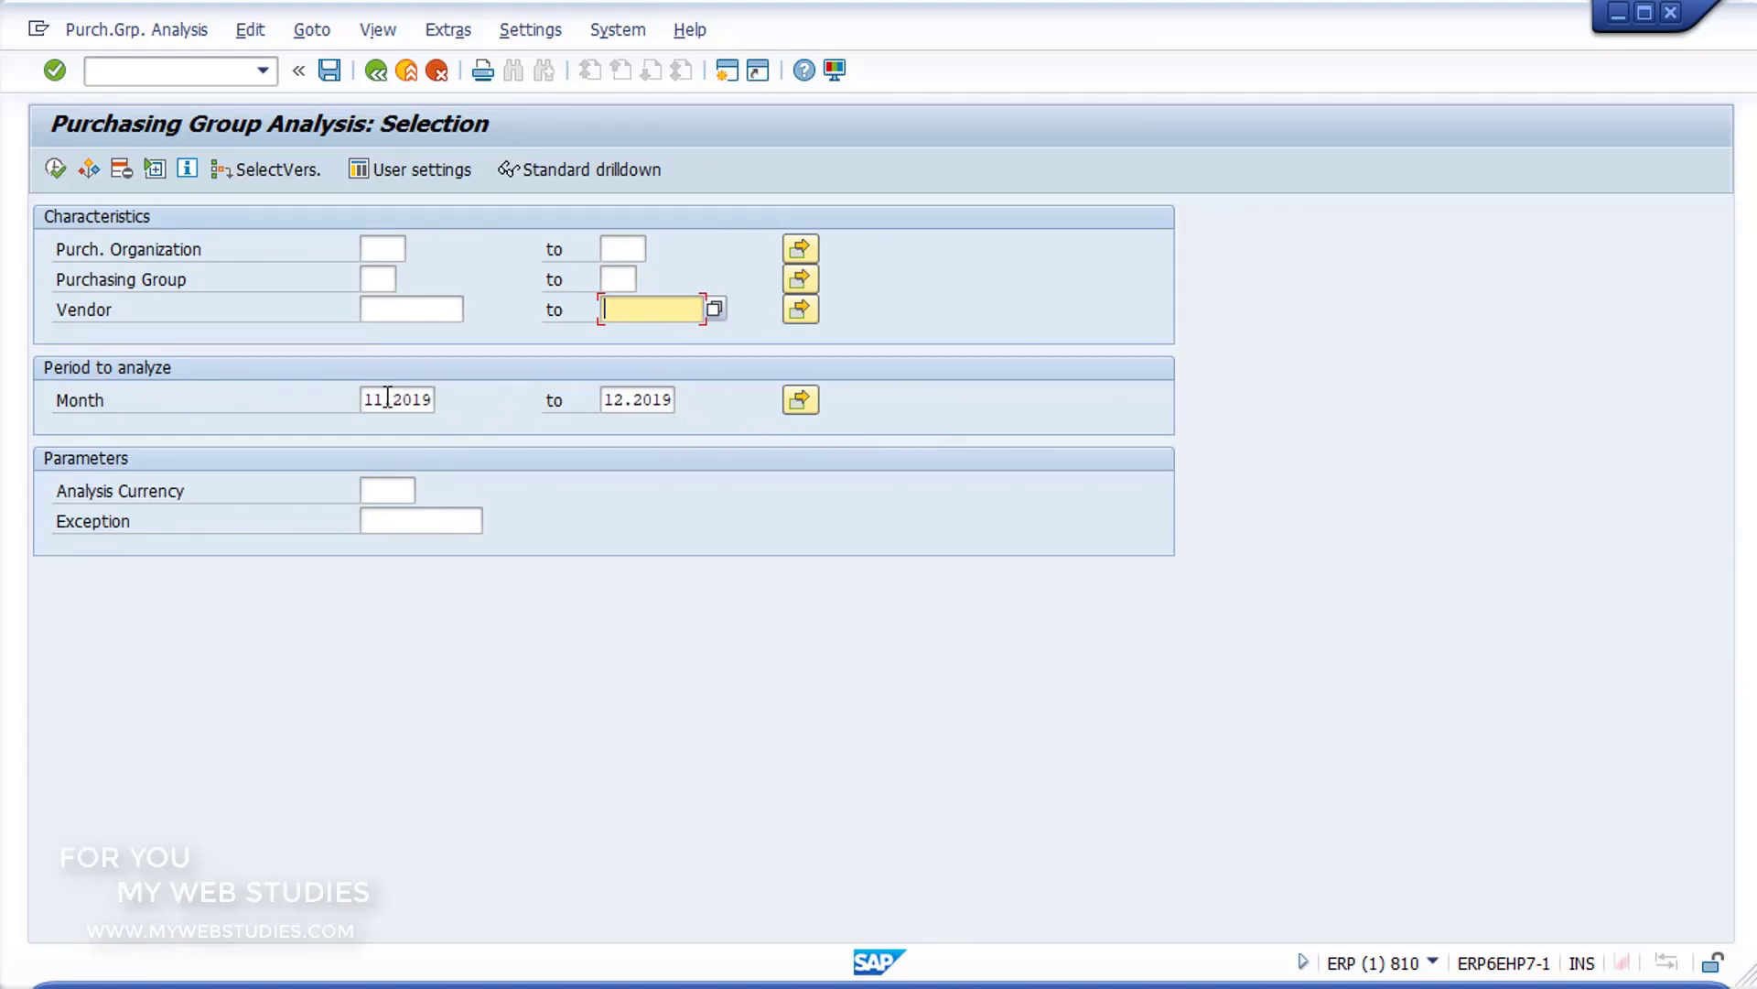
pyautogui.moveTo(379, 399); pyautogui.dragTo(350, 409)
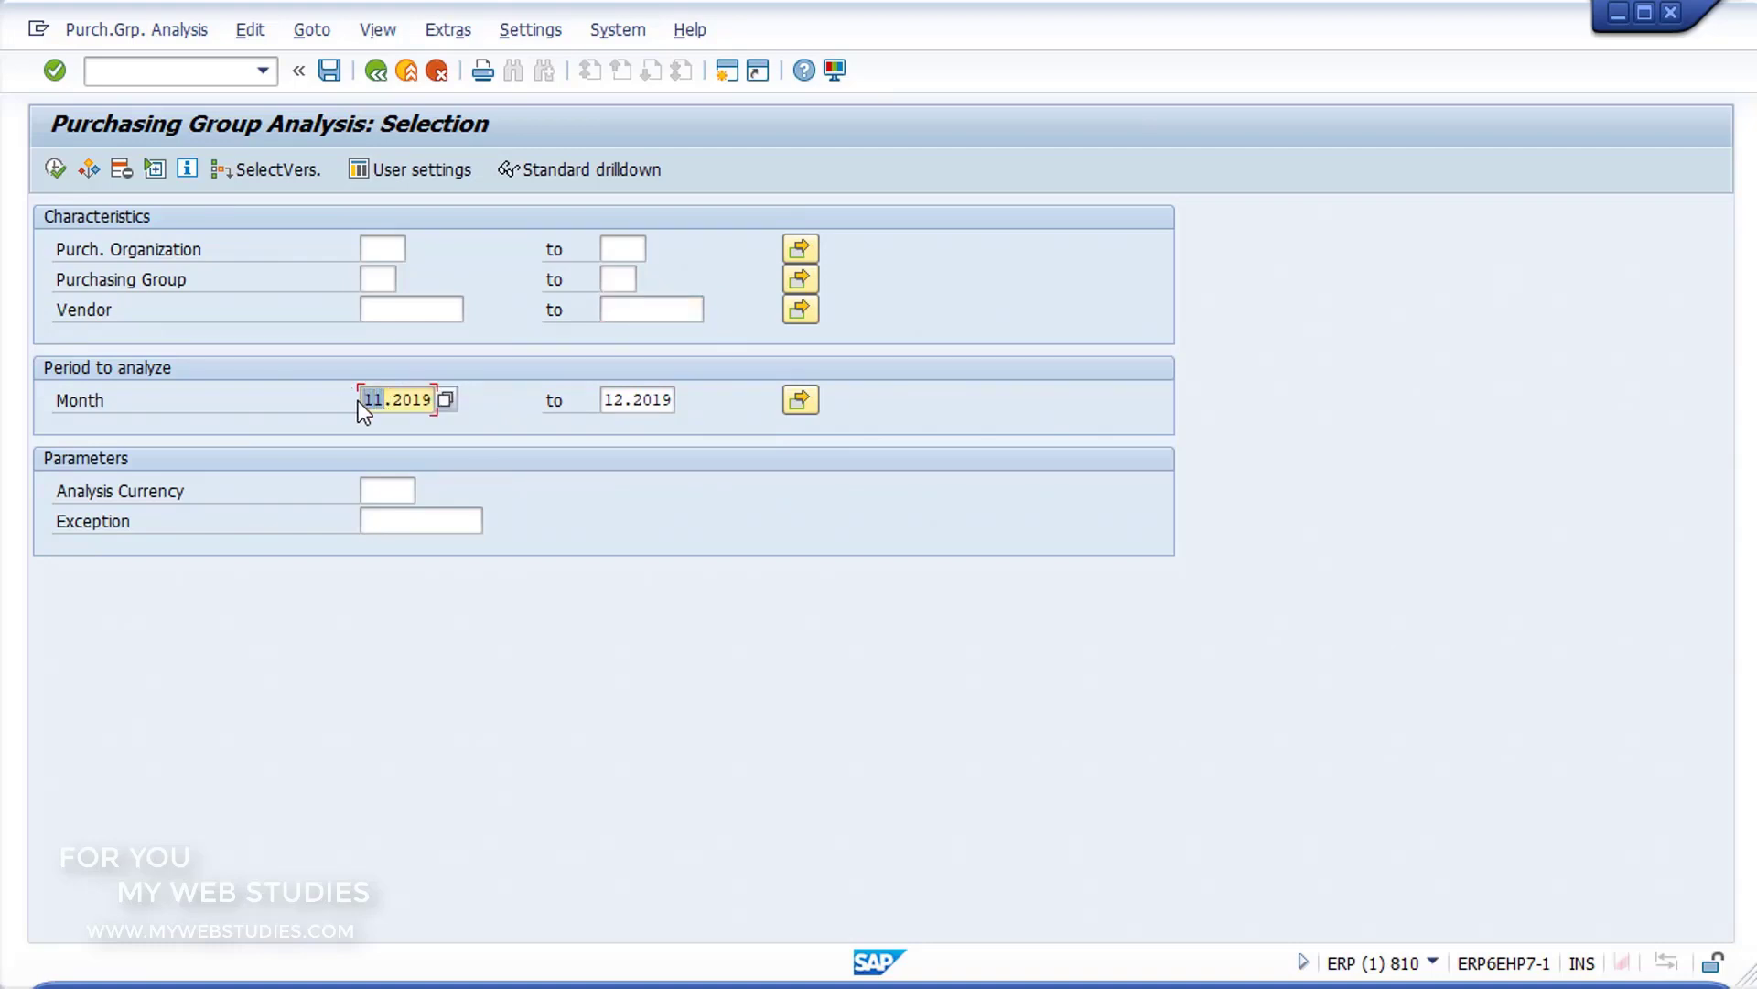
pyautogui.write('01')
pyautogui.click(631, 397)
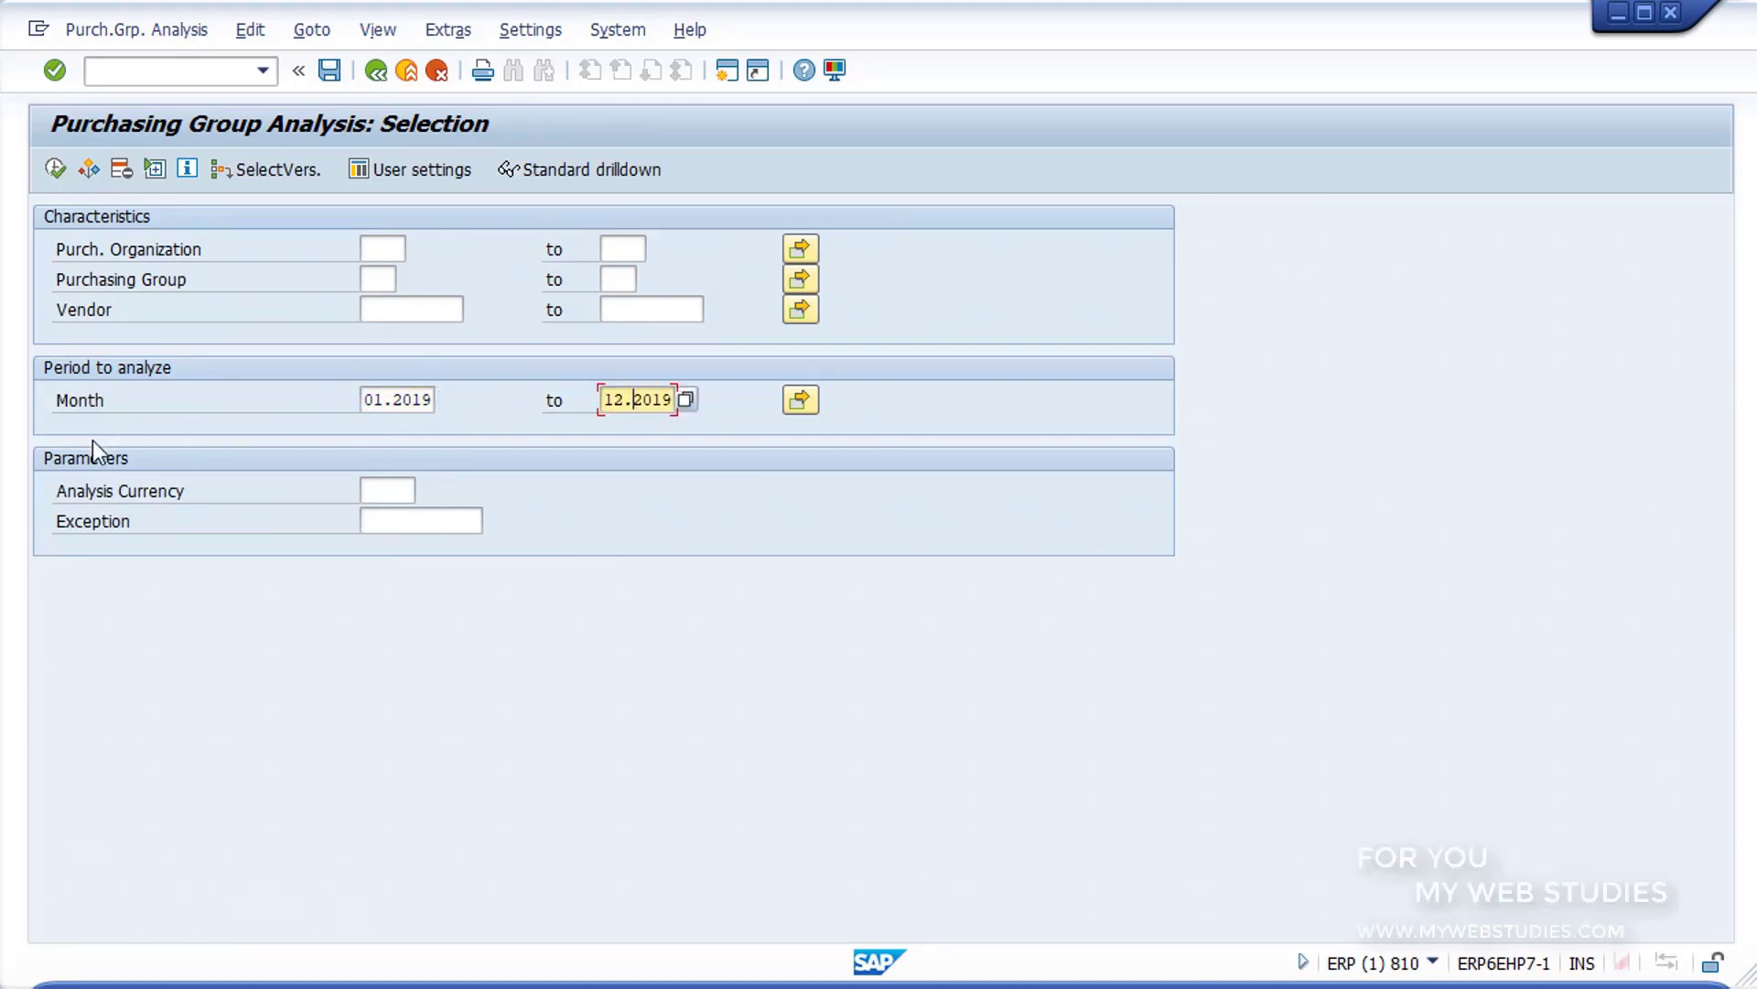
pyautogui.moveTo(28, 442); pyautogui.dragTo(608, 555)
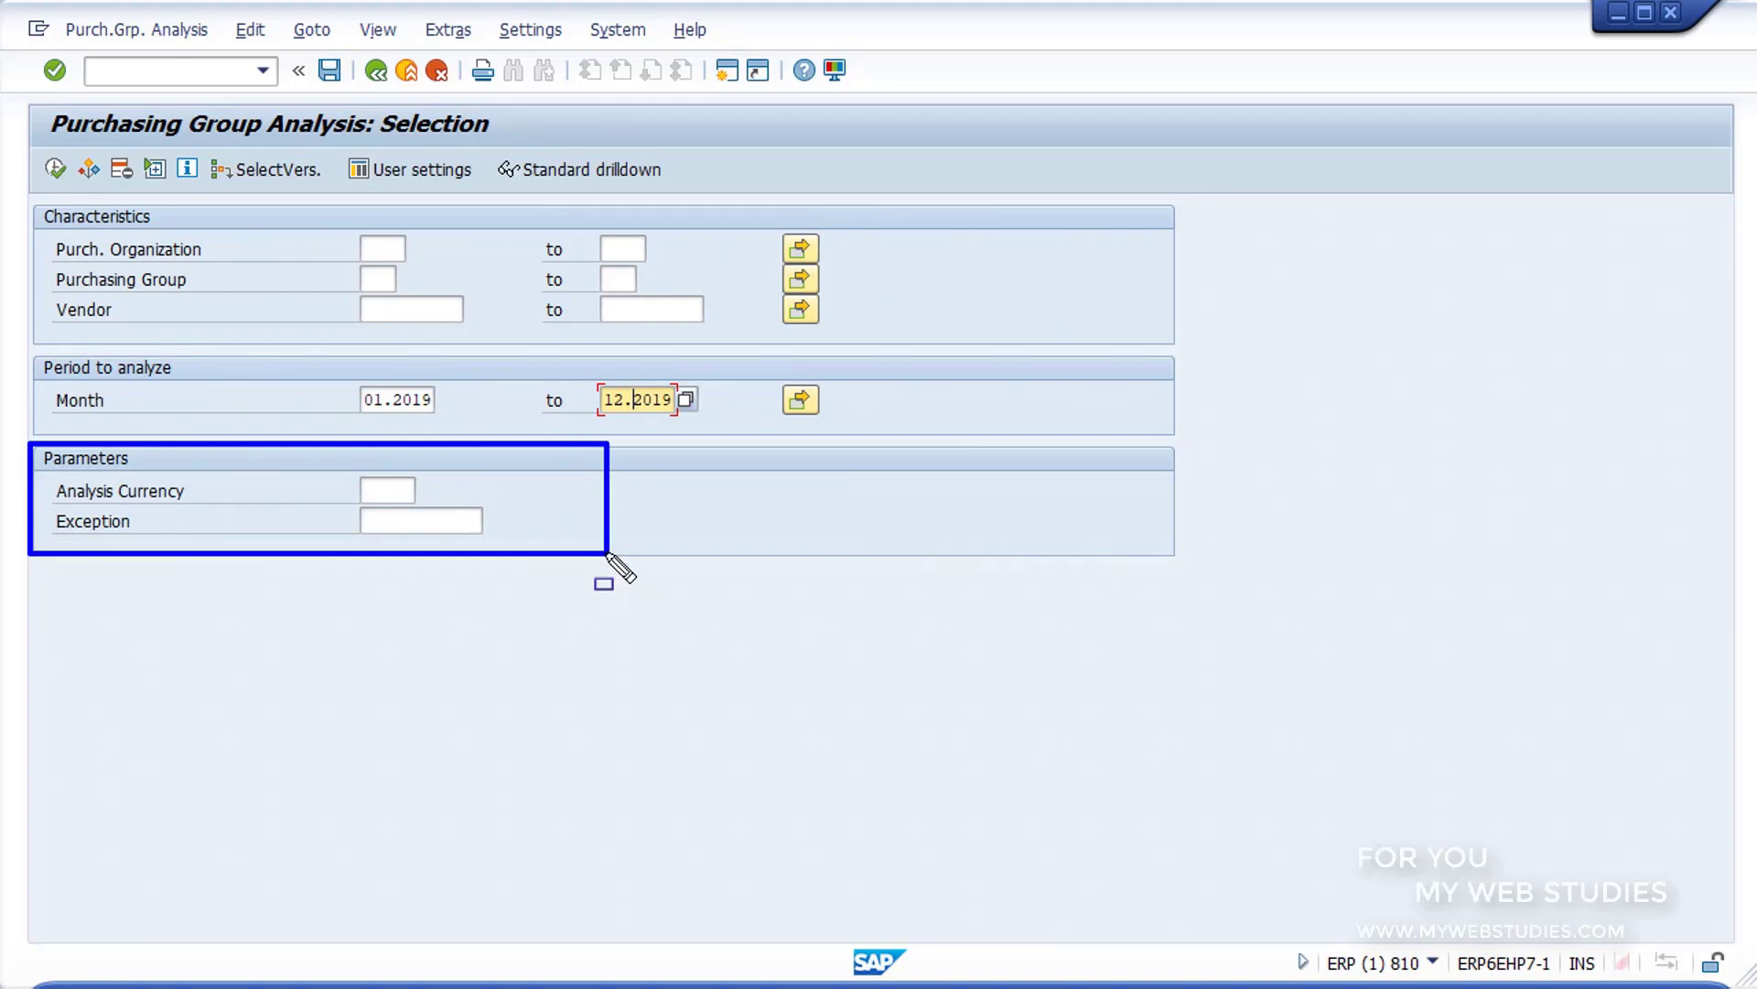
pyautogui.click(393, 491)
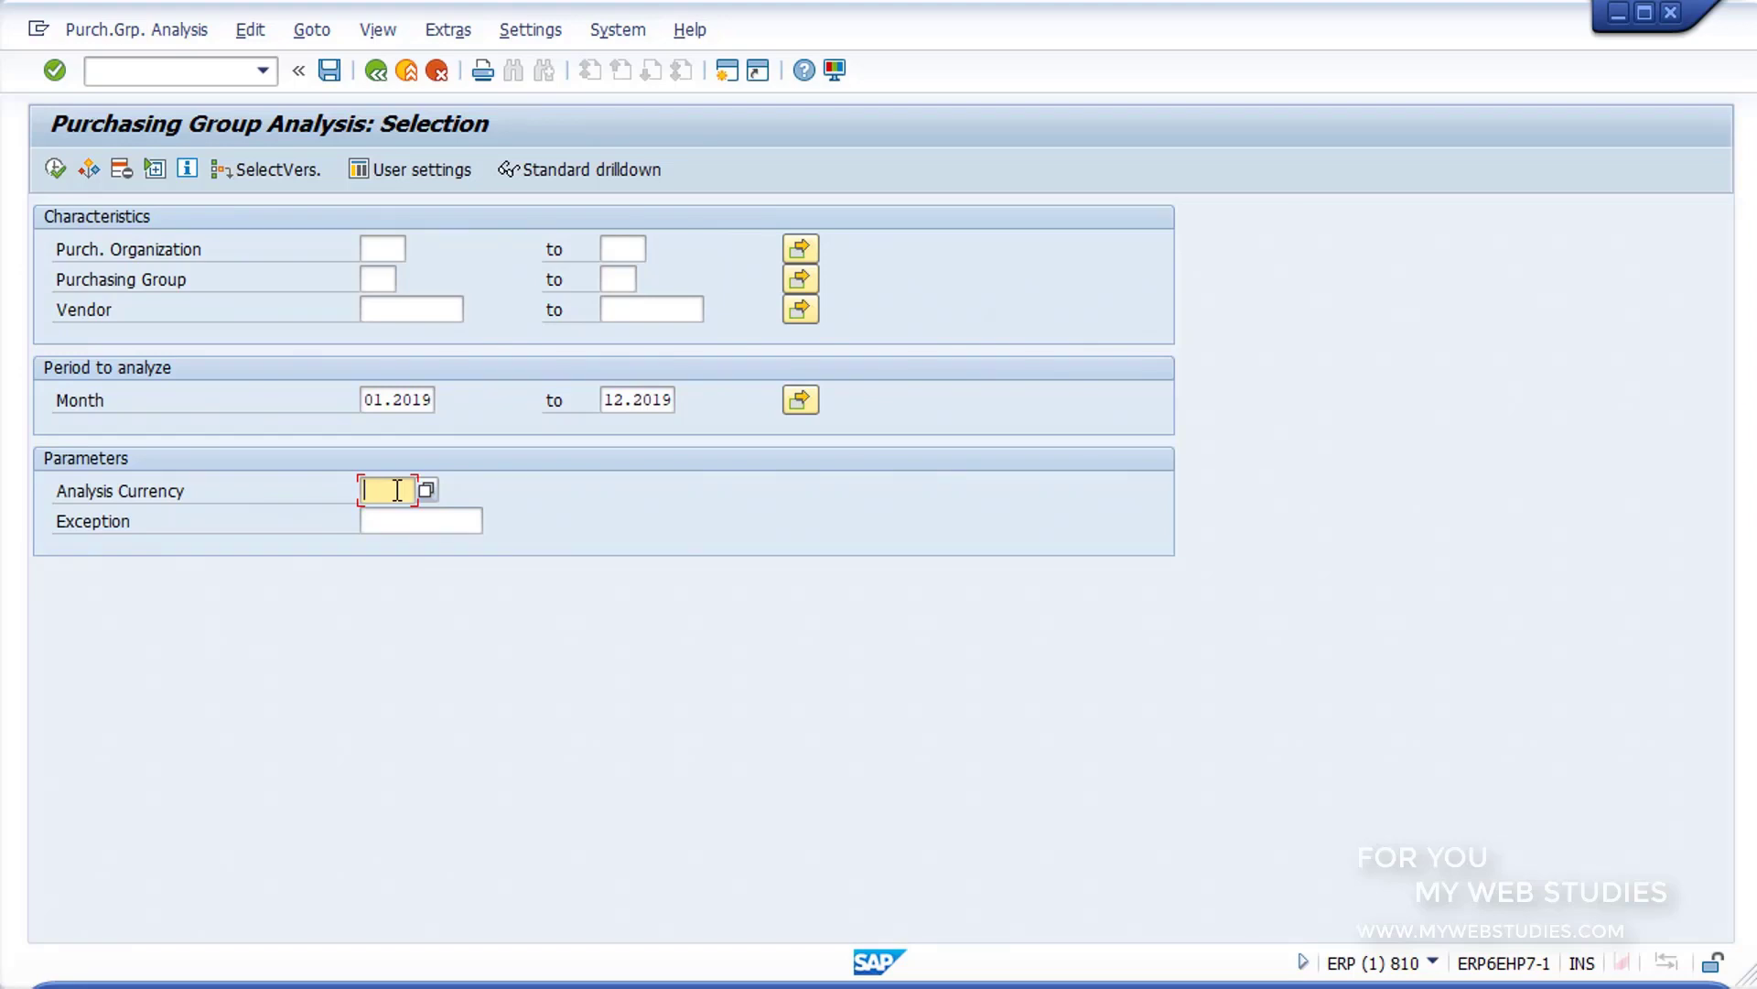
# Step: Execute the purchasing group analysis and go through the PO value, Invoice Amount and POs columns of the basic list
pyautogui.click(398, 399)
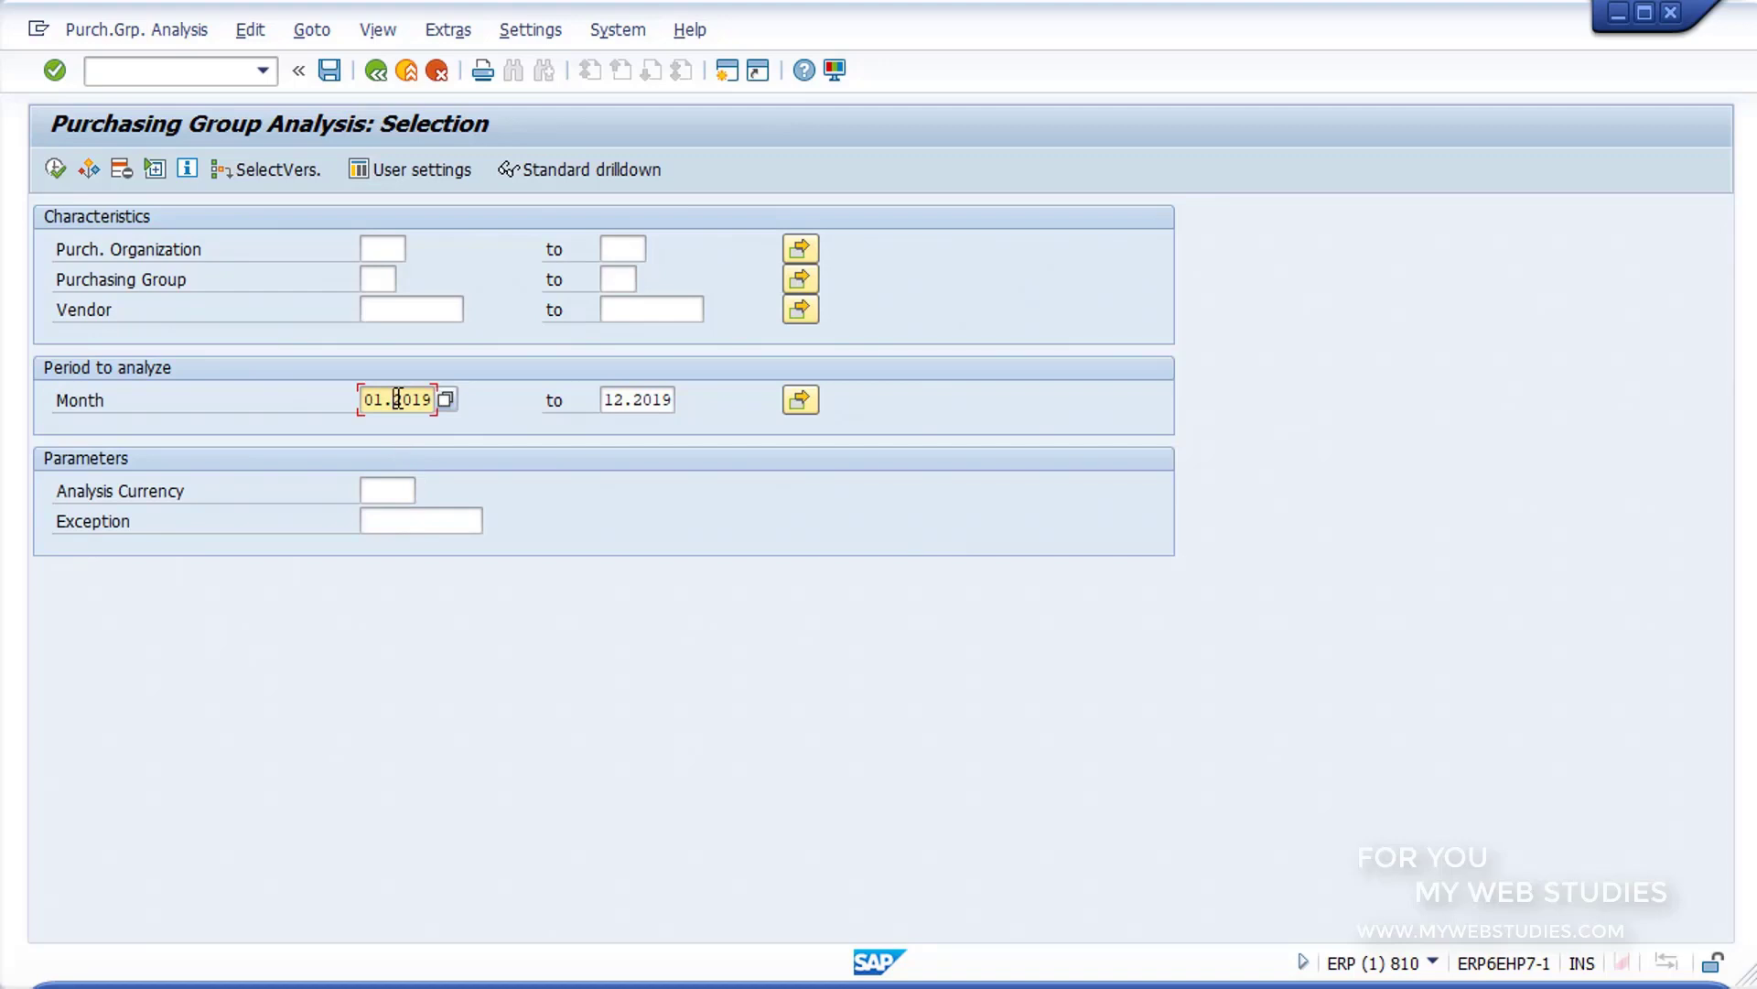
pyautogui.click(56, 169)
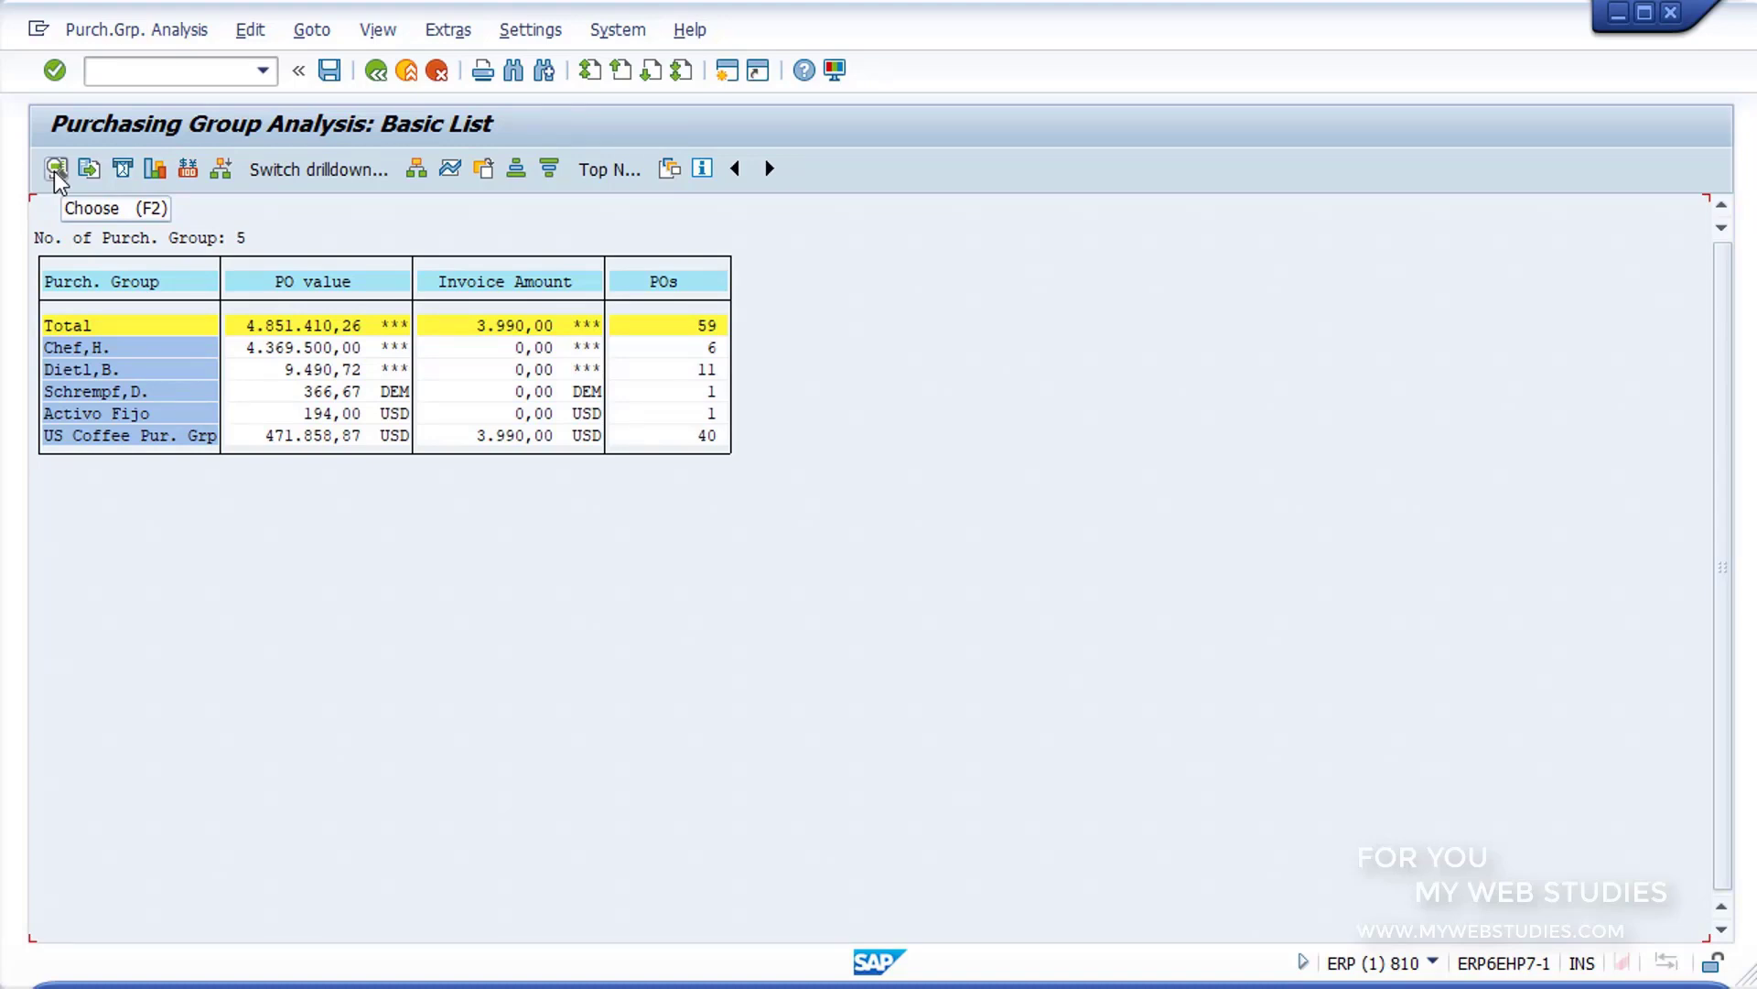
pyautogui.click(300, 282)
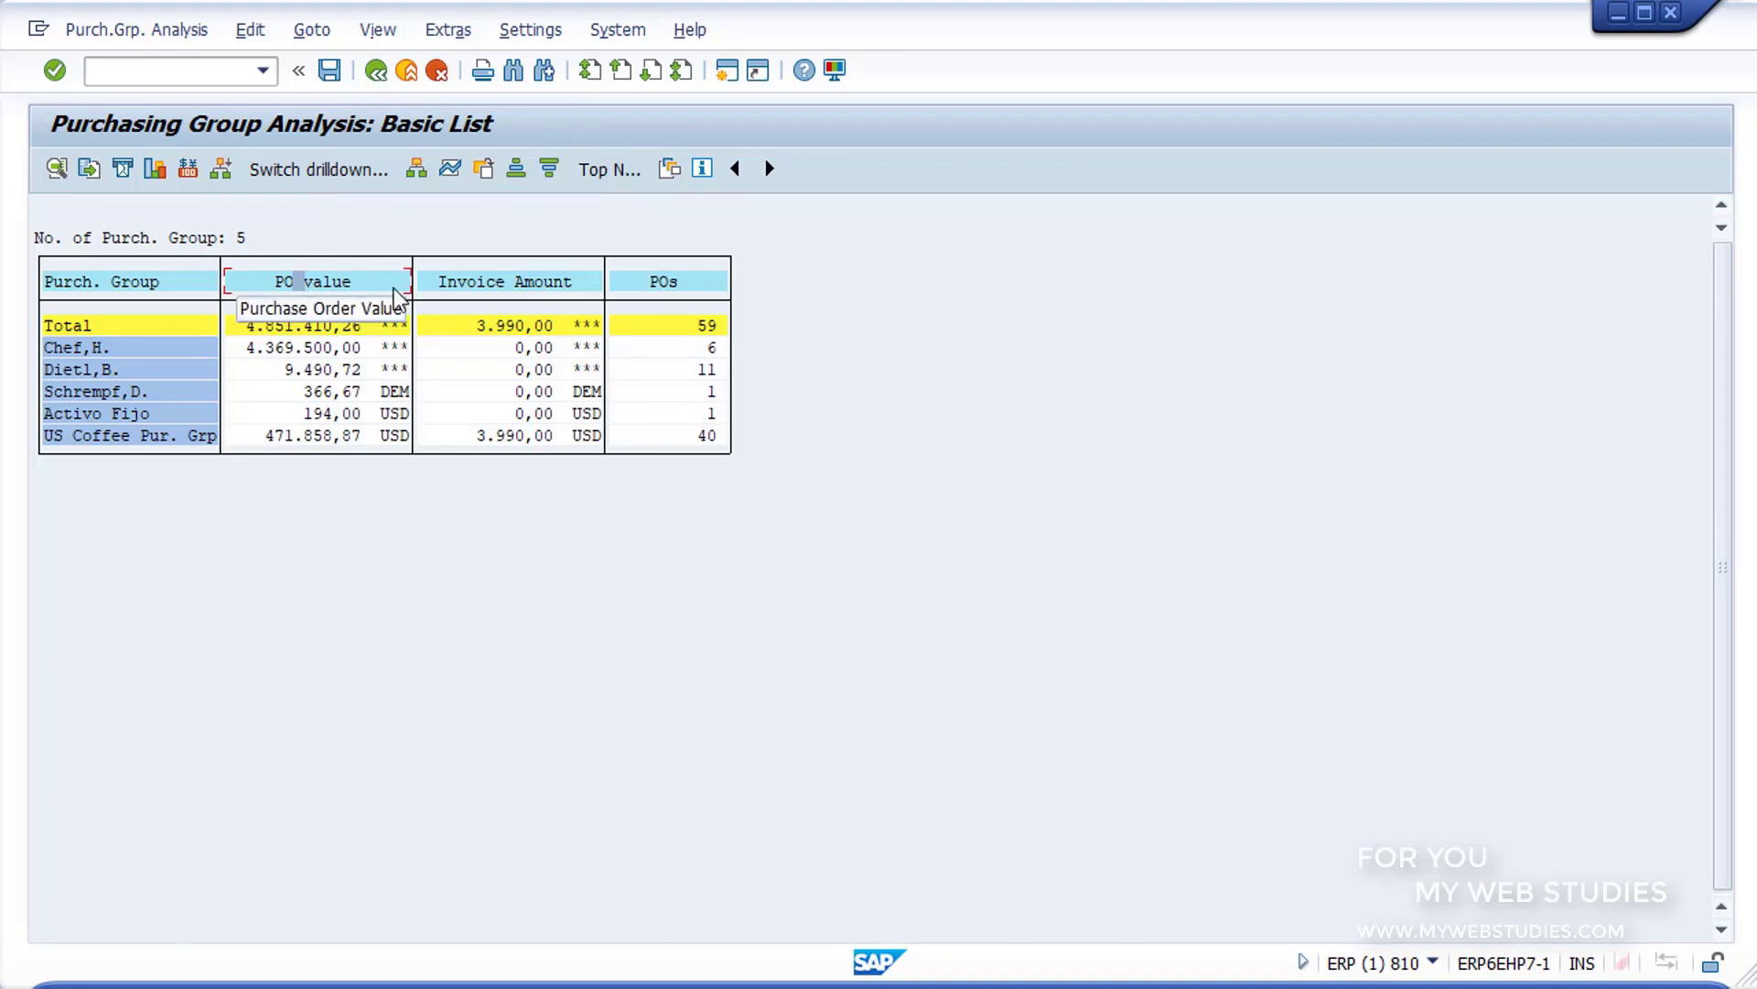
pyautogui.click(501, 283)
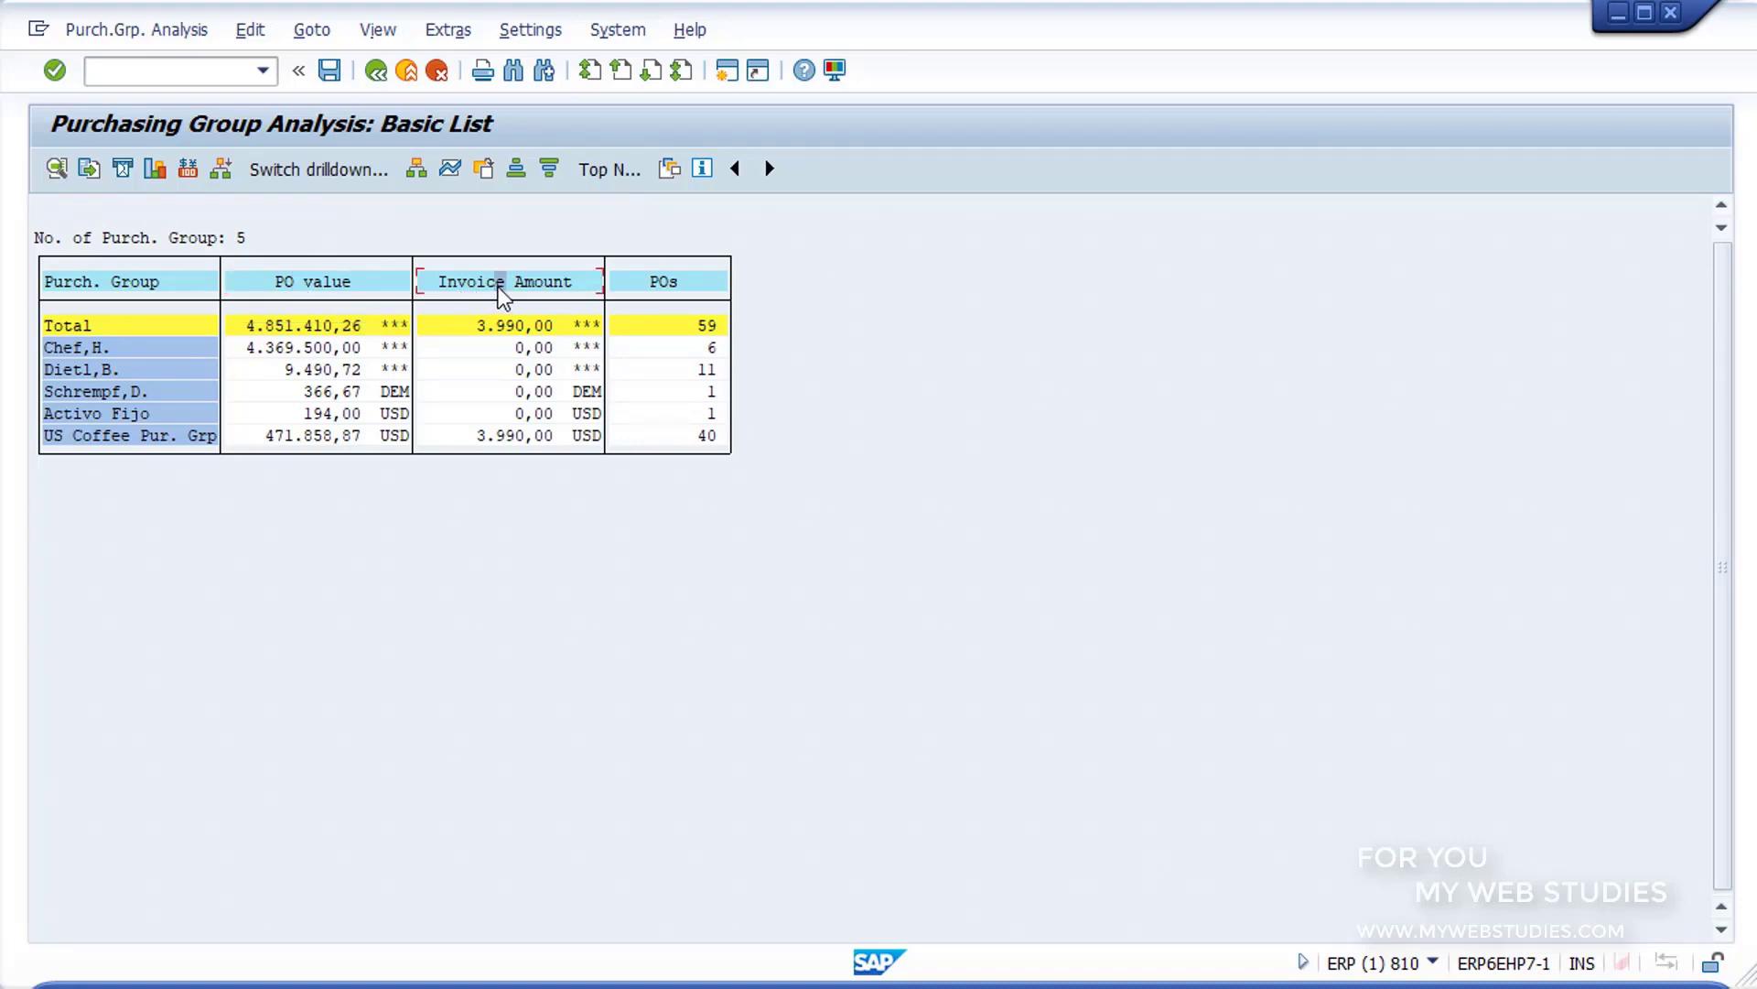
pyautogui.click(656, 285)
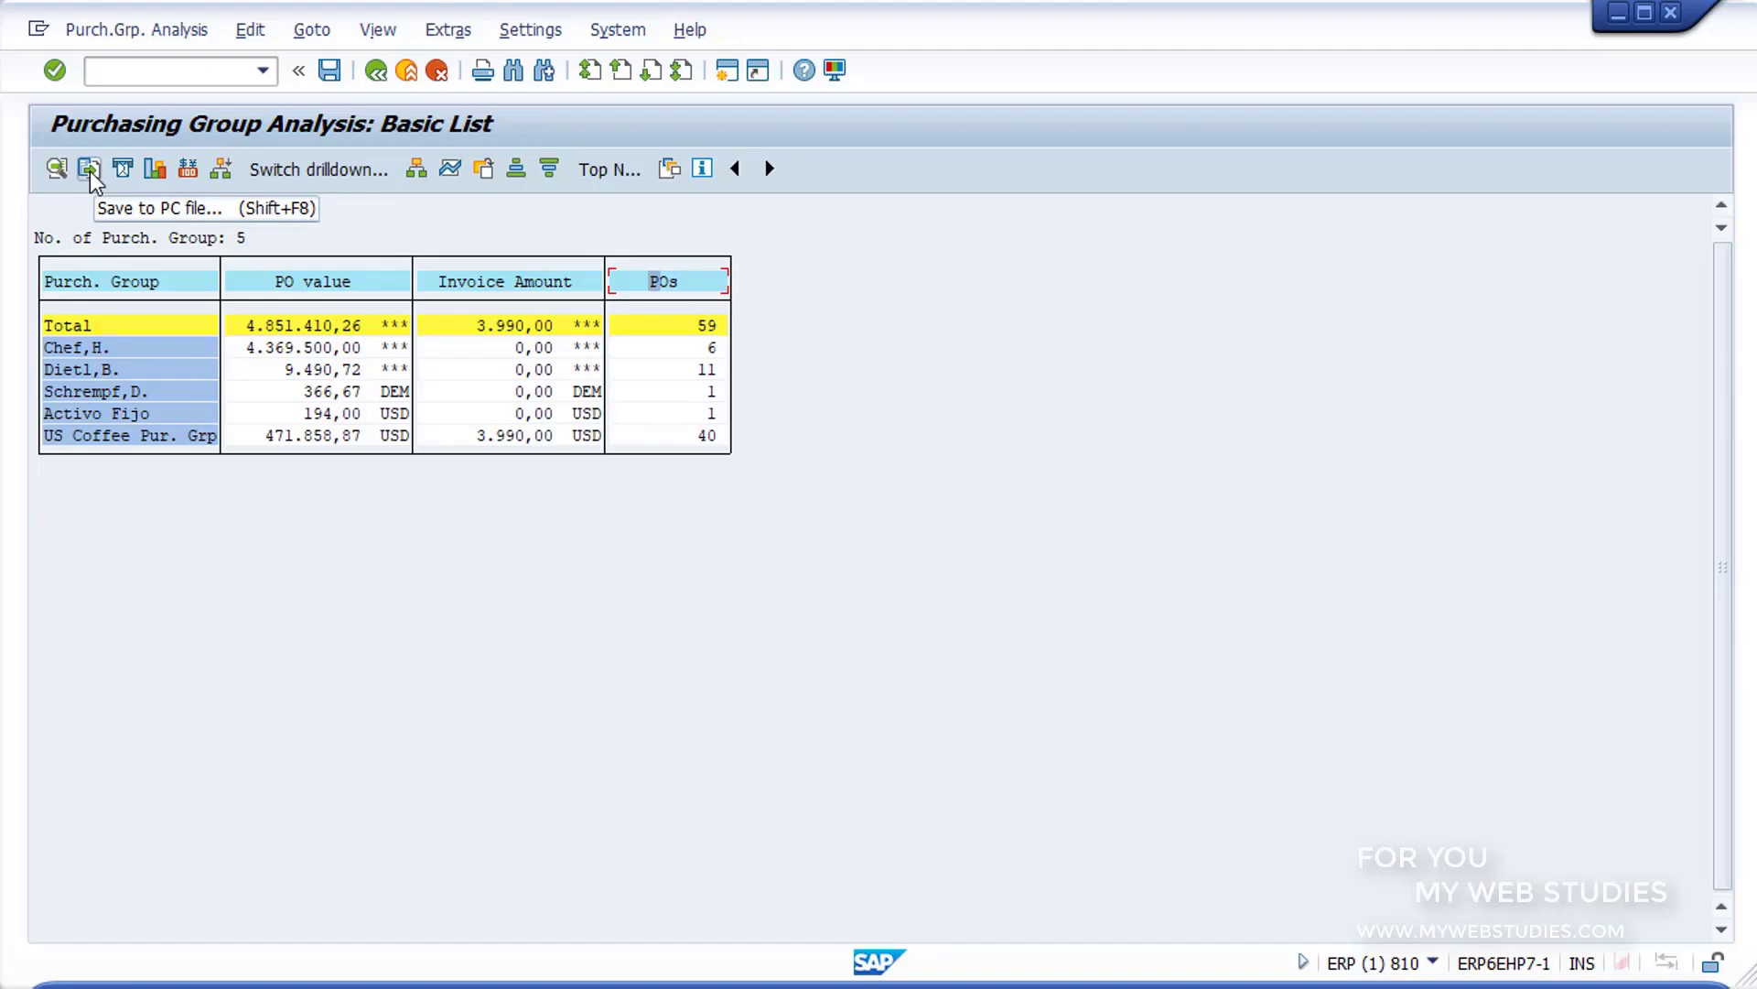
# Step: Display a graphic of the basic list with only the PO value key figure, and close it after viewing
pyautogui.click(151, 180)
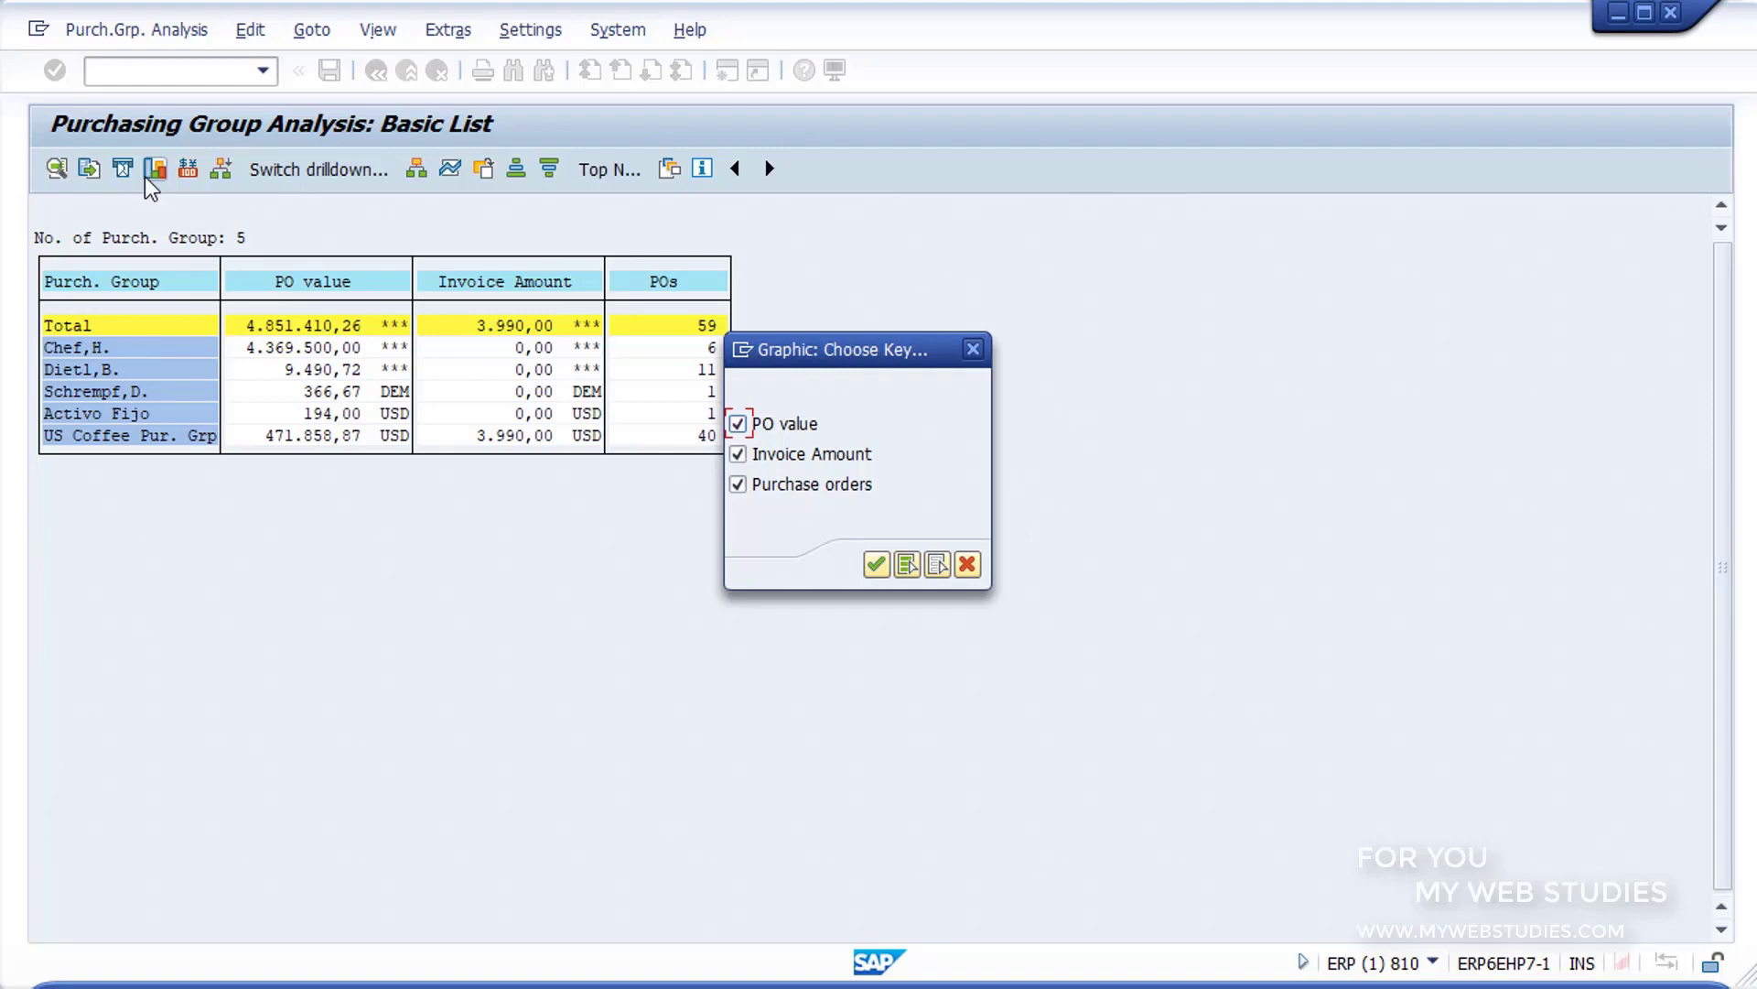
pyautogui.click(739, 424)
pyautogui.click(739, 455)
pyautogui.click(739, 485)
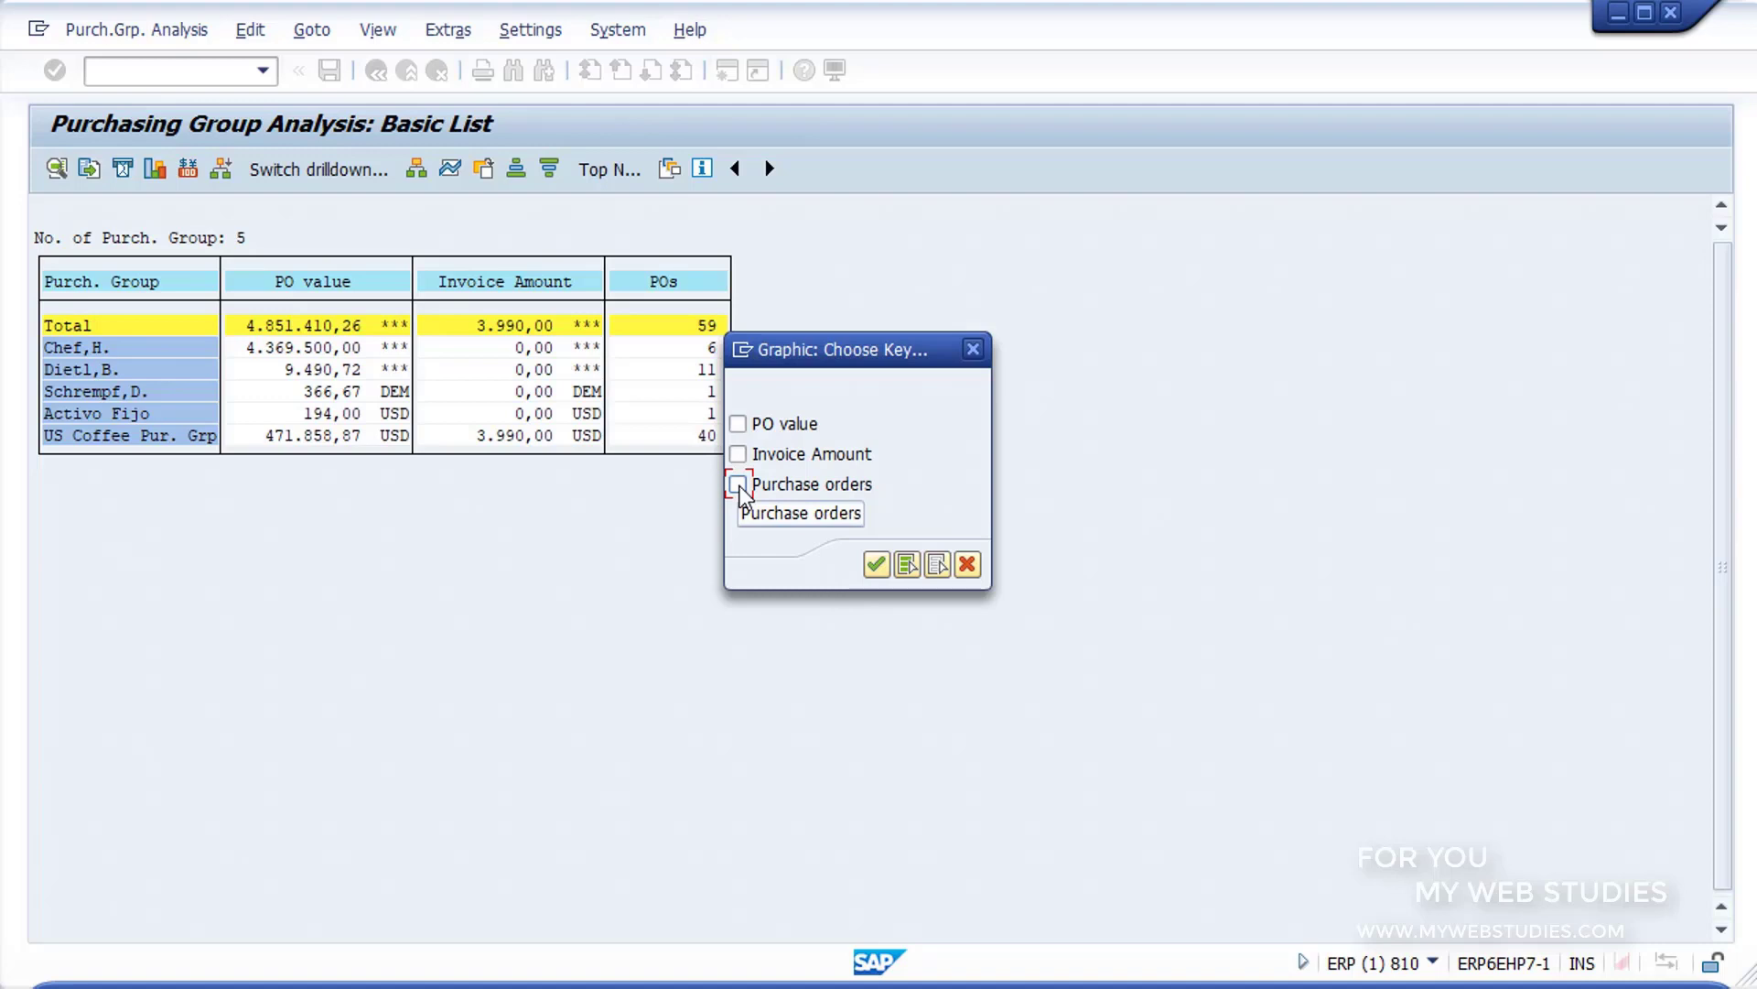
pyautogui.click(738, 424)
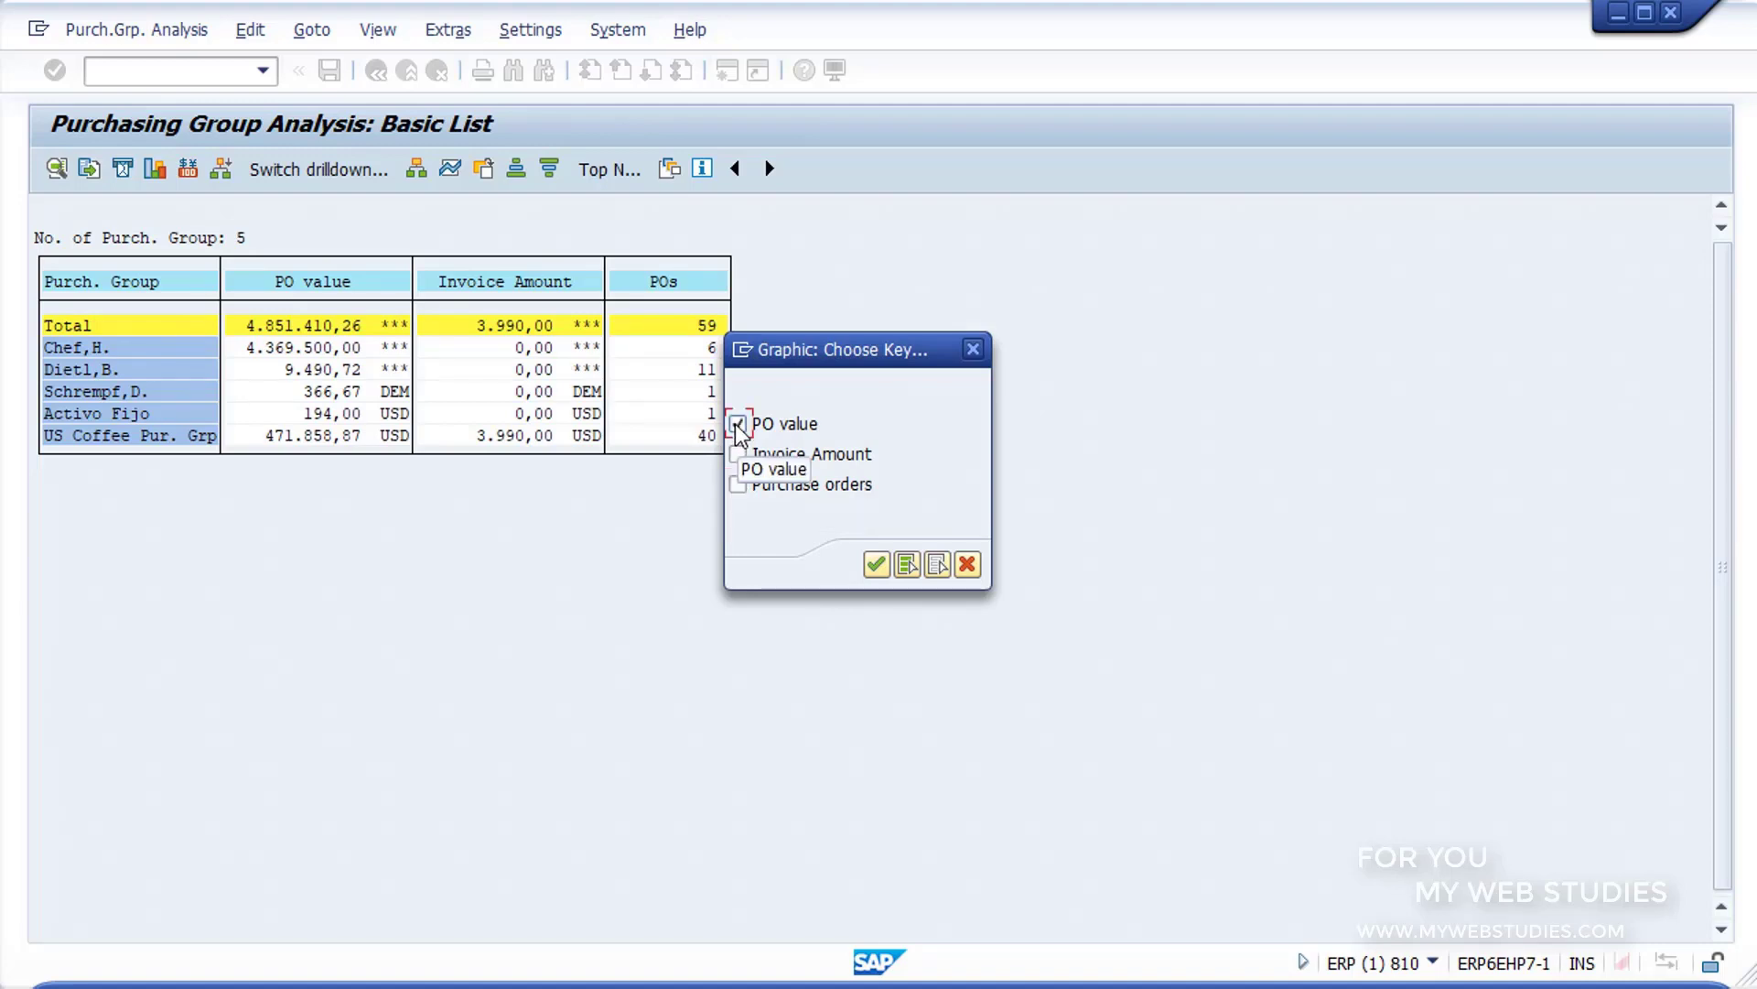
pyautogui.click(880, 565)
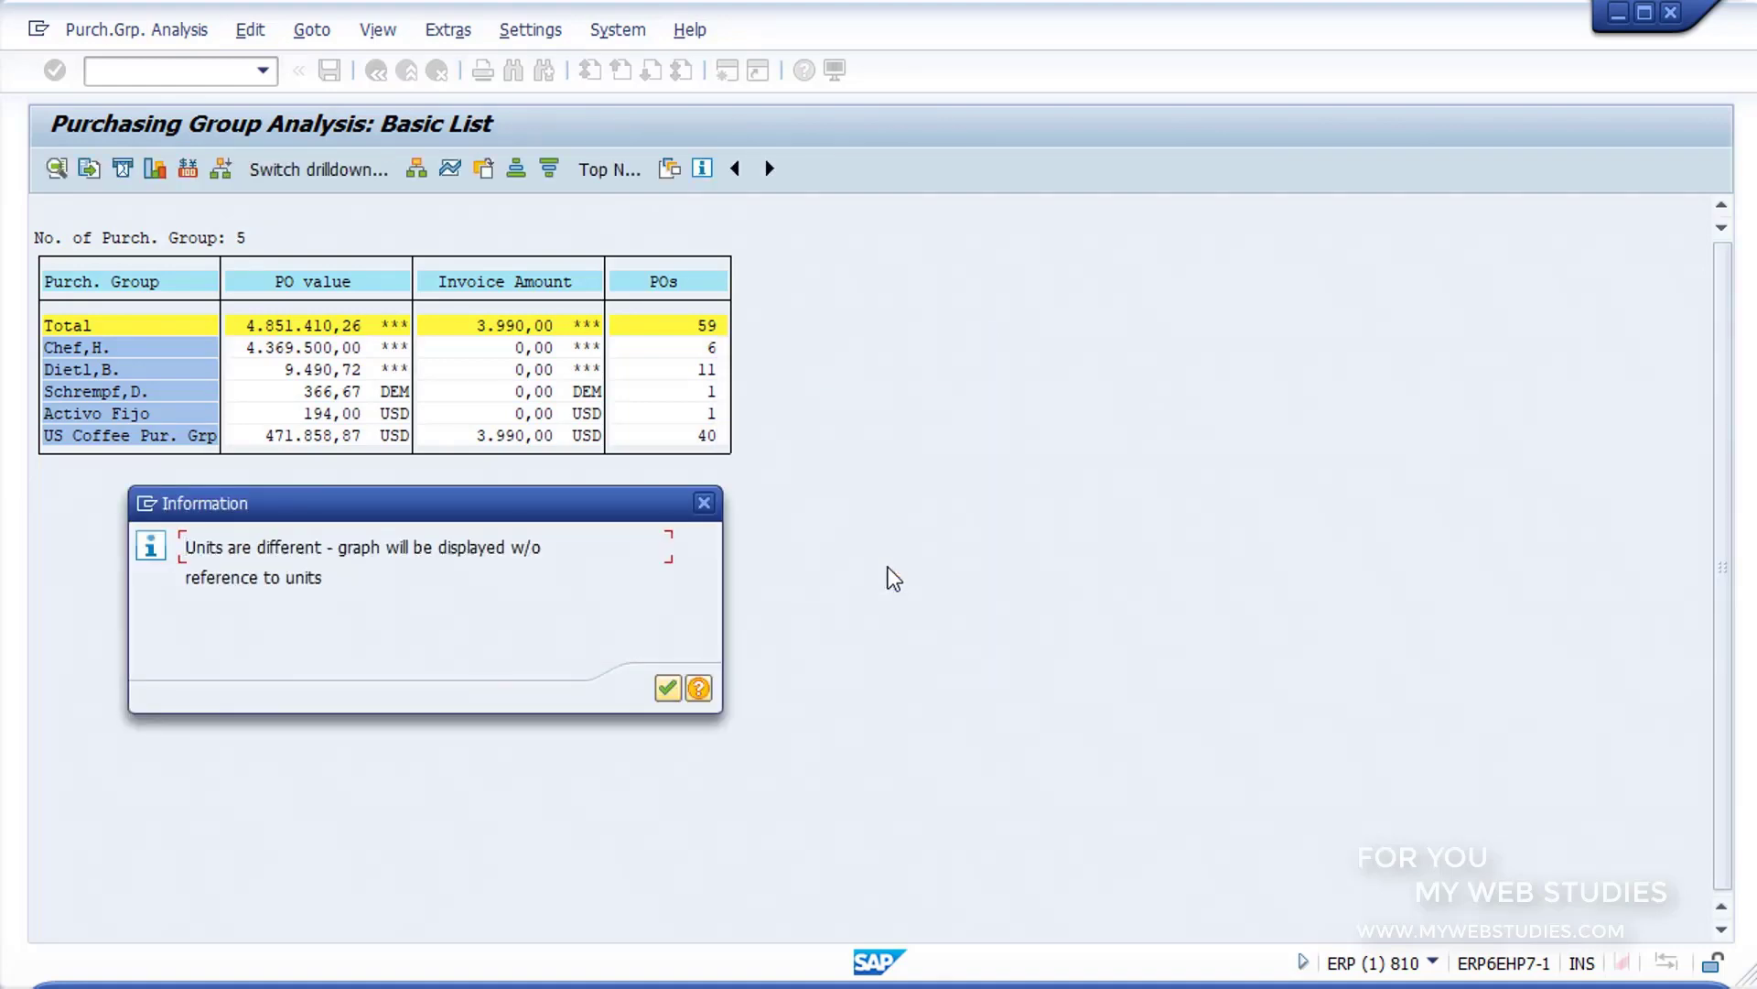
pyautogui.click(667, 687)
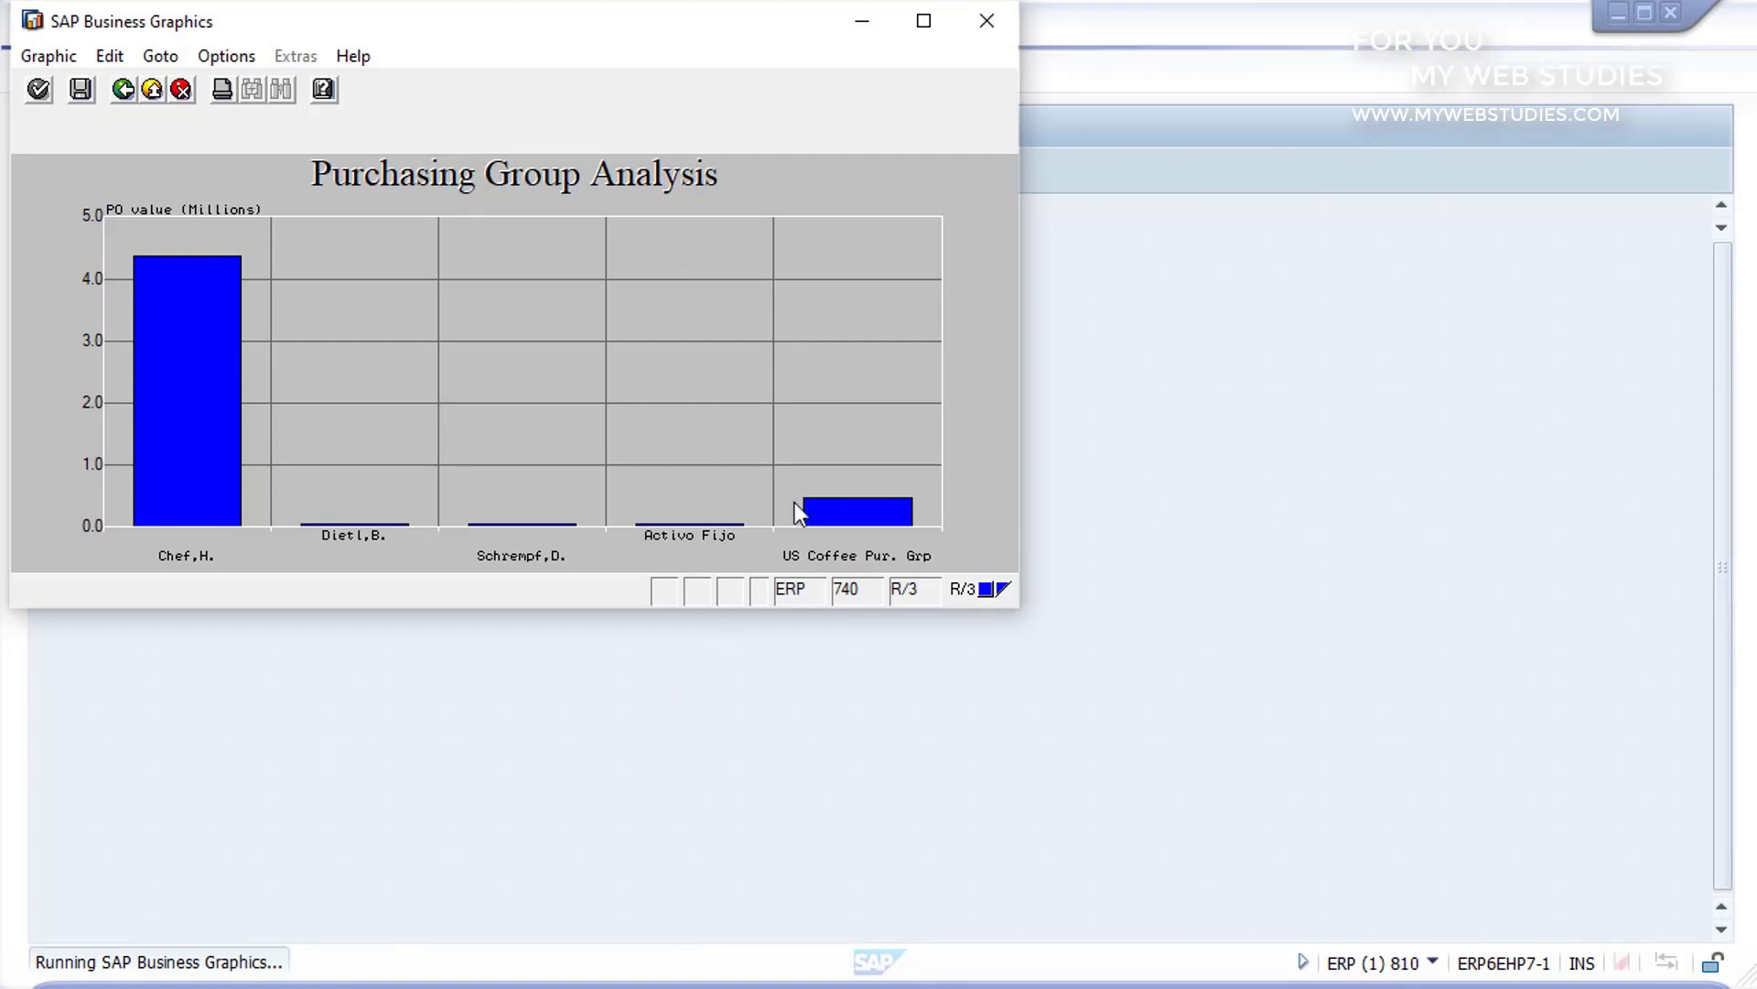
pyautogui.click(983, 25)
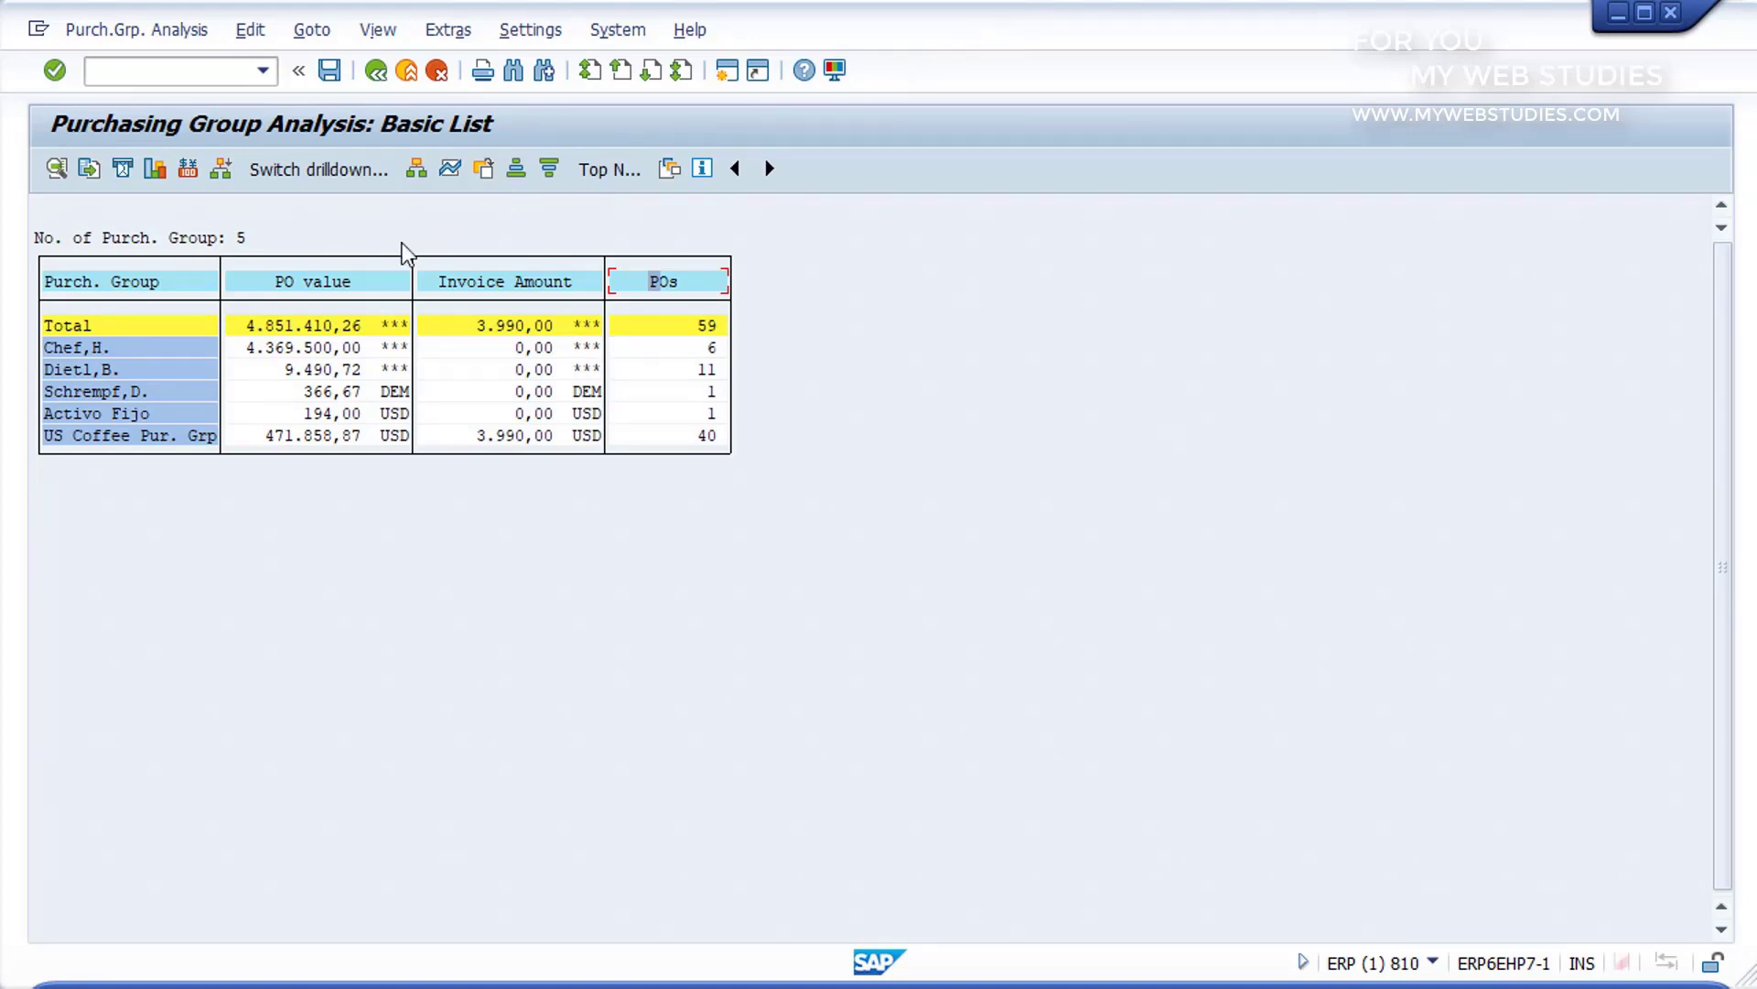
# Step: Sort the list by PO value in descending order and switch the drilldown to Vendor
pyautogui.click(339, 284)
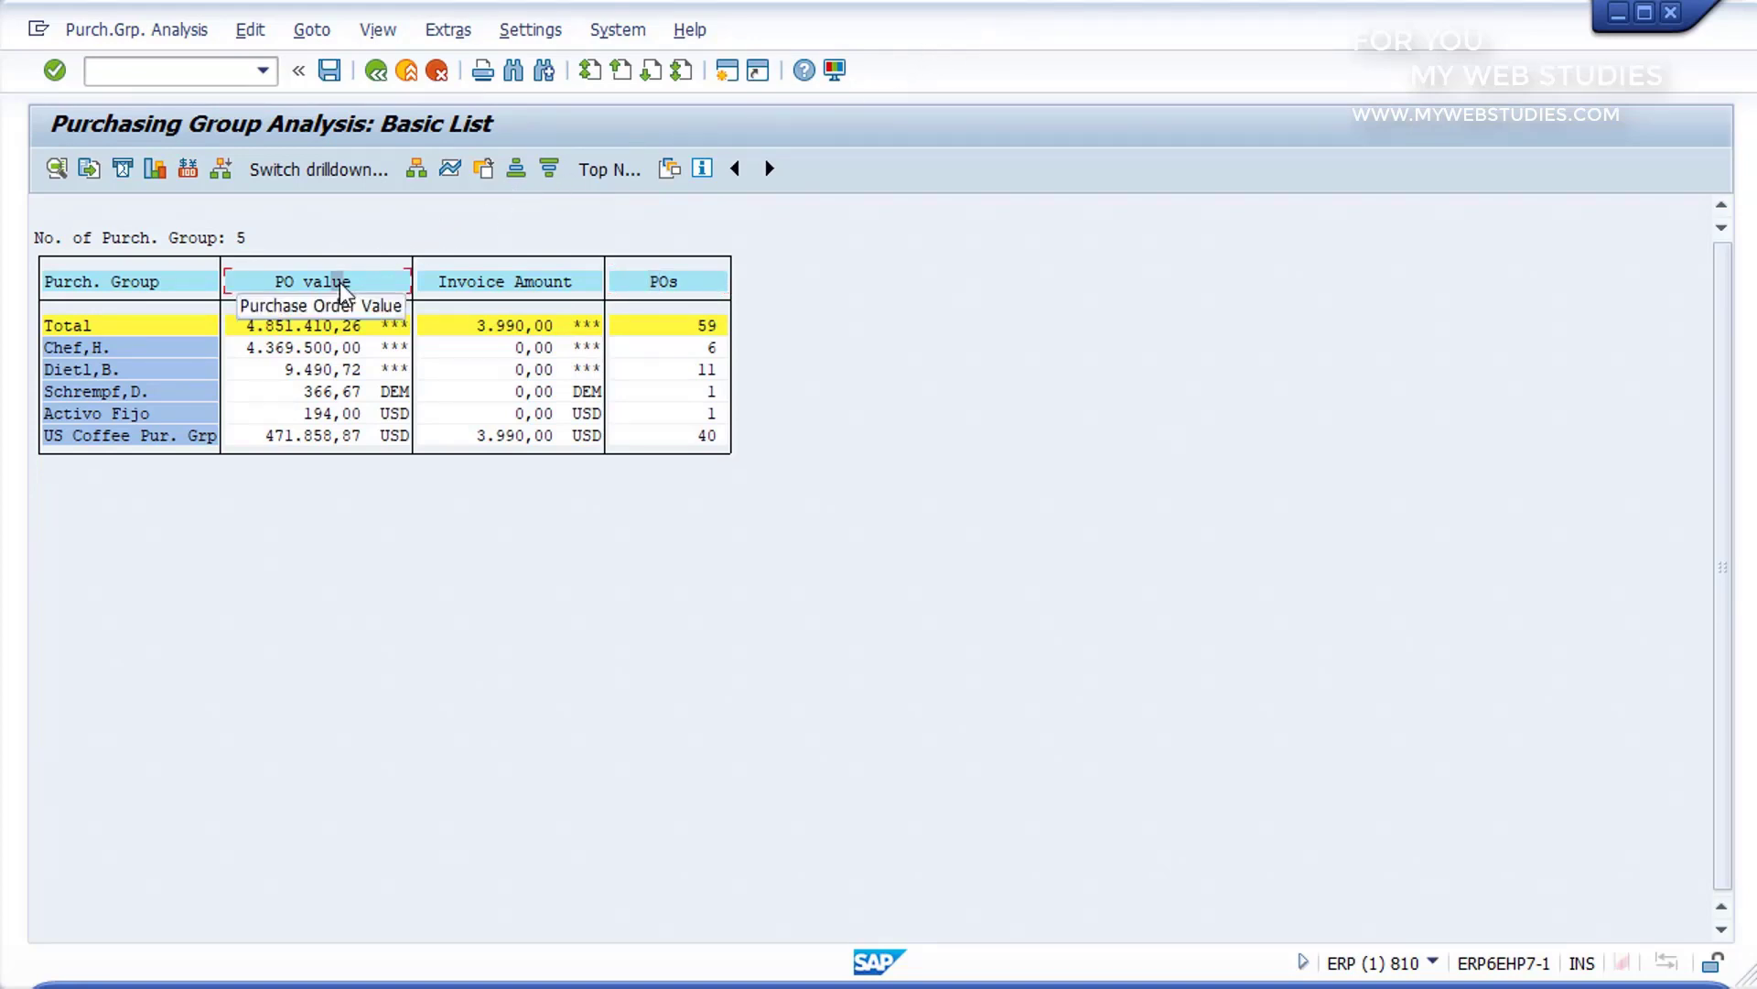
pyautogui.click(550, 171)
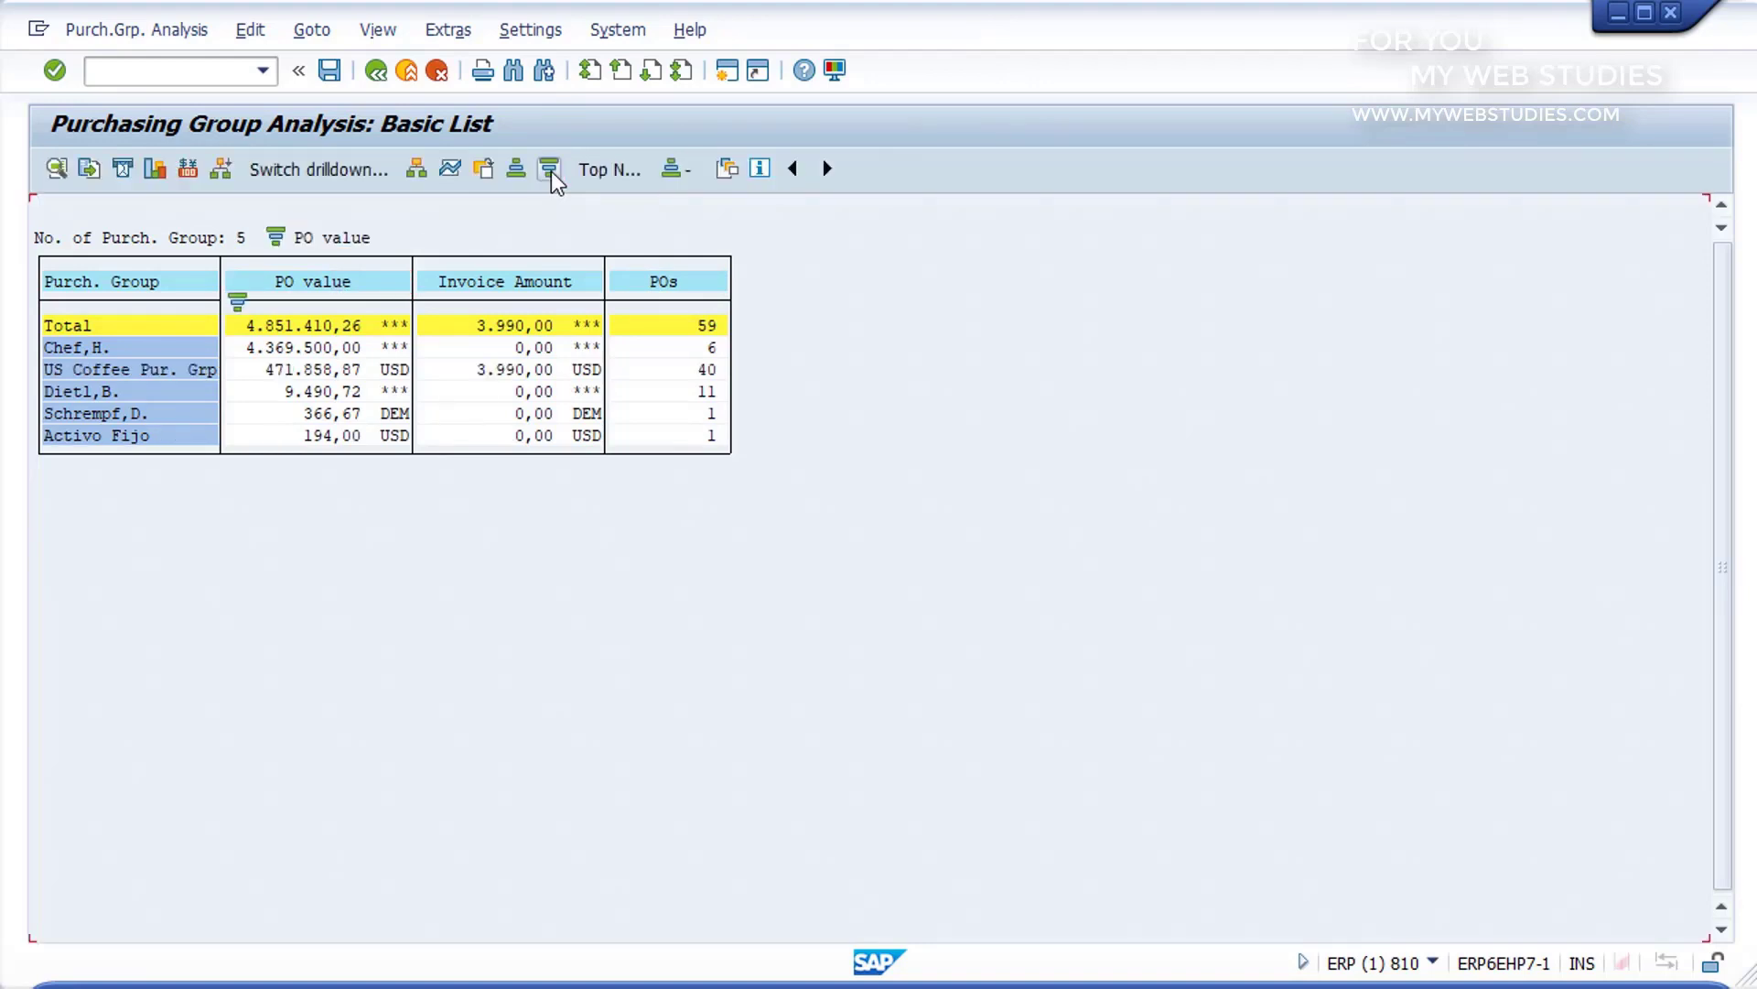
pyautogui.click(333, 170)
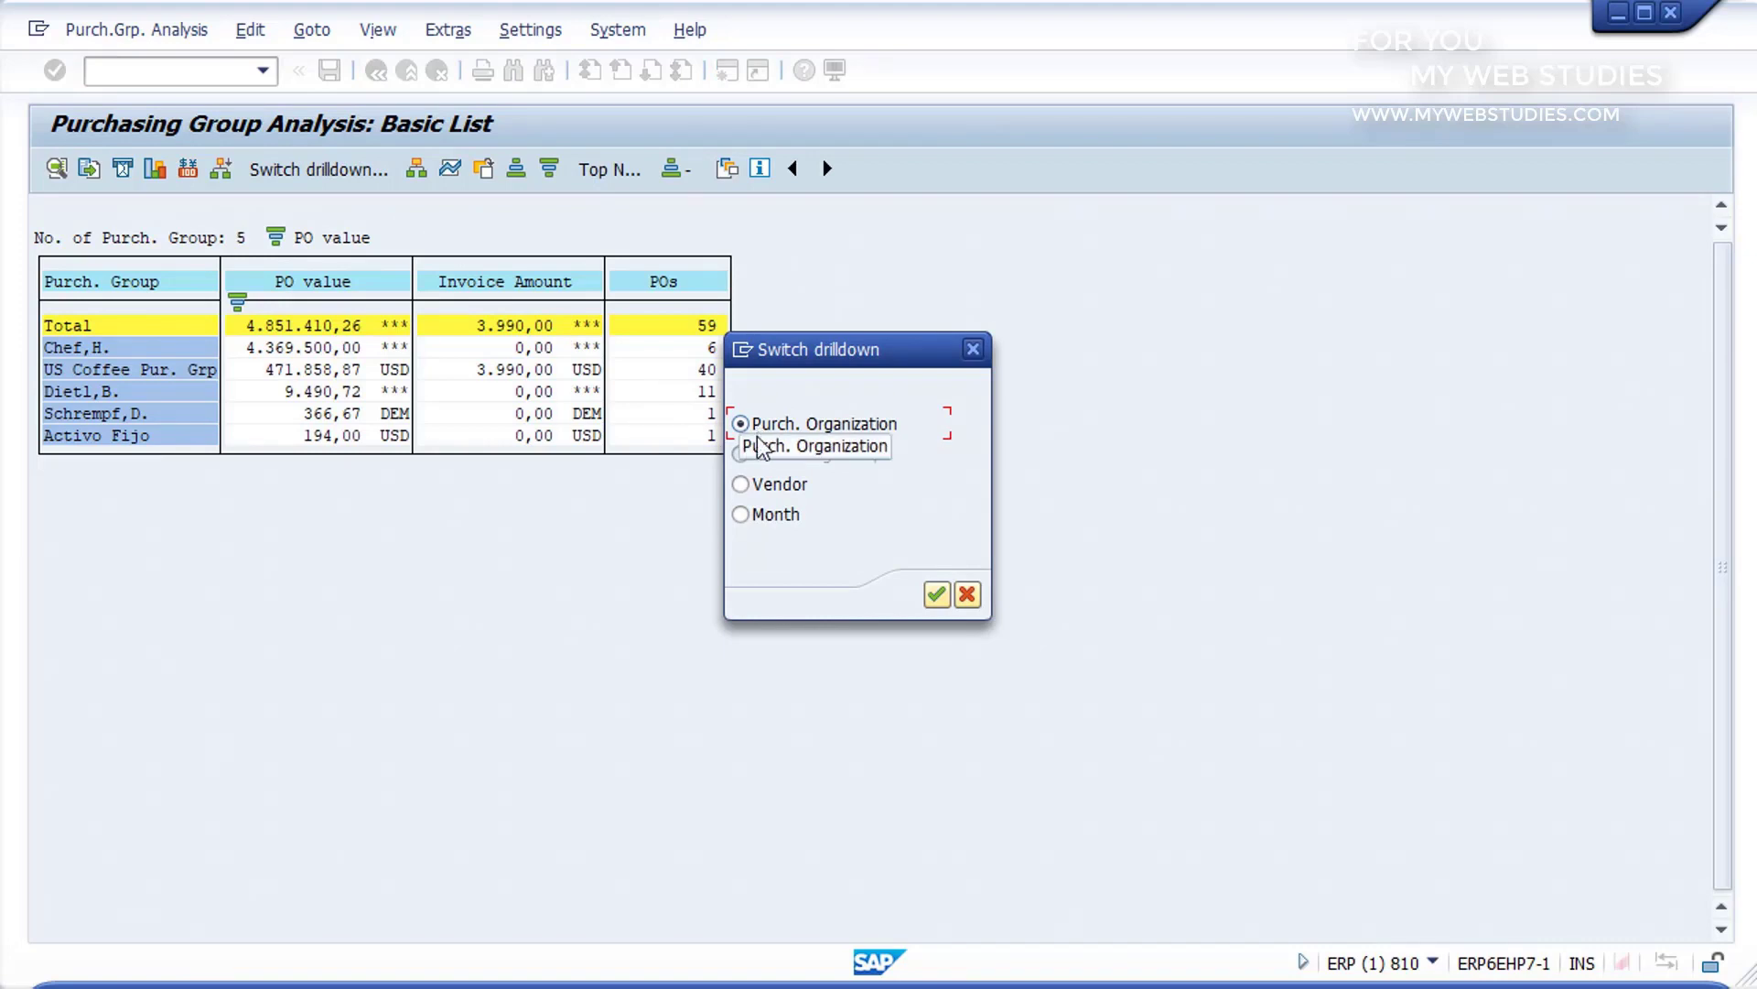
pyautogui.click(743, 485)
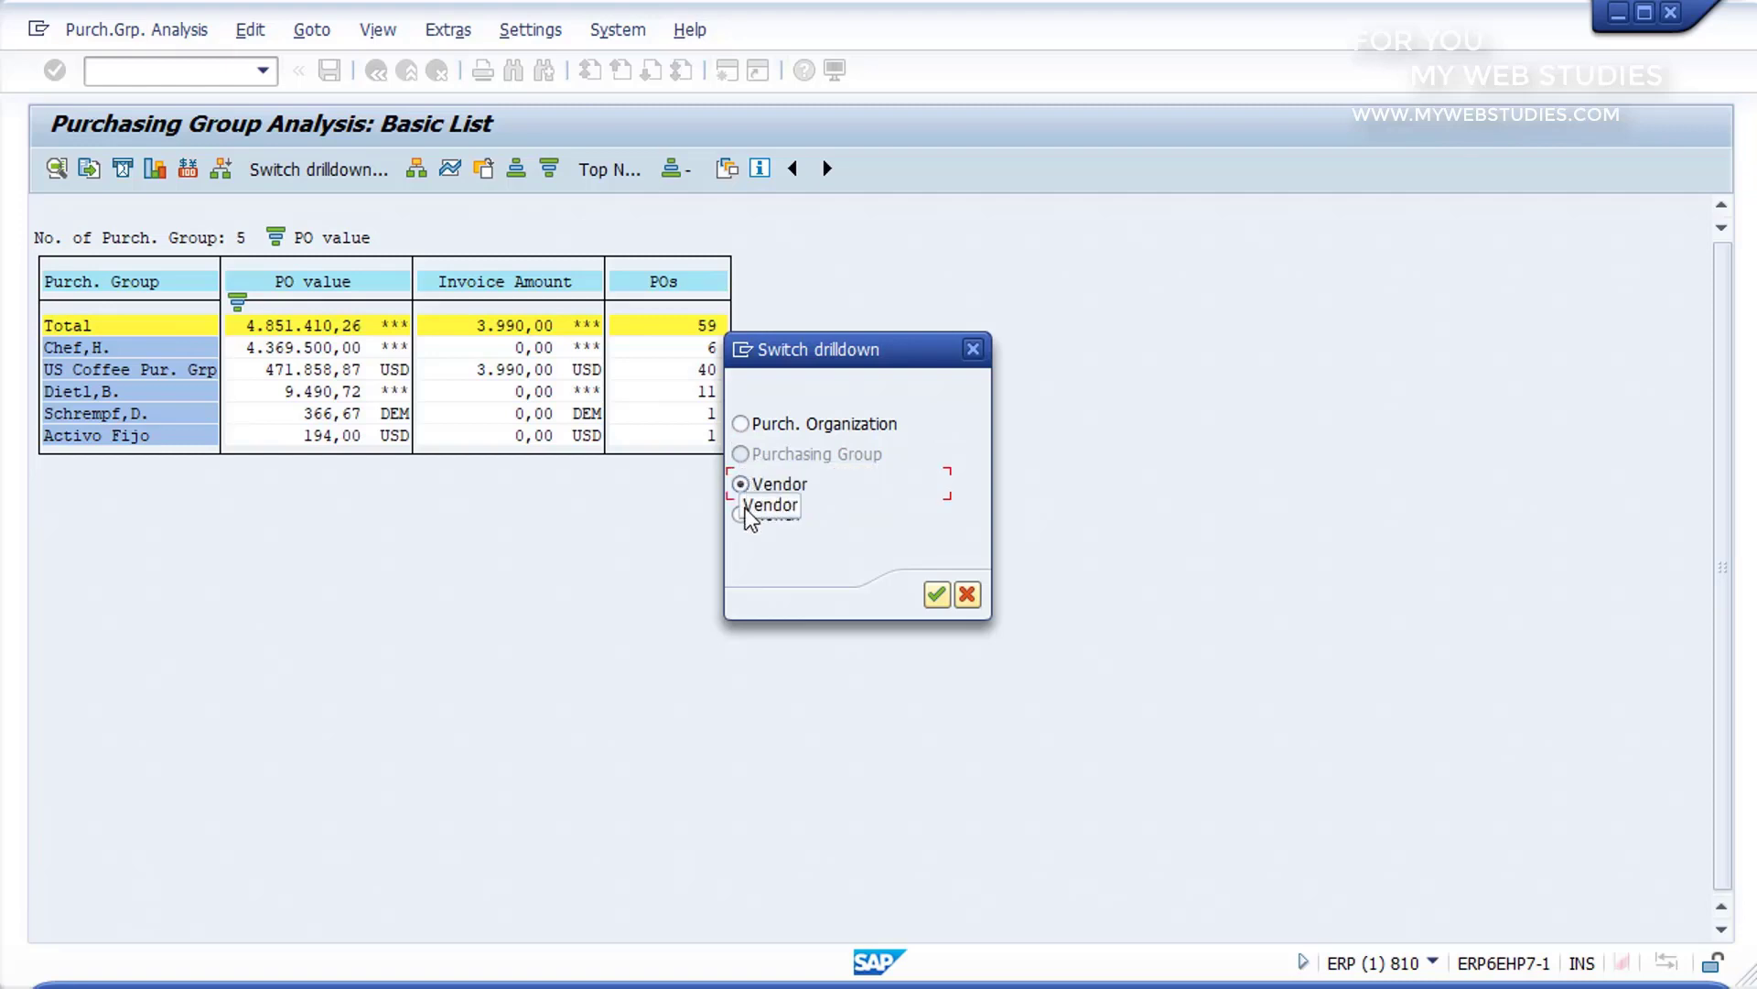
pyautogui.click(744, 515)
pyautogui.click(743, 485)
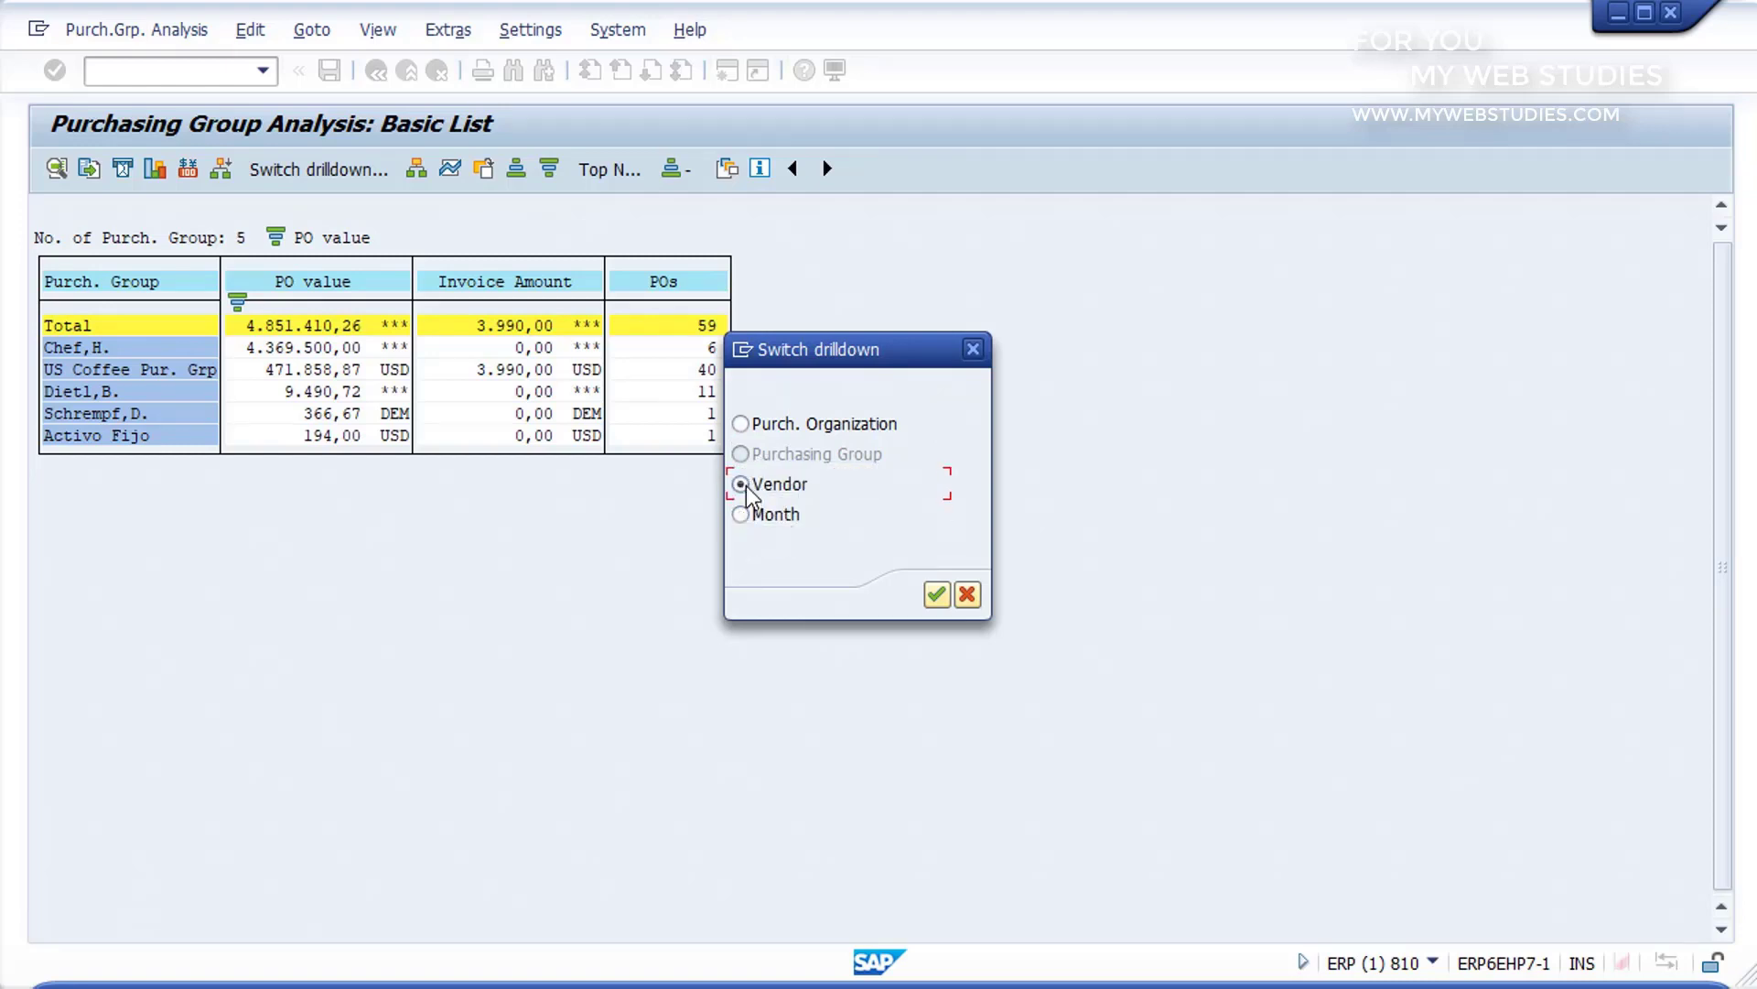
pyautogui.click(937, 596)
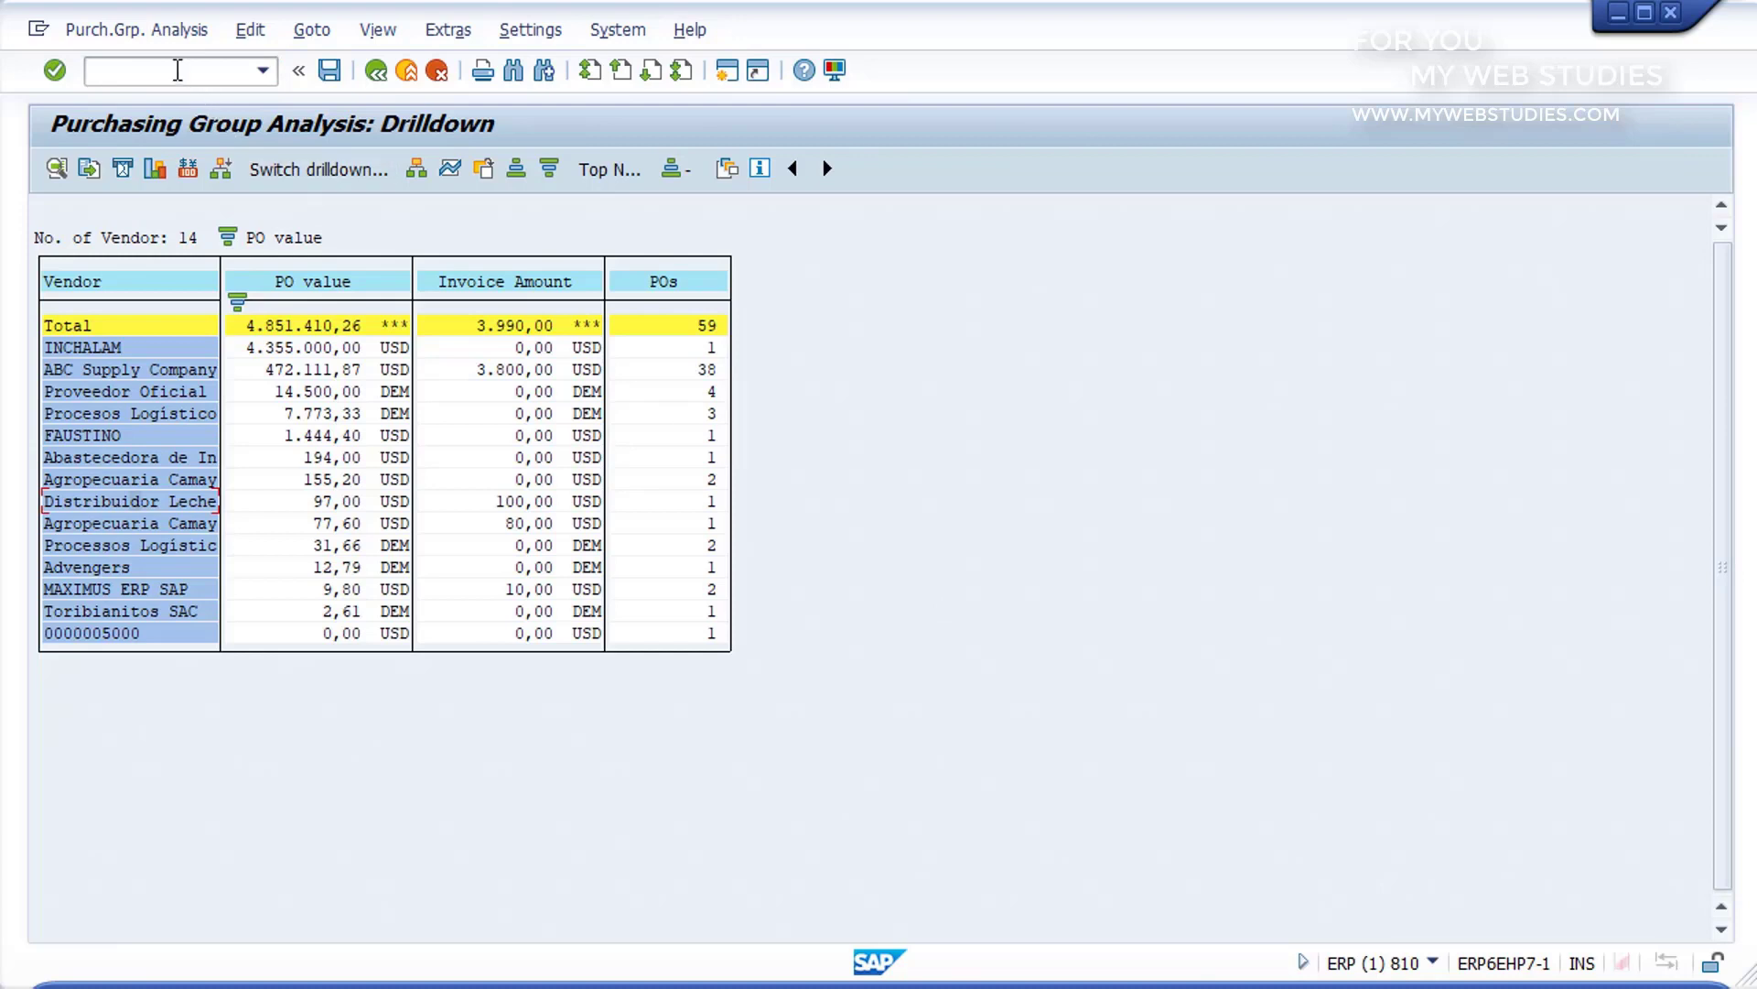
# Step: Leave the purchasing group analysis with /N and return to SAP Easy Access
pyautogui.click(178, 71)
pyautogui.write('/N')
pyautogui.press('Return')
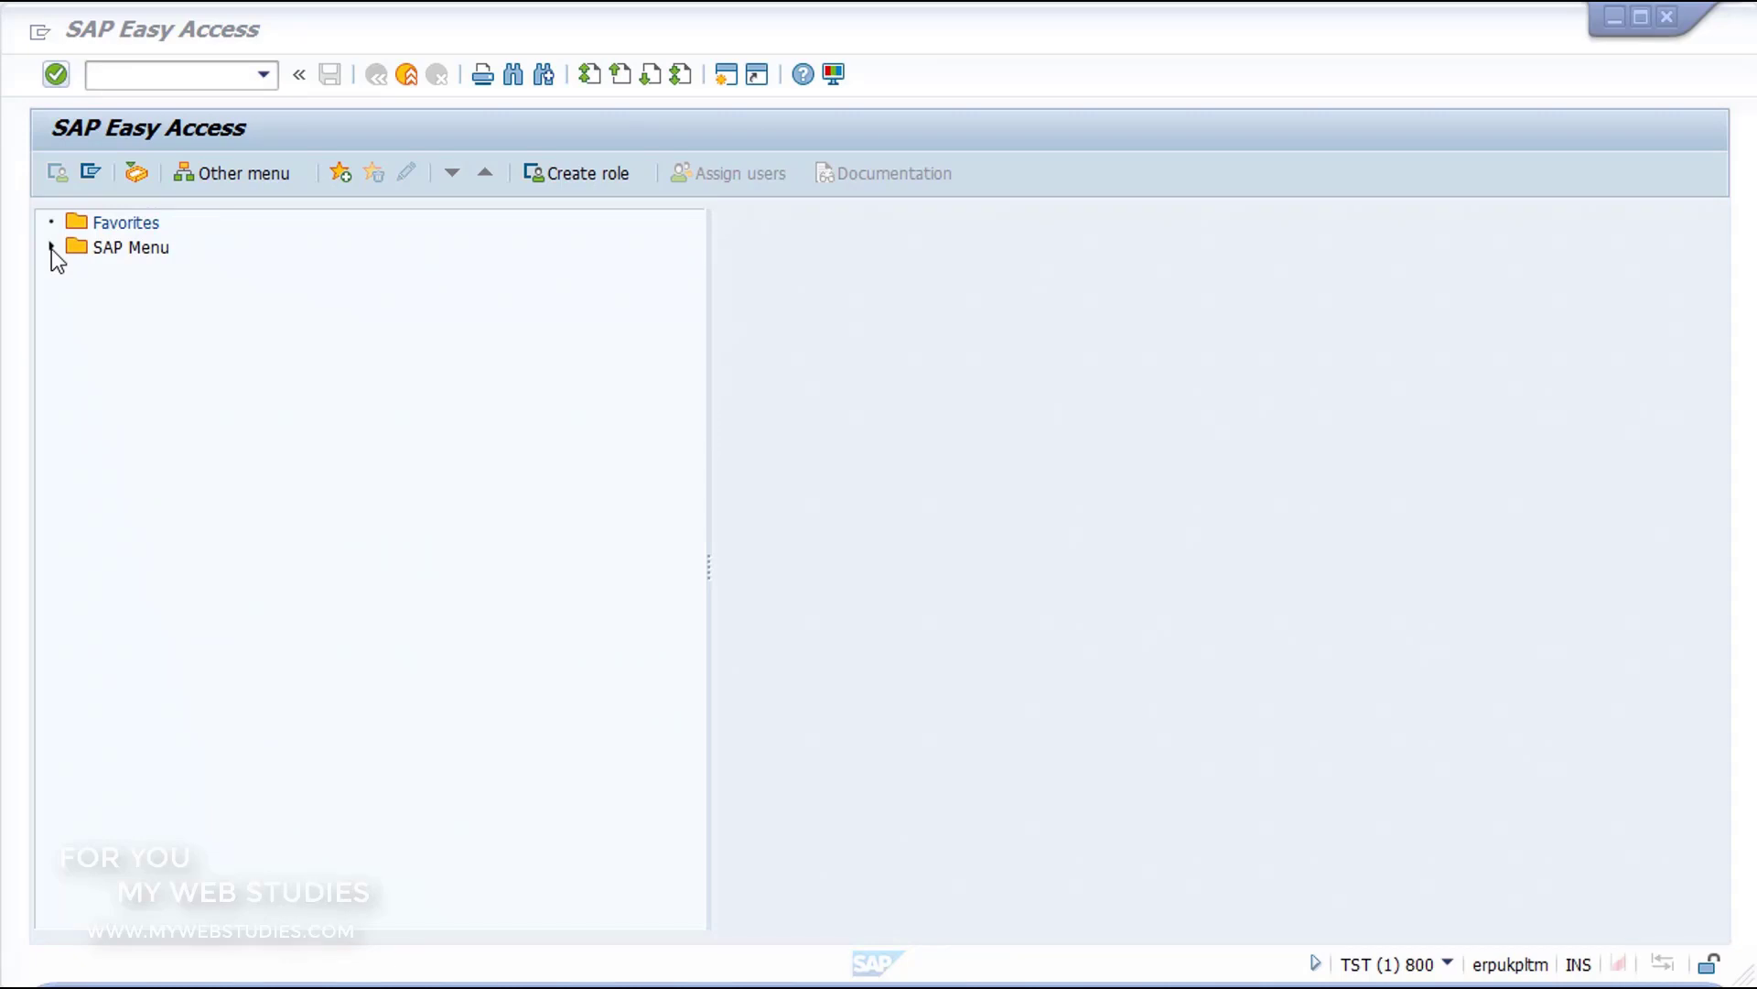
# Step: Open MCRI - Product Costs from Logistics, Logistics Controlling, Shop Floor Information System, Standard Analyses
pyautogui.click(51, 249)
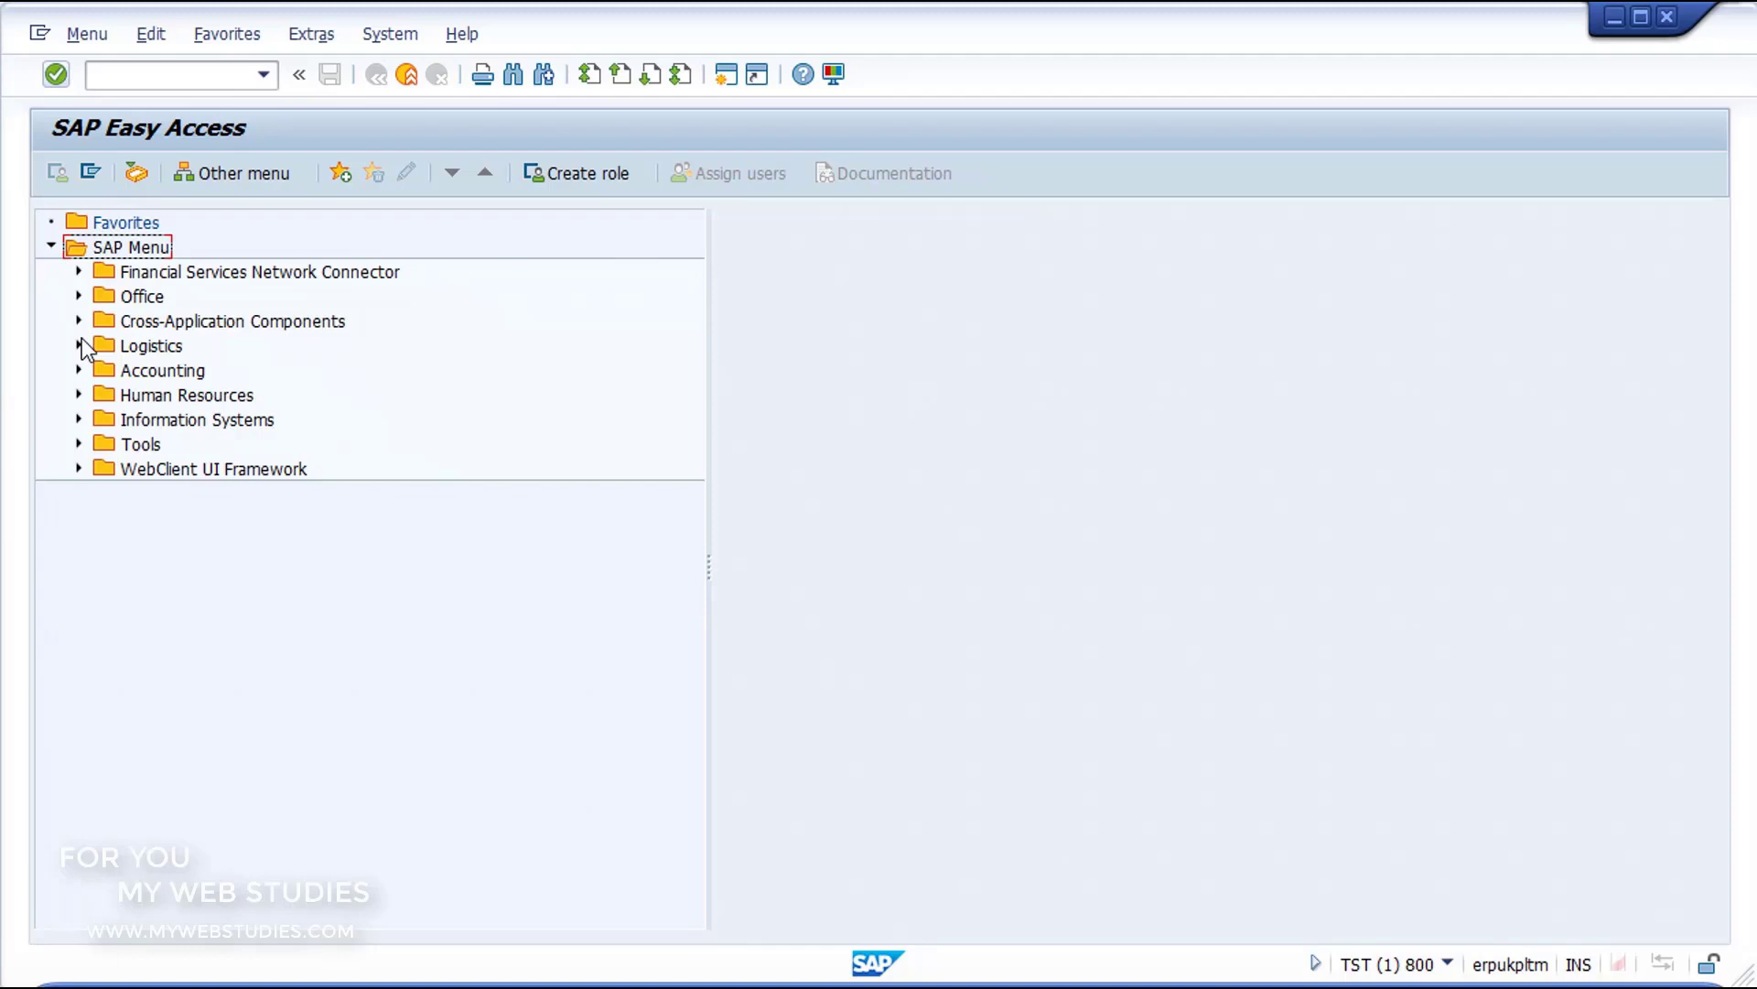
pyautogui.click(80, 346)
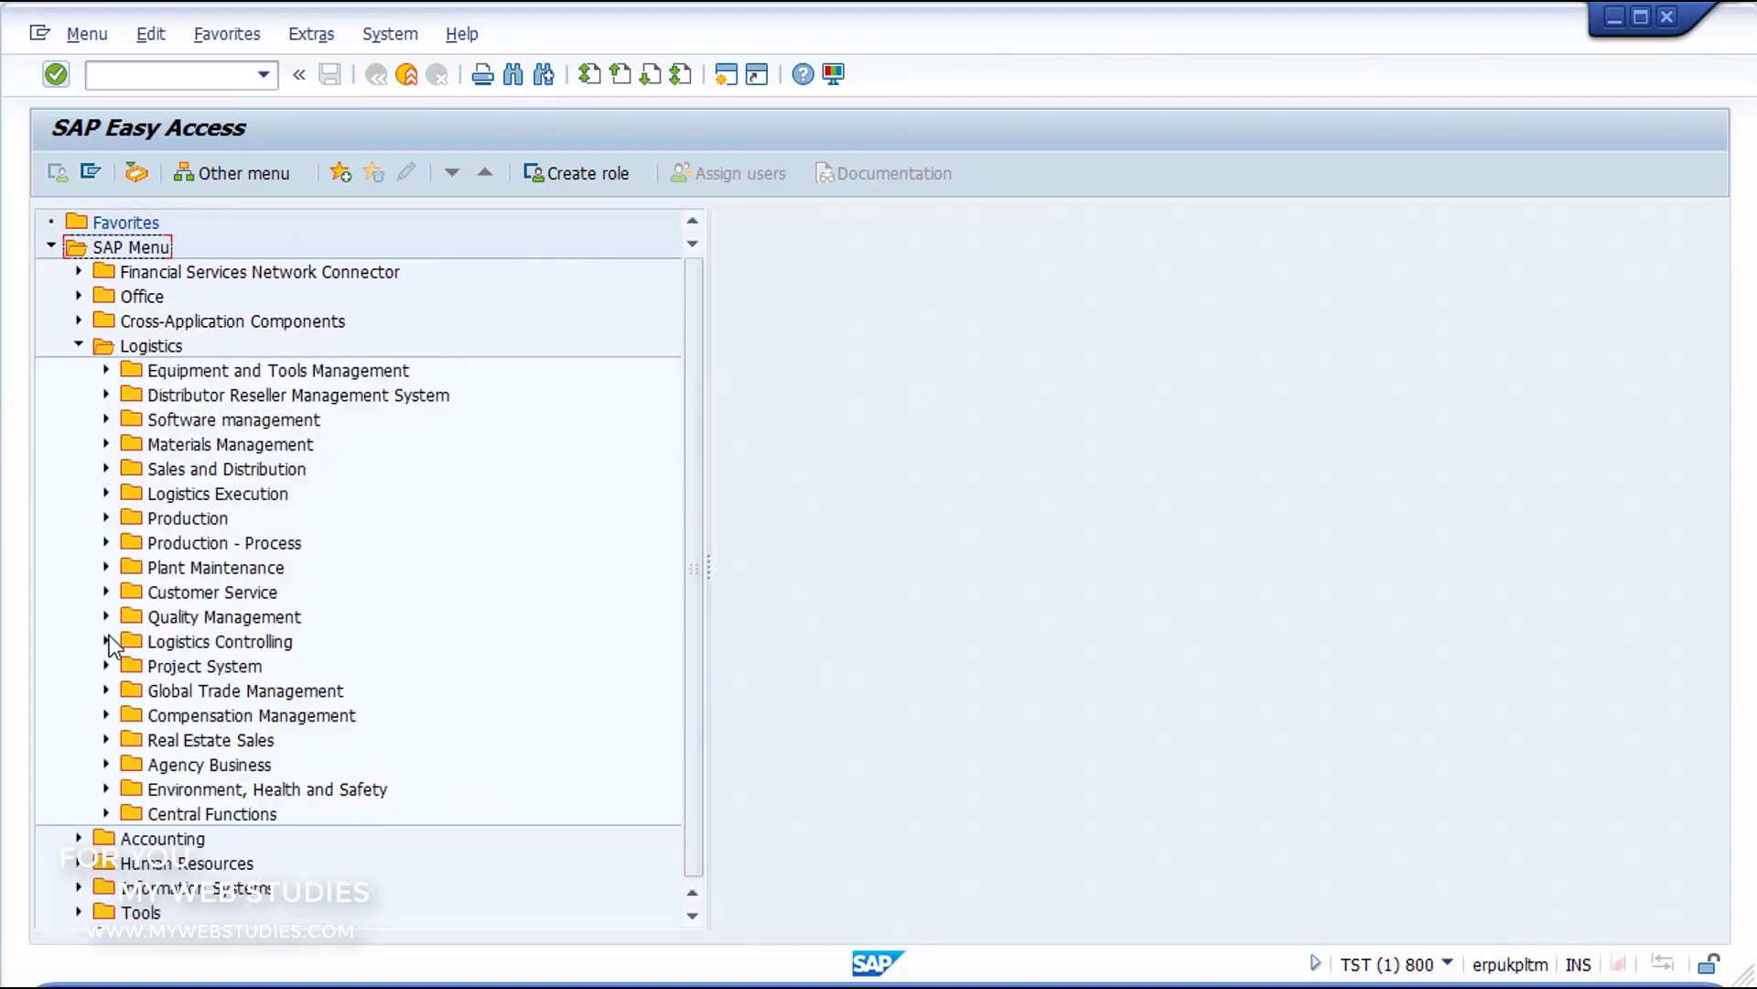
pyautogui.click(106, 642)
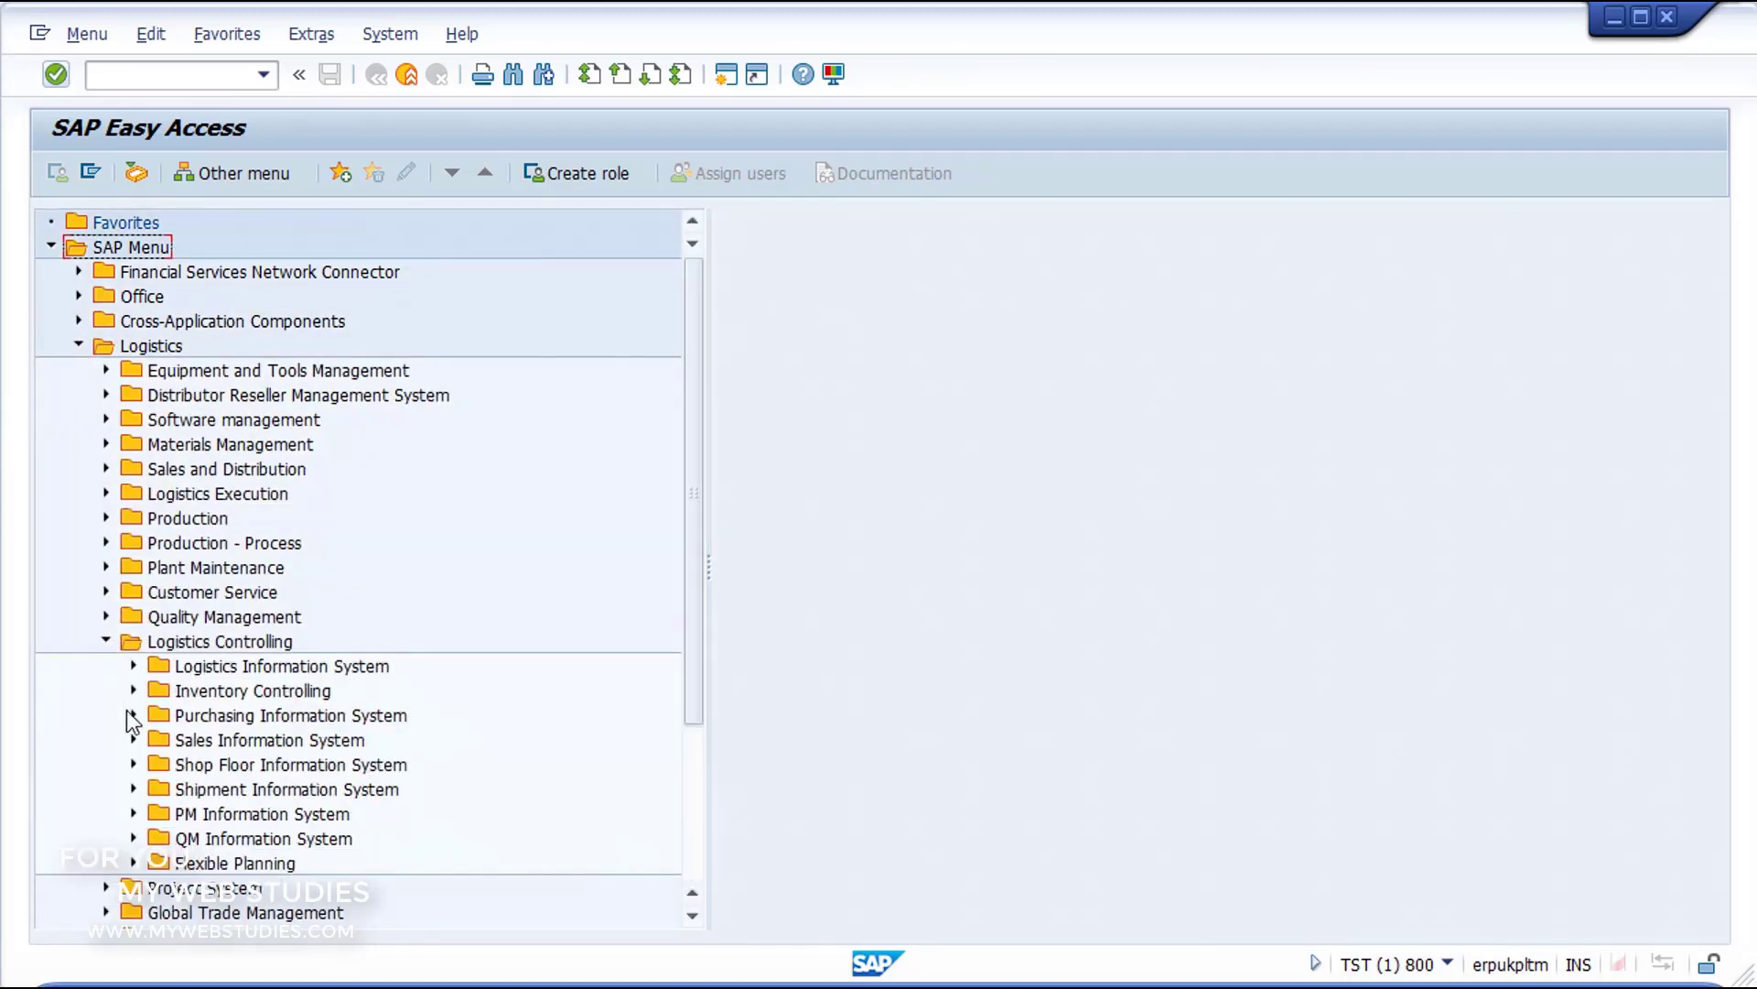
pyautogui.click(135, 765)
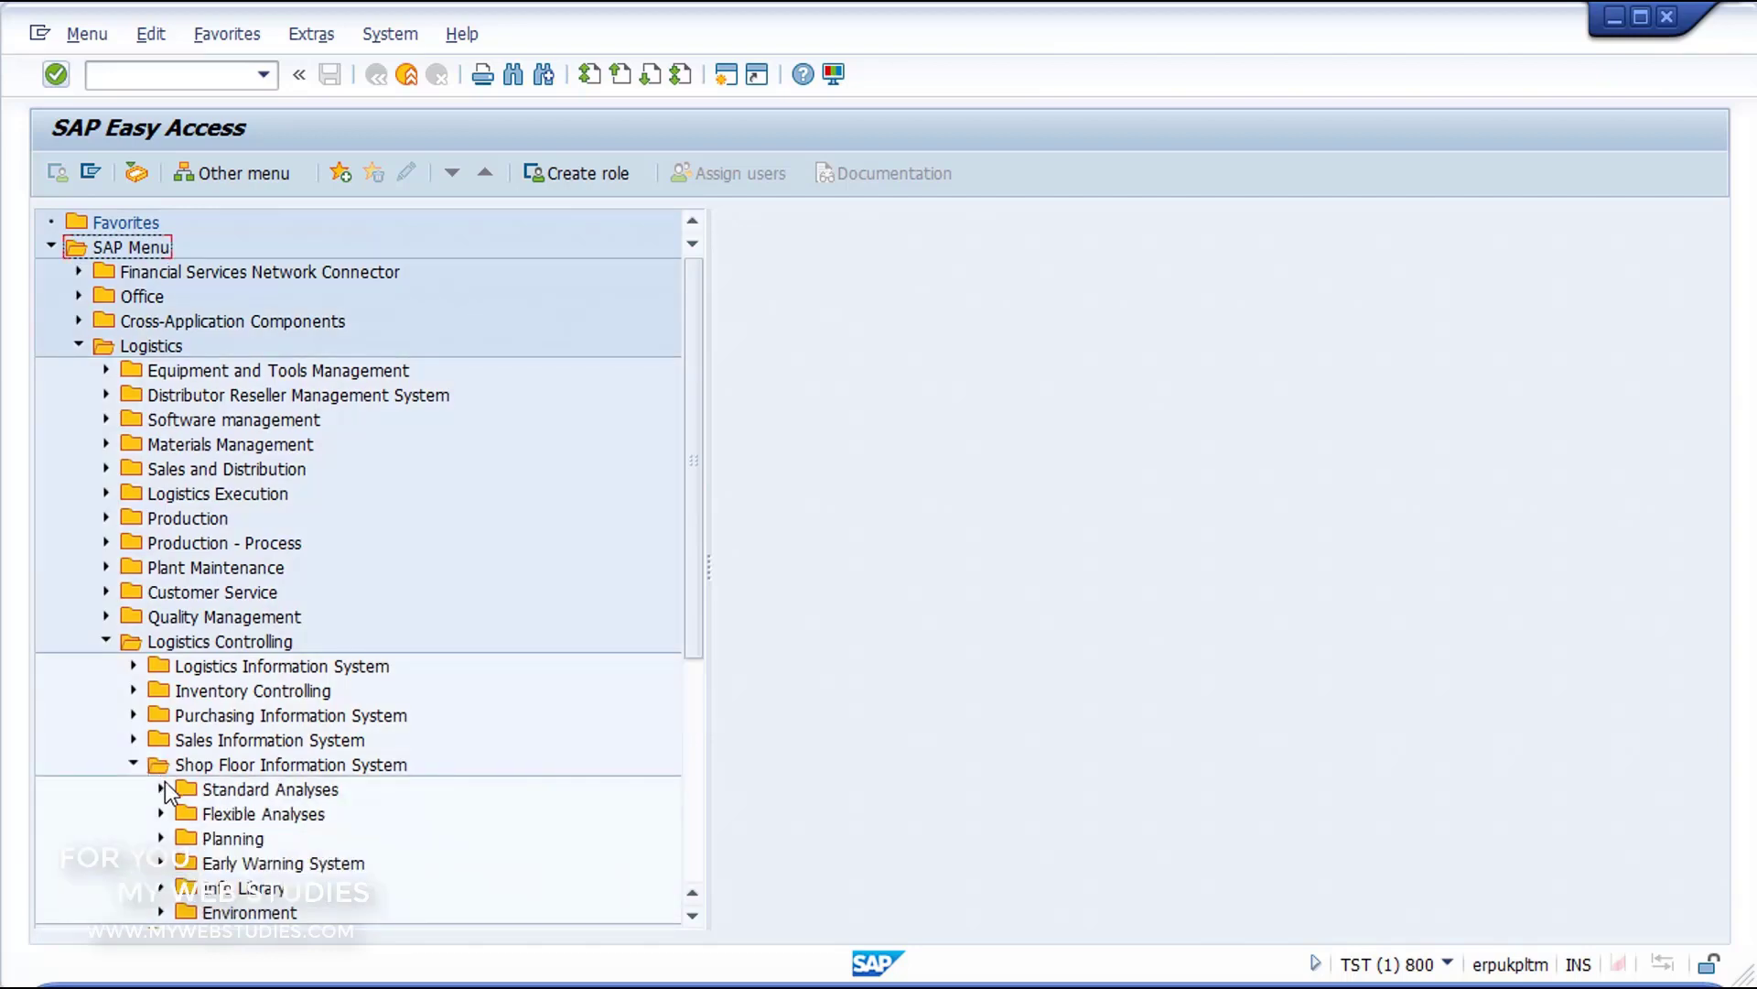
pyautogui.click(162, 789)
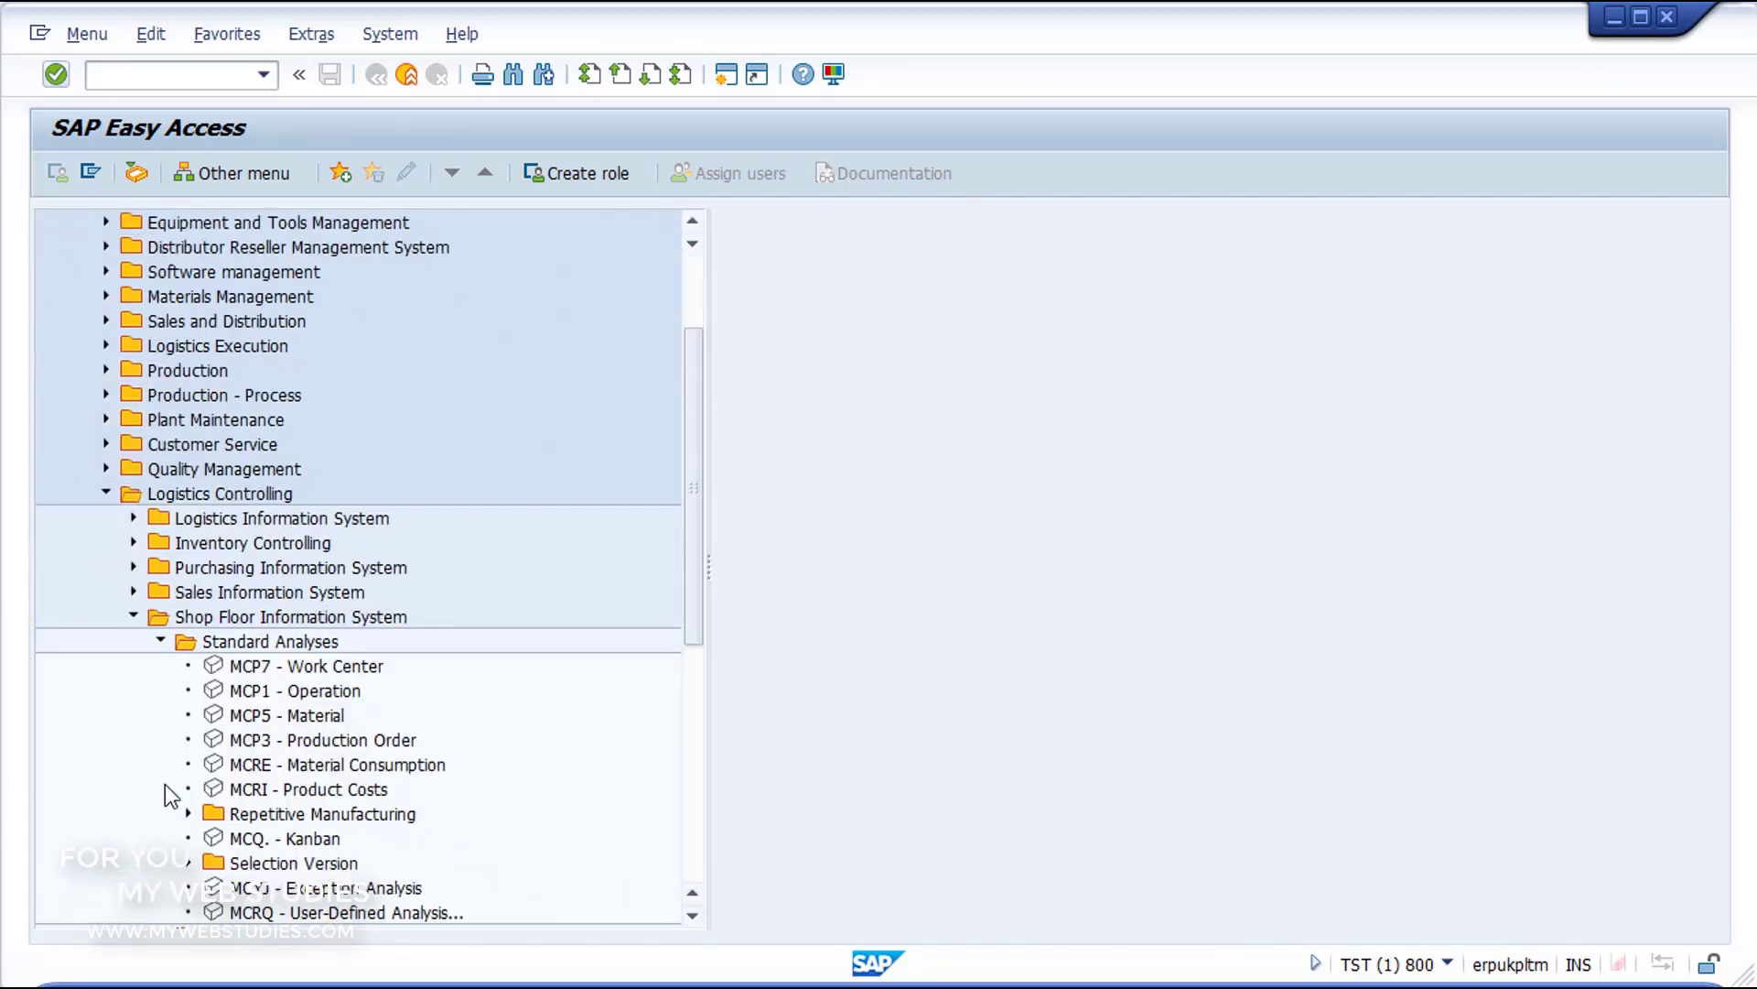
pyautogui.click(217, 793)
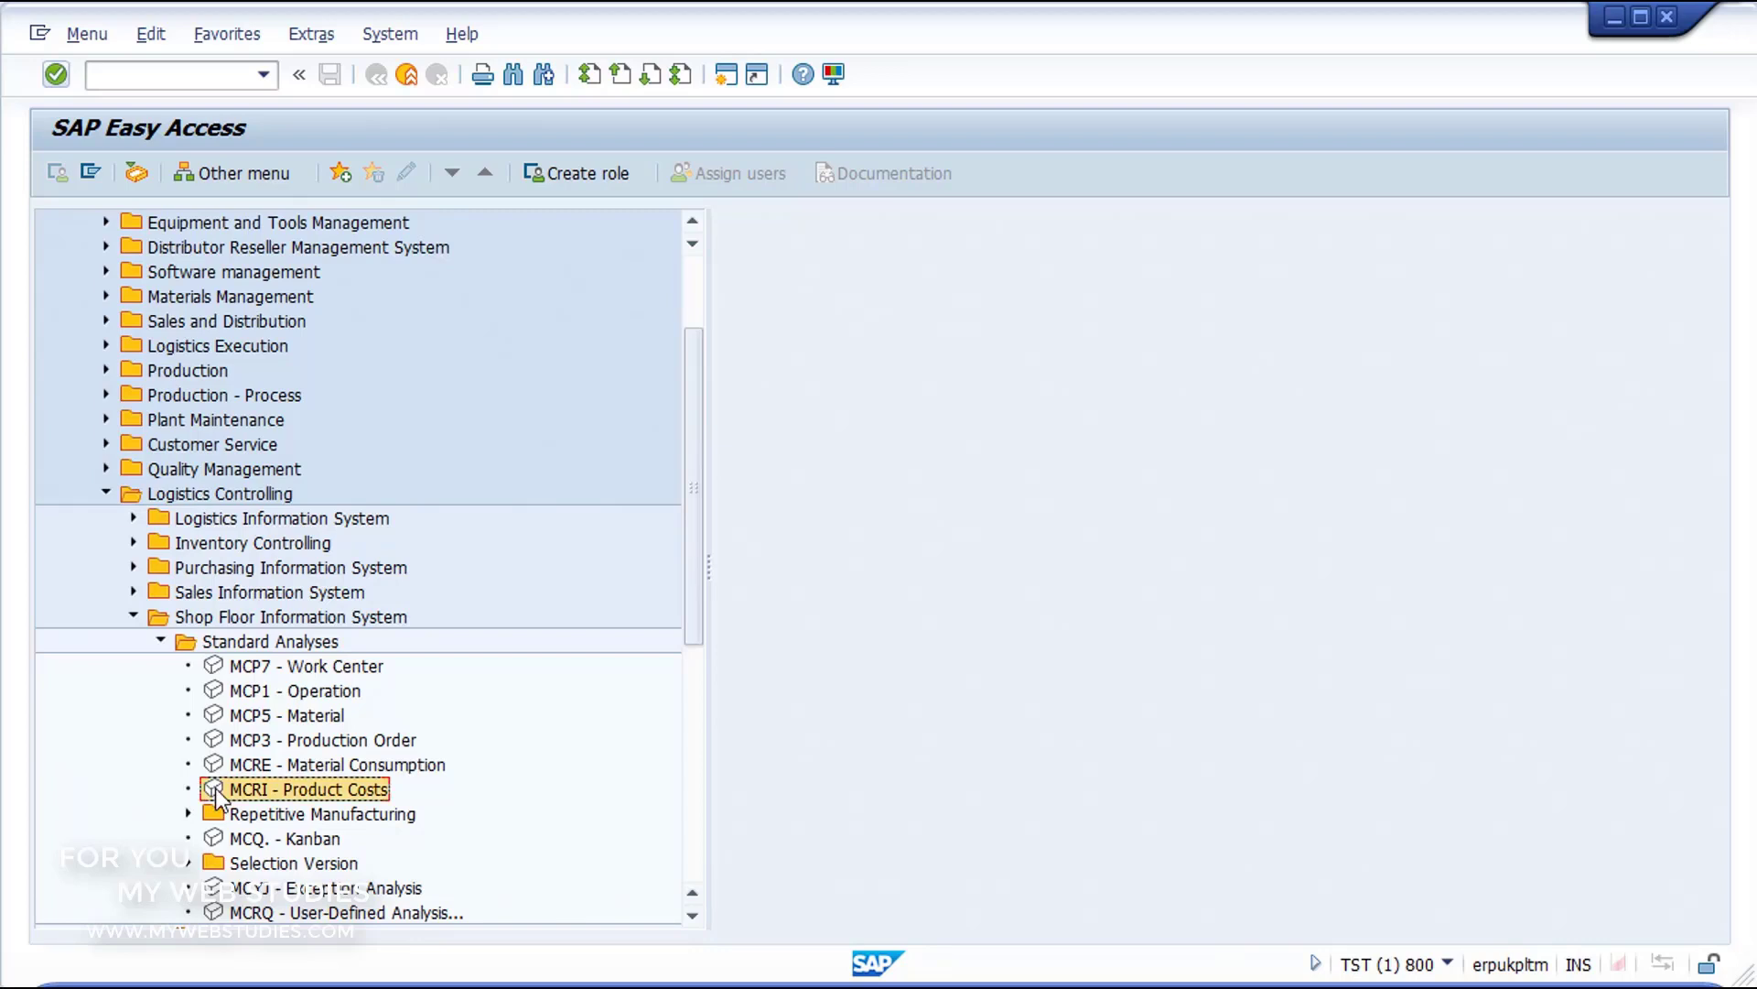
pyautogui.doubleClick(217, 790)
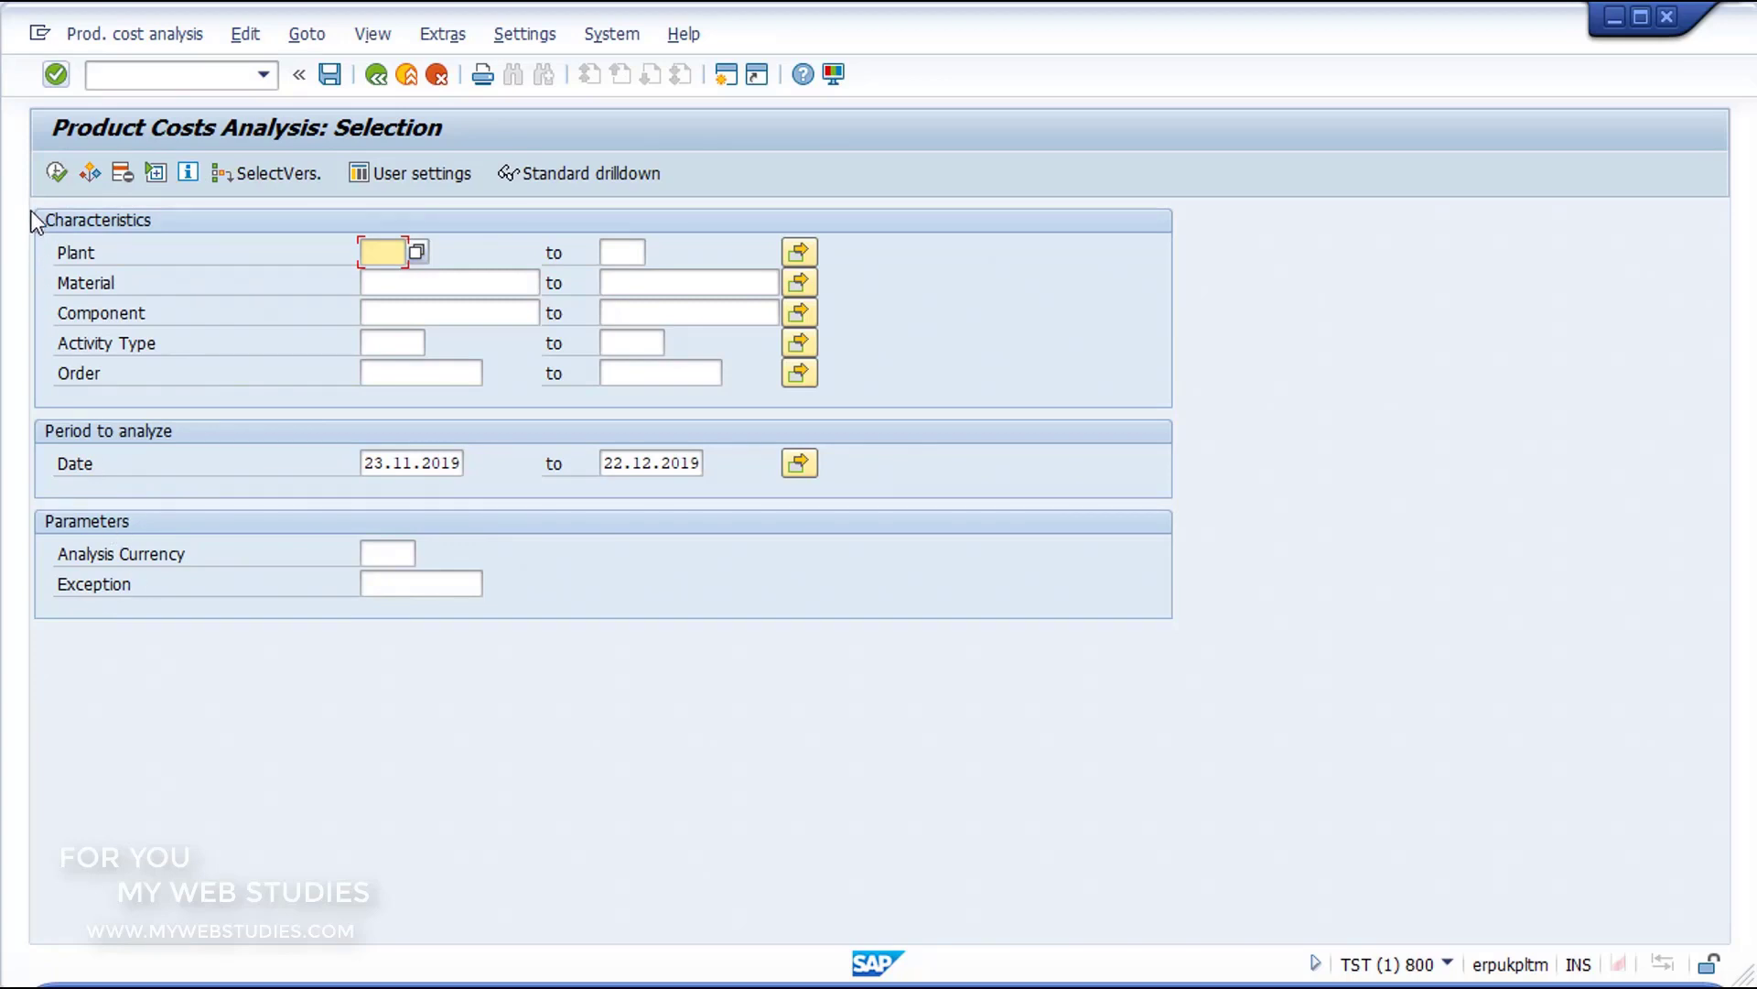
# Step: Look through the plant, material, component, activity type and order characteristics of the product costs selection
pyautogui.moveTo(32, 220); pyautogui.dragTo(871, 414)
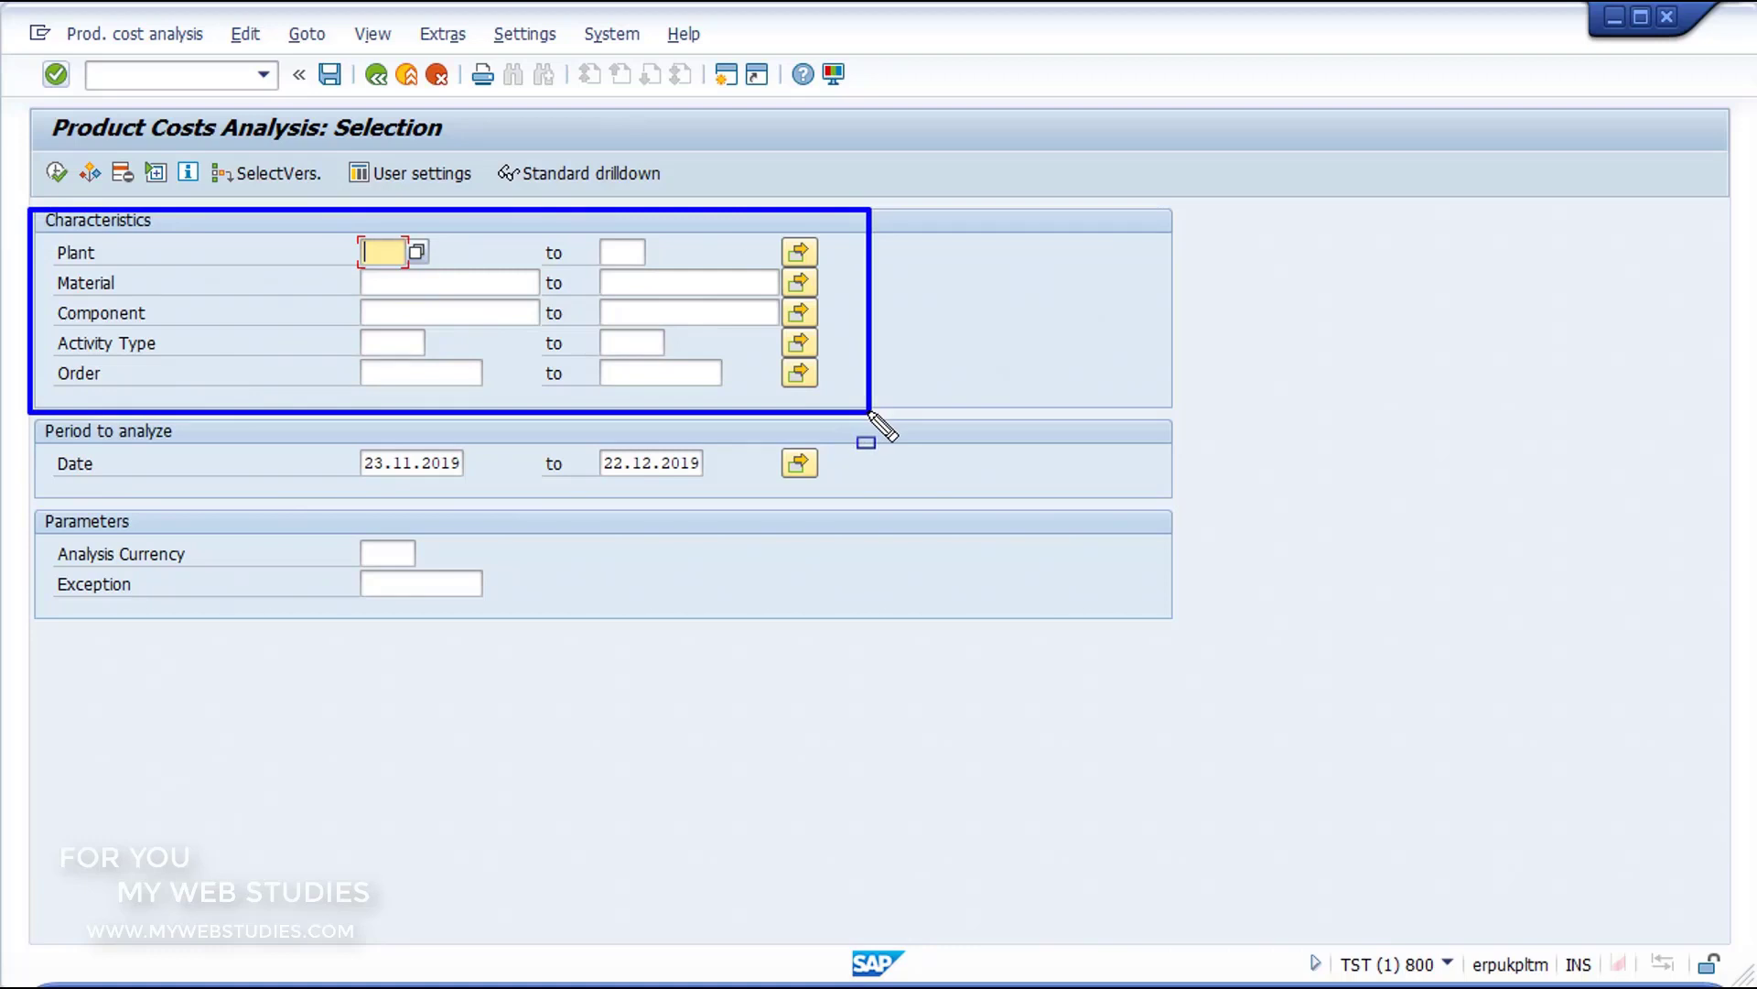
pyautogui.press('Escape')
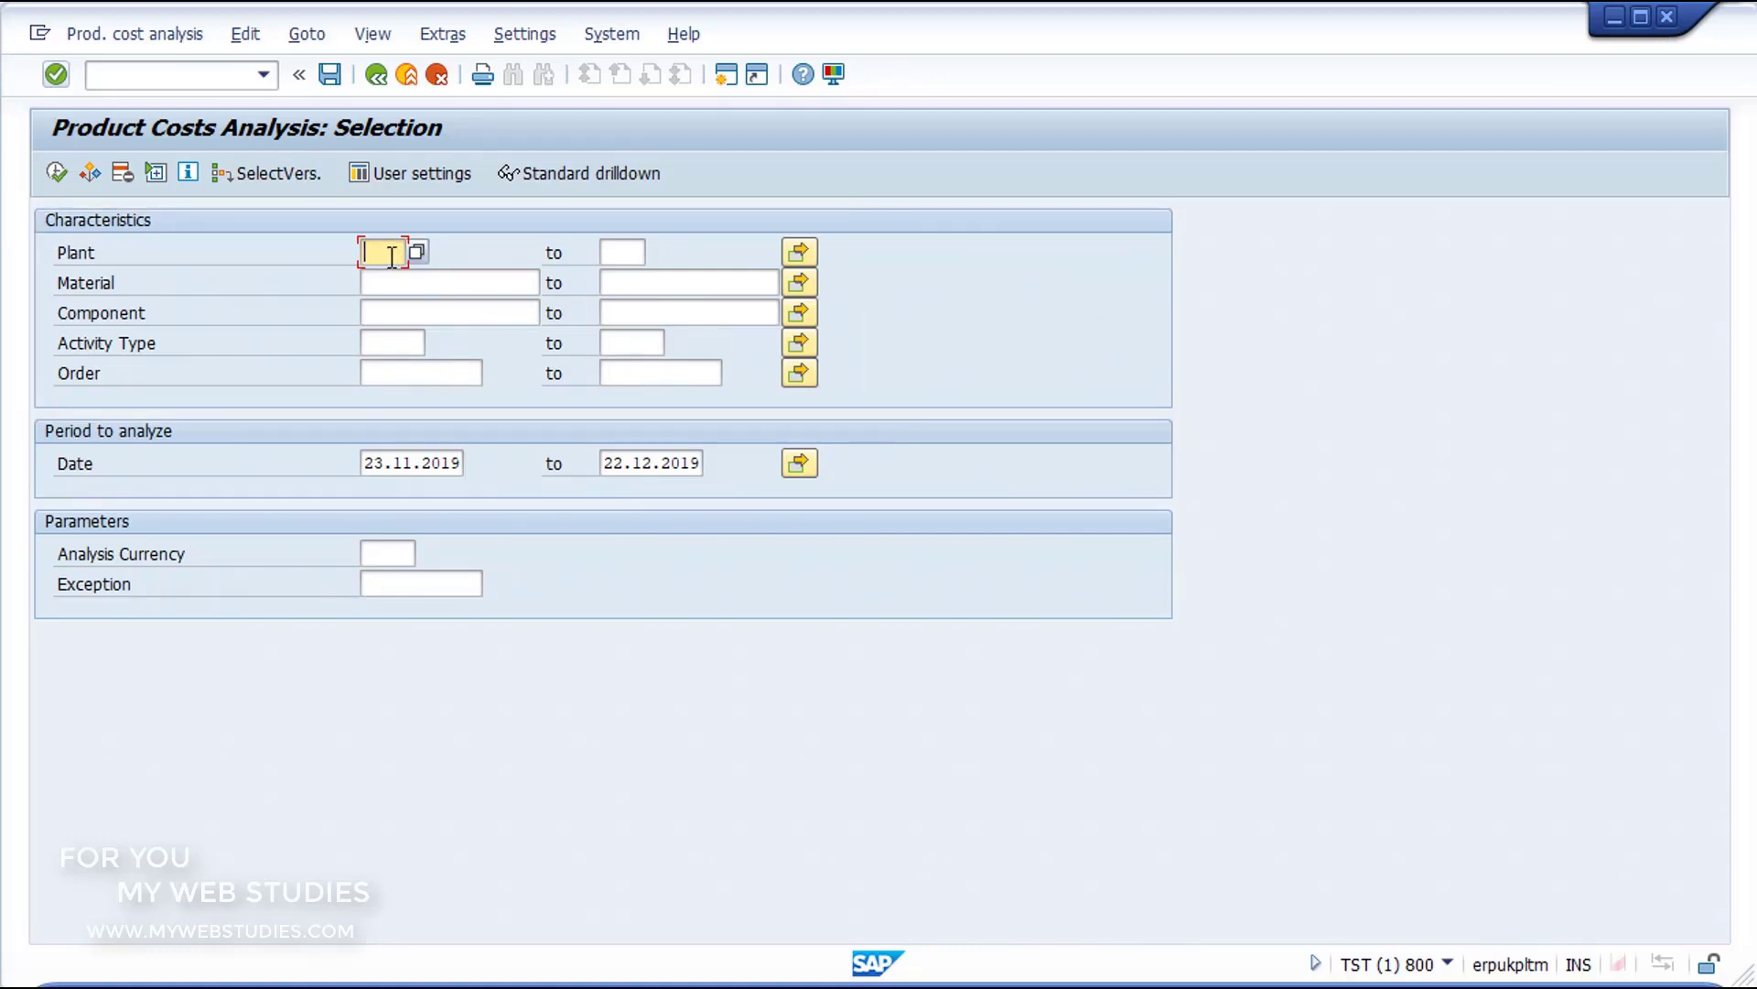
pyautogui.click(401, 284)
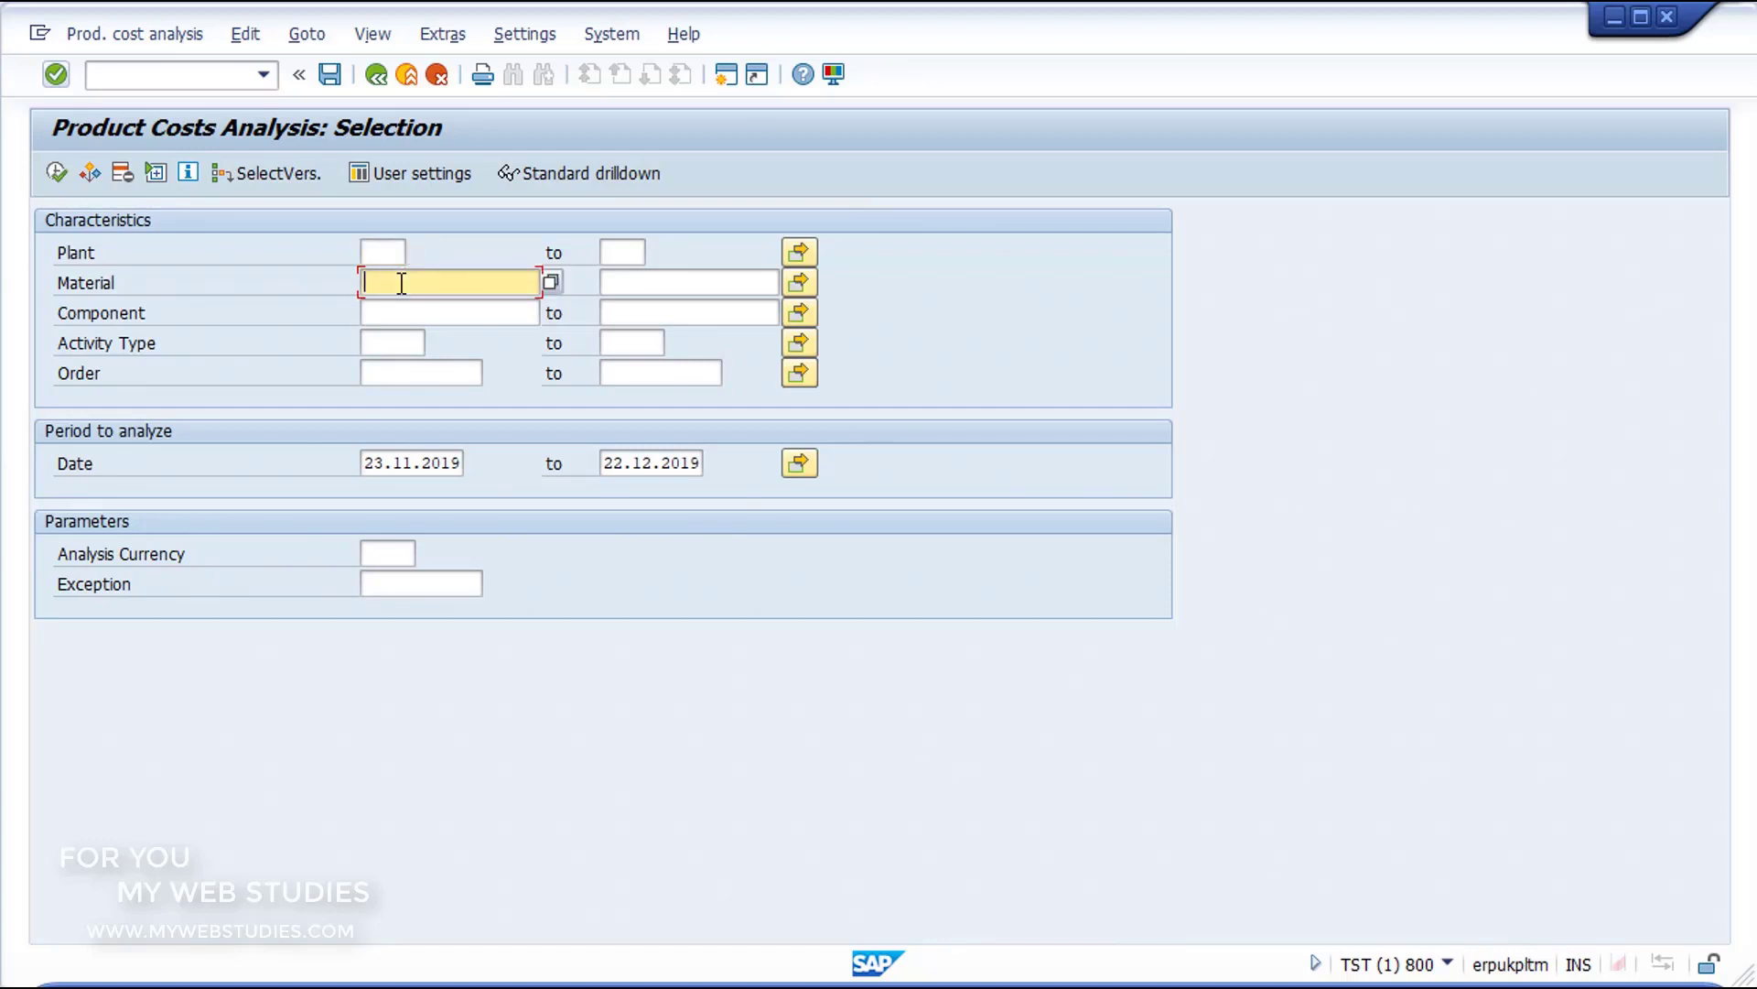
pyautogui.click(412, 315)
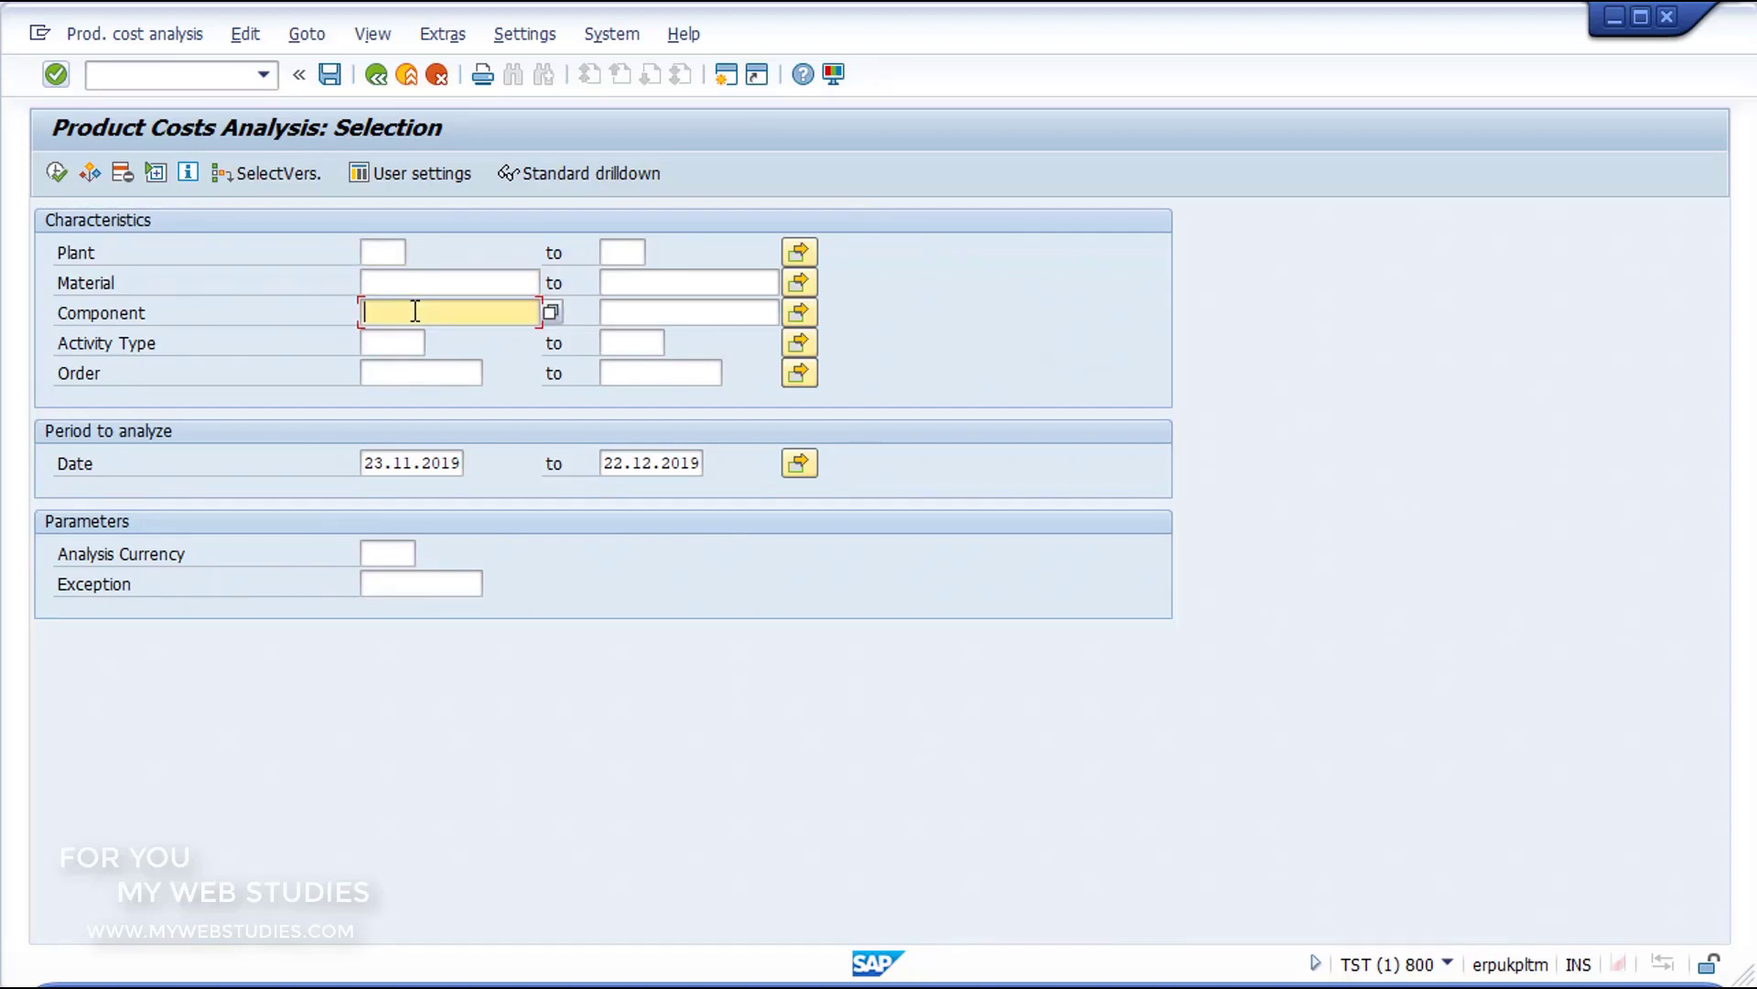
pyautogui.click(408, 338)
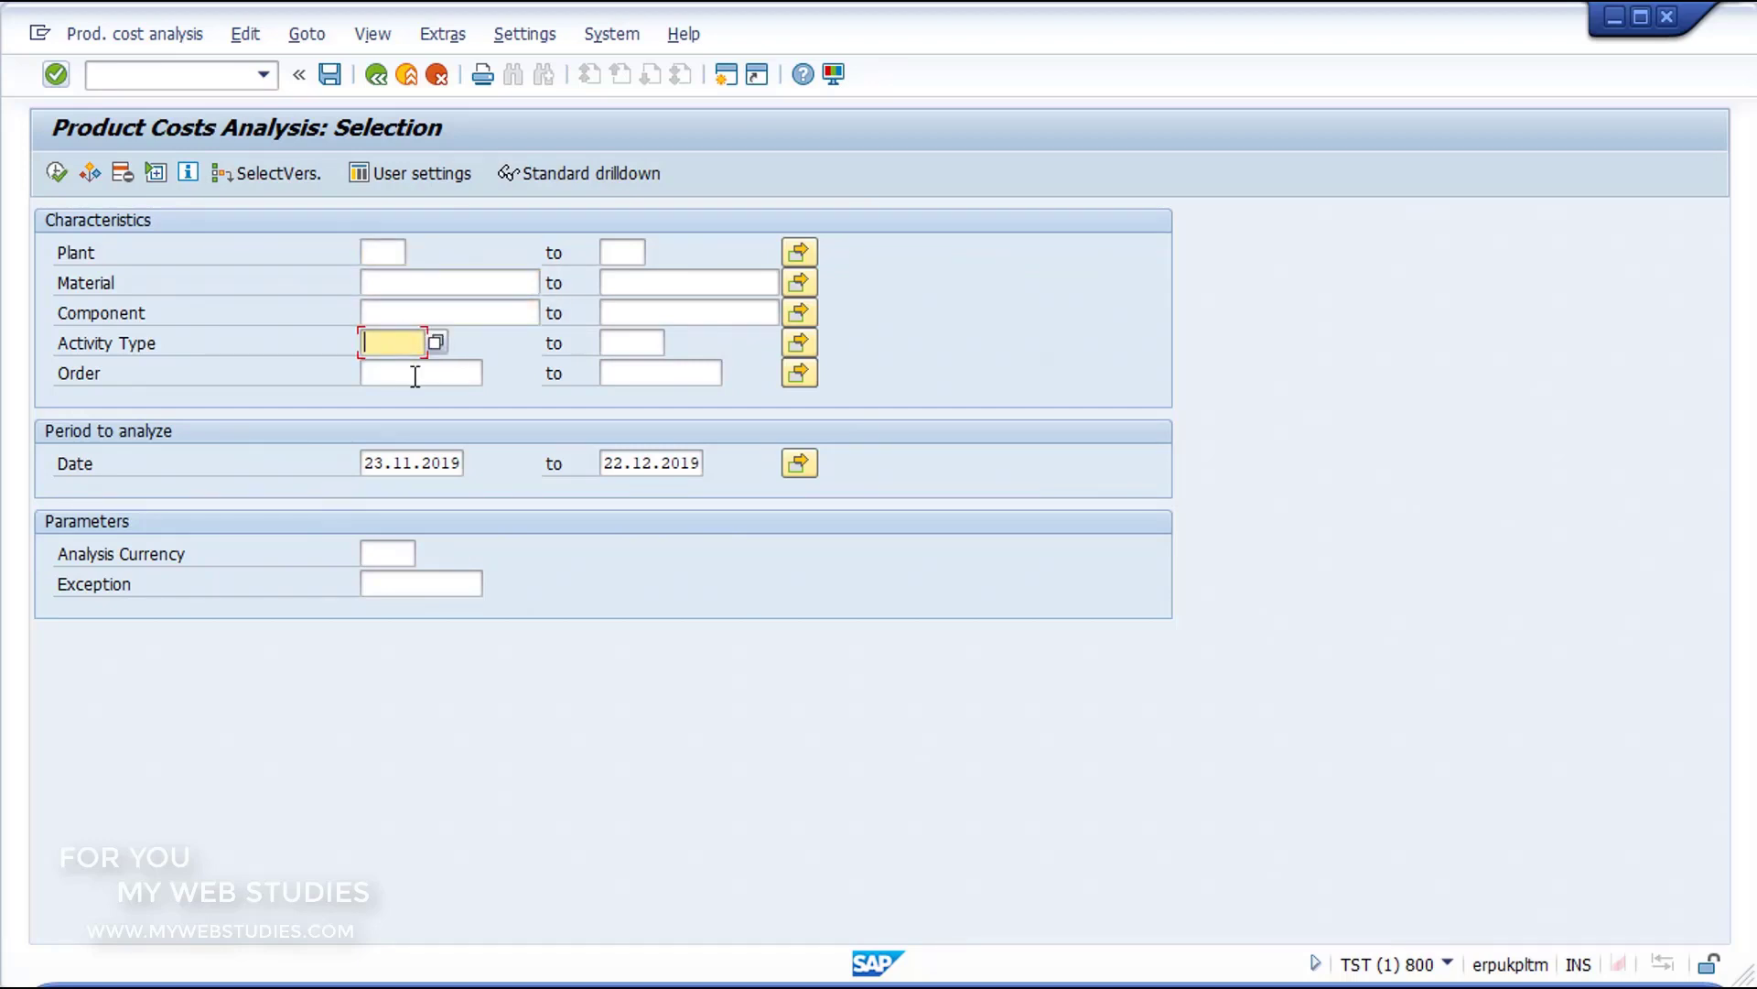
pyautogui.click(417, 376)
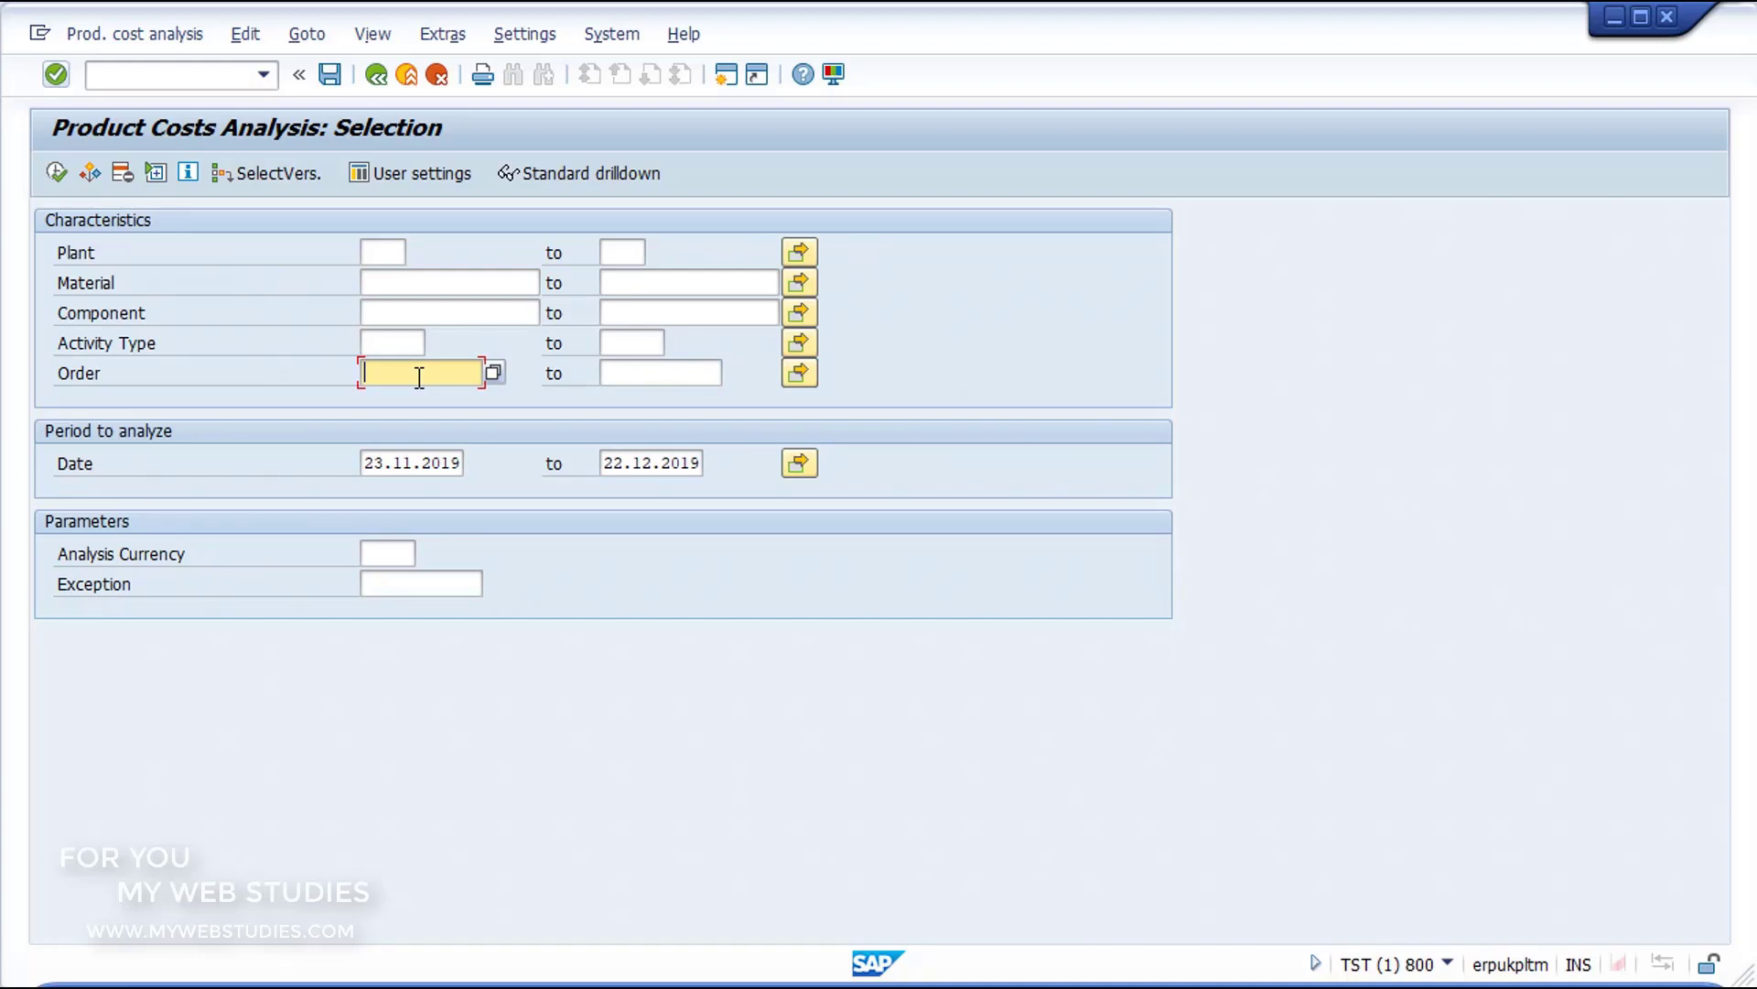
# Step: Open the multiple selection for Plant and enter 1000 as a single value to include
pyautogui.click(388, 244)
pyautogui.click(621, 250)
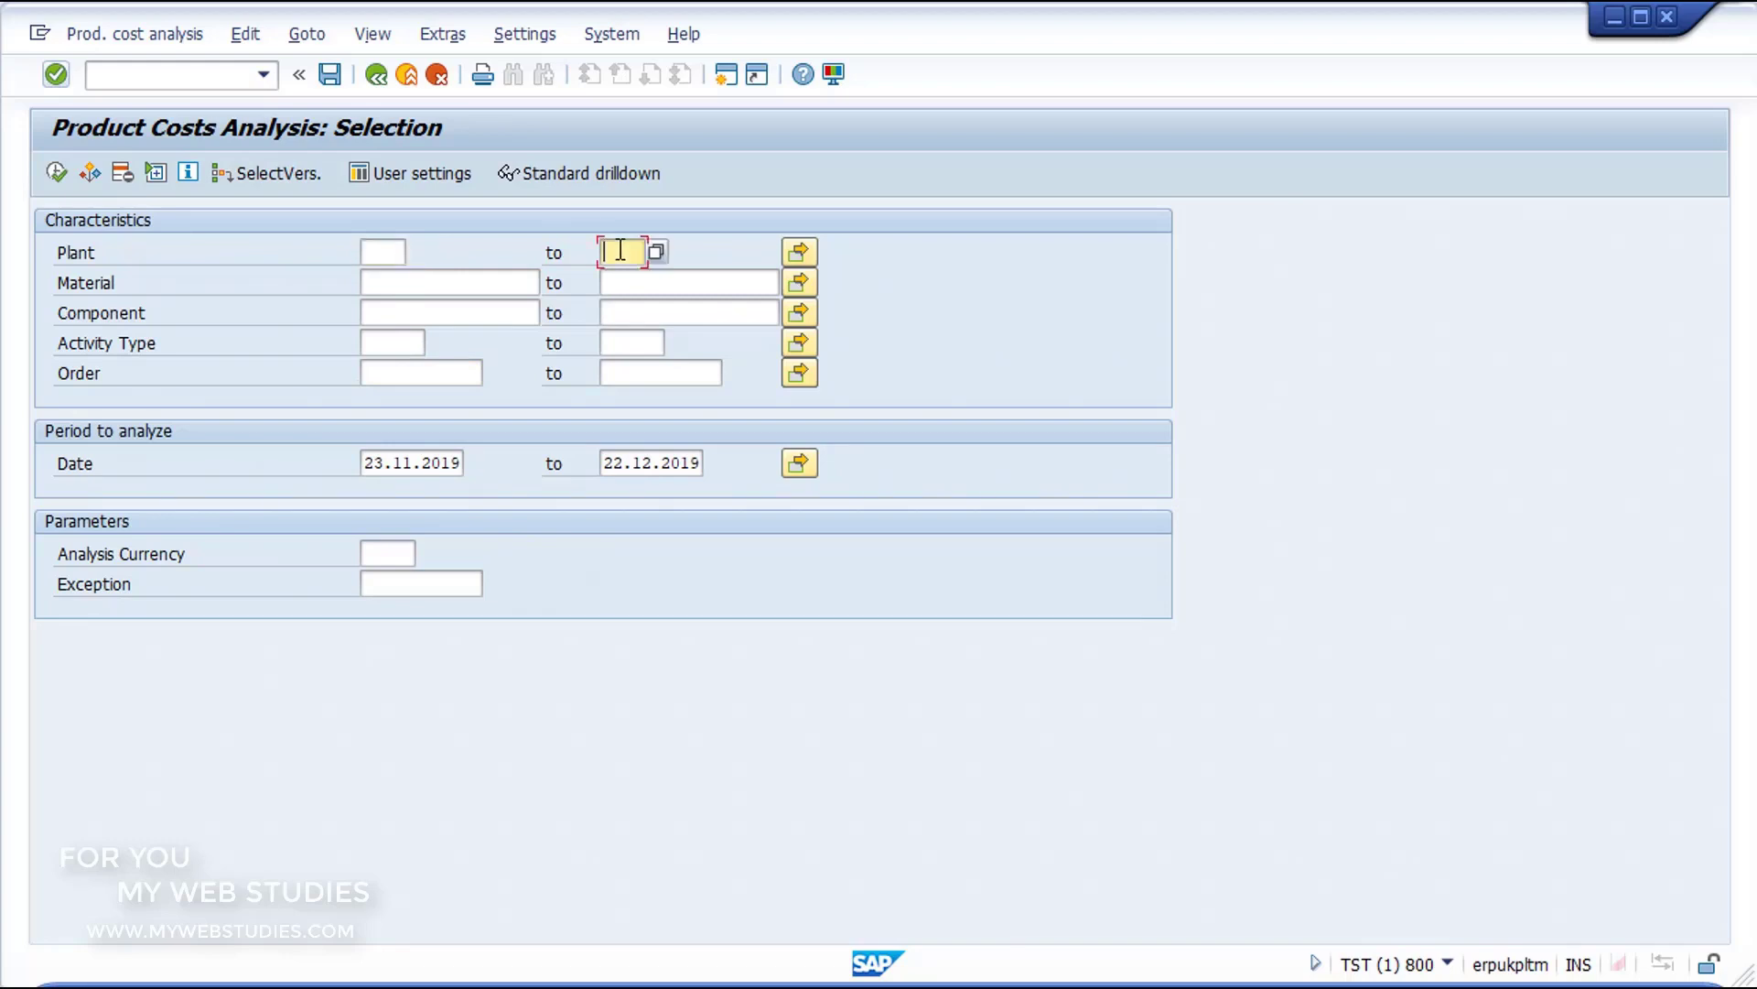
pyautogui.click(802, 254)
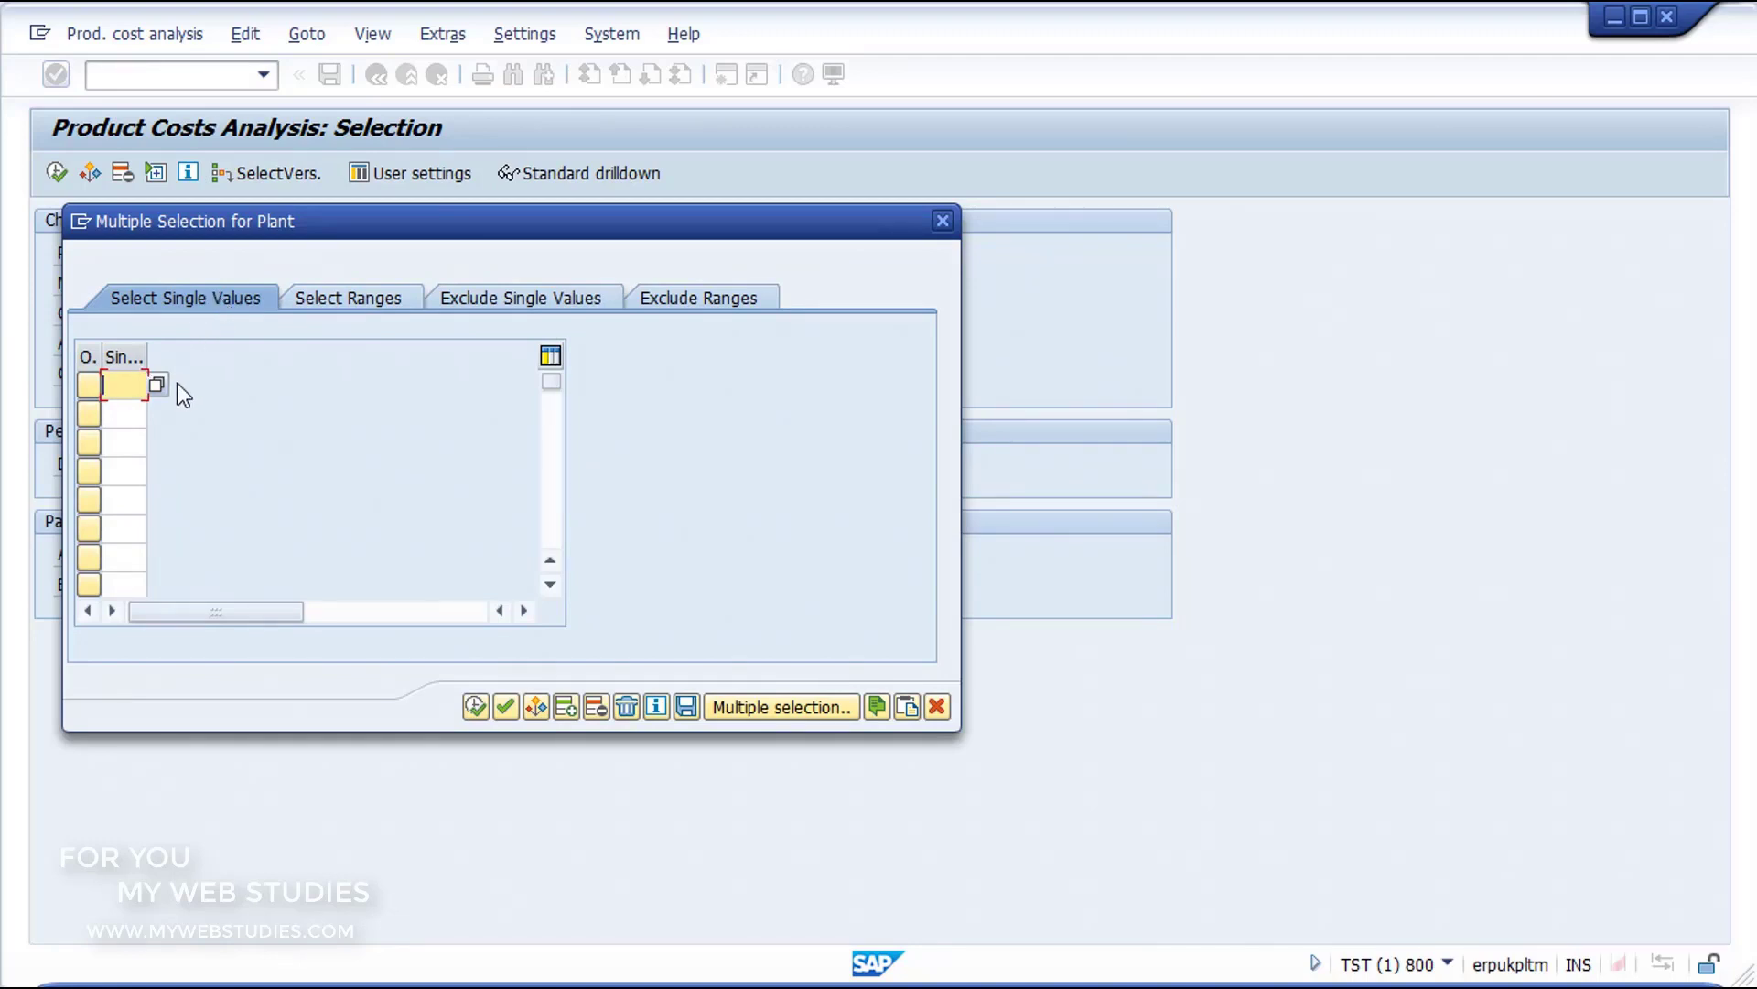
pyautogui.write('1000')
# Step: Add the plant range 0100 to 0200 to the selected ranges and go to the single values to exclude
pyautogui.click(333, 302)
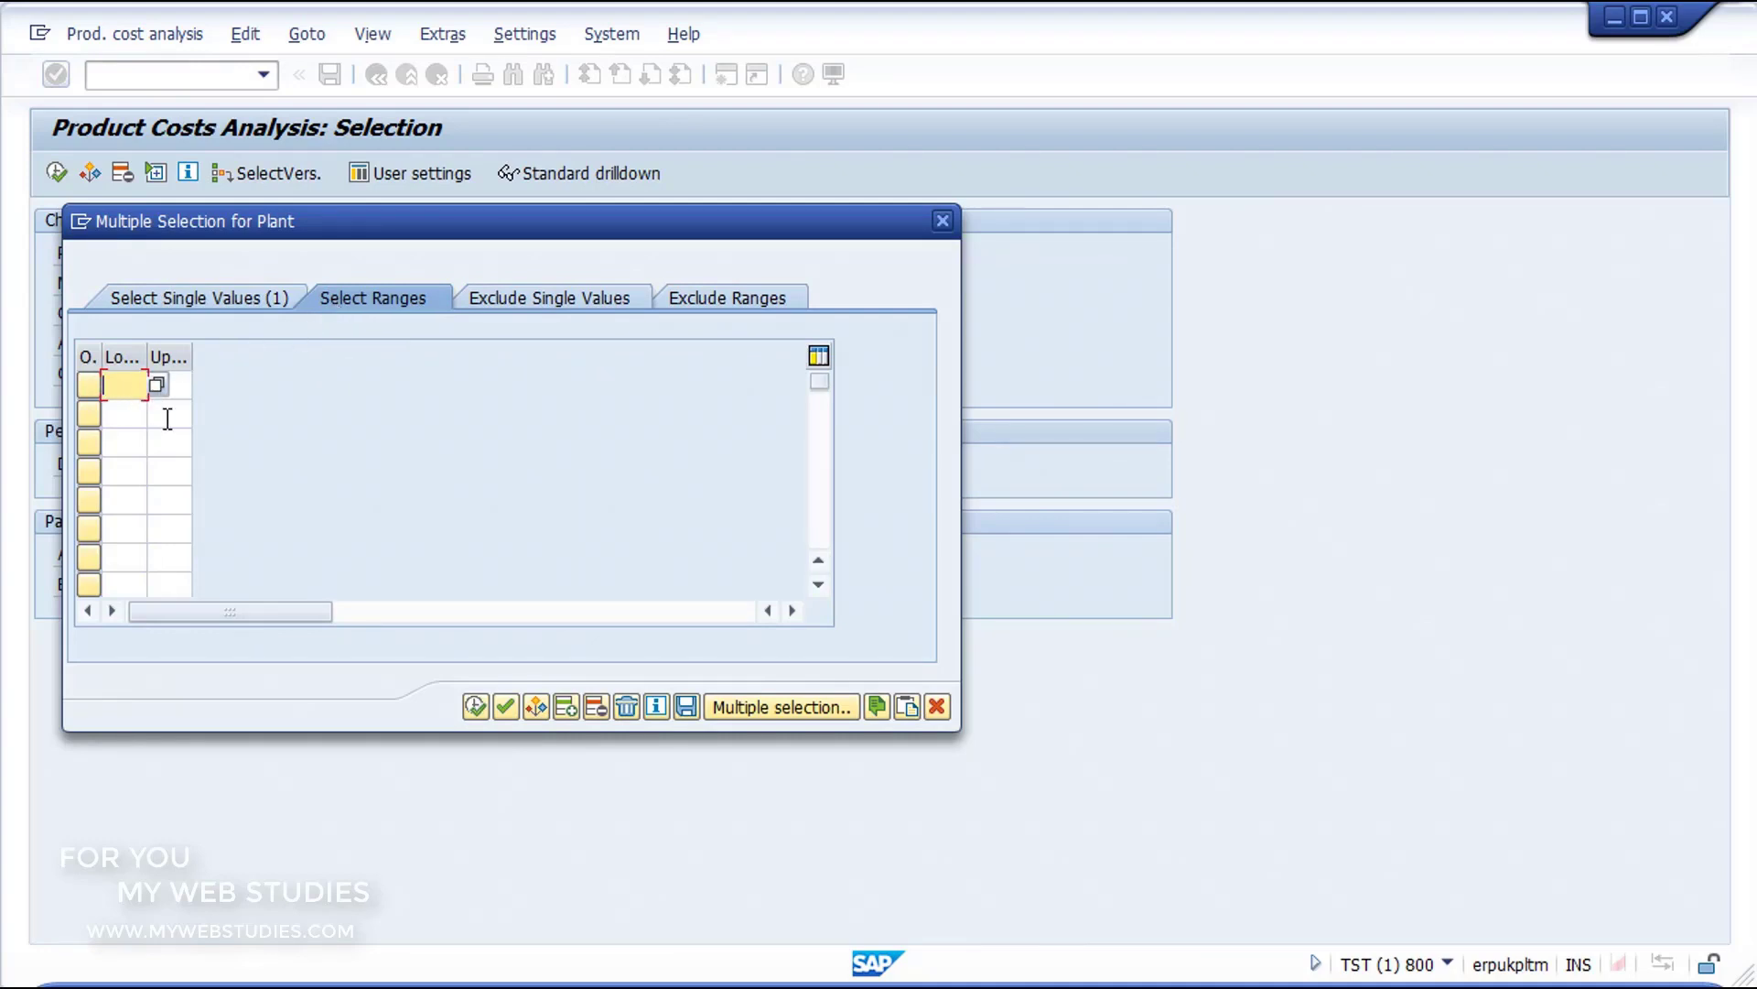
pyautogui.write('0100')
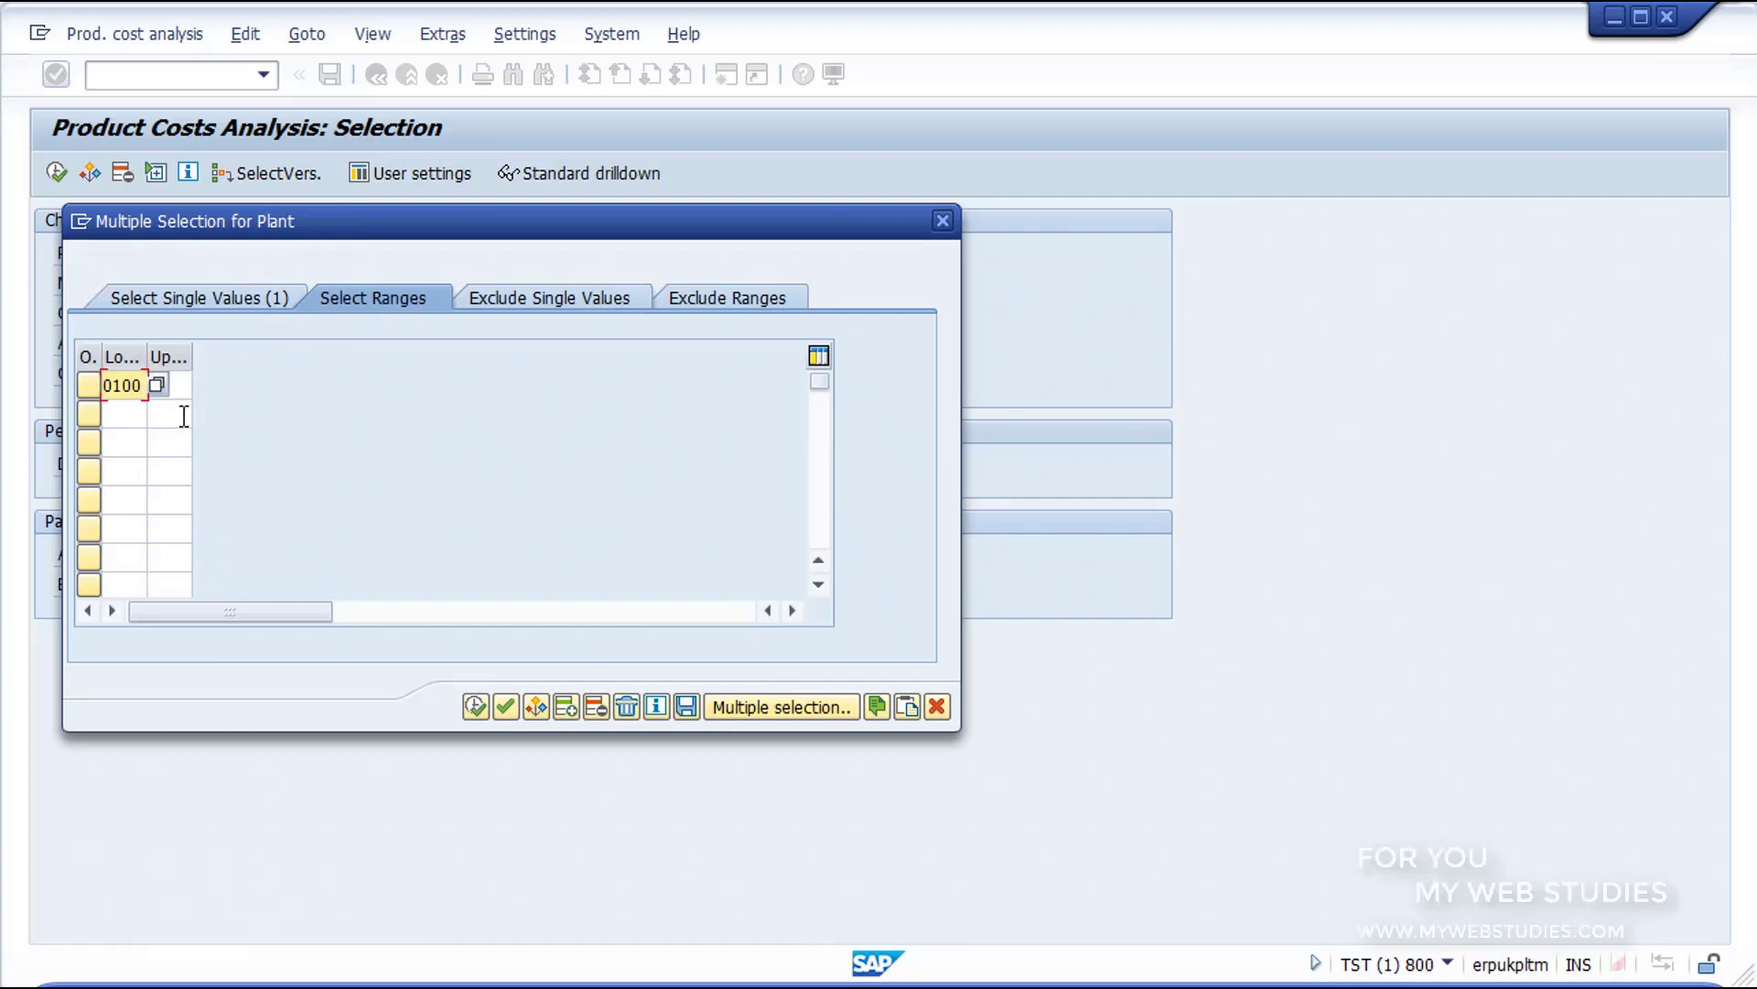
pyautogui.click(185, 394)
pyautogui.write('02')
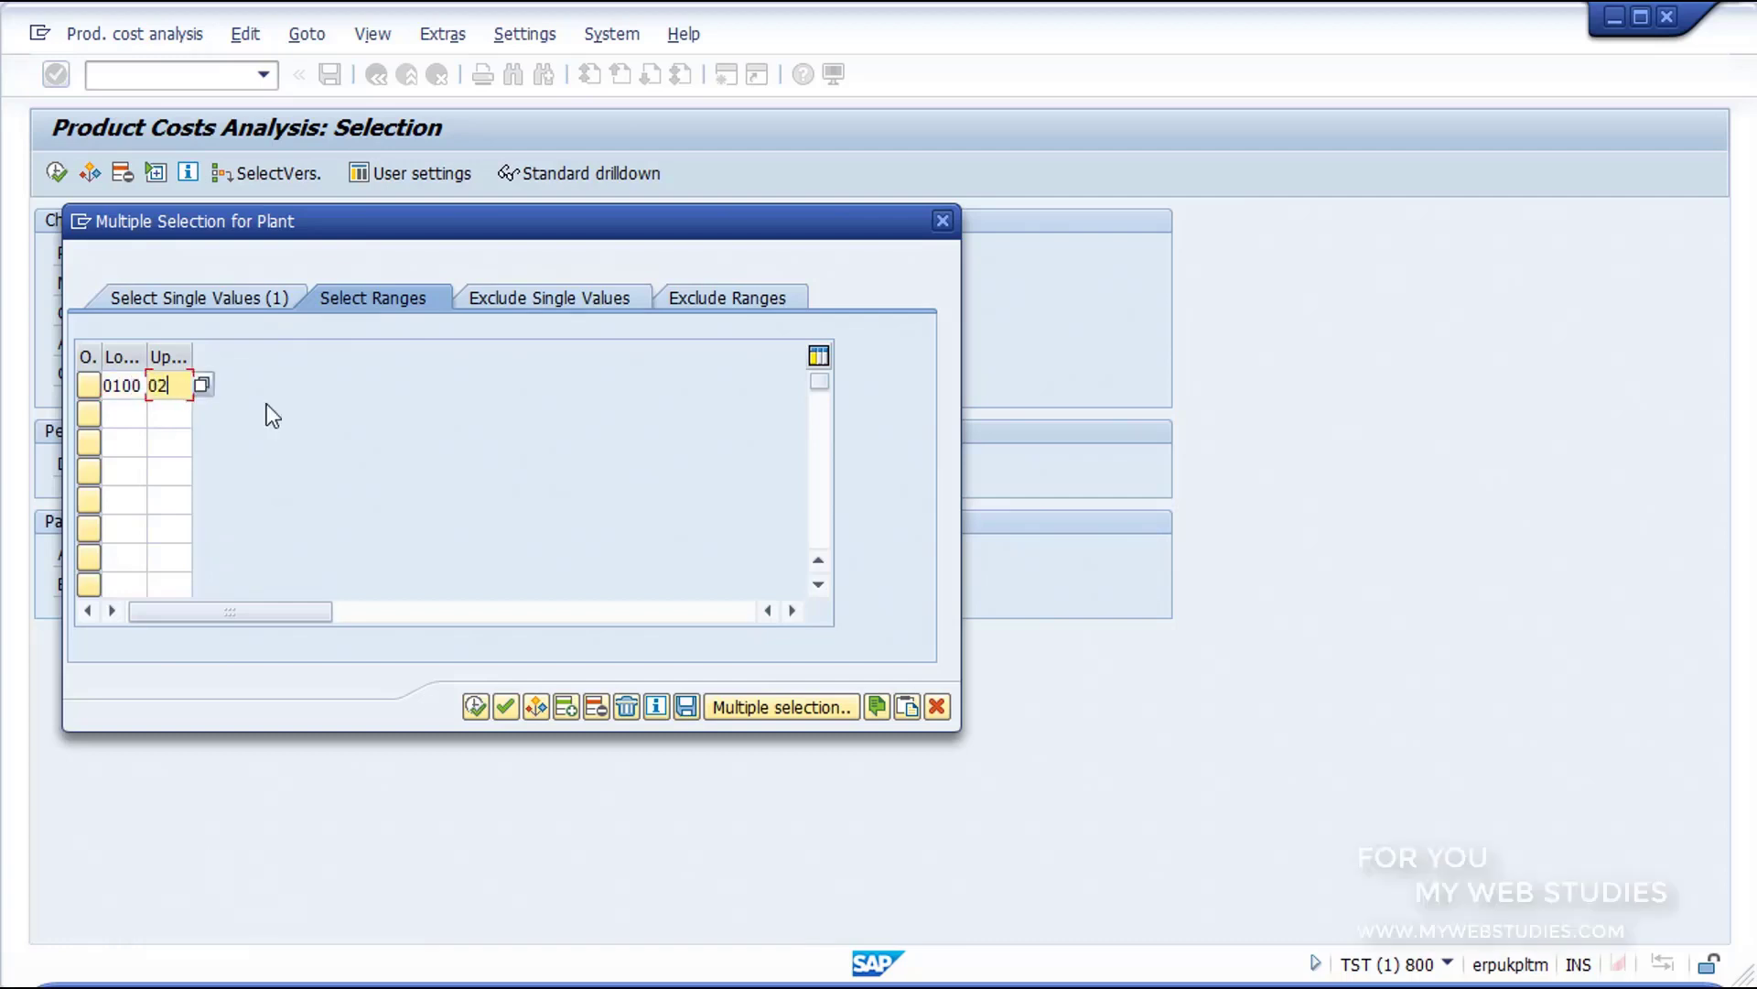
pyautogui.write('00')
pyautogui.click(519, 310)
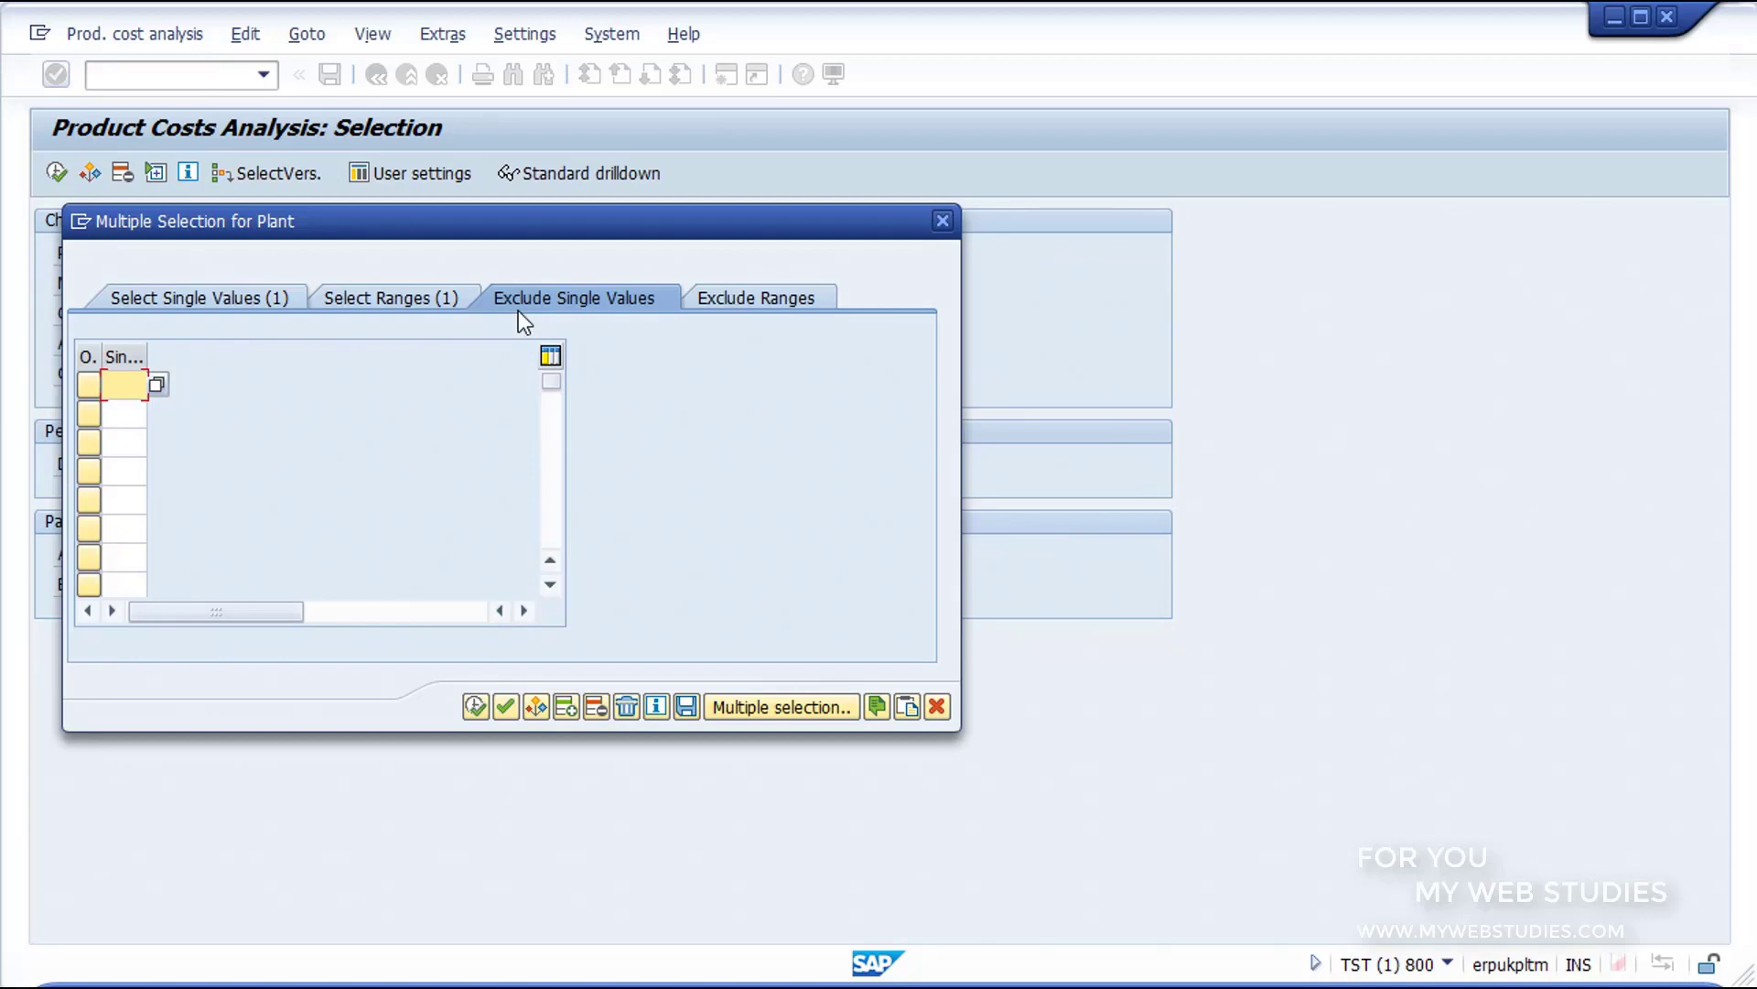
# Step: Add 0050 as a single plant value to exclude, view the ranges to exclude, and apply the multiple selection
pyautogui.write('0050')
pyautogui.click(734, 302)
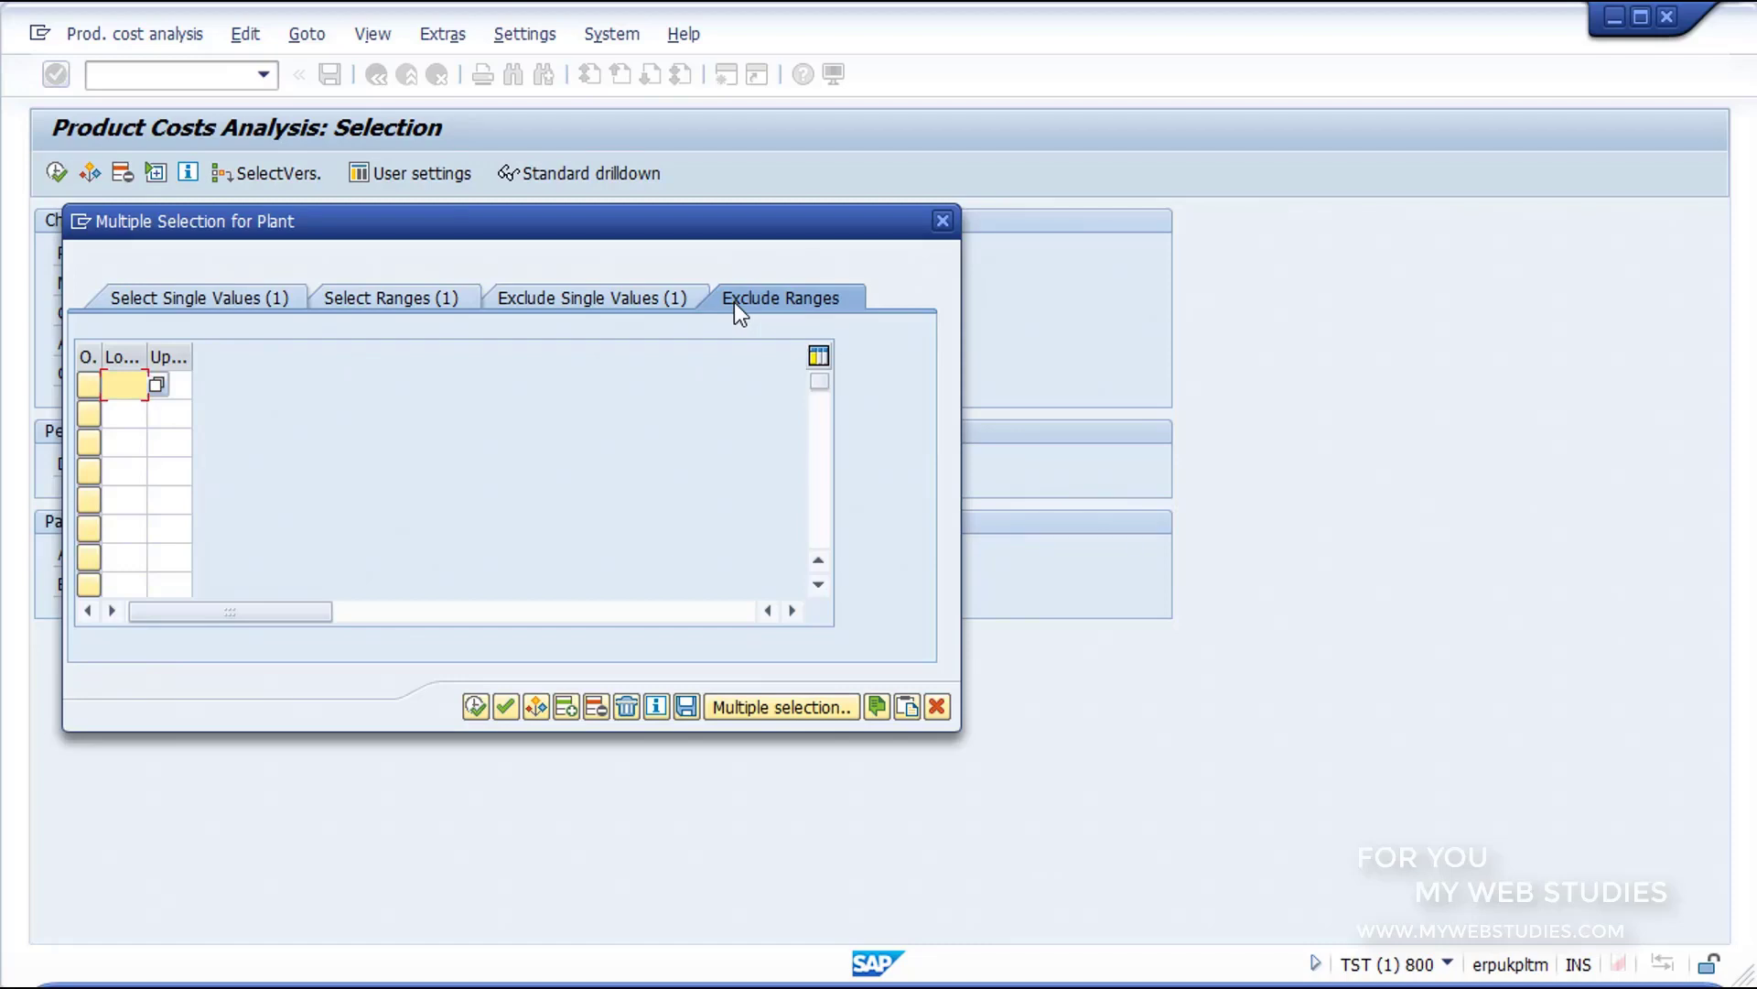
pyautogui.click(478, 712)
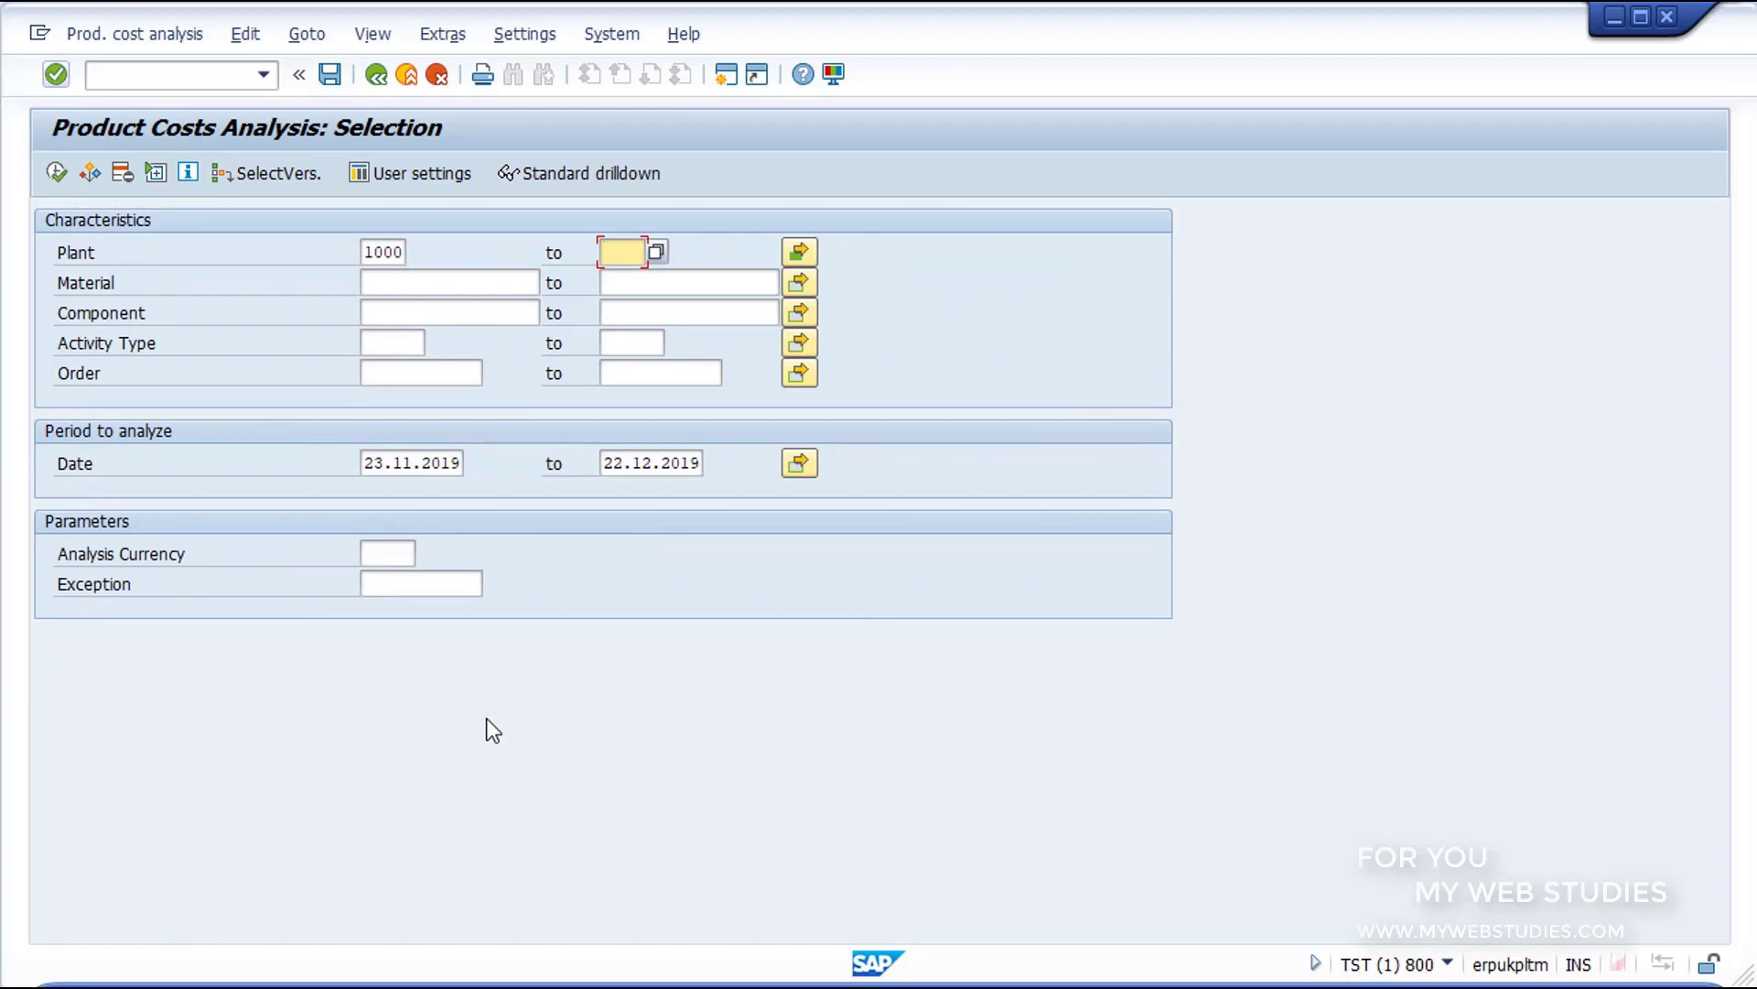
# Step: Reopen the multiple selection for Plant, delete all of its selection entries and apply the empty selection
pyautogui.click(798, 256)
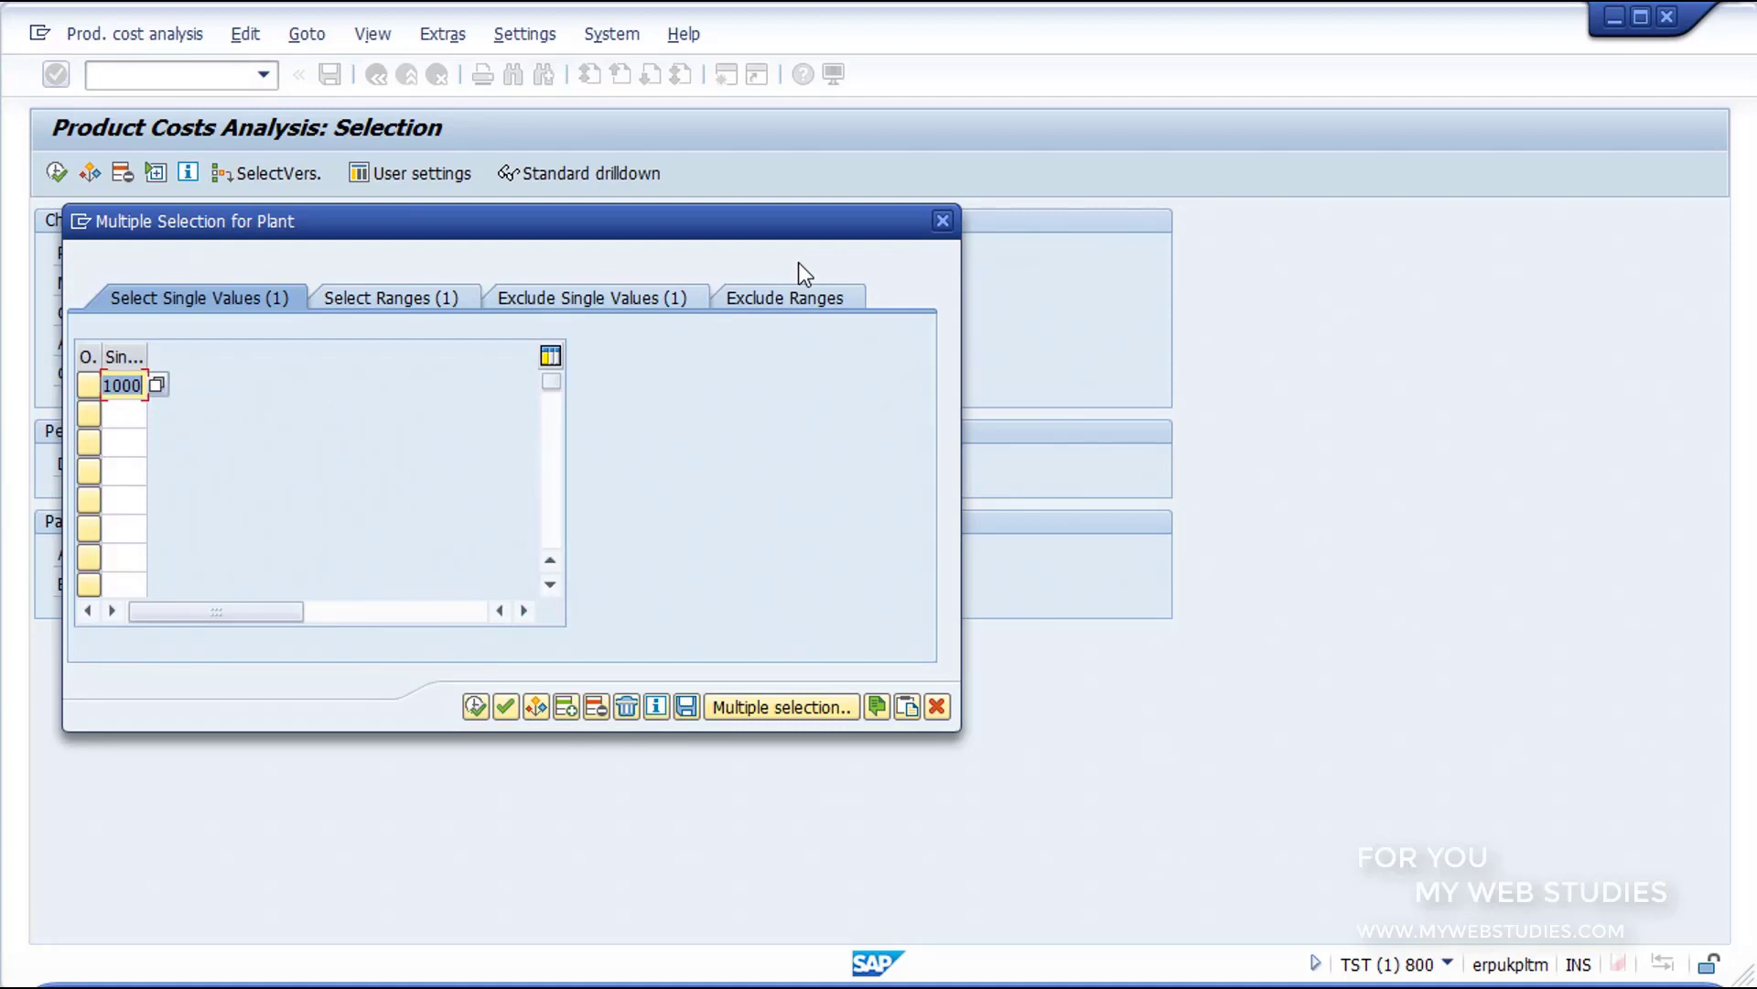
pyautogui.click(629, 705)
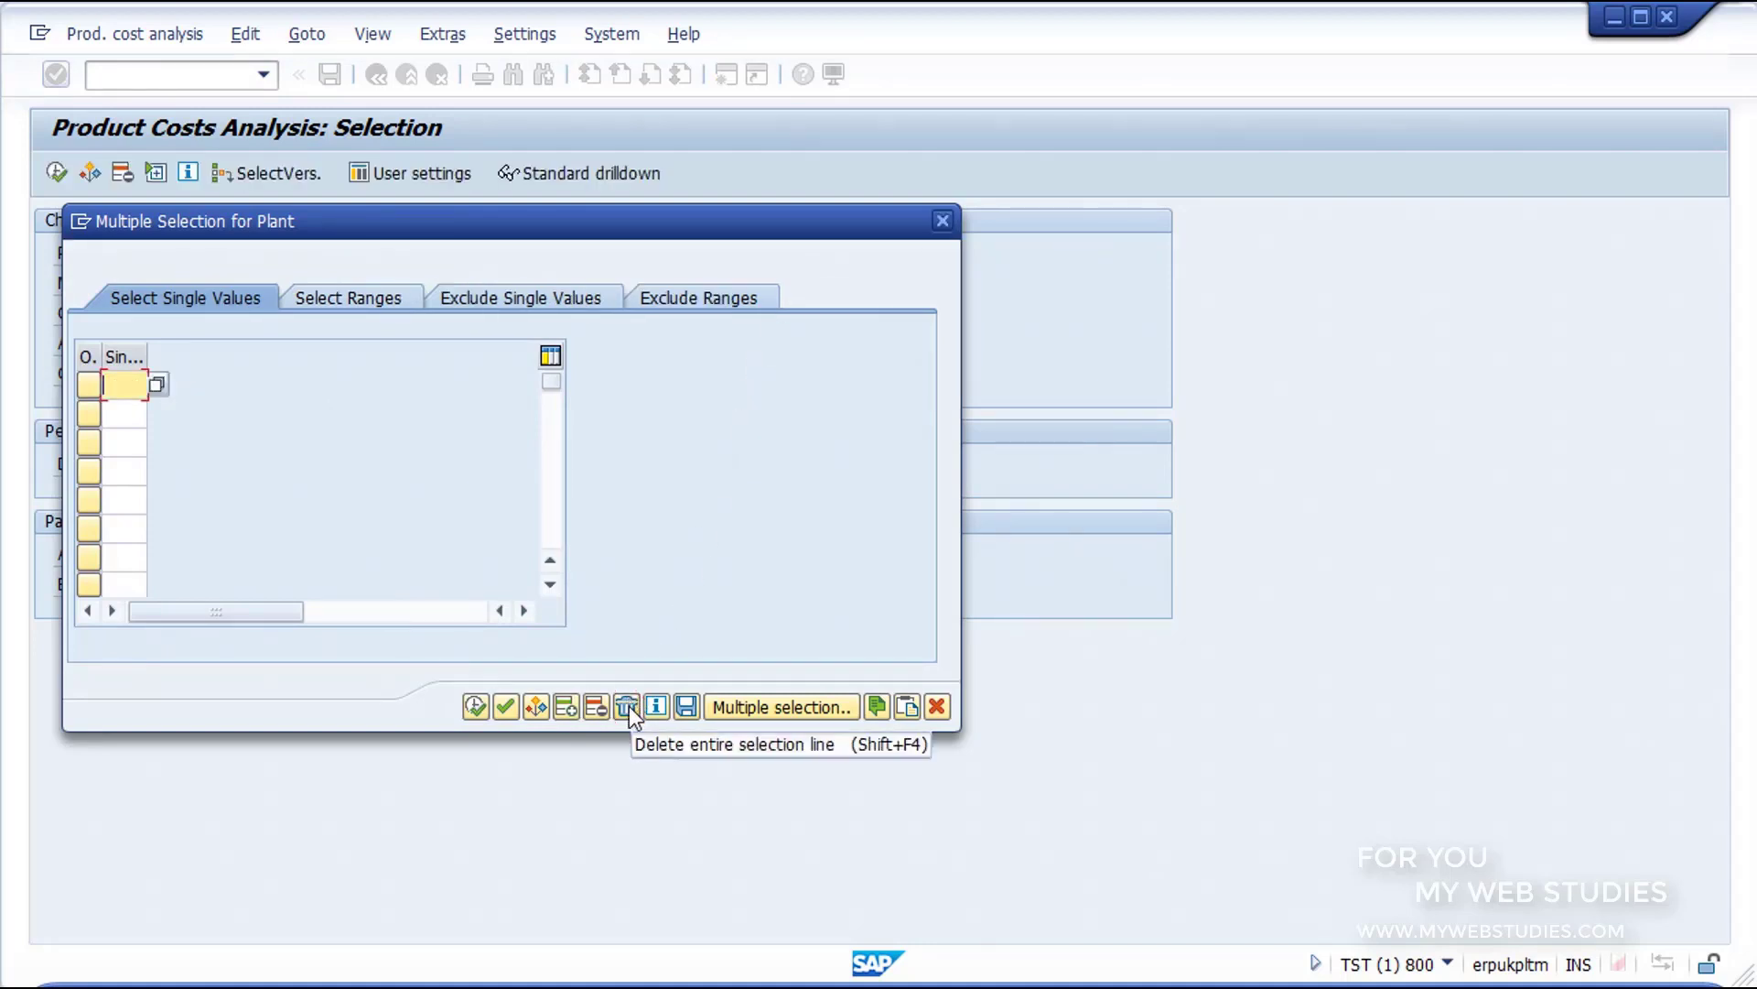
pyautogui.click(475, 706)
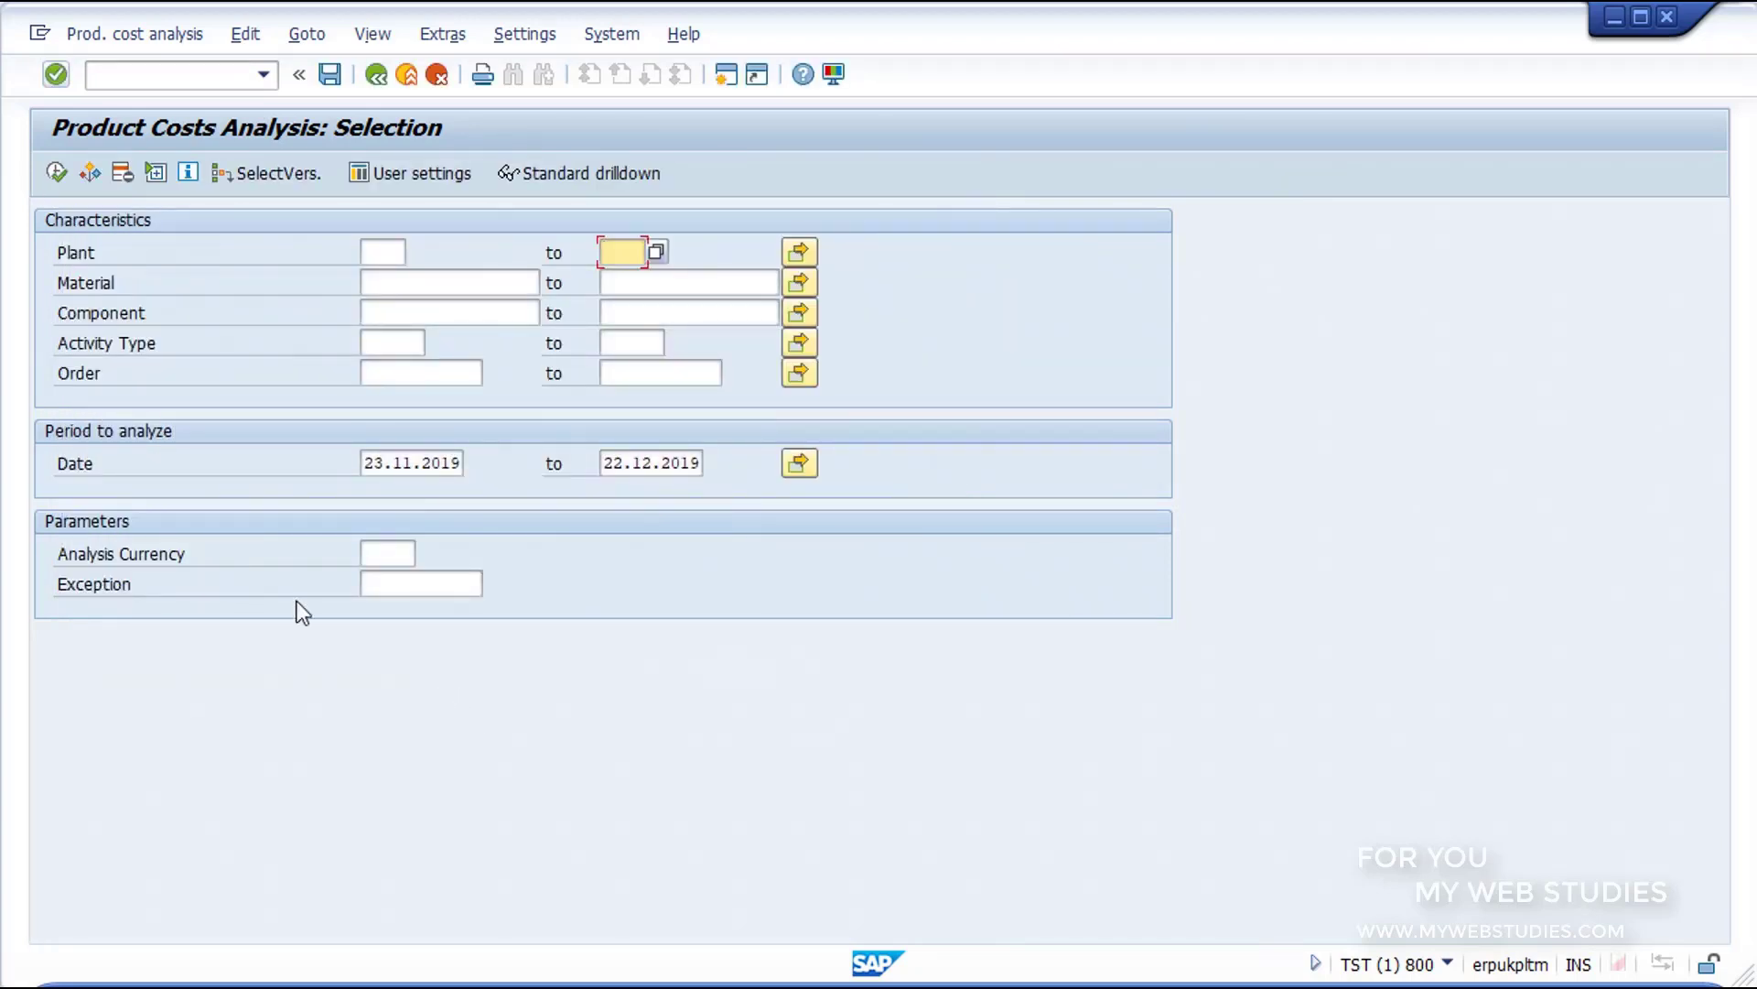
# Step: Set the start date of the period to analyze to 01.01.2019
pyautogui.hotkey('ctrl', 'shift', 'd')
pyautogui.moveTo(30, 416)
pyautogui.mouseDown()
pyautogui.moveTo(317, 471)
pyautogui.moveTo(849, 499)
pyautogui.mouseUp()
pyautogui.click(413, 462)
pyautogui.moveTo(336, 462); pyautogui.dragTo(317, 462)
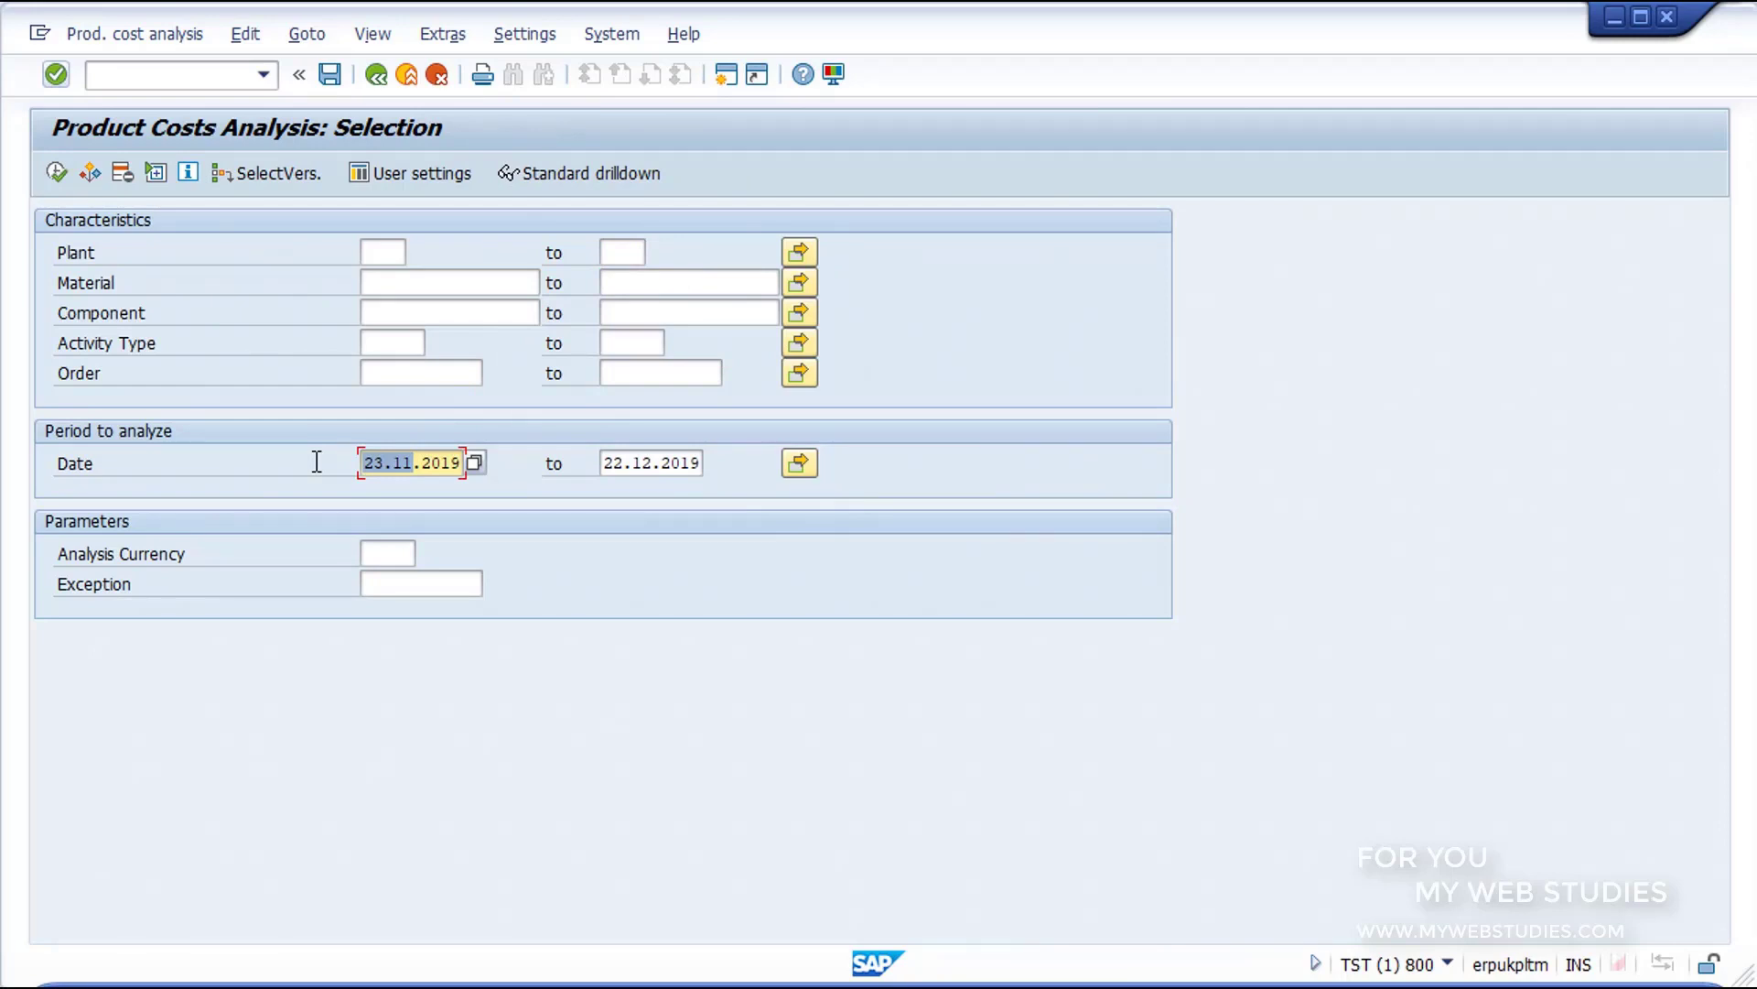
pyautogui.write('01.01')
pyautogui.click(635, 460)
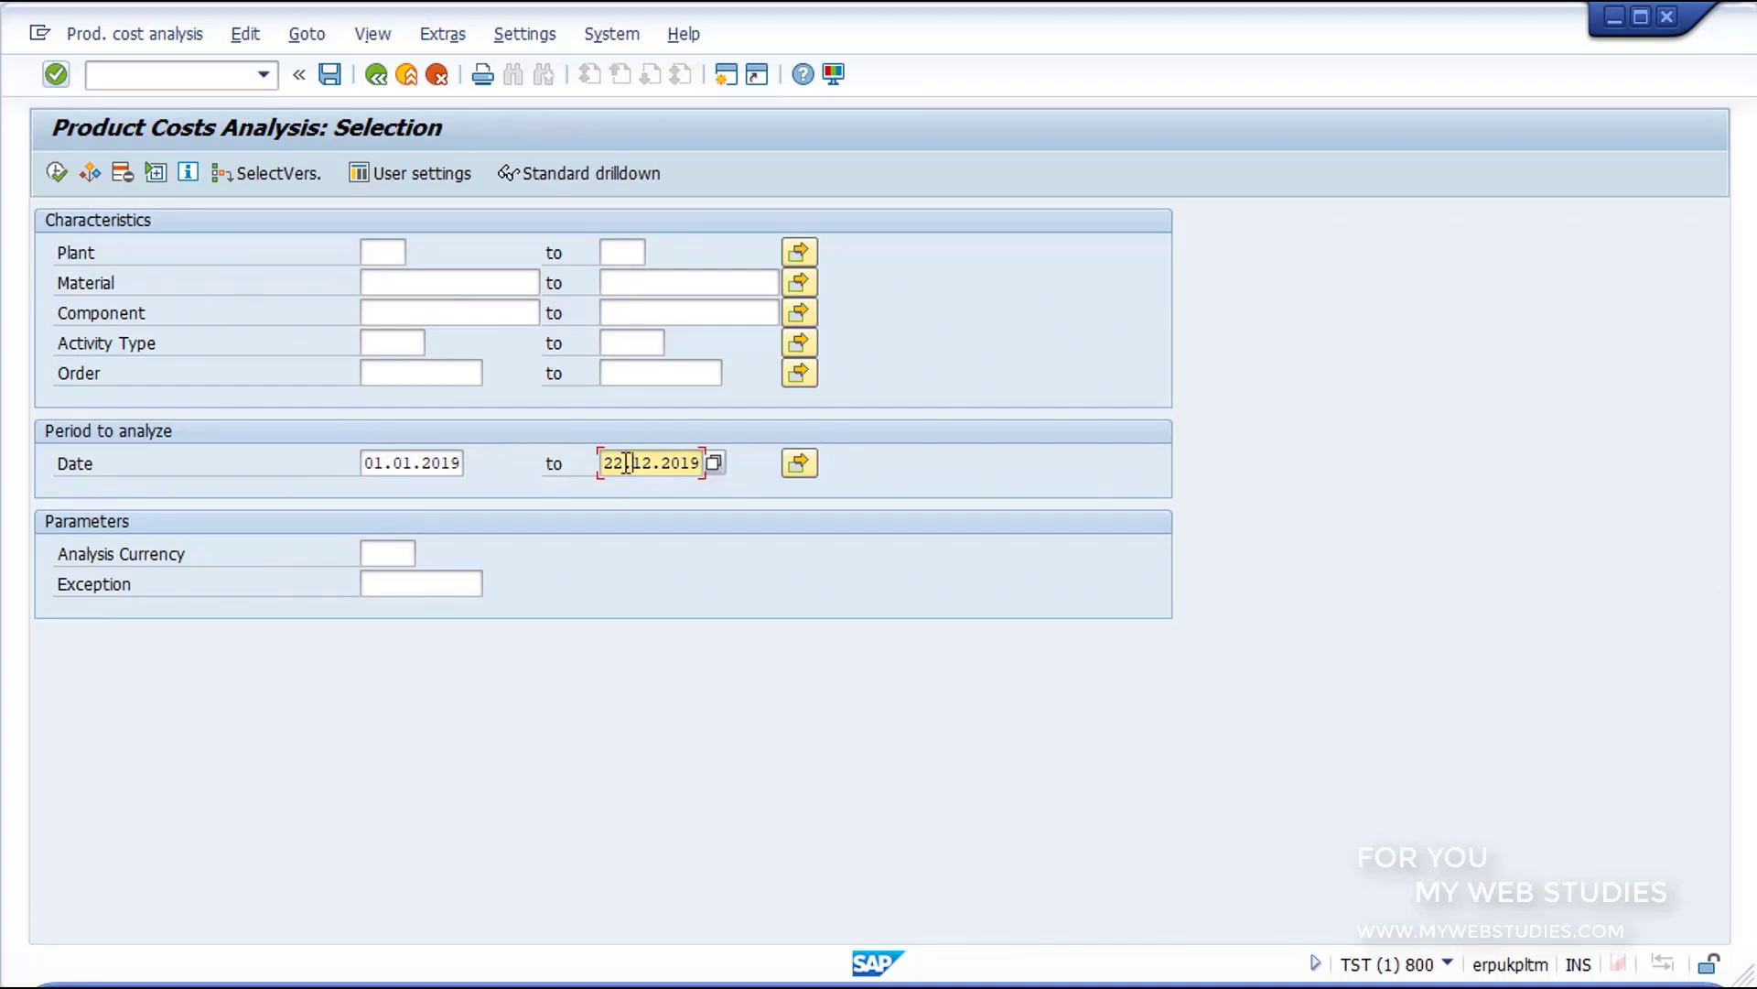
# Step: Review the analysis currency and exception parameters, leave them empty, and execute the product costs analysis
pyautogui.moveTo(36, 514); pyautogui.dragTo(281, 573)
pyautogui.moveTo(526, 631); pyautogui.dragTo(556, 637)
pyautogui.press('Escape')
pyautogui.click(410, 566)
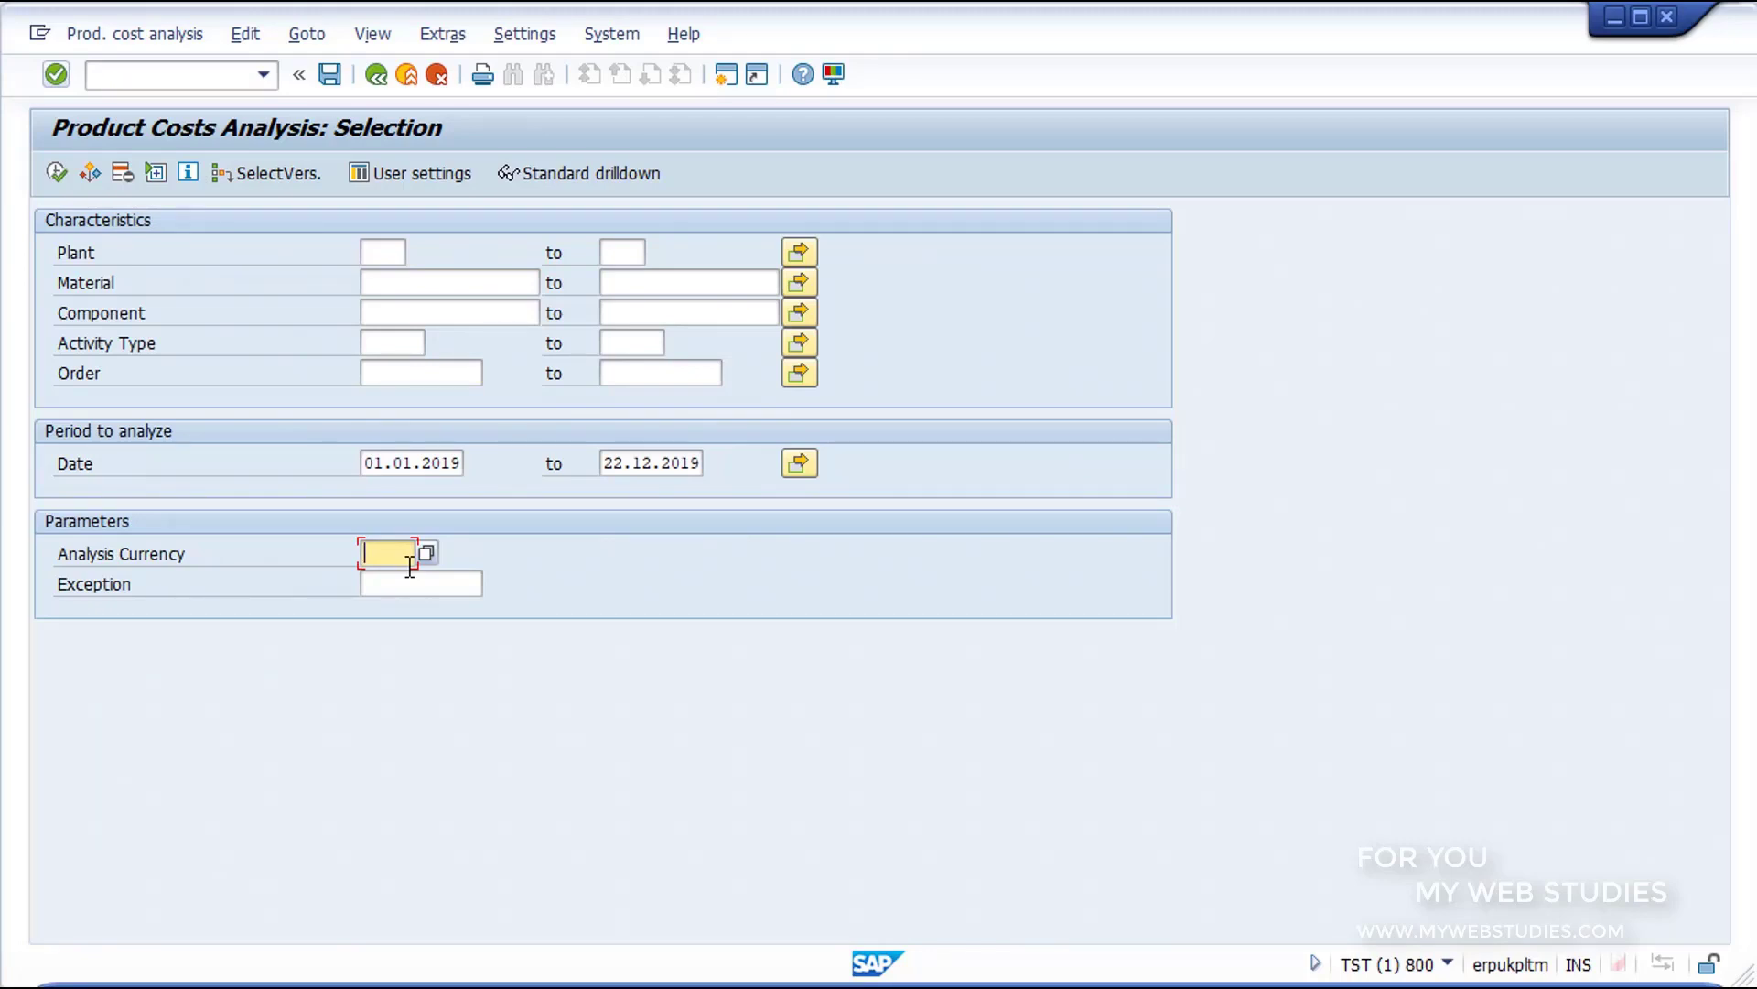
pyautogui.click(408, 464)
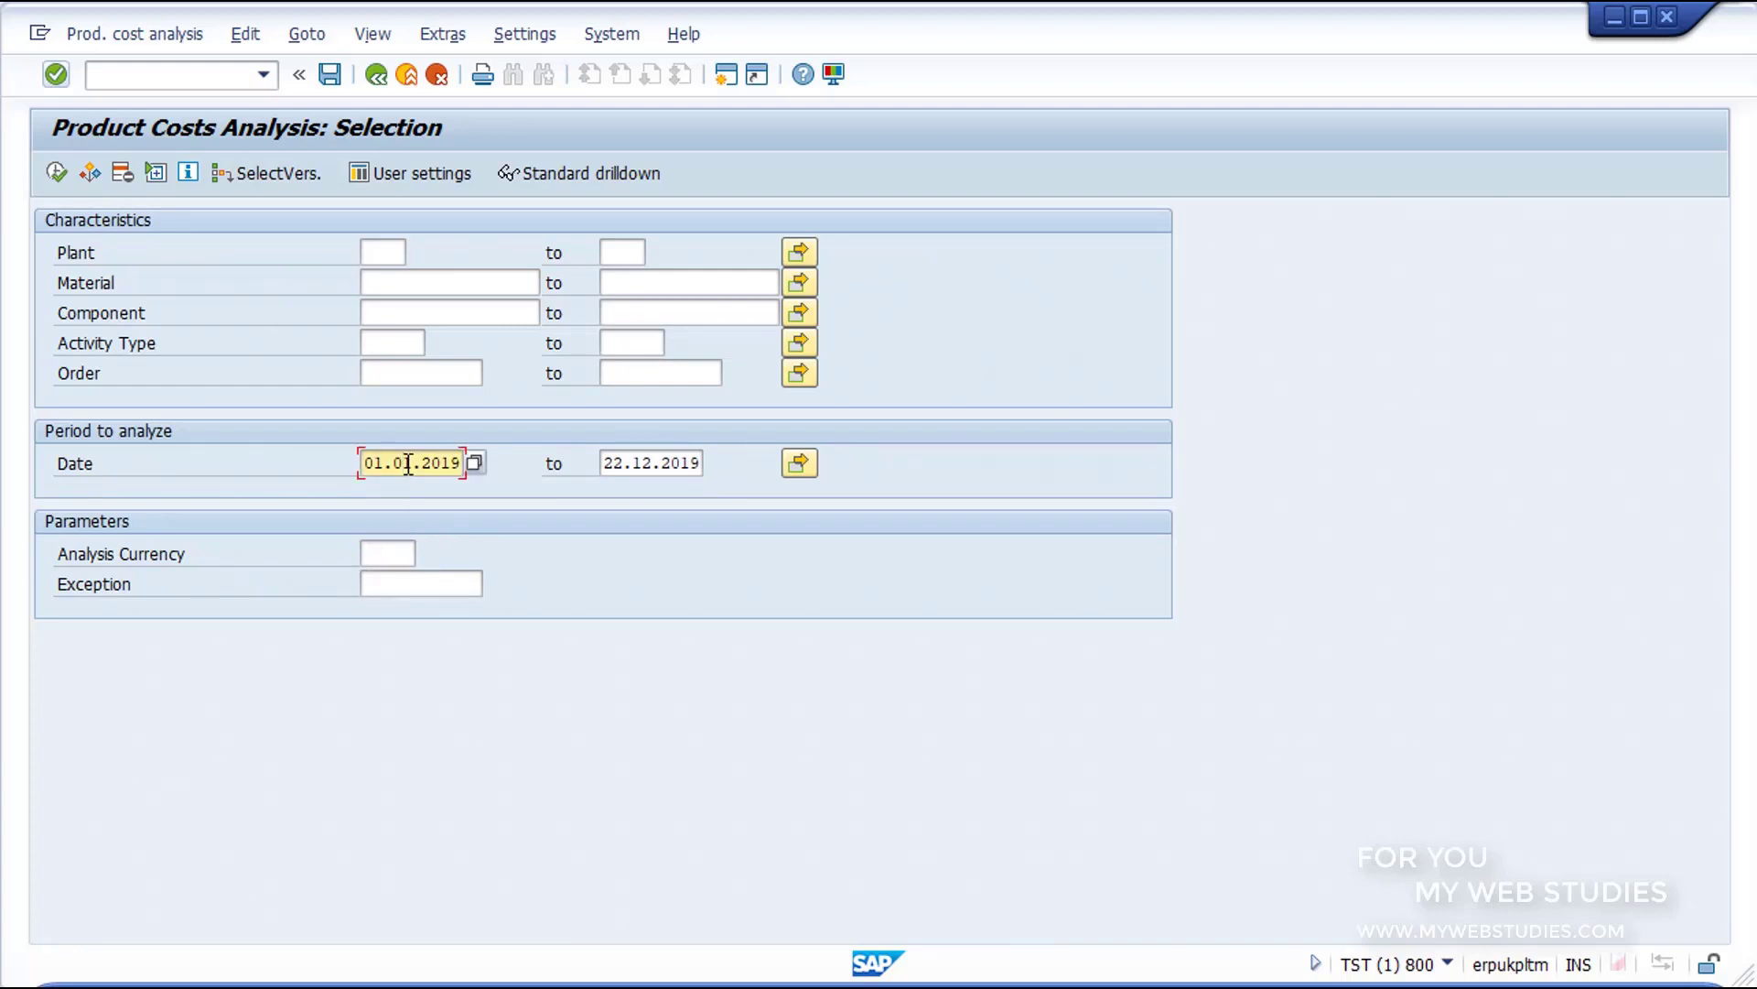
pyautogui.click(57, 173)
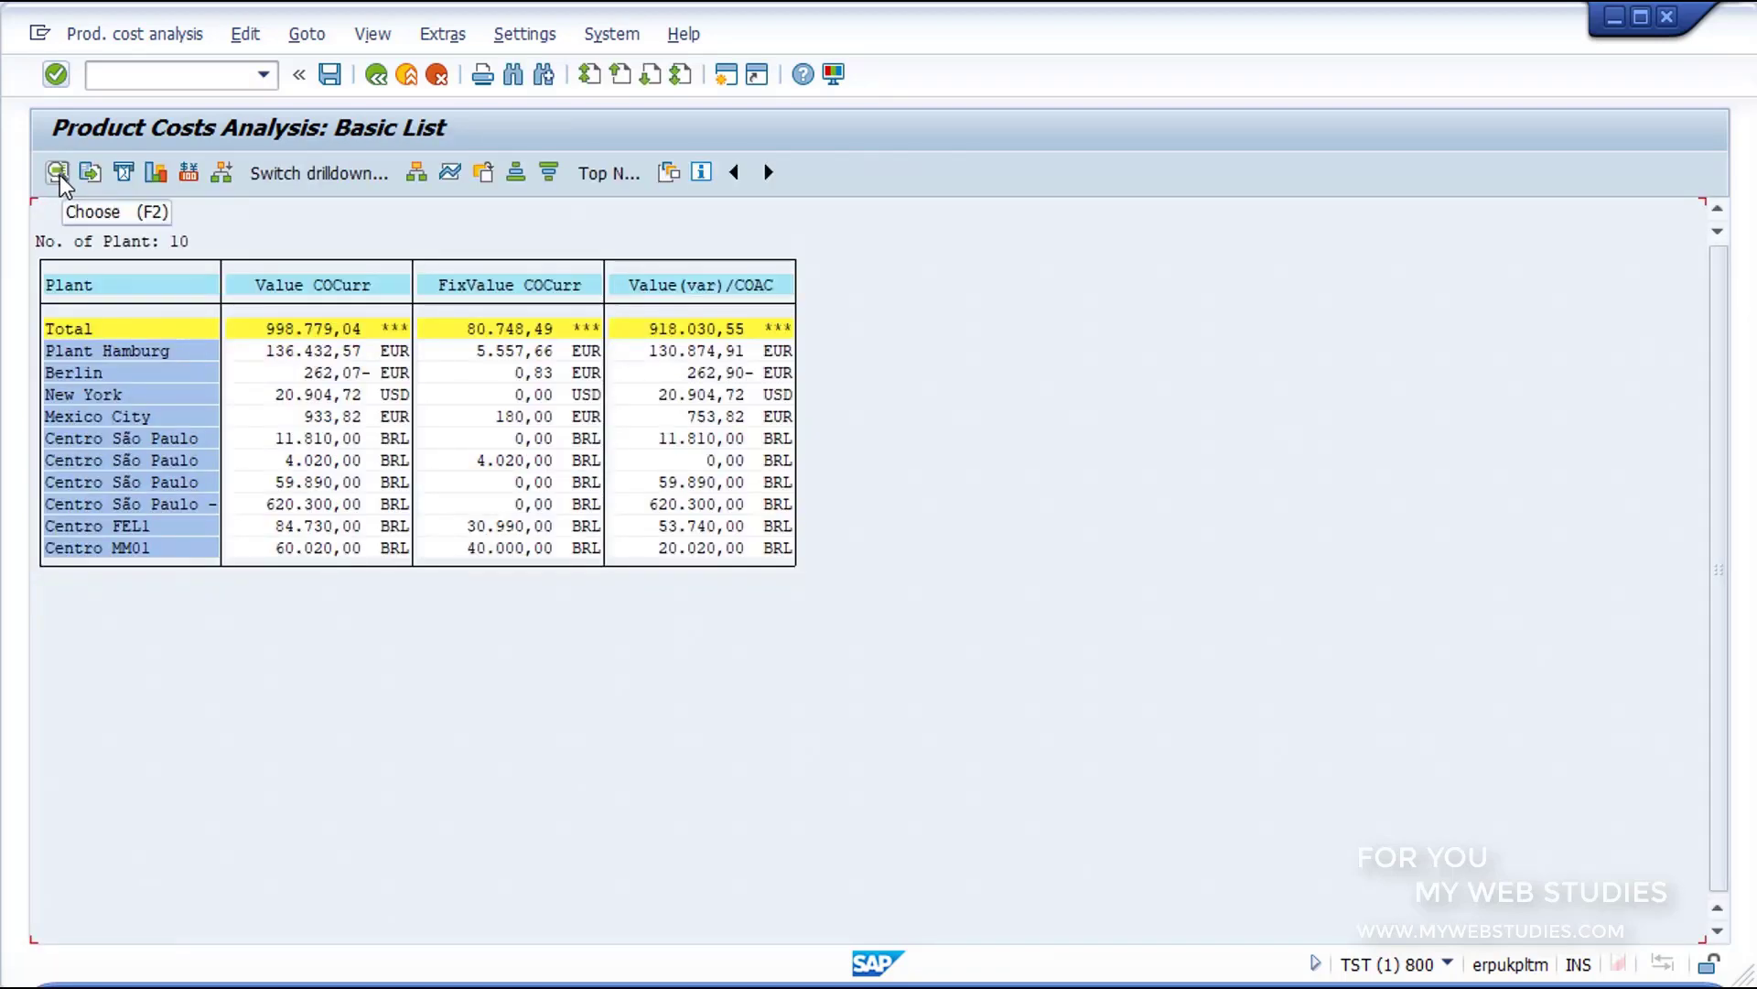
# Step: Examine the Plant, Value COCurr, FixValue COCurr and Value(var)/COAC columns of the basic list
pyautogui.click(106, 289)
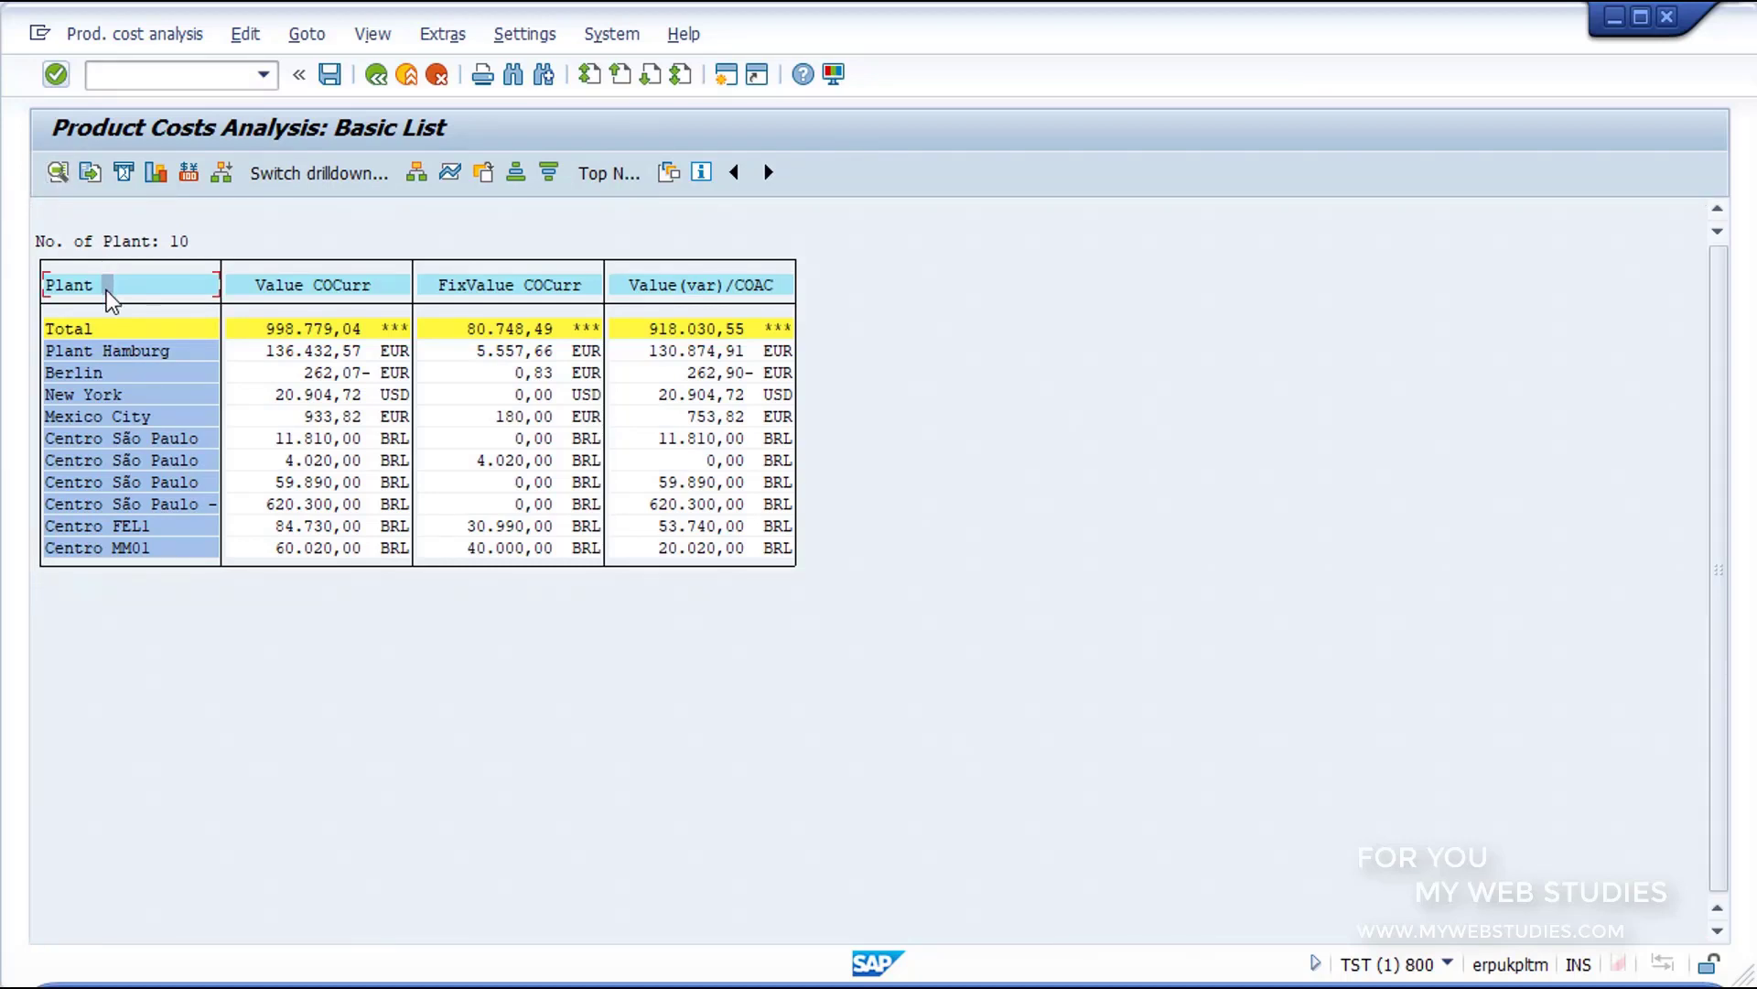
pyautogui.click(322, 288)
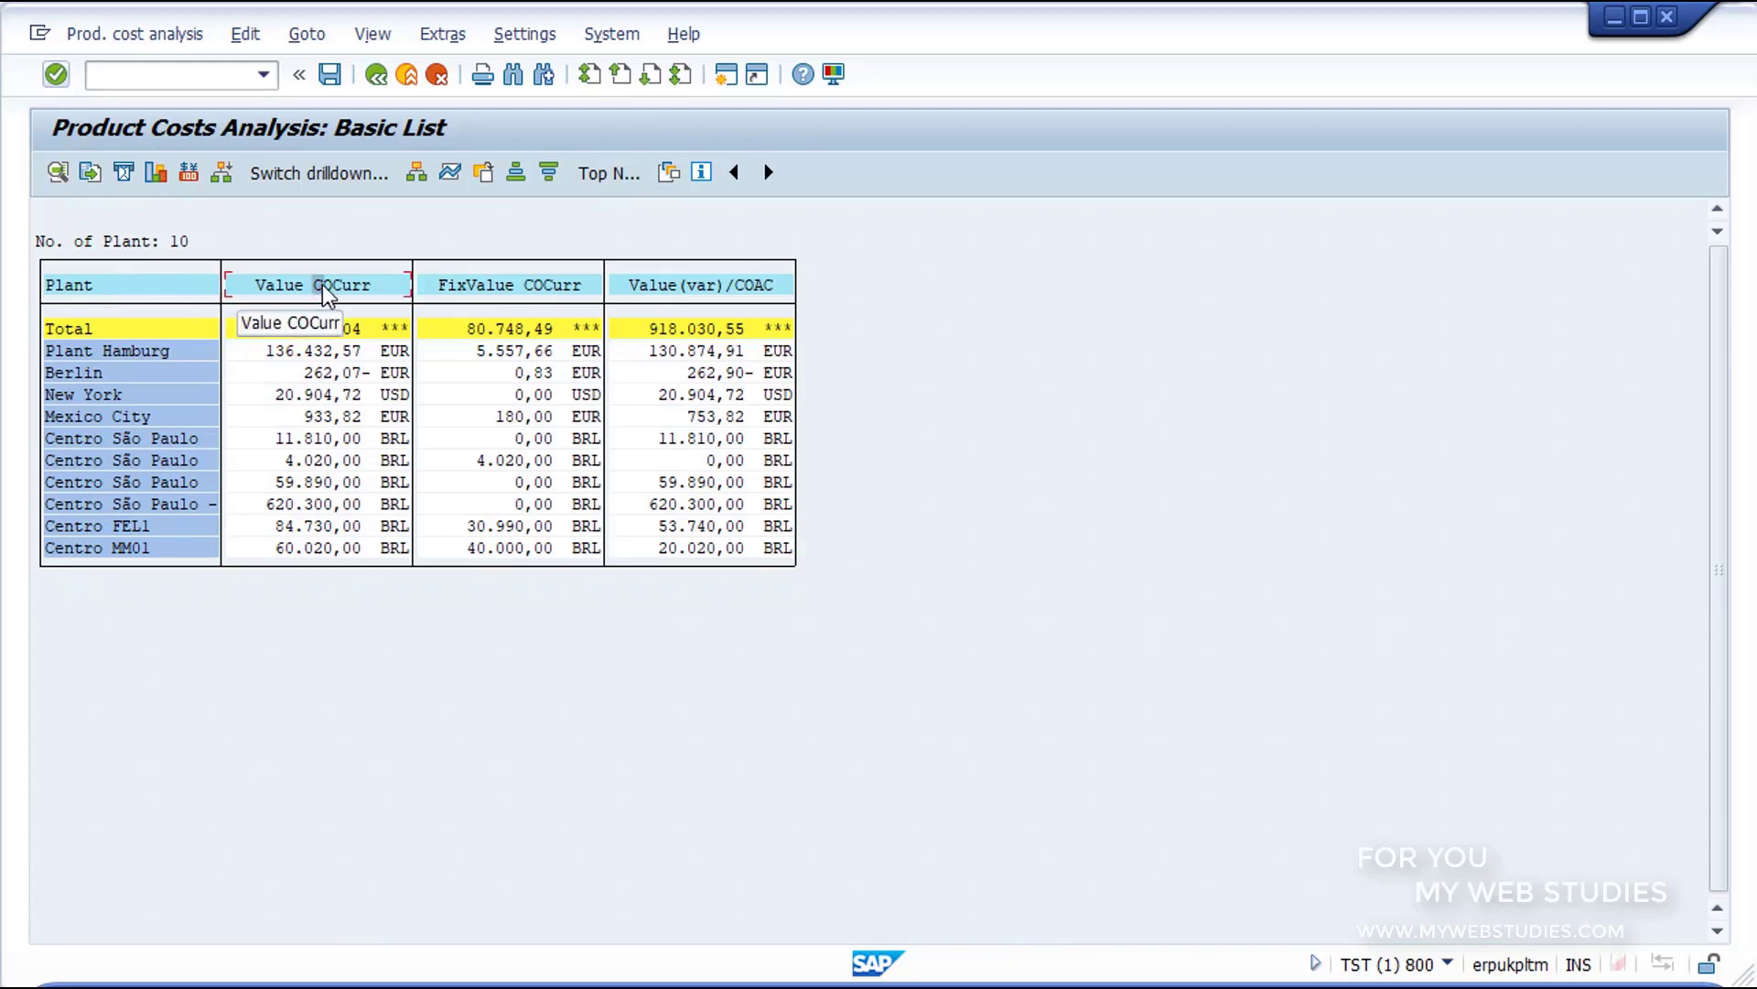
pyautogui.click(503, 292)
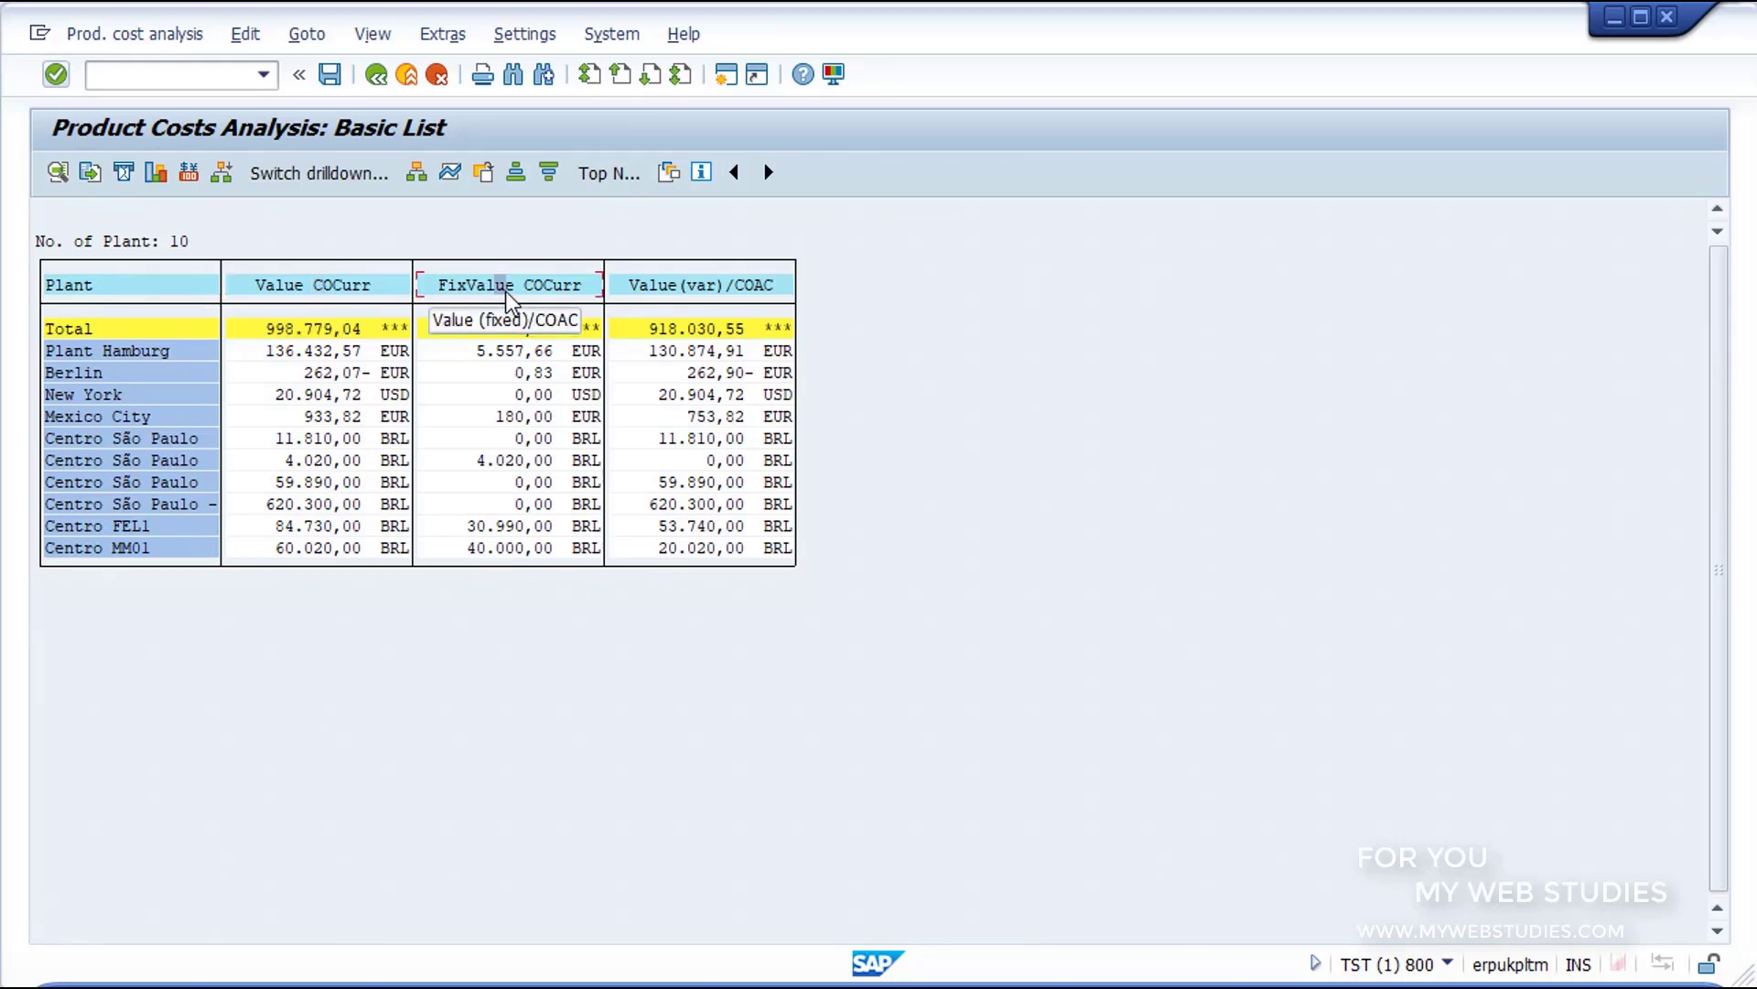
pyautogui.click(698, 291)
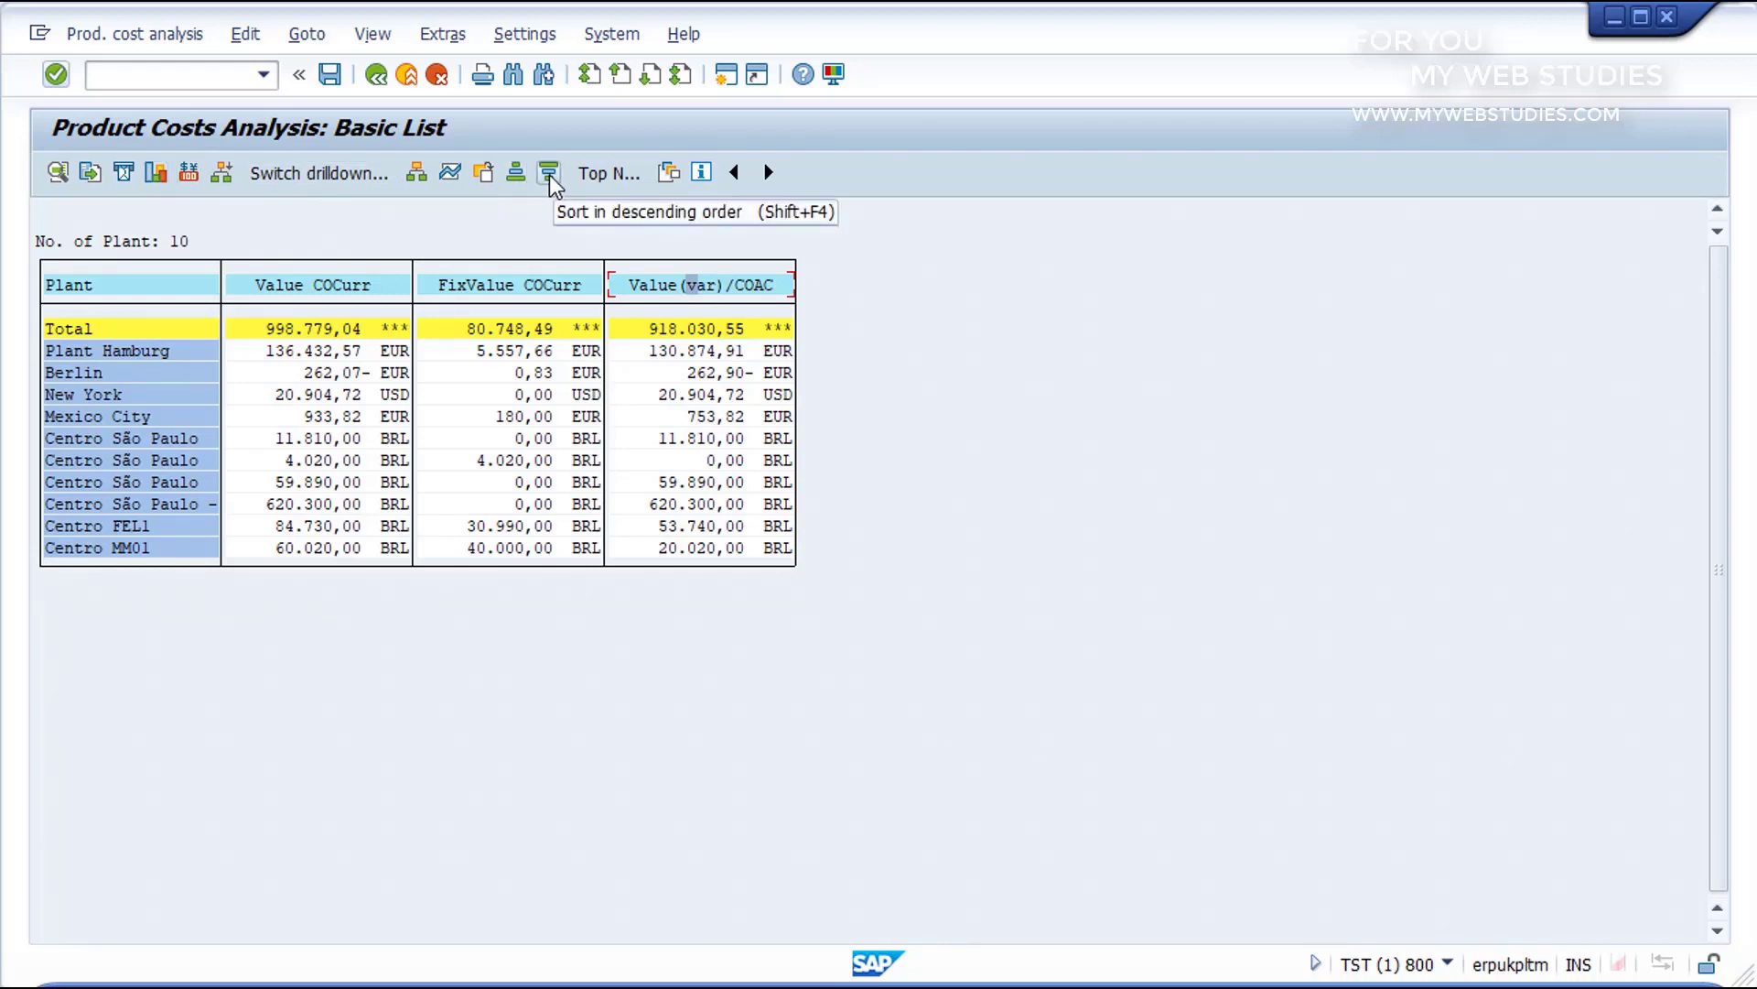
# Step: Switch the drilldown of the product costs list from plant to Material, and exit the transaction with /N
pyautogui.click(316, 174)
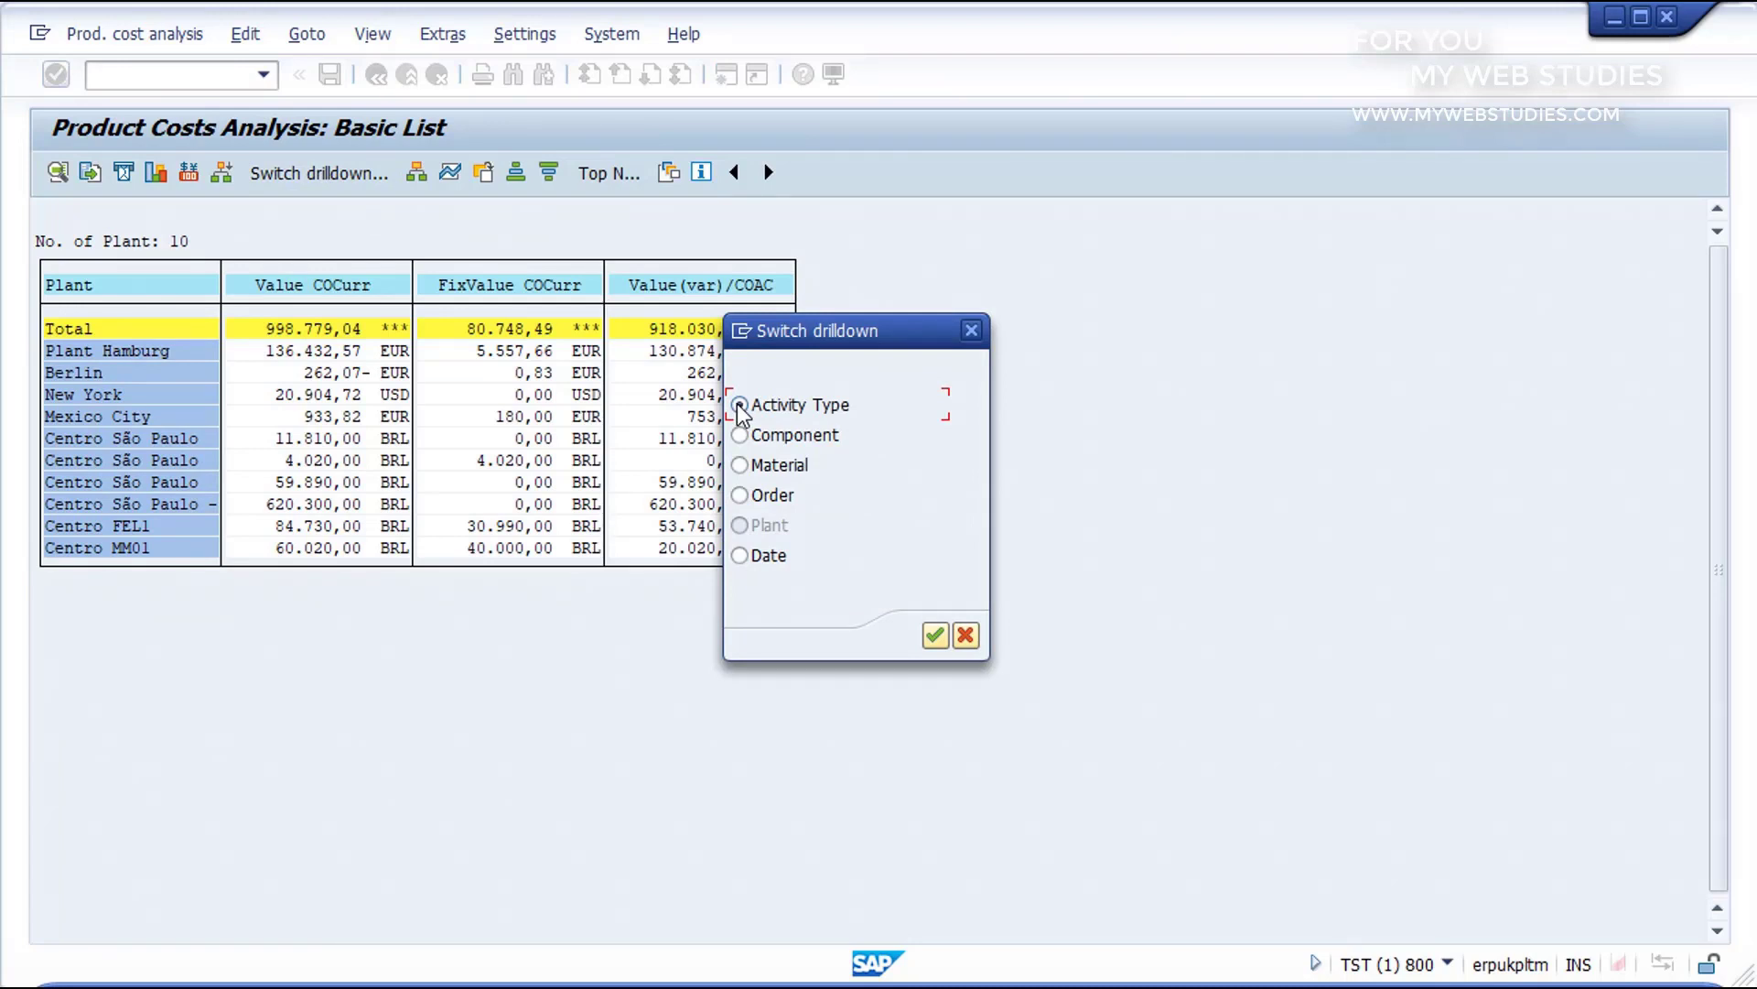
pyautogui.click(739, 436)
pyautogui.click(740, 466)
pyautogui.click(741, 496)
pyautogui.click(739, 531)
pyautogui.click(740, 555)
pyautogui.click(740, 465)
pyautogui.click(932, 634)
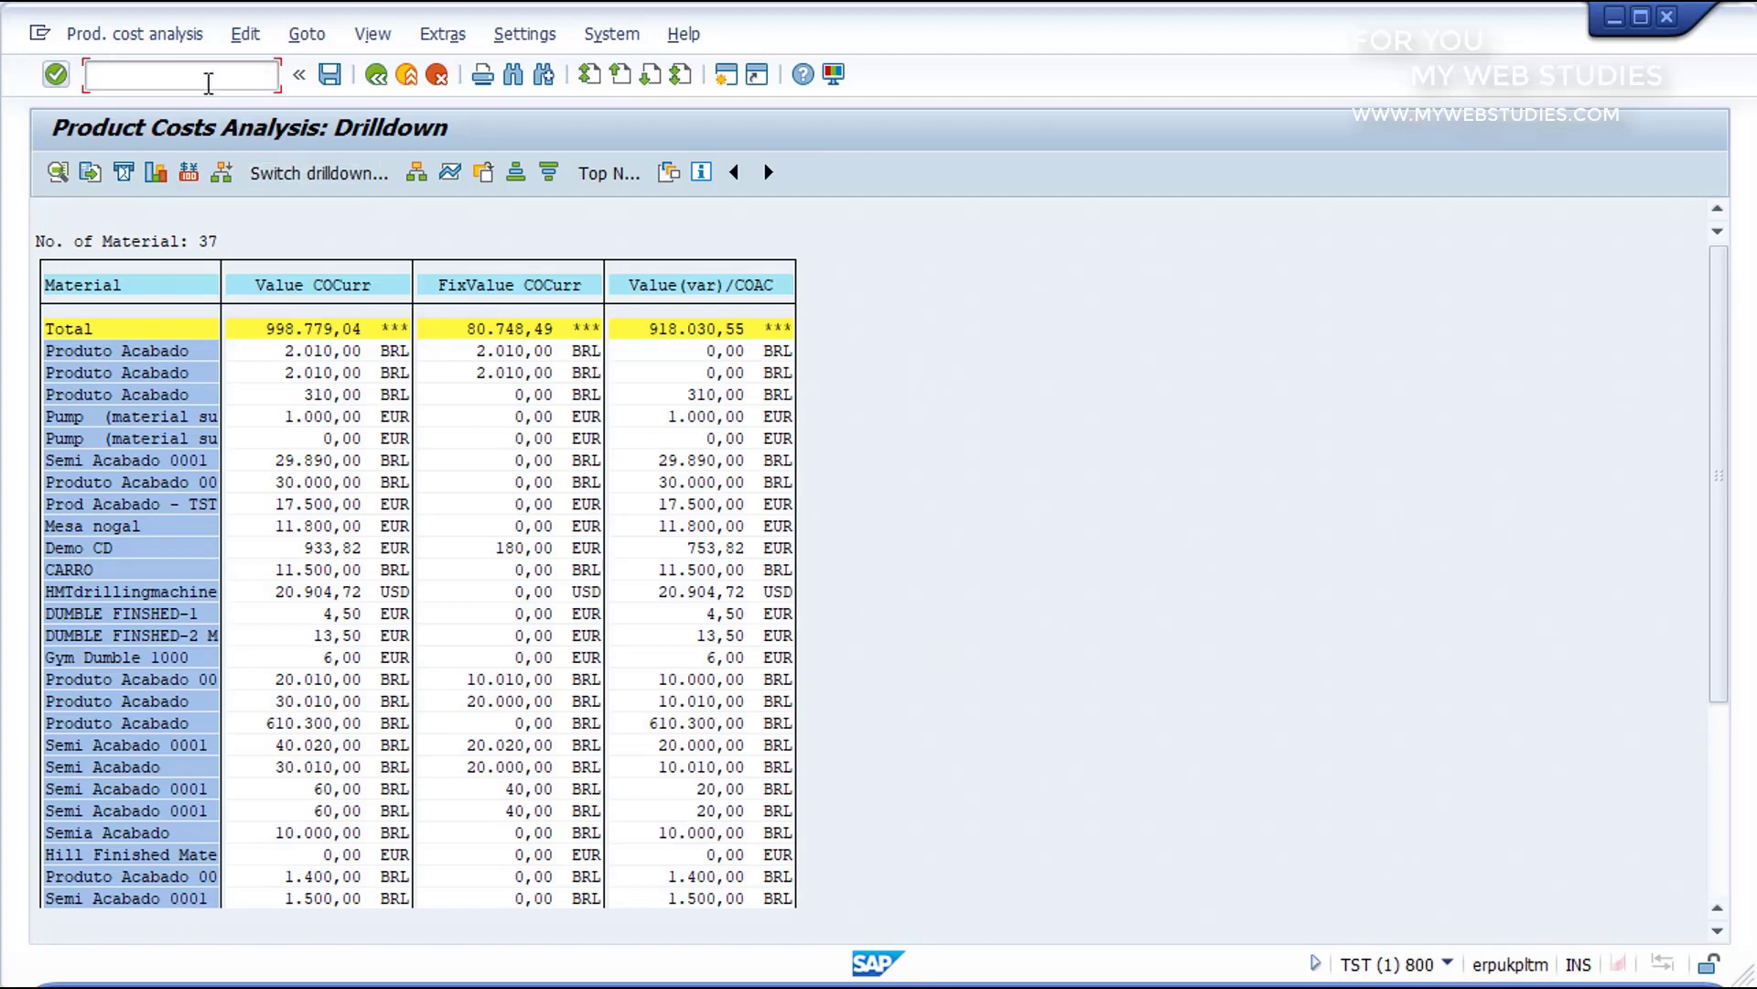
pyautogui.write('/N')
pyautogui.press('Return')
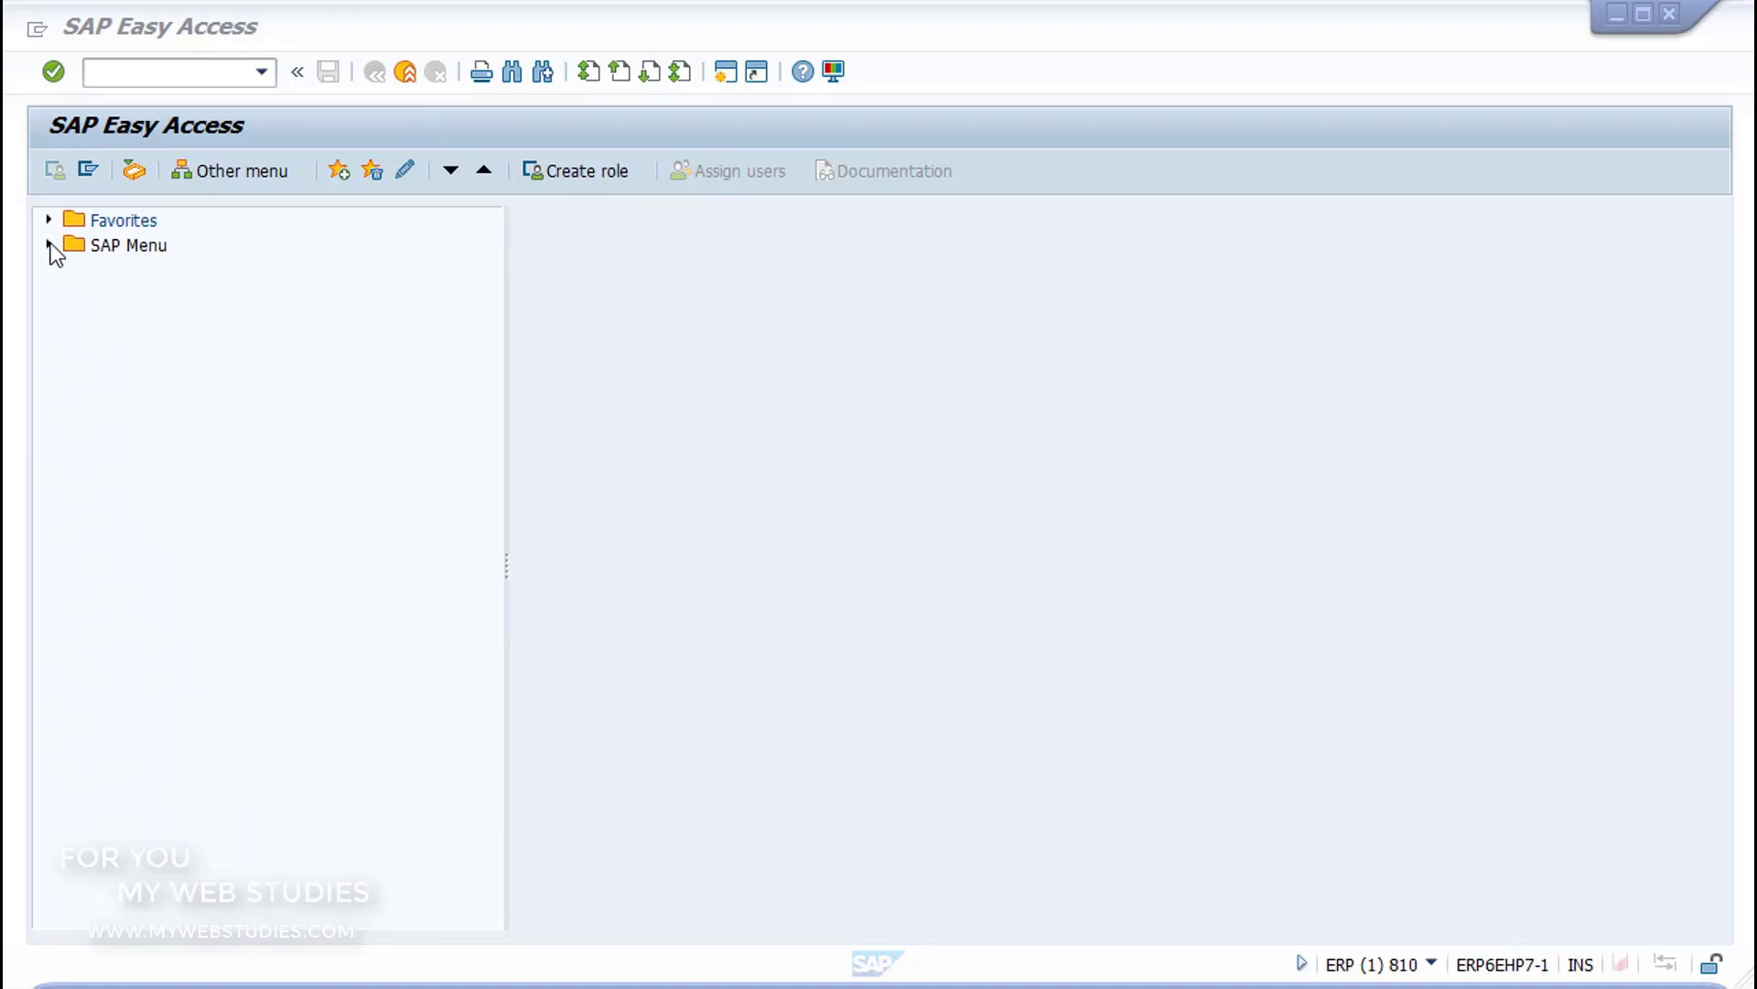
# Step: Expand the SAP Menu through Accounting, Financial Accounting, Banks and Master Data to Bank Master Record
pyautogui.click(52, 244)
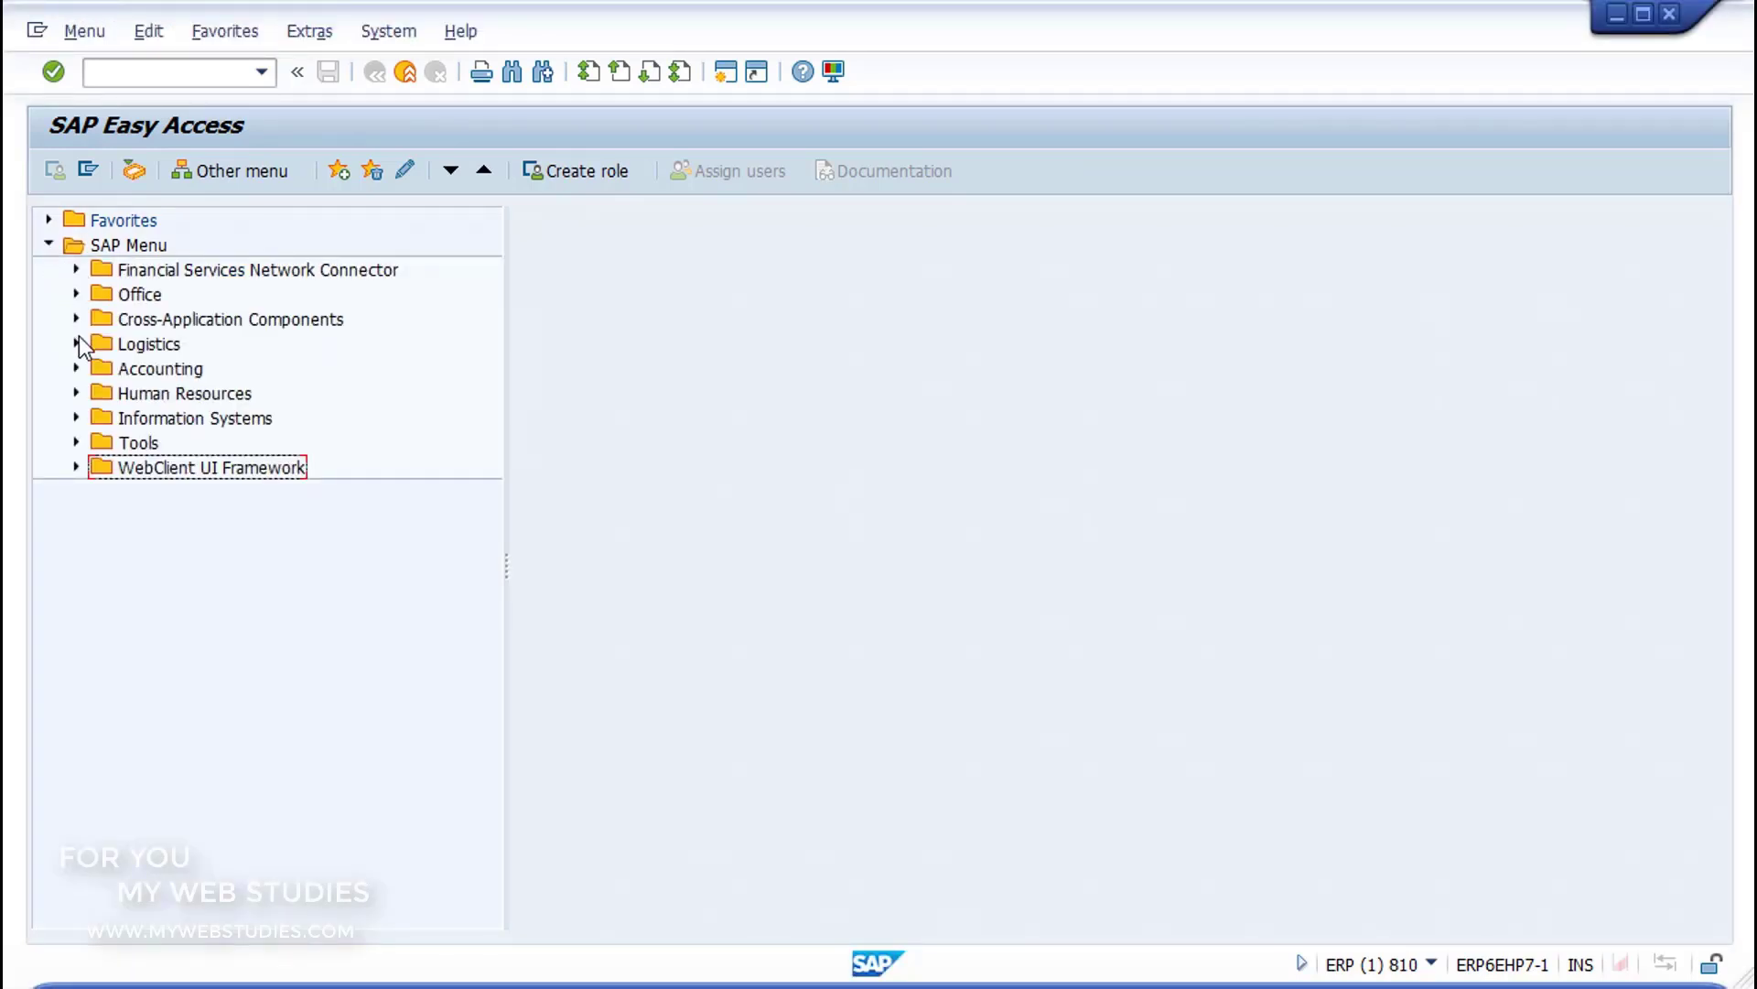
pyautogui.click(77, 368)
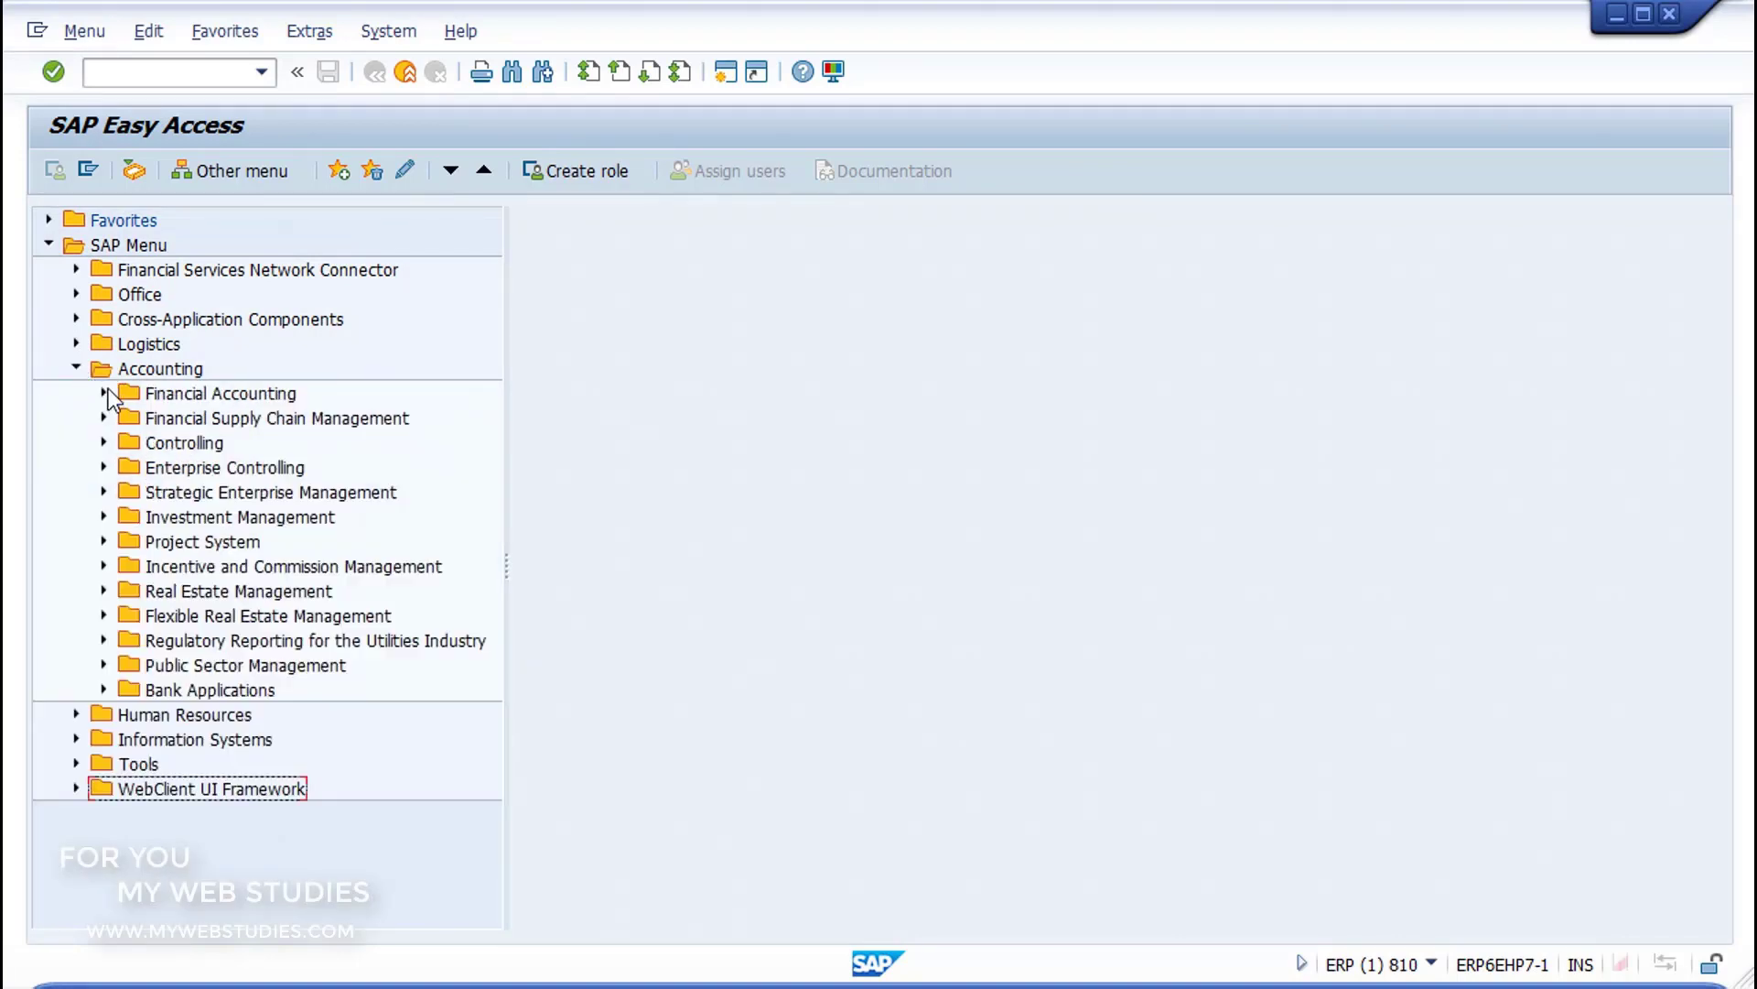
pyautogui.click(104, 393)
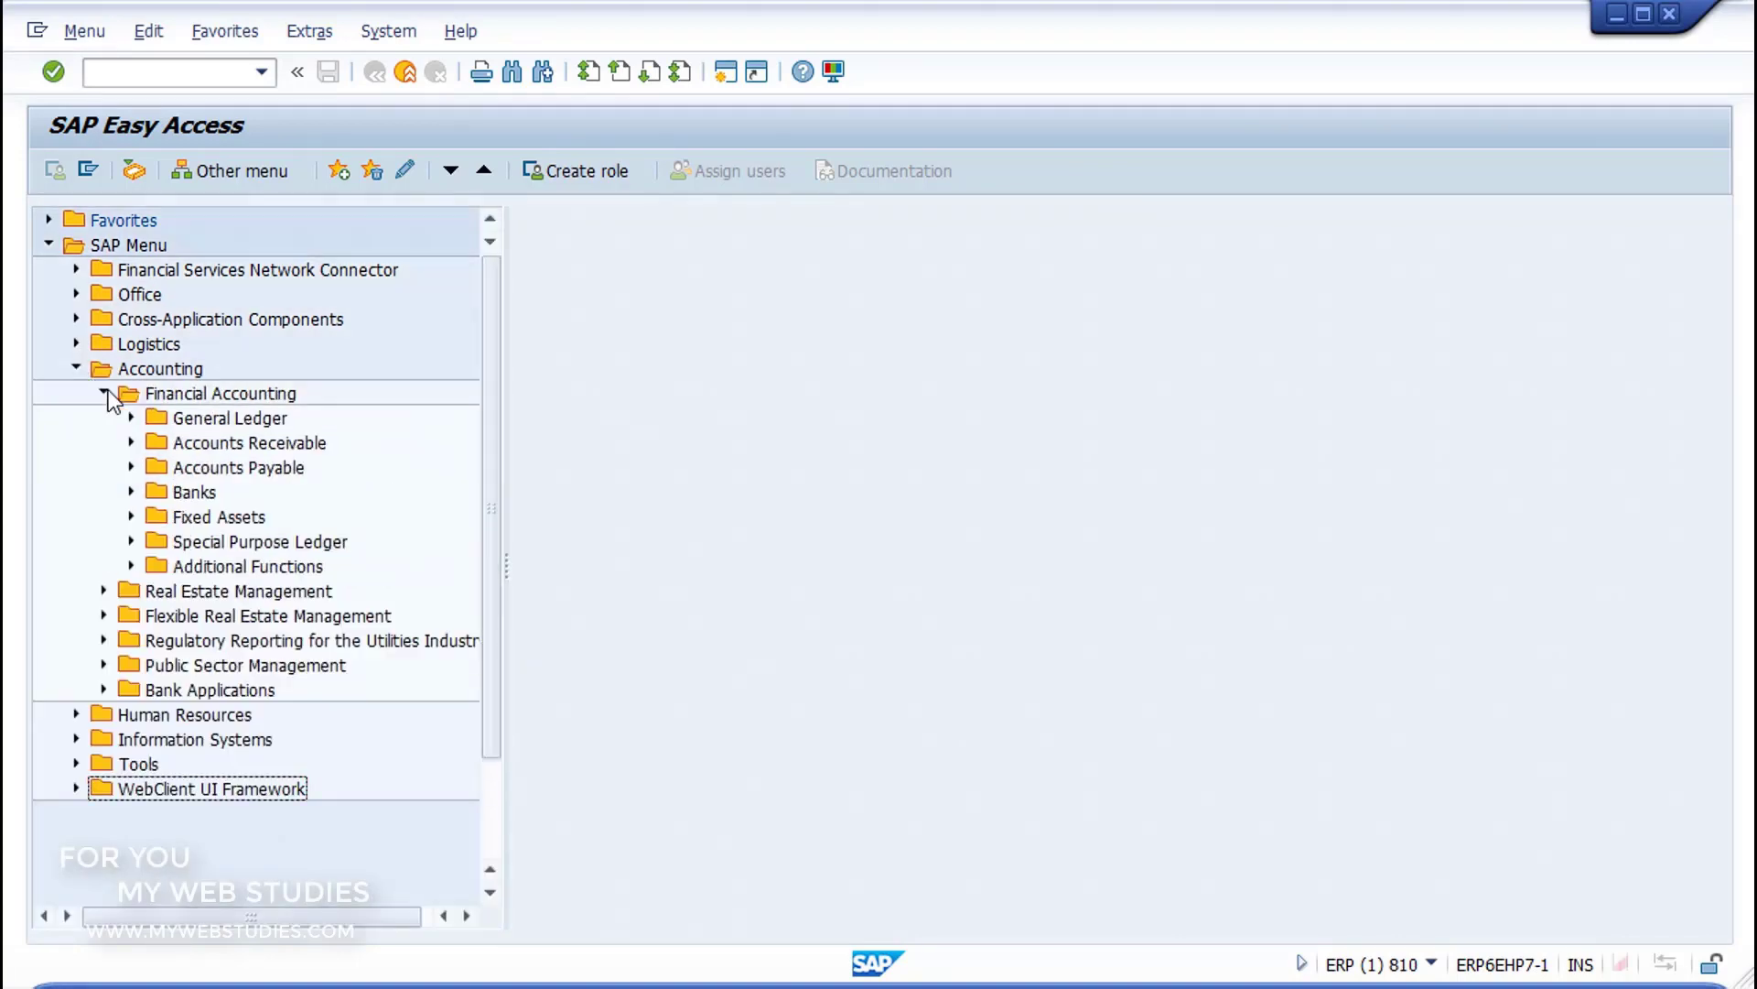
pyautogui.click(132, 493)
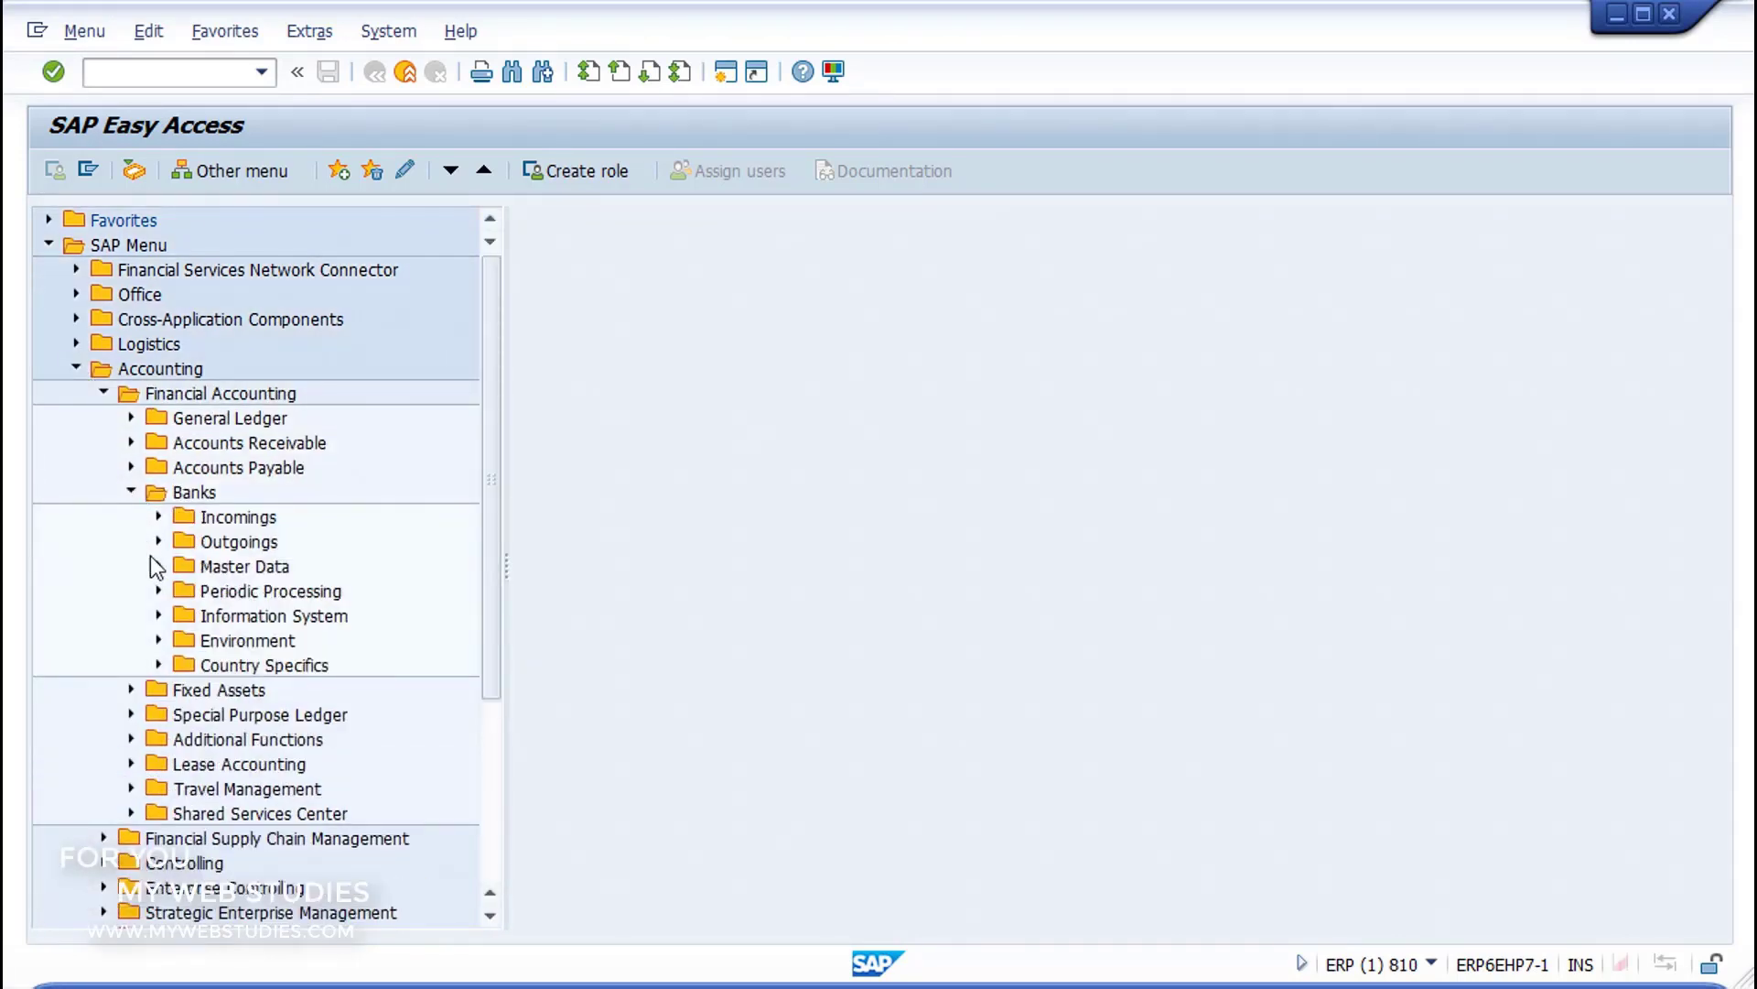
pyautogui.click(159, 566)
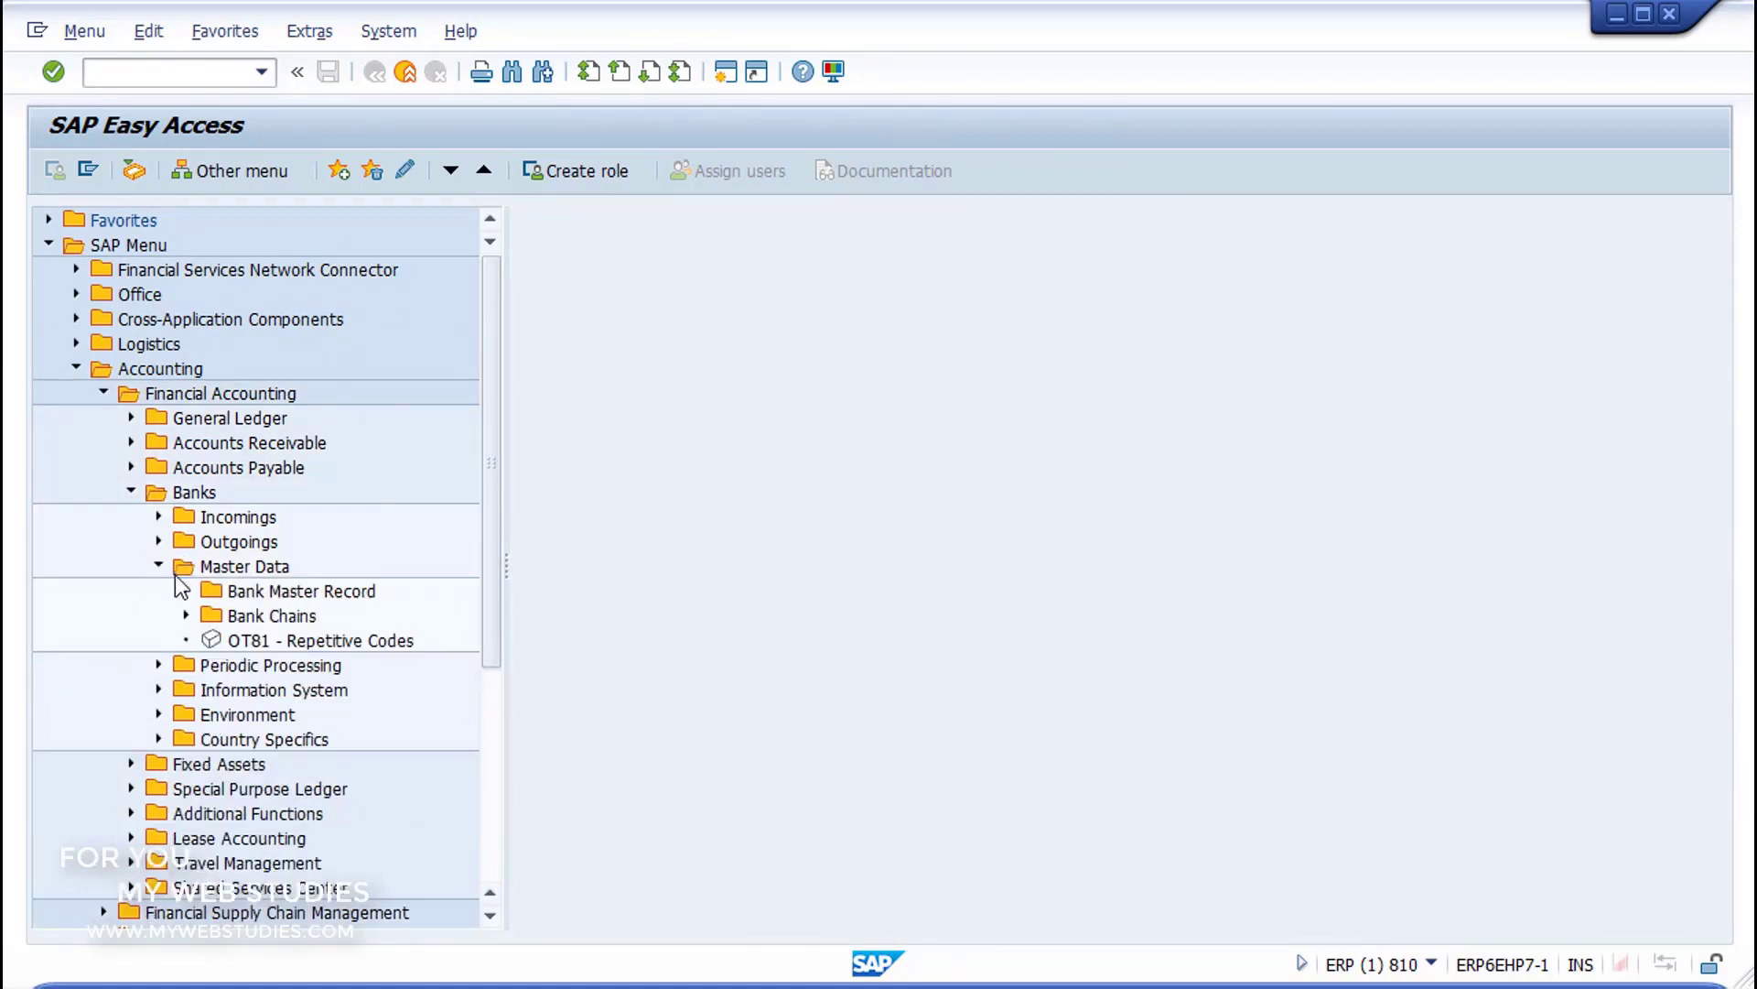
pyautogui.click(187, 592)
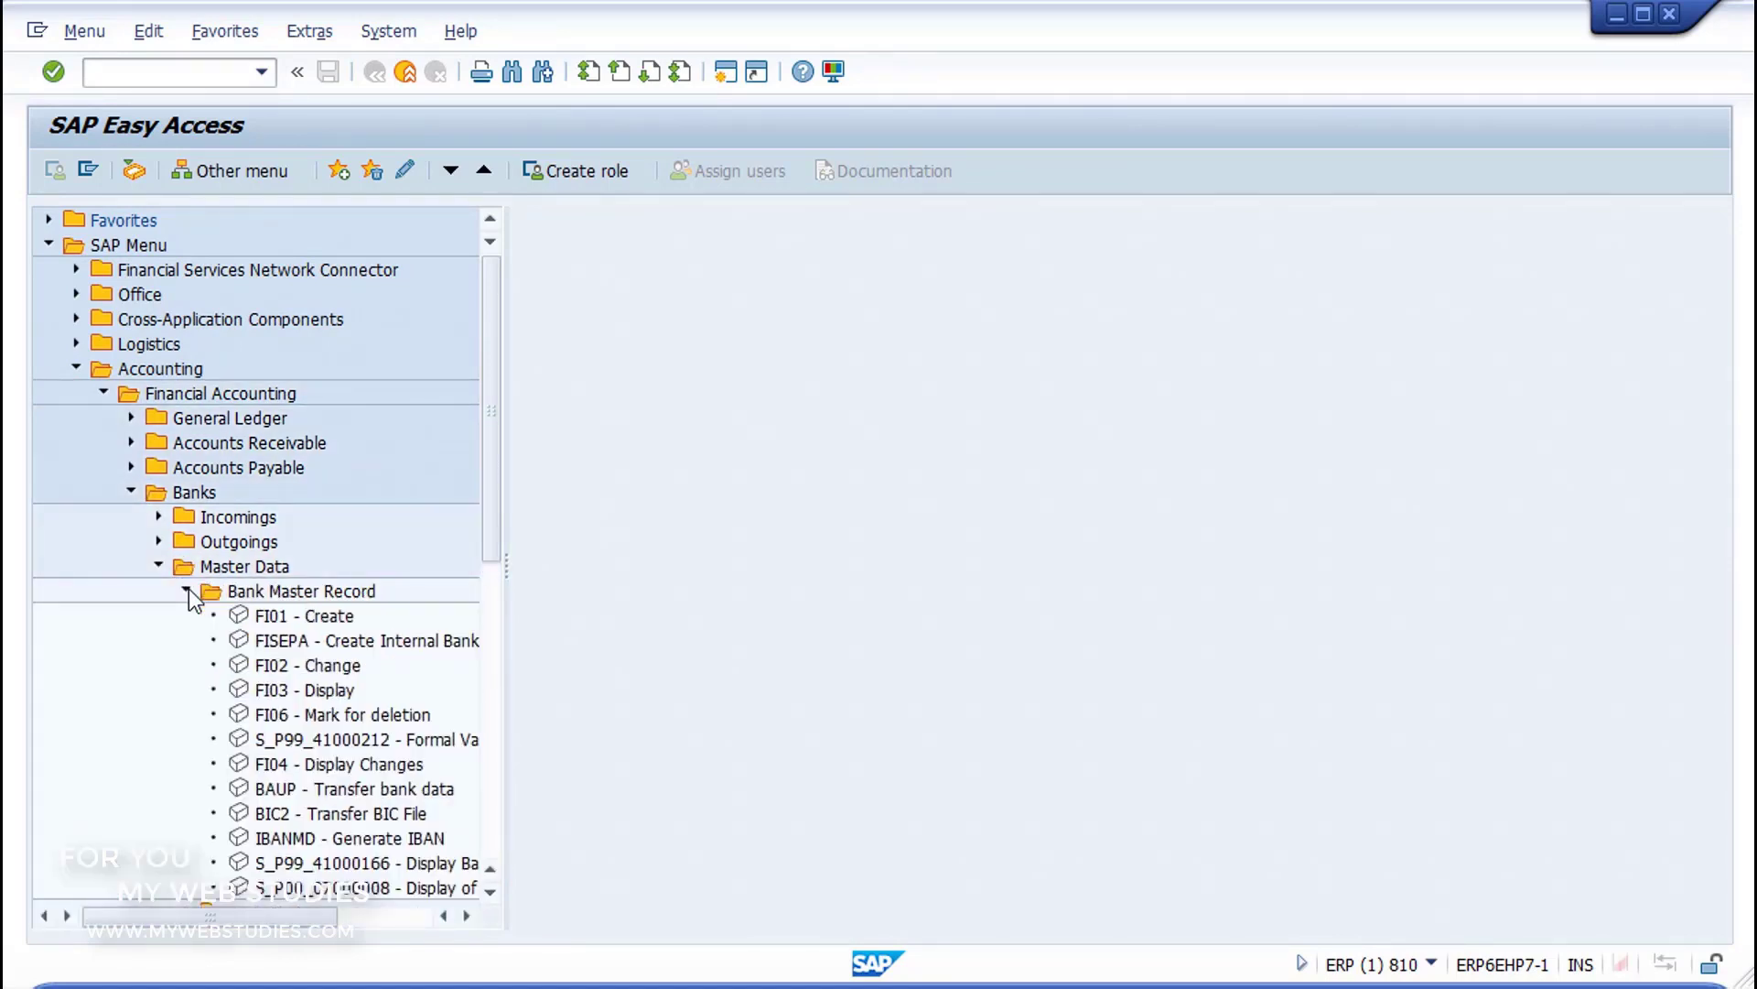
# Step: Go over the FI01, FI02 and FI03 bank master transactions and open FI01 - Create
pyautogui.click(244, 620)
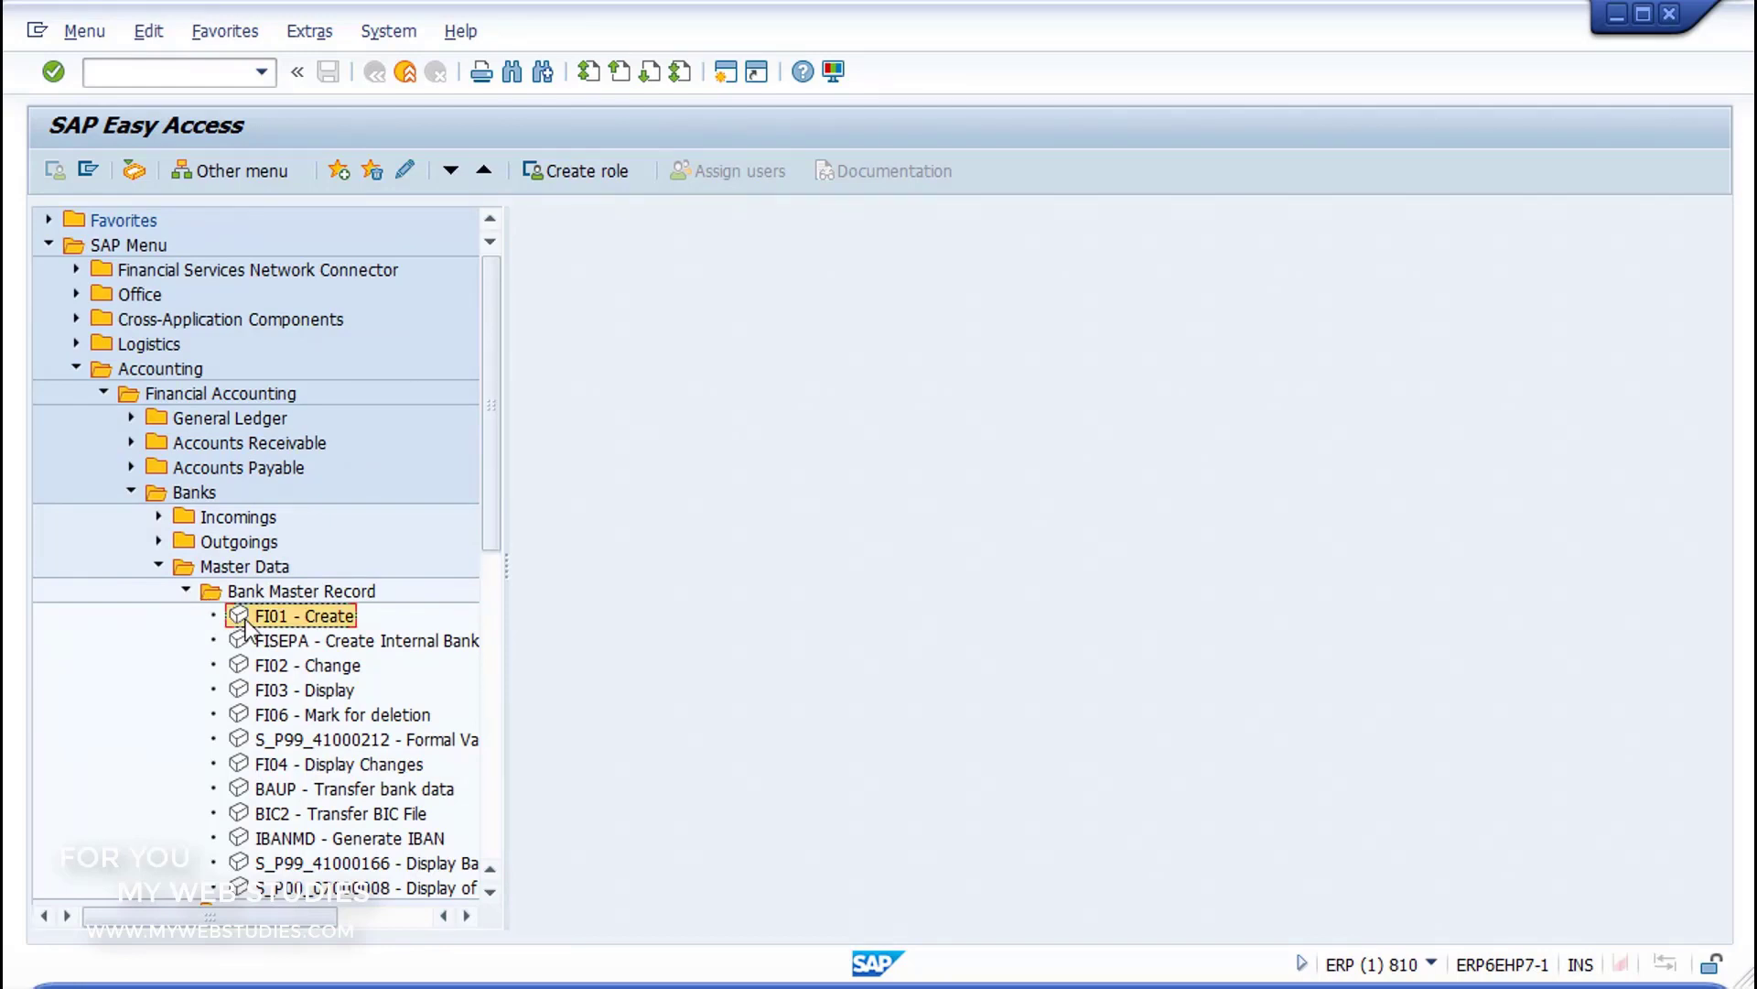
pyautogui.click(243, 667)
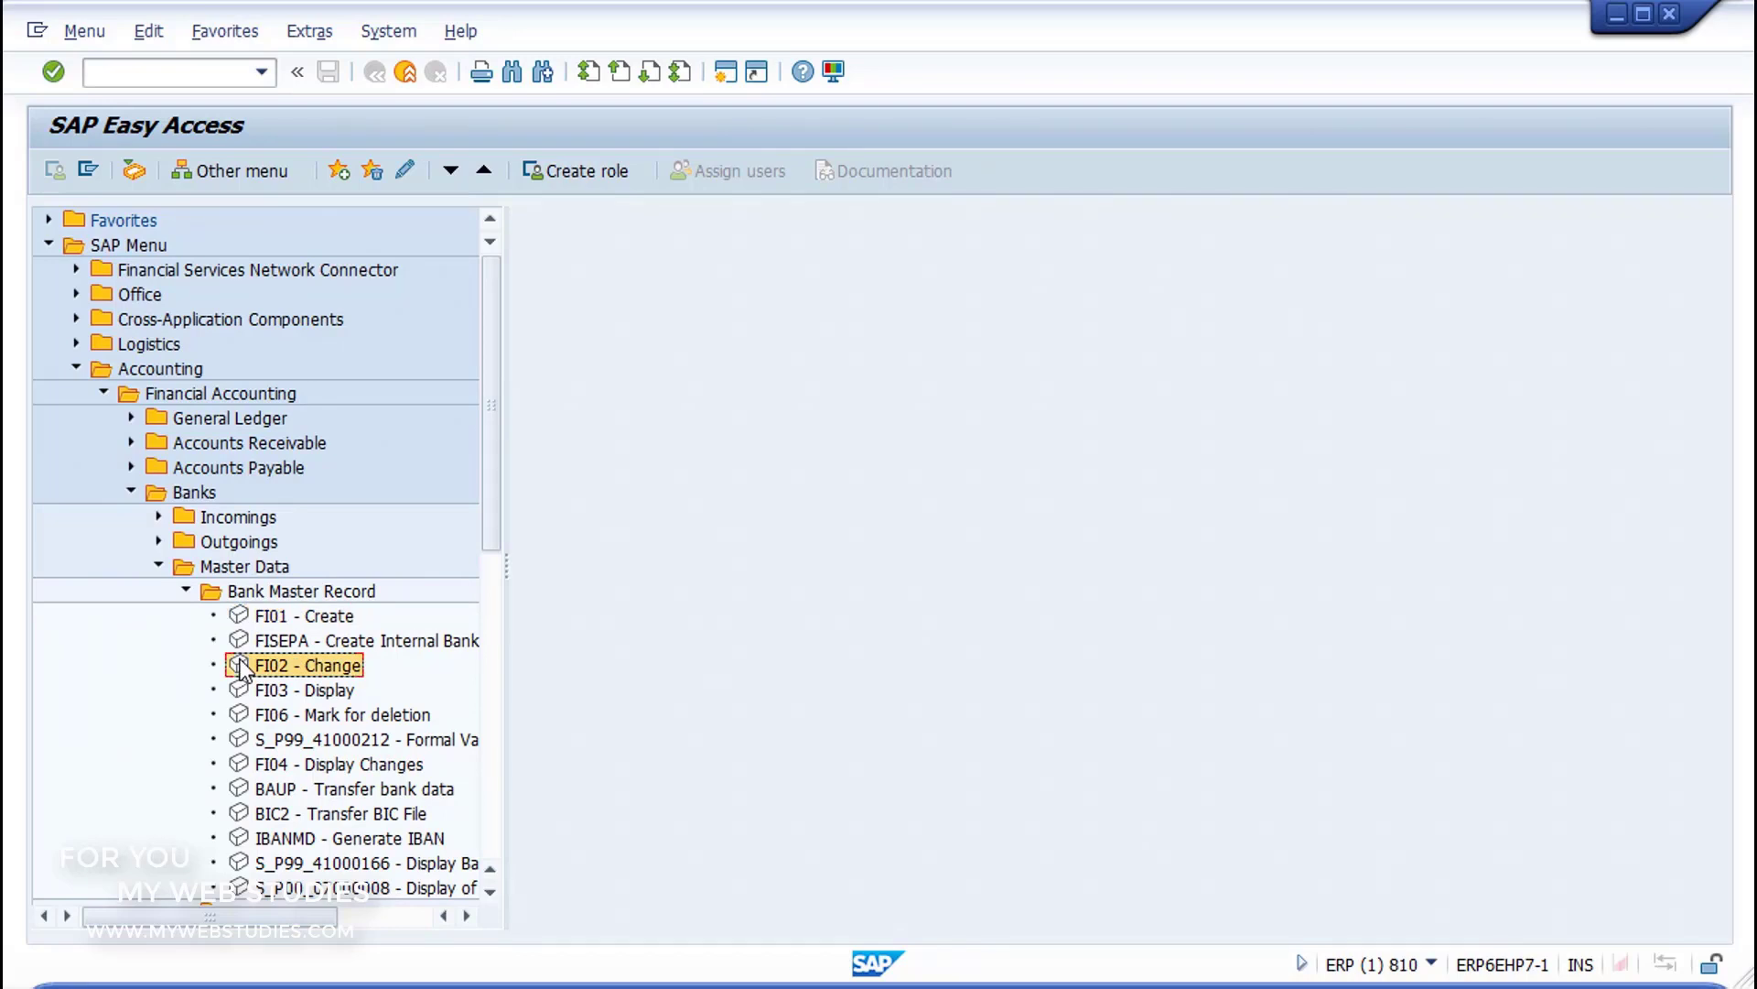
pyautogui.click(243, 694)
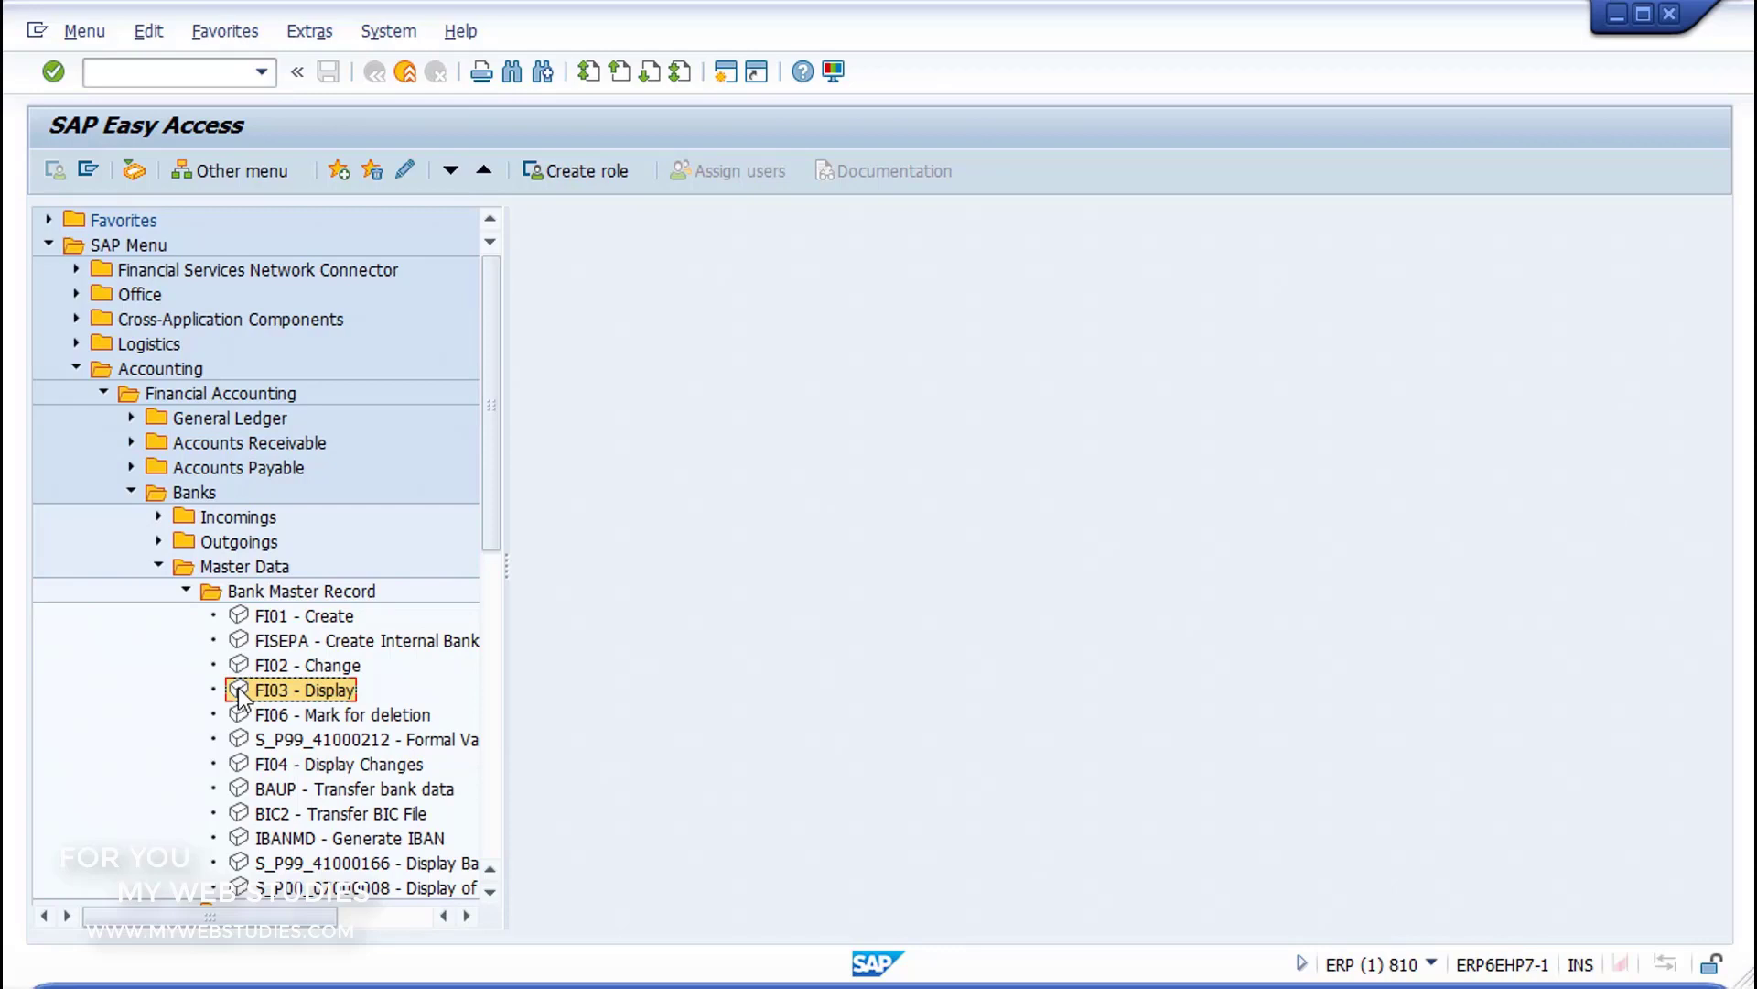
pyautogui.doubleClick(237, 620)
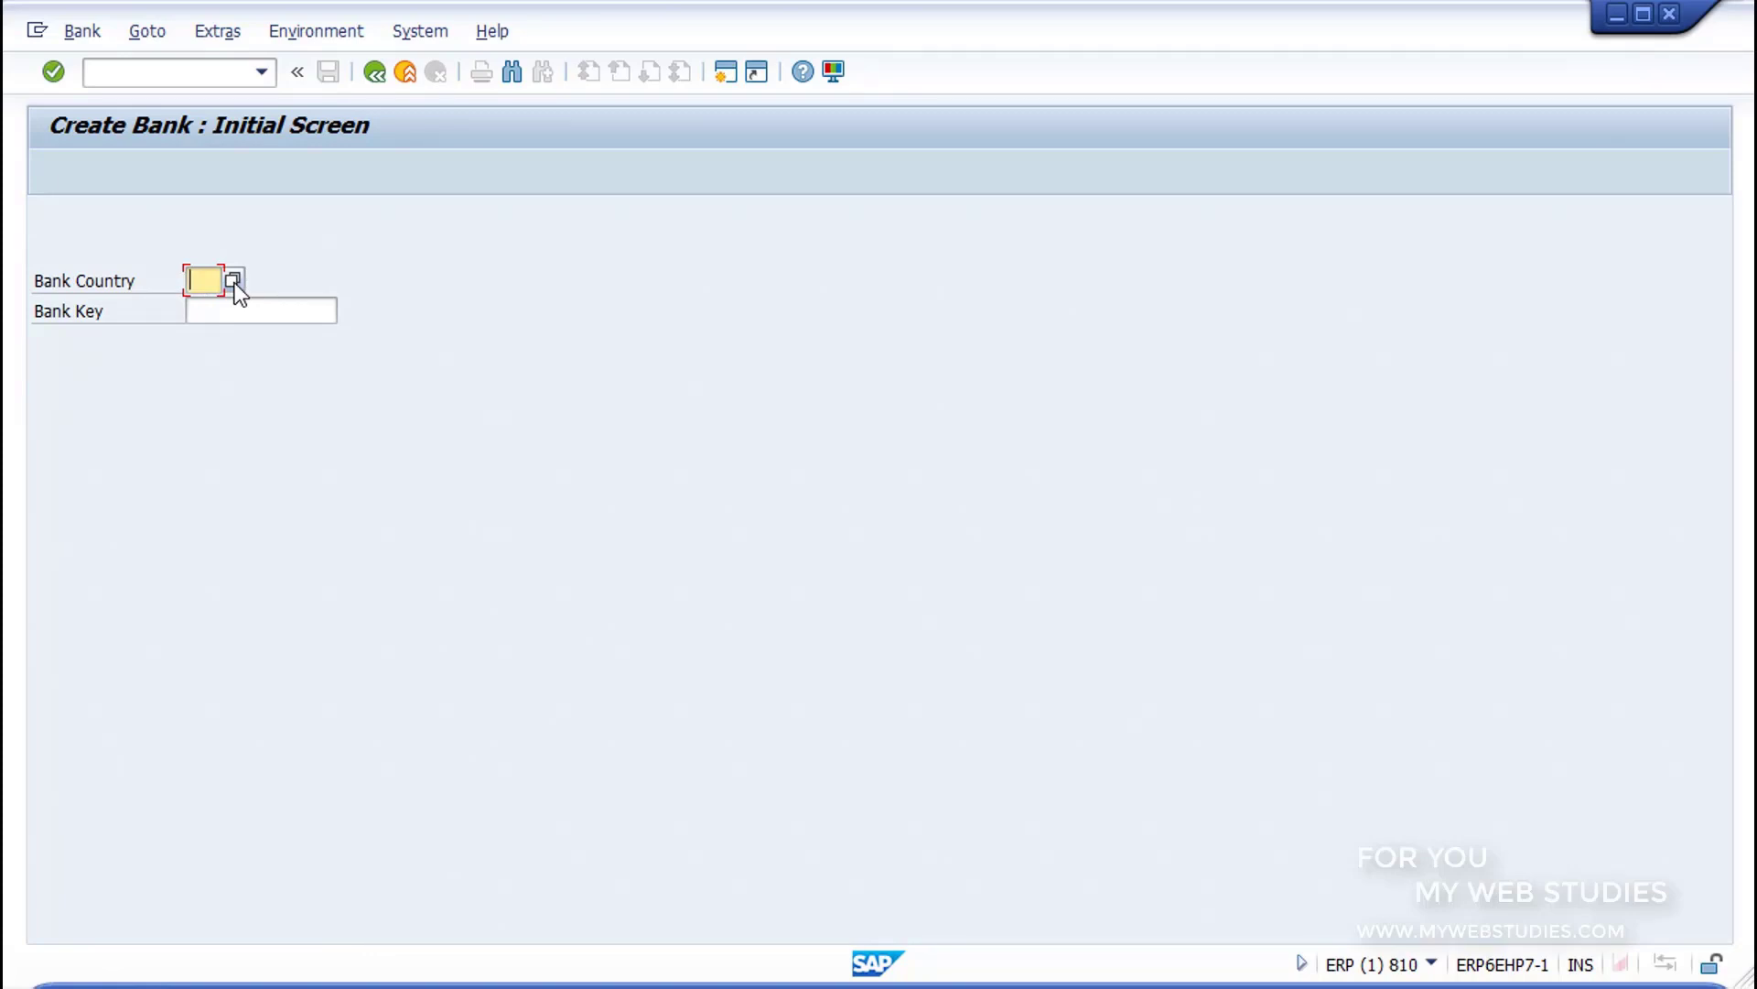
# Step: Enter bank country ES and bank key 00000001, and continue to the bank's detail screen
pyautogui.write('es')
pyautogui.click(242, 310)
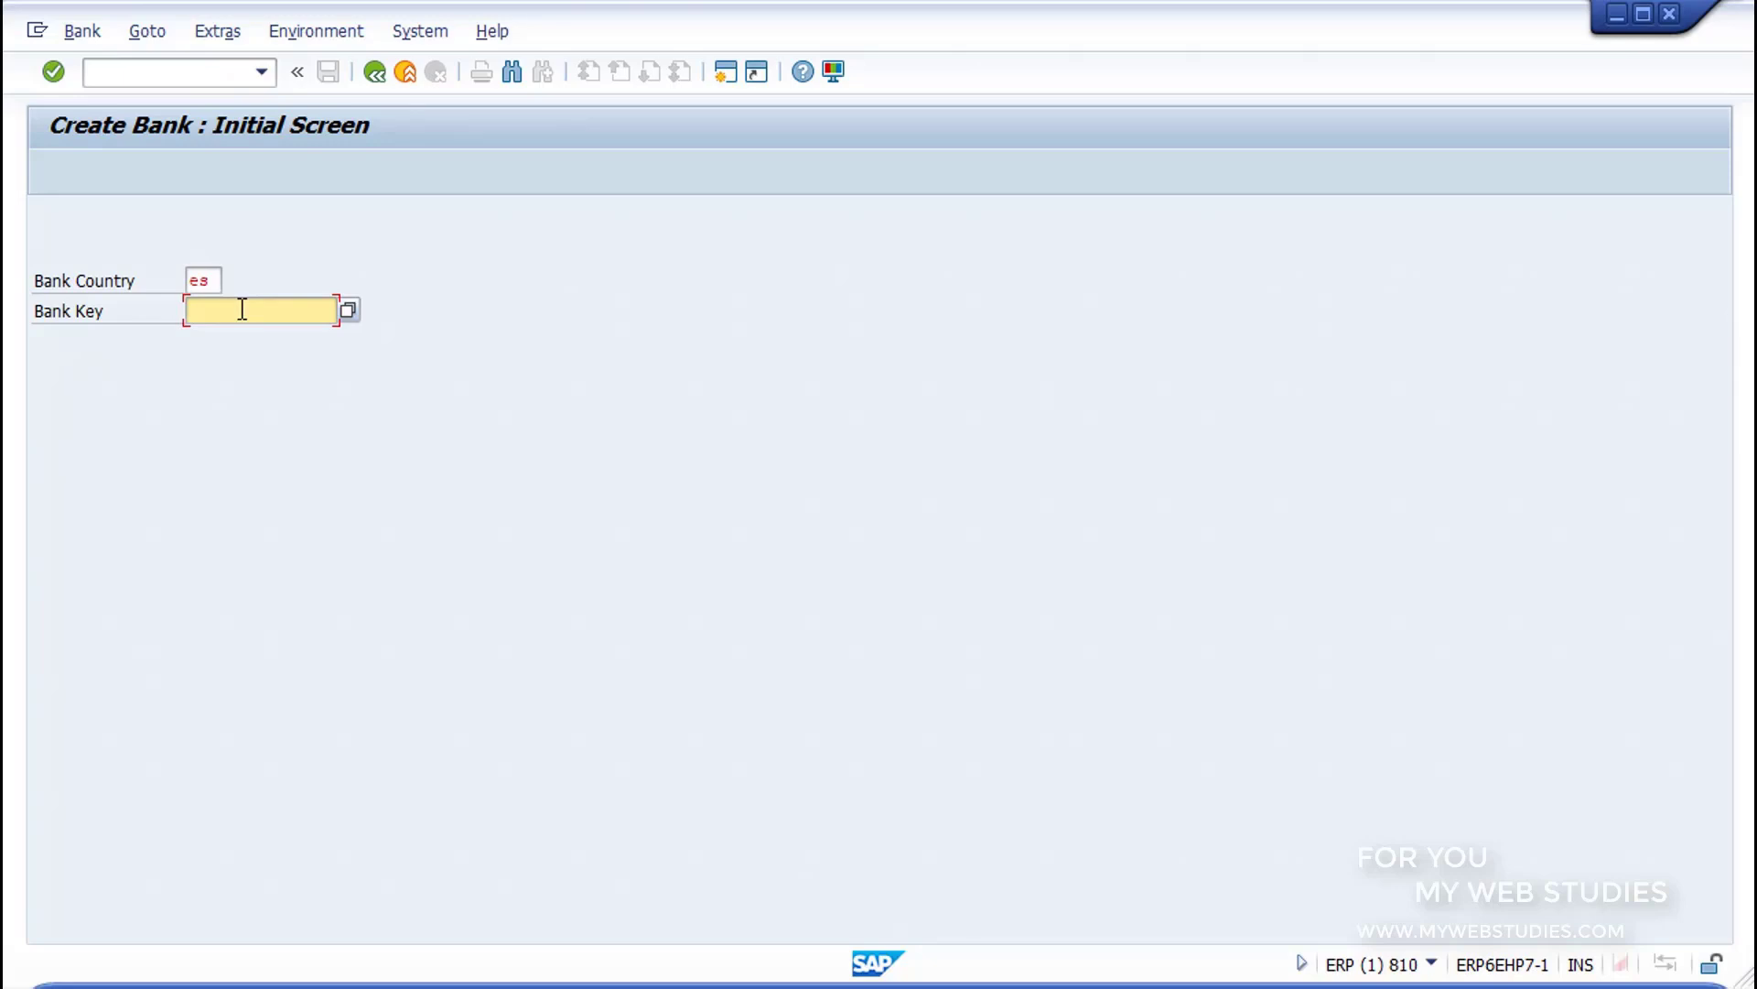
pyautogui.write('00000001')
pyautogui.click(54, 71)
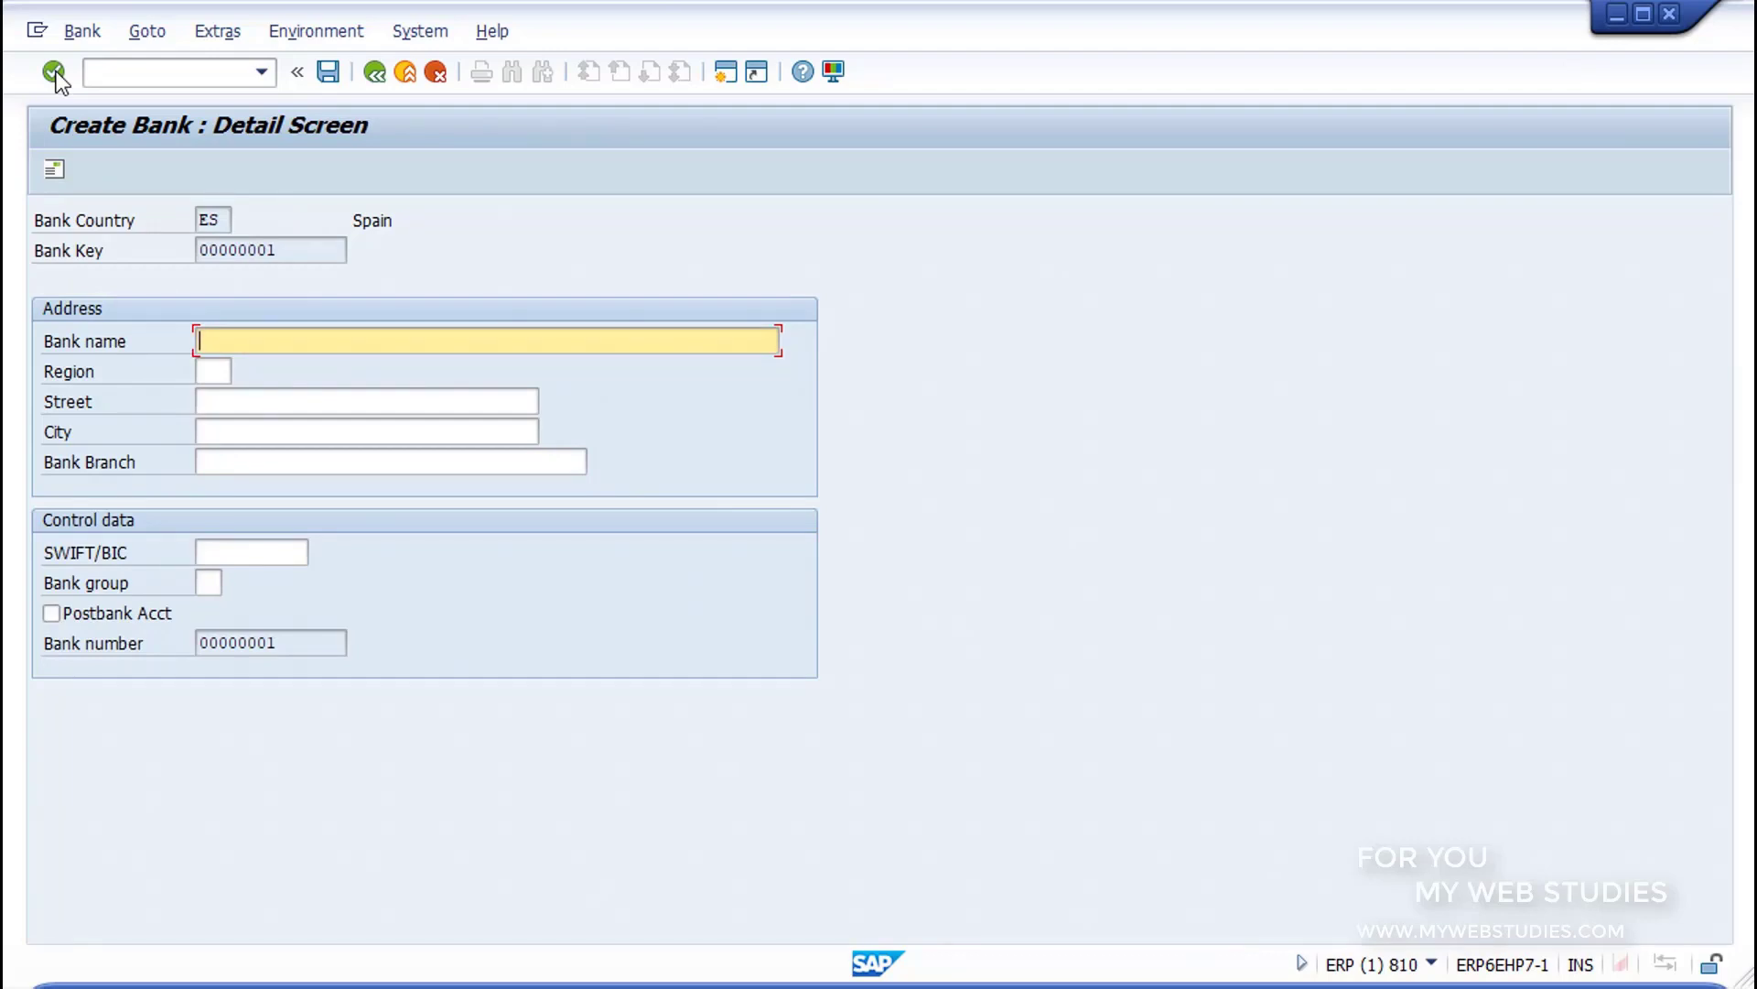
# Step: Name the bank BANCO CREDITO 1 in its address data and choose region 16, Cuenca
pyautogui.moveTo(29, 293); pyautogui.dragTo(833, 495)
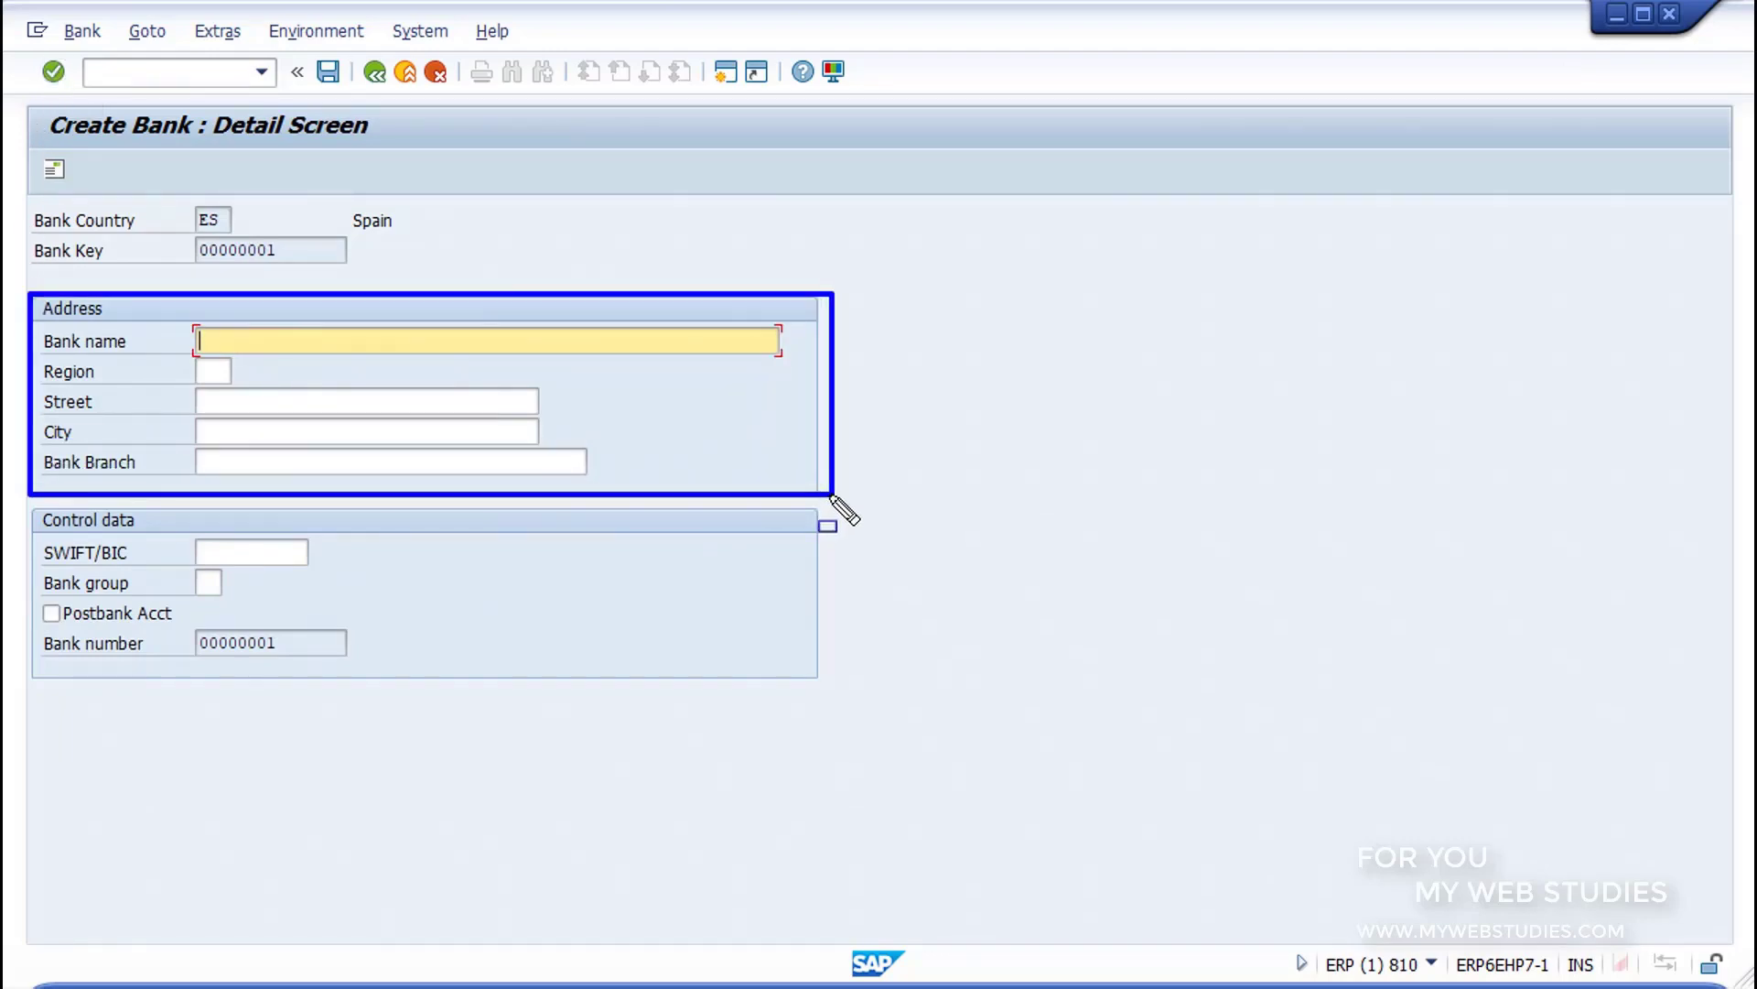
pyautogui.press('Escape')
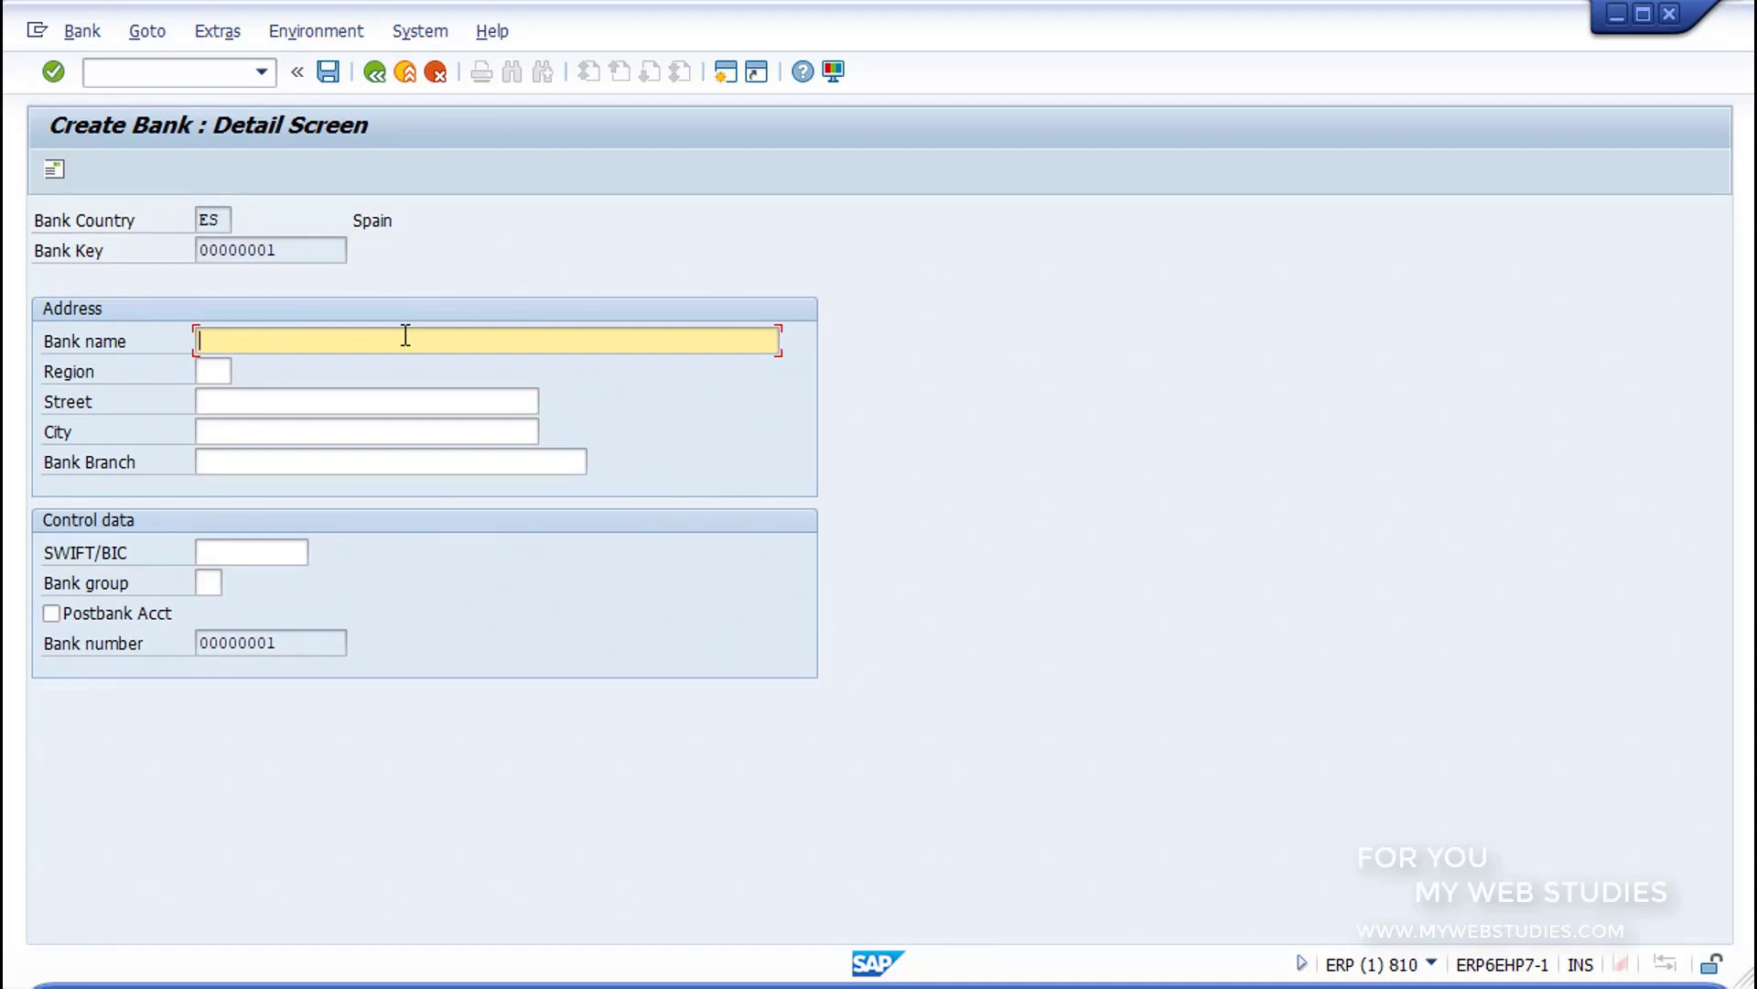
pyautogui.write('BANCO CREDITO 1')
pyautogui.click(216, 372)
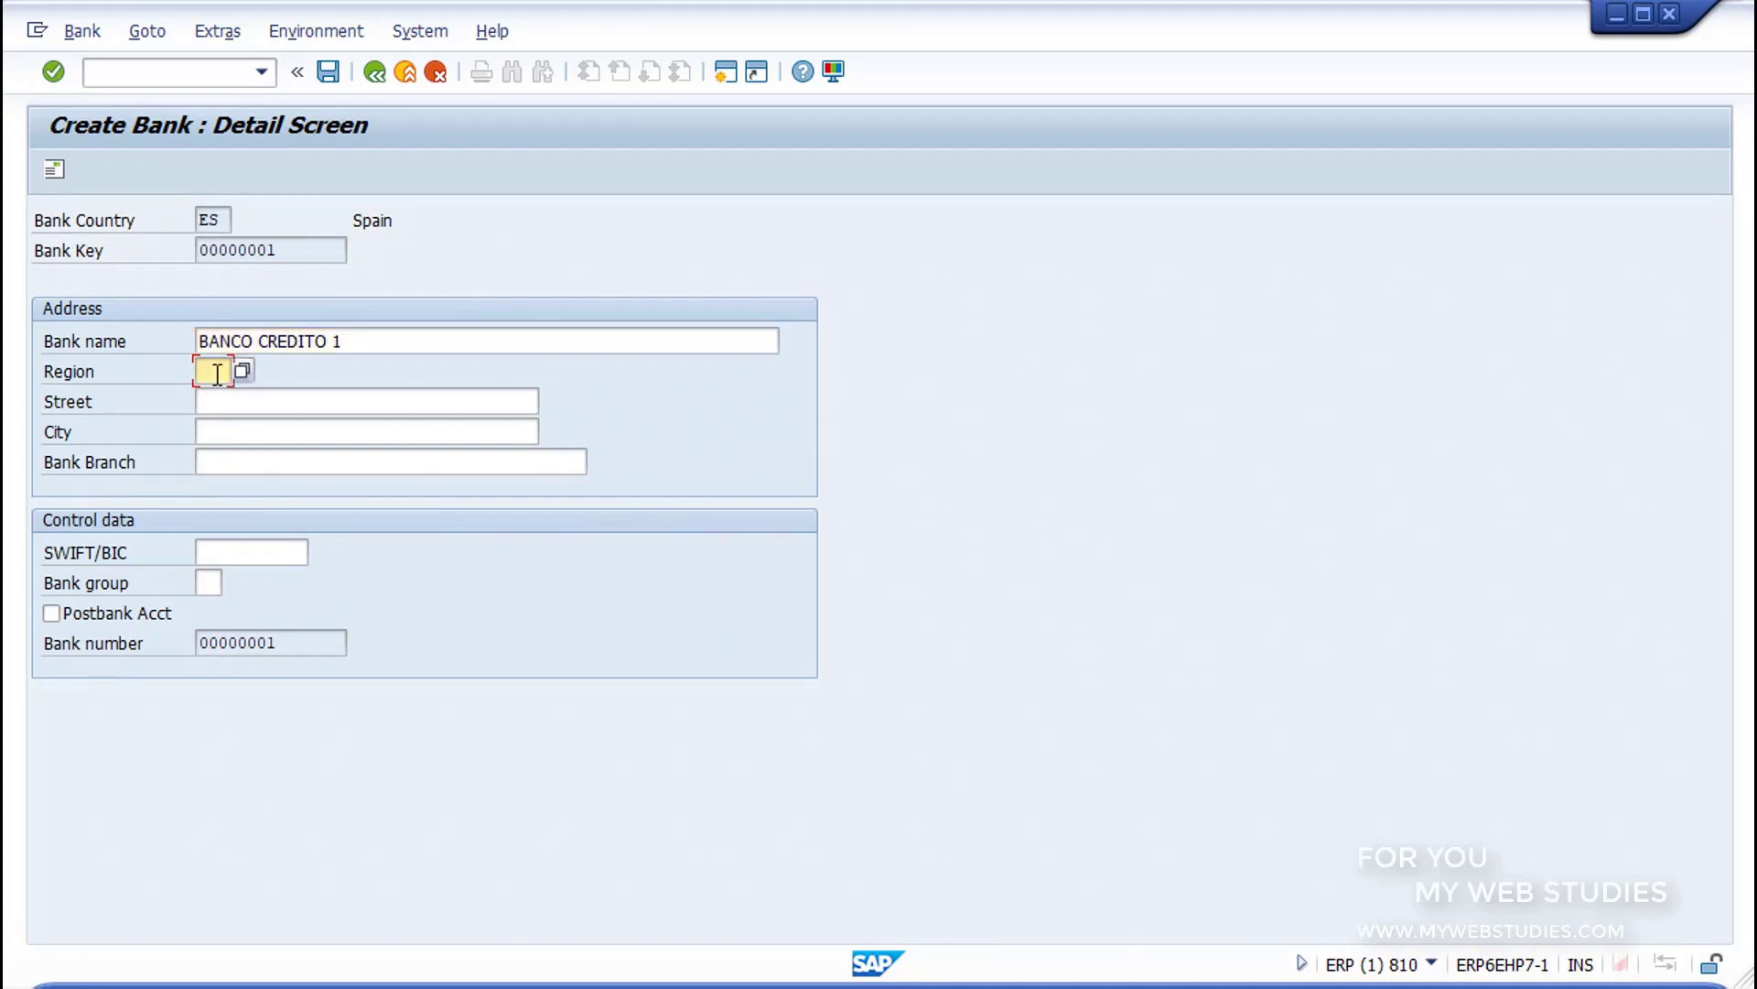
pyautogui.click(243, 372)
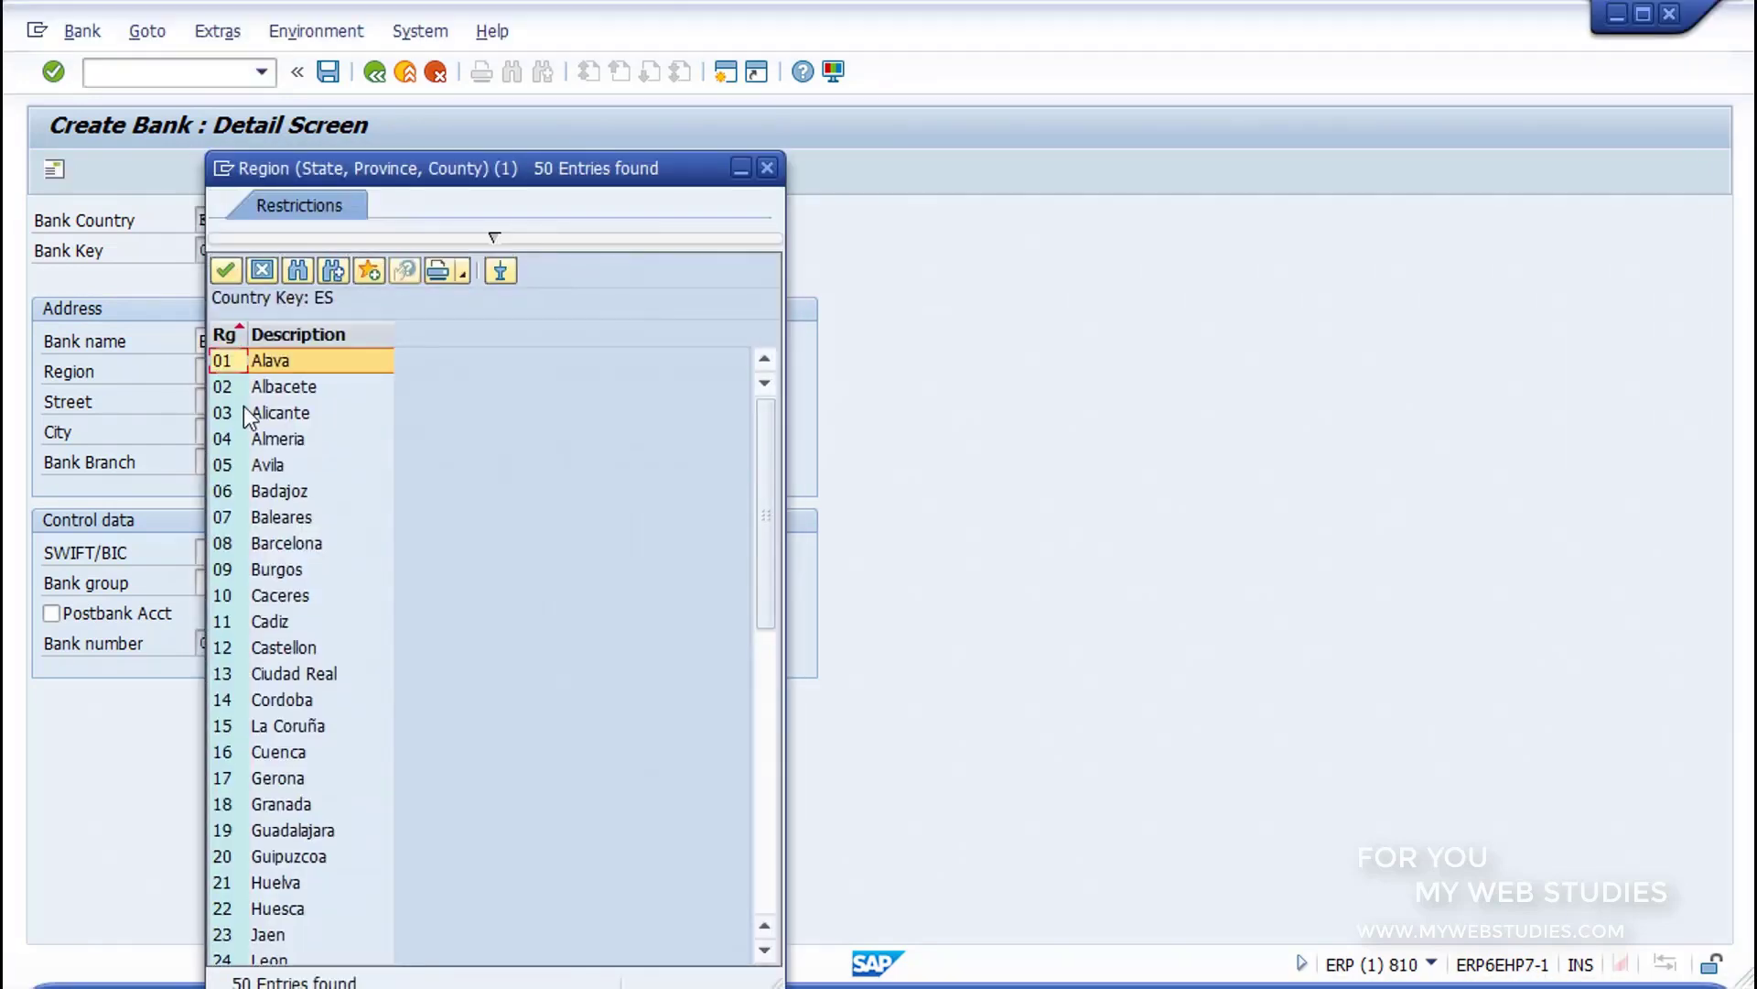
pyautogui.doubleClick(284, 751)
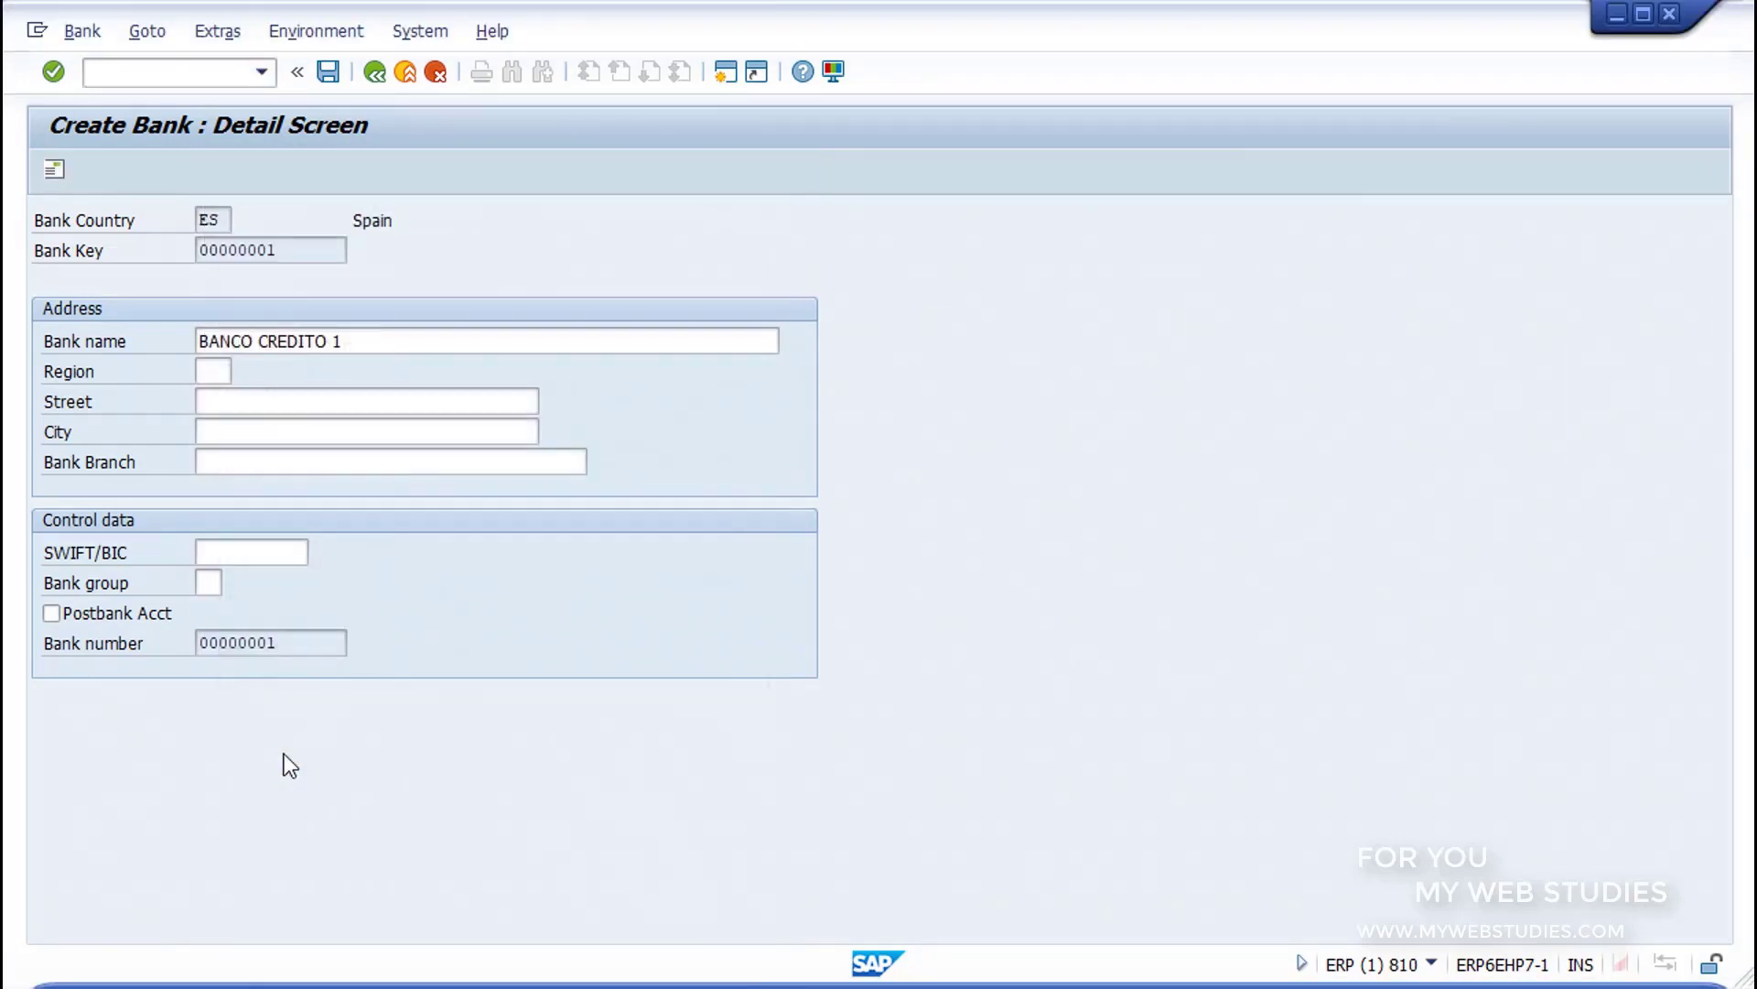
pyautogui.click(283, 405)
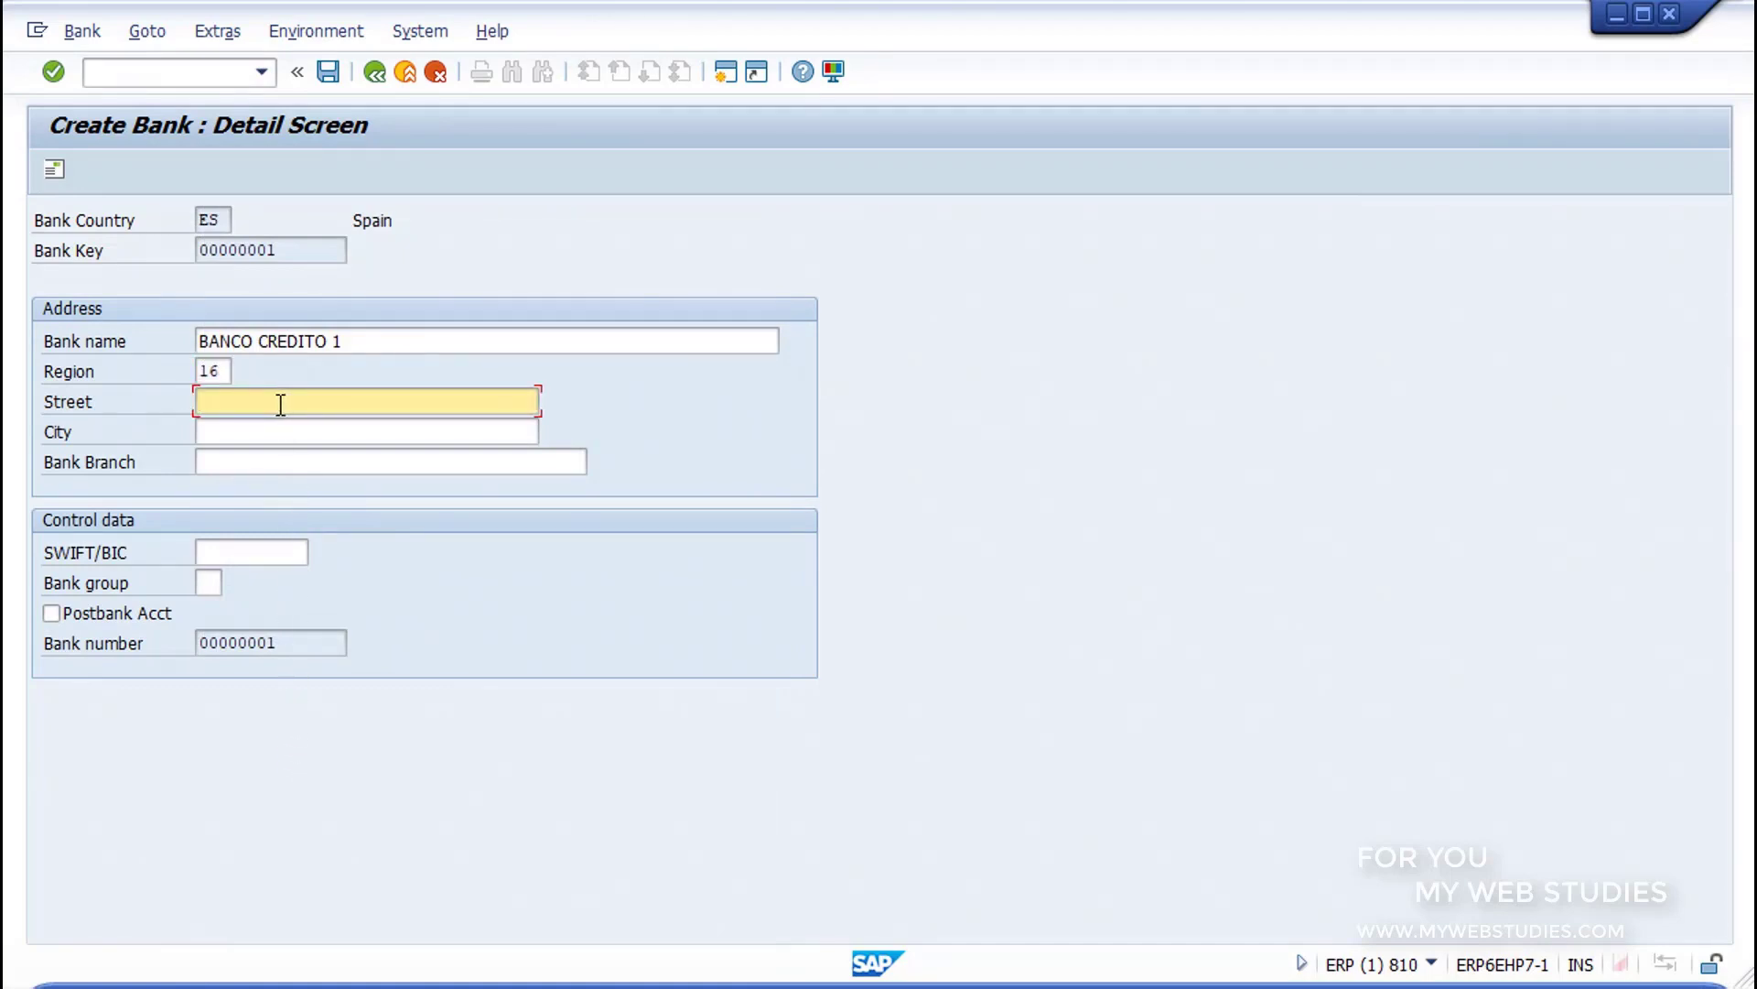
# Step: Fill in the bank's street address, set the city to CUENCA and name the bank branch SUCURSAL 1
pyautogui.write('CALLE ANCHA')
pyautogui.click(275, 432)
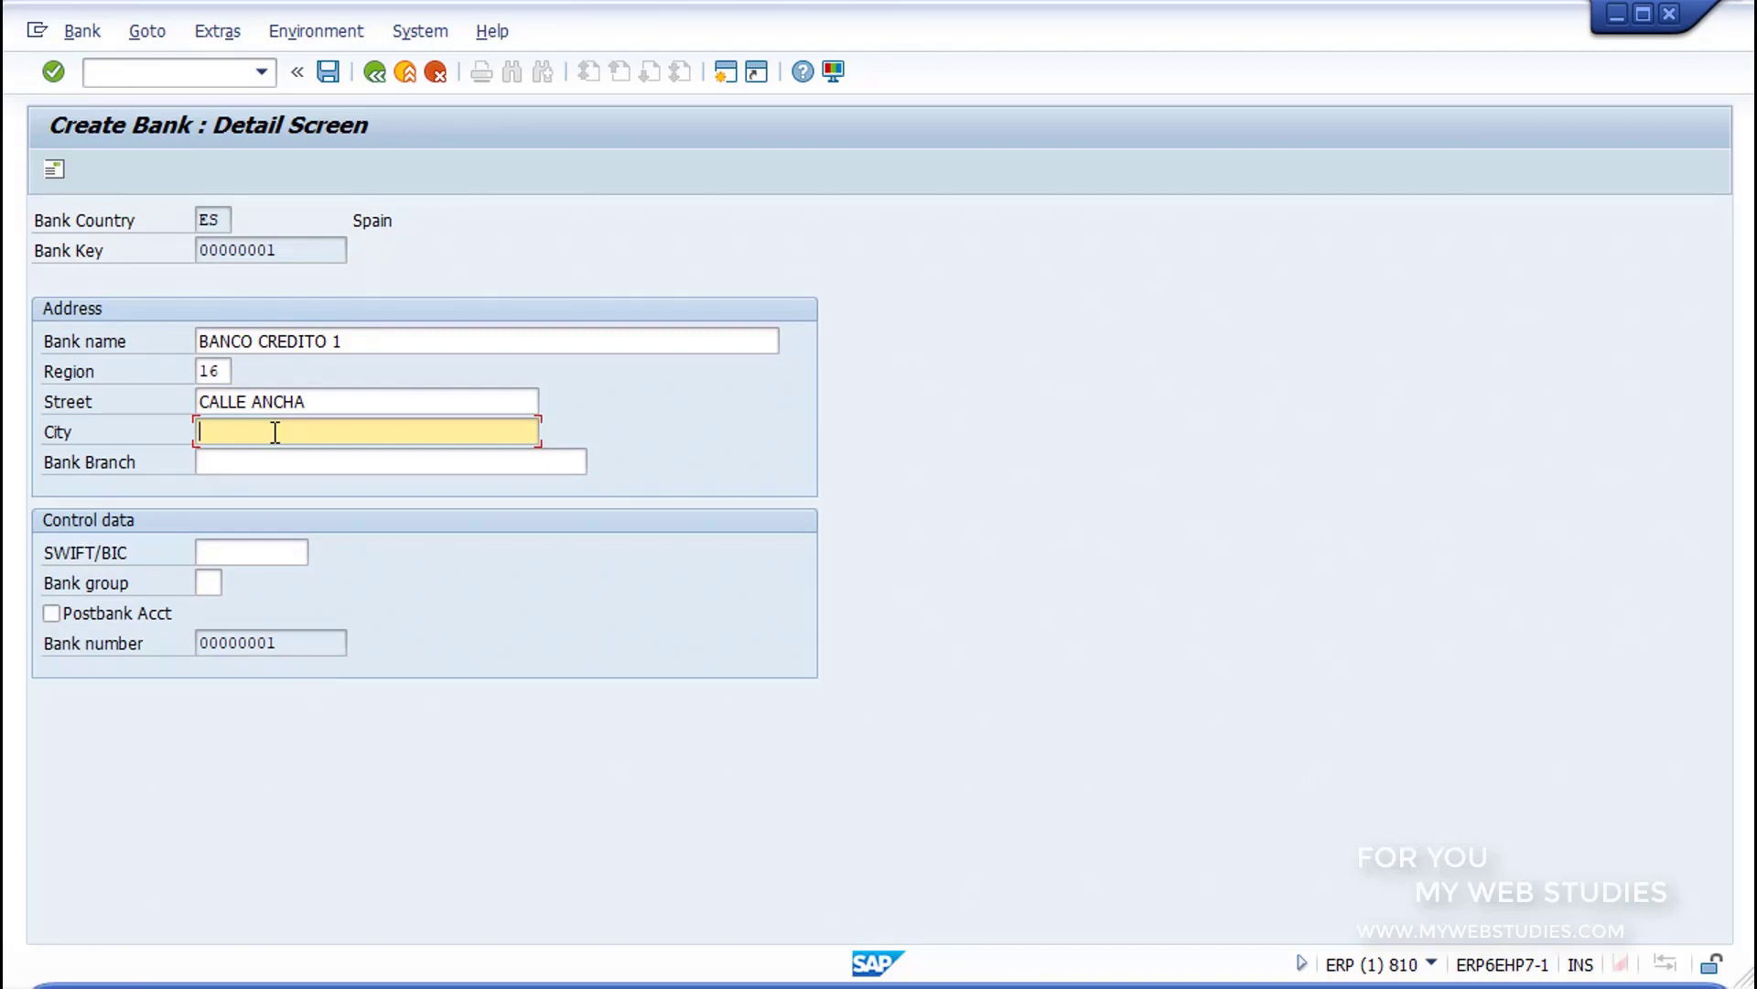
pyautogui.write('CUENCA')
pyautogui.click(281, 455)
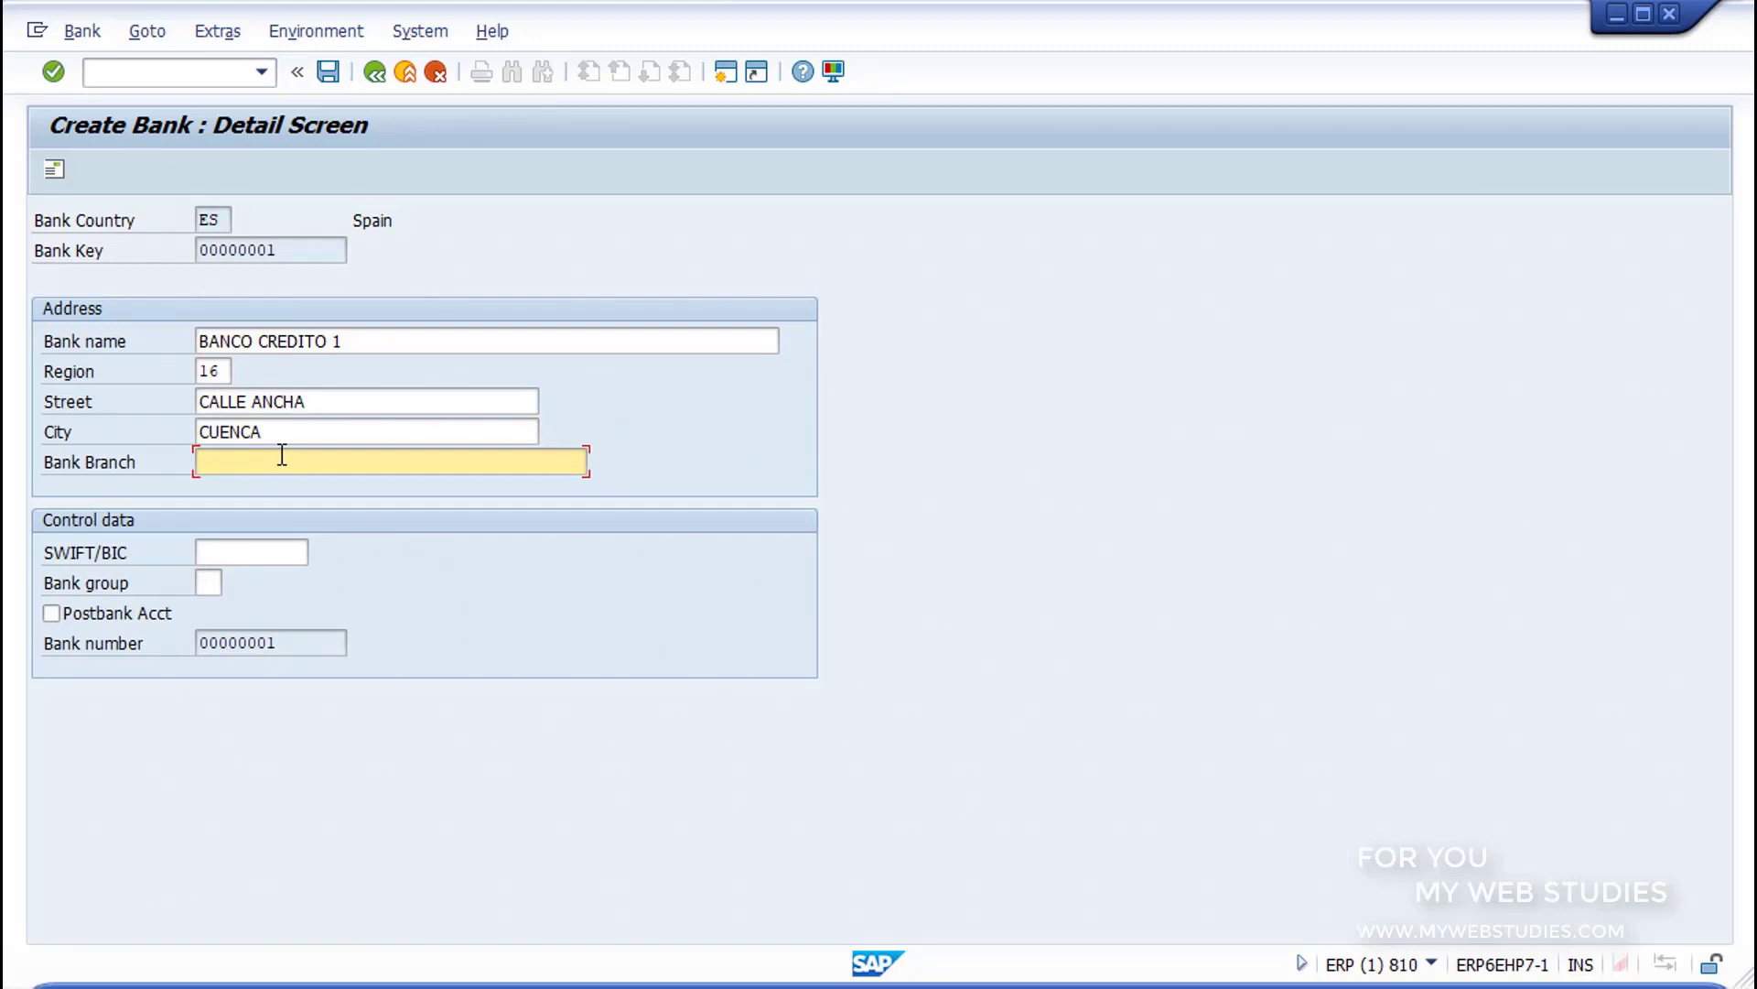
pyautogui.write('SUCURSAL 1')
# Step: Review the bank's control data fields and the sections of its extended address form, and exit address maintenance without keeping any data
pyautogui.moveTo(27, 510)
pyautogui.mouseDown()
pyautogui.moveTo(579, 606)
pyautogui.moveTo(826, 684)
pyautogui.mouseUp()
pyautogui.press('Escape')
pyautogui.click(259, 555)
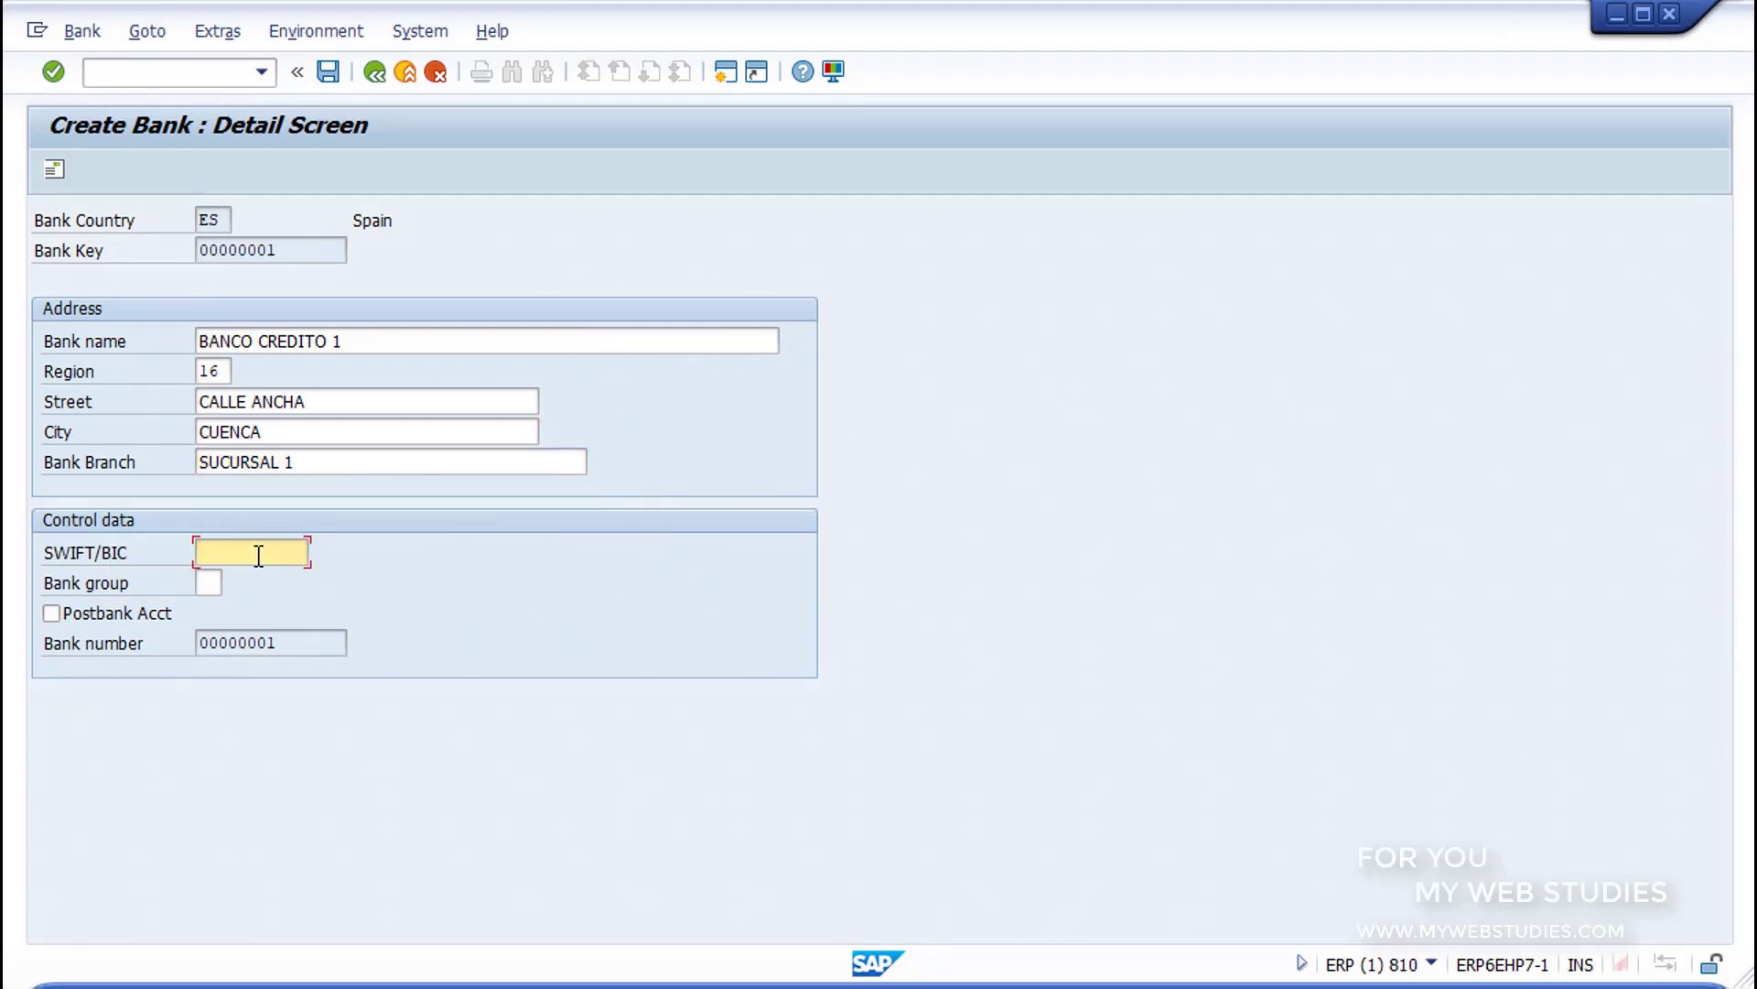
pyautogui.click(208, 581)
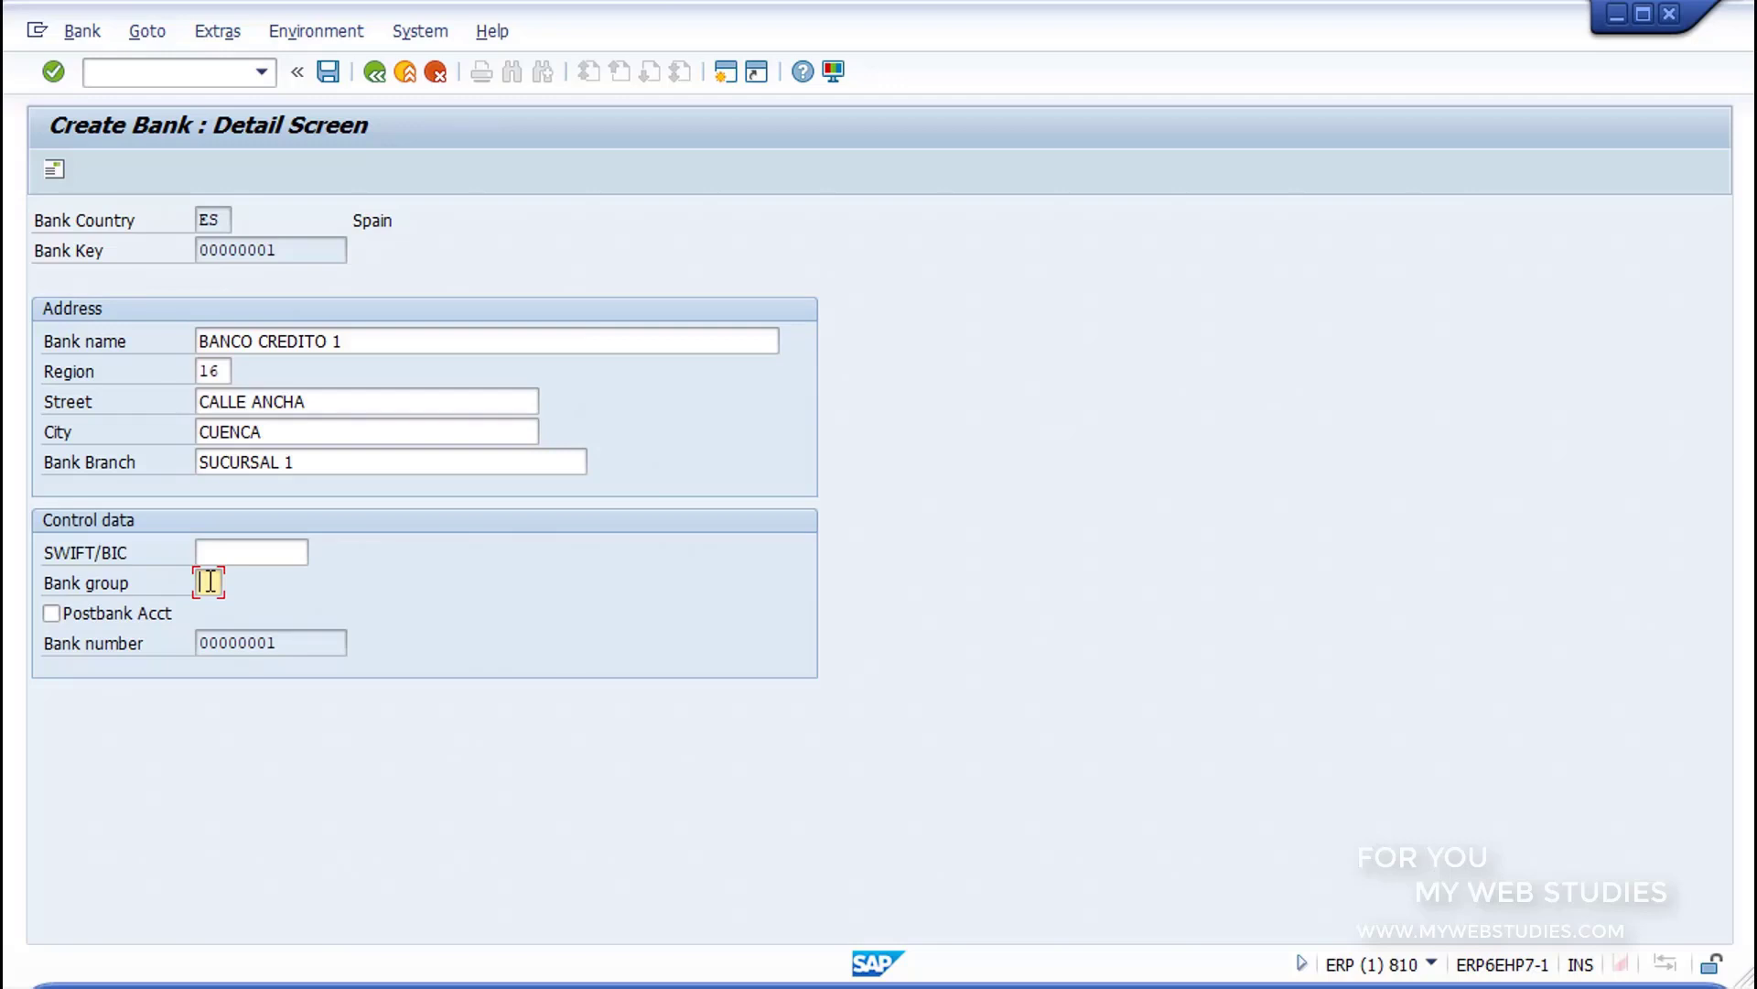
pyautogui.click(61, 173)
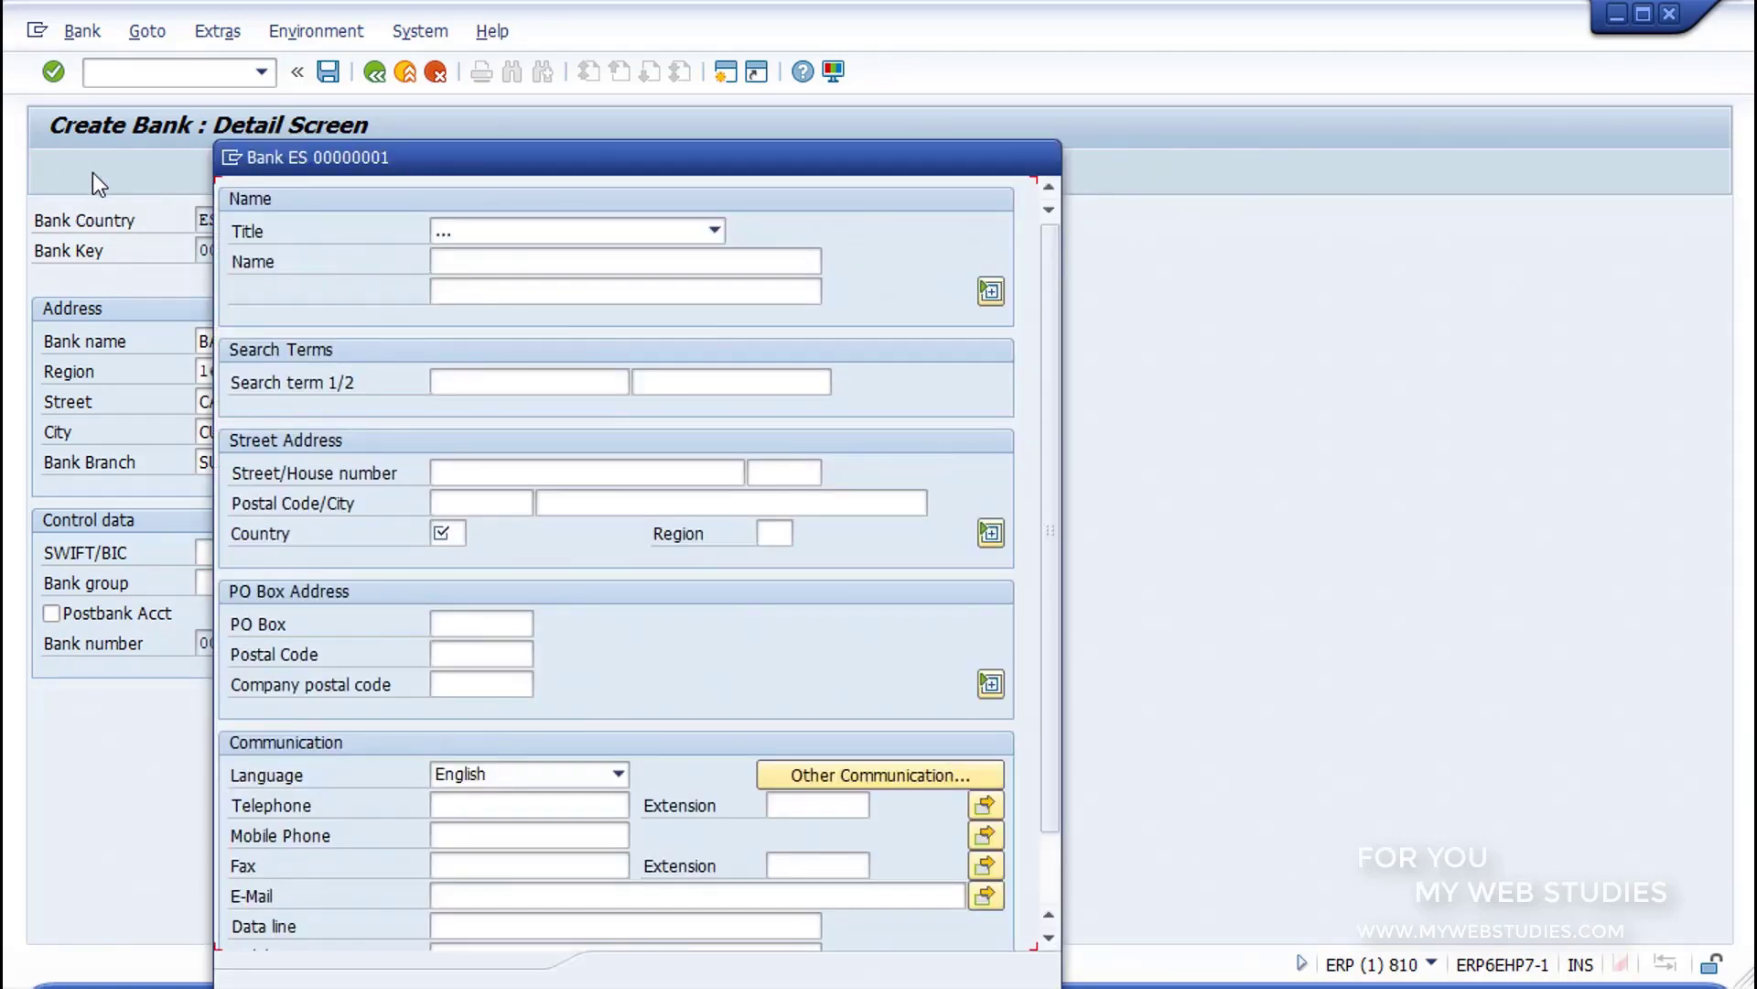
pyautogui.moveTo(224, 189); pyautogui.dragTo(1034, 339)
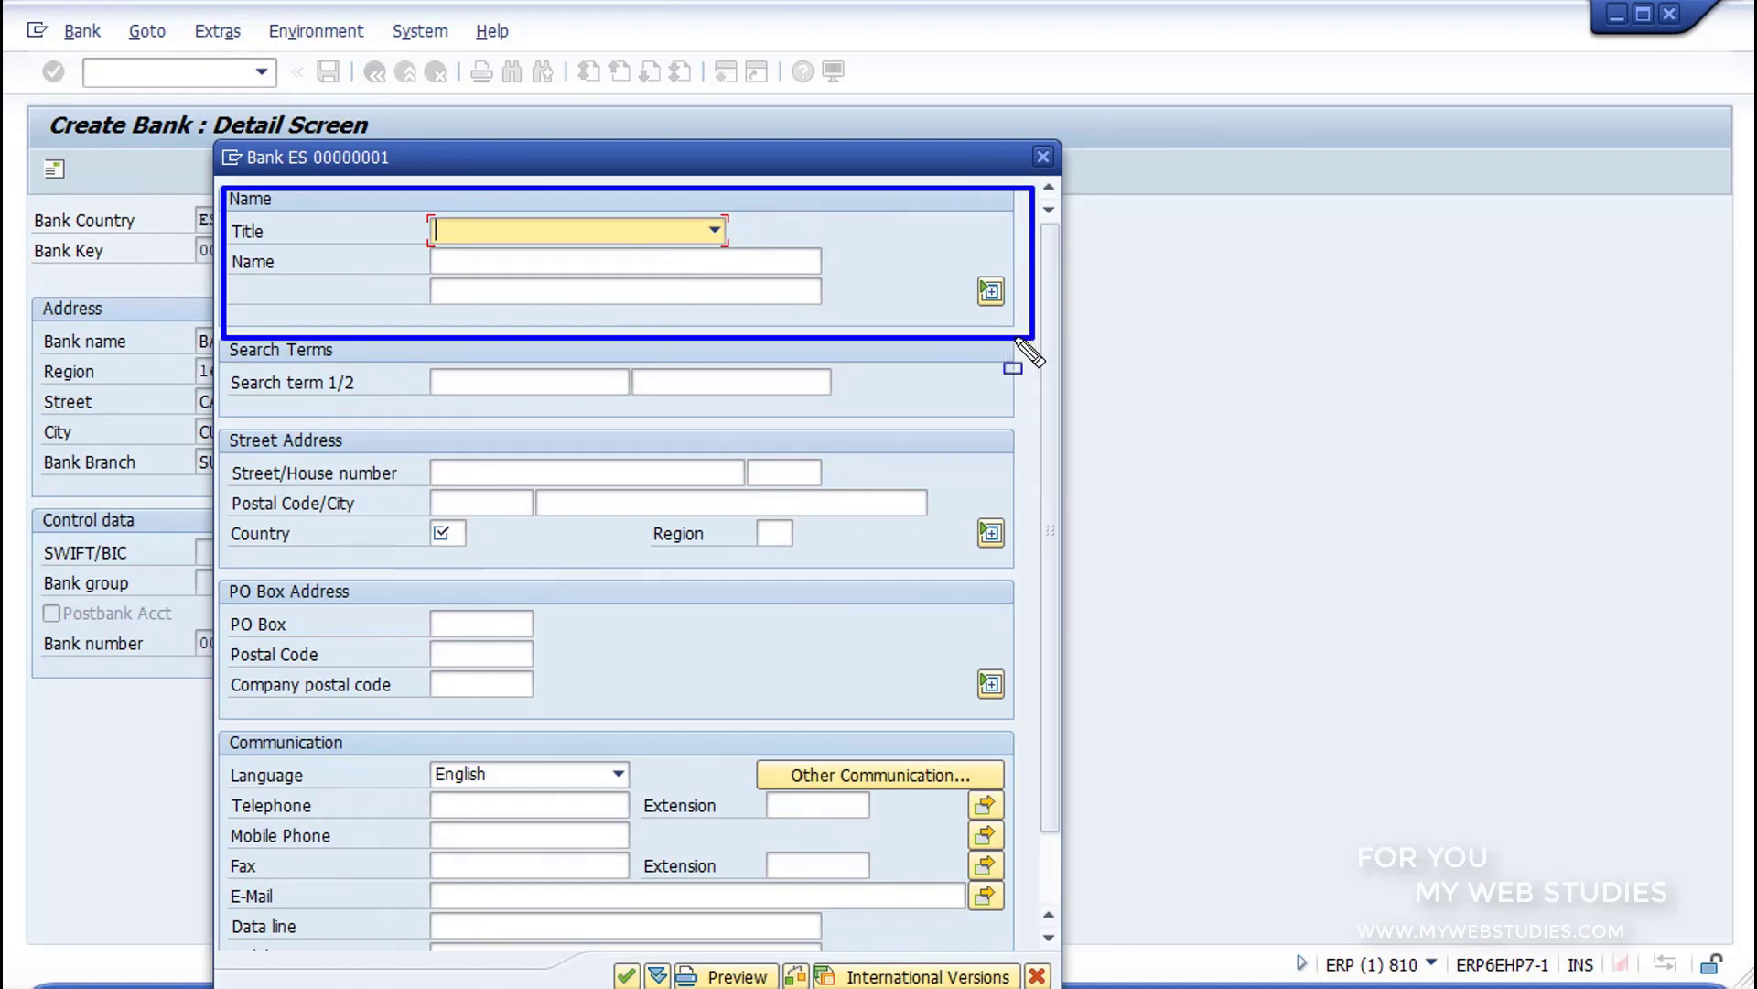
pyautogui.moveTo(217, 339); pyautogui.dragTo(1029, 424)
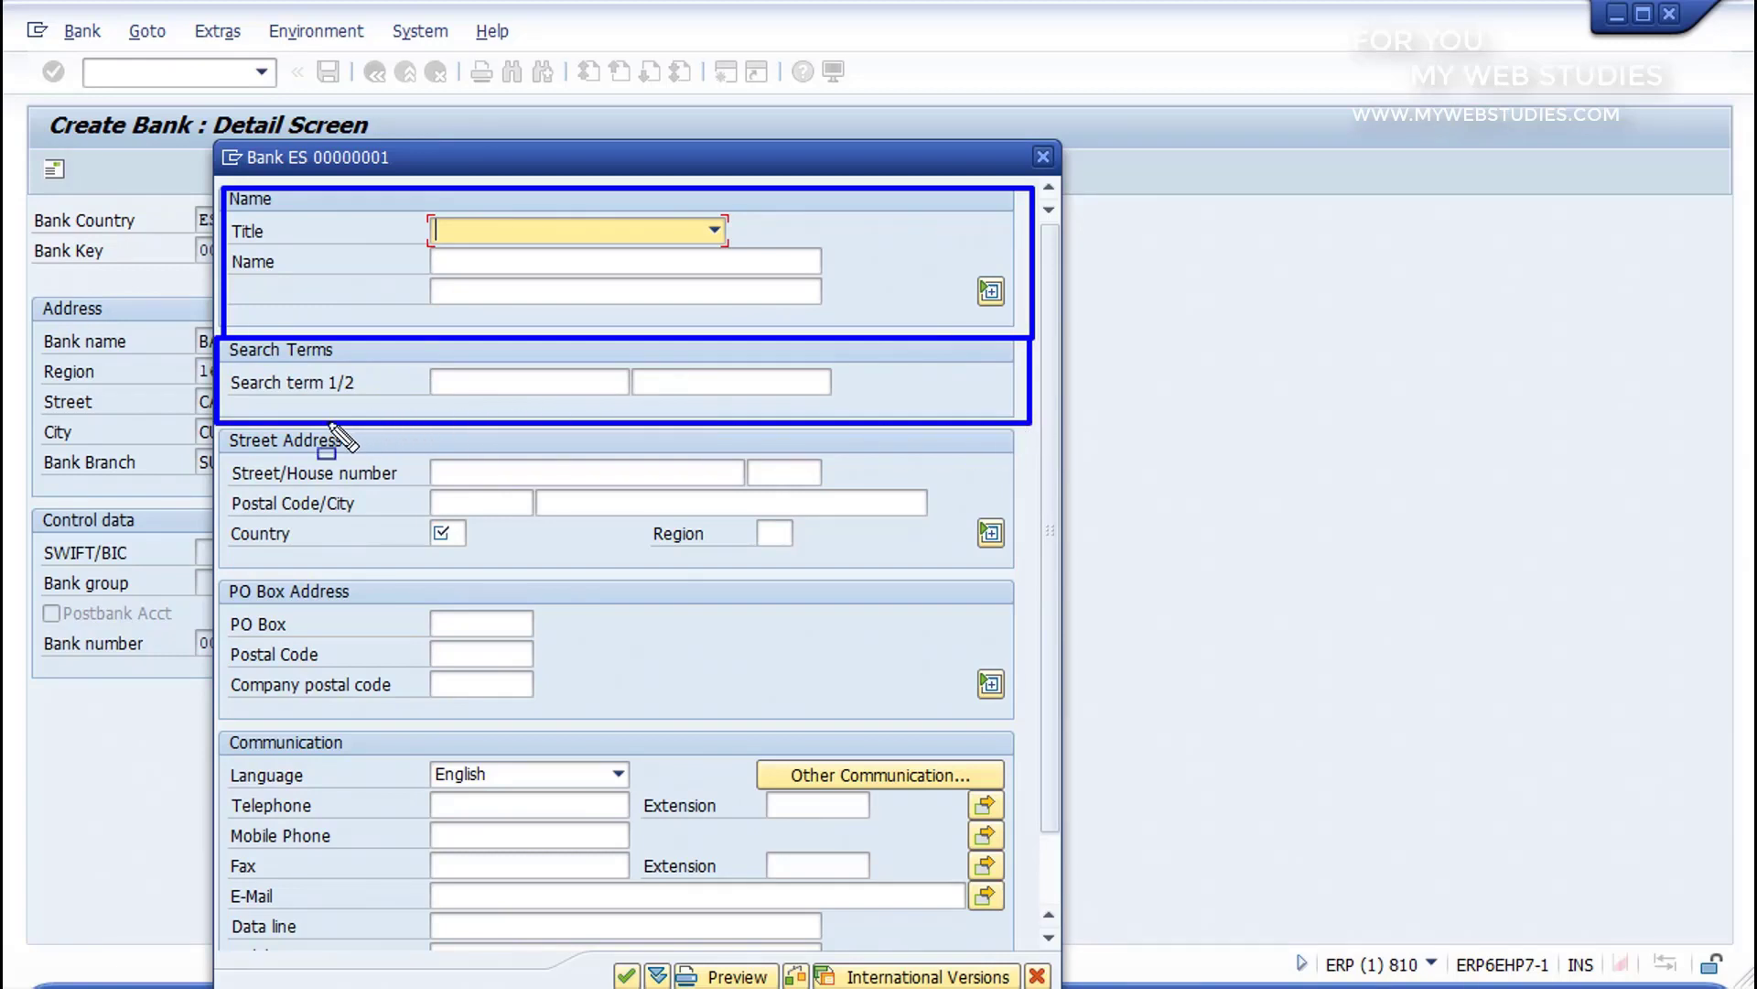
pyautogui.moveTo(214, 427); pyautogui.dragTo(413, 459)
pyautogui.moveTo(546, 466)
pyautogui.mouseDown()
pyautogui.moveTo(1028, 596)
pyautogui.moveTo(1031, 578)
pyautogui.mouseUp()
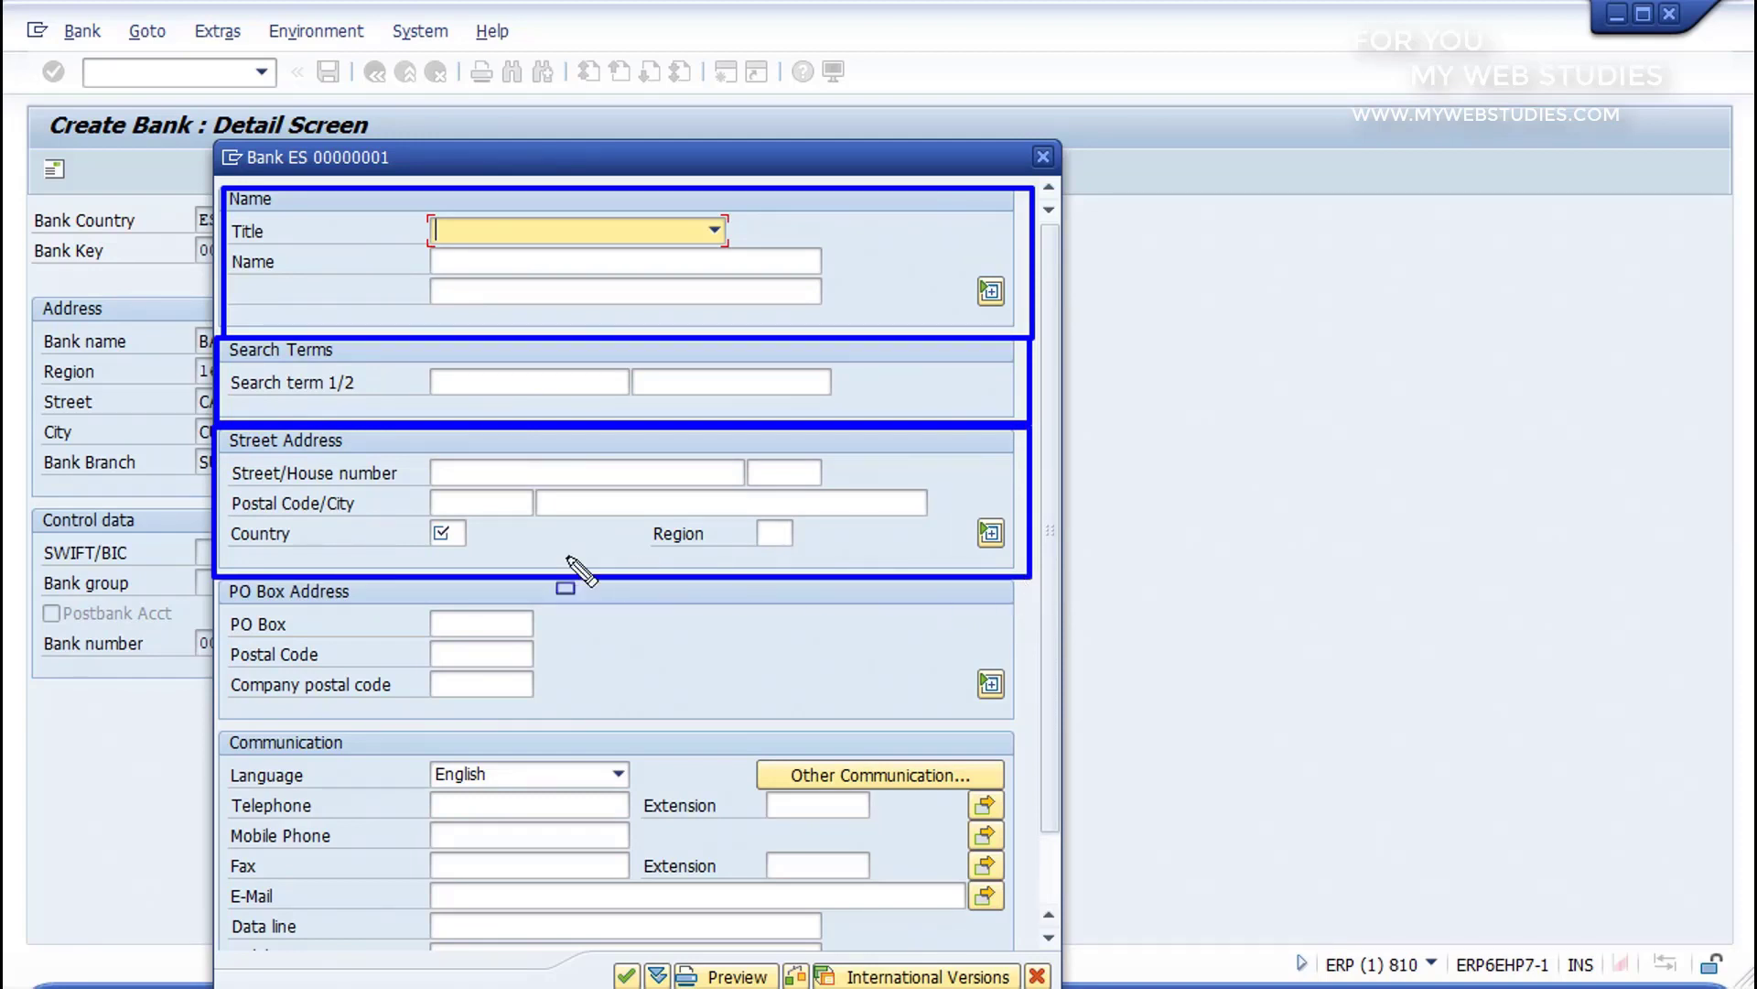
pyautogui.moveTo(887, 658); pyautogui.dragTo(1035, 724)
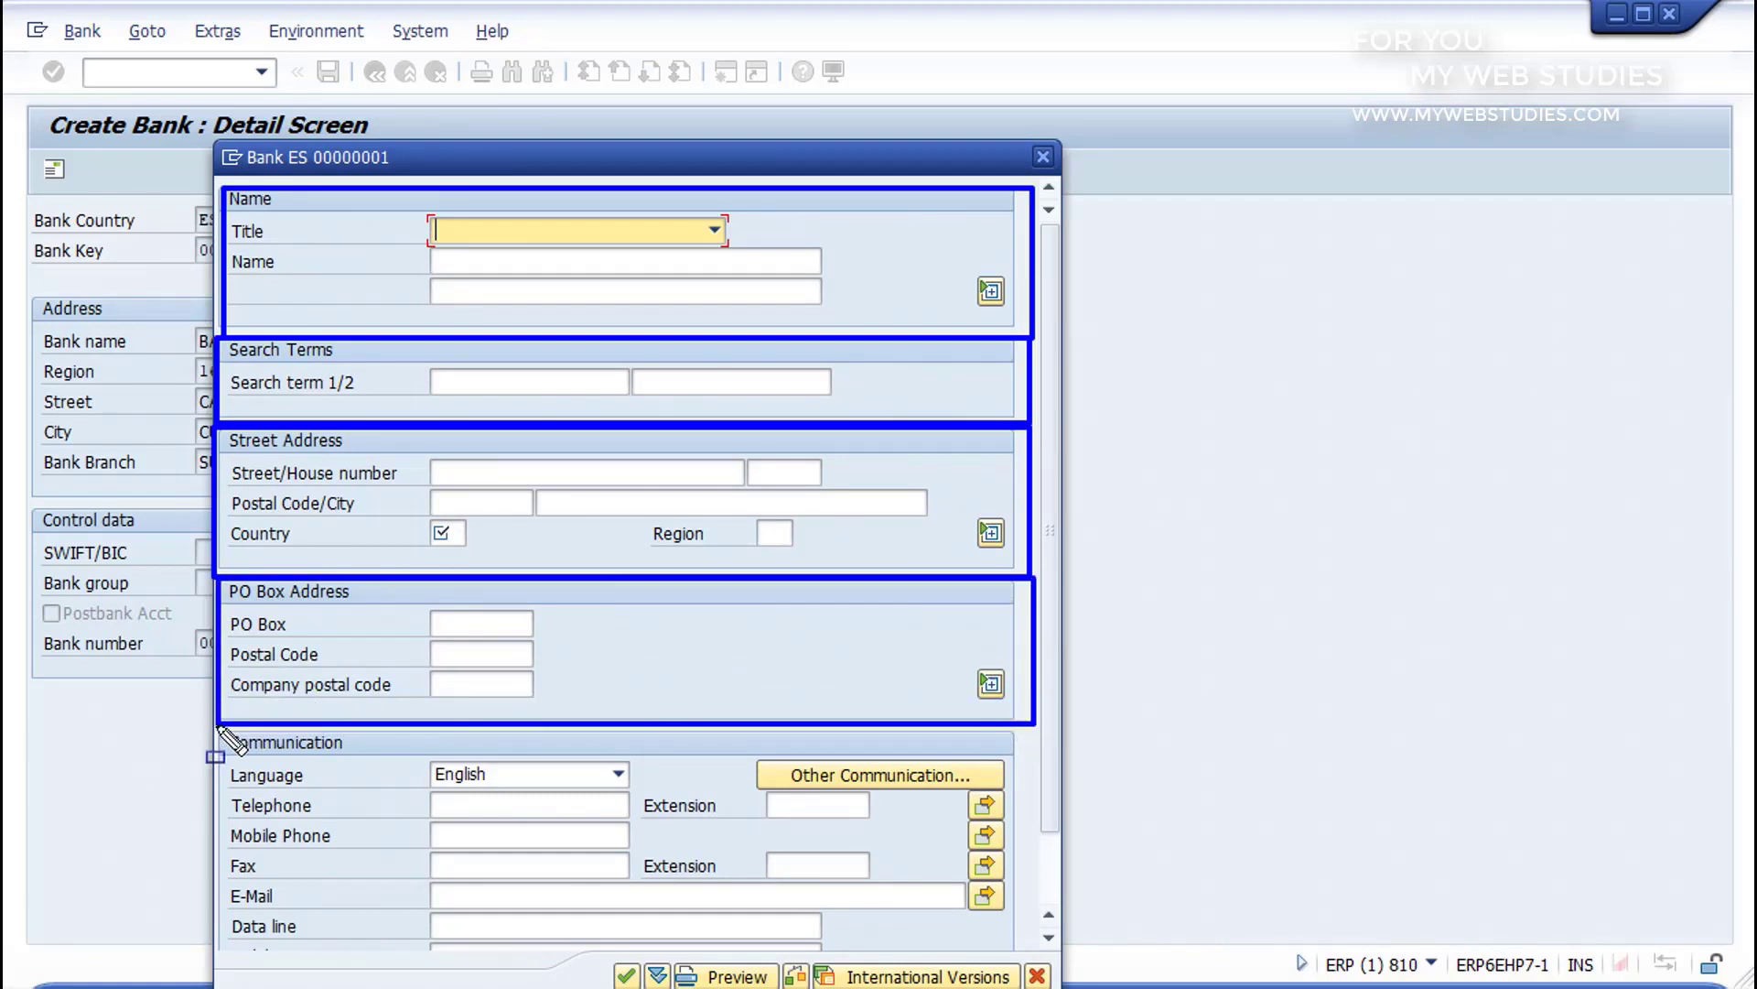
pyautogui.moveTo(217, 728)
pyautogui.mouseDown()
pyautogui.moveTo(975, 916)
pyautogui.moveTo(1046, 957)
pyautogui.mouseUp()
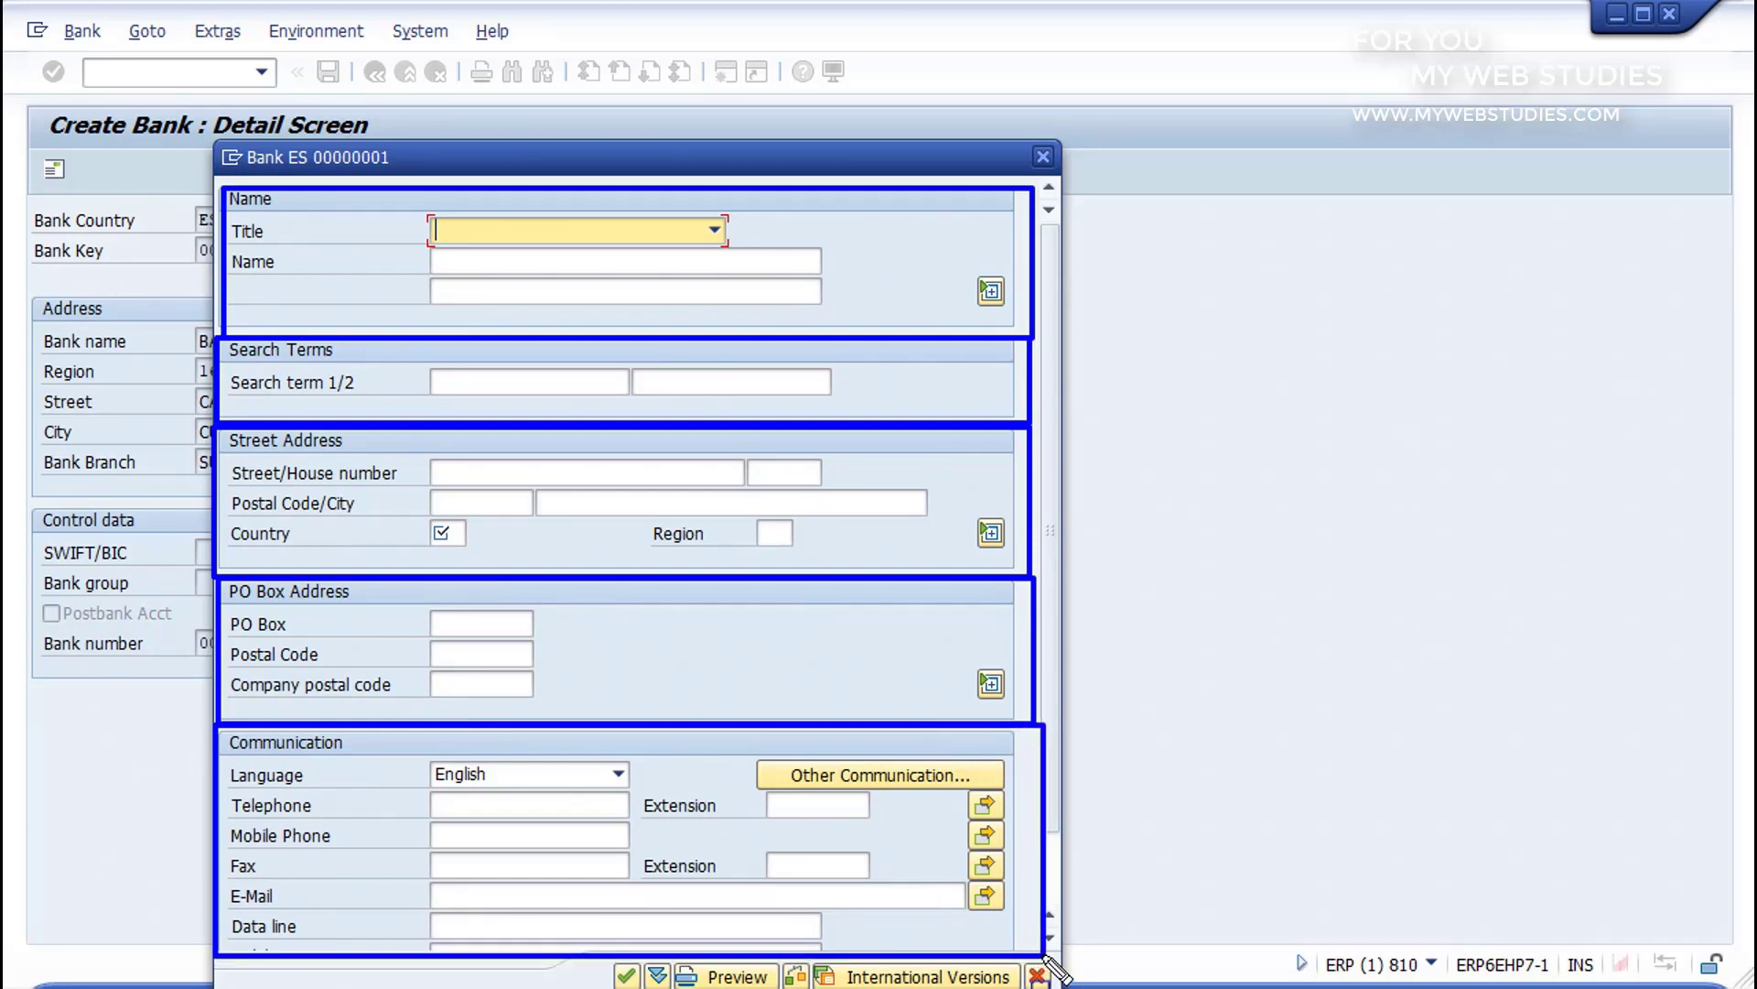
pyautogui.press('Escape')
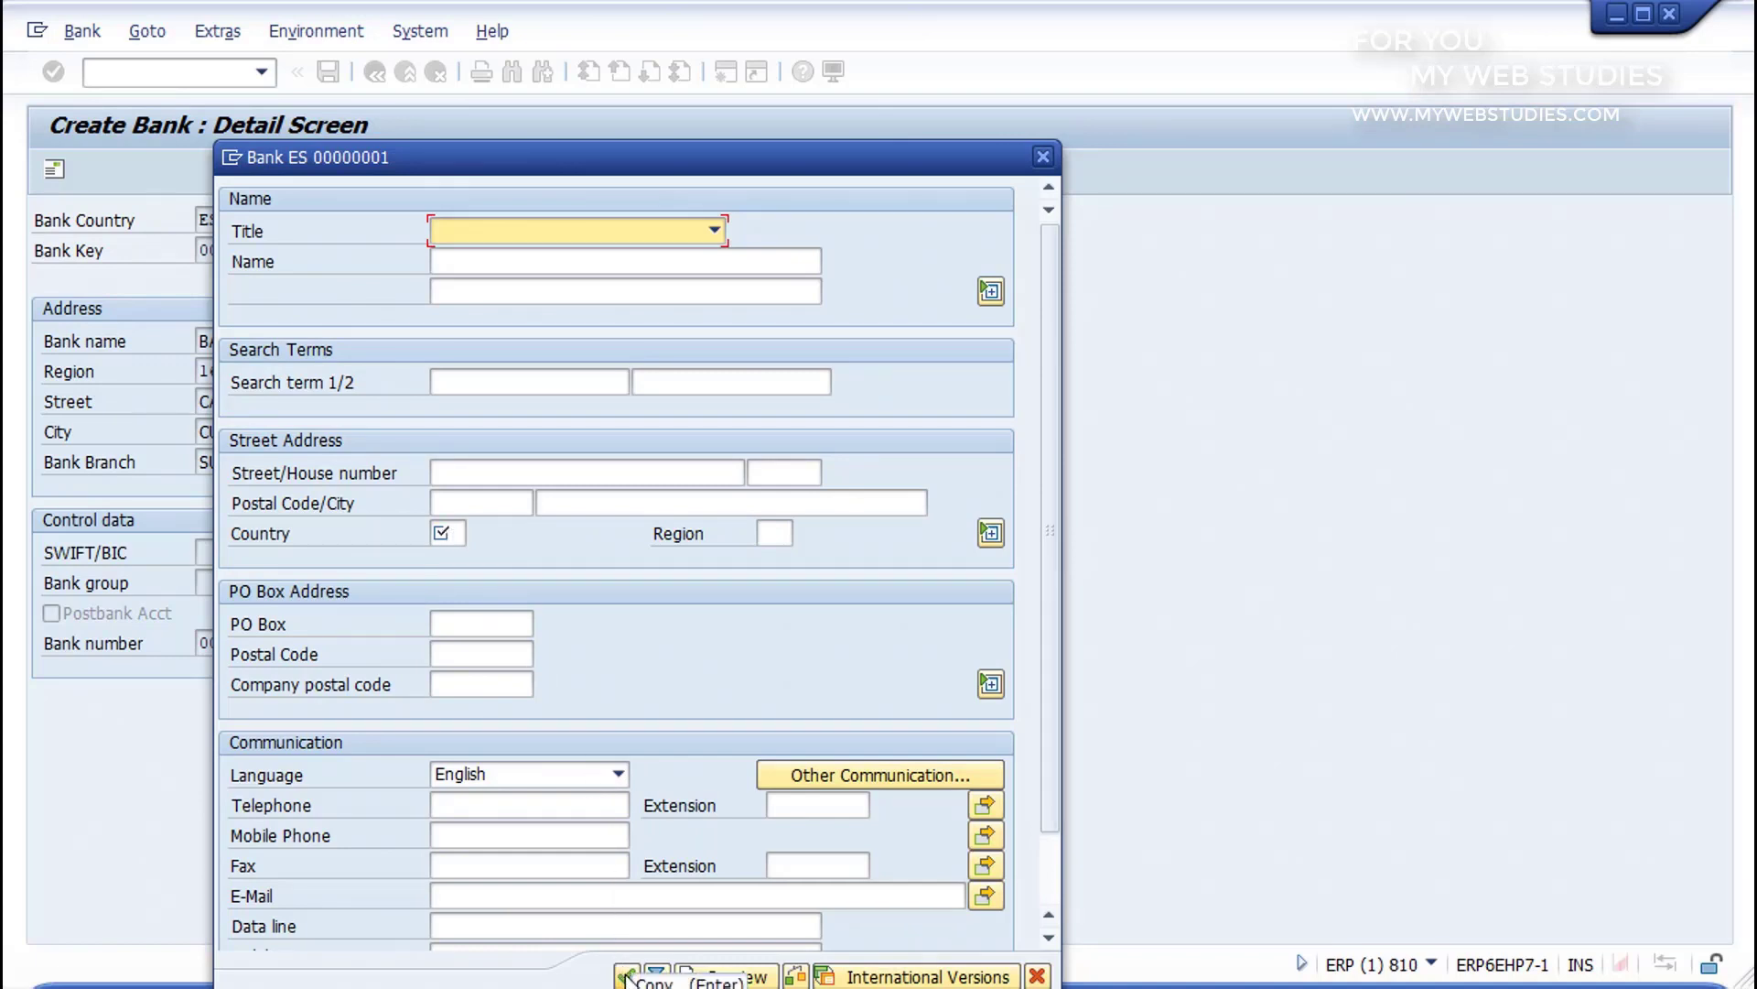
pyautogui.click(1038, 977)
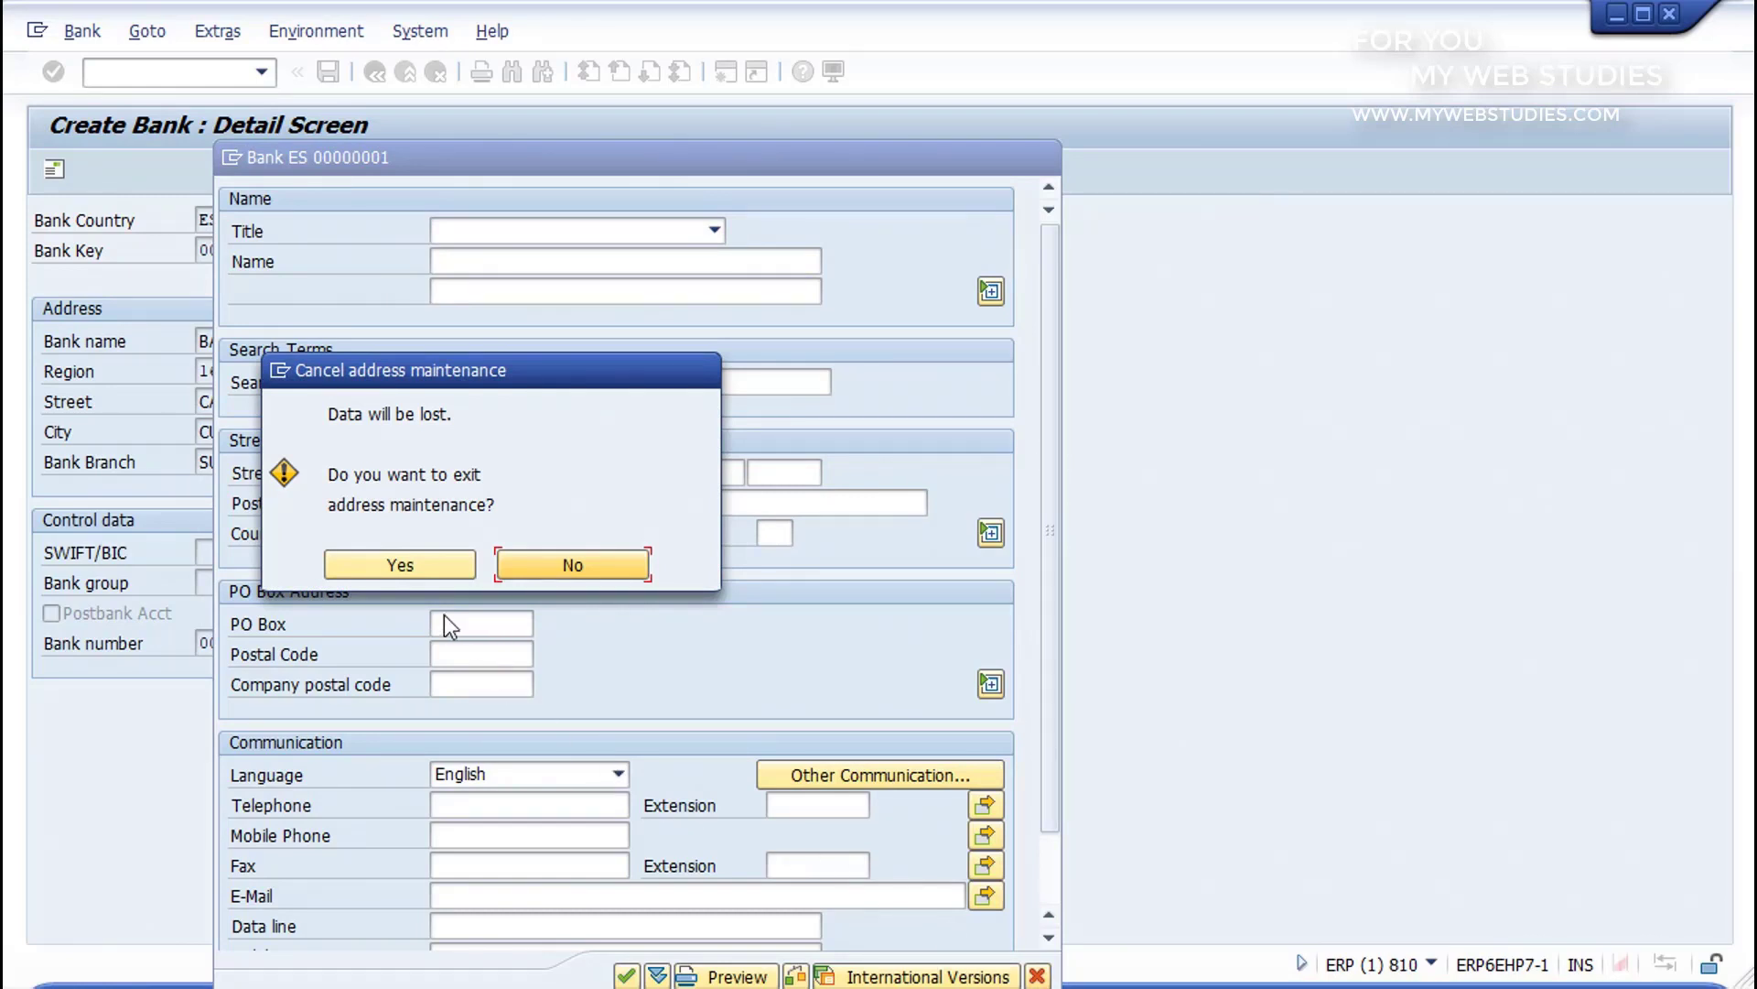
pyautogui.click(408, 565)
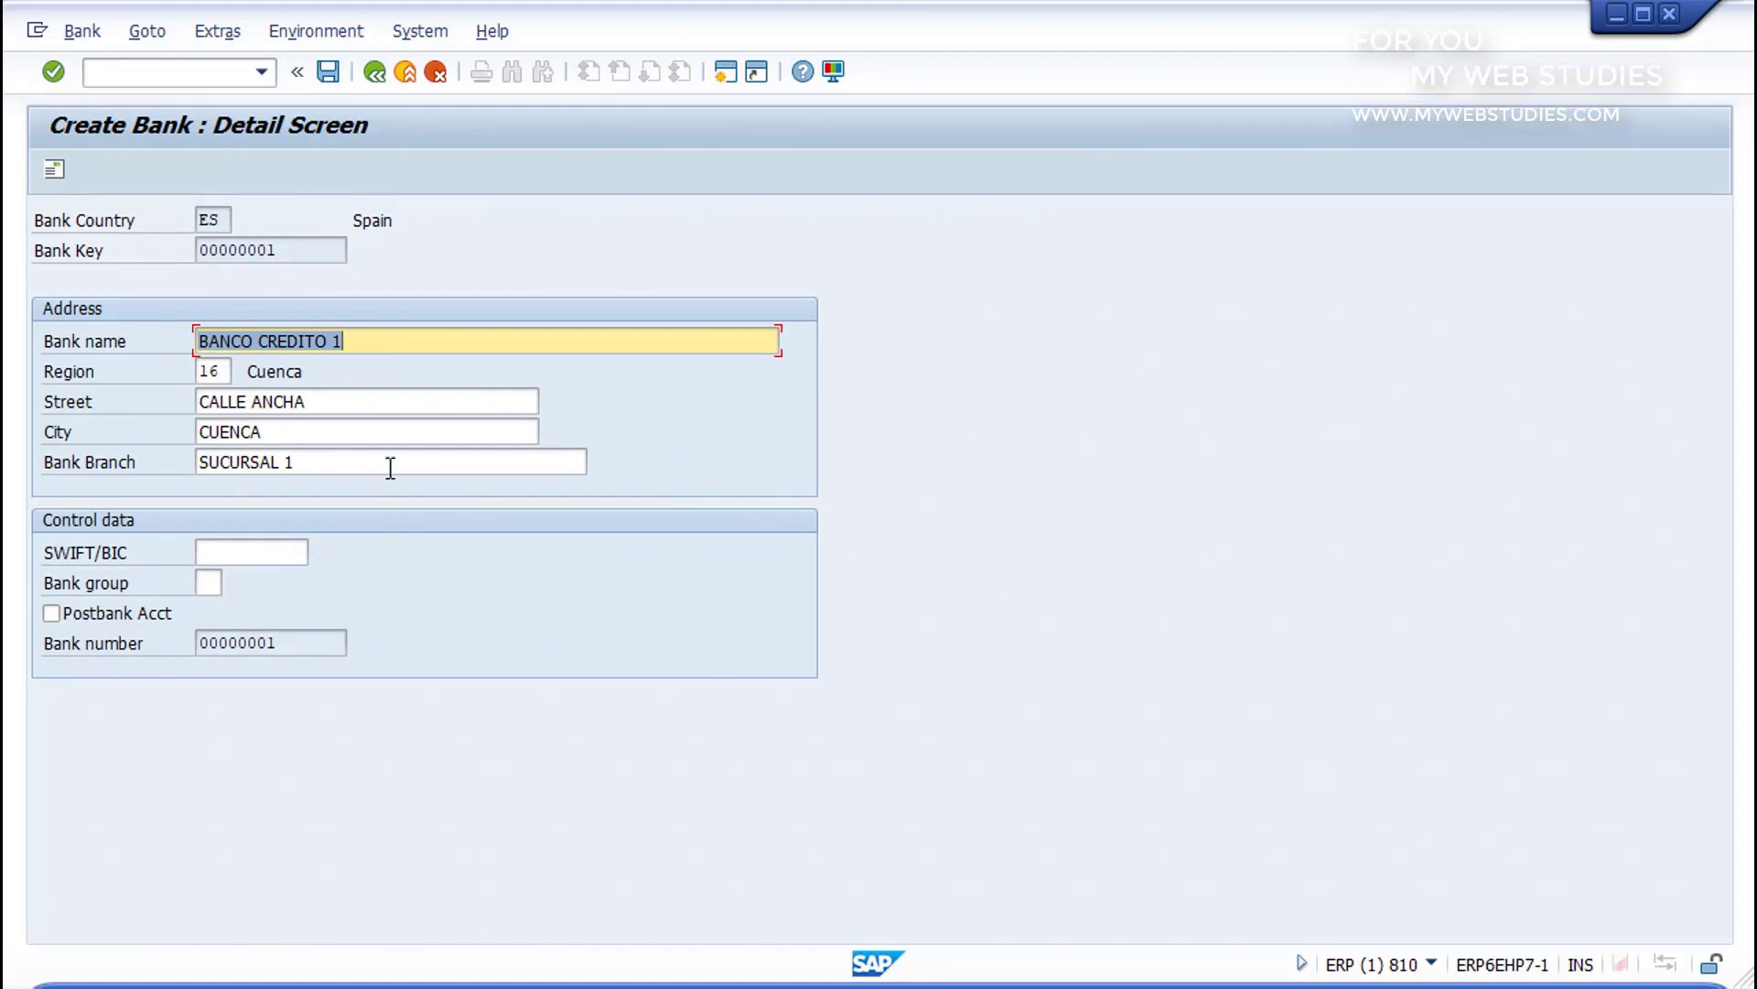
# Step: Save the new bank master record
pyautogui.click(328, 74)
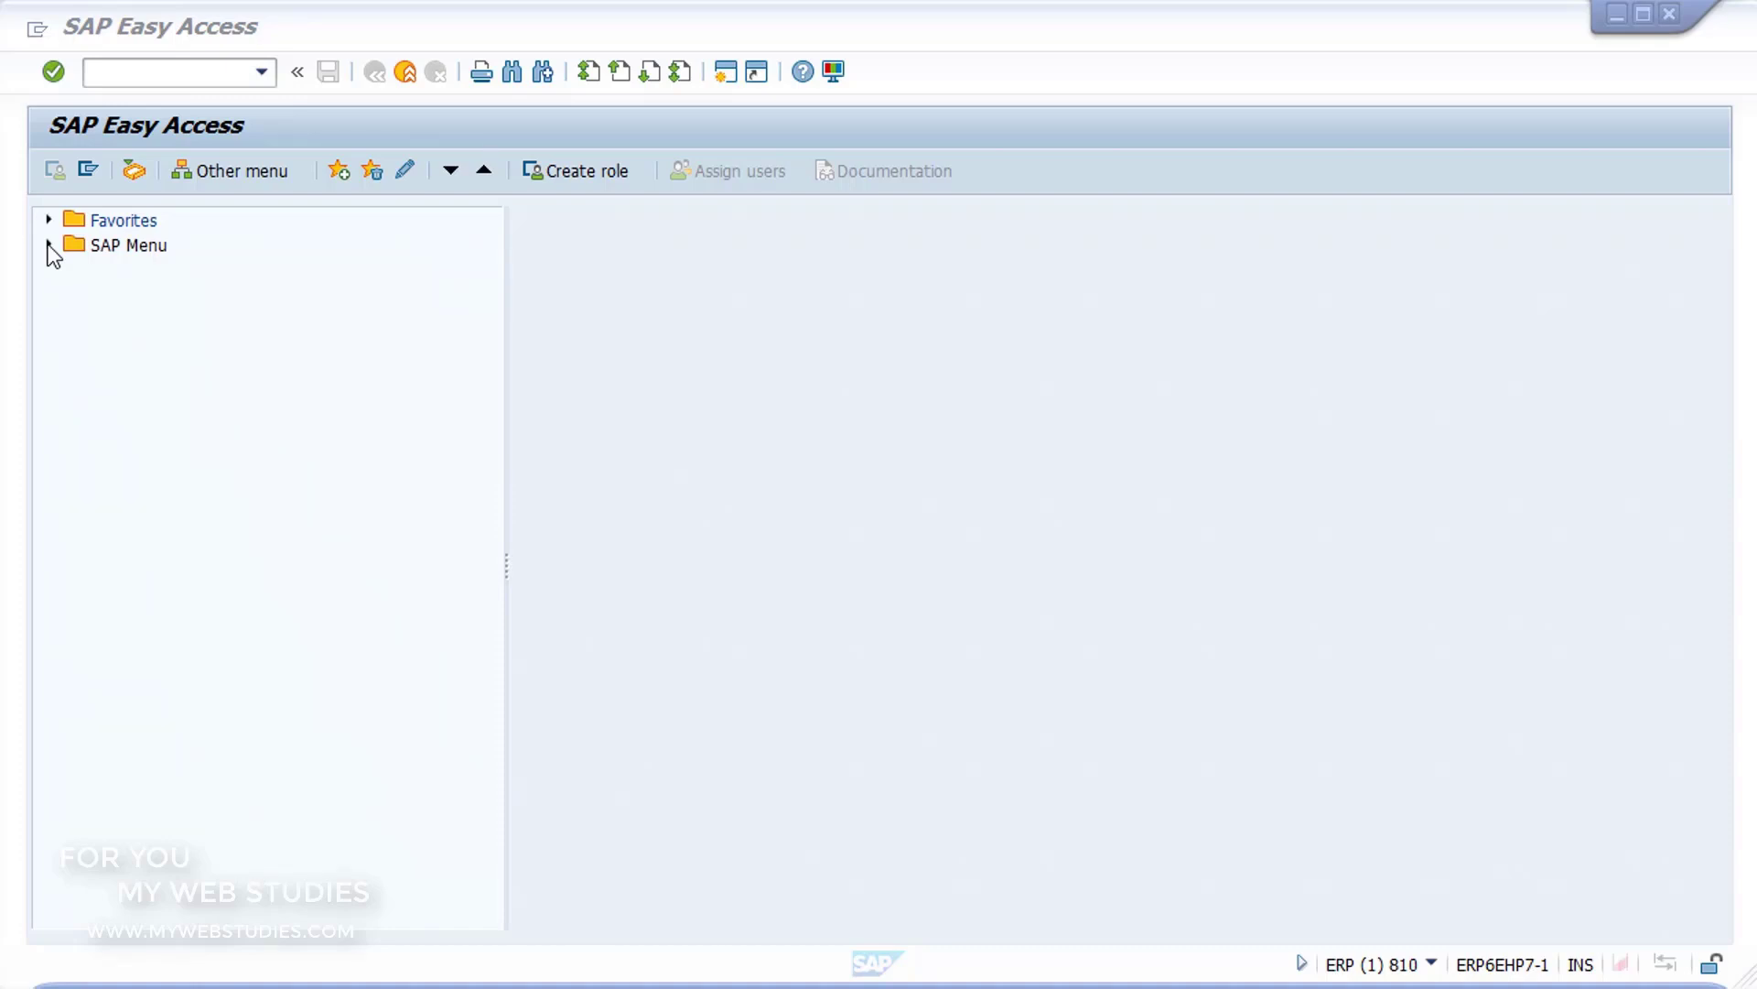
# Step: Expand the SAP Menu through Accounting, Financial Accounting and Accounts Receivable to Master Records, and open FD01 - Create
pyautogui.click(48, 246)
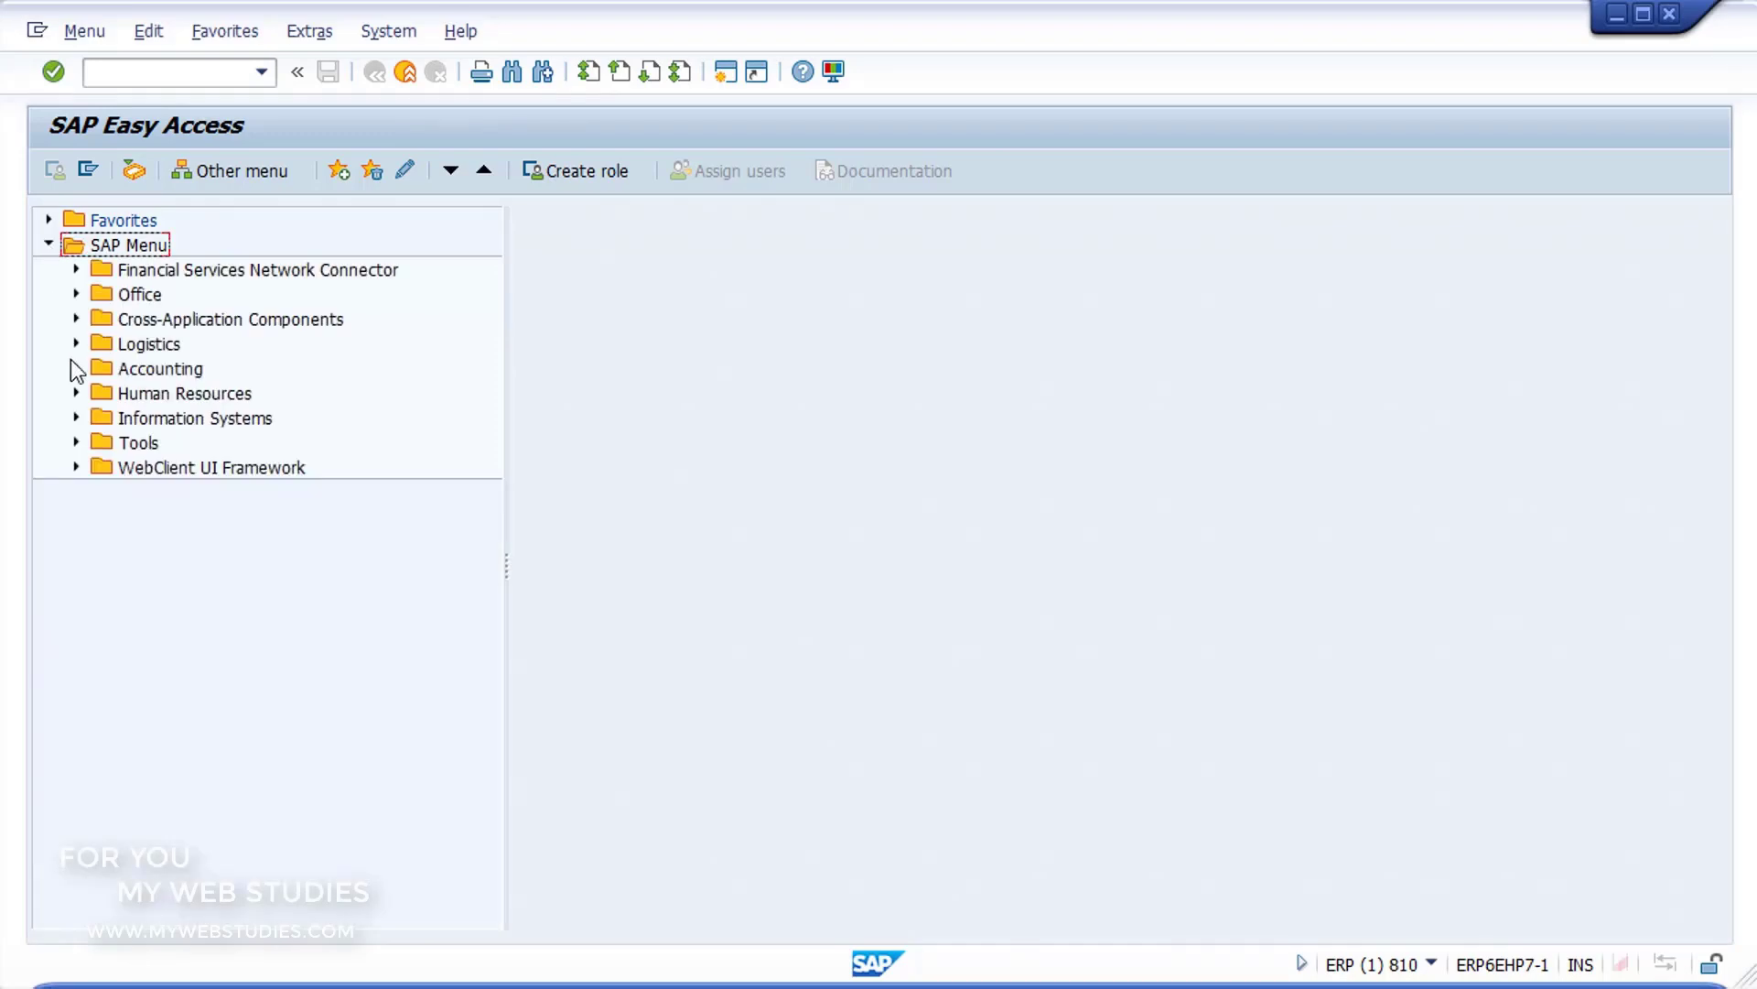
pyautogui.click(76, 369)
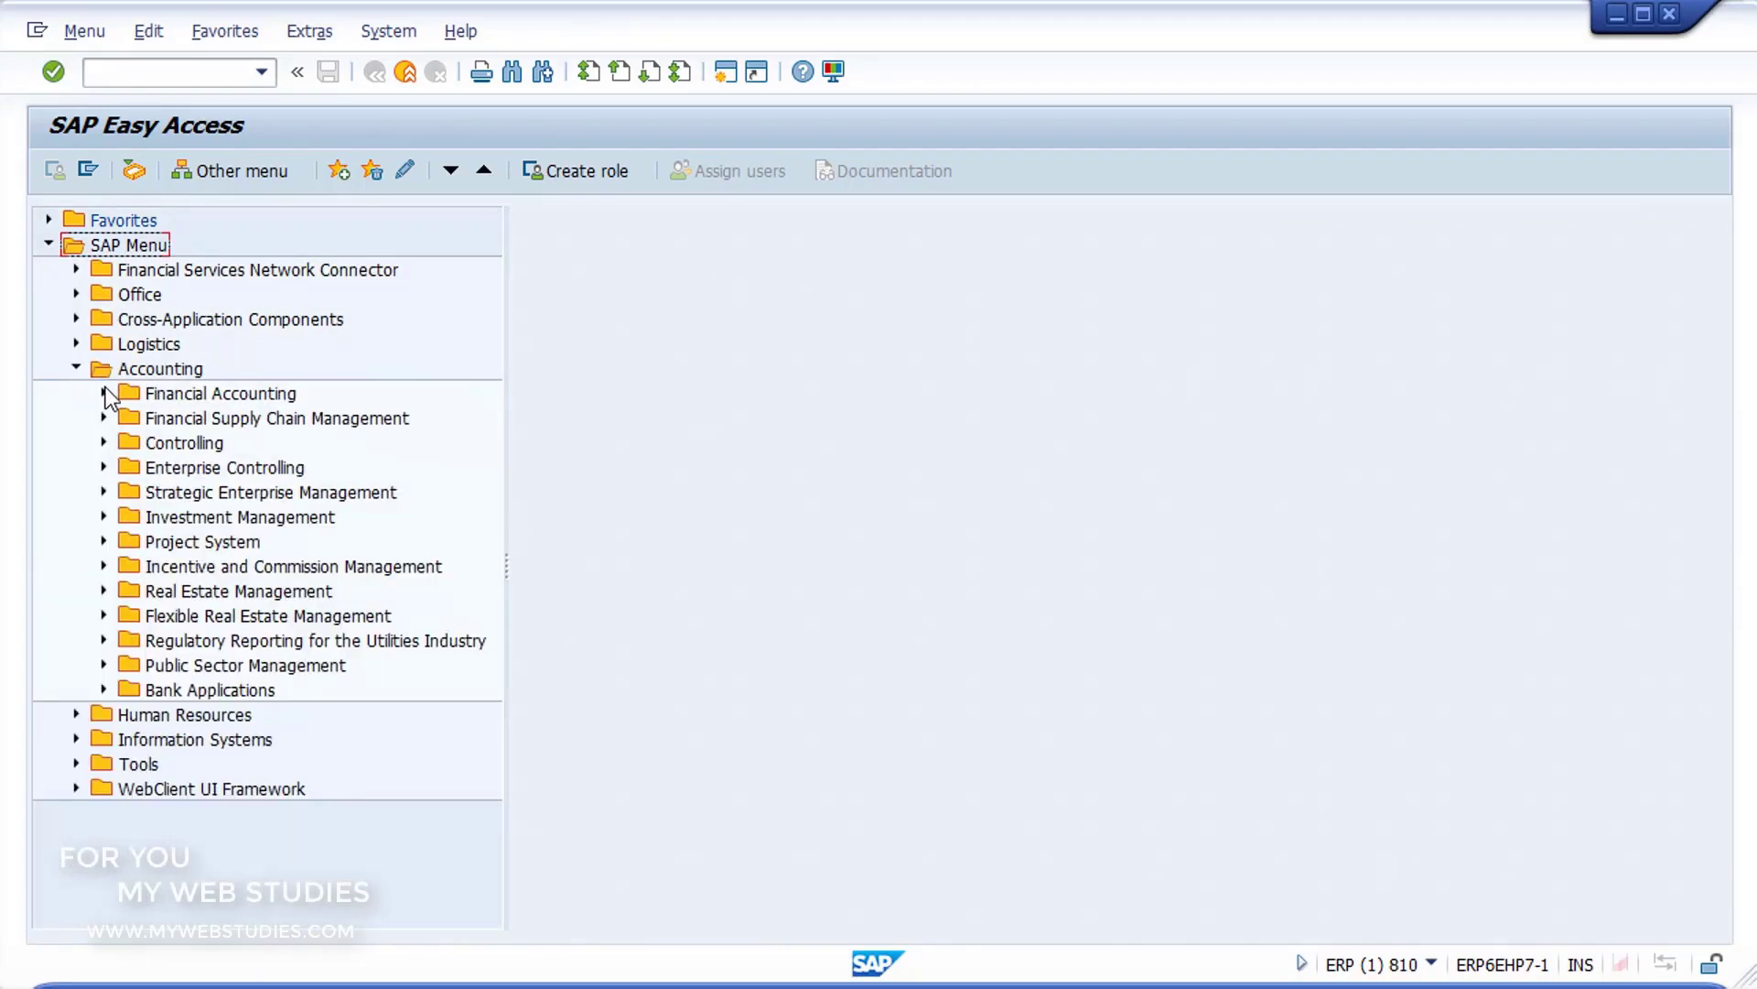
pyautogui.click(104, 393)
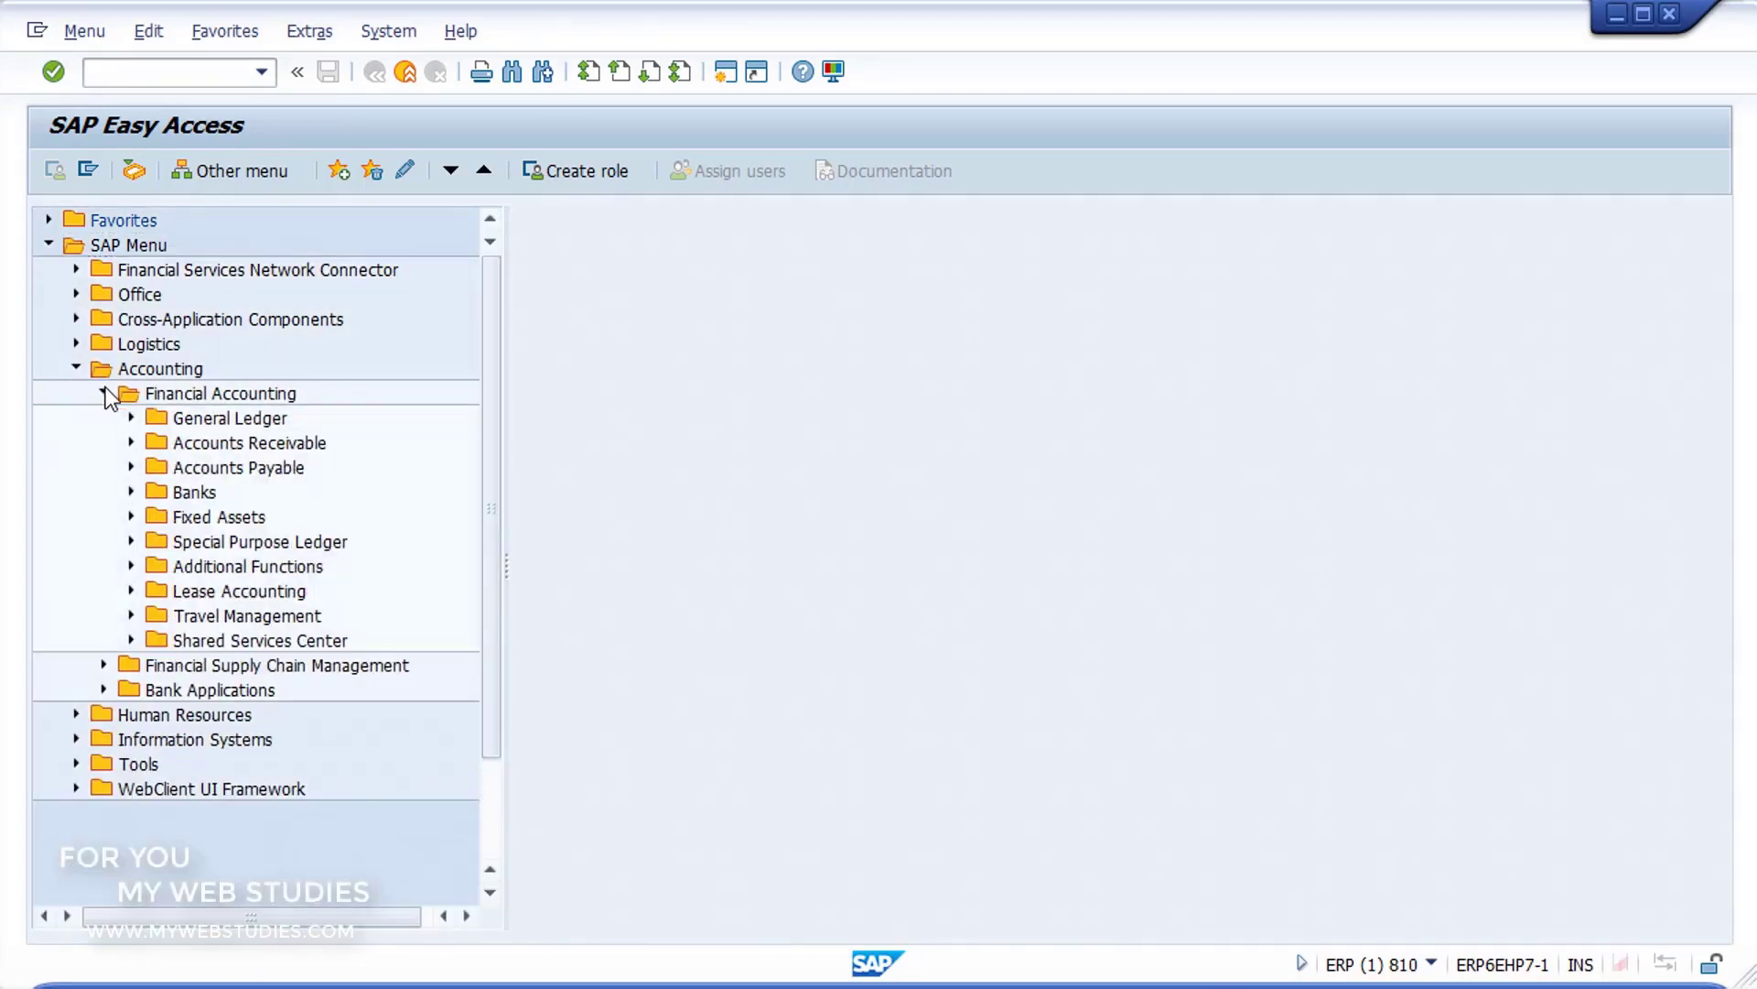
pyautogui.click(131, 443)
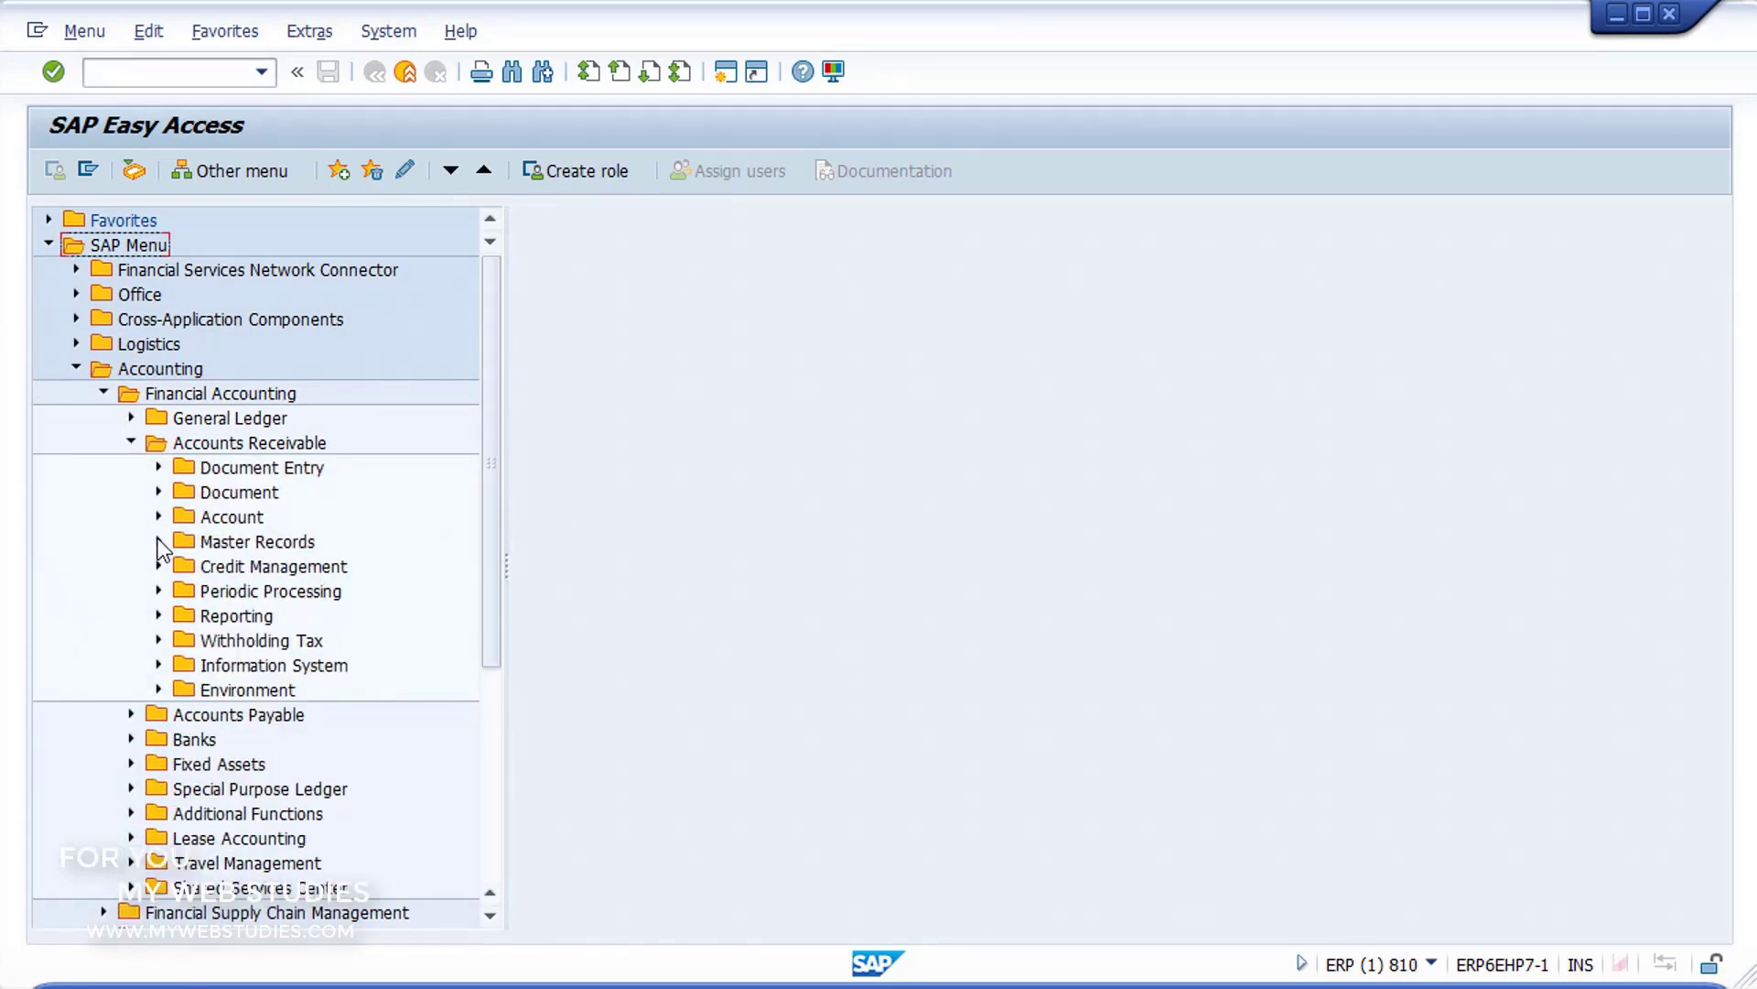
pyautogui.click(159, 542)
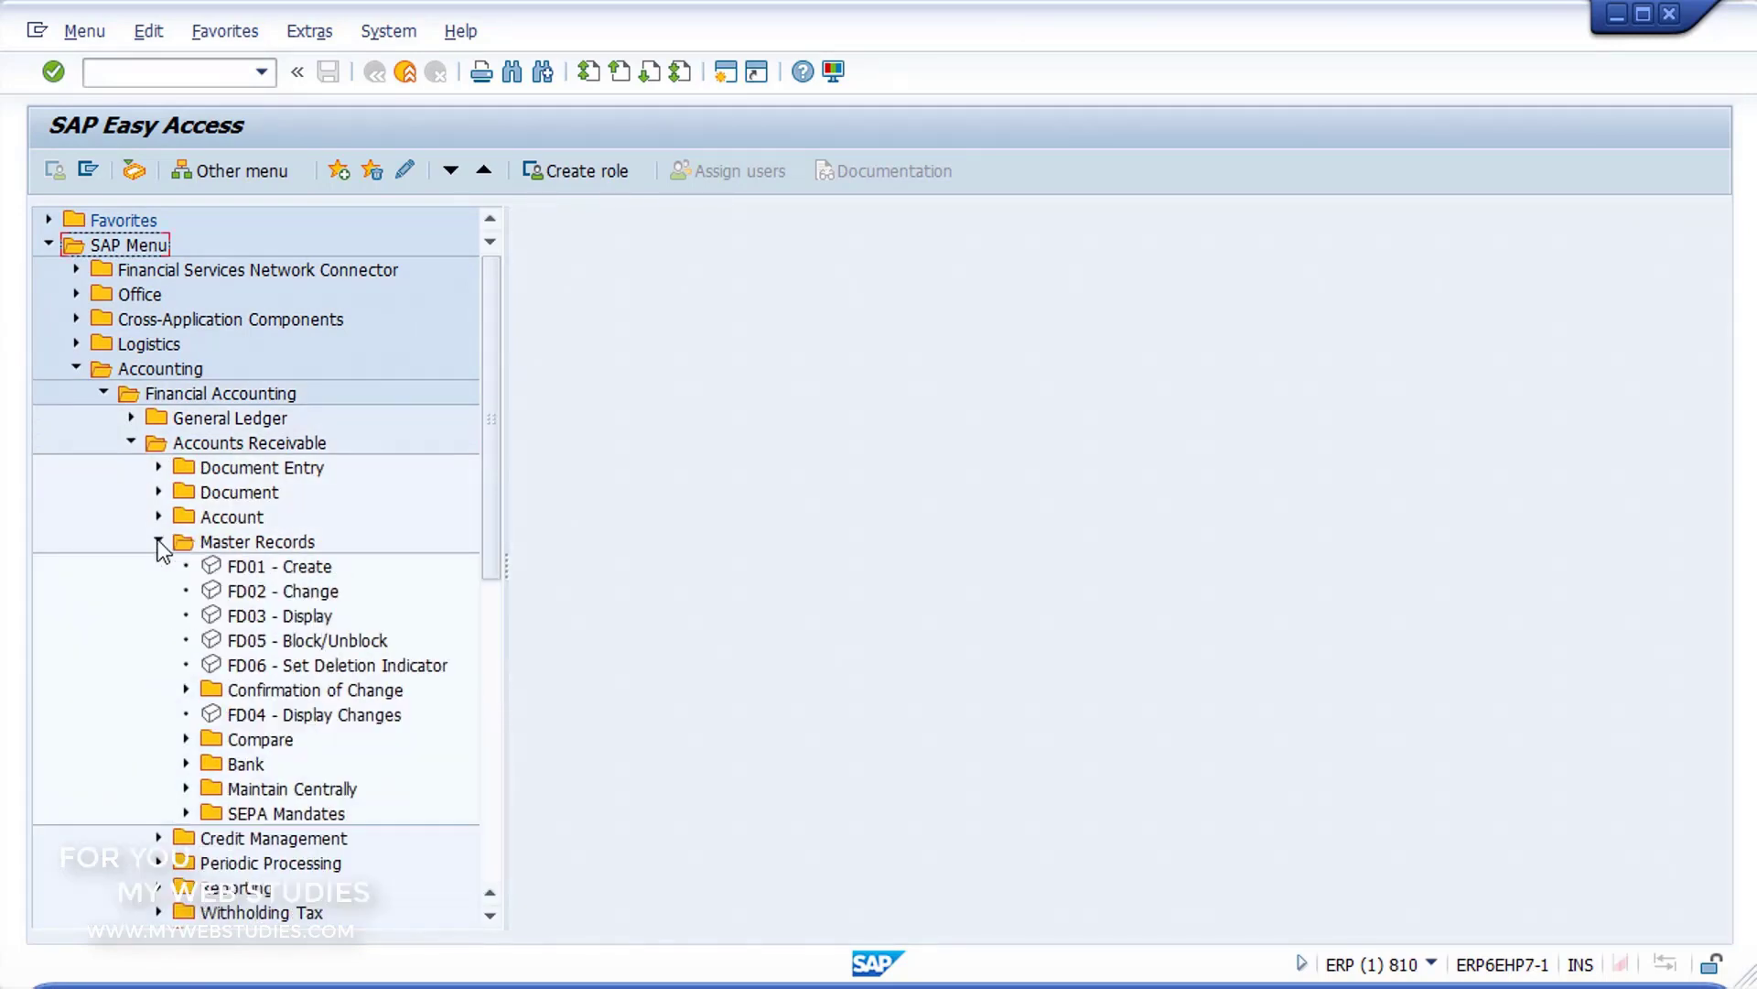
pyautogui.click(215, 567)
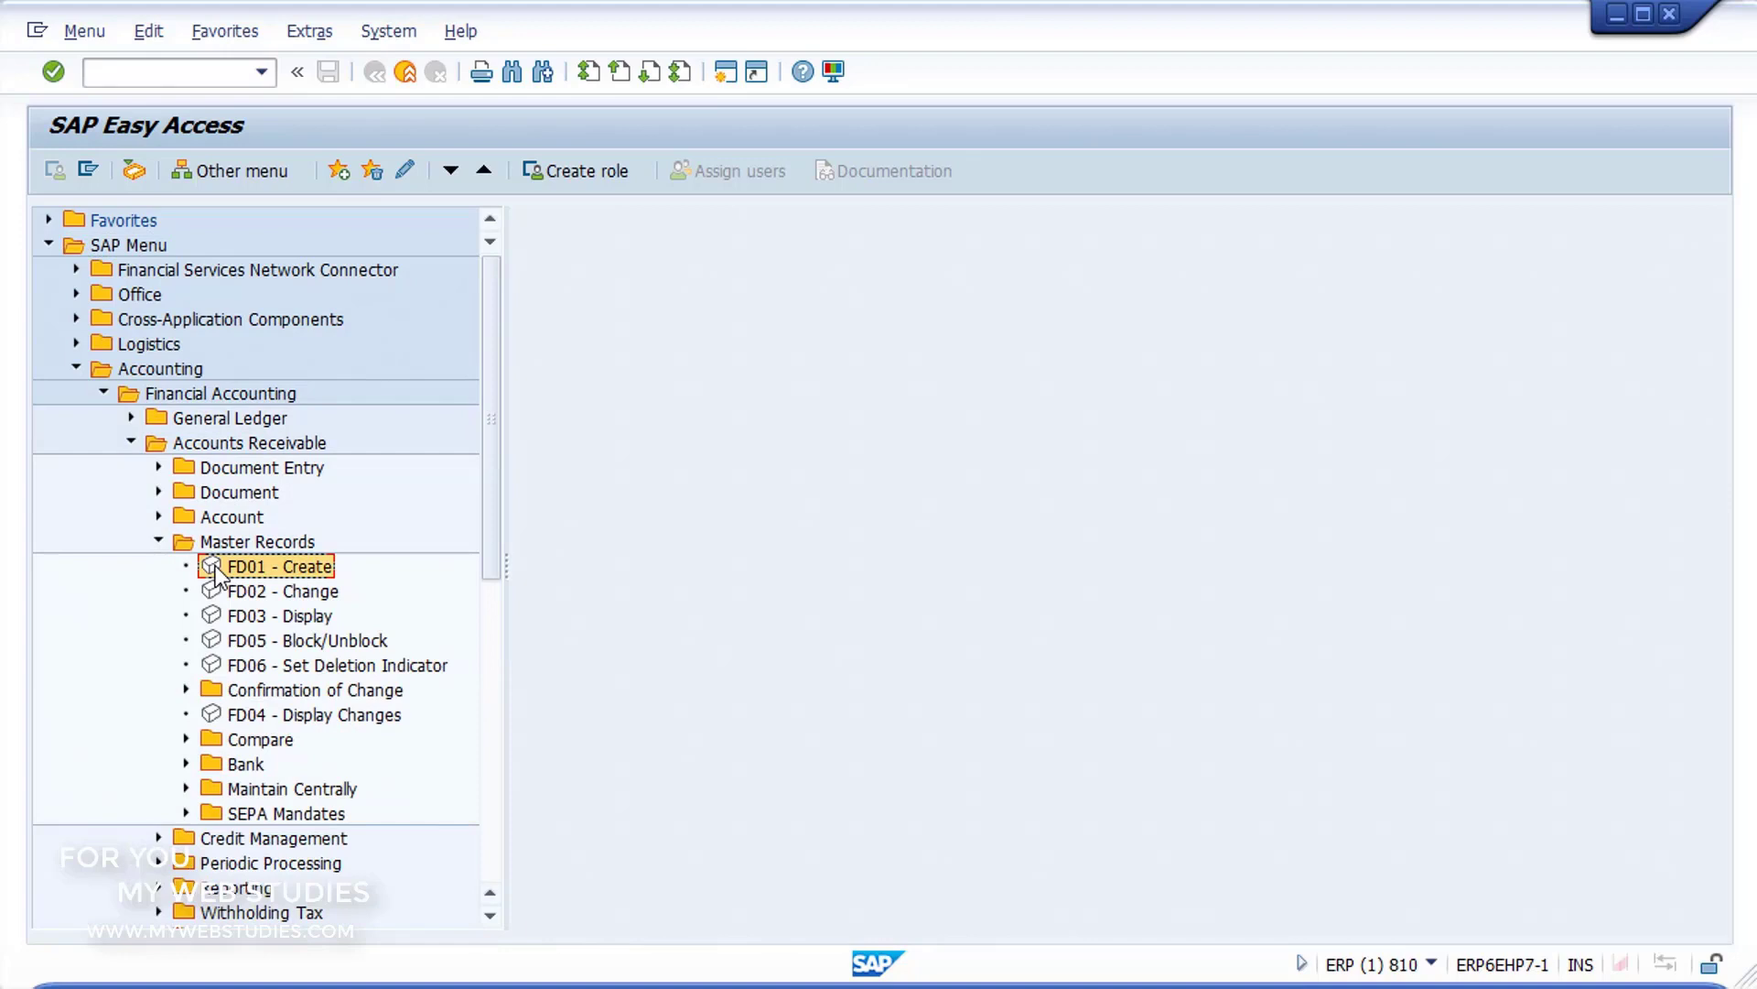
pyautogui.doubleClick(216, 568)
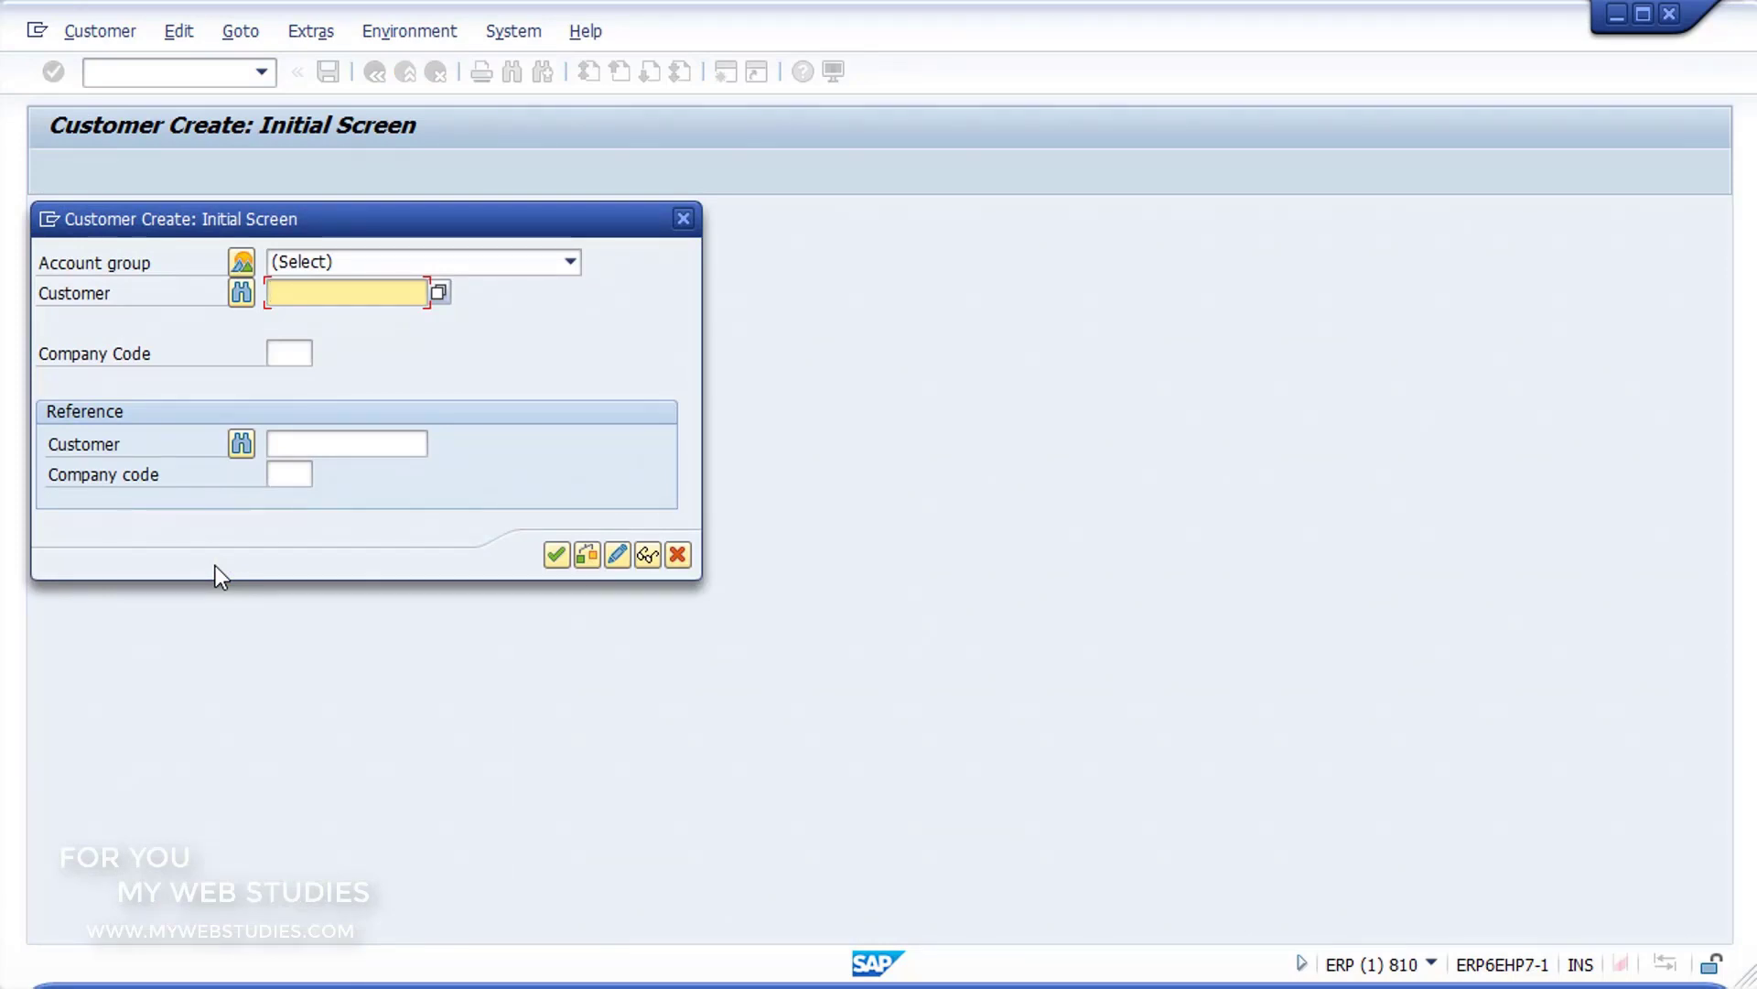
# Step: Choose account group 0003 Payer from the account groups and number ranges, and continue to the new customer's general data
pyautogui.click(331, 265)
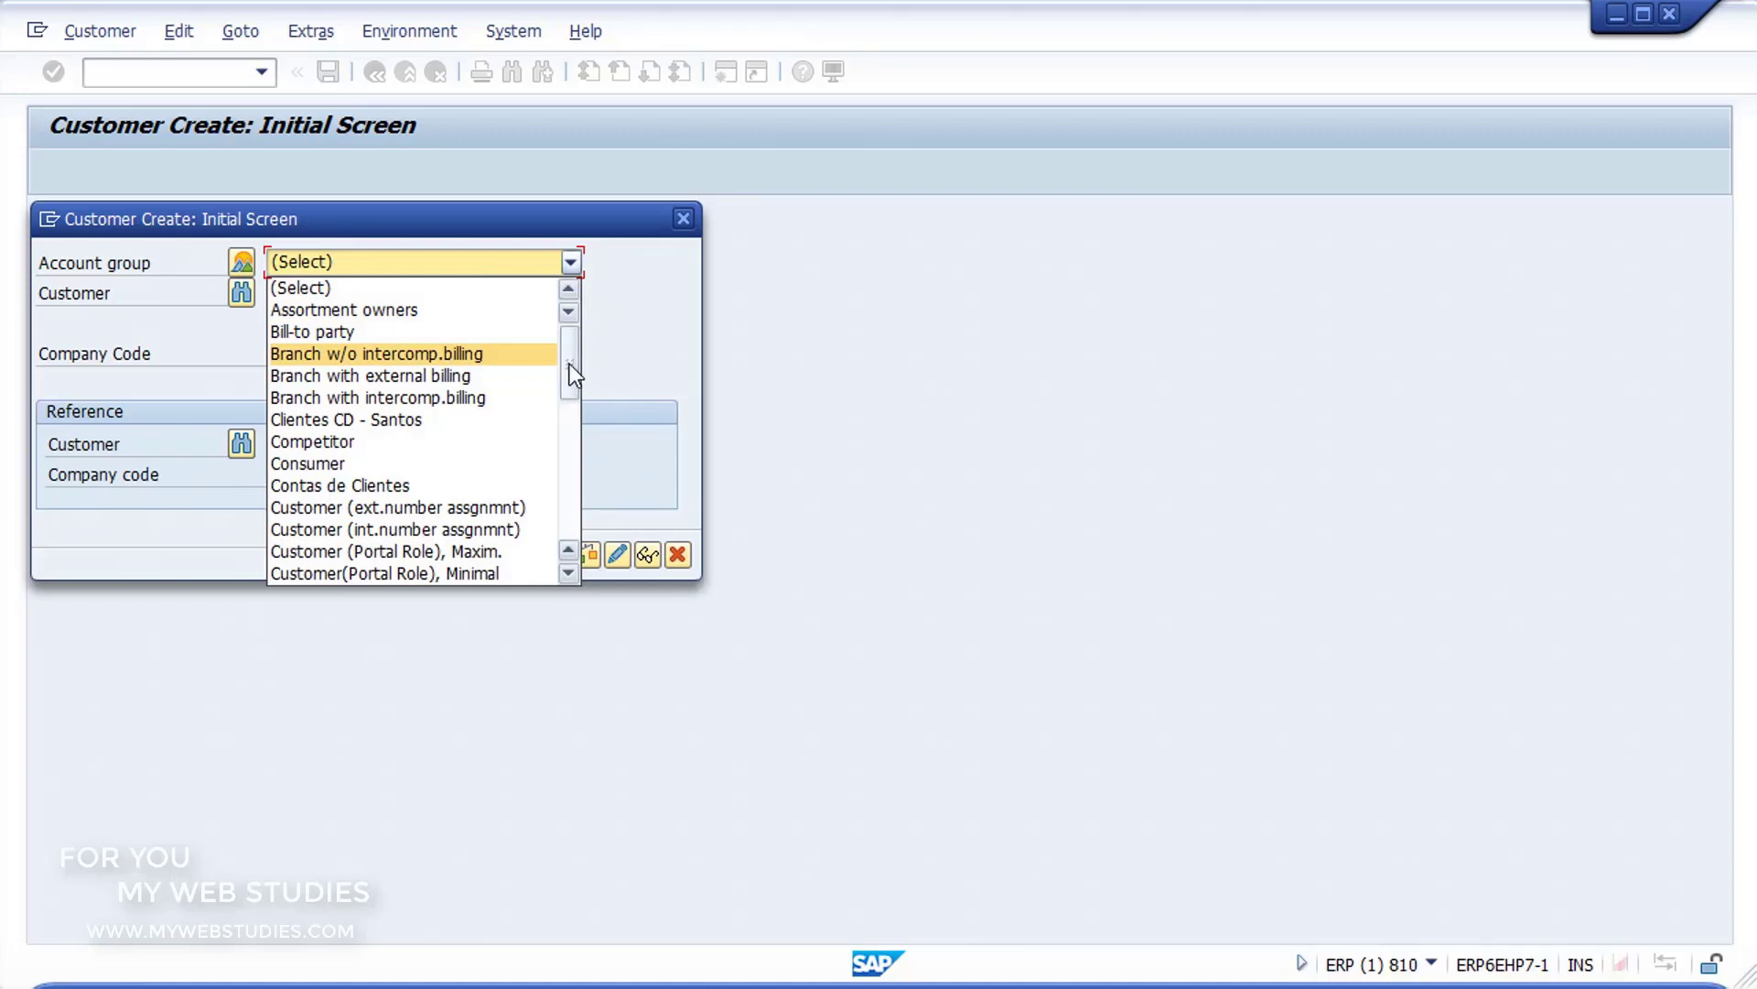
pyautogui.moveTo(570, 365)
pyautogui.mouseDown()
pyautogui.moveTo(586, 492)
pyautogui.moveTo(569, 344)
pyautogui.mouseUp()
pyautogui.click(245, 261)
pyautogui.click(245, 261)
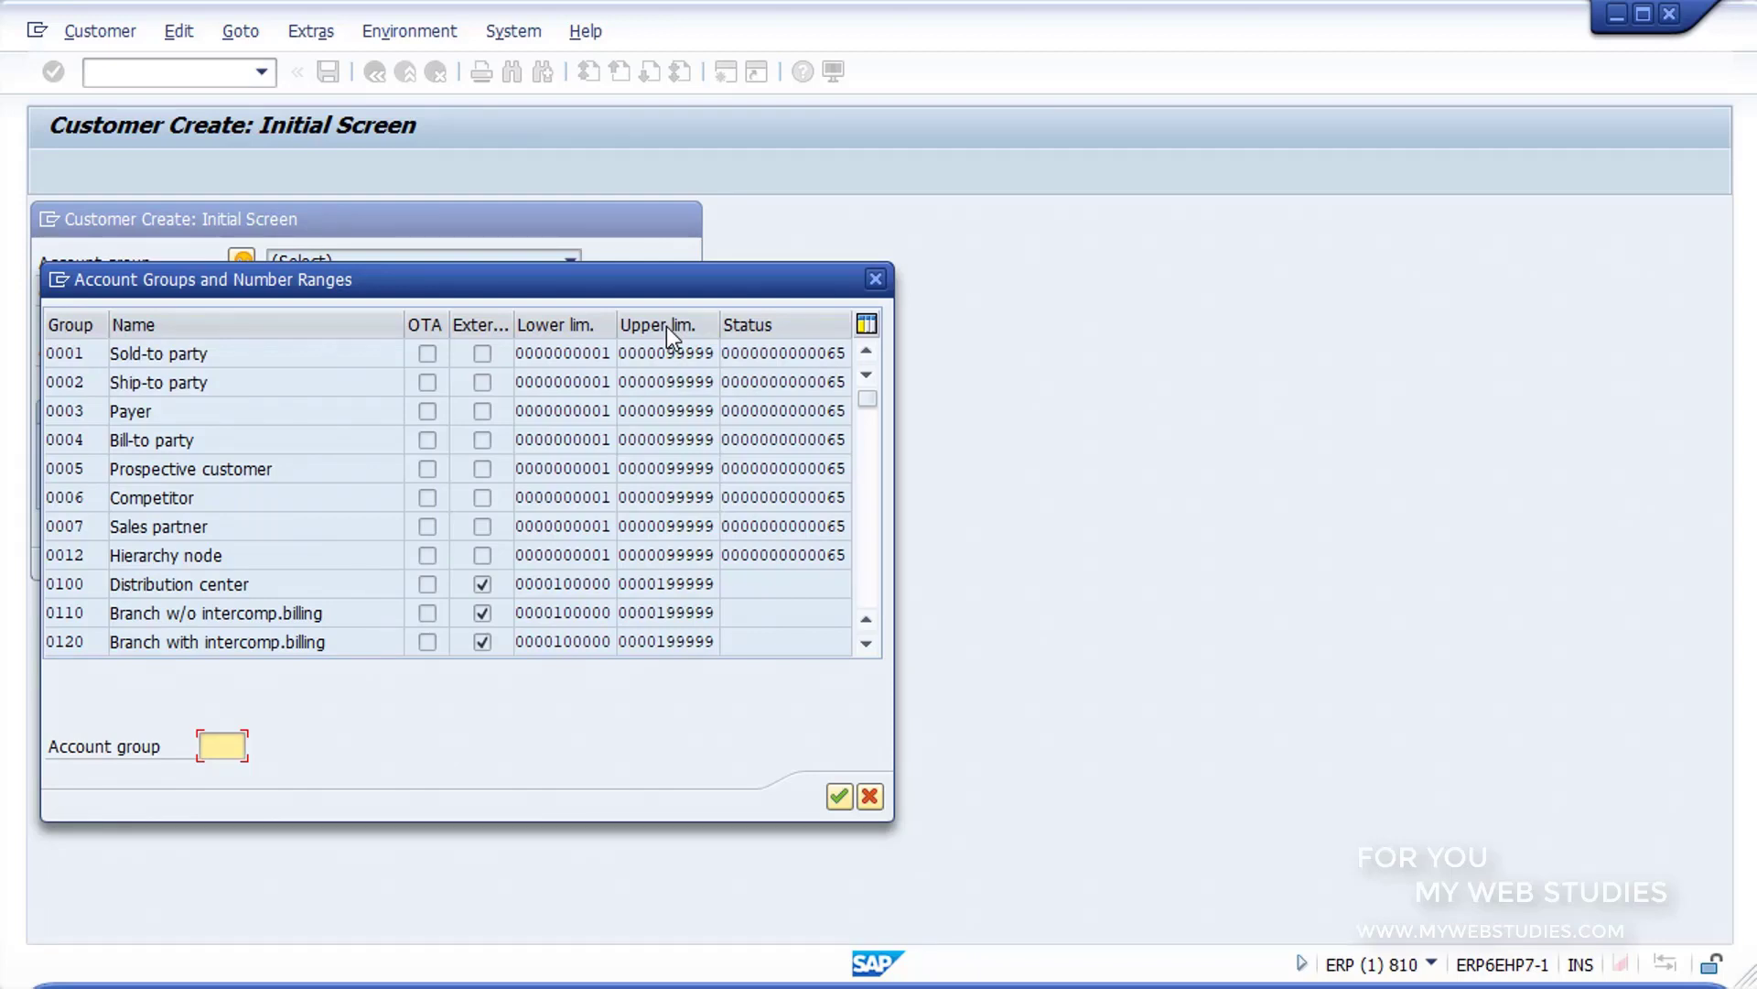
pyautogui.click(305, 418)
pyautogui.doubleClick(305, 419)
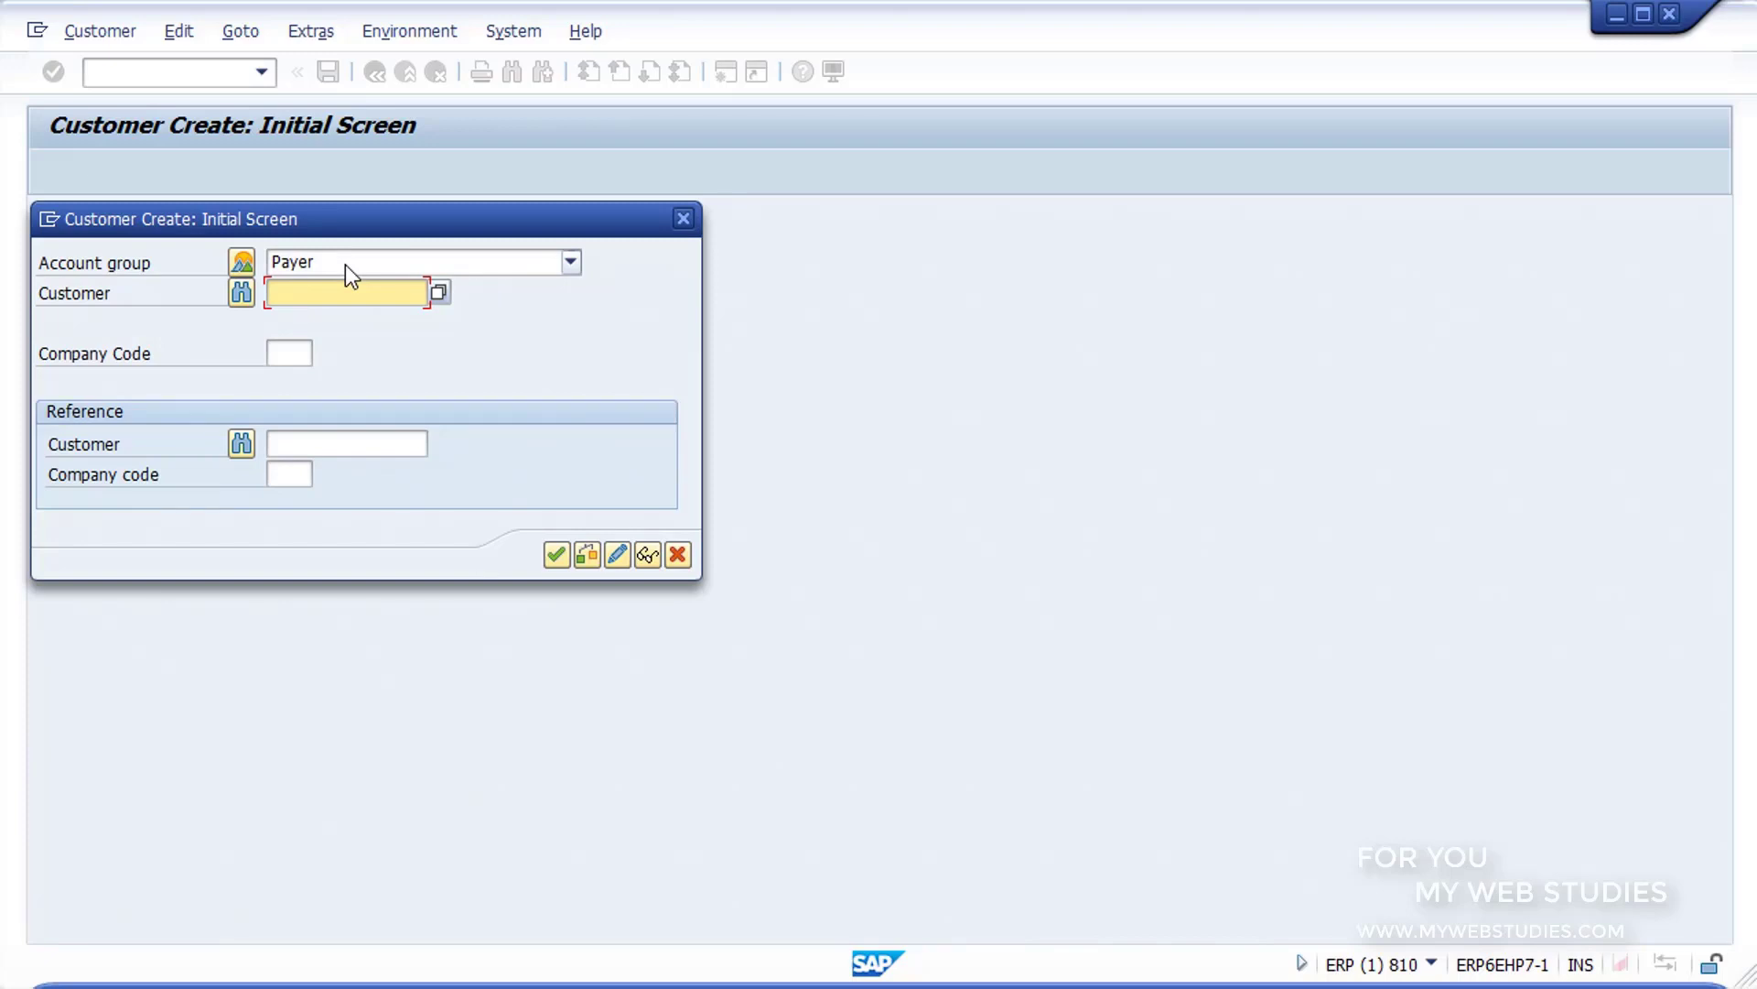
pyautogui.click(555, 554)
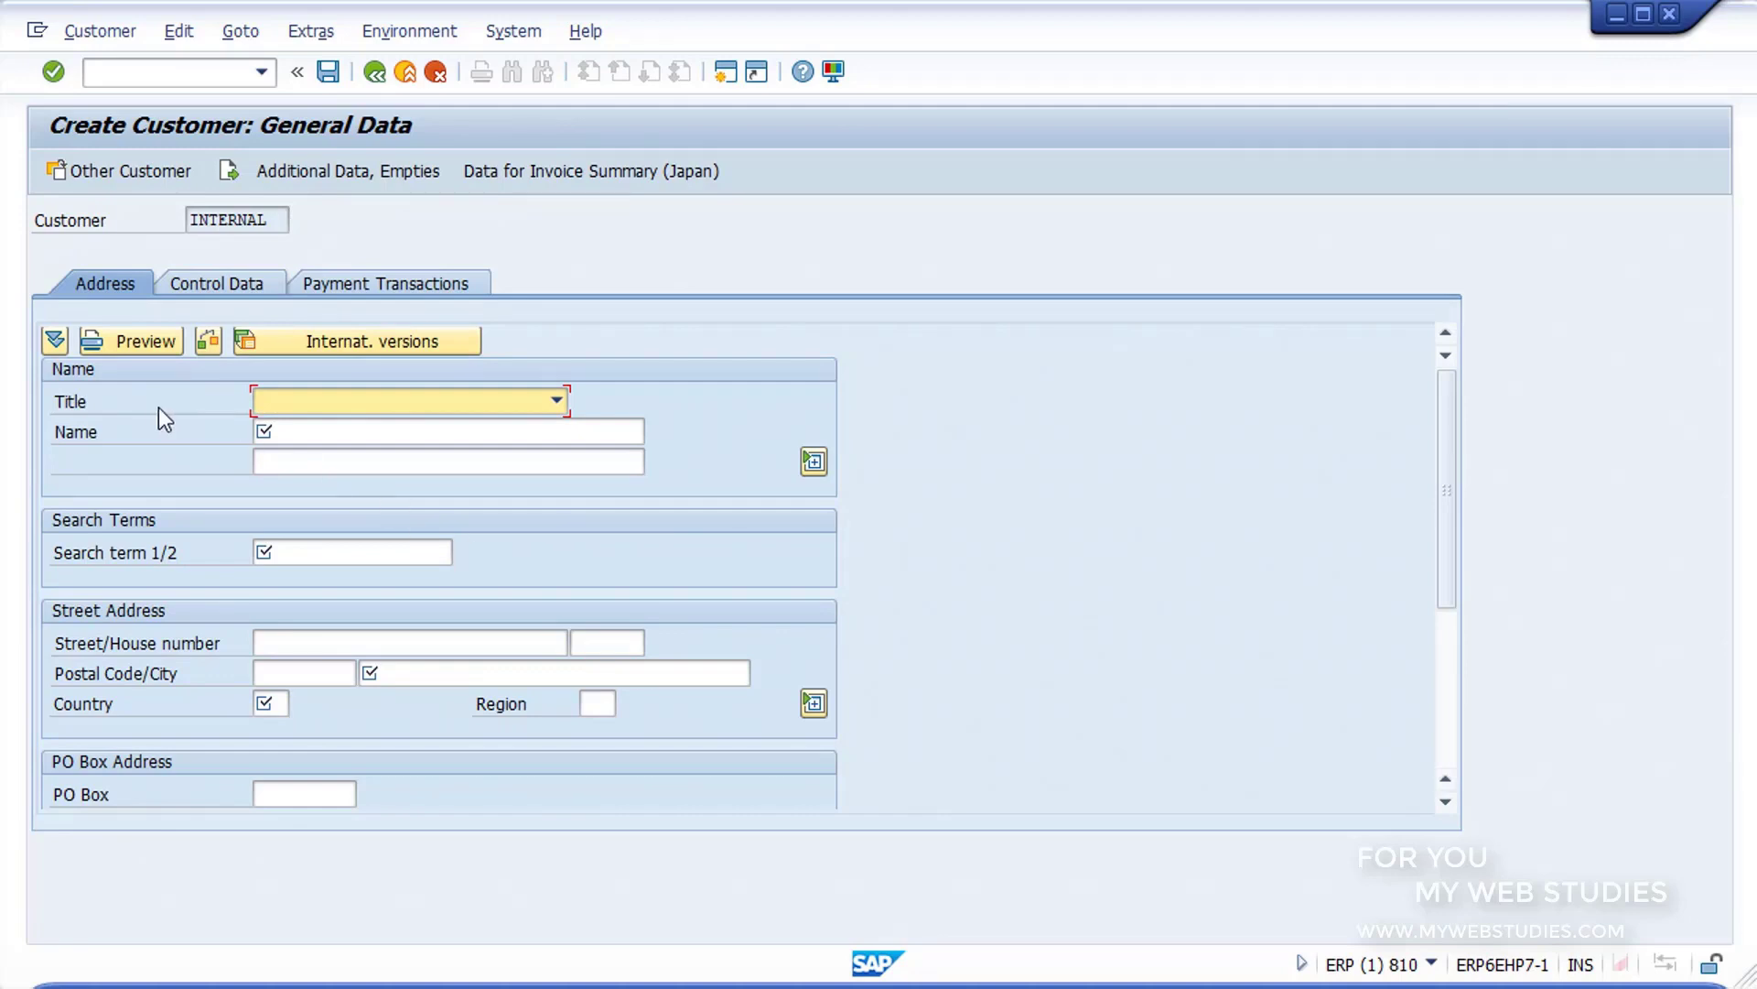
# Step: Enter the customer's name with the title Mr. and set the search term to PREFERENTE
pyautogui.click(291, 432)
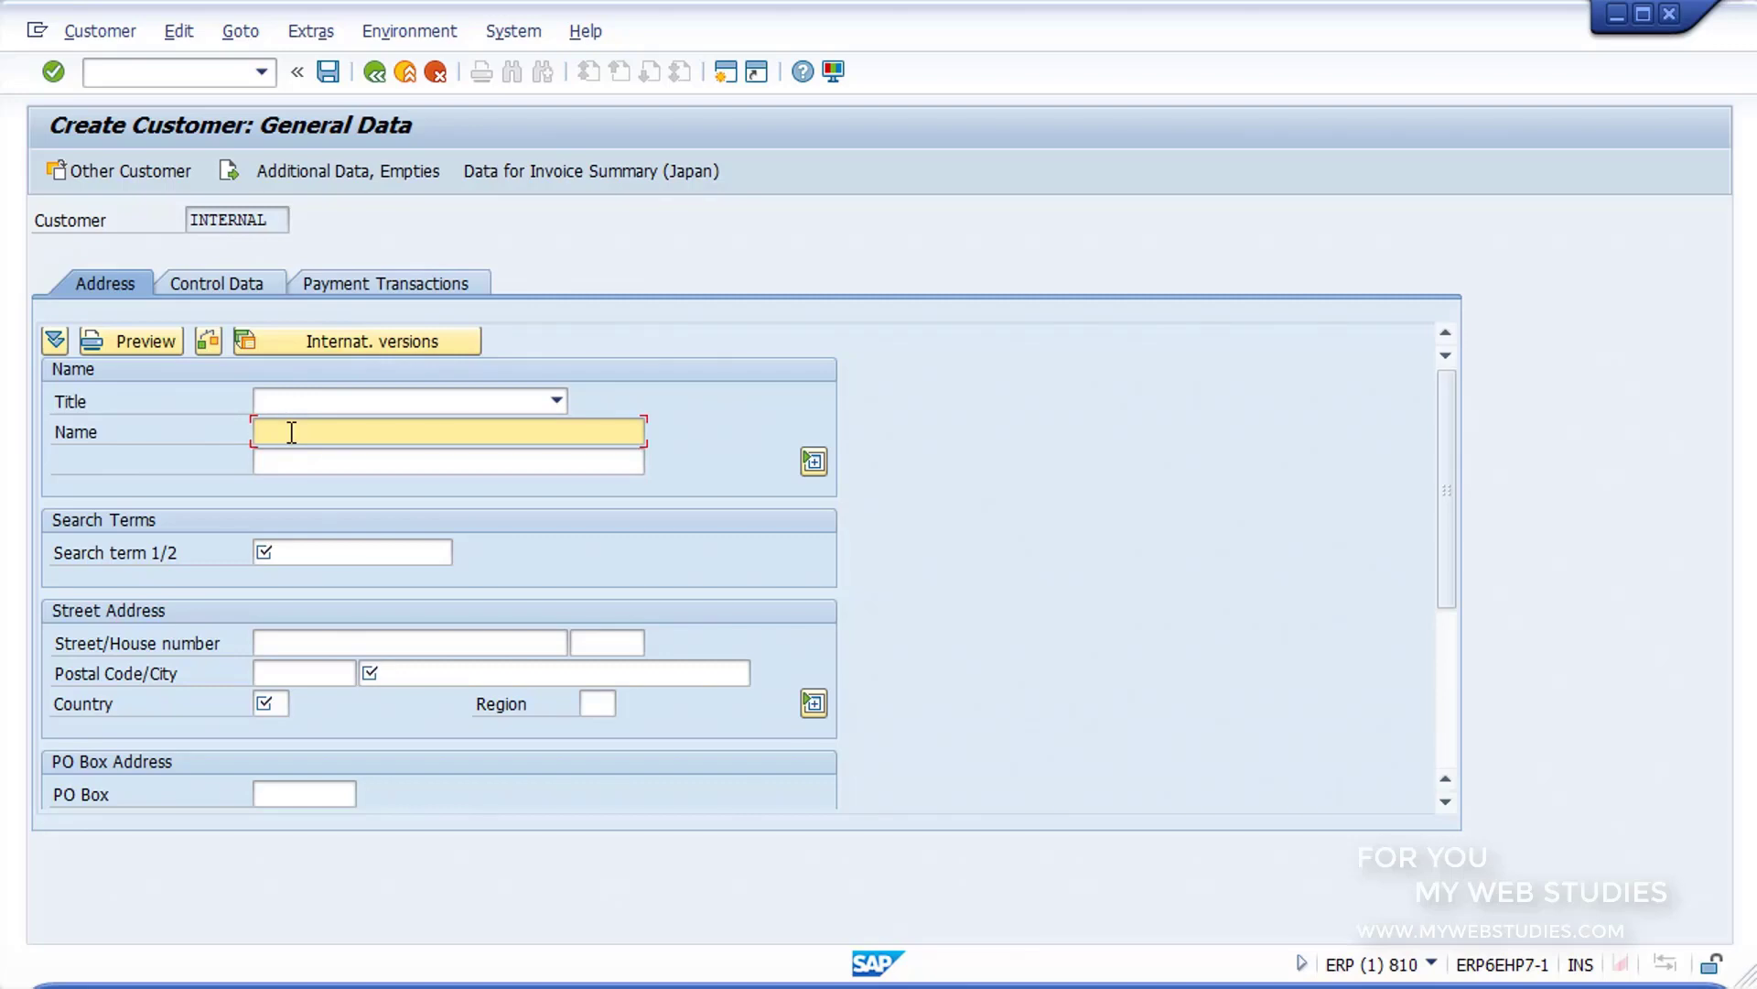
pyautogui.write('PEDRO')
pyautogui.click(312, 408)
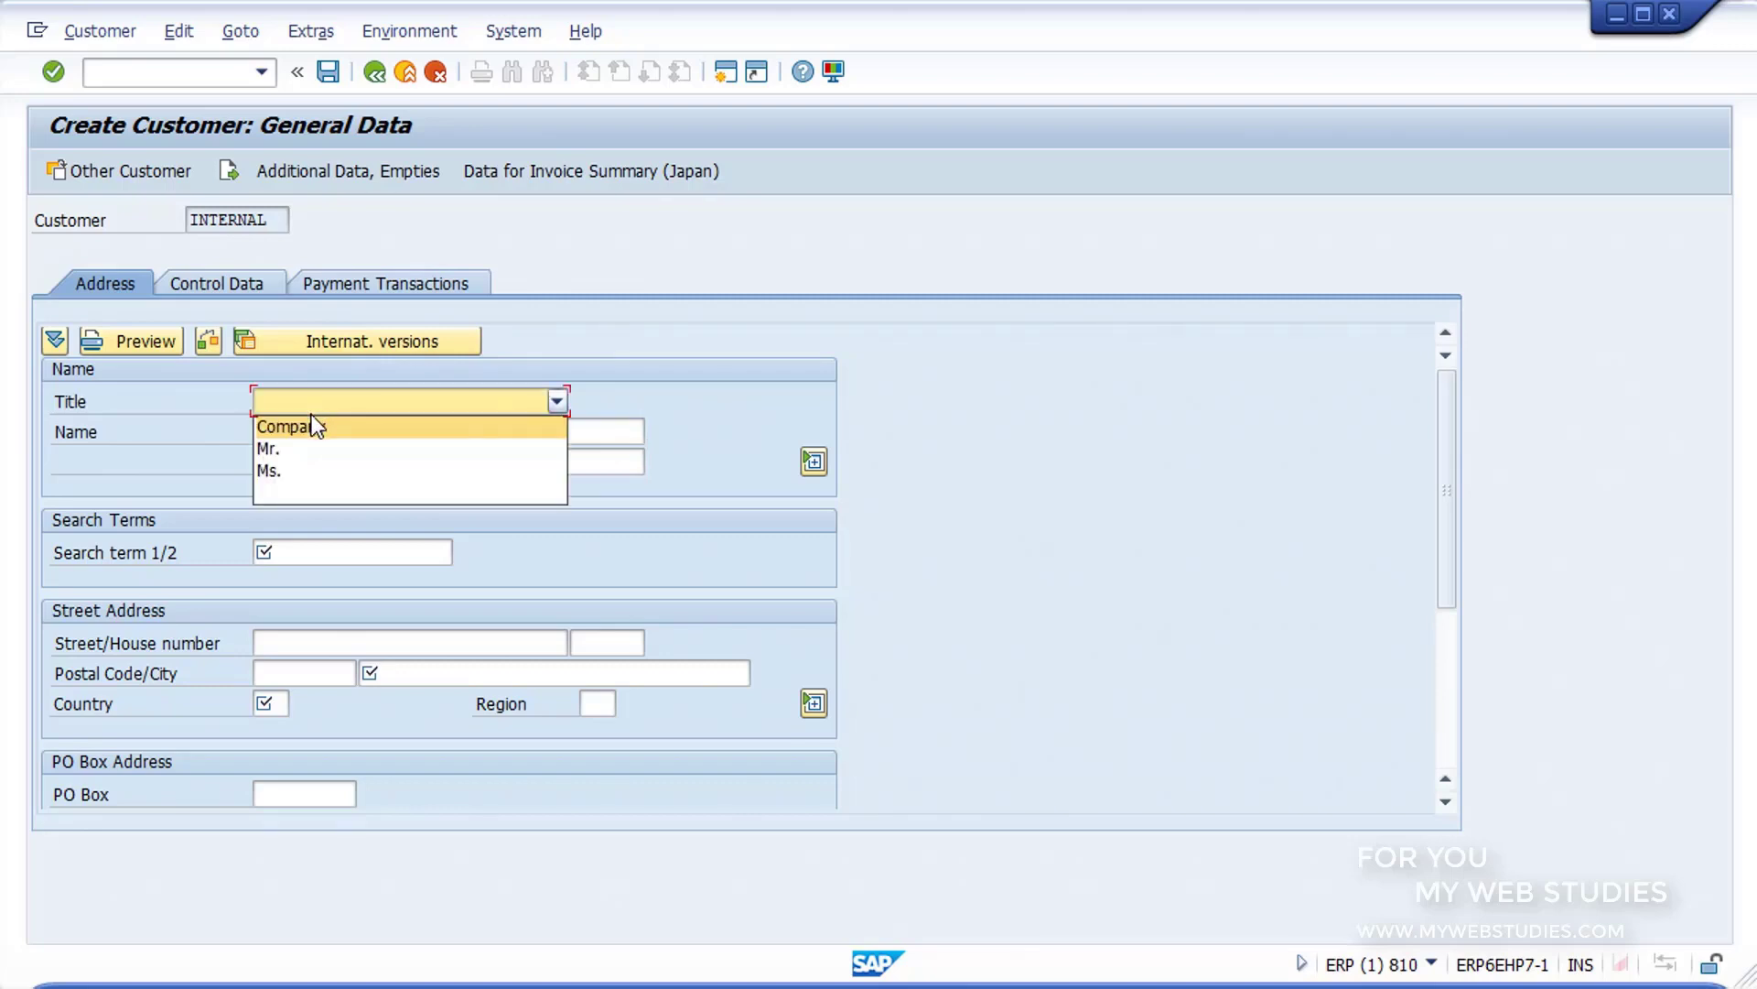
pyautogui.click(304, 448)
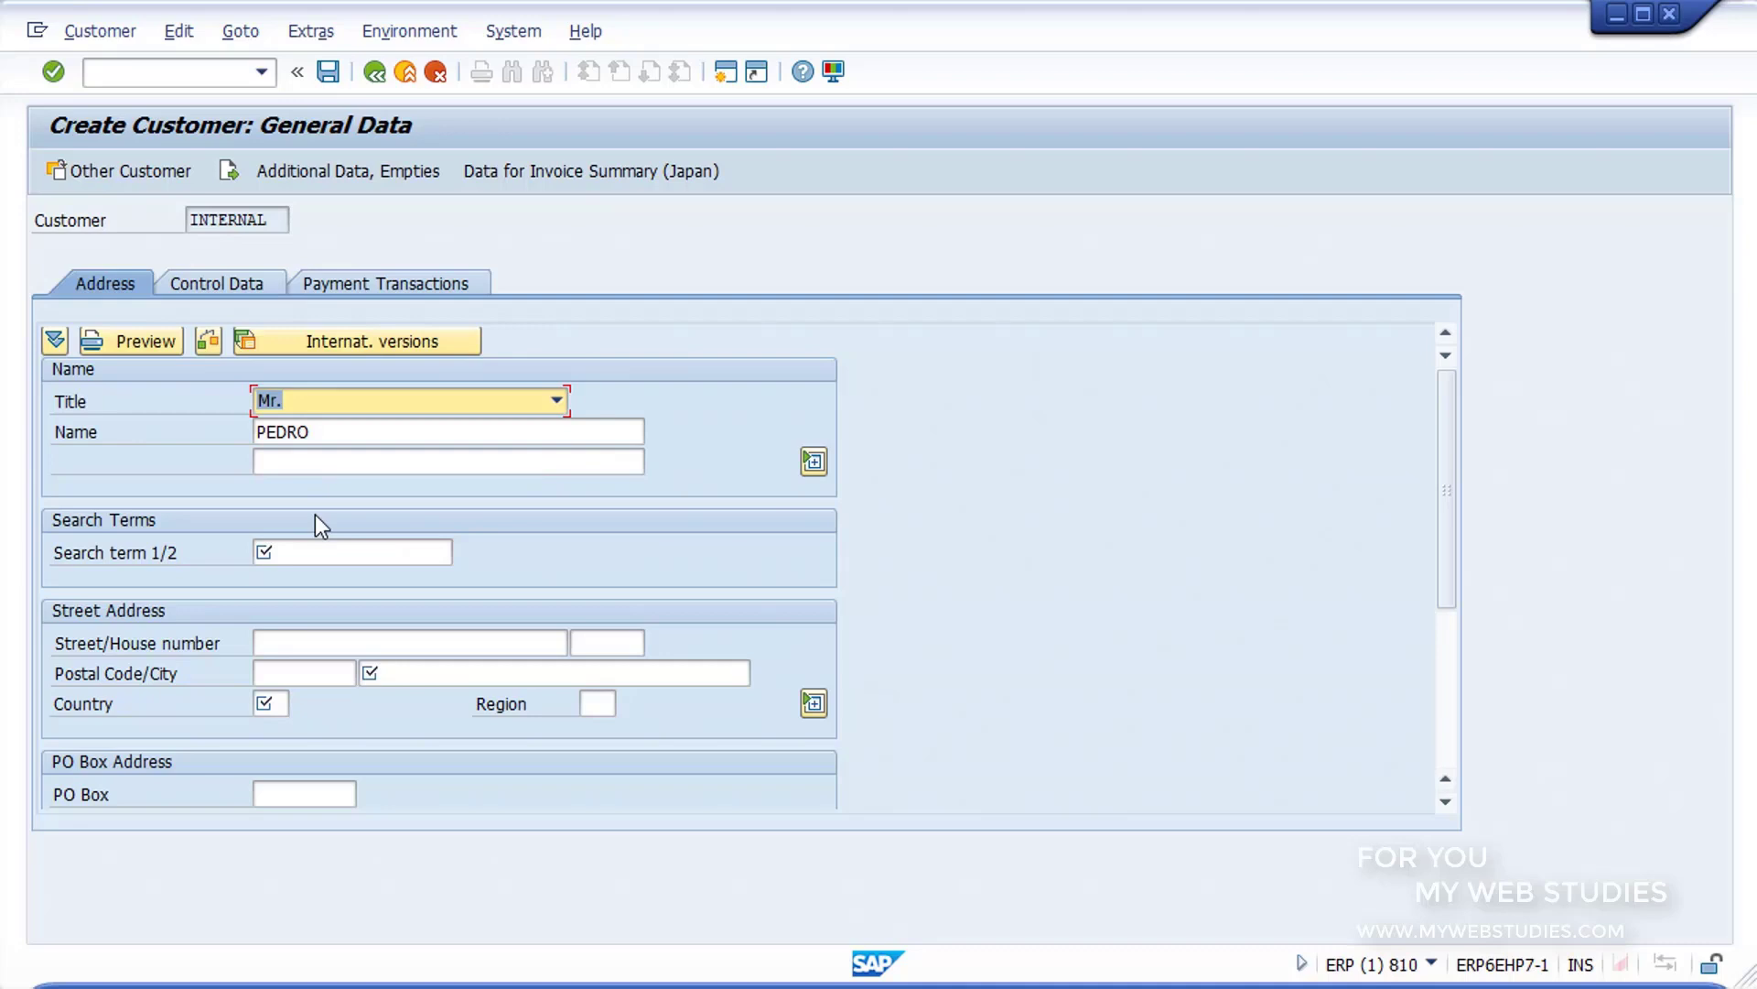
pyautogui.click(323, 549)
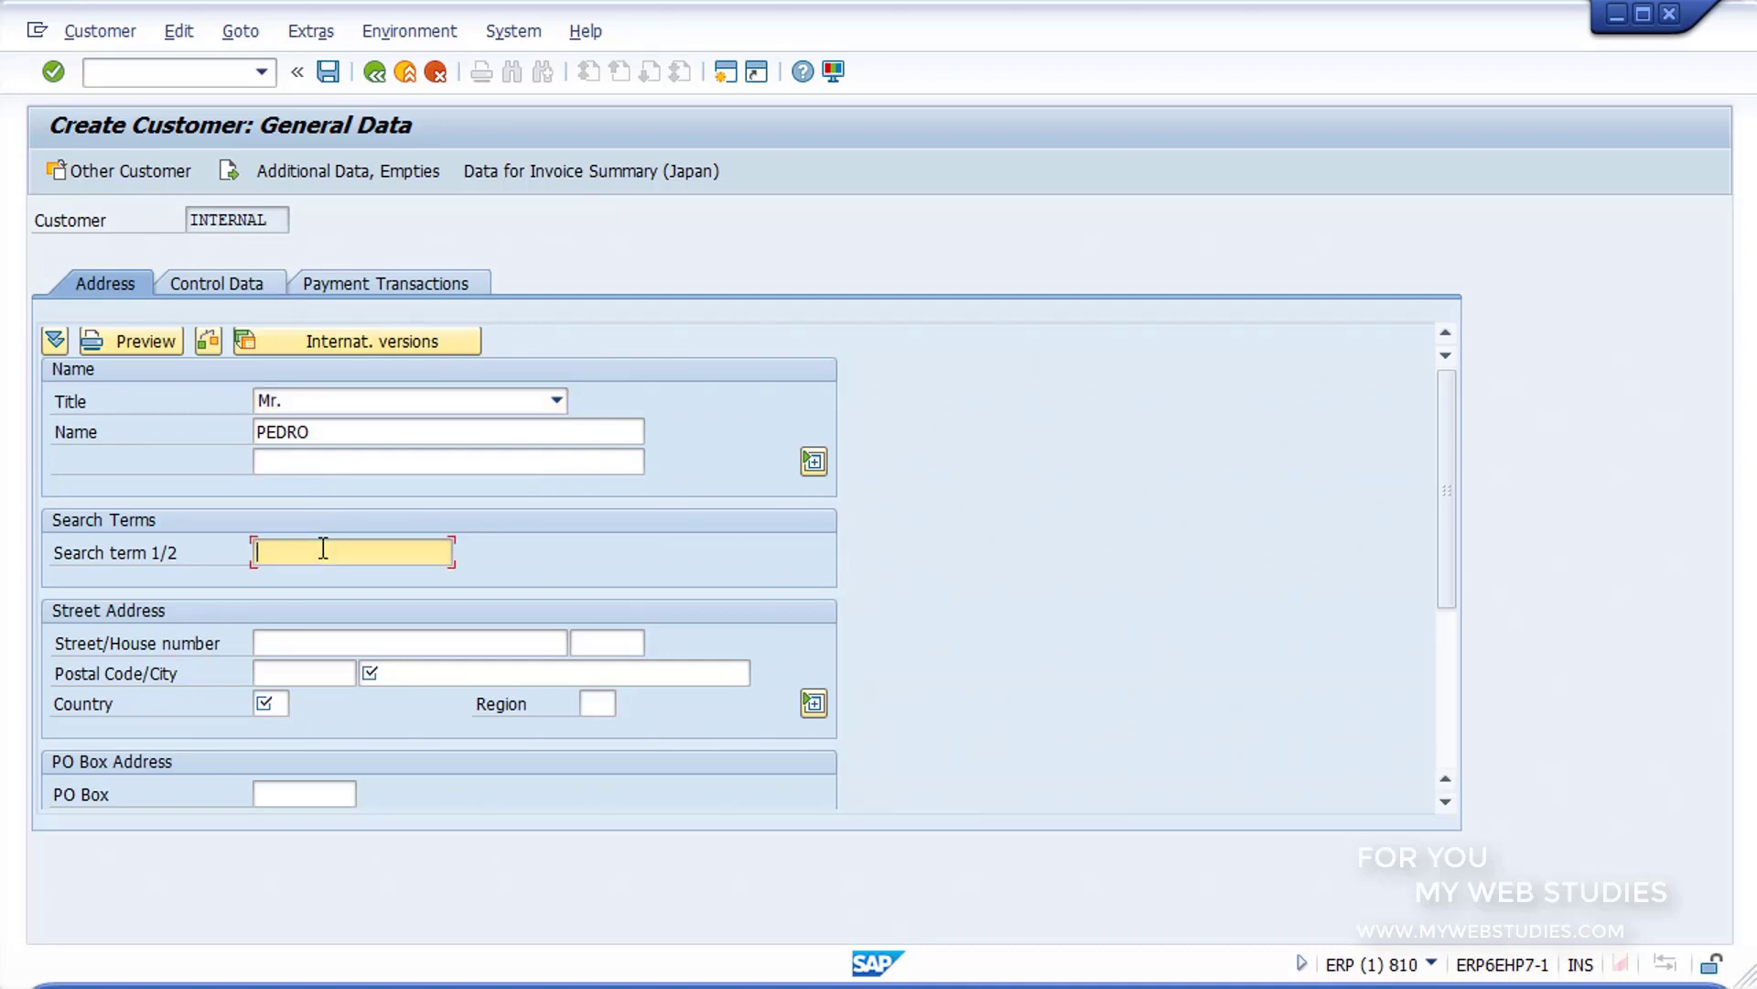
pyautogui.write('PREFERENTE')
# Step: Set the customer's city to MADRID and the country to ES in the street address
pyautogui.click(390, 667)
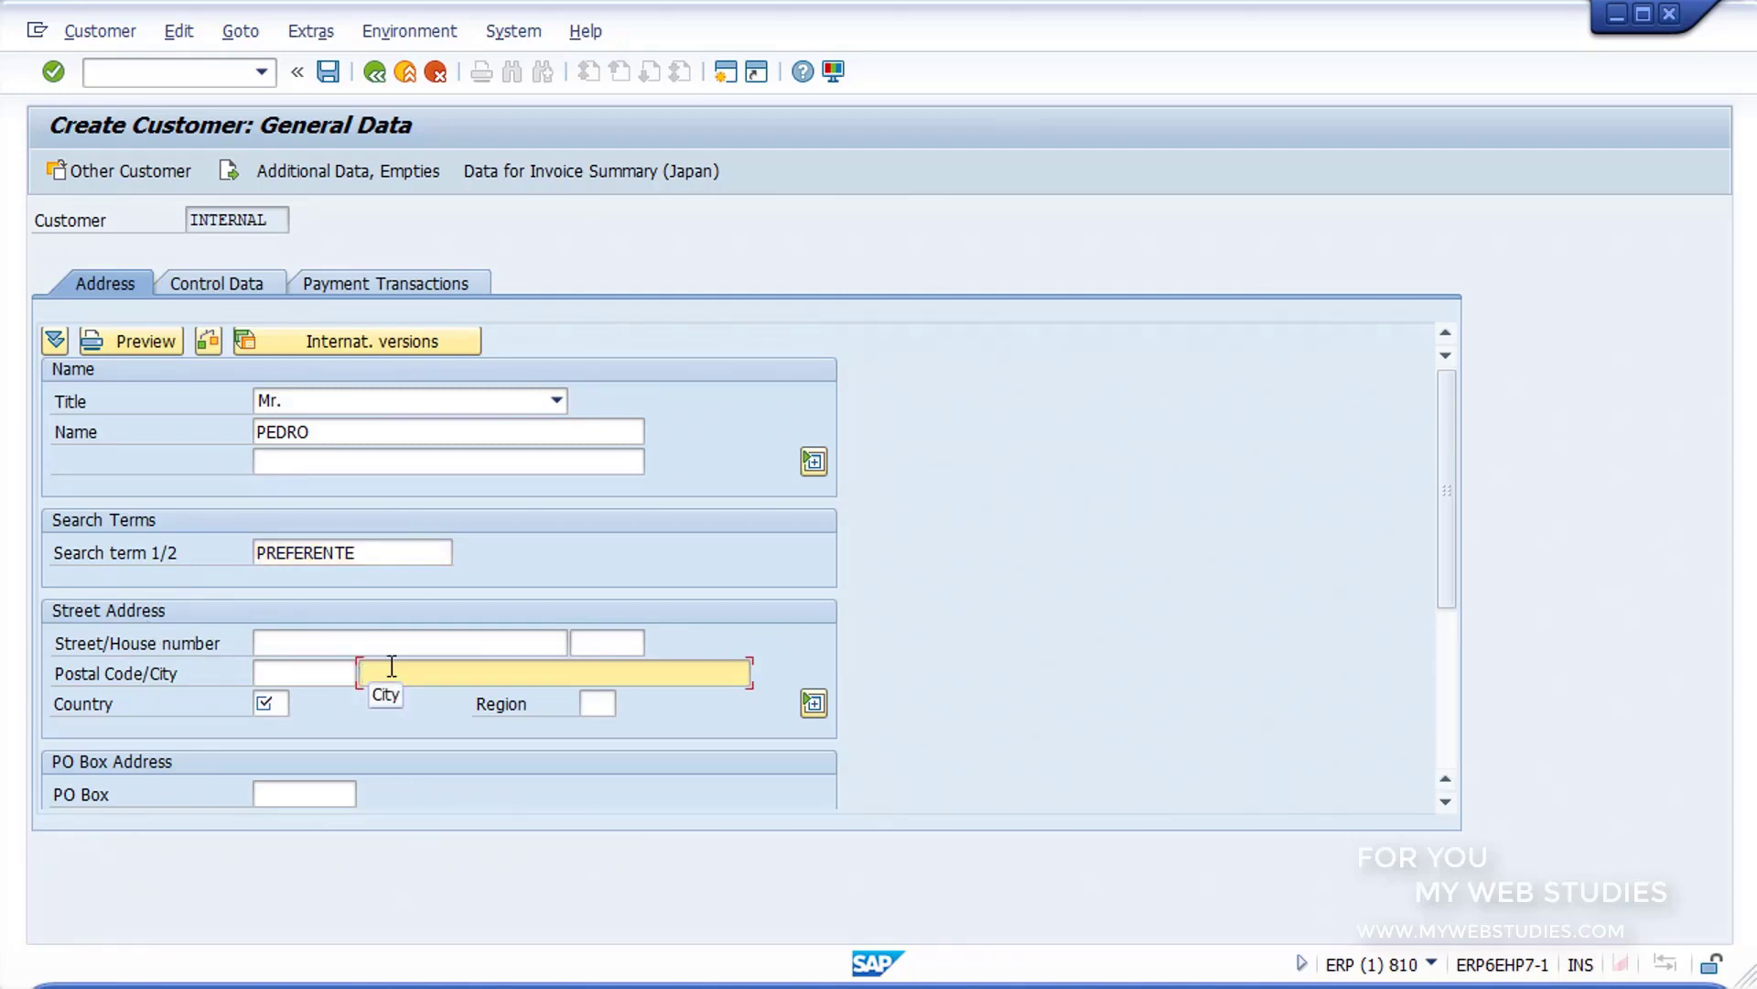
pyautogui.write('MADRID')
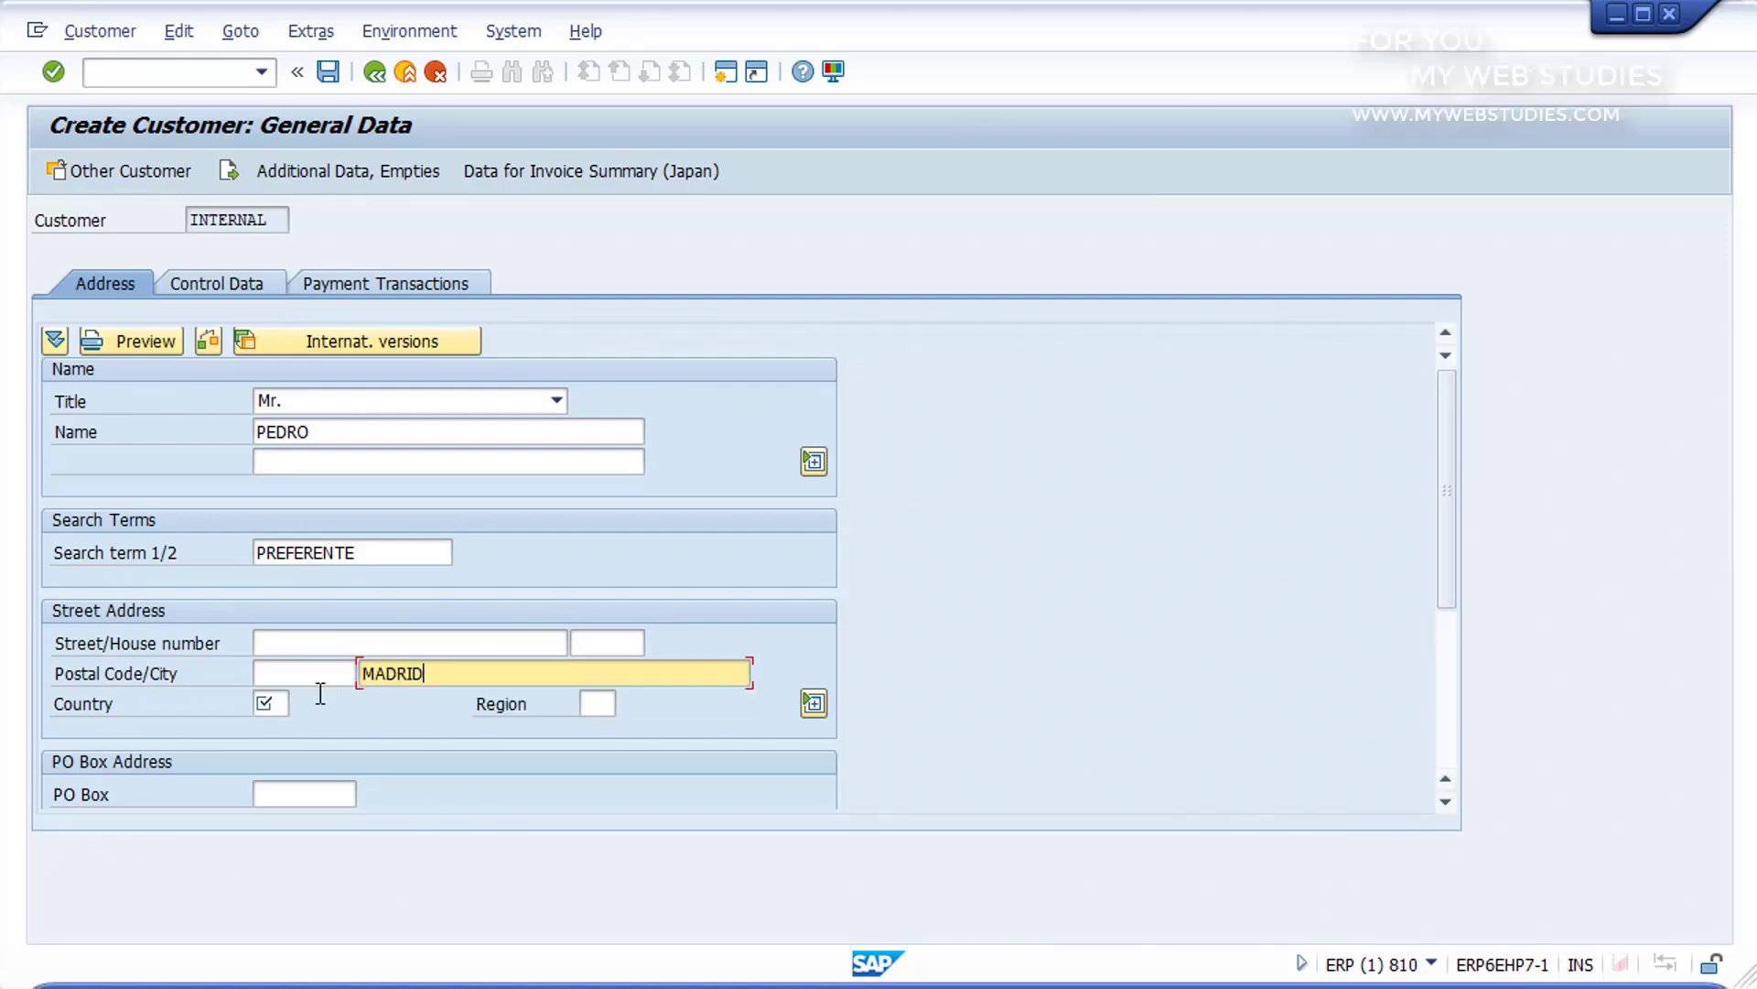
pyautogui.click(284, 703)
pyautogui.write('ES')
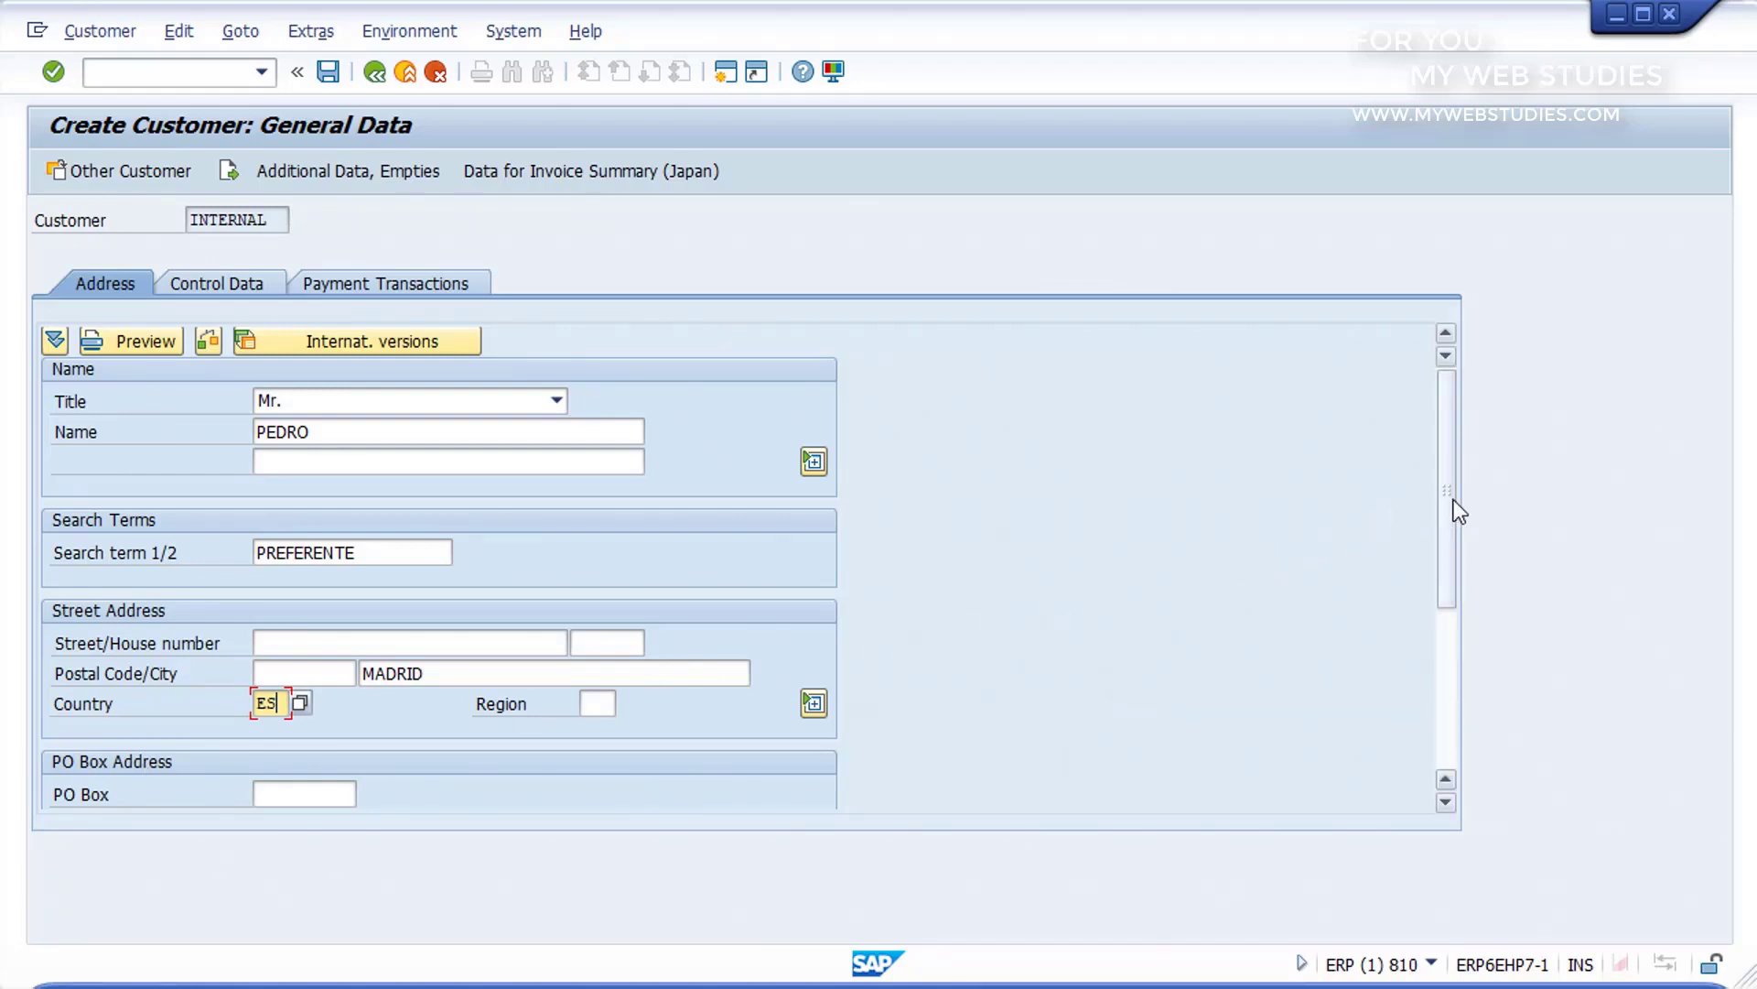
# Step: Look over the communication fields of the customer's address, including telephone and fax
pyautogui.moveTo(1454, 513); pyautogui.dragTo(1452, 701)
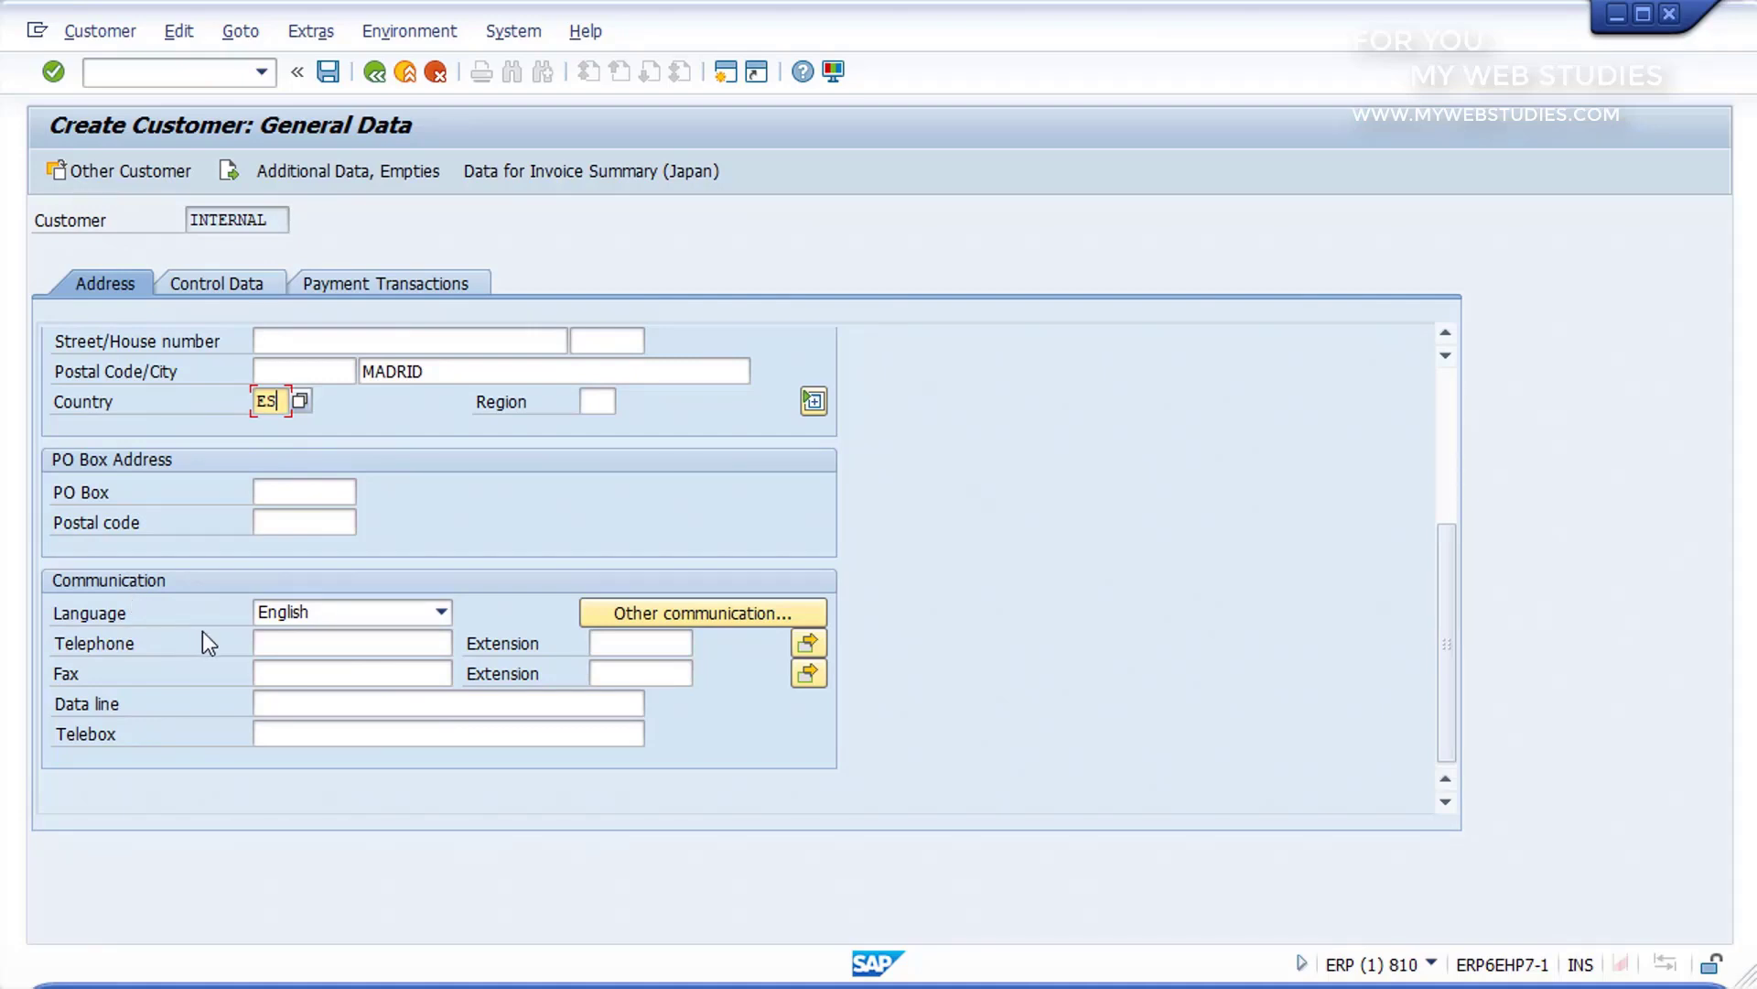
pyautogui.click(275, 640)
pyautogui.click(283, 673)
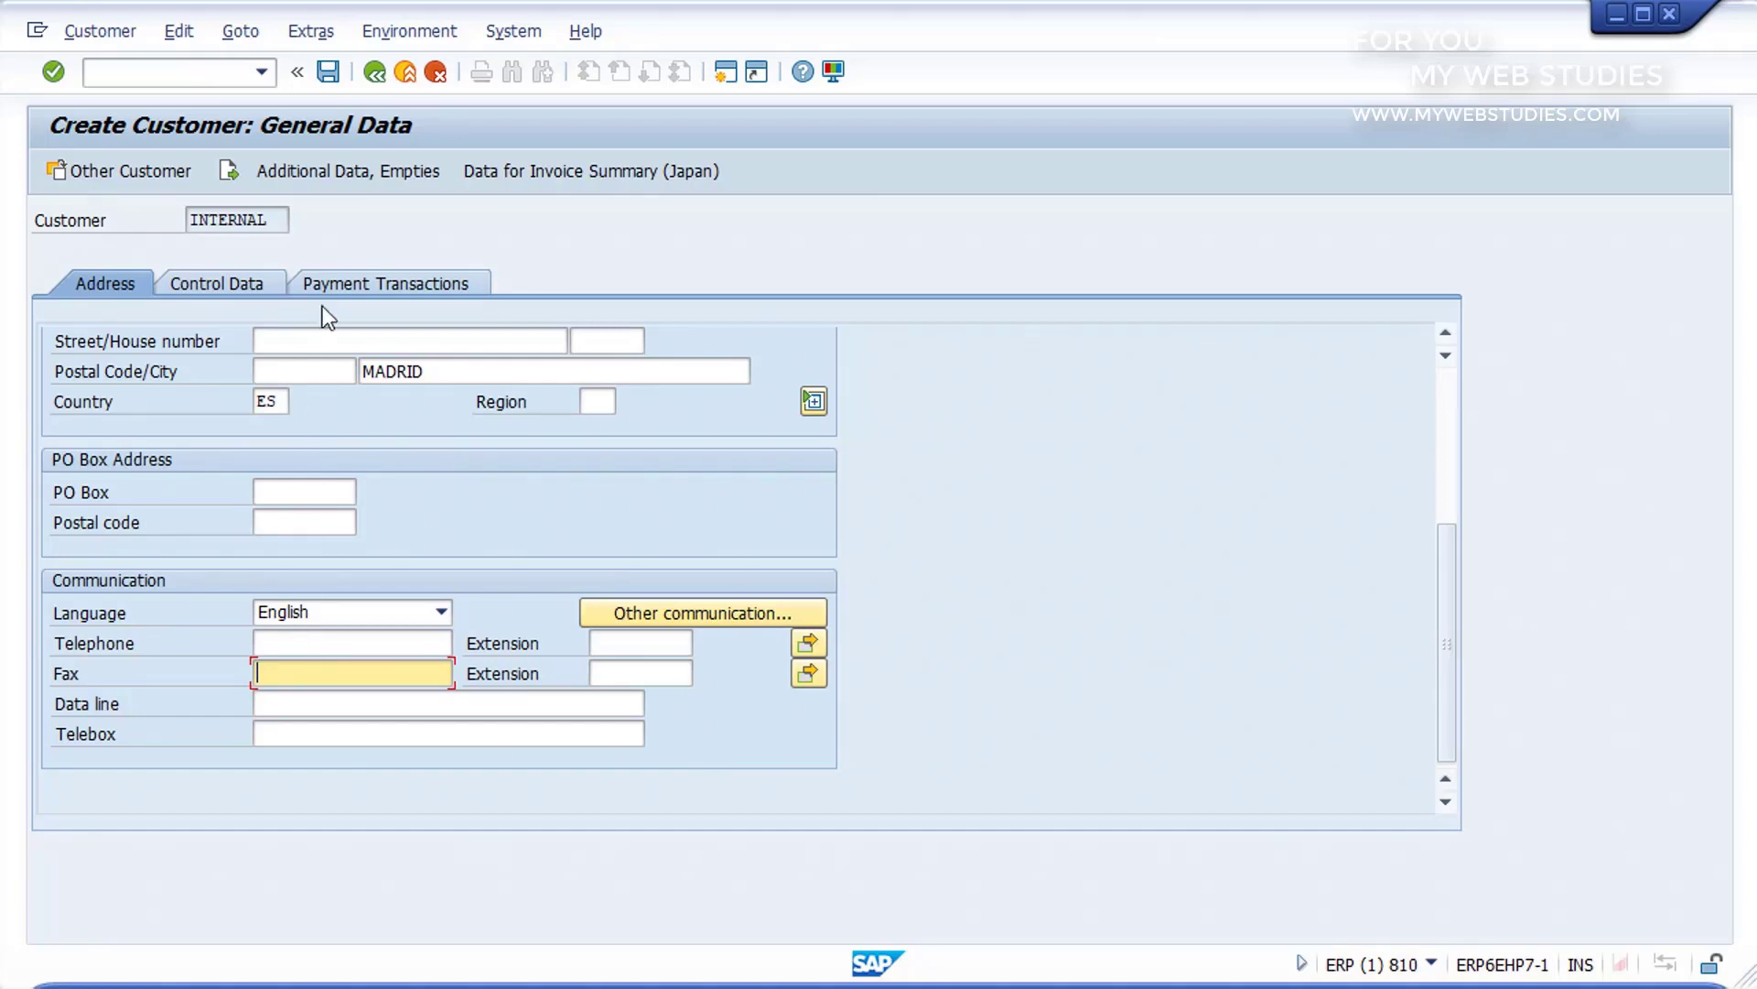
# Step: Enter the customer's VAT registration number in the tax information, save the new customer and leave customer creation
pyautogui.click(329, 70)
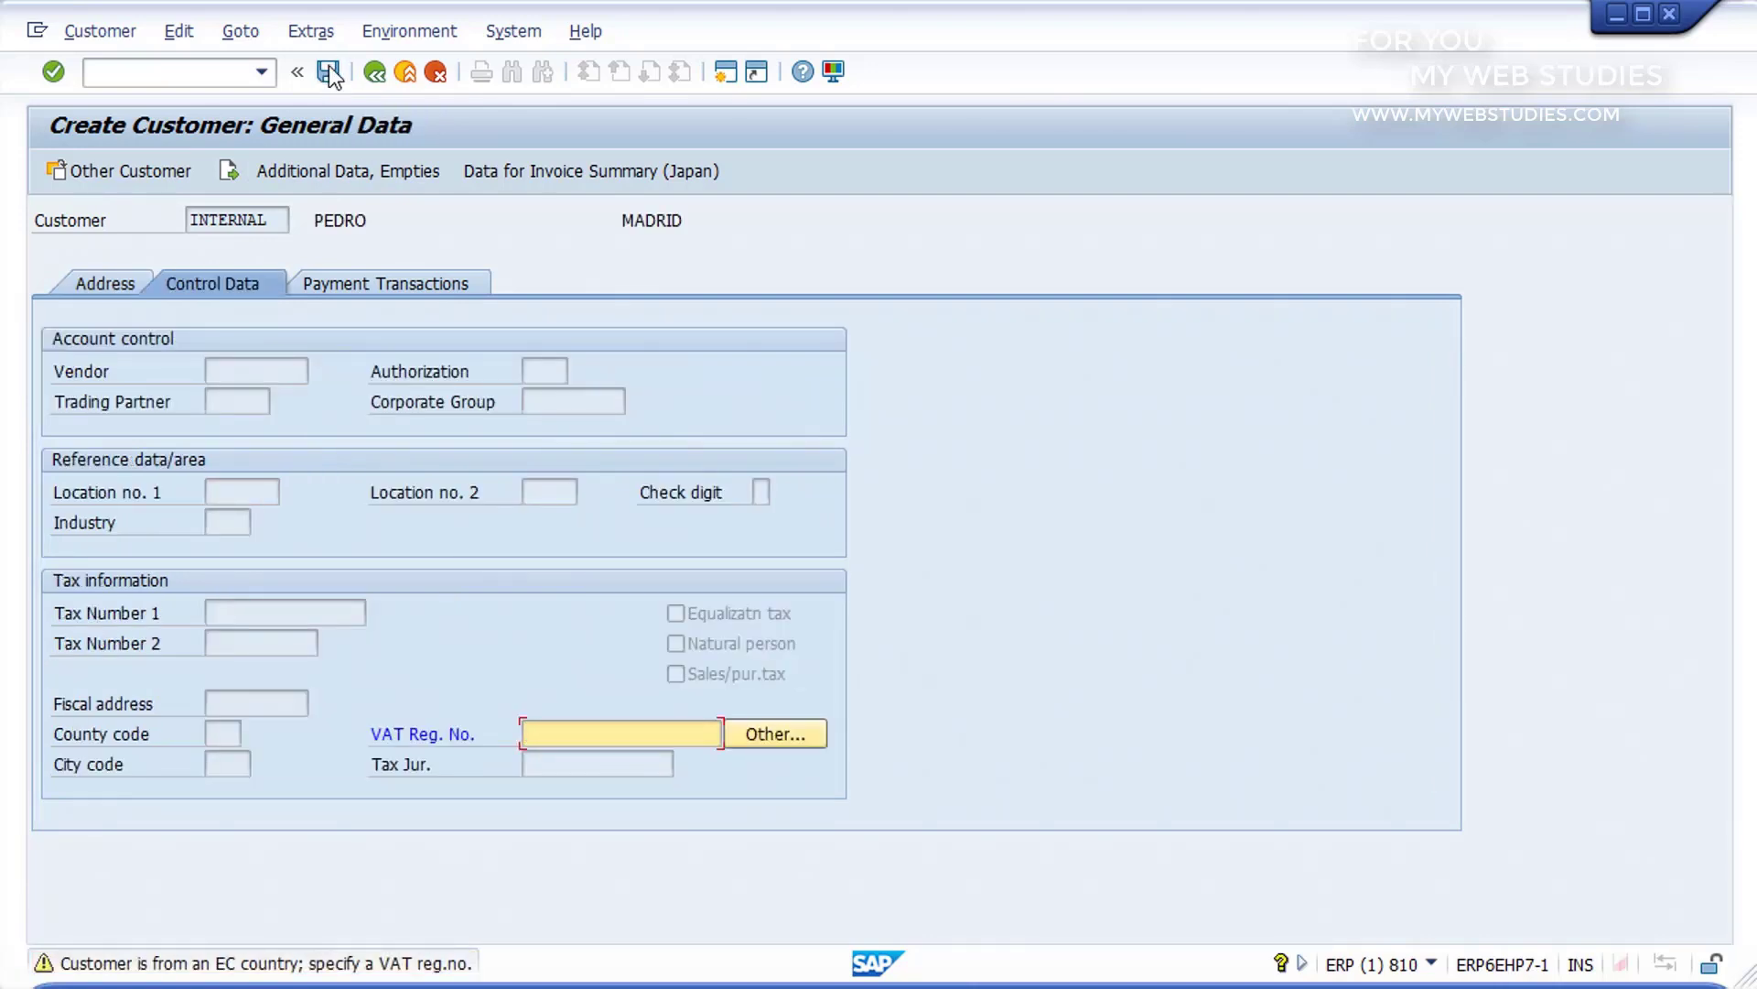
pyautogui.click(562, 730)
pyautogui.click(329, 72)
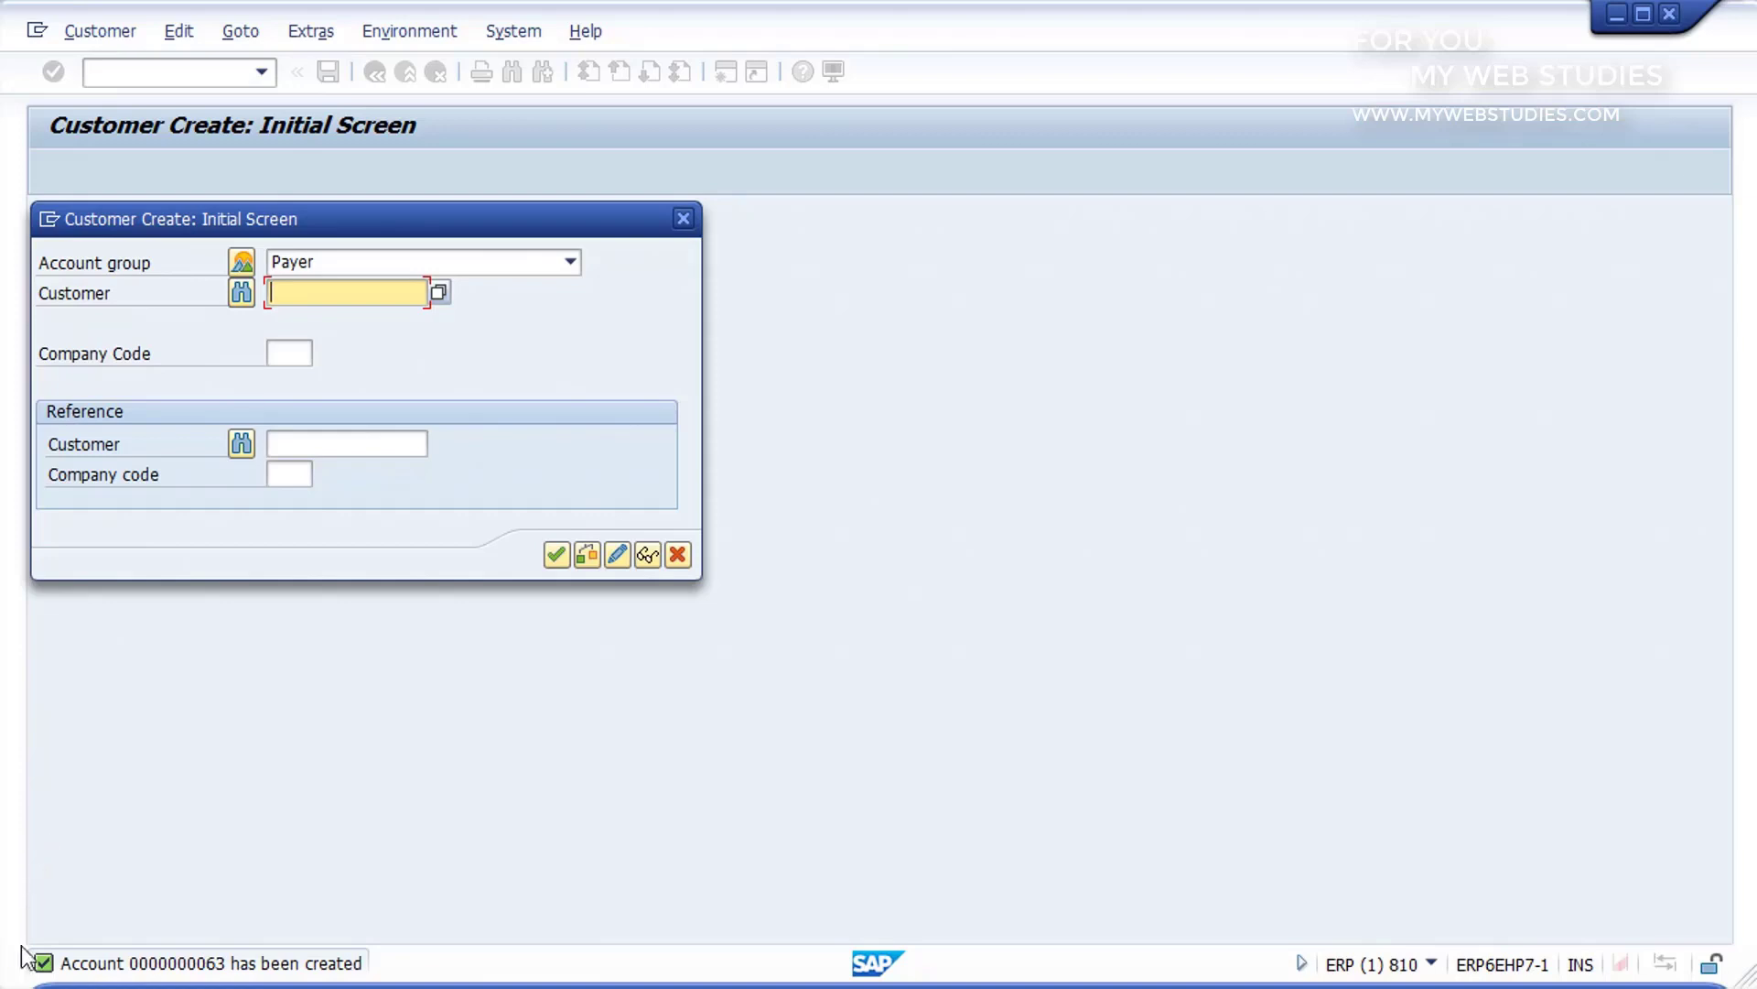
pyautogui.moveTo(20, 945)
pyautogui.mouseDown()
pyautogui.moveTo(205, 983)
pyautogui.moveTo(381, 982)
pyautogui.mouseUp()
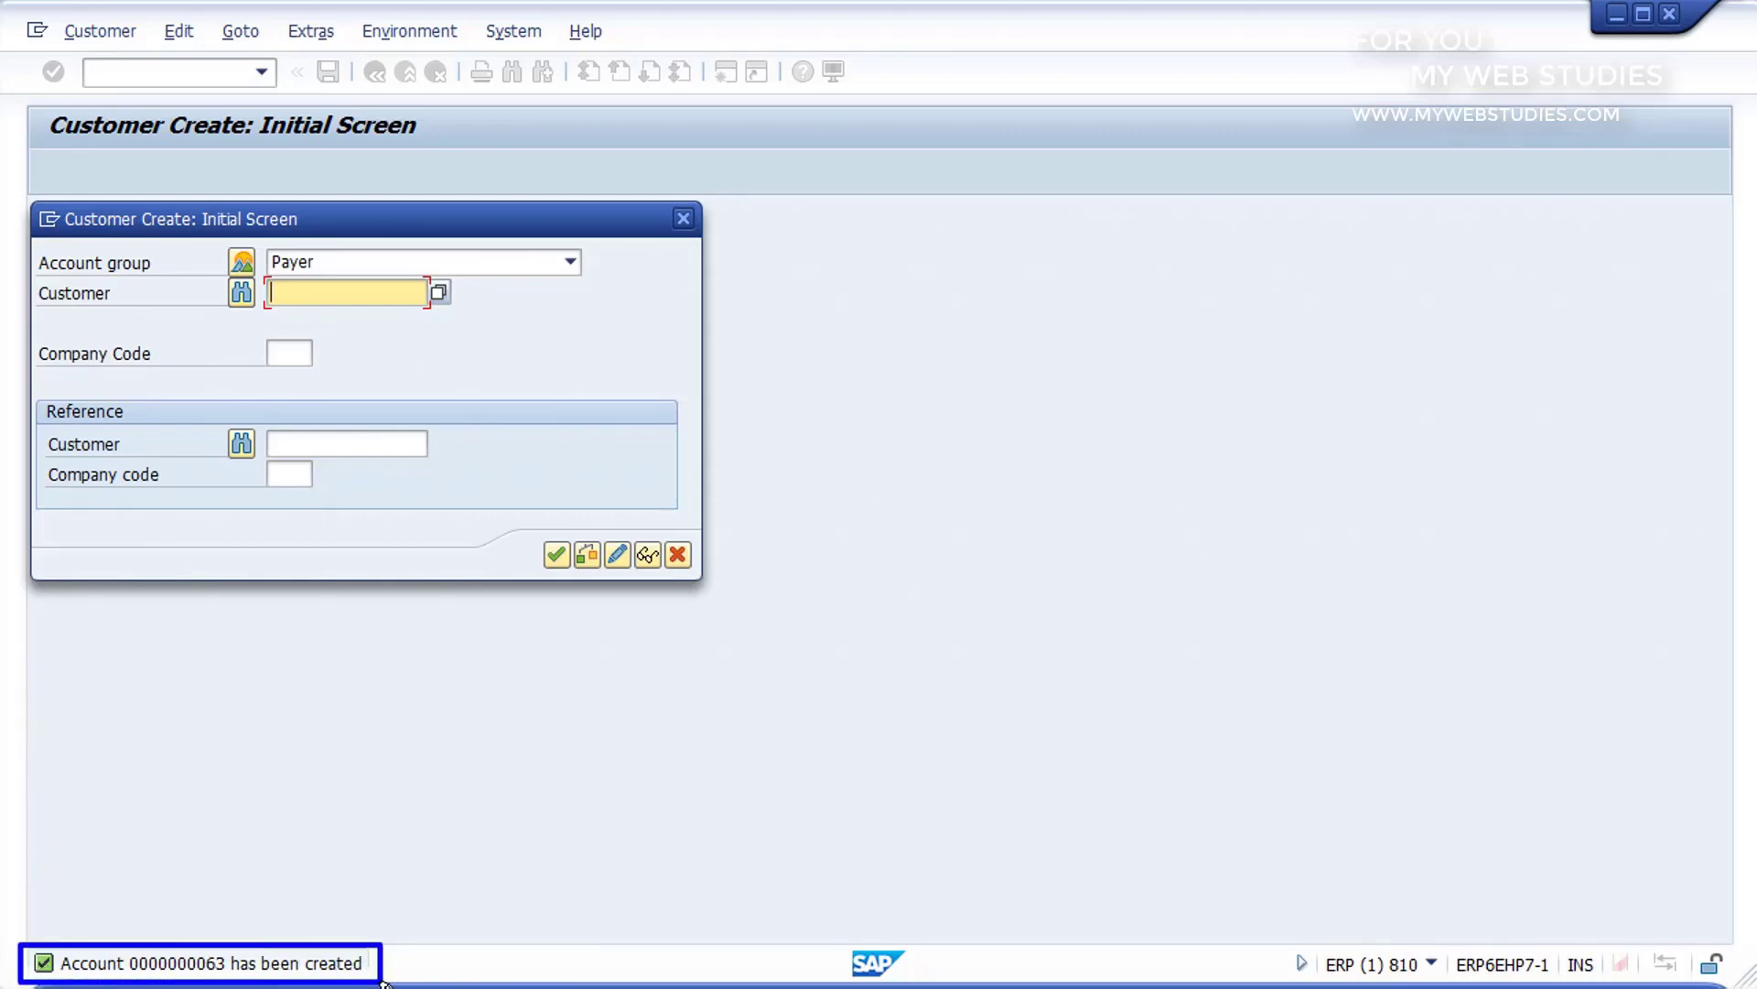
pyautogui.press('Escape')
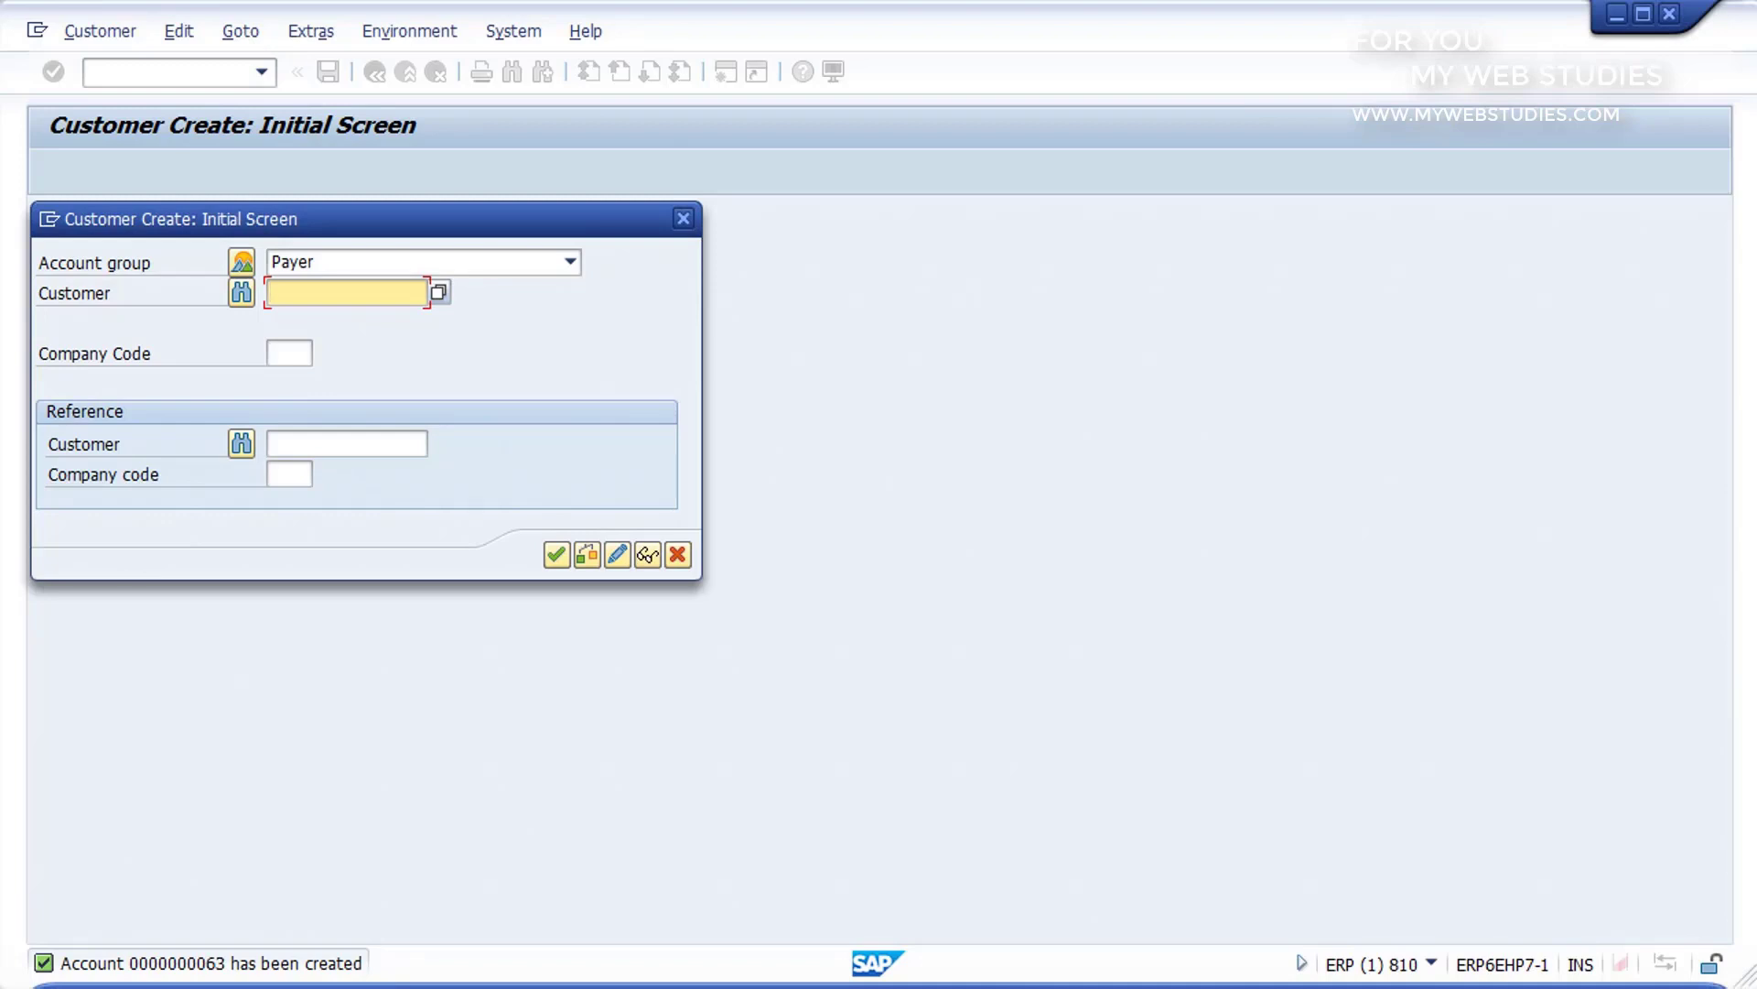
pyautogui.click(678, 553)
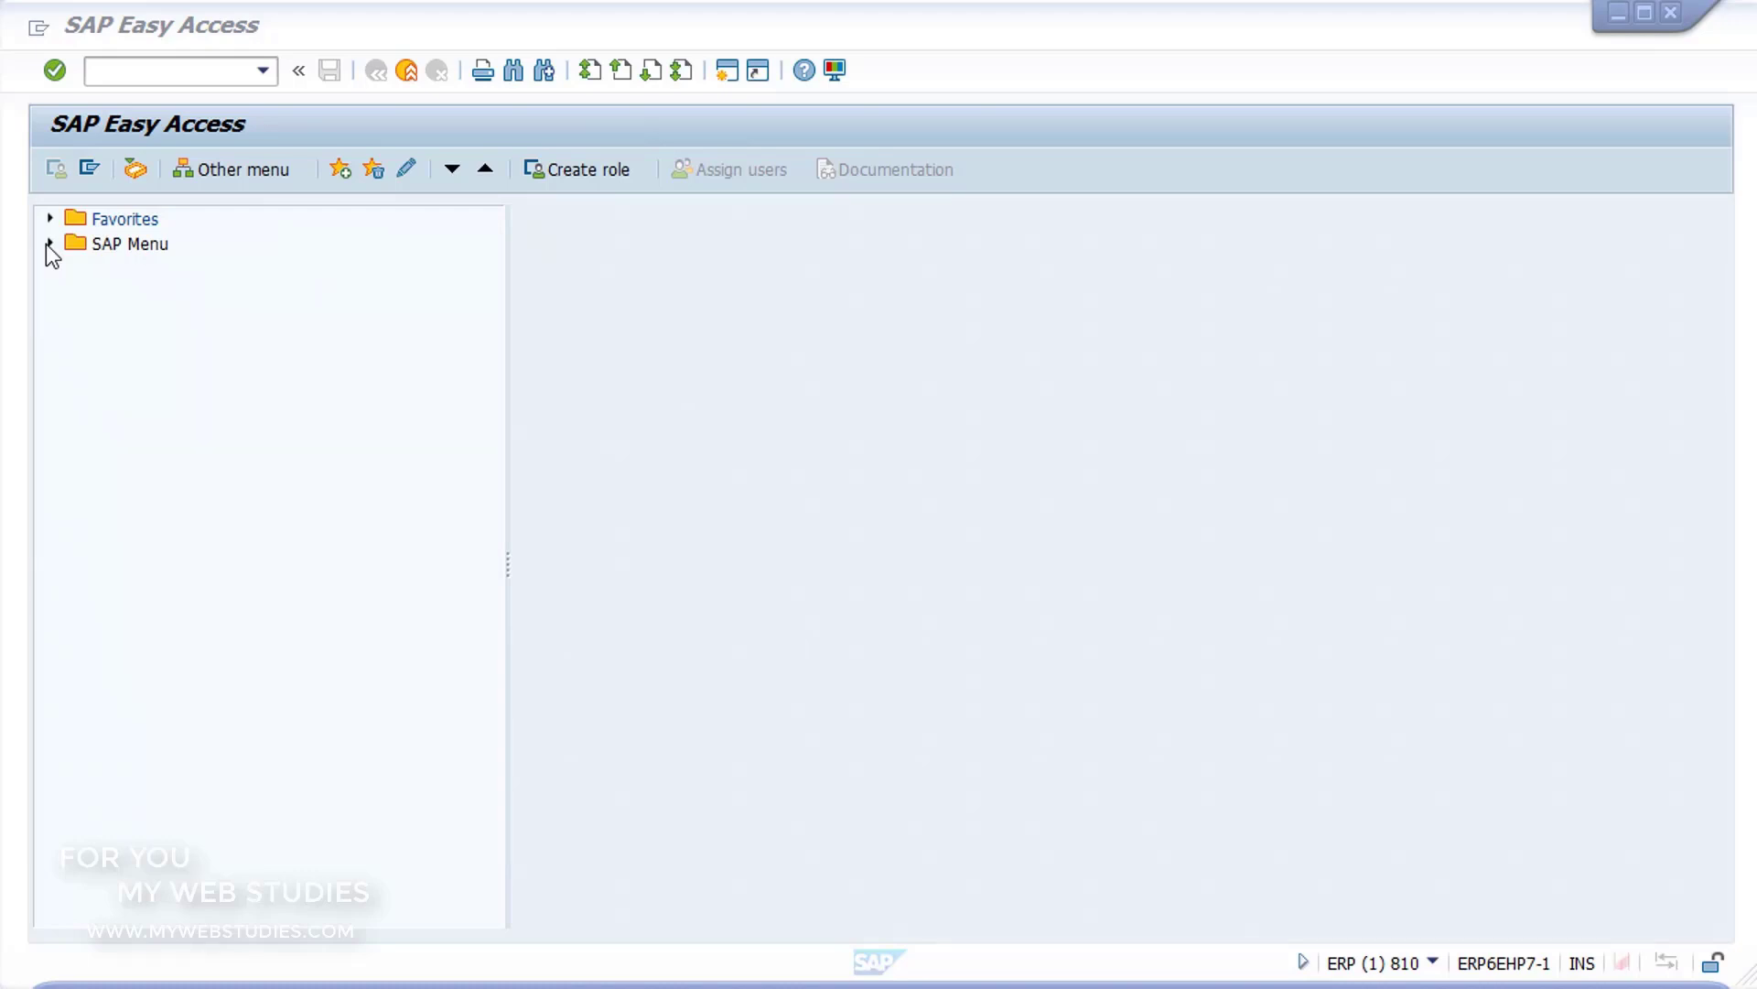
# Step: Open the customer change transaction FD02 from the Accounts Receivable master records under Financial Accounting
pyautogui.click(50, 244)
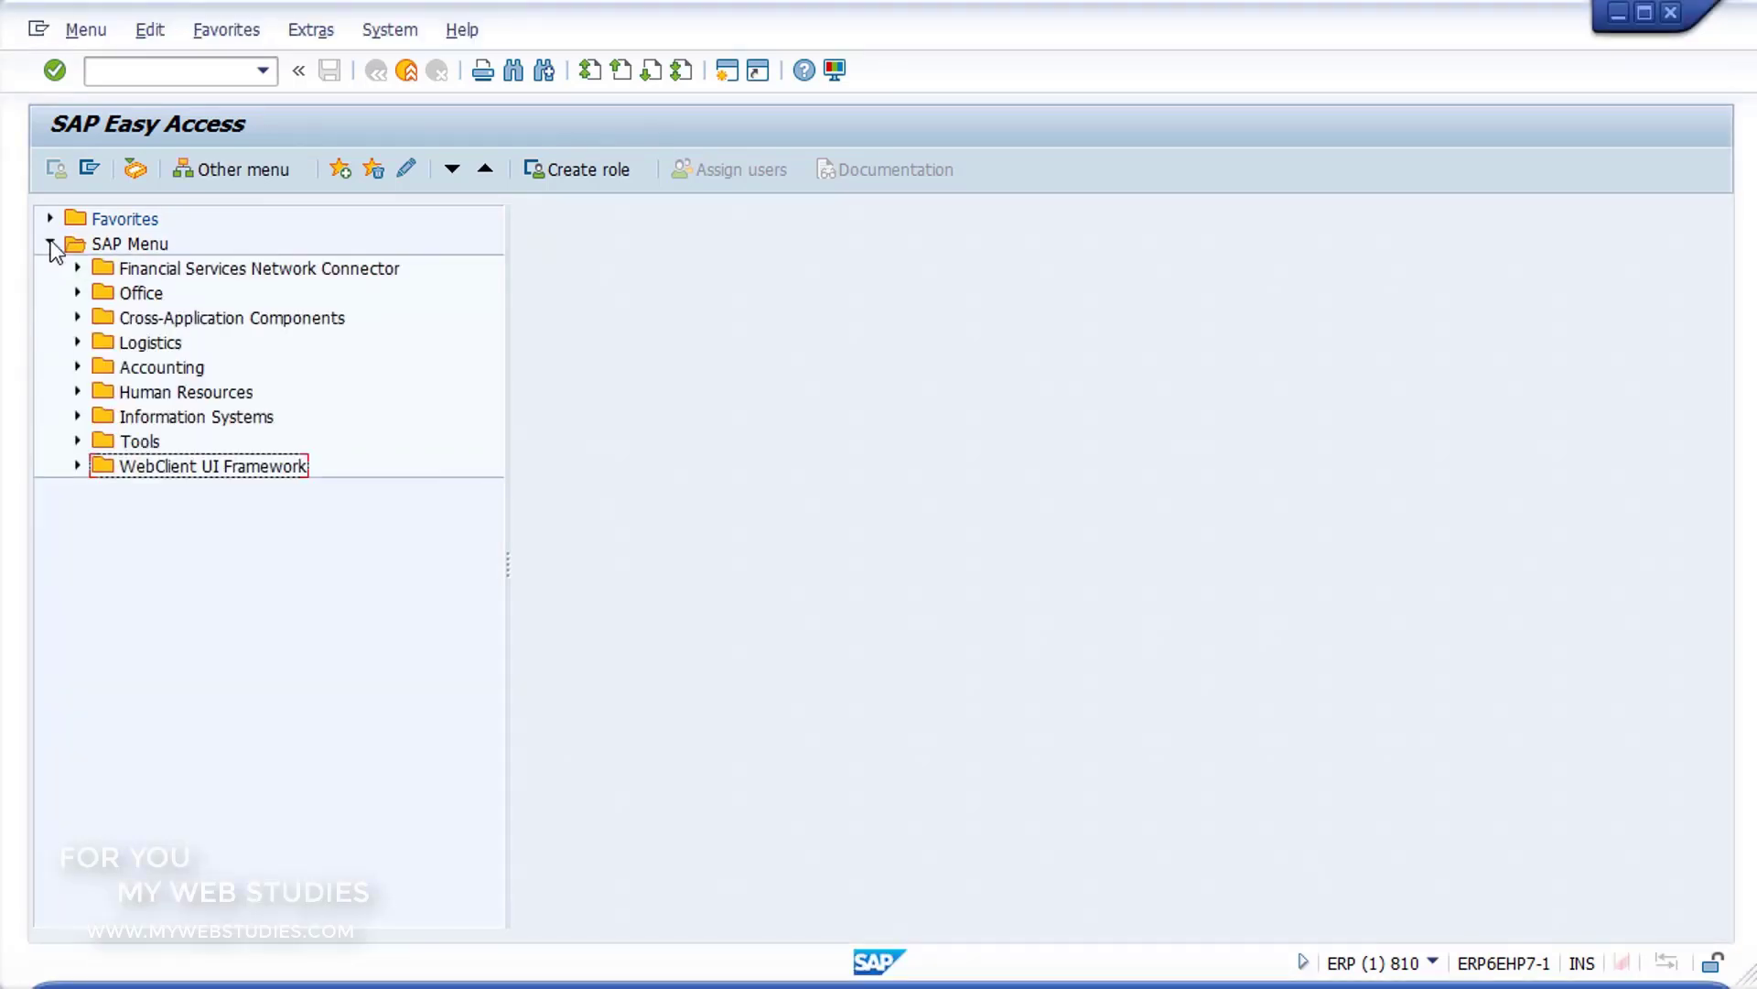
pyautogui.click(78, 367)
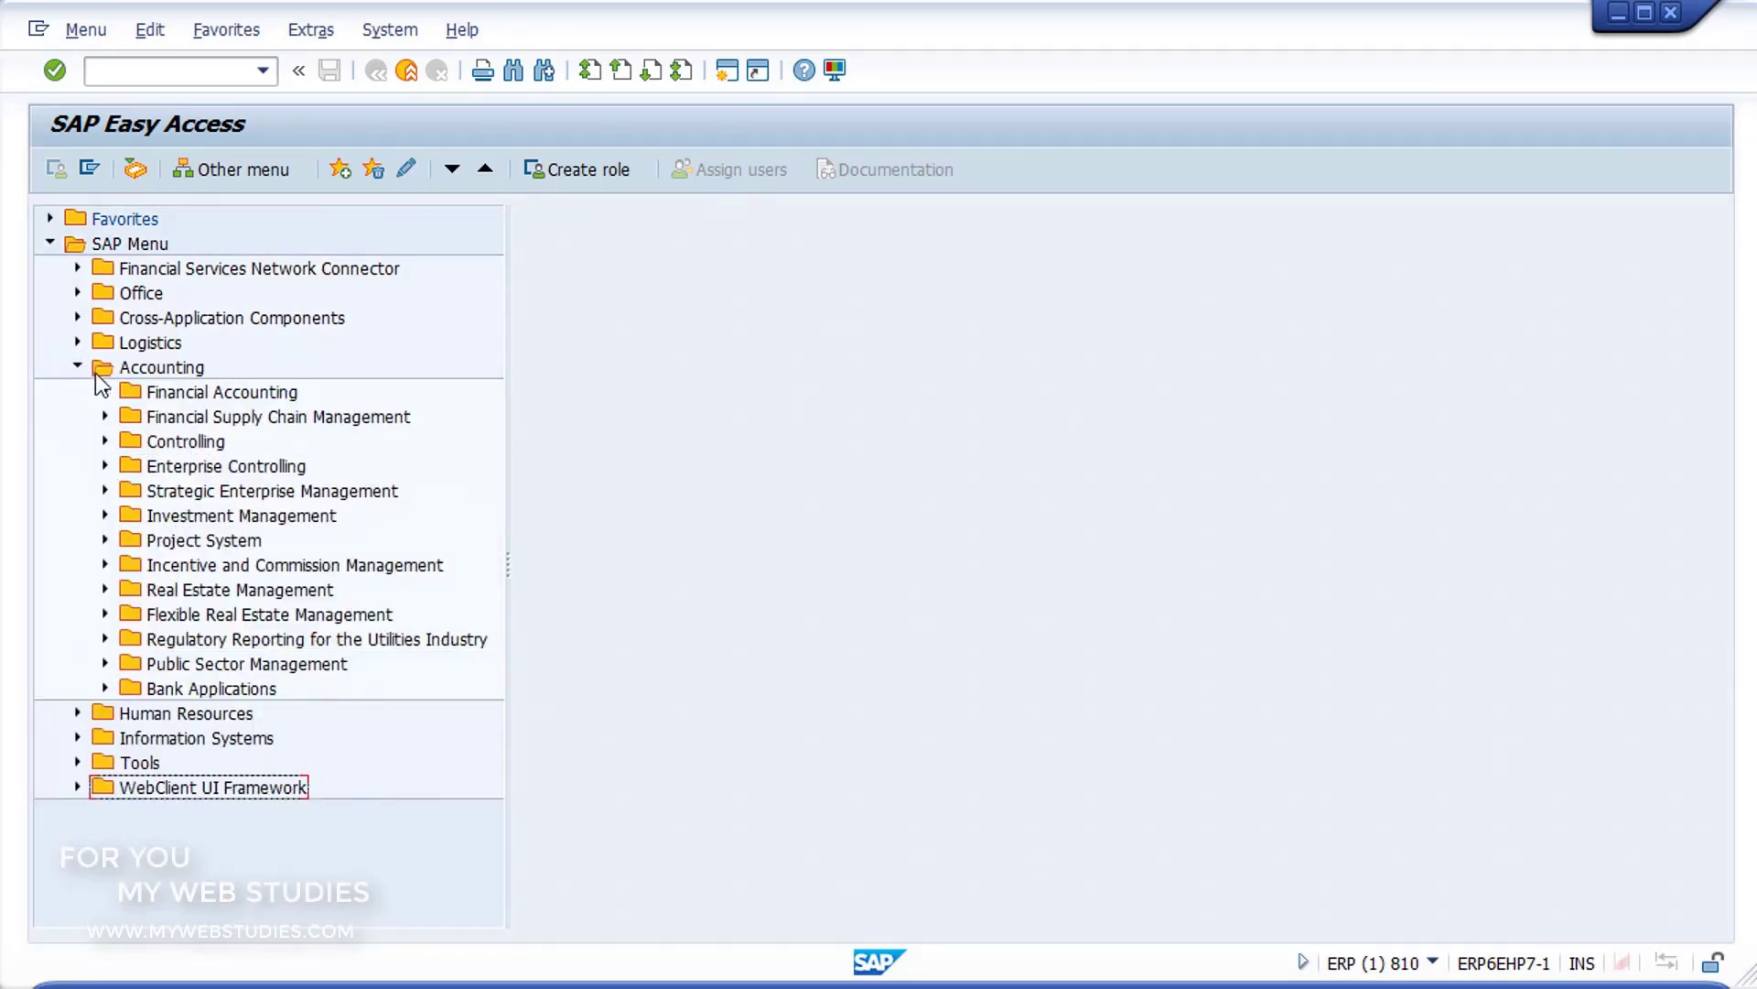
pyautogui.click(105, 392)
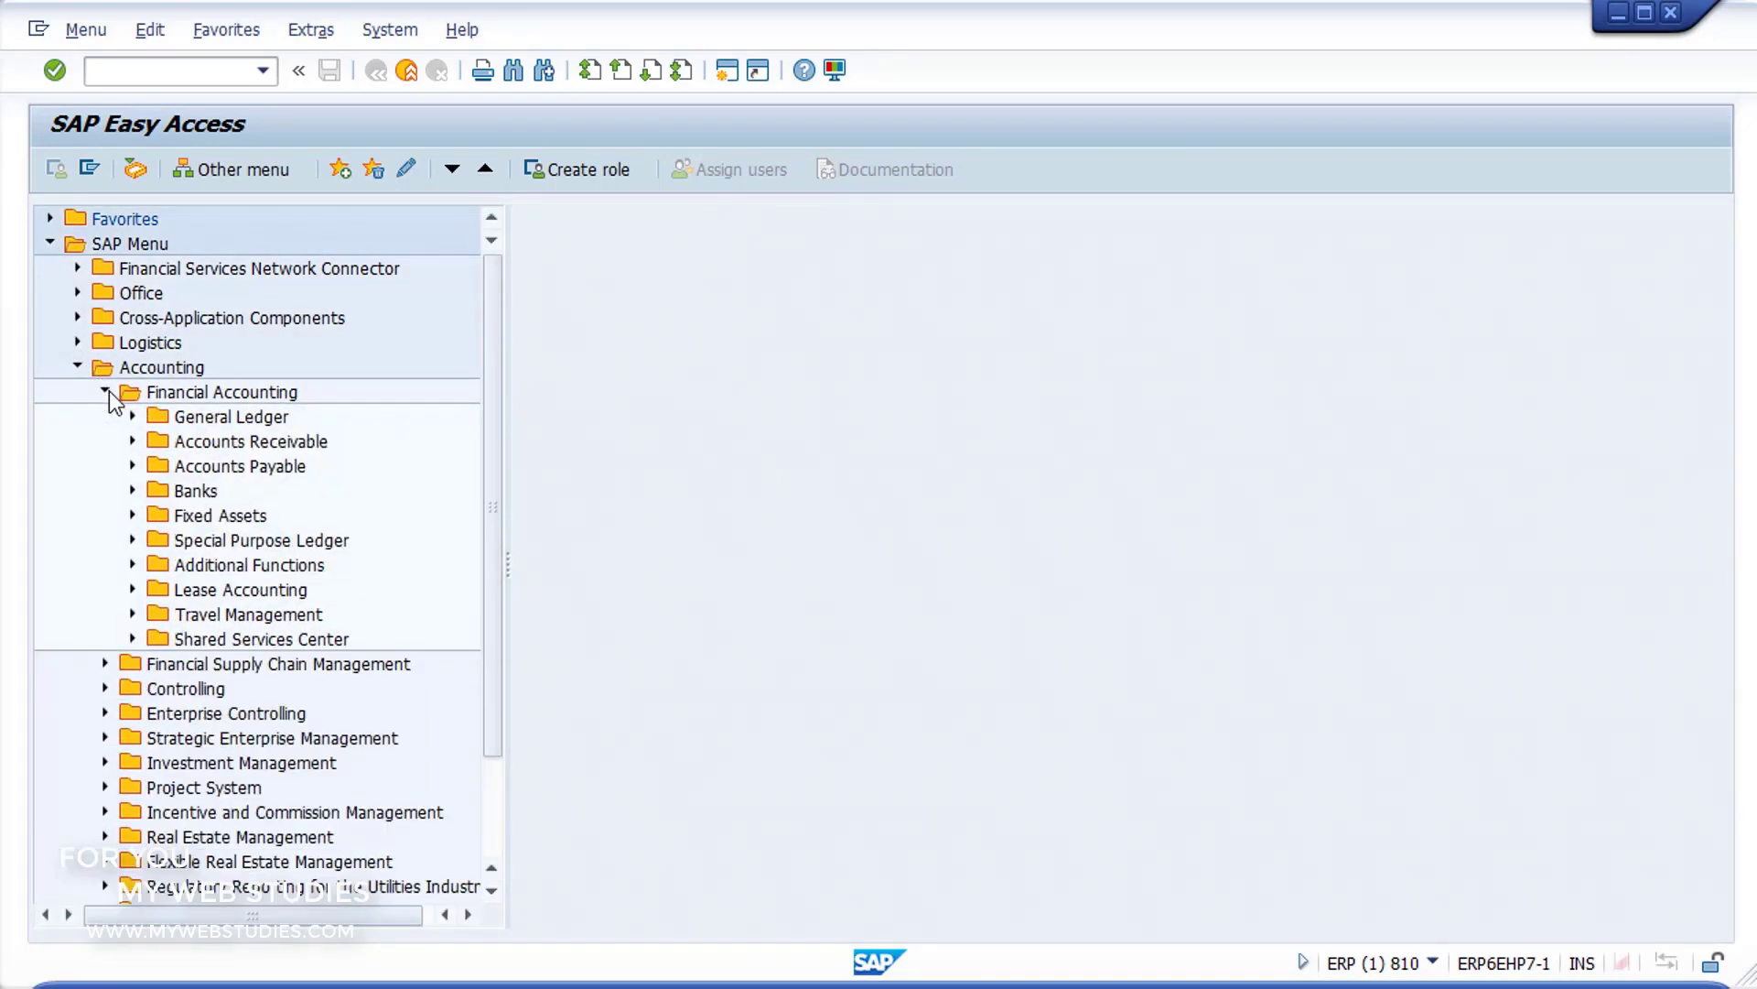
pyautogui.click(132, 441)
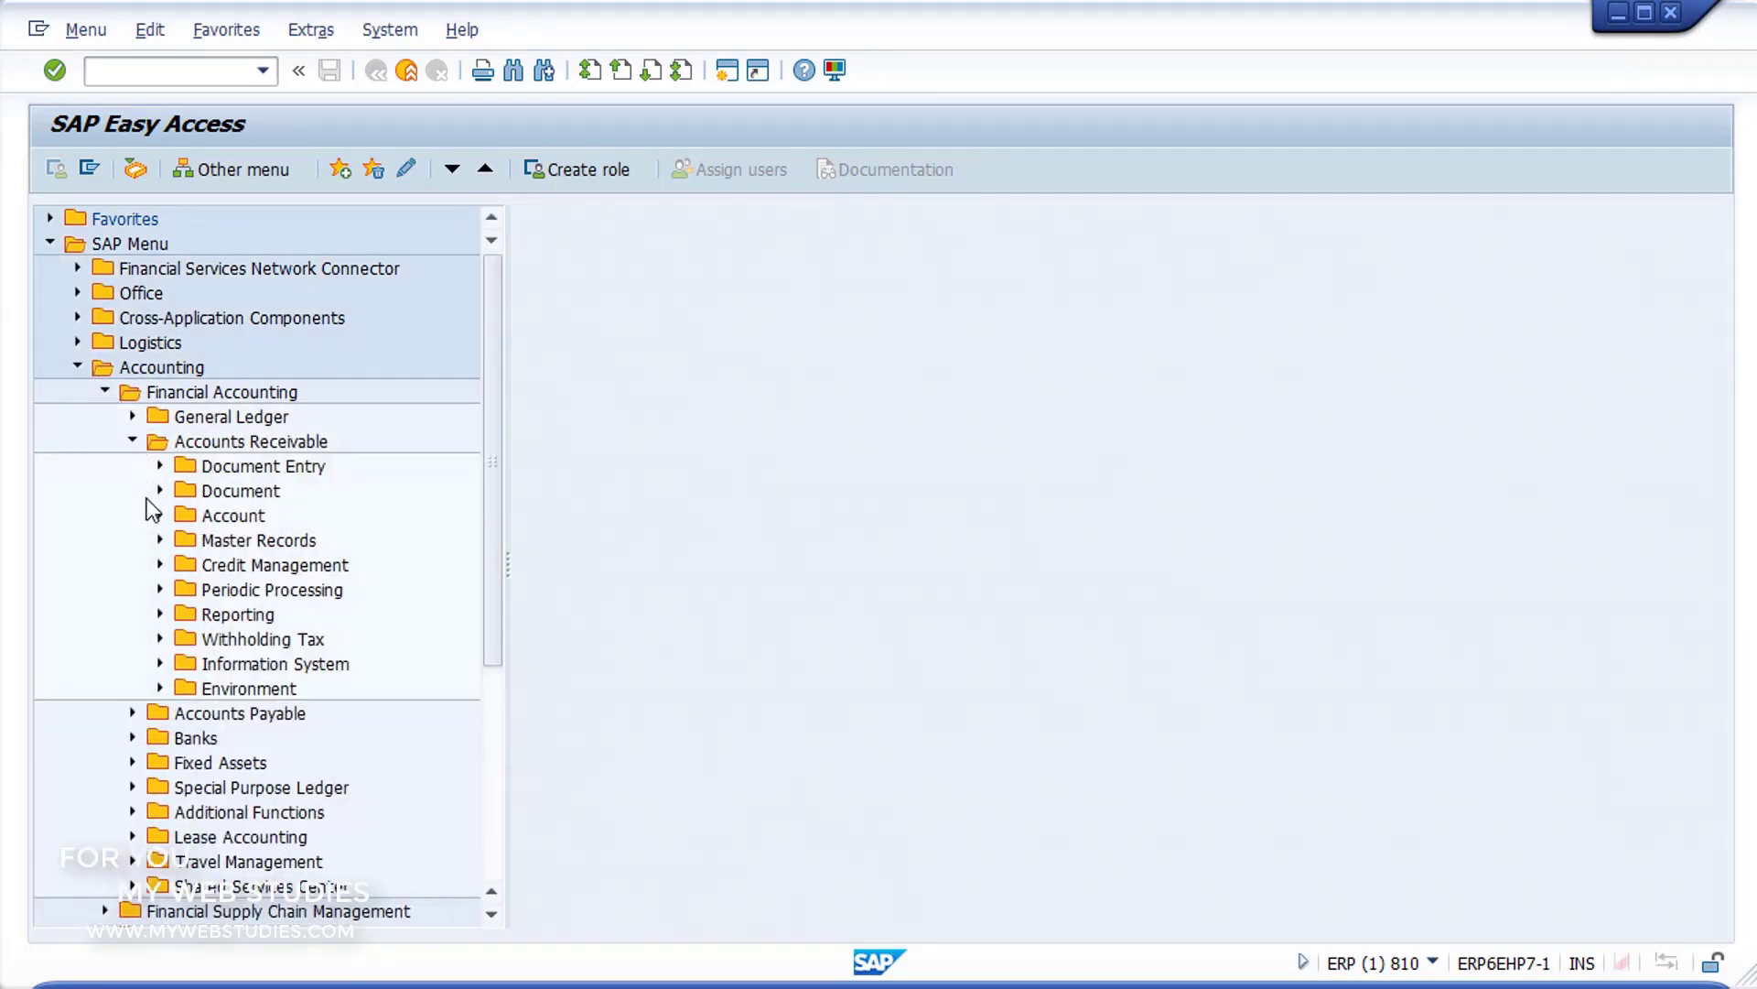
pyautogui.click(160, 540)
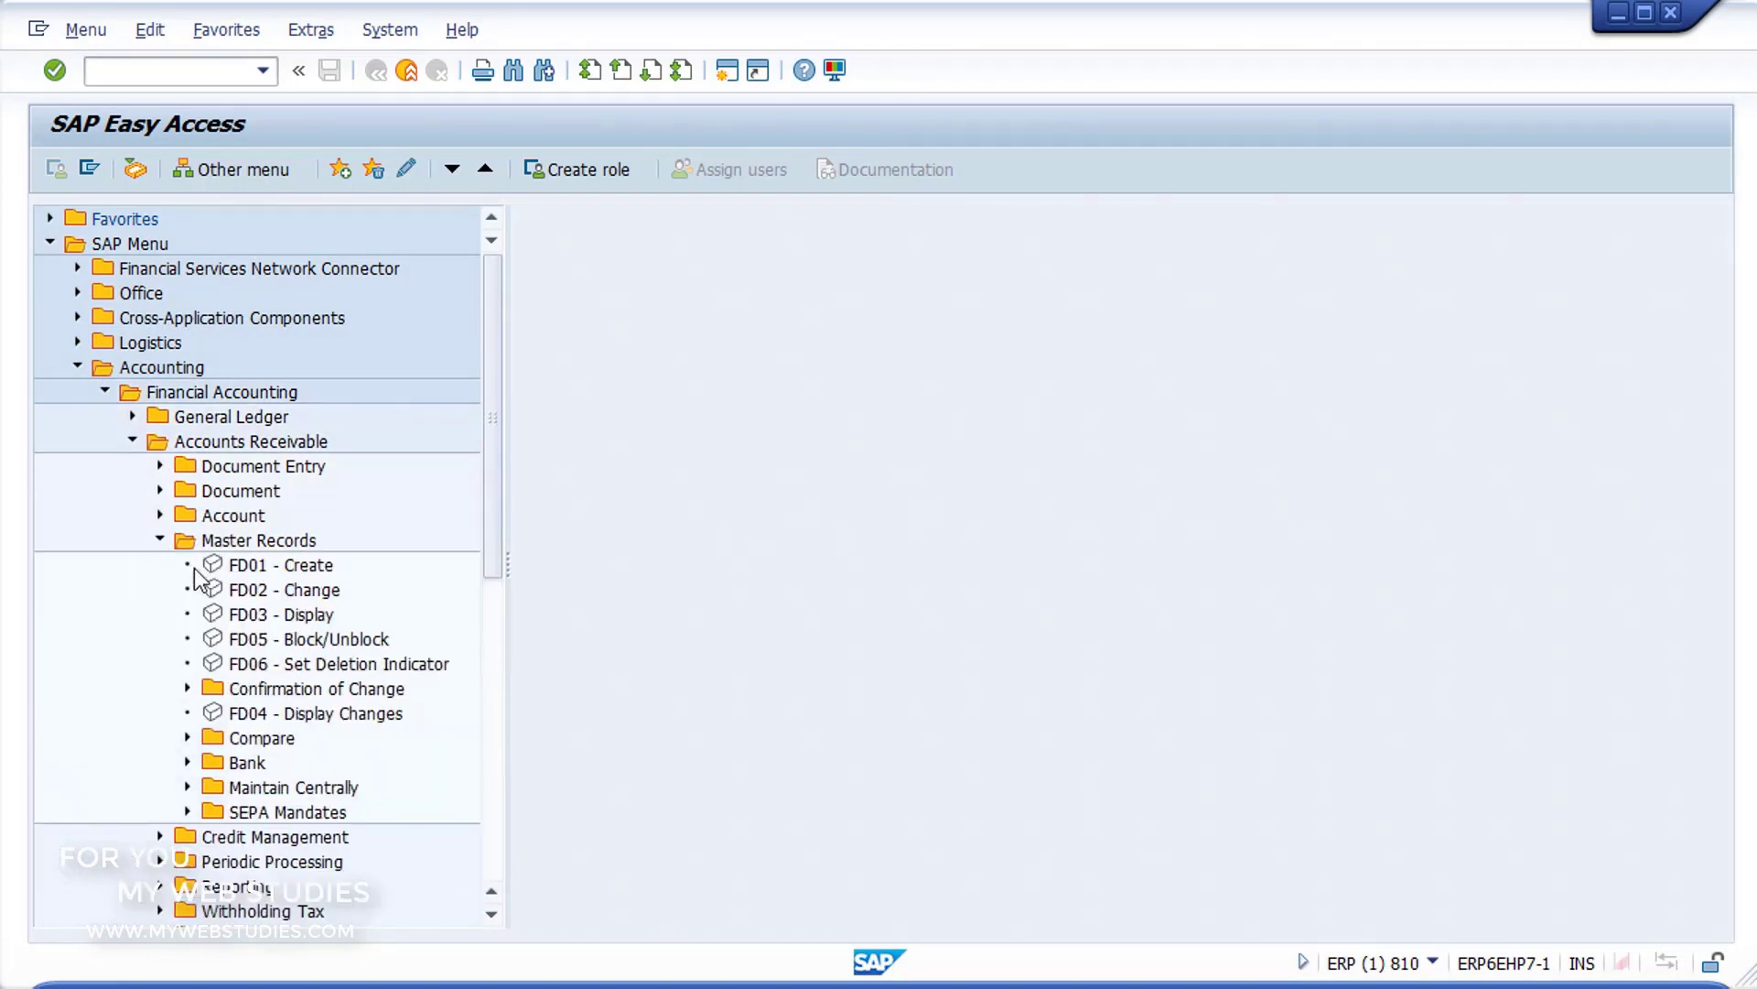
pyautogui.click(216, 595)
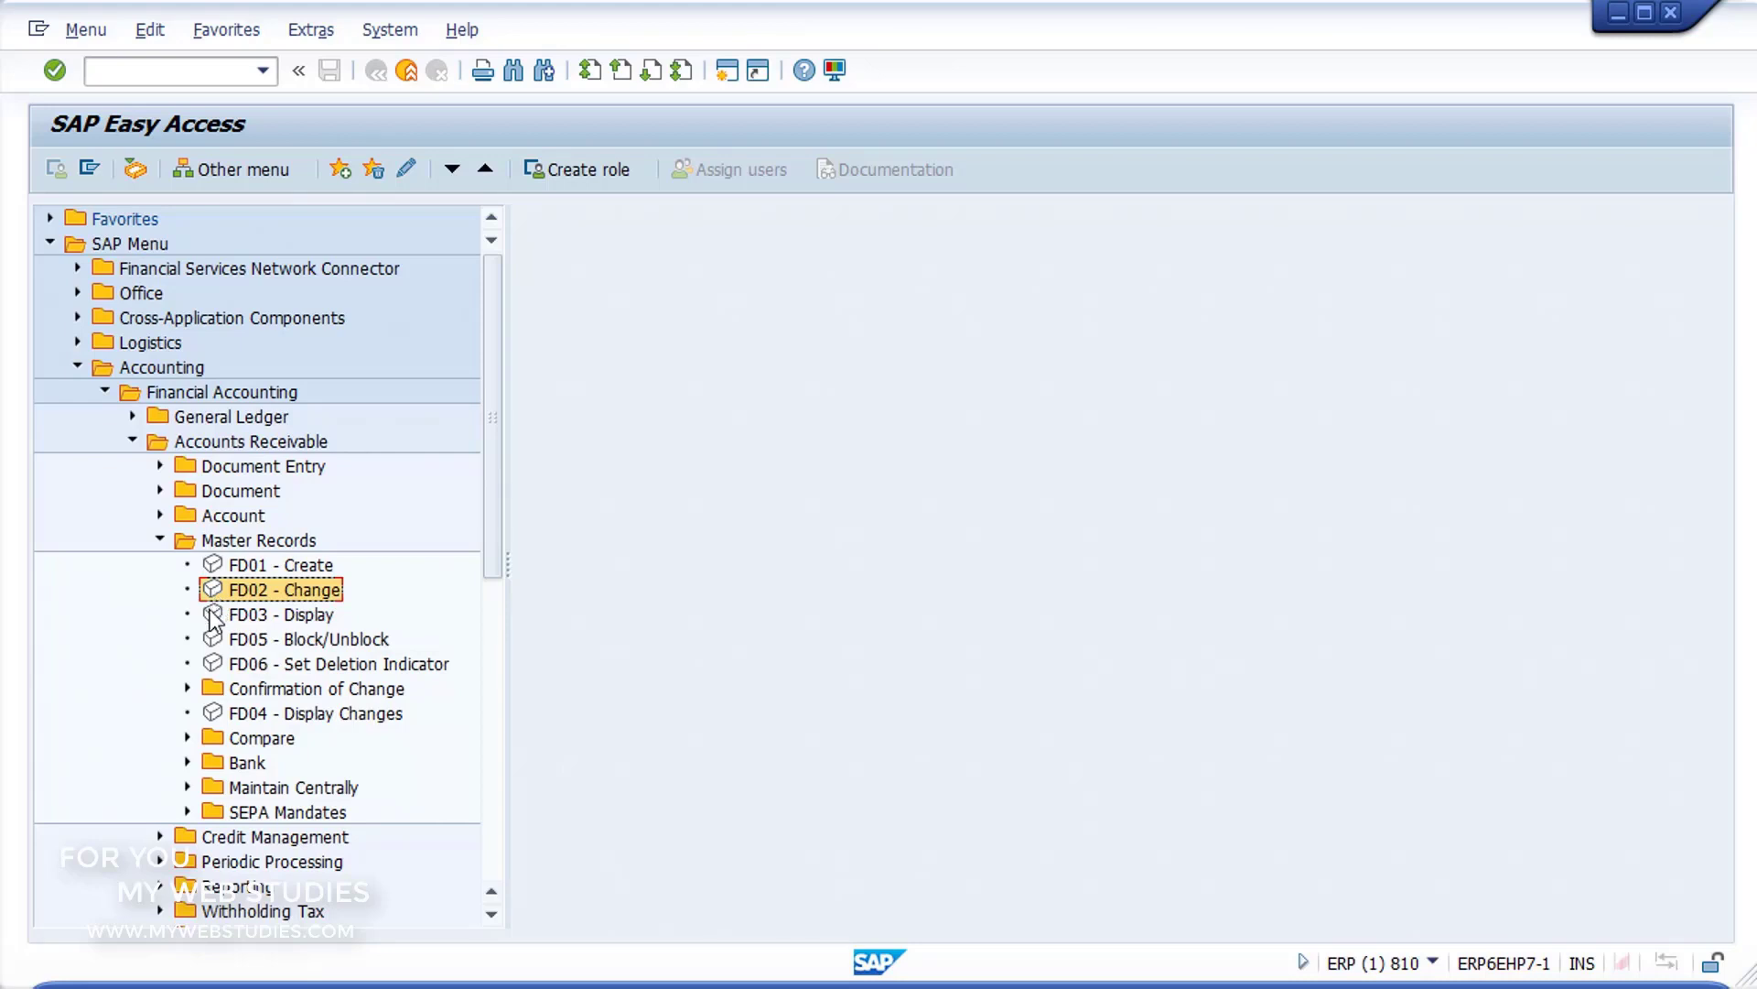
pyautogui.click(213, 618)
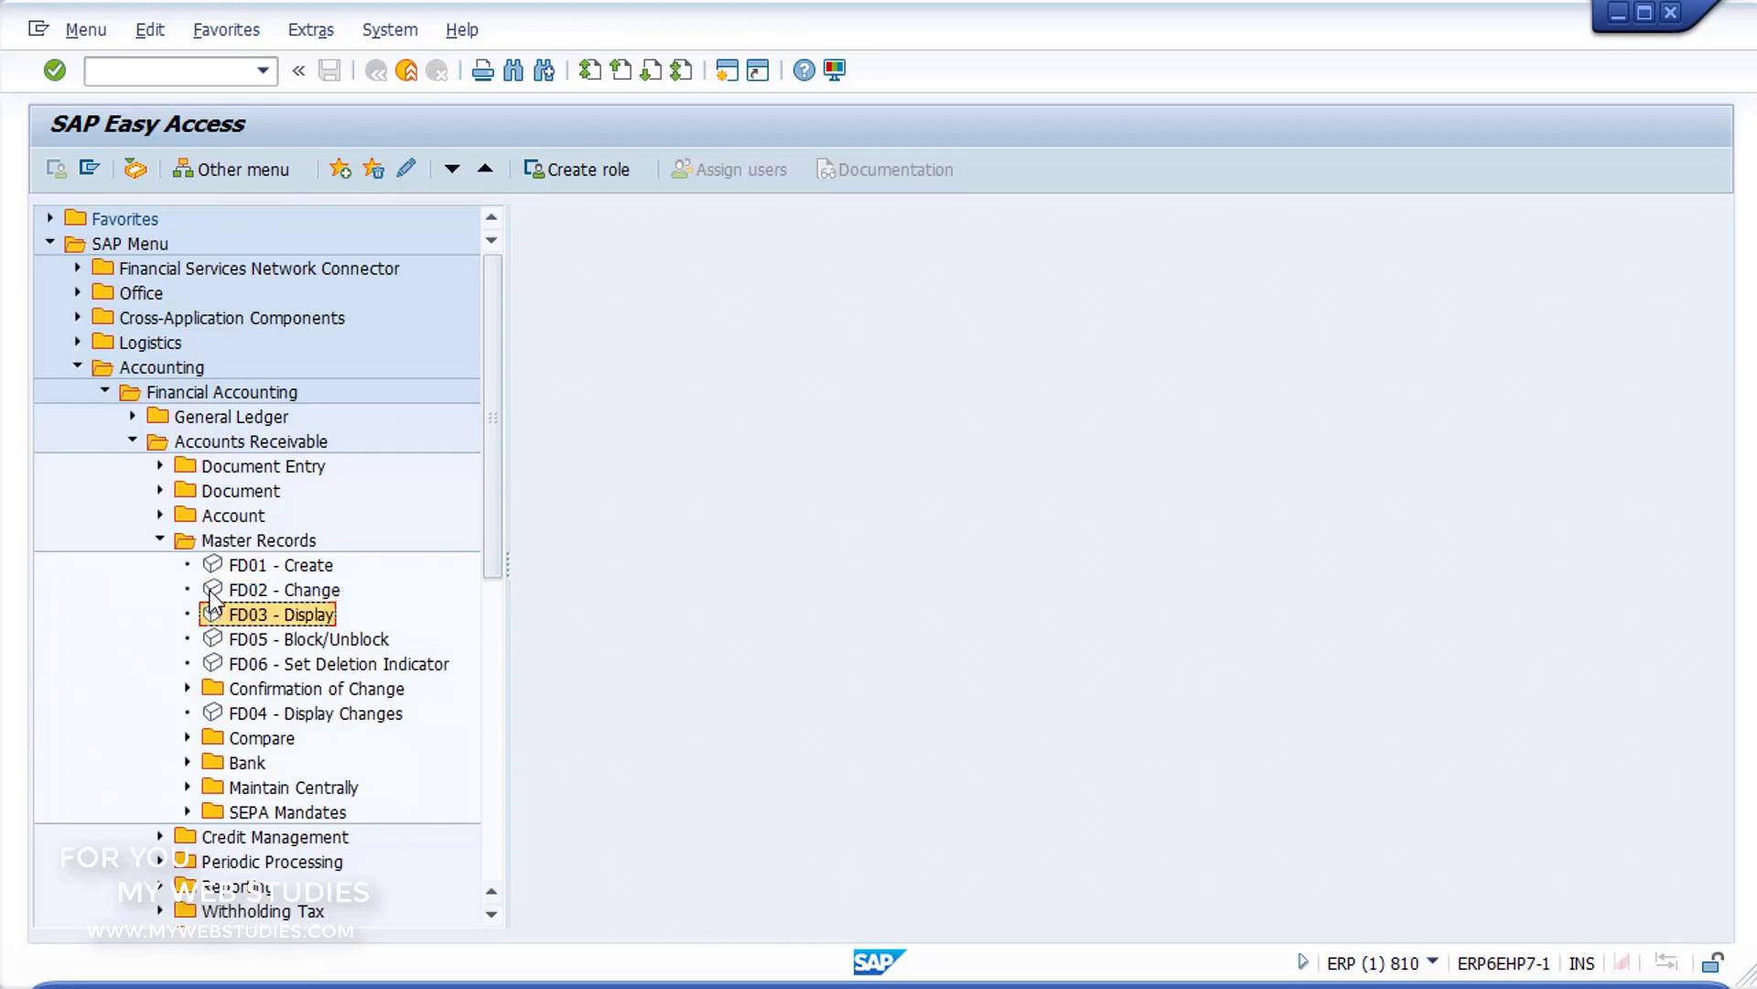
pyautogui.doubleClick(212, 593)
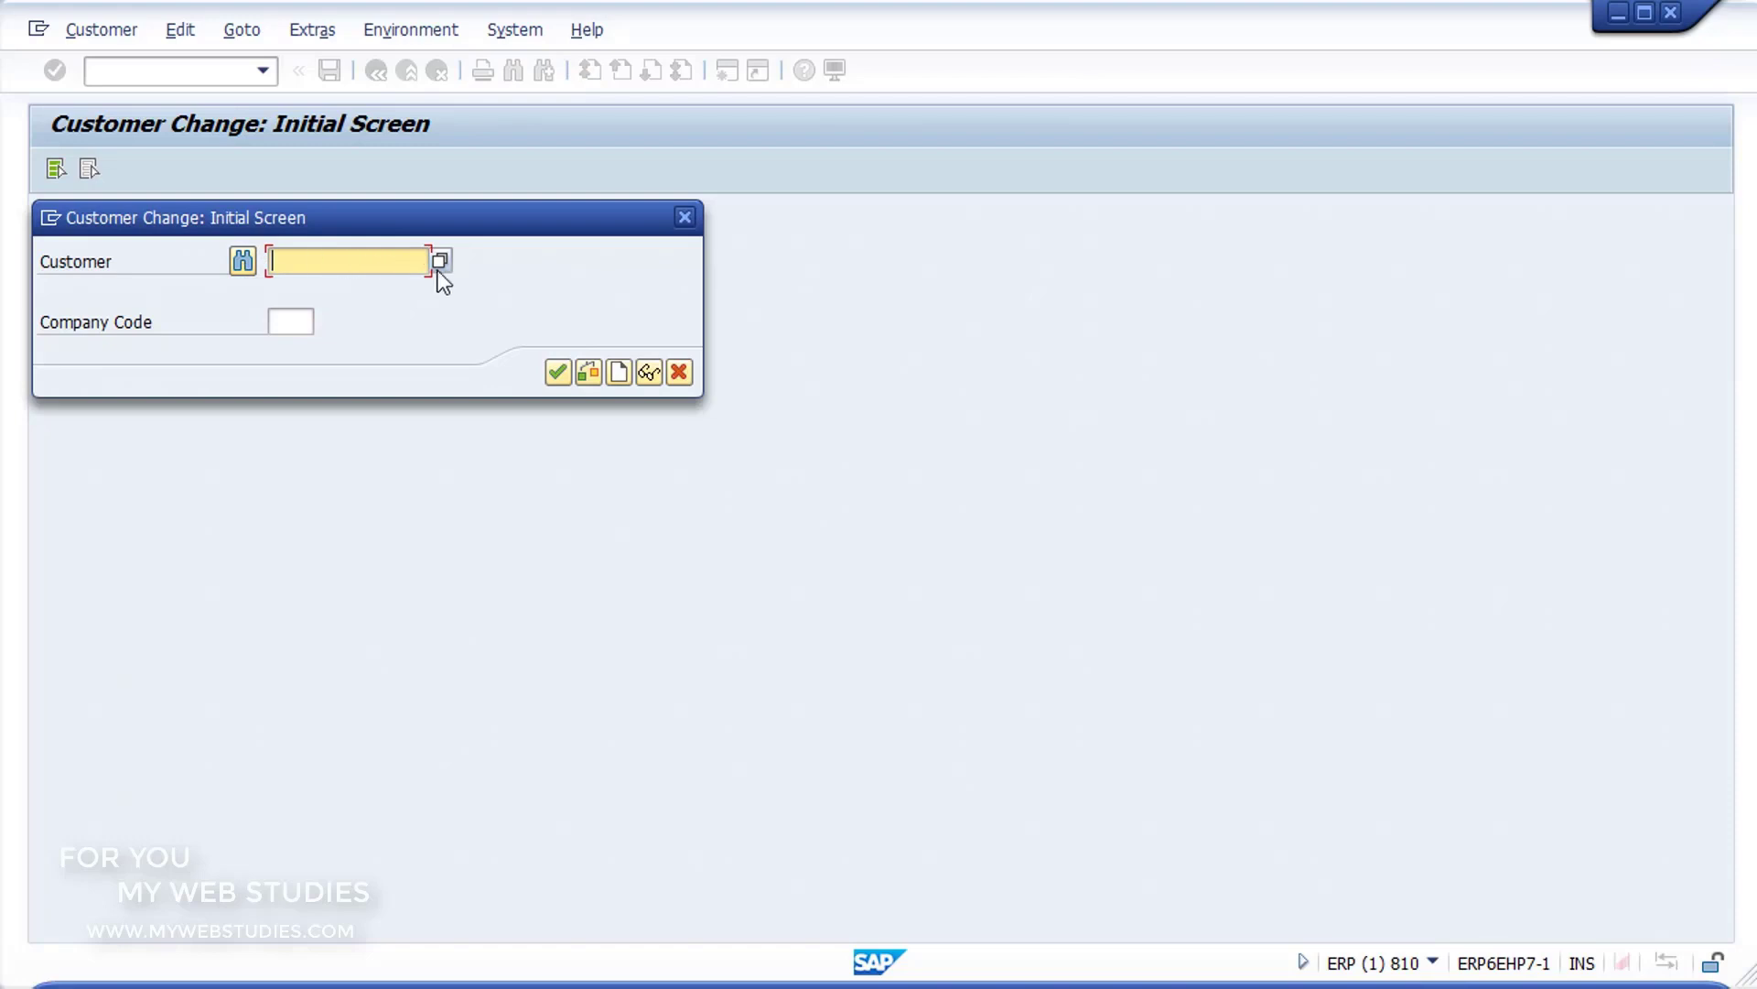
# Step: Open the customer search by address attributes and review its name, search term and street address criteria
pyautogui.click(244, 265)
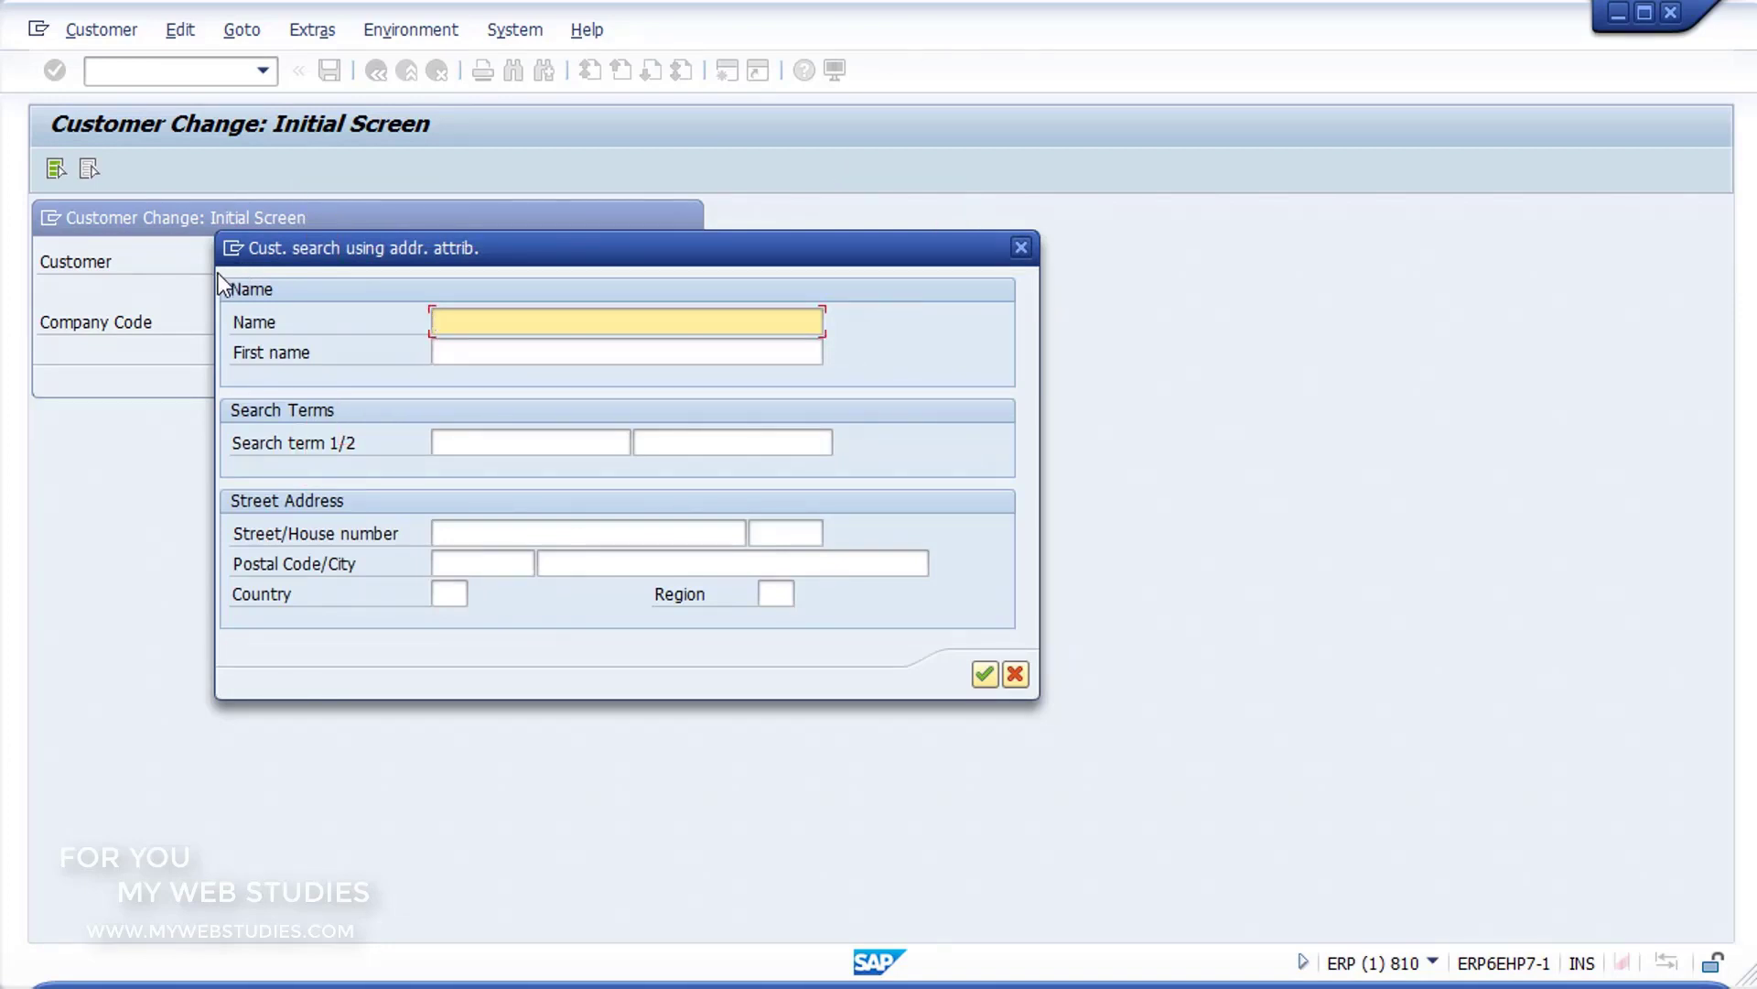
pyautogui.moveTo(218, 273); pyautogui.dragTo(1023, 385)
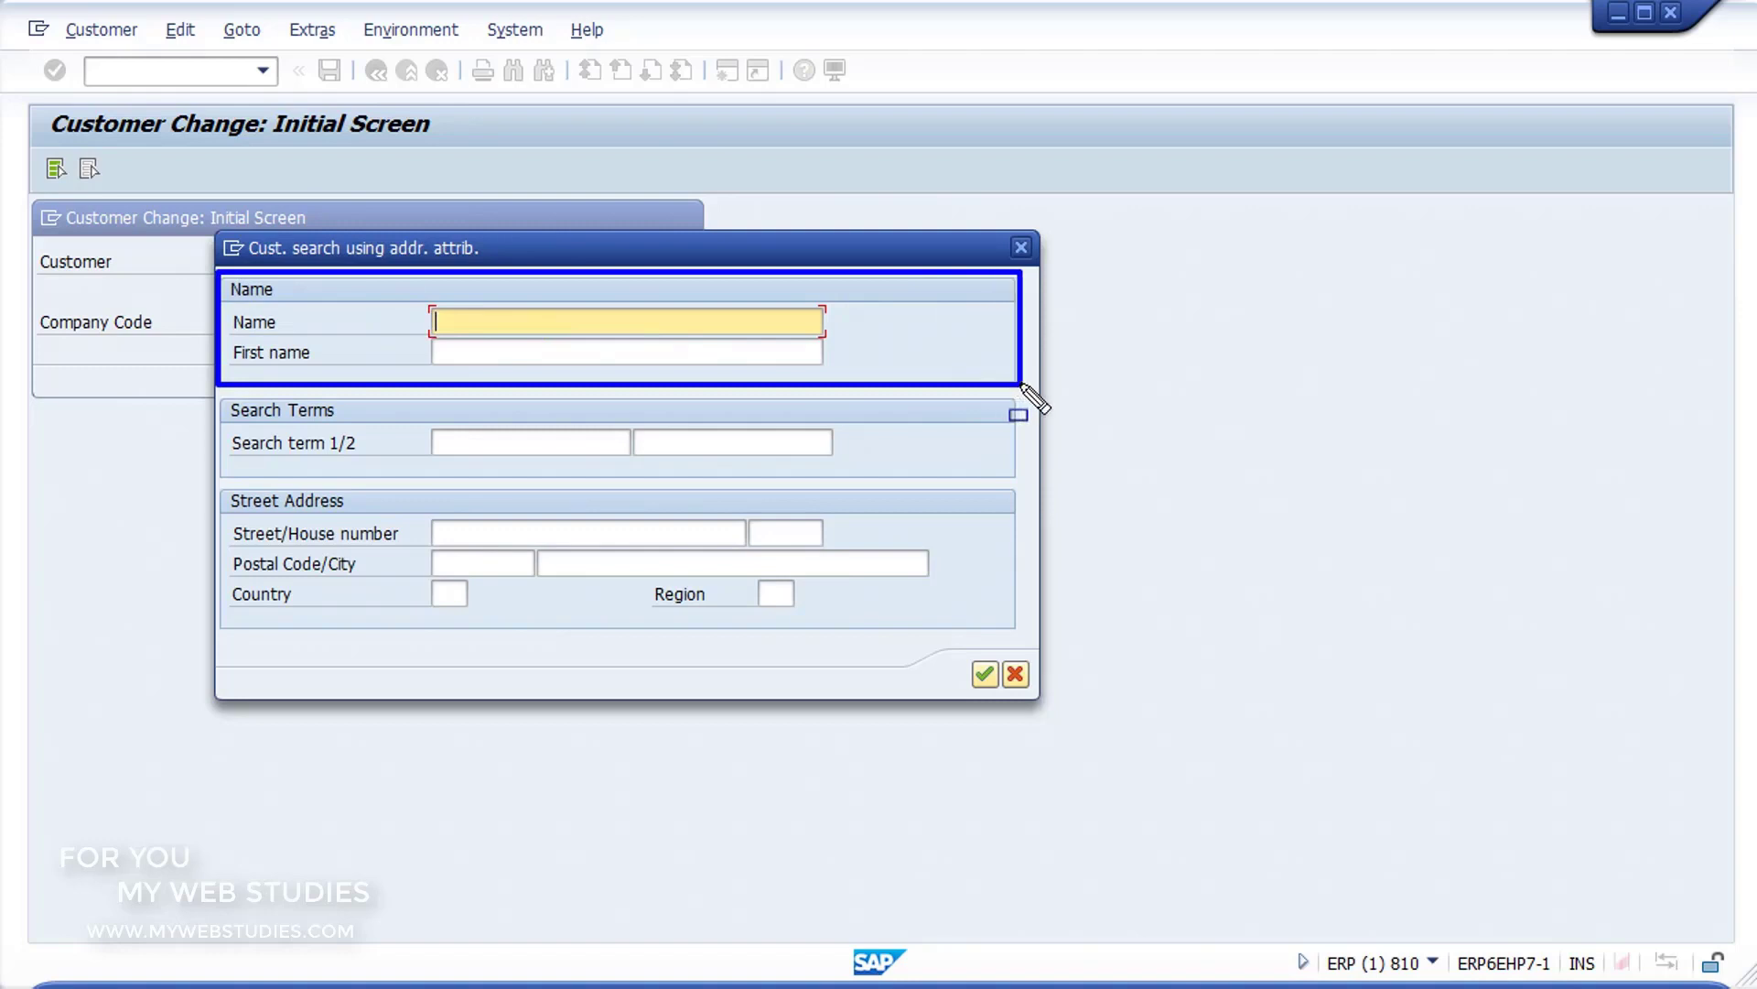
pyautogui.moveTo(218, 396); pyautogui.dragTo(703, 446)
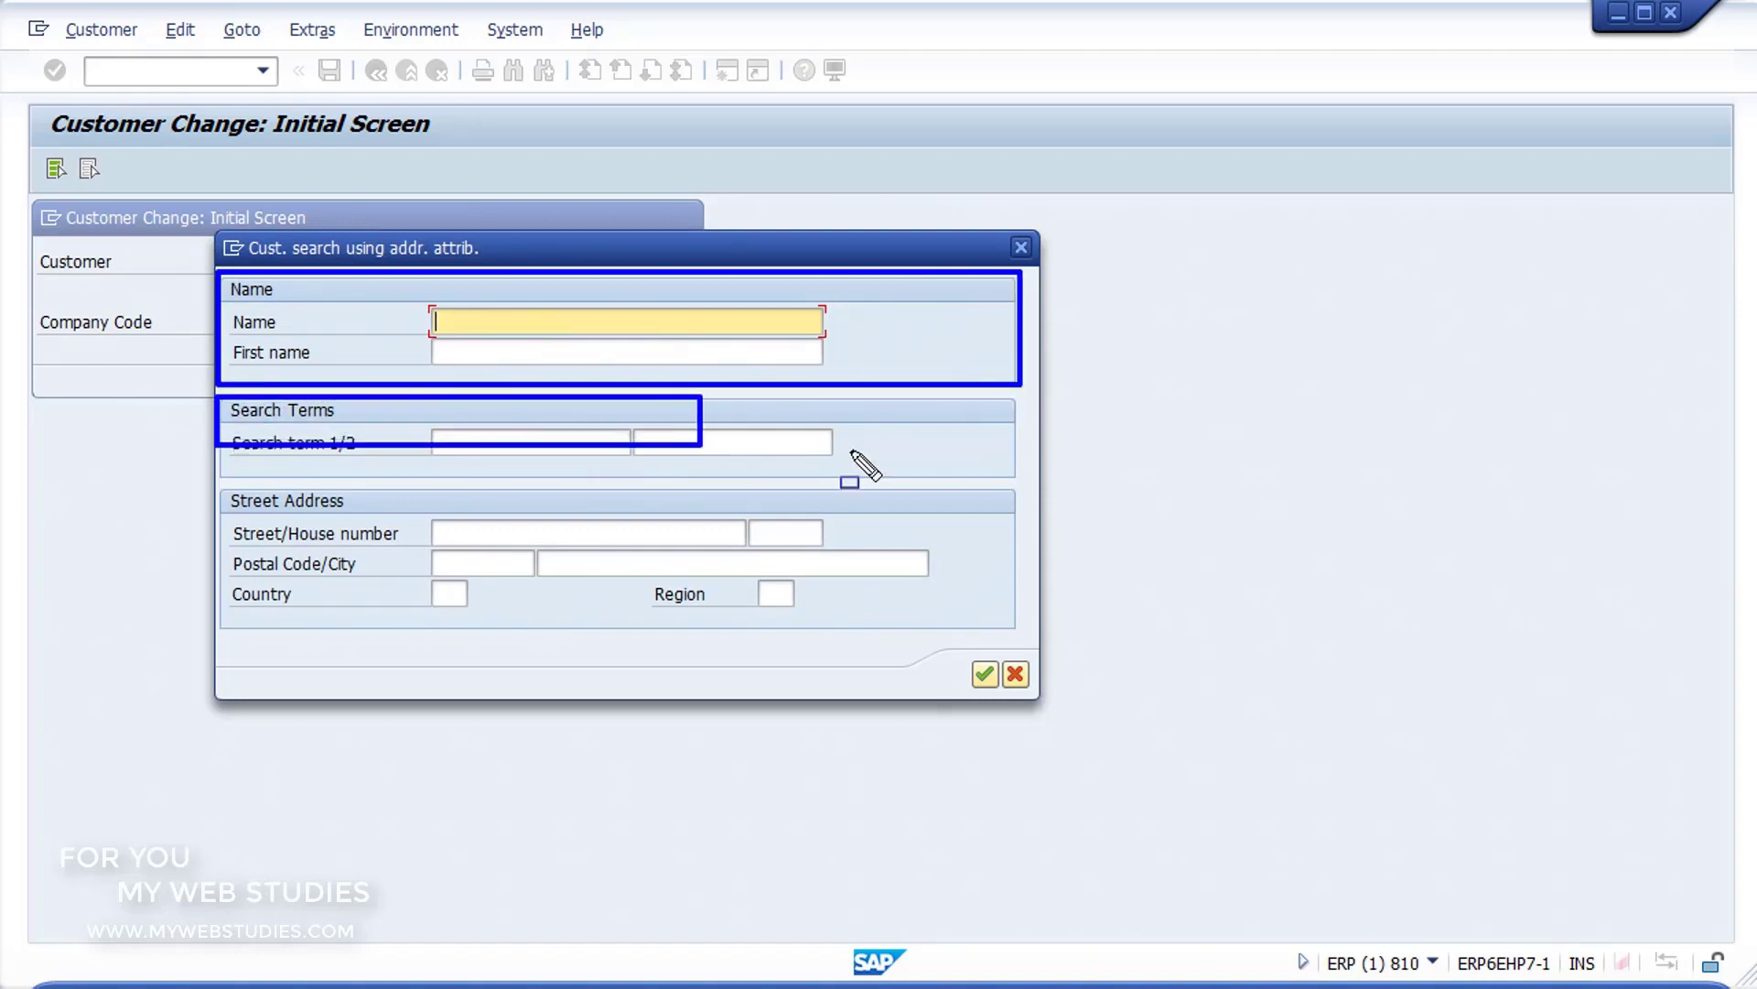
pyautogui.moveTo(852, 451); pyautogui.dragTo(1023, 478)
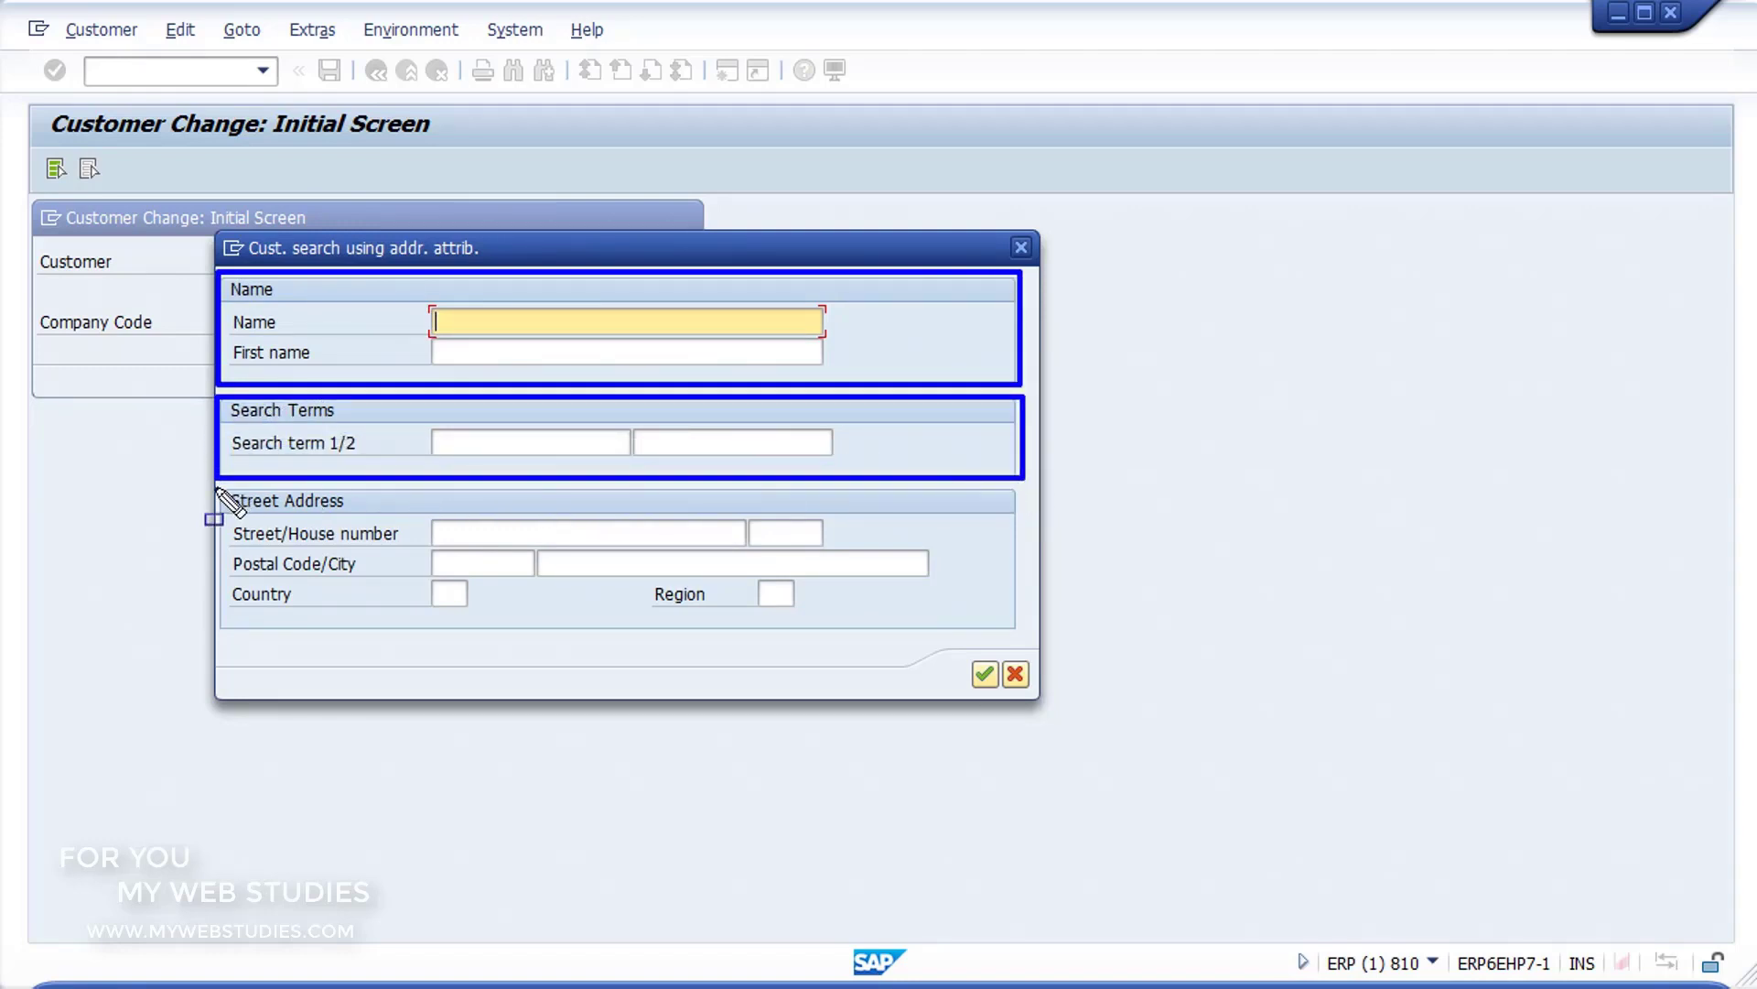
pyautogui.moveTo(218, 492)
pyautogui.mouseDown()
pyautogui.moveTo(961, 586)
pyautogui.moveTo(1029, 640)
pyautogui.mouseUp()
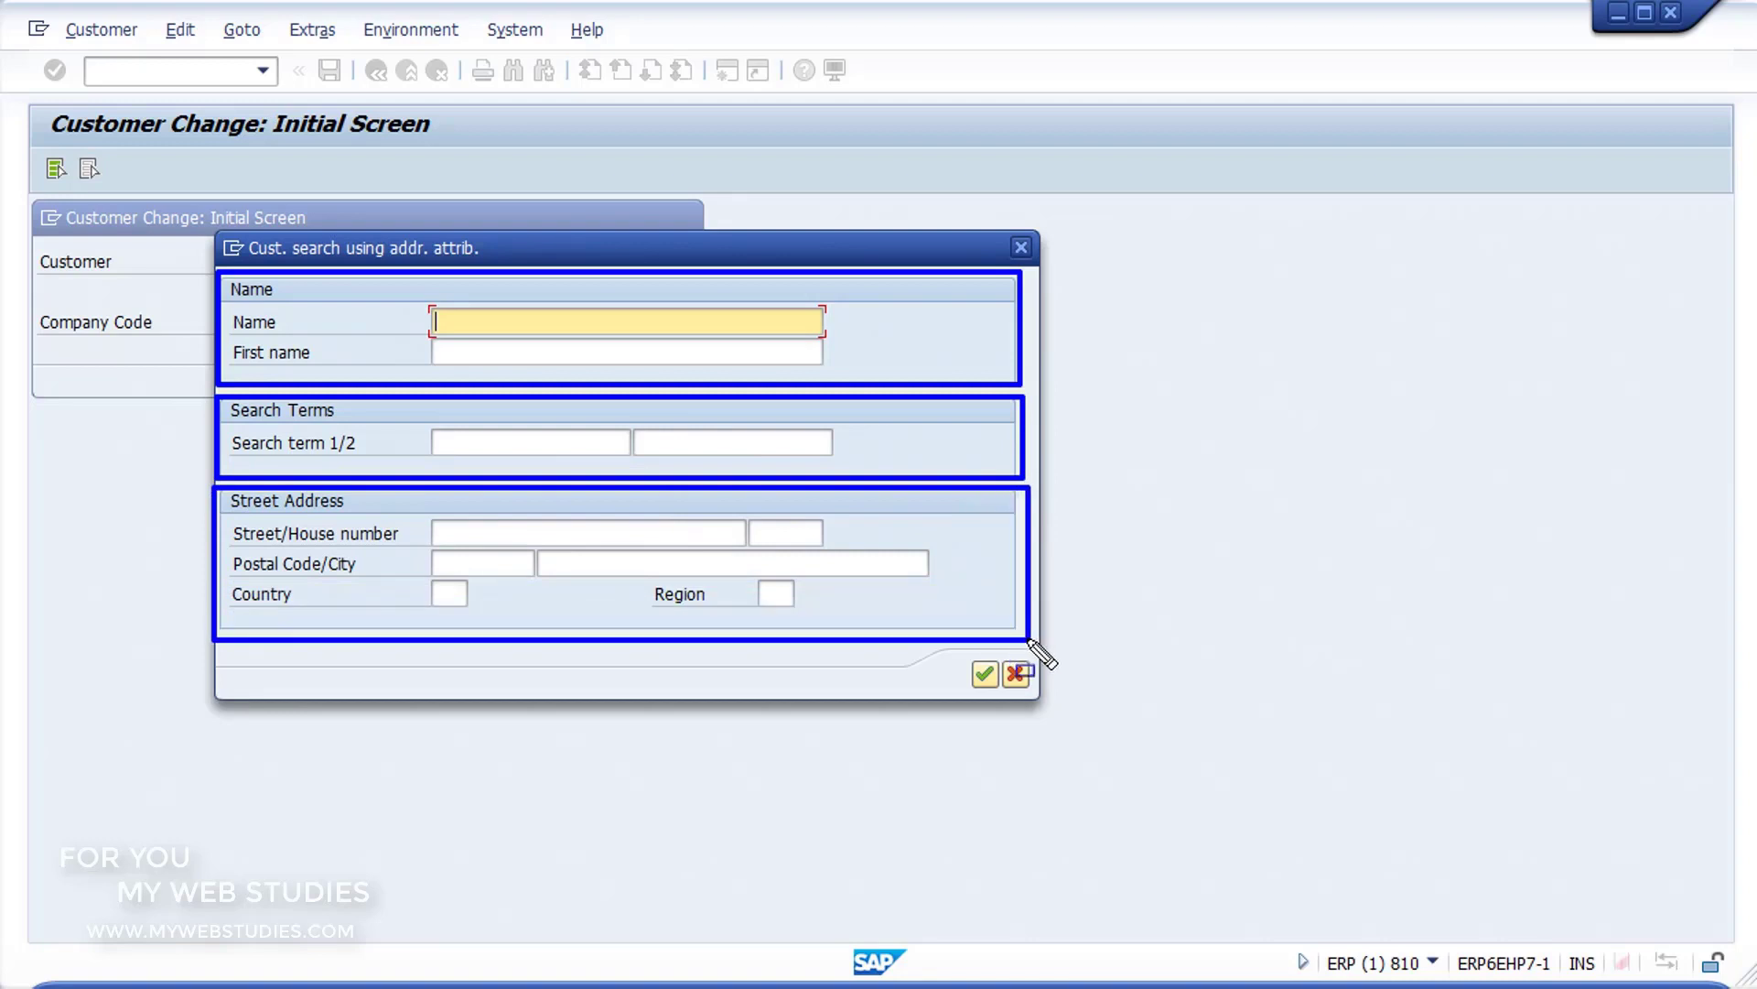
pyautogui.press('Escape')
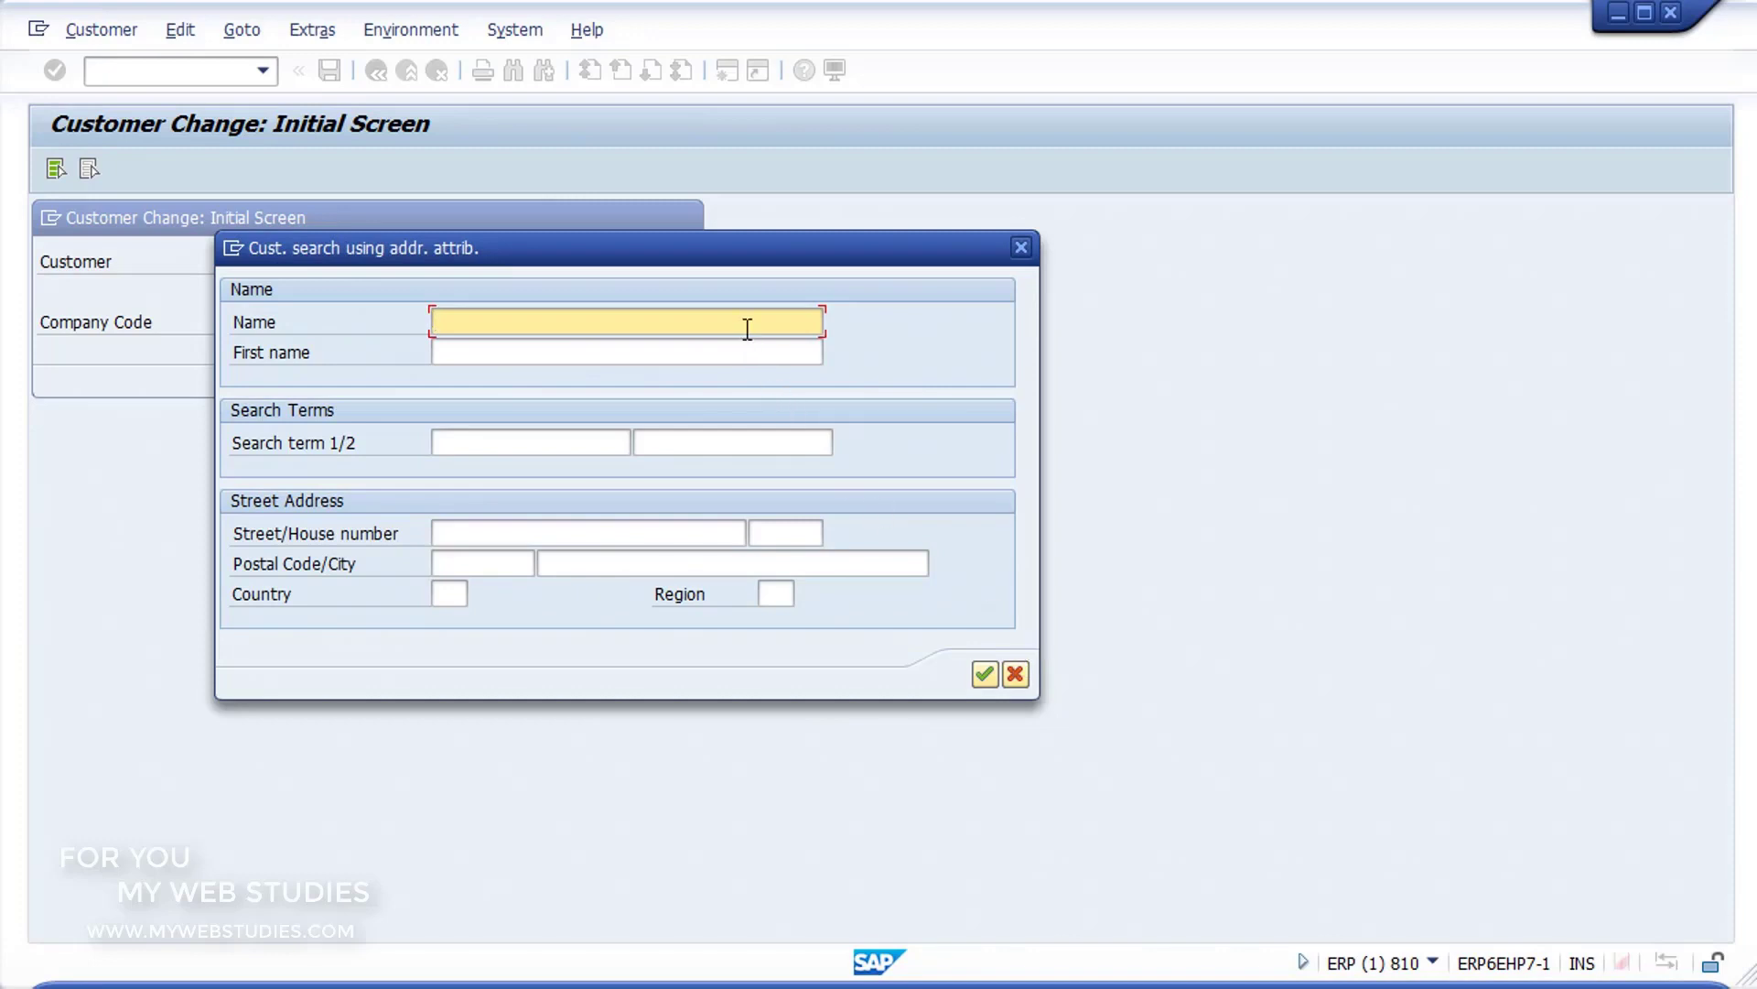
# Step: Search customers by the customer's first name with a trailing * wildcard and open the first match for changing
pyautogui.write('PEDRO')
pyautogui.write('*')
pyautogui.click(985, 674)
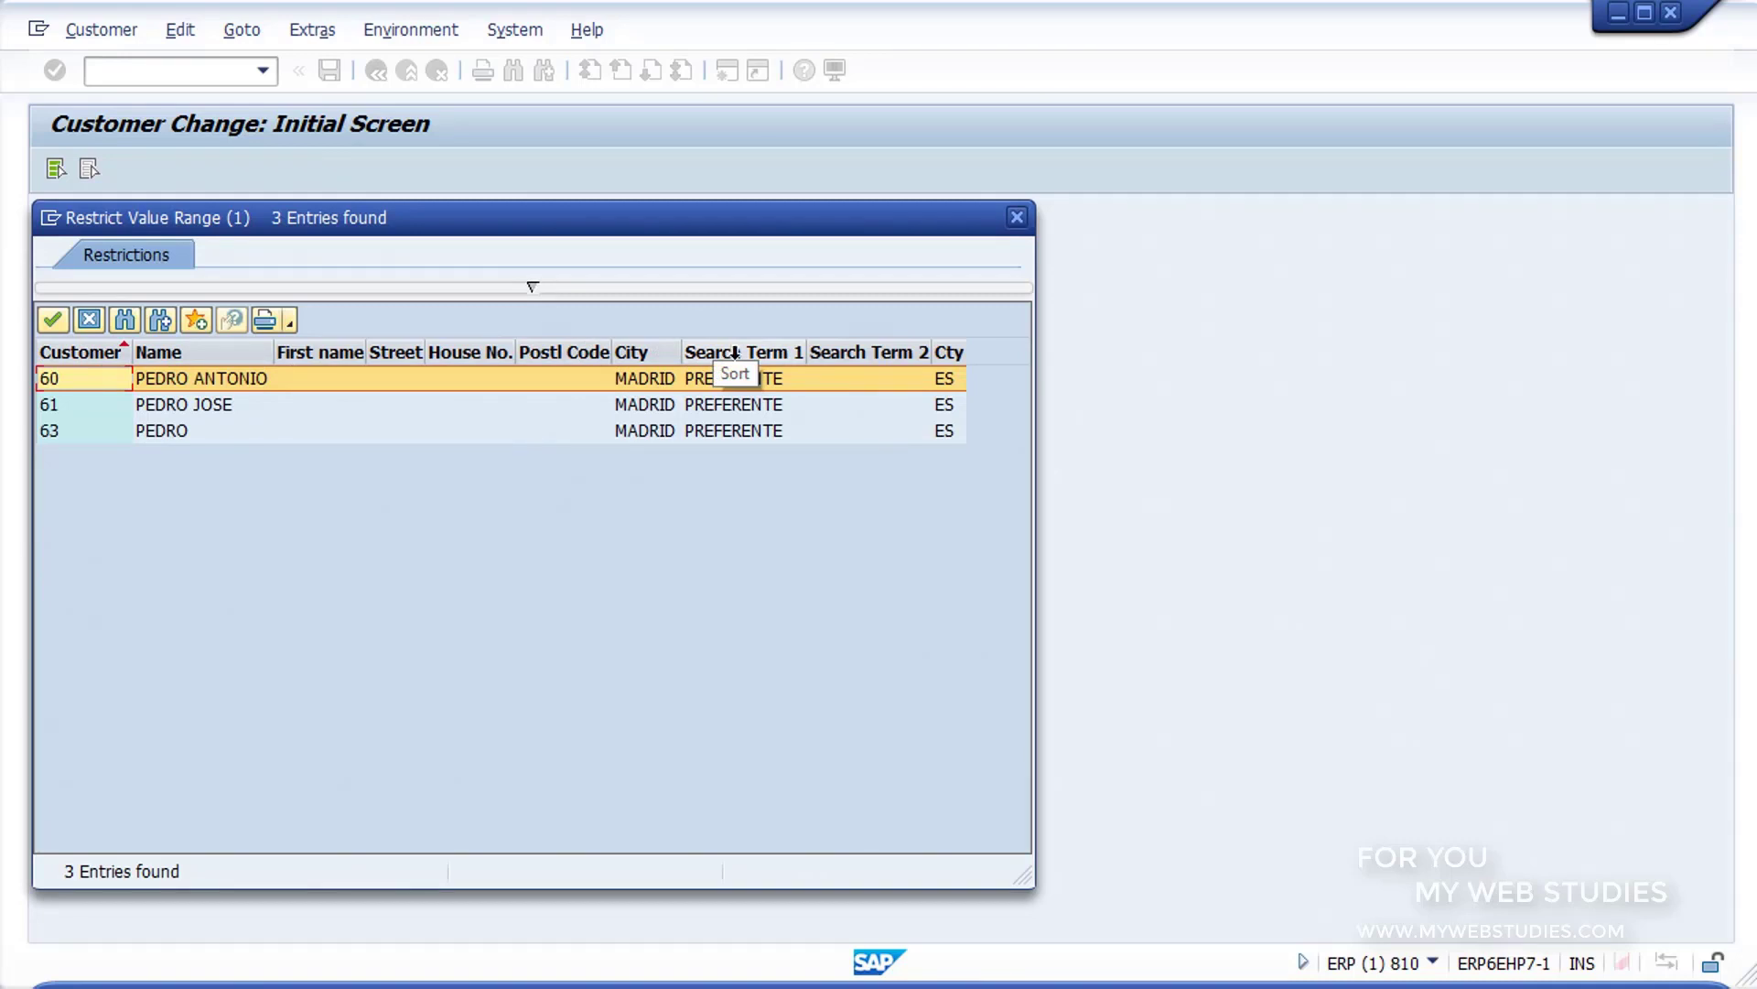
pyautogui.doubleClick(583, 377)
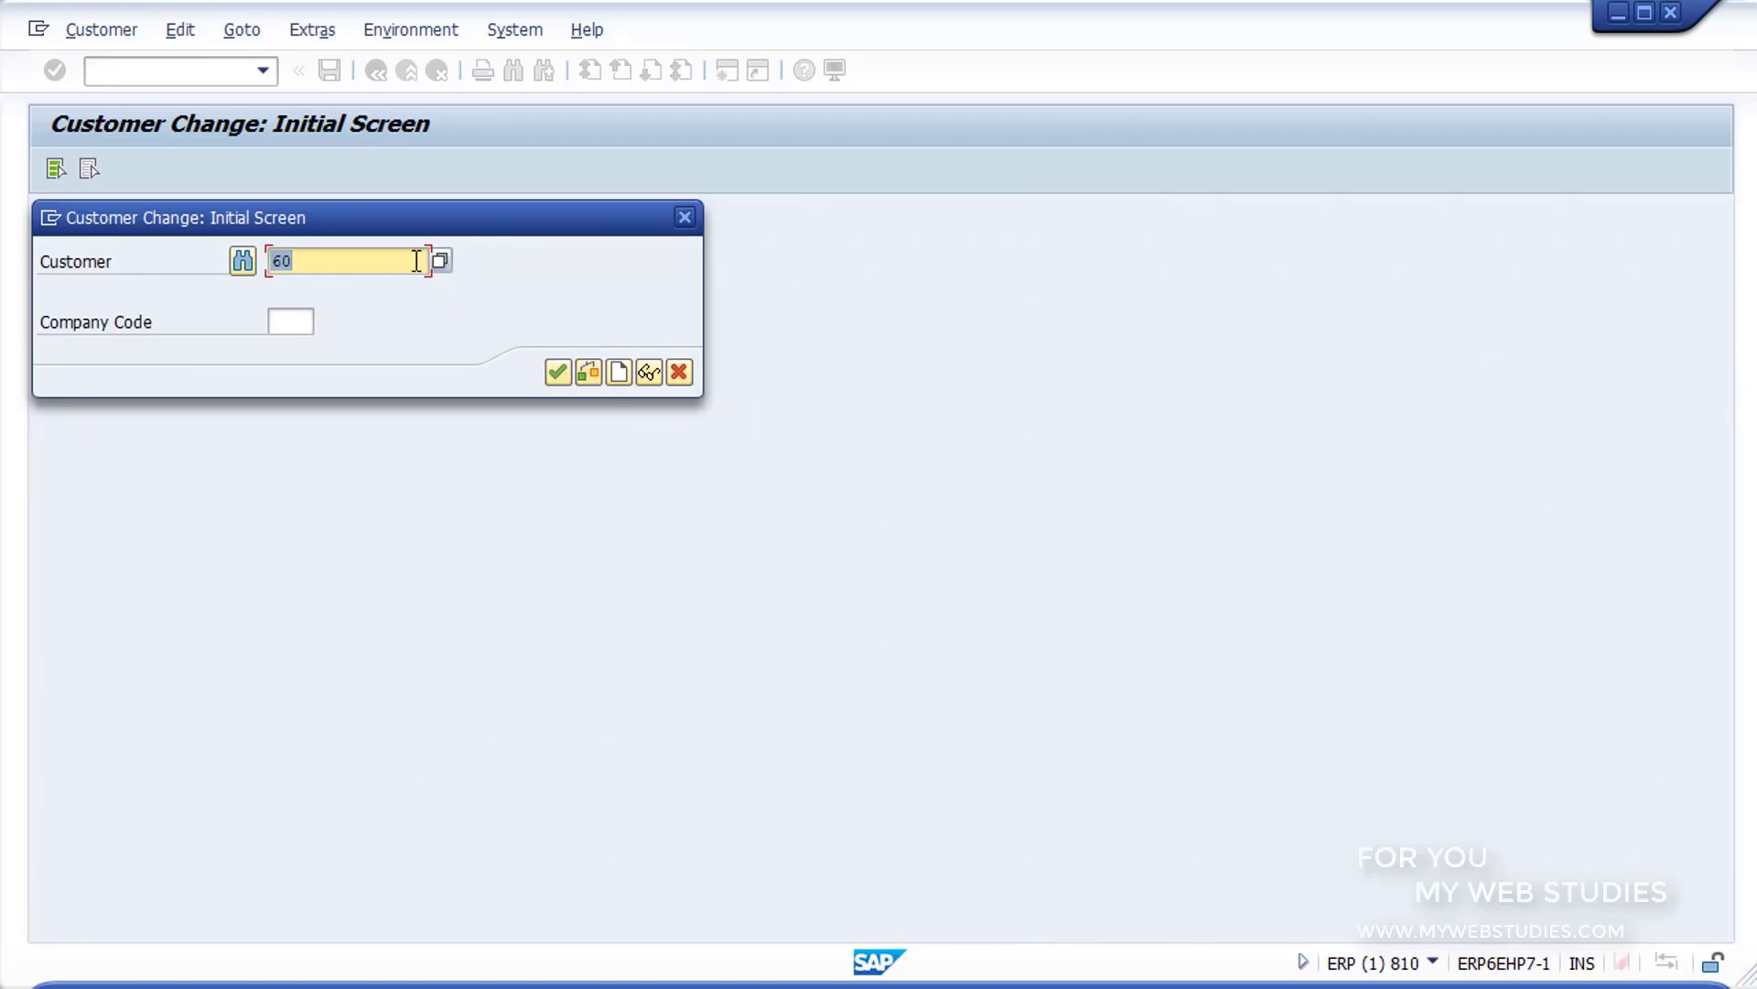
pyautogui.click(560, 375)
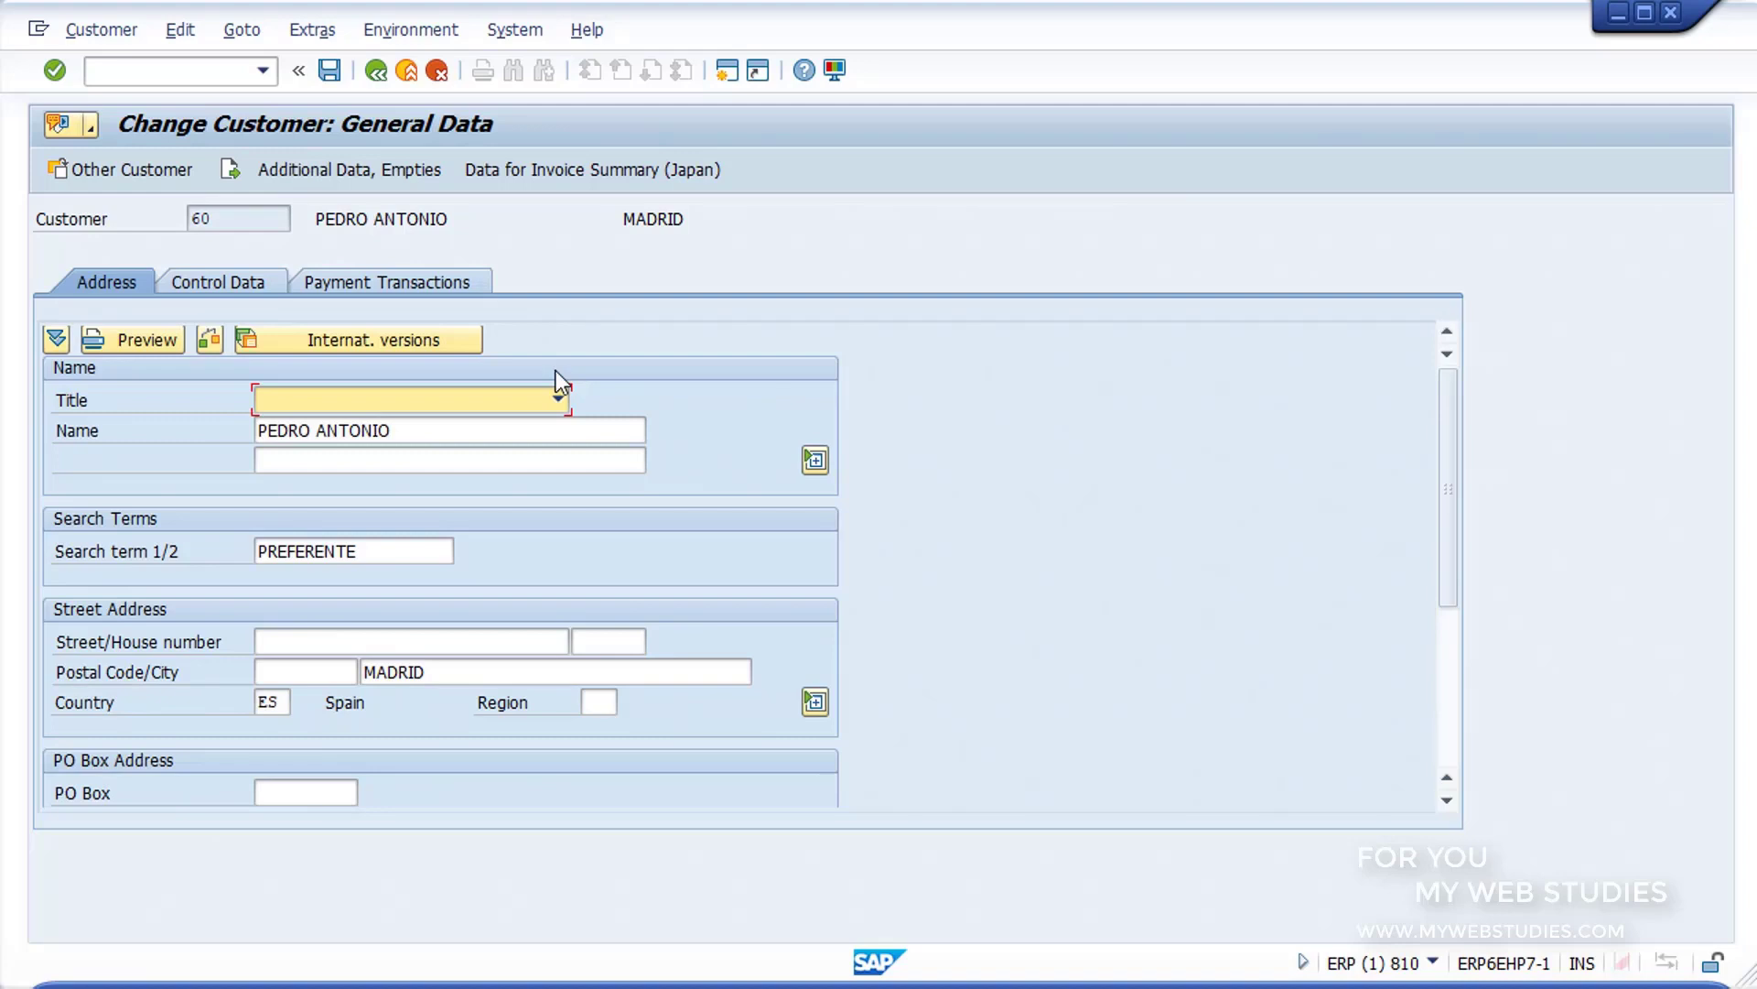
# Step: Set the customer's title to Mr., save the change and leave the customer change transaction
pyautogui.click(559, 402)
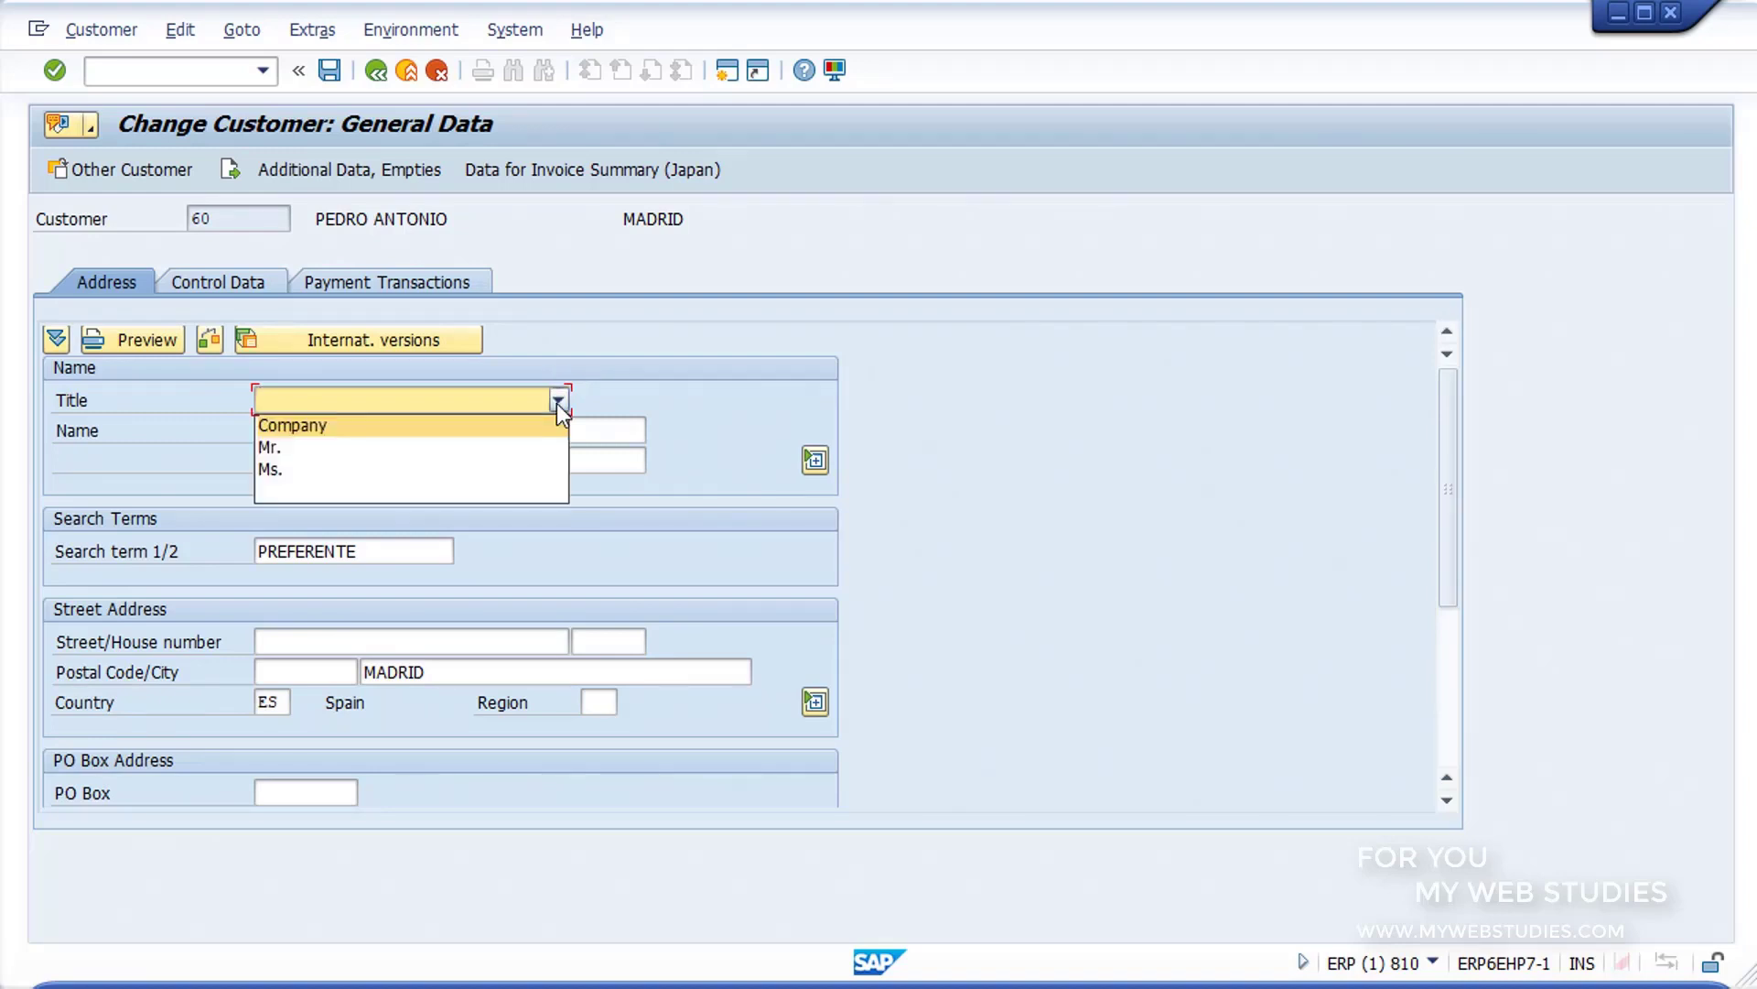
pyautogui.click(538, 445)
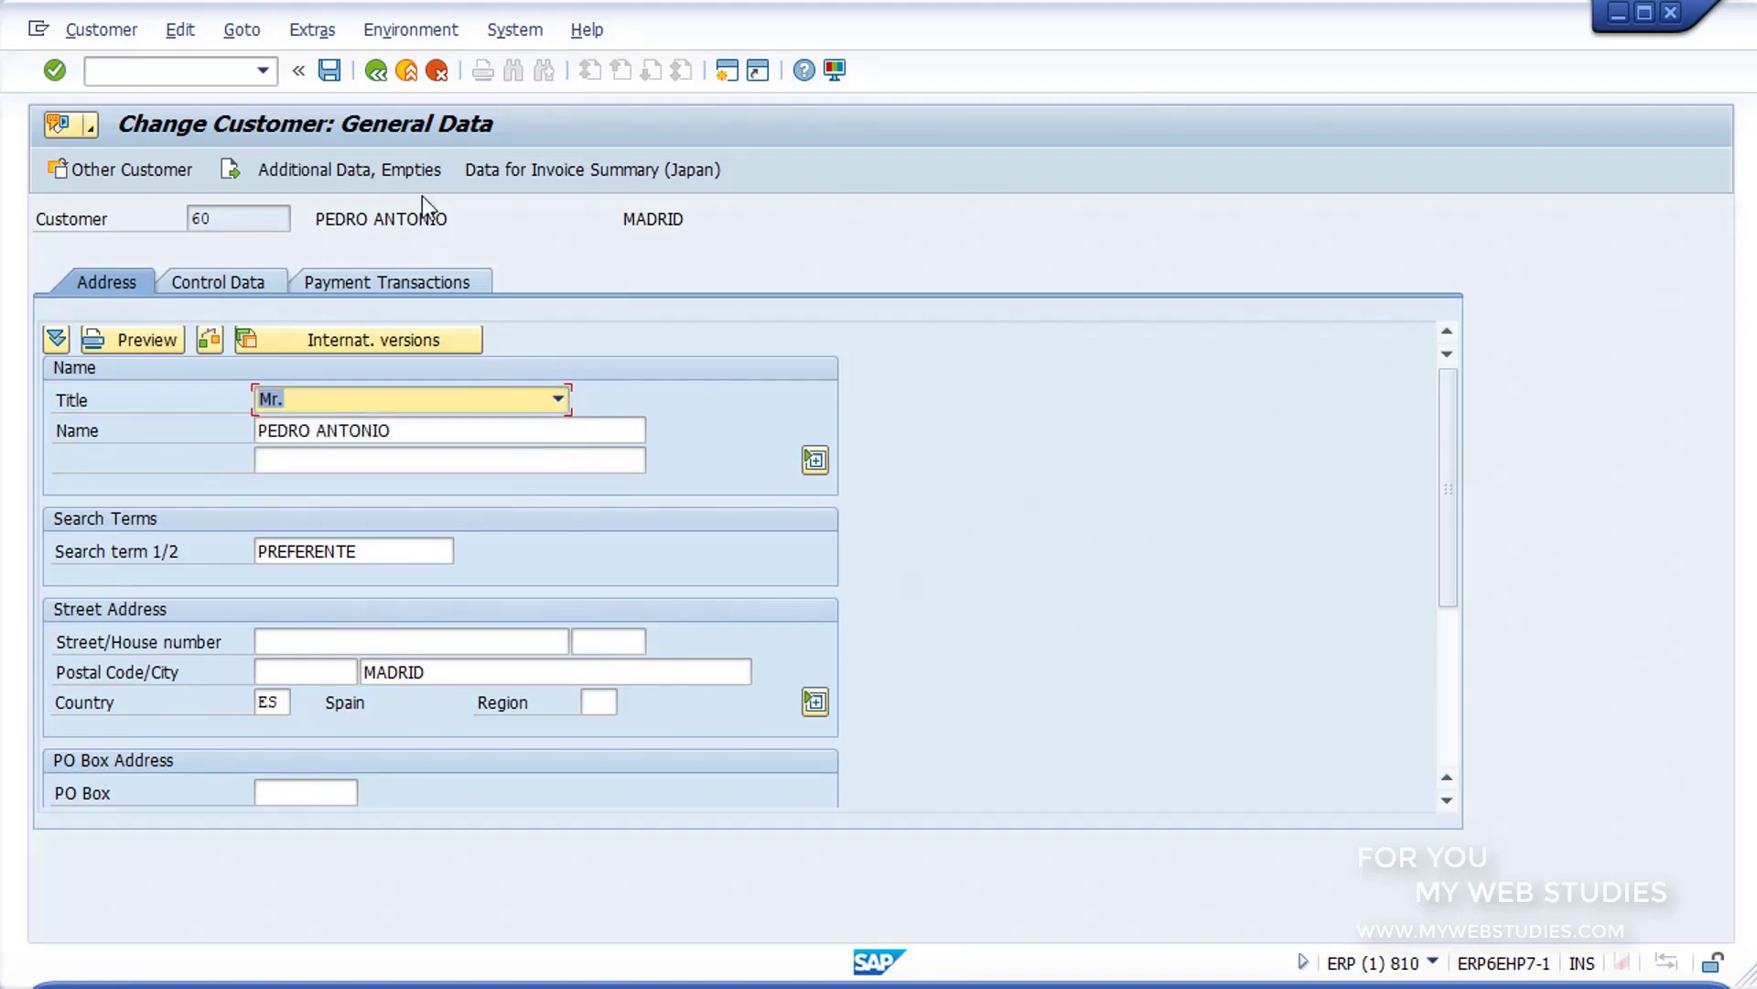
pyautogui.click(328, 71)
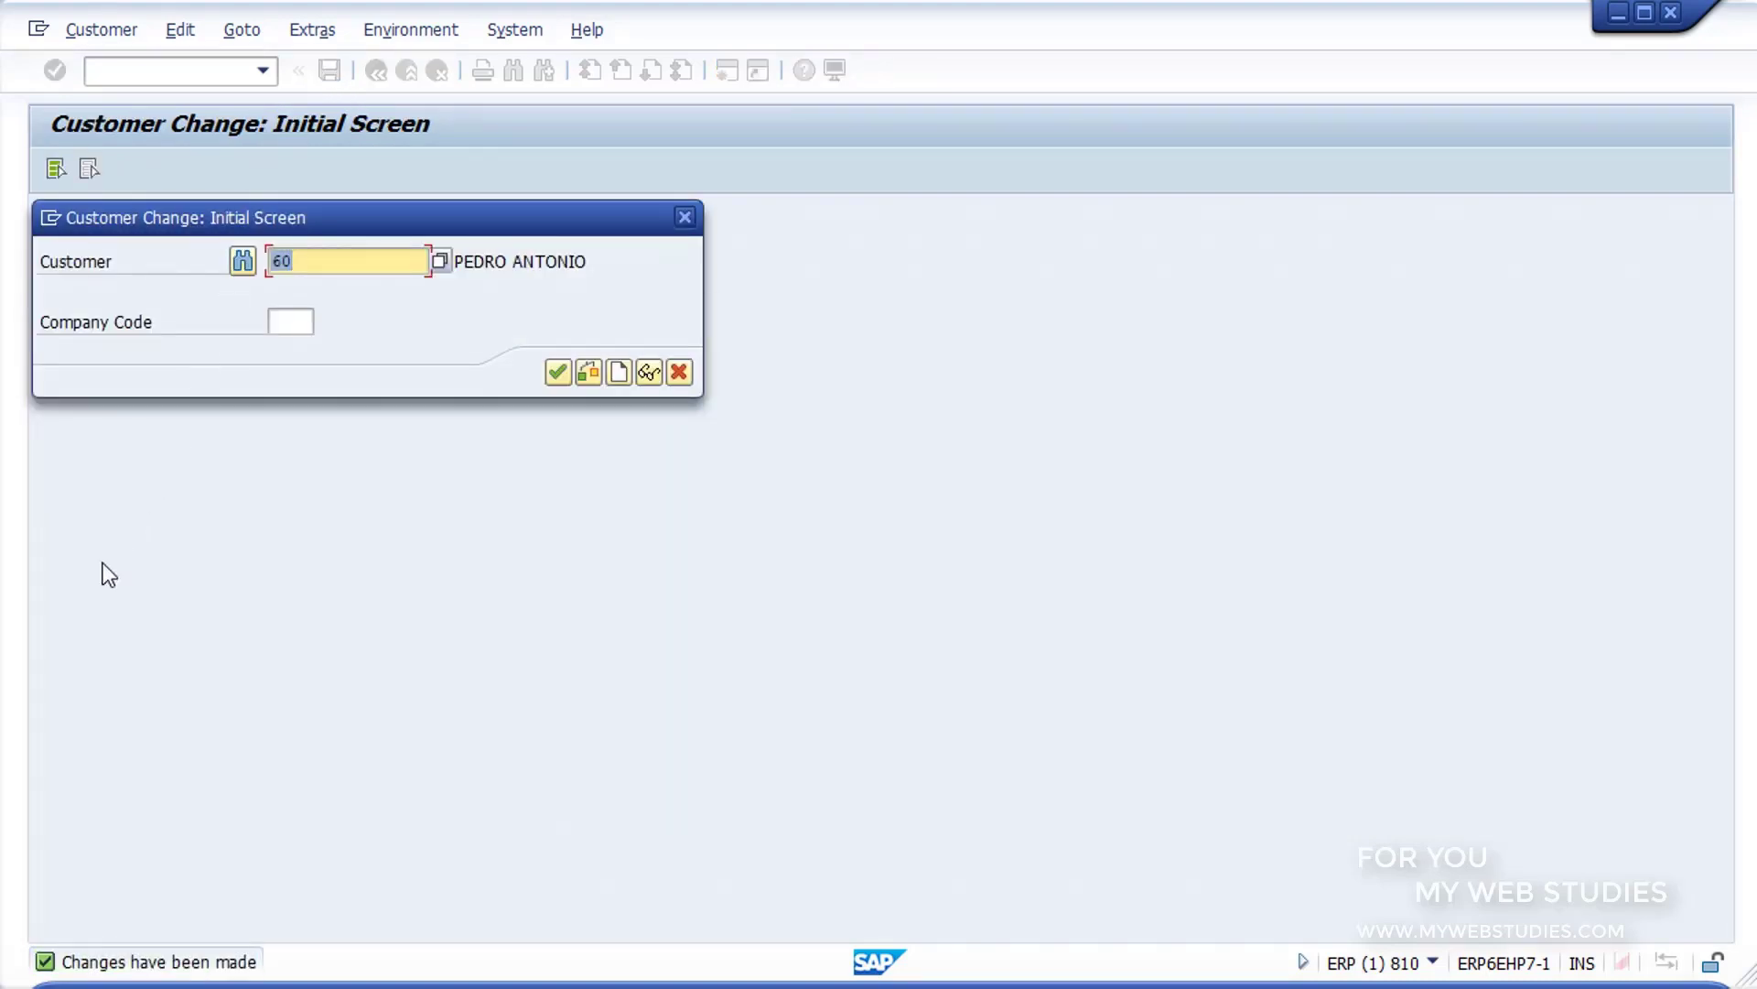
pyautogui.moveTo(27, 925)
pyautogui.mouseDown()
pyautogui.moveTo(177, 980)
pyautogui.moveTo(279, 979)
pyautogui.mouseUp()
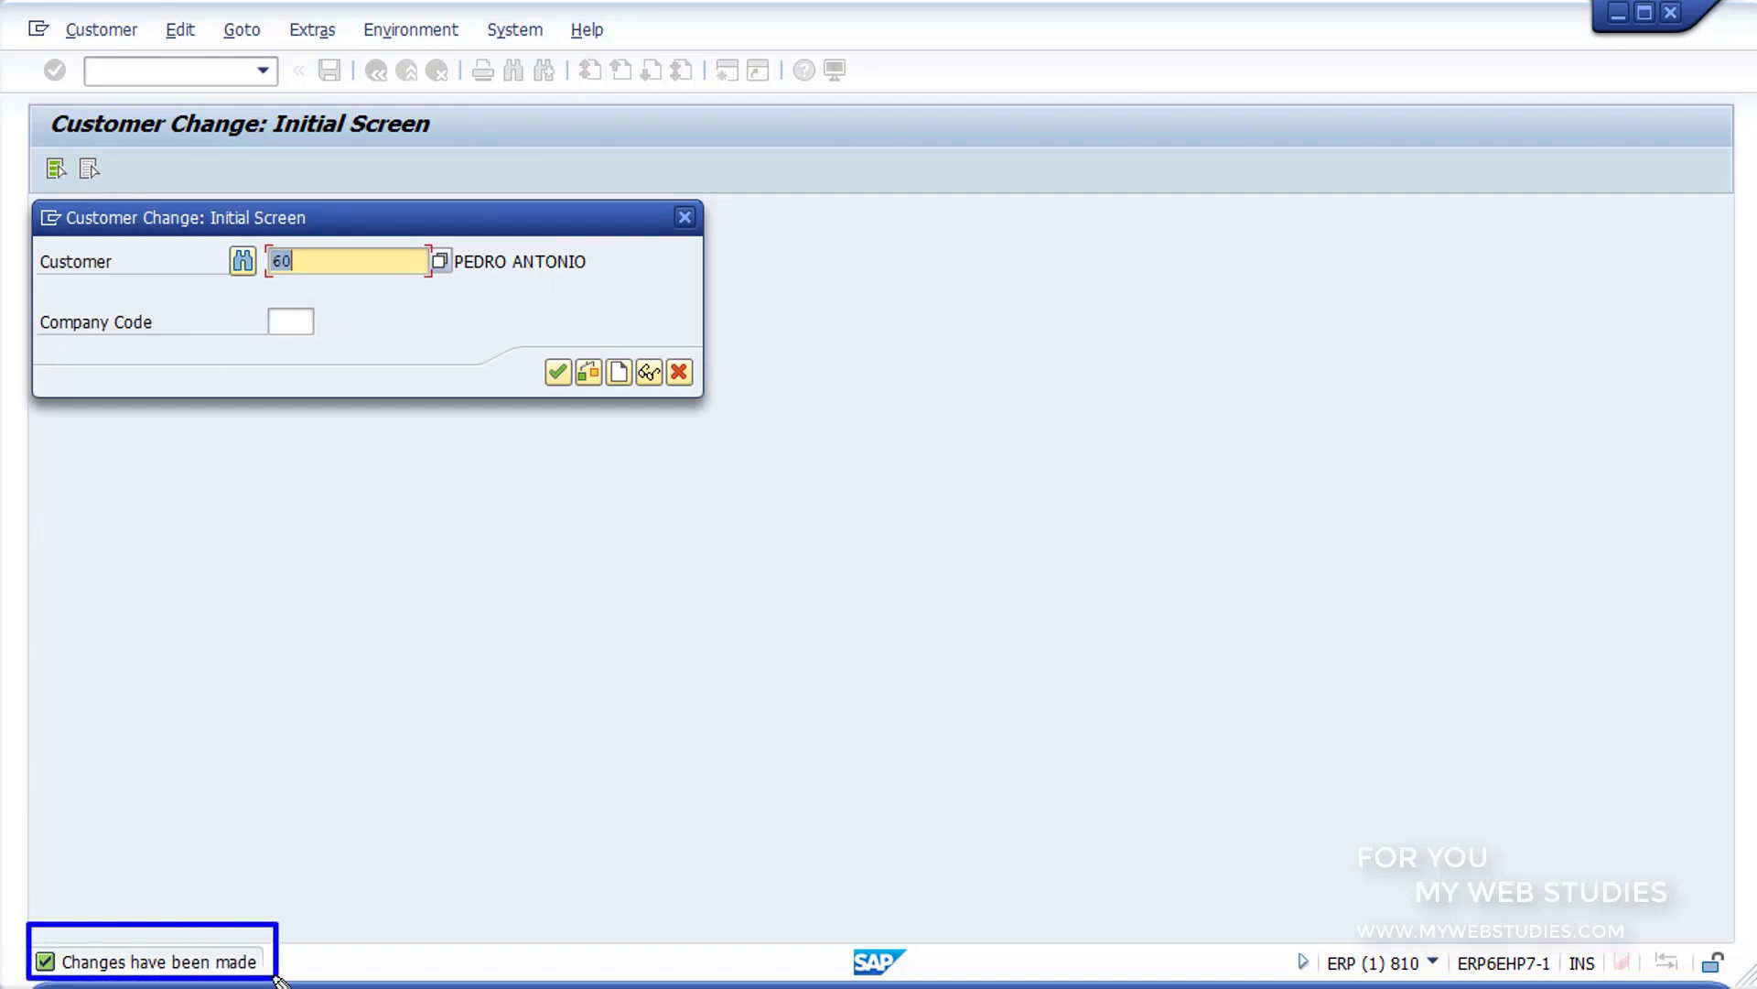
pyautogui.press('Escape')
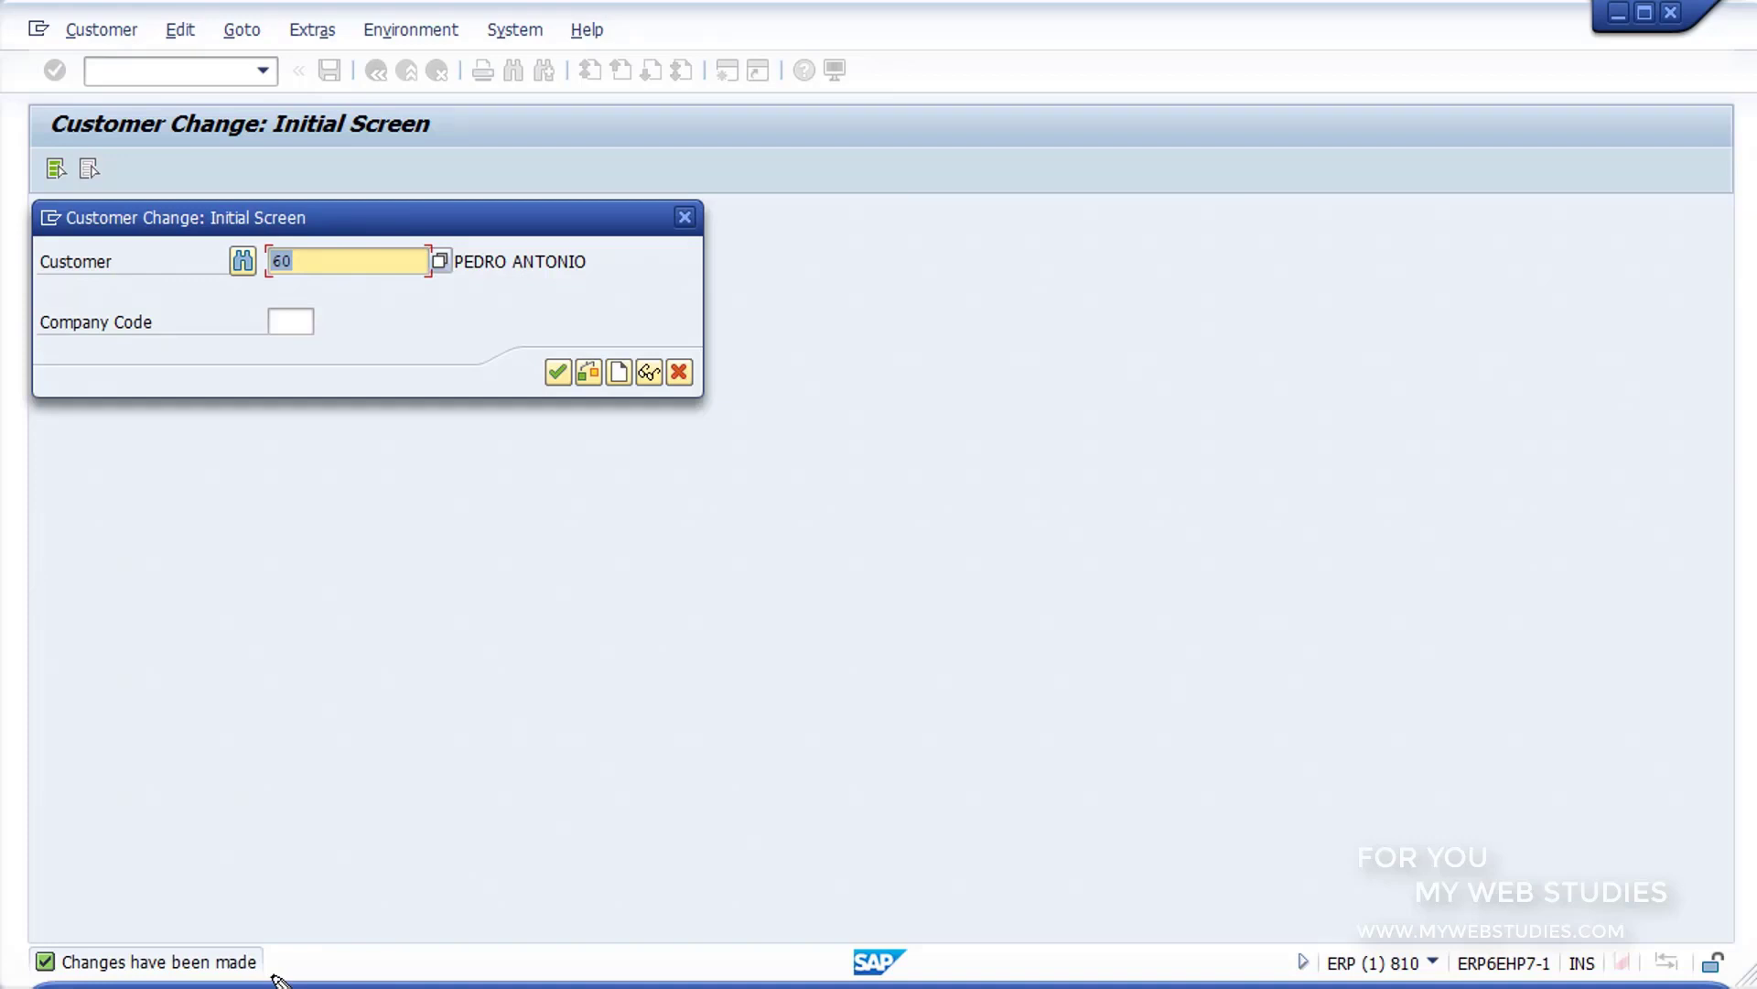
pyautogui.click(679, 373)
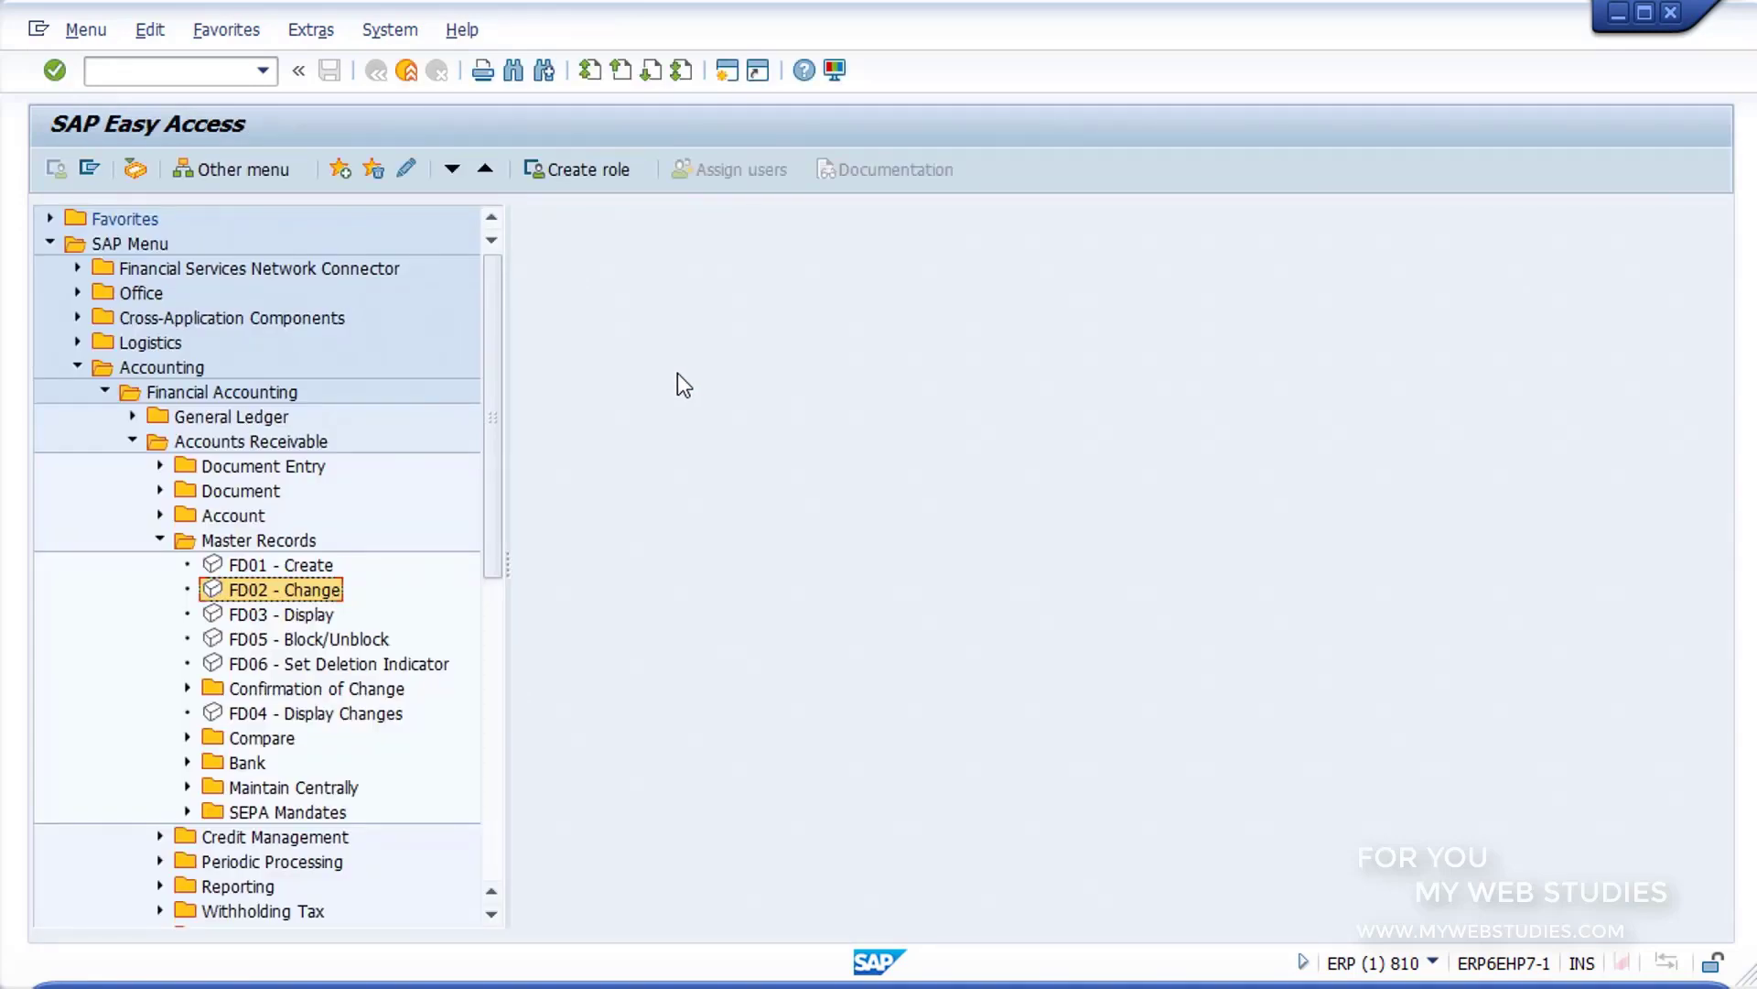
# Step: Start the customer display transaction FD03
pyautogui.click(216, 621)
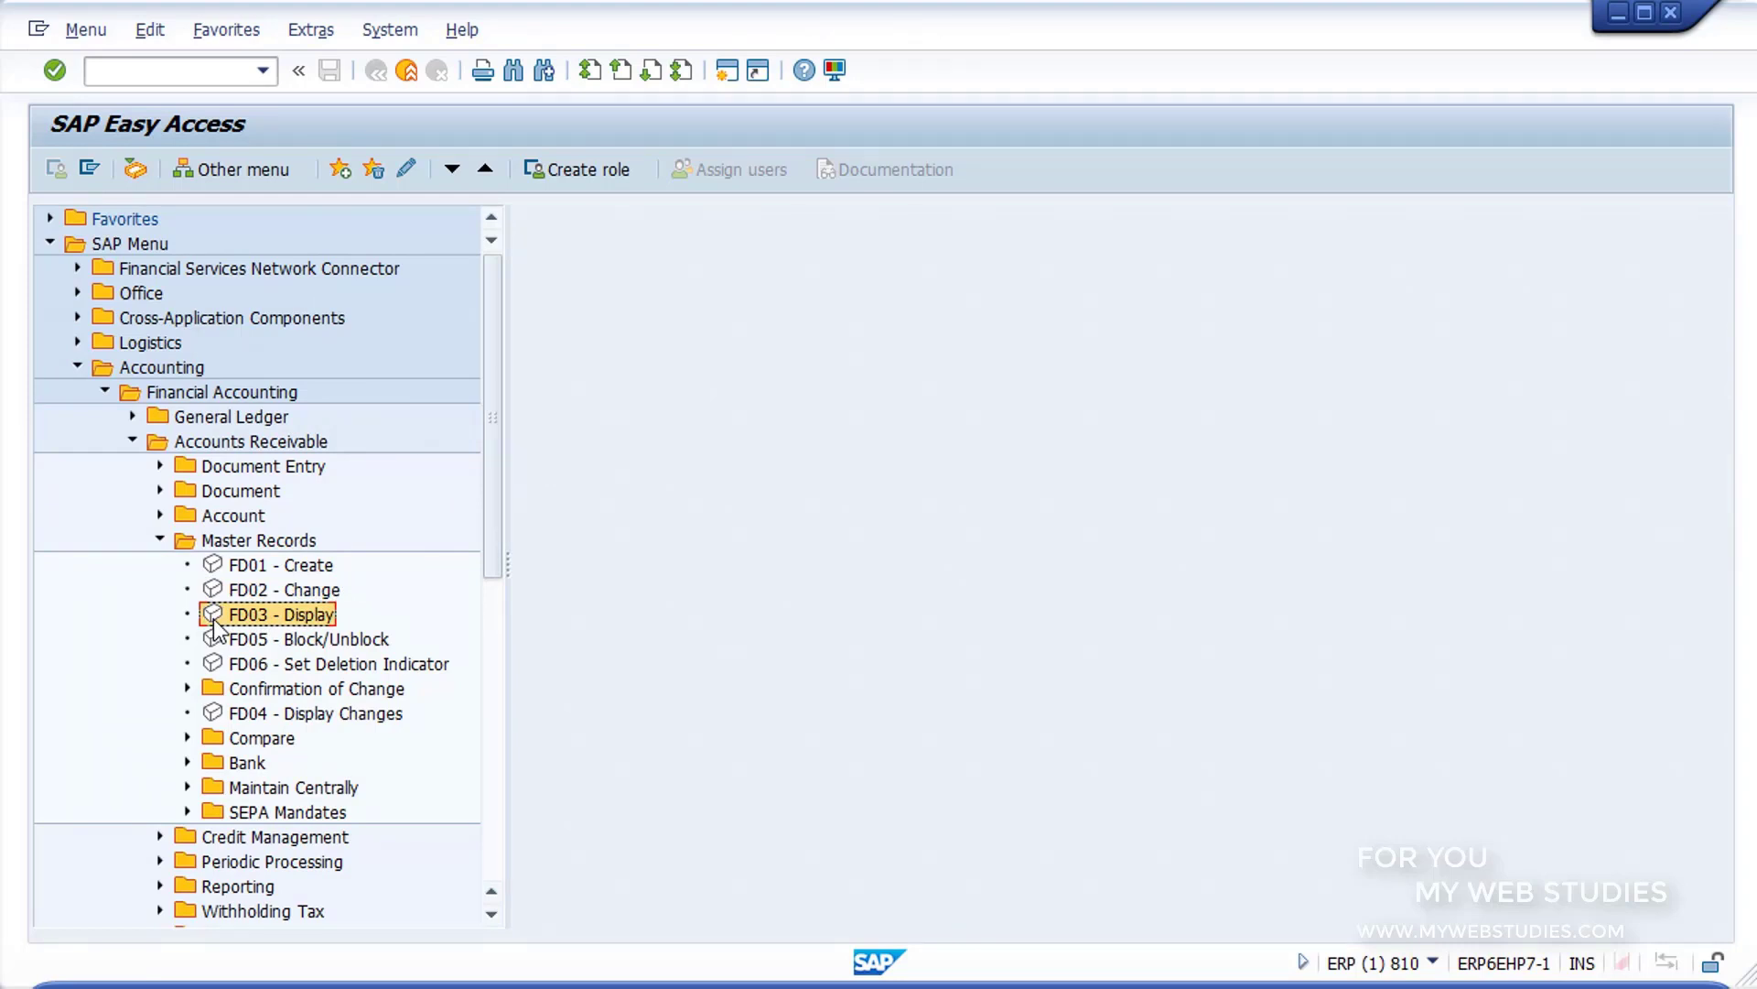
pyautogui.click(164, 68)
pyautogui.write('FD03')
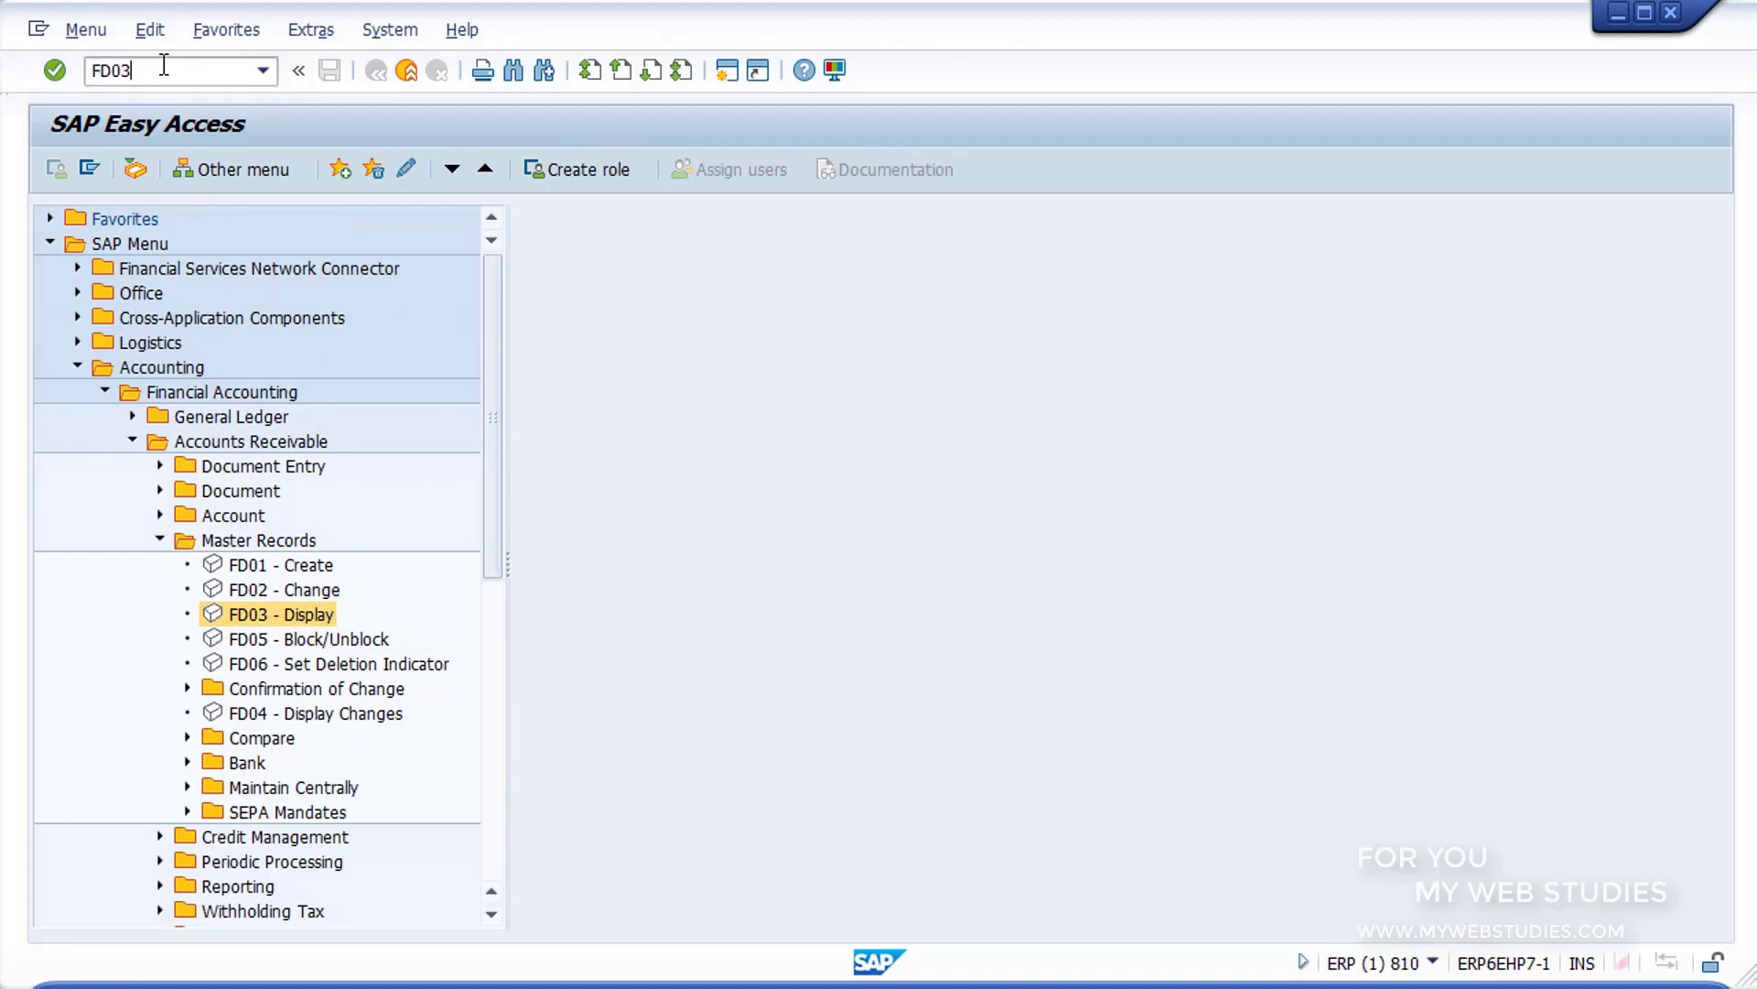
pyautogui.press('Return')
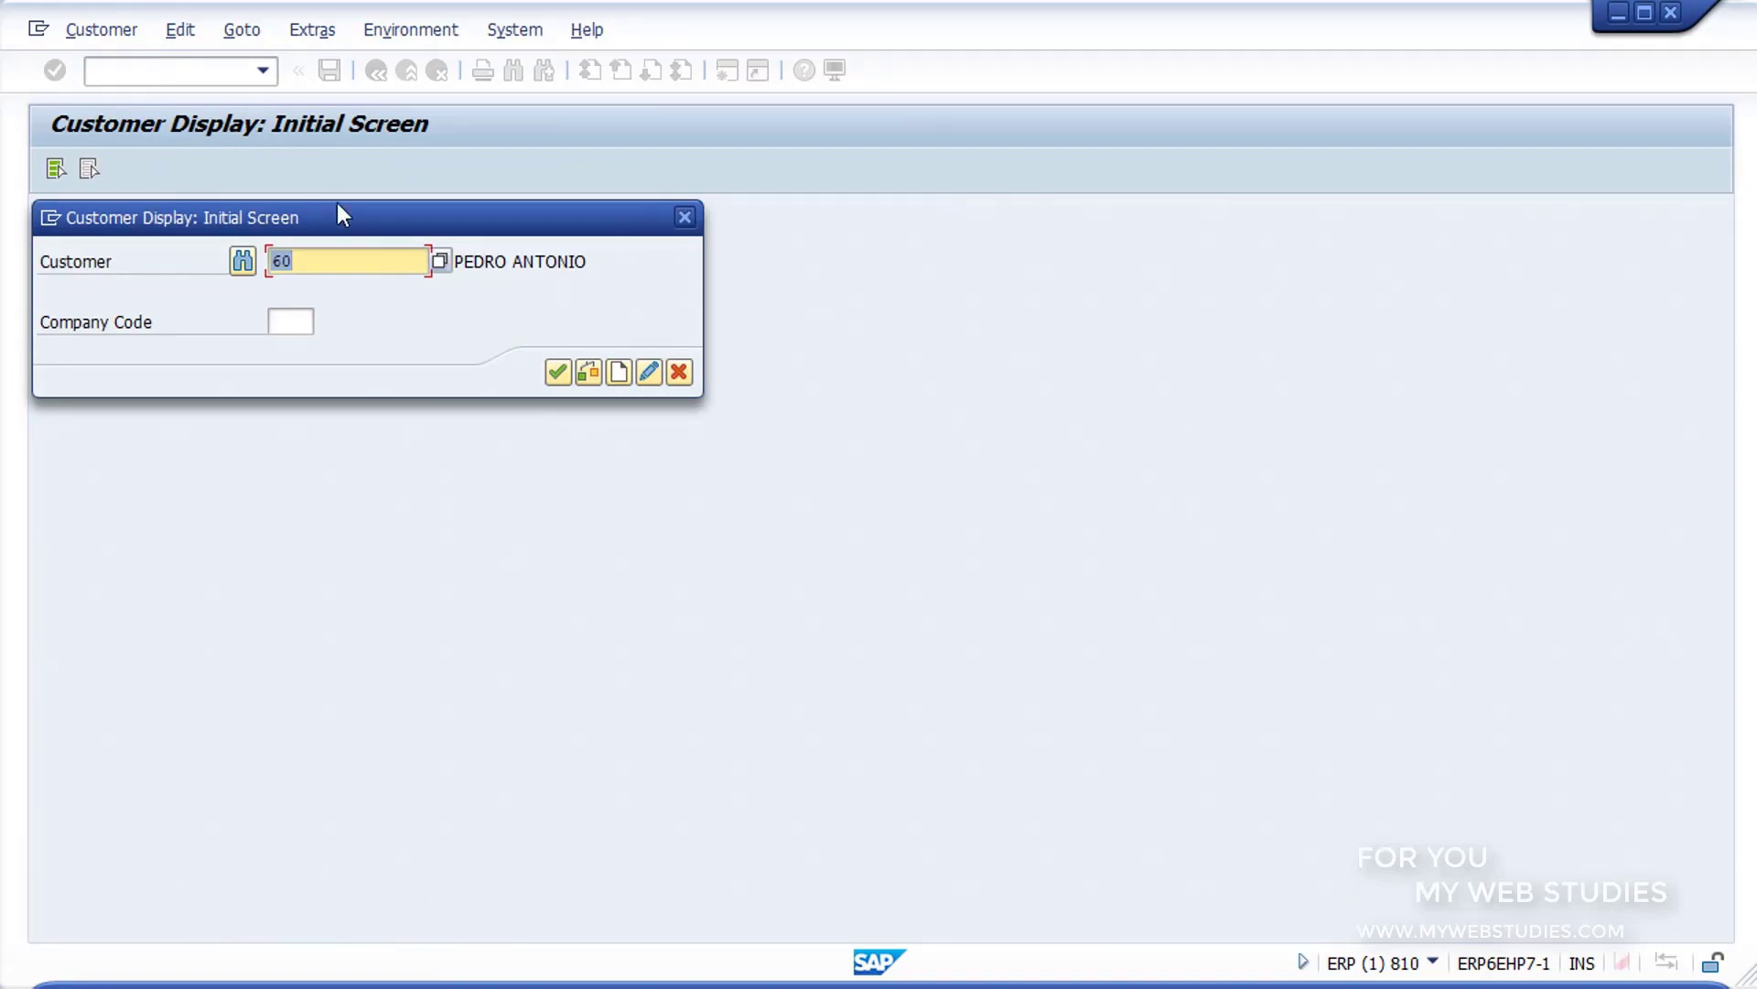
# Step: Open the customer number search and examine its search variants, including general, company code, country, personnel number, tax information and address attributes
pyautogui.click(378, 261)
pyautogui.click(445, 263)
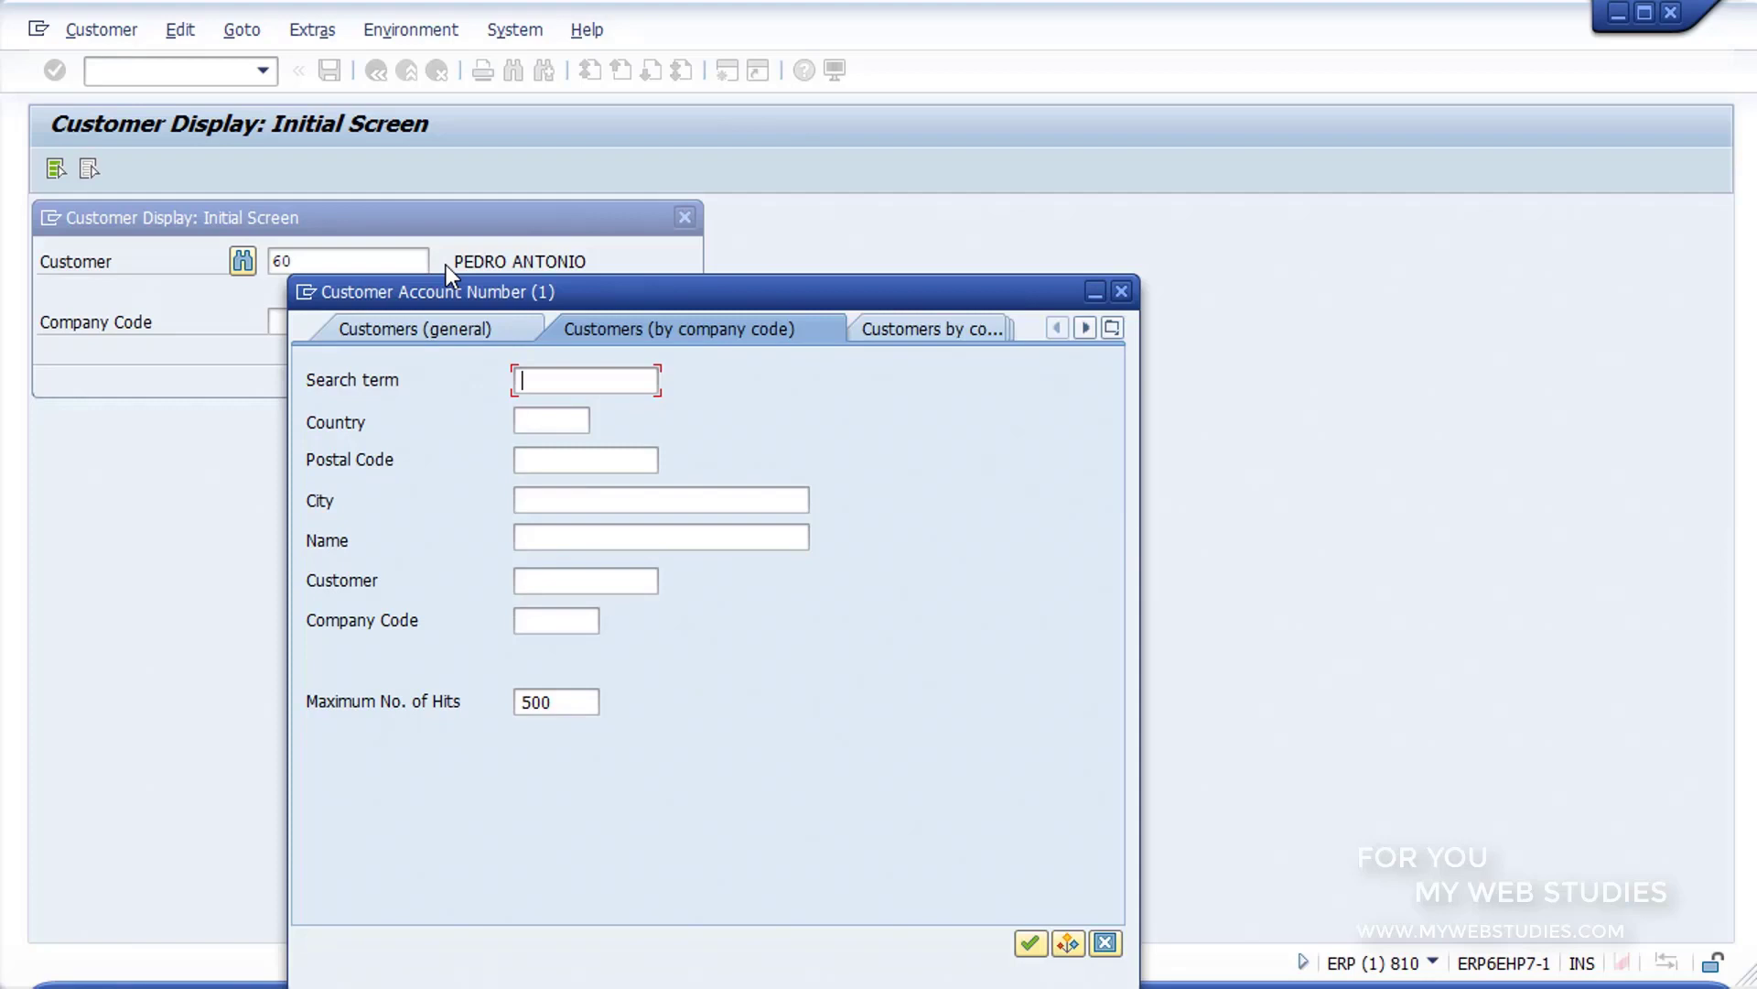
pyautogui.click(432, 322)
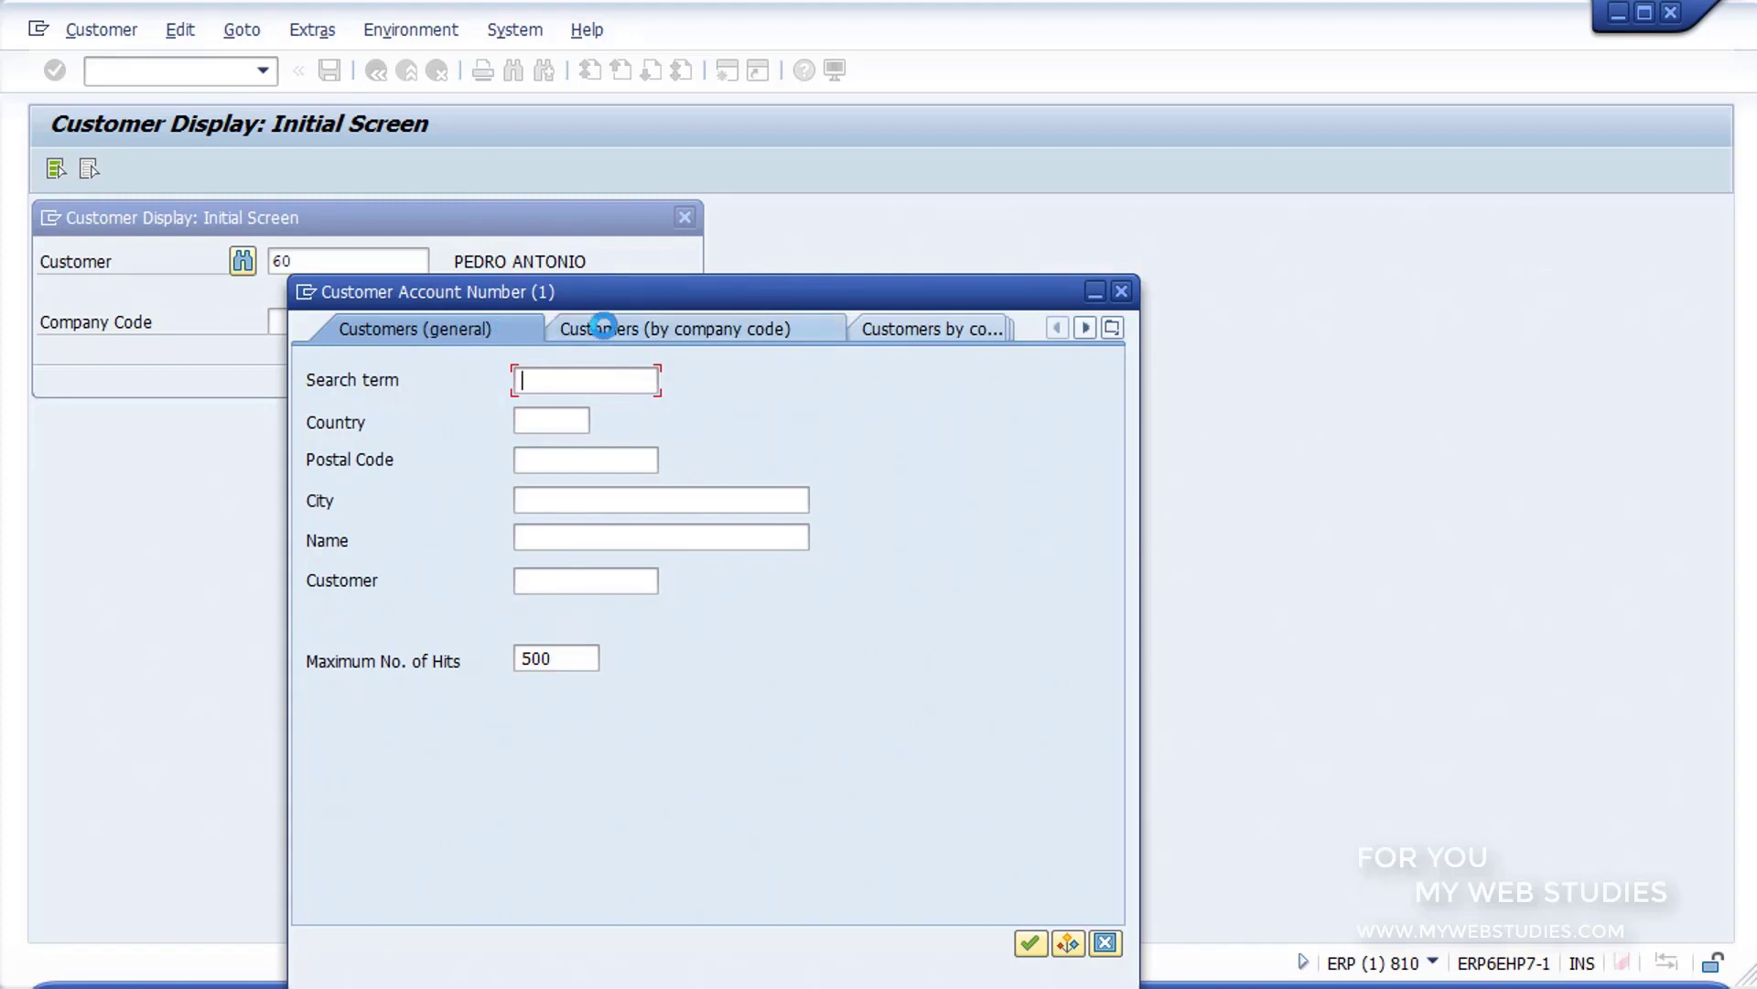
pyautogui.click(615, 326)
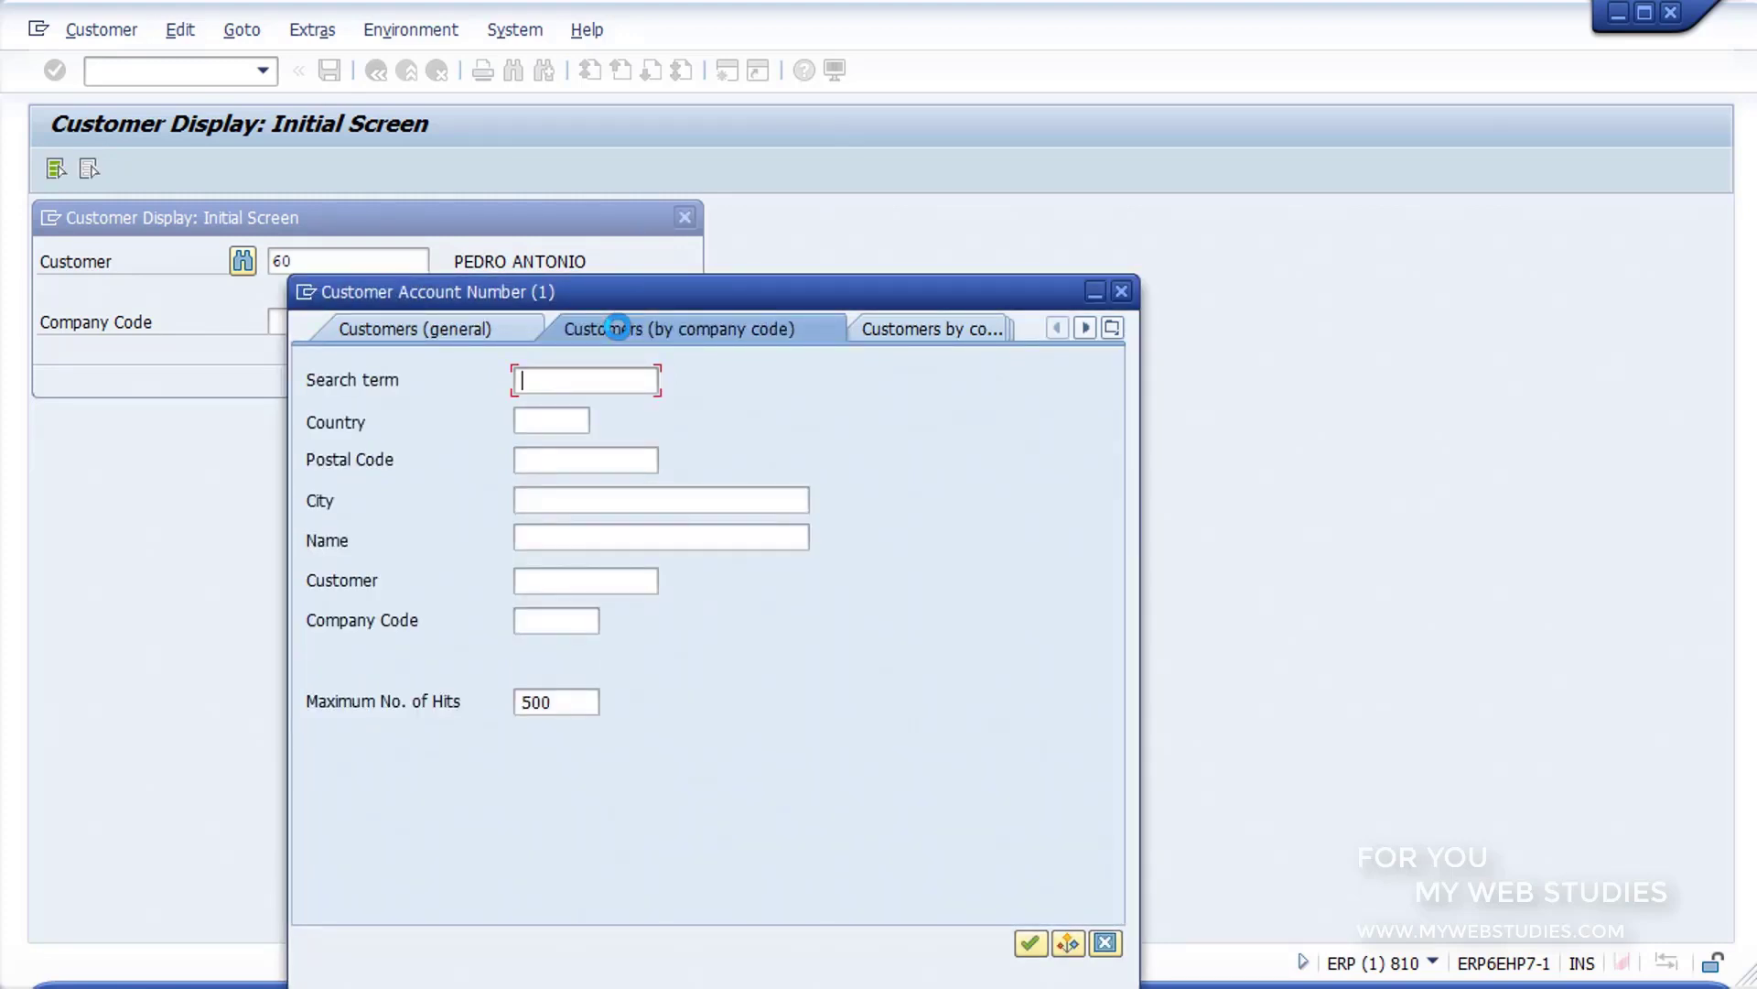
pyautogui.click(903, 328)
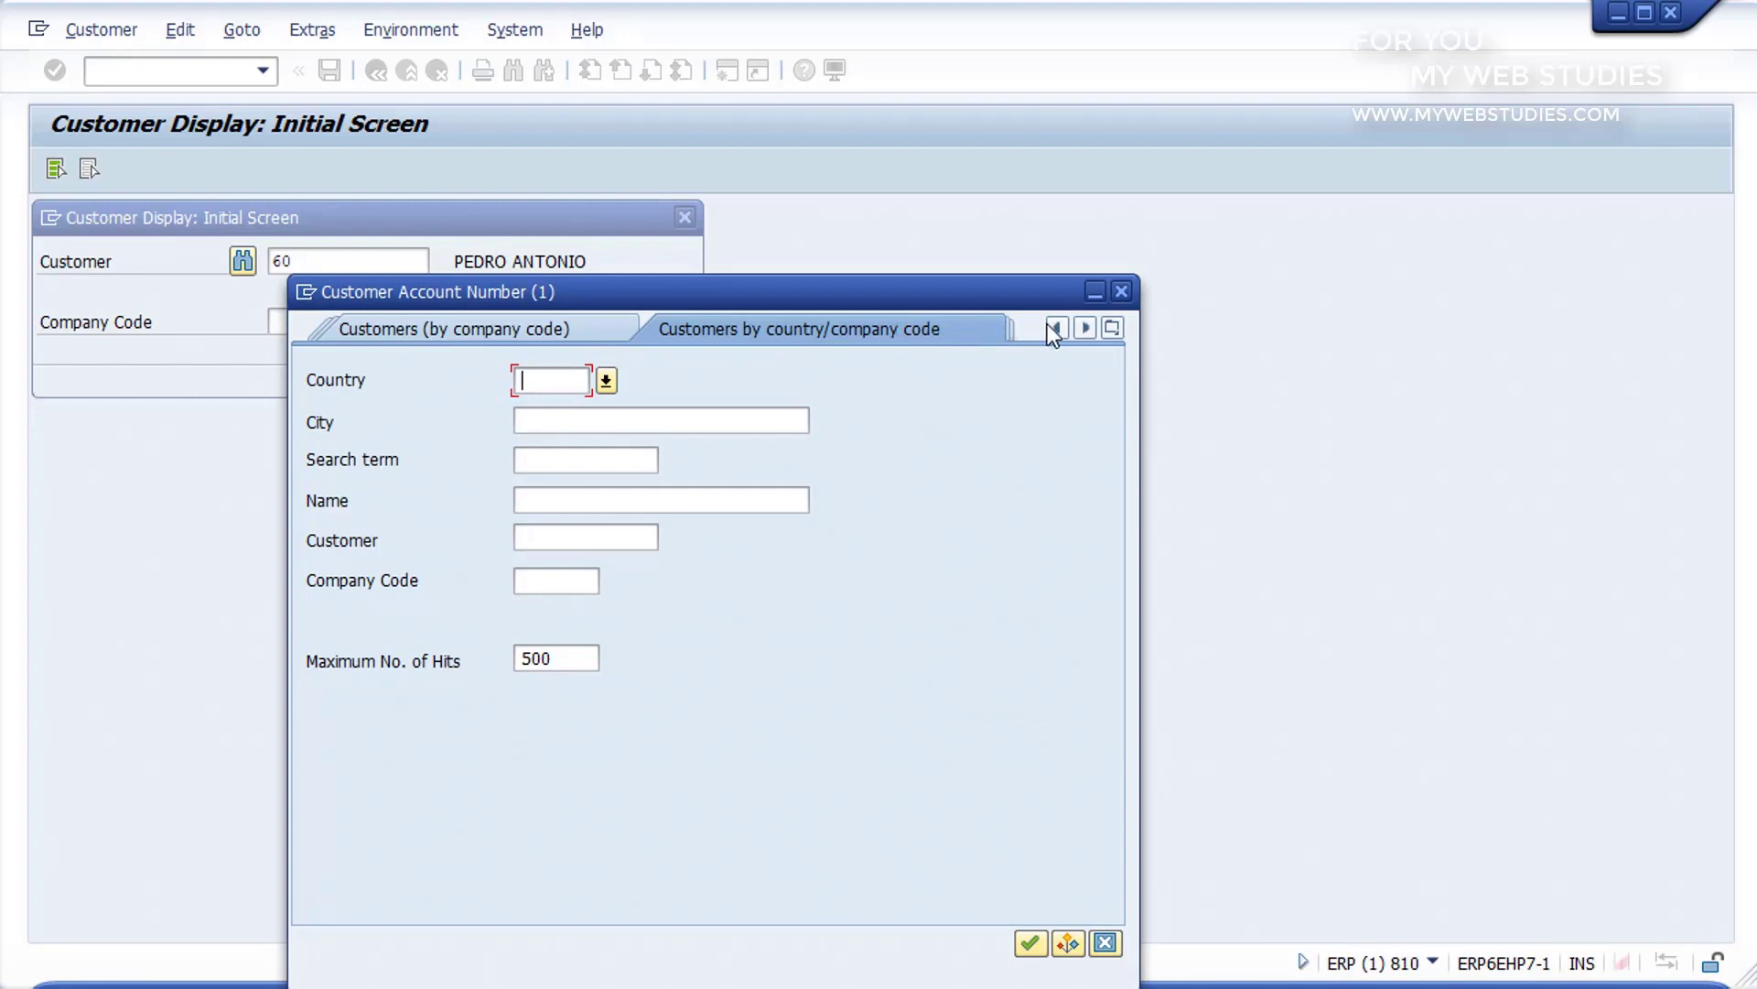
pyautogui.click(1086, 327)
pyautogui.click(1086, 326)
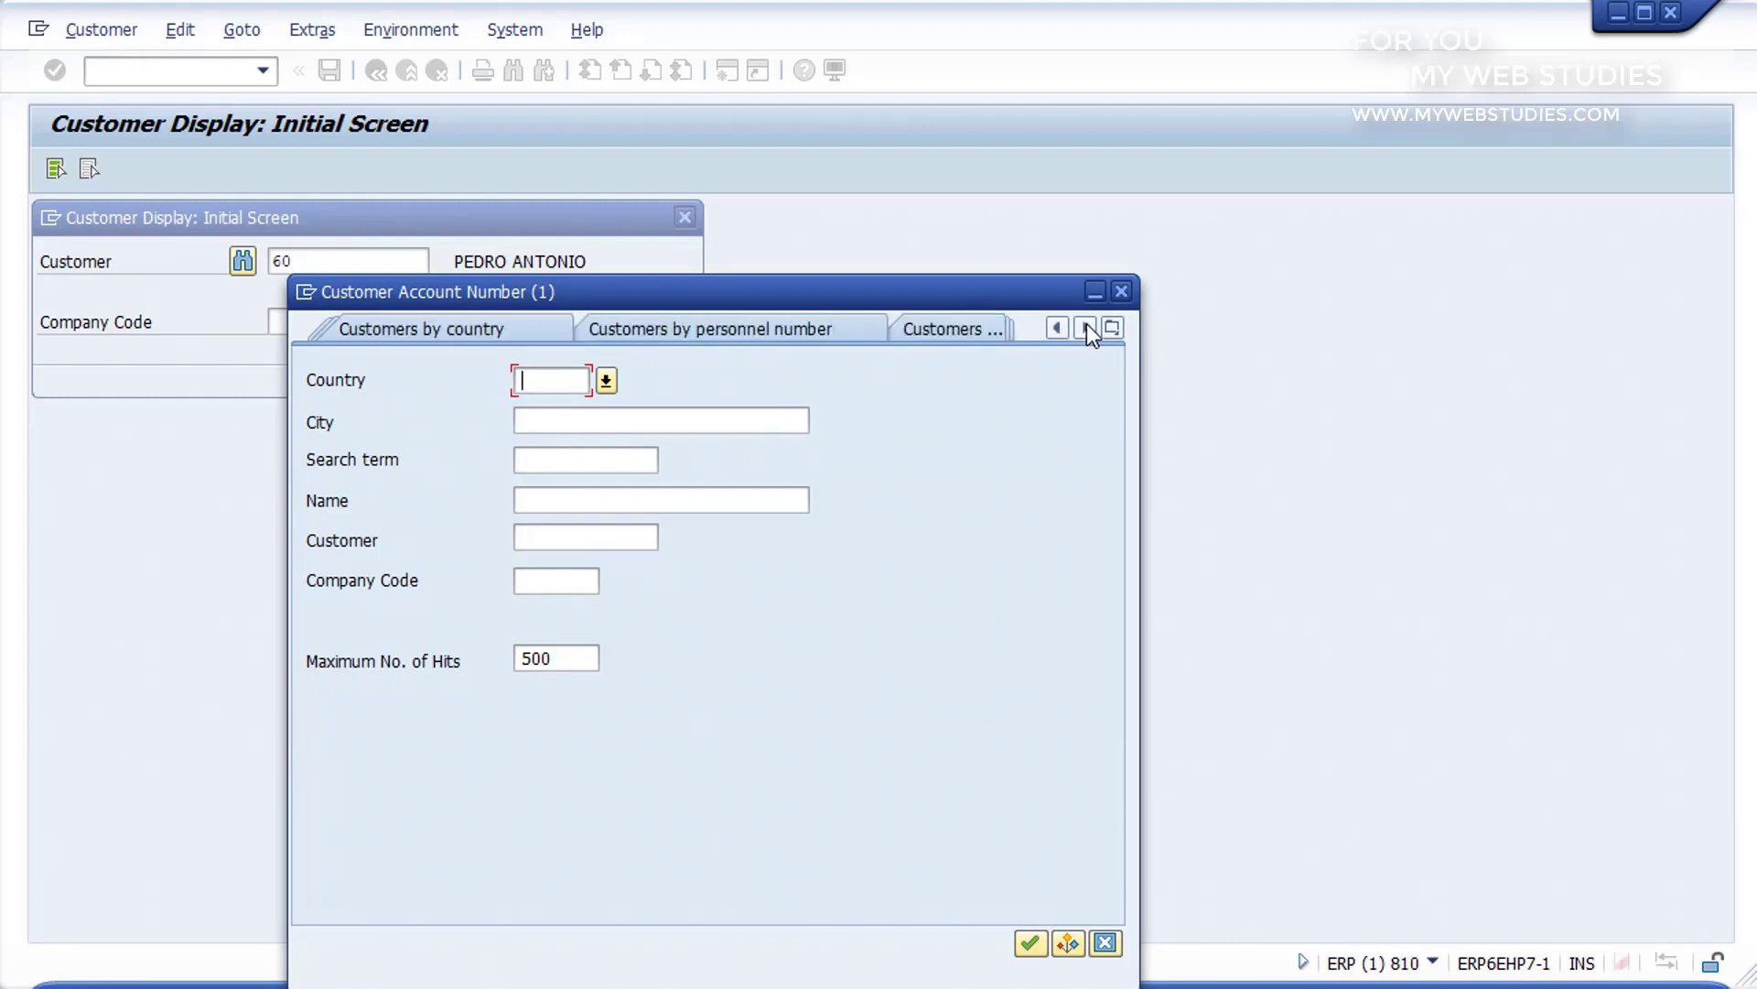
pyautogui.click(1086, 326)
pyautogui.click(1086, 327)
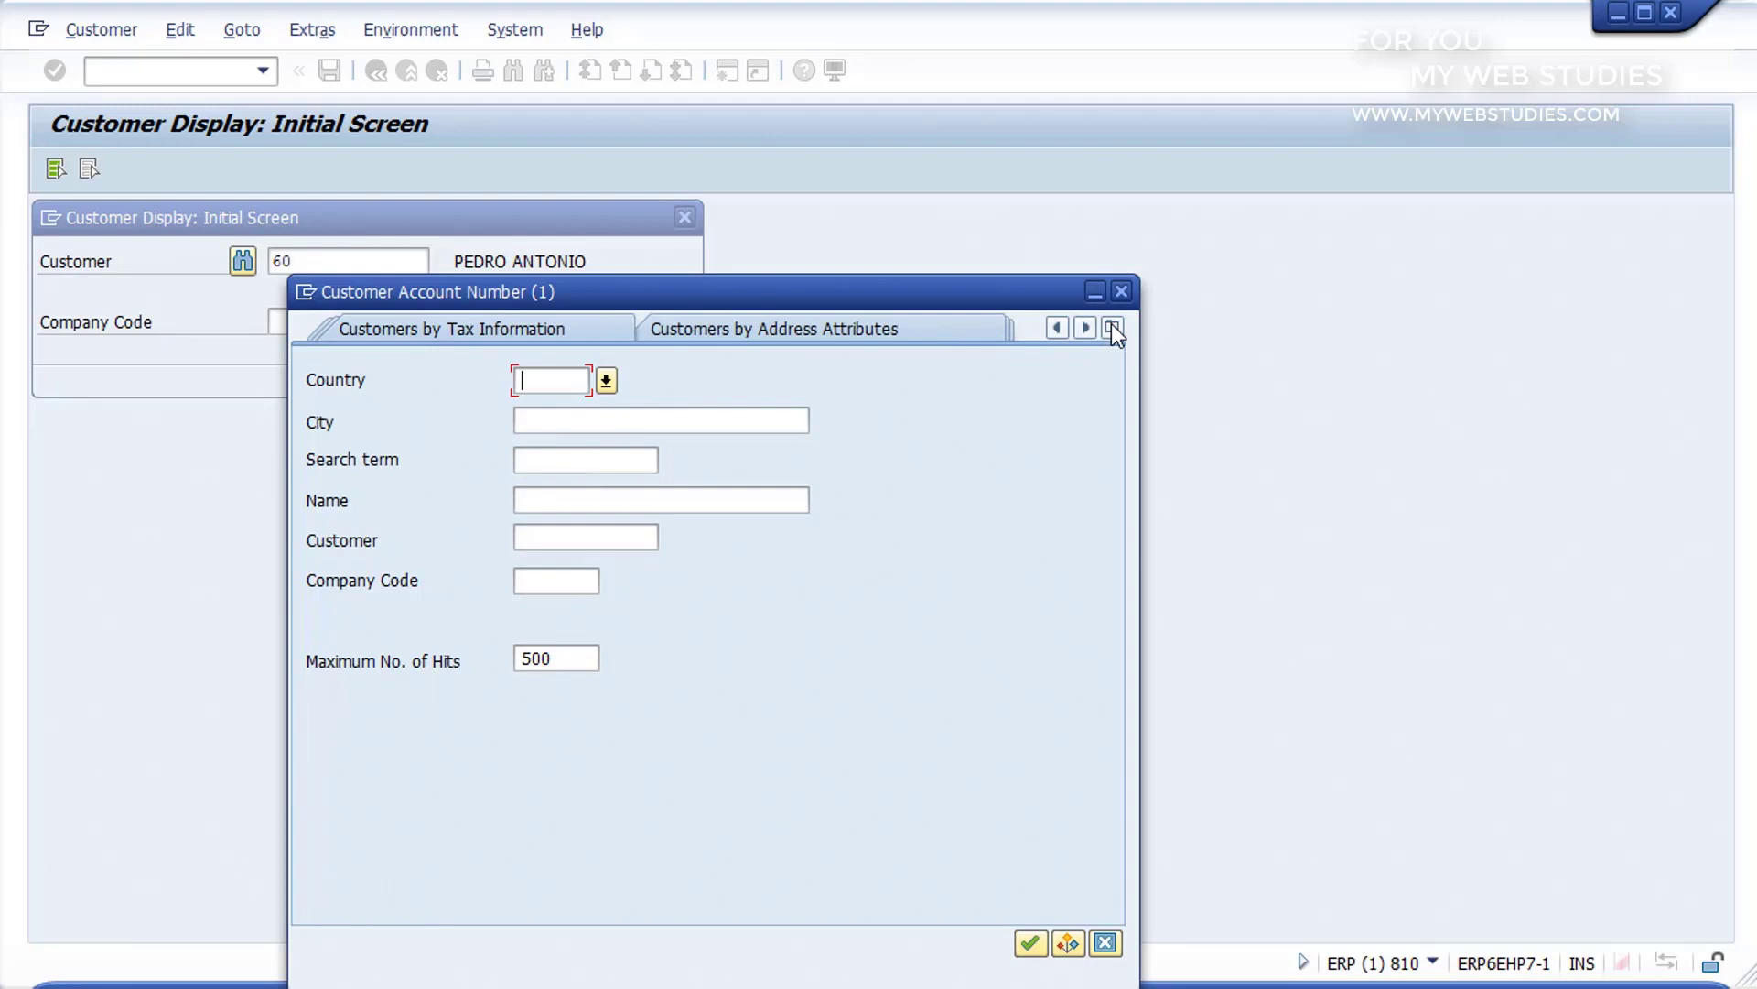
pyautogui.click(1113, 328)
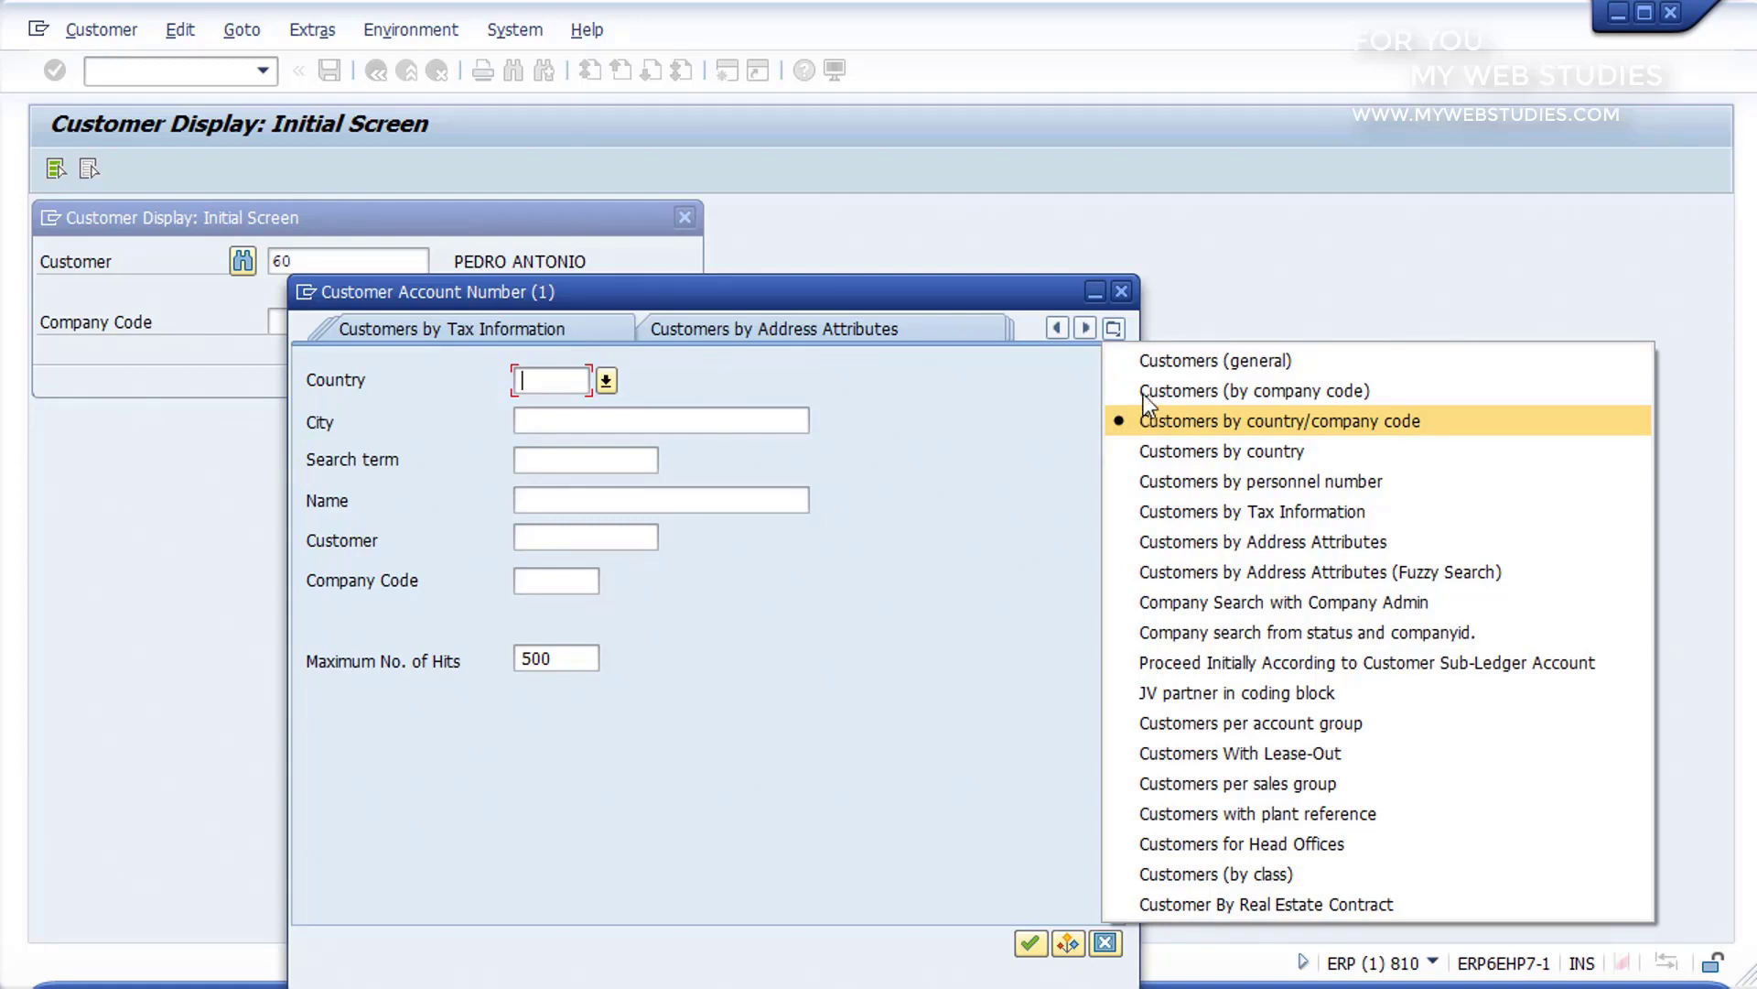
# Step: Search the general customers by the customer's first name and display the matching customer's general data
pyautogui.click(1139, 361)
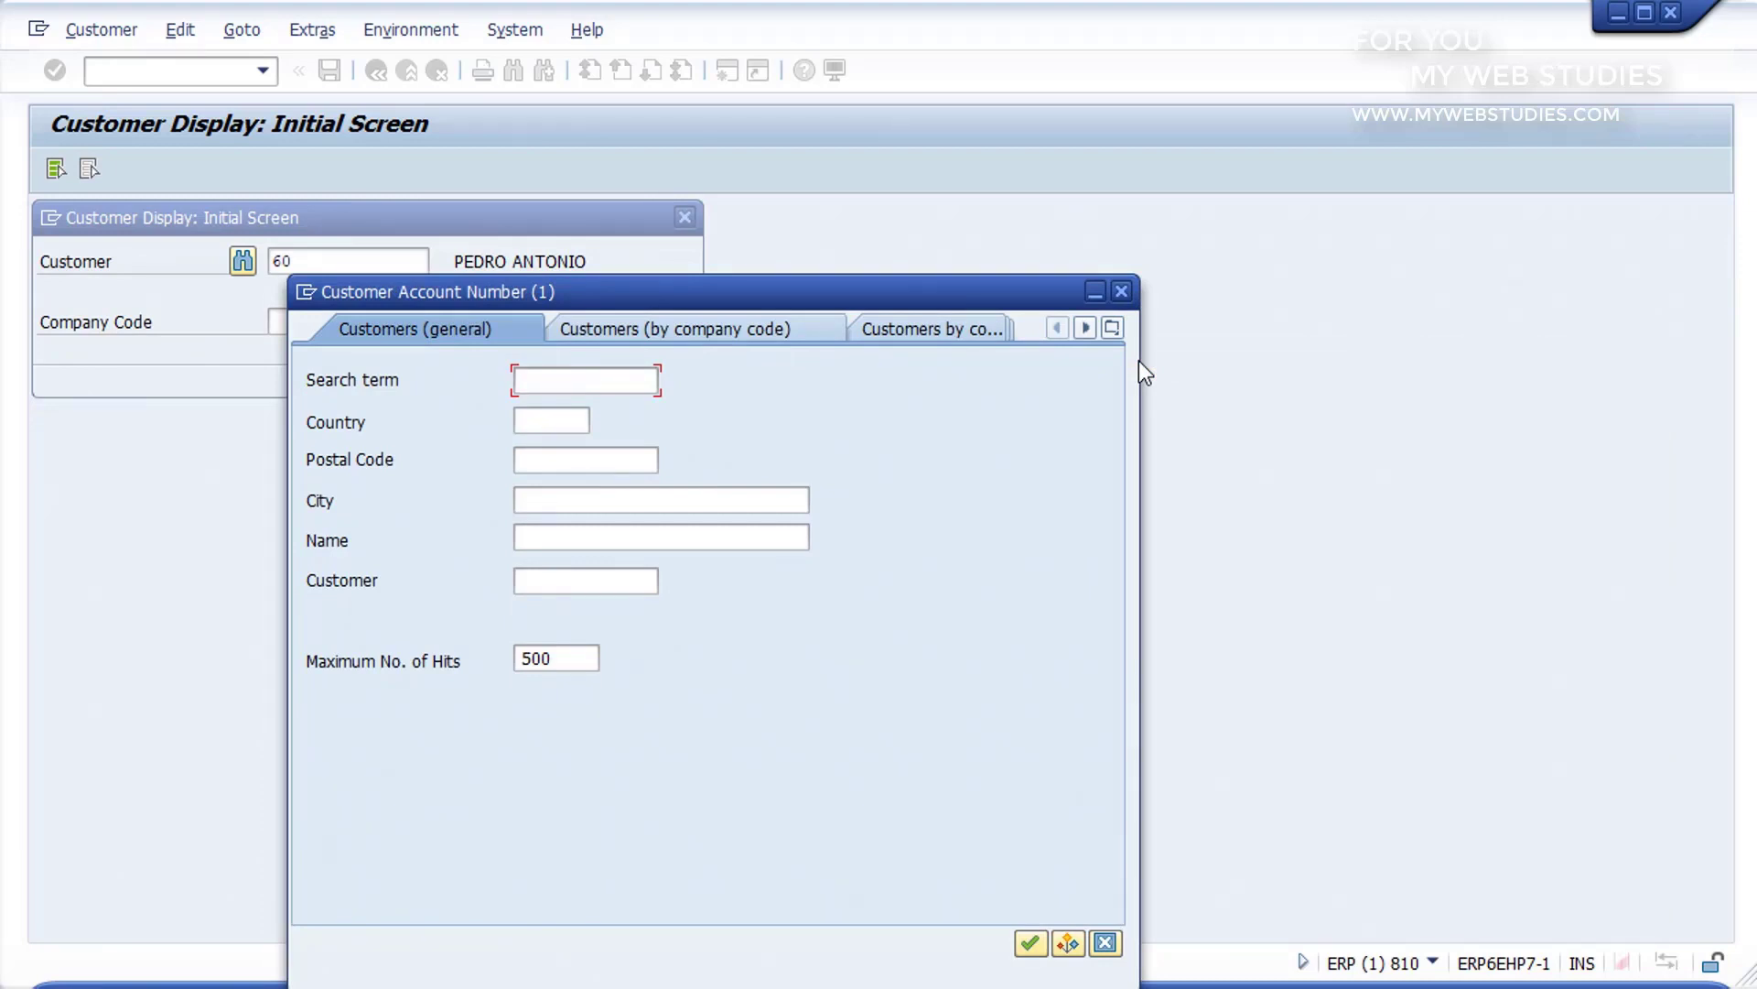
pyautogui.click(781, 545)
pyautogui.write('PEDRO')
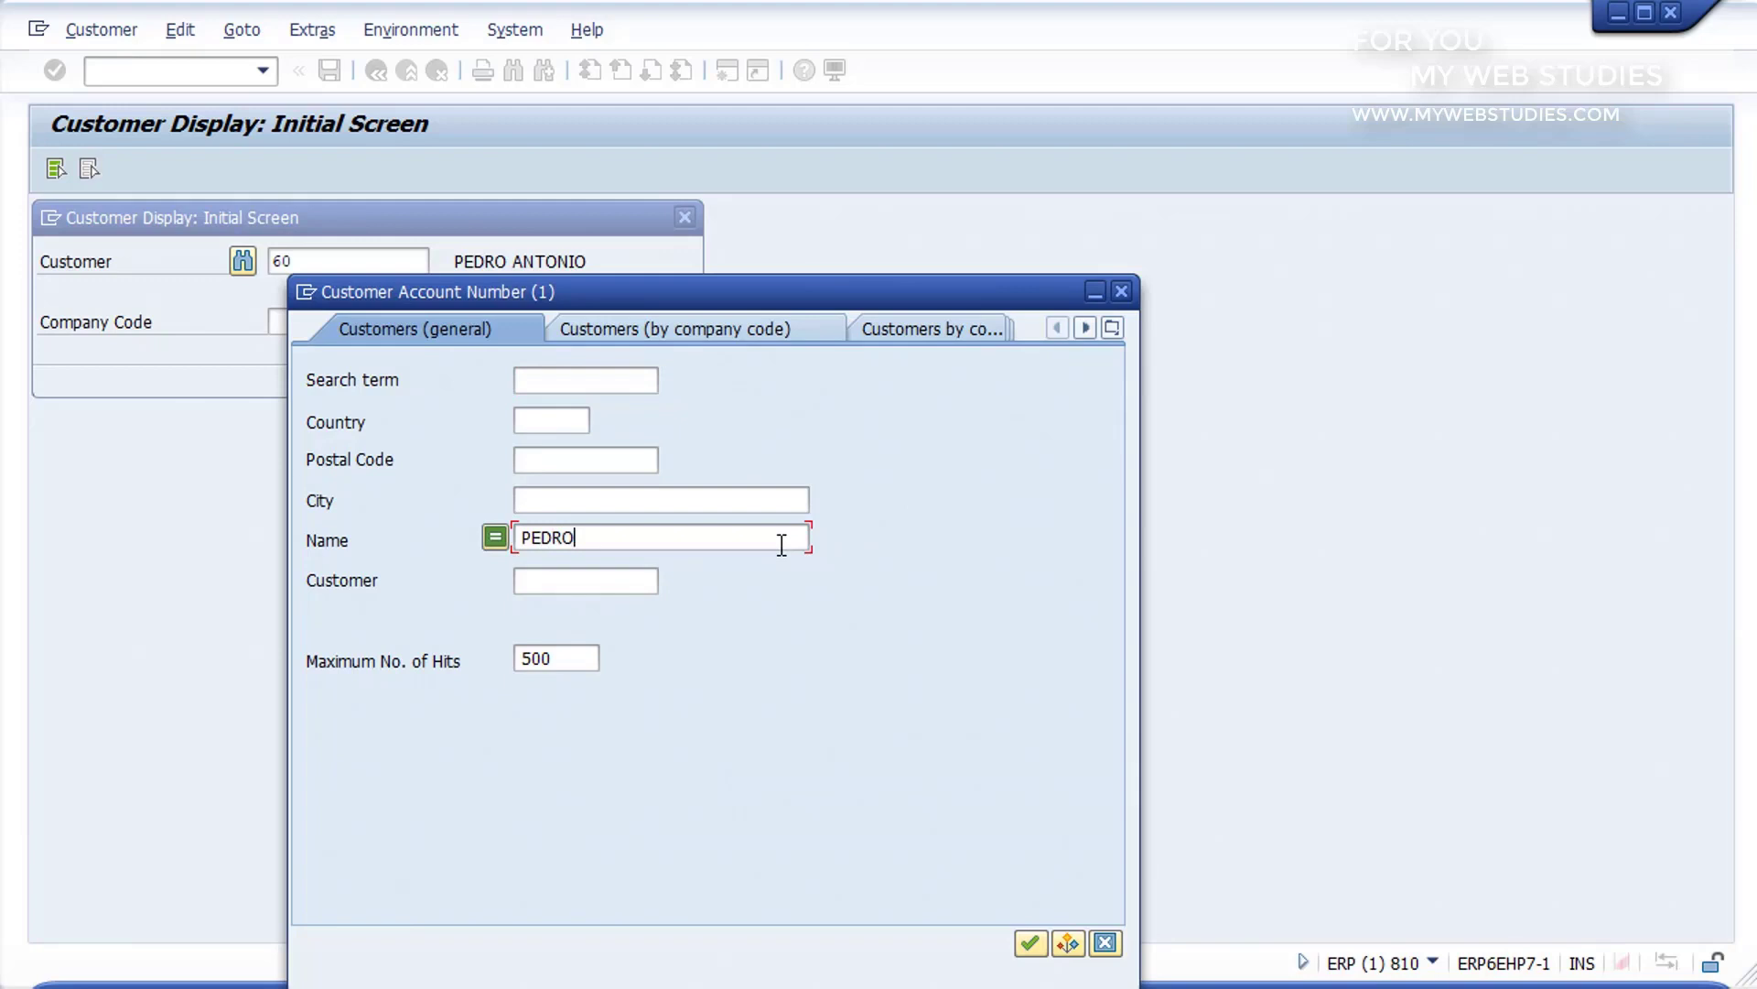
pyautogui.click(1029, 942)
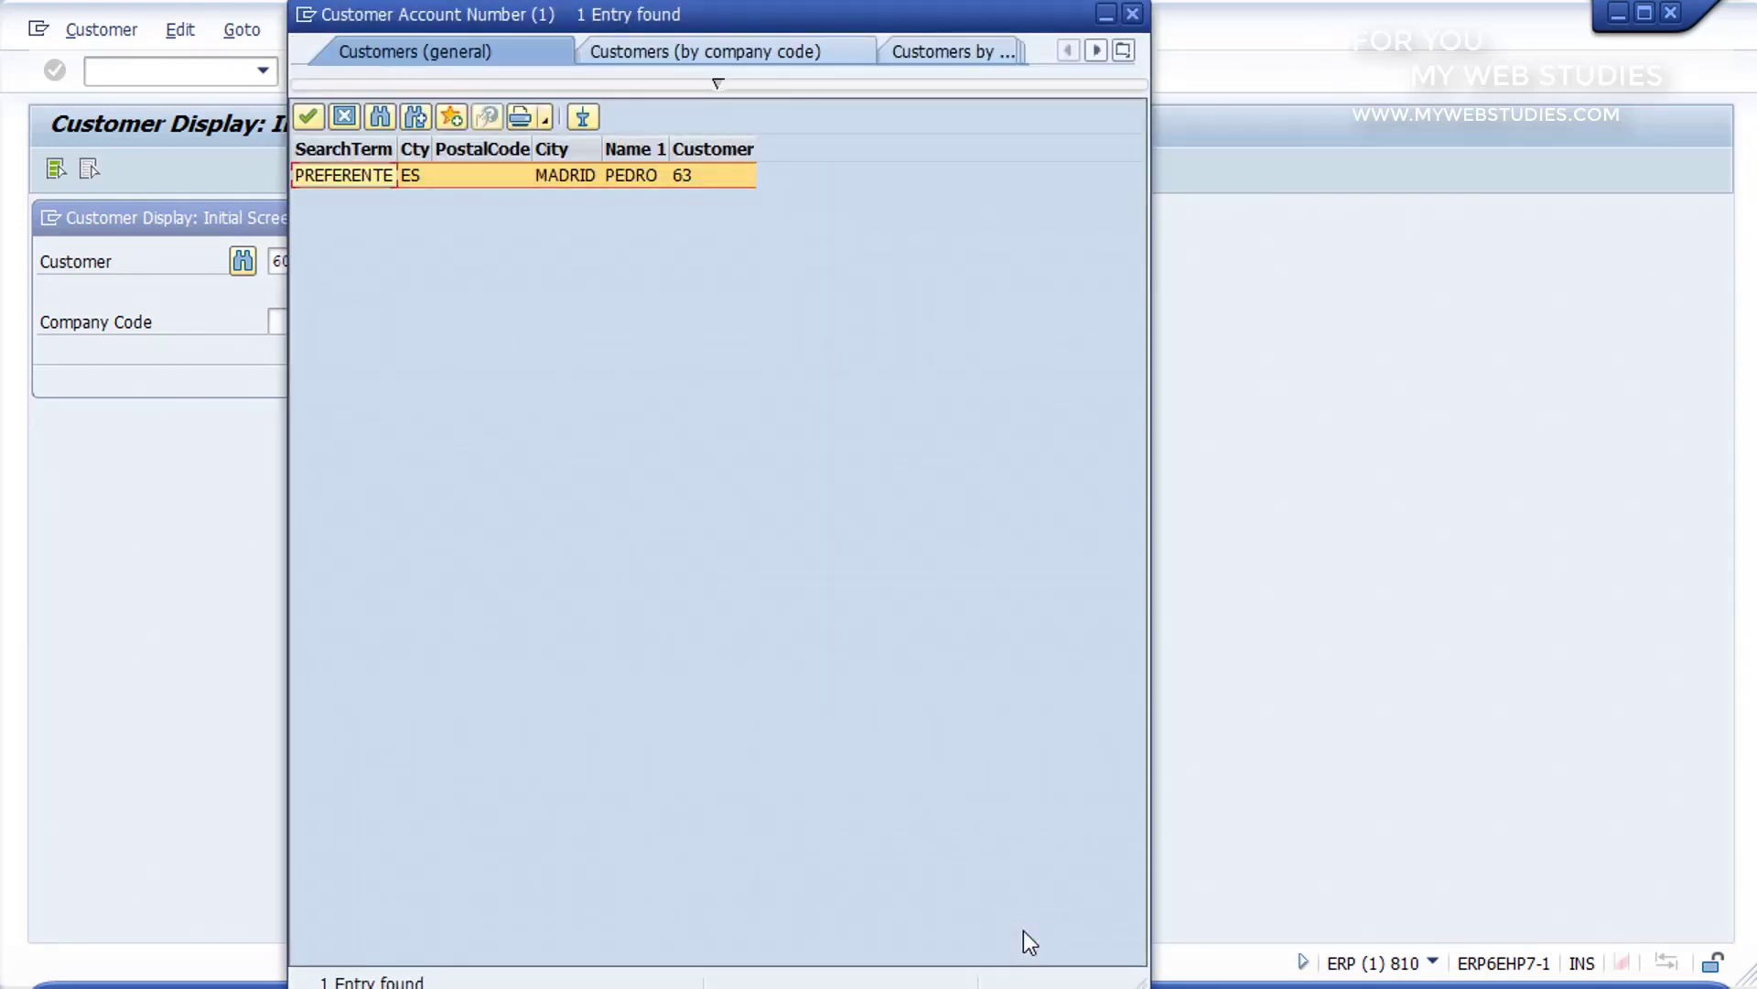
pyautogui.doubleClick(518, 174)
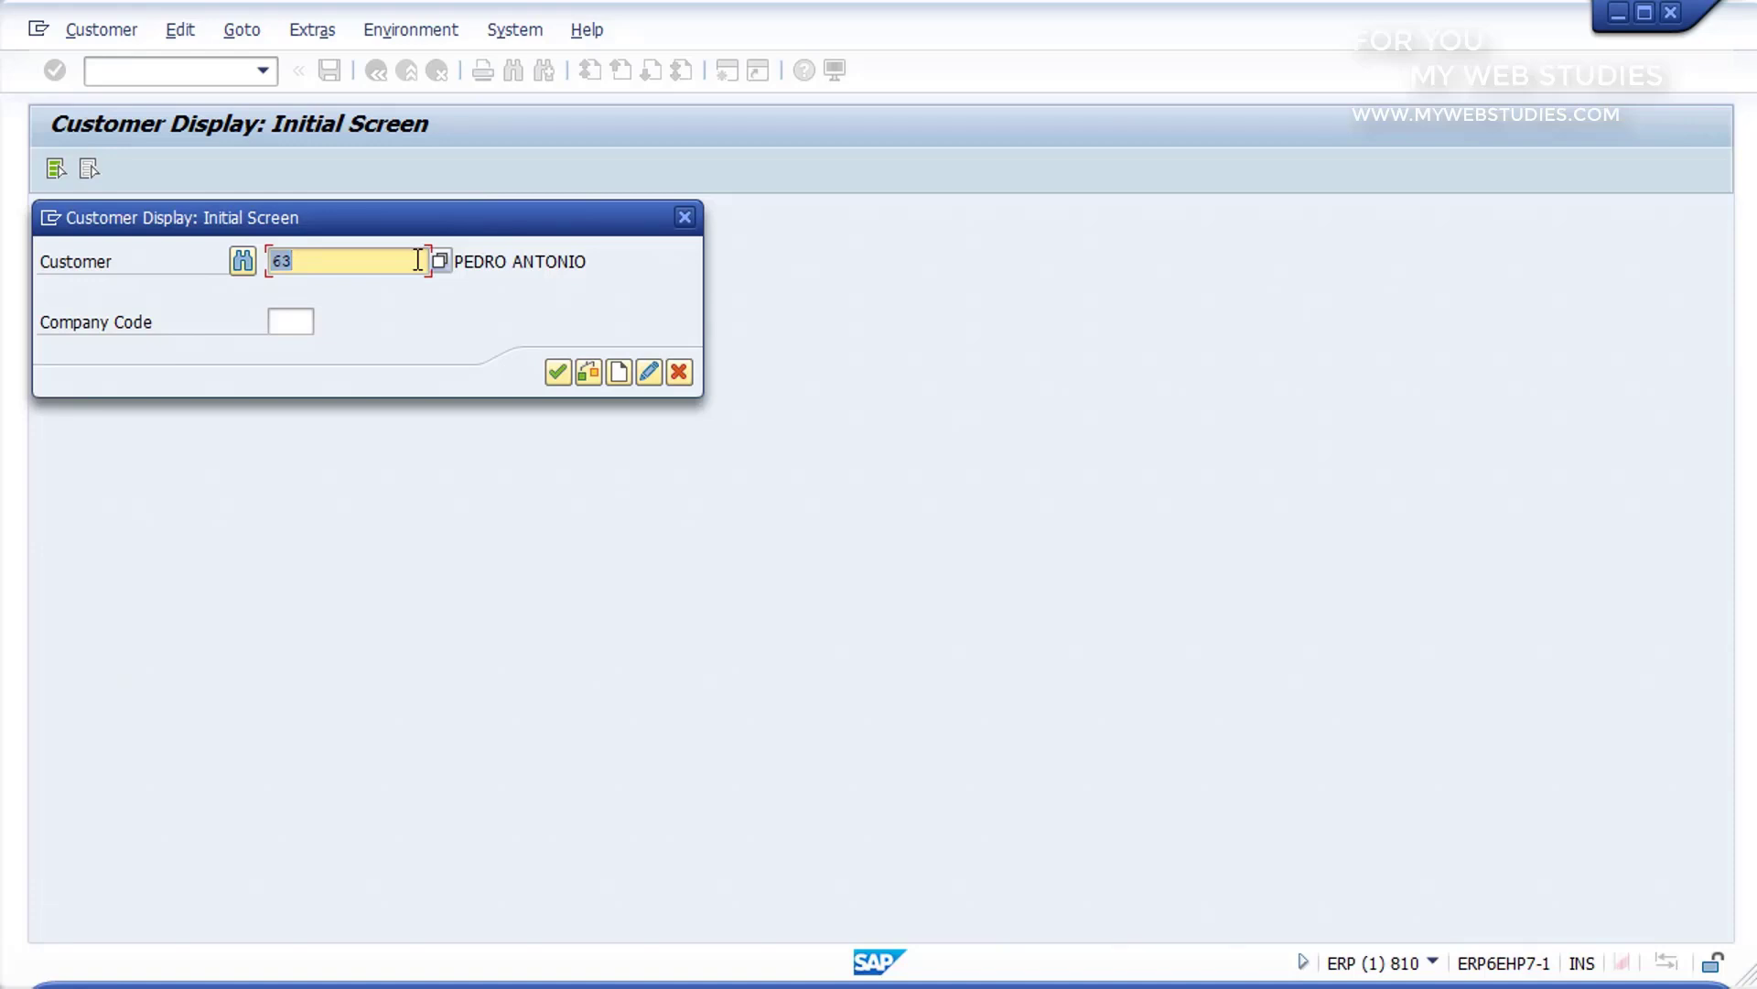
pyautogui.click(557, 370)
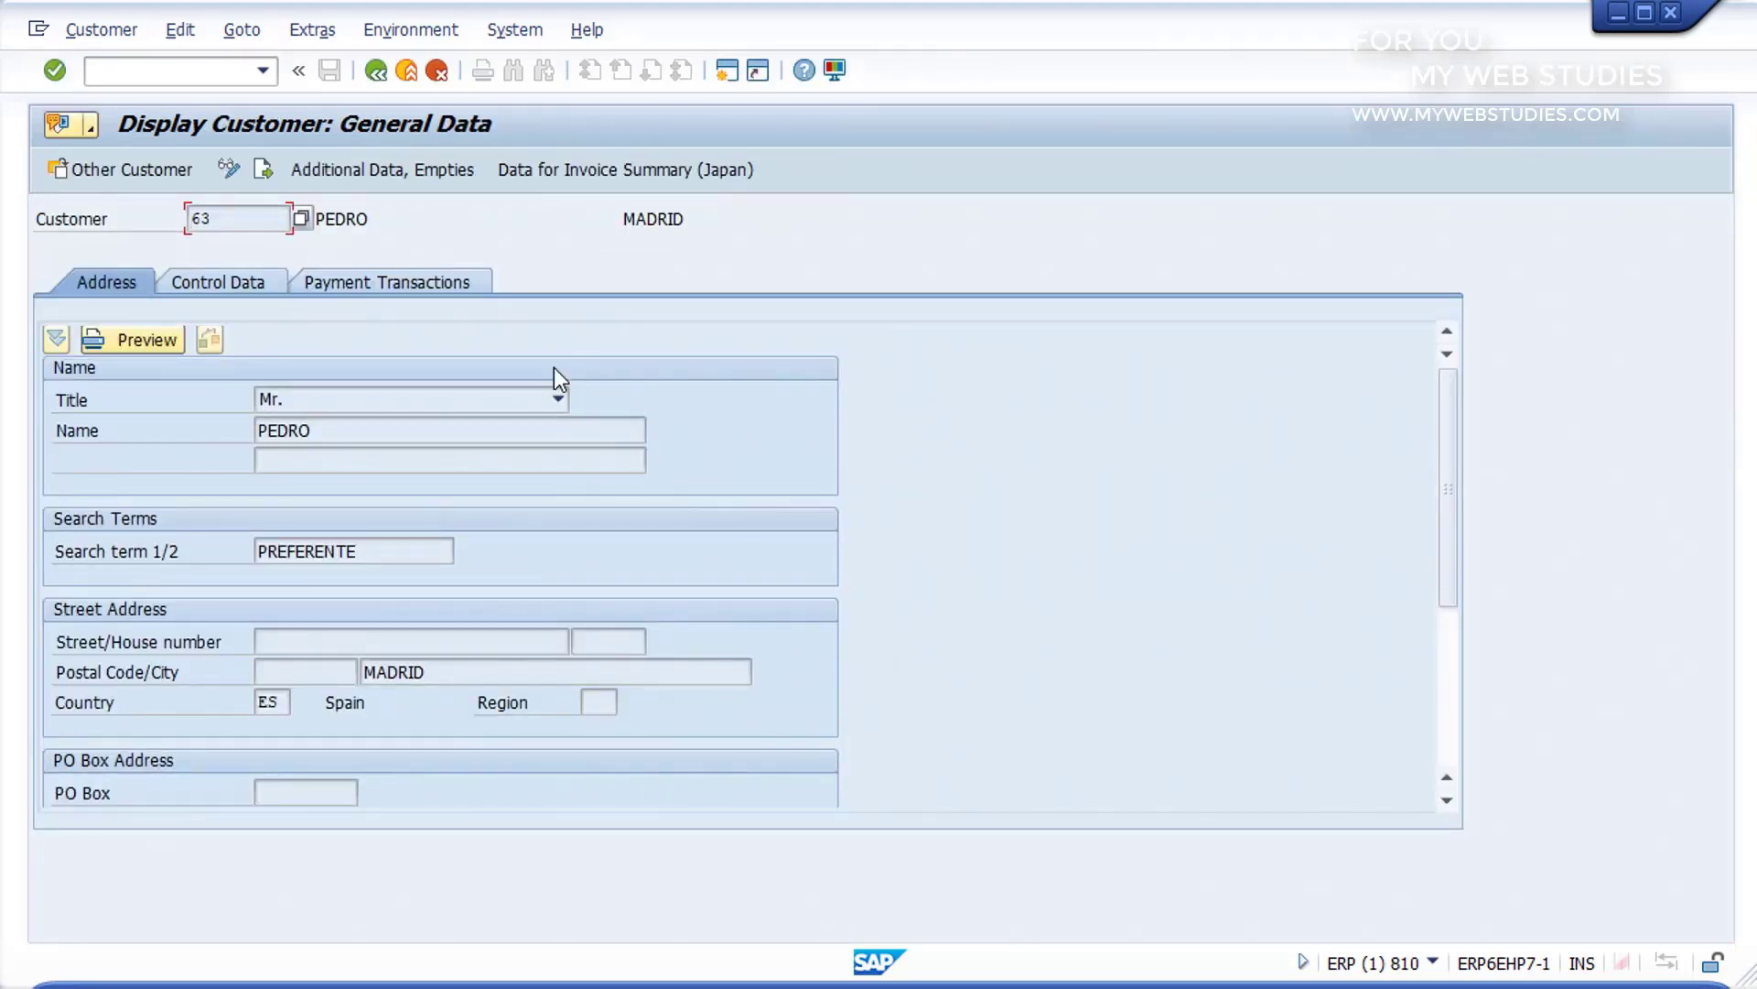
# Step: Switch the displayed customer record to change mode and place the cursor in its name field
pyautogui.click(509, 428)
pyautogui.click(227, 161)
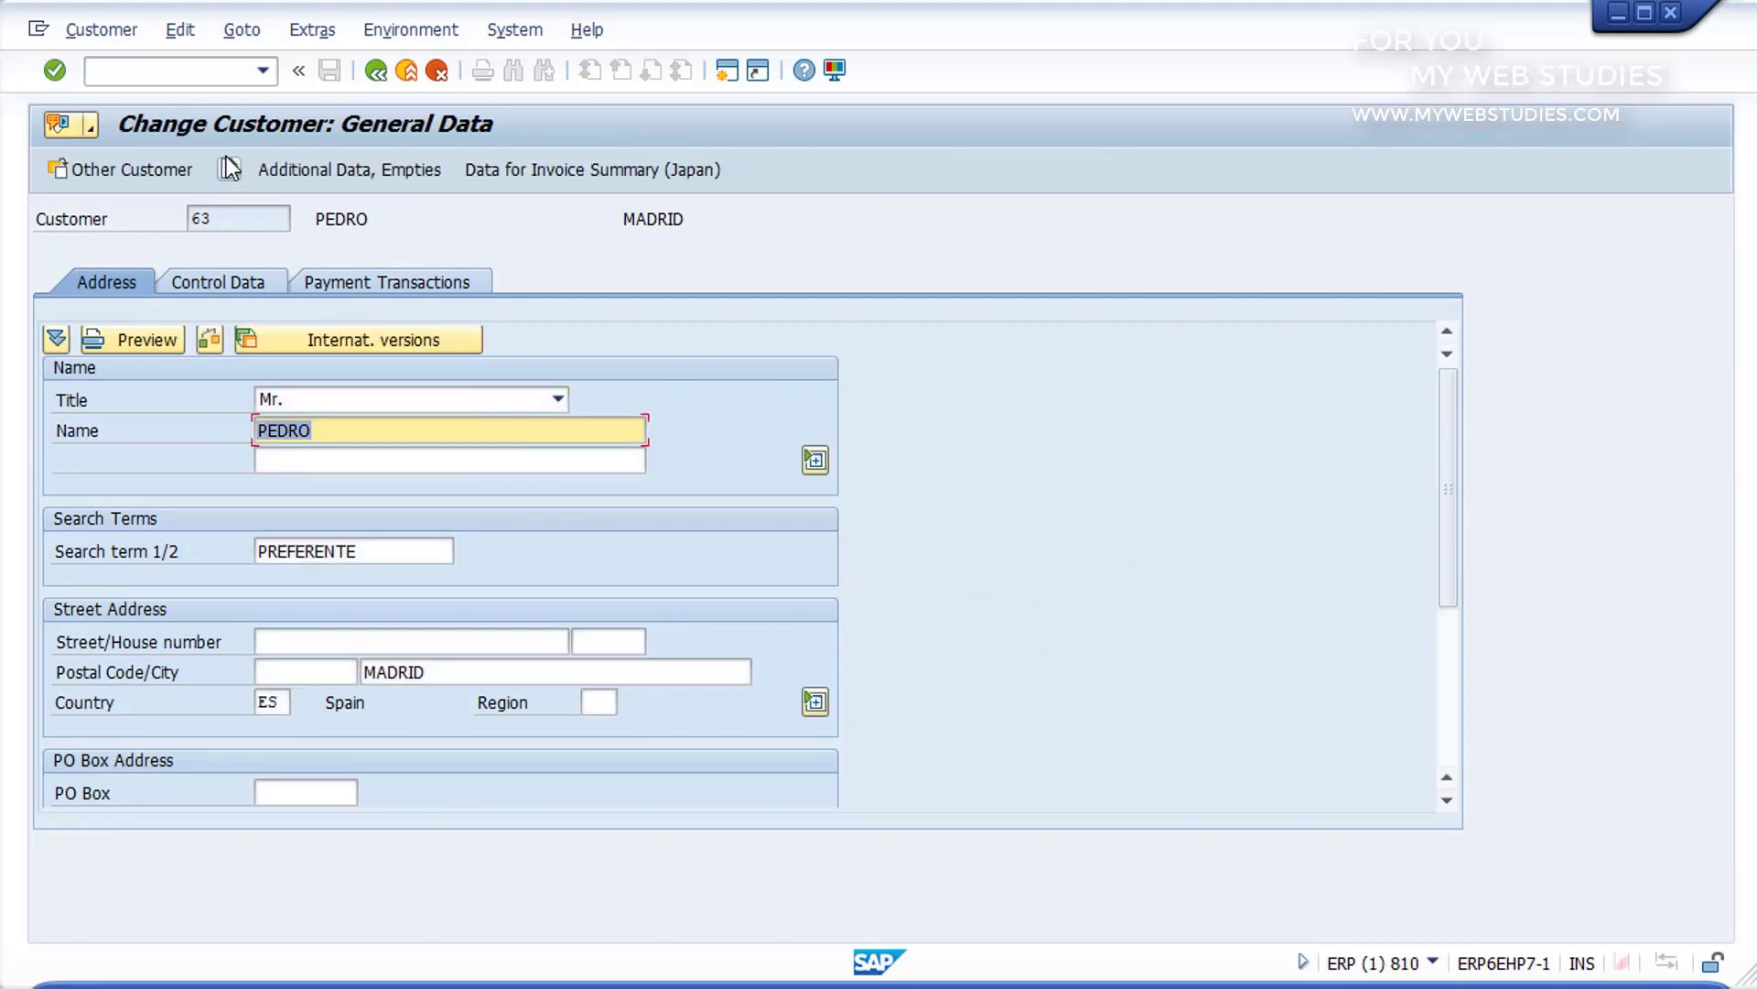
pyautogui.click(502, 430)
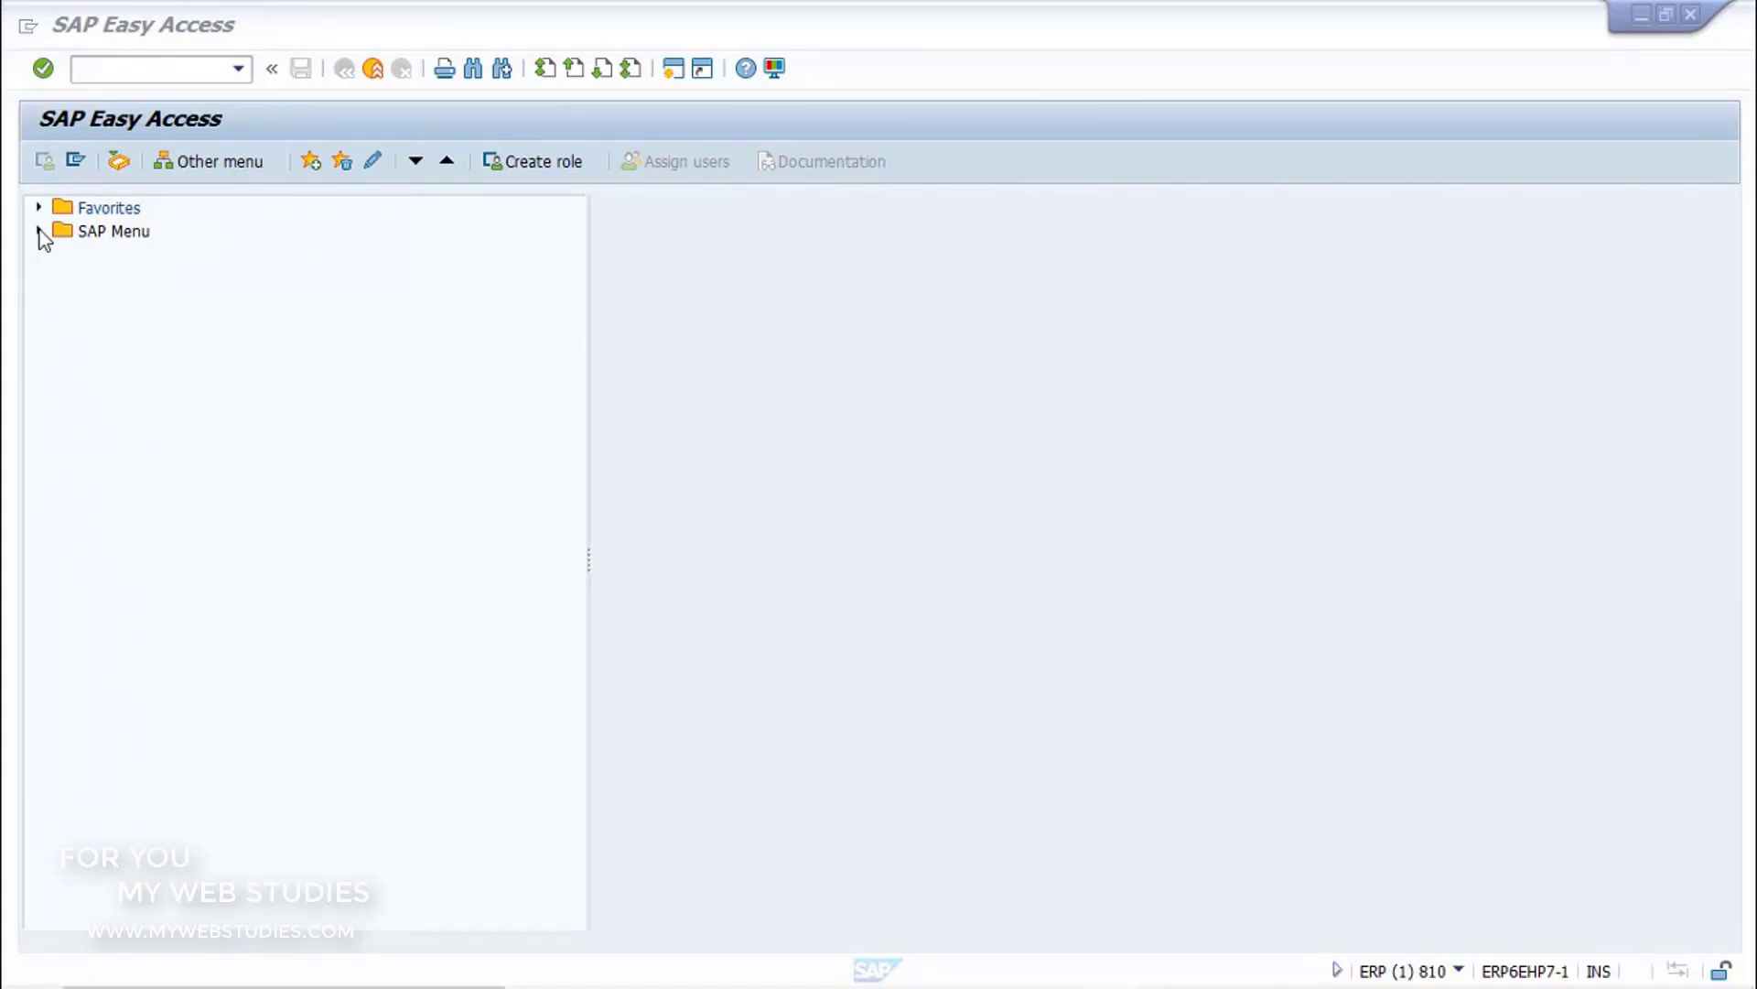
# Step: Start the Incoming Payments transaction F-28 from the Accounts Receivable document entry functions in Financial Accounting
pyautogui.click(40, 233)
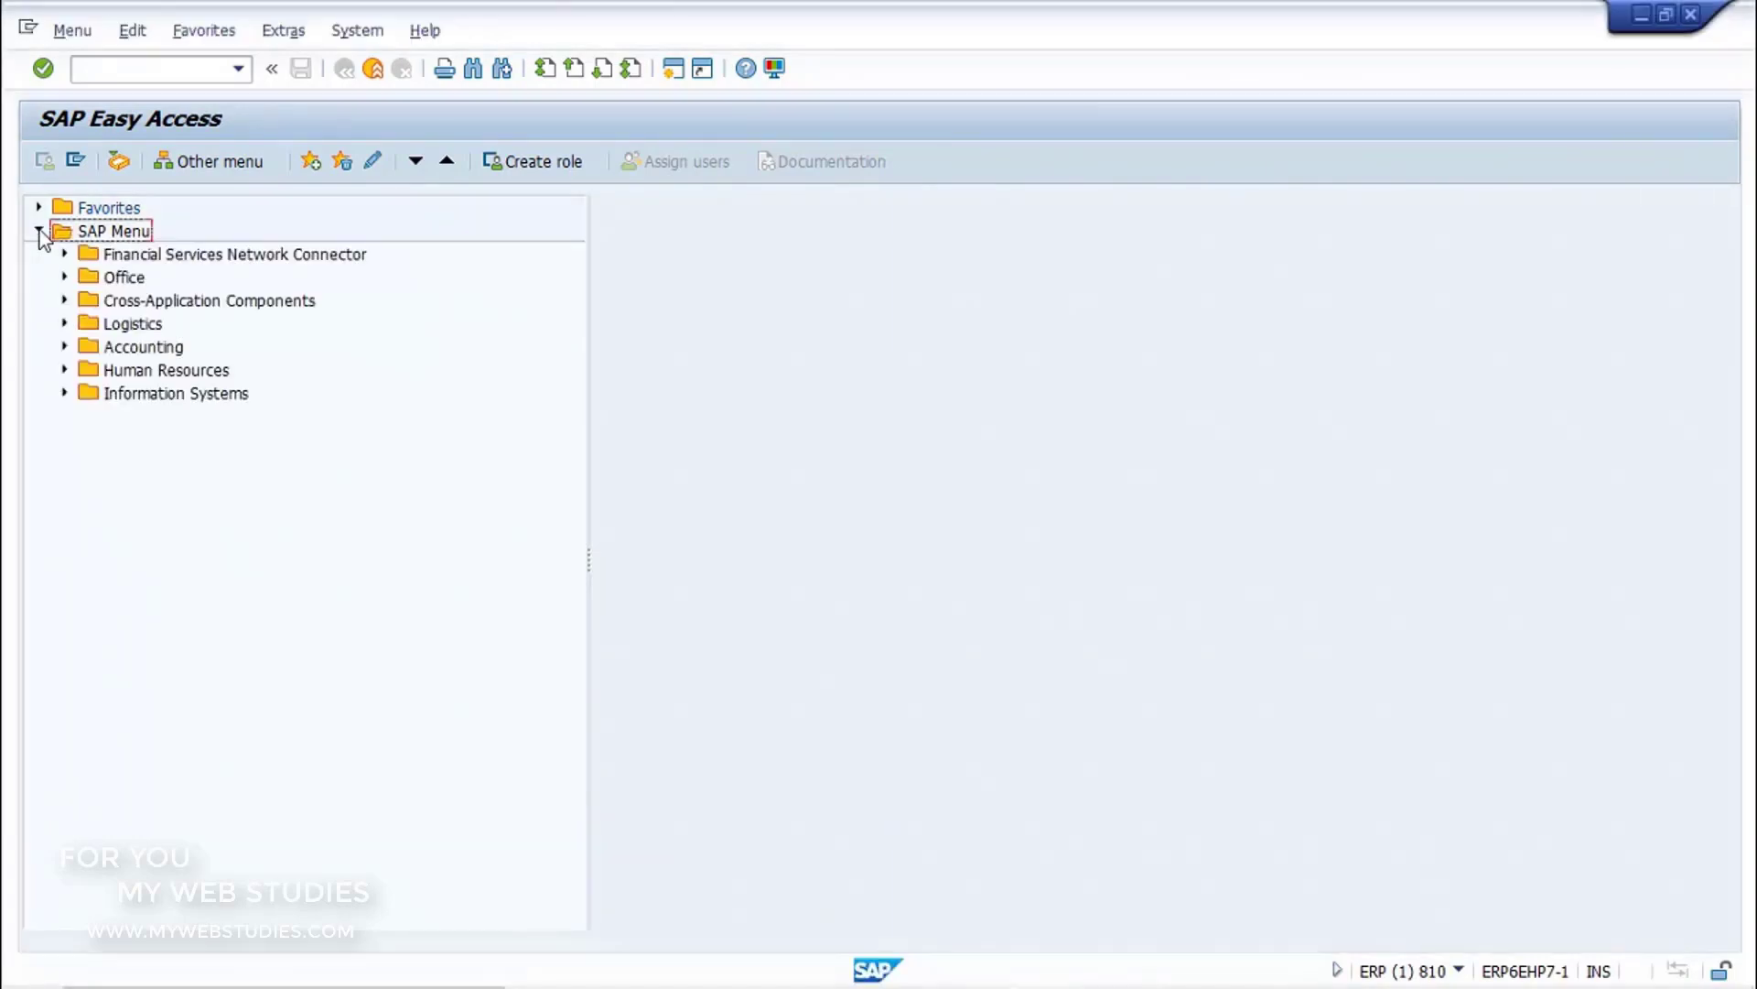
pyautogui.click(65, 347)
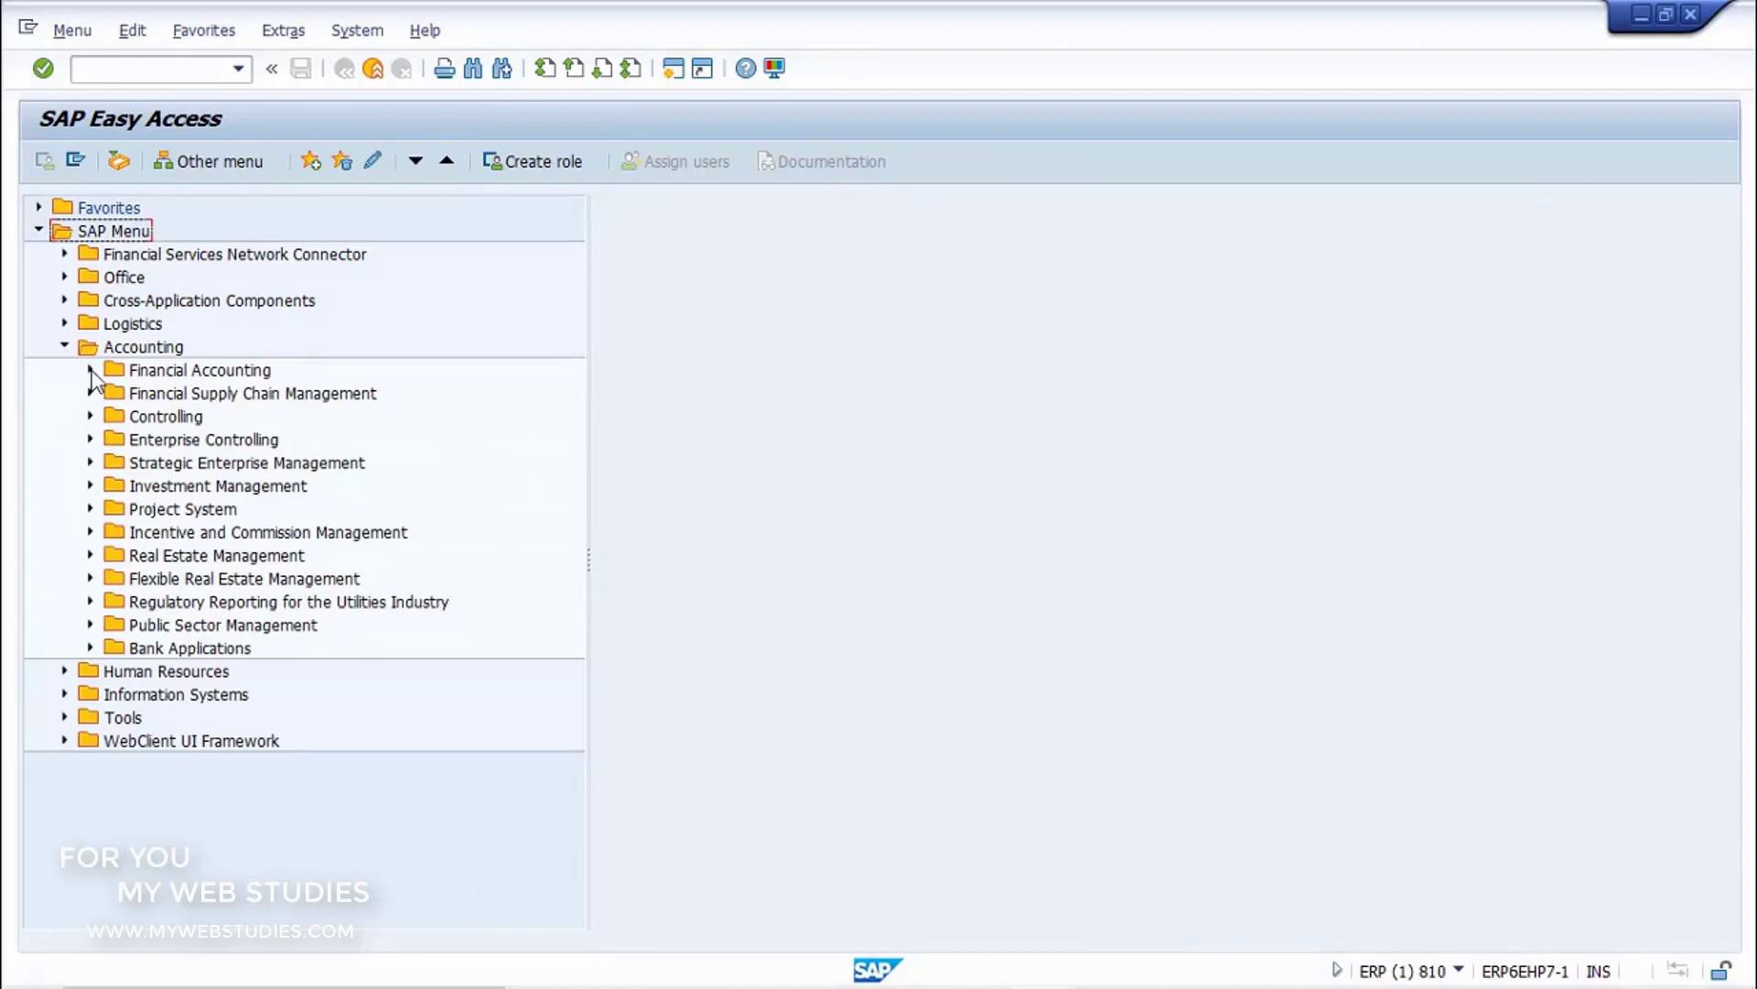
pyautogui.click(91, 371)
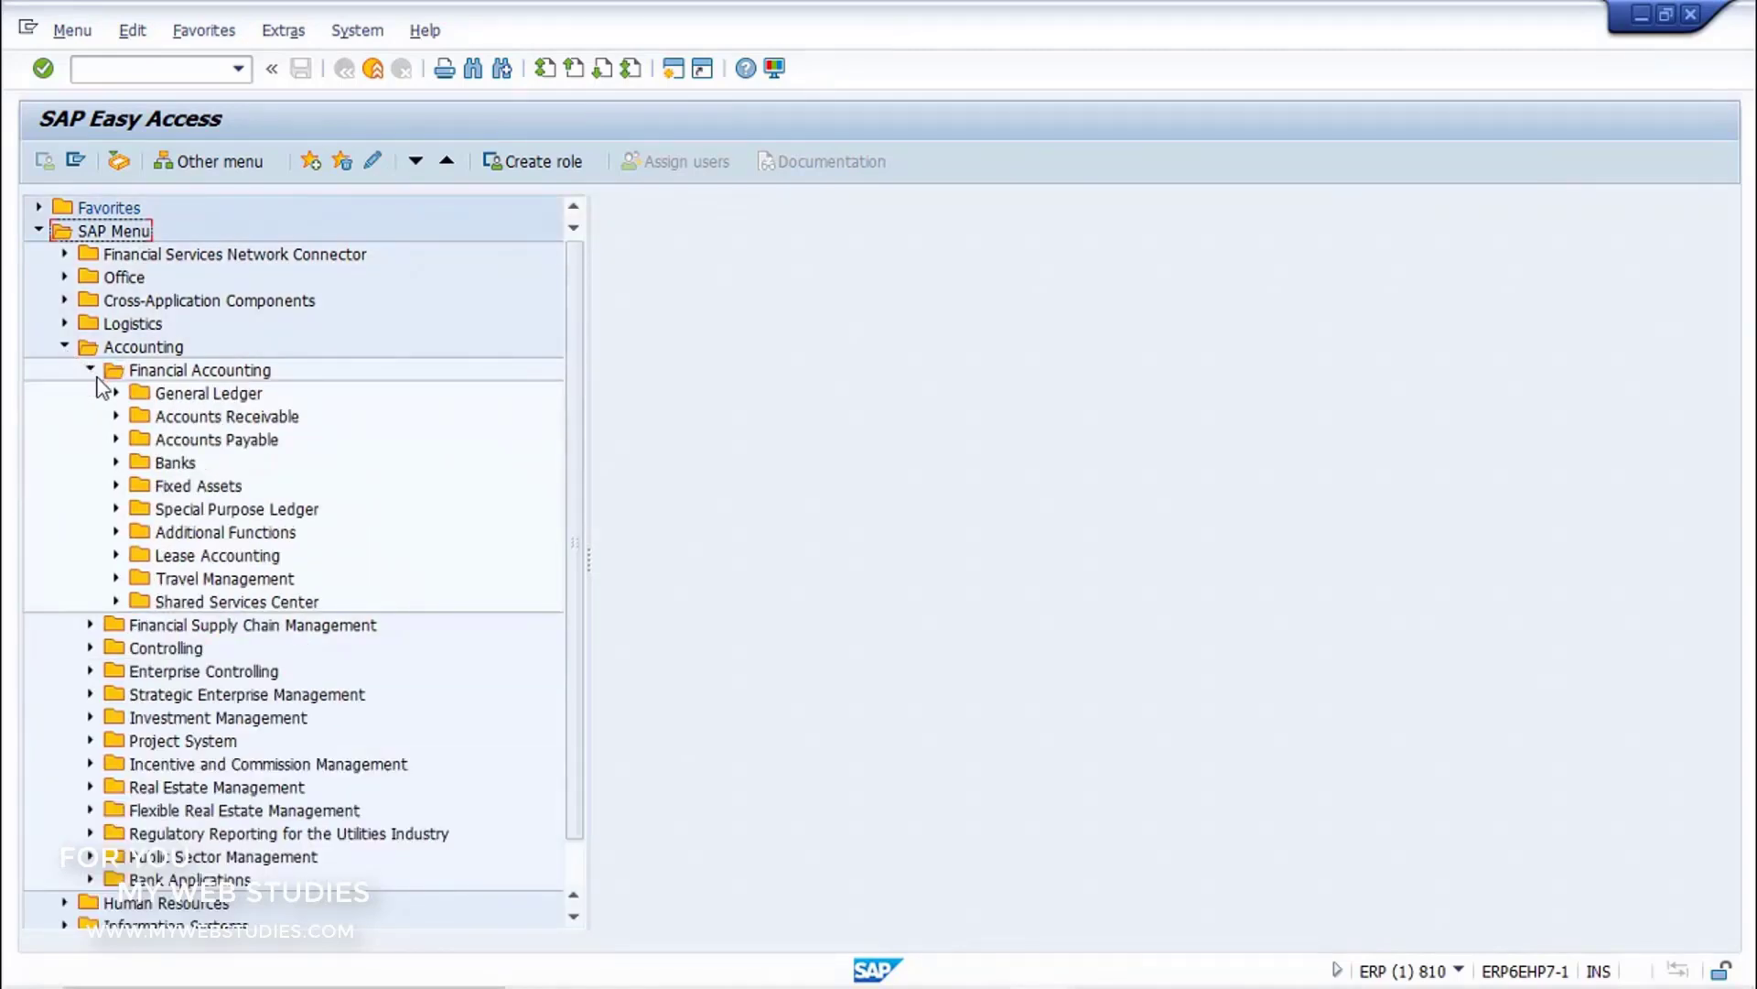
pyautogui.click(116, 417)
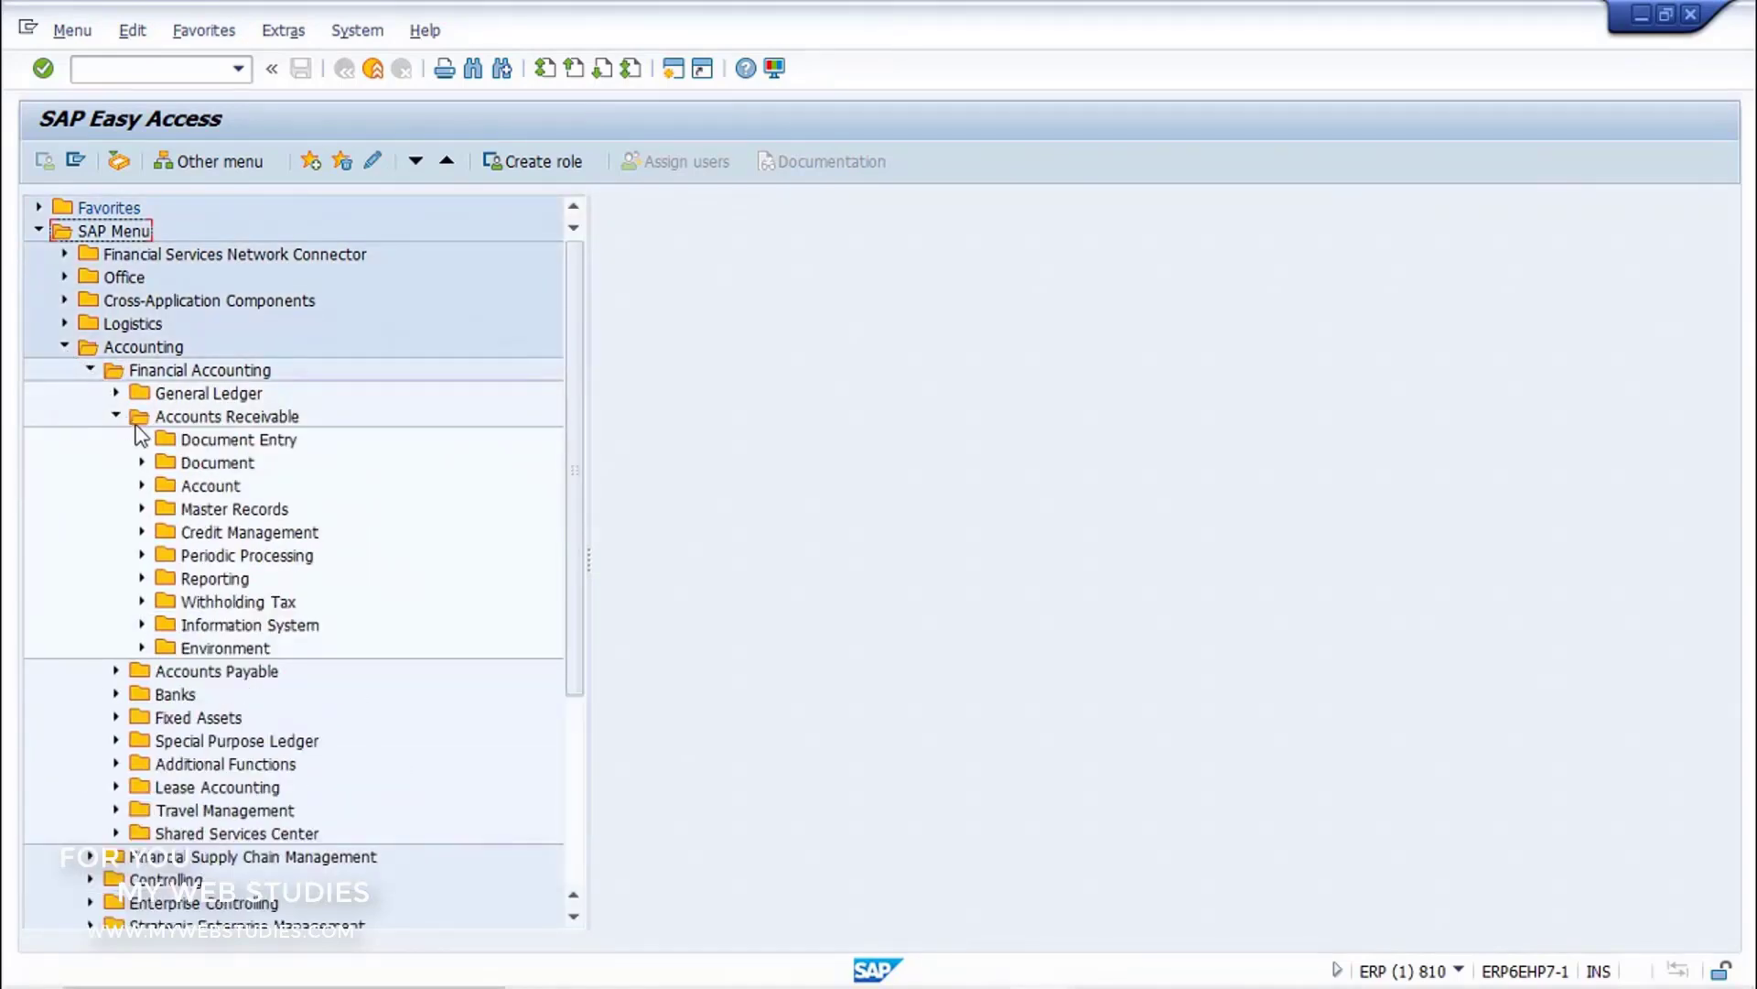
pyautogui.click(141, 441)
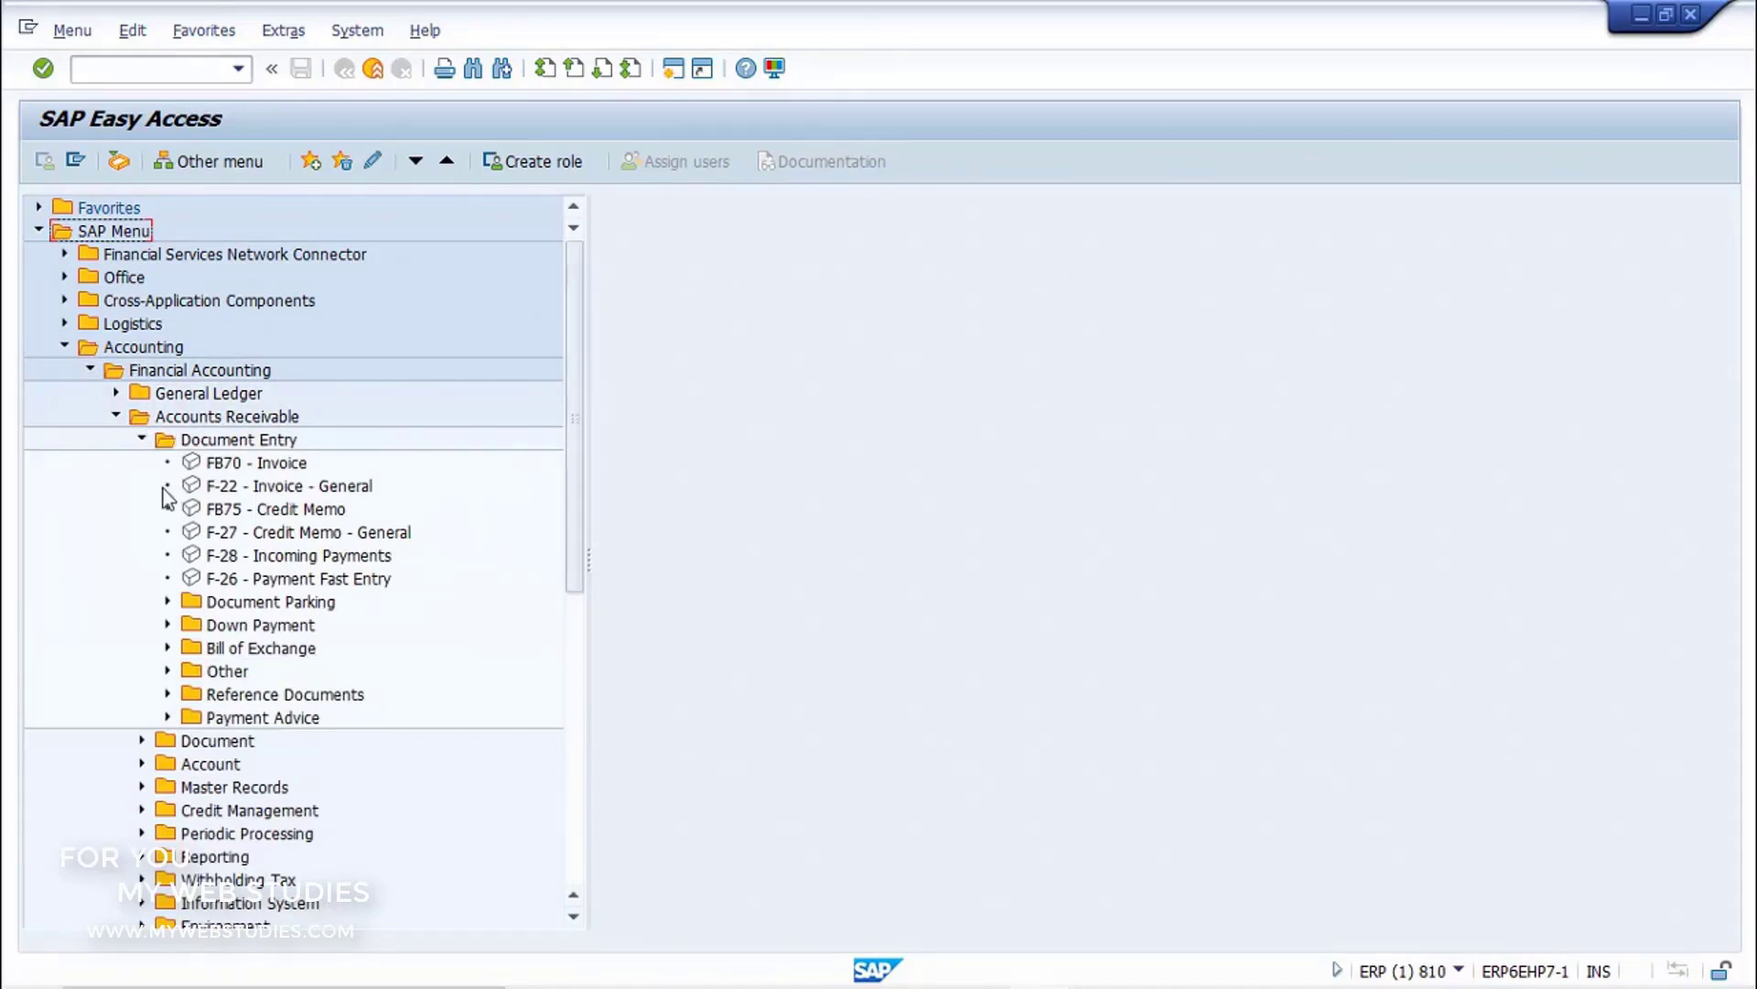
pyautogui.click(191, 559)
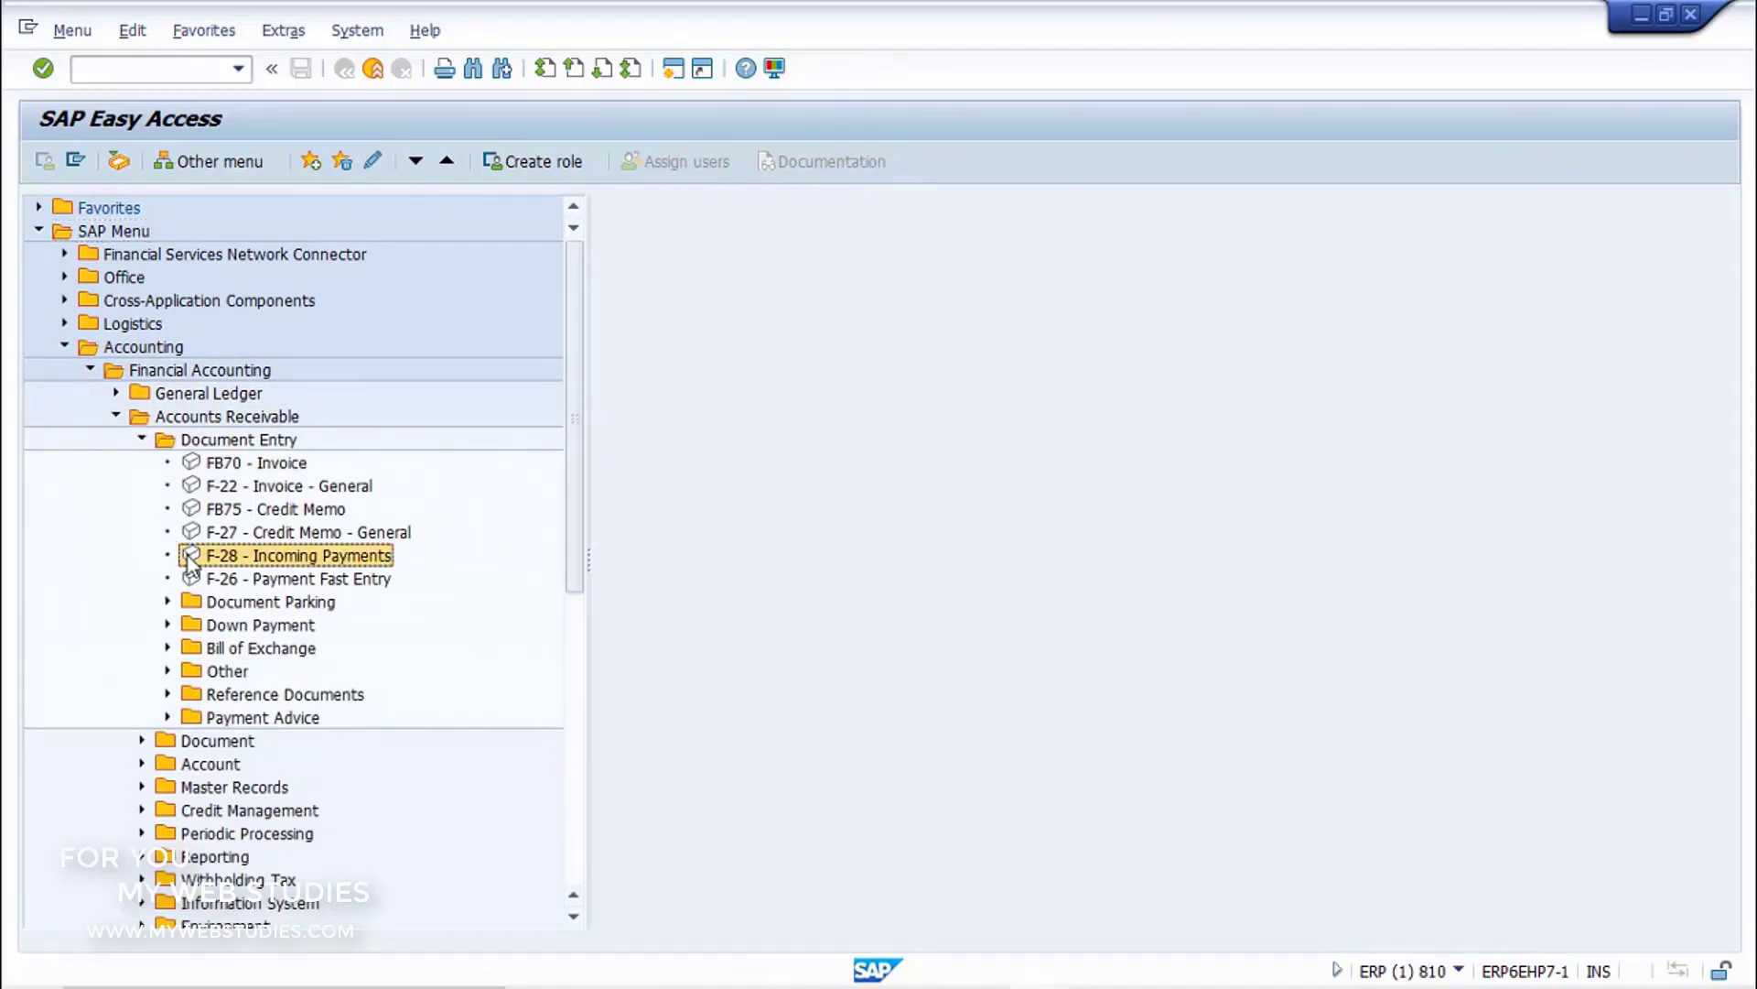
pyautogui.doubleClick(191, 558)
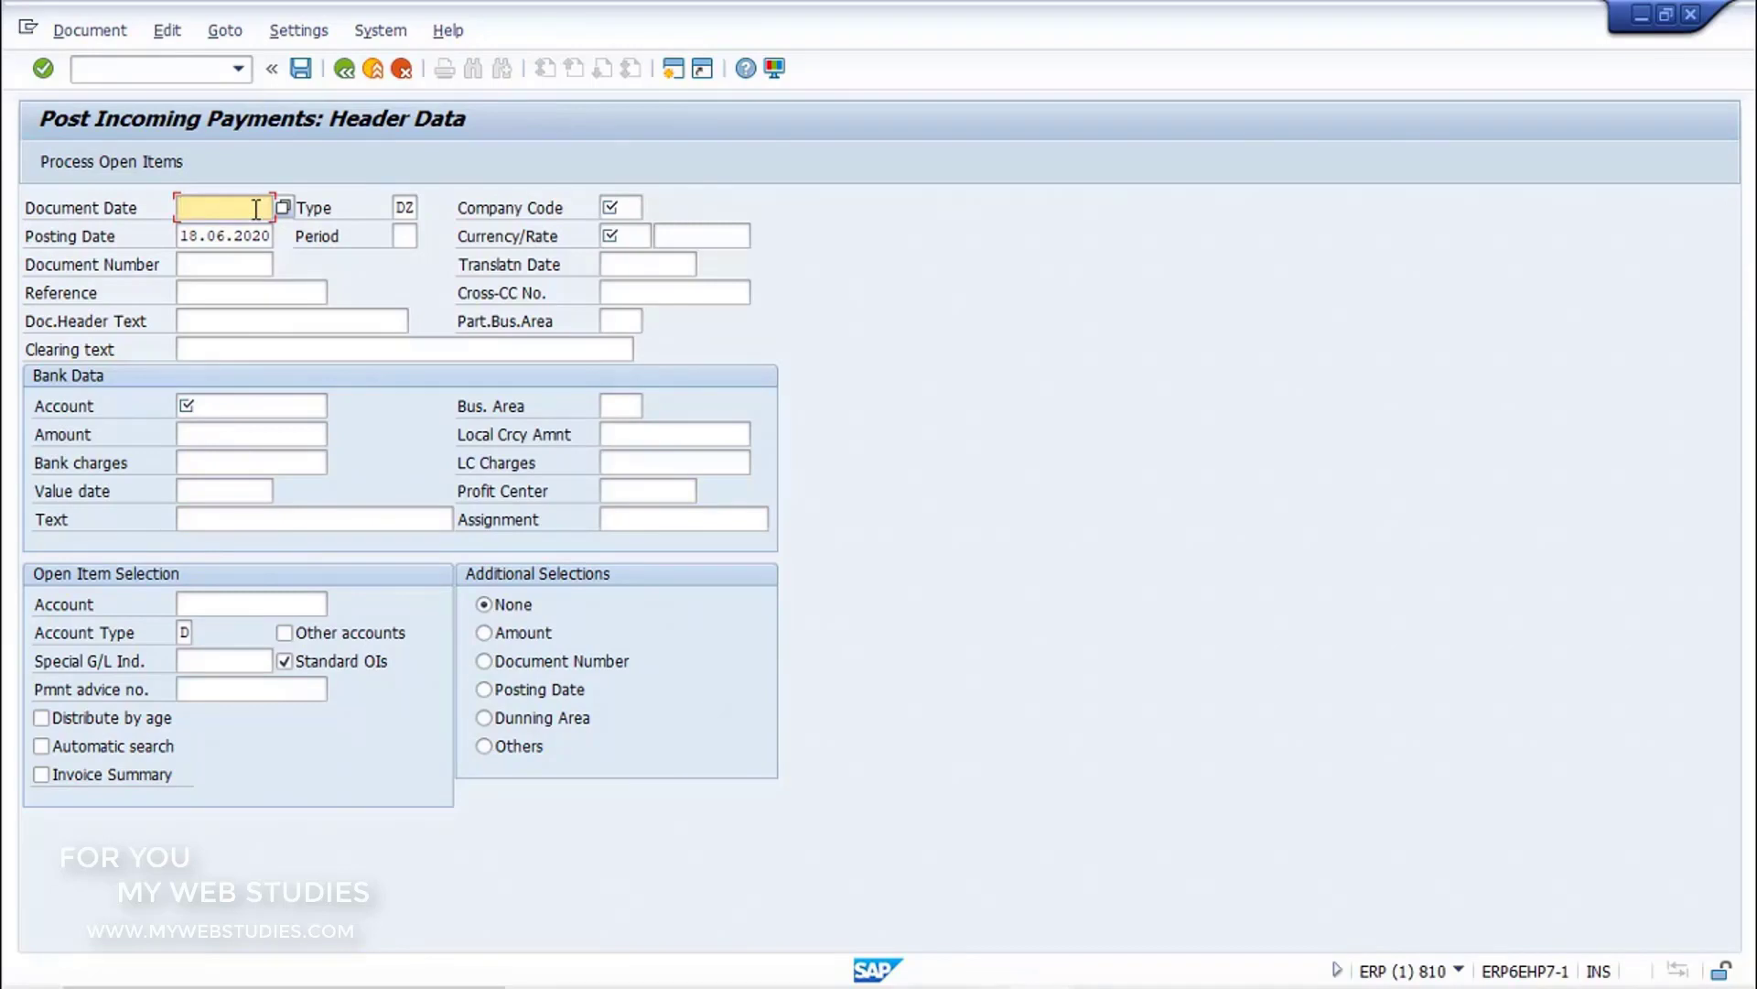
# Step: Set the payment's document date to 18.06.2020 and review the available document types, keeping DZ (Customer payment)
pyautogui.write('18.06.2020')
pyautogui.click(408, 207)
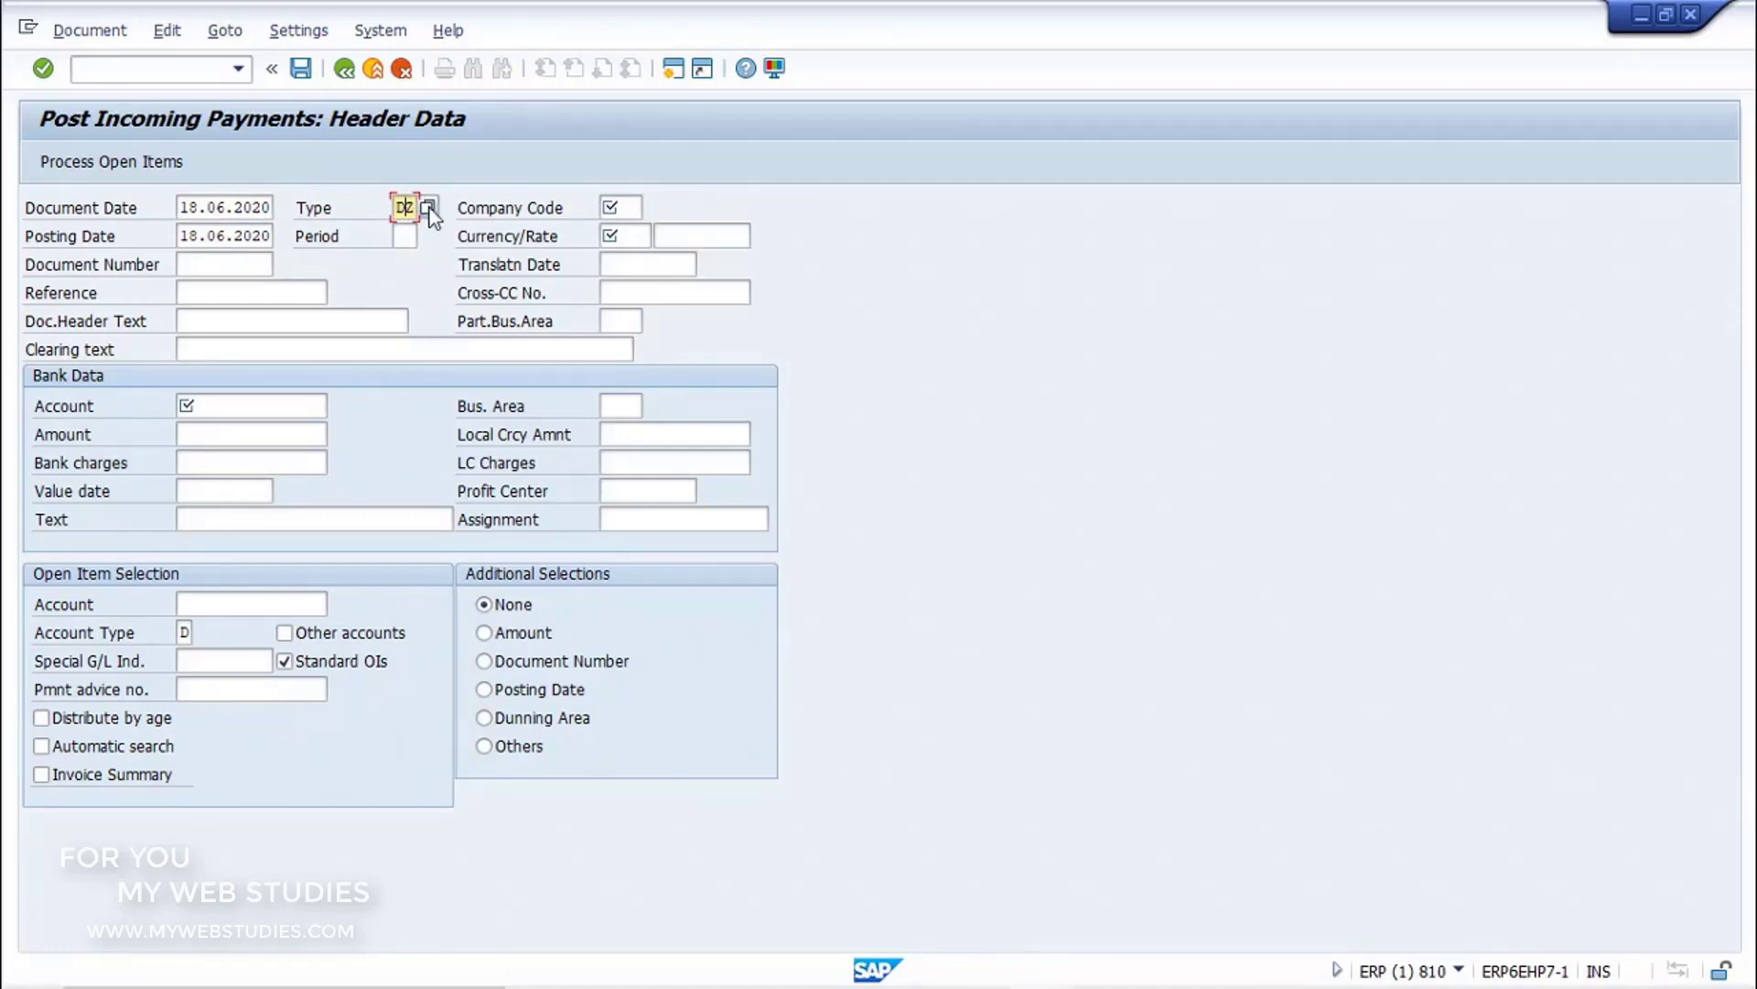
pyautogui.click(427, 207)
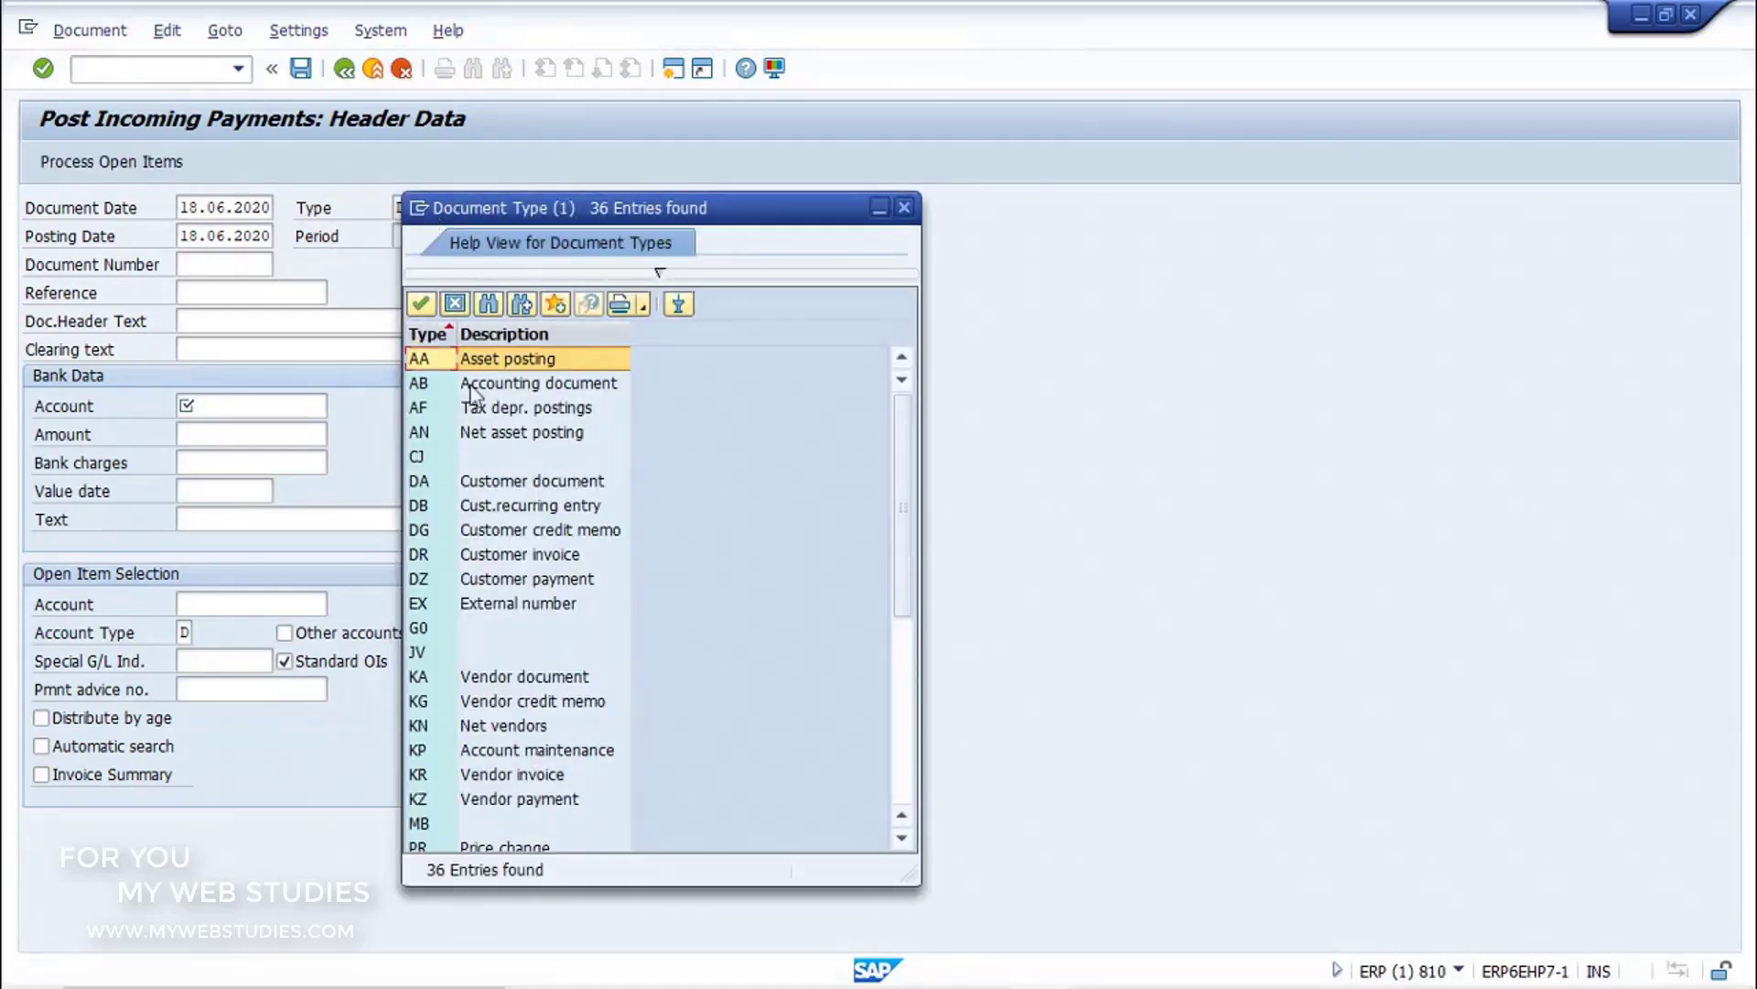
pyautogui.click(557, 583)
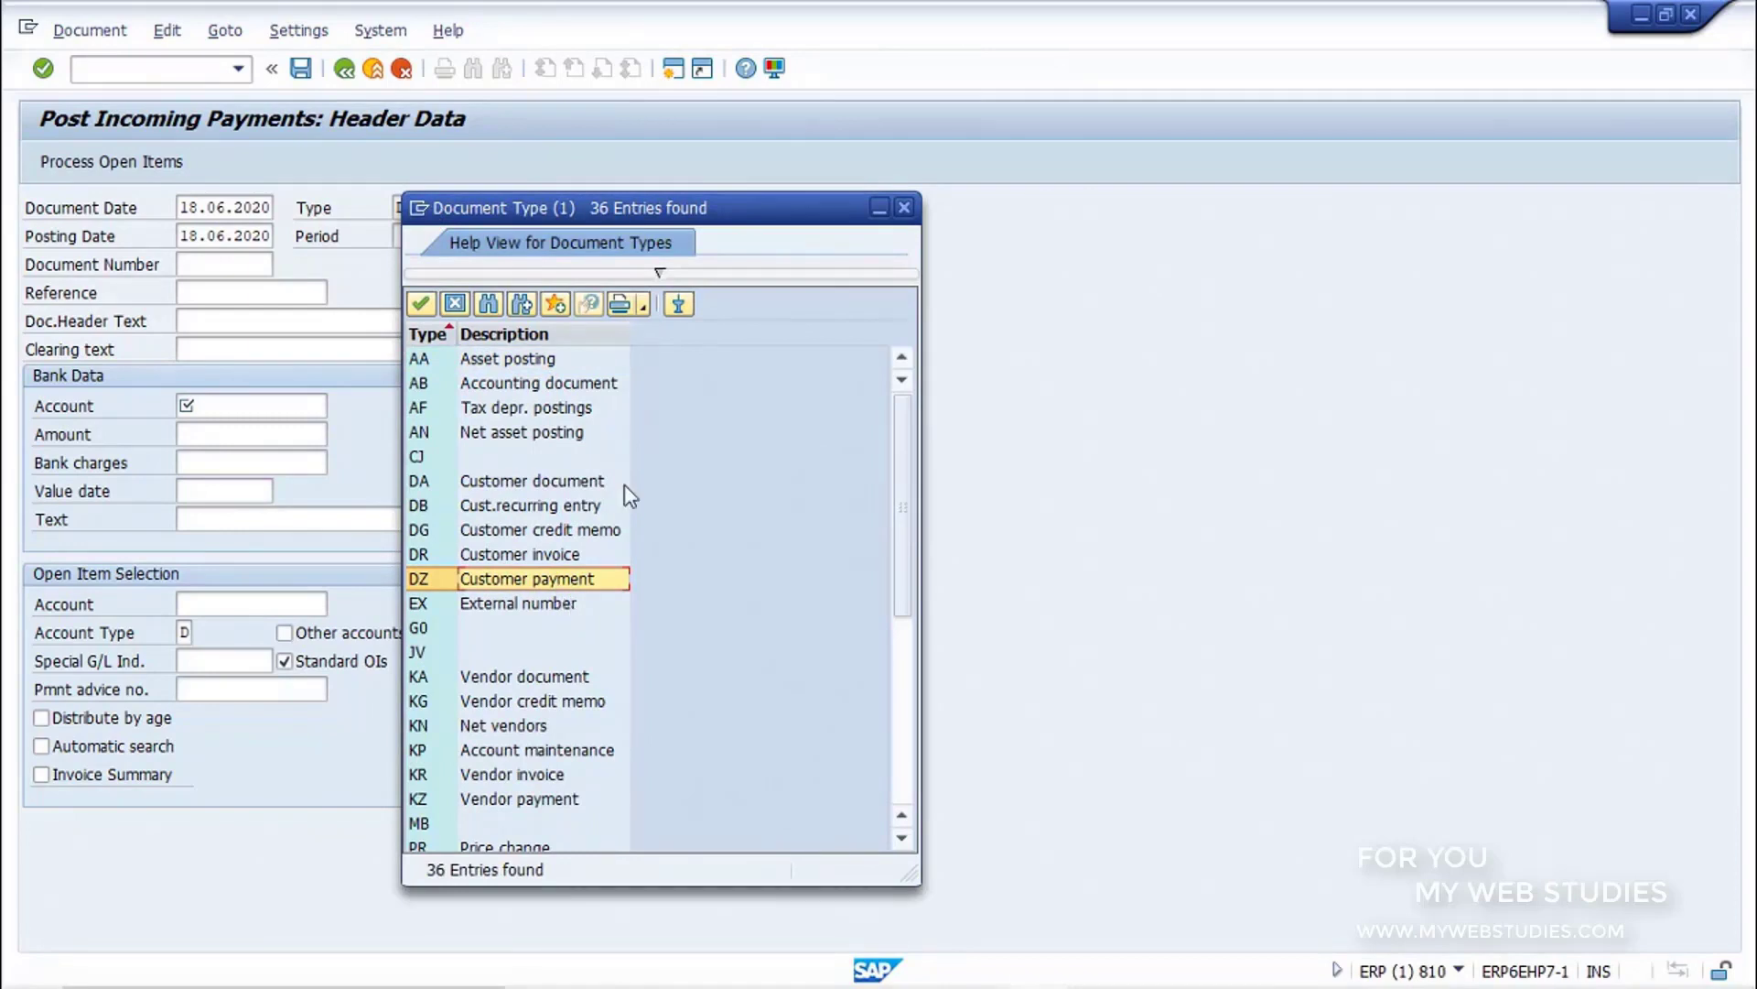
pyautogui.click(905, 208)
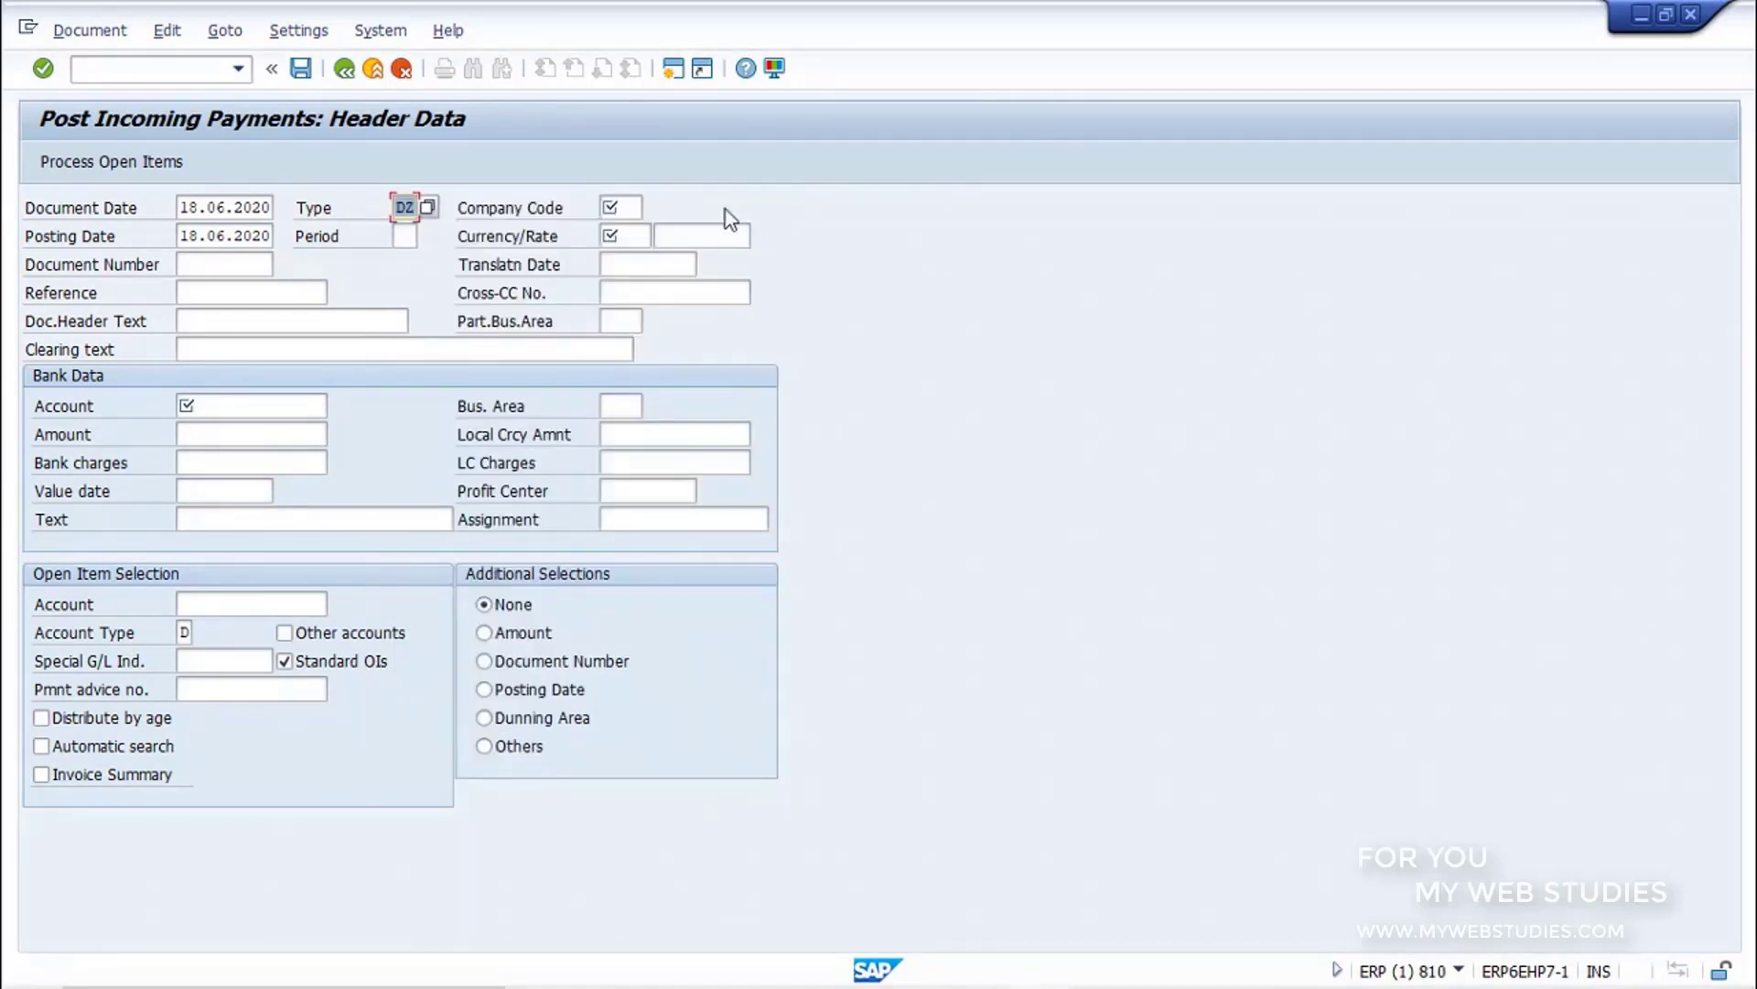
# Step: Set the payment's company code to 1000 and its currency to EUR
pyautogui.click(632, 211)
pyautogui.write('1000')
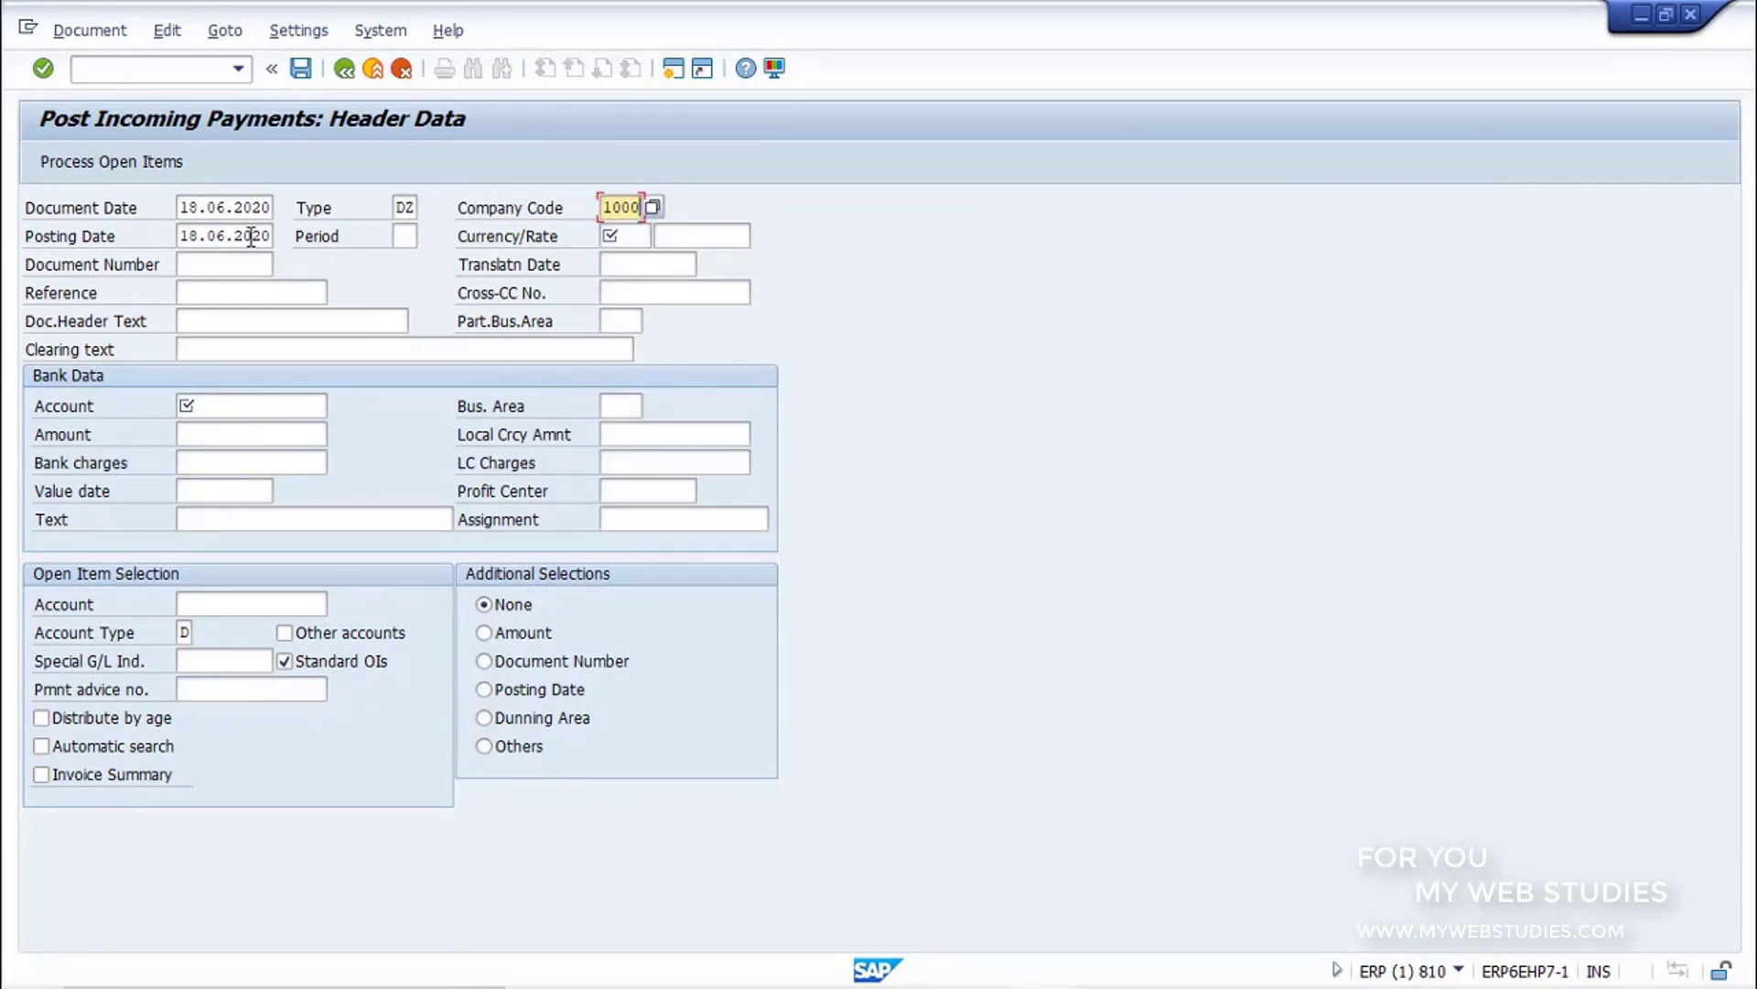
pyautogui.click(251, 236)
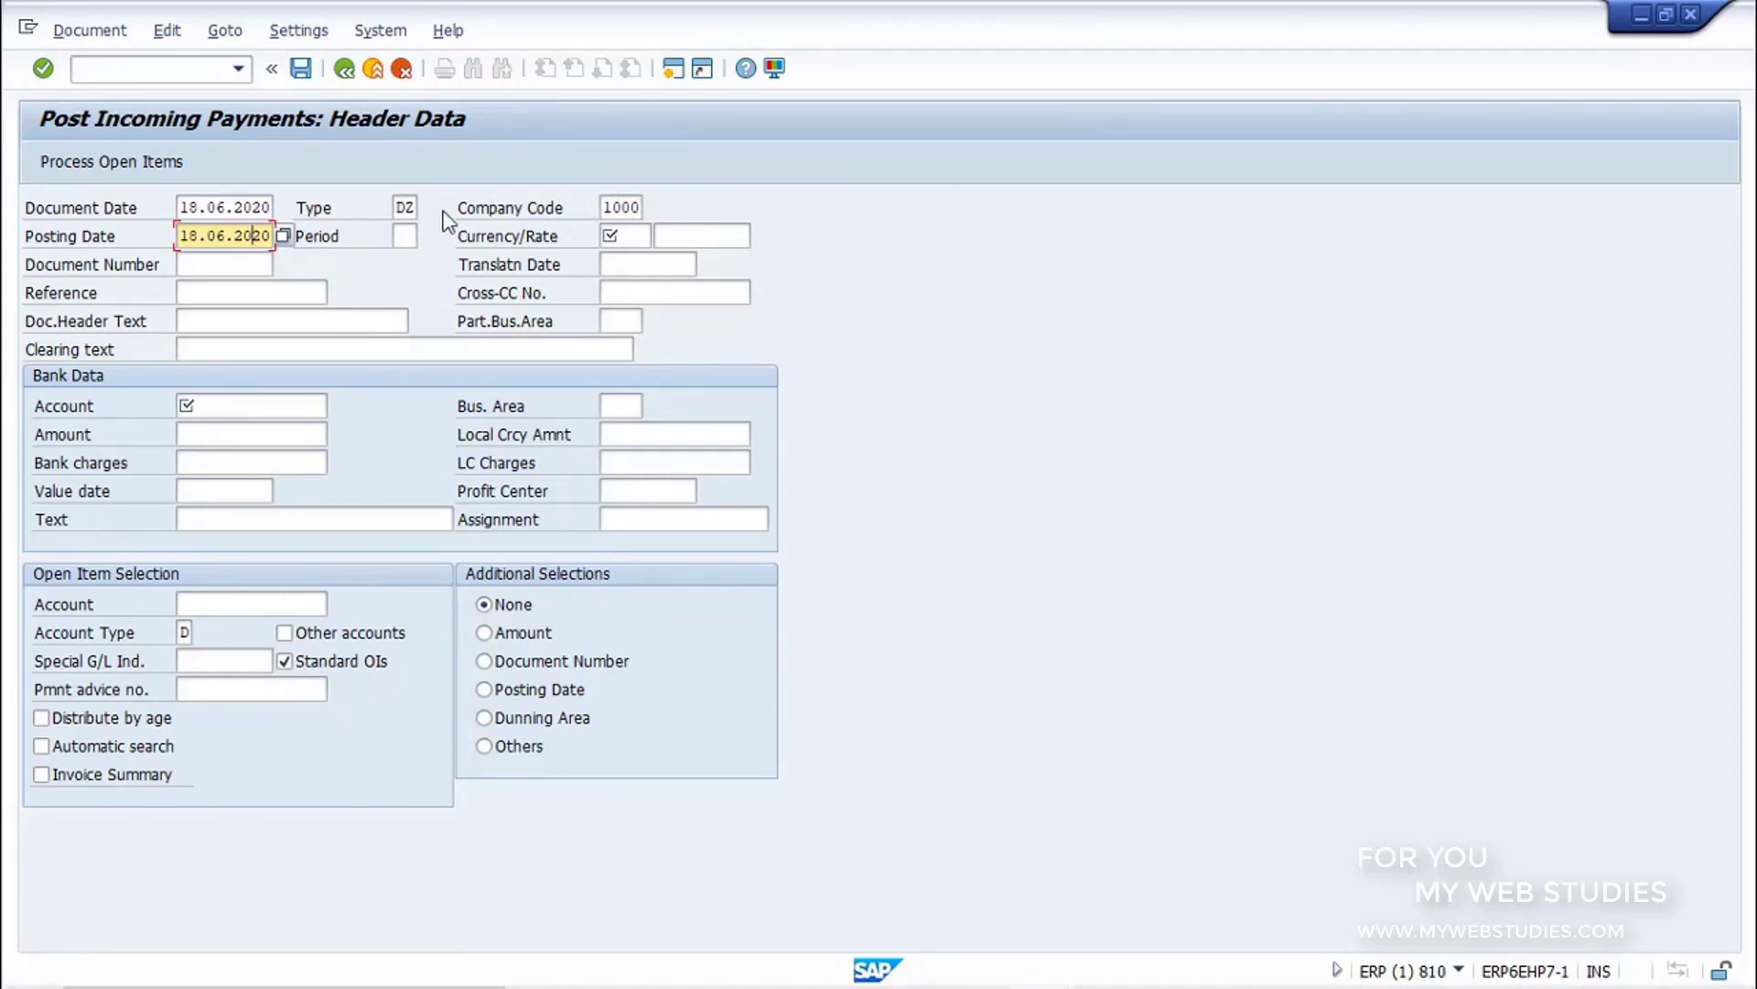
pyautogui.click(637, 236)
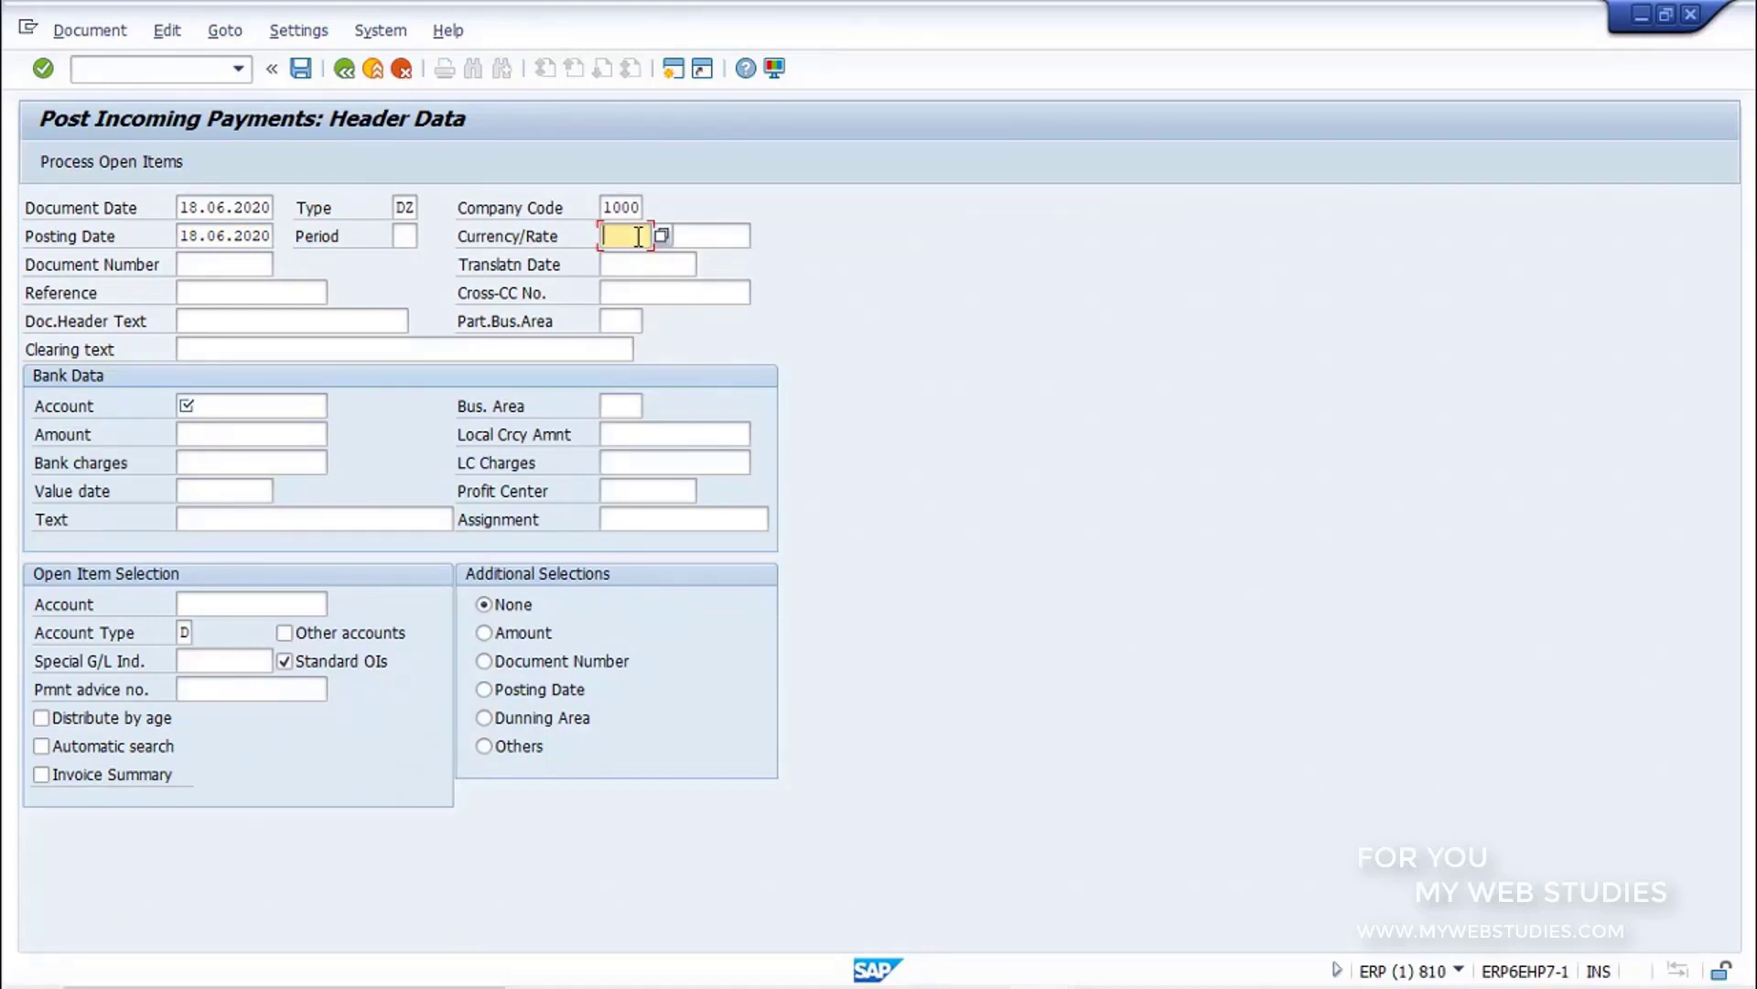
pyautogui.write('eur')
# Step: Enter the bank account number and an amount of 18000 in the payment's bank data
pyautogui.click(320, 404)
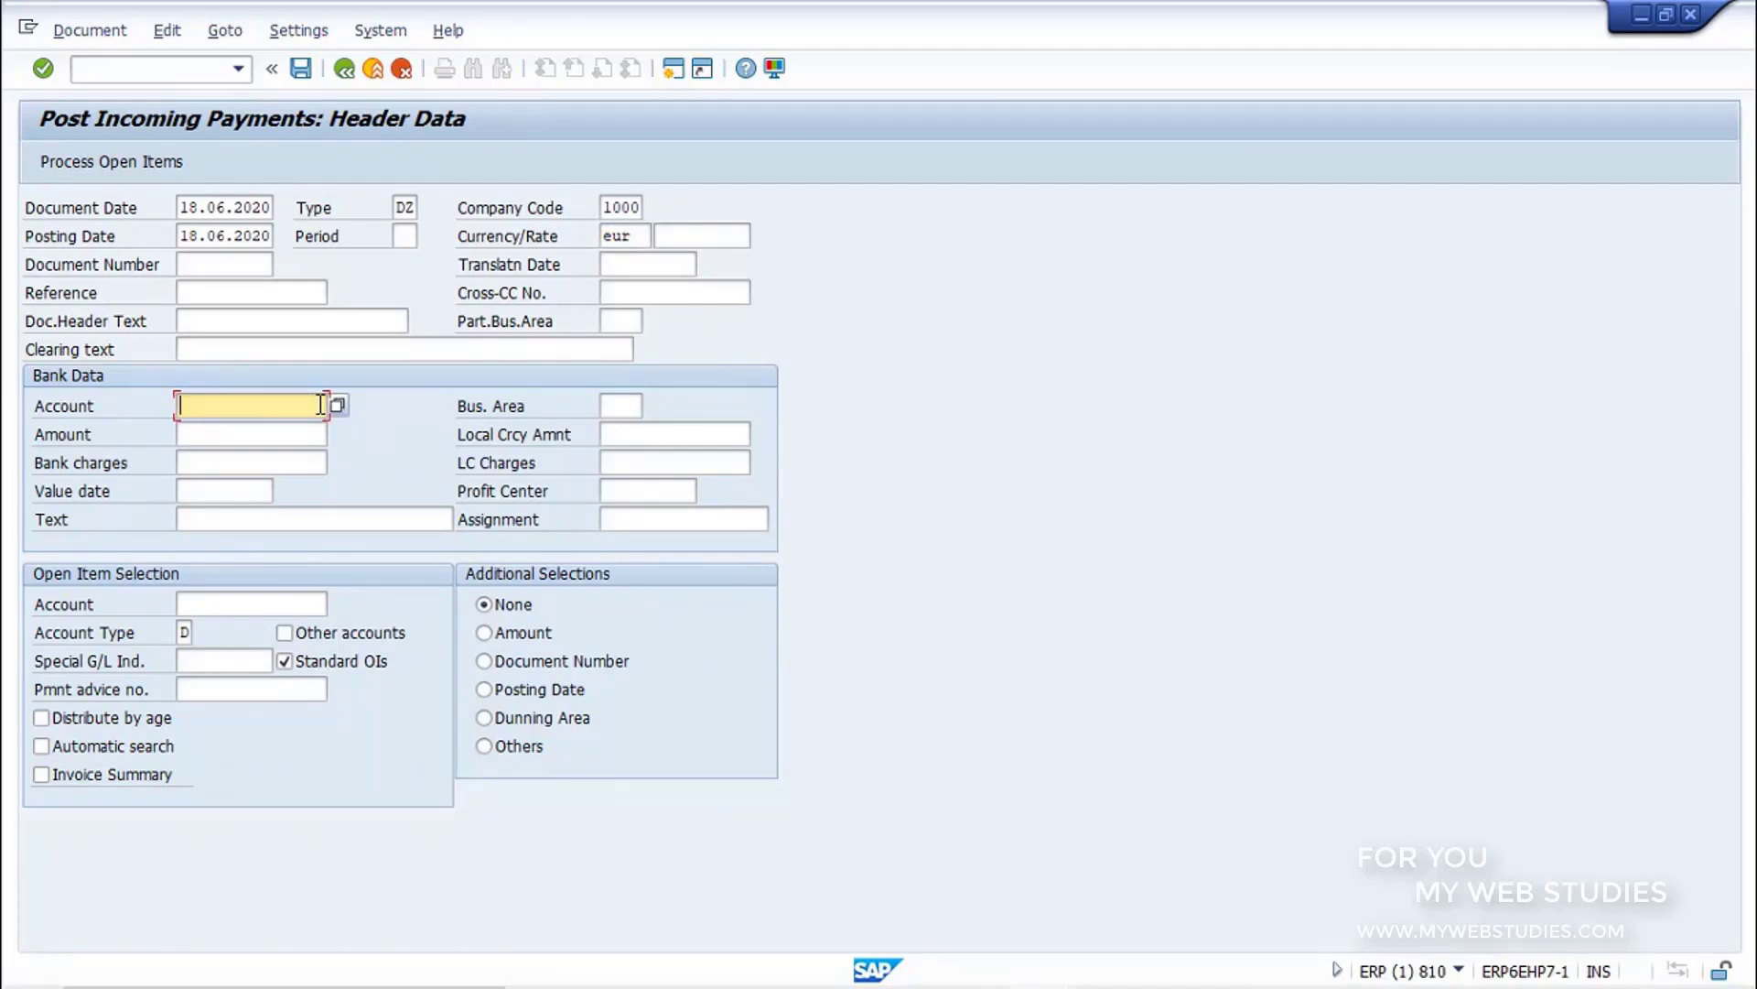
pyautogui.write('285000')
pyautogui.click(326, 432)
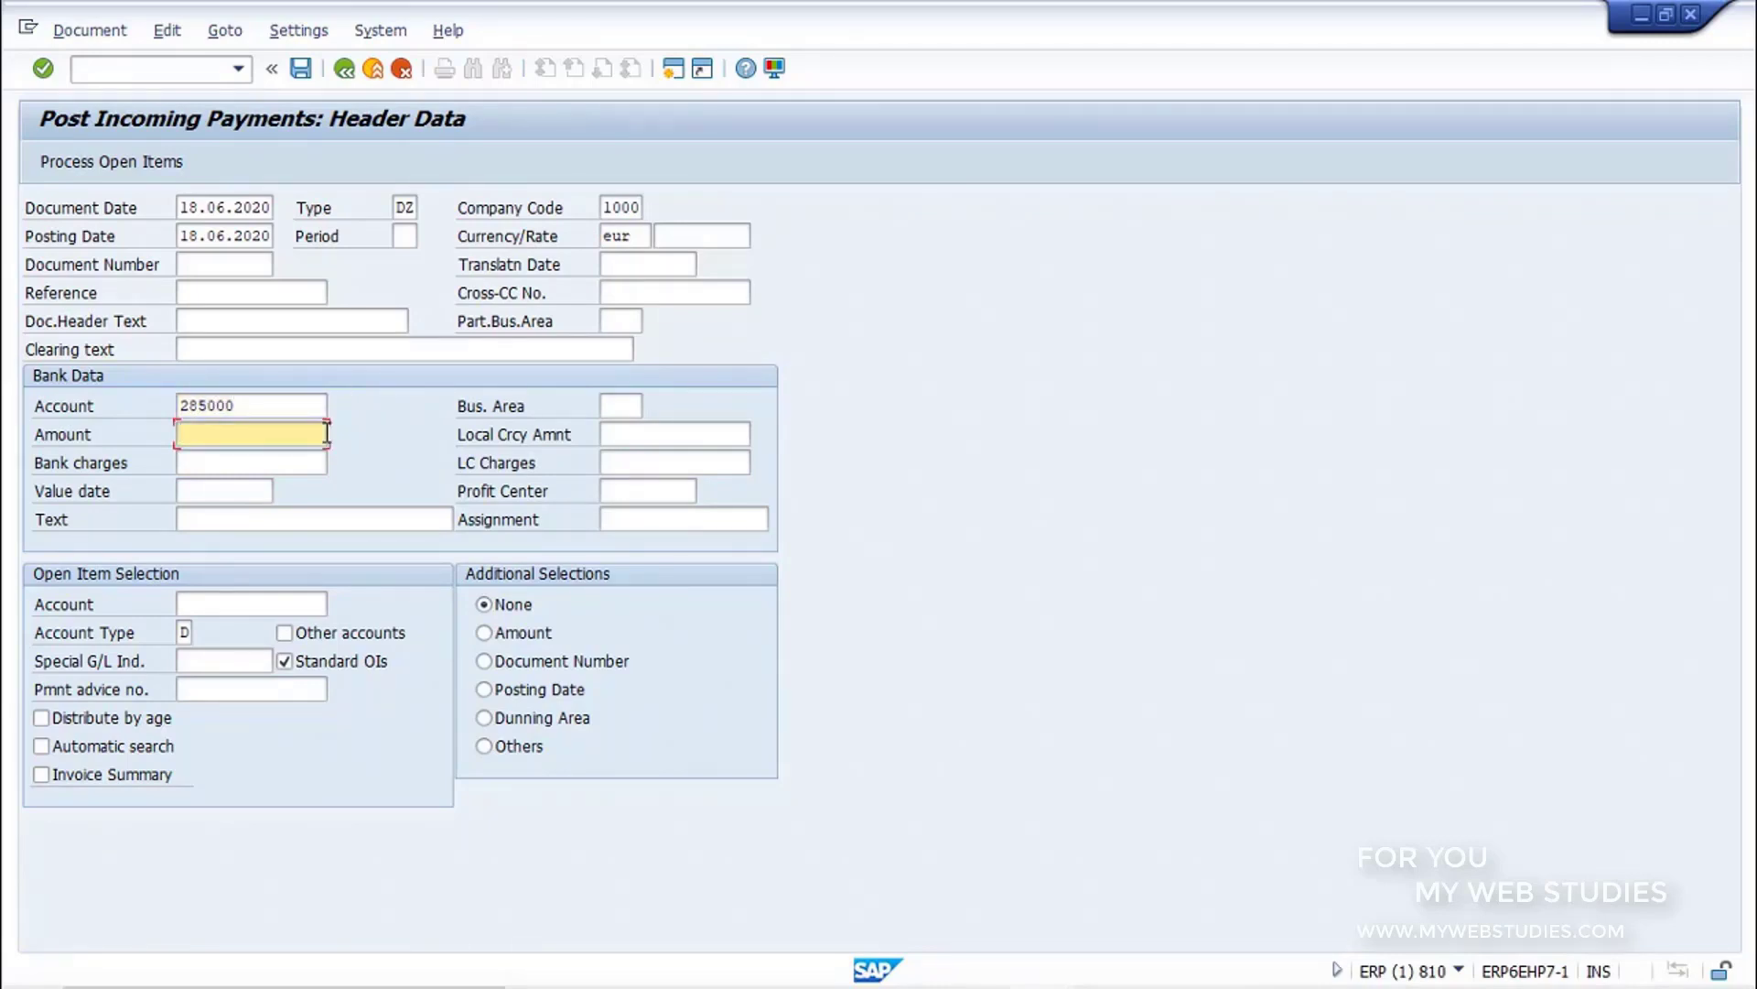
pyautogui.write('18000')
# Step: Enter the customer's account number for open item selection and review the account types, keeping D (Customers)
pyautogui.click(327, 606)
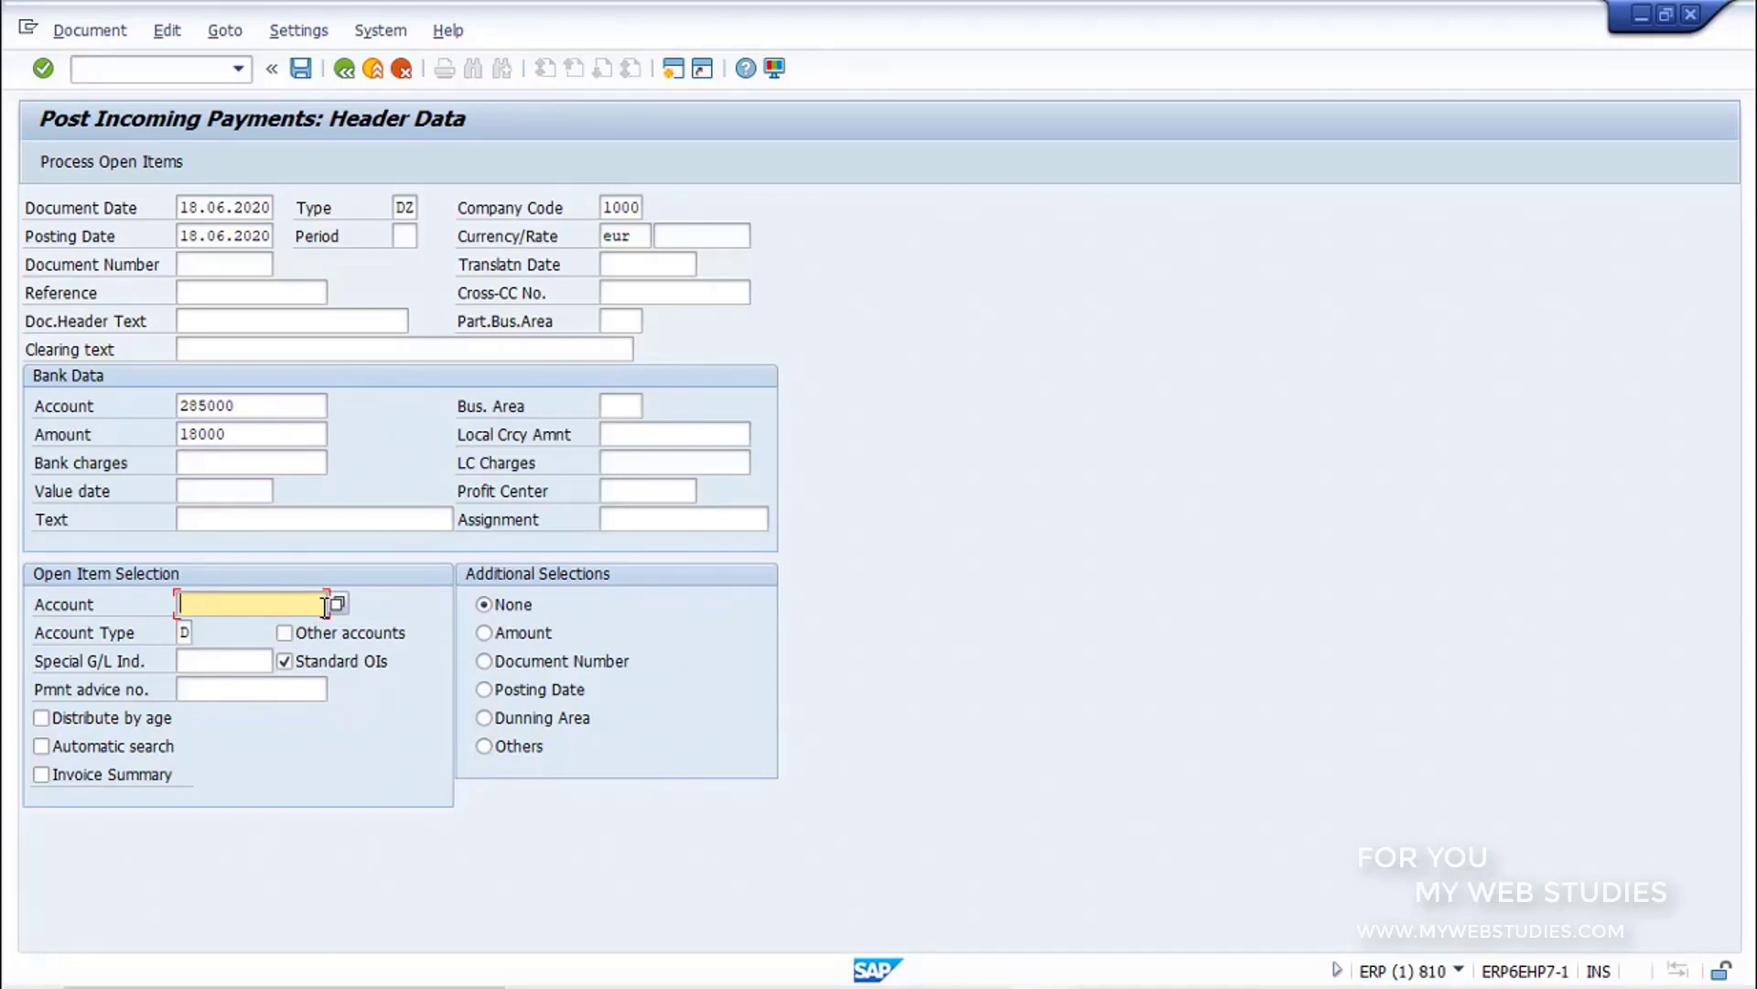
pyautogui.write('50000043')
pyautogui.click(181, 632)
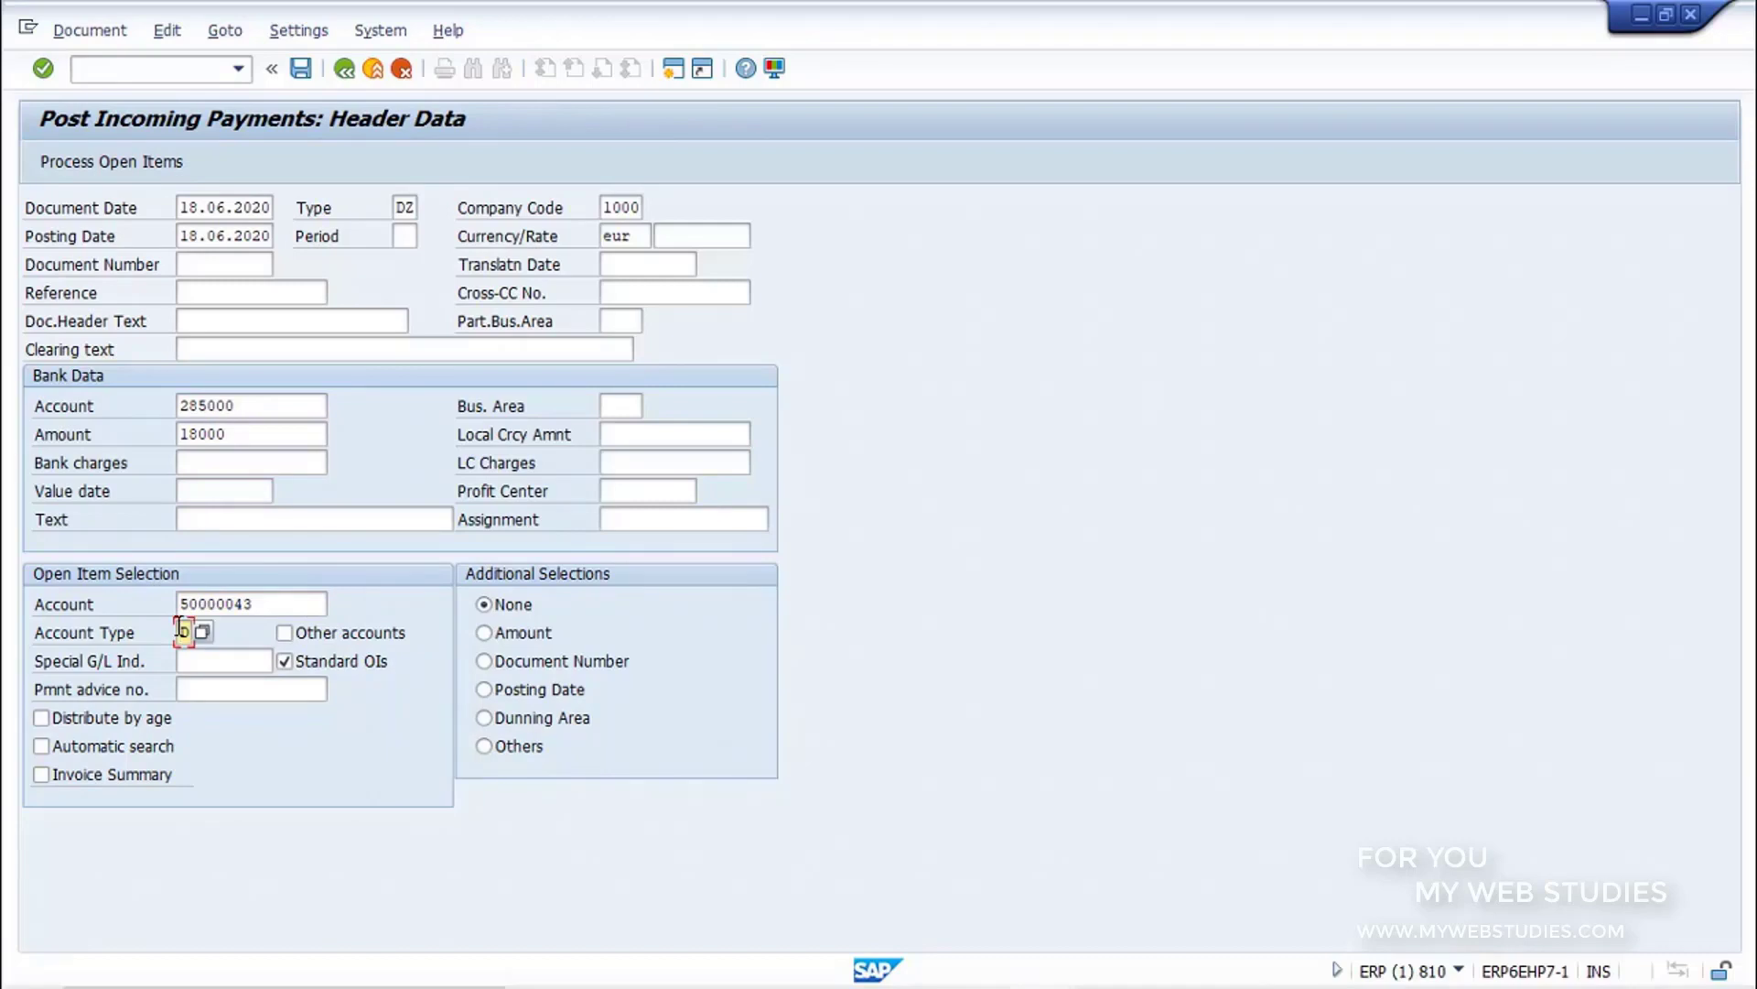
pyautogui.click(203, 632)
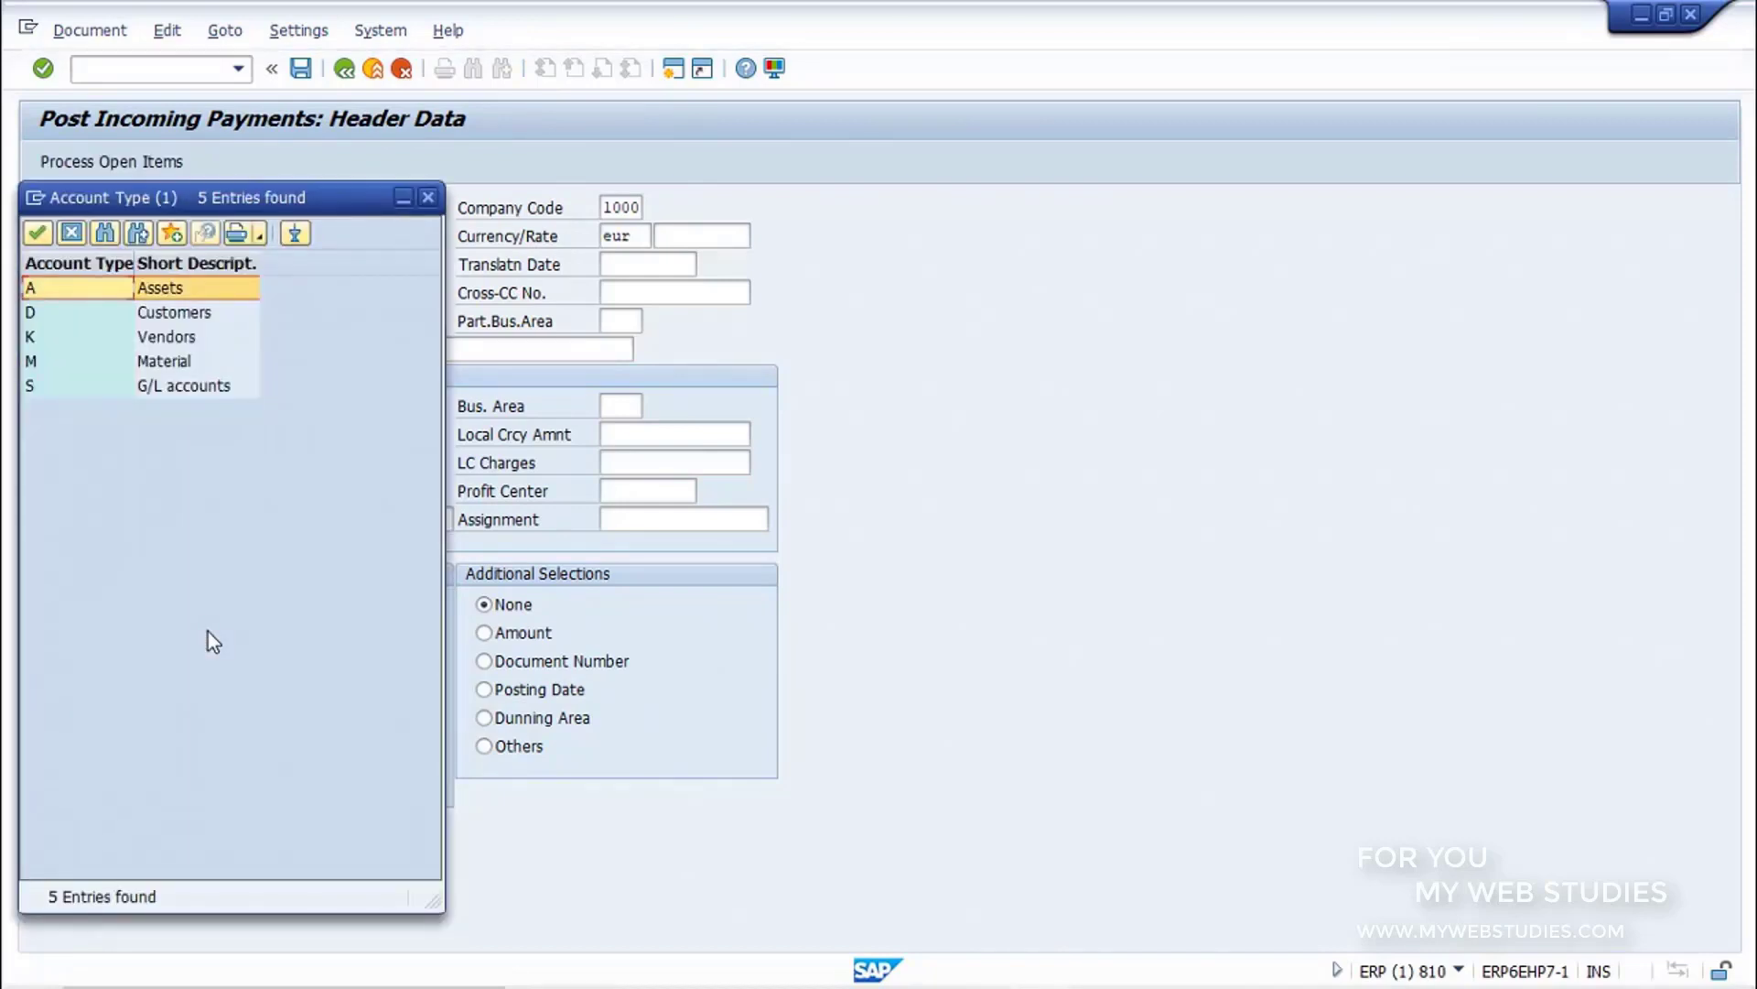
pyautogui.click(238, 317)
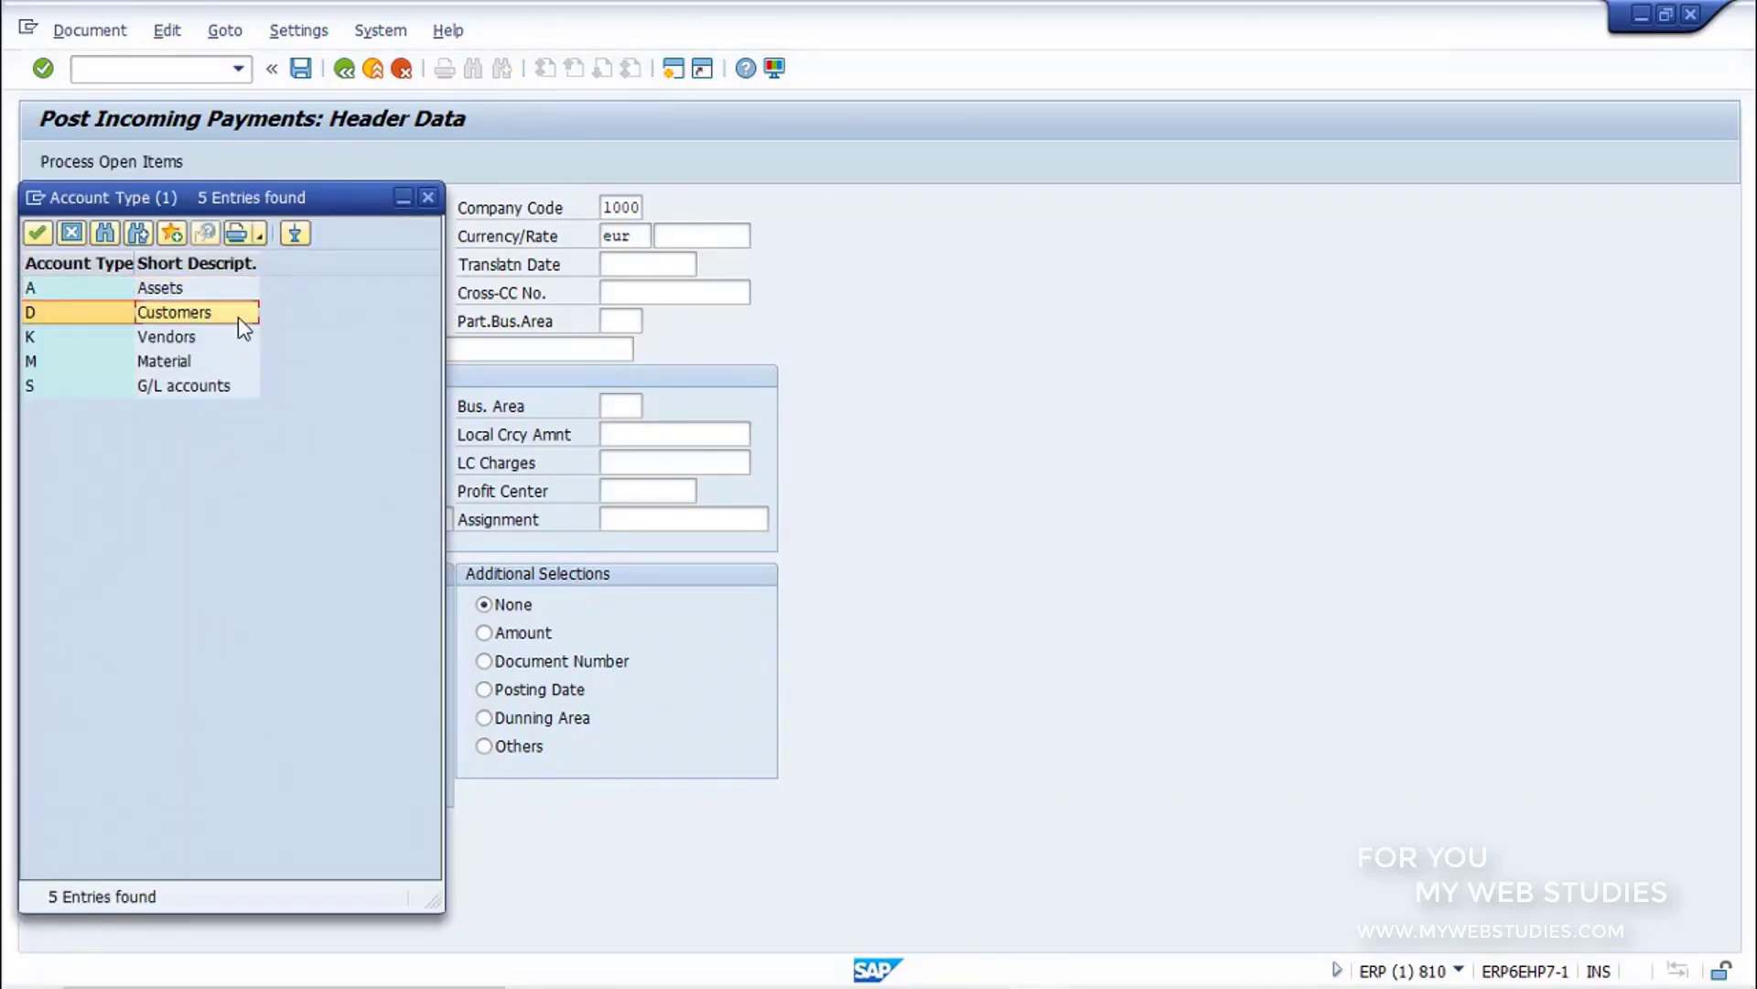
pyautogui.click(427, 199)
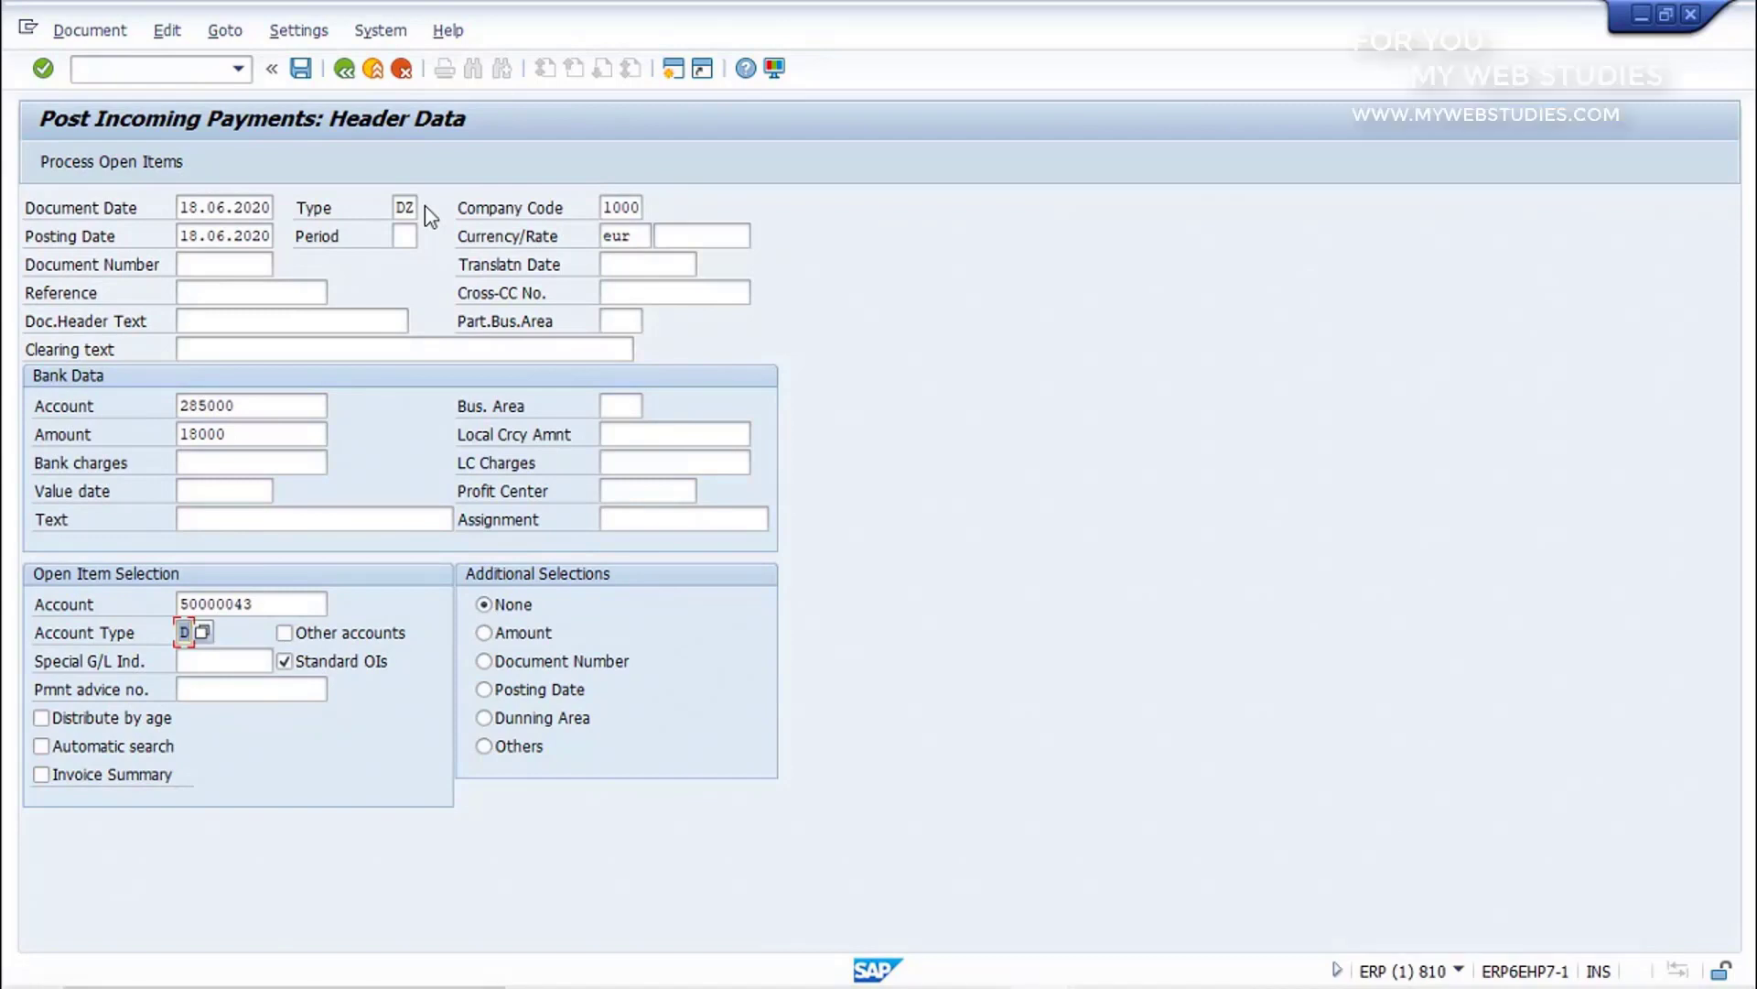
# Step: Process the customer's open items, check the item's document and gross amount against the amount entered, and post the incoming payment
pyautogui.click(133, 161)
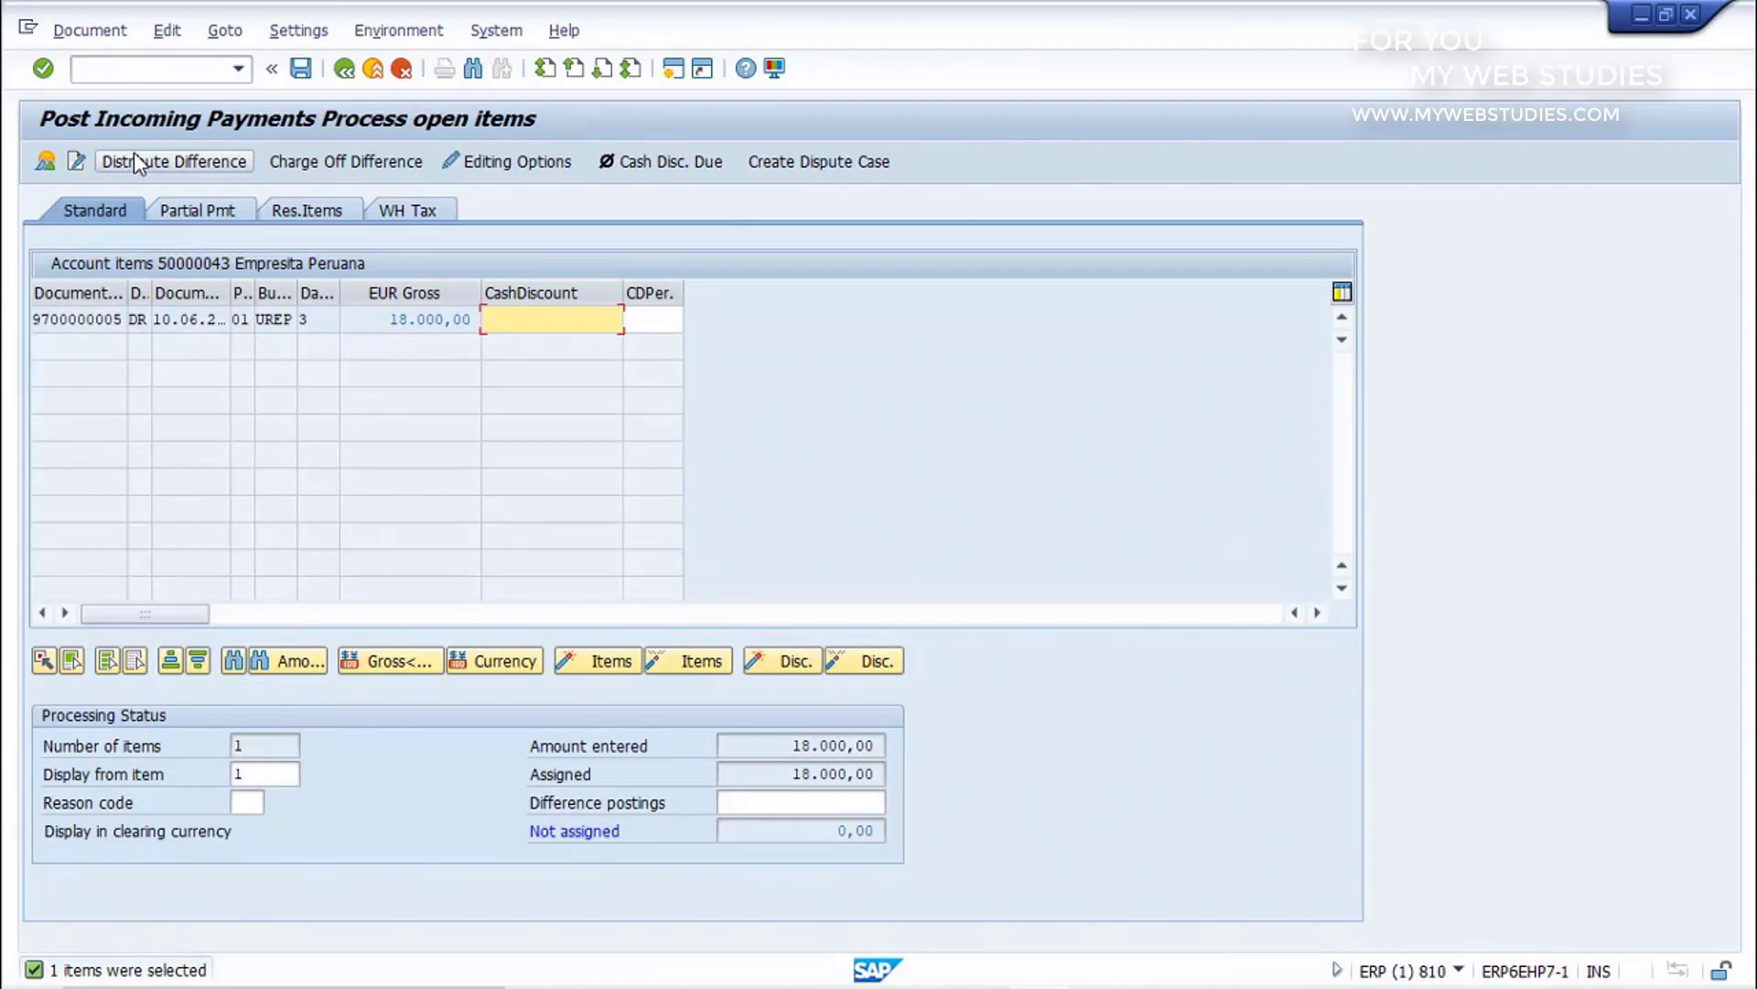
pyautogui.click(95, 317)
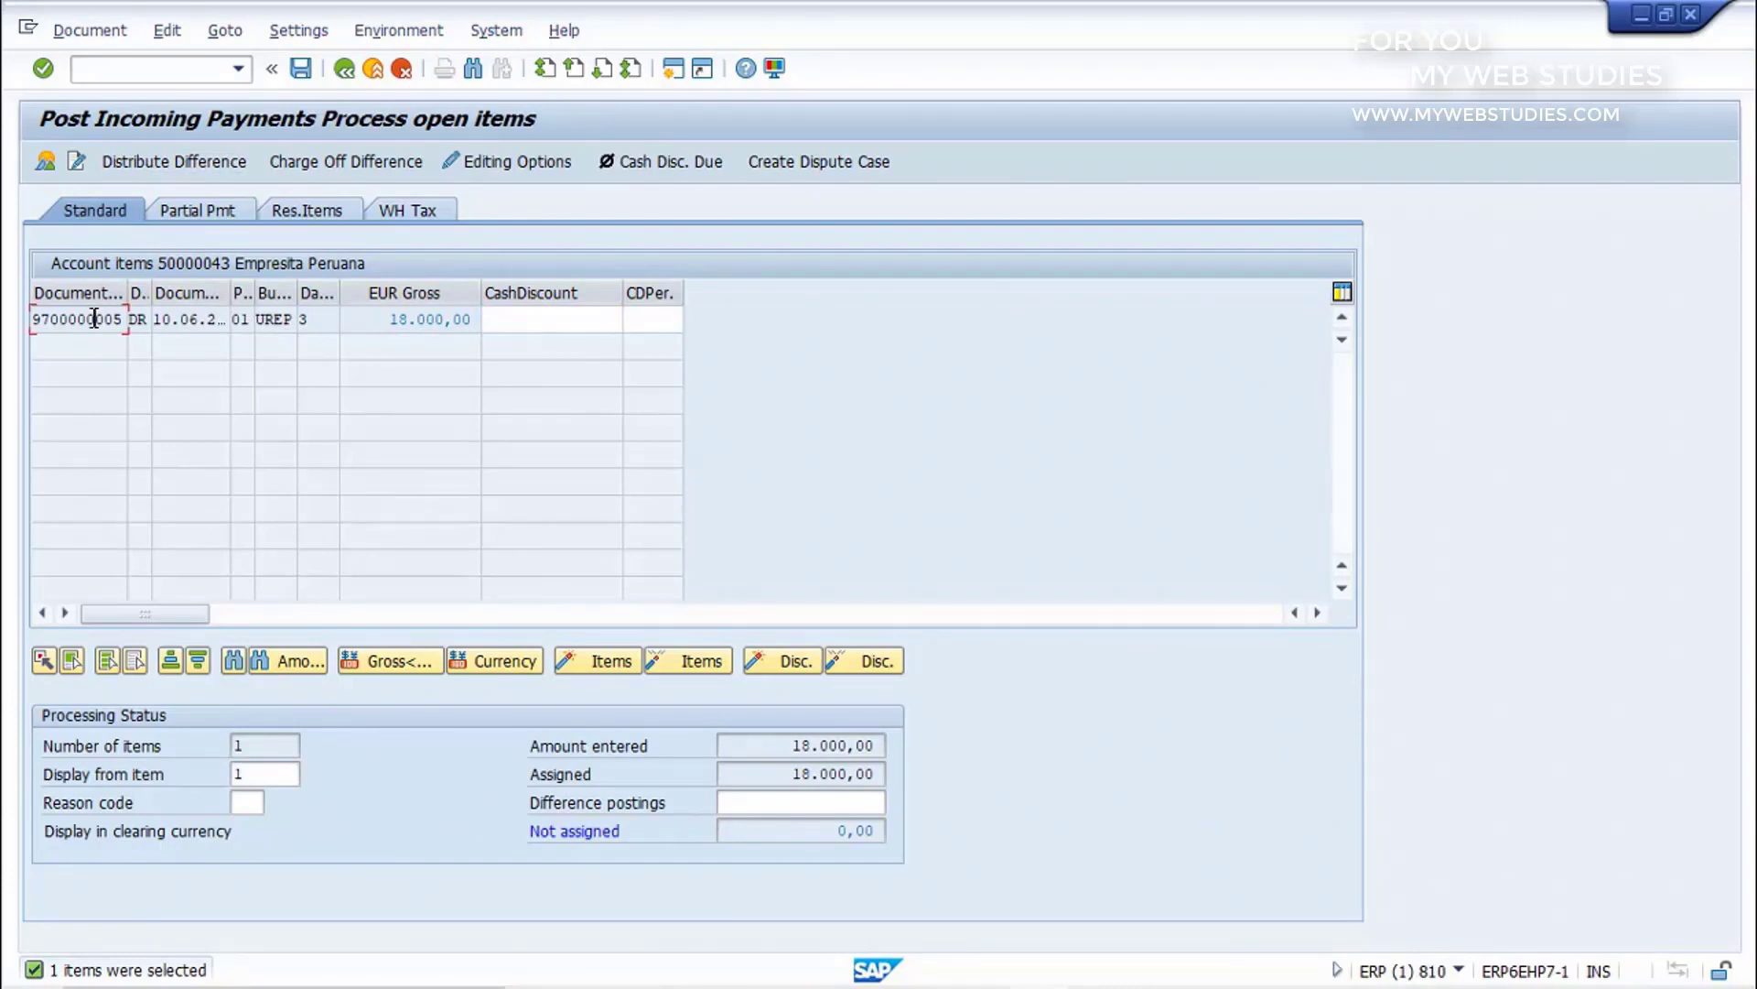
pyautogui.click(376, 317)
pyautogui.click(789, 747)
pyautogui.click(303, 79)
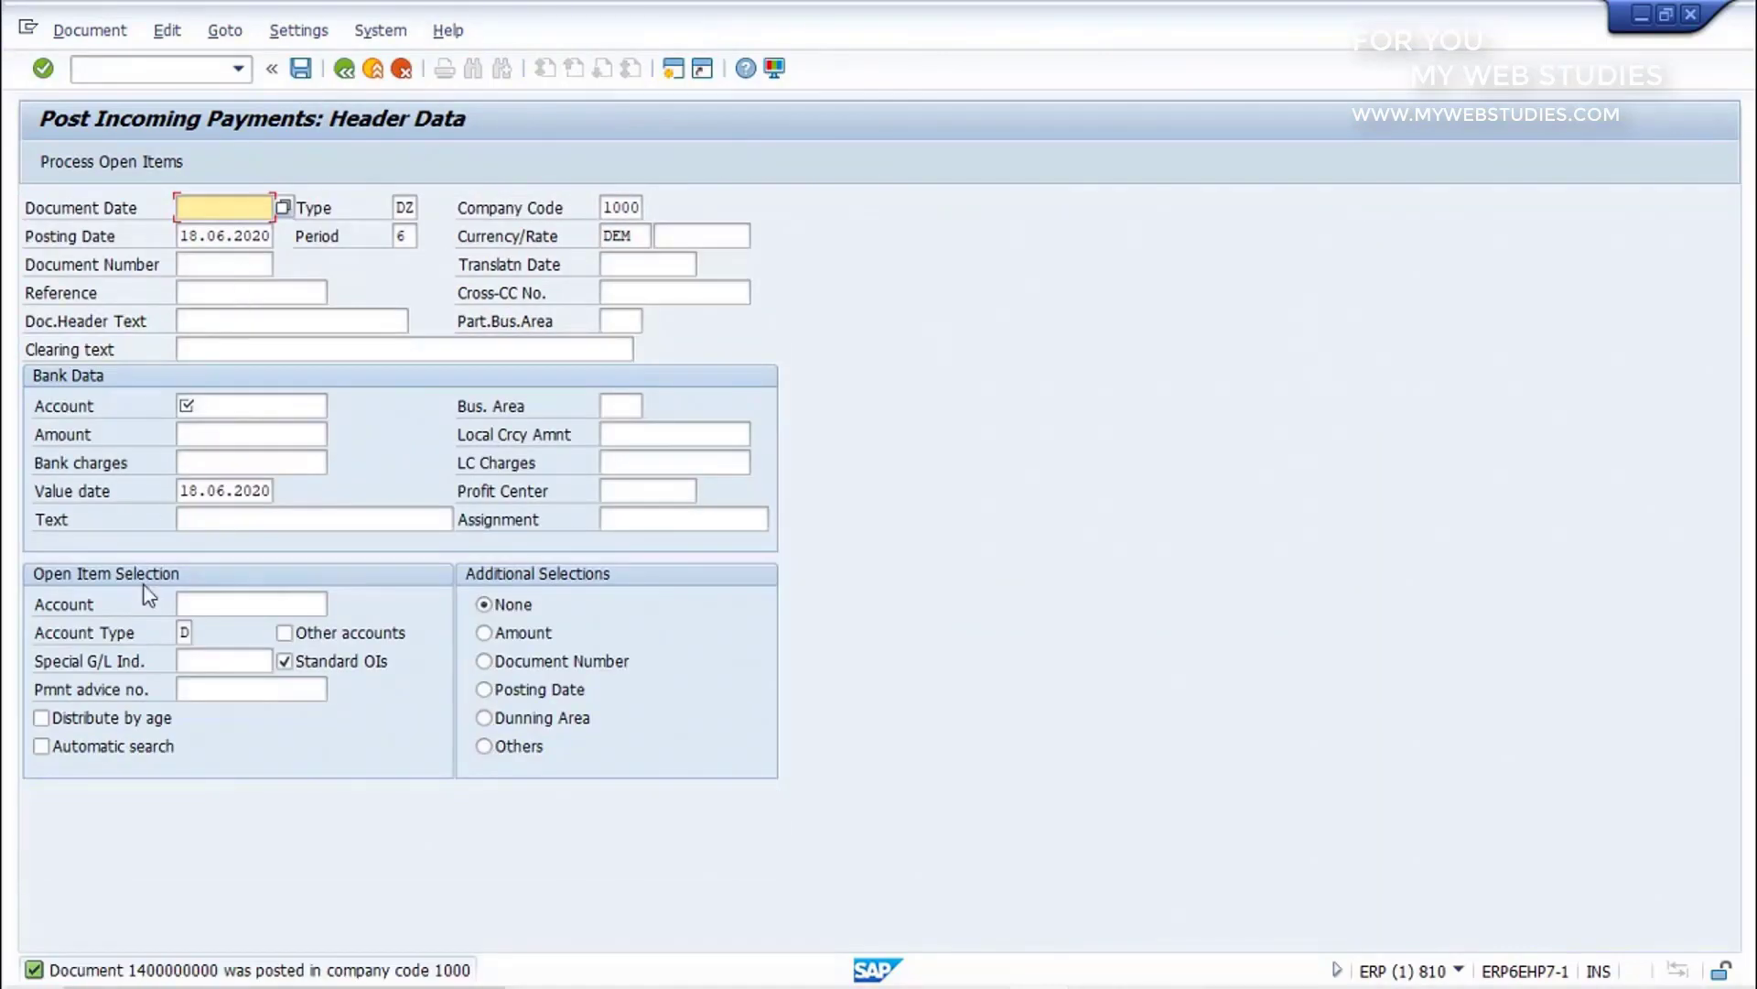
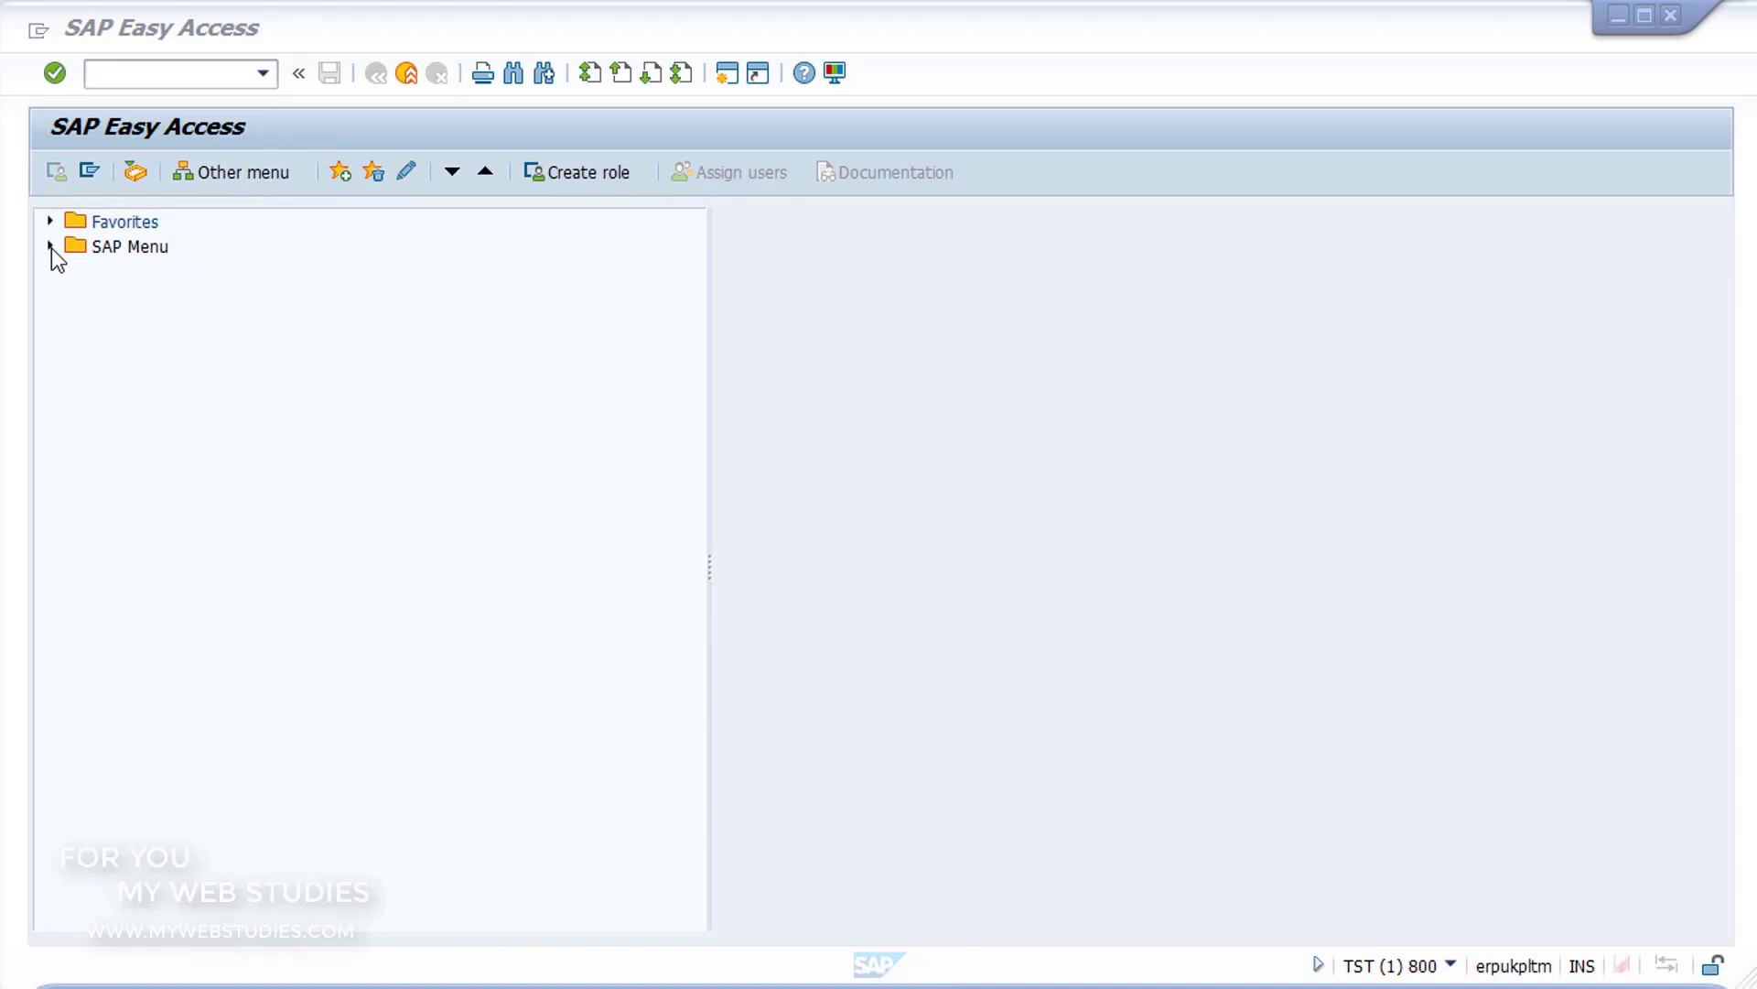
# Step: Open the FB70 - Invoice transaction from Document Entry under Accounting, Financial Accounting, Accounts Receivable
pyautogui.click(51, 247)
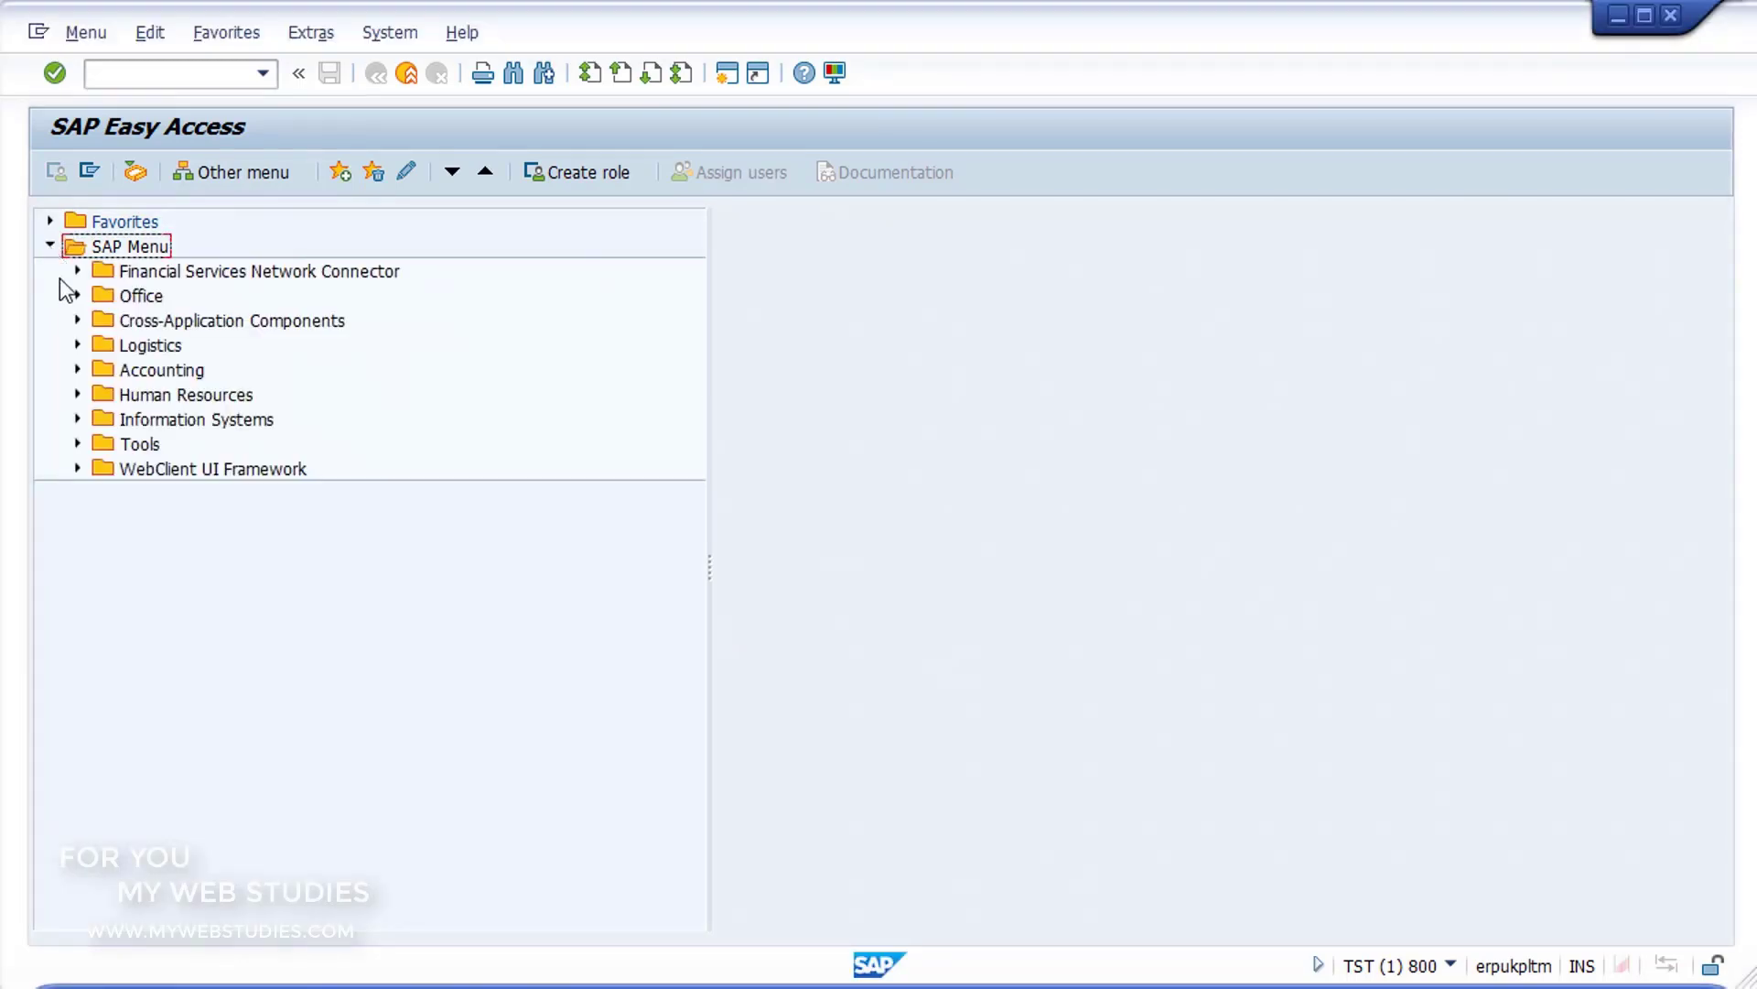
pyautogui.click(78, 369)
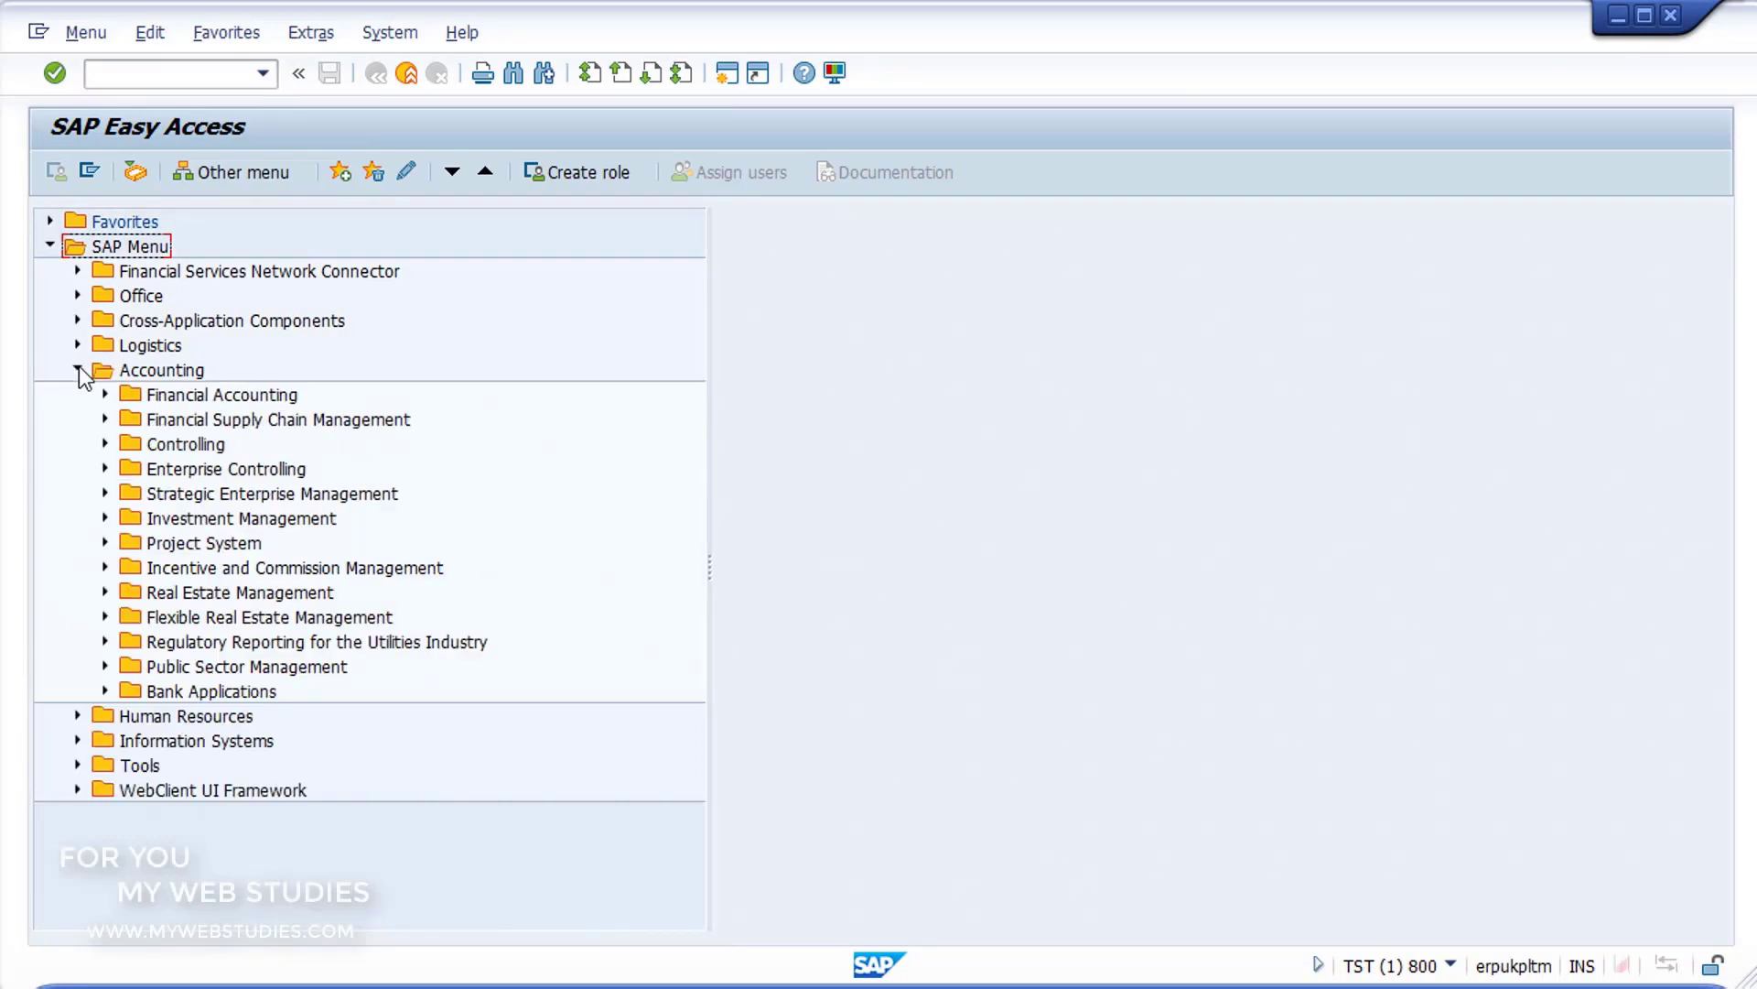
pyautogui.click(105, 394)
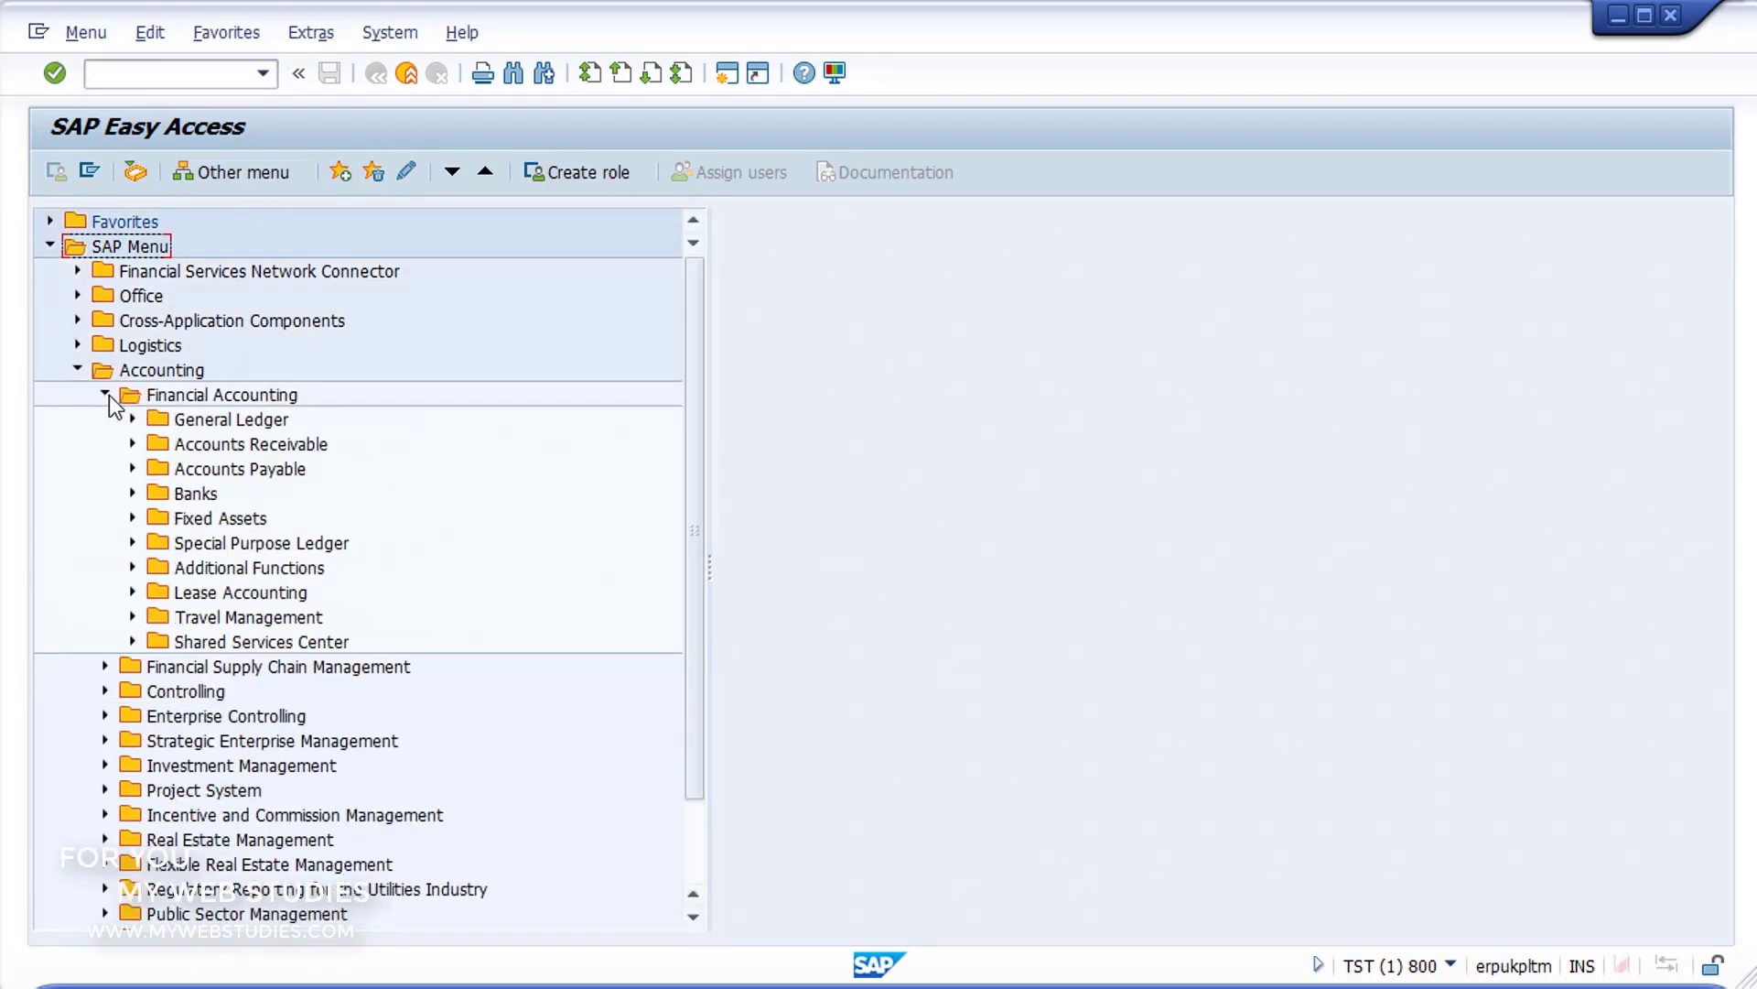
pyautogui.click(132, 444)
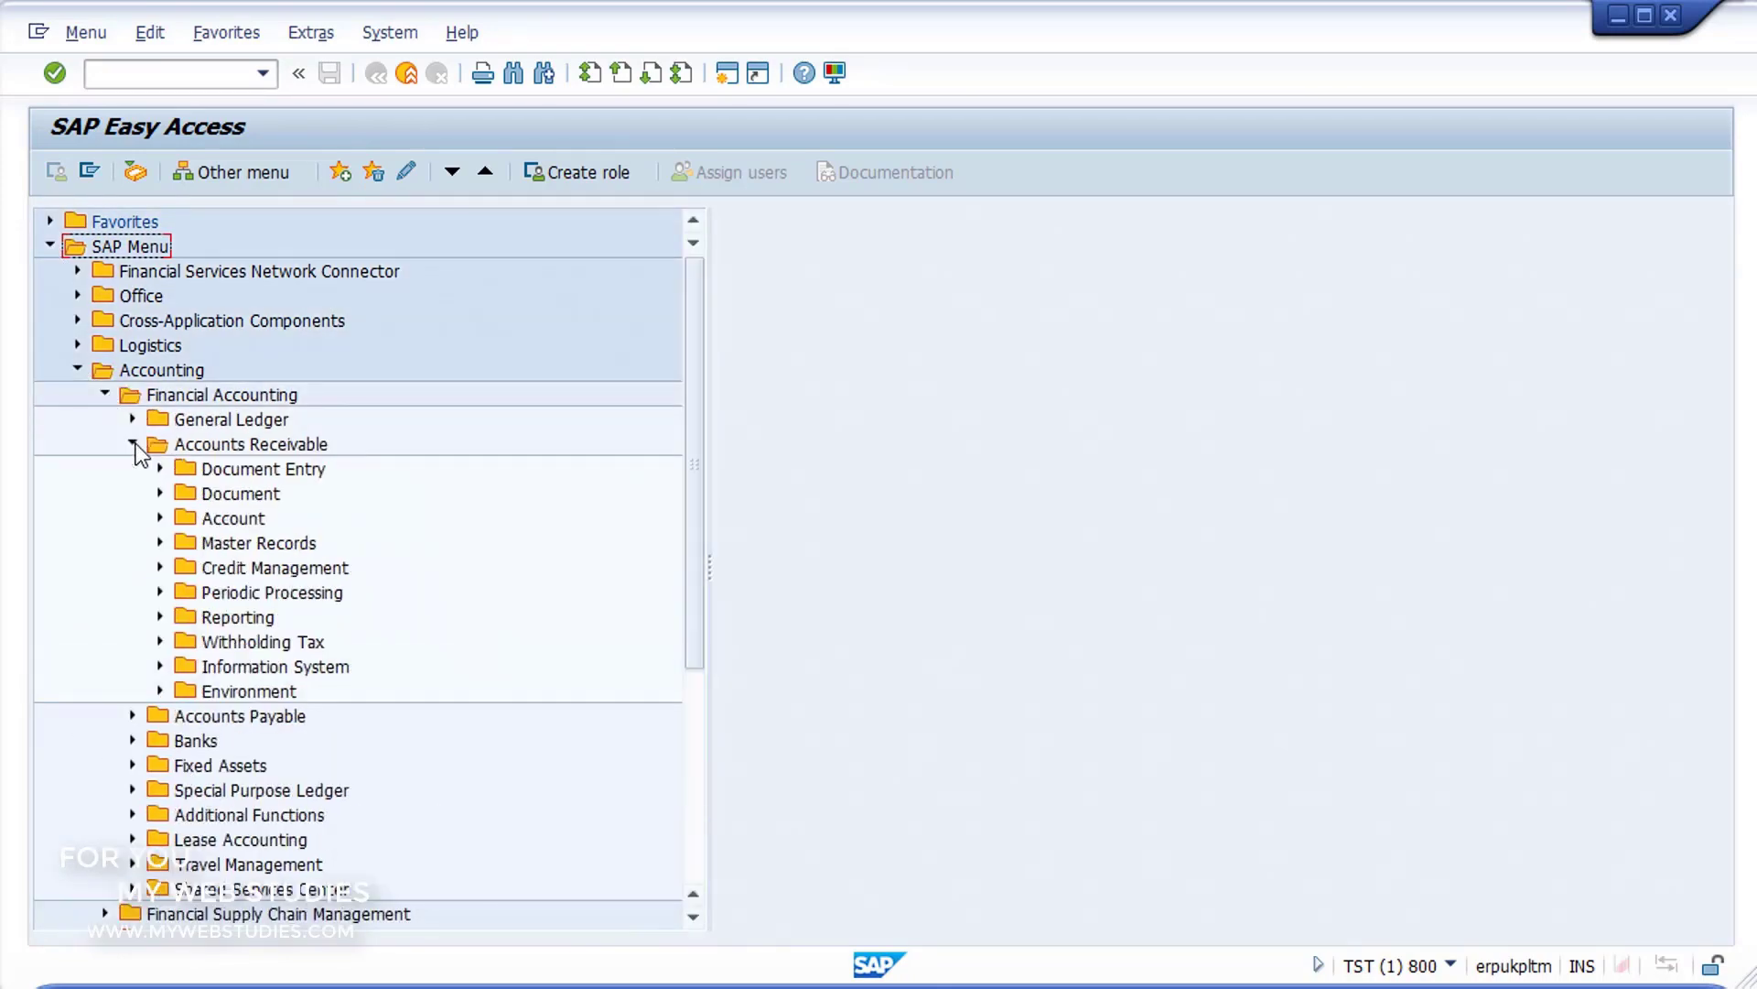
pyautogui.click(161, 468)
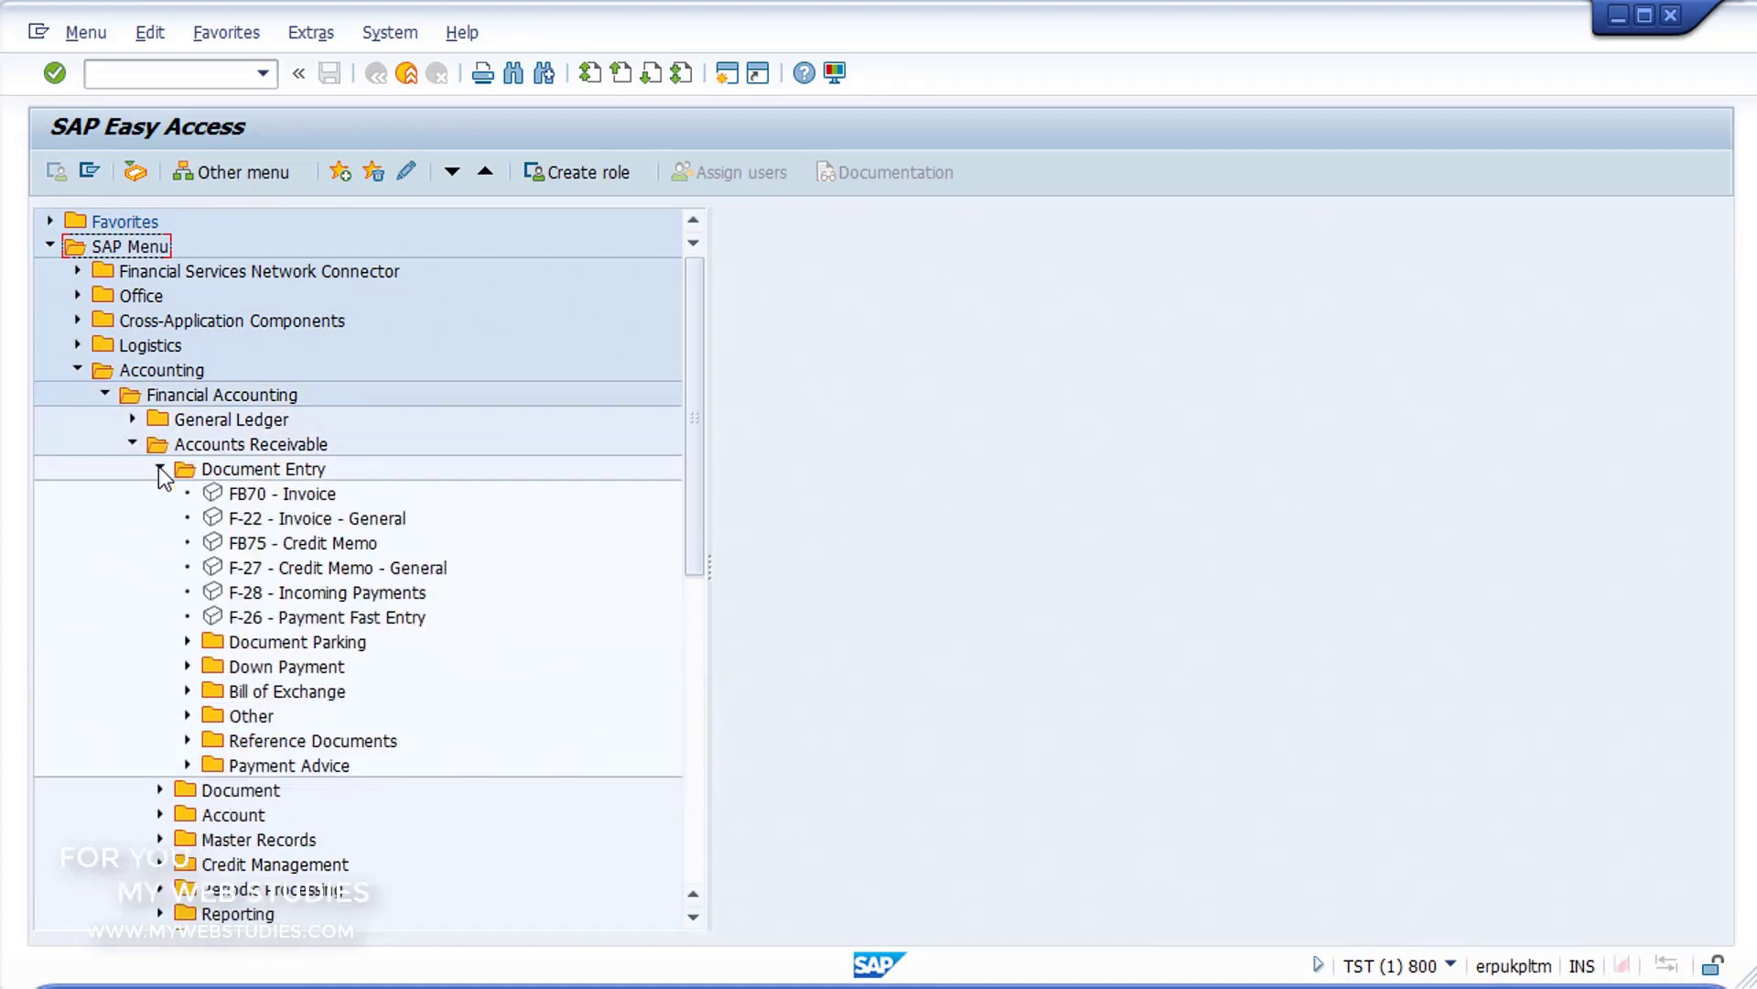
pyautogui.click(211, 497)
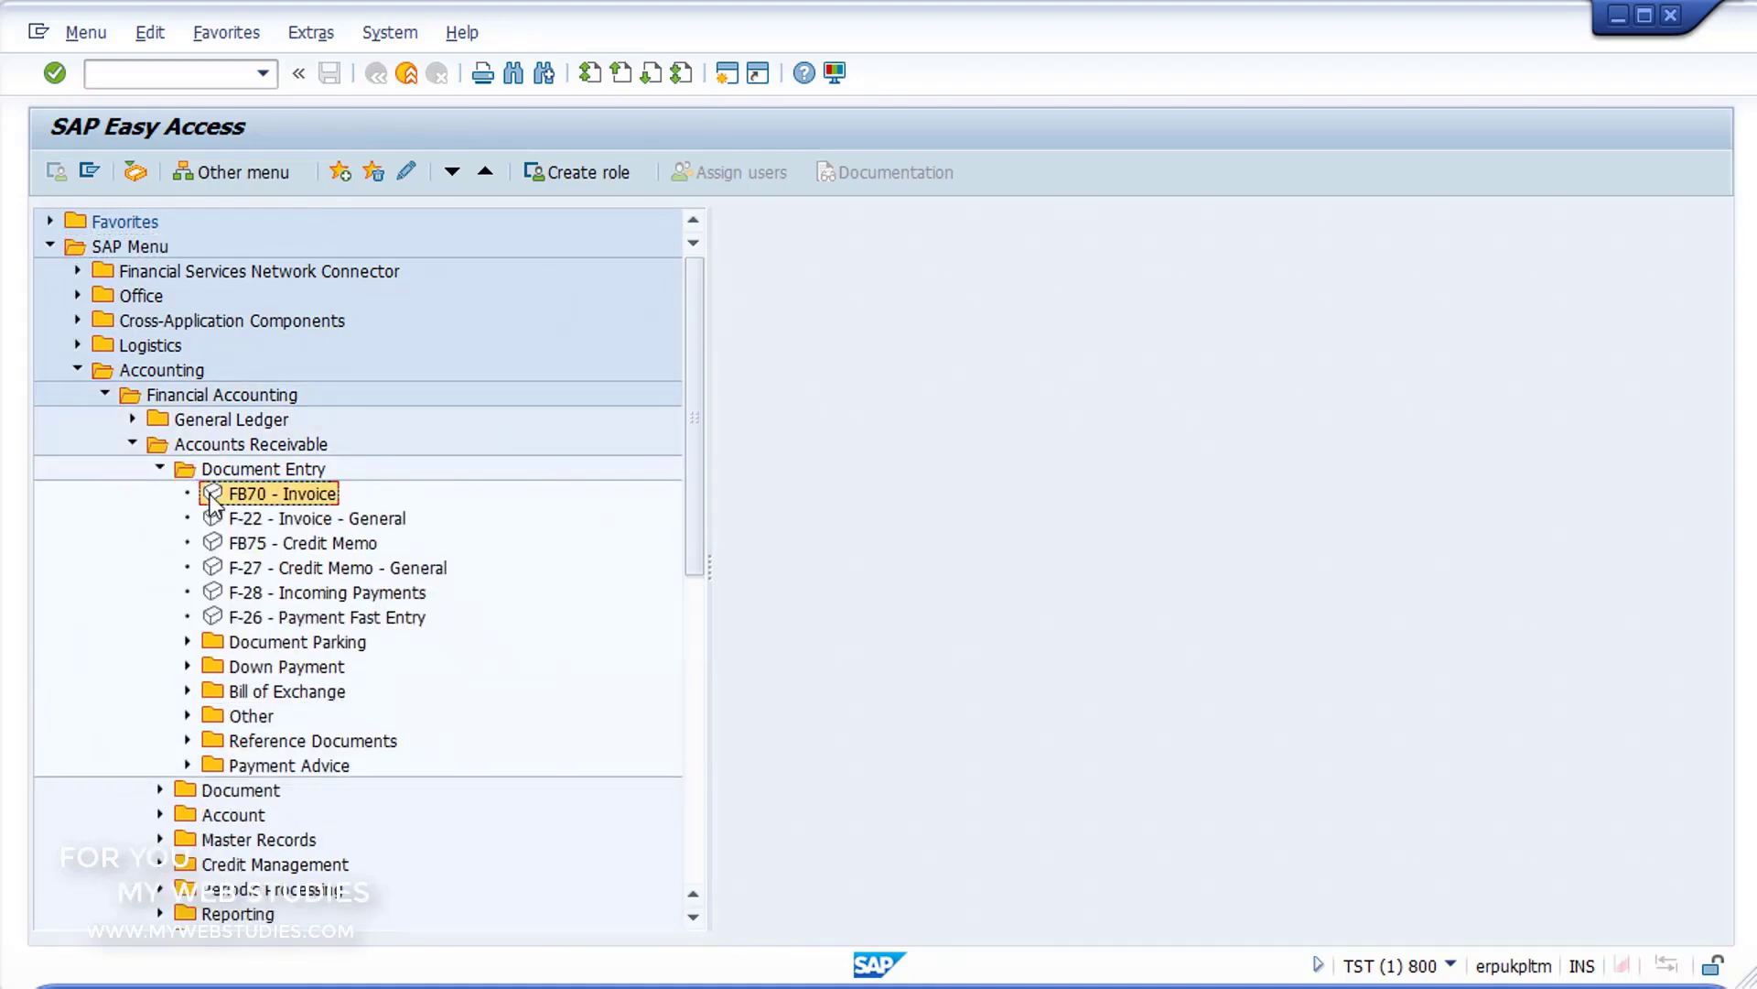
pyautogui.doubleClick(211, 497)
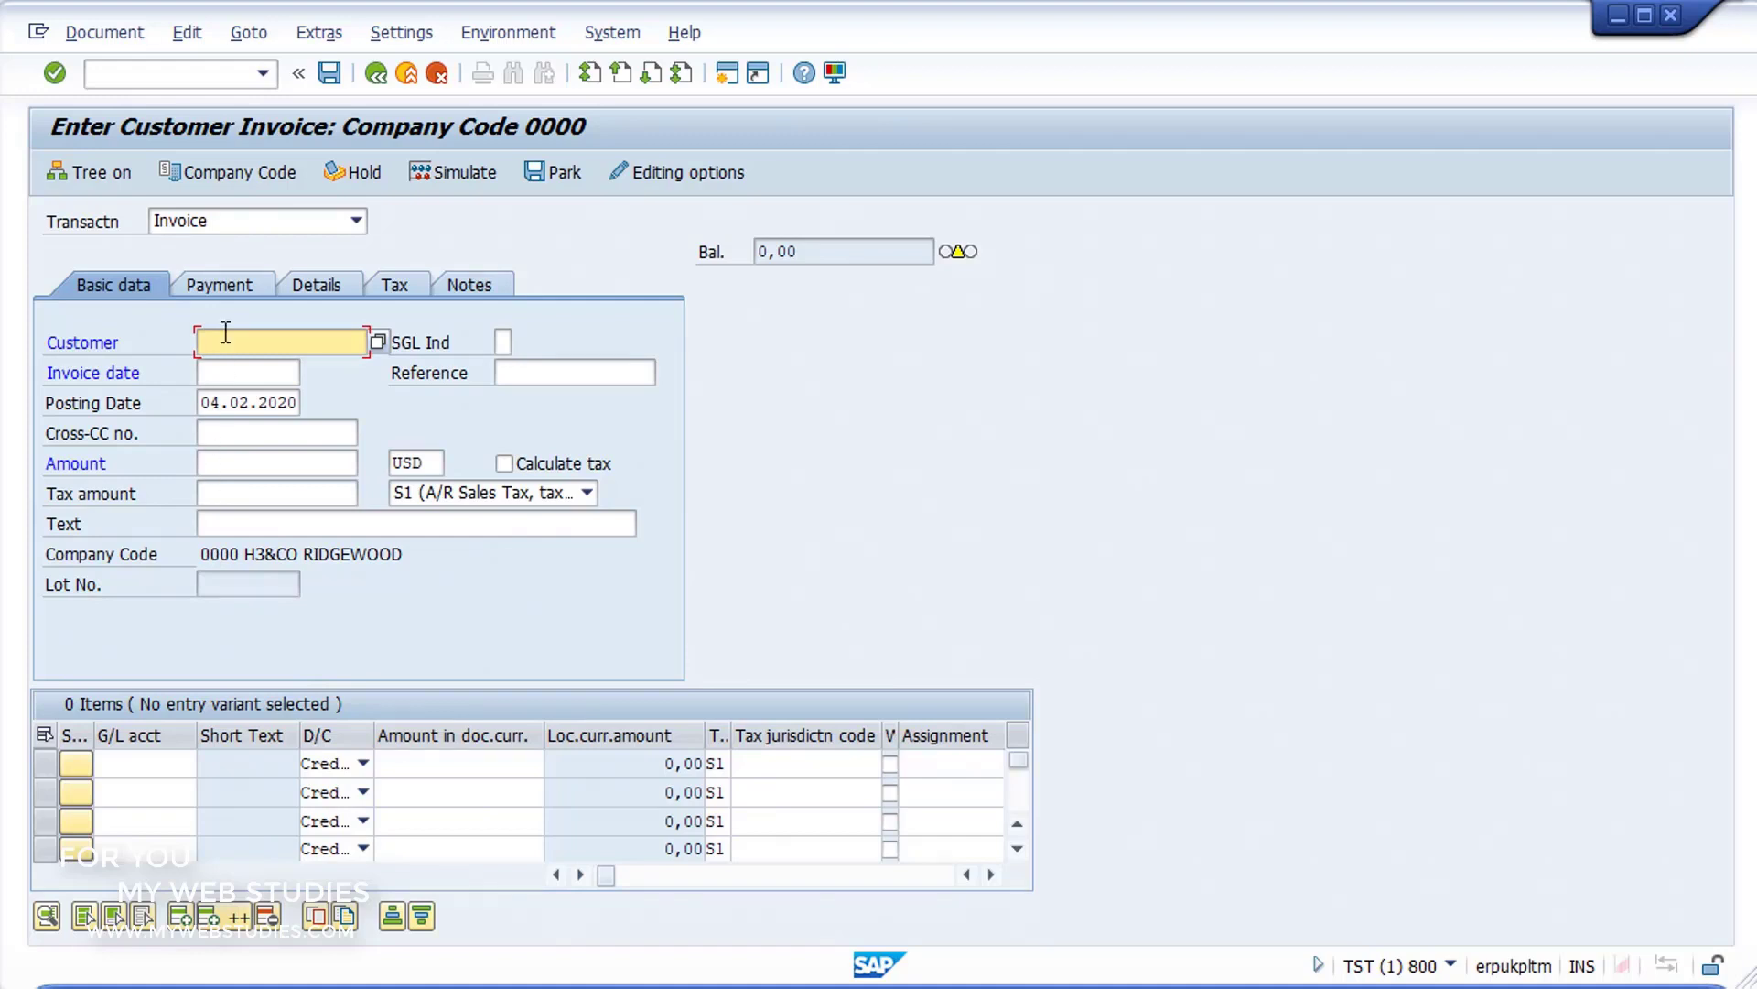
# Step: Set the customer invoice's company code to 1000
pyautogui.click(228, 174)
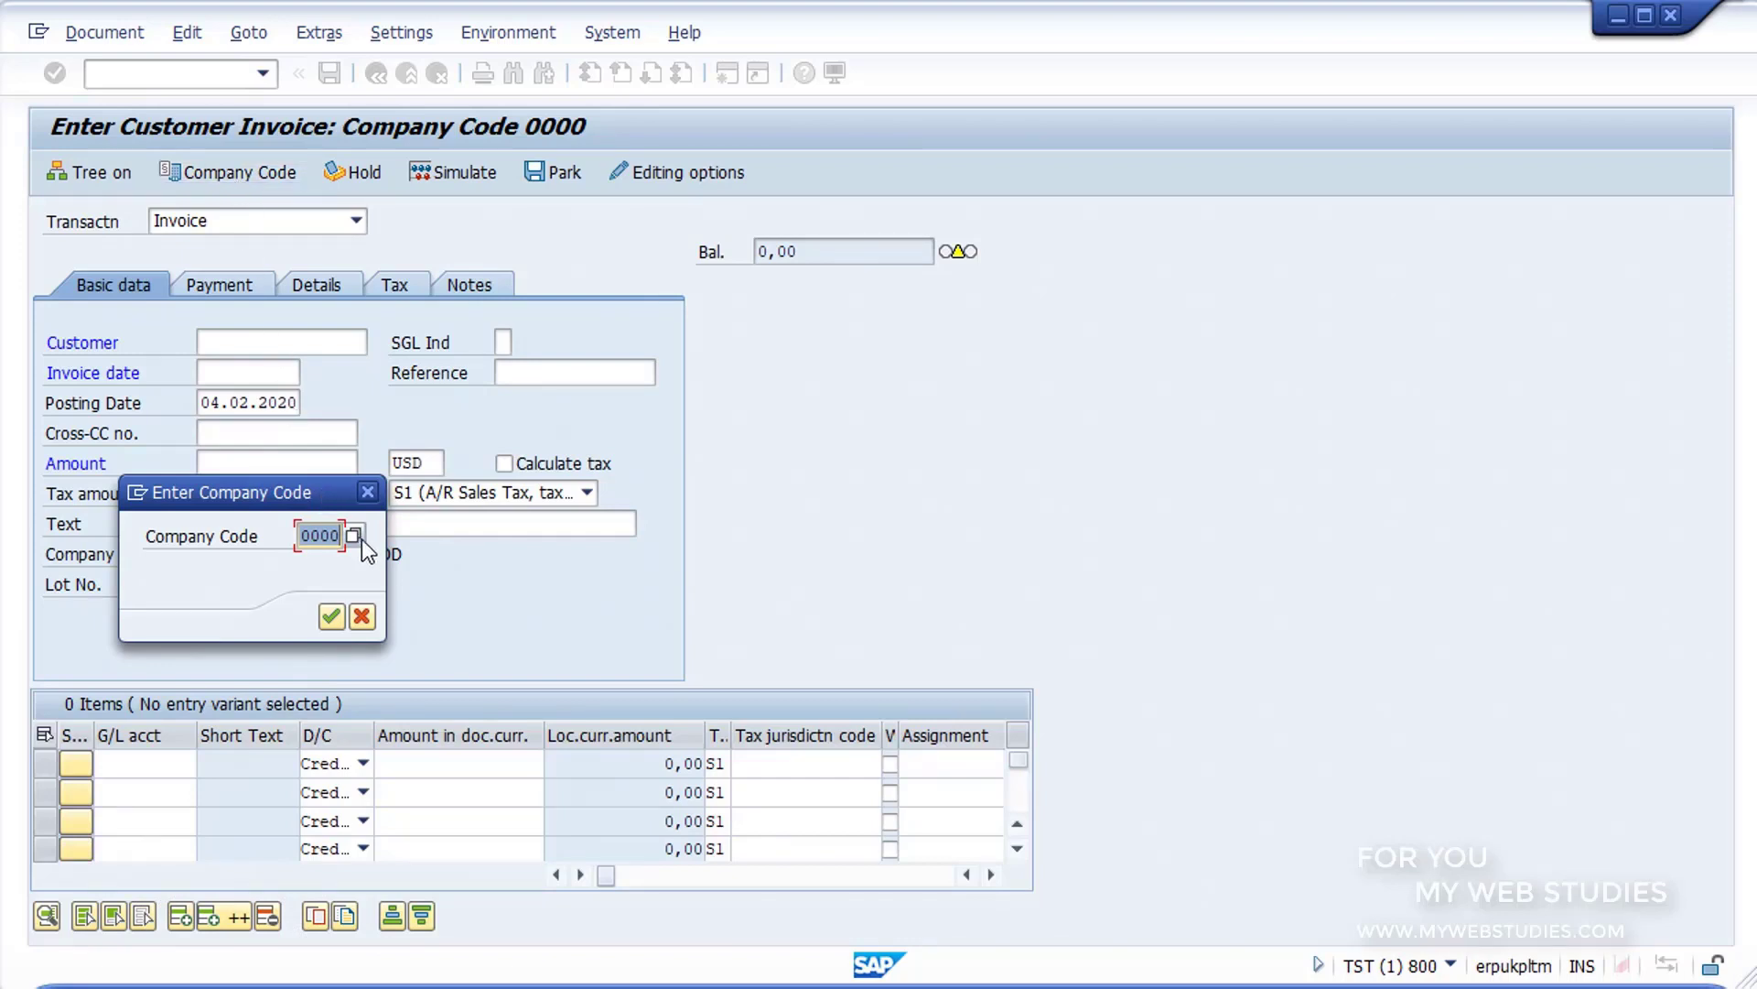
pyautogui.click(331, 533)
pyautogui.write('1')
pyautogui.click(333, 622)
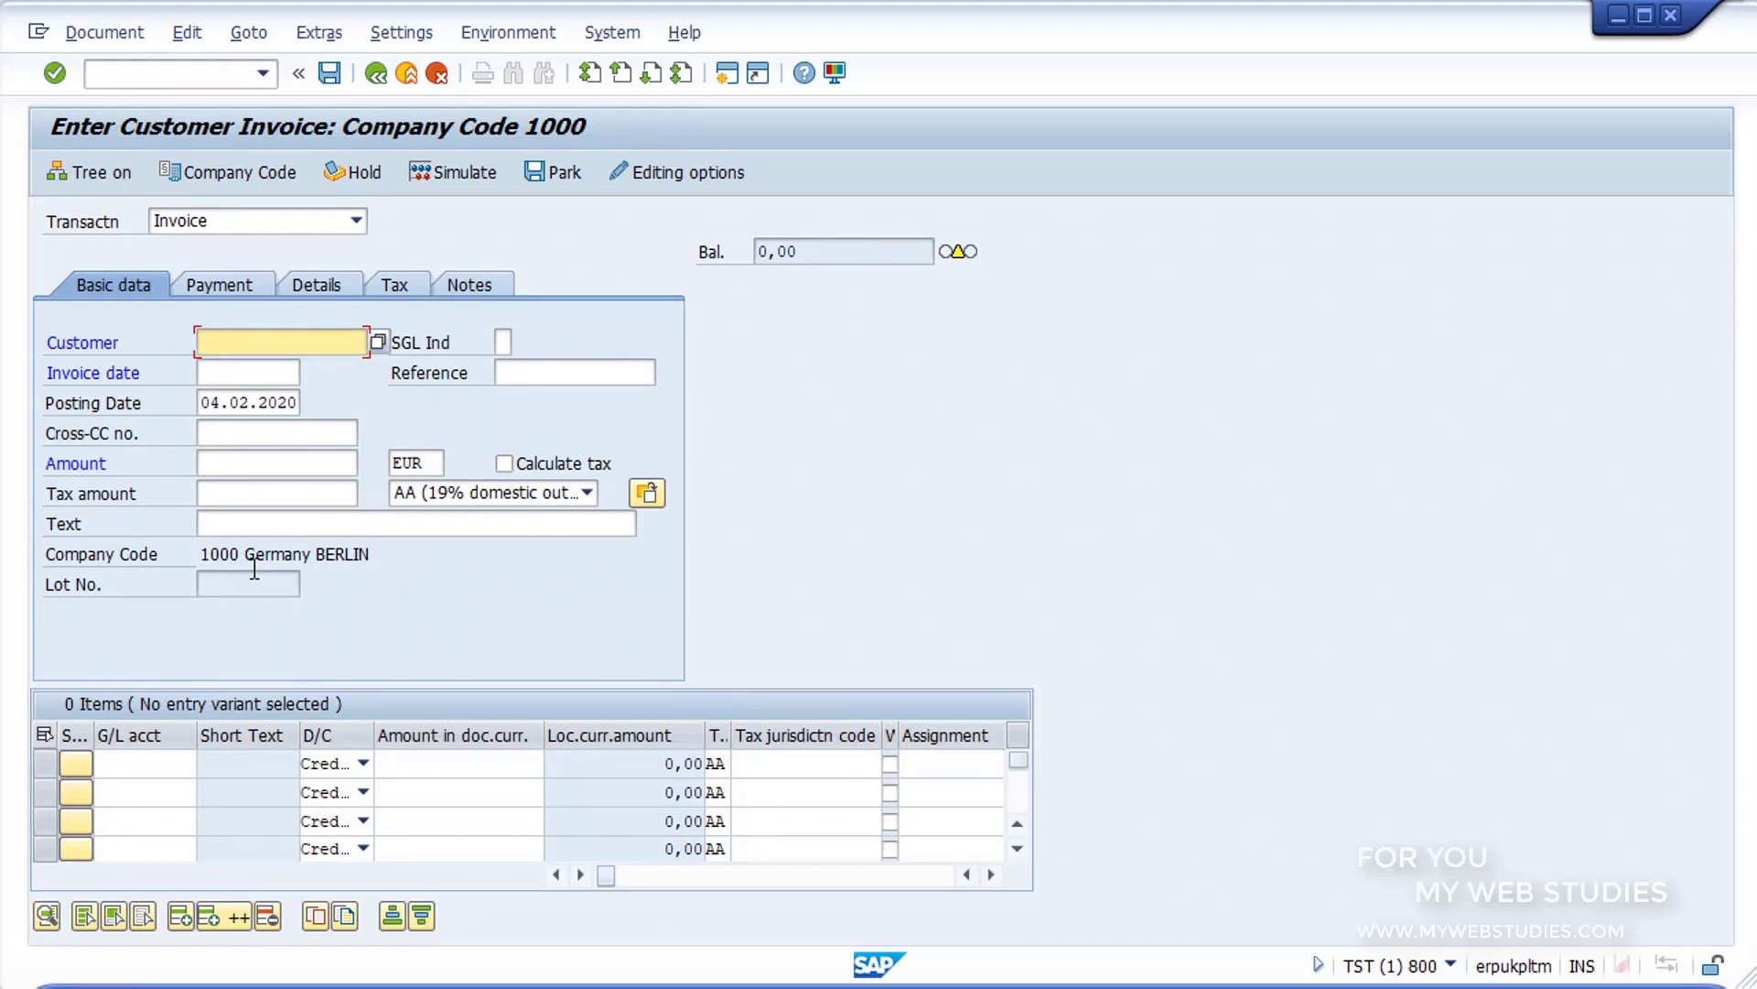
# Step: Look up customers by company code 1000 and choose HSA Netsolutions in Dresden as the invoice's customer
pyautogui.click(378, 343)
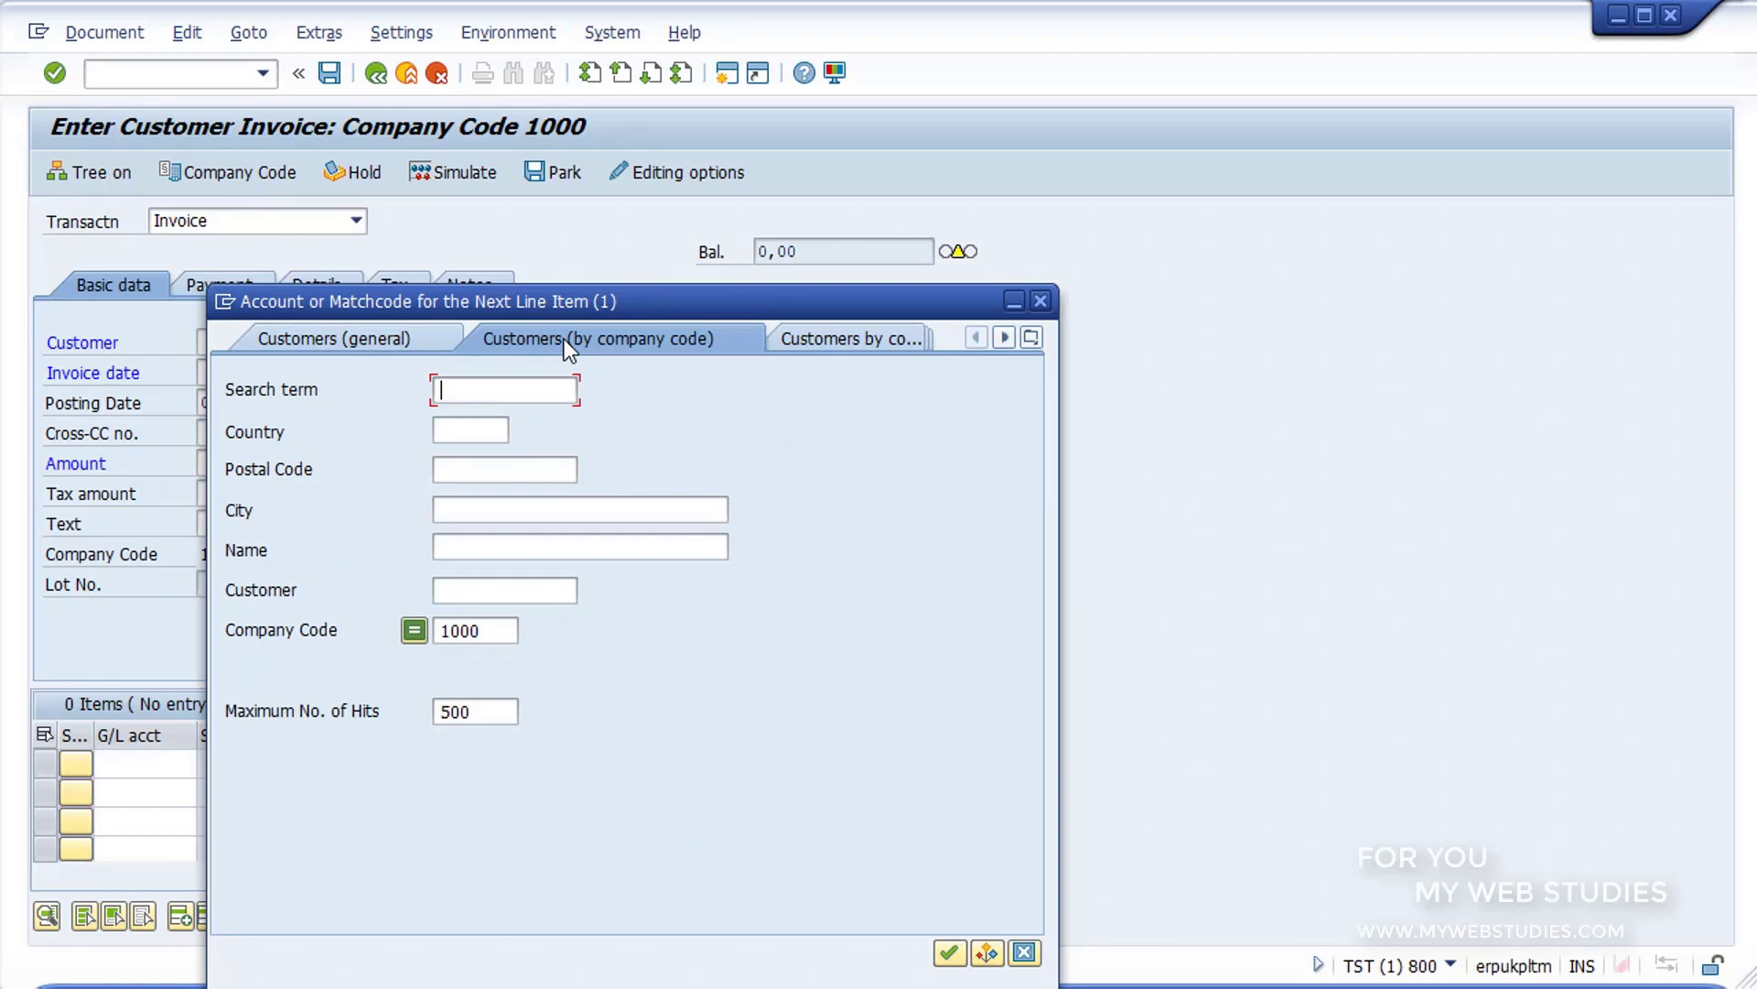
pyautogui.click(949, 952)
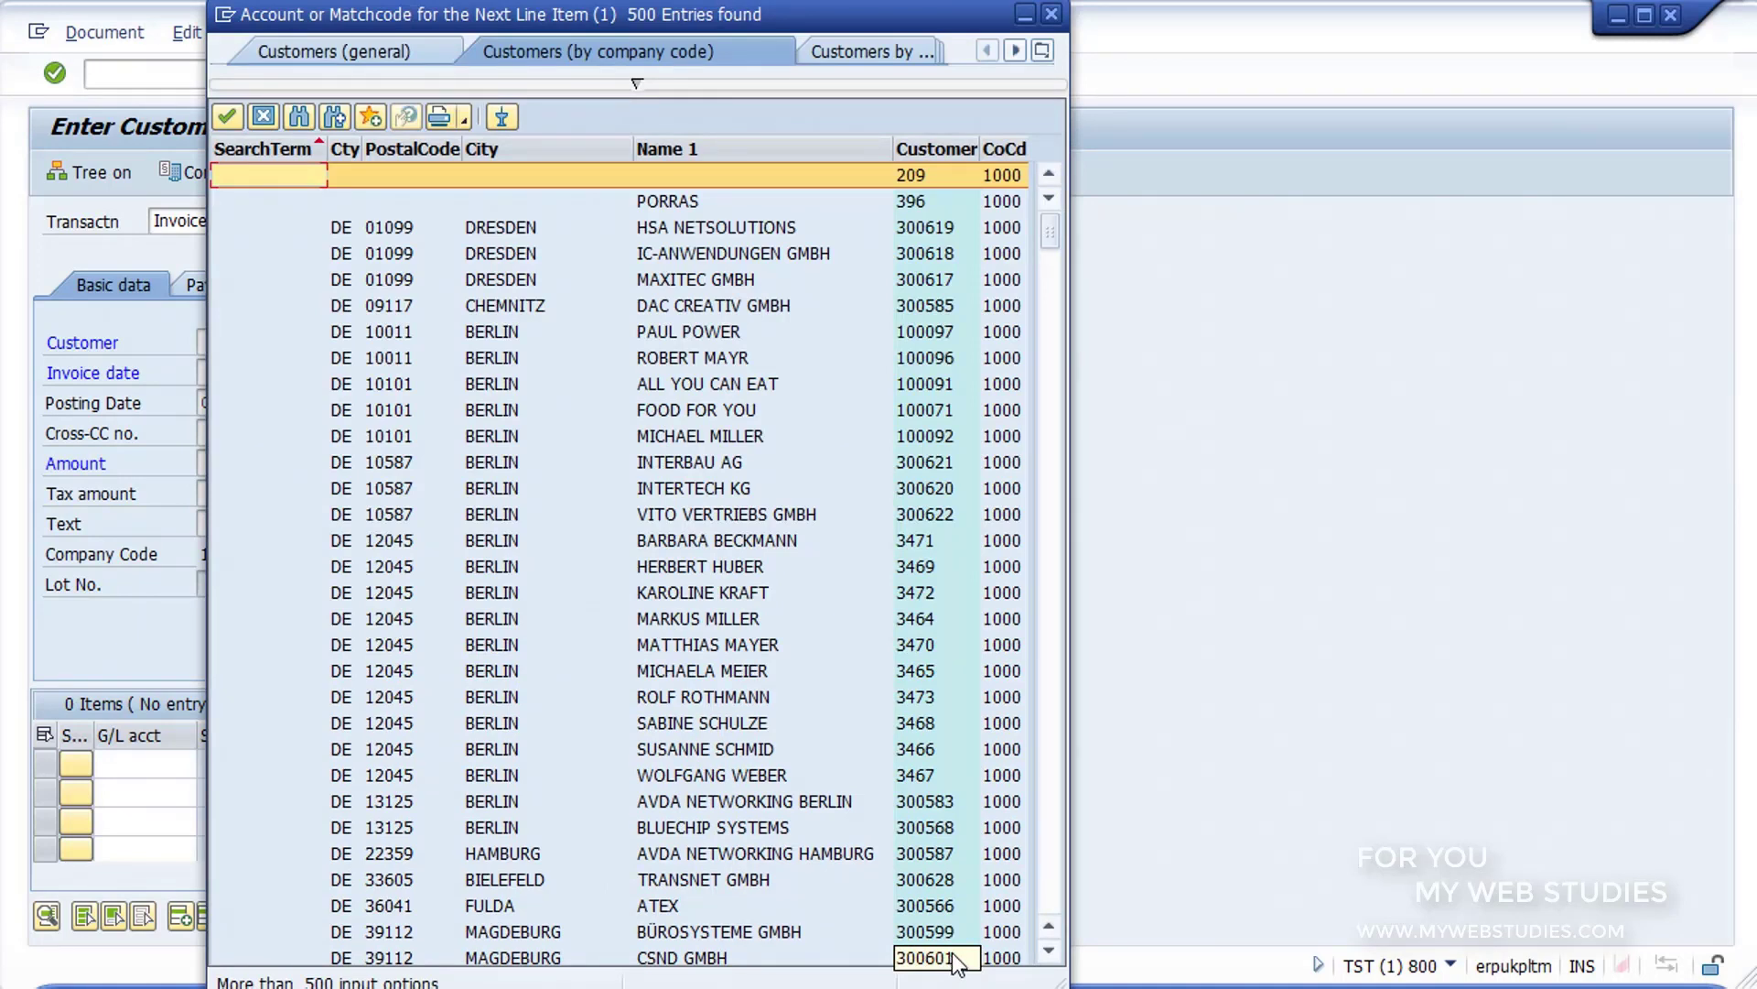
pyautogui.click(958, 232)
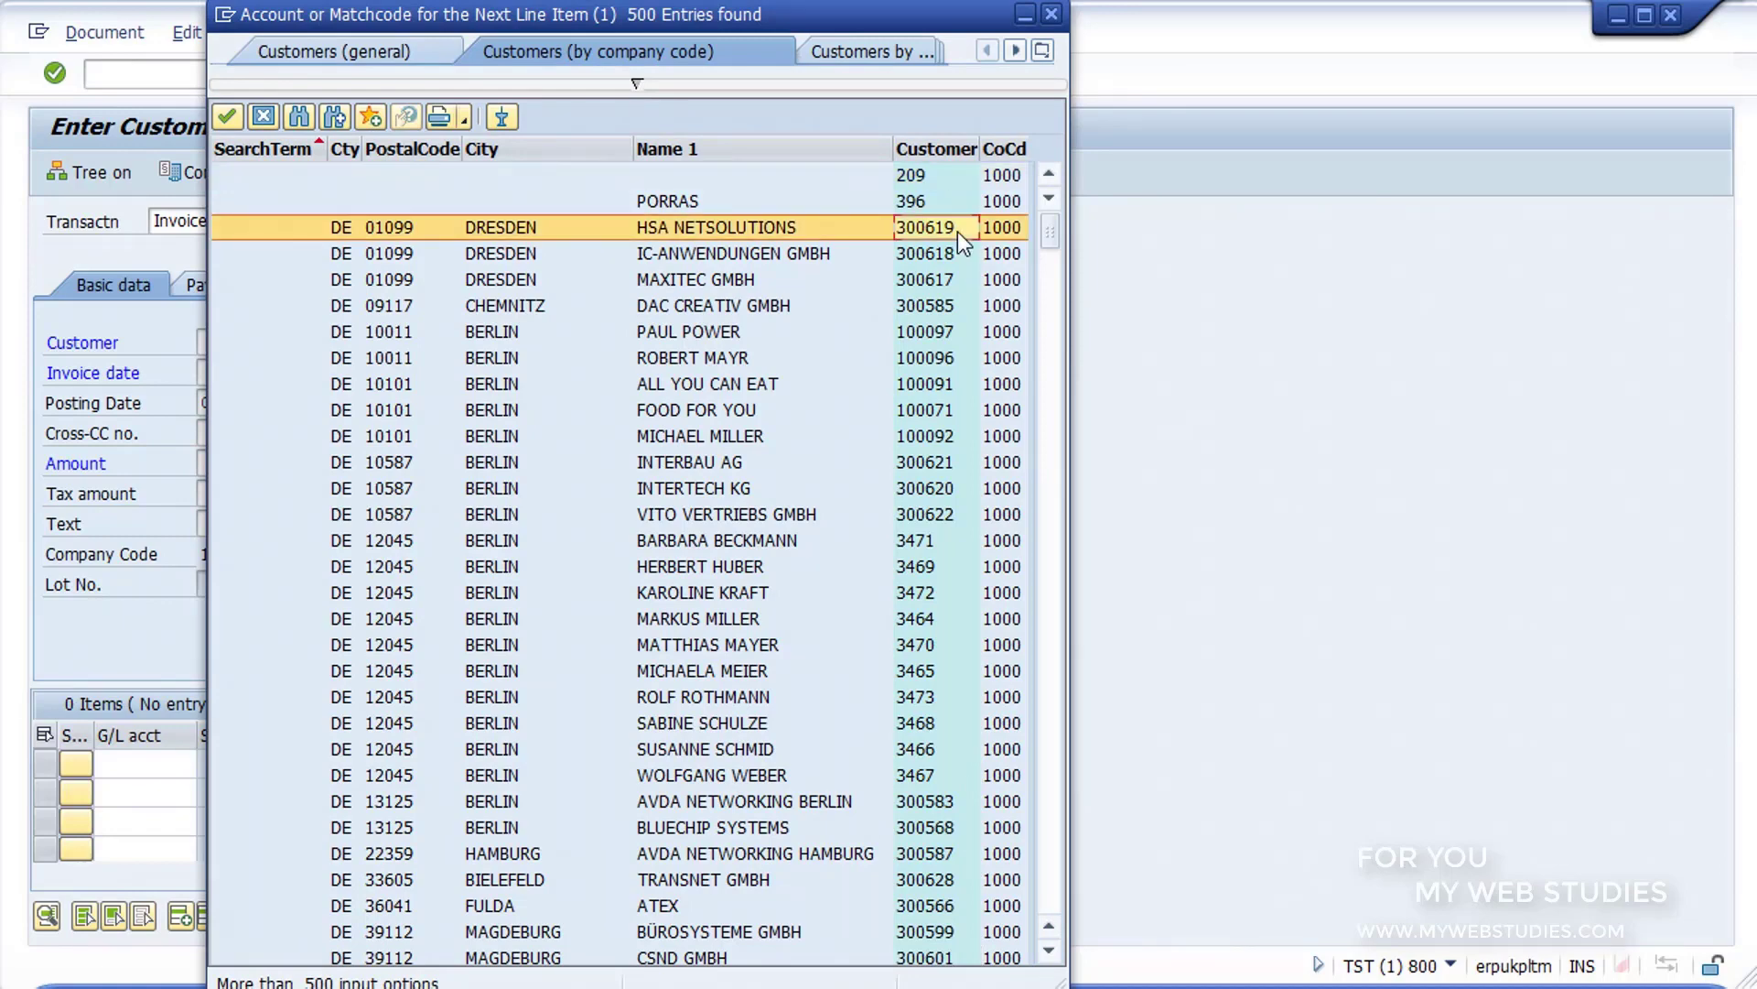
pyautogui.doubleClick(958, 233)
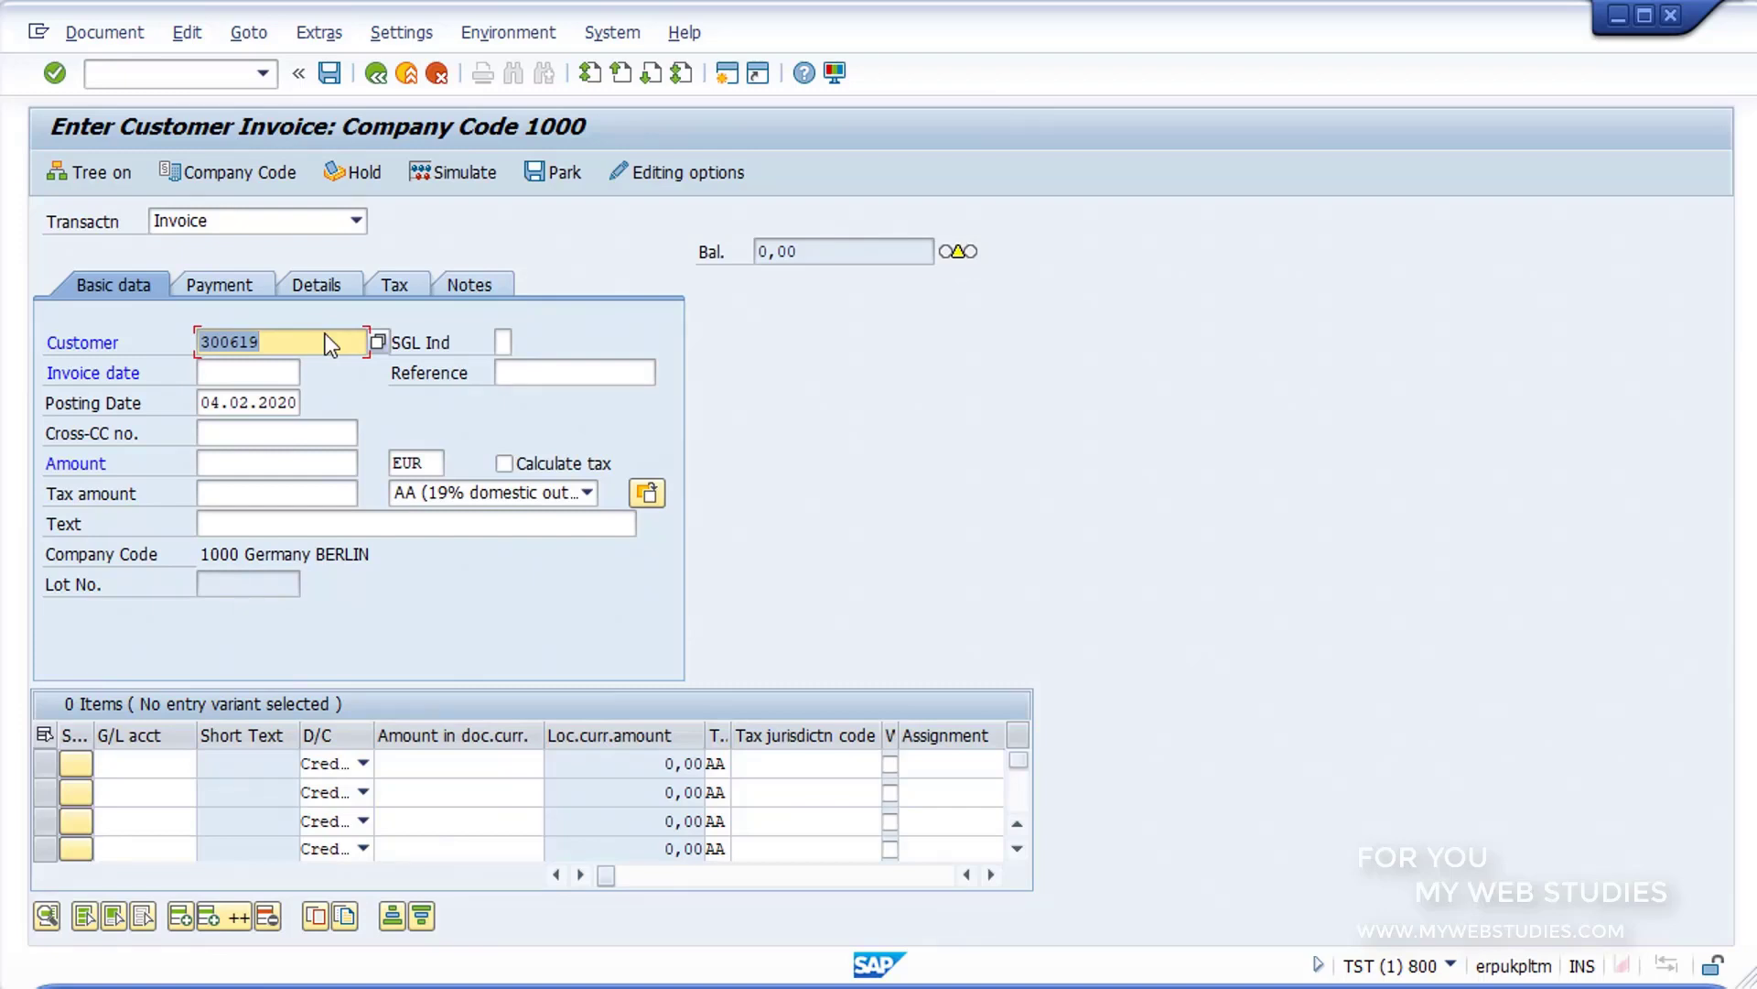
# Step: Set the invoice date to 04.02.2020, the amount to 3000 and the reference to 521 in the basic data
pyautogui.click(281, 369)
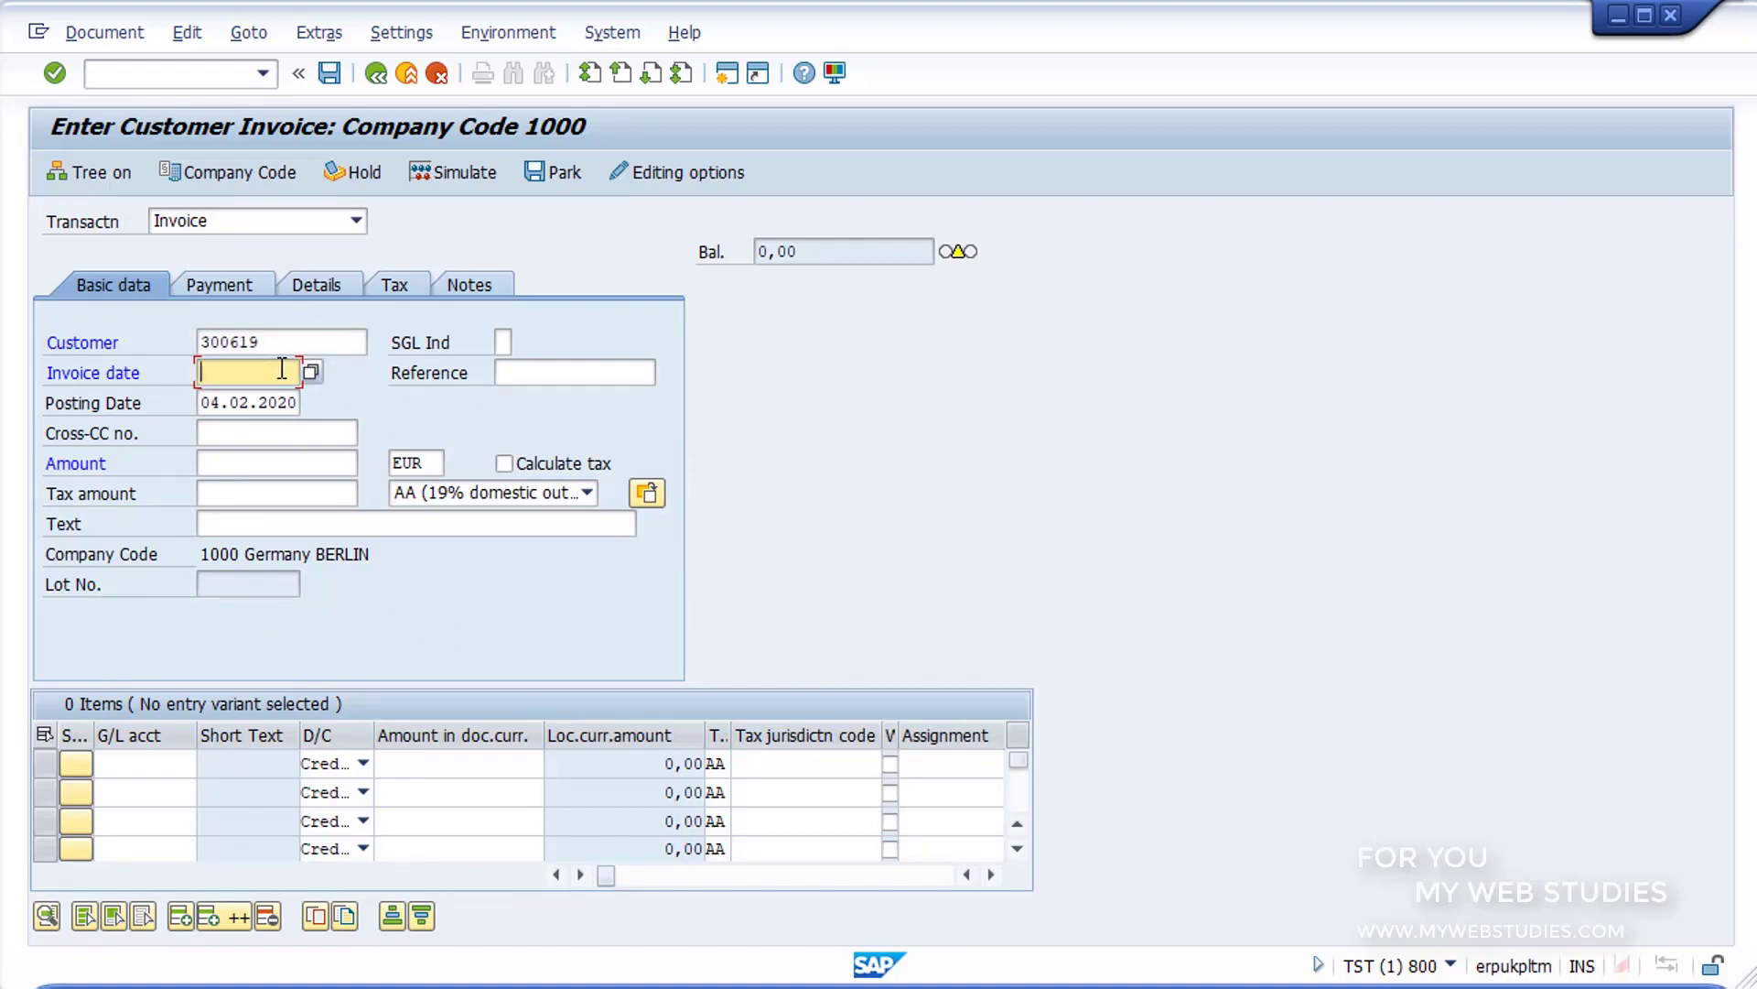
pyautogui.write('04.02.2020')
pyautogui.click(287, 469)
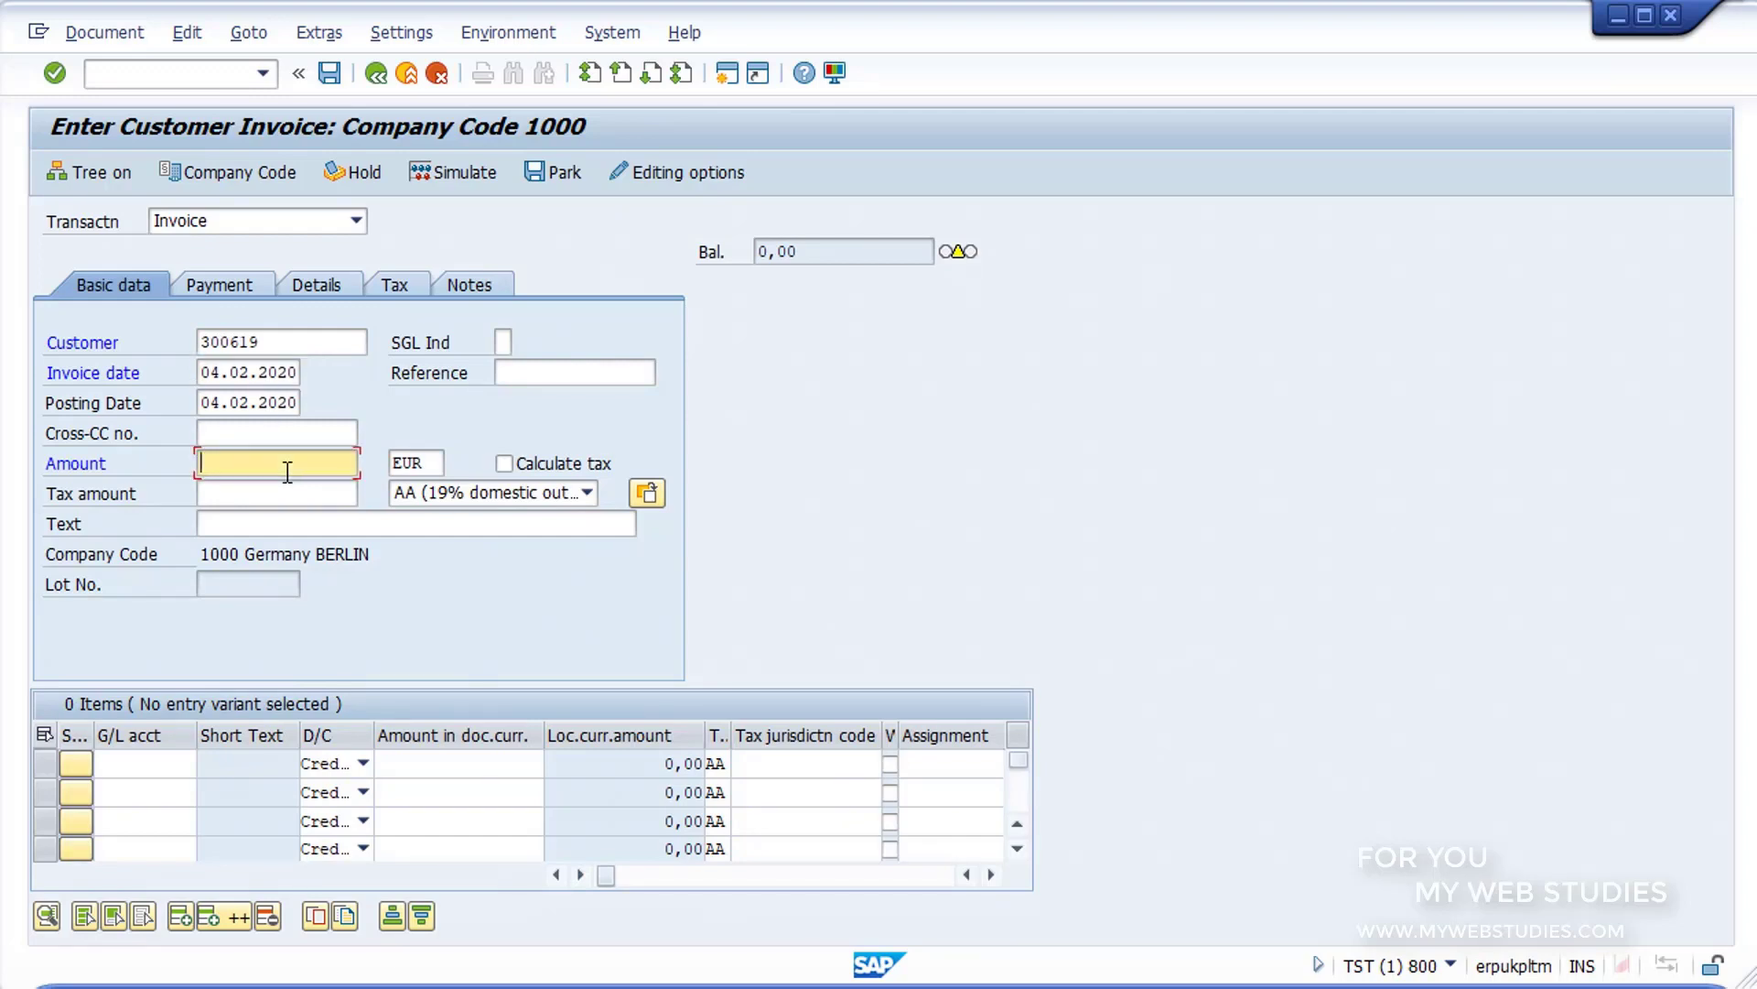
pyautogui.write('3000')
pyautogui.click(524, 384)
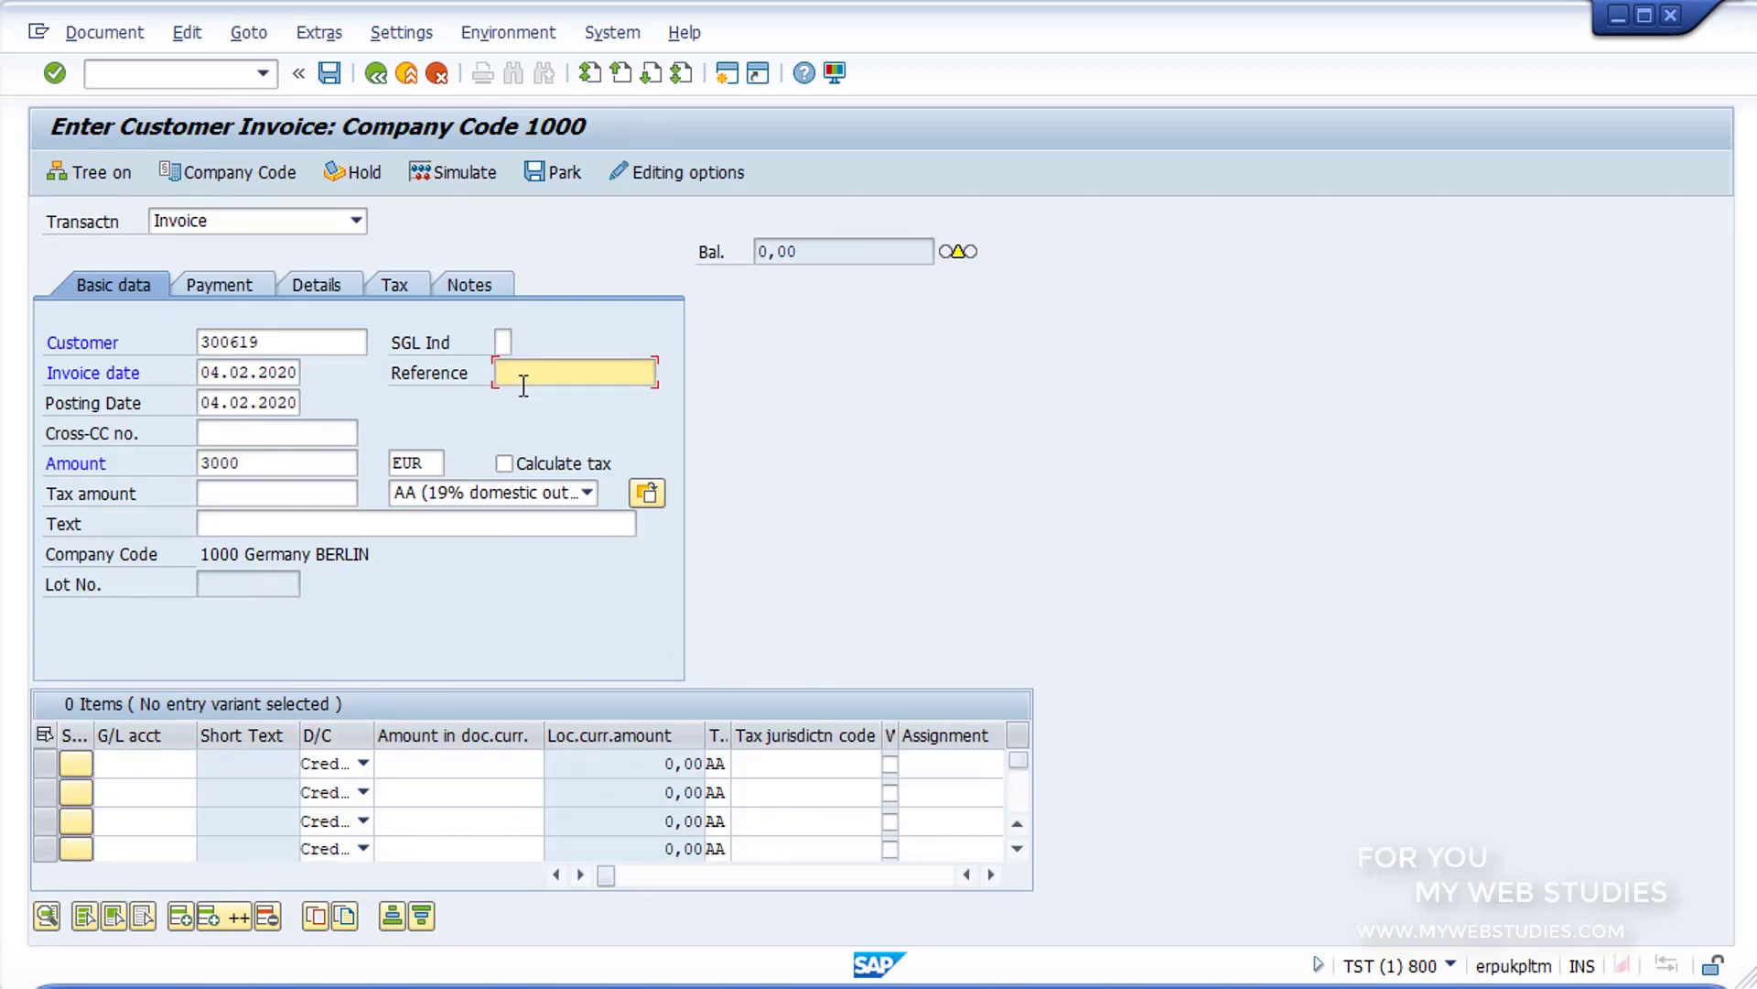
pyautogui.write('521')
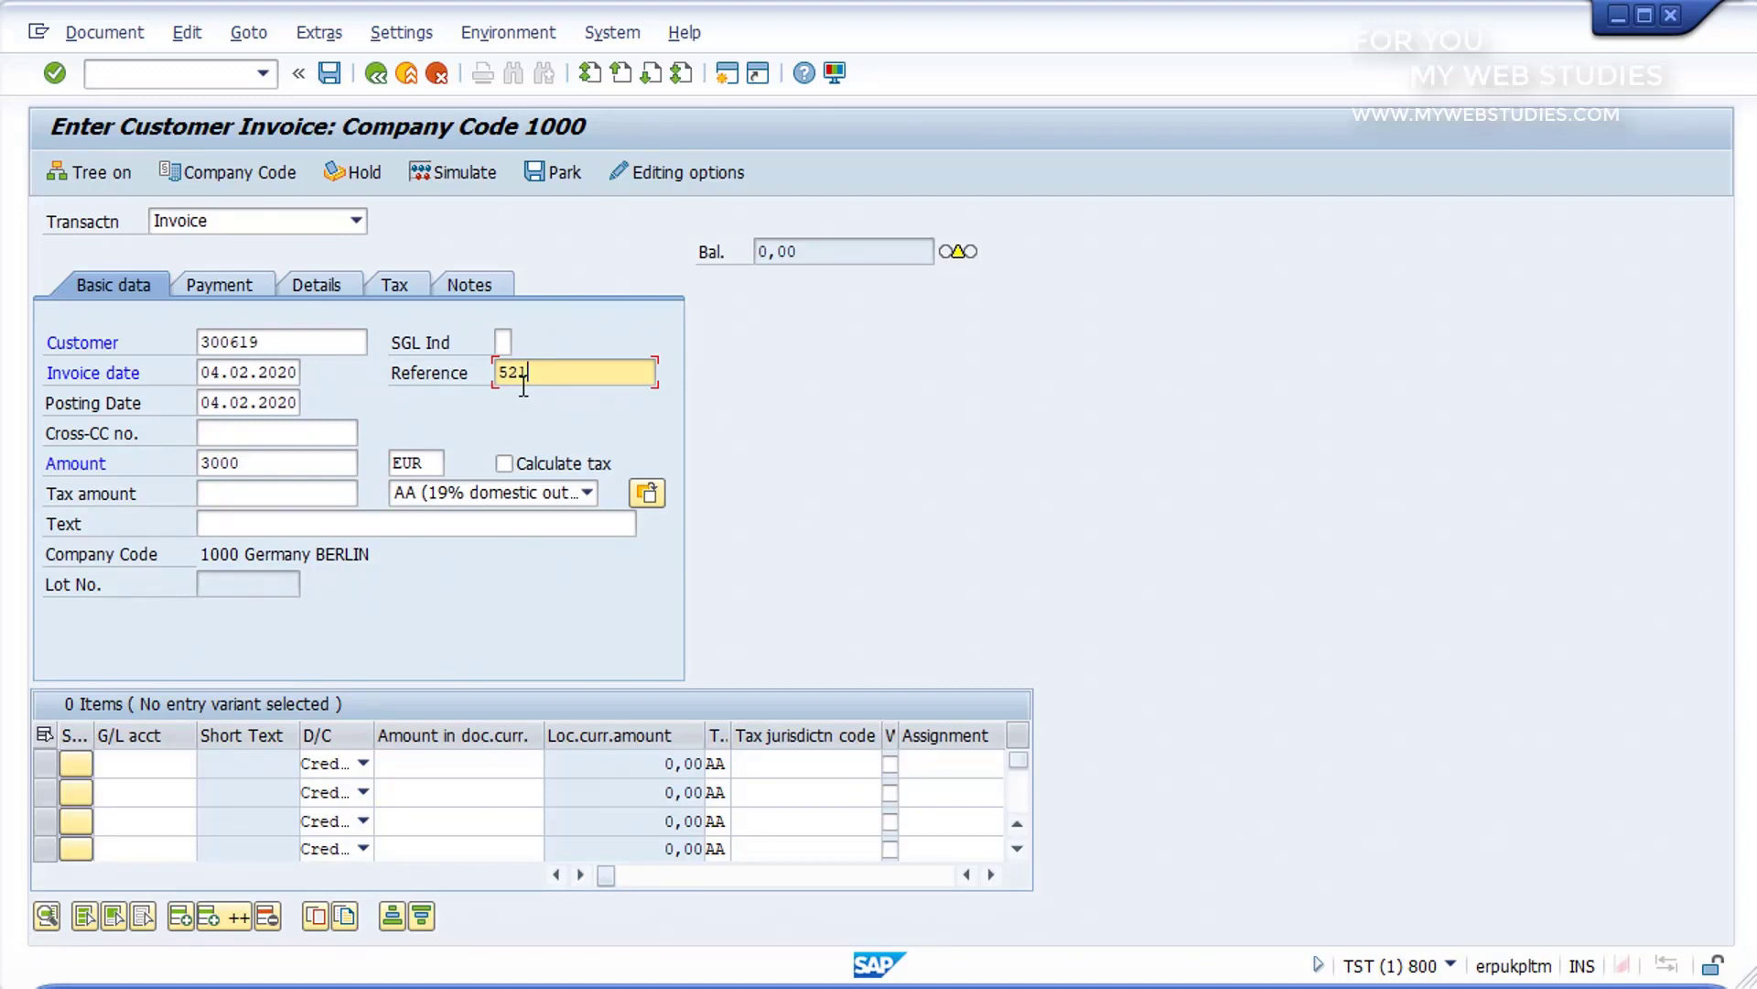
# Step: Look up the G/L accounts and assign Debiti vs Fornitori FS to the invoice's first line item
pyautogui.click(145, 767)
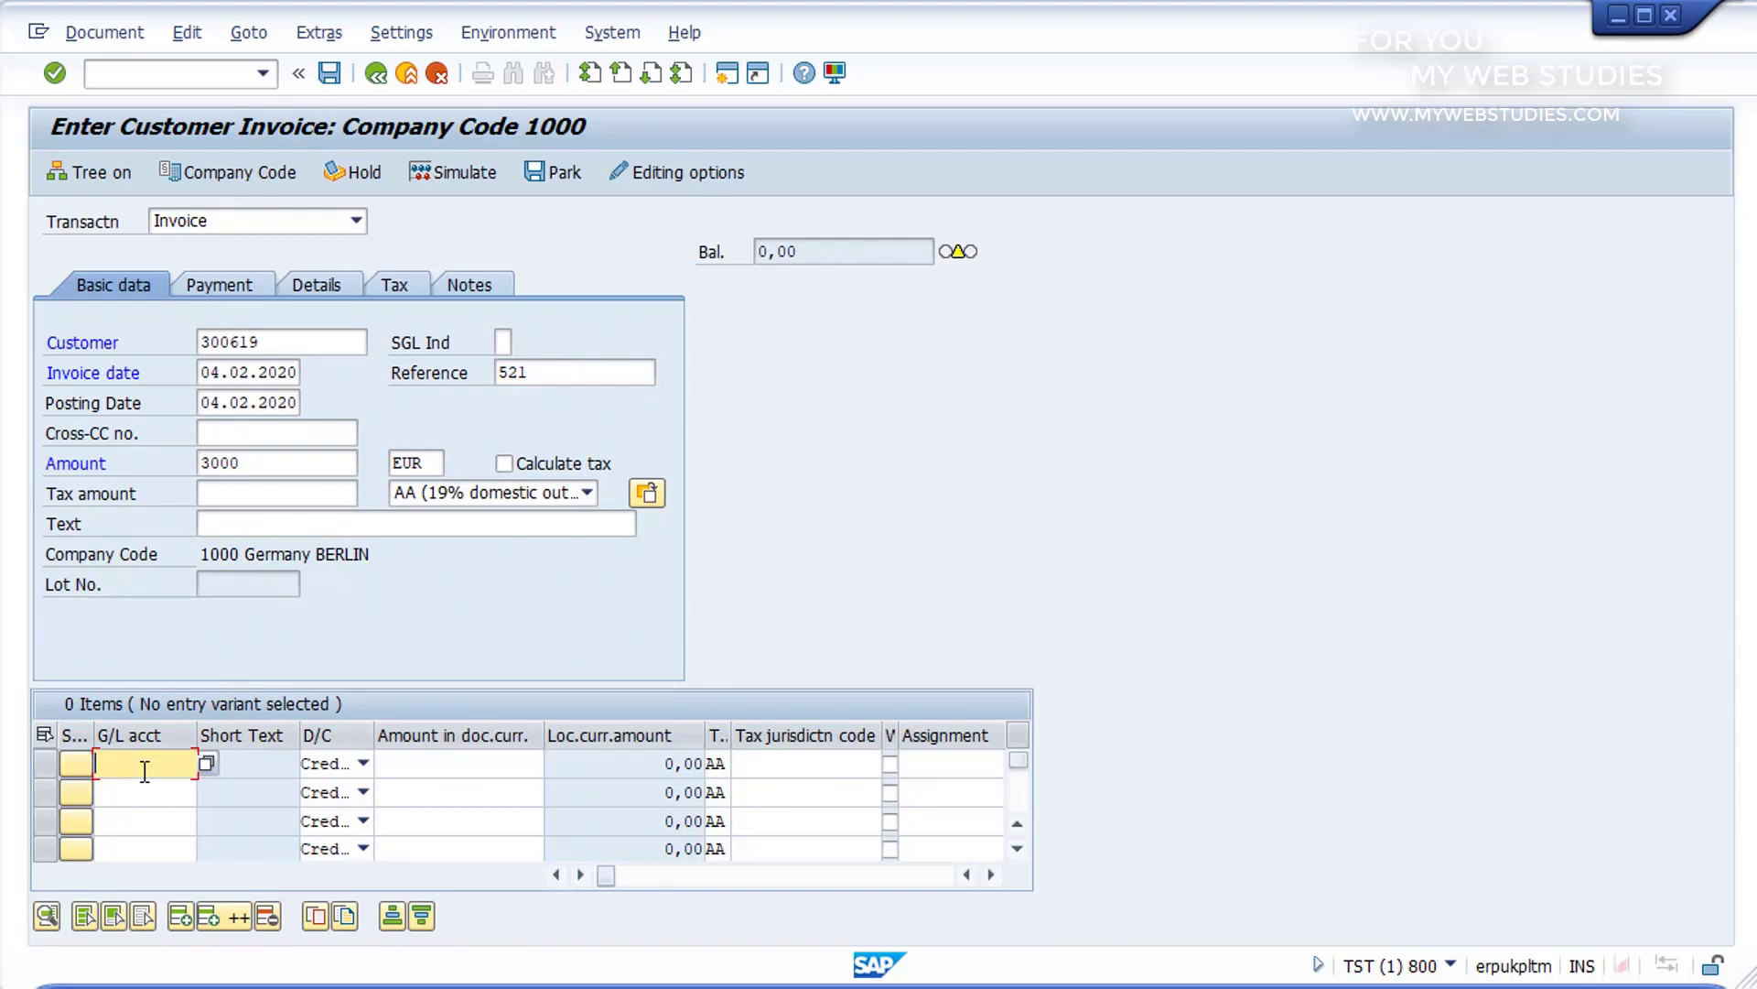
pyautogui.click(207, 764)
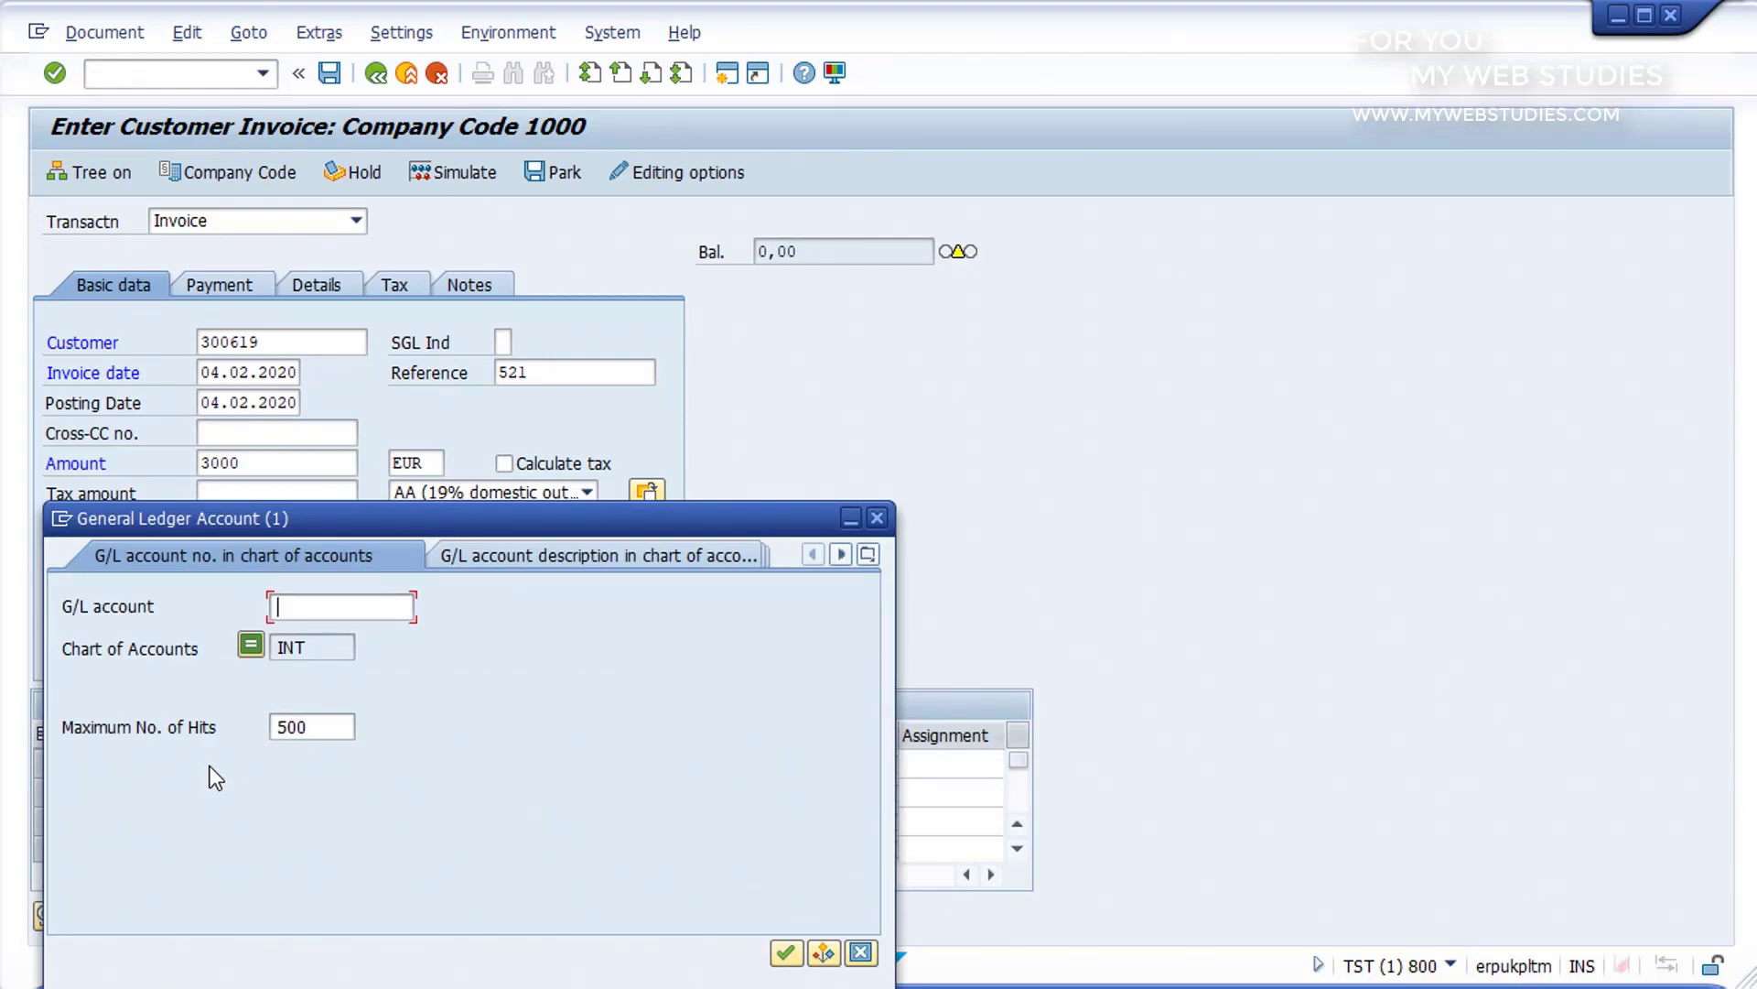
pyautogui.click(784, 953)
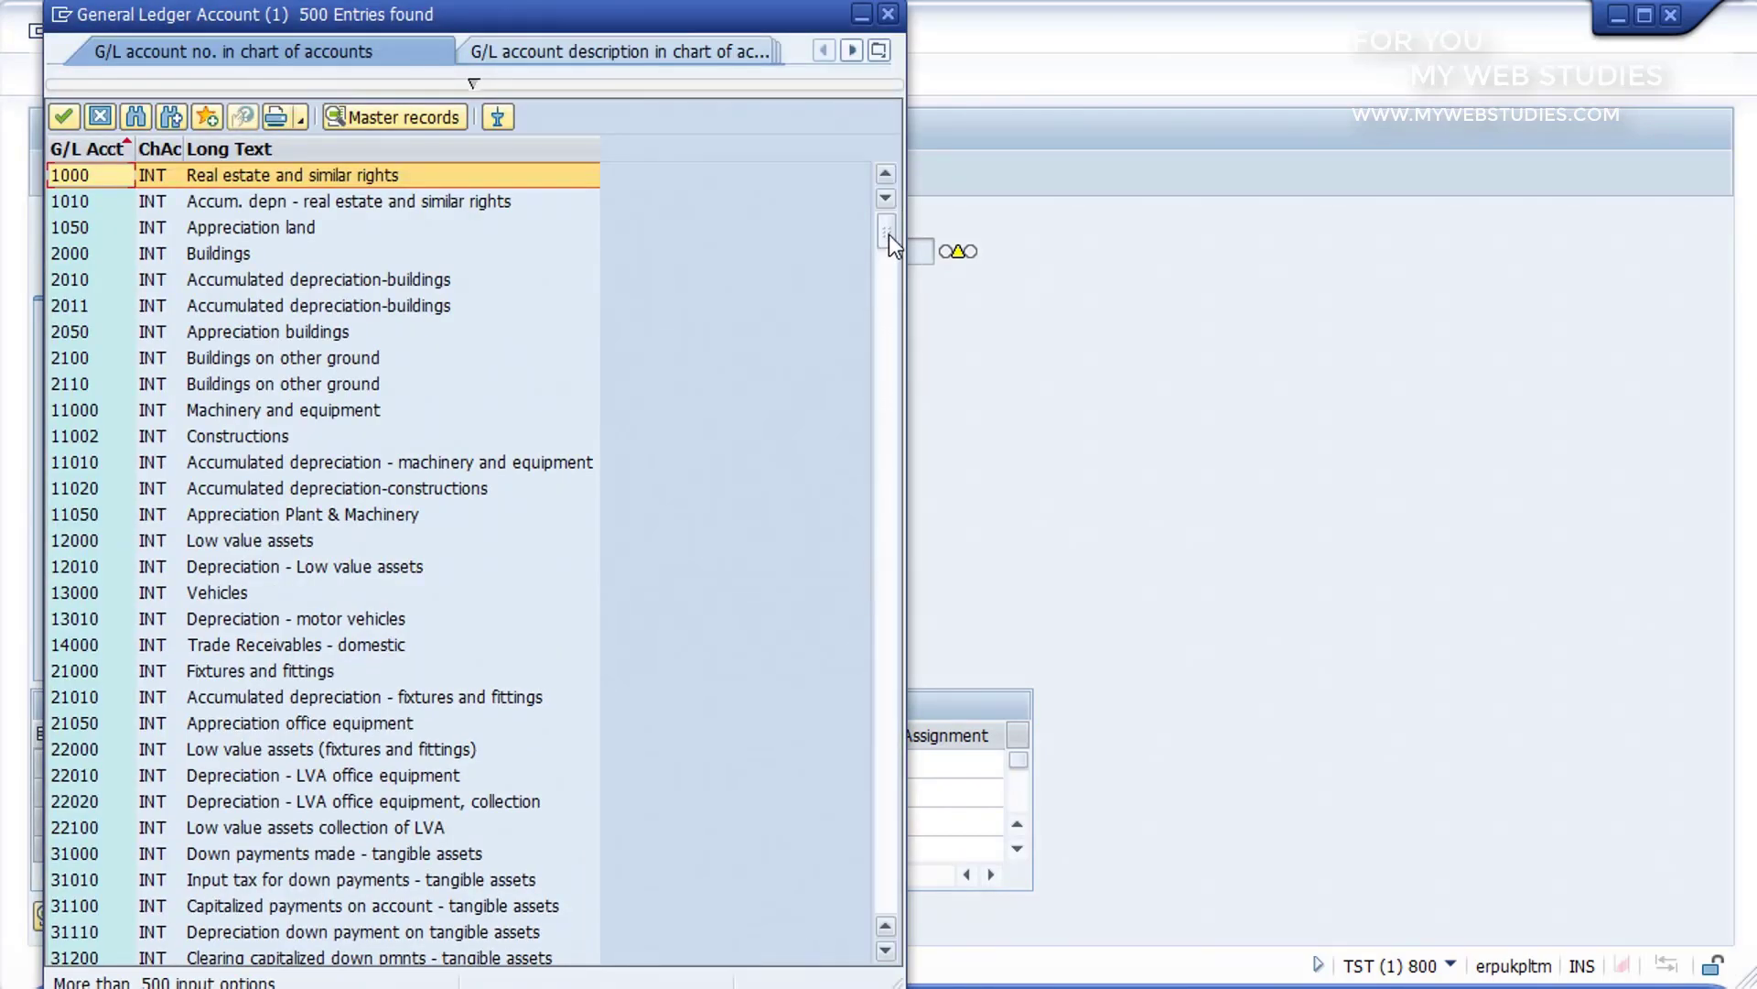
pyautogui.moveTo(888, 300); pyautogui.dragTo(892, 425)
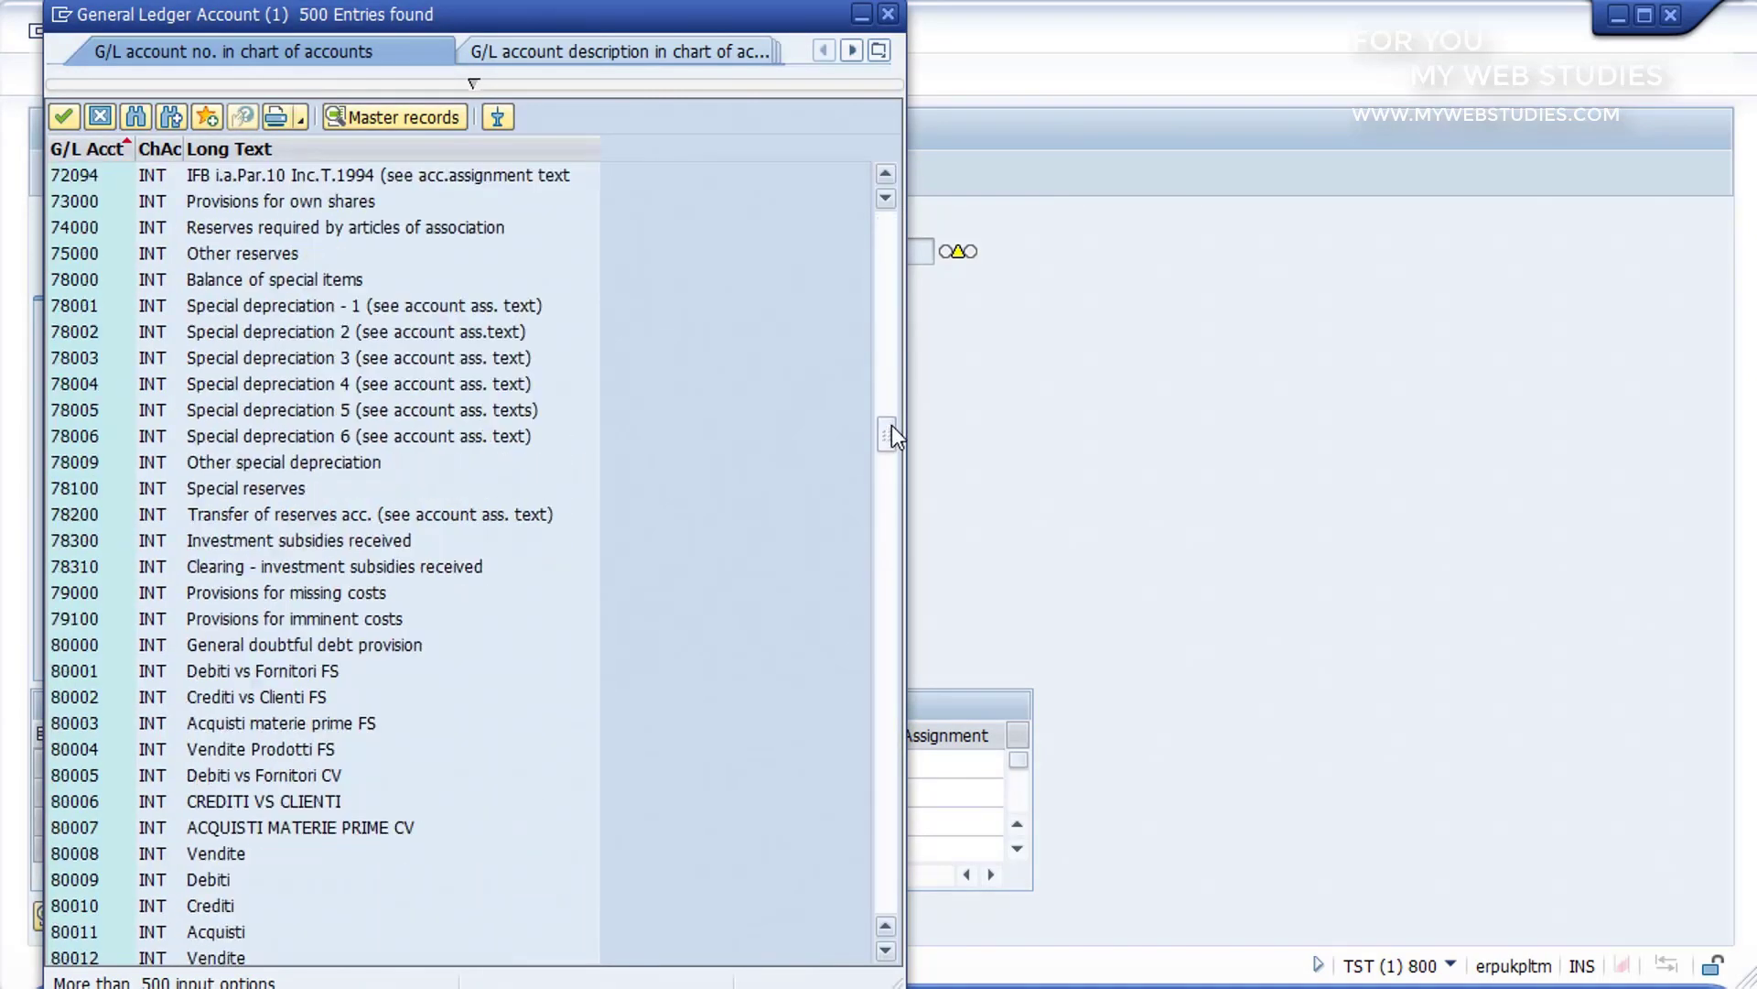
pyautogui.doubleClick(317, 668)
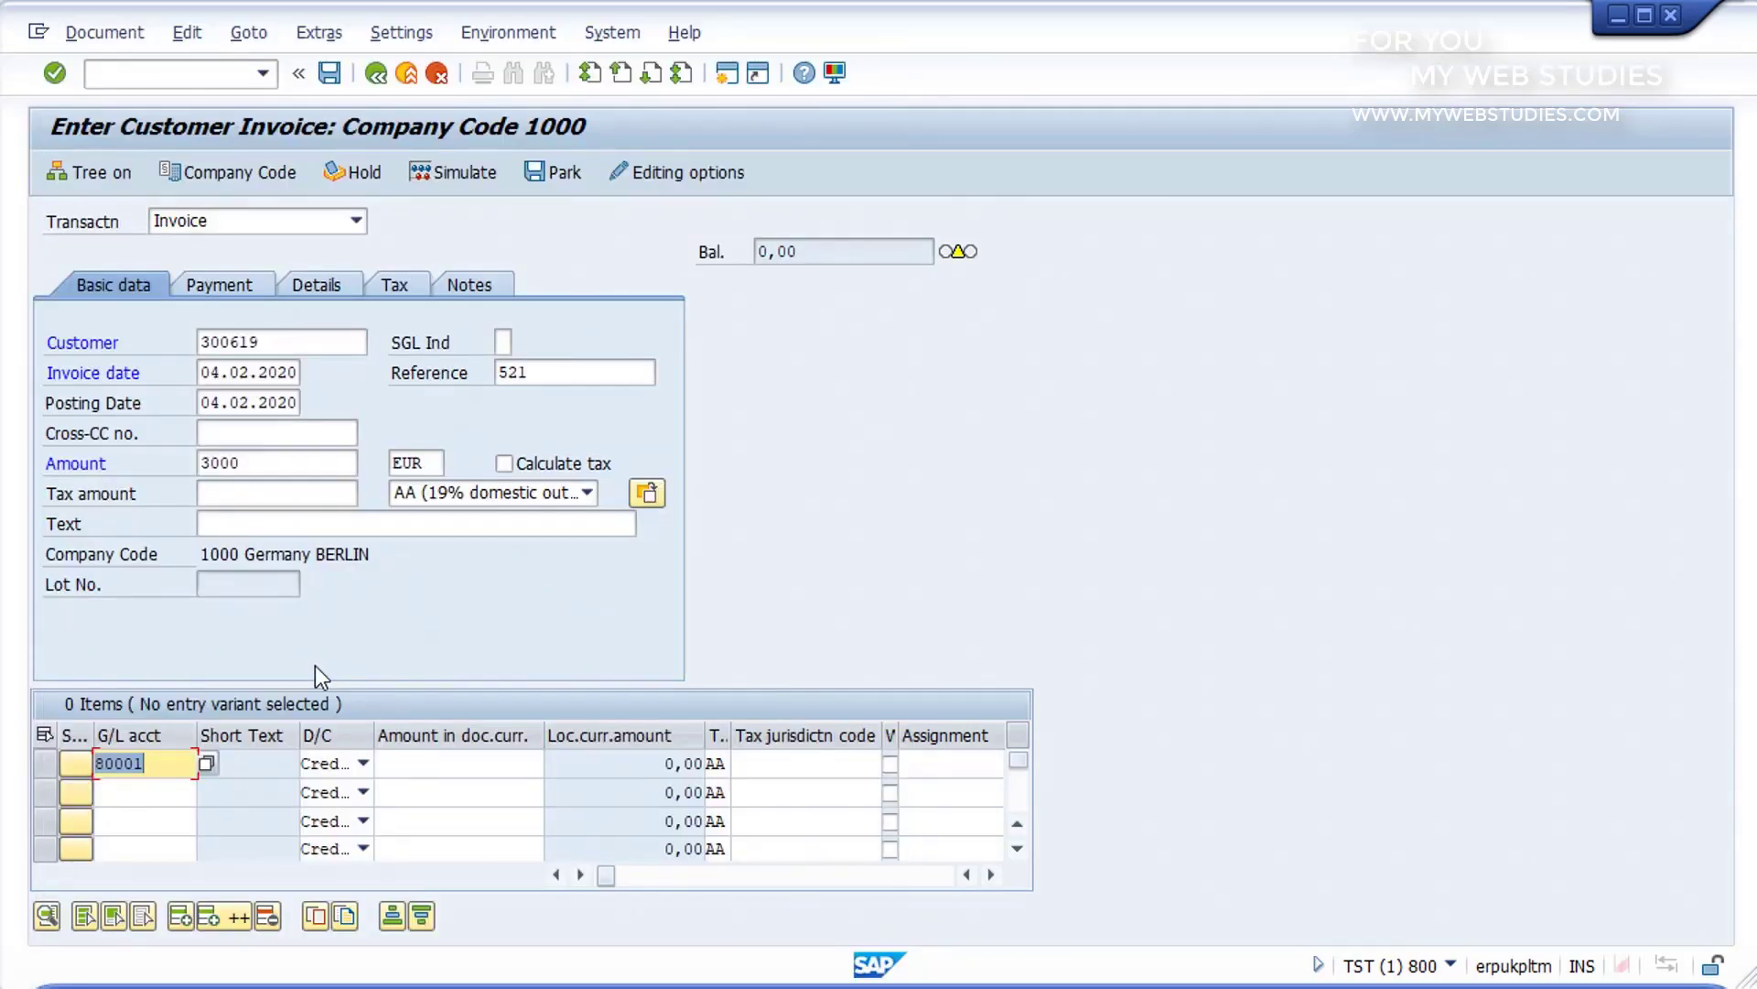
# Step: Enter 3000 as the first line item's amount in document currency, validate the entry and check the invoice's balance status
pyautogui.click(428, 764)
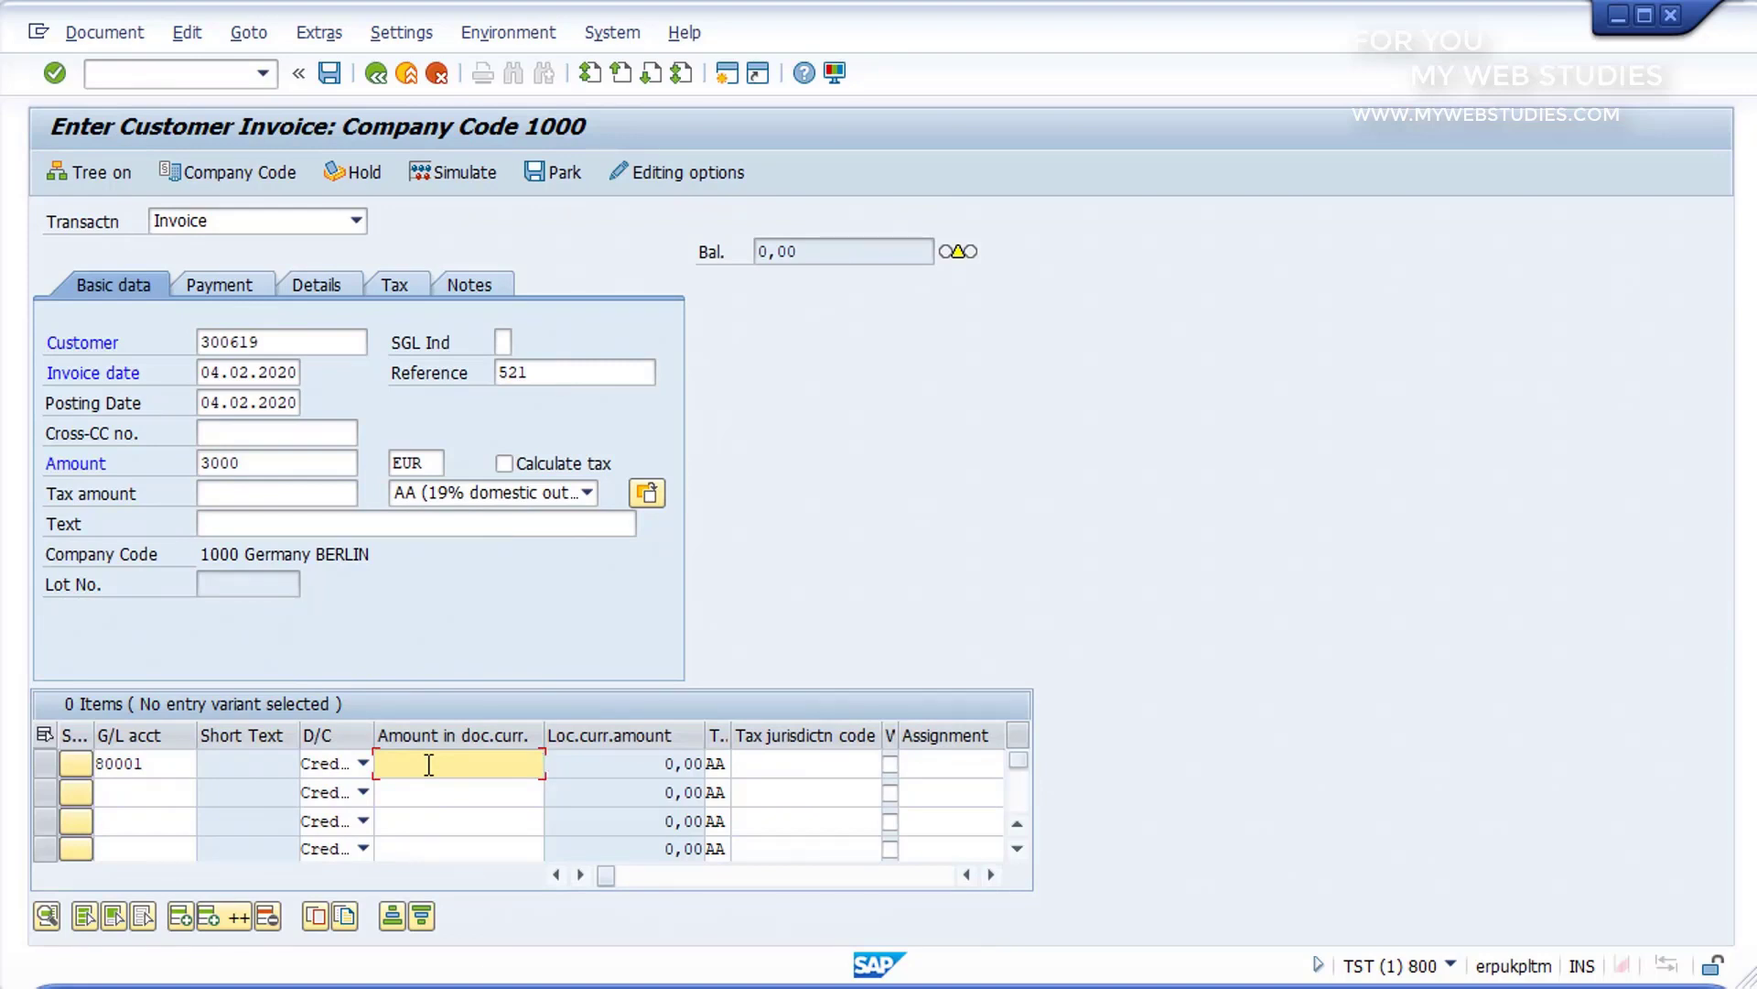
pyautogui.write('3000')
pyautogui.press('Return')
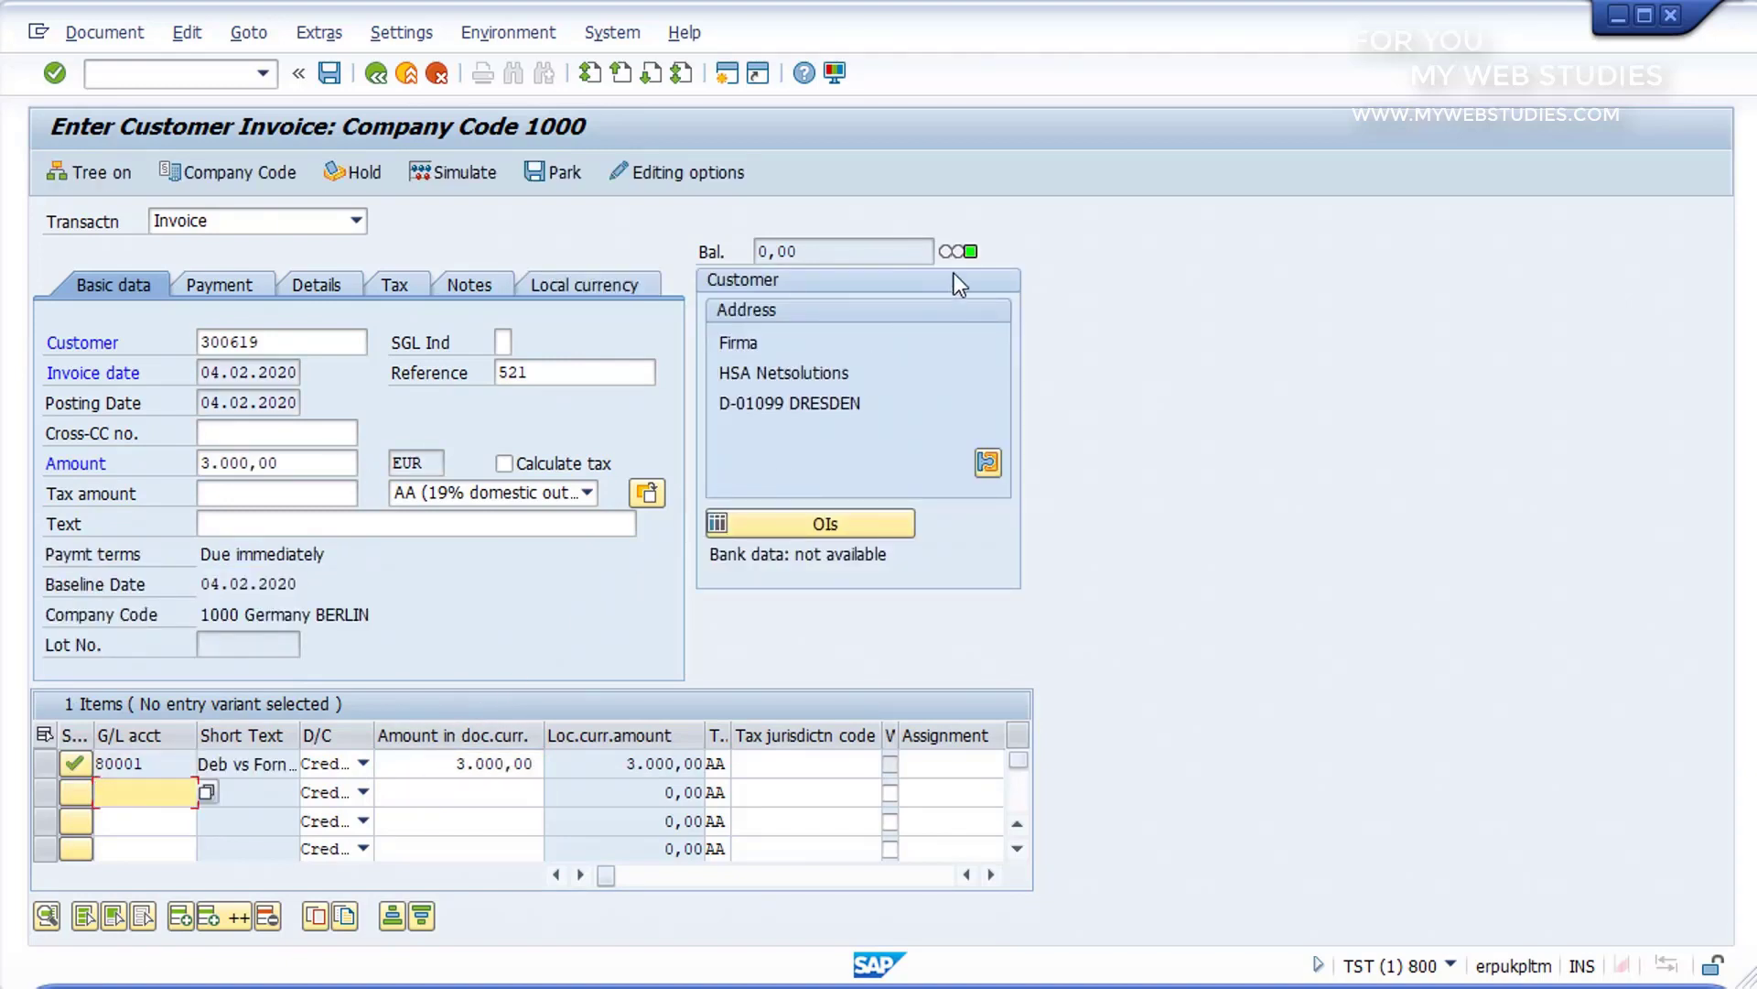
pyautogui.moveTo(979, 256)
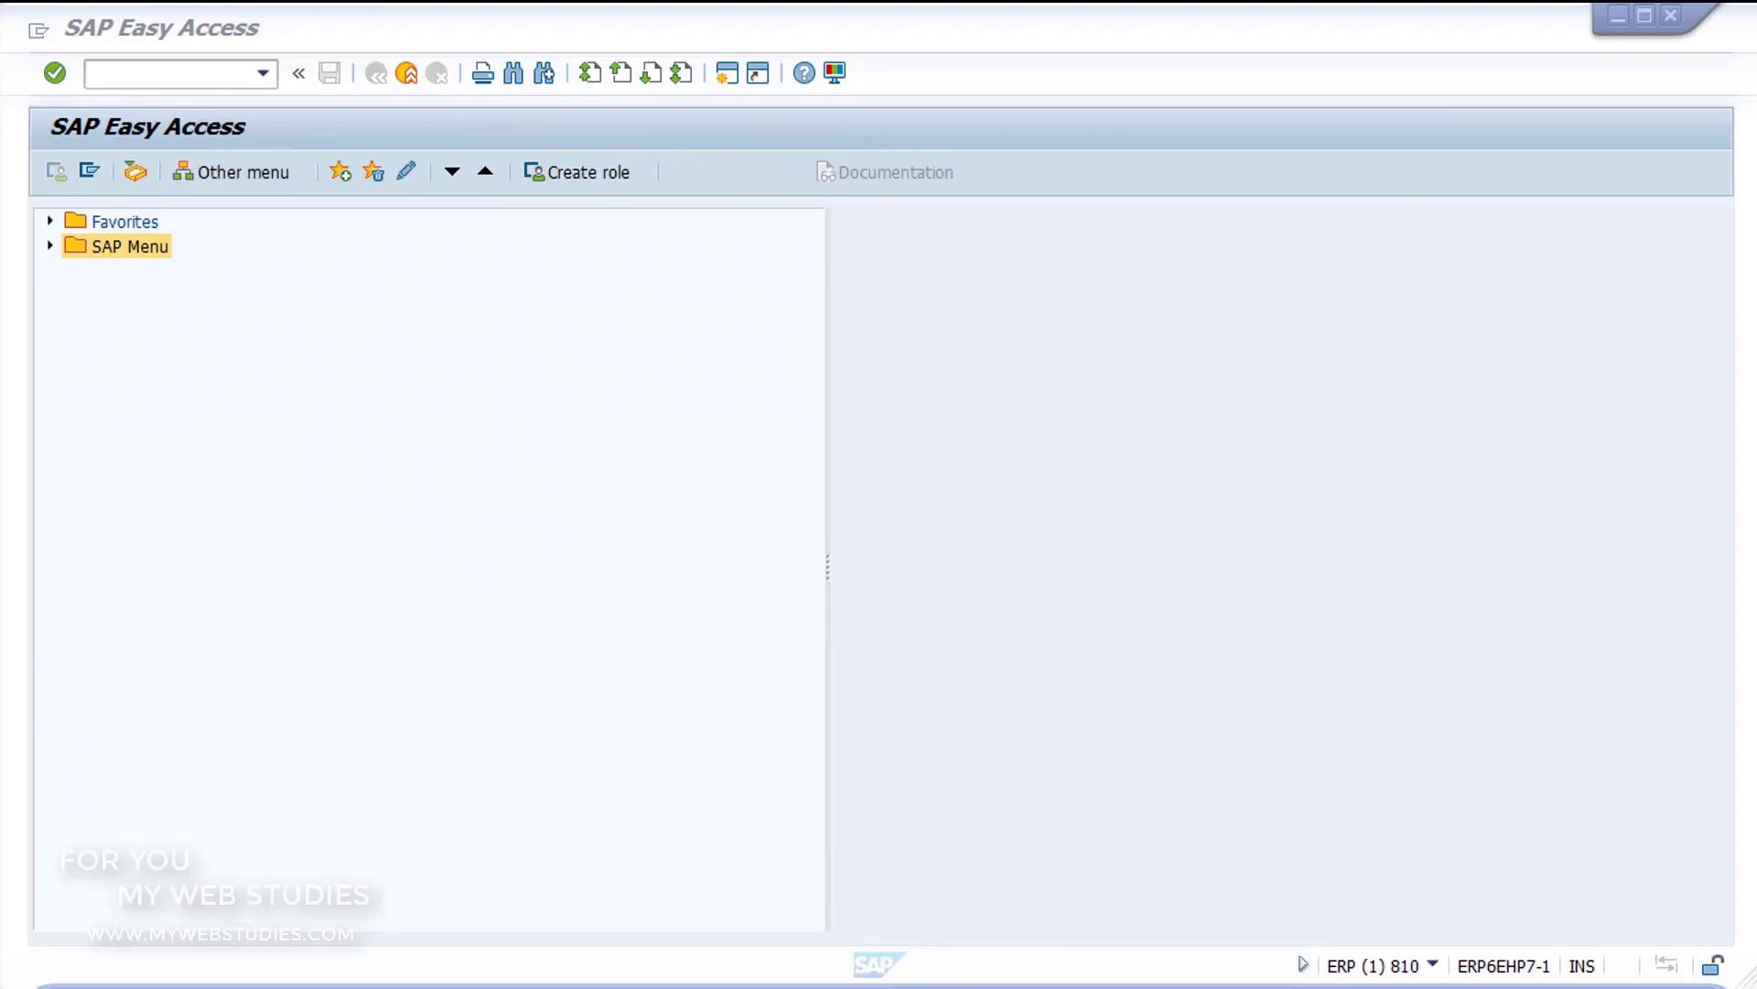
# Step: Open S_ALR_87003642 - Open and Close Posting Periods from the General Ledger's Environment, Current Settings in Financial Accounting
pyautogui.click(50, 245)
pyautogui.click(78, 369)
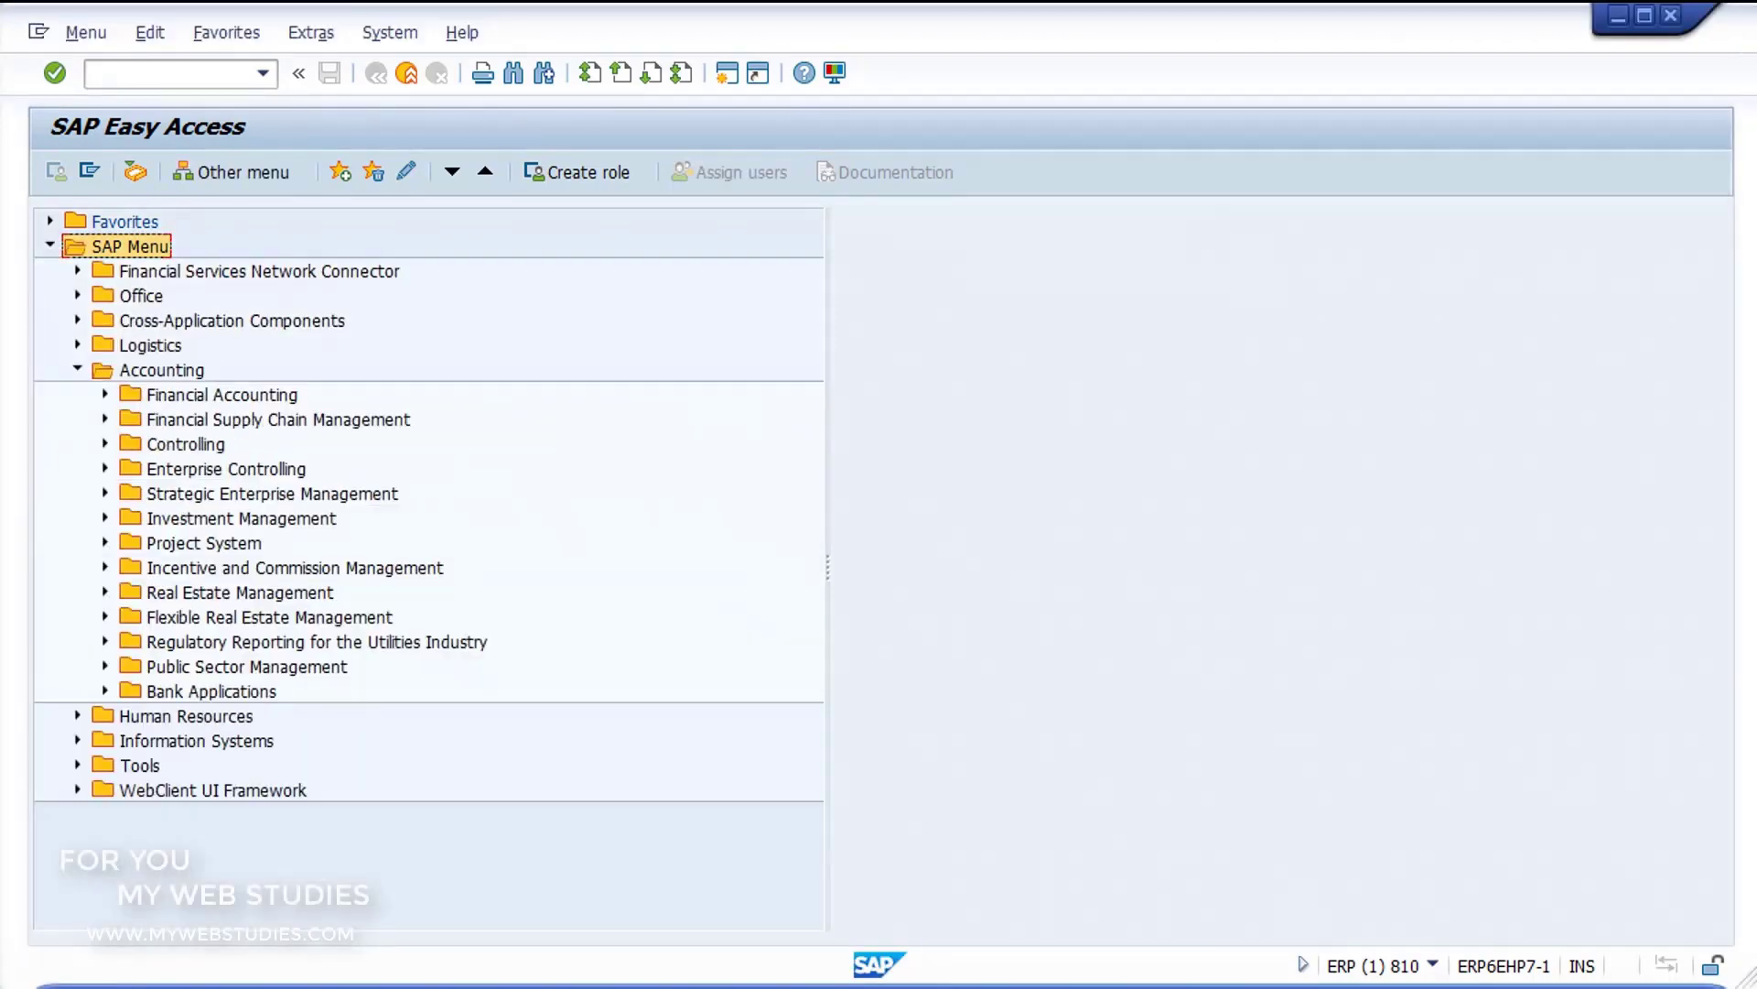
pyautogui.click(105, 394)
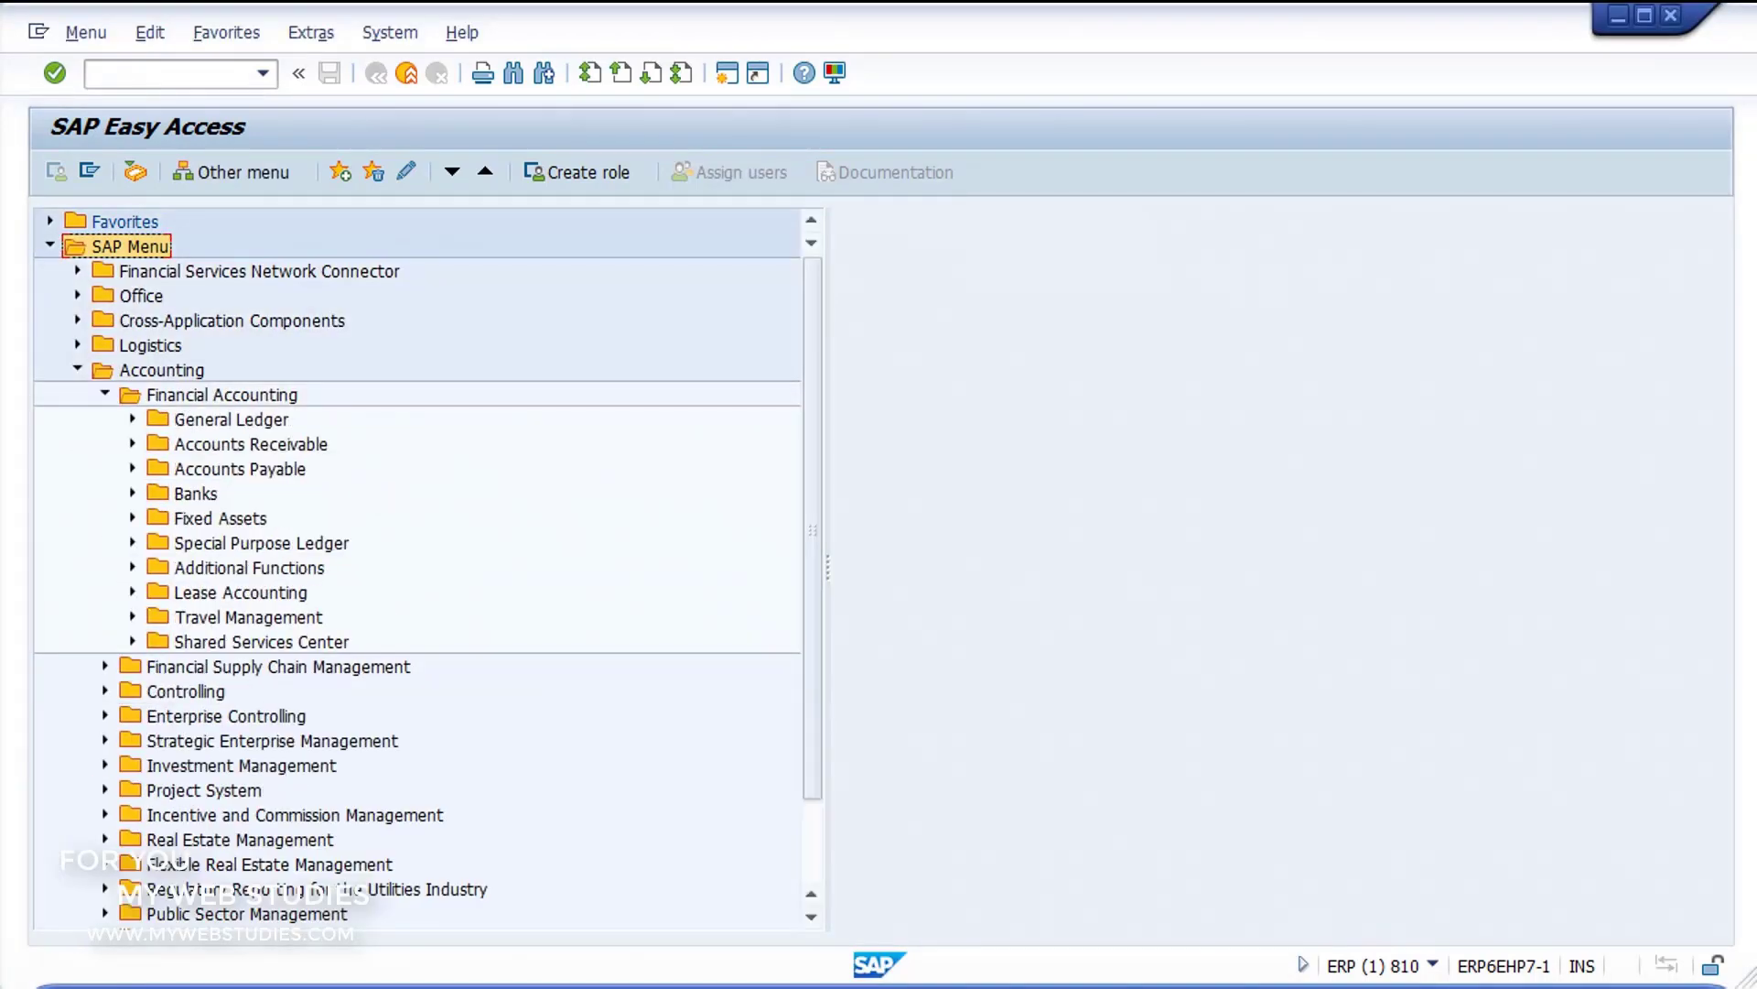
pyautogui.click(133, 419)
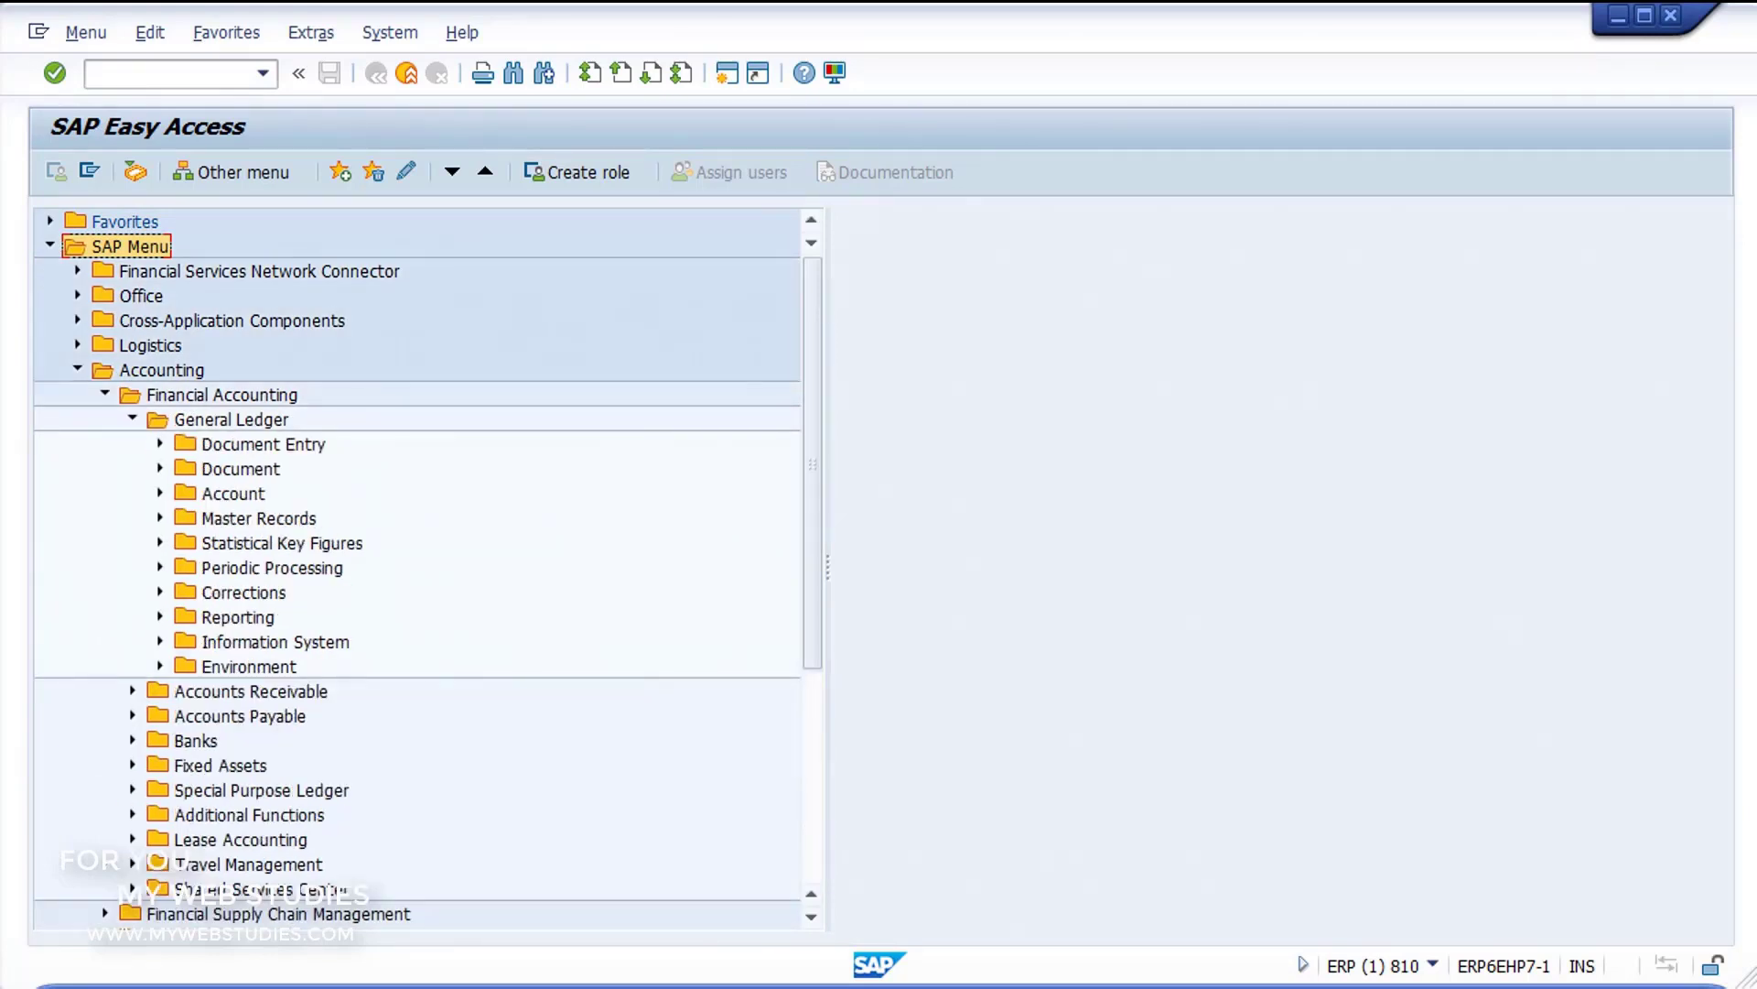
pyautogui.click(160, 665)
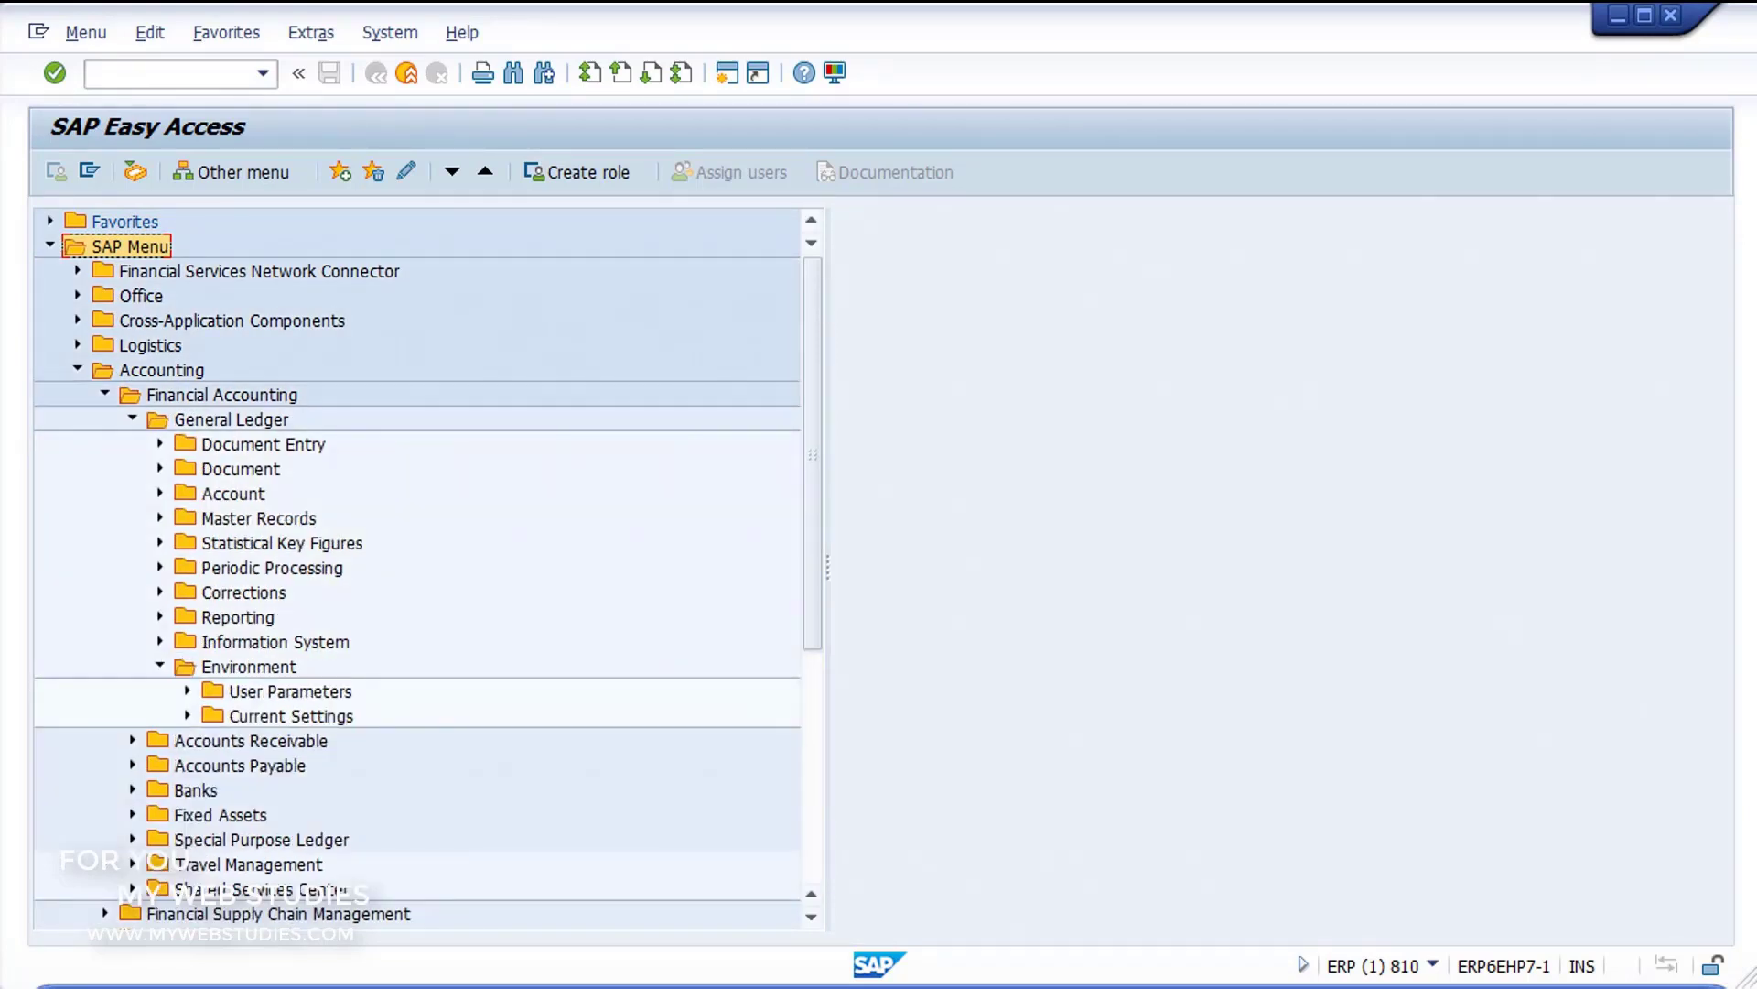
pyautogui.click(188, 715)
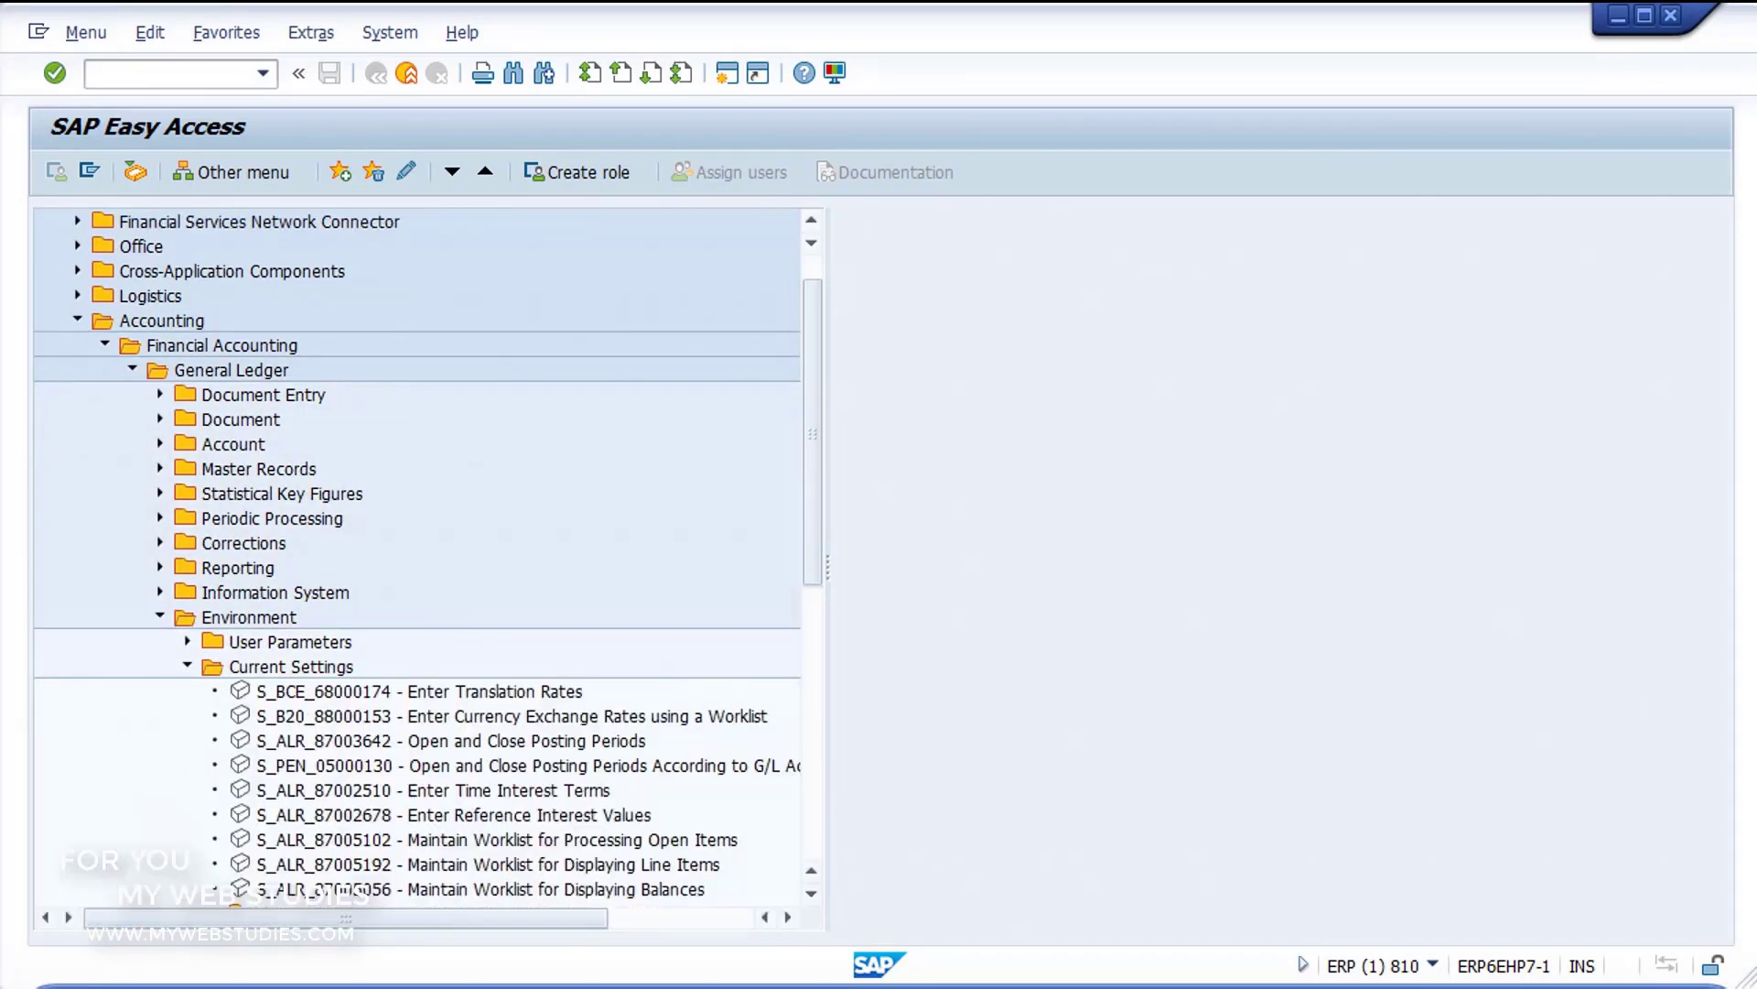
pyautogui.click(450, 741)
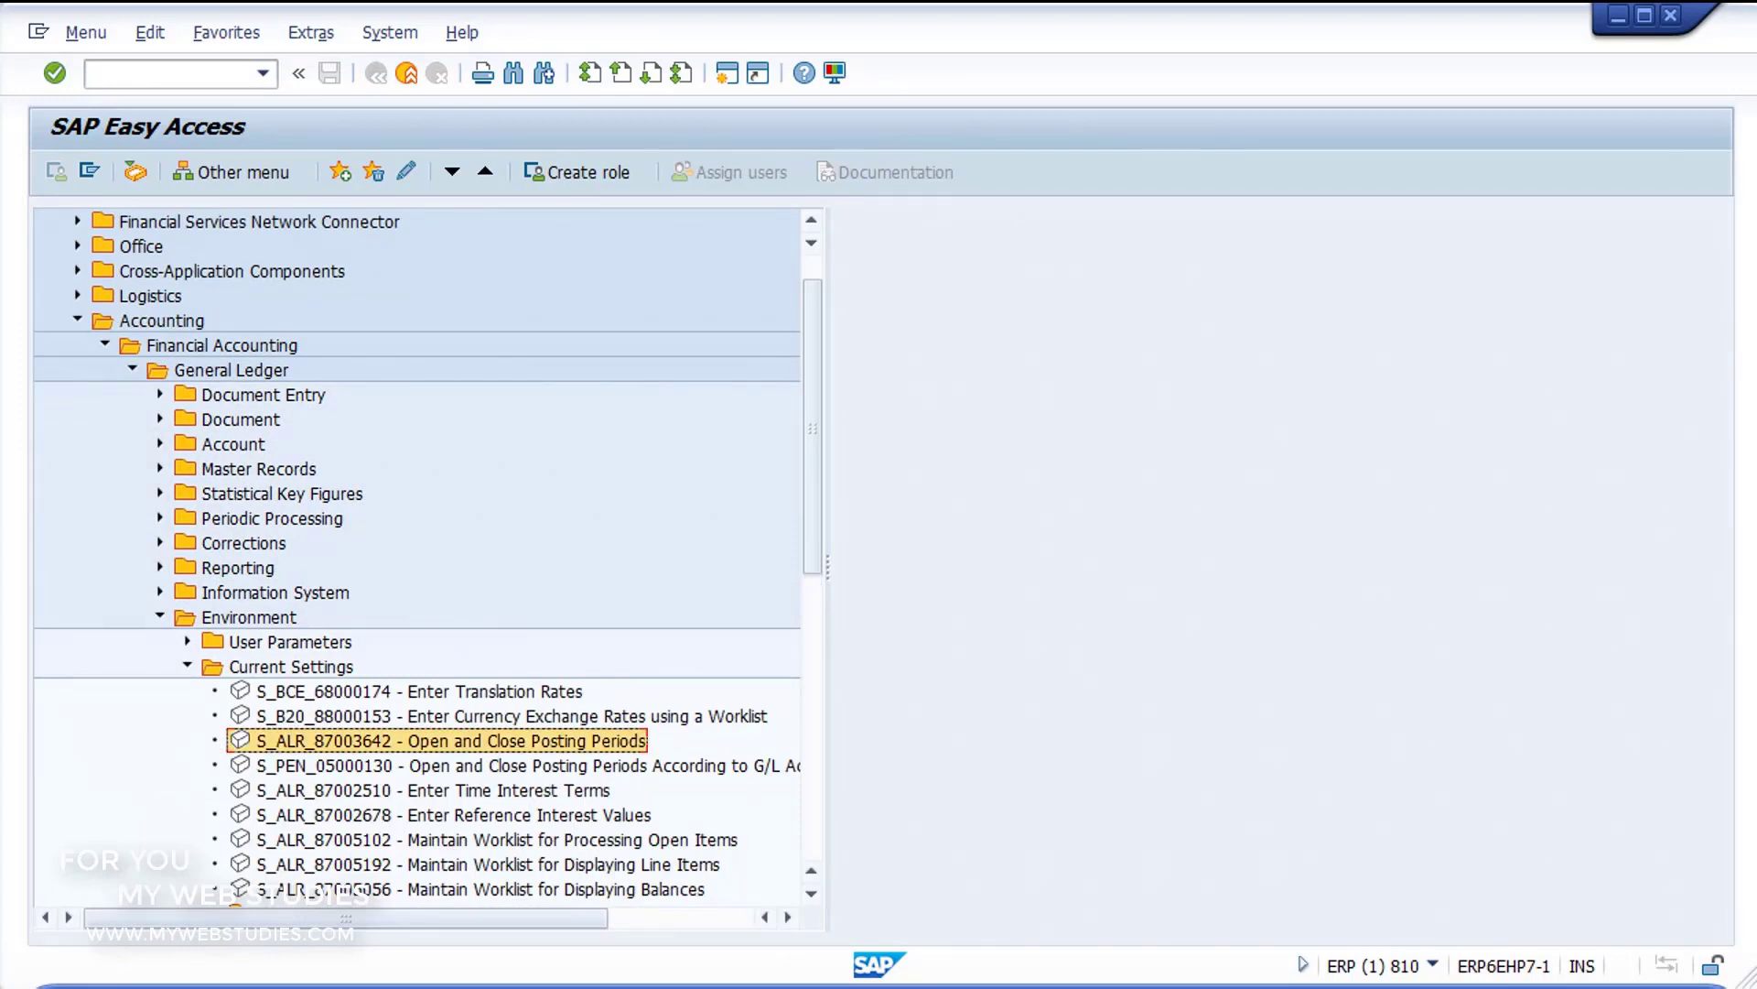
pyautogui.doubleClick(451, 741)
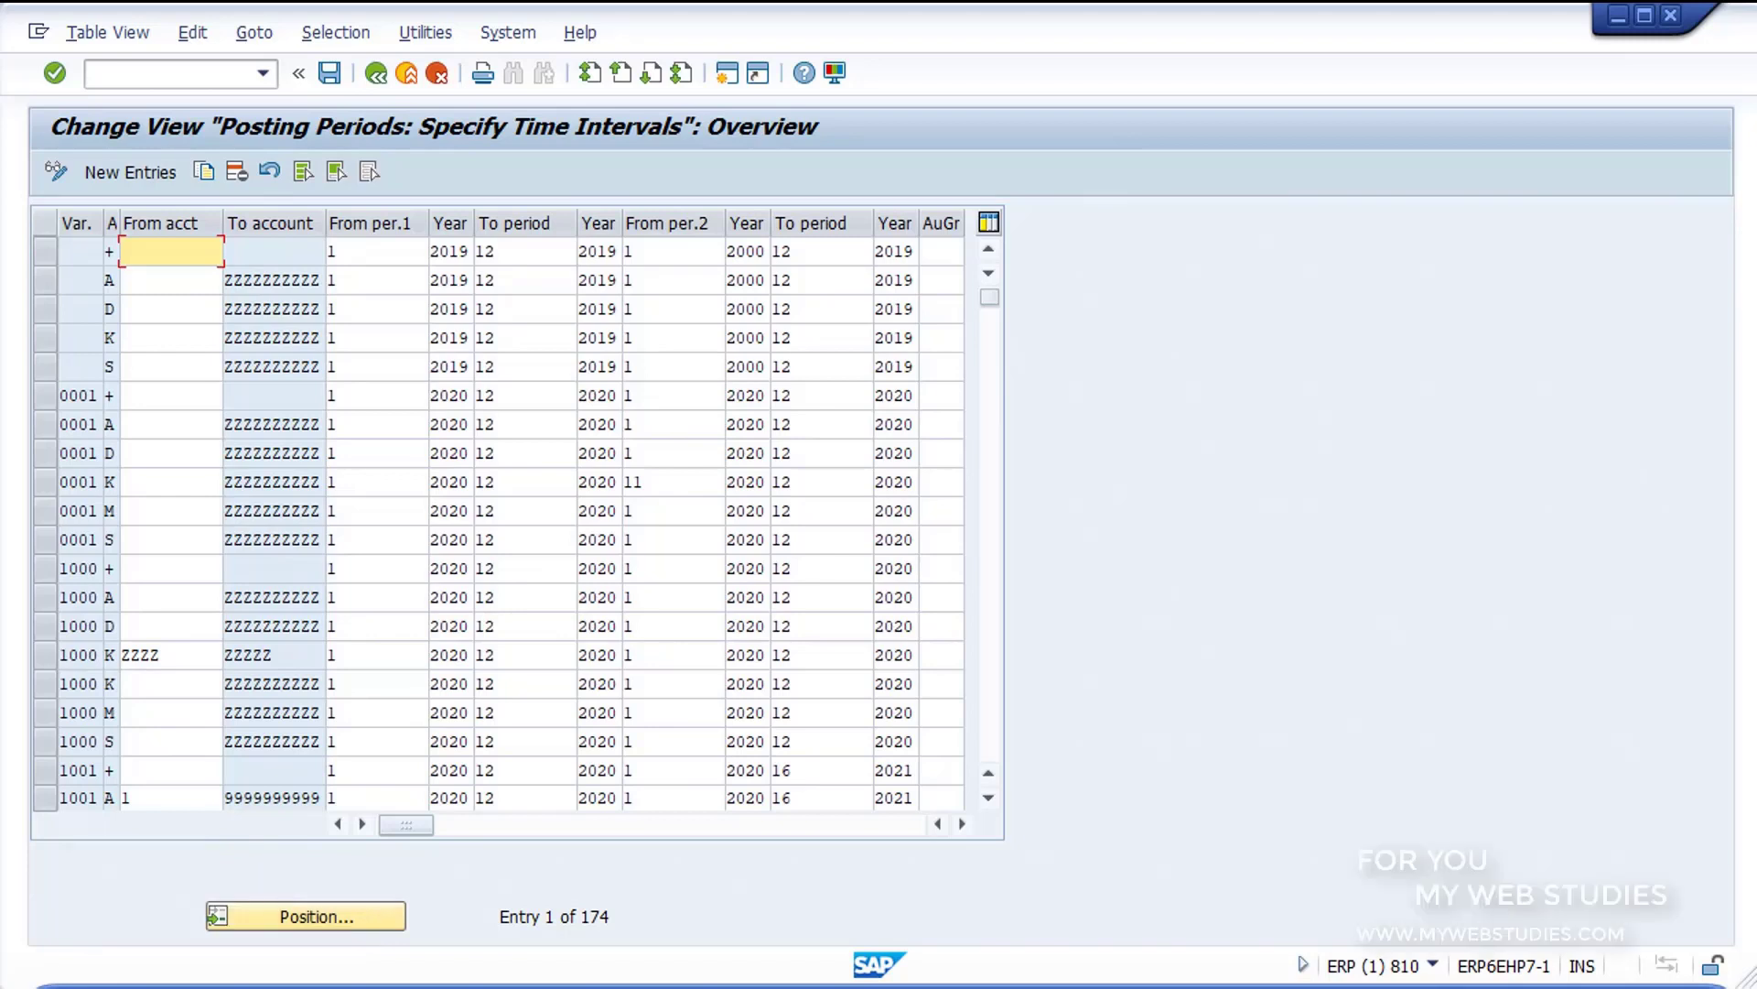
# Step: Position the list at posting period variant 1008 and select all six of its rows, from account type + to S
pyautogui.click(306, 916)
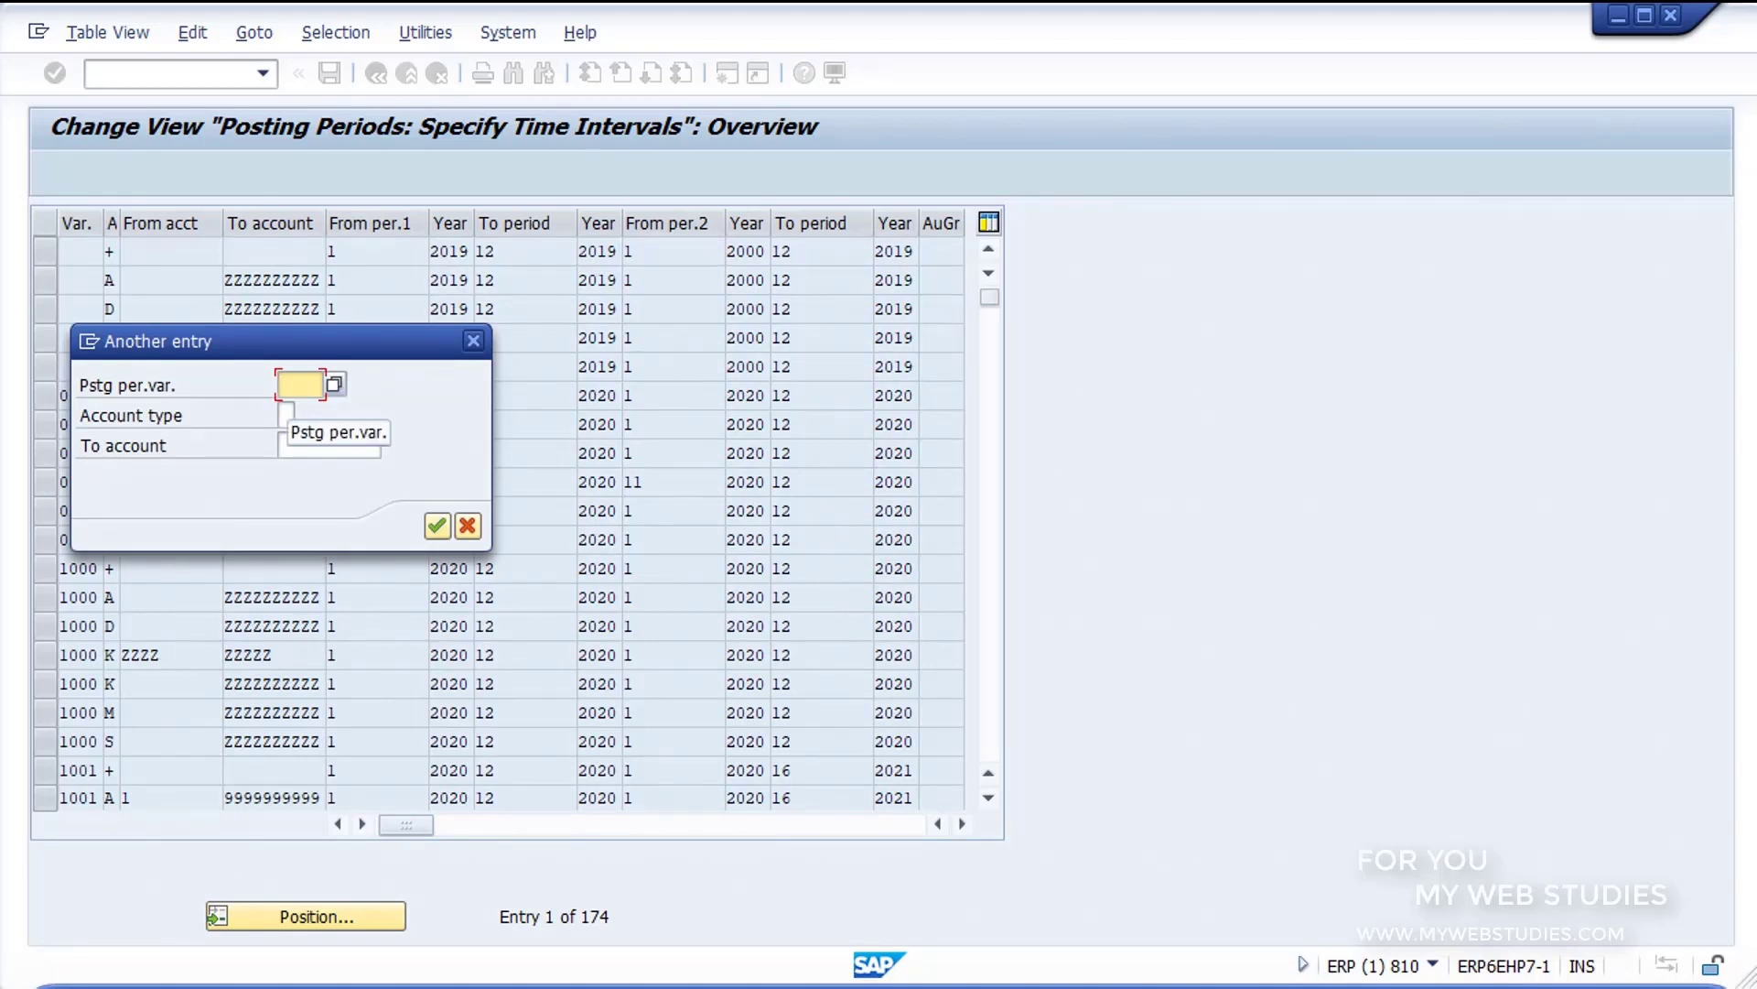
pyautogui.write('1008')
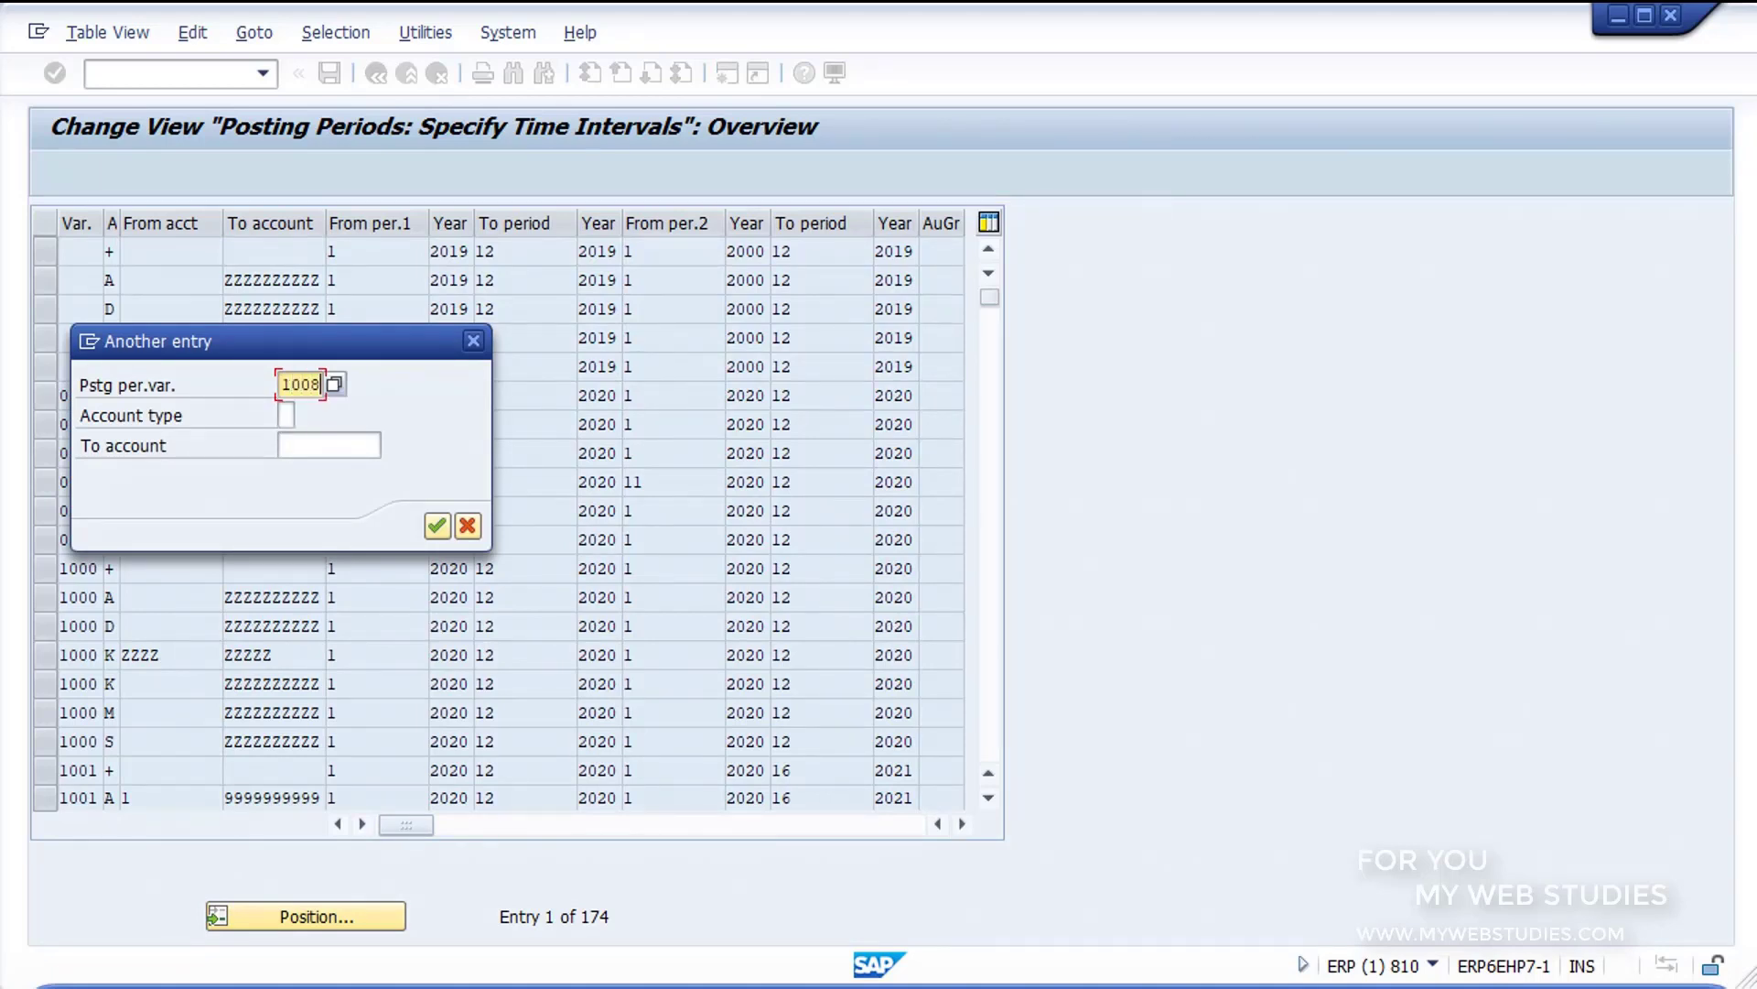
pyautogui.press('Return')
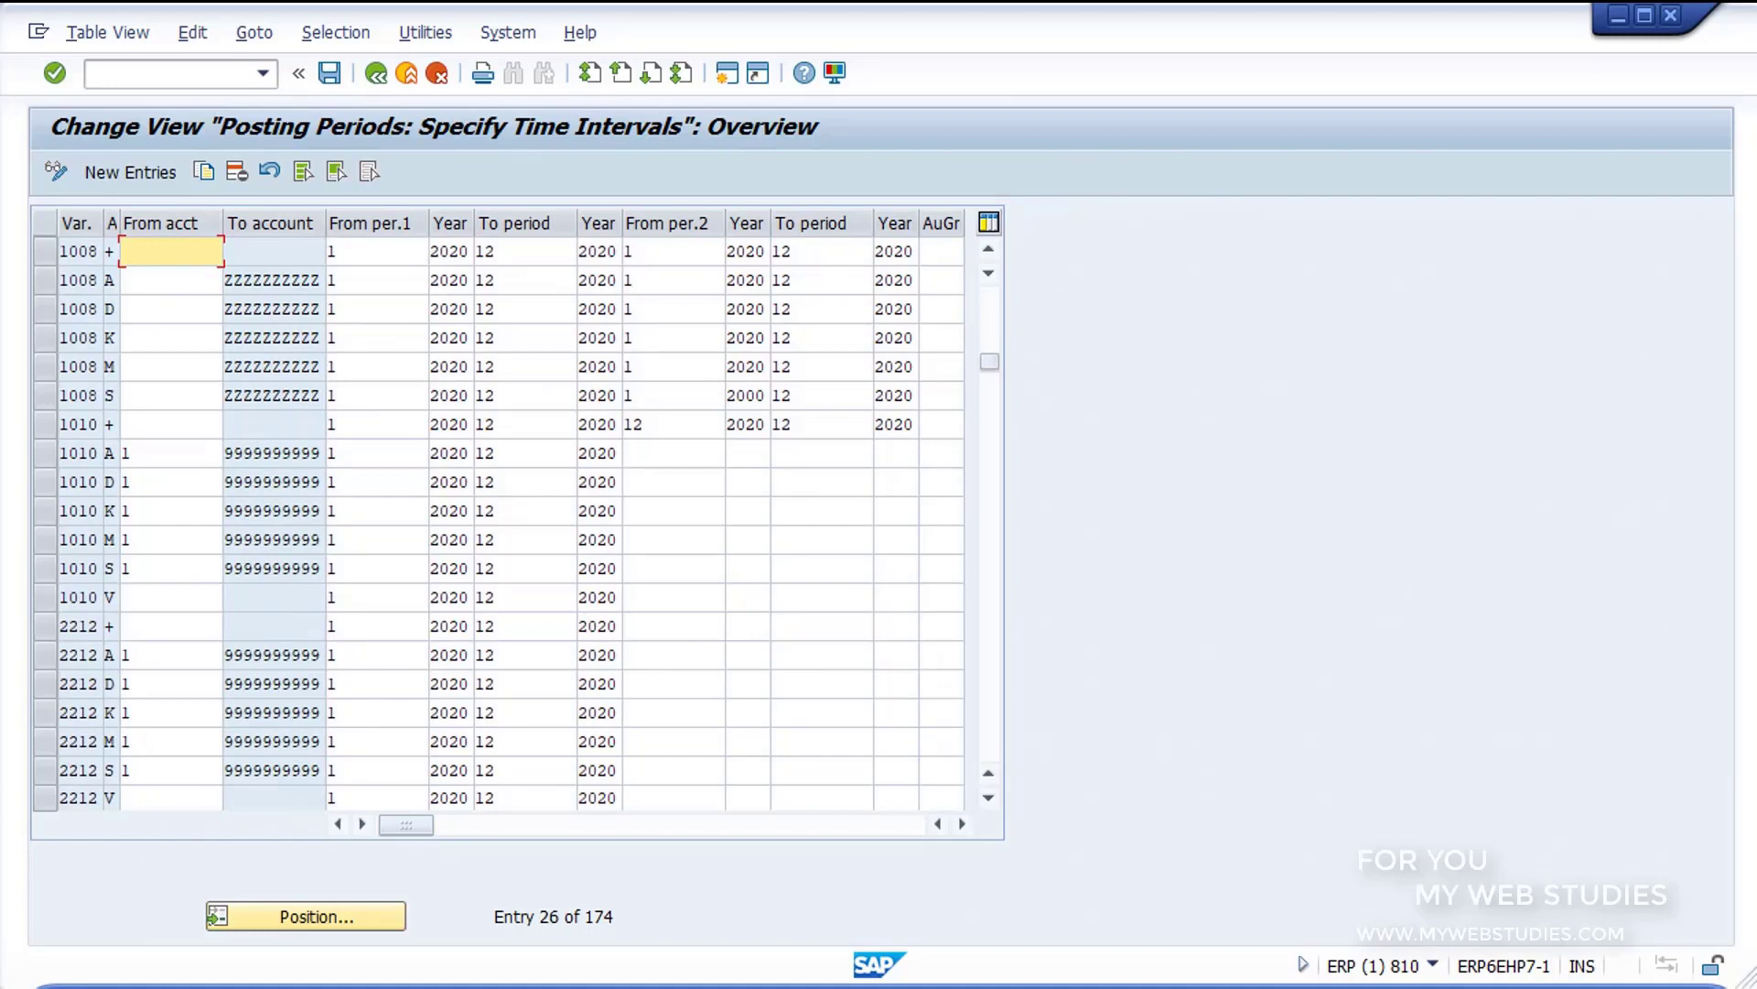
pyautogui.click(45, 252)
pyautogui.click(45, 280)
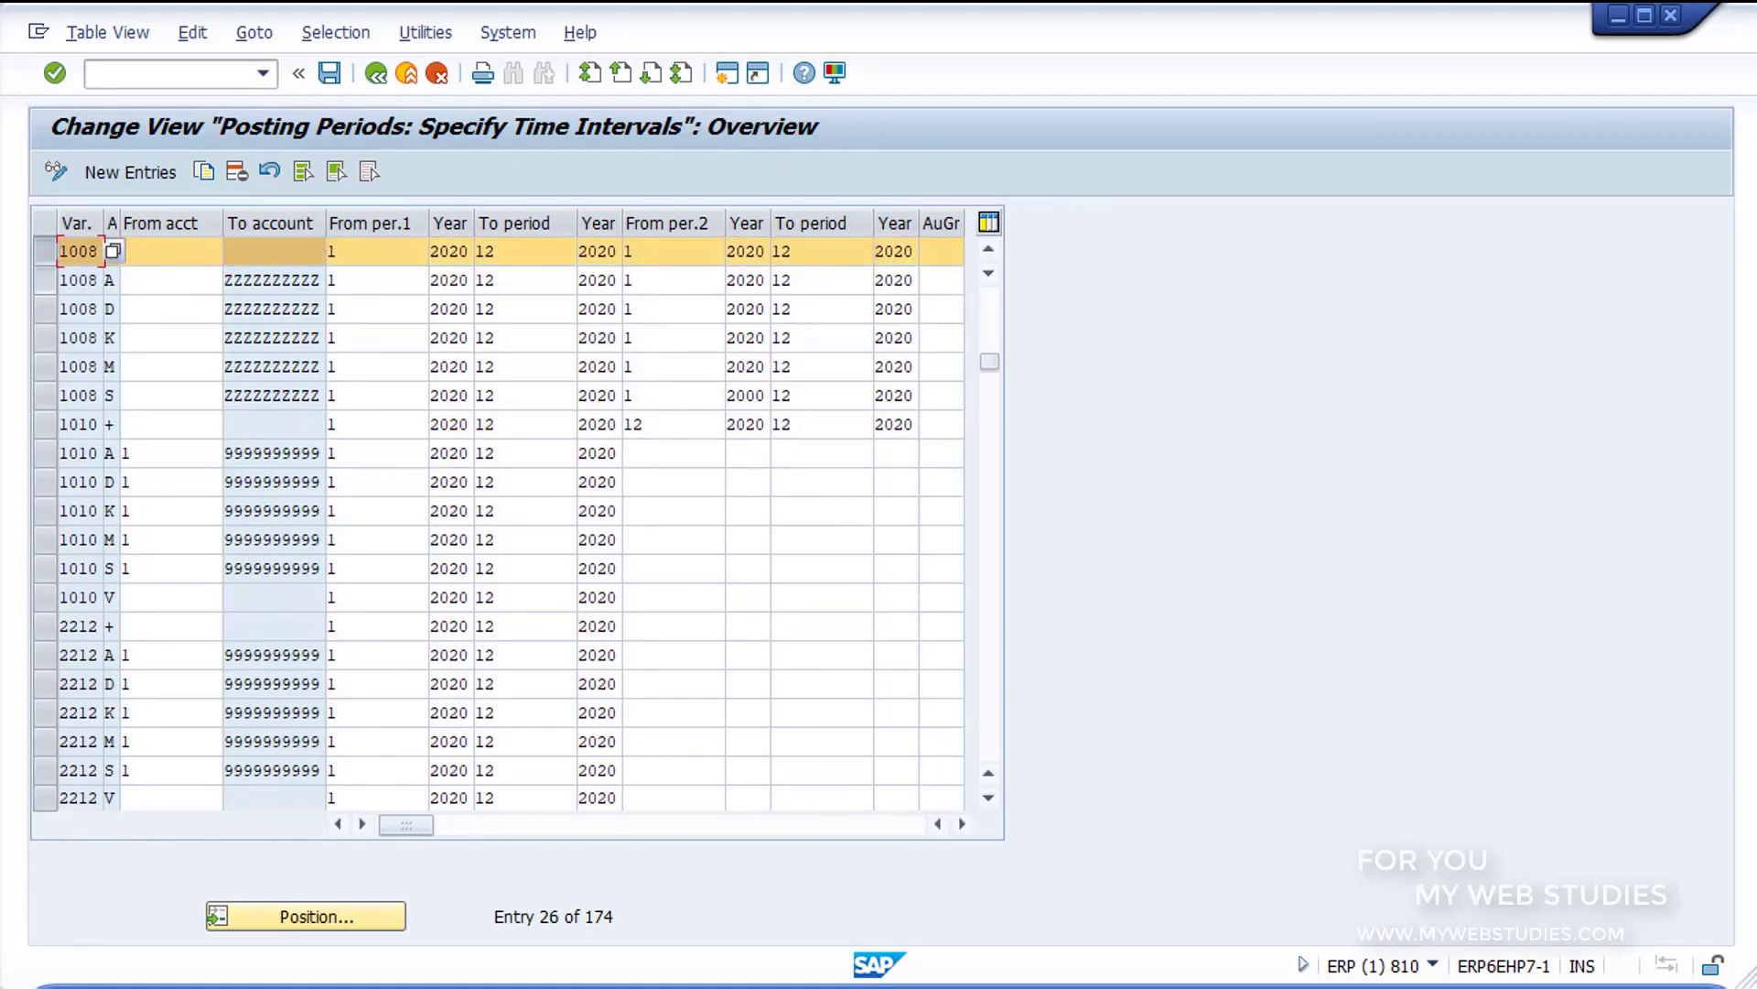
pyautogui.click(45, 309)
pyautogui.click(44, 338)
pyautogui.click(45, 366)
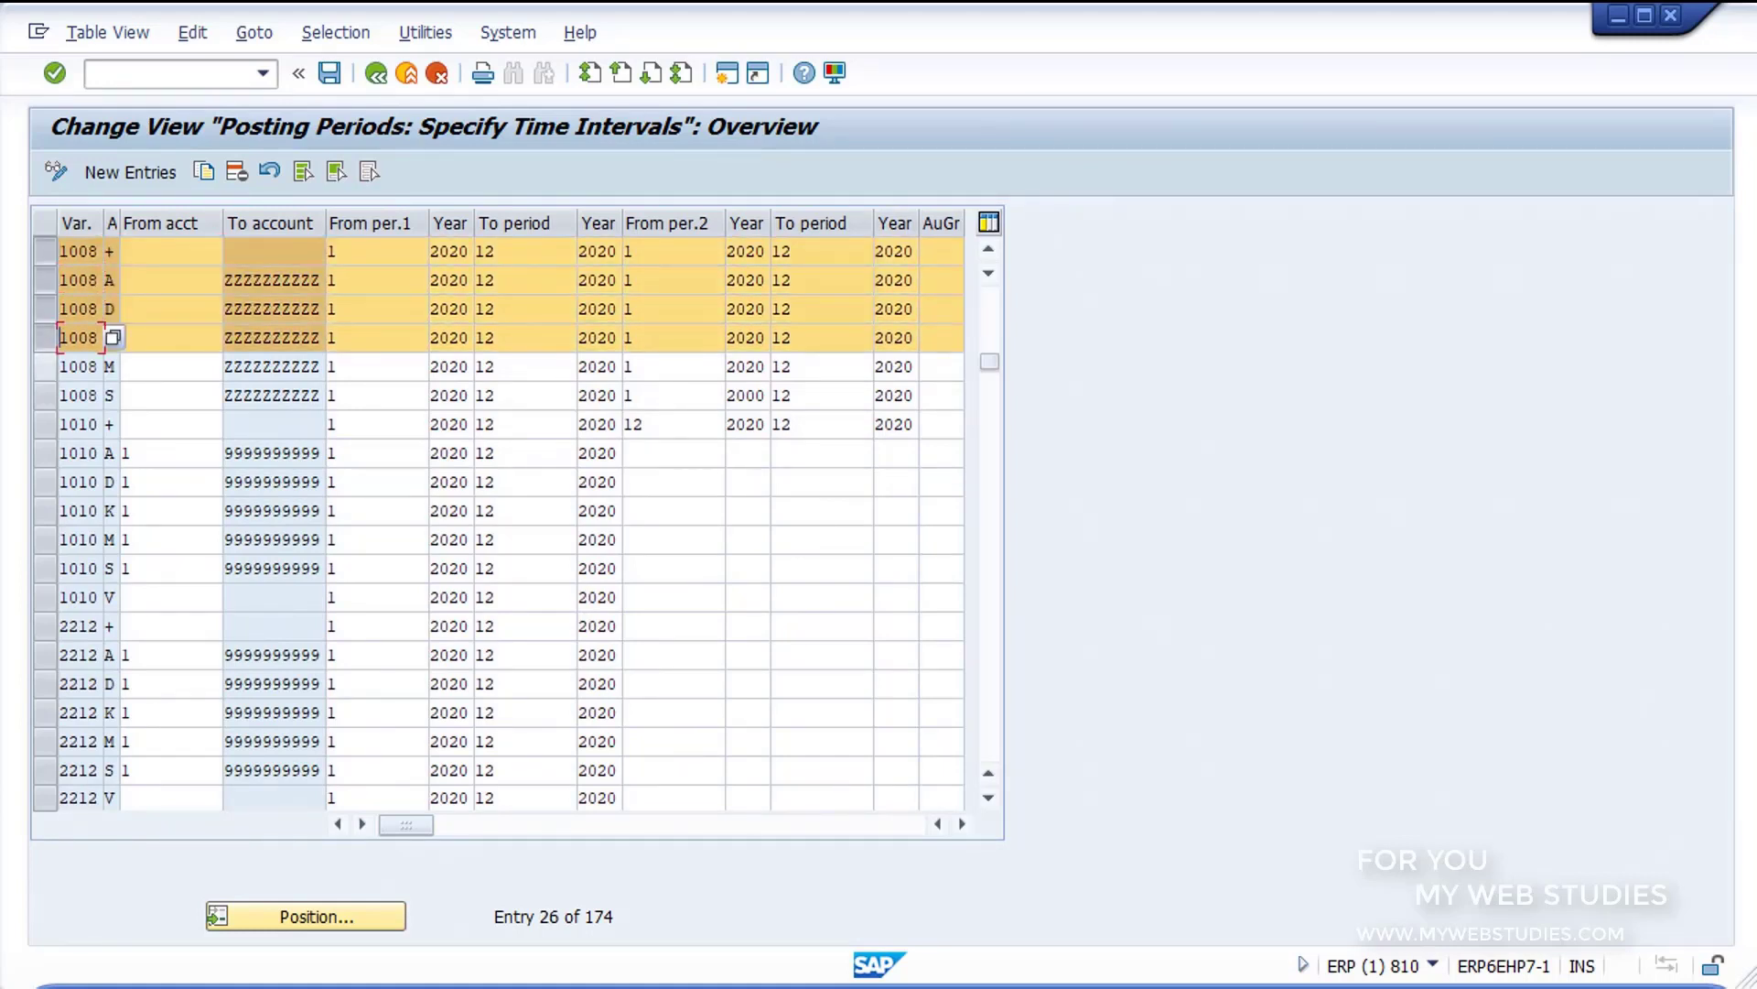
pyautogui.click(45, 396)
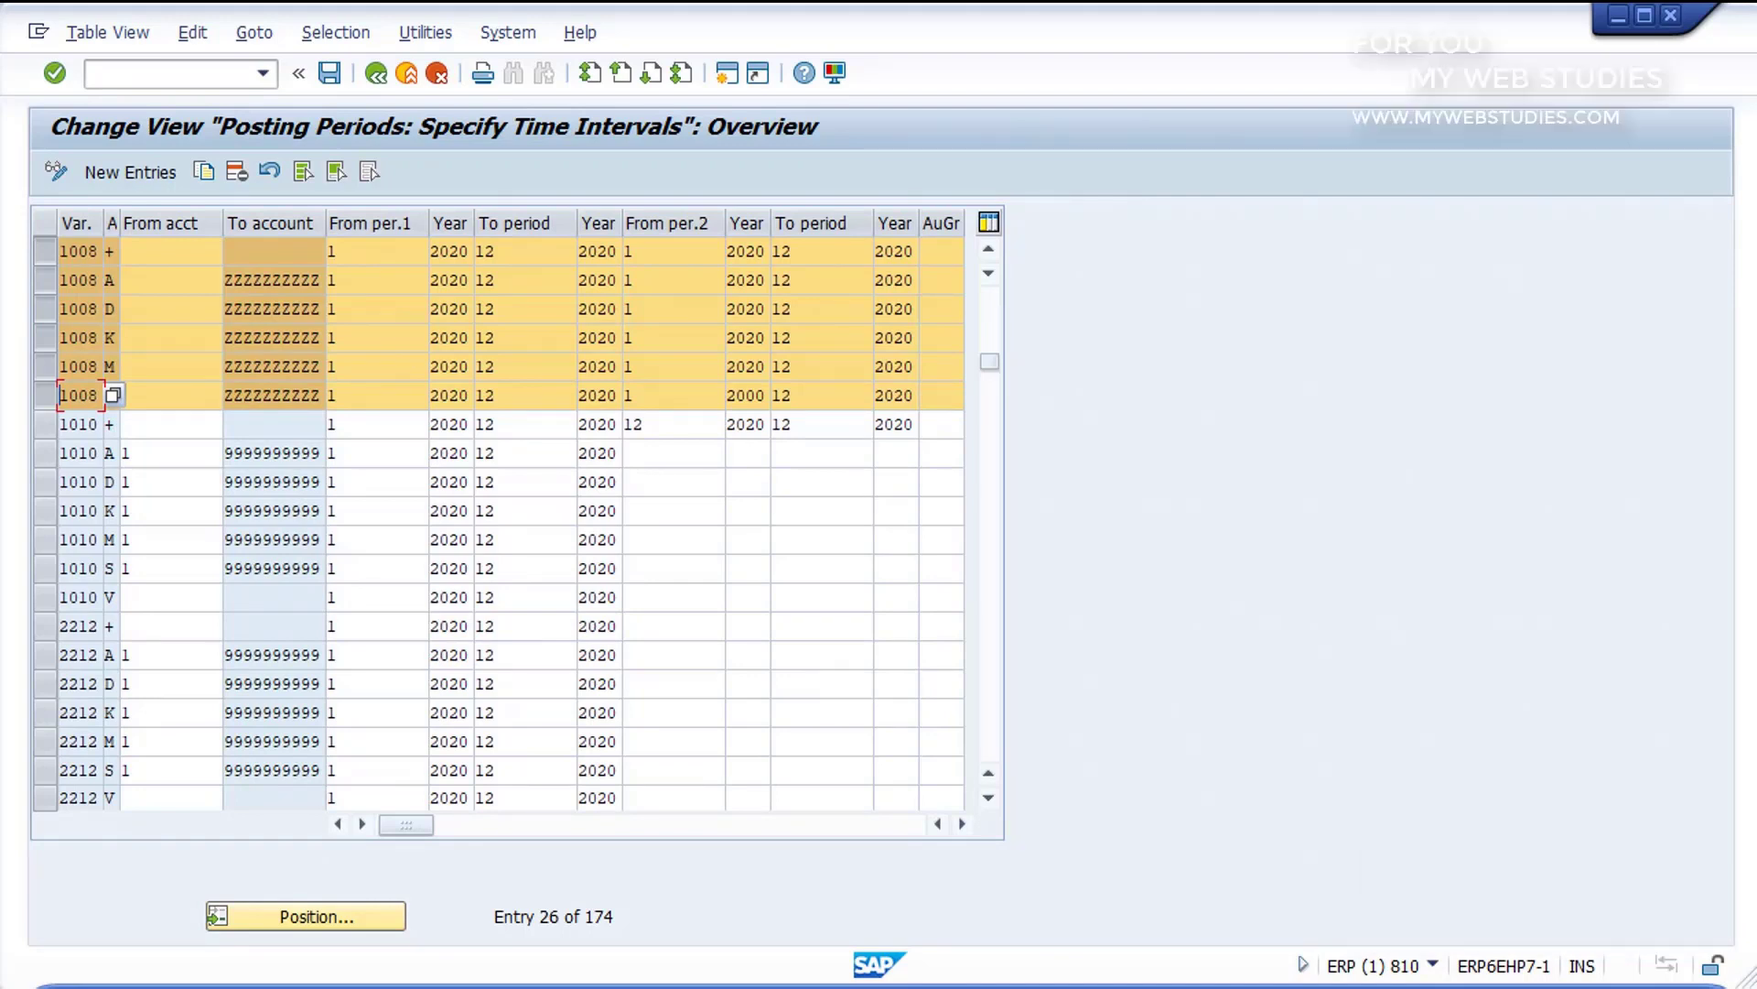
# Step: Review the possible account types for variant 1008's first row, going through each entry from Assets to Contract accounts and Valid for all account types
pyautogui.click(110, 252)
pyautogui.click(128, 252)
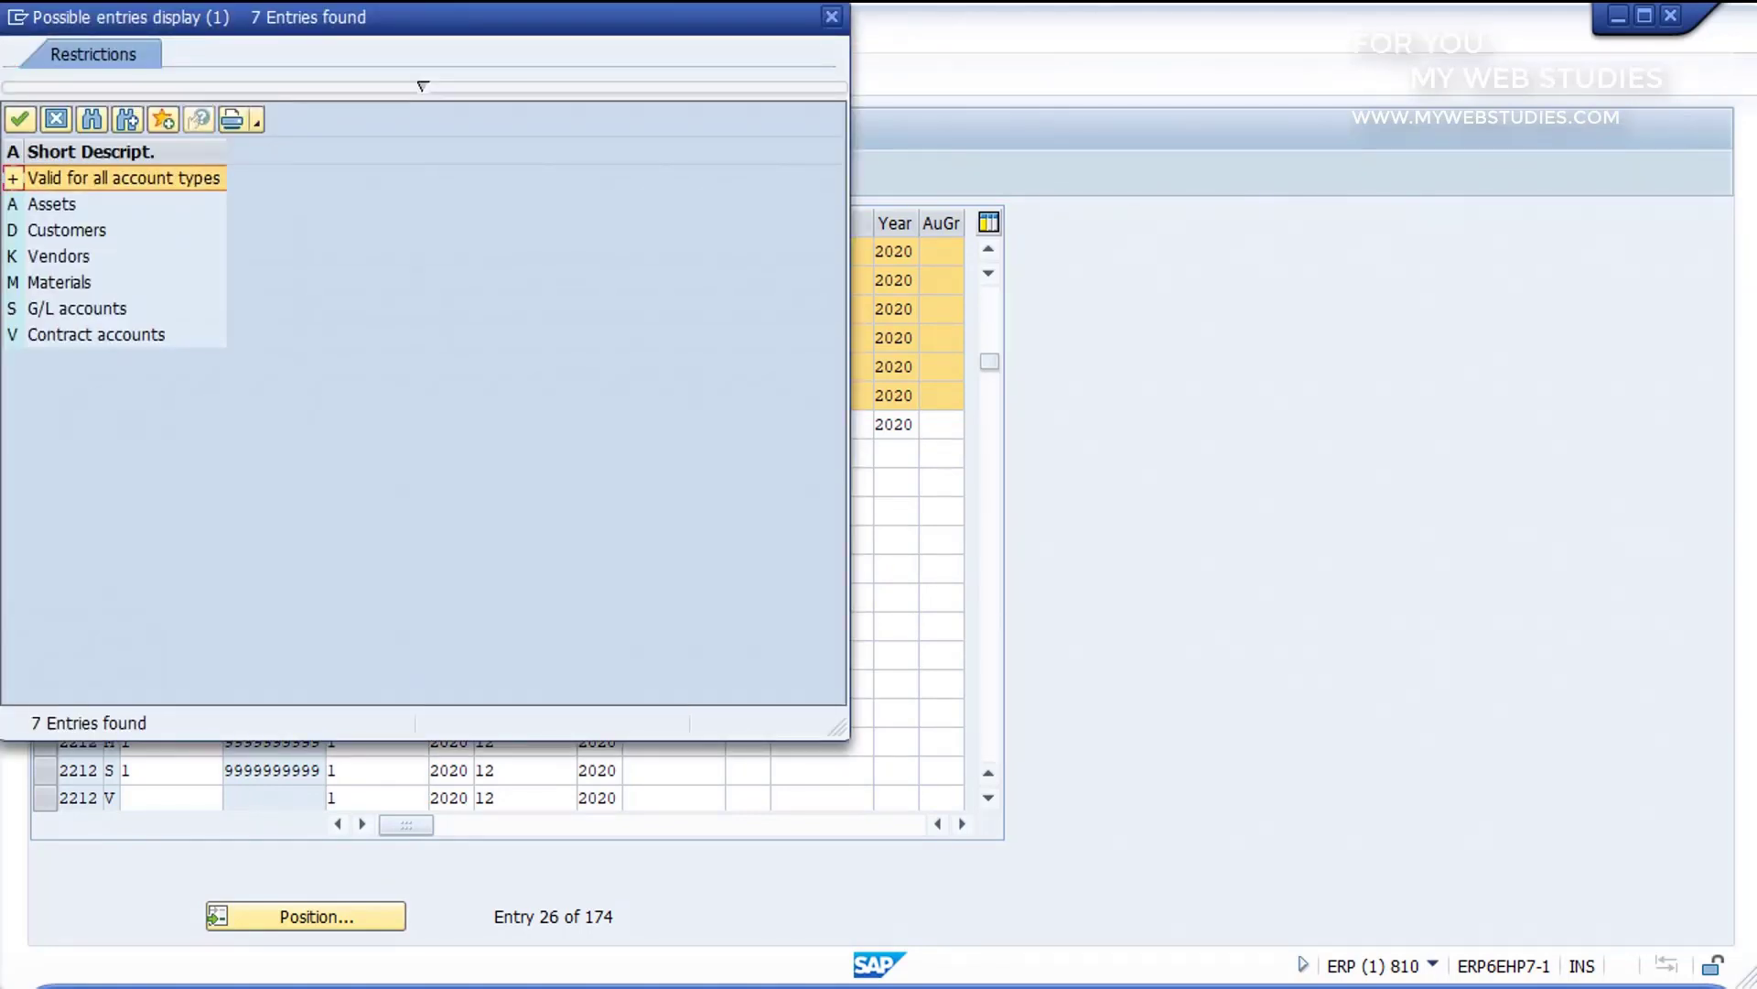
pyautogui.click(64, 204)
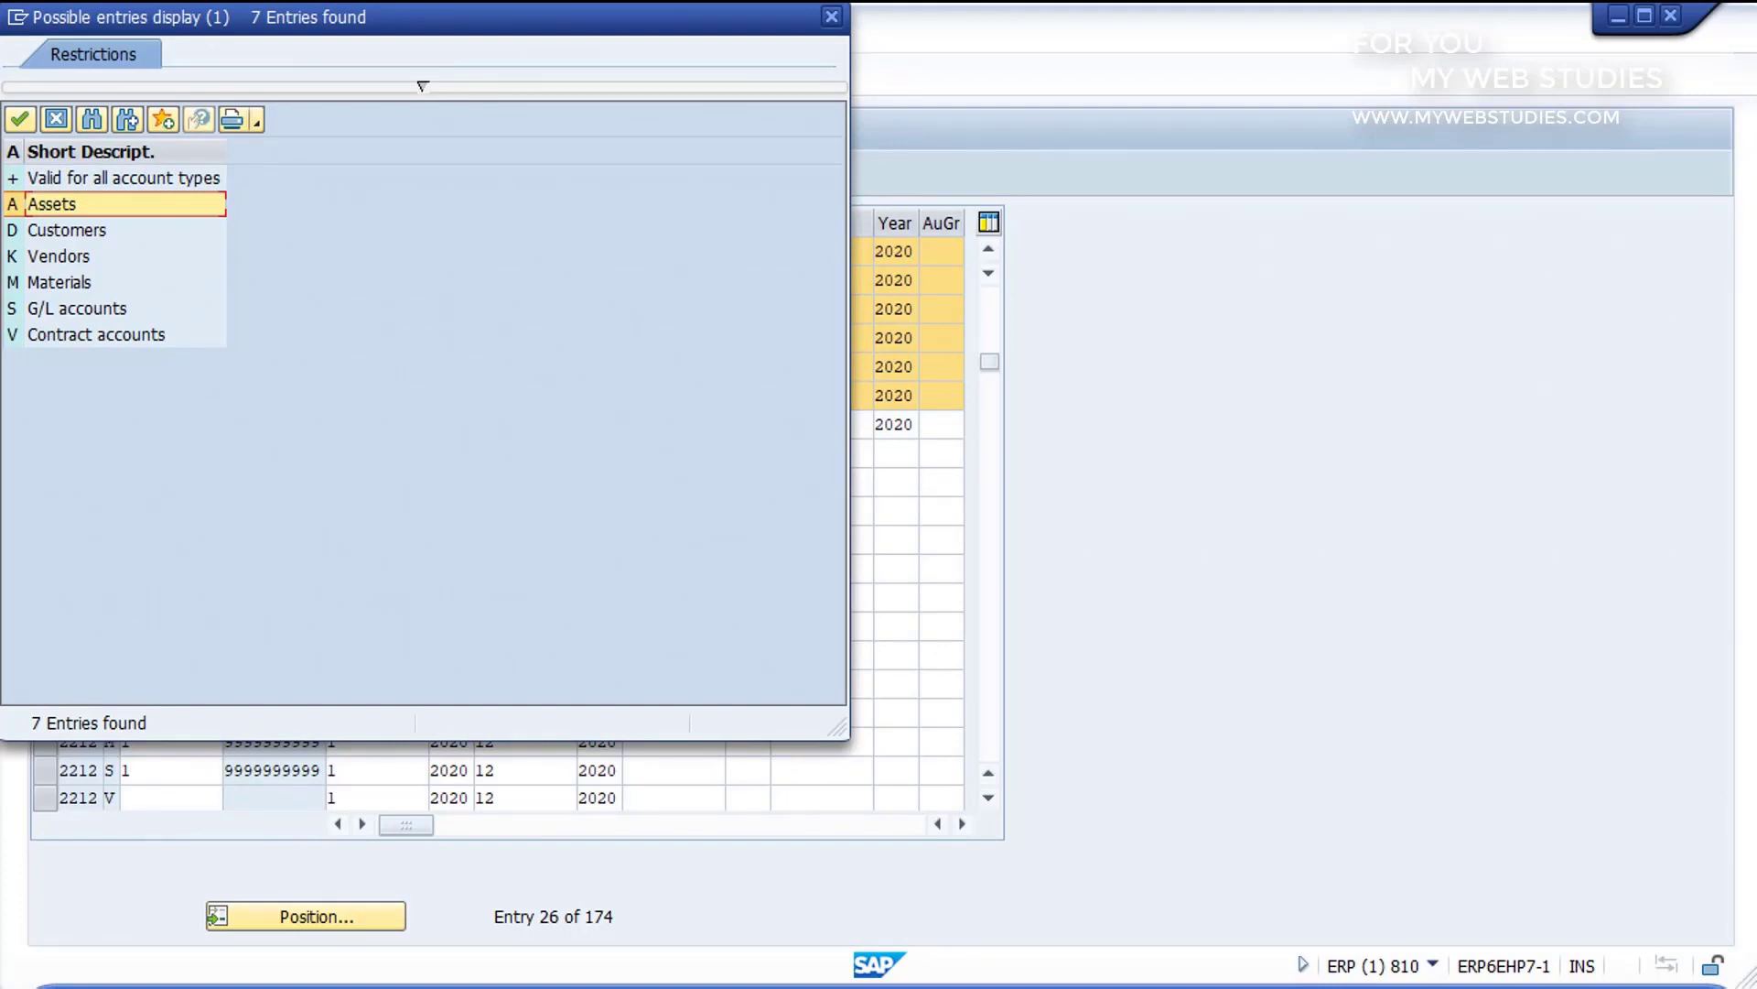
pyautogui.click(67, 230)
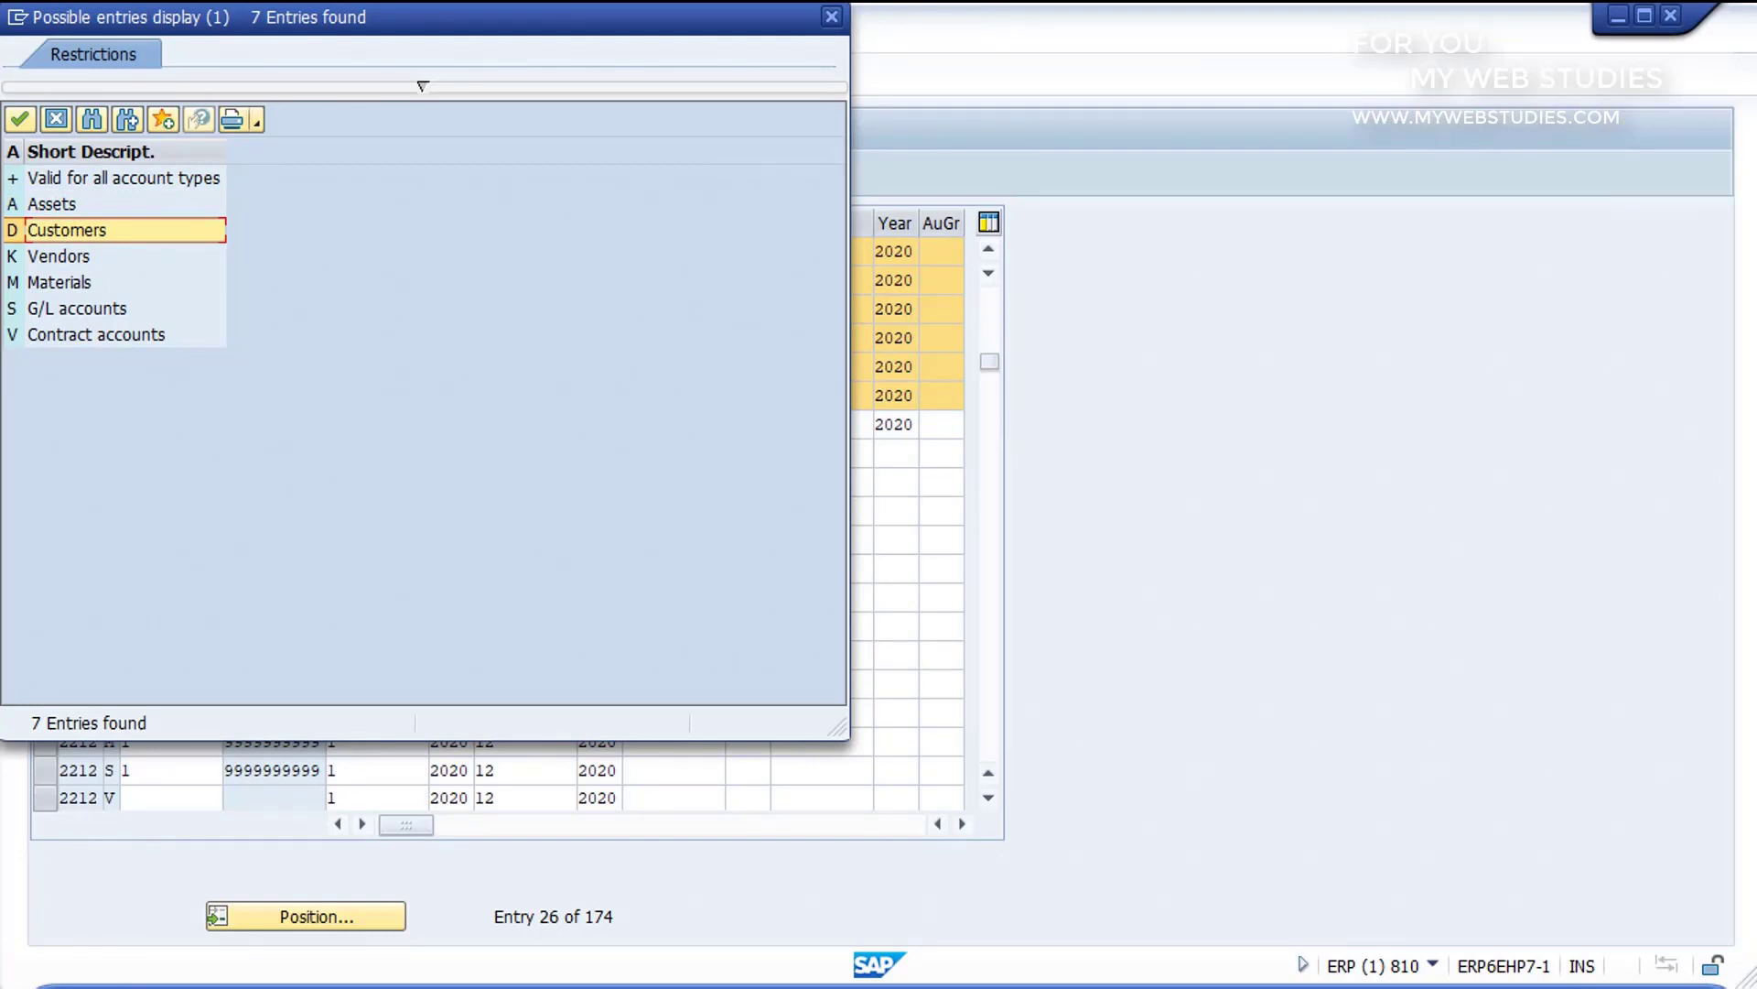
pyautogui.click(59, 256)
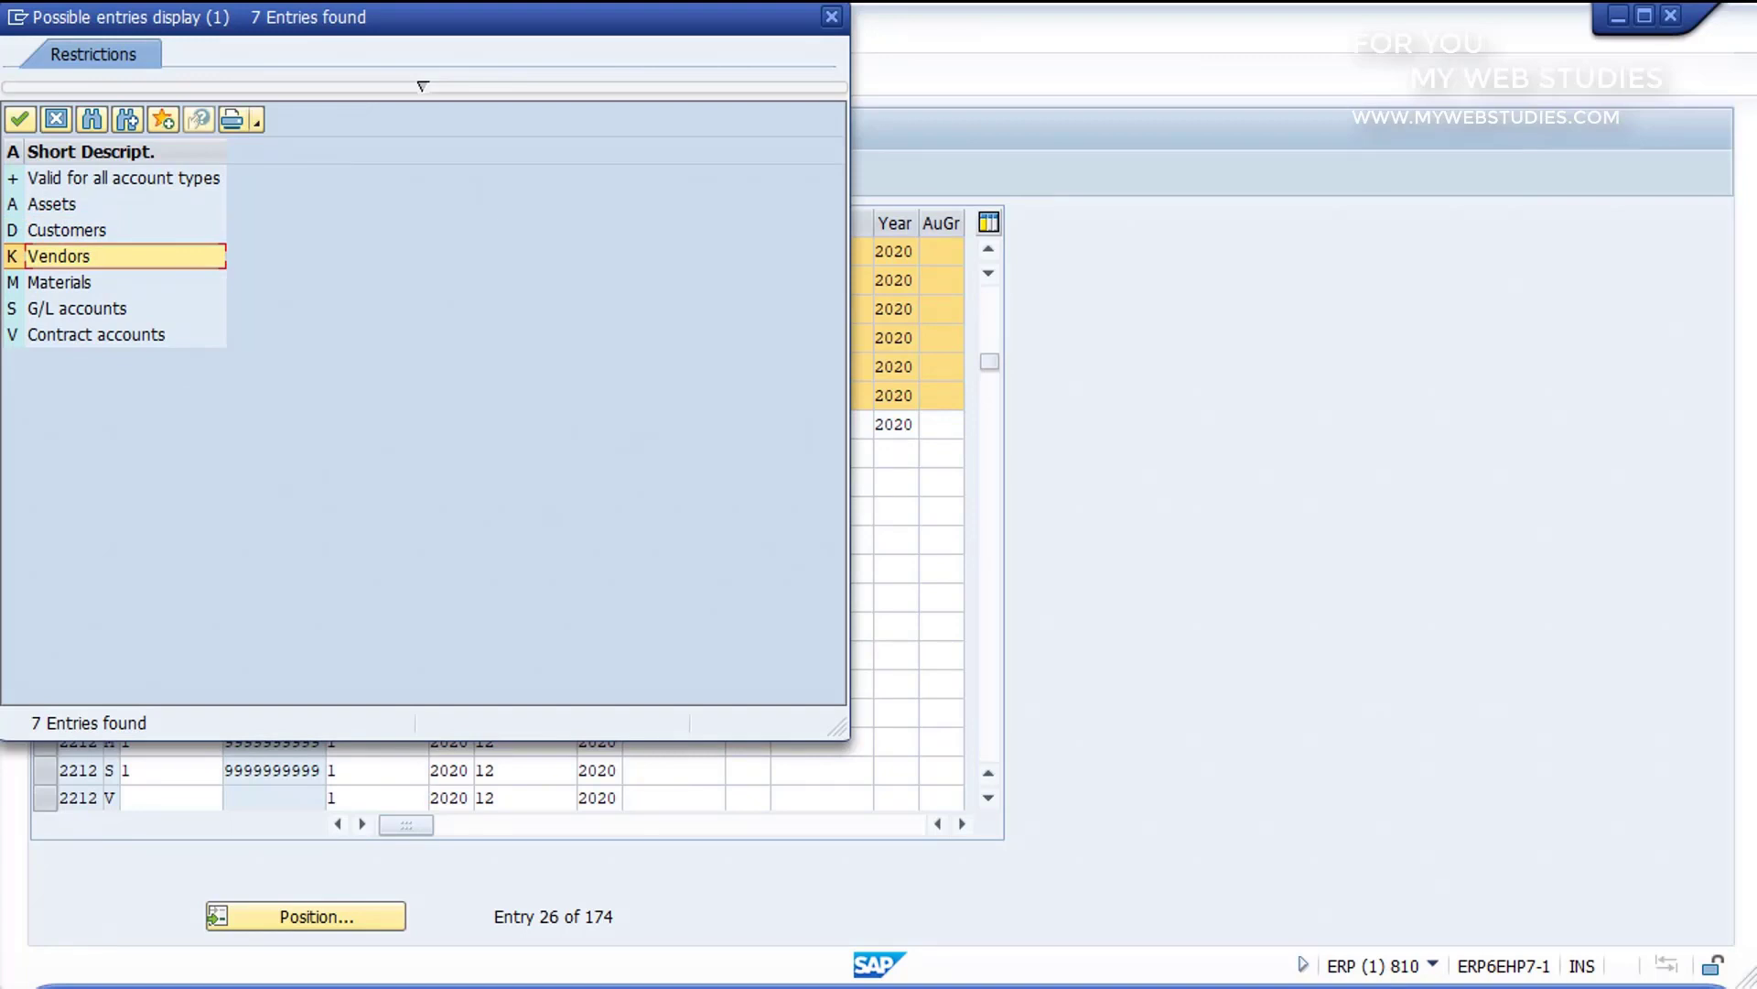
pyautogui.click(59, 283)
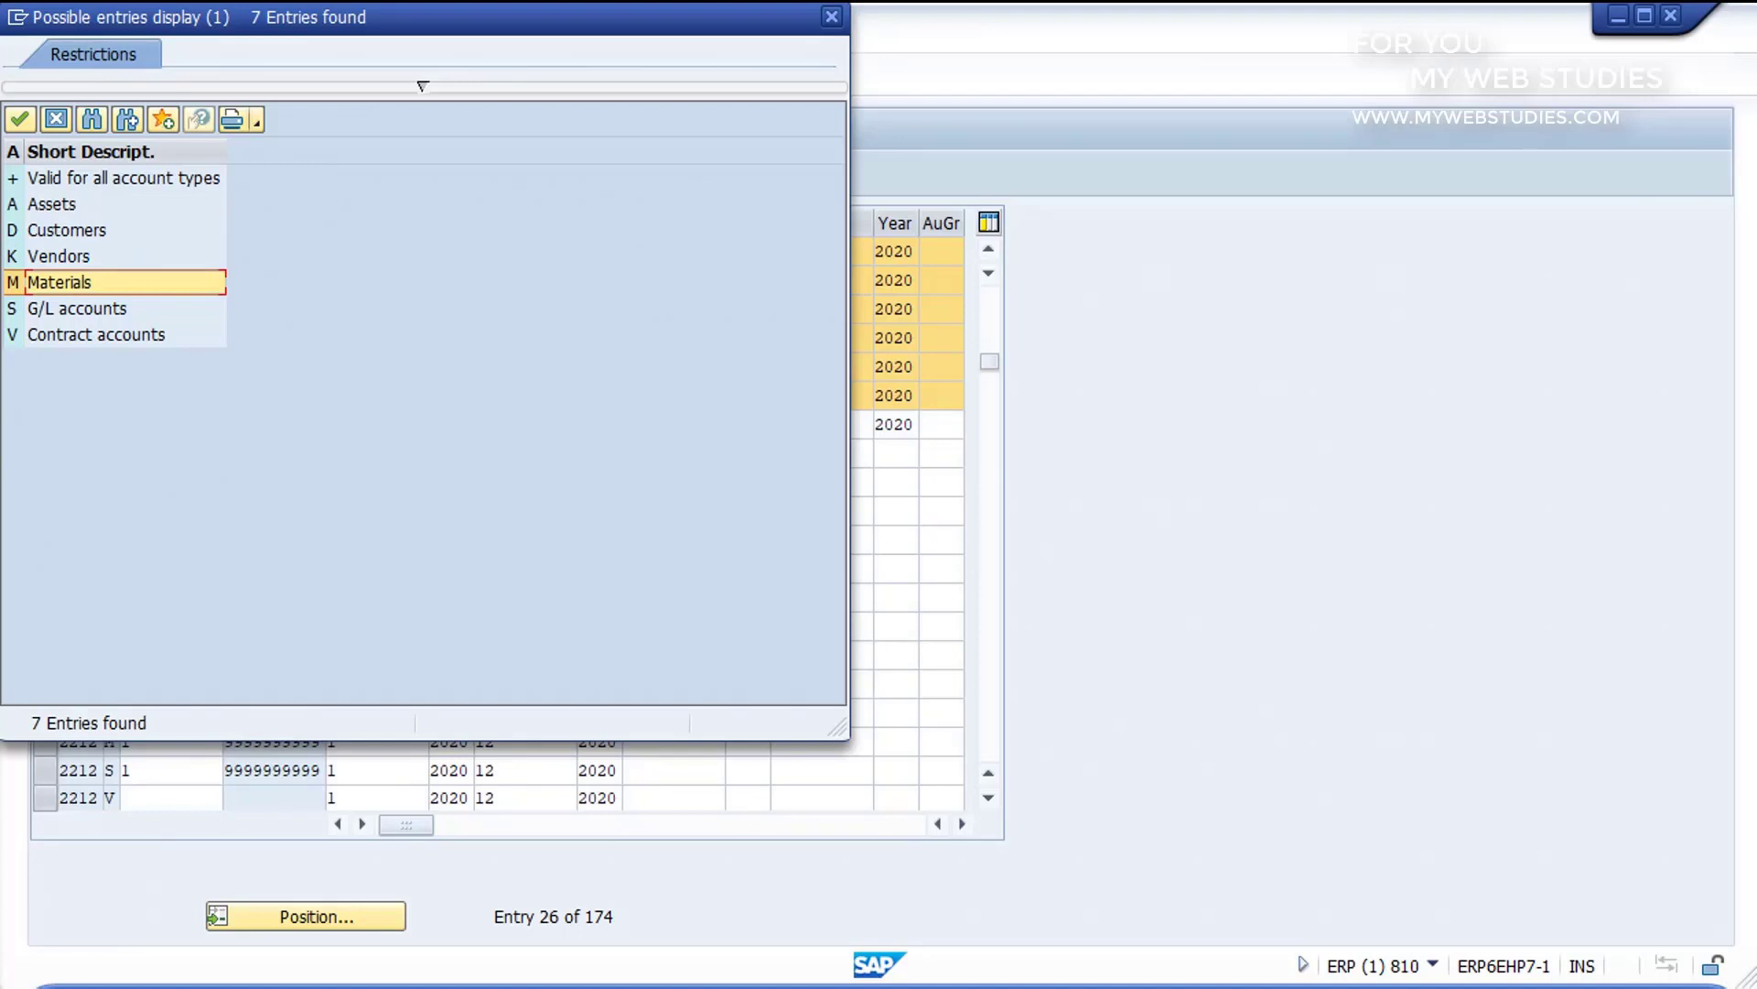
pyautogui.click(76, 308)
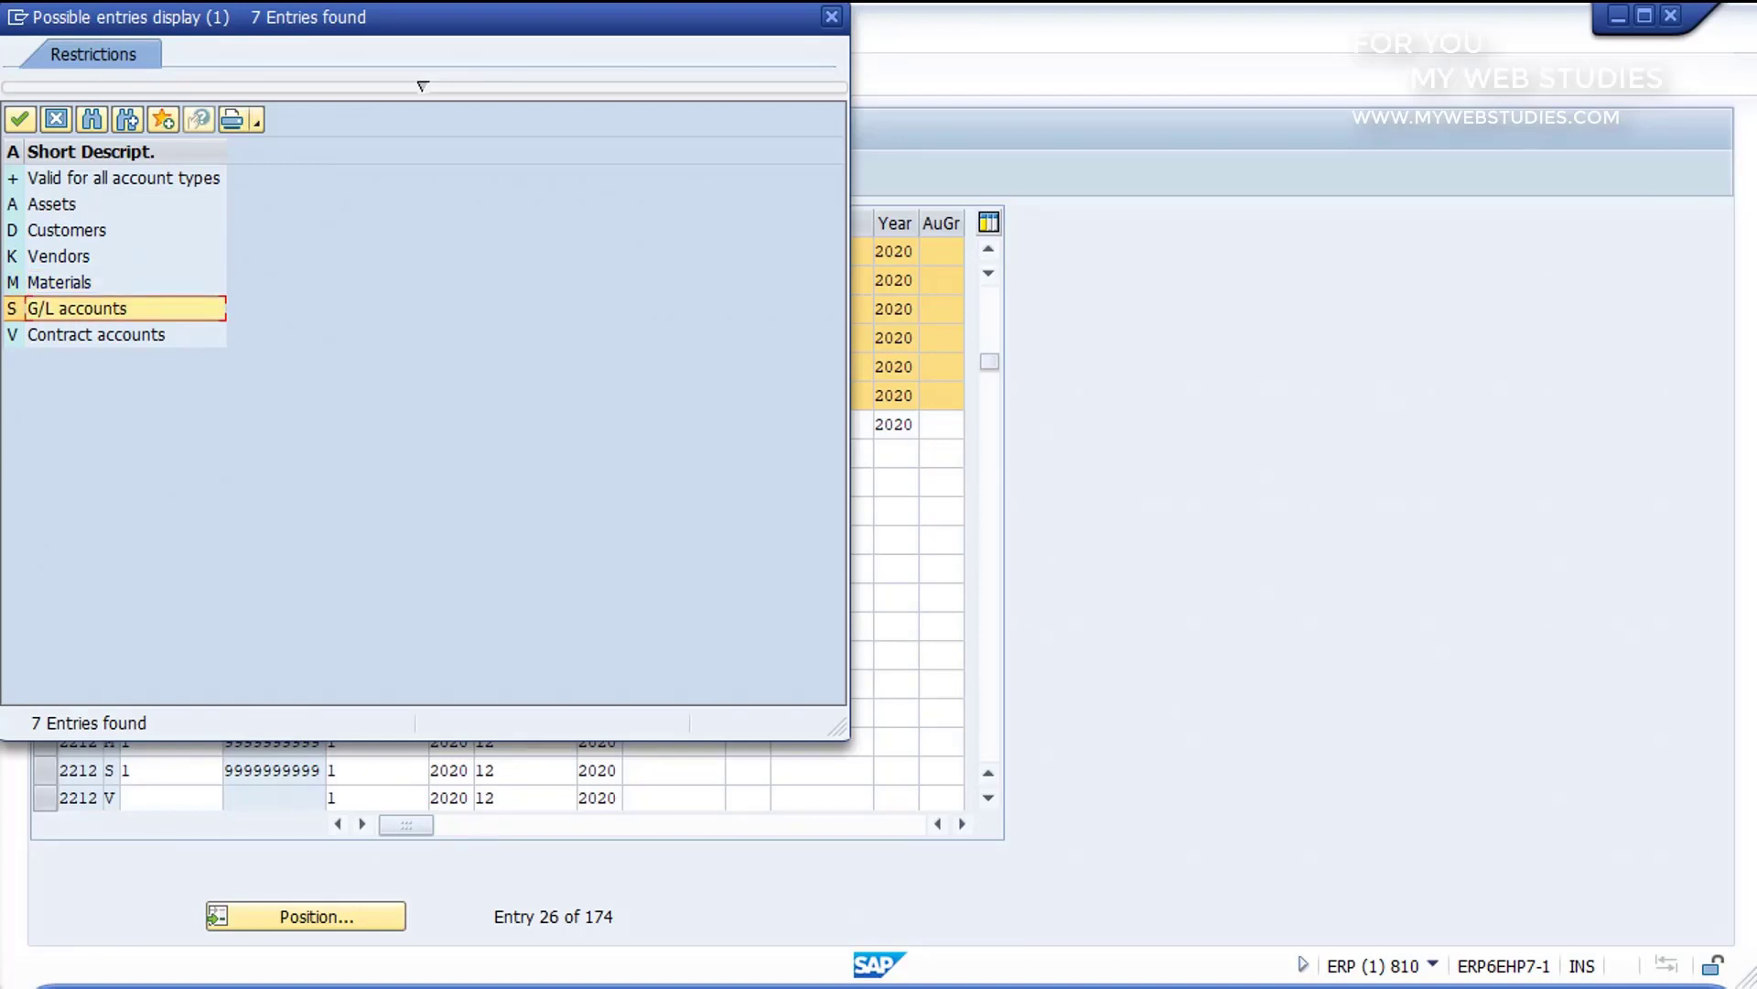
pyautogui.click(96, 335)
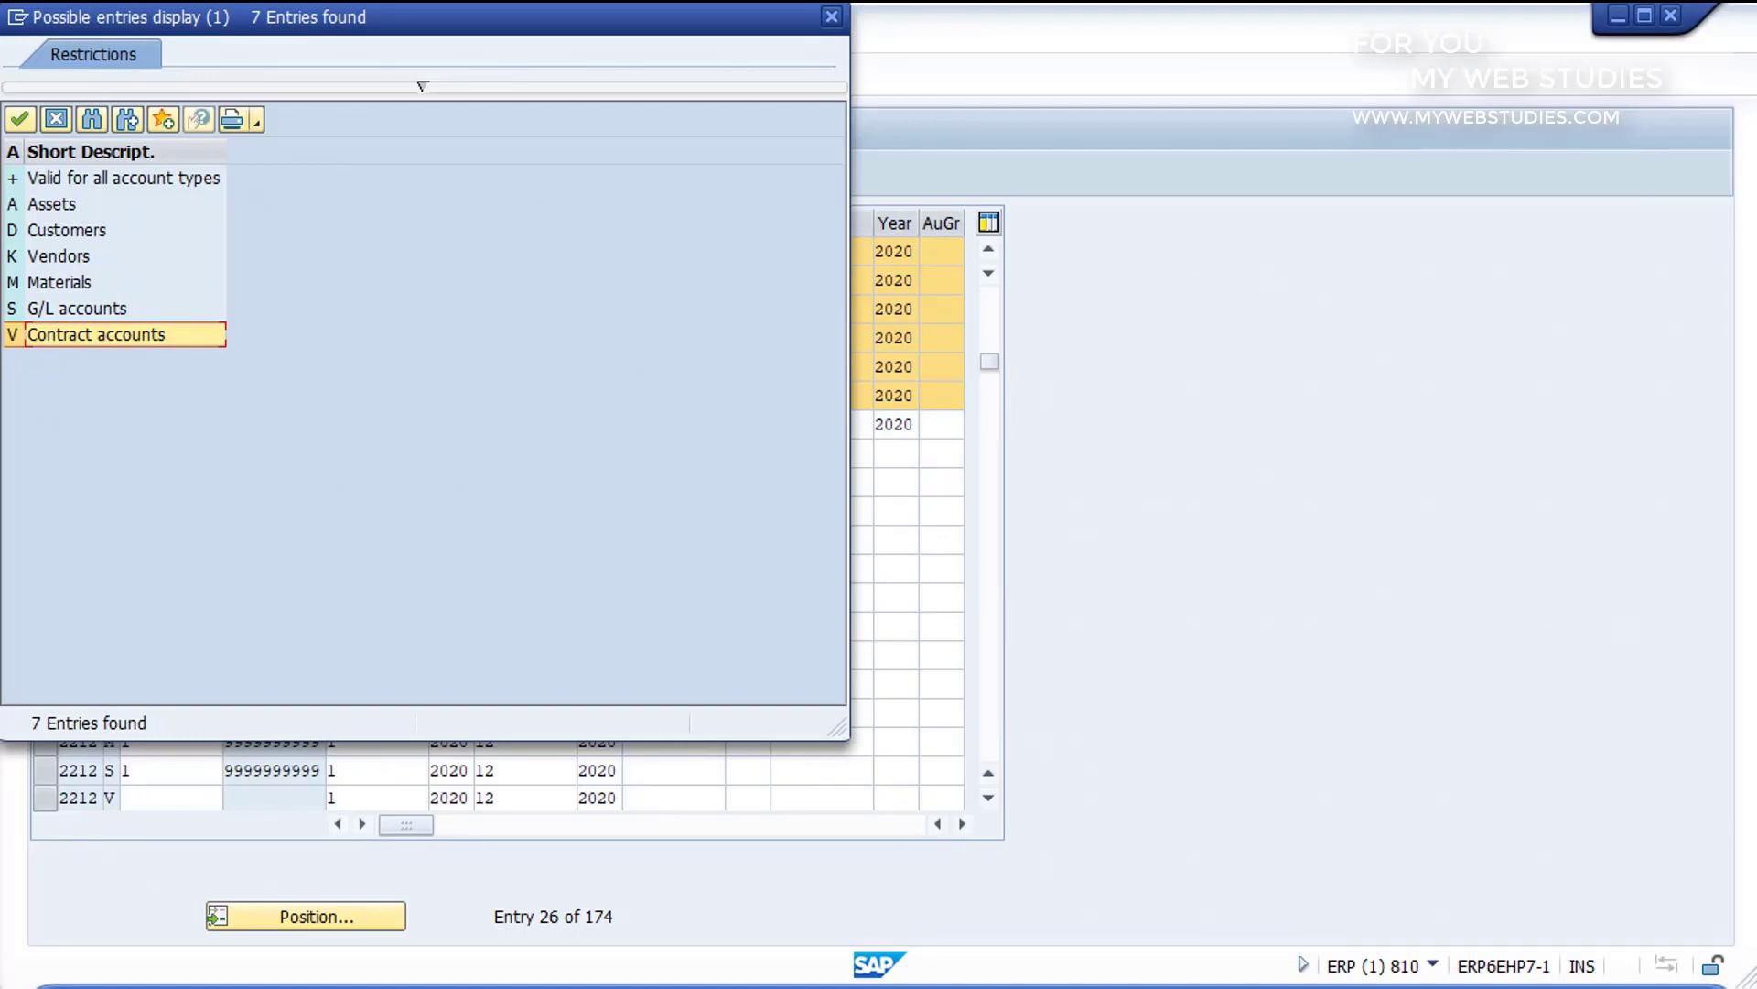
pyautogui.click(123, 178)
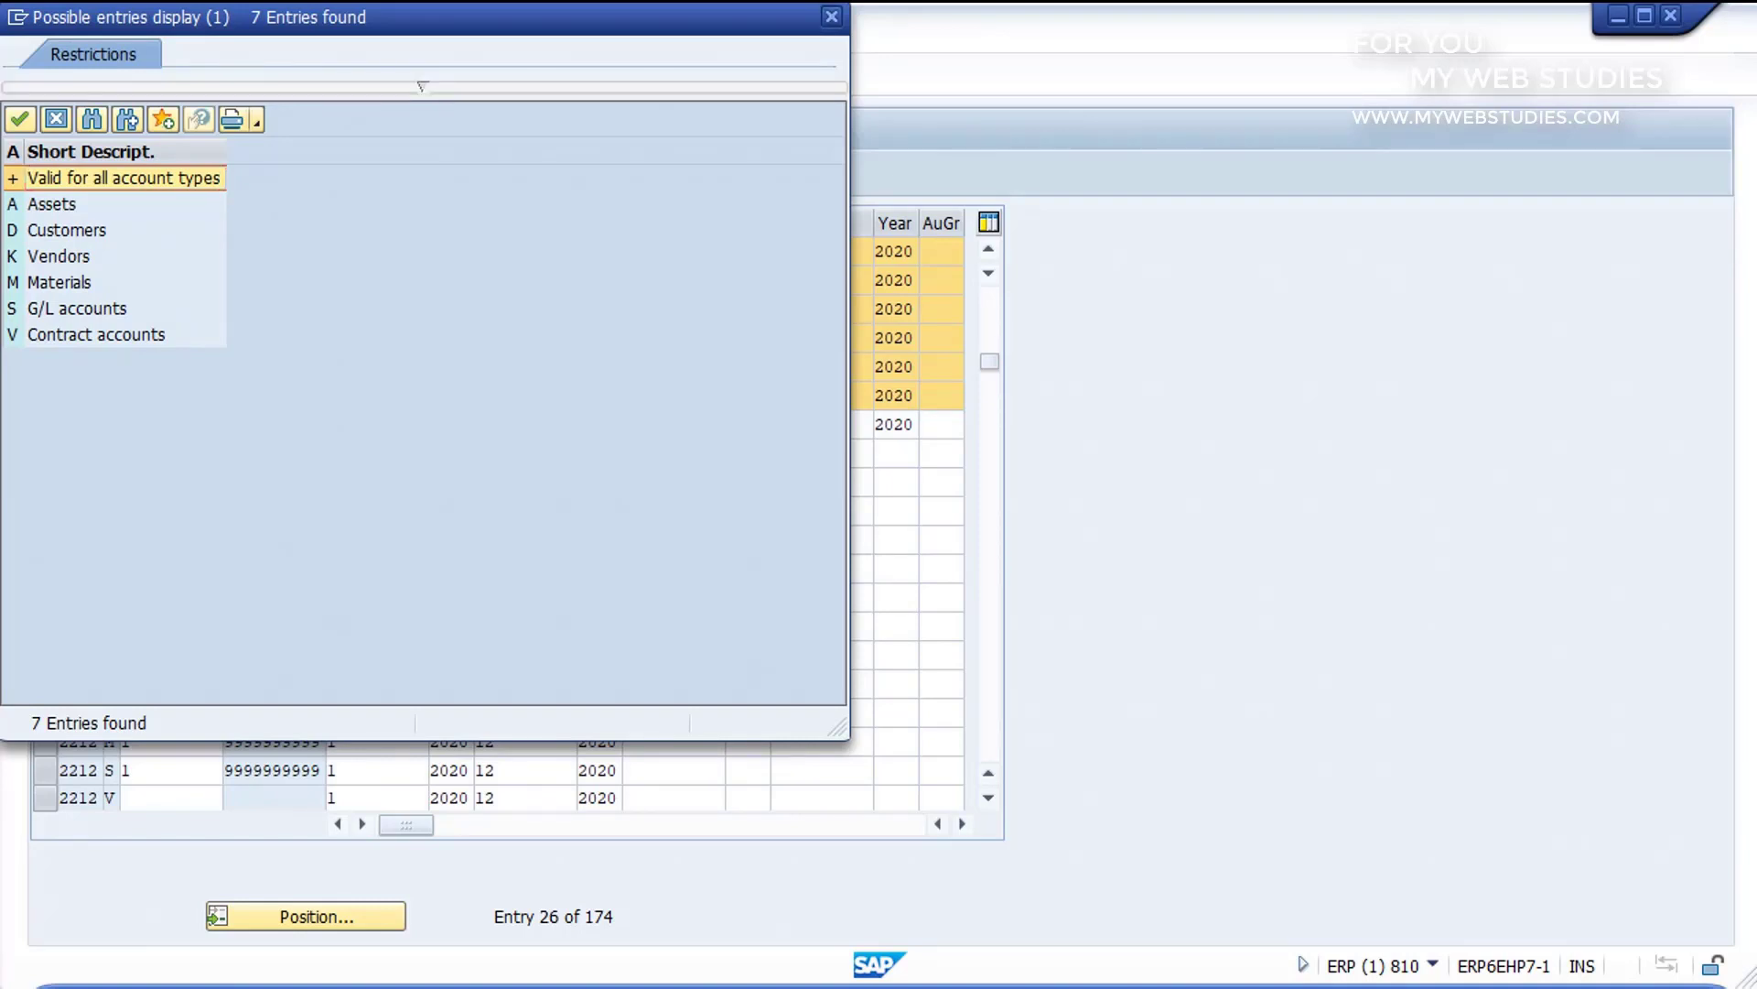
pyautogui.click(832, 16)
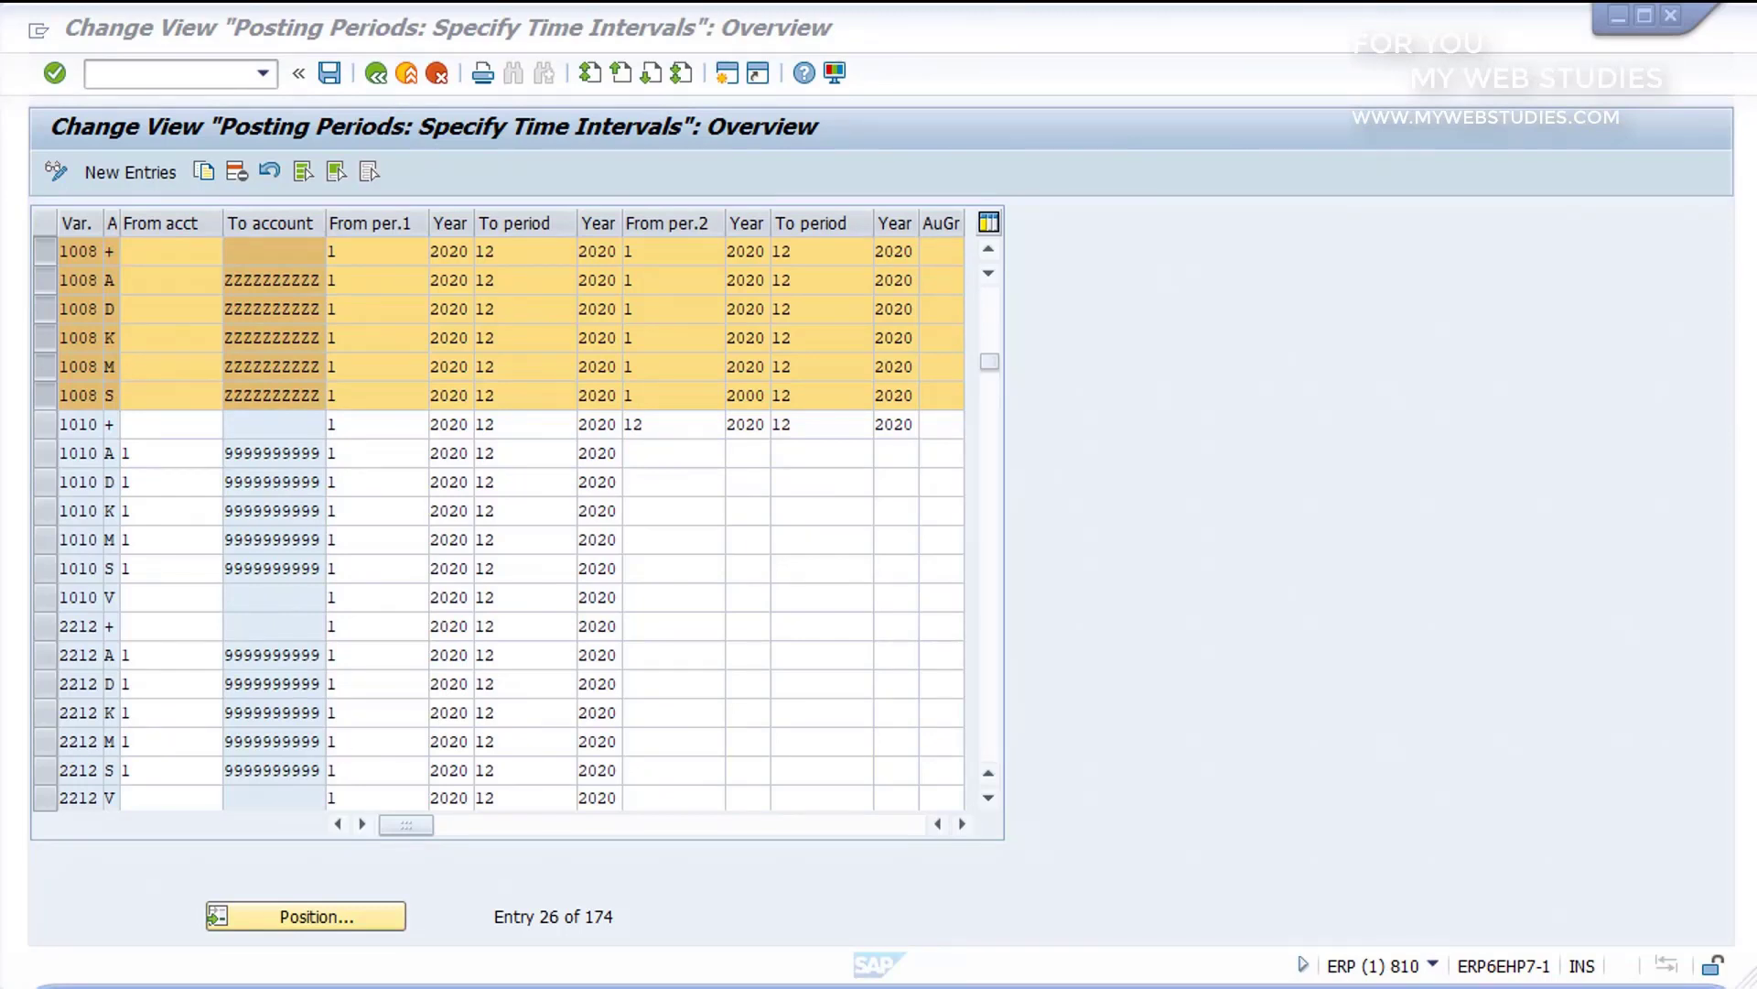
# Step: In variant 1008's customer row (account type D), set the from account to 5000 and the first from period to 2
pyautogui.click(109, 251)
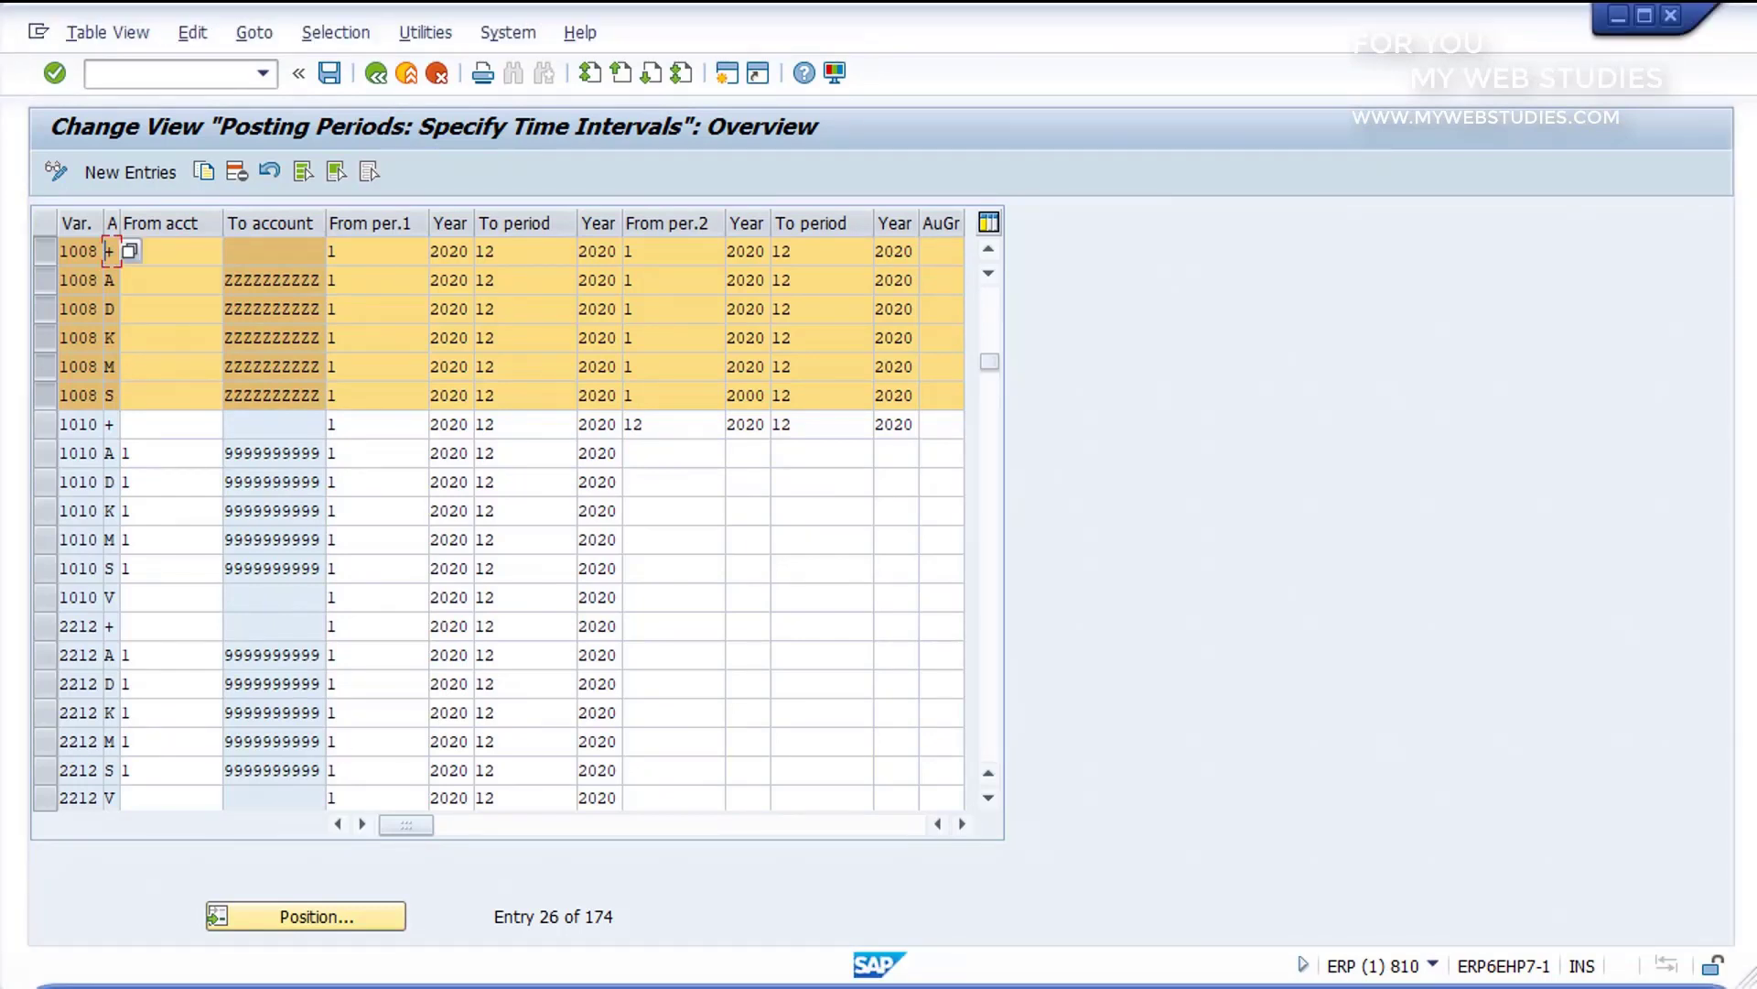
pyautogui.click(124, 309)
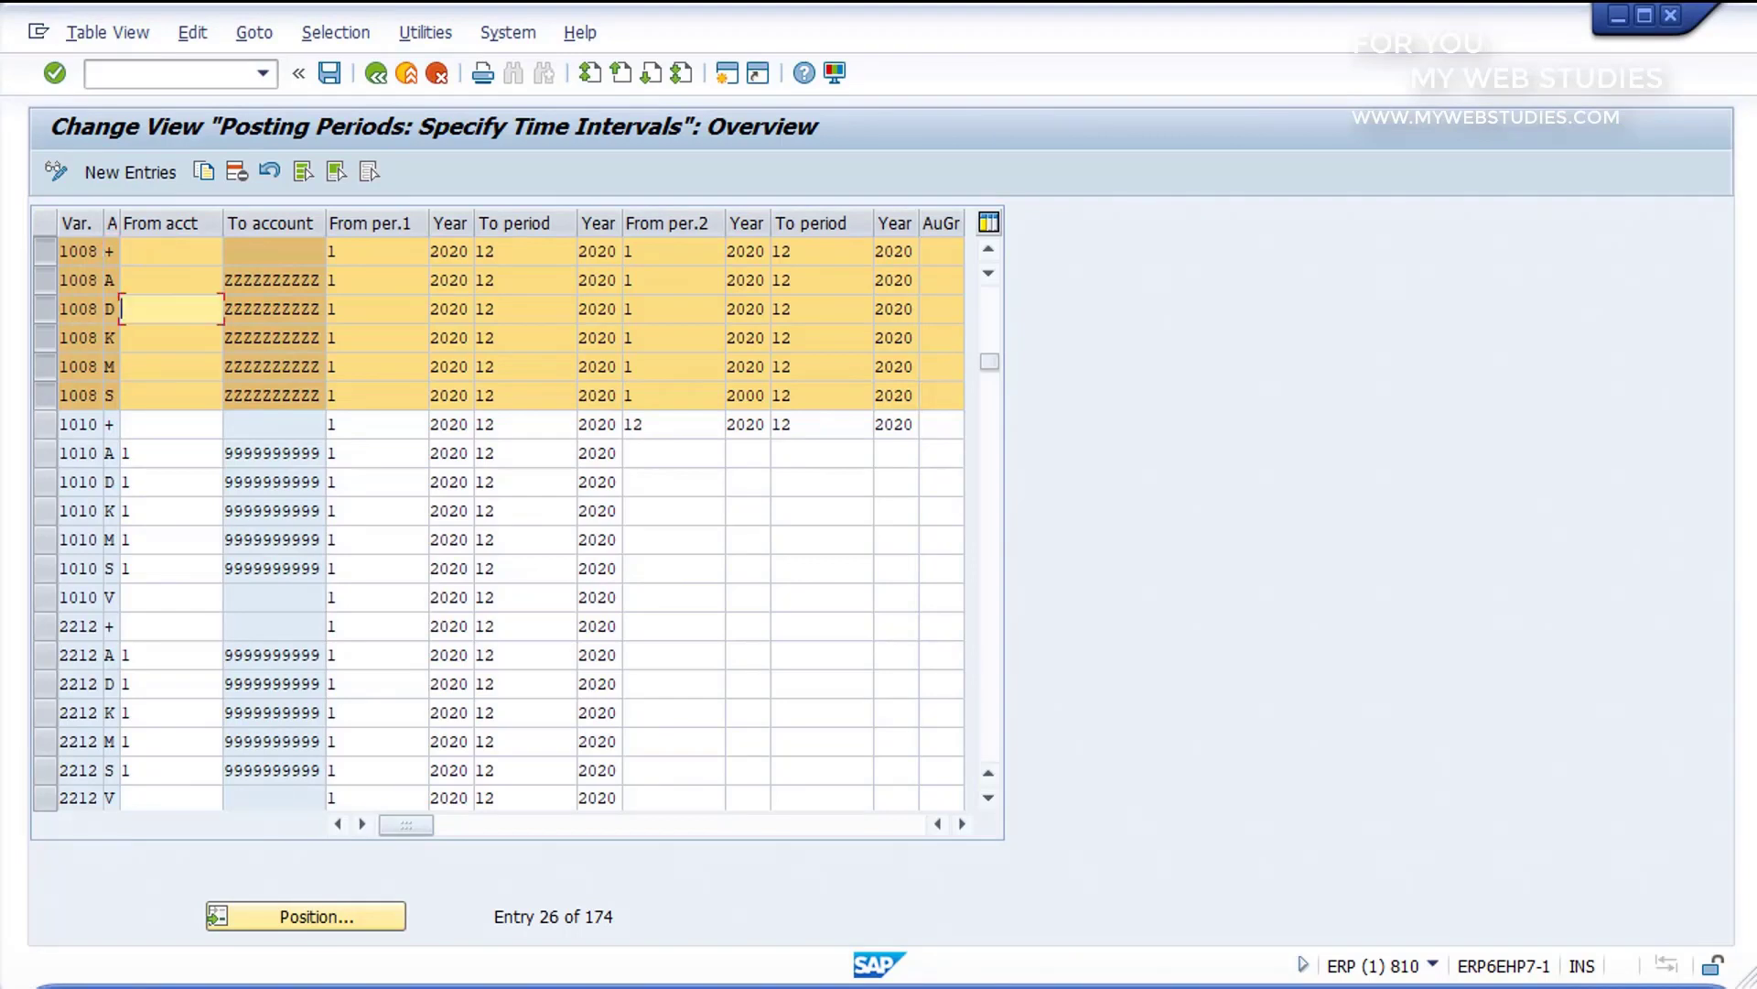
pyautogui.write('5000')
pyautogui.click(367, 310)
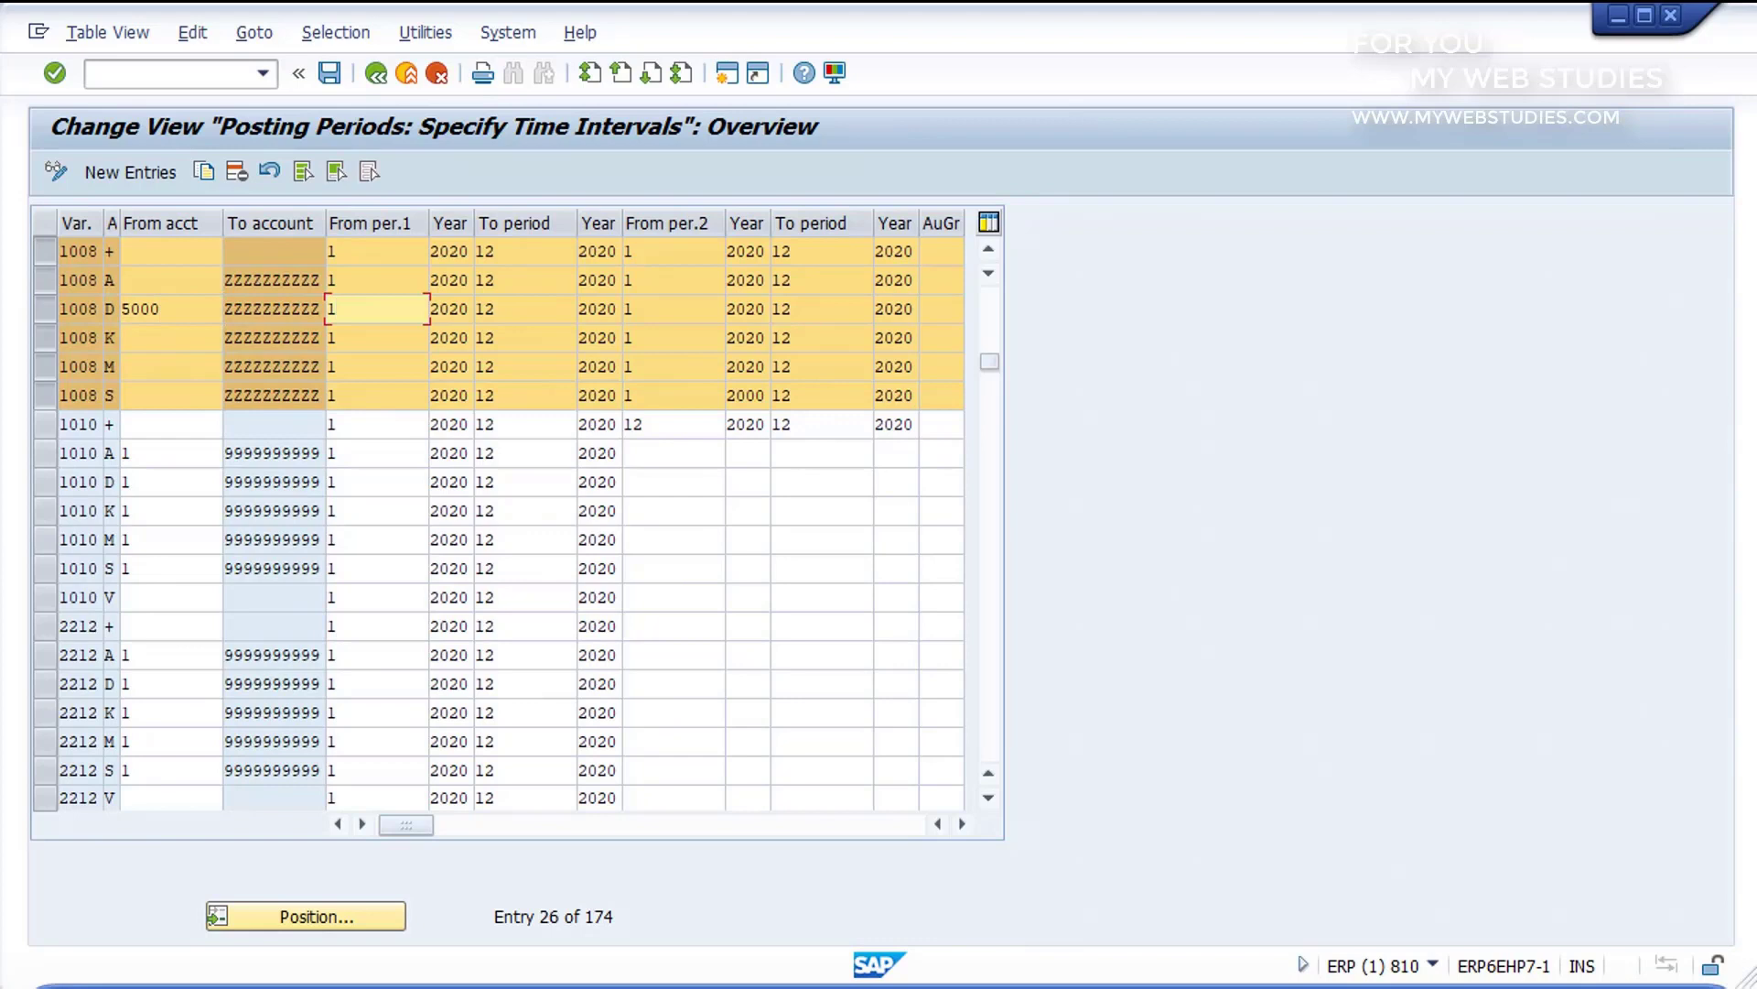
pyautogui.press('BackSpace')
pyautogui.write('2')
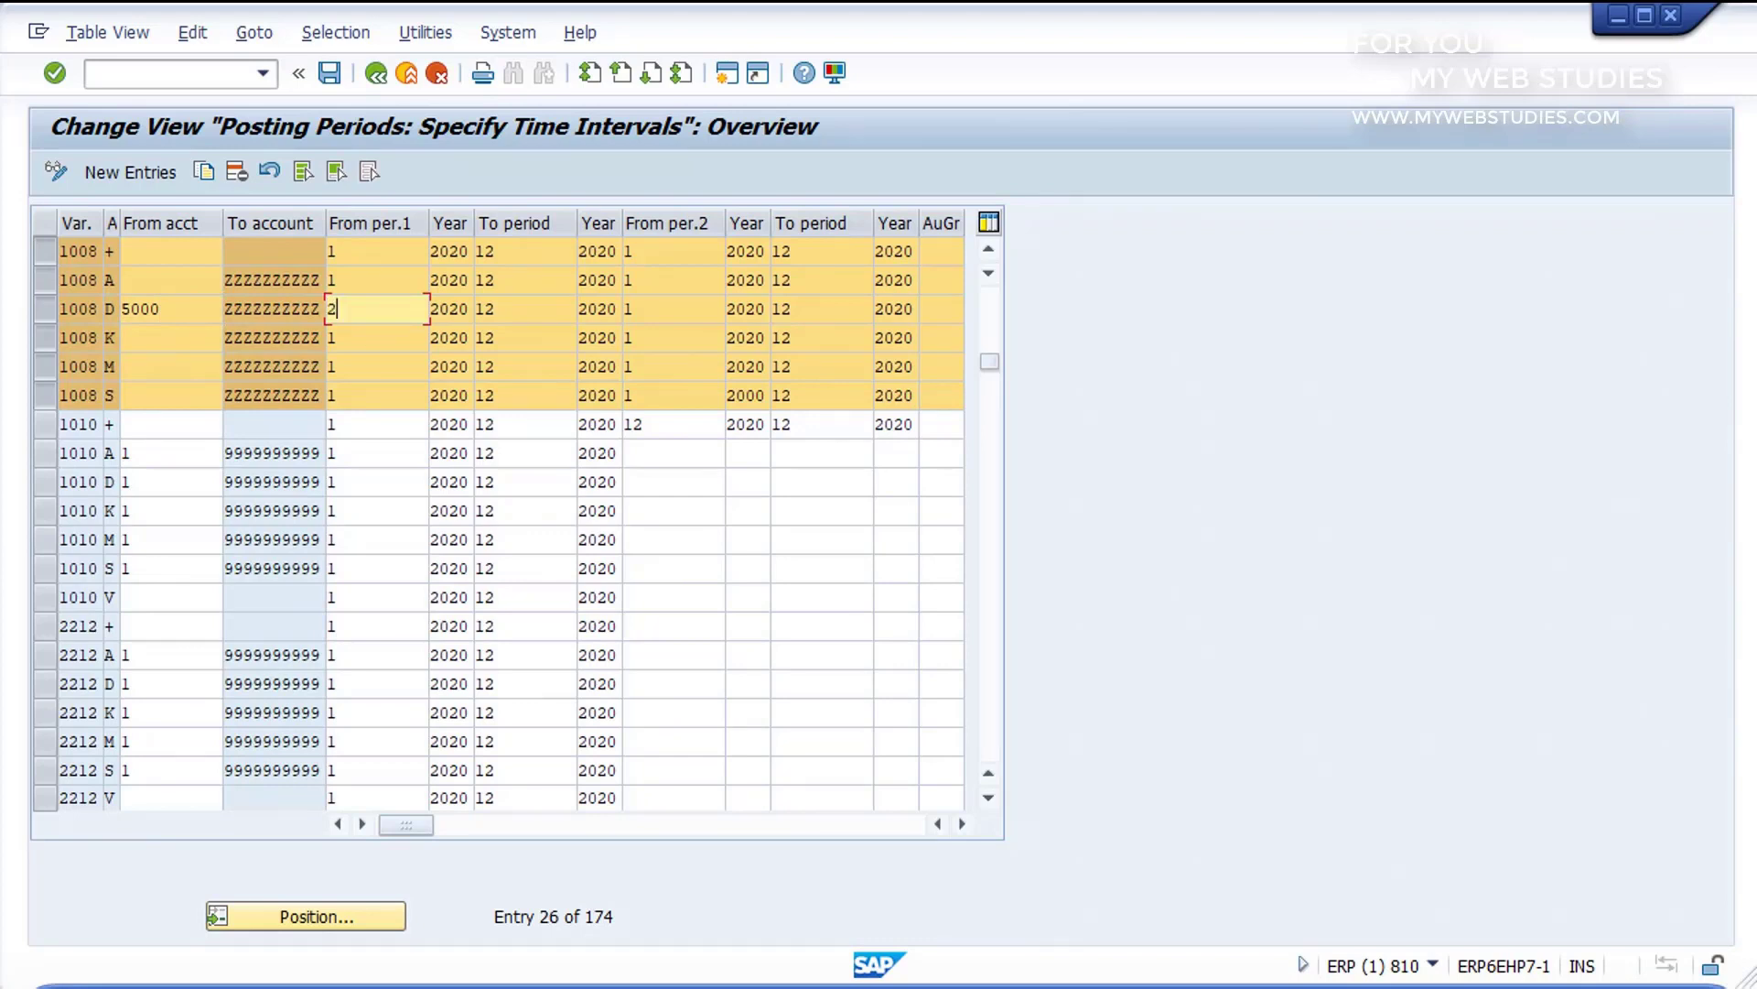